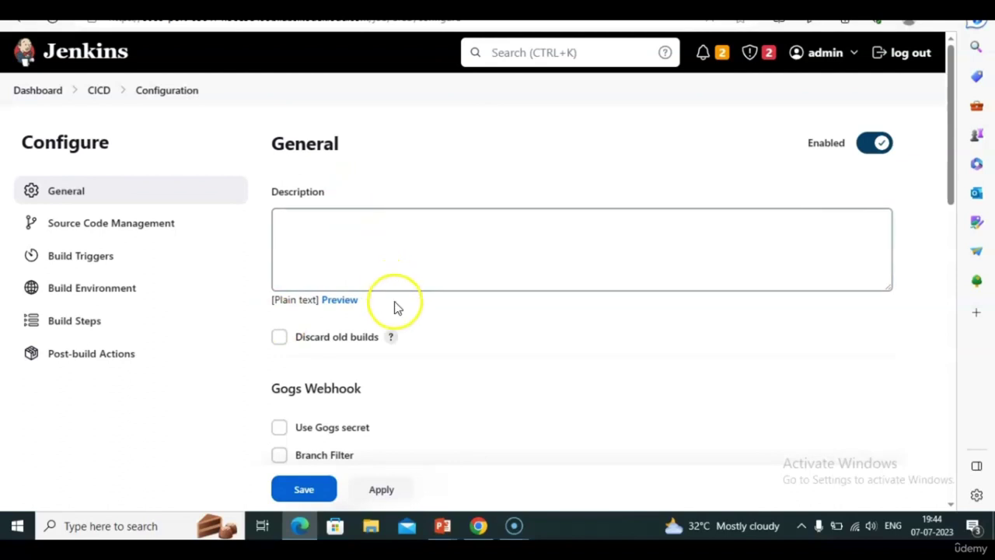
# Scroll the CICD configuration down to Build Steps and compare it with the Build TimeOut slide.
pyautogui.scroll(-2, 395, 307)
pyautogui.scroll(-8, 395, 307)
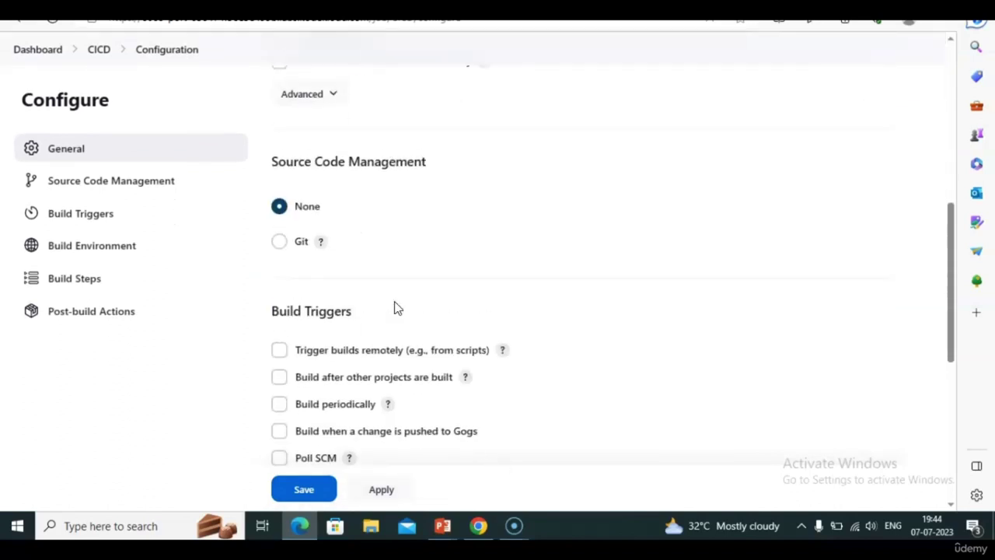
pyautogui.scroll(-1, 395, 307)
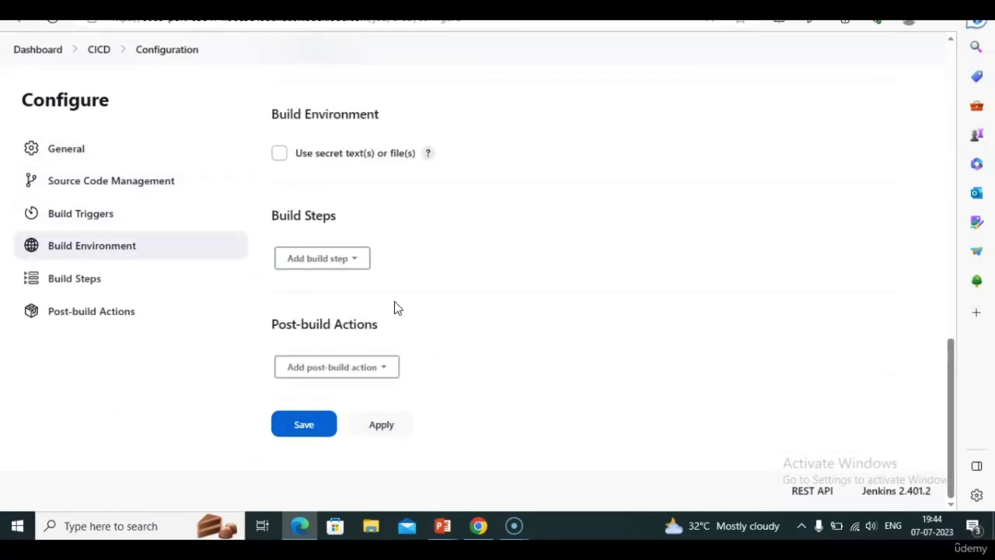
pyautogui.hotkey('alt', 'Tab')
pyautogui.click(309, 224)
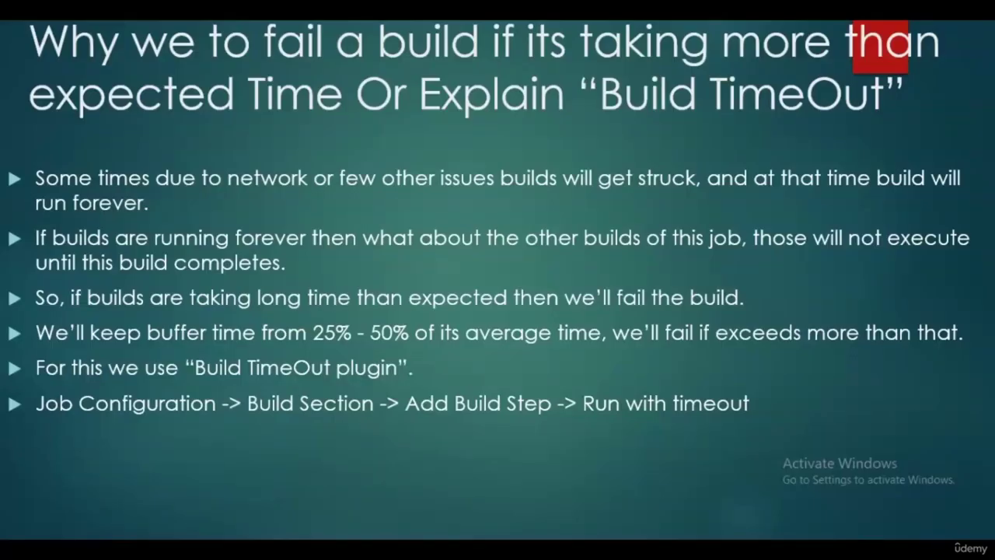
pyautogui.hotkey('alt', 'Tab')
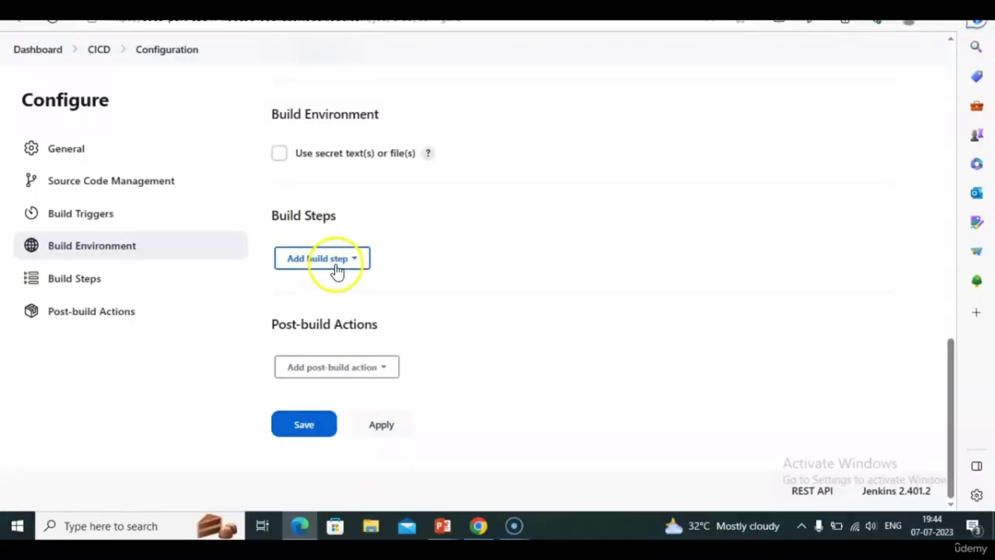
pyautogui.hotkey('alt', 'Tab')
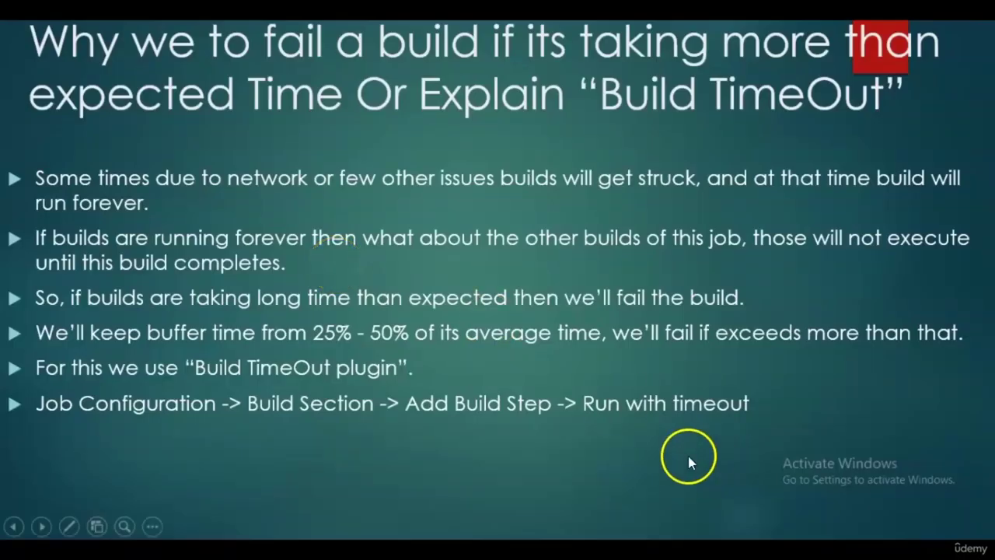
pyautogui.hotkey('alt', 'Tab')
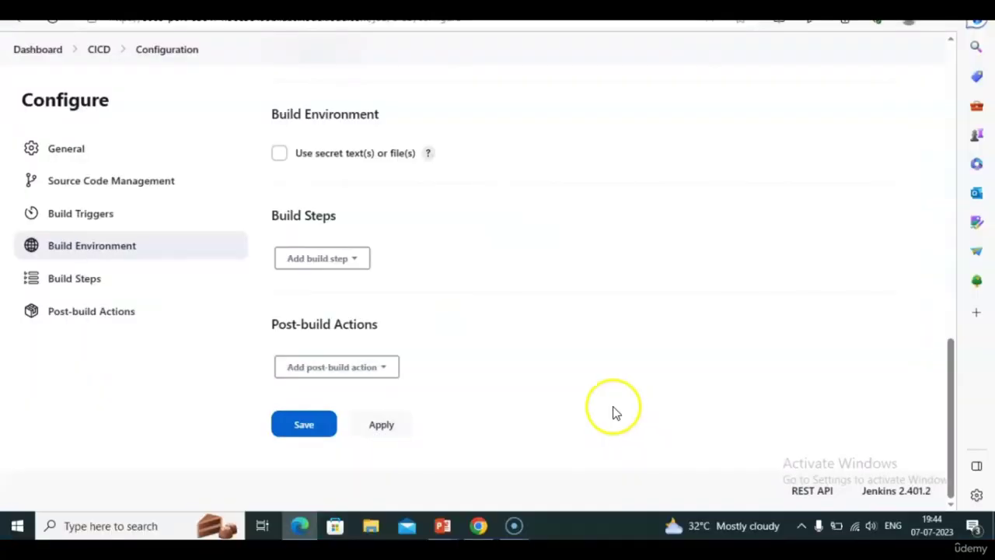
# View the Add build step types, check the slide again, and scroll back up.
pyautogui.click(360, 259)
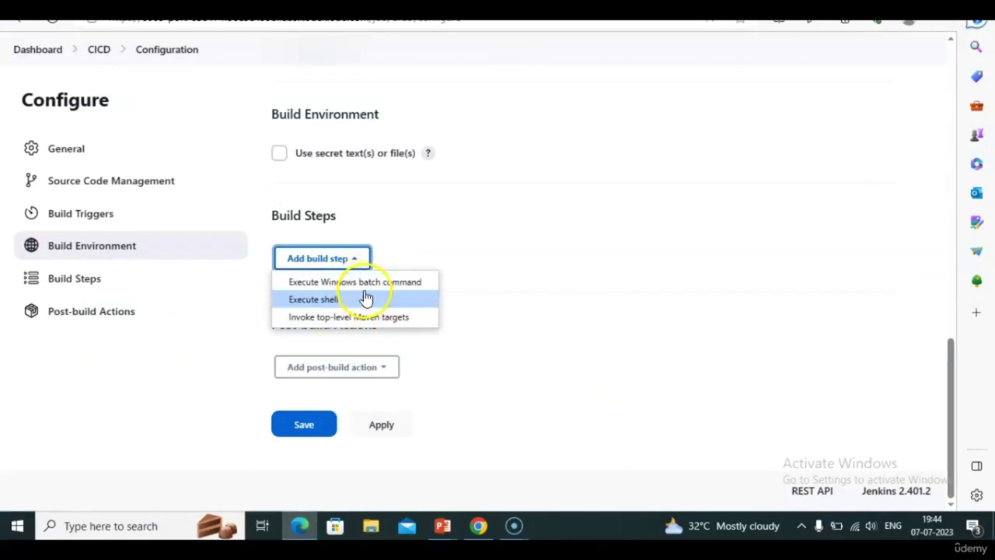
pyautogui.hotkey('alt', 'Tab')
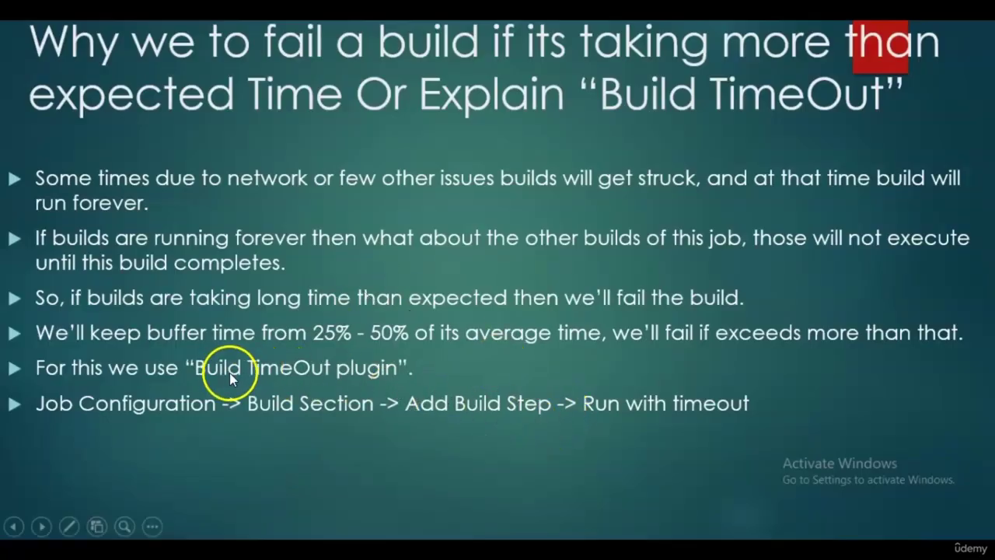
pyautogui.hotkey('alt', 'Tab')
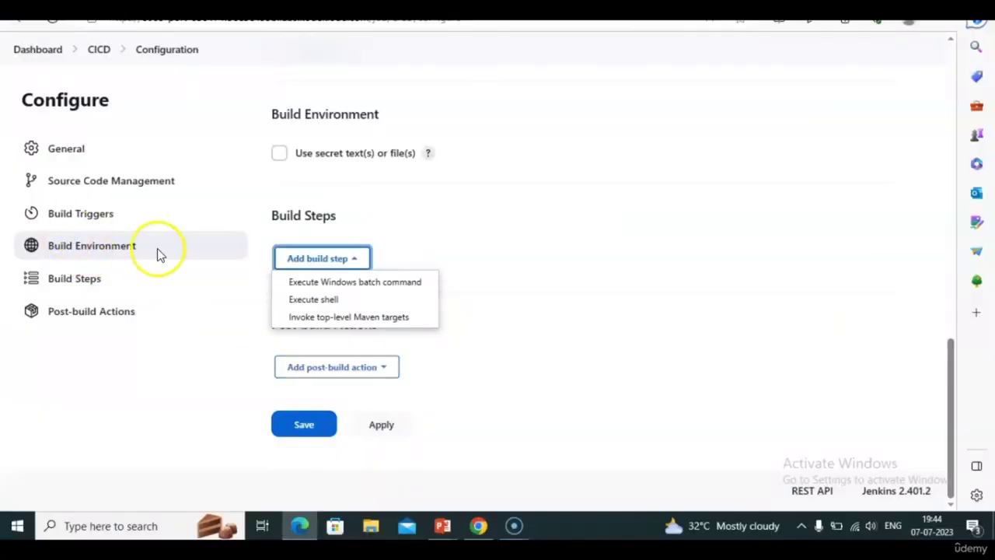
pyautogui.scroll(3, 158, 254)
pyautogui.scroll(10, 158, 253)
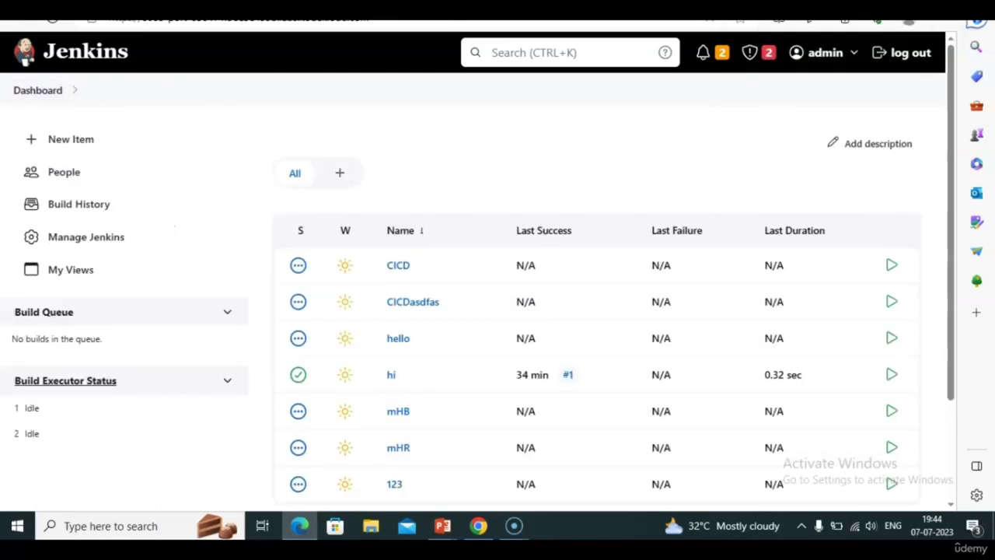
# Go to Manage Jenkins > Plugins > Available plugins, checking the Build TimeOut slide along the way.
pyautogui.click(83, 237)
pyautogui.scroll(-15, 519, 302)
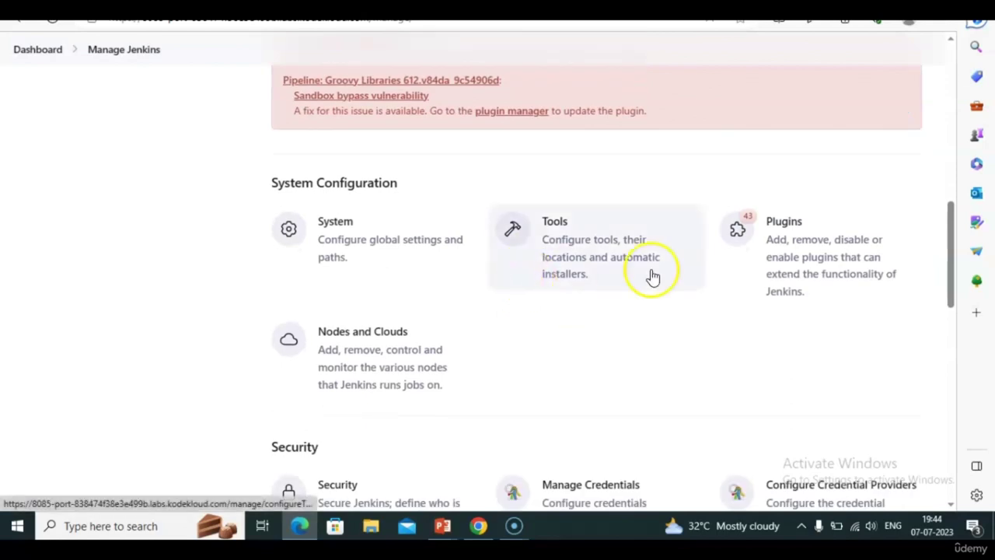
pyautogui.click(858, 266)
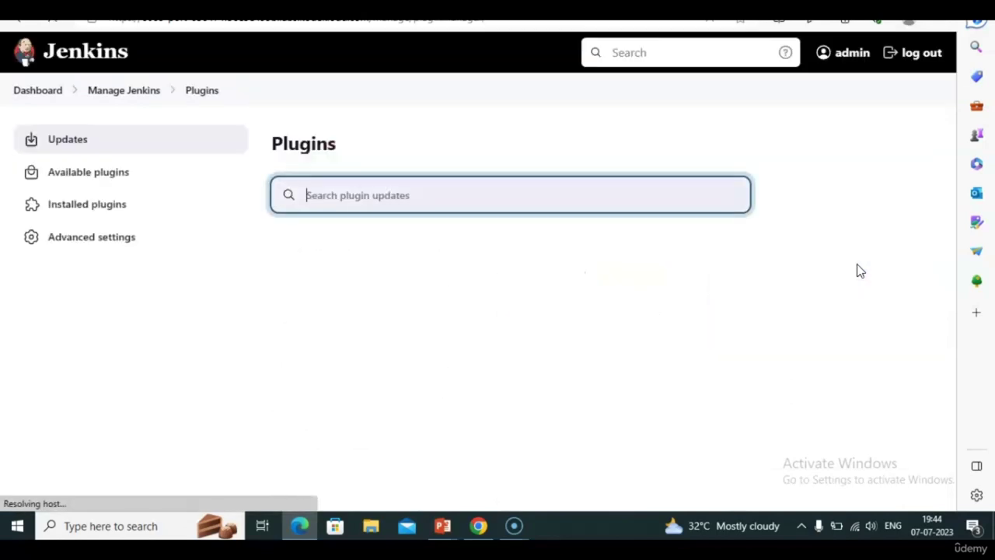
pyautogui.click(516, 197)
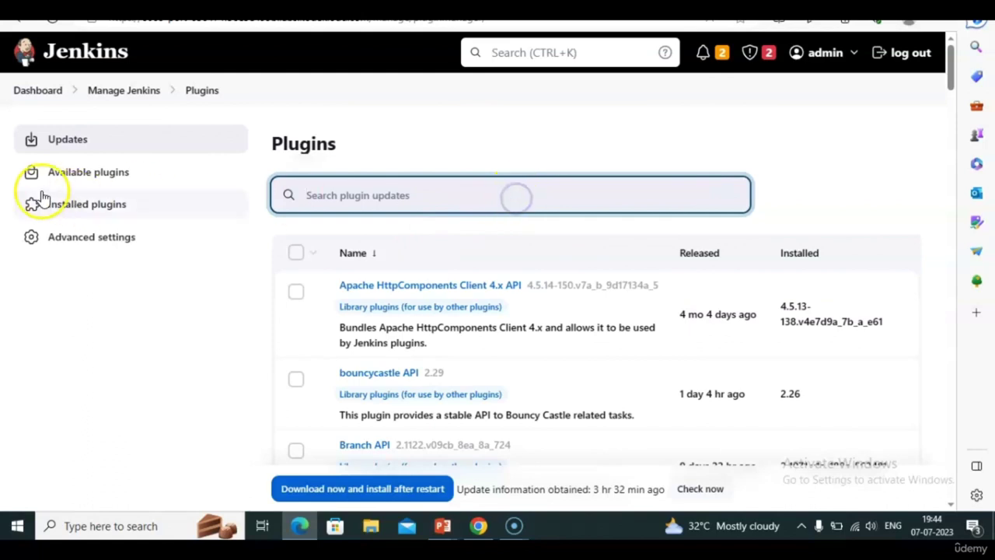
pyautogui.click(112, 172)
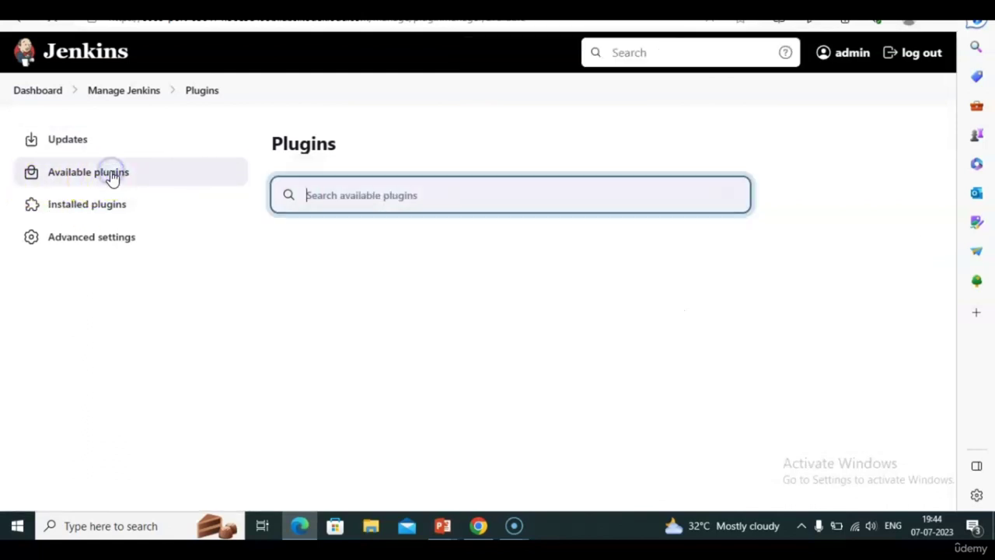
pyautogui.hotkey('alt', 'Tab')
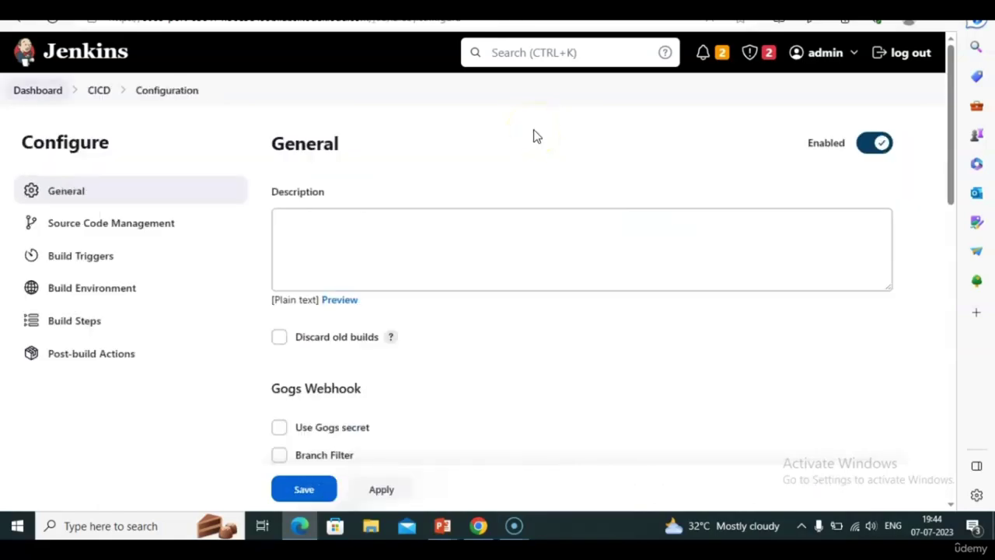
pyautogui.hotkey('alt', 'Tab')
pyautogui.hotkey('alt', 'Tab')
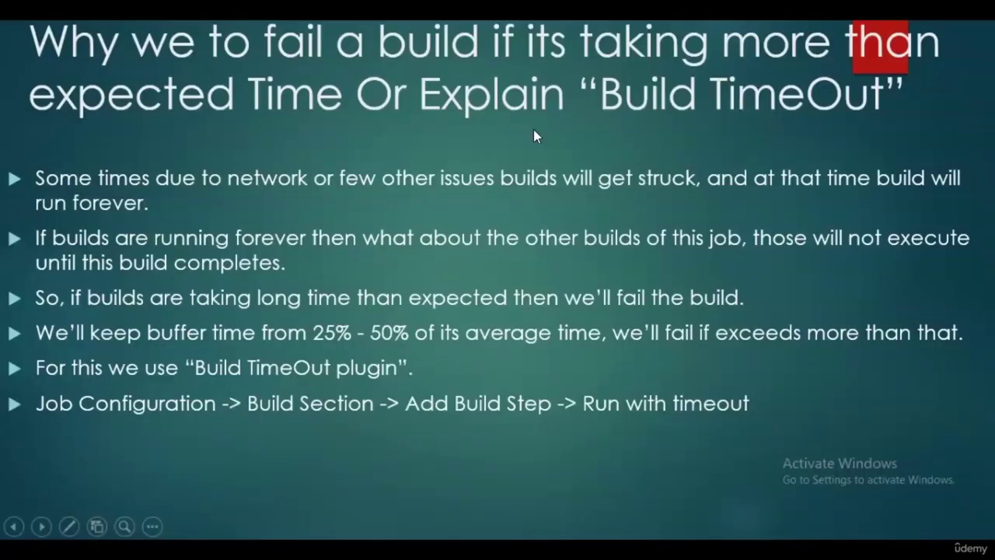
pyautogui.hotkey('alt', 'Tab')
pyautogui.hotkey('alt', 'Tab')
# Search 'build time', install Build Timeout with restart on completion, and enter the admin password at sign-in.
pyautogui.click(382, 196)
pyautogui.write('build')
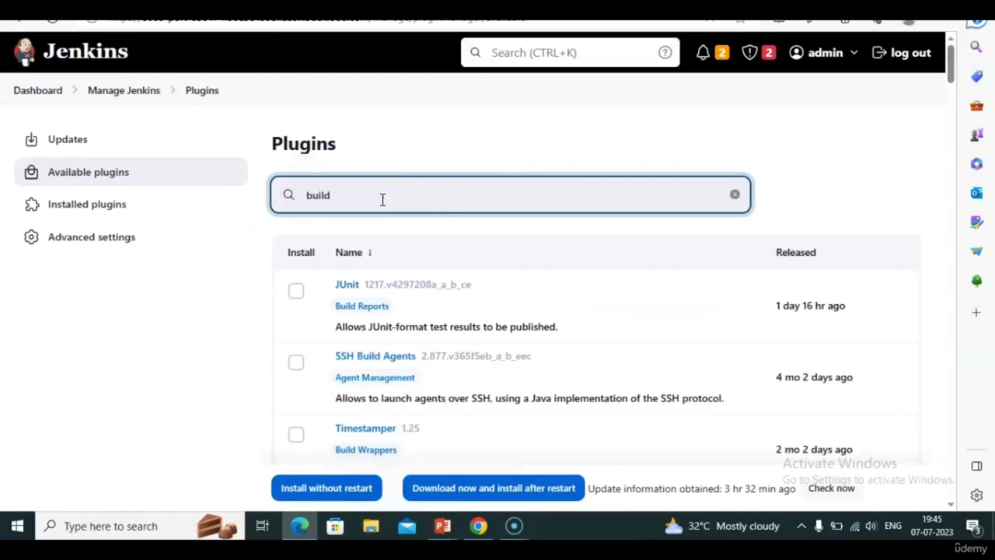
pyautogui.write(' time')
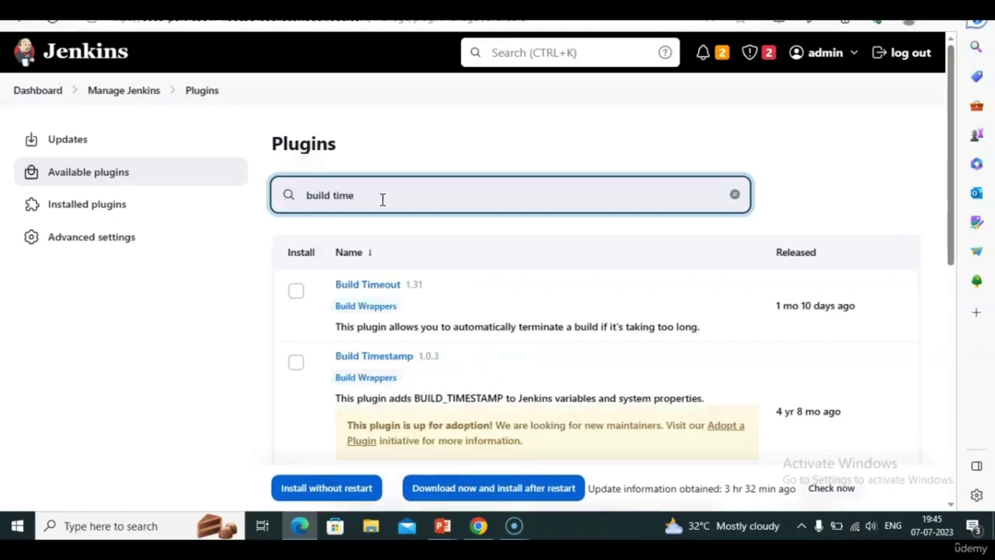
pyautogui.click(296, 292)
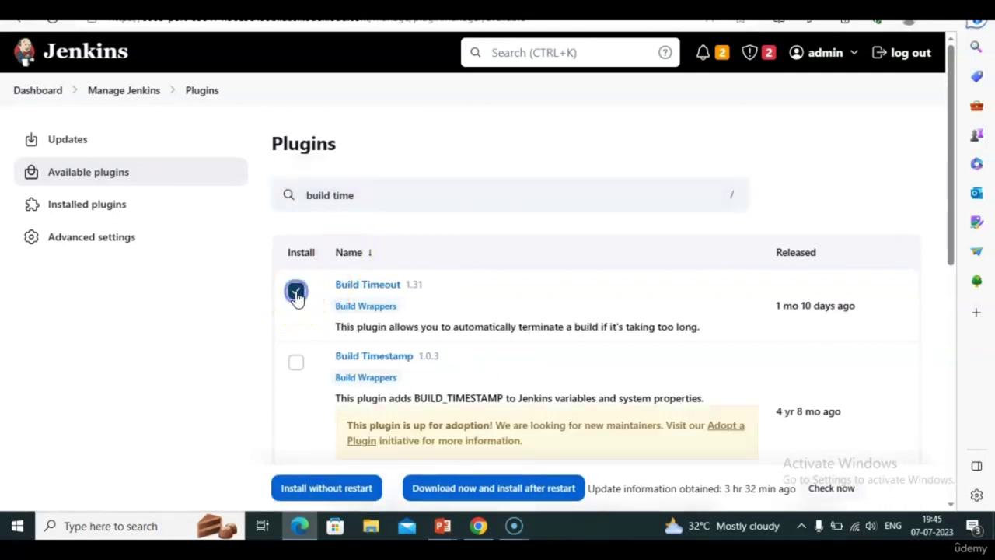
pyautogui.click(348, 490)
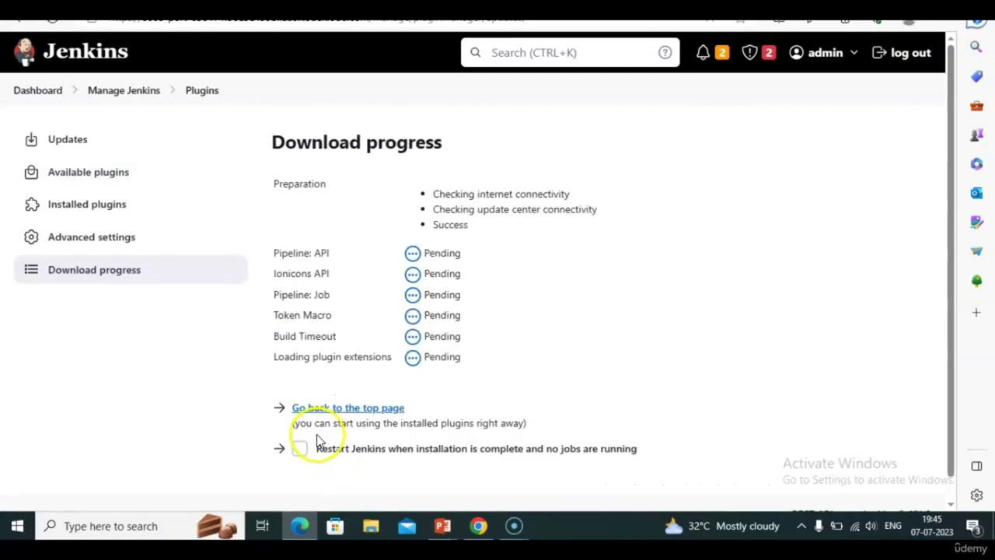
pyautogui.click(299, 449)
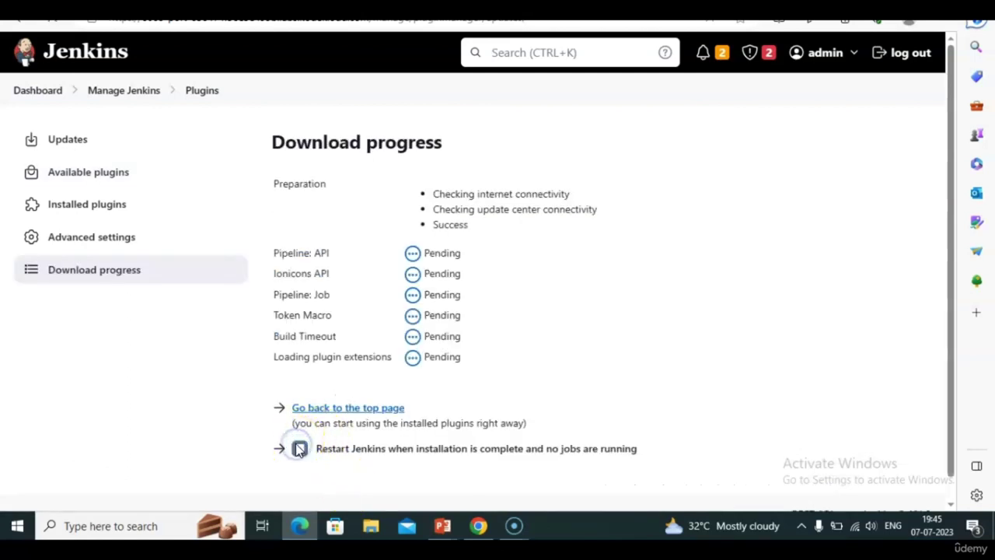
pyautogui.click(427, 309)
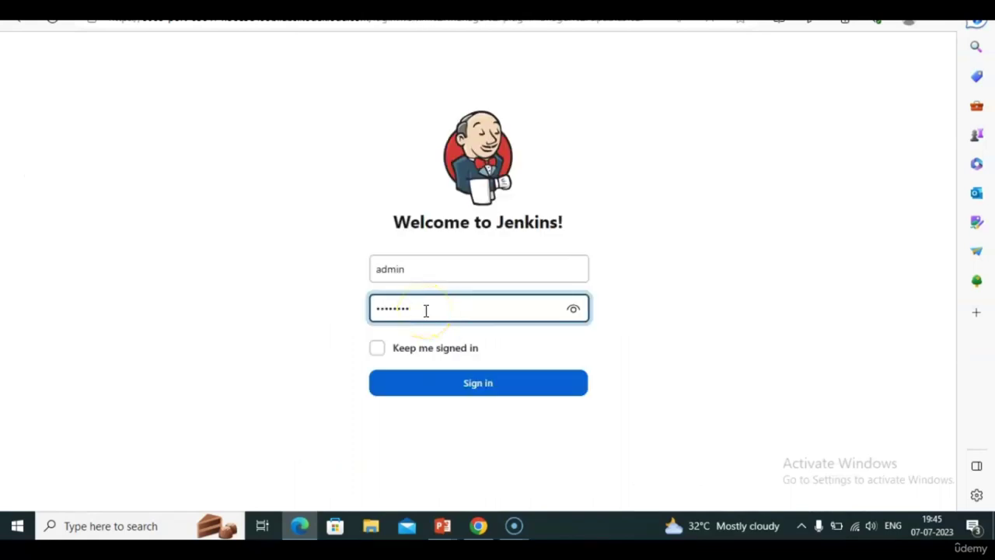
# Sign back in and open the CICD job's configuration from the dashboard.
pyautogui.click(521, 386)
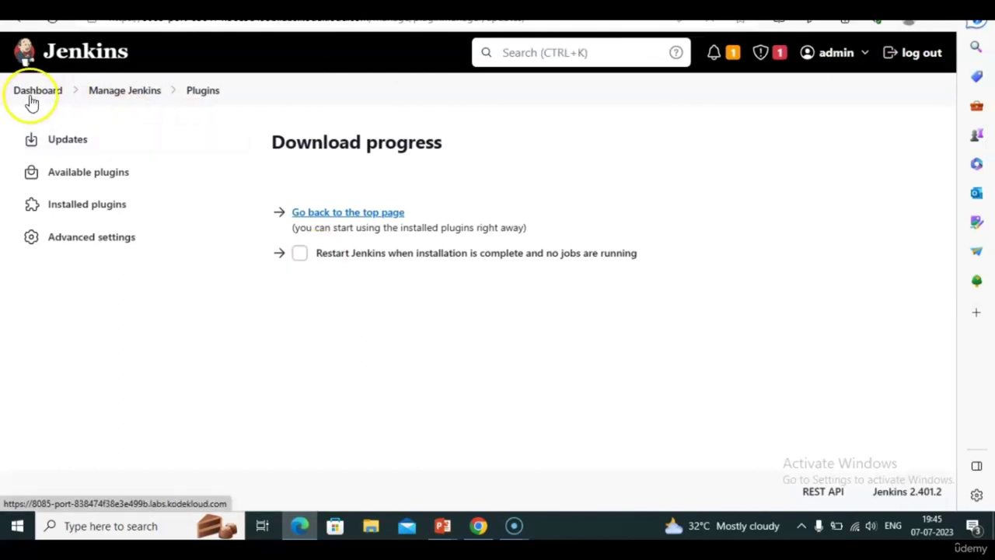
pyautogui.click(21, 95)
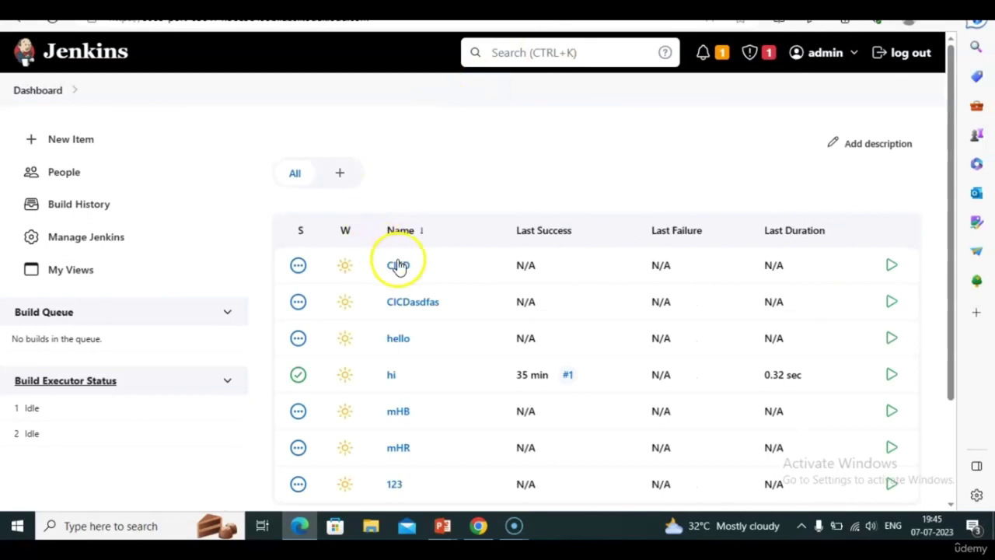
pyautogui.click(399, 266)
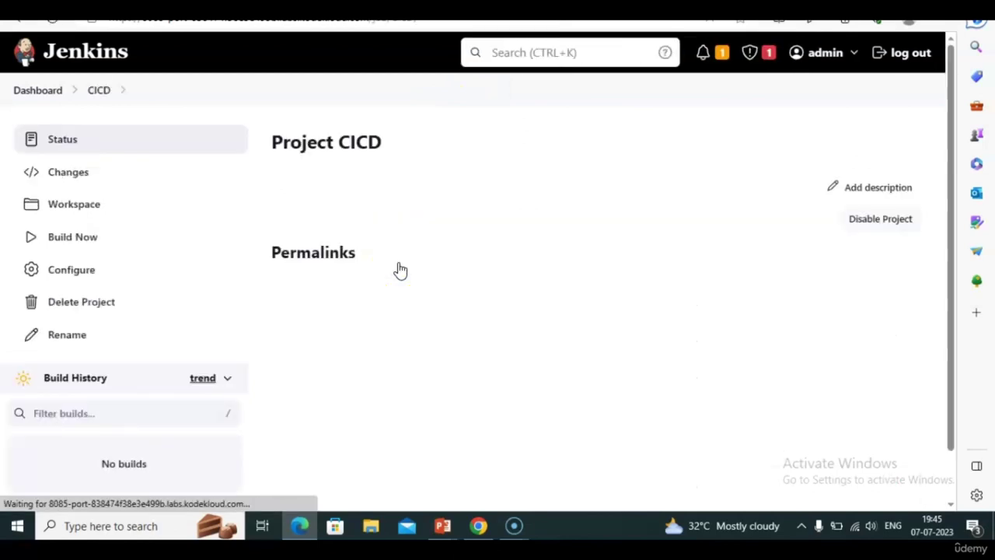
pyautogui.click(79, 279)
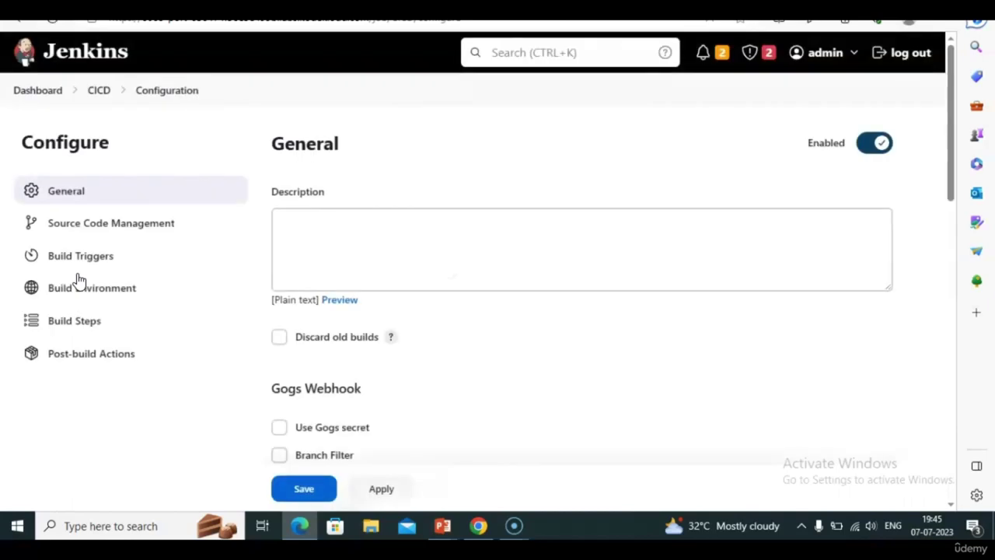
# Add a Run with timeout build step and keep Absolute as its time-out strategy.
pyautogui.scroll(-10, 371, 386)
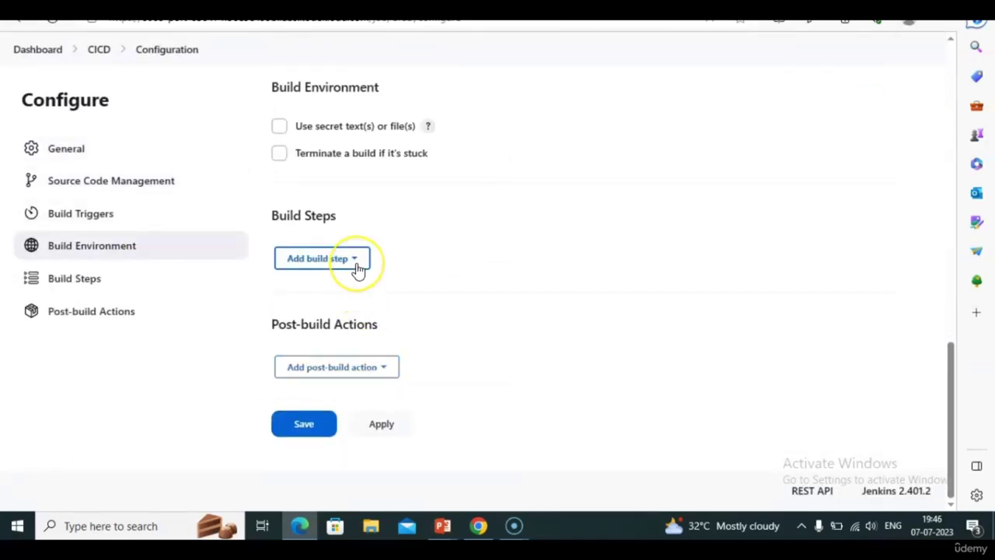
pyautogui.click(358, 269)
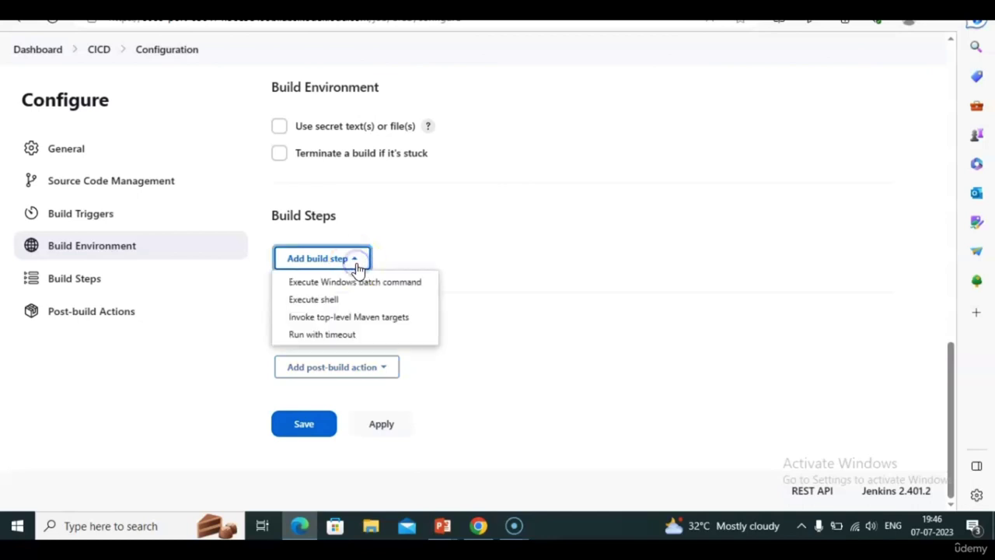
pyautogui.click(339, 336)
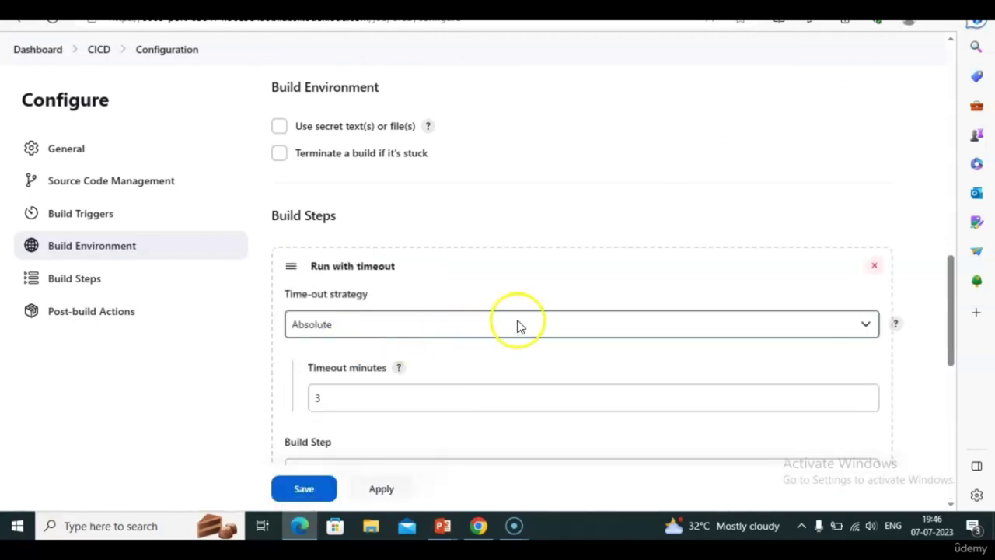
pyautogui.click(863, 333)
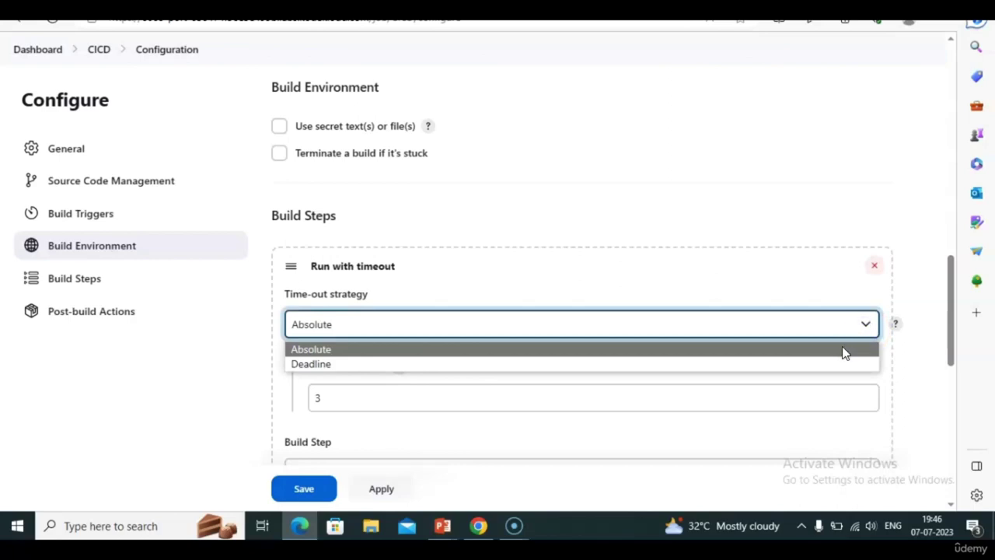
pyautogui.click(845, 351)
pyautogui.hotkey('alt', 'Tab')
pyautogui.hotkey('alt', 'Tab')
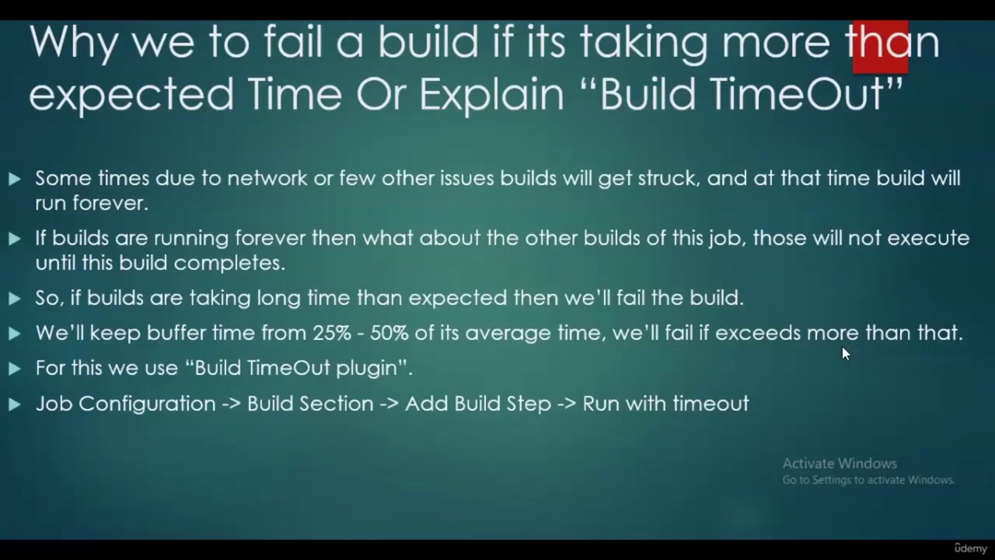
# Advance the slide to the Absolute bullet (3-minute minimum), then go back to the Jenkins configuration.
pyautogui.press('Right')
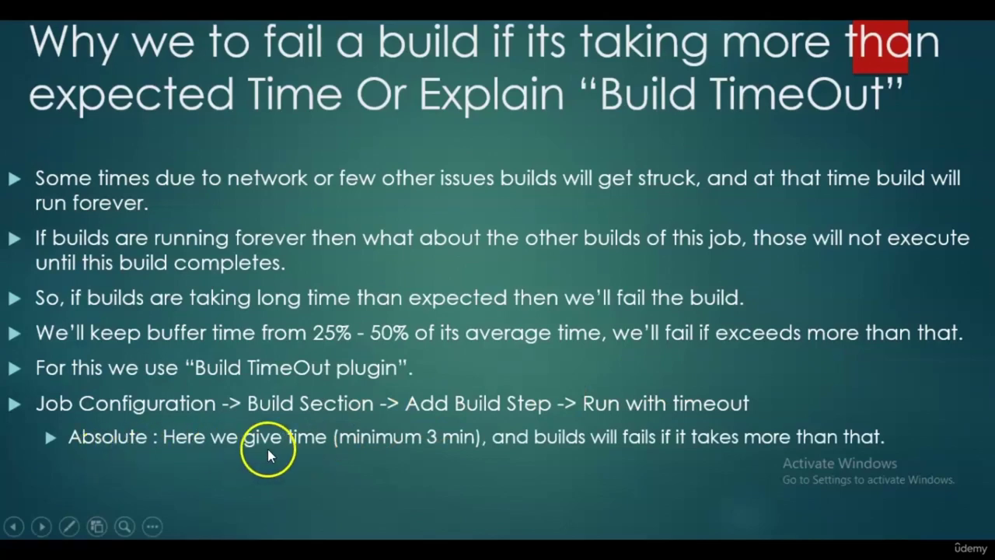
pyautogui.hotkey('alt', 'Tab')
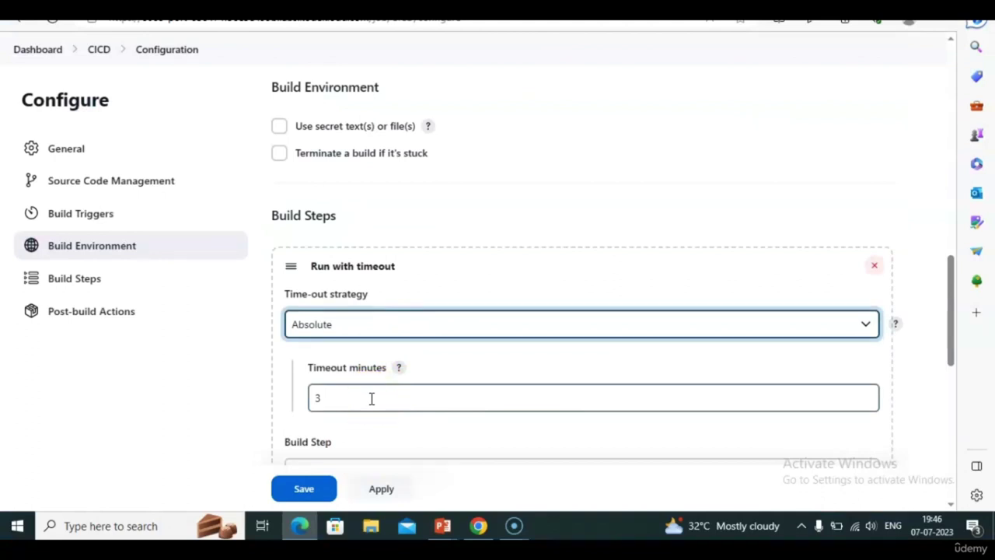
# Change the Run with timeout step's Timeout minutes from 3 to 1.
pyautogui.scroll(-3, 372, 398)
pyautogui.click(350, 248)
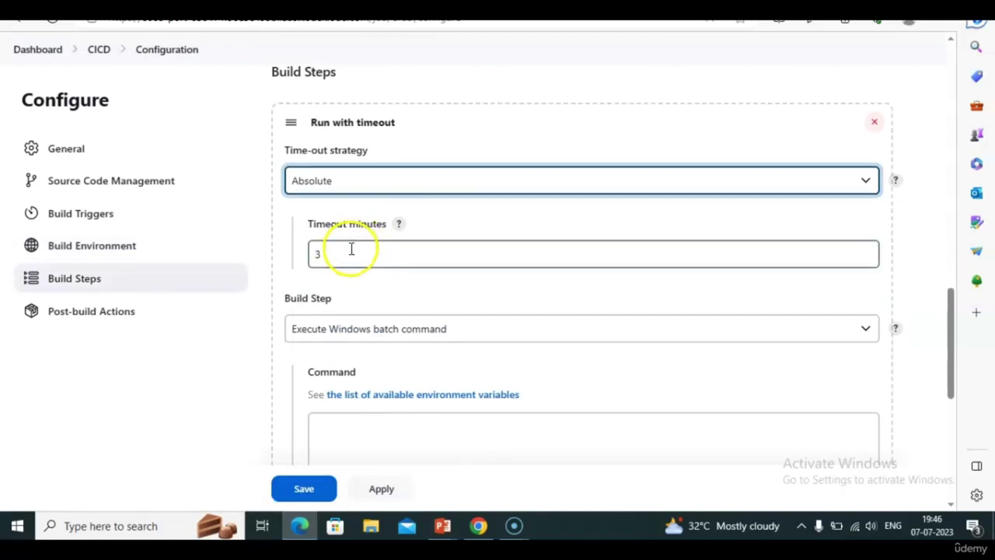
pyautogui.press('BackSpace')
pyautogui.write('1')
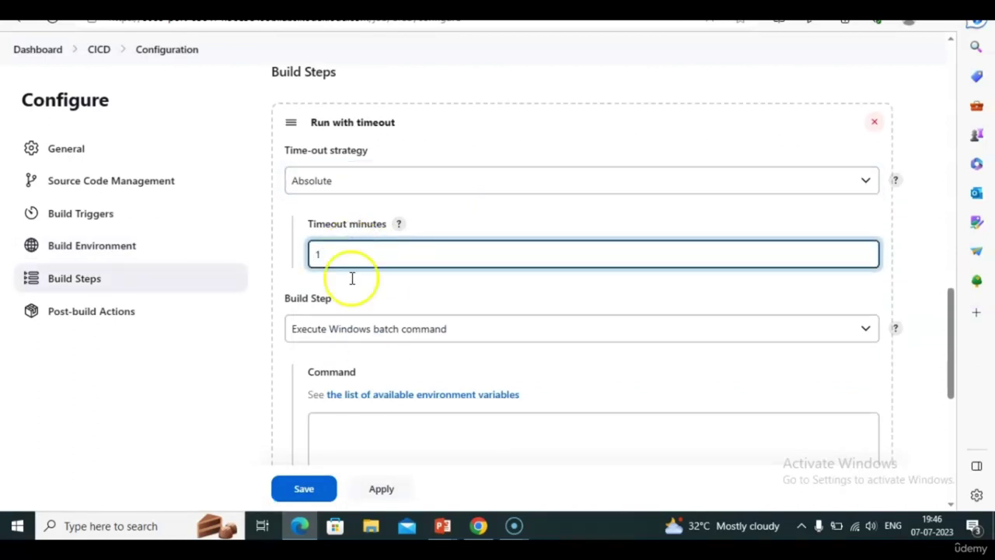
# Wrap an Execute shell step running 'sleep 70' in the timeout and apply the changes.
pyautogui.click(395, 334)
pyautogui.click(374, 367)
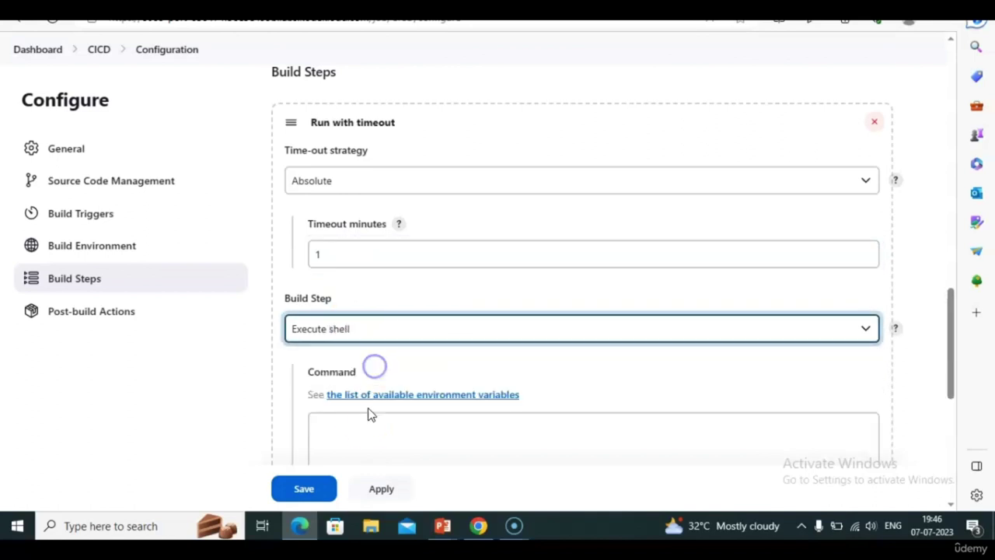
pyautogui.click(414, 436)
pyautogui.write('s')
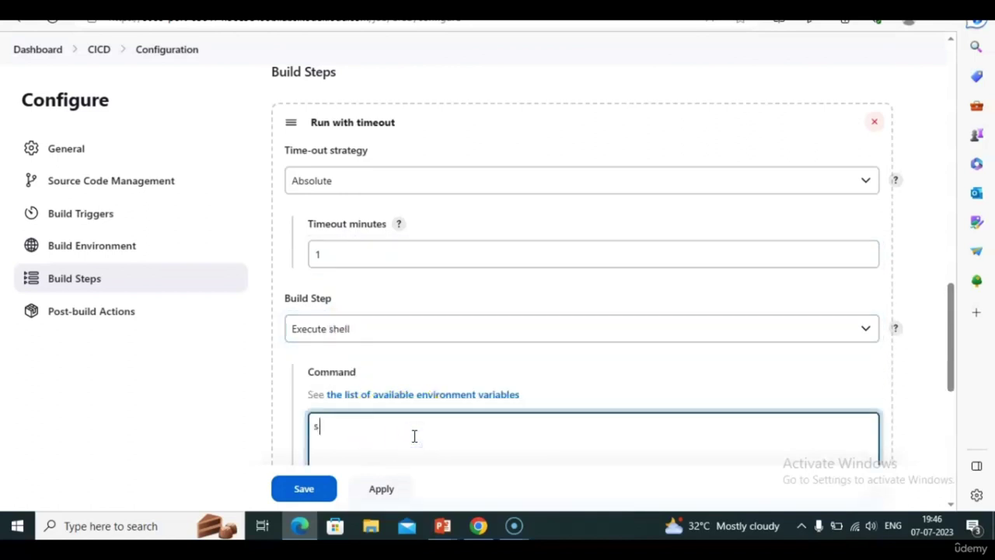
pyautogui.write('leep 70')
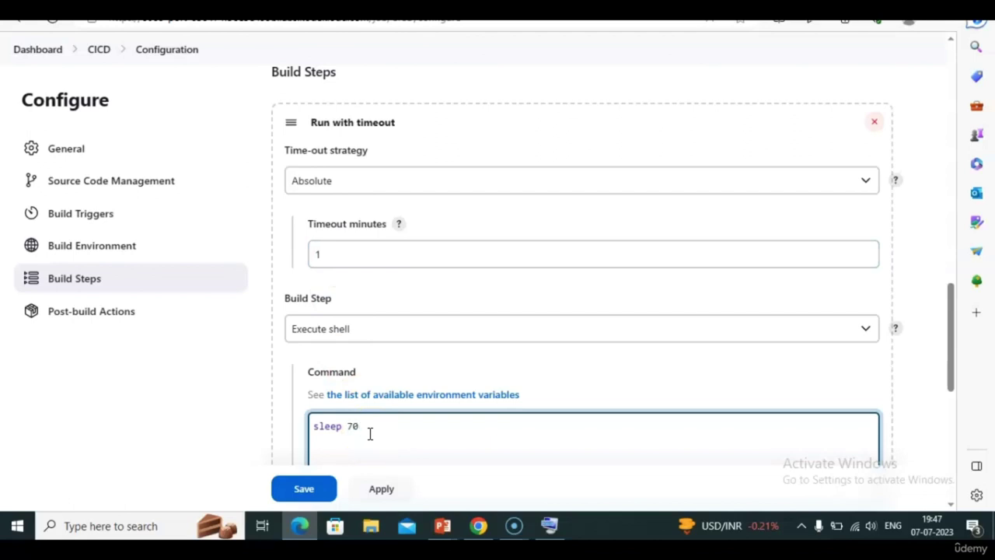
pyautogui.click(330, 249)
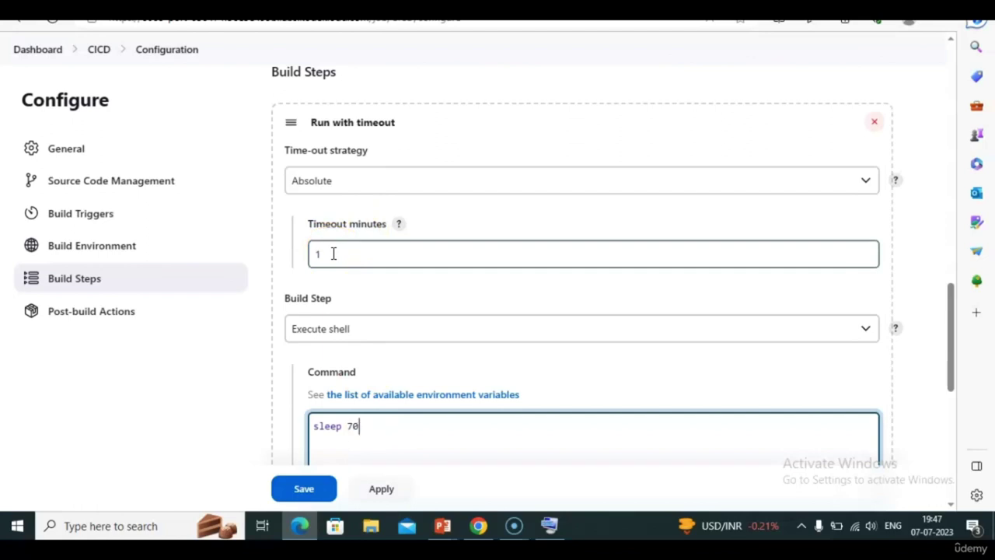
pyautogui.click(319, 257)
pyautogui.click(396, 429)
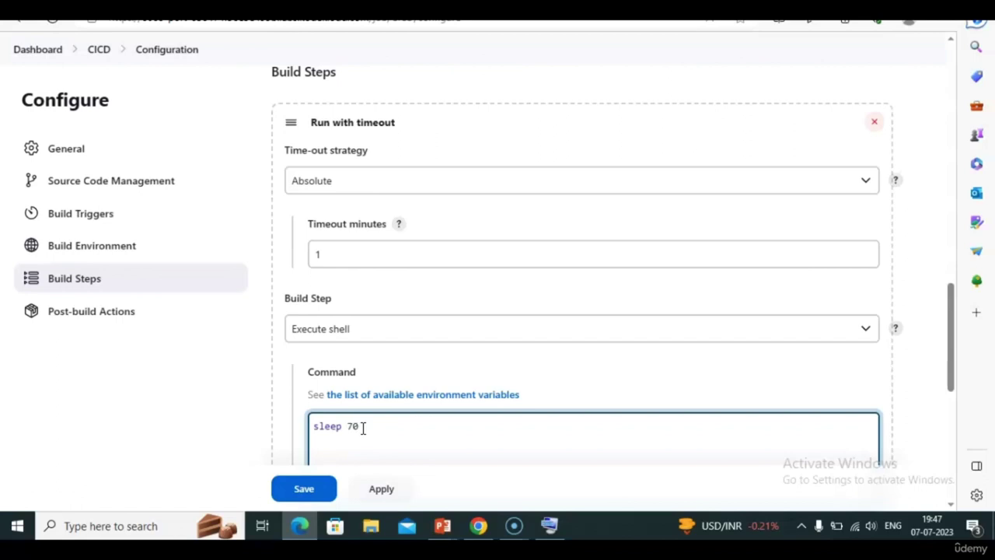
pyautogui.click(382, 489)
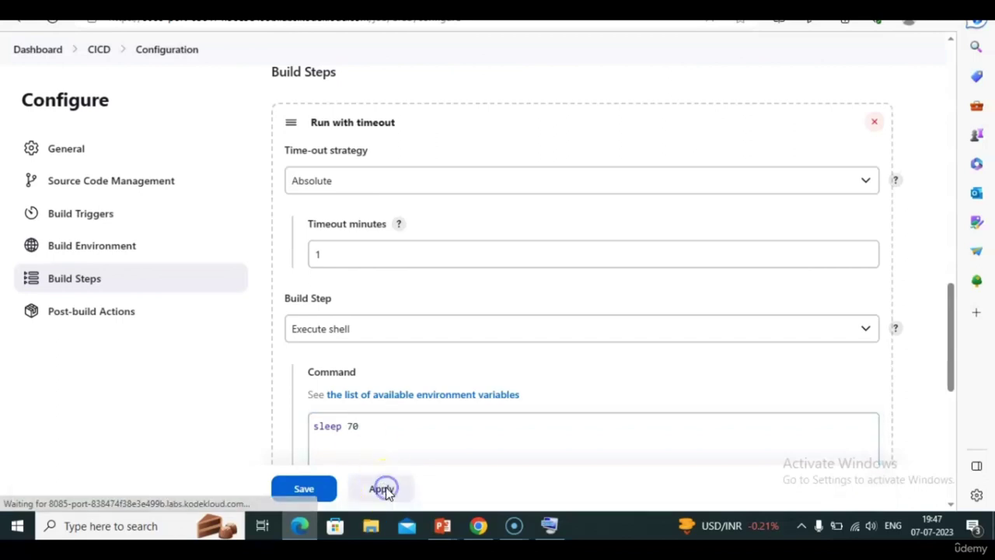
# Save the CICD configuration and start build #1 with Build Now.
pyautogui.click(302, 490)
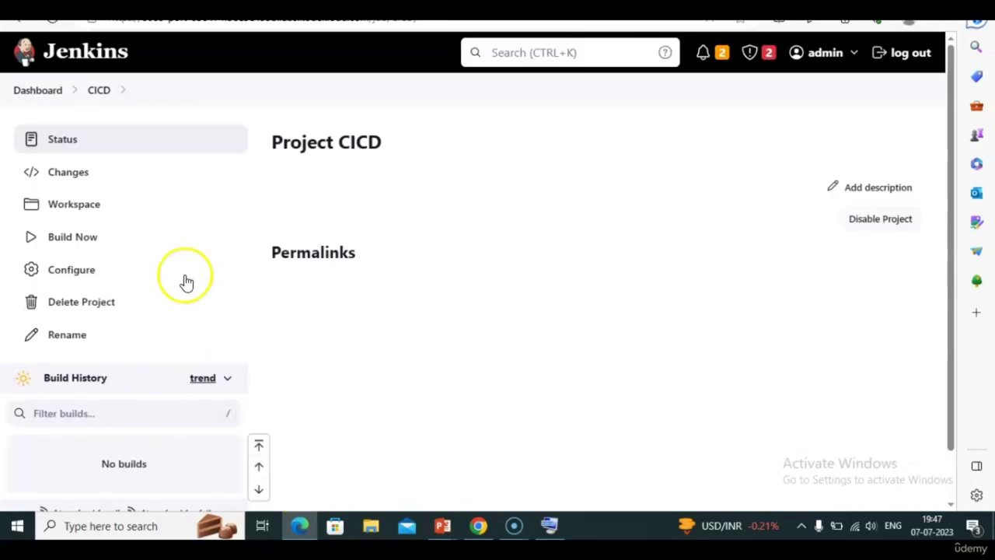
pyautogui.click(83, 244)
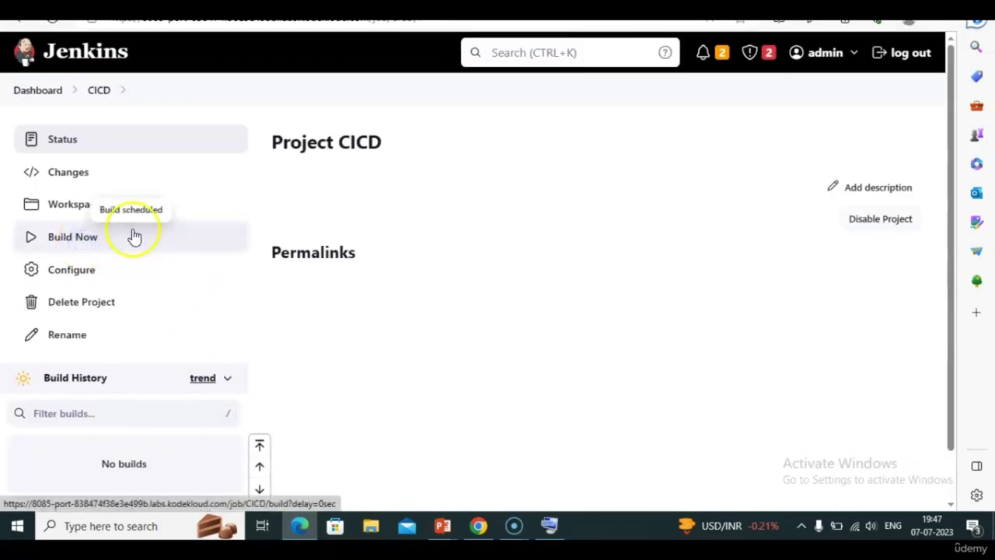
pyautogui.scroll(-2, 544, 377)
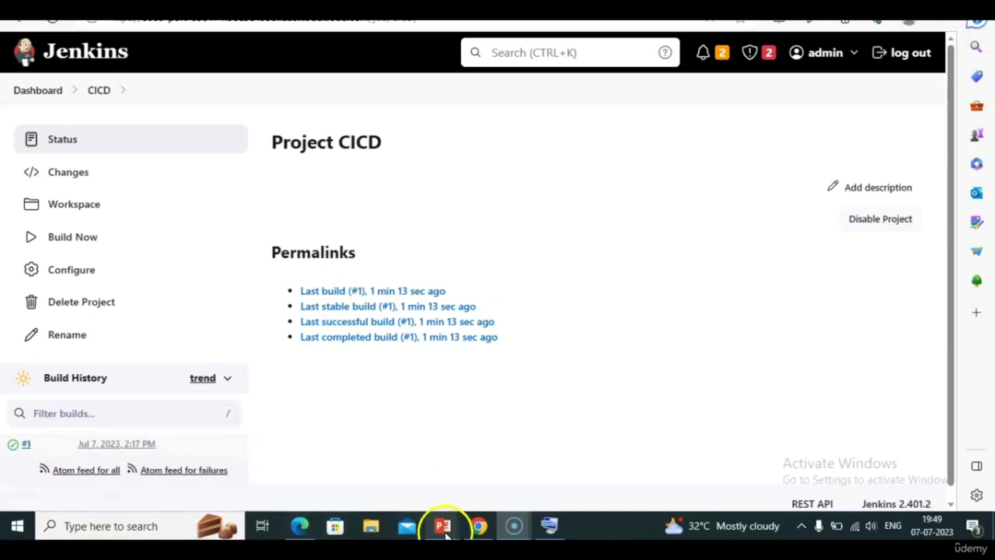
pyautogui.moveTo(445, 529)
pyautogui.click(507, 492)
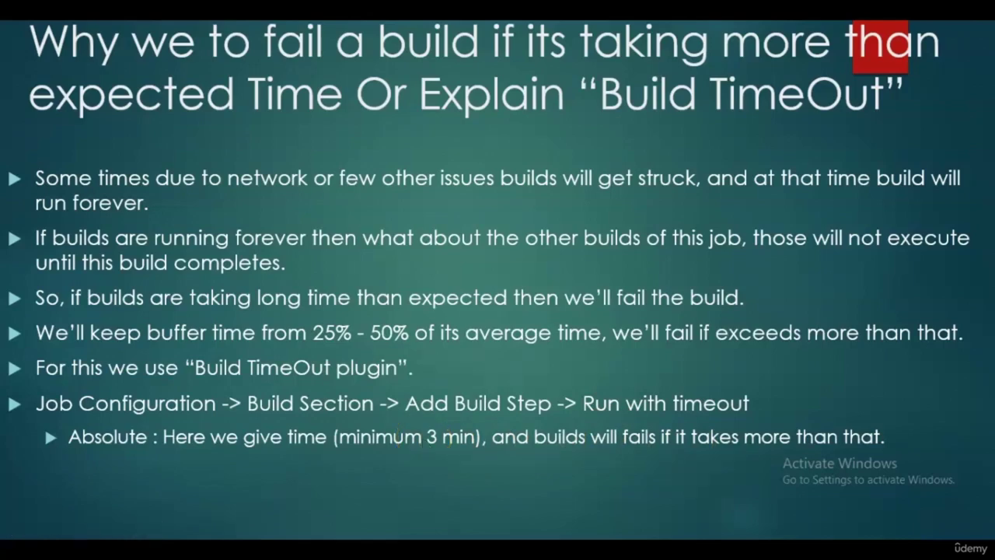
# Switch from the slide back to Jenkins and open the CICD job's configuration page.
pyautogui.hotkey('alt', 'Tab')
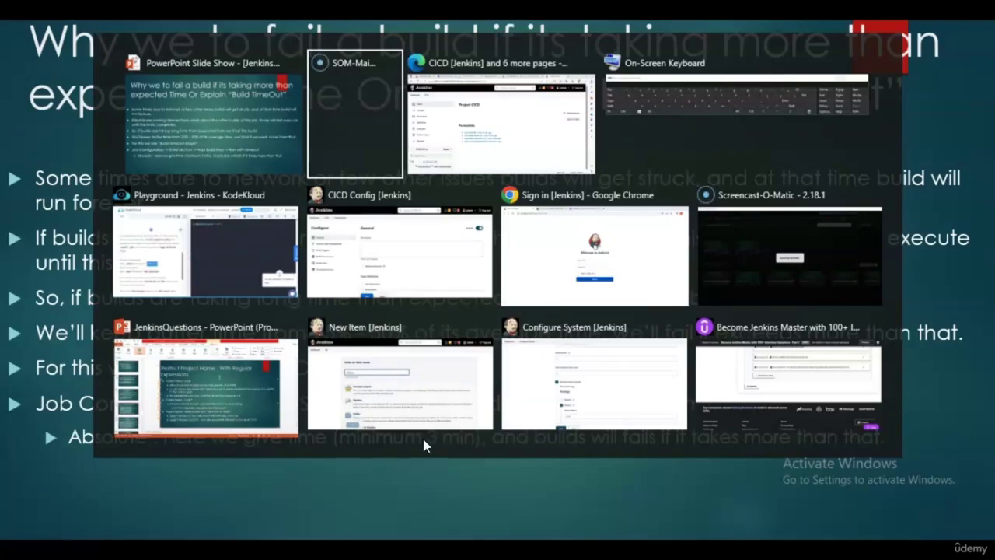
pyautogui.hotkey('alt', 'Tab')
pyautogui.click(69, 272)
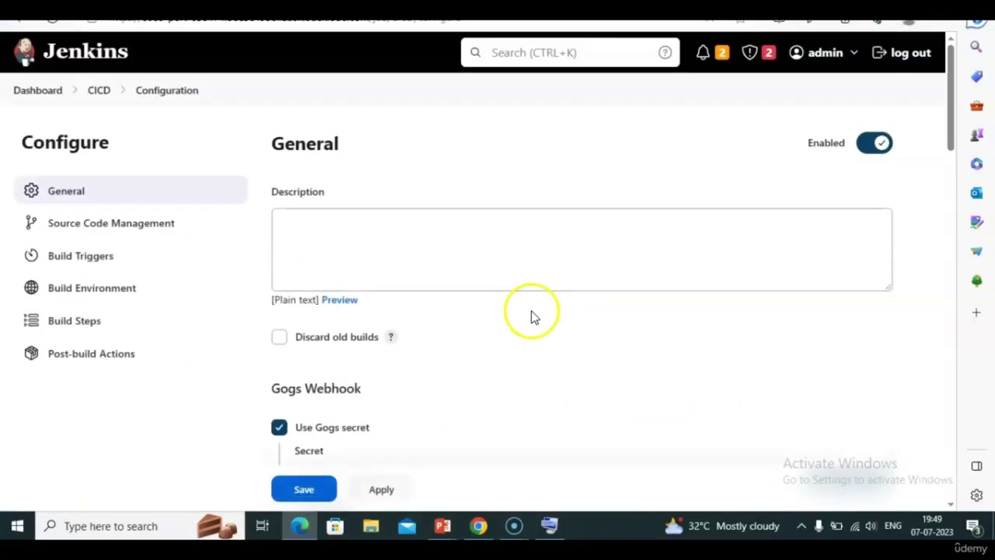
# Set Timeout minutes to 3, change the shell command to 'sleep 190', and save.
pyautogui.scroll(-10, 433, 307)
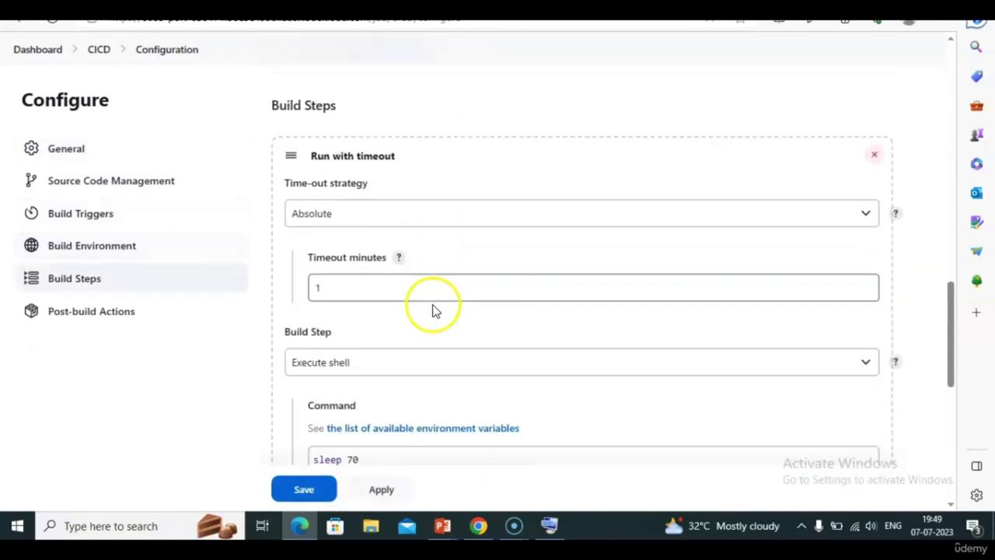
pyautogui.click(377, 287)
pyautogui.press('BackSpace')
pyautogui.write('3')
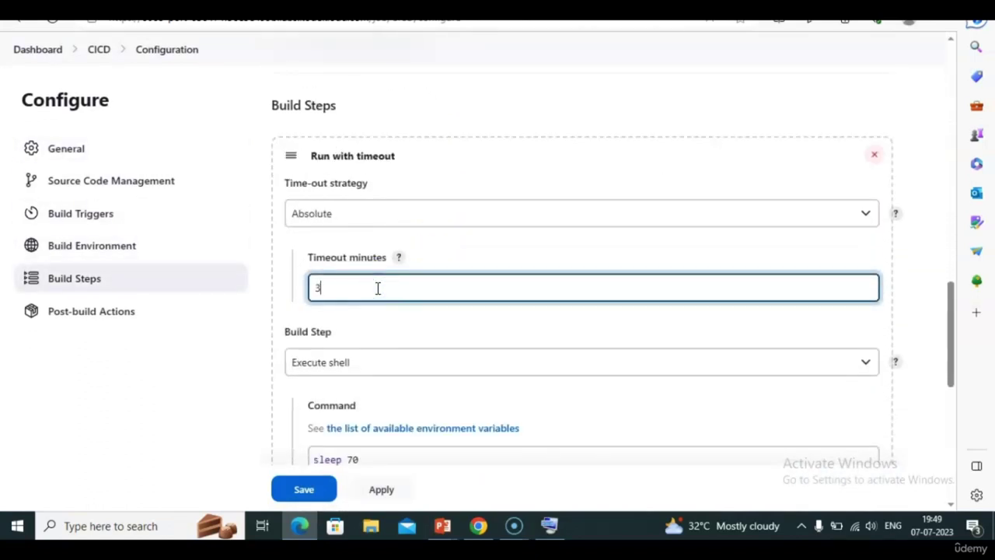
pyautogui.scroll(-1, 378, 288)
pyautogui.click(378, 359)
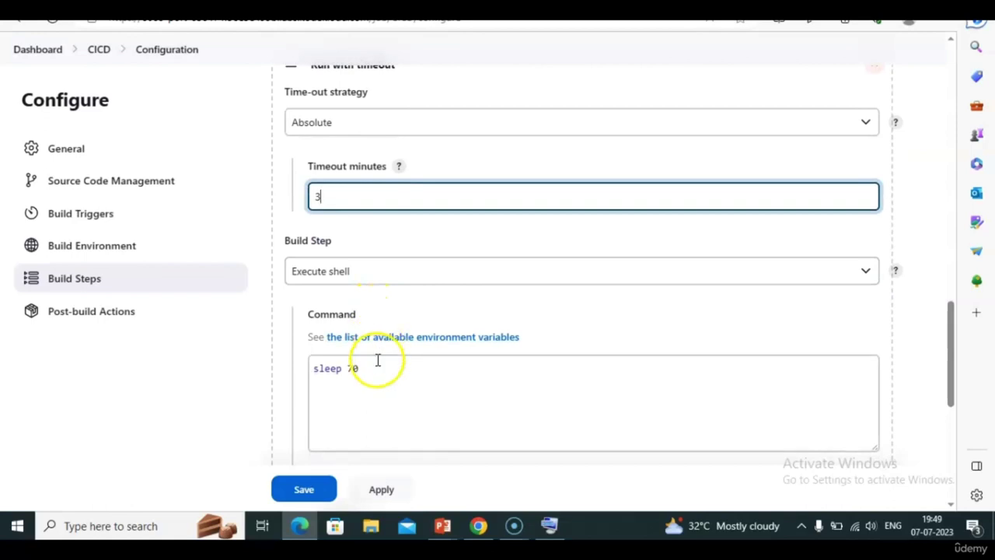
pyautogui.click(373, 372)
pyautogui.press('BackSpace')
pyautogui.press('BackSpace')
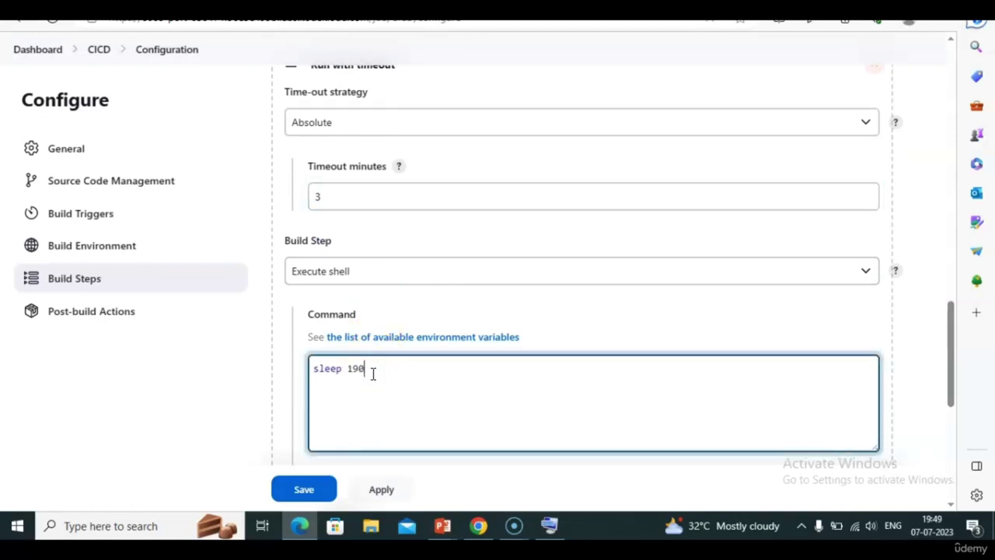
pyautogui.click(315, 490)
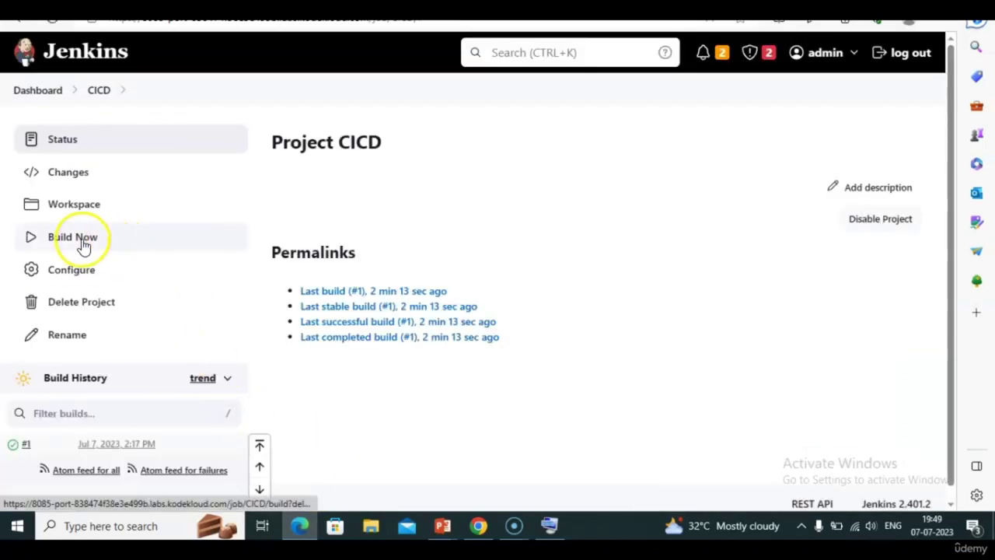
# Run build #2 and check its console output showing it aborted after the 3-minute timeout.
pyautogui.click(81, 241)
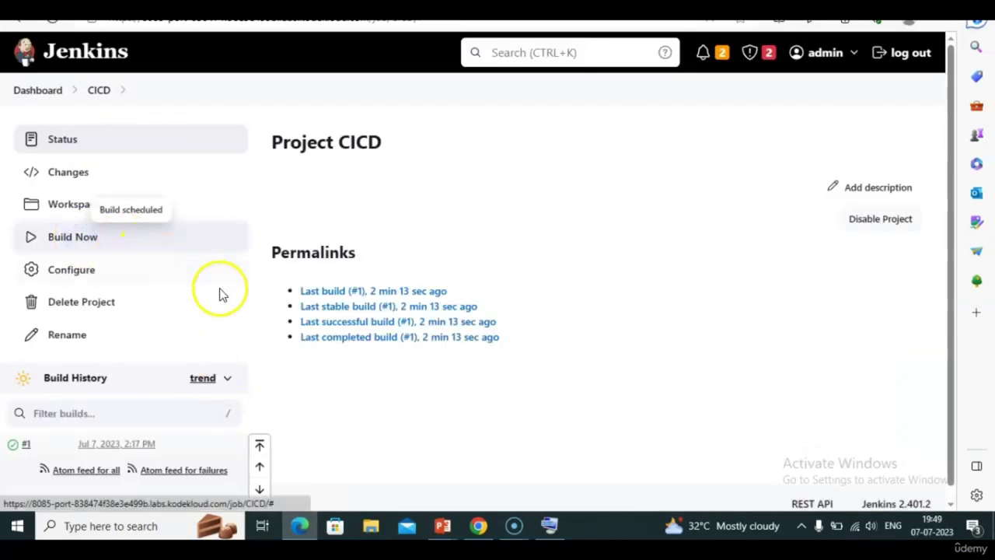
pyautogui.scroll(-1, 440, 303)
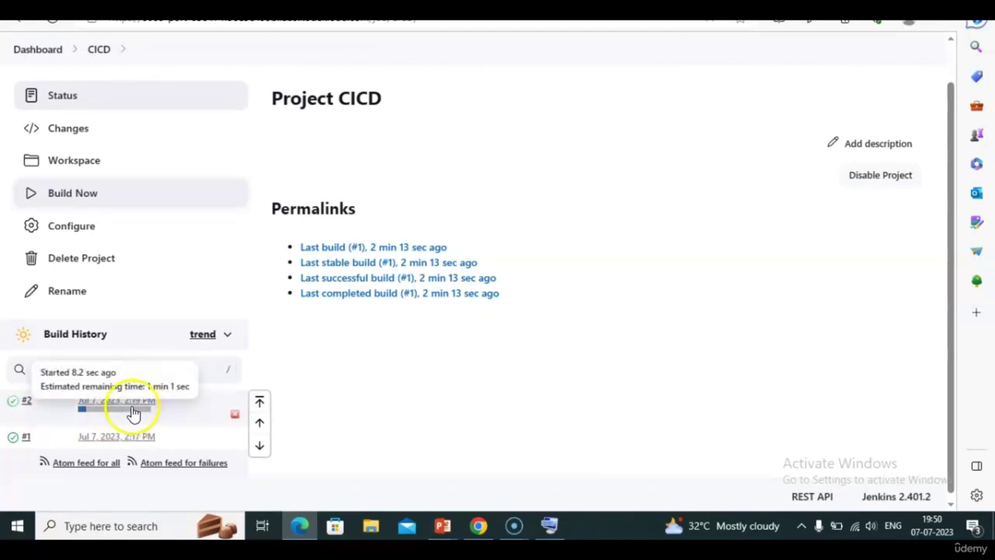
pyautogui.click(24, 406)
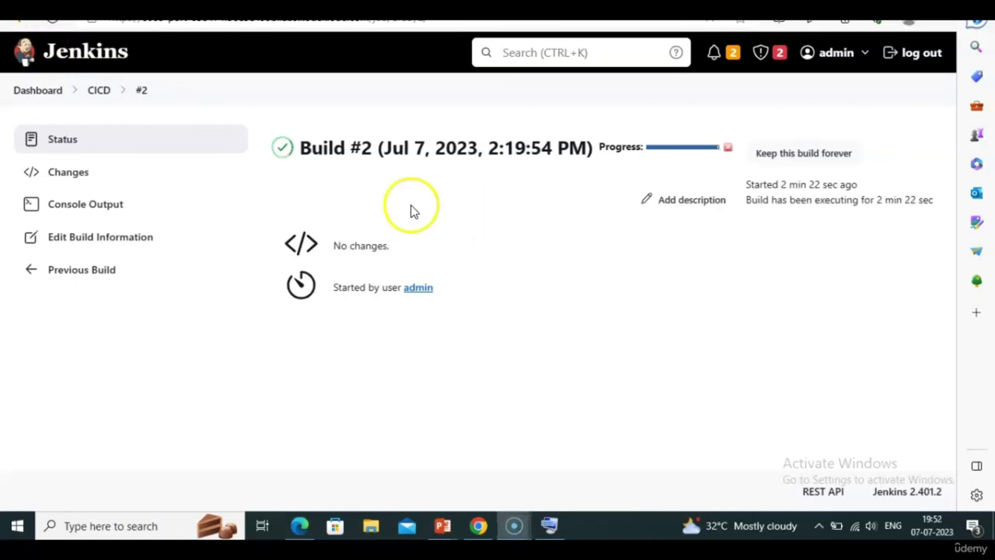
pyautogui.click(100, 93)
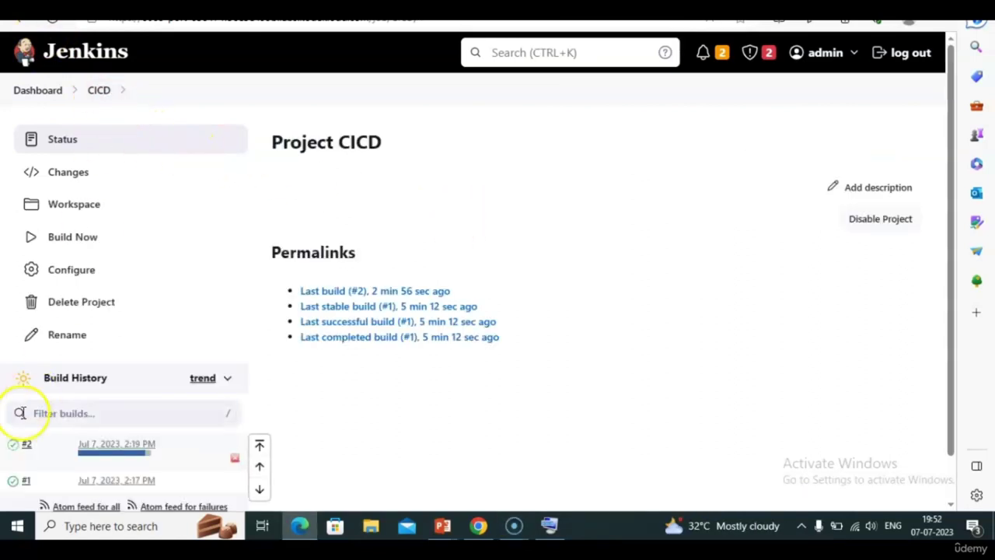
pyautogui.click(25, 444)
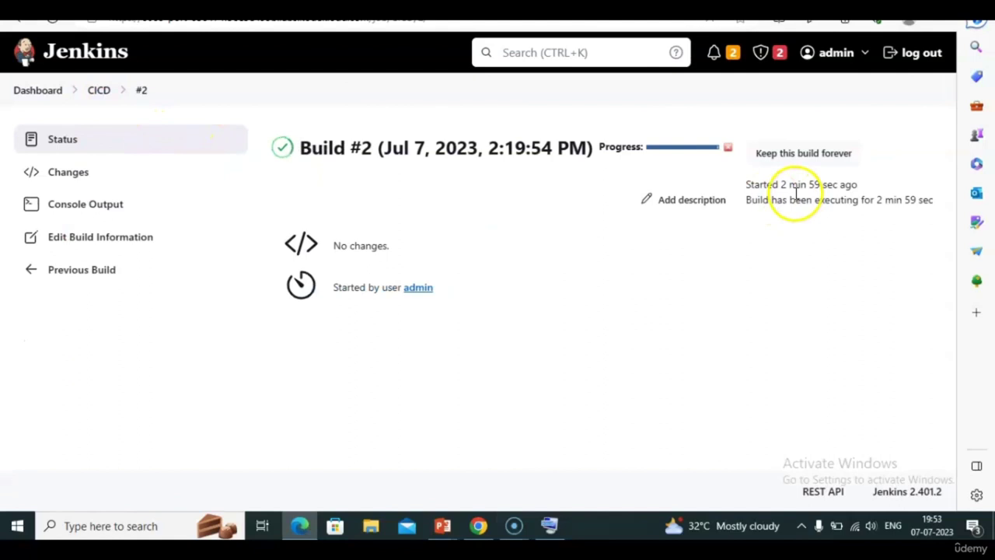
pyautogui.click(95, 91)
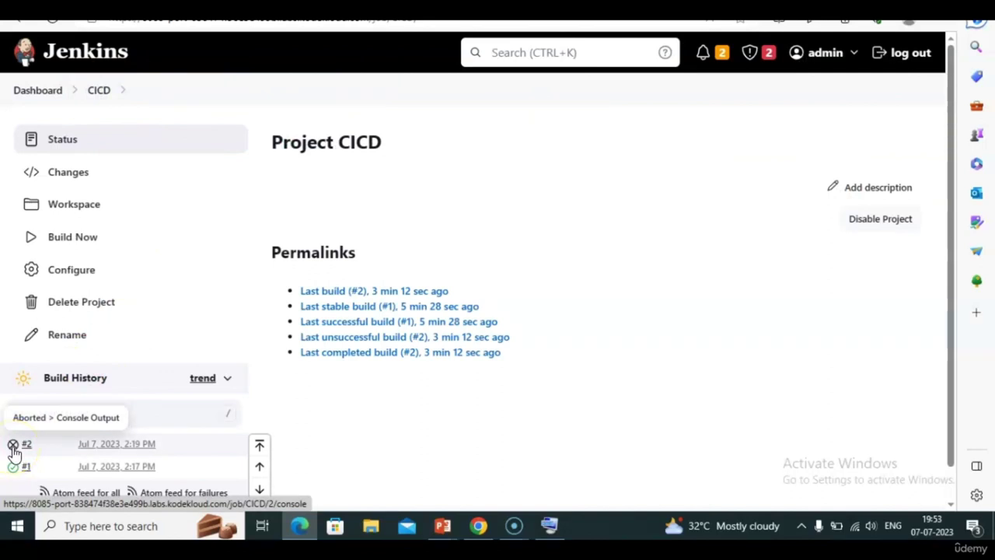
pyautogui.click(14, 448)
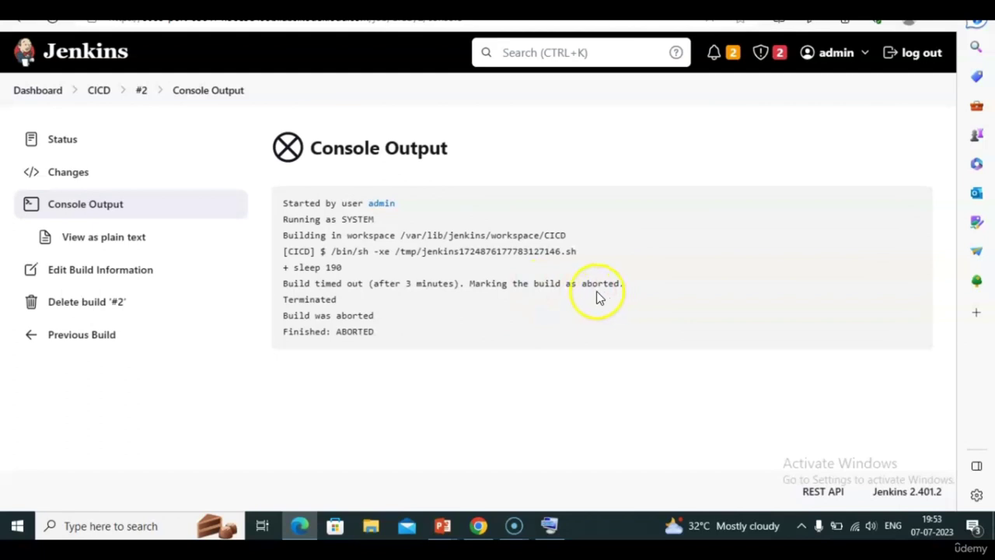
pyautogui.click(101, 100)
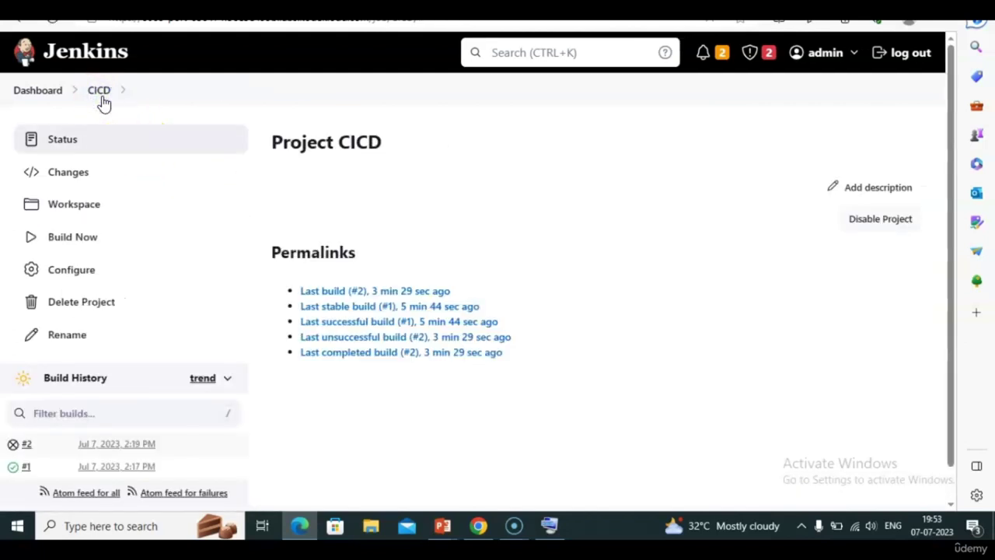
# Open the CICD configuration and expand, then collapse, the shell step's advanced options.
pyautogui.click(67, 277)
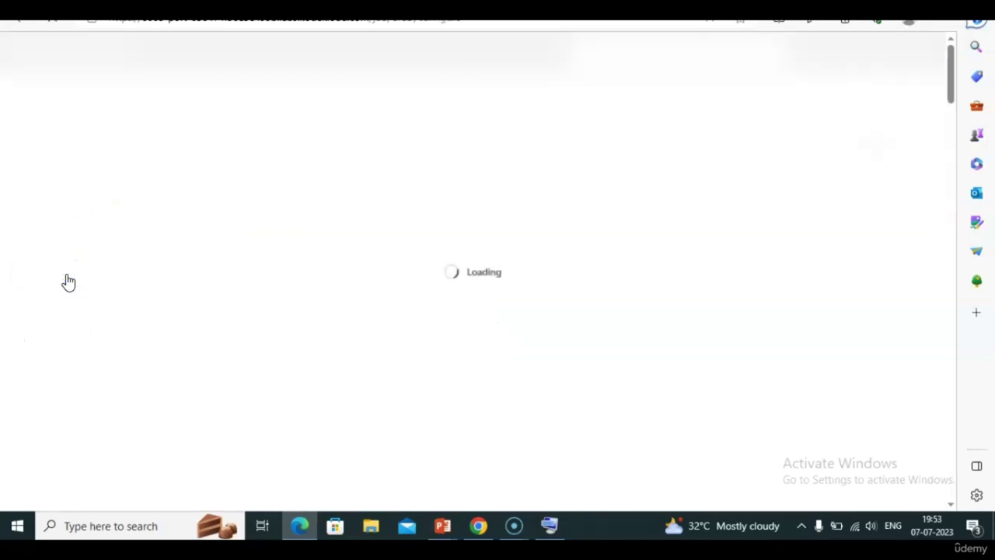
pyautogui.click(569, 334)
pyautogui.scroll(-6, 569, 336)
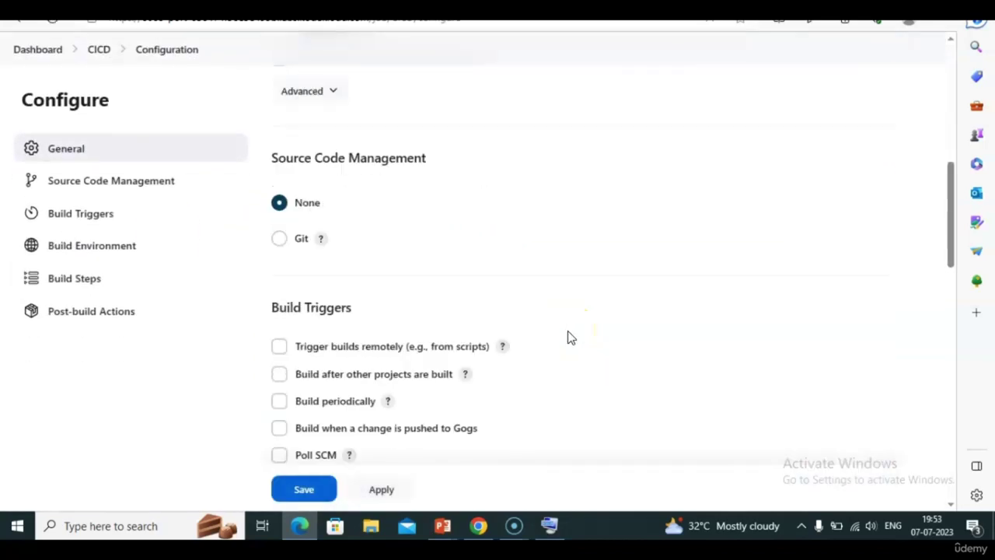
pyautogui.scroll(-7, 568, 335)
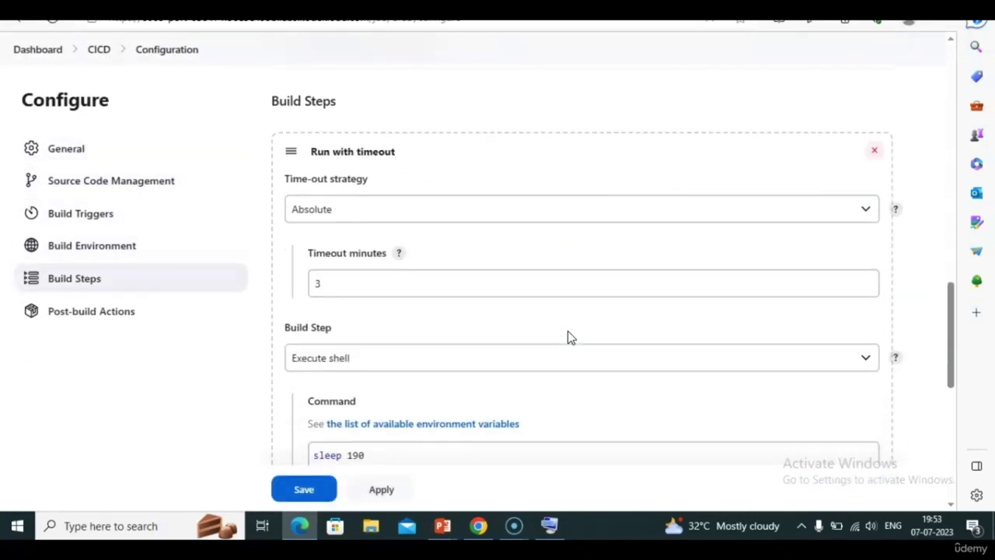
pyautogui.scroll(-4, 568, 337)
pyautogui.scroll(2, 568, 335)
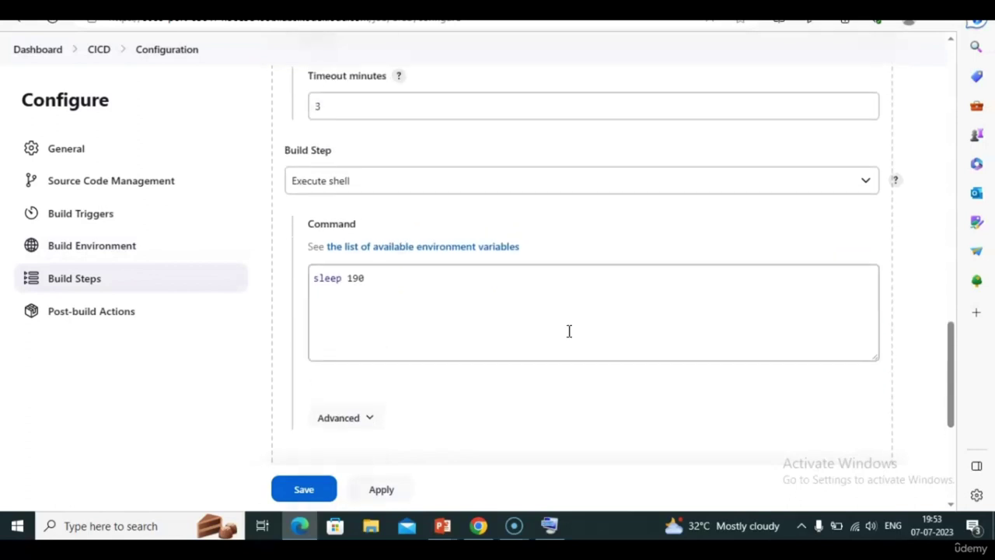
pyautogui.click(369, 427)
pyautogui.scroll(-5, 455, 427)
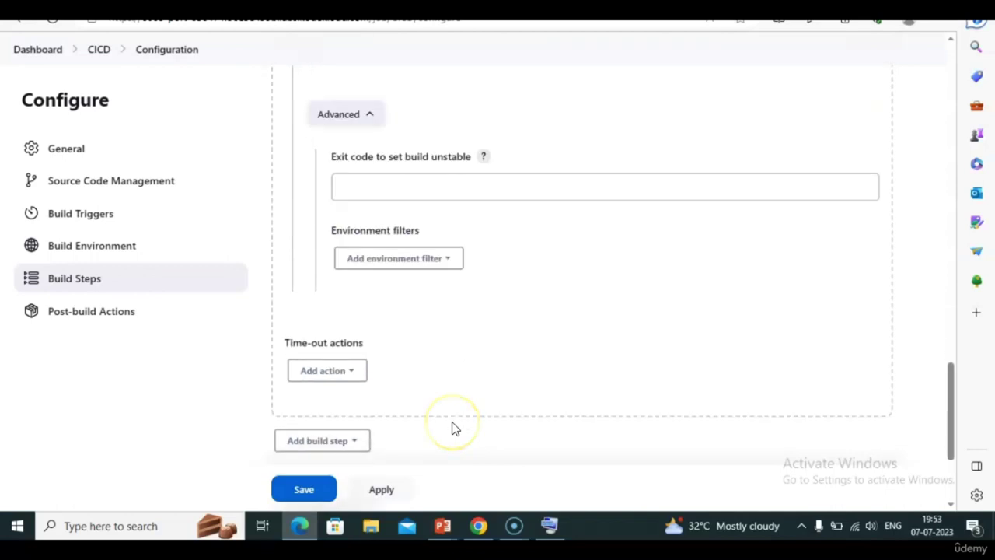
pyautogui.scroll(5, 454, 427)
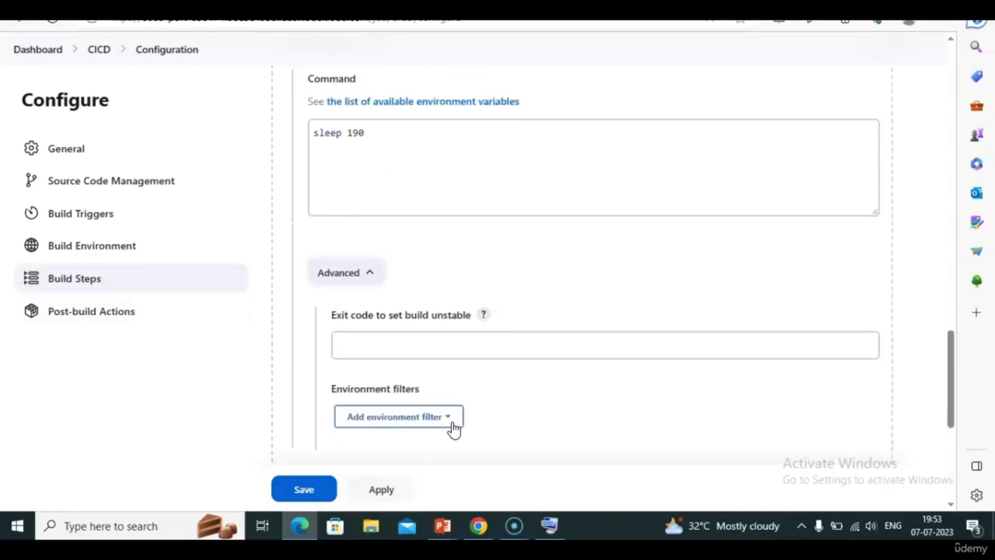
pyautogui.click(379, 284)
# Browse the Time-out actions 'Add action' list, then close it without adding any.
pyautogui.scroll(-2, 435, 319)
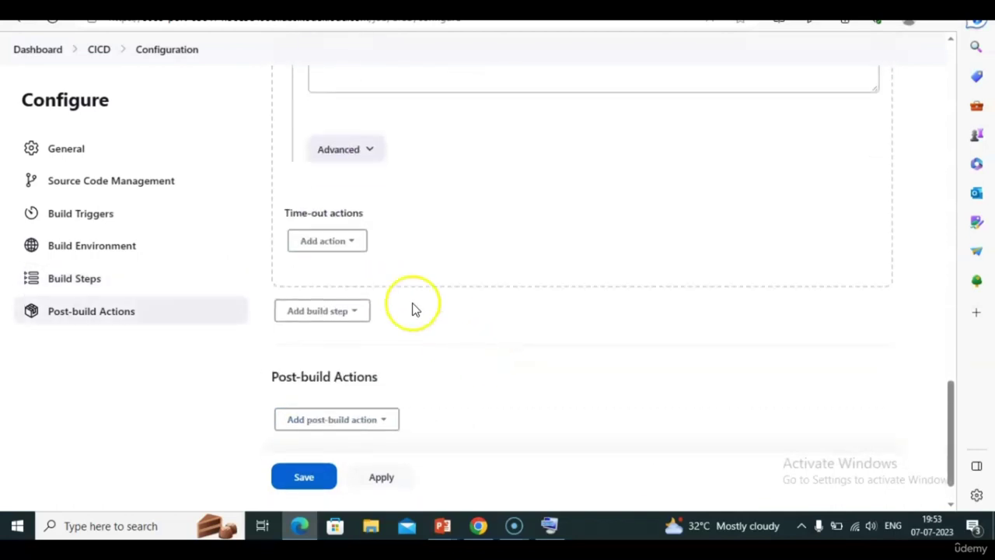
pyautogui.click(347, 248)
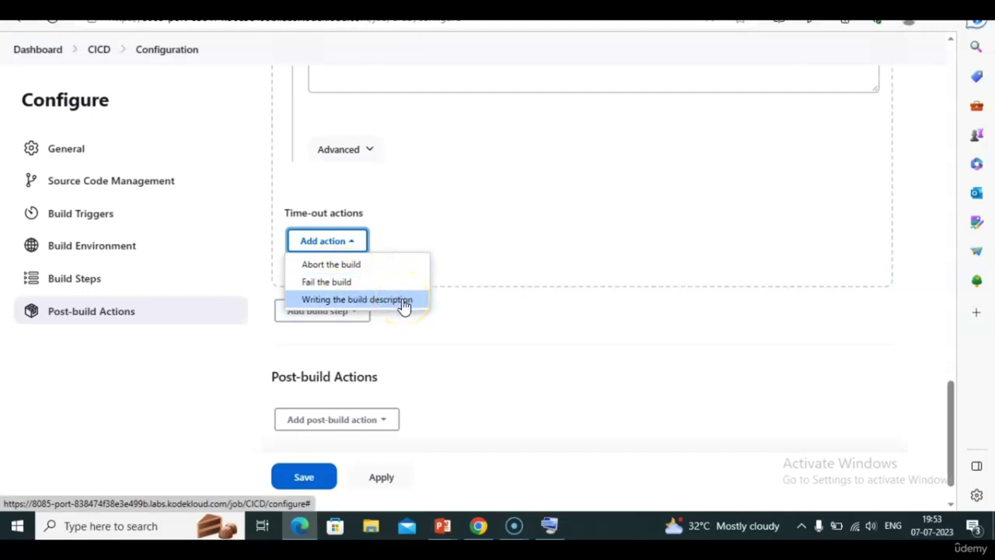
pyautogui.click(570, 225)
pyautogui.scroll(3, 572, 226)
pyautogui.scroll(3, 571, 226)
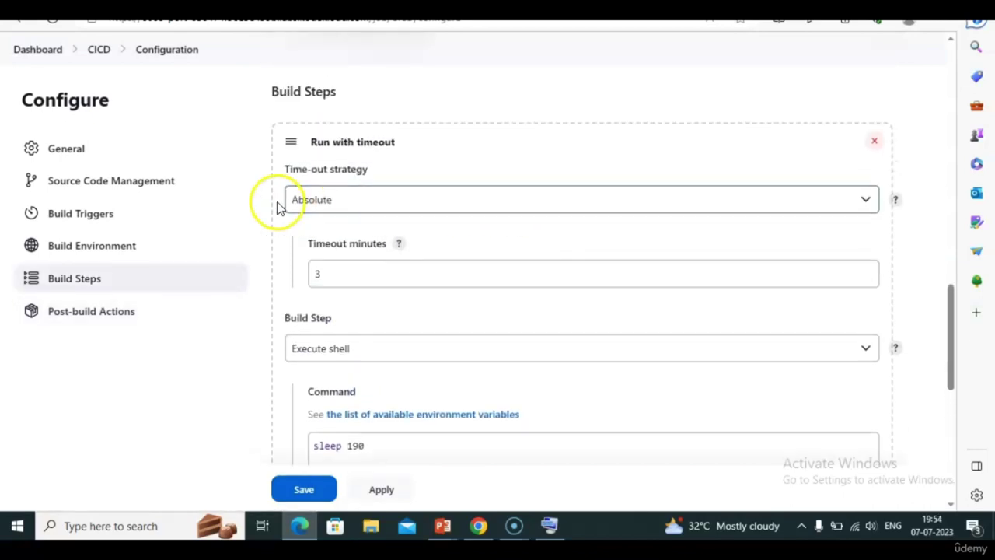
# Switch the Run with timeout strategy to Deadline, showing deadline 0:00:00 and 1-minute tolerance.
pyautogui.click(479, 199)
pyautogui.click(451, 239)
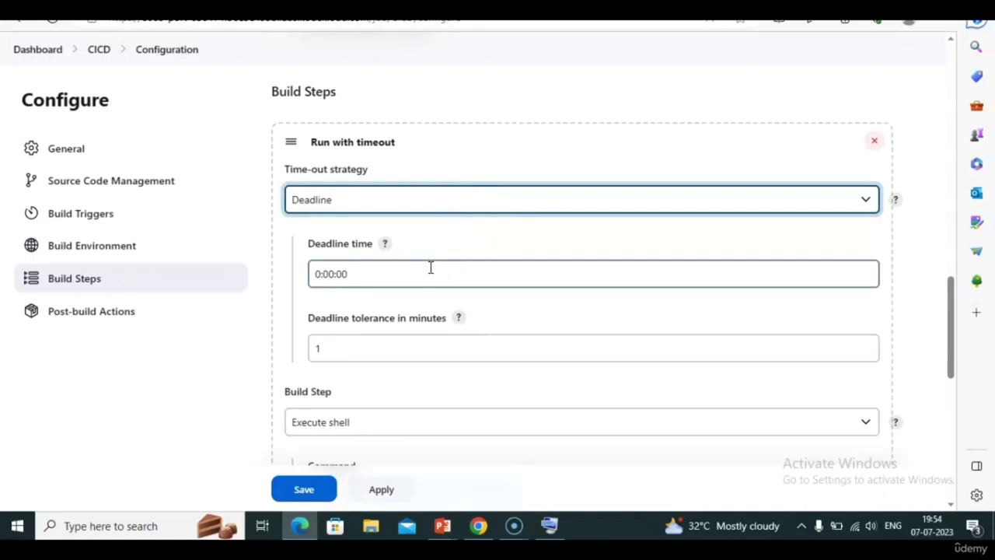
pyautogui.click(387, 245)
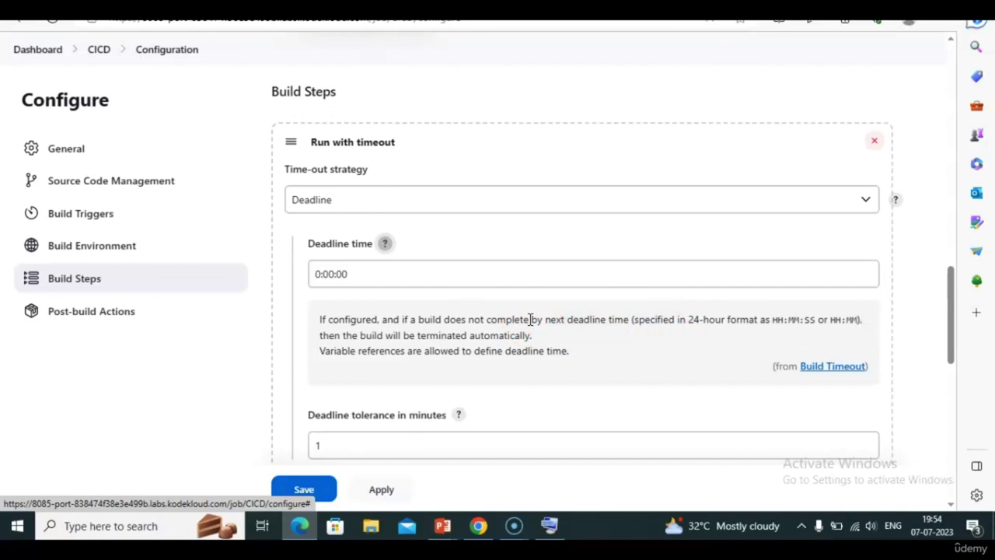
pyautogui.click(468, 199)
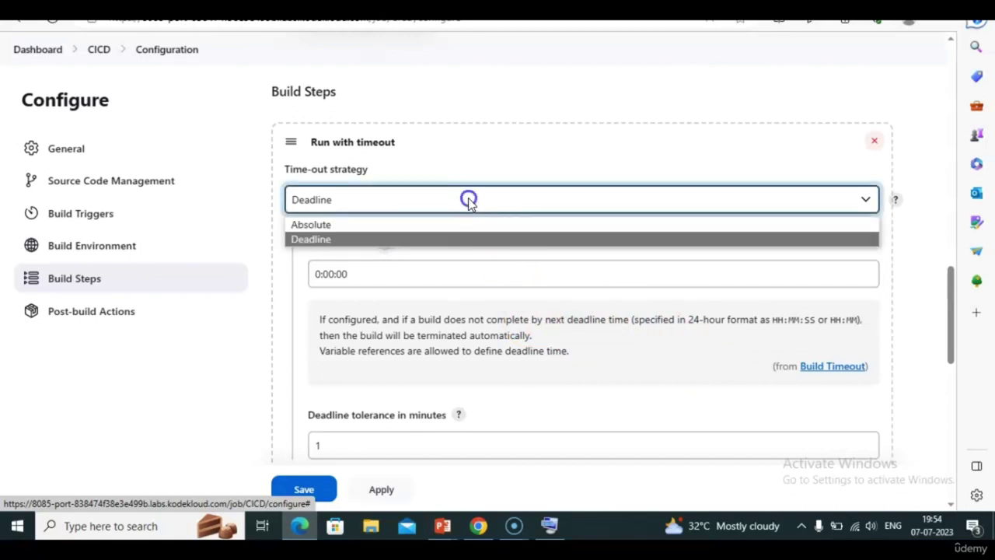
pyautogui.click(416, 238)
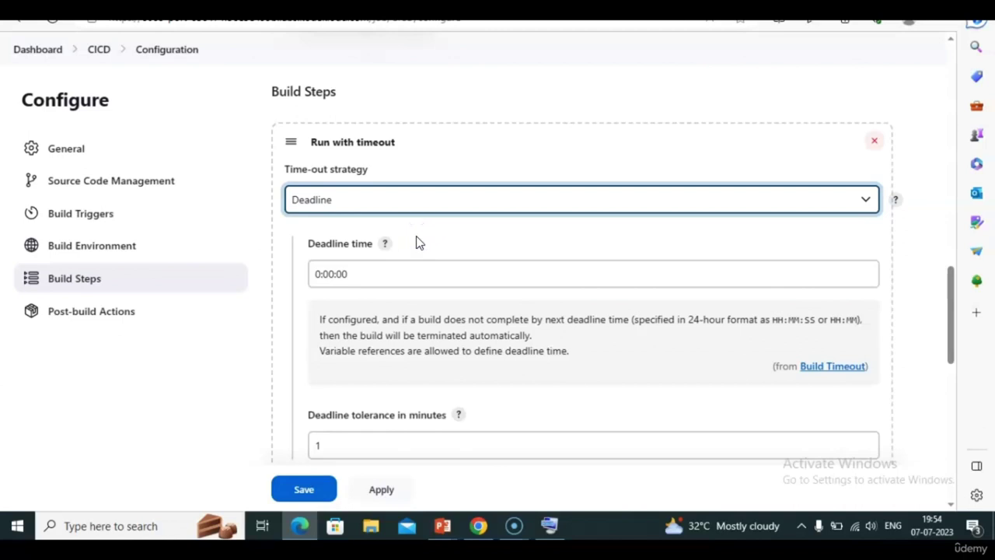
pyautogui.scroll(4, 418, 240)
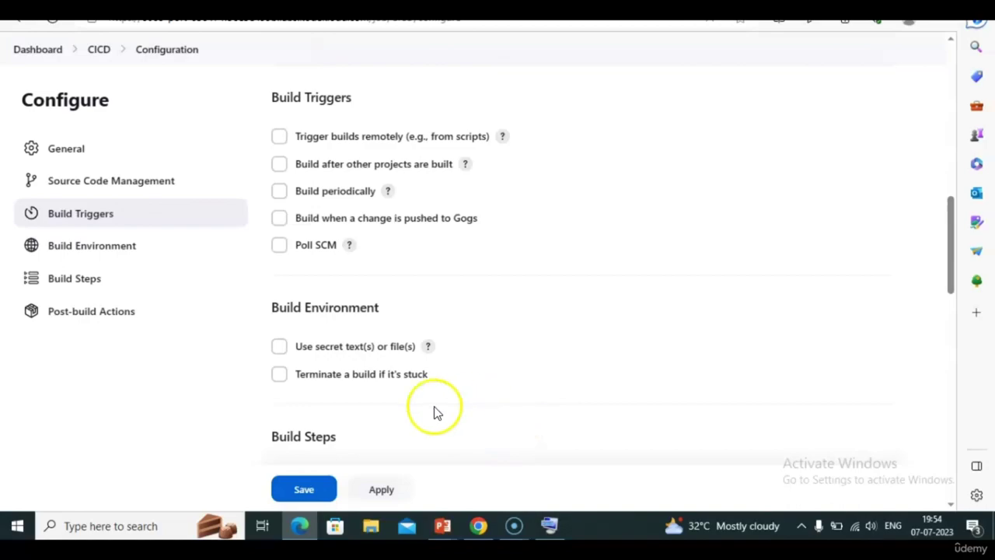
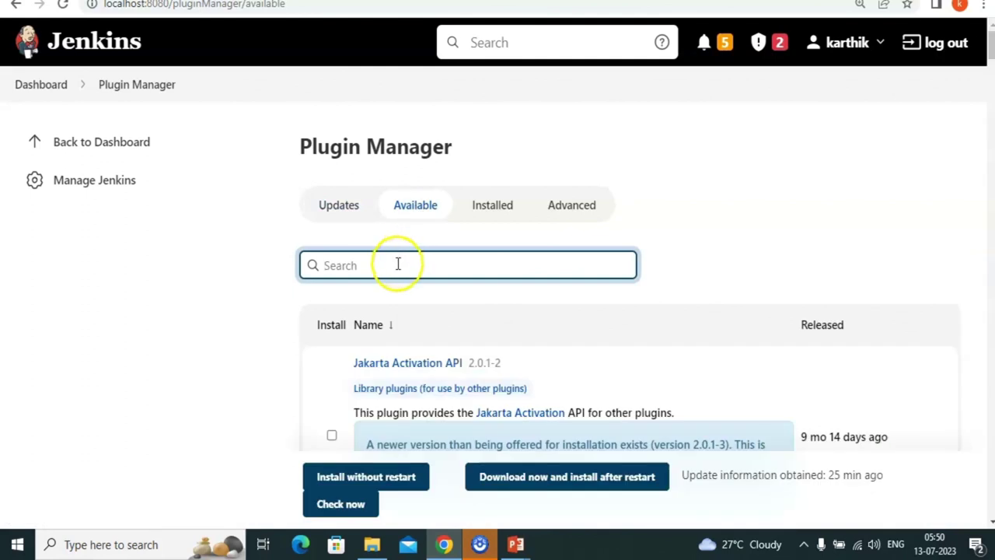
# Find the Build Blocker plugin and install it, restarting Jenkins once installation finishes.
pyautogui.write('build')
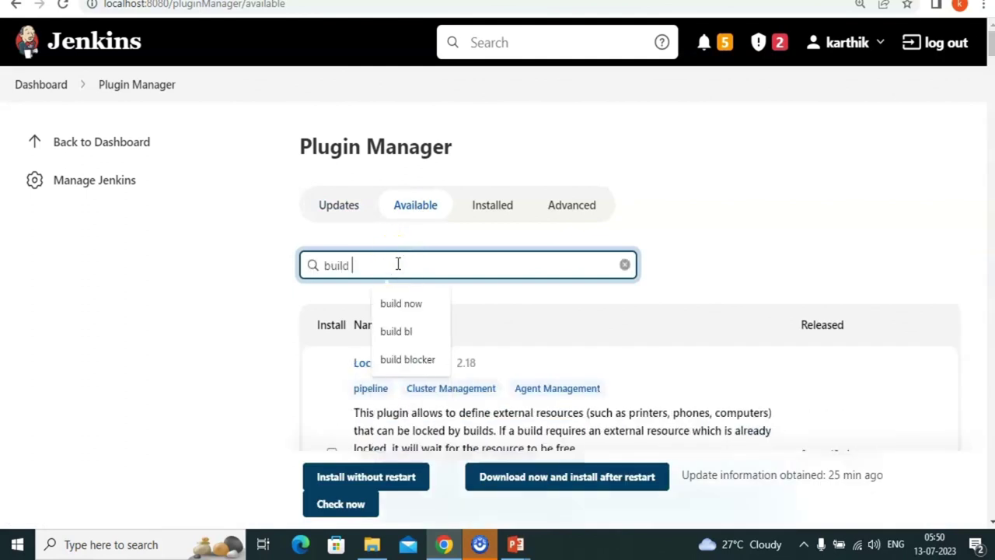
pyautogui.write(' blocker')
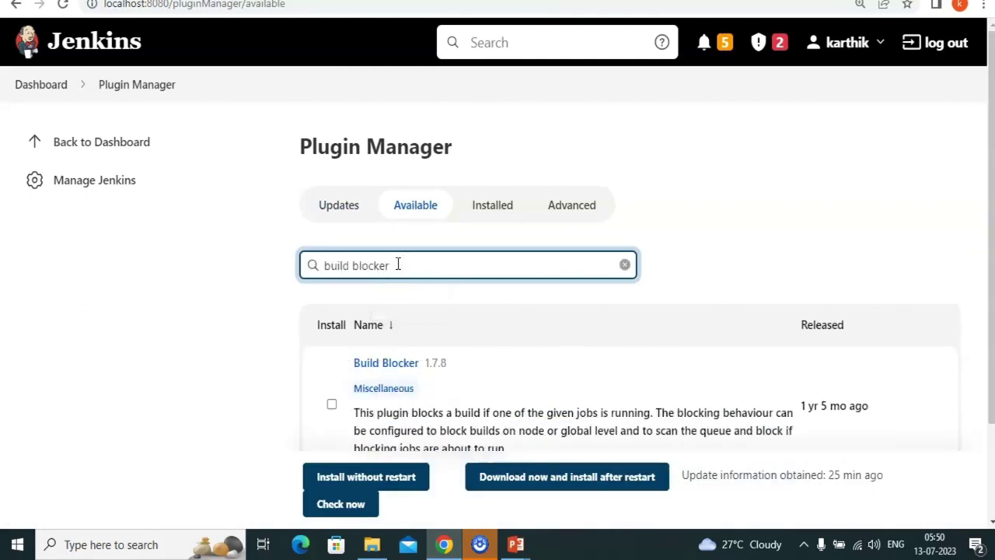
pyautogui.hotkey('alt', 'Tab')
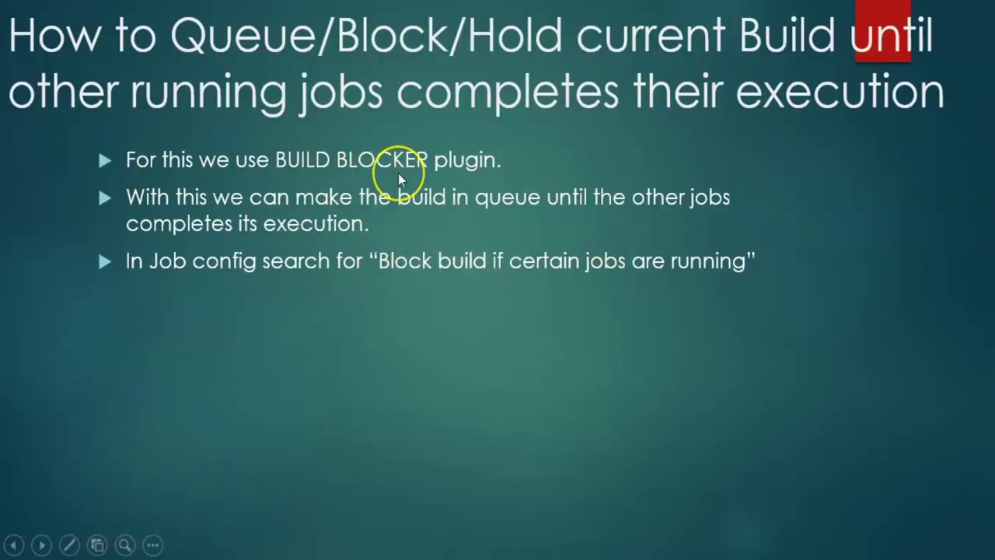
pyautogui.hotkey('alt', 'Tab')
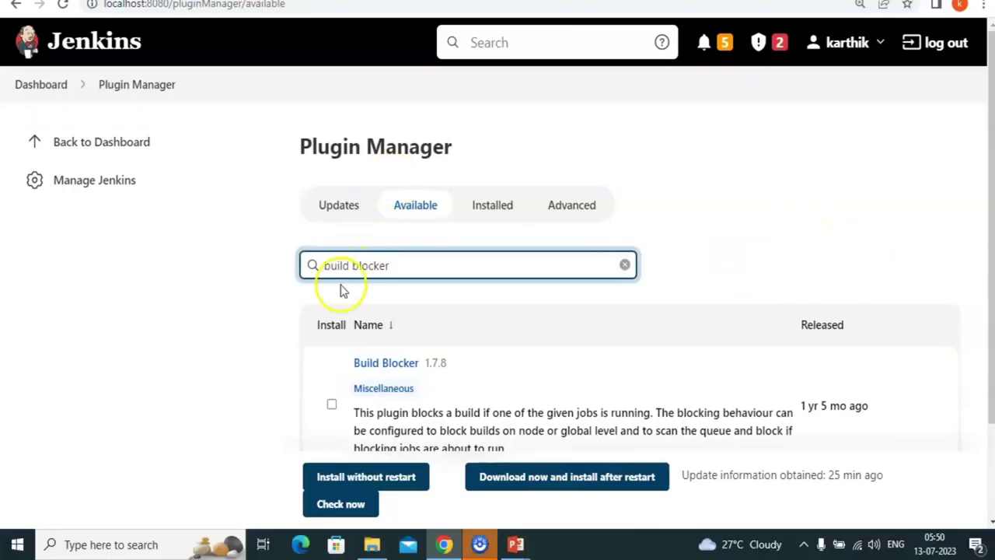
pyautogui.scroll(-2, 356, 274)
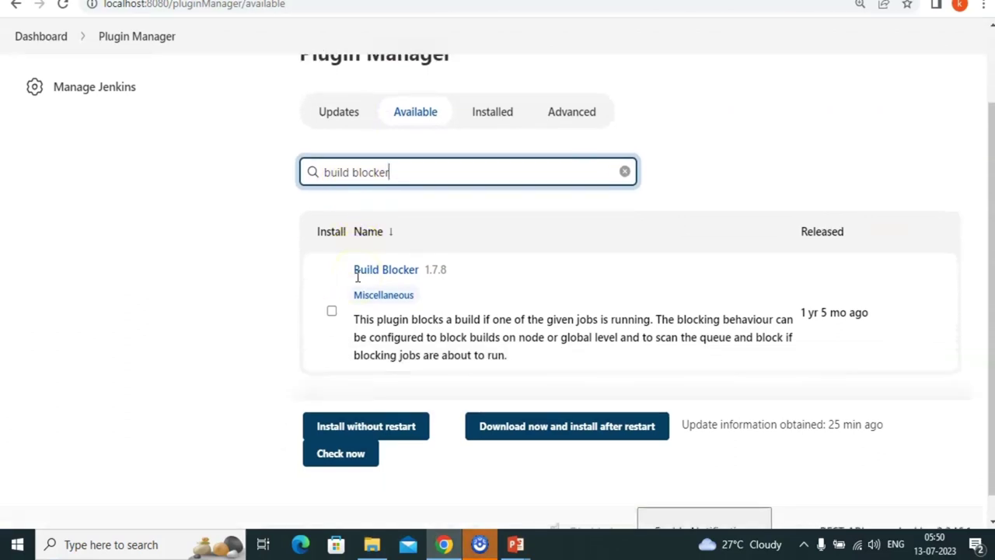
pyautogui.click(331, 310)
pyautogui.click(380, 426)
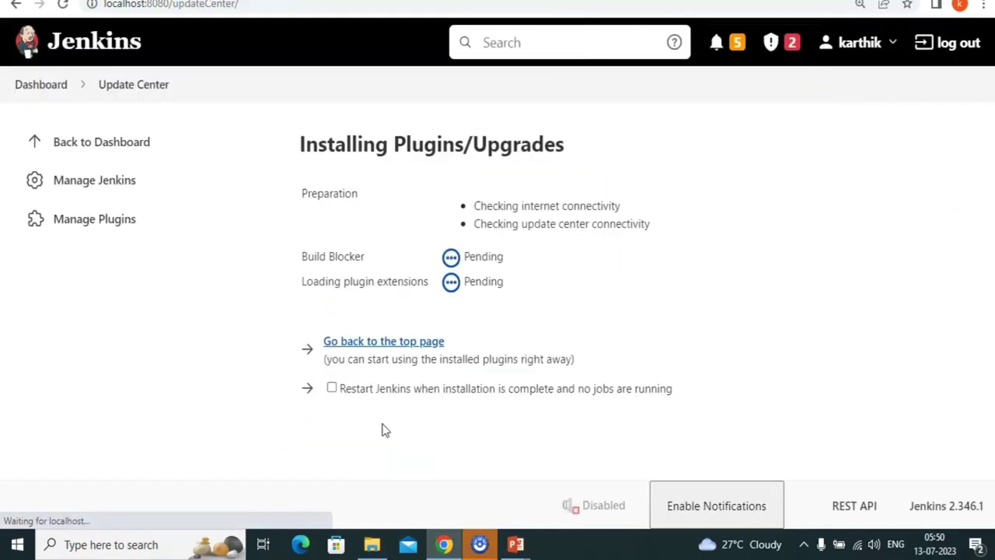
pyautogui.click(331, 387)
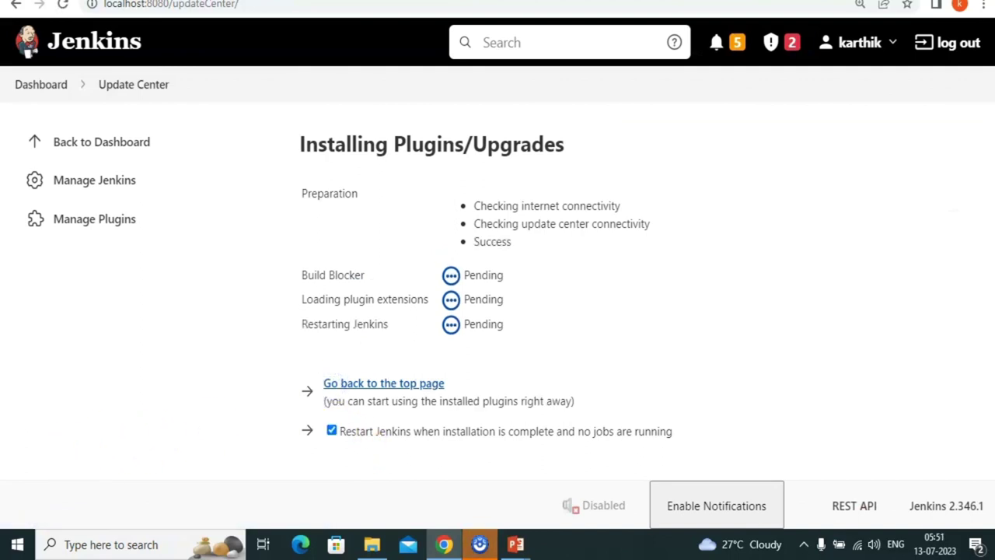
# Sign back in to Jenkins with the account username and password.
pyautogui.write('k')
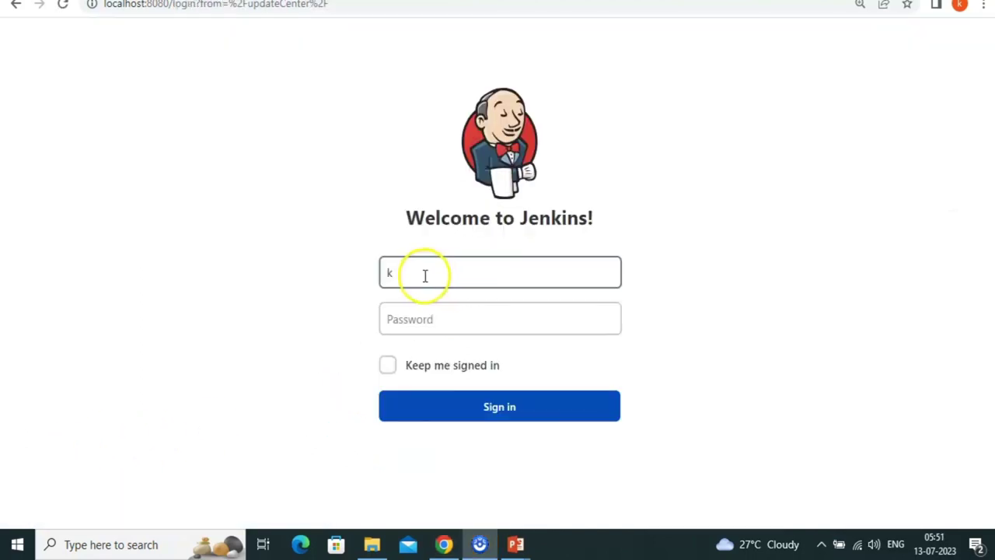
pyautogui.click(425, 275)
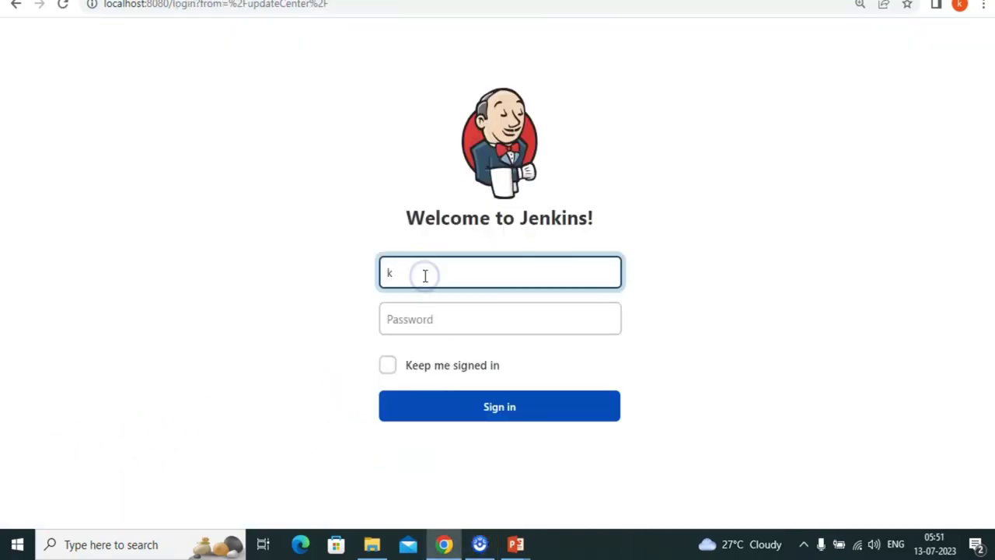
pyautogui.write('arthik')
pyautogui.press('Tab')
pyautogui.write('k')
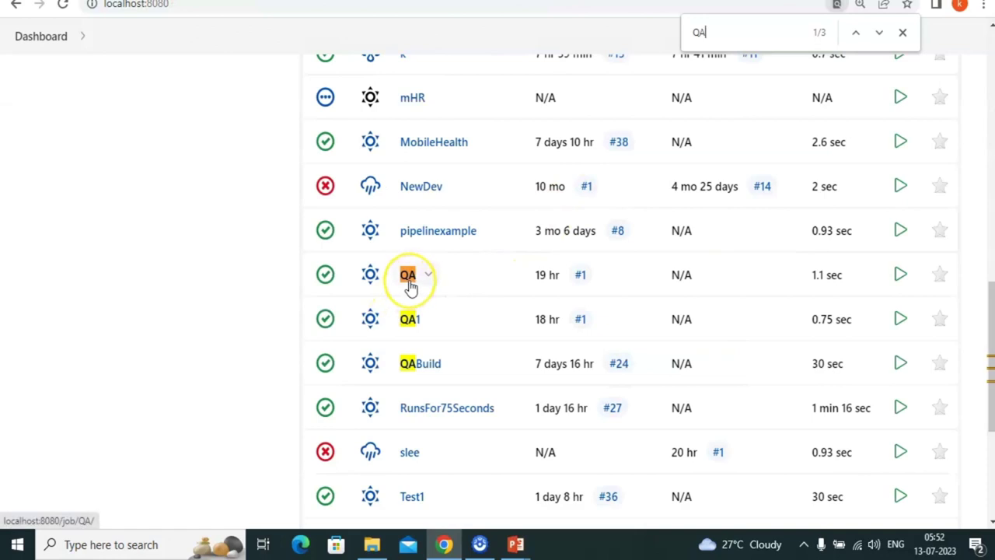
# Tick 'Block build if certain jobs are running' in QA's configuration, then return to the dashboard.
pyautogui.click(408, 278)
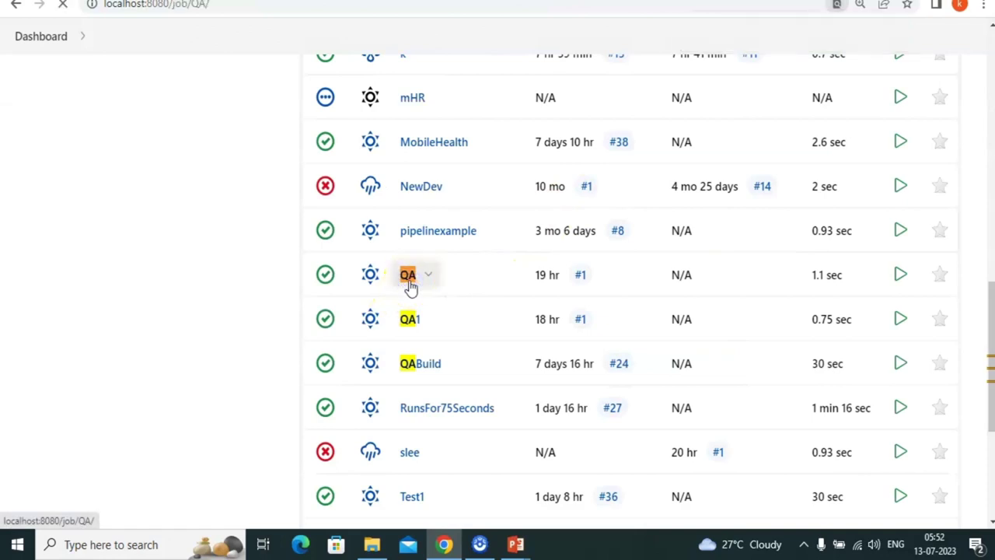
pyautogui.click(95, 329)
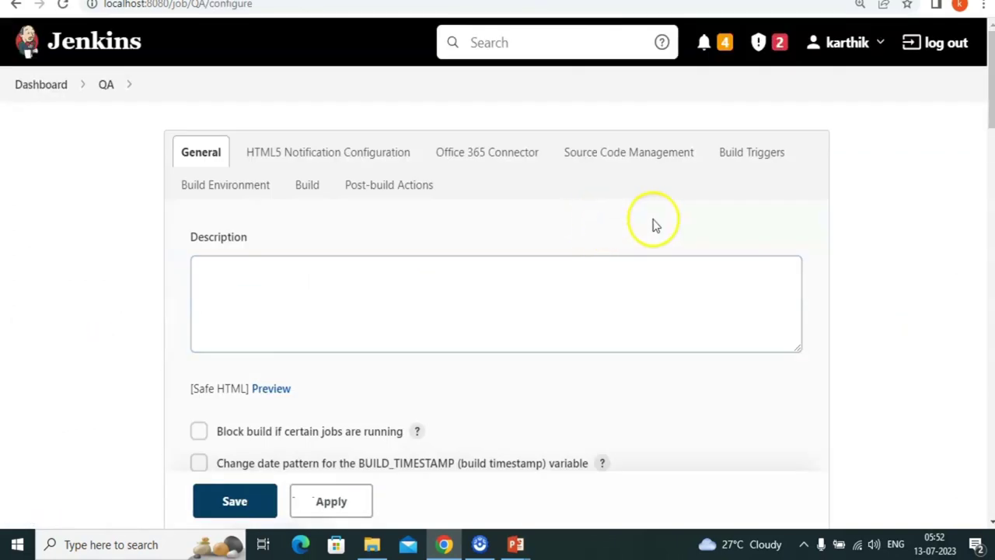
pyautogui.hotkey('ctrl', 'f')
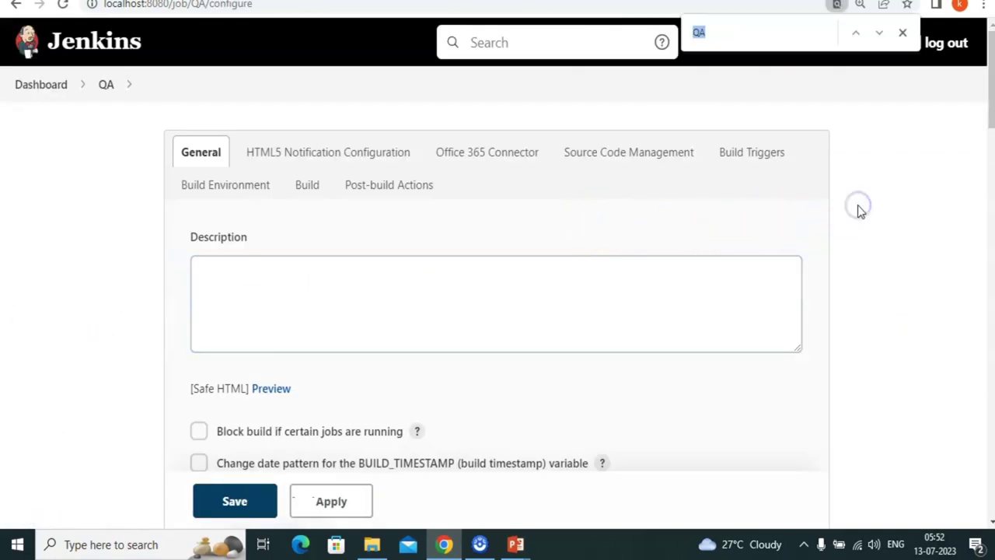
pyautogui.write('block')
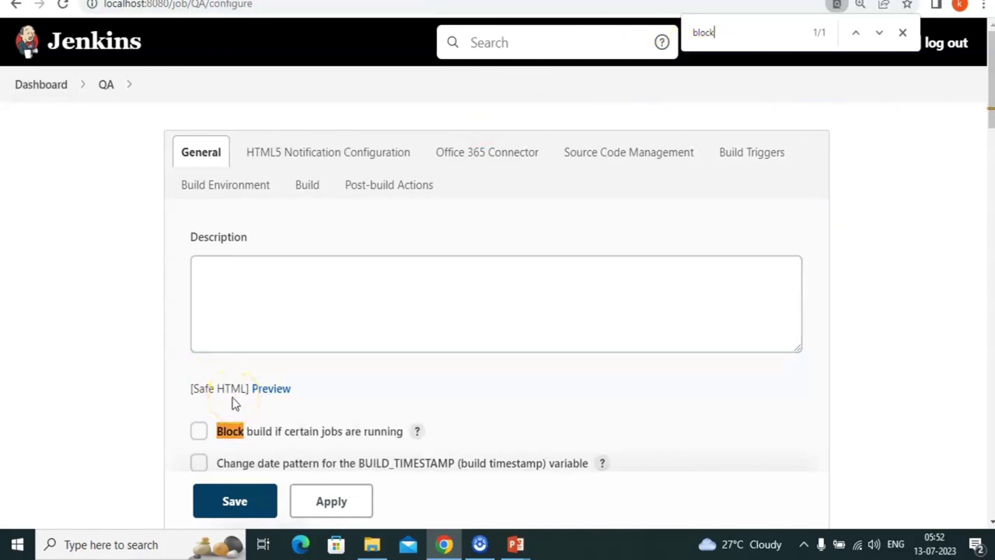
pyautogui.click(199, 435)
pyautogui.scroll(1, 485, 234)
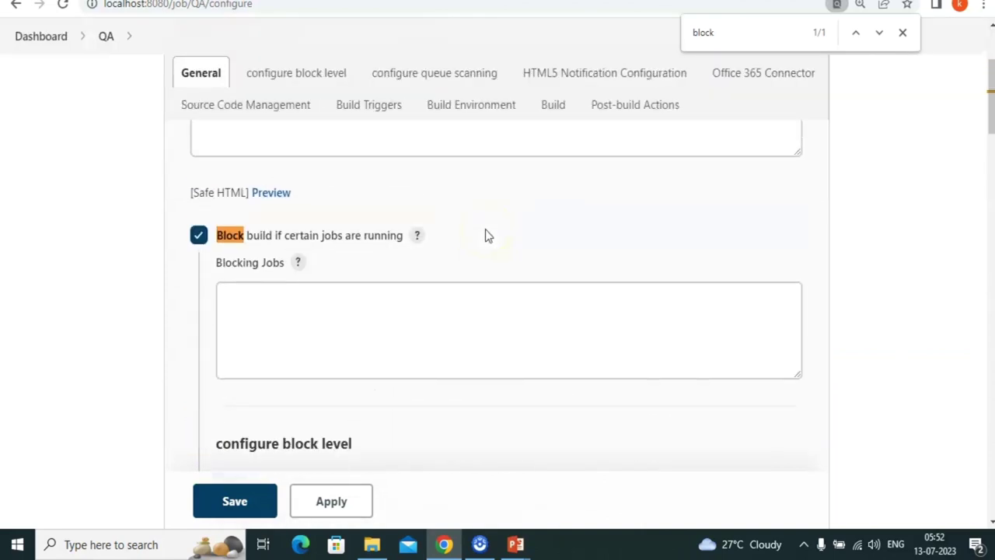
pyautogui.click(317, 302)
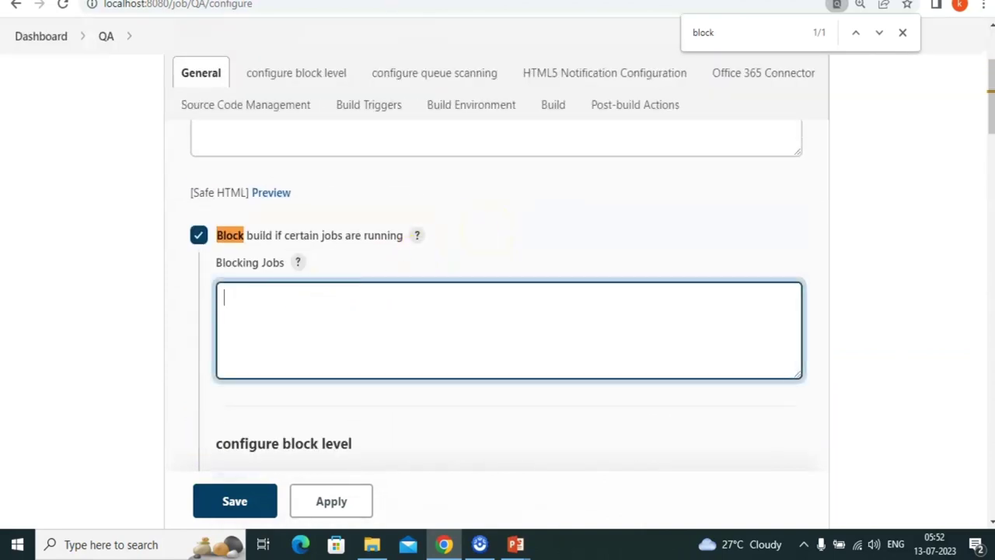
pyautogui.scroll(3, 497, 311)
pyautogui.click(39, 85)
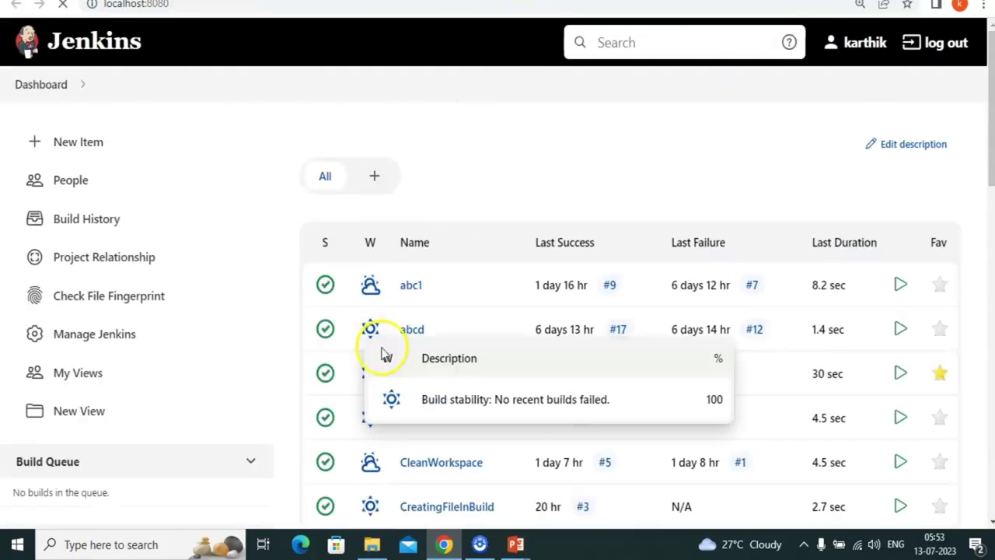
# Open DevBuild's configuration at its Build steps section.
pyautogui.scroll(-4, 380, 352)
pyautogui.scroll(-5, 381, 352)
pyautogui.scroll(4, 381, 353)
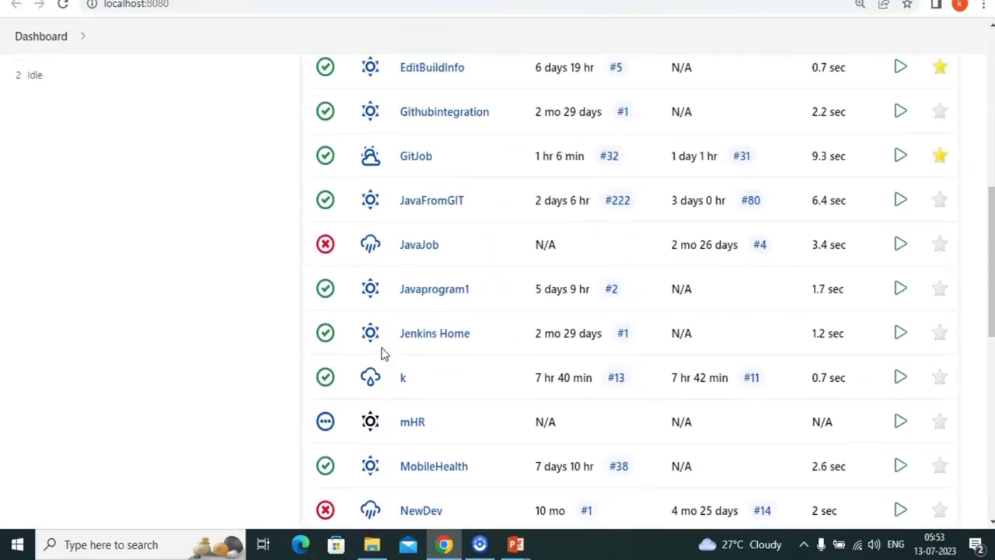
pyautogui.click(426, 112)
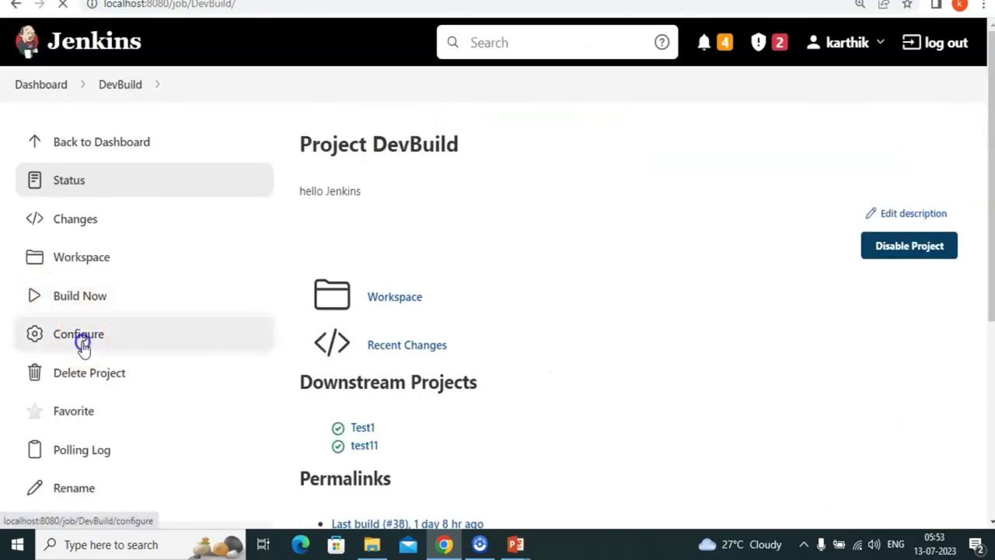
pyautogui.click(83, 346)
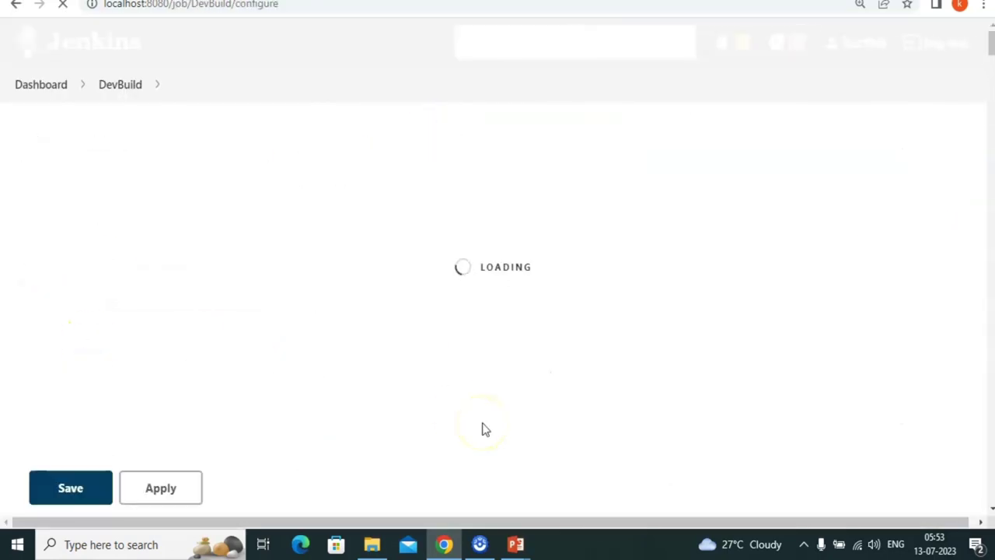
pyautogui.scroll(-5, 482, 428)
pyautogui.scroll(5, 482, 428)
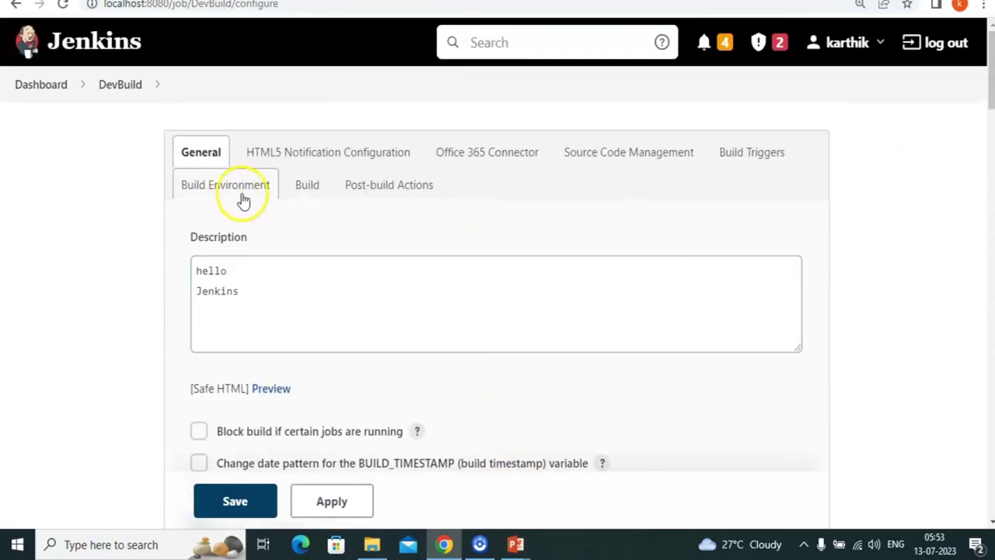
pyautogui.click(304, 185)
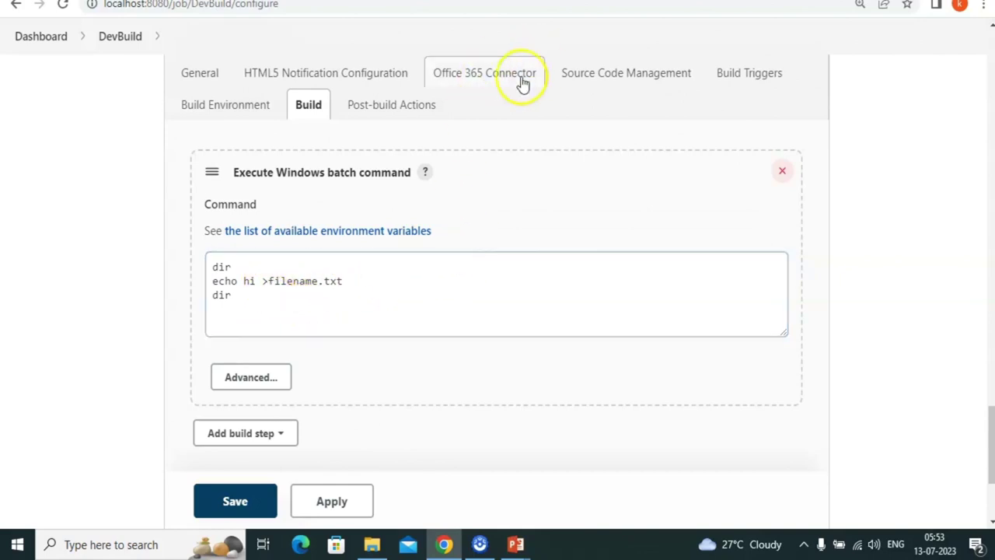
pyautogui.click(210, 121)
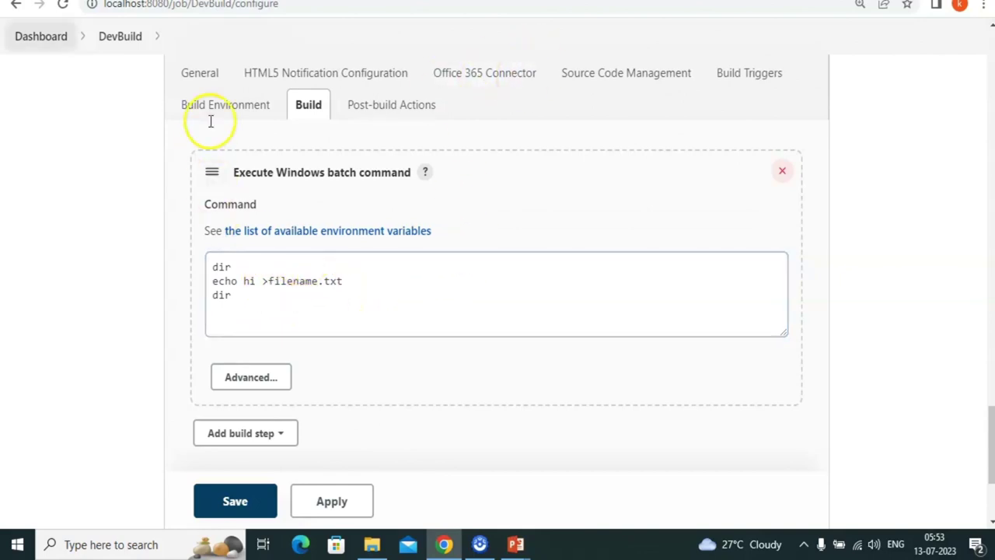
# Replace DevBuild's final dir line with 'start /wait timeout 75', apply, and list DevBuild as QA's blocking job.
pyautogui.click(360, 311)
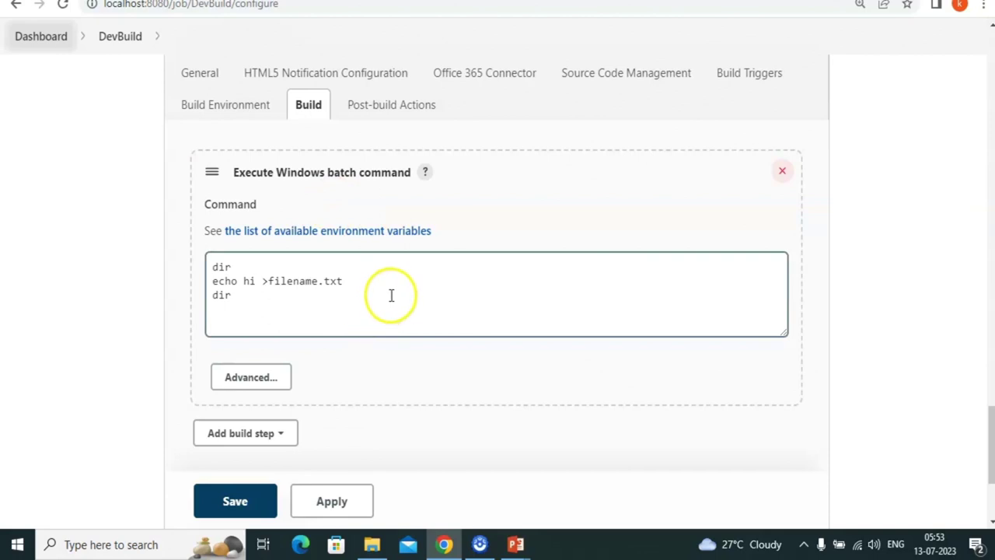
pyautogui.click(420, 285)
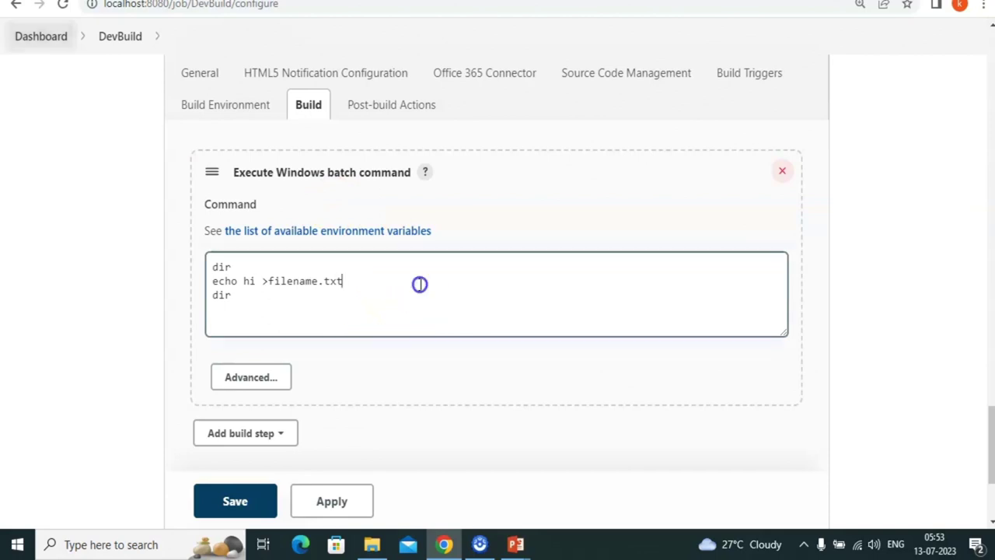
pyautogui.press('Return')
pyautogui.write('start /wait timeout 75')
pyautogui.hotkey('shift', 'Down')
pyautogui.press('BackSpace')
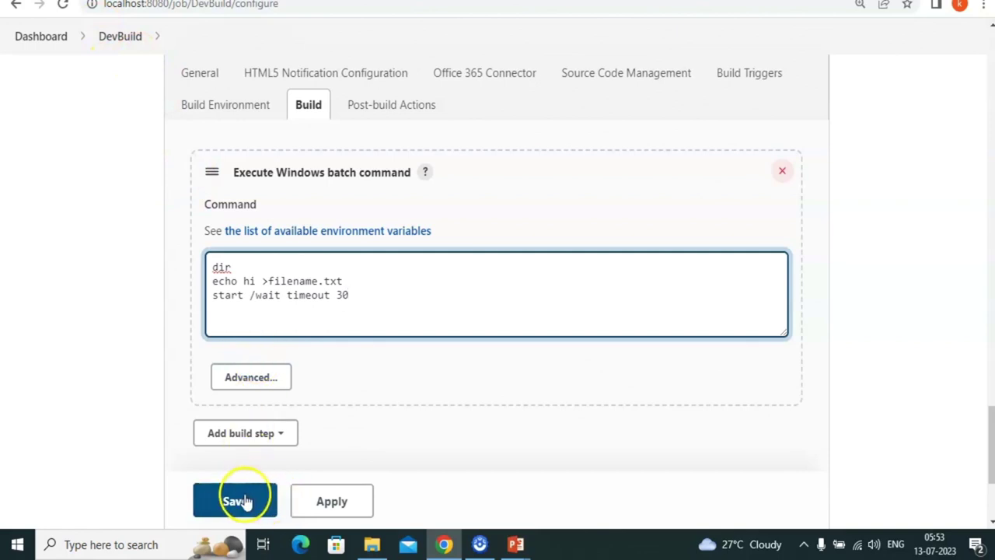
pyautogui.click(307, 503)
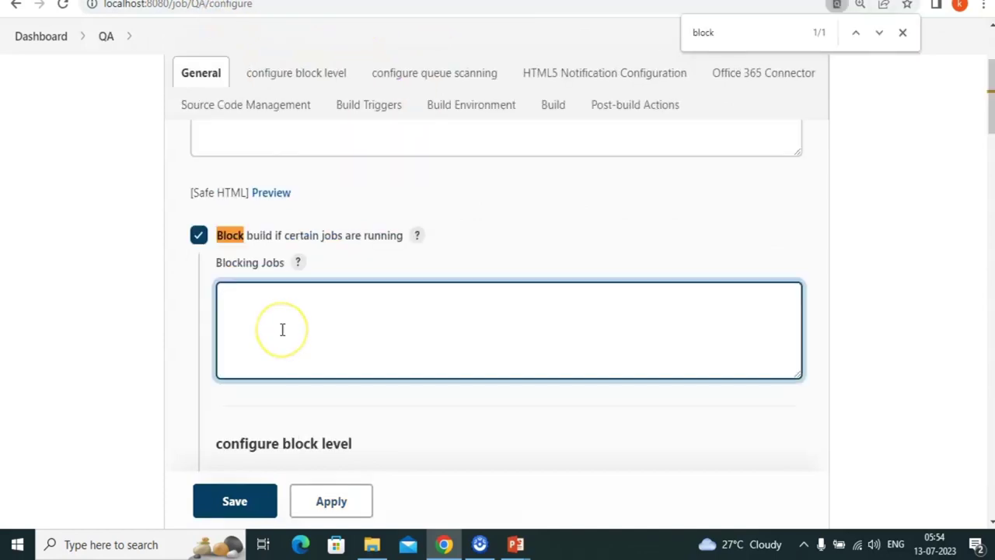
pyautogui.click(282, 330)
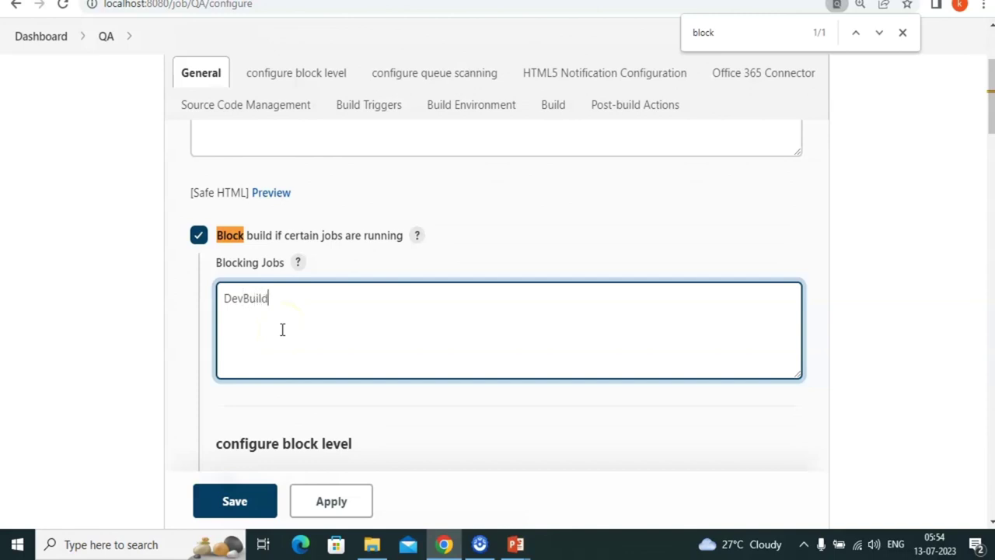
# Save QA's blocking settings, then start a DevBuild build followed by a QA build.
pyautogui.click(266, 505)
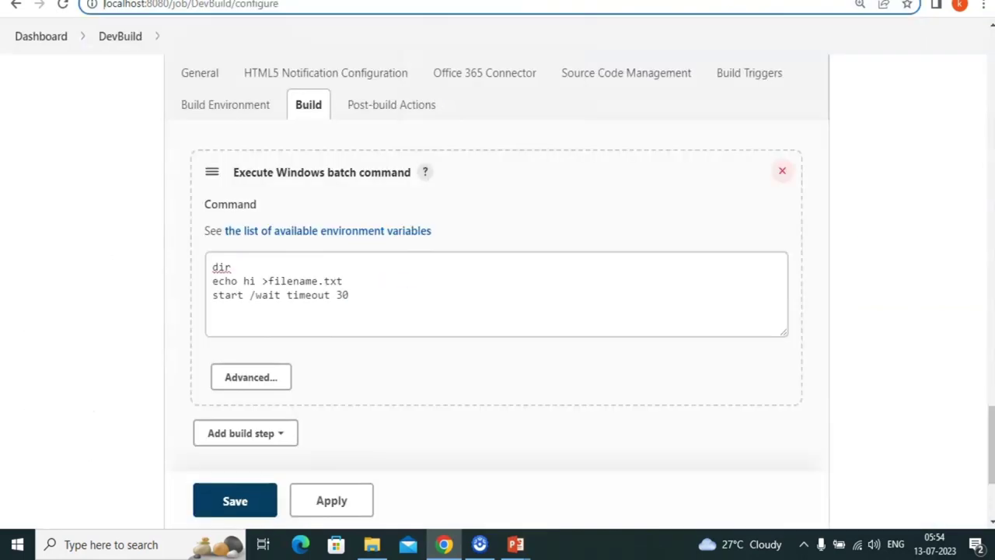
pyautogui.click(253, 507)
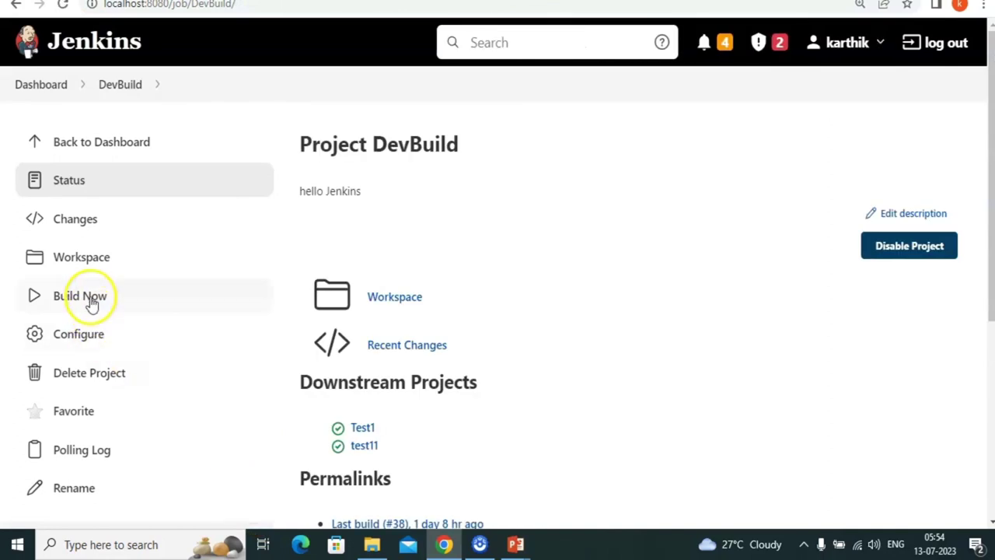
pyautogui.click(90, 299)
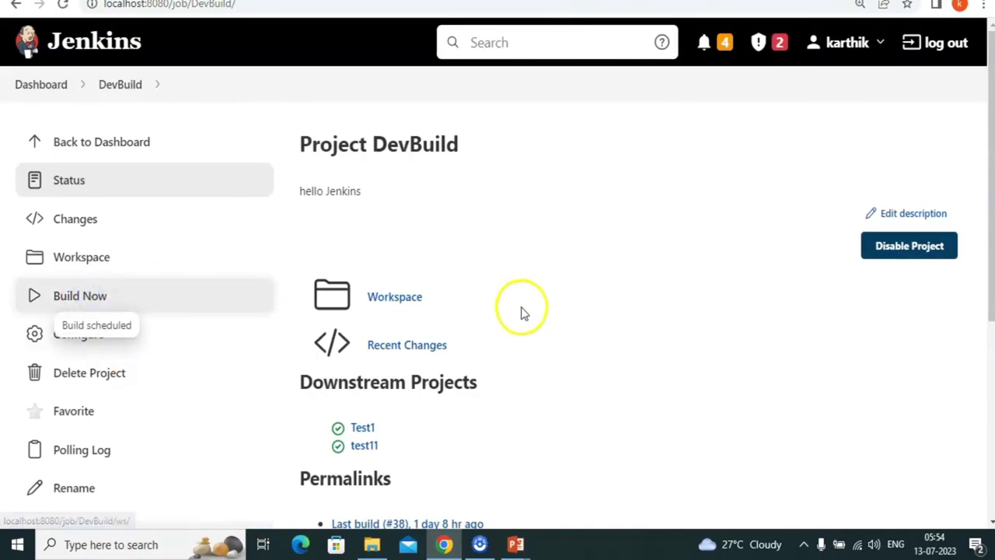
pyautogui.scroll(-3, 657, 282)
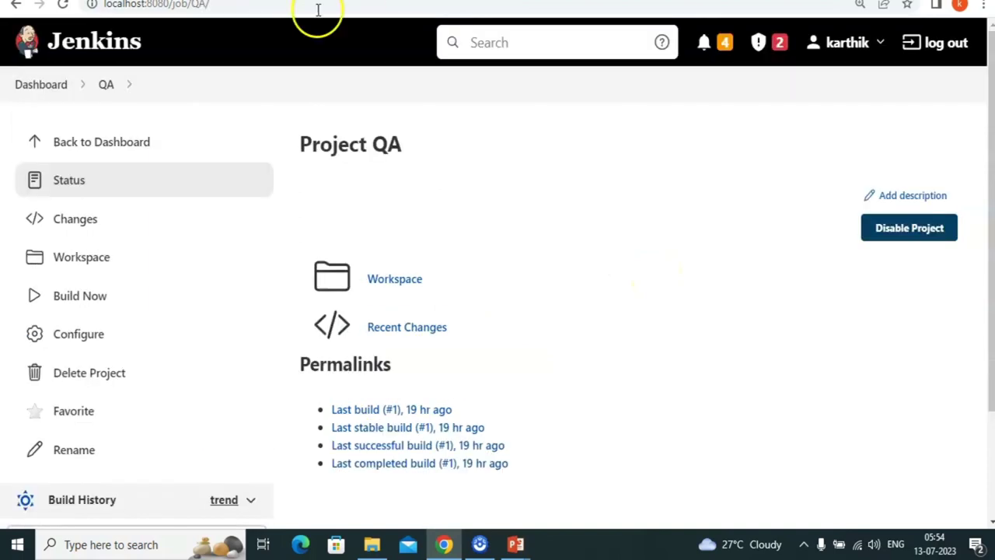
pyautogui.click(82, 300)
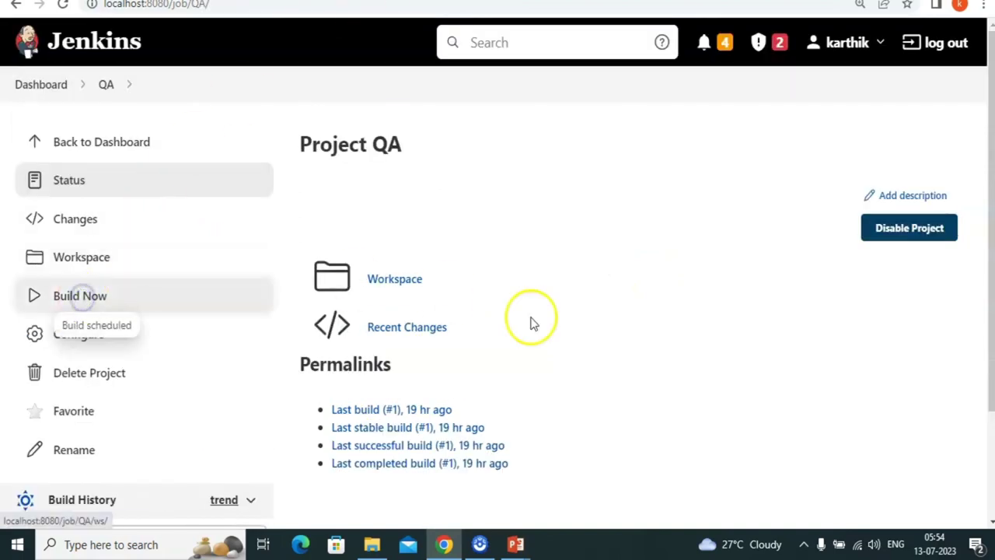
pyautogui.scroll(-3, 555, 344)
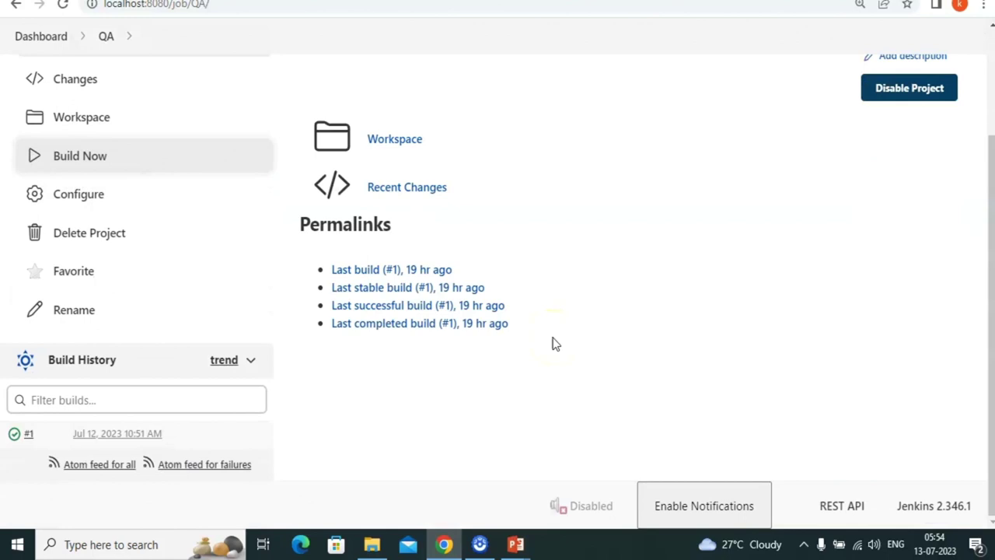
pyautogui.scroll(-1, 296, 405)
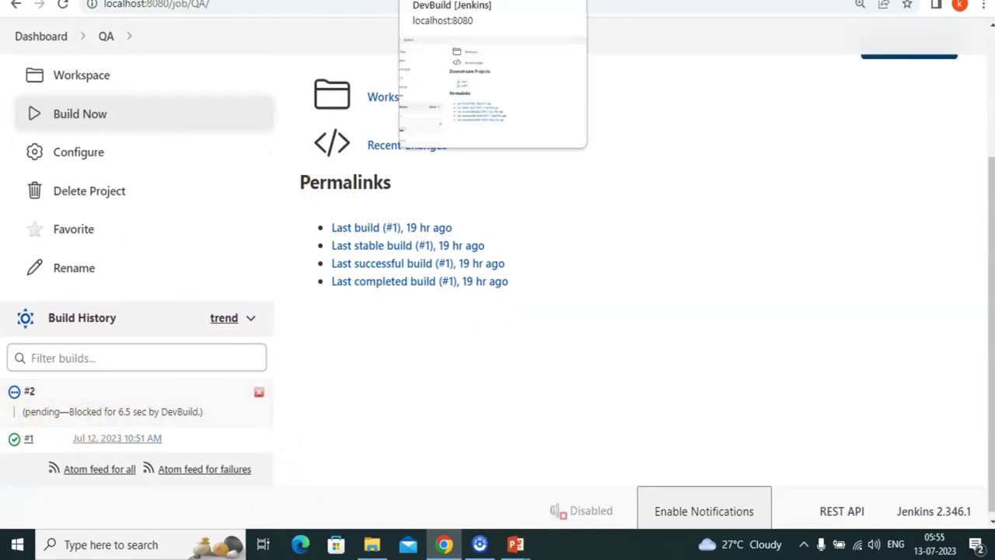
# Compare both jobs' build history and open DevBuild's running build #39.
pyautogui.click(451, 2)
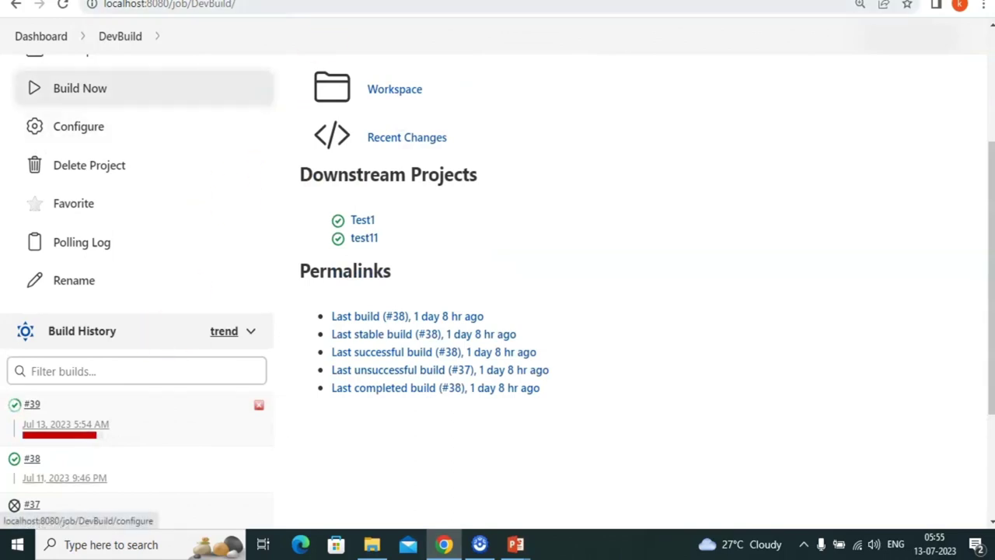
pyautogui.click(342, 1)
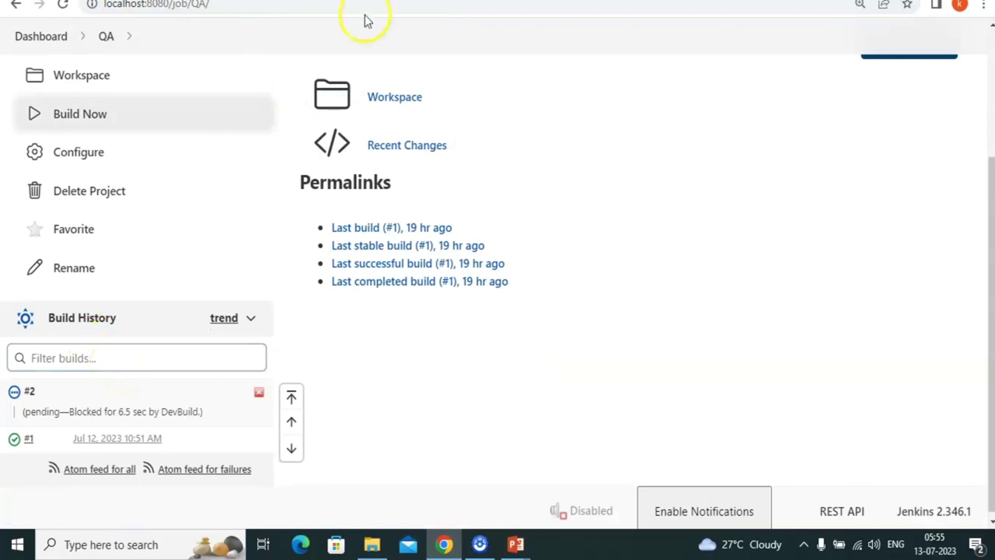
pyautogui.click(195, 2)
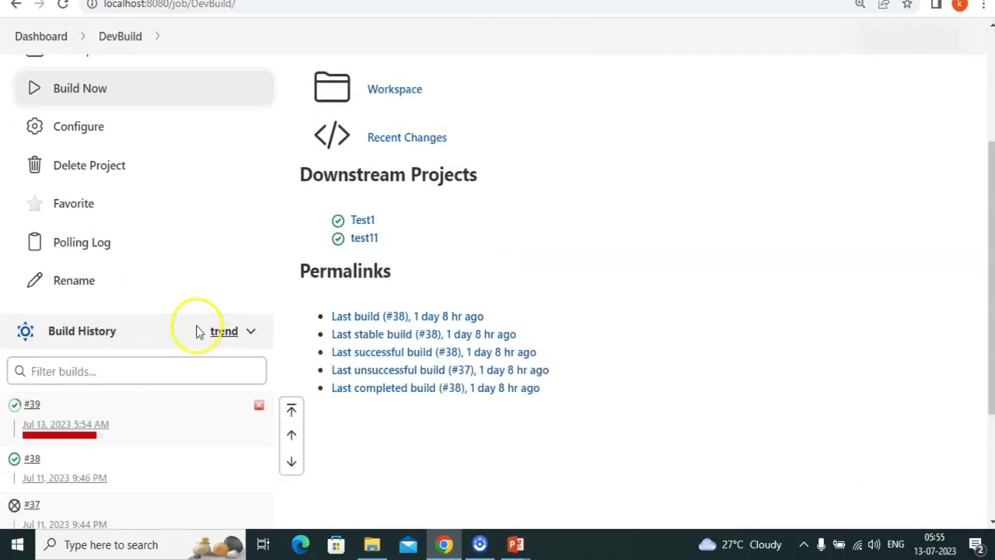
pyautogui.click(33, 406)
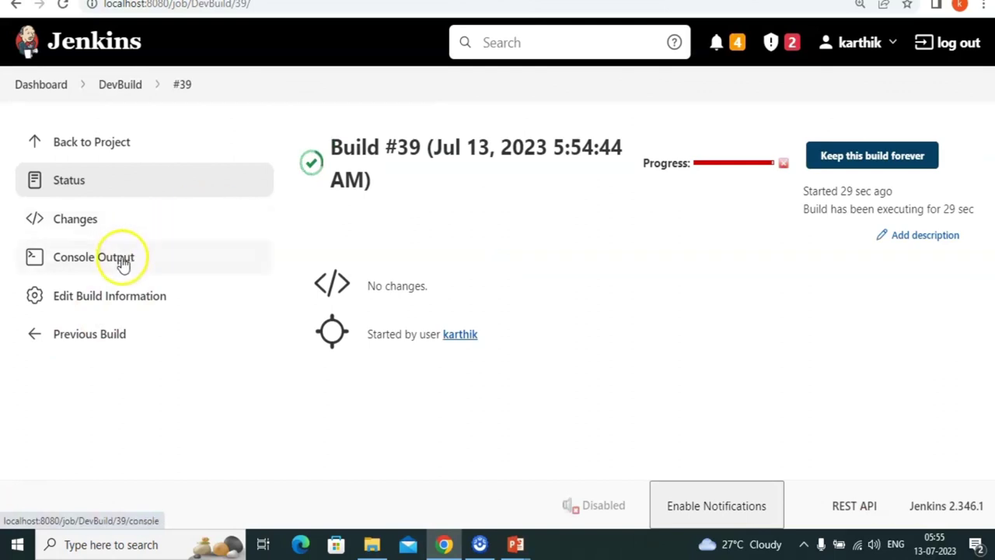
# Review DevBuild #39's console output, then bring the PowerPoint slideshow forward.
pyautogui.click(123, 261)
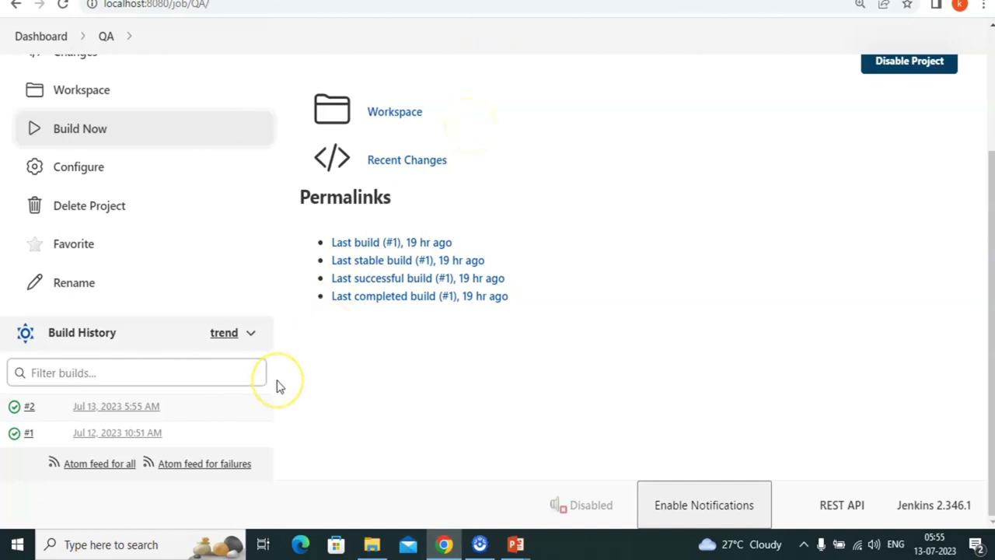
pyautogui.hotkey('alt', 'Tab')
pyautogui.hotkey('alt', 'Tab')
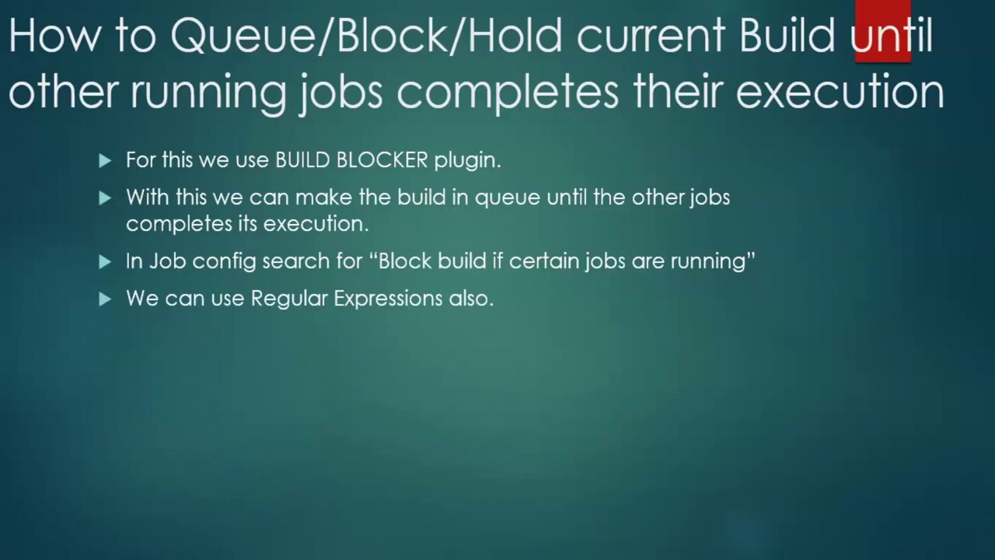
# Reveal the DevBu* regular-expression bullet and the 'What if the Other Job is not running' line, then return to Jenkins.
pyautogui.click(320, 524)
pyautogui.press('space')
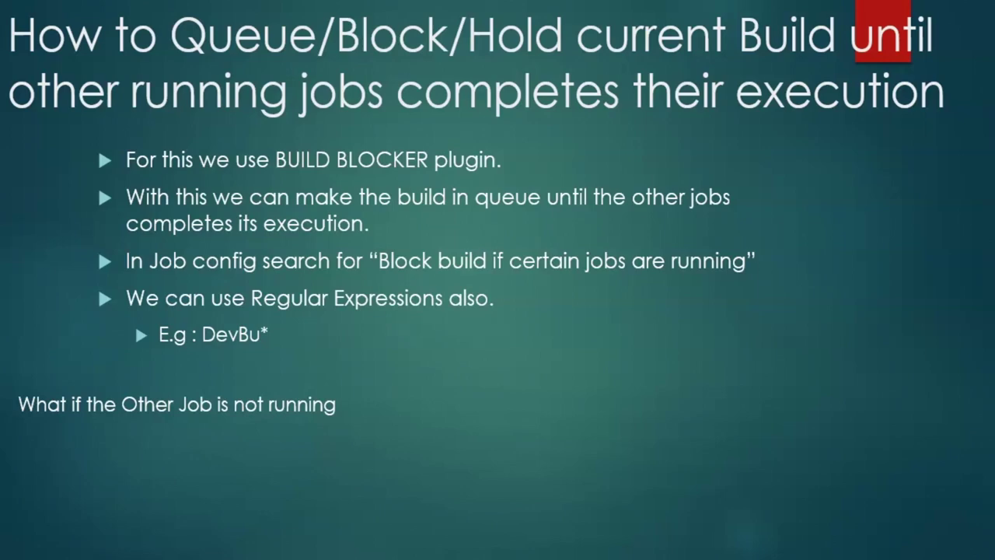
pyautogui.hotkey('alt', 'Tab')
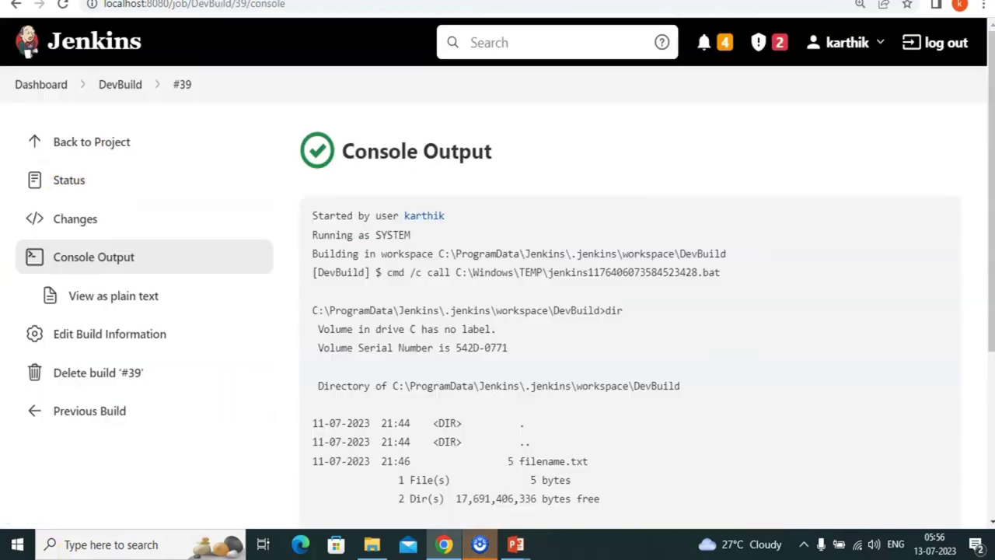
# Build QA while DevBuild is idle so build #3 succeeds, then return to the slideshow.
pyautogui.click(113, 87)
pyautogui.scroll(-3, 109, 434)
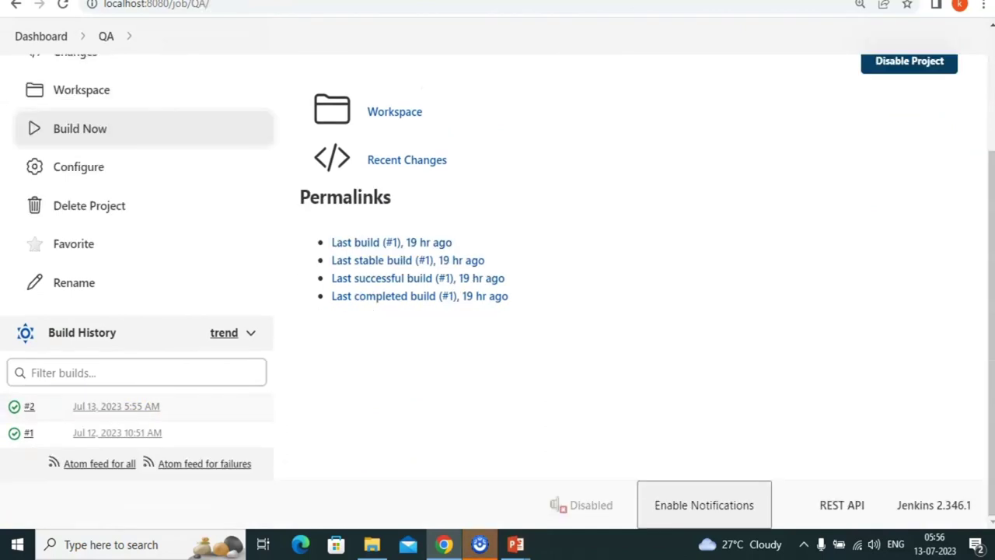
pyautogui.click(82, 137)
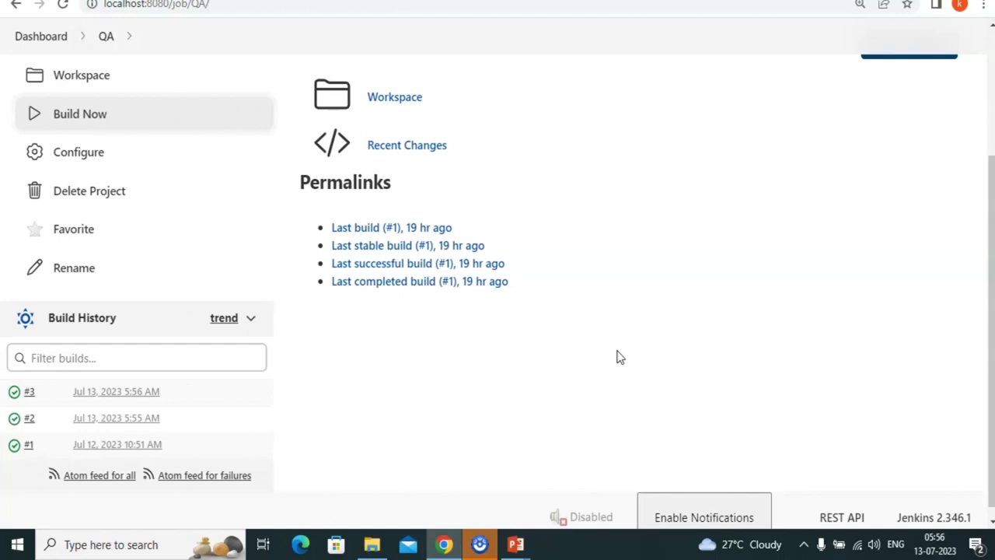
pyautogui.hotkey('alt', 'Tab')
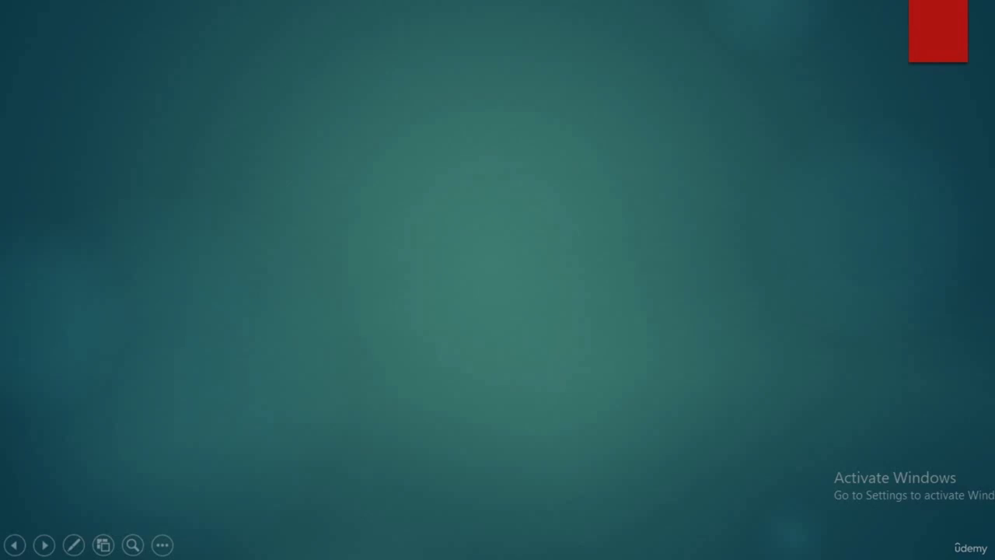
# Advance to the Upstream / Downstream slide and reveal its dependent-job and build-after-other-projects bullets.
pyautogui.press('Right')
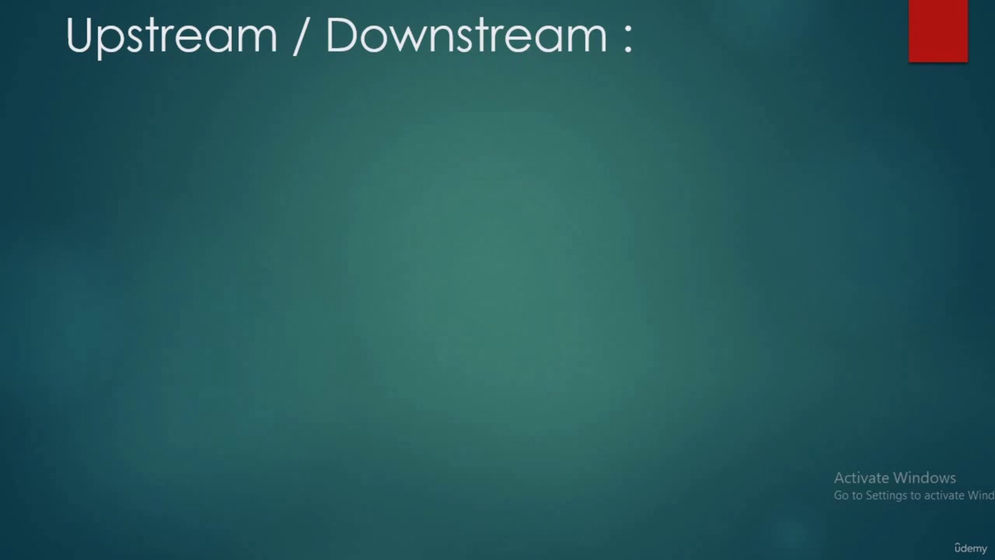
pyautogui.press('Right')
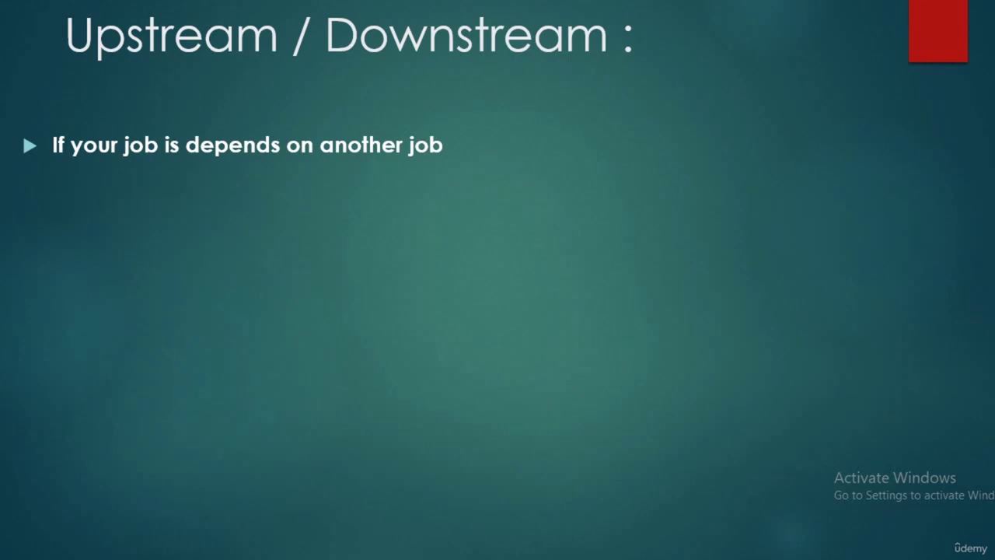
pyautogui.press('Right')
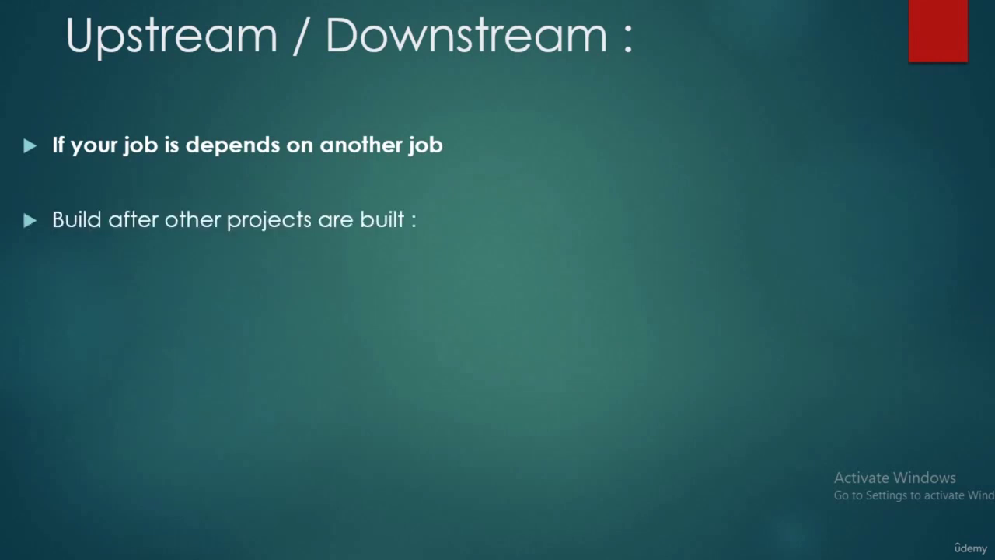
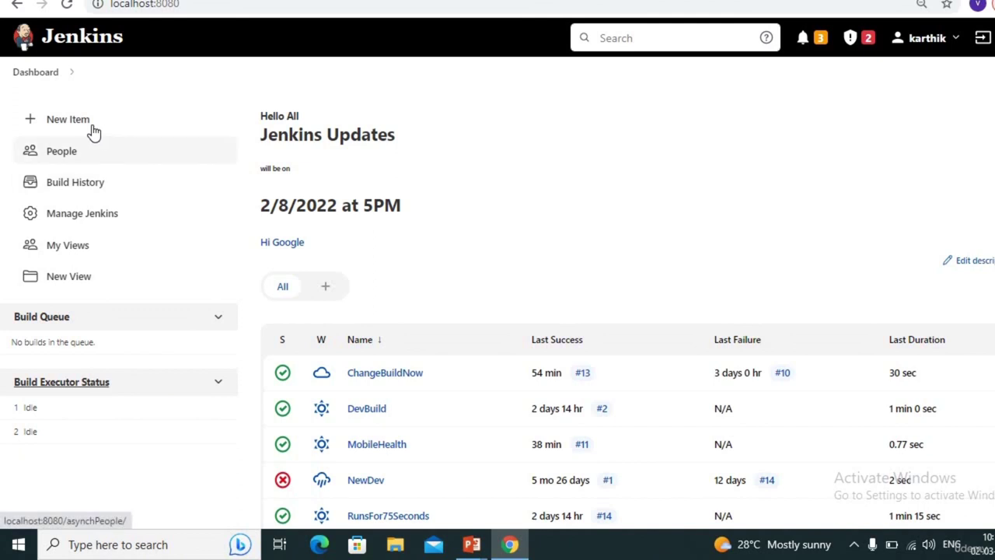
# Create a freestyle project named ABC and return to the dashboard.
pyautogui.click(83, 124)
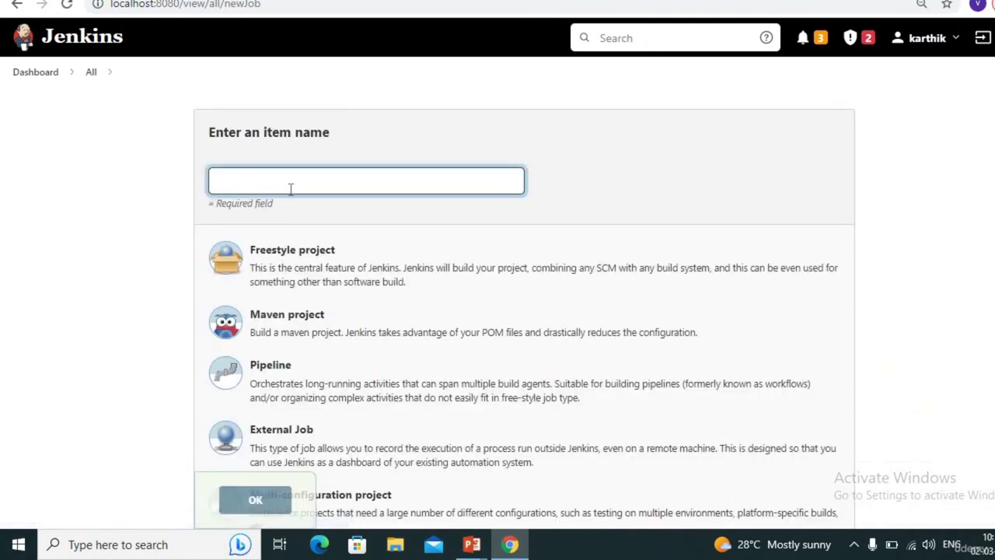
pyautogui.click(291, 189)
pyautogui.write('A')
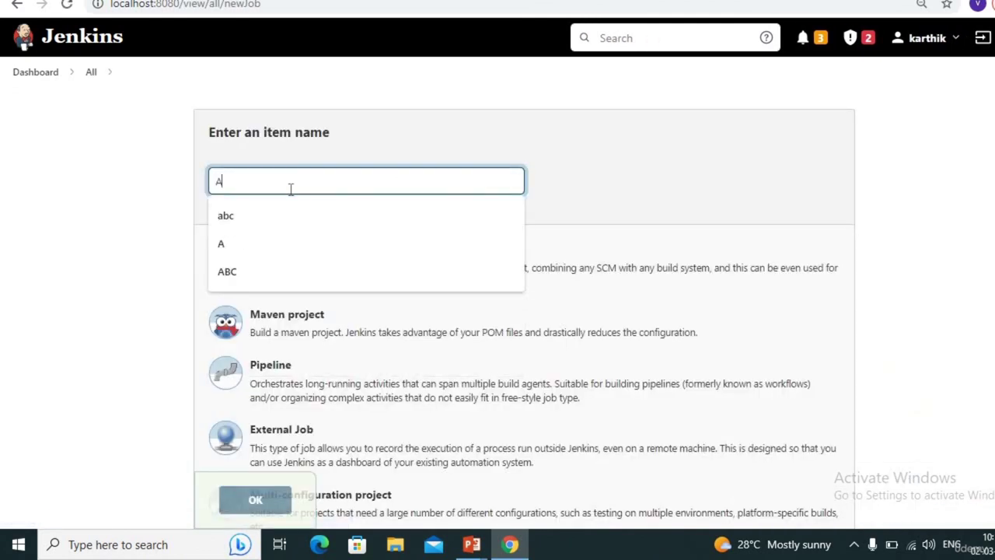
pyautogui.write('BC')
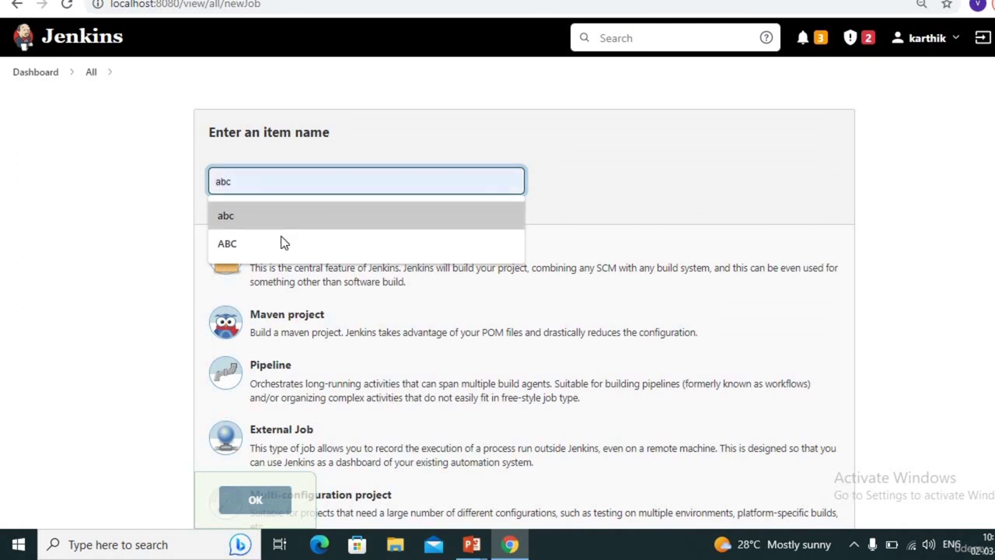
pyautogui.click(280, 243)
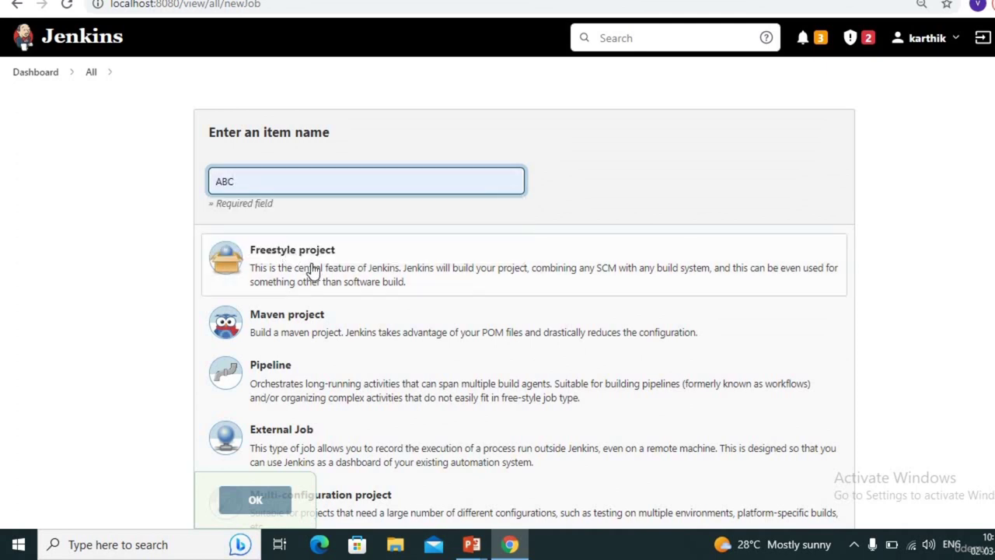
pyautogui.click(311, 265)
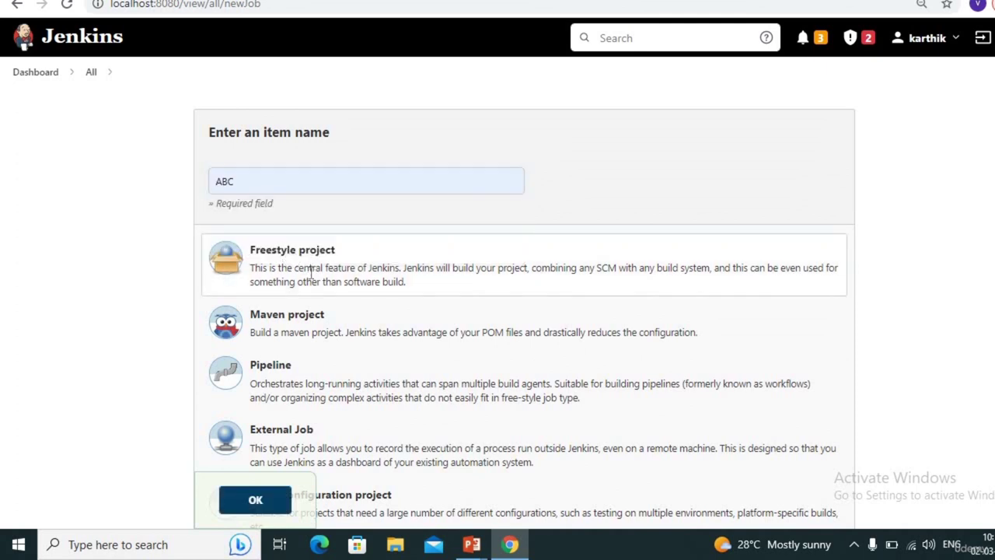
pyautogui.click(255, 509)
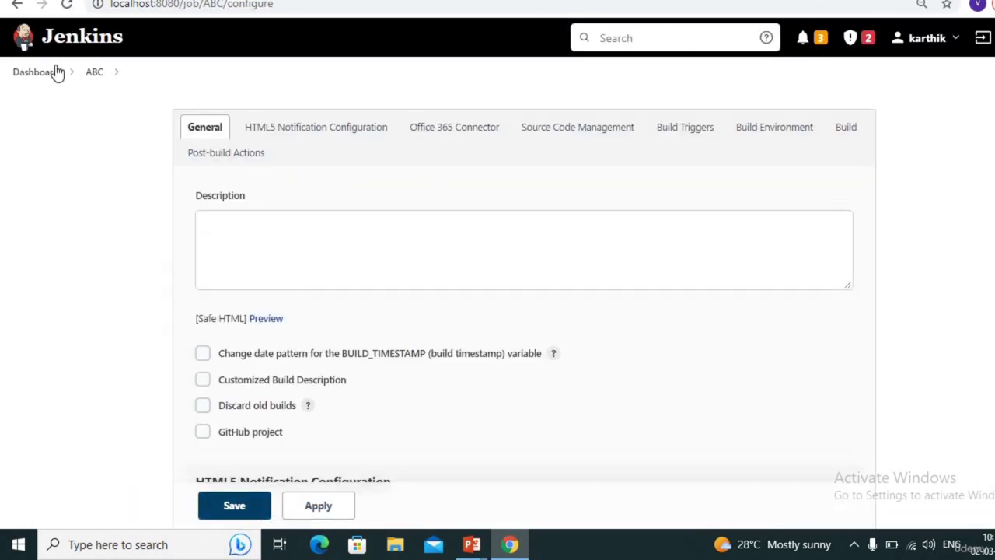
pyautogui.click(42, 77)
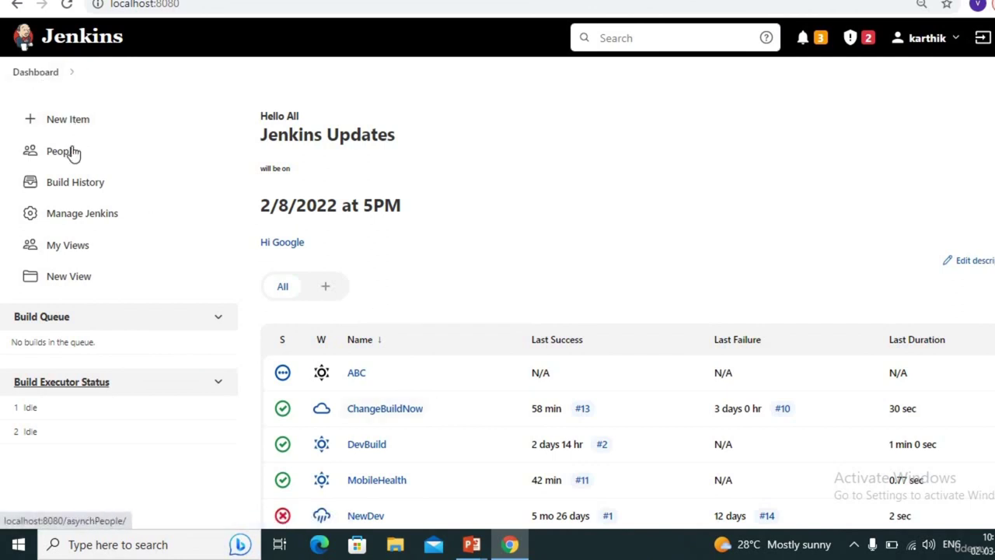
# Create a freestyle project named XYZ, view its project page, then return to the dashboard.
pyautogui.click(66, 124)
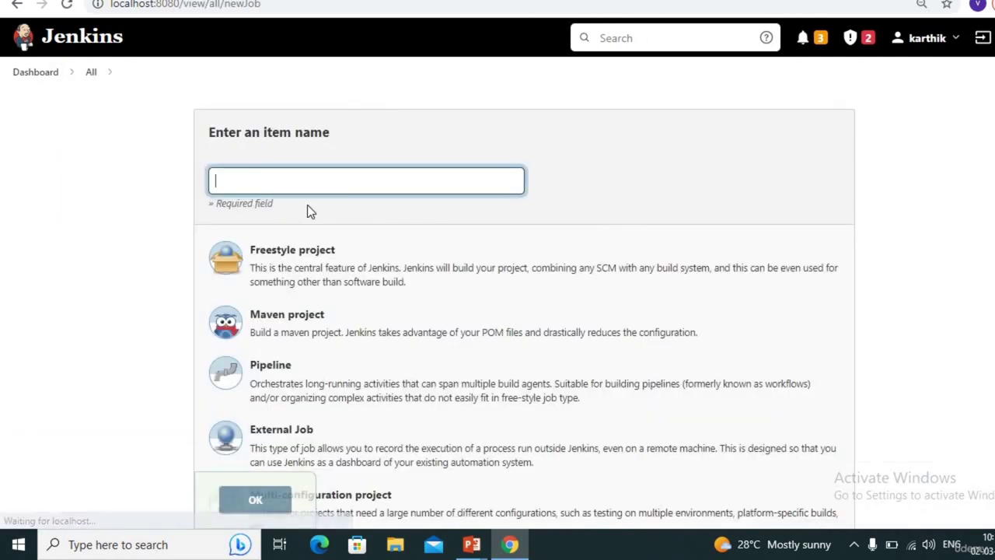
pyautogui.click(339, 183)
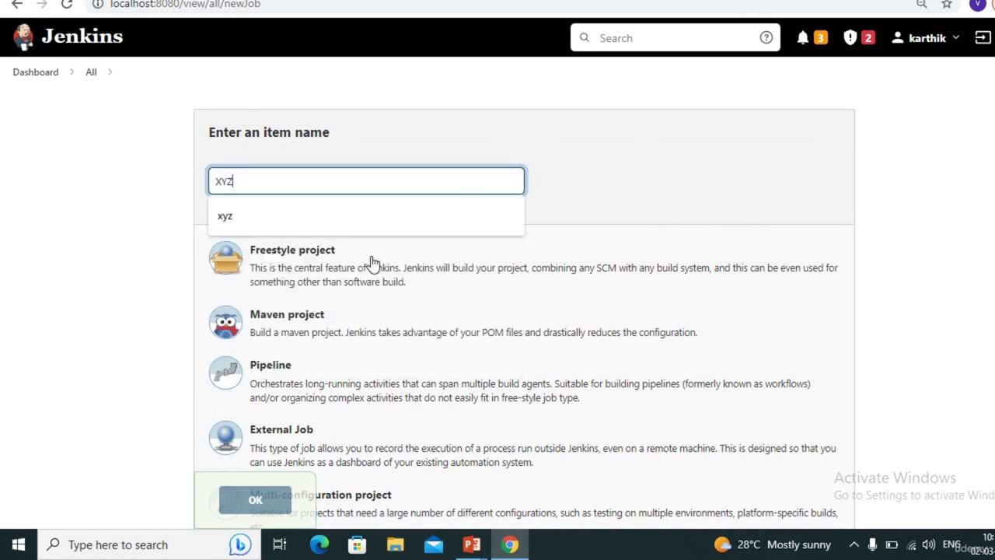
pyautogui.click(286, 278)
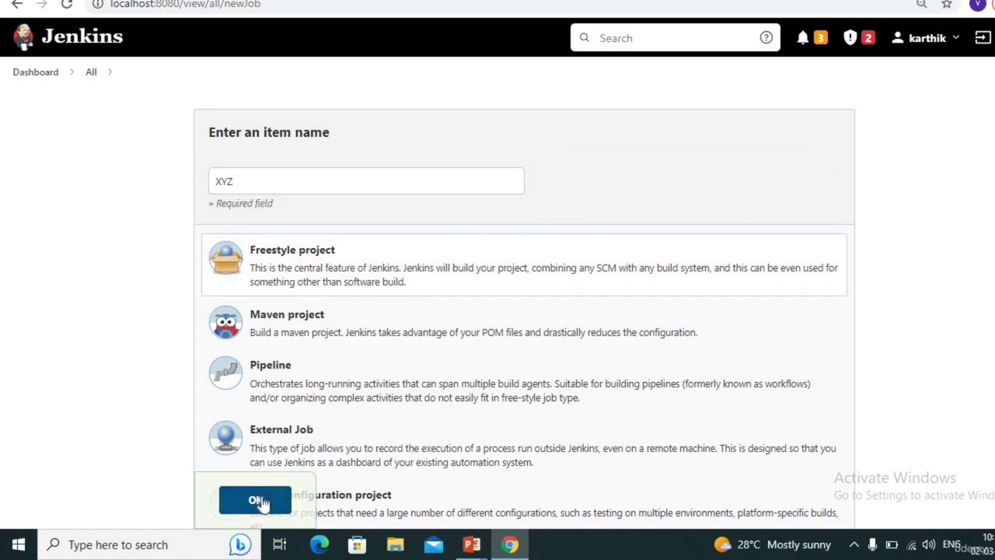
pyautogui.click(260, 501)
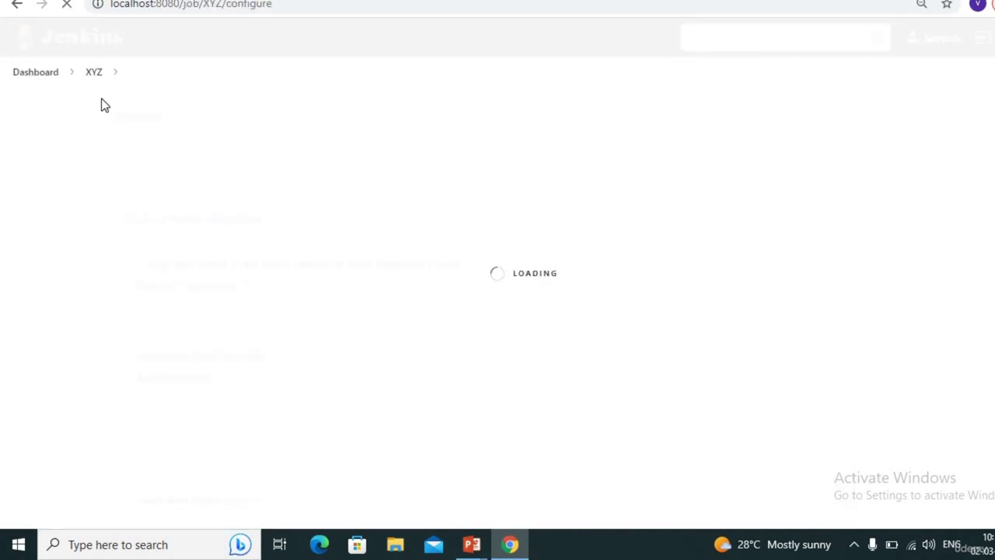
pyautogui.click(91, 74)
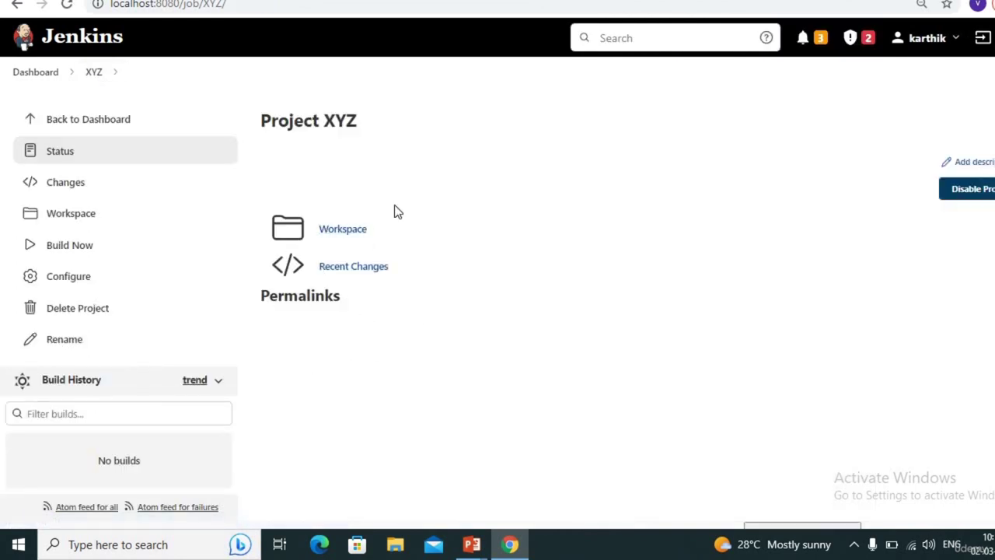
pyautogui.rightClick(37, 77)
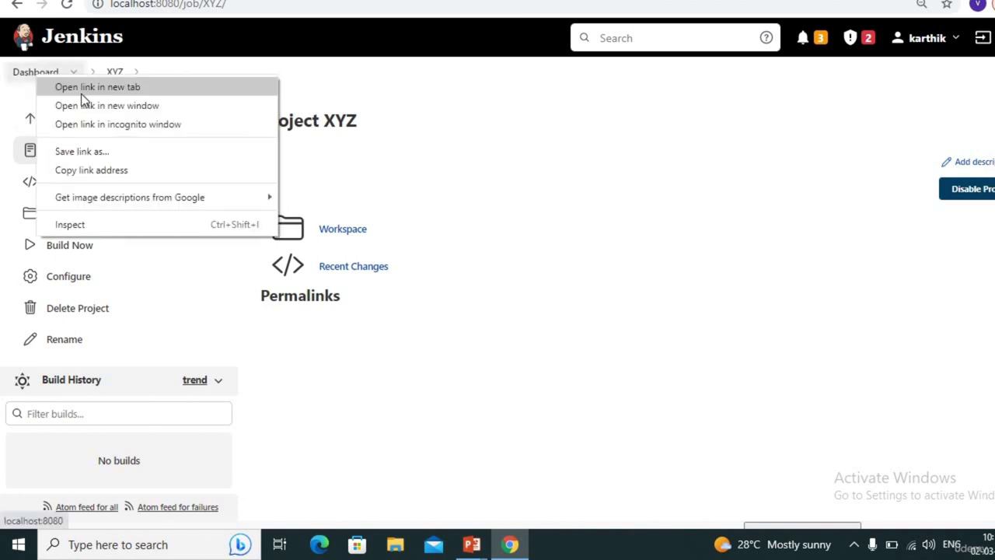
pyautogui.click(81, 91)
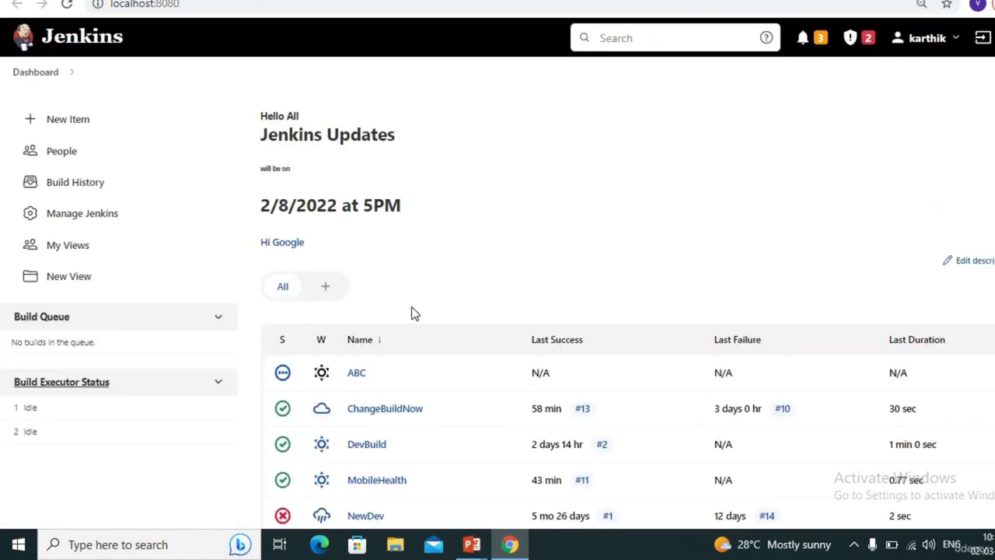
# Present the Upstream / Downstream slide on ABC triggering XYZ, then return to Jenkins' XYZ page.
pyautogui.click(358, 373)
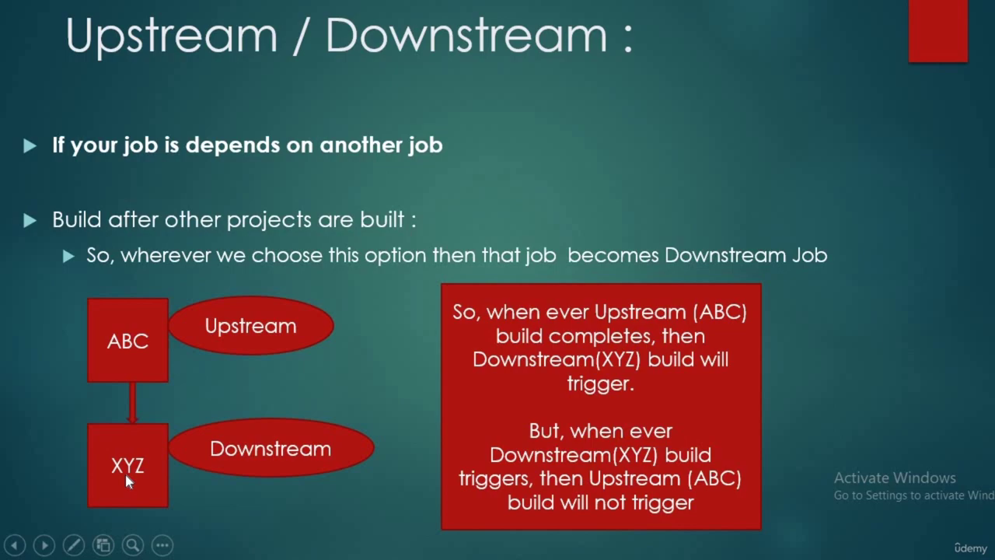
pyautogui.hotkey('alt', 'Tab')
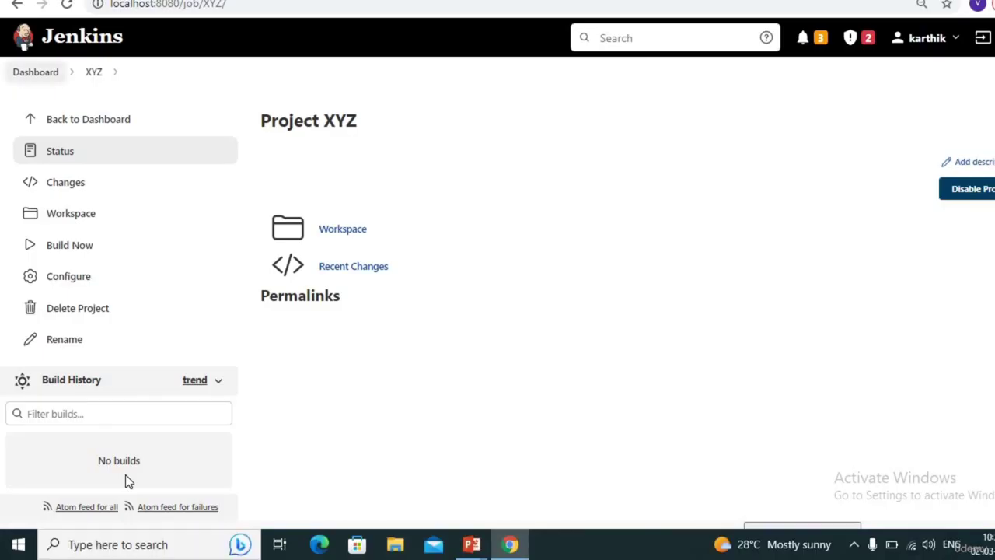
# Configure XYZ to 'Build after other projects are built' watching ABC, and save.
pyautogui.click(88, 282)
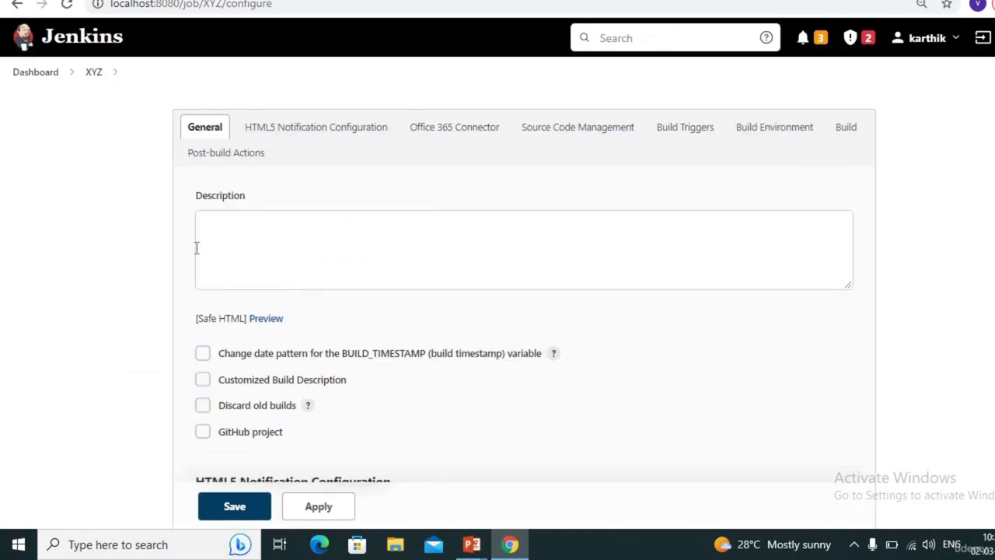
pyautogui.click(692, 129)
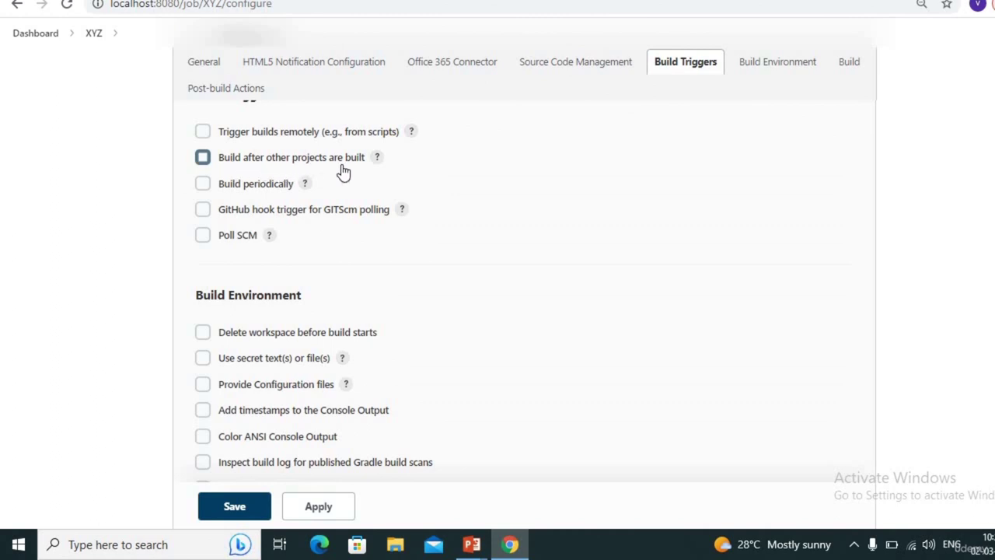
pyautogui.click(203, 158)
pyautogui.click(275, 205)
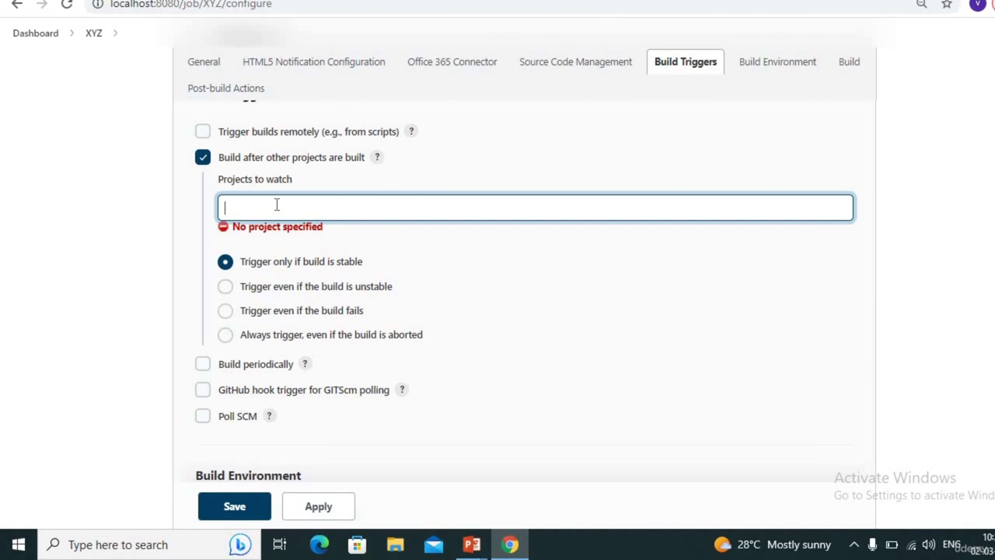
pyautogui.write('ABC')
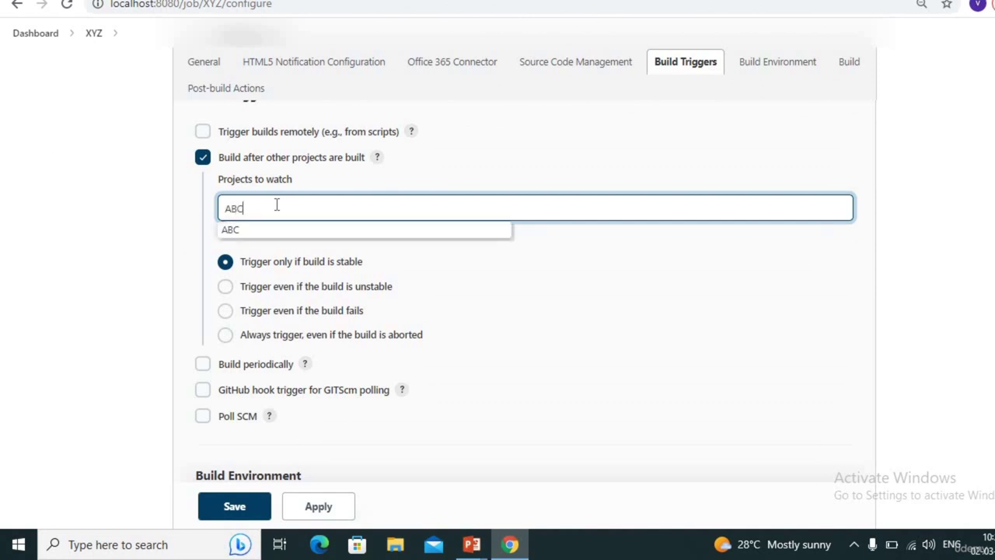
pyautogui.click(248, 229)
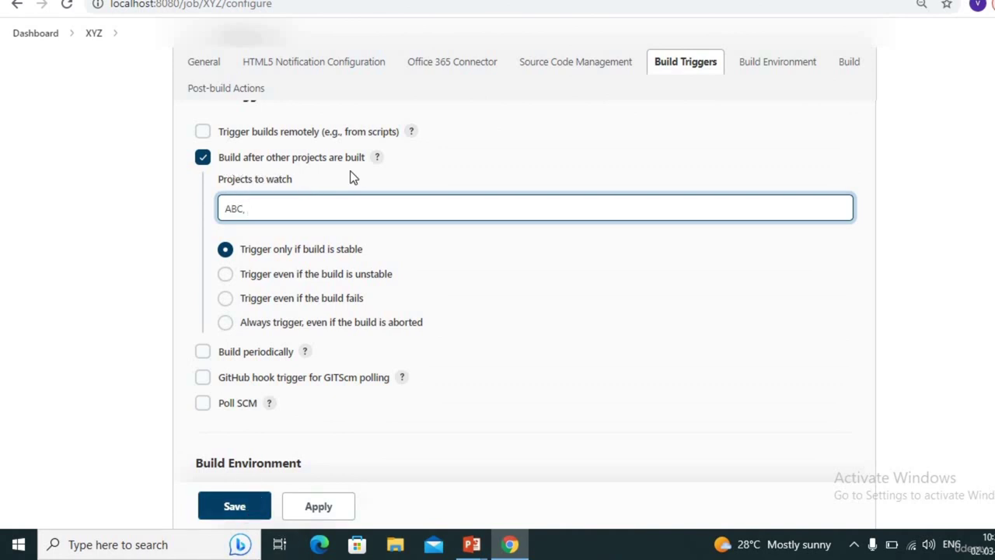
pyautogui.click(226, 515)
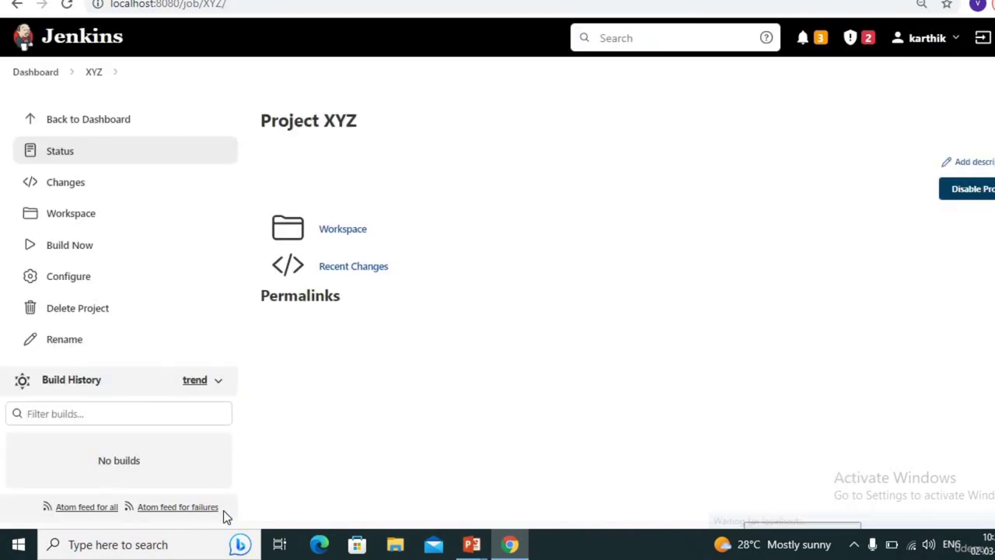
# Move between the ABC and XYZ project pages via their upstream/downstream links, ending on XYZ.
pyautogui.click(67, 7)
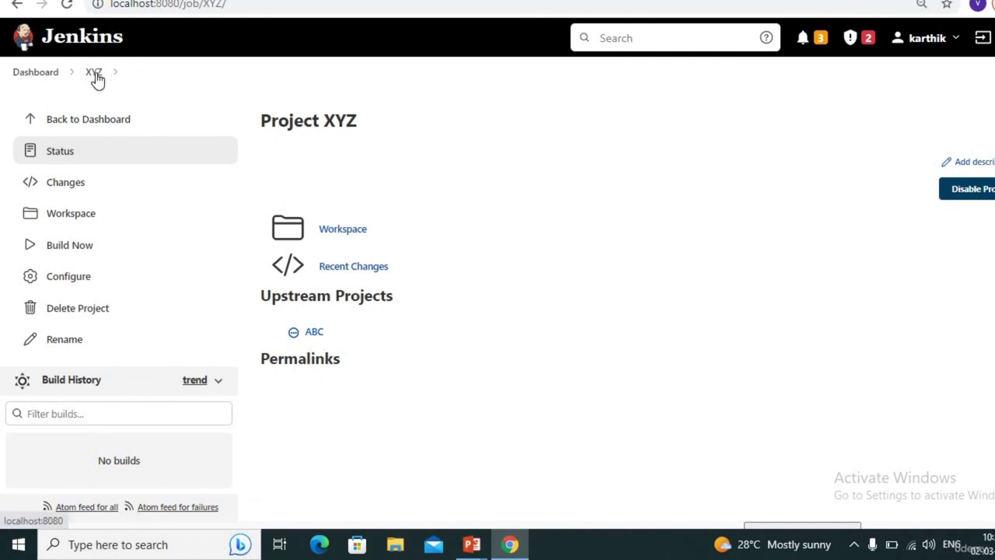
pyautogui.click(314, 331)
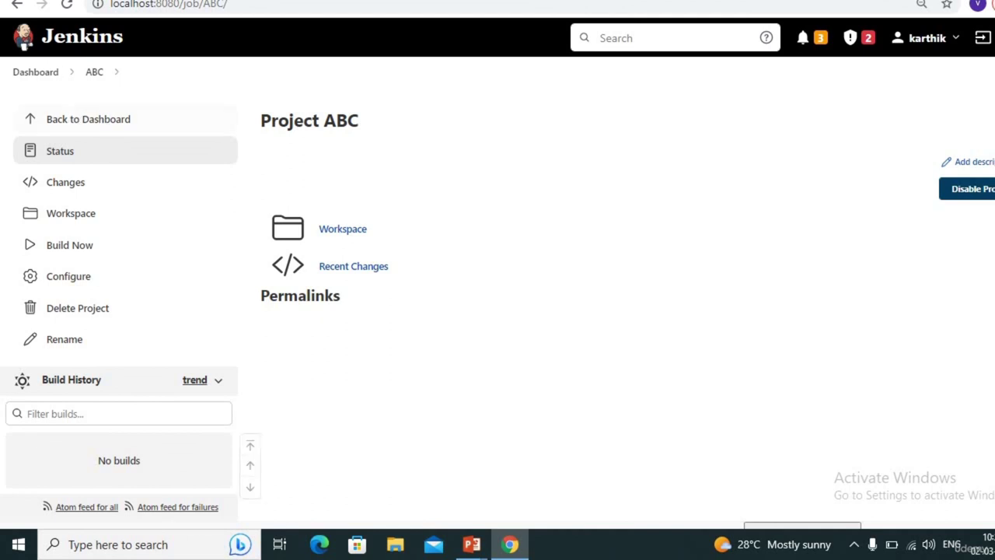
pyautogui.click(76, 5)
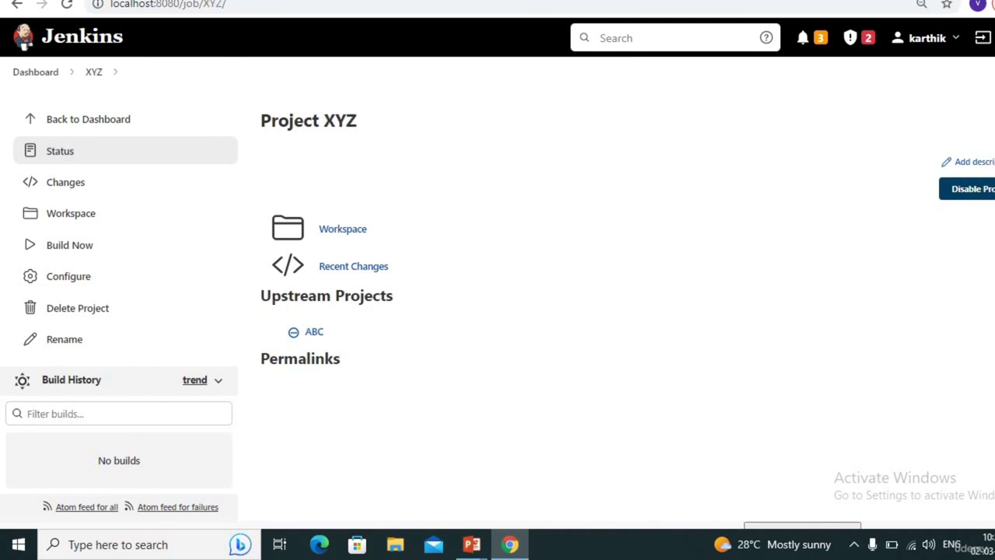
pyautogui.hotkey('alt', 'Left')
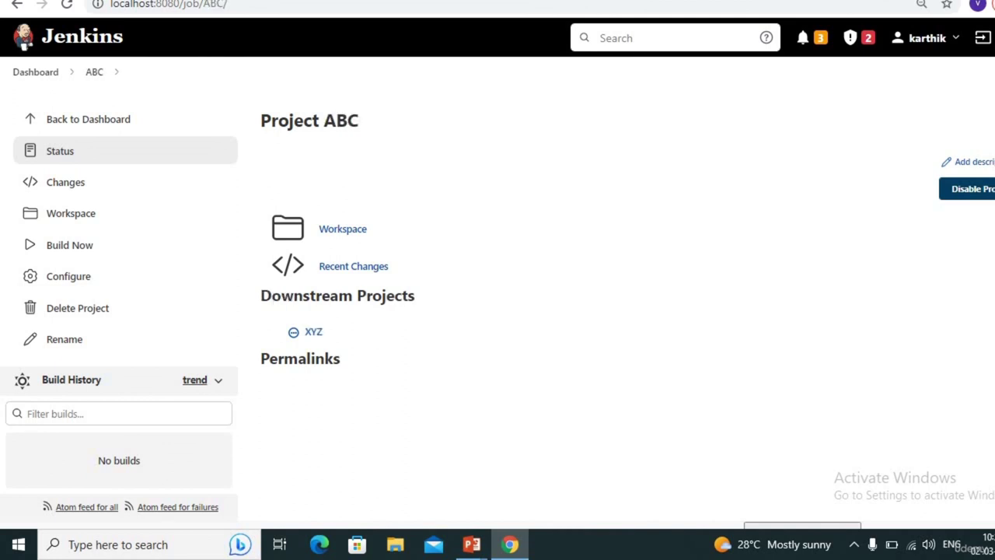
pyautogui.click(315, 340)
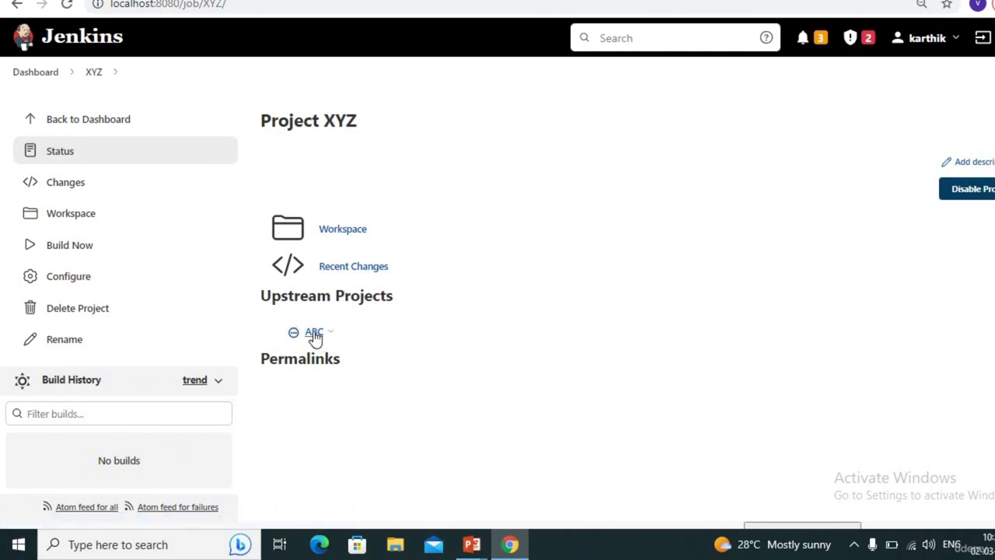
pyautogui.click(314, 335)
pyautogui.click(313, 334)
pyautogui.click(314, 335)
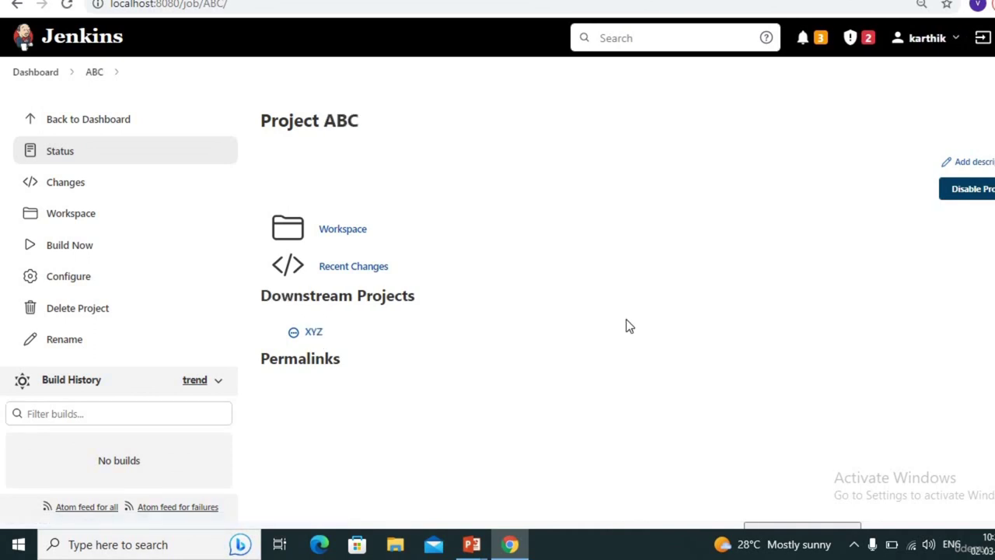
pyautogui.scroll(-1, 626, 326)
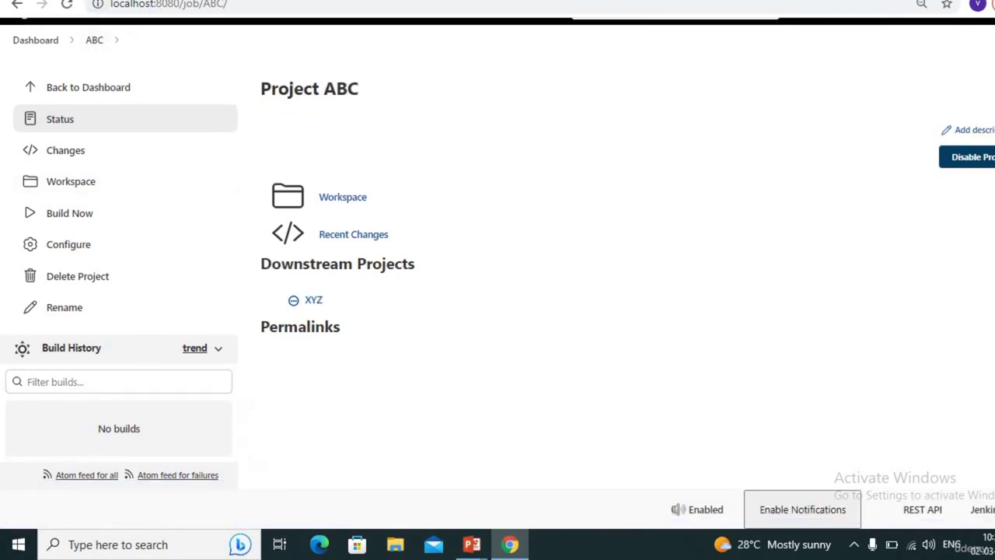
pyautogui.hotkey('alt', 'Left')
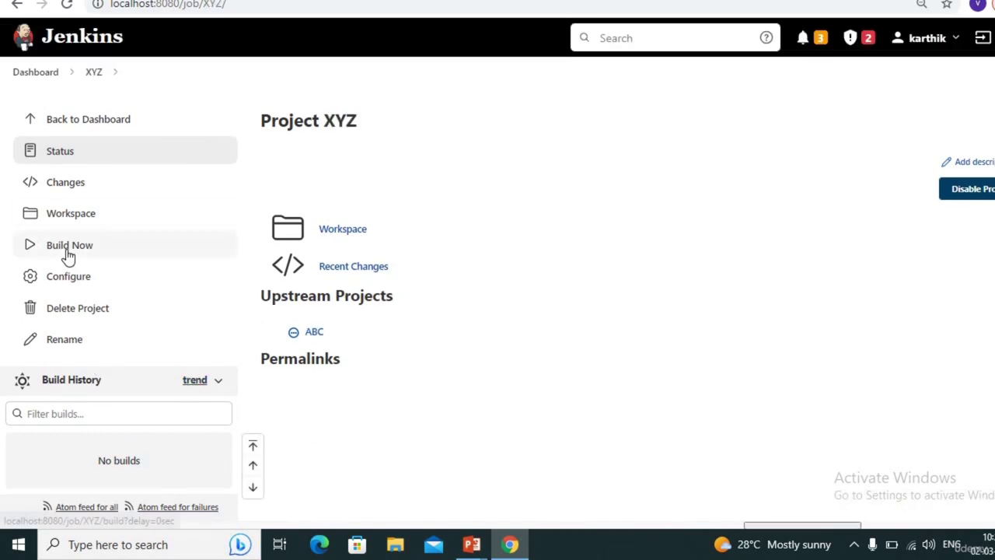
# Run Build Now on project XYZ and reload to see build #1 finish.
pyautogui.hotkey('alt', 'Tab')
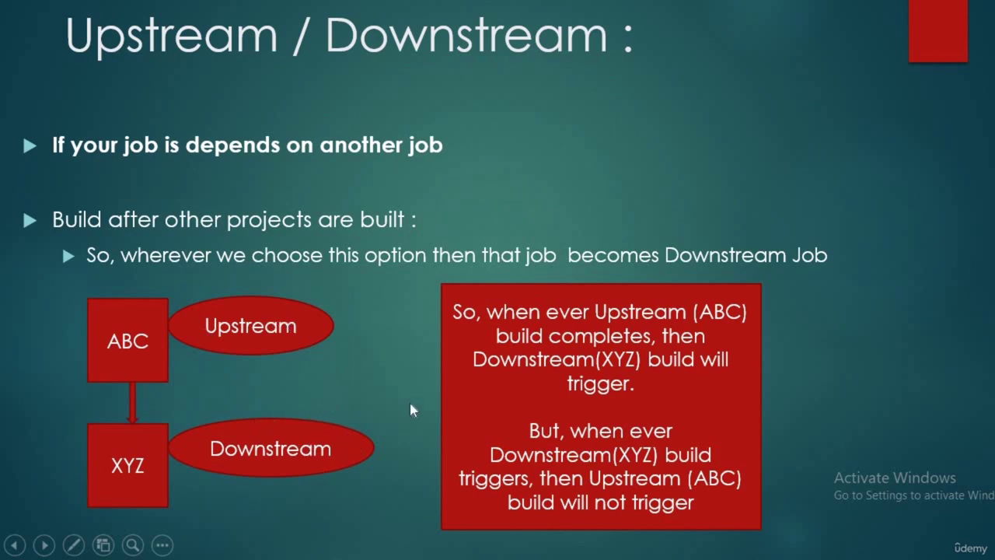
pyautogui.hotkey('alt', 'Tab')
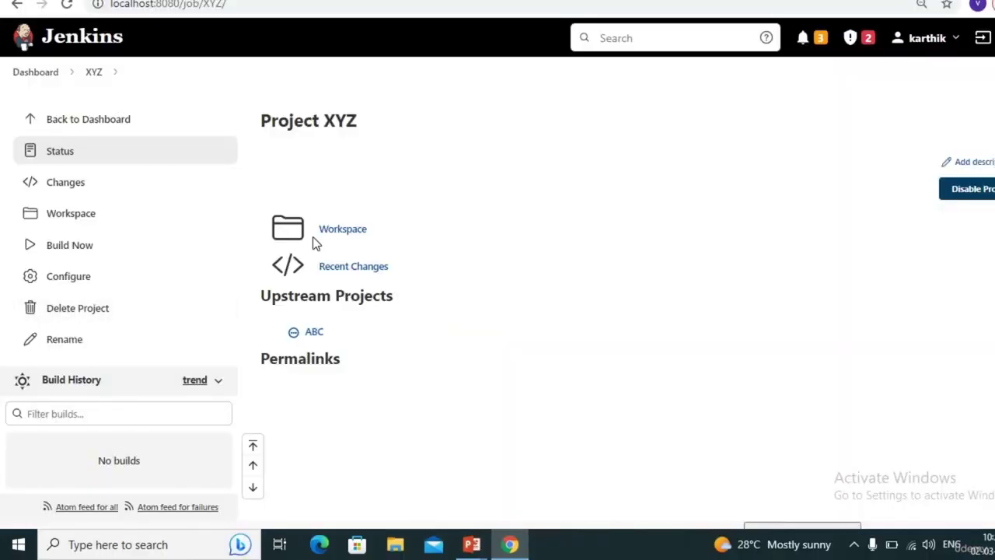
pyautogui.click(77, 246)
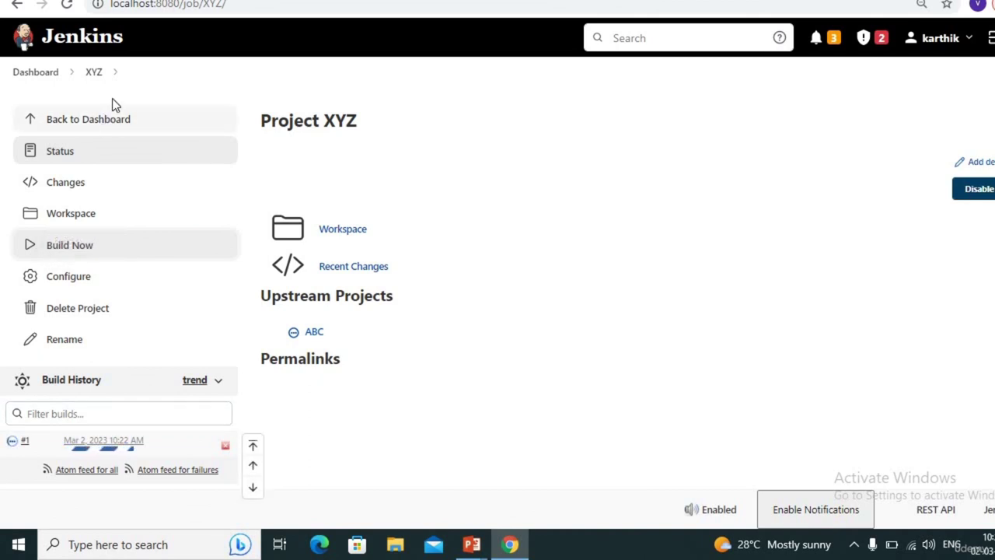
pyautogui.click(94, 72)
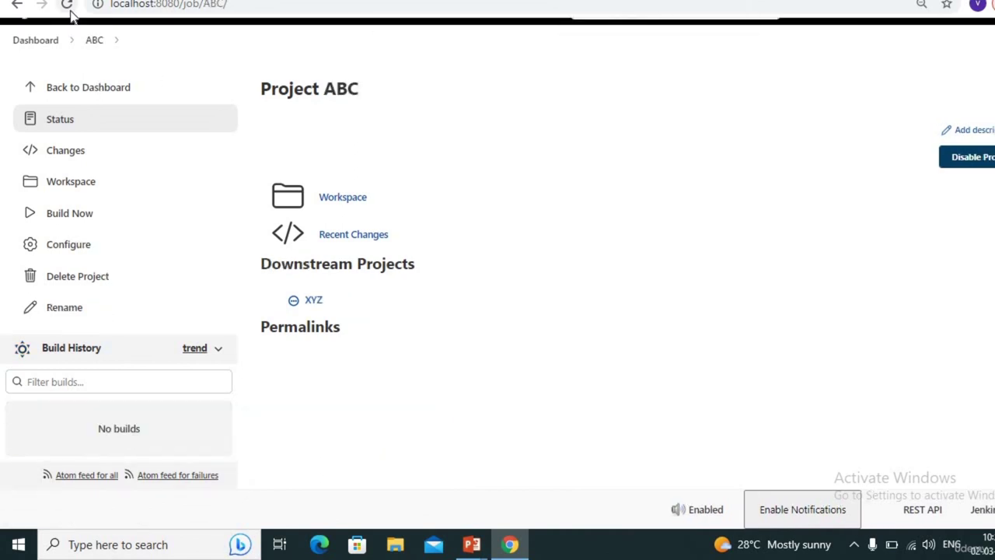
# Confirm ABC still has no builds, then return to and refresh XYZ's page.
pyautogui.click(69, 11)
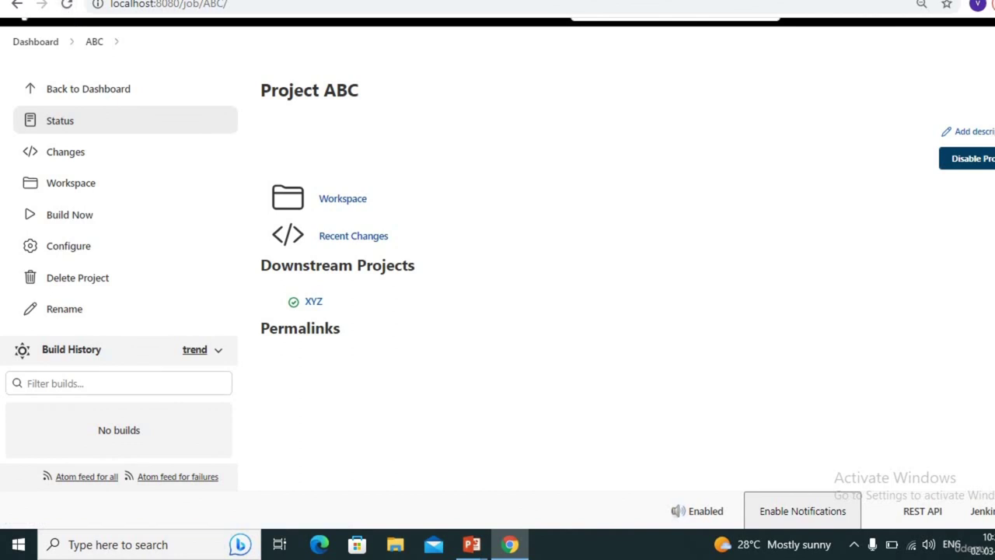
pyautogui.click(313, 301)
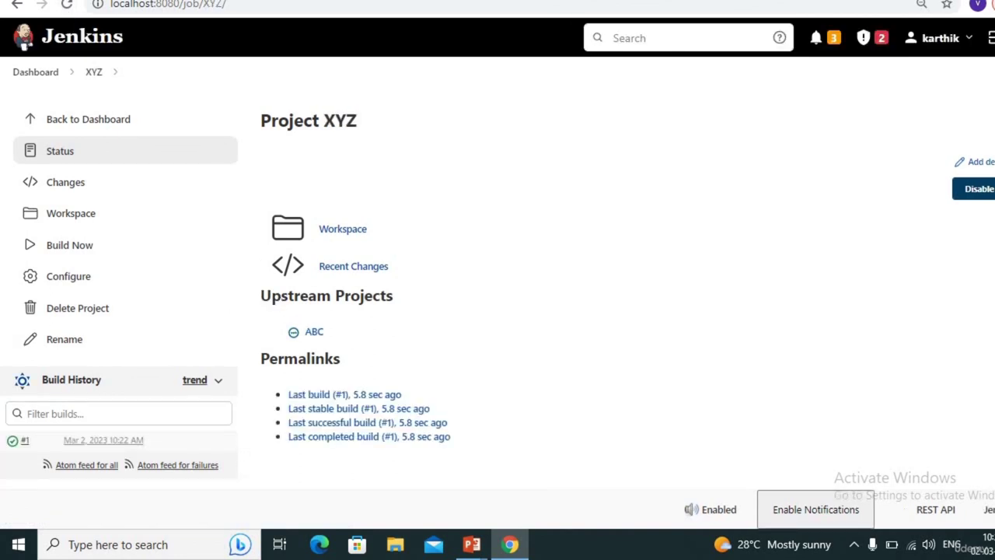
pyautogui.hotkey('alt', 'Left')
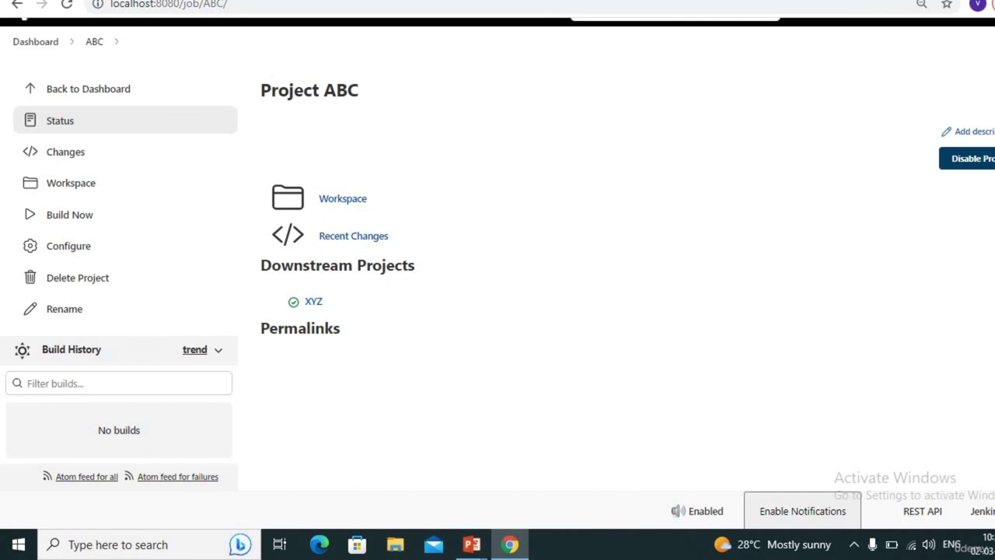
pyautogui.hotkey('alt', 'Right')
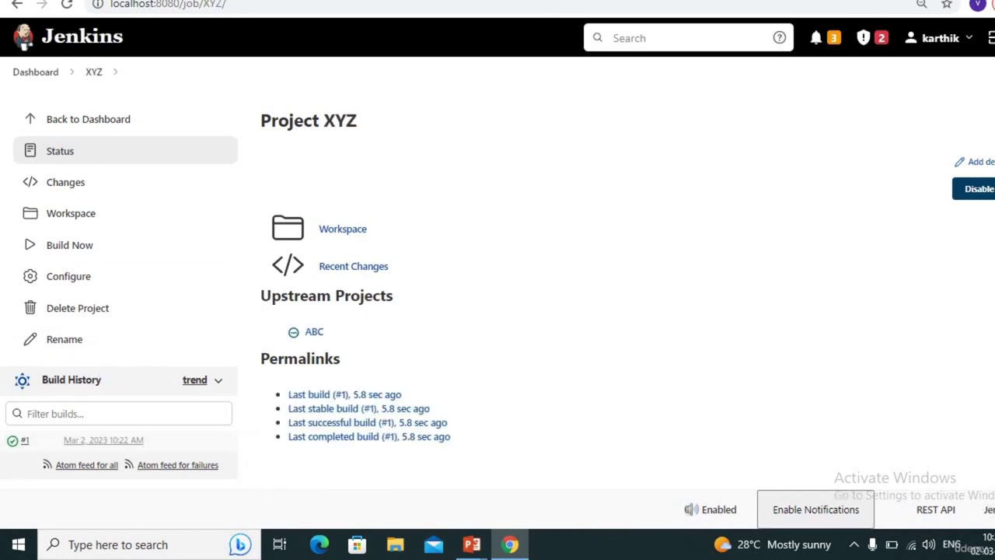
pyautogui.click(67, 6)
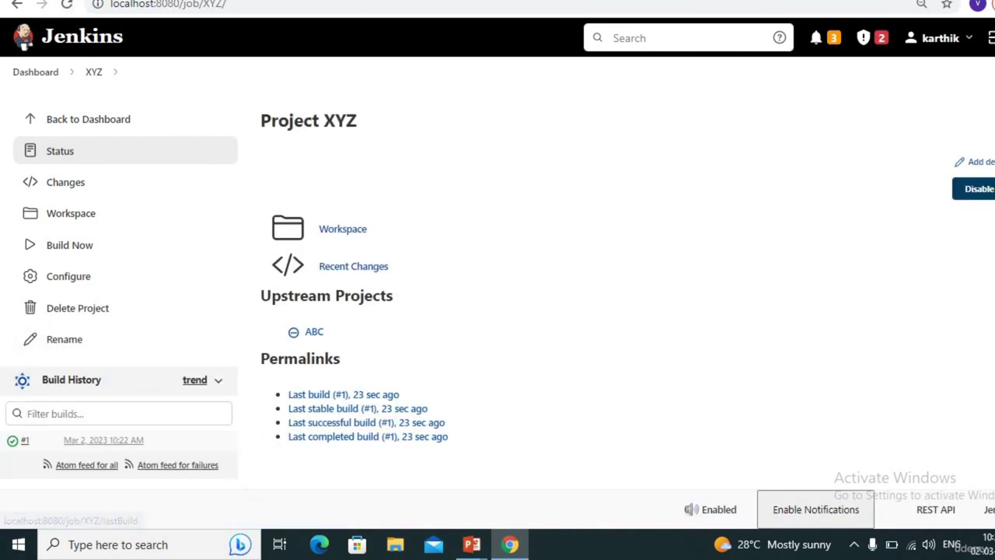
# Trigger Build Now on project ABC, briefly show the slides, then come back to Jenkins.
pyautogui.hotkey('alt', 'Left')
pyautogui.click(70, 244)
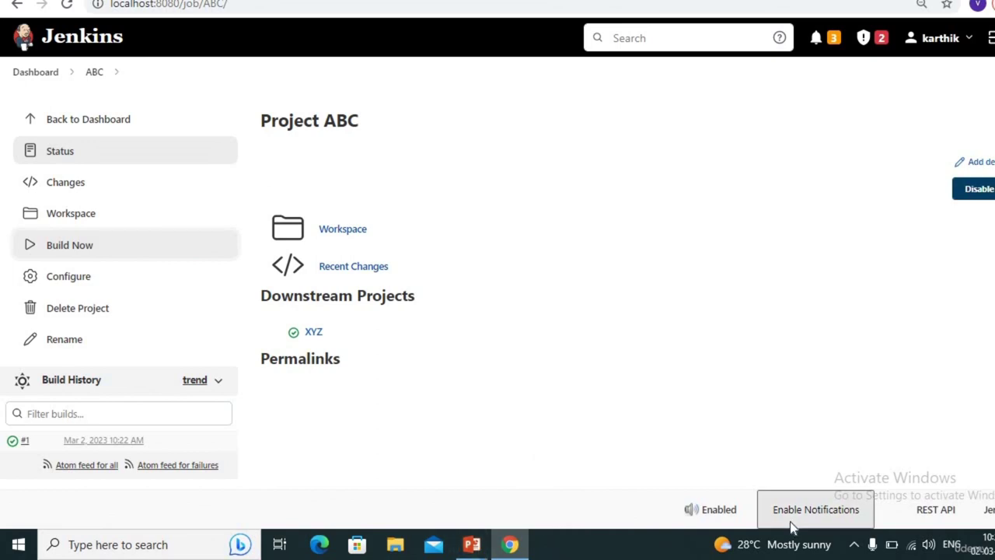
pyautogui.hotkey('alt', 'Tab')
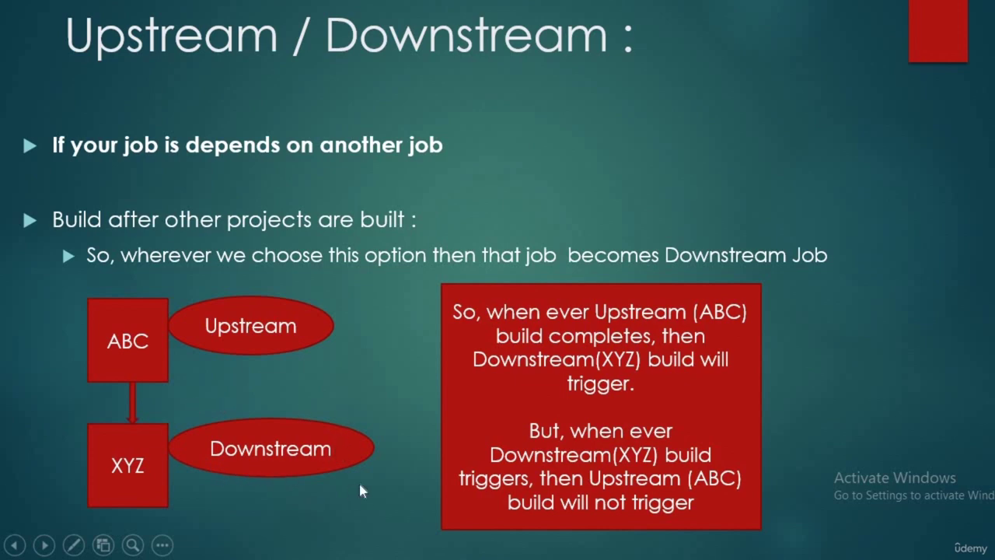
pyautogui.hotkey('alt', 'Tab')
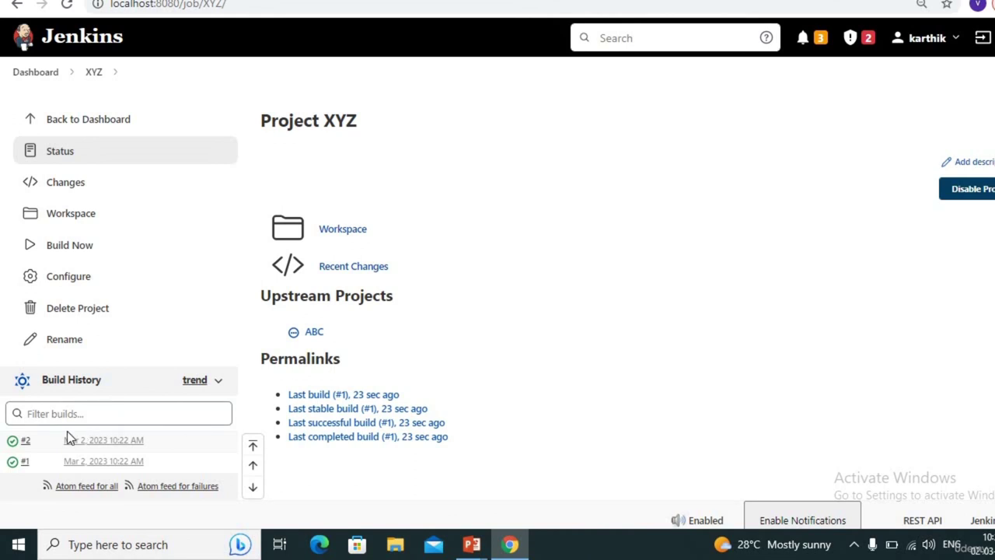
# Open XYZ build #2, highlight 'Started by upstream project ABC build number 1', then load /job/XYZ/1/.
pyautogui.click(25, 442)
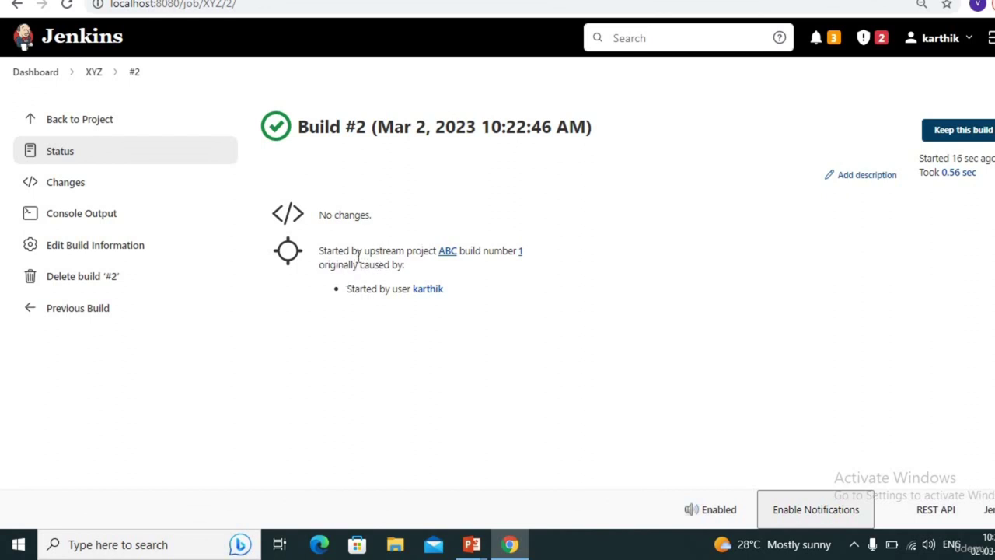
pyautogui.moveTo(364, 250); pyautogui.dragTo(534, 251)
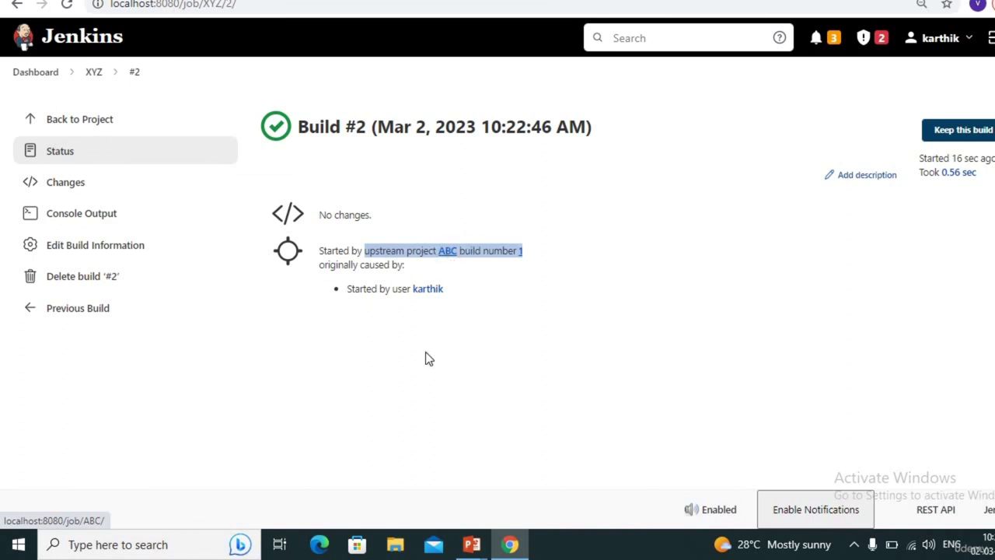
pyautogui.click(276, 10)
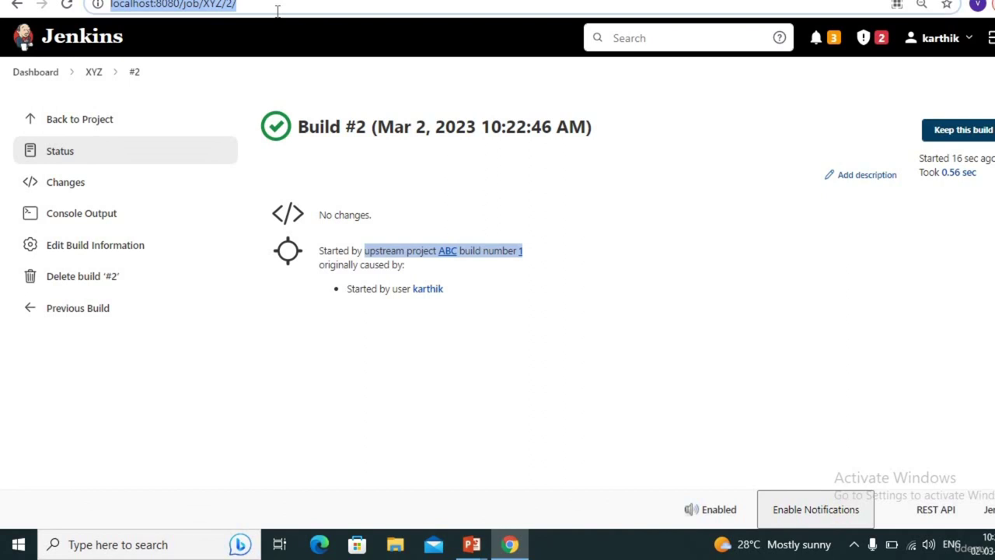
pyautogui.click(277, 10)
pyautogui.press('Left')
pyautogui.press('BackSpace')
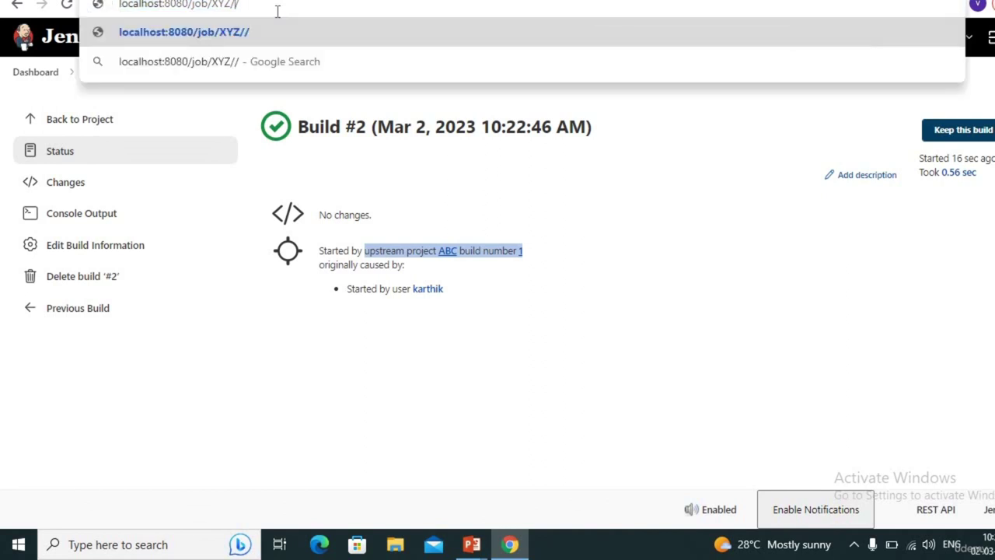
pyautogui.write('1')
pyautogui.press('Return')
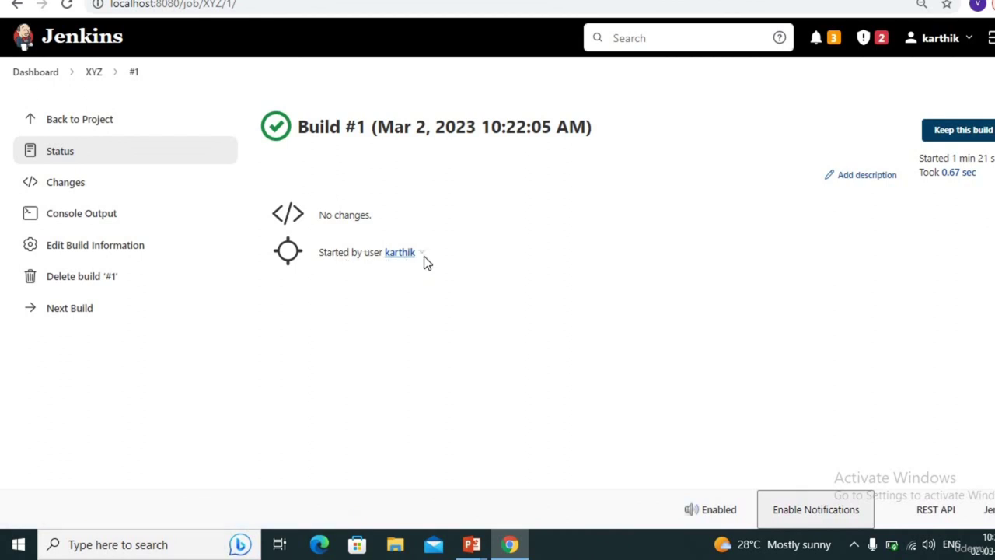
# Change the address back to /job/XYZ/2/ to reload build #2's details.
pyautogui.click(312, 10)
pyautogui.click(317, 9)
pyautogui.press('Left')
pyautogui.press('BackSpace')
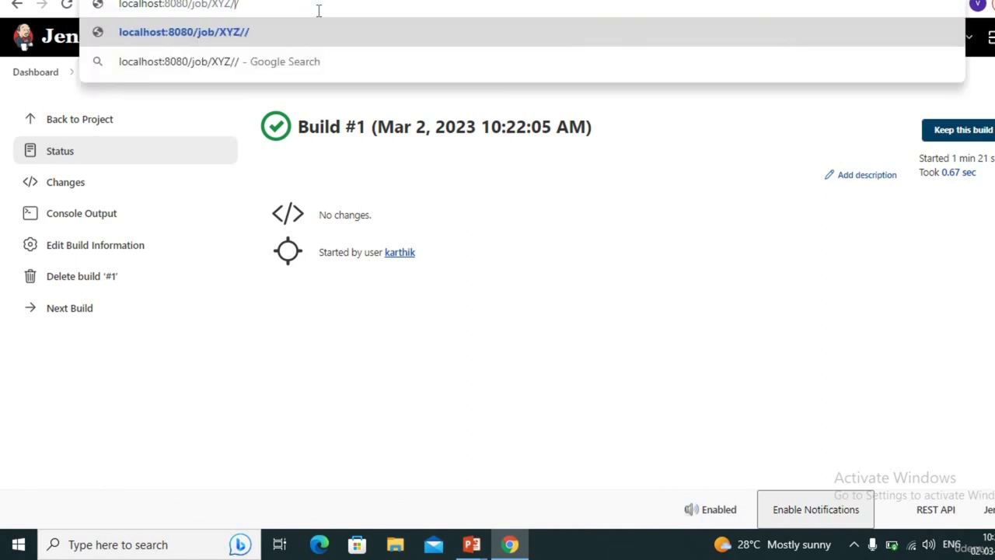
pyautogui.write('2')
pyautogui.press('Return')
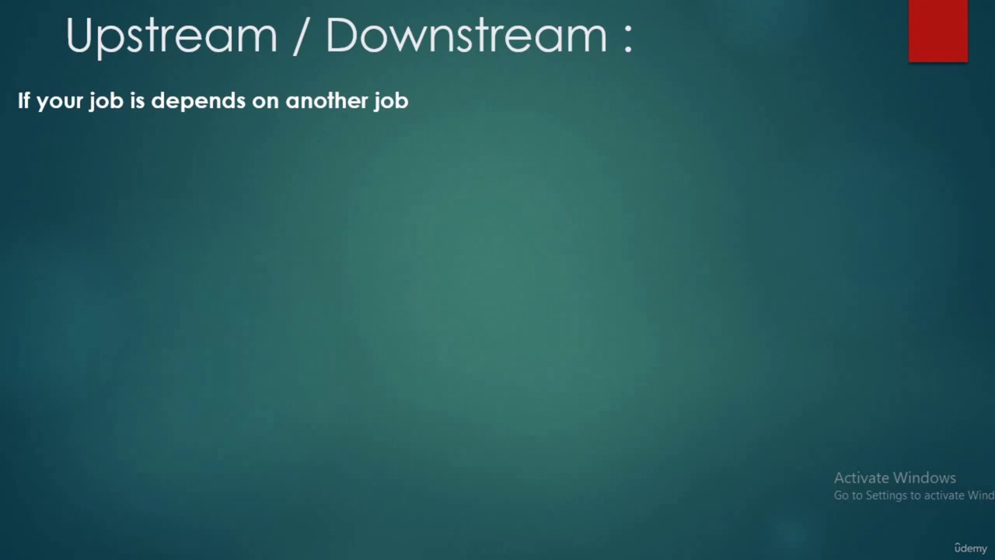
# Reveal the 'Build after other projects are built' bullet and its downstream-jobs sub-bullet.
pyautogui.press('Right')
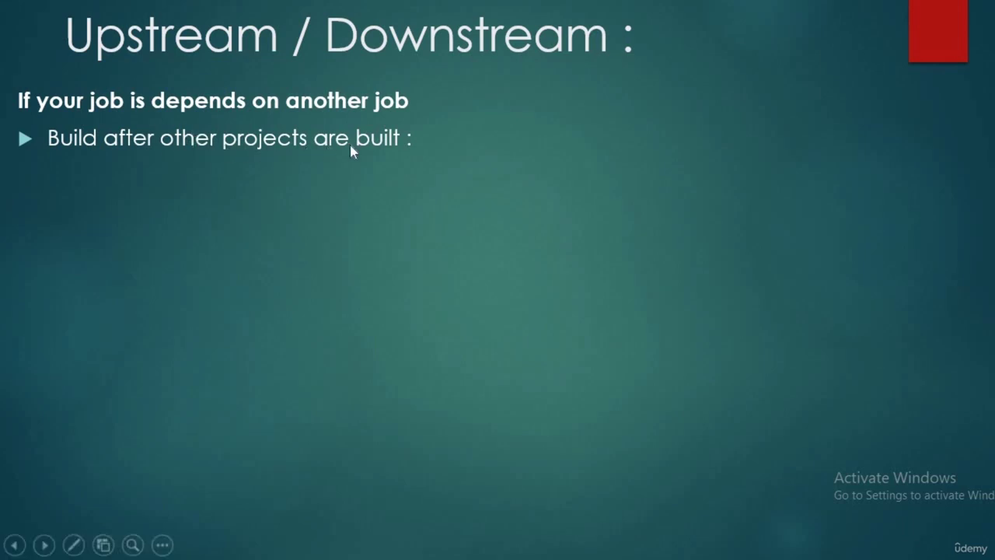
pyautogui.press('Right')
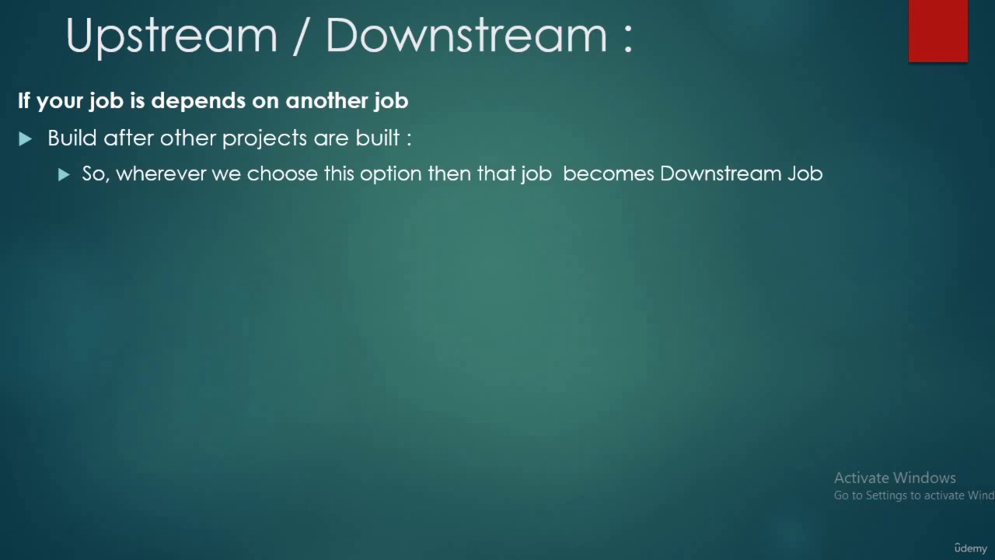
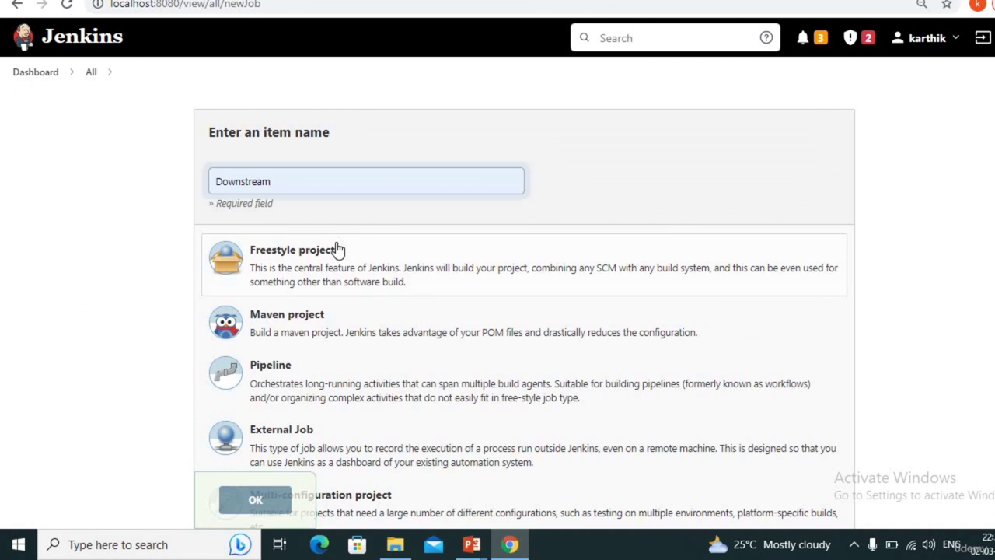
# Create the Downstream freestyle job set to build periodically on a '* * * * *' schedule.
pyautogui.click(257, 501)
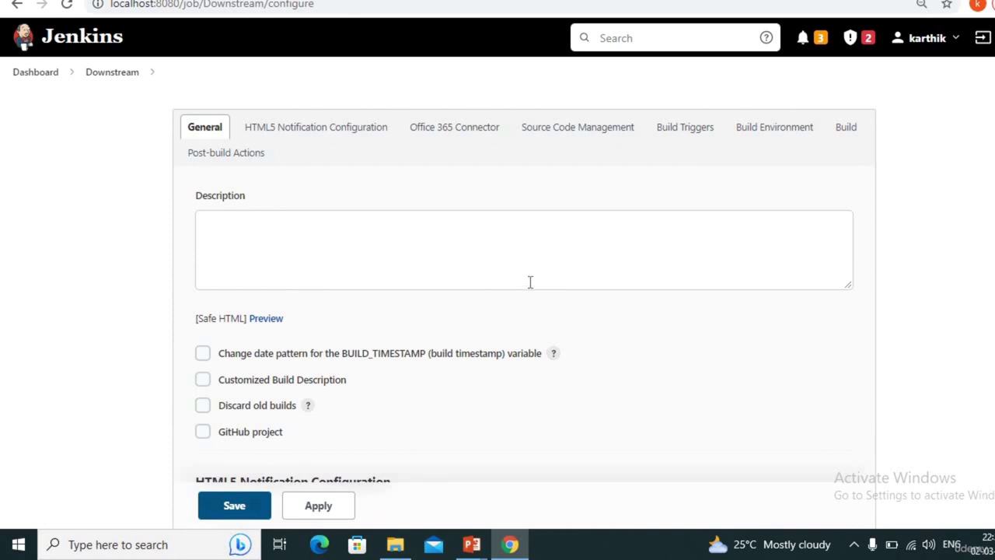
pyautogui.click(678, 134)
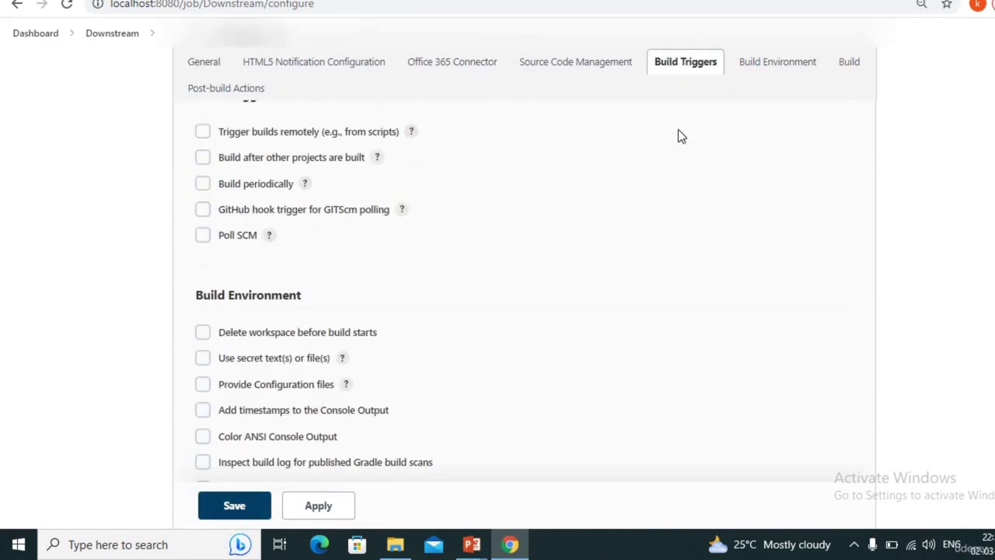
pyautogui.click(203, 184)
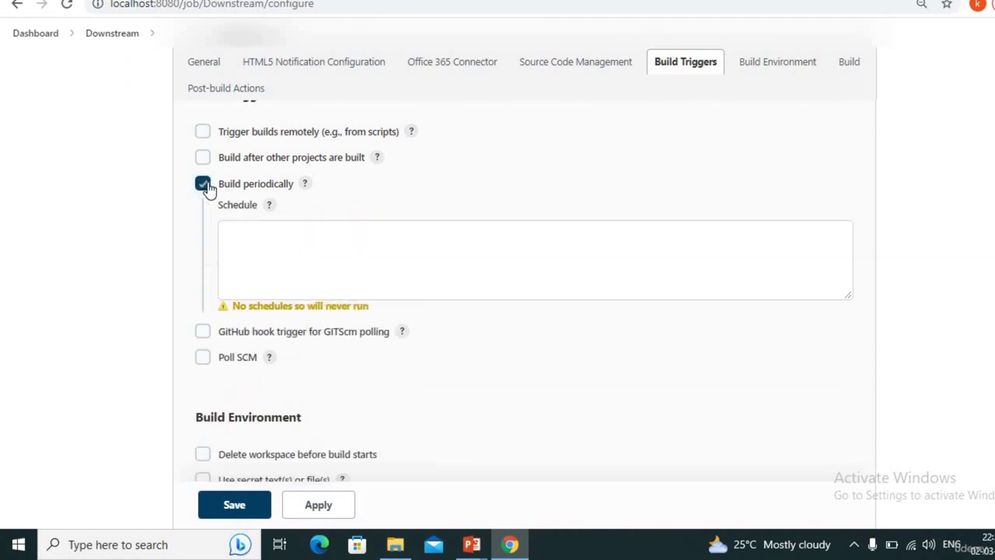
pyautogui.click(291, 262)
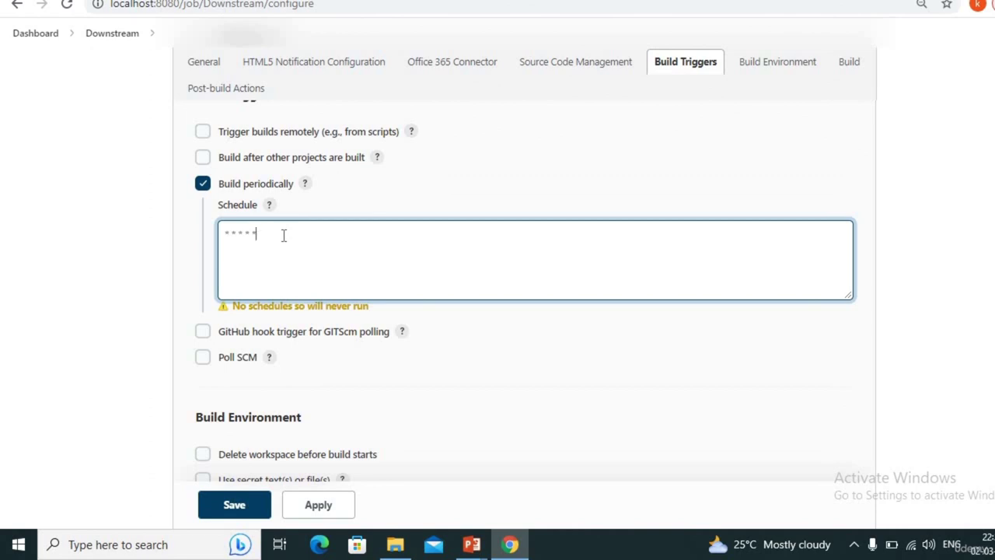
pyautogui.scroll(-6, 284, 235)
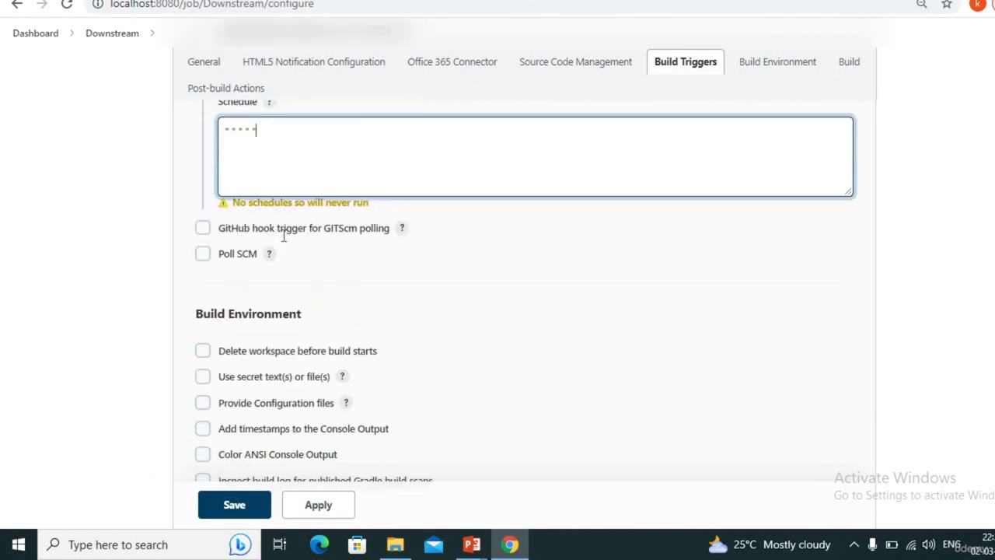
# Add an Execute Windows batch command step running 'echo hi' and save the job.
pyautogui.click(264, 283)
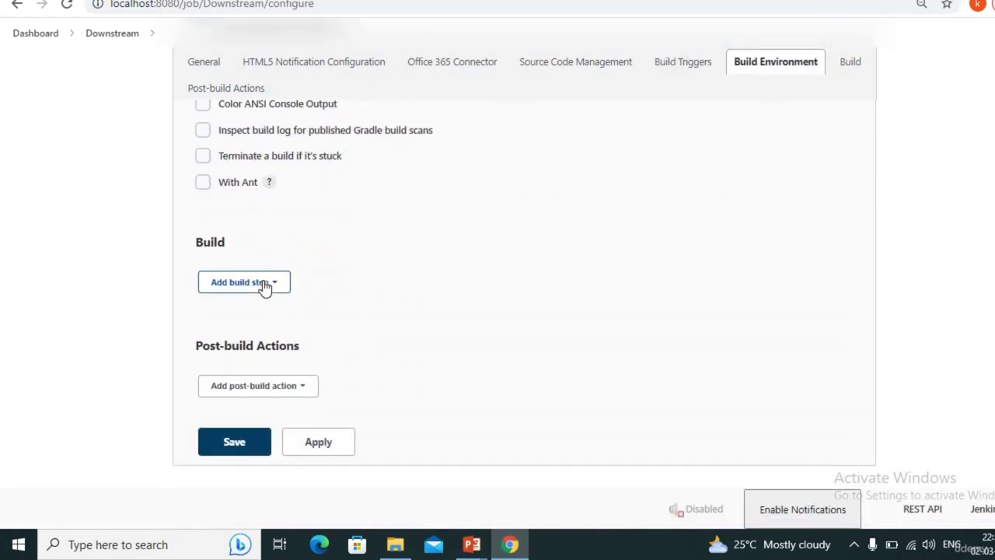
pyautogui.click(271, 318)
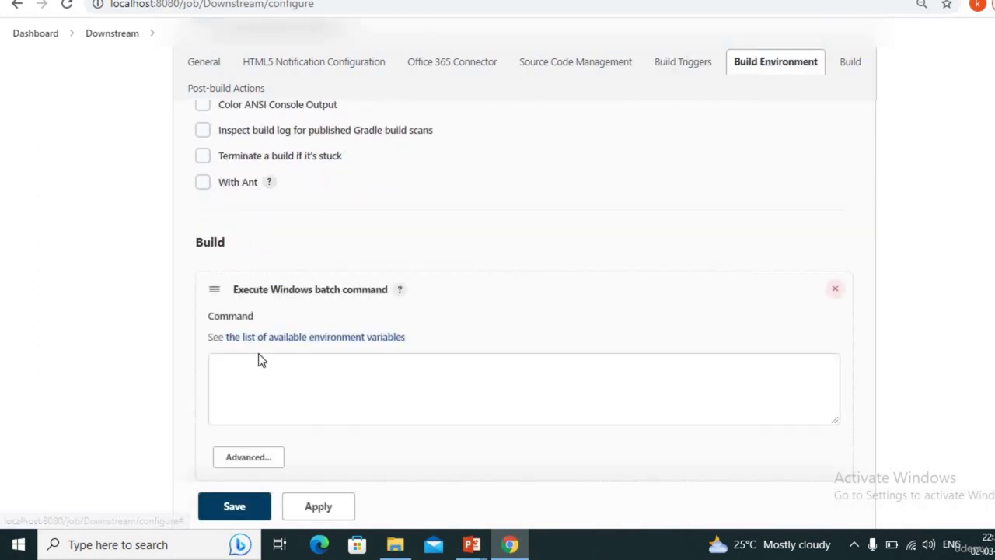
pyautogui.click(257, 371)
pyautogui.write('ech')
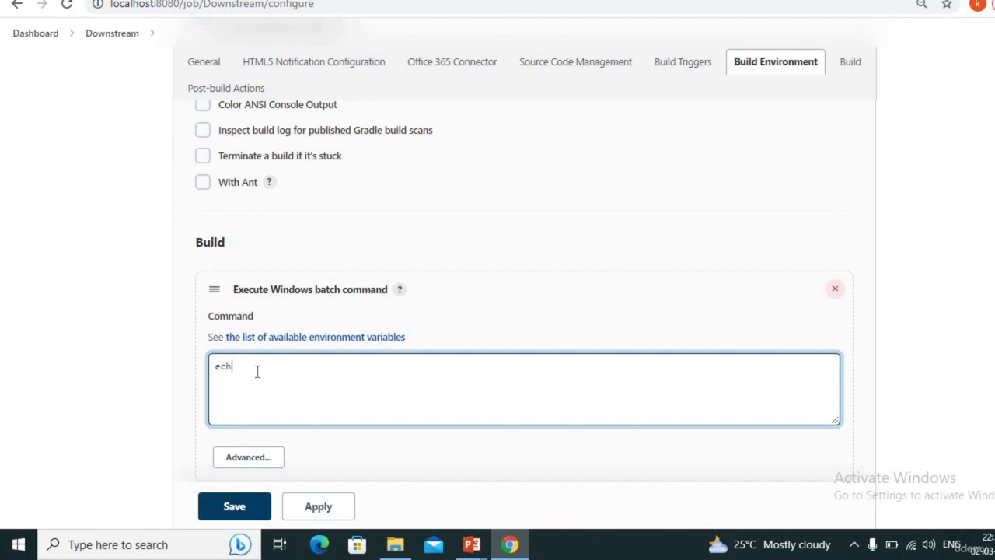
pyautogui.write('o hi')
pyautogui.click(242, 507)
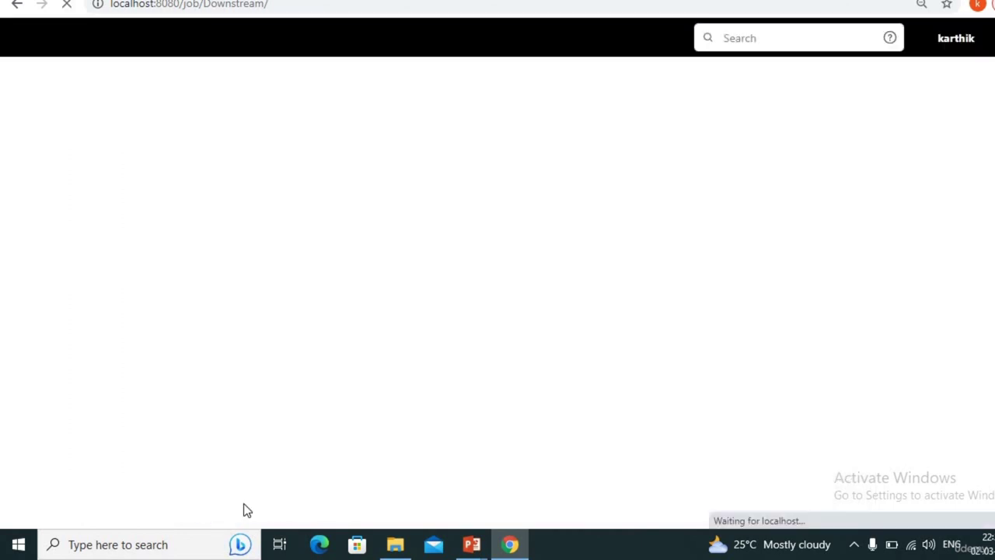
# Check build #1's console output shows 'hi' and SUCCESS, then return to the Downstream page.
pyautogui.scroll(-1, 458, 291)
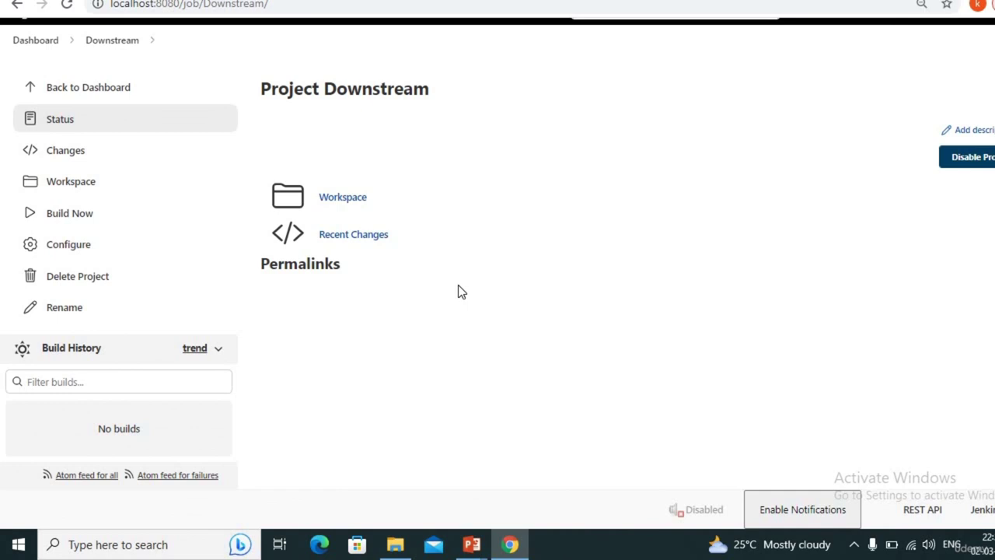
pyautogui.scroll(1, 461, 292)
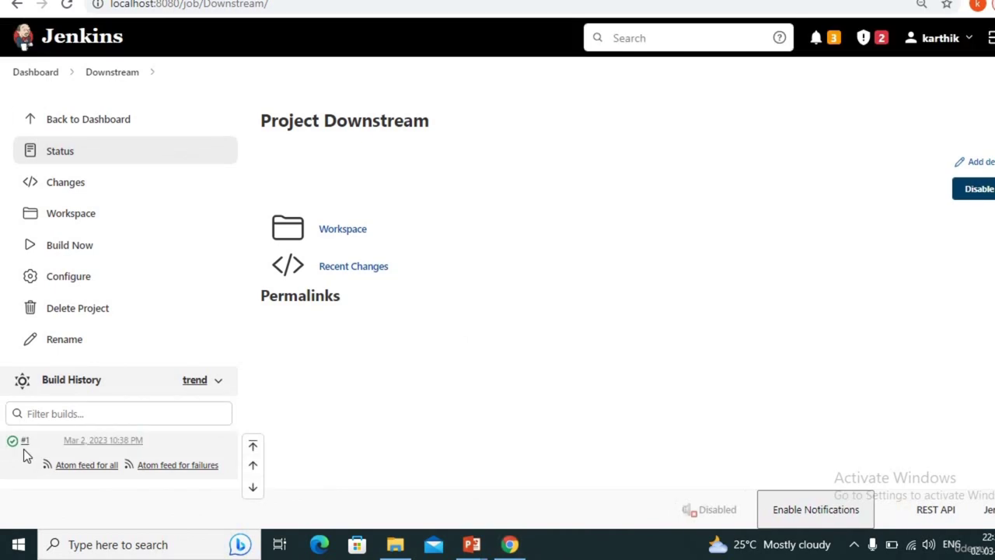
pyautogui.click(13, 443)
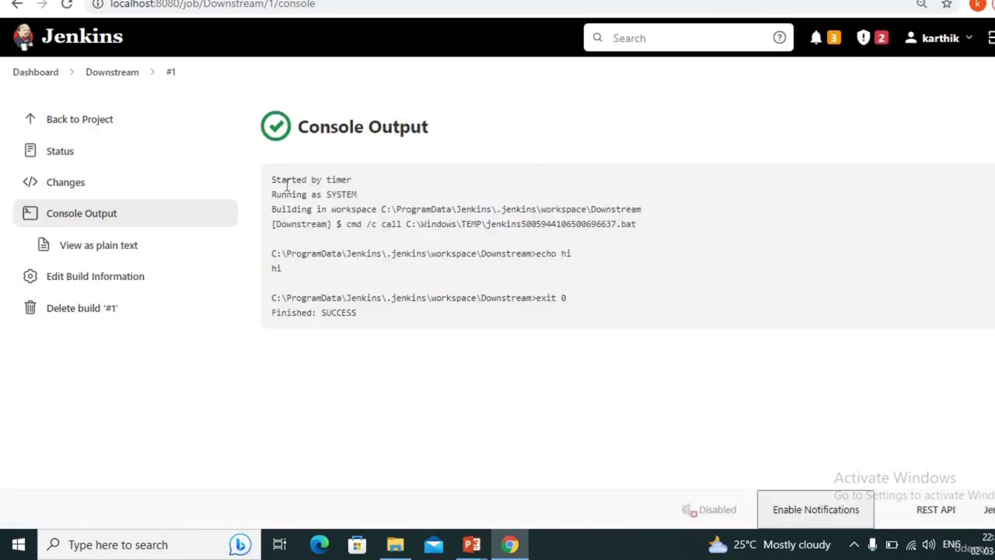
pyautogui.click(104, 78)
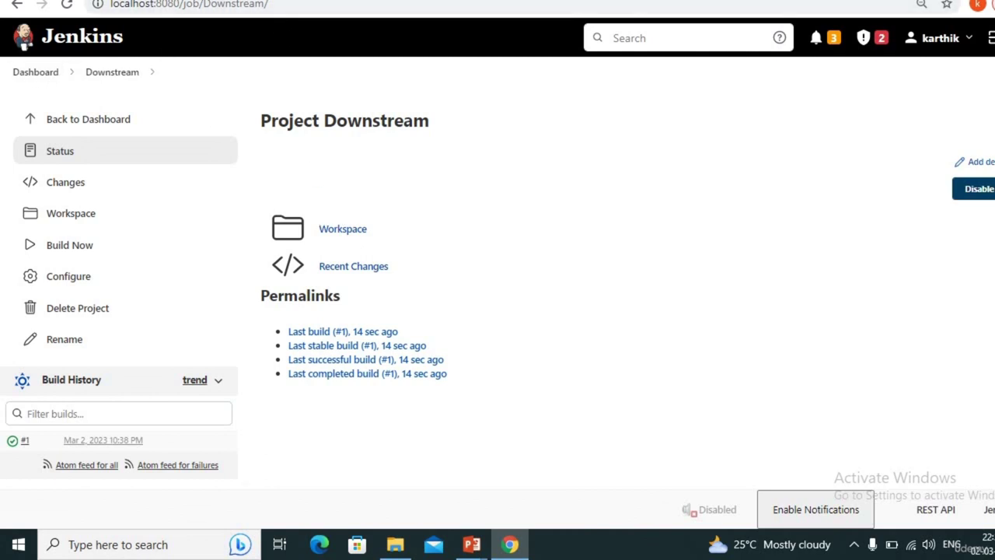
# Open the Upstream job's configuration page from the dashboard.
pyautogui.click(268, 0)
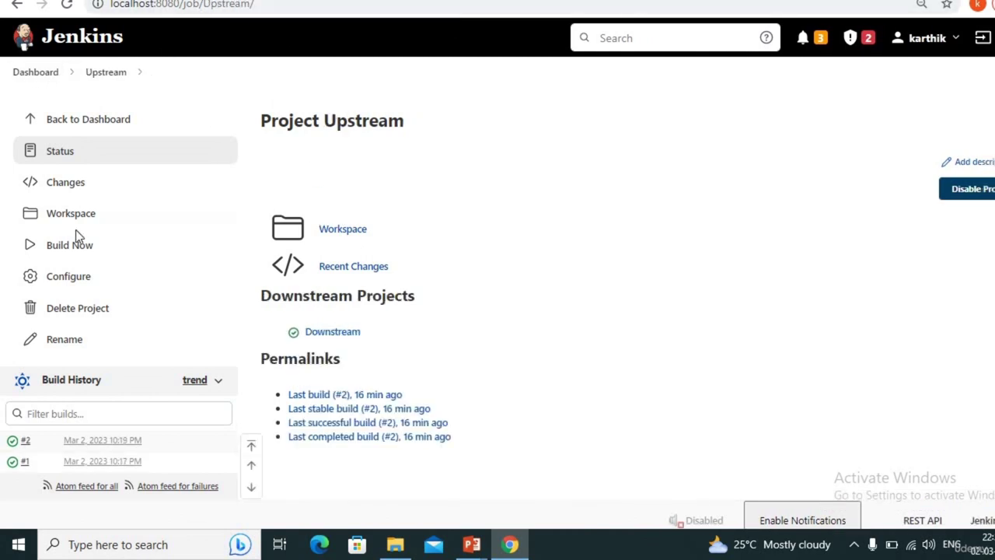
pyautogui.click(74, 280)
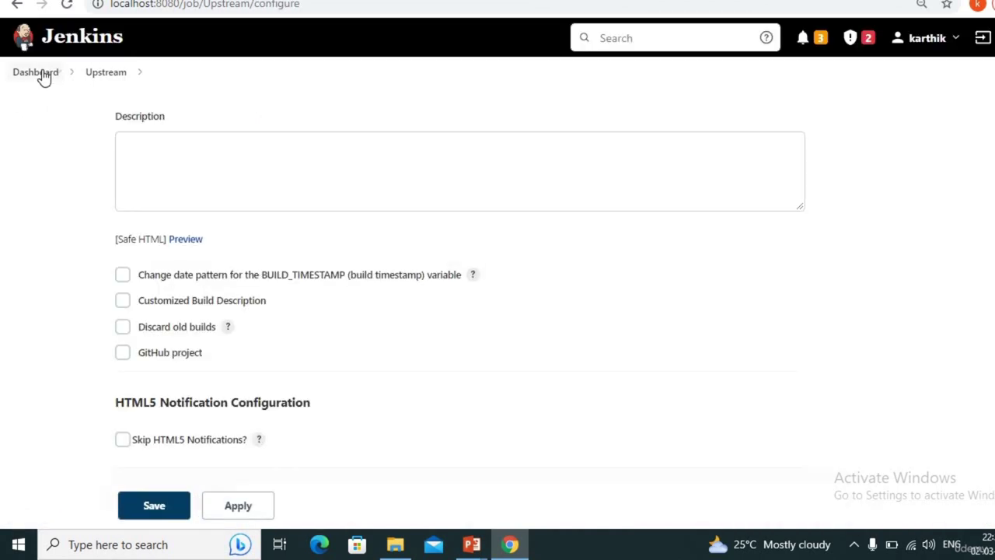
pyautogui.click(39, 73)
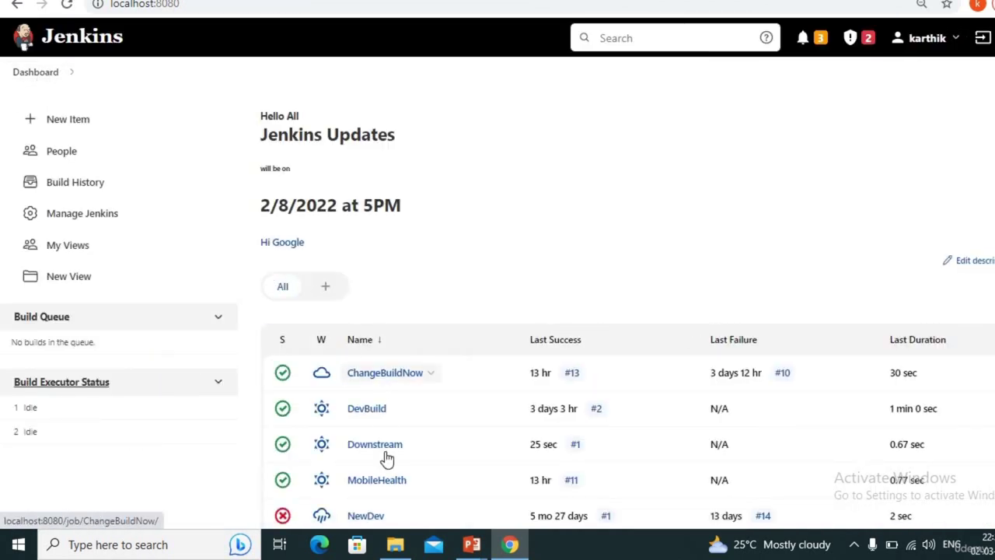
pyautogui.scroll(-2, 384, 459)
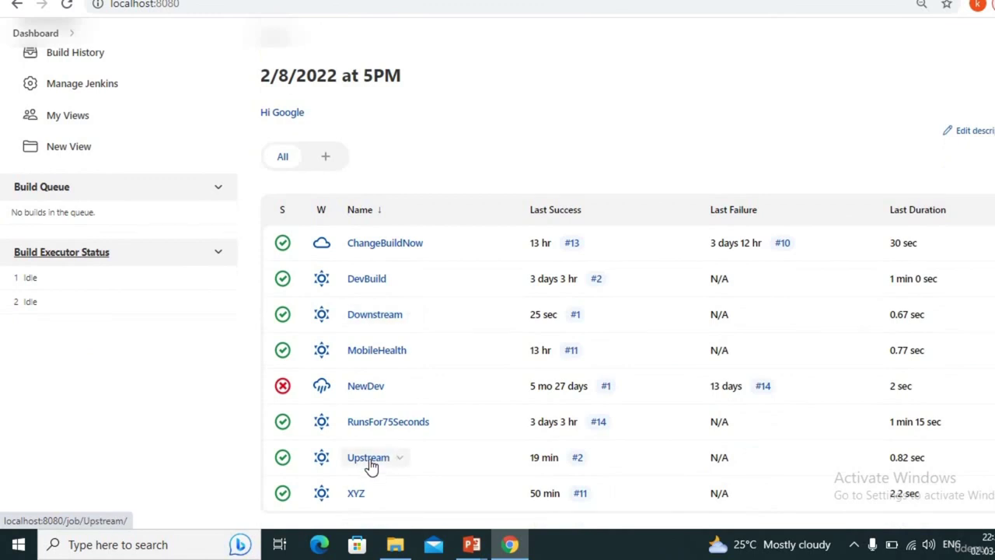
pyautogui.click(369, 459)
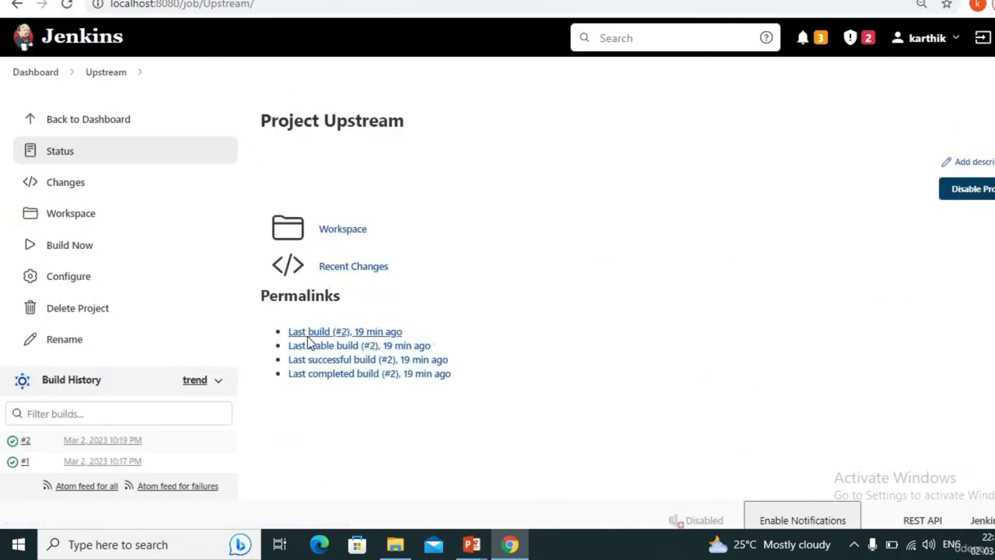
pyautogui.click(73, 286)
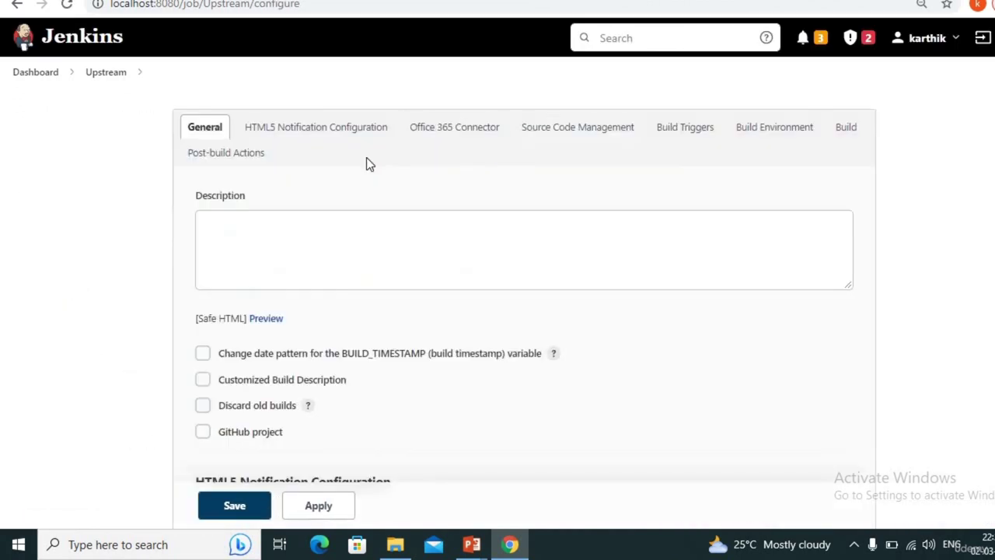
# Set Downstream as the post-build project to build and save Upstream.
pyautogui.click(255, 154)
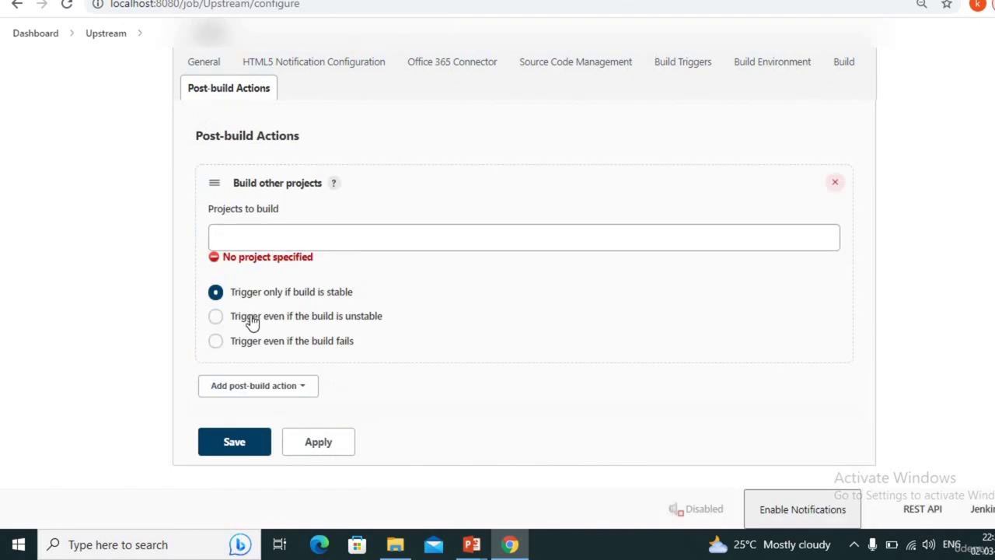
pyautogui.click(249, 246)
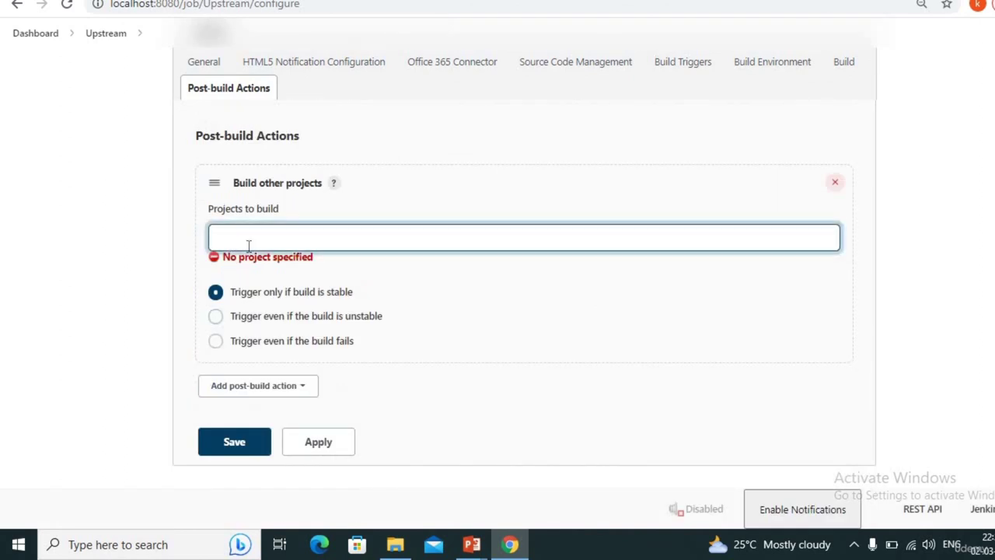
pyautogui.write('D')
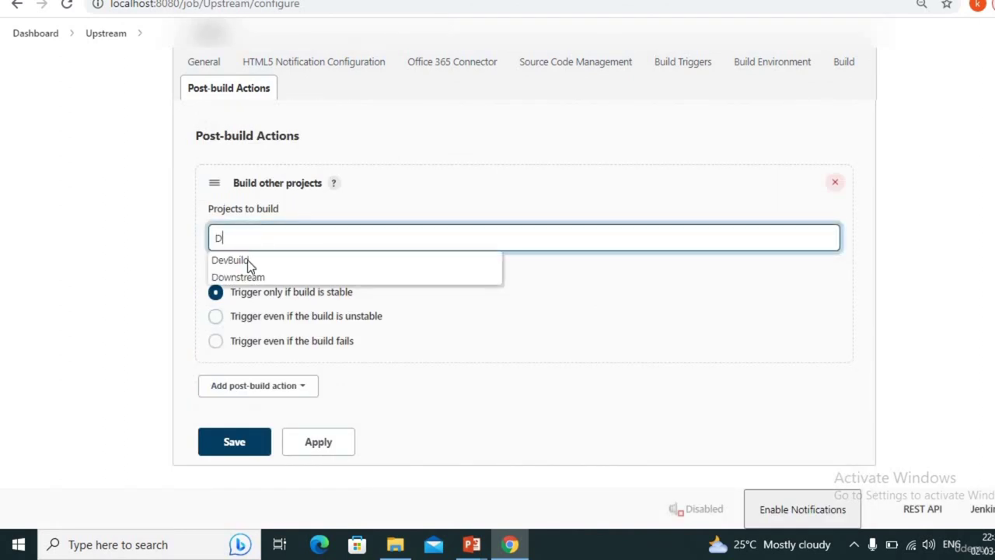
pyautogui.click(249, 278)
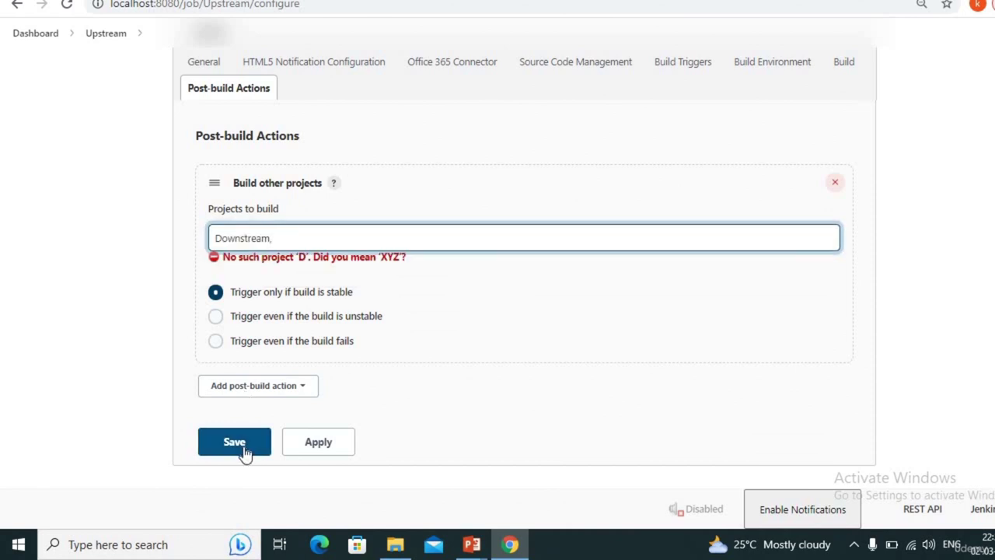
pyautogui.click(243, 449)
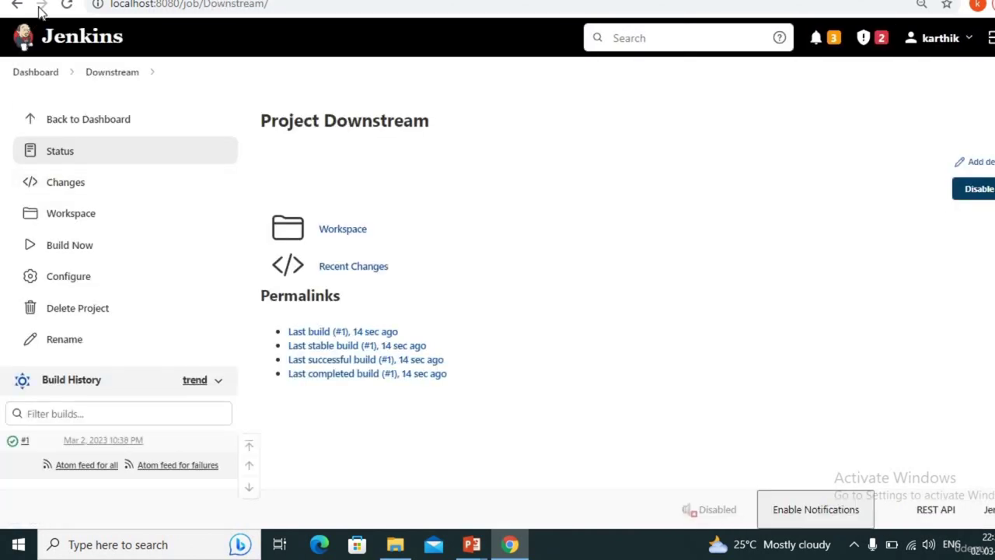
# Build Upstream to trigger Downstream build #2, inspect its cause, then build Downstream manually as #3.
pyautogui.click(67, 5)
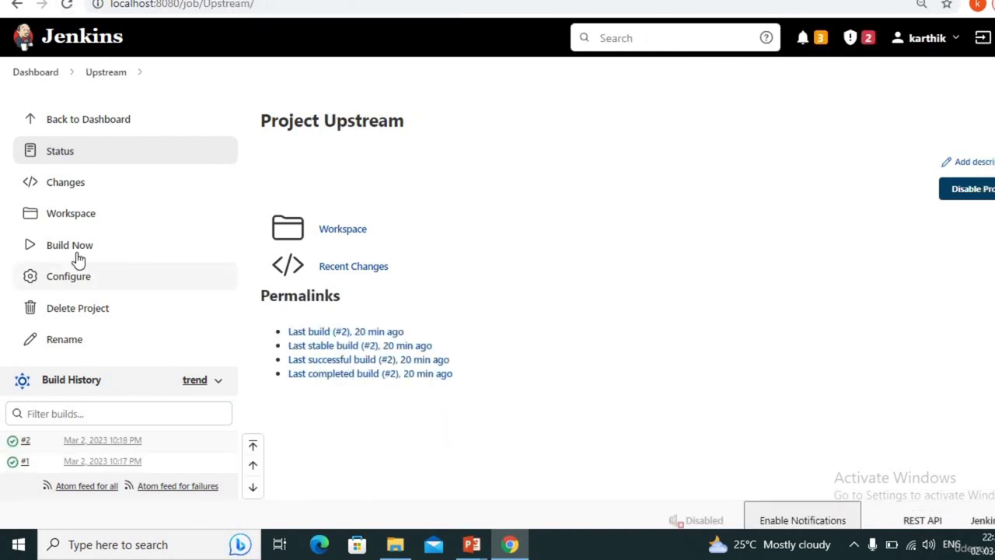
pyautogui.click(78, 260)
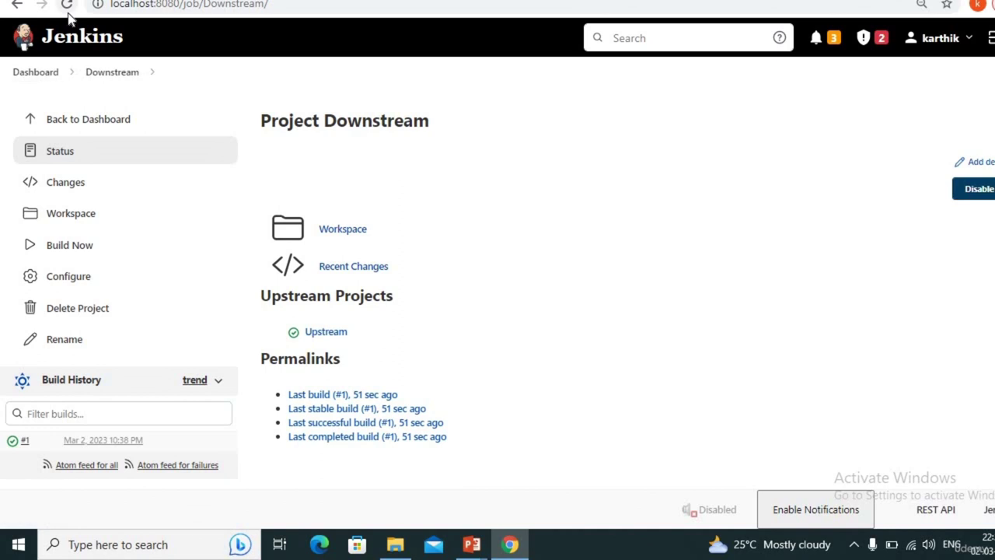
pyautogui.click(67, 6)
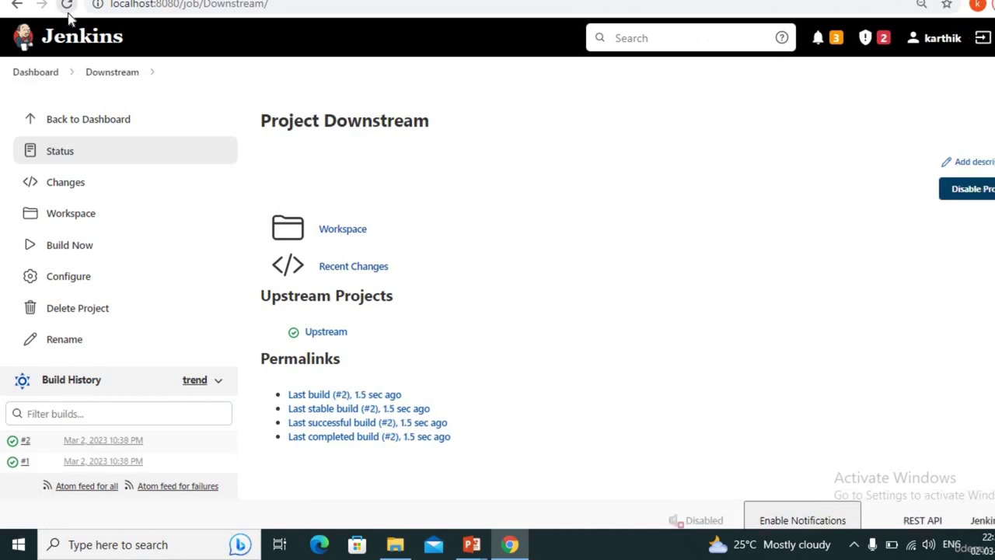
pyautogui.click(26, 442)
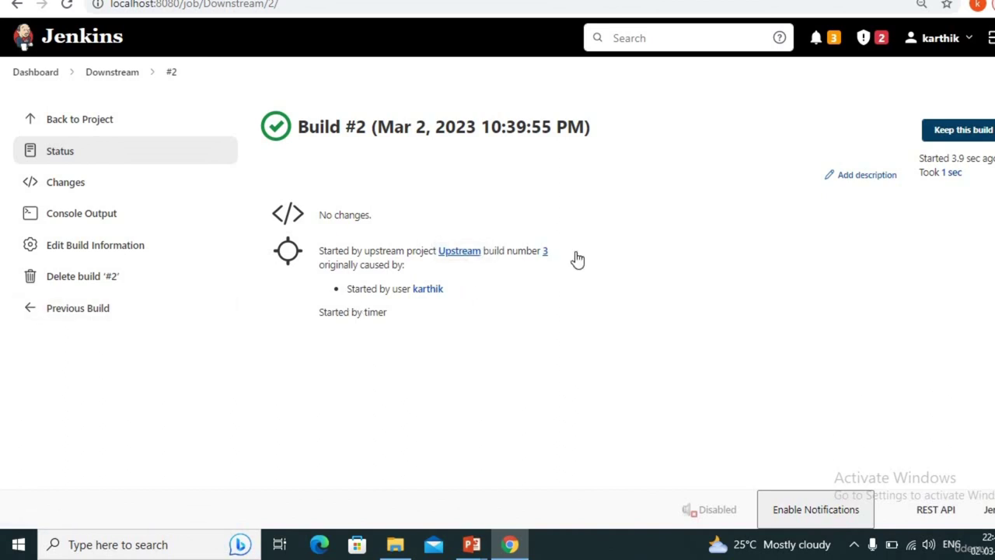
pyautogui.click(93, 78)
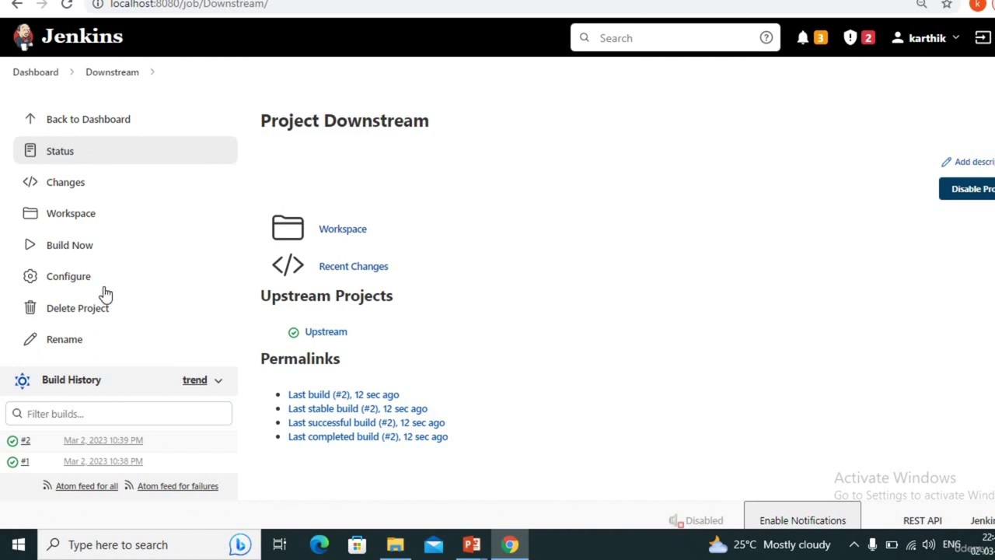
pyautogui.click(79, 246)
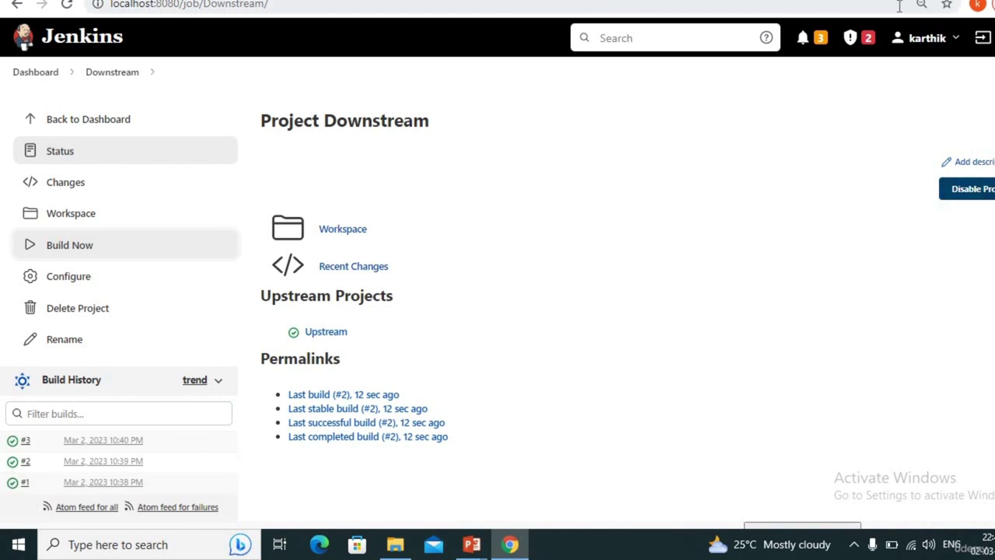
# Disable the Downstream project so Build Now is replaced by an Enable option.
pyautogui.click(964, 194)
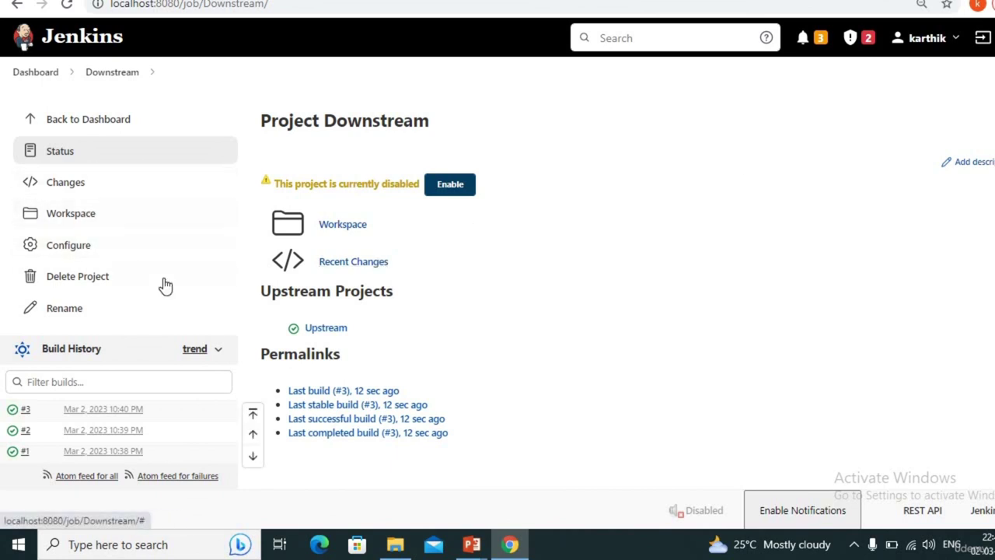
pyautogui.hotkey('alt', 'Tab')
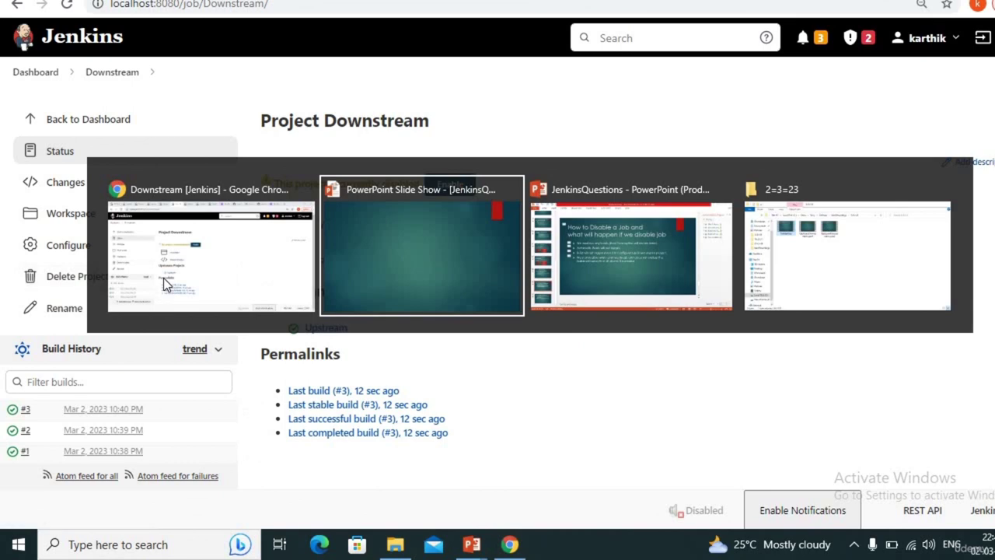
pyautogui.hotkey('alt', 'Tab')
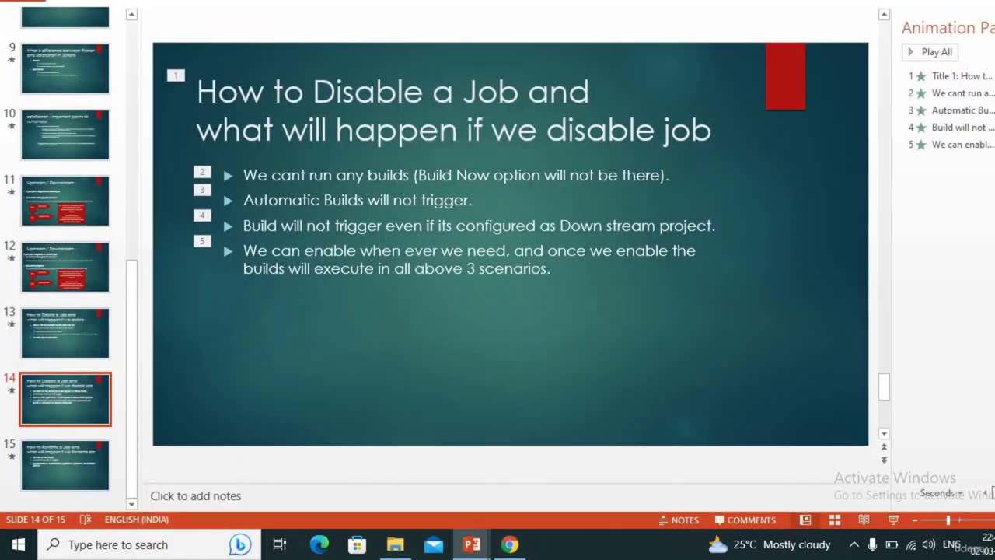
pyautogui.hotkey('alt', 'Tab')
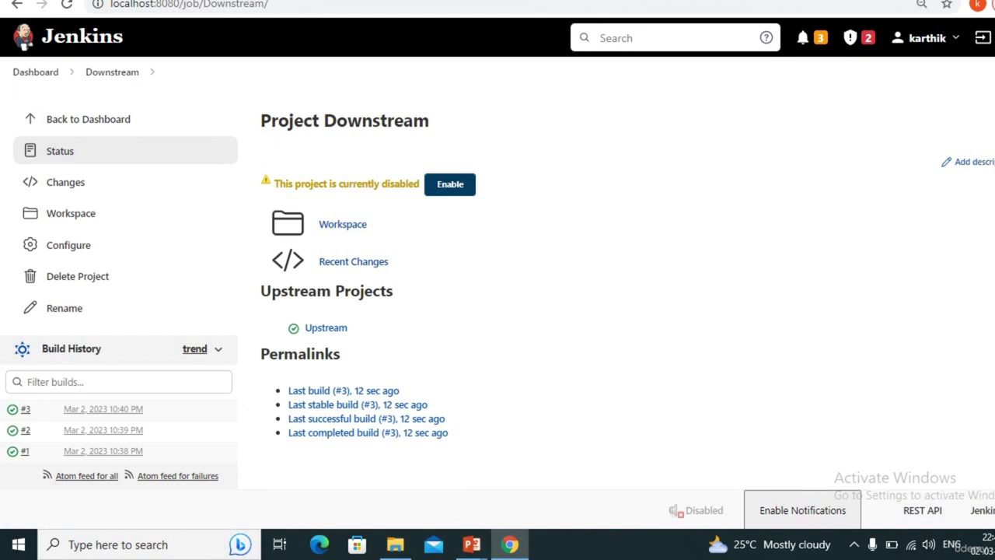
# Build Upstream with Downstream disabled, reload Downstream to confirm no new build, then re-enable it.
pyautogui.click(326, 327)
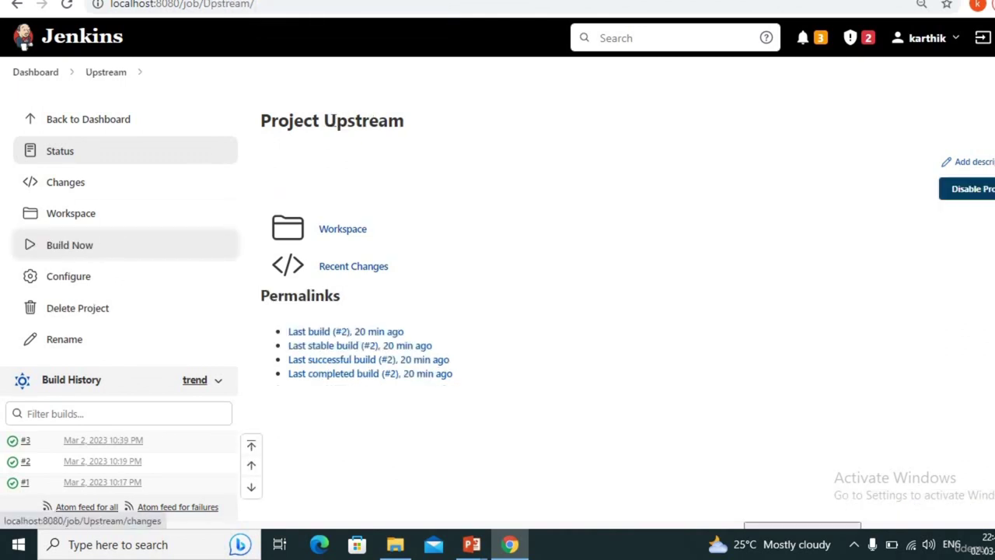
pyautogui.click(88, 251)
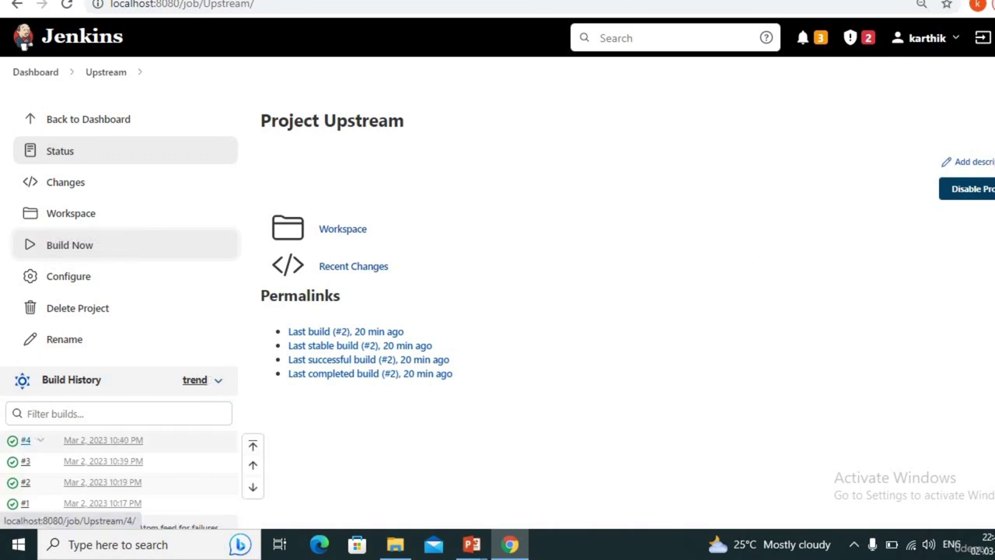
pyautogui.hotkey('alt', 'Left')
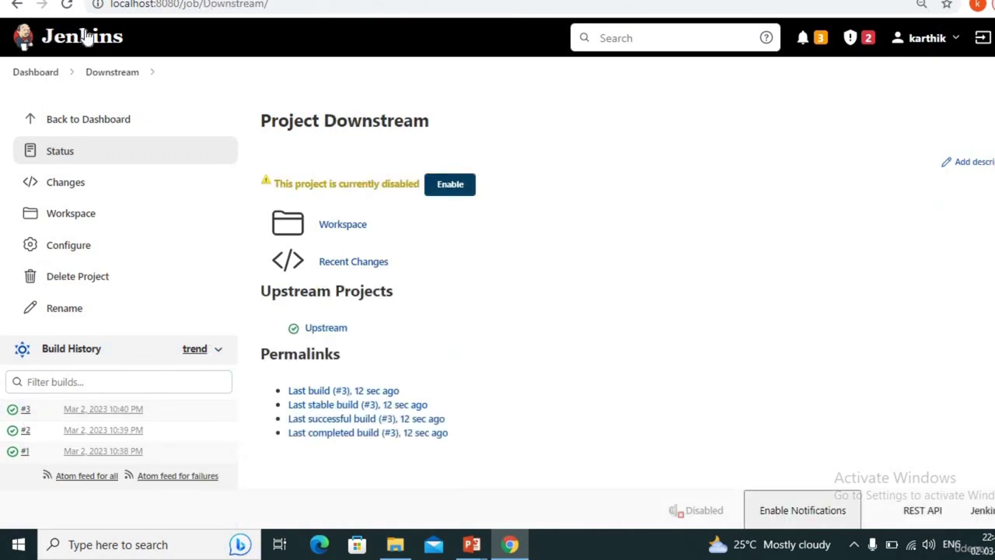
pyautogui.click(67, 4)
pyautogui.click(67, 5)
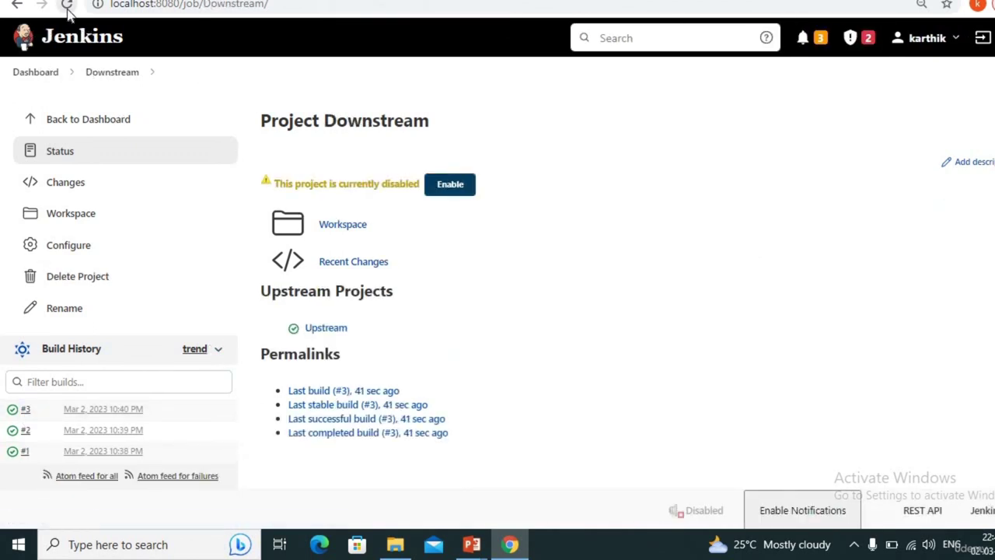
pyautogui.click(67, 5)
pyautogui.click(66, 7)
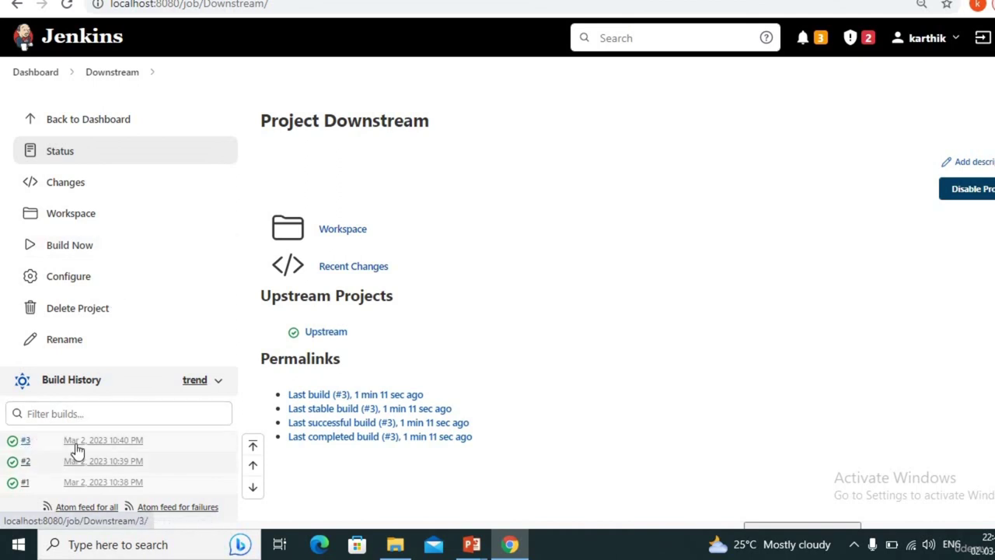
pyautogui.click(67, 6)
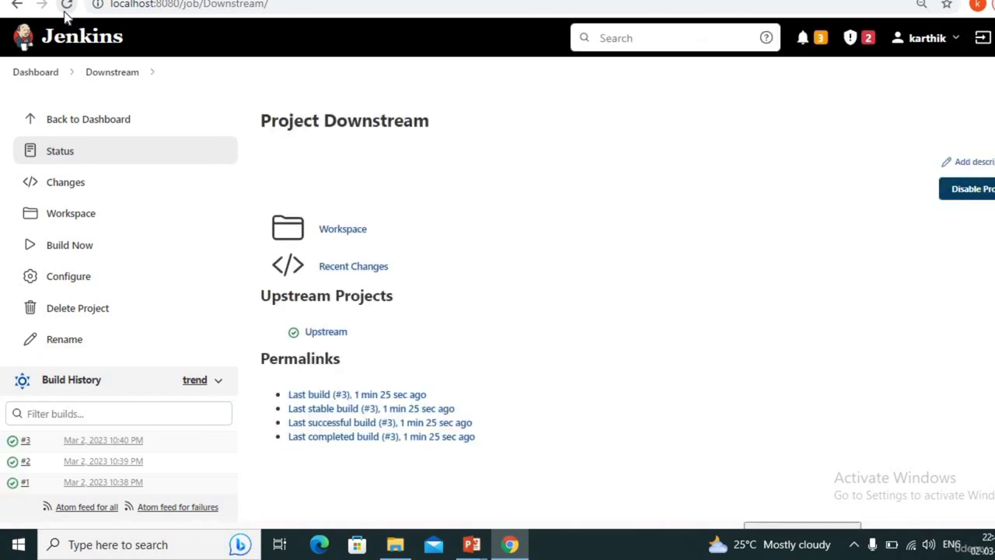
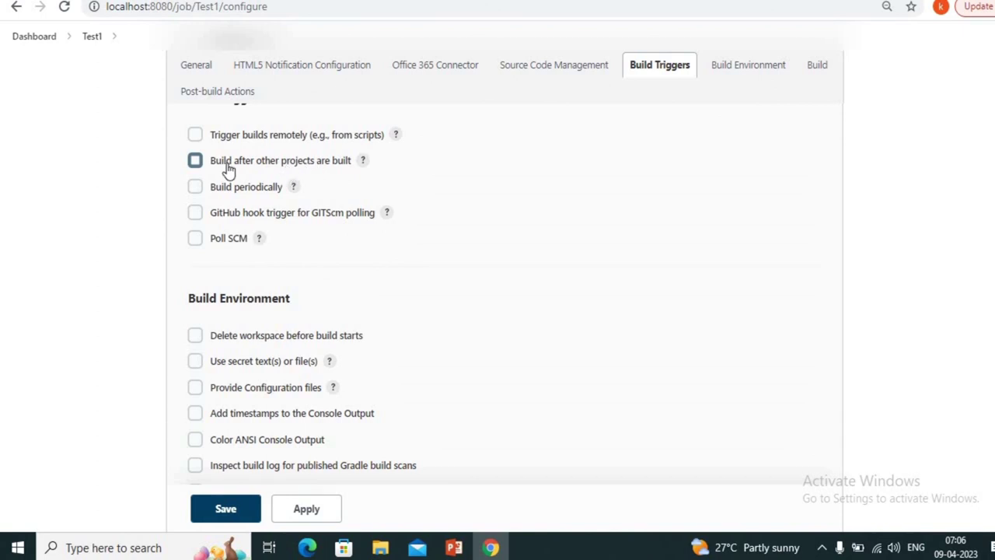
# Enable 'Build after other projects are built' for Test1, watching DevBuild, Test2 and Upstream.
pyautogui.click(195, 161)
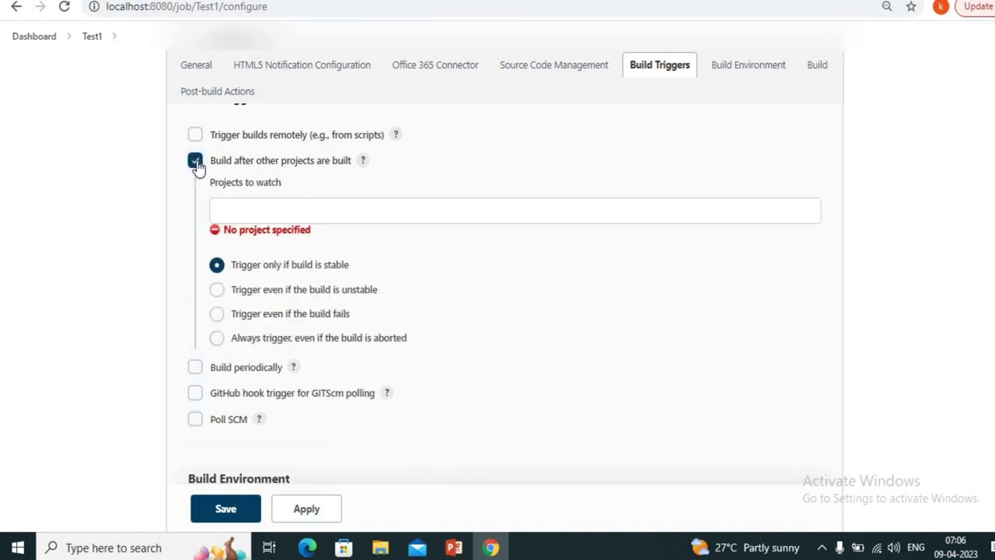
pyautogui.click(267, 207)
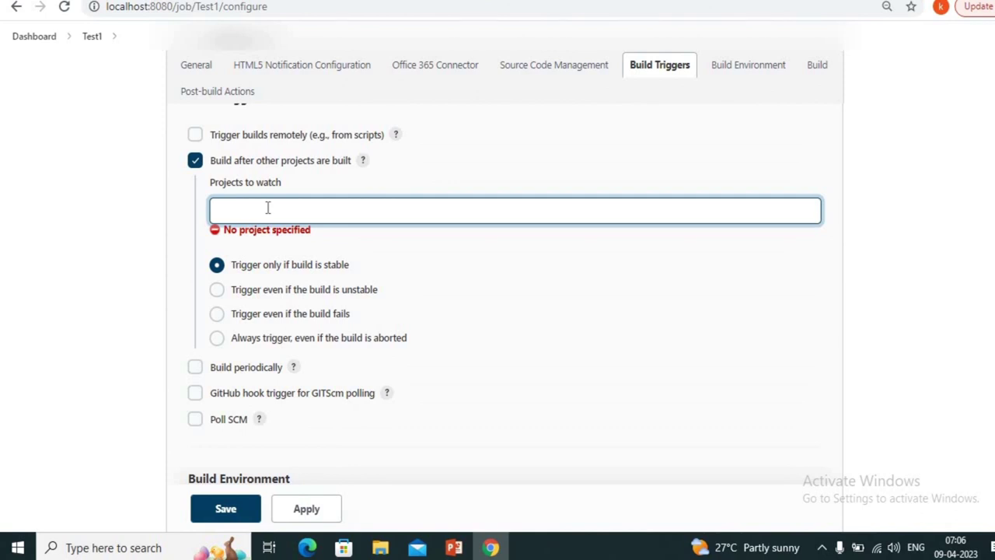
pyautogui.write('de')
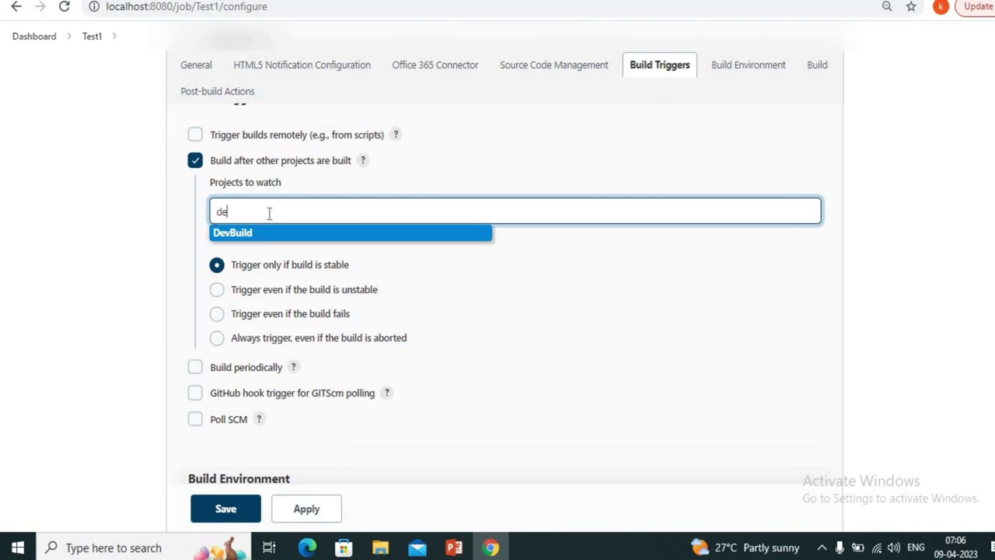
pyautogui.click(272, 234)
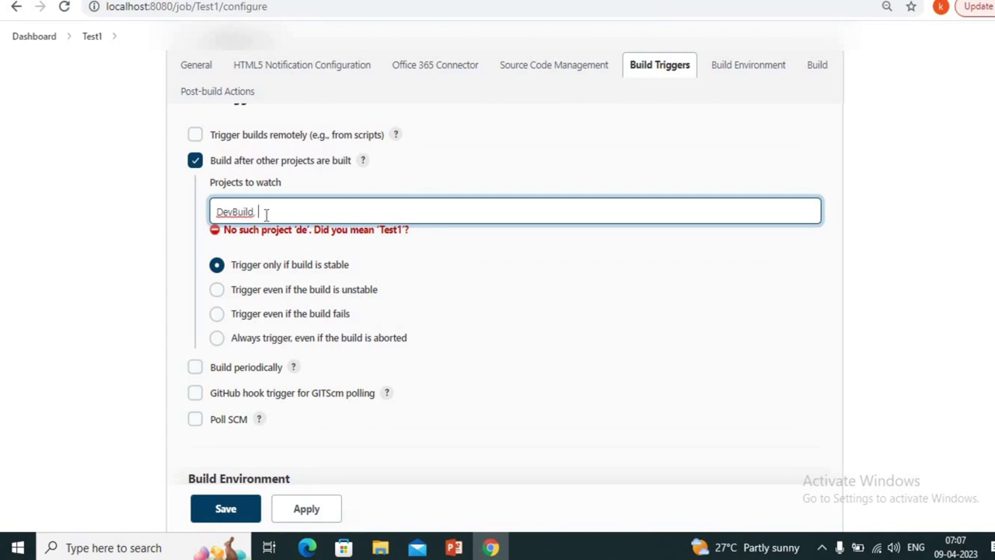
pyautogui.write('tes')
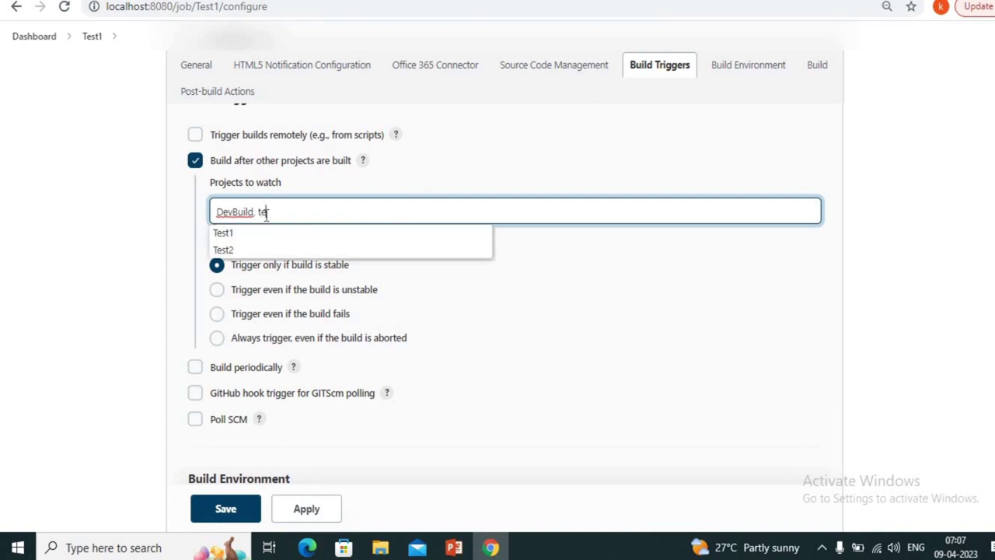
pyautogui.click(223, 251)
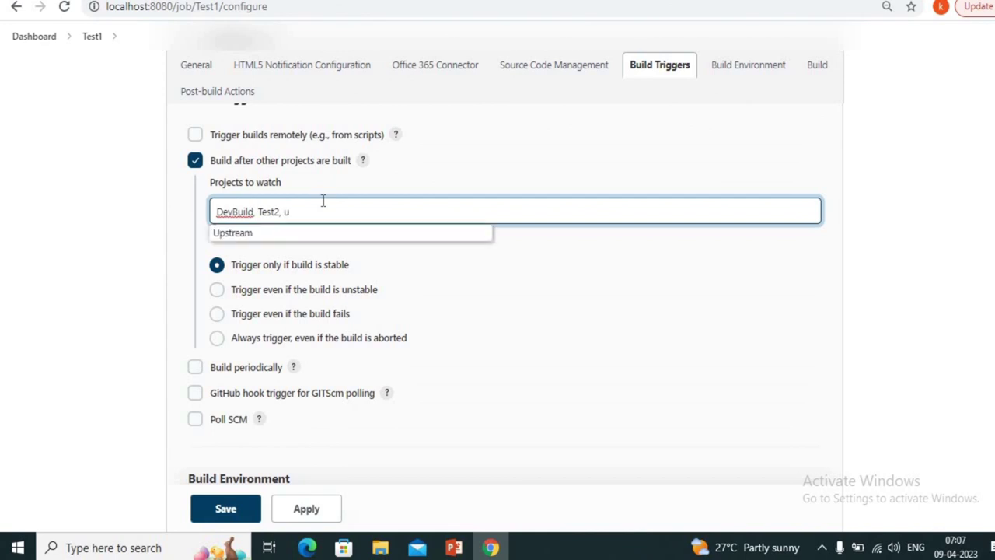
pyautogui.click(266, 235)
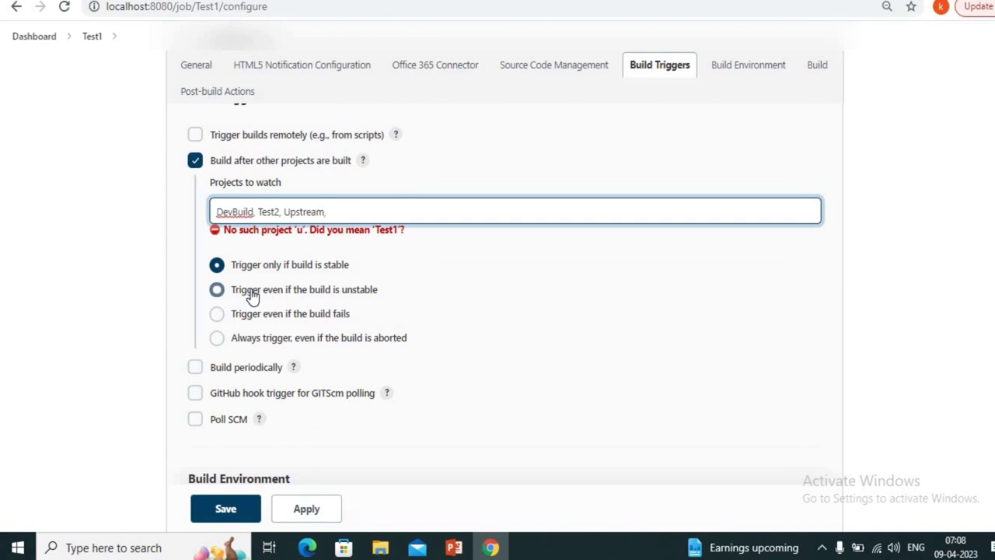
# Try the trigger options, keep 'Trigger only if build is stable', and save Test1's configuration.
pyautogui.click(217, 314)
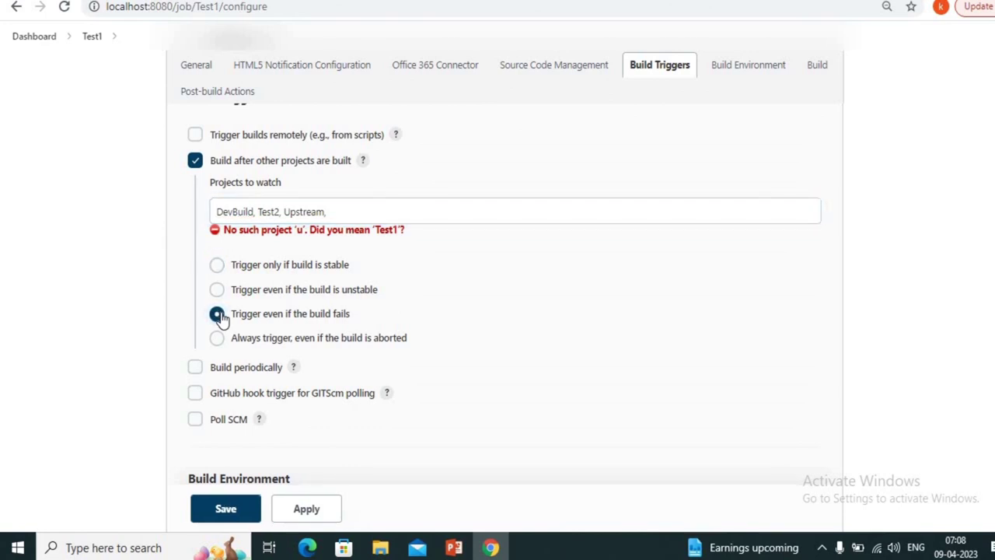
pyautogui.click(243, 209)
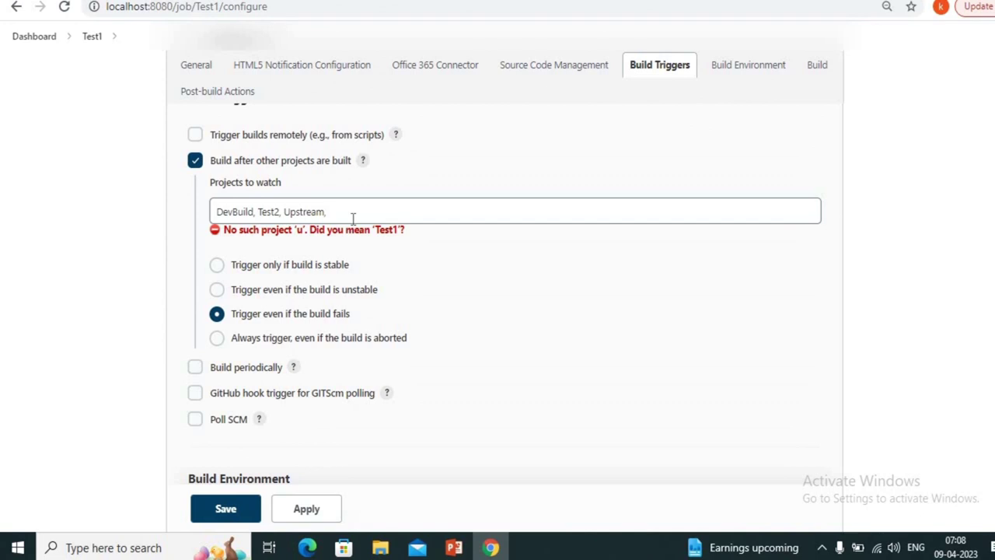
pyautogui.click(435, 303)
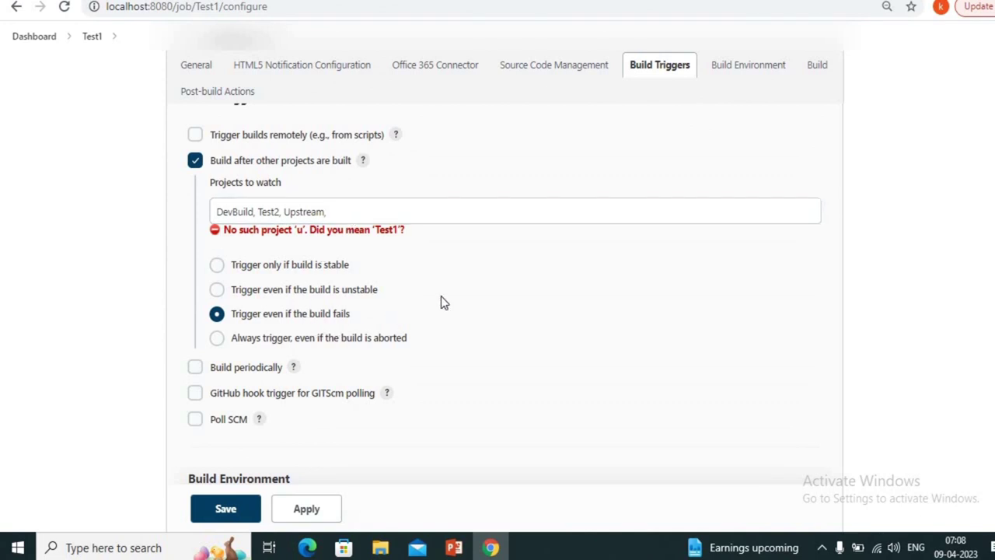
pyautogui.click(217, 339)
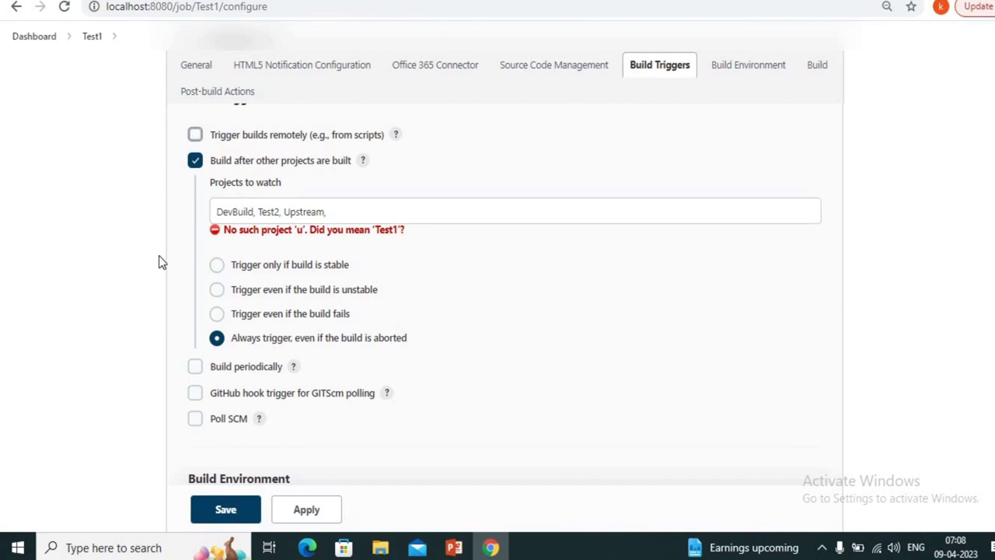
pyautogui.click(320, 209)
pyautogui.click(218, 266)
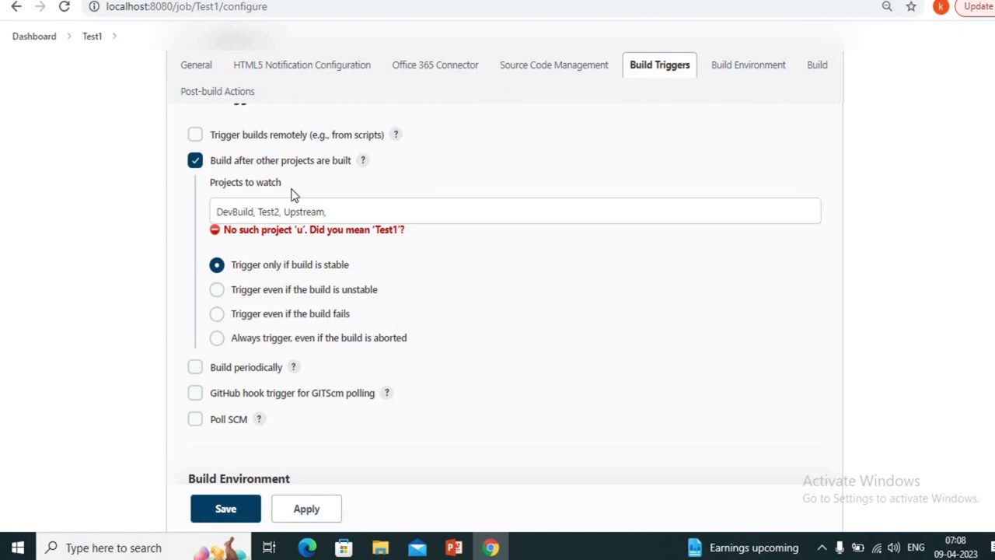
pyautogui.click(226, 509)
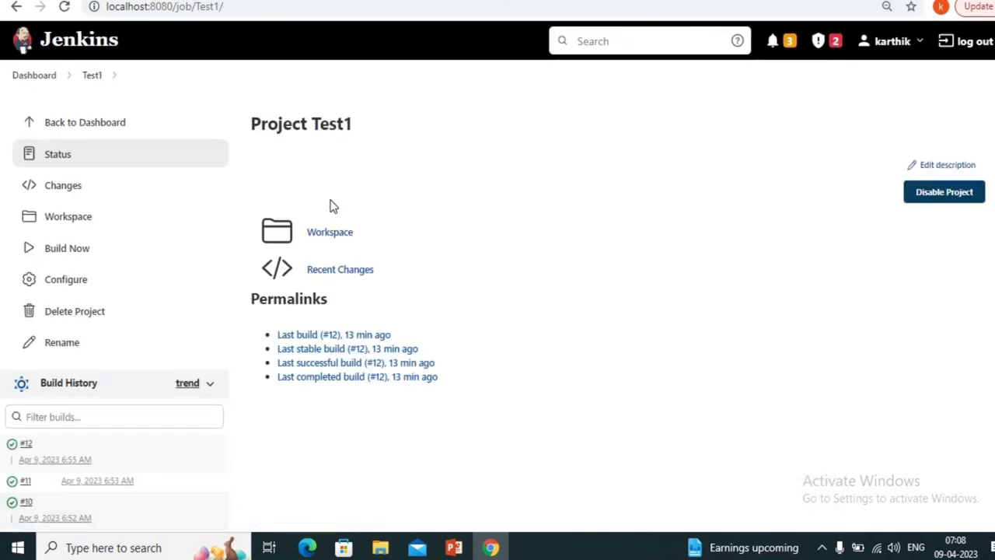
# Open Dashboard, DevBuild and Test2 in new browser tabs, then view the Upstream project page.
pyautogui.rightClick(34, 87)
pyautogui.click(56, 94)
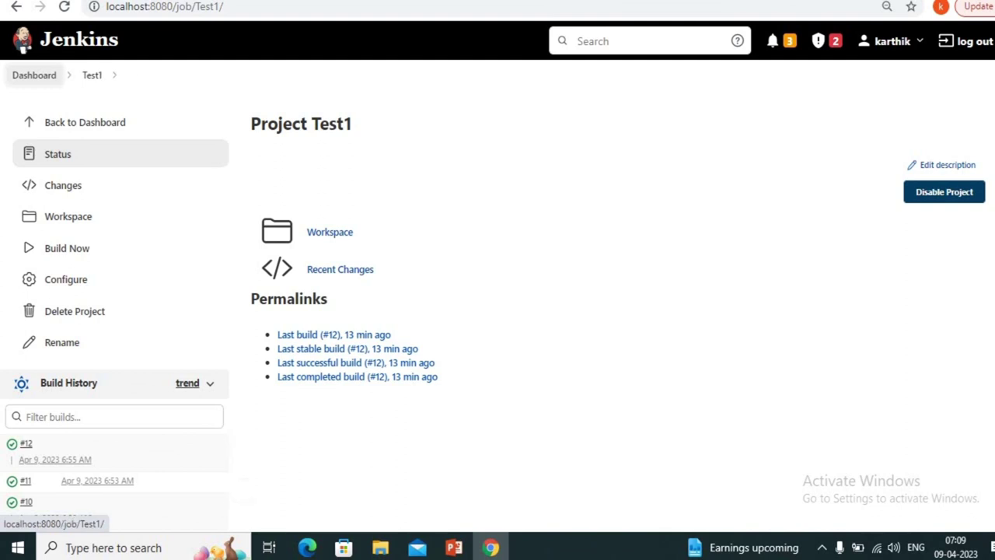
pyautogui.hotkey('ctrl', 'Tab')
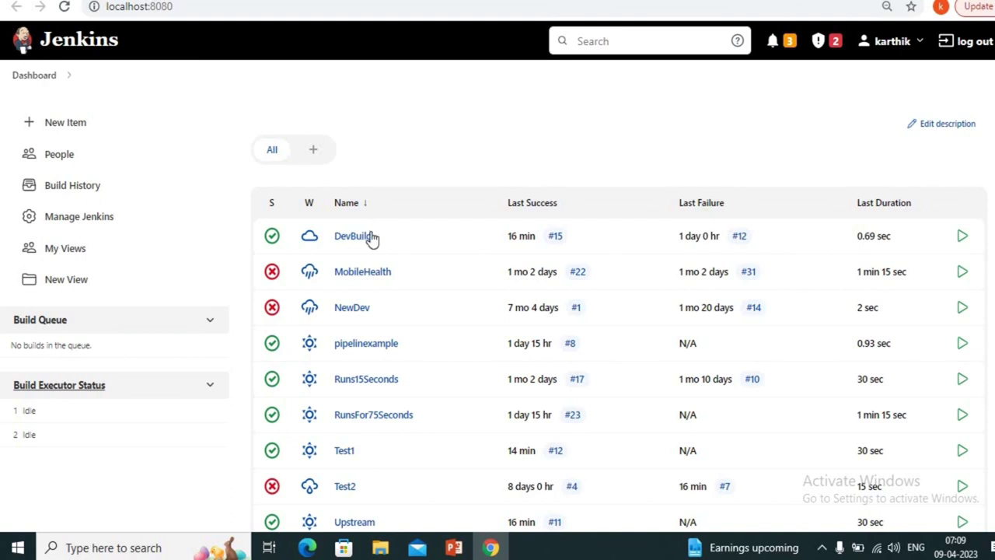
pyautogui.rightClick(367, 237)
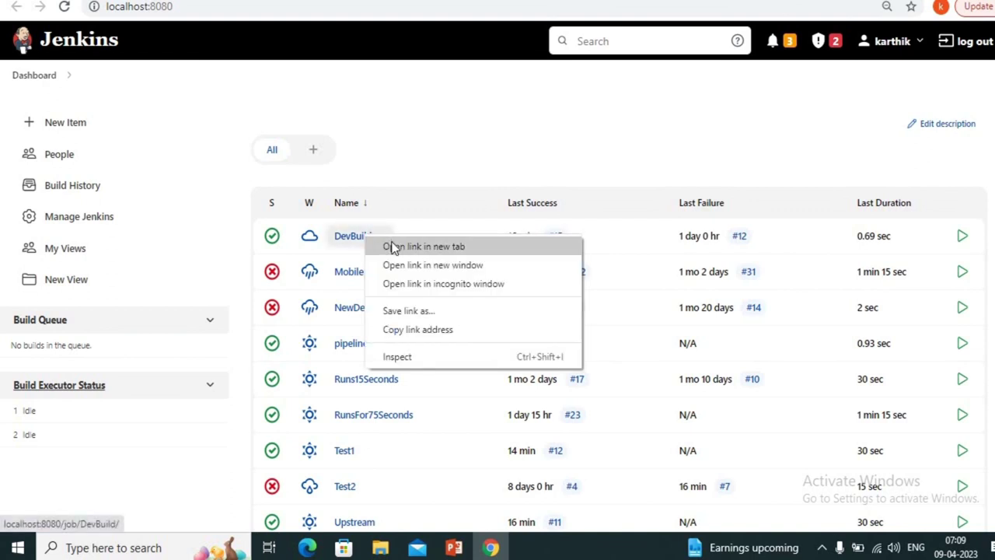
pyautogui.click(393, 245)
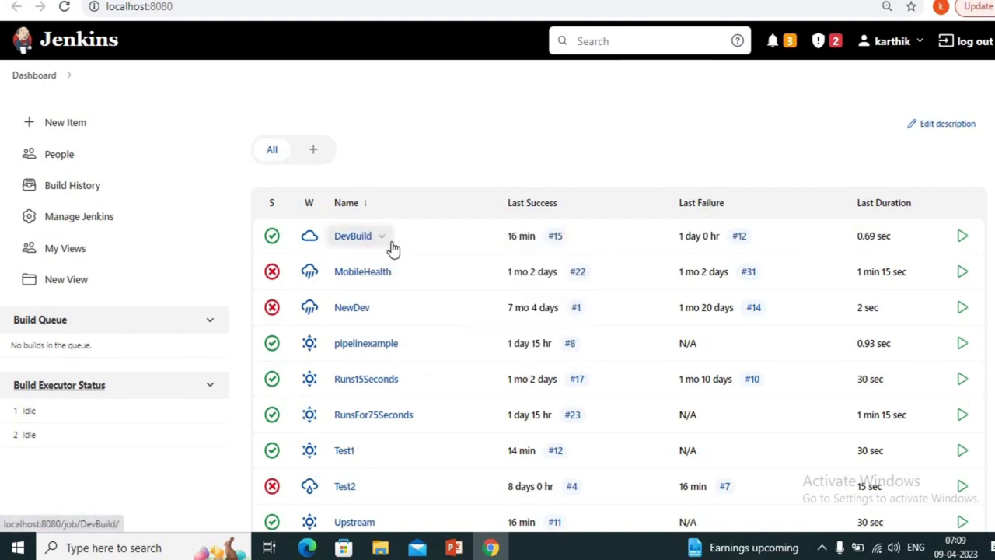
pyautogui.rightClick(348, 488)
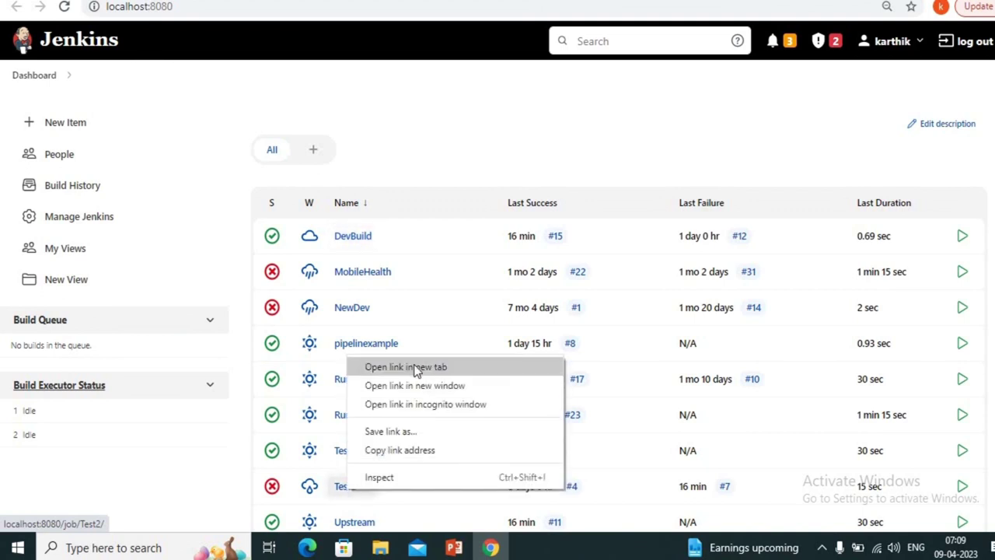
pyautogui.click(416, 368)
pyautogui.click(355, 522)
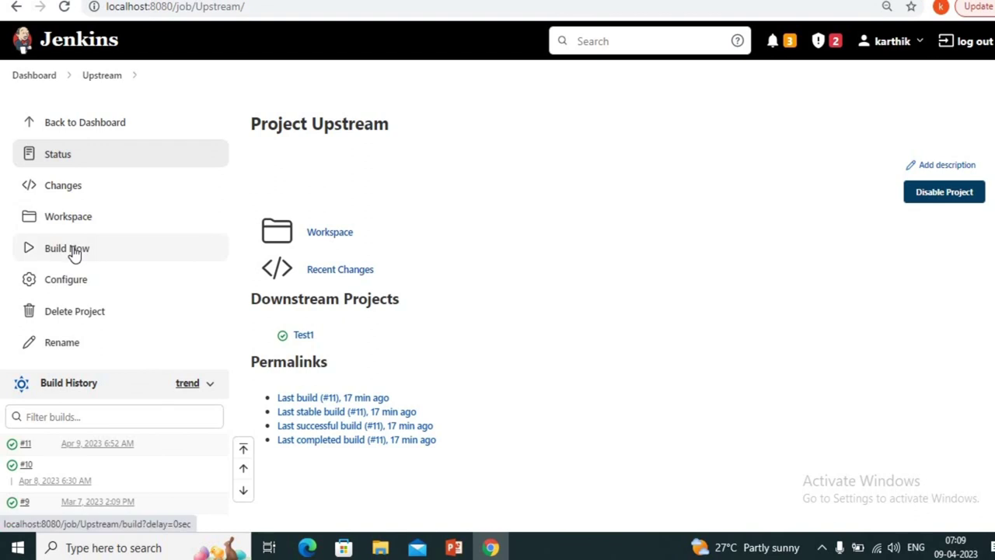
# Start builds of the Upstream, DevBuild and Test2 projects.
pyautogui.click(67, 248)
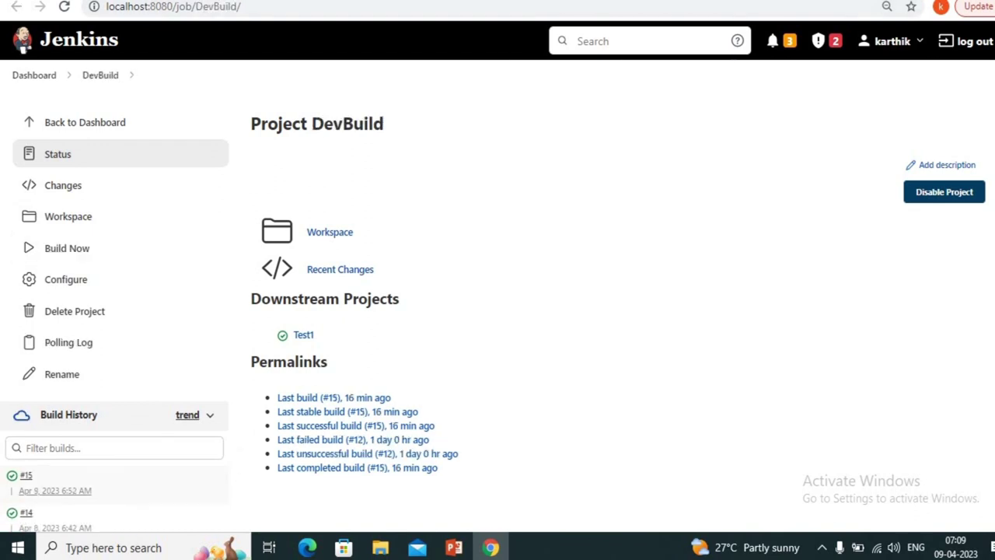
pyautogui.click(77, 248)
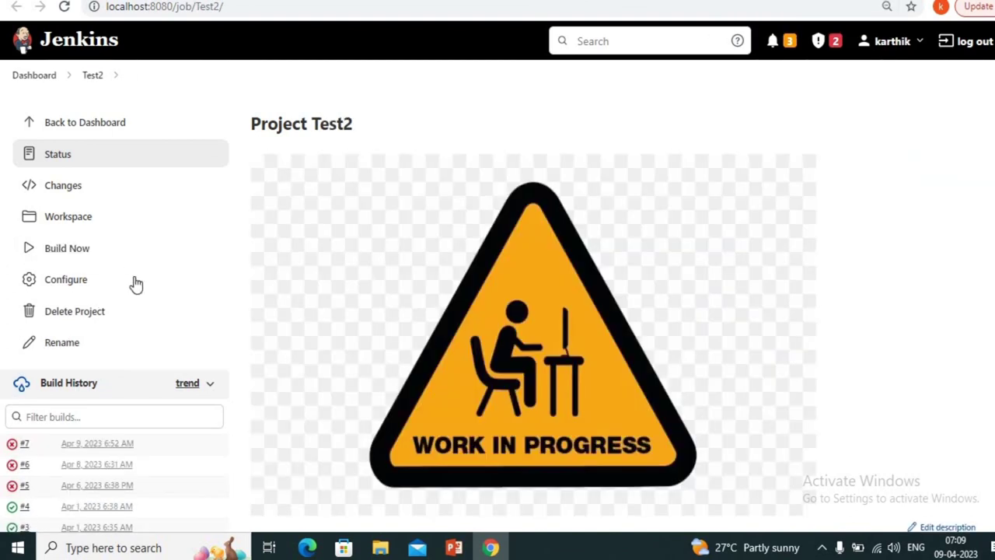
pyautogui.click(78, 248)
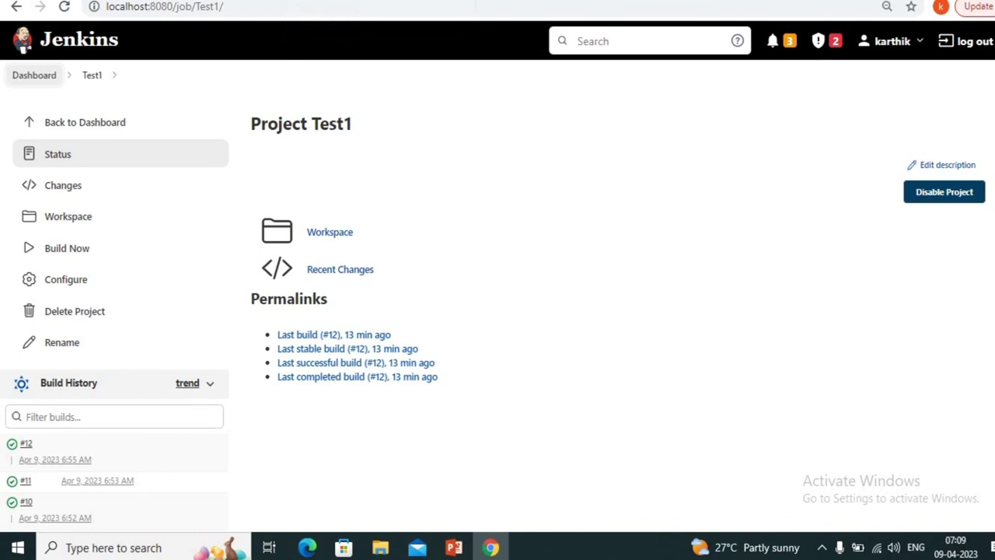
# Refresh Test1 to find triggered build #13, check its upstream DevBuild, and return to Test1.
pyautogui.click(63, 7)
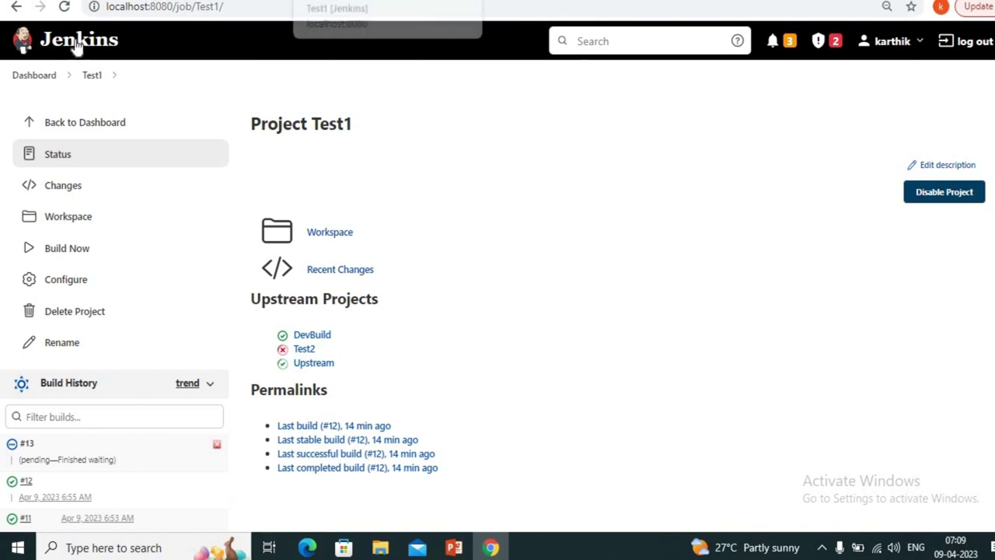
pyautogui.click(64, 7)
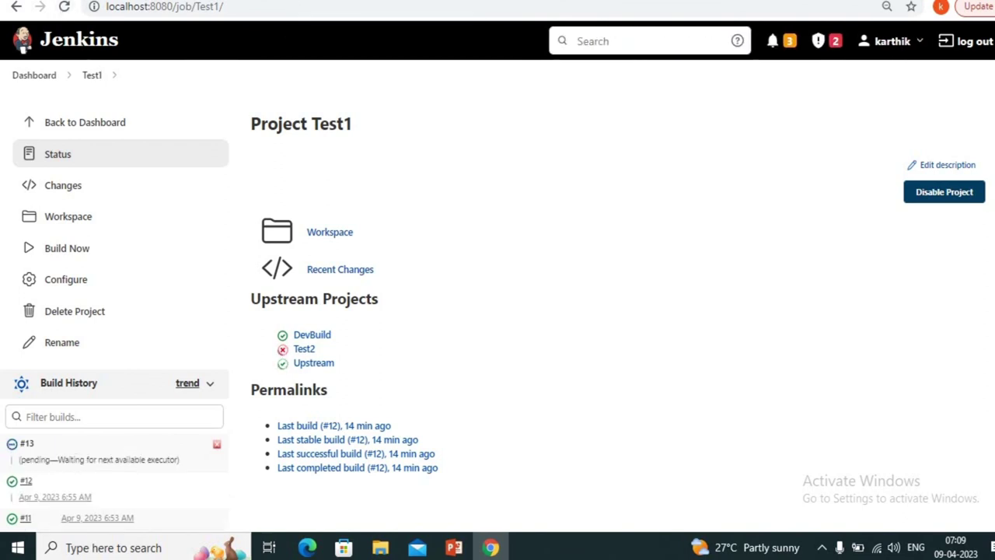
pyautogui.click(312, 335)
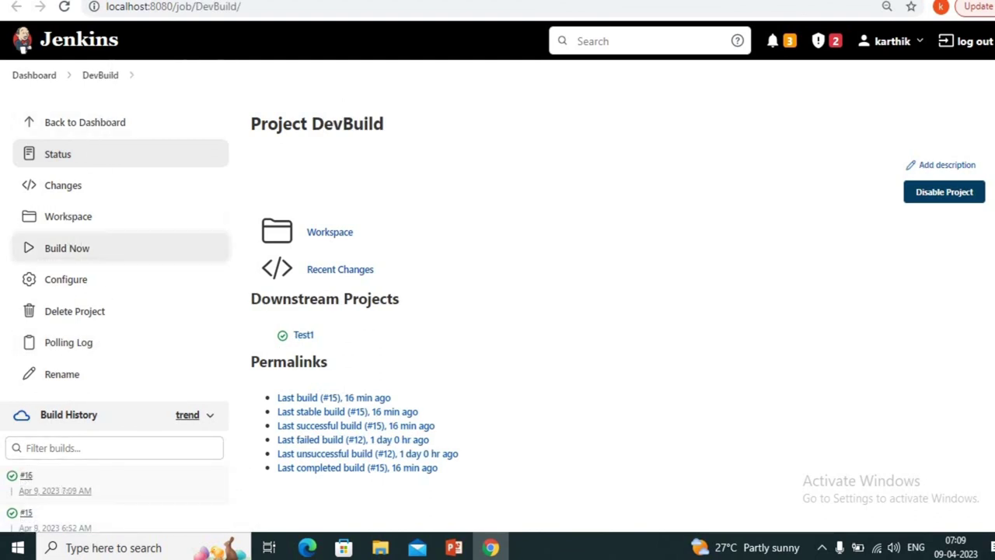
pyautogui.click(311, 0)
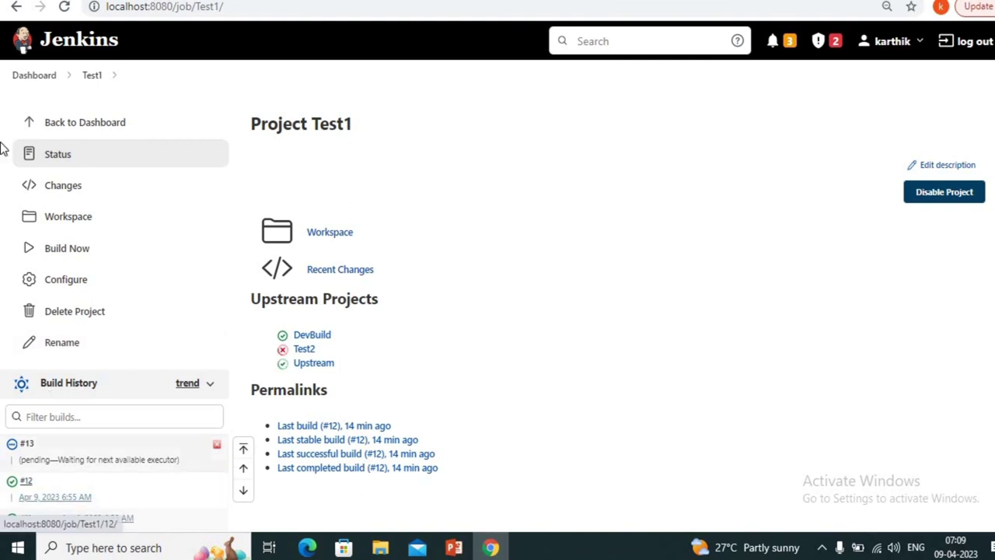
pyautogui.click(65, 9)
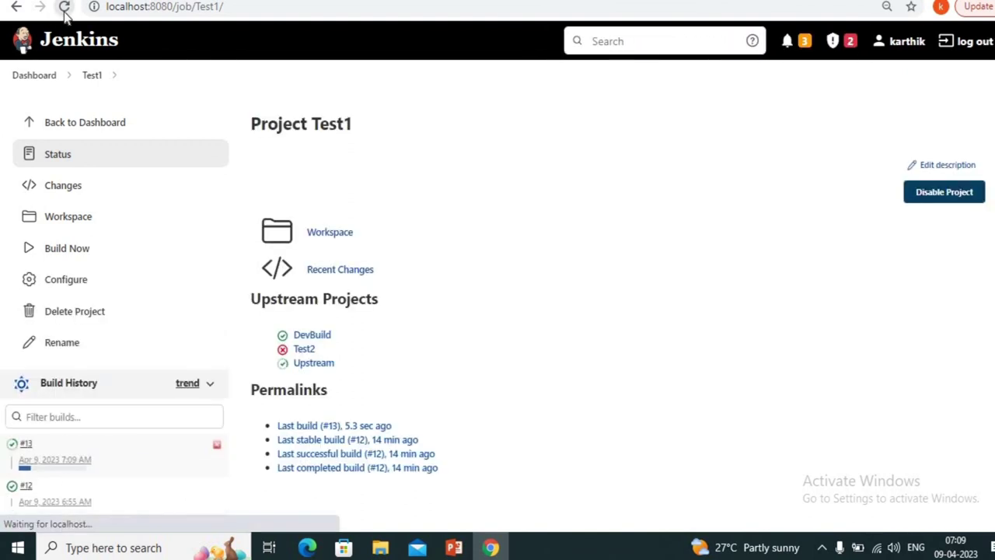
pyautogui.click(28, 449)
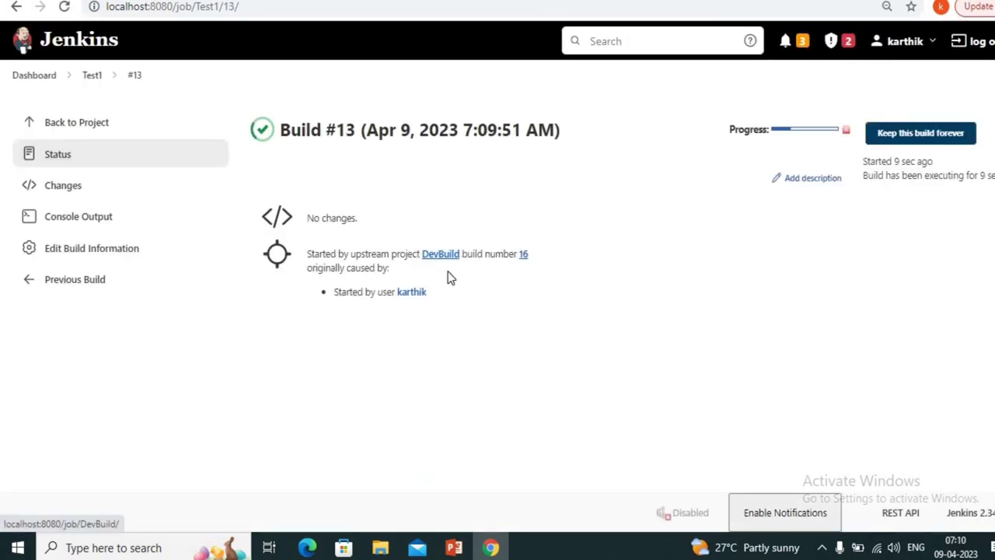
pyautogui.click(440, 254)
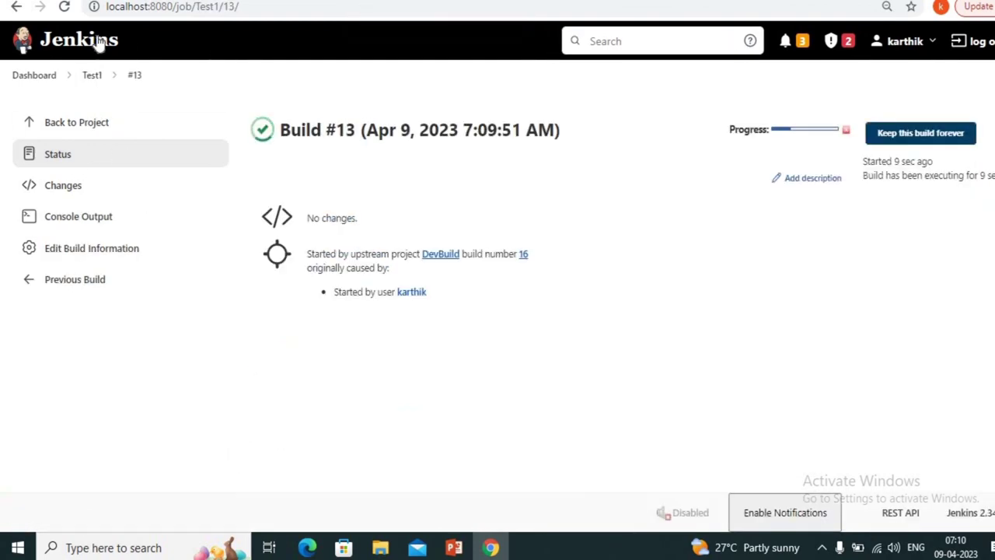
pyautogui.click(87, 76)
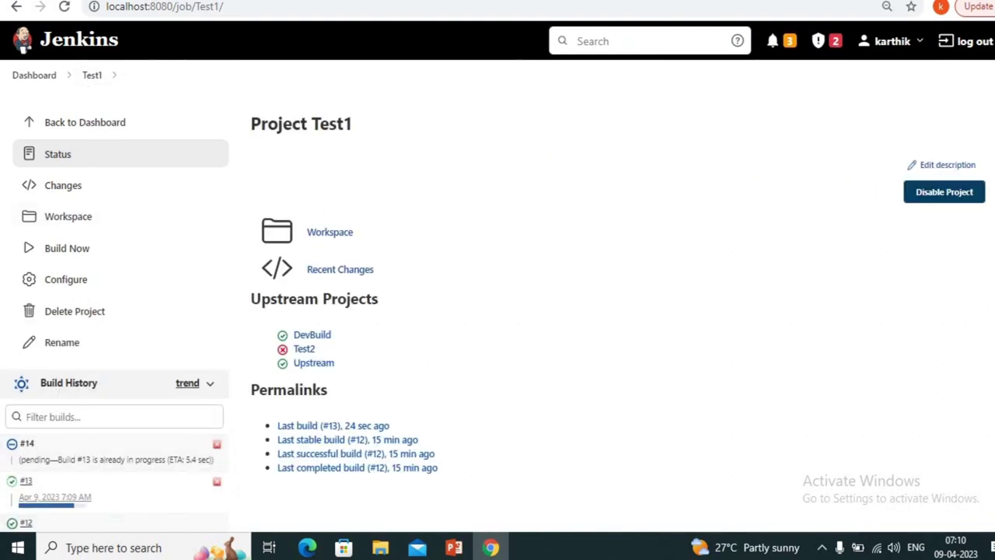
# View the Upstream project, then return to the Test1 tab and open its configuration.
pyautogui.click(313, 362)
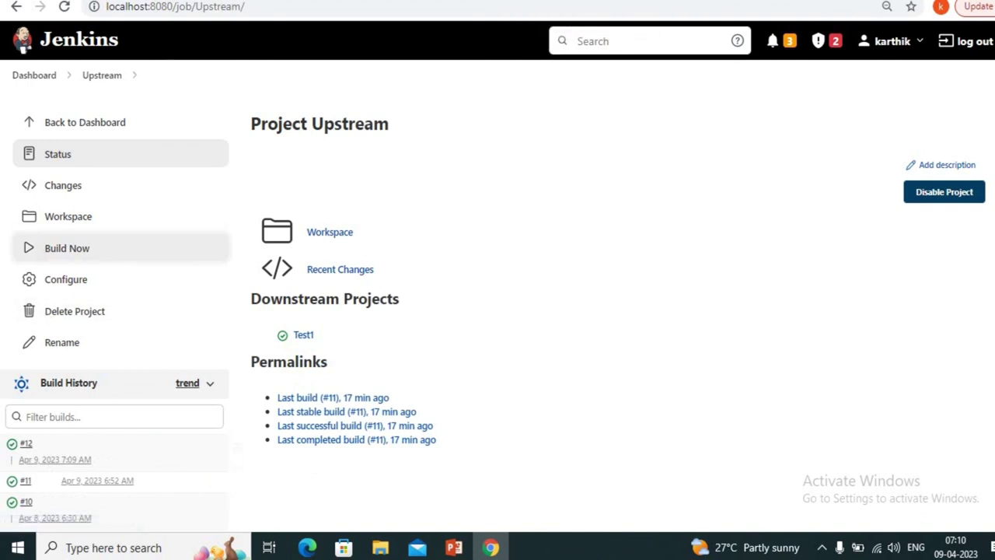
pyautogui.click(575, 0)
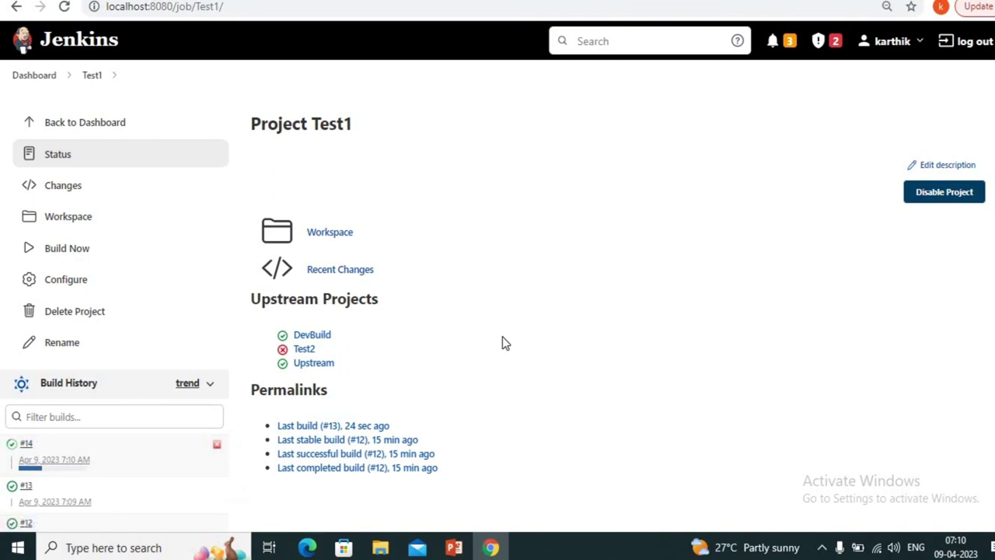
pyautogui.scroll(-1, 503, 342)
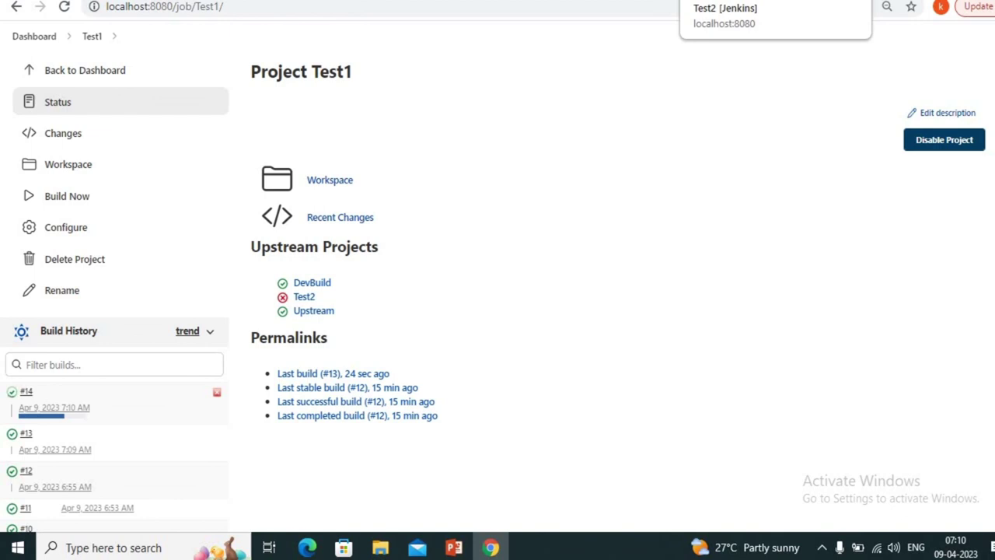
pyautogui.click(731, 0)
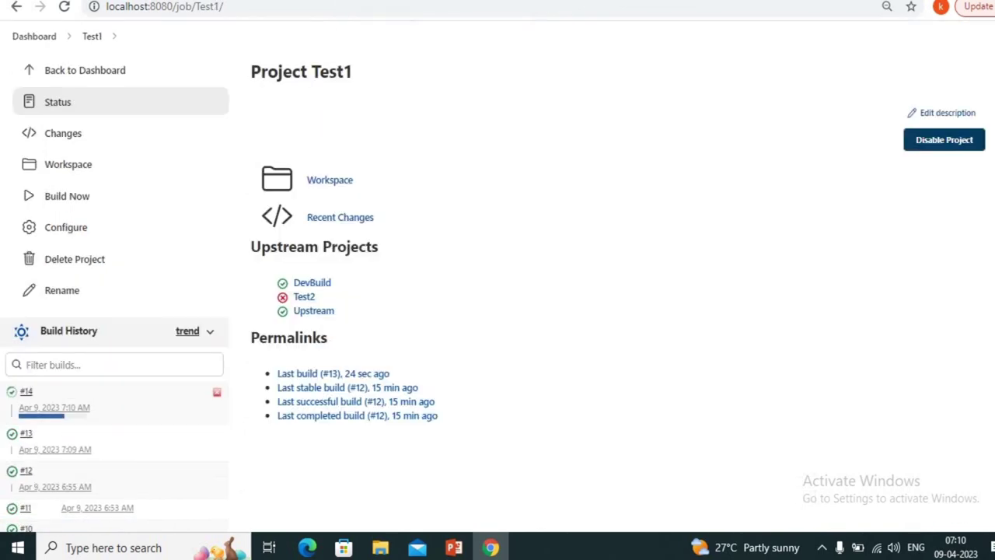
pyautogui.click(66, 233)
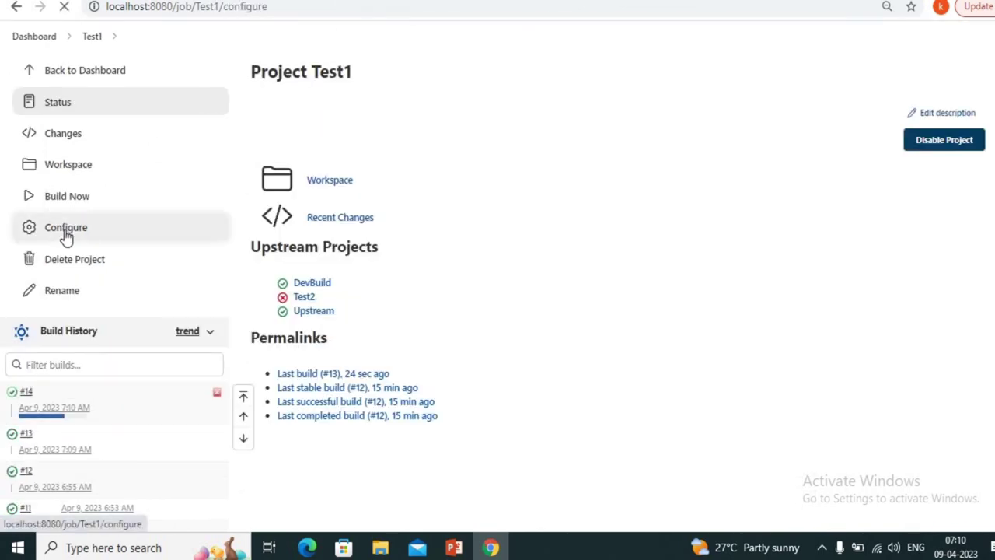
# Switch Test1's trigger to 'Trigger even if the build fails' and save the configuration.
pyautogui.scroll(-5, 432, 309)
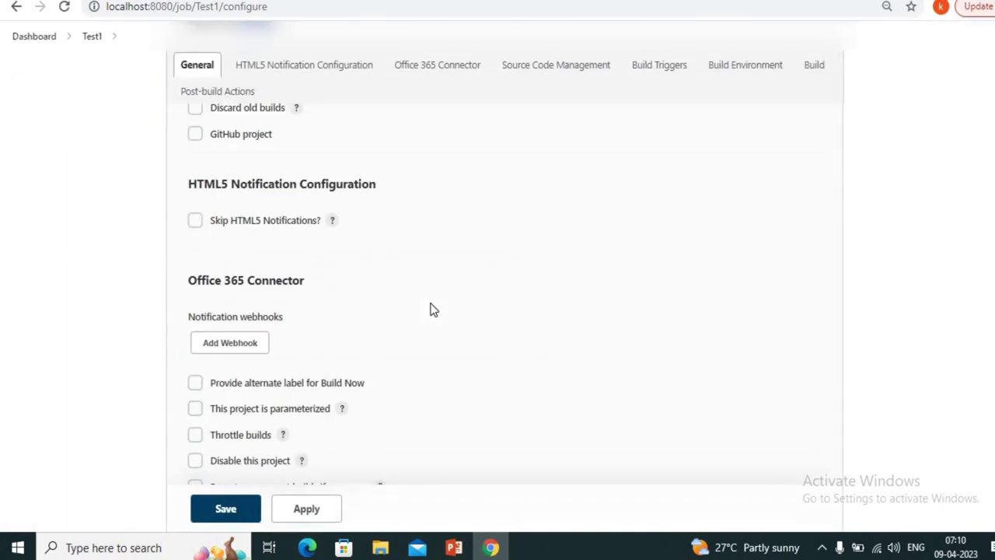
pyautogui.rightClick(433, 309)
pyautogui.click(669, 70)
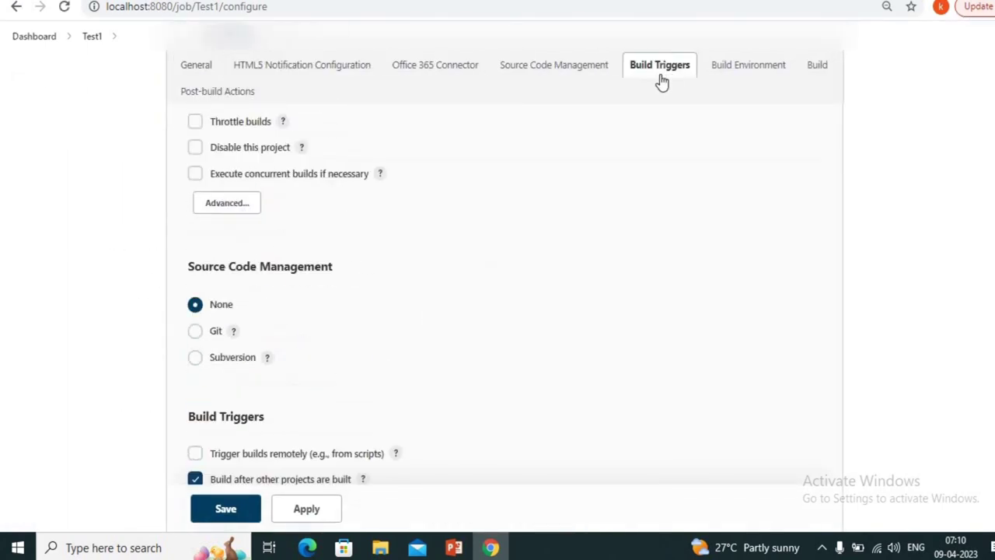
pyautogui.click(217, 330)
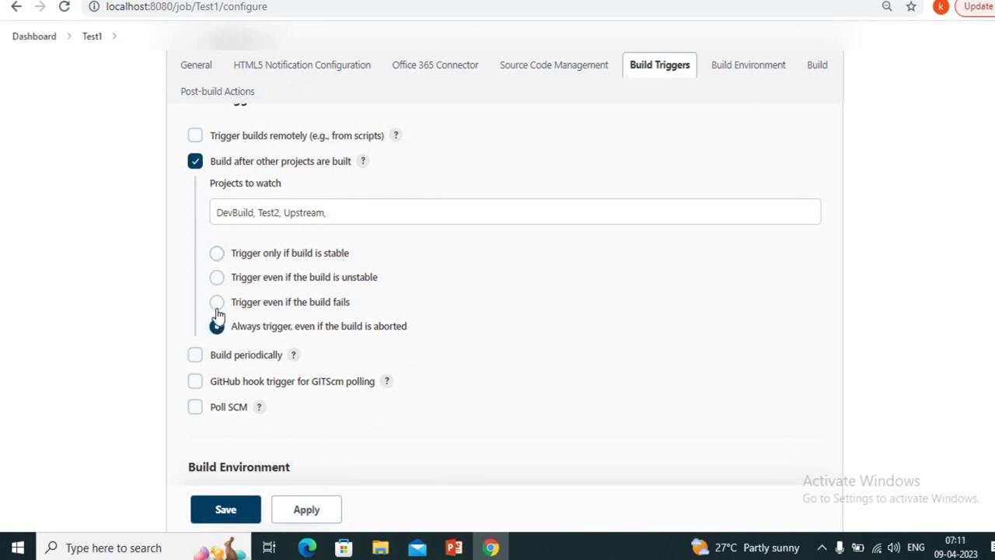
pyautogui.click(217, 305)
pyautogui.click(225, 509)
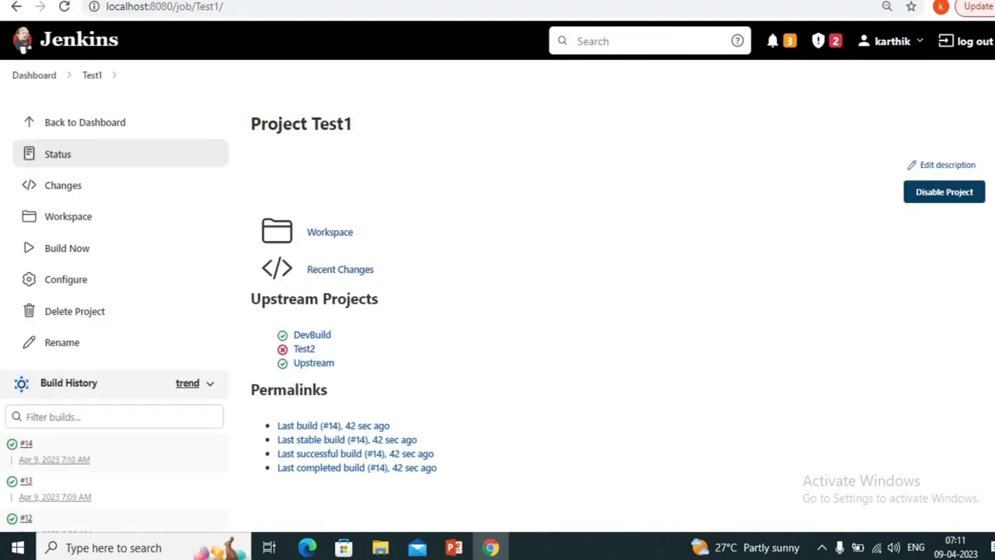
pyautogui.click(304, 349)
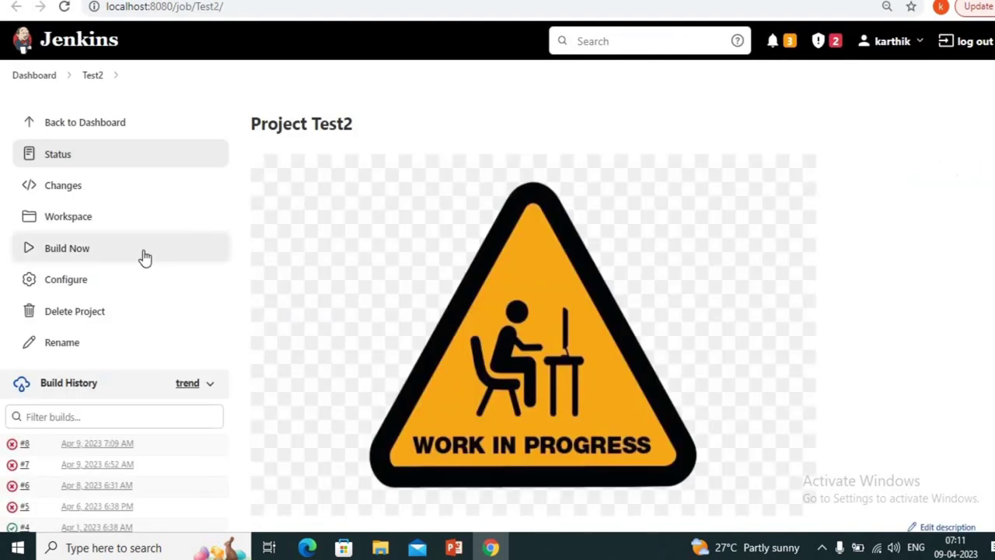
# Build Test2, view failed build #9's console output, and confirm Test1 build #15 started.
pyautogui.click(76, 252)
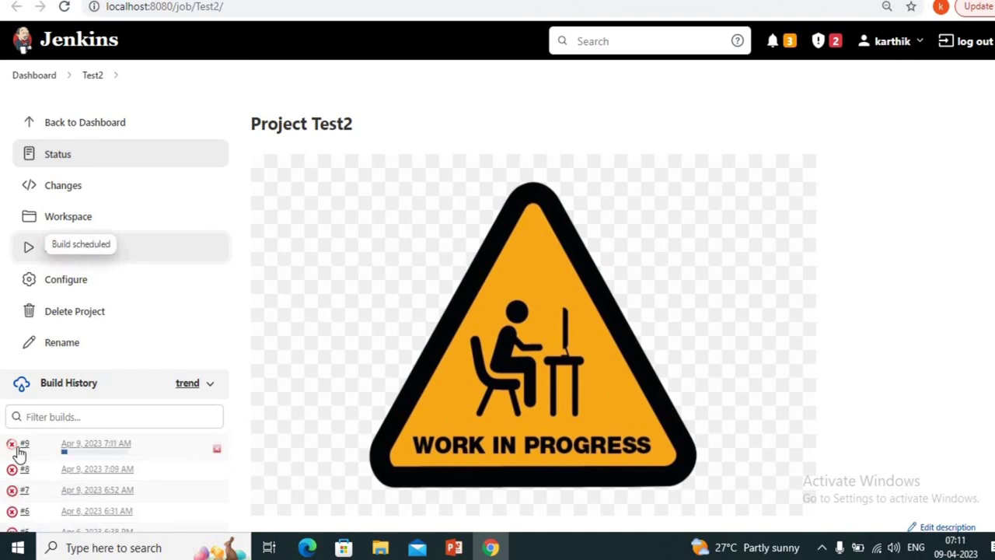
pyautogui.click(24, 445)
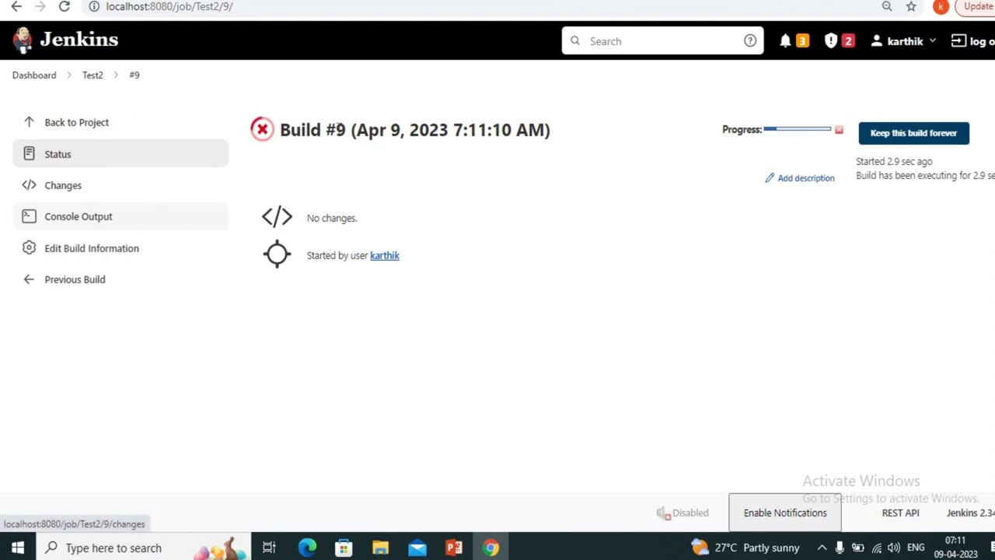
pyautogui.click(405, 0)
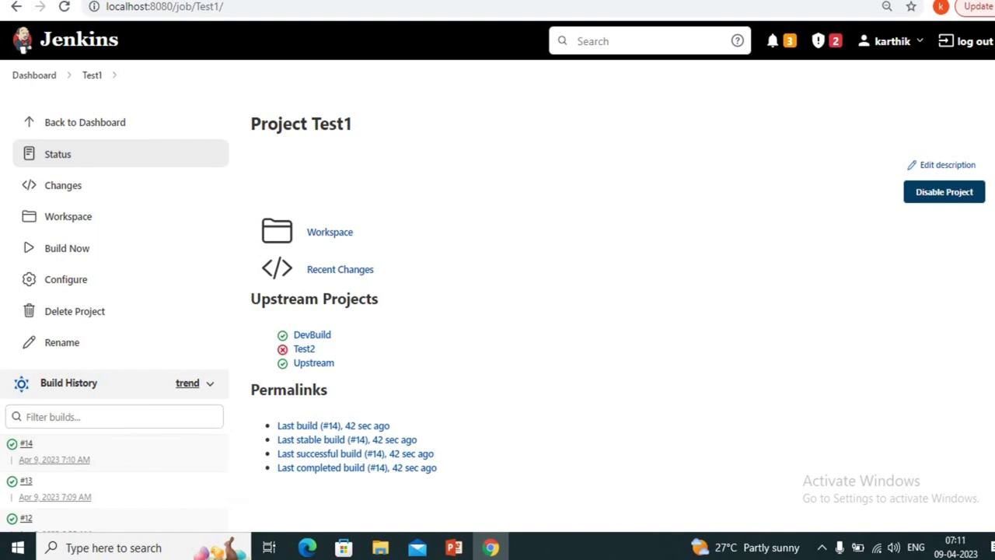
pyautogui.click(455, 0)
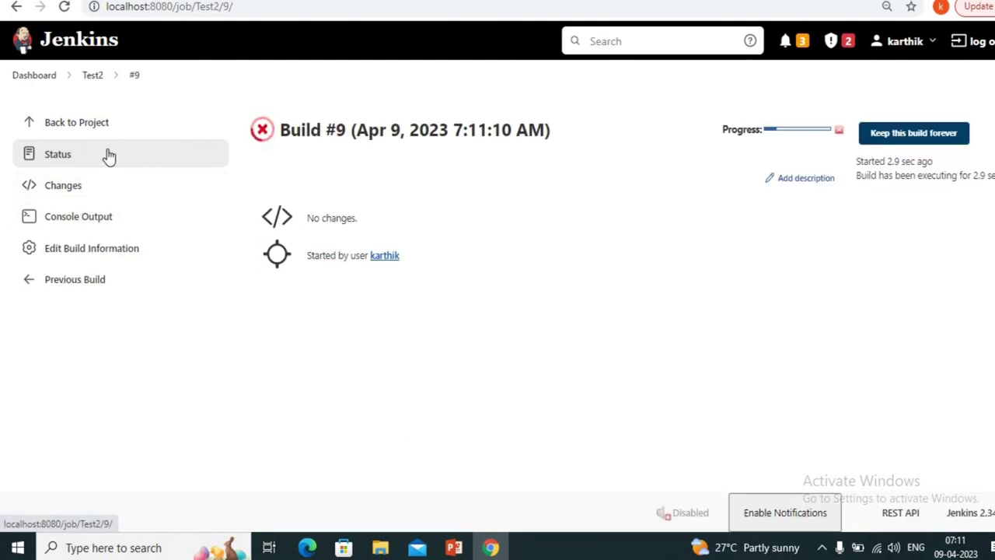
pyautogui.click(95, 223)
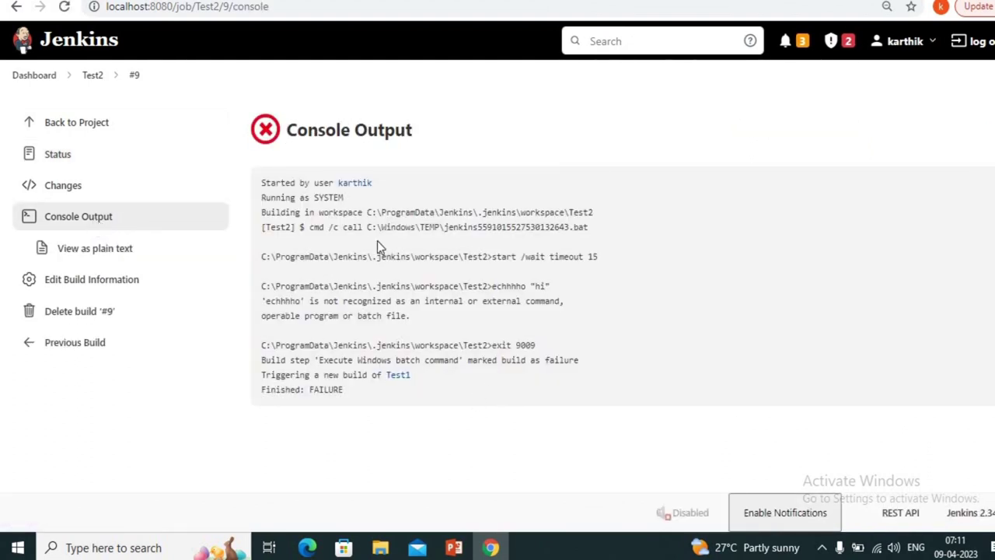
pyautogui.hotkey('ctrl', 'Tab')
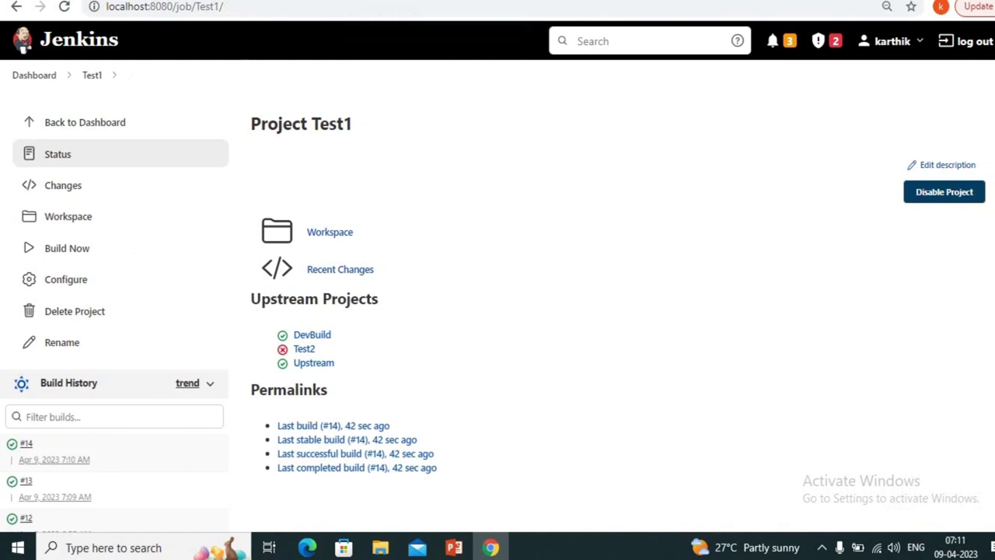
pyautogui.click(64, 7)
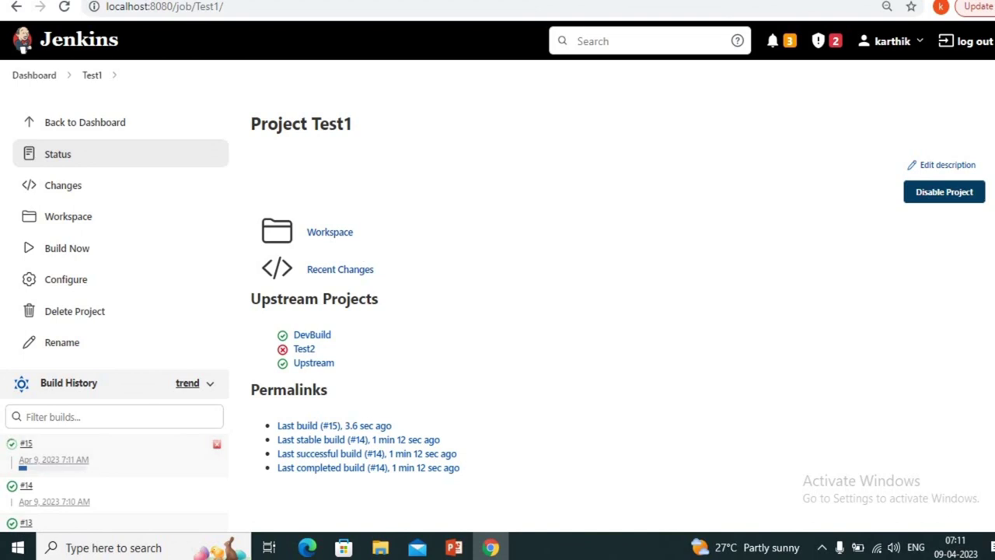
pyautogui.hotkey('ctrl', 'Tab')
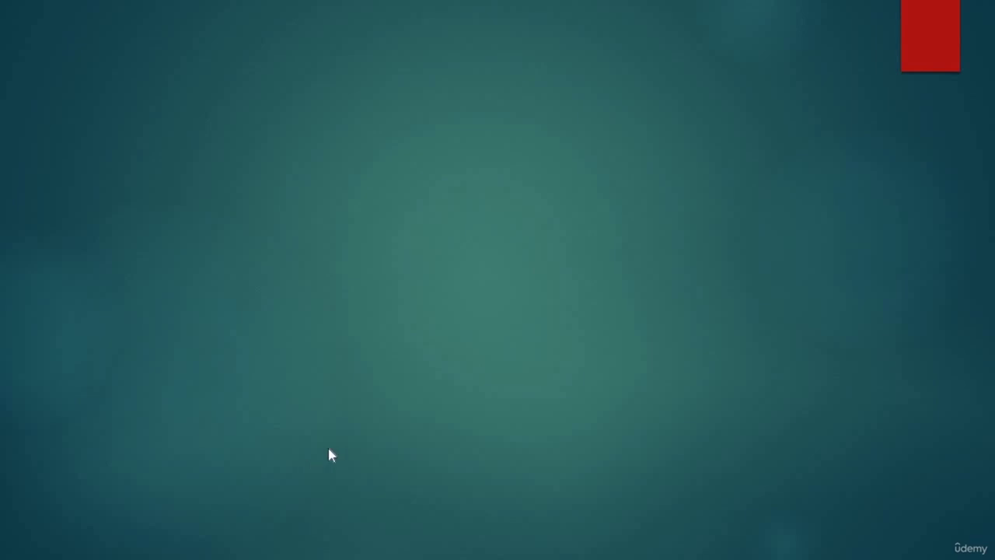
# Advance to the 'How to change Build Now Name?' slide showing the circled job sidebar screenshot.
pyautogui.press('Right')
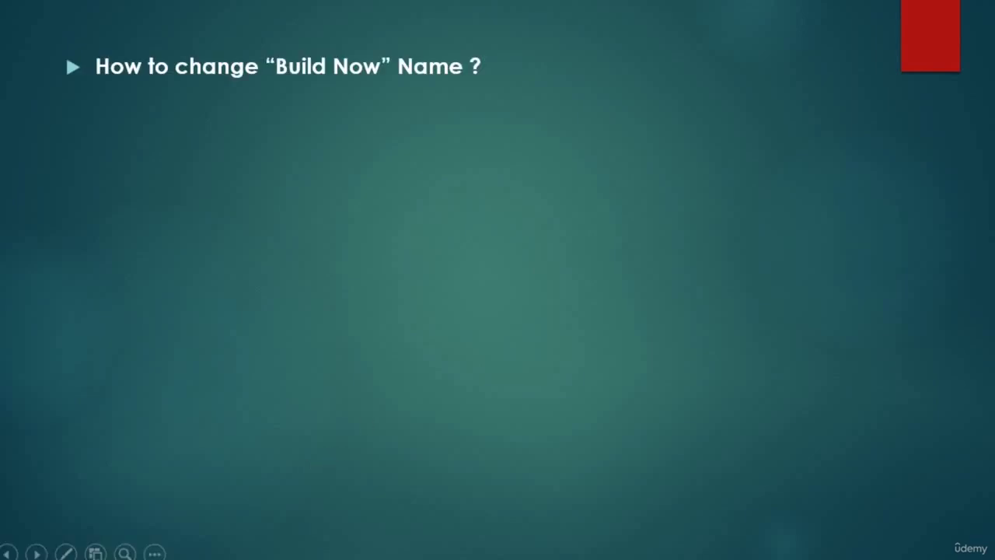
pyautogui.press('Right')
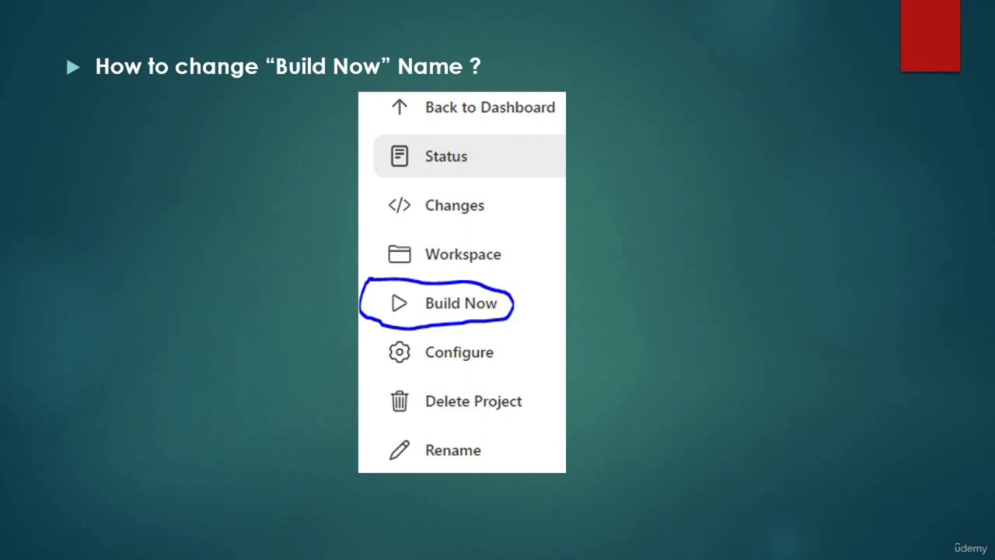
pyautogui.hotkey('alt', 'Tab')
pyautogui.hotkey('alt', 'Tab')
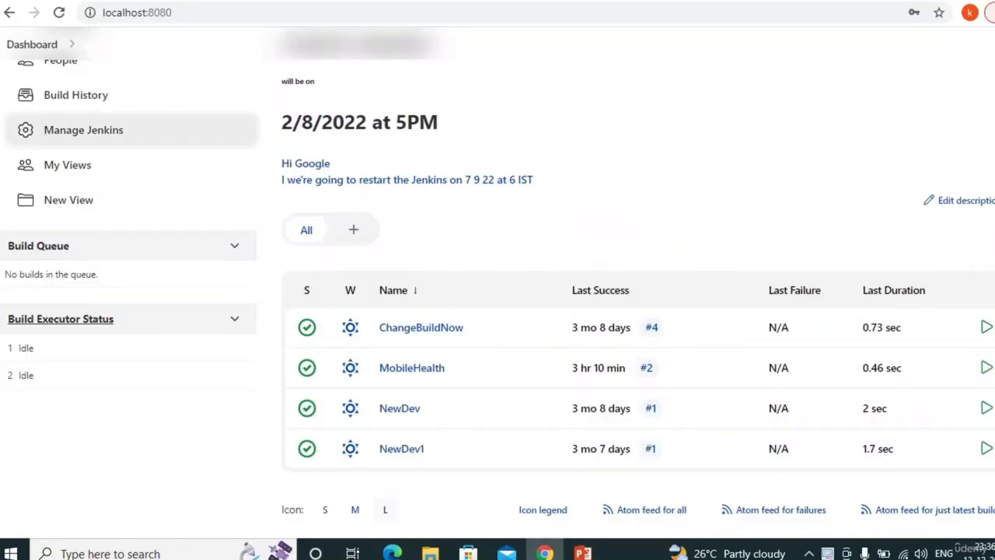
# Go from the MobileHealth project through Dashboard and Manage Jenkins to Manage Plugins.
pyautogui.click(413, 376)
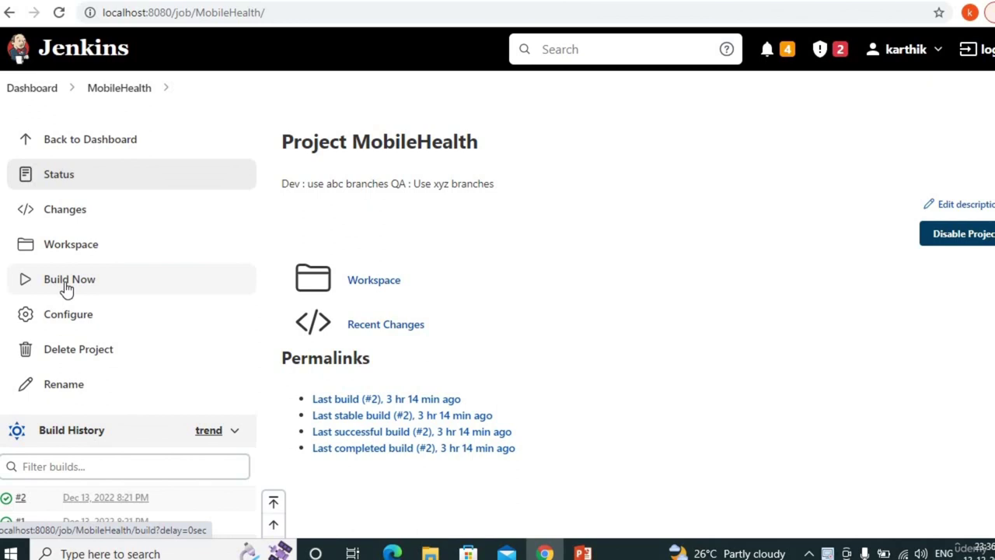
pyautogui.click(32, 88)
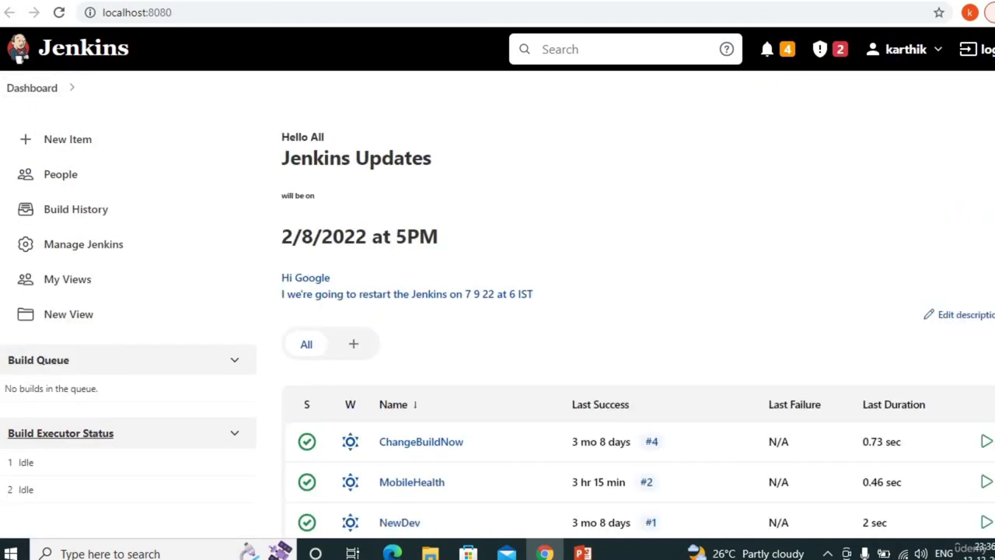
pyautogui.click(82, 254)
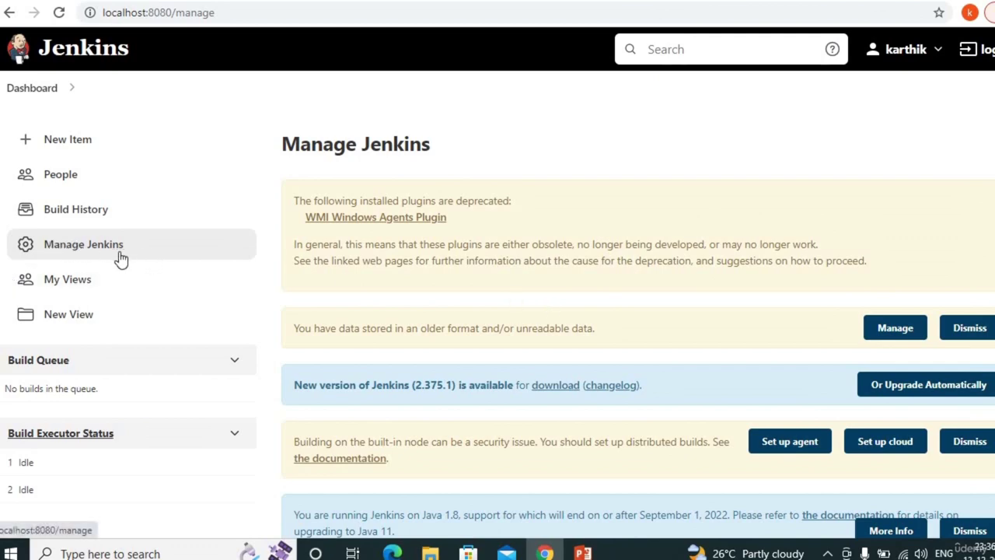
pyautogui.scroll(-15, 527, 376)
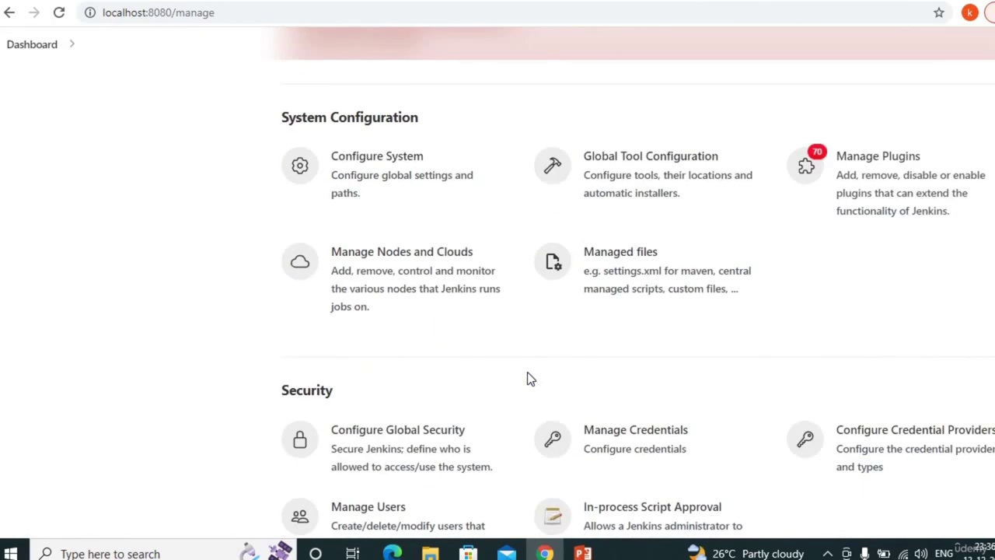
pyautogui.click(902, 185)
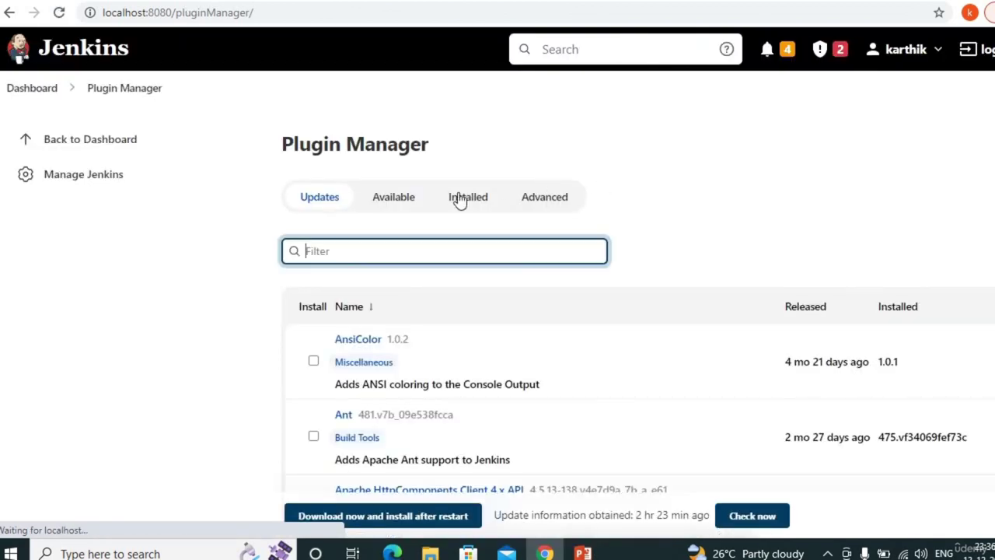
# Search available plugins for 'build now', install Customize Build Now Label, and restart Jenkins afterwards.
pyautogui.click(394, 205)
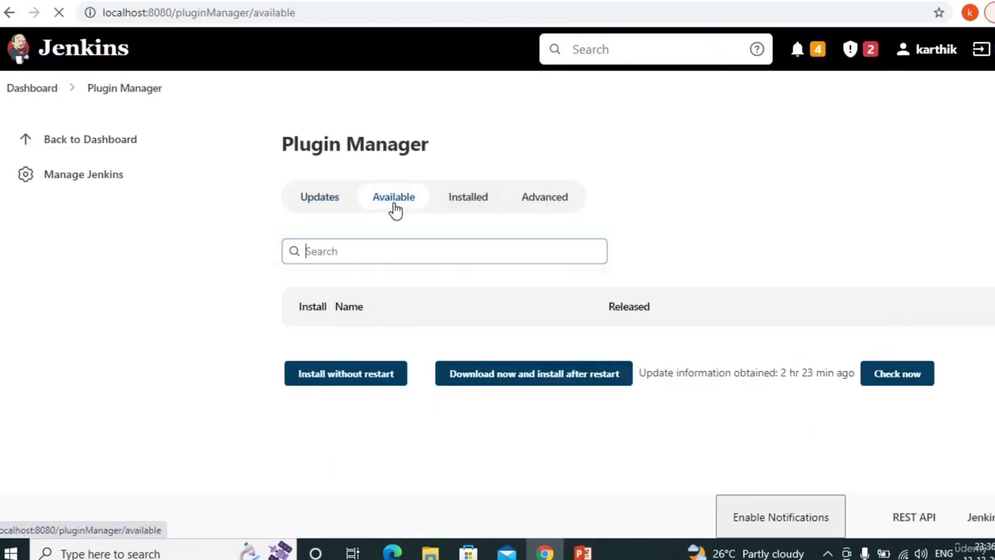
pyautogui.write('build now')
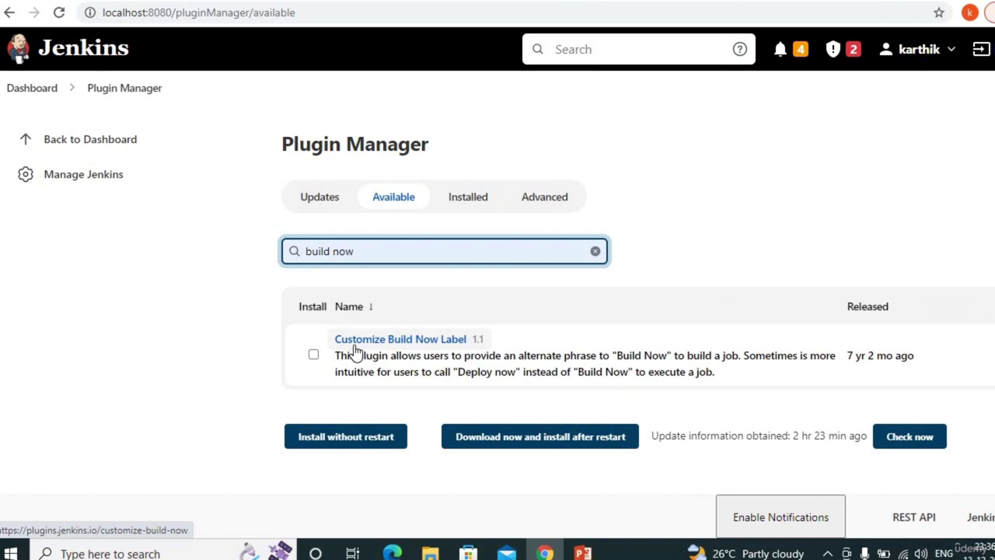
pyautogui.click(314, 355)
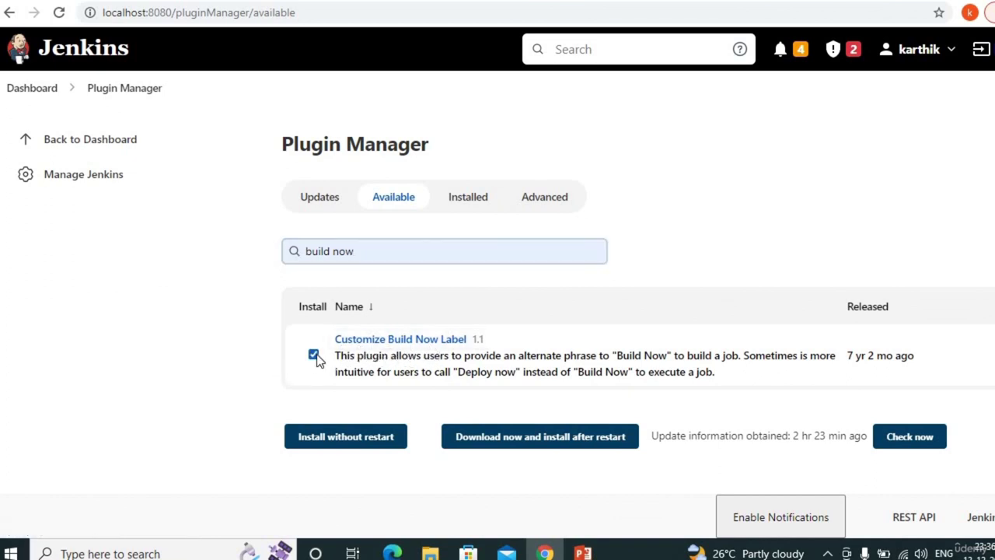
pyautogui.click(528, 445)
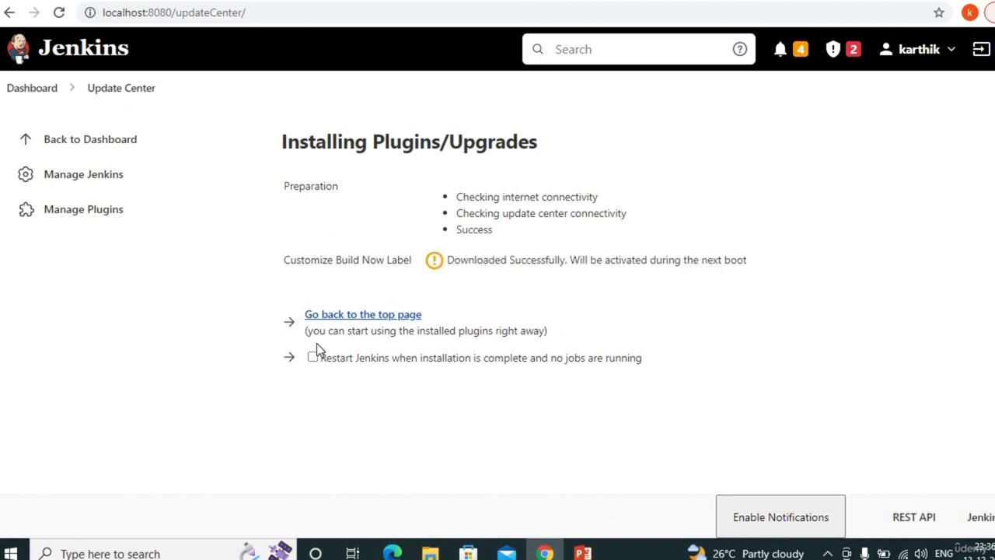
pyautogui.click(313, 358)
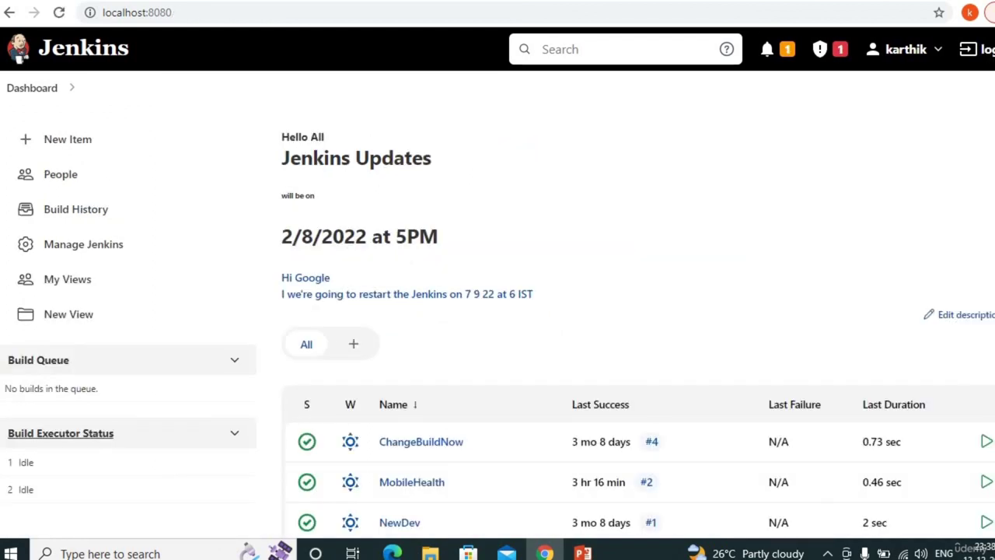
# Open the MobileHealth job's configuration and search it for 'build n'.
pyautogui.scroll(-1, 774, 236)
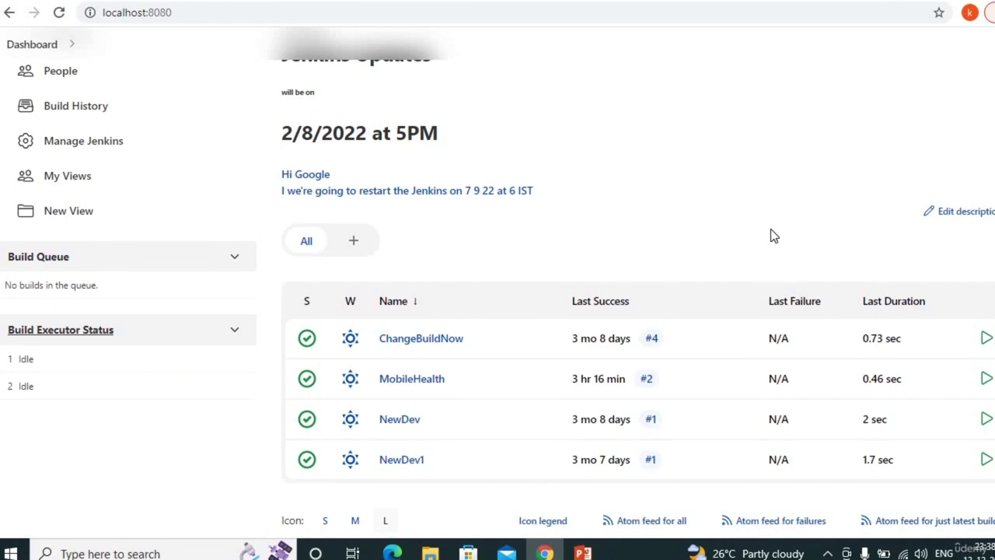
pyautogui.click(396, 383)
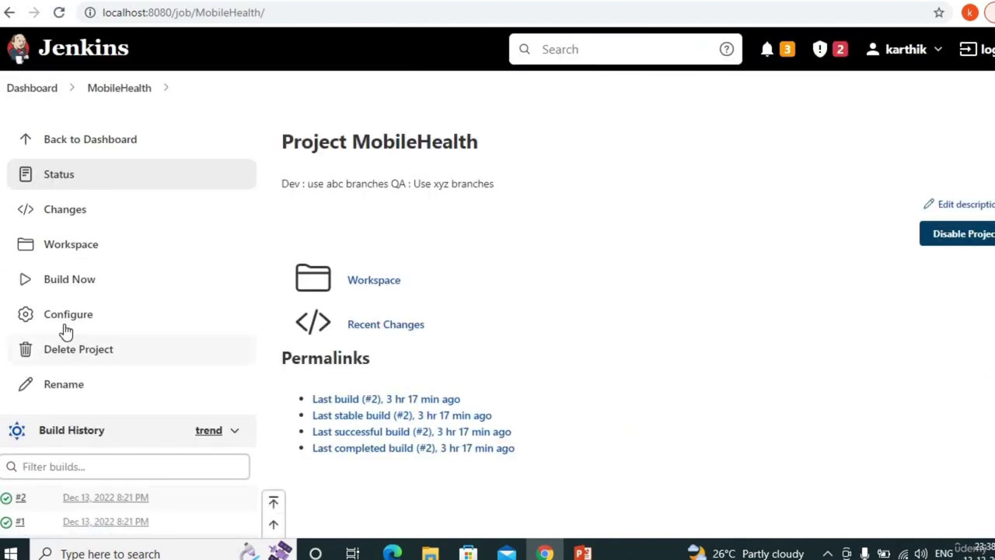
pyautogui.click(63, 323)
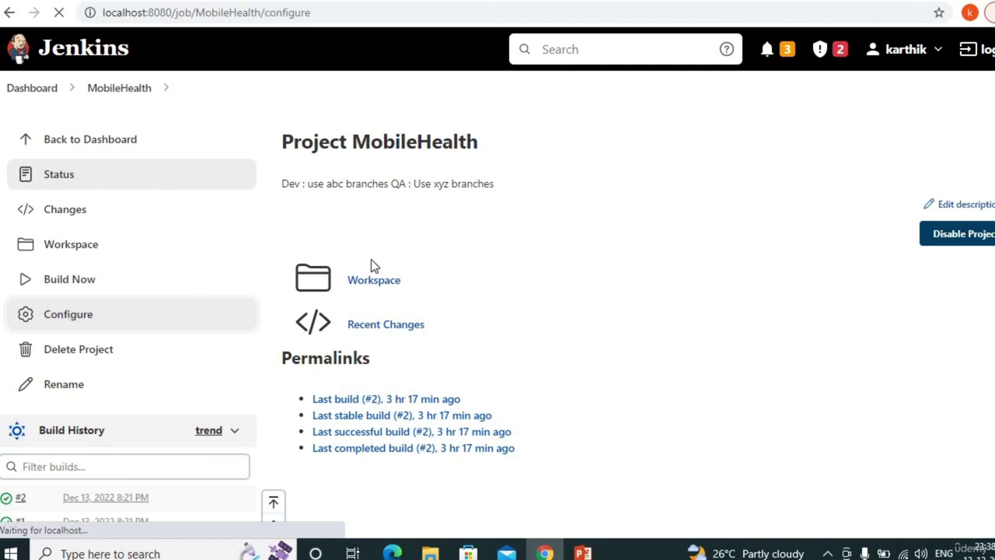
pyautogui.hotkey('ctrl', 'f')
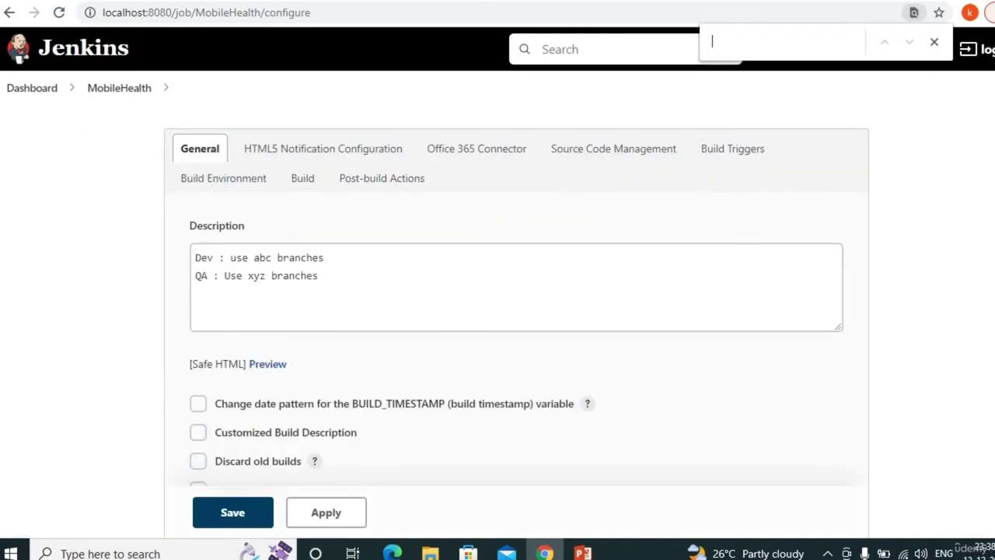
pyautogui.write('build n')
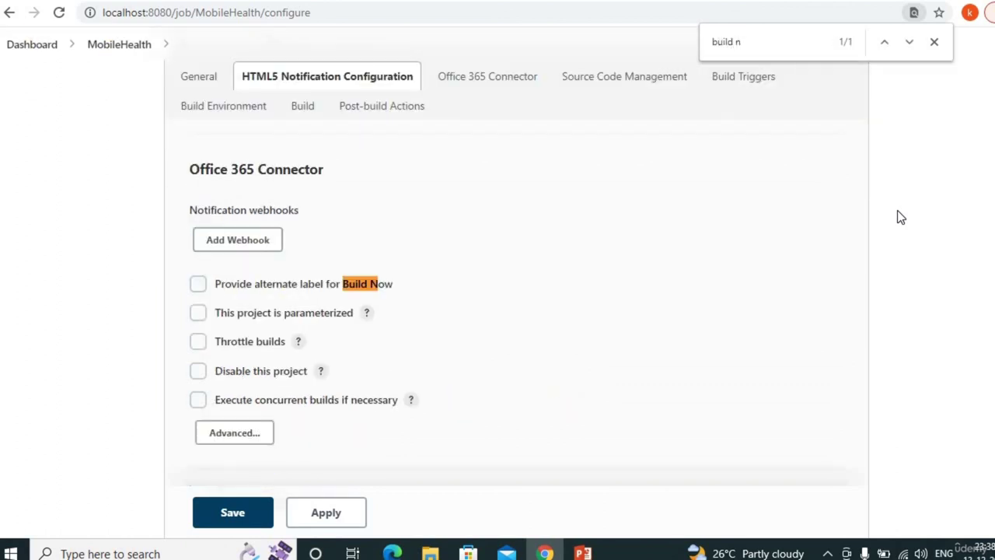
# Enable the alternate Build Now label, enter 'Run' as the new label, and save.
pyautogui.click(198, 285)
pyautogui.scroll(-3, 197, 291)
pyautogui.scroll(1, 259, 236)
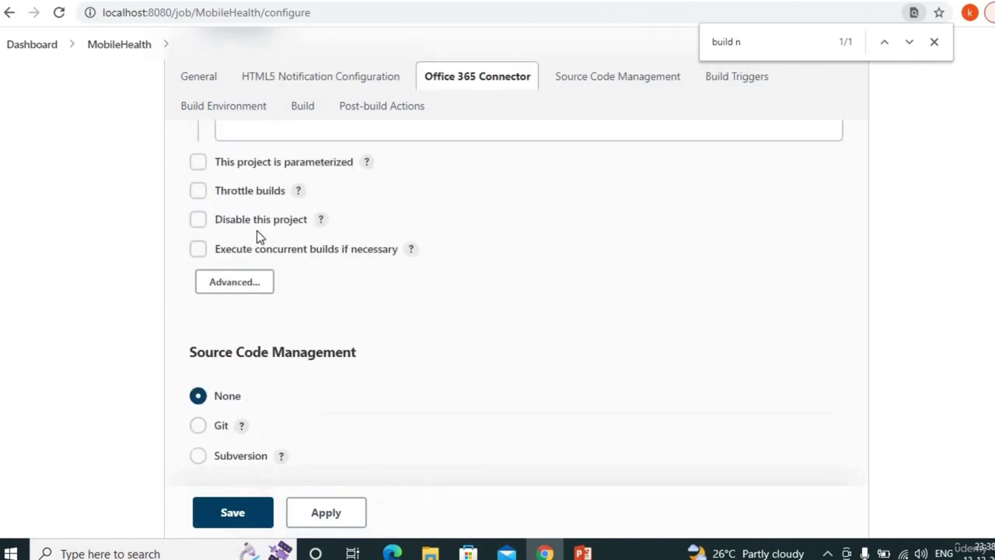
pyautogui.scroll(3, 259, 236)
pyautogui.click(257, 335)
pyautogui.write('Run')
pyautogui.click(232, 514)
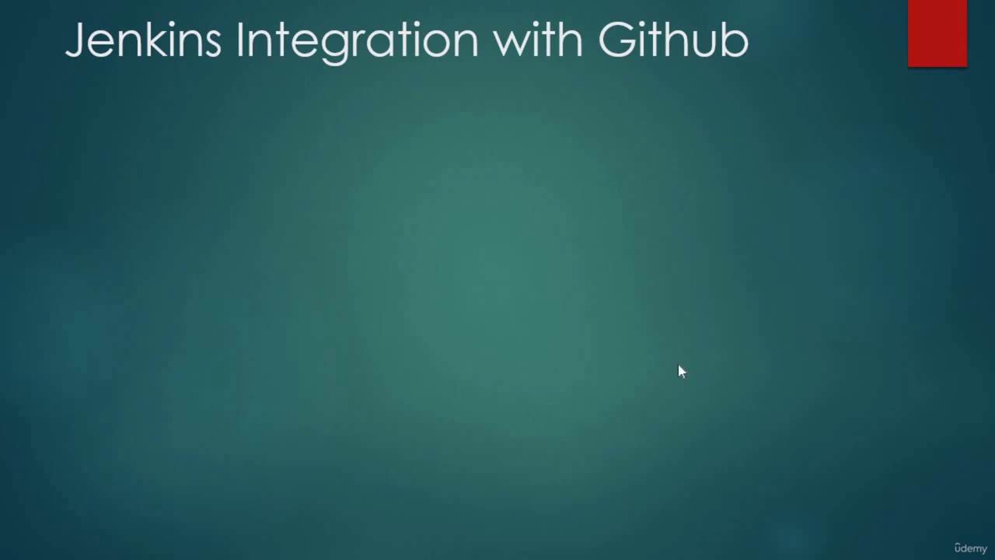
# Reveal the bullets on GitHub's definition, developers committing code, and needing a GitHub account.
pyautogui.click(681, 350)
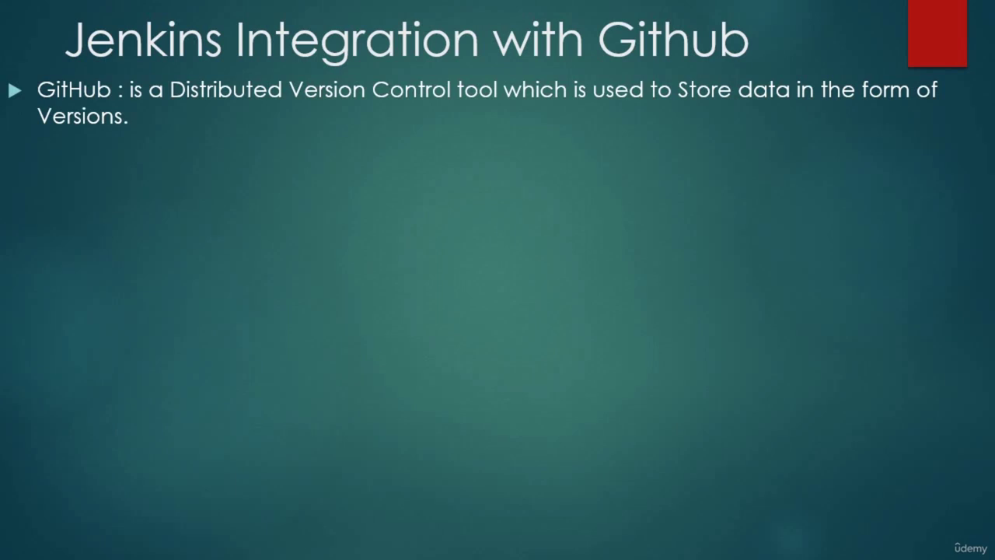
pyautogui.press('Right')
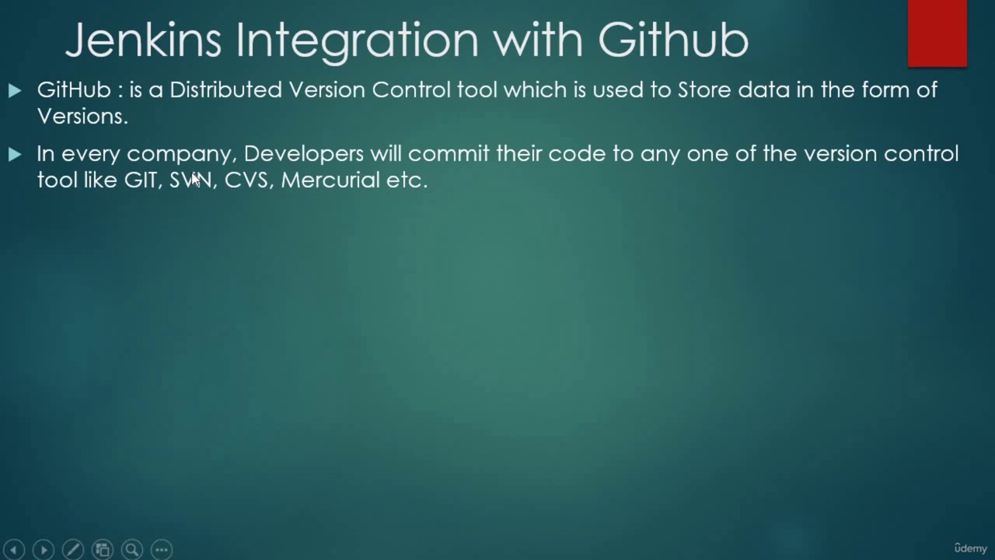
pyautogui.press('Right')
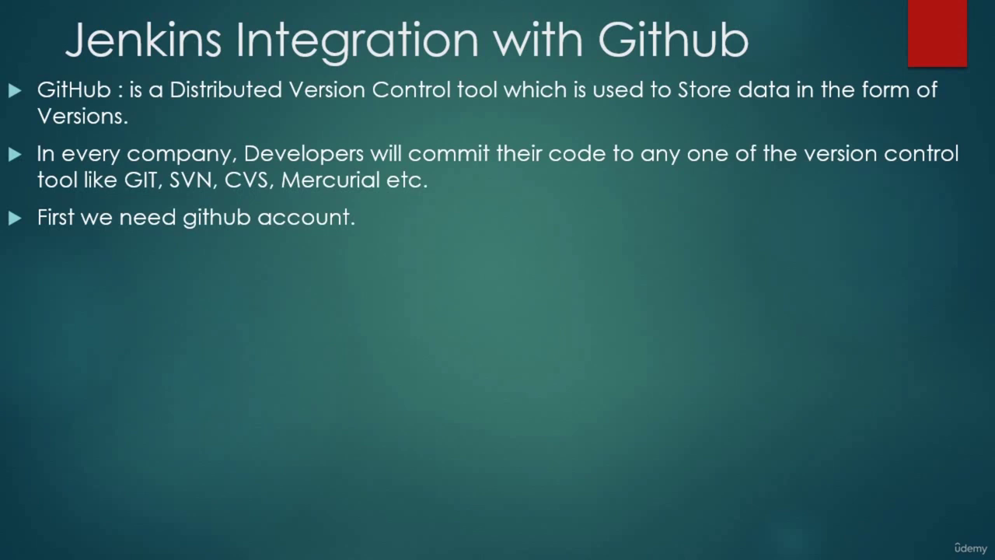
pyautogui.hotkey('alt', 'Tab')
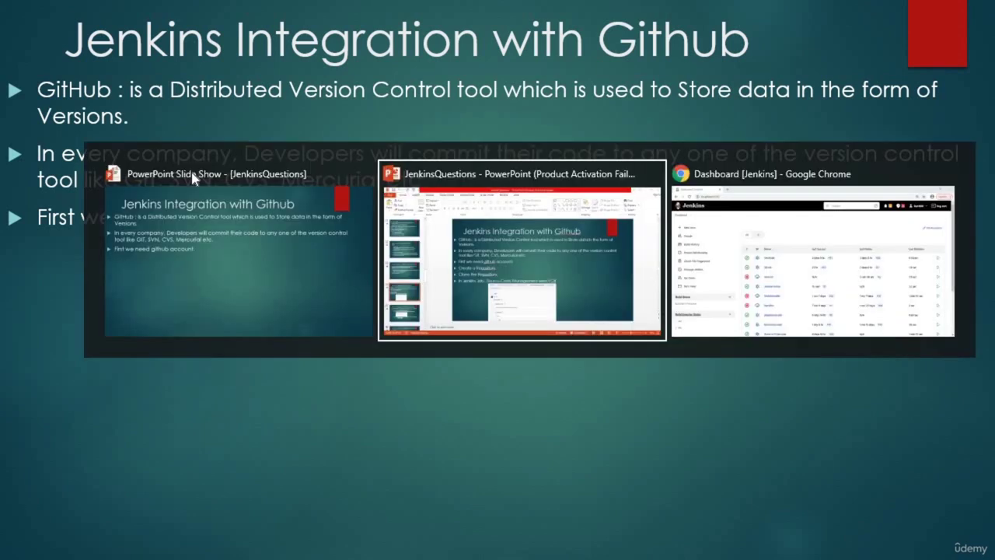
# Open GitHub in a new browser tab and reveal the 'Create a Repository' slide bullet.
pyautogui.hotkey('alt', 'Tab')
pyautogui.hotkey('ctrl', 't')
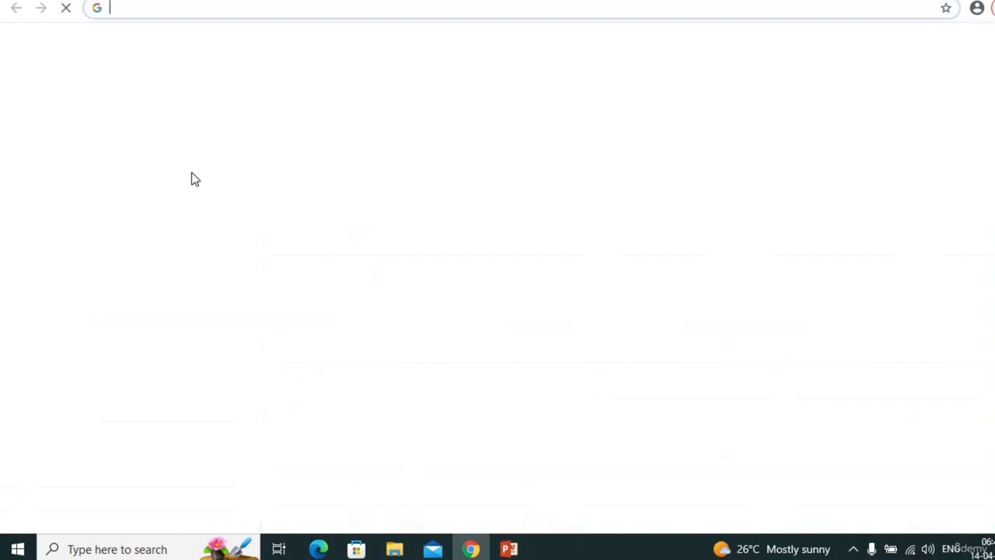
pyautogui.write('git')
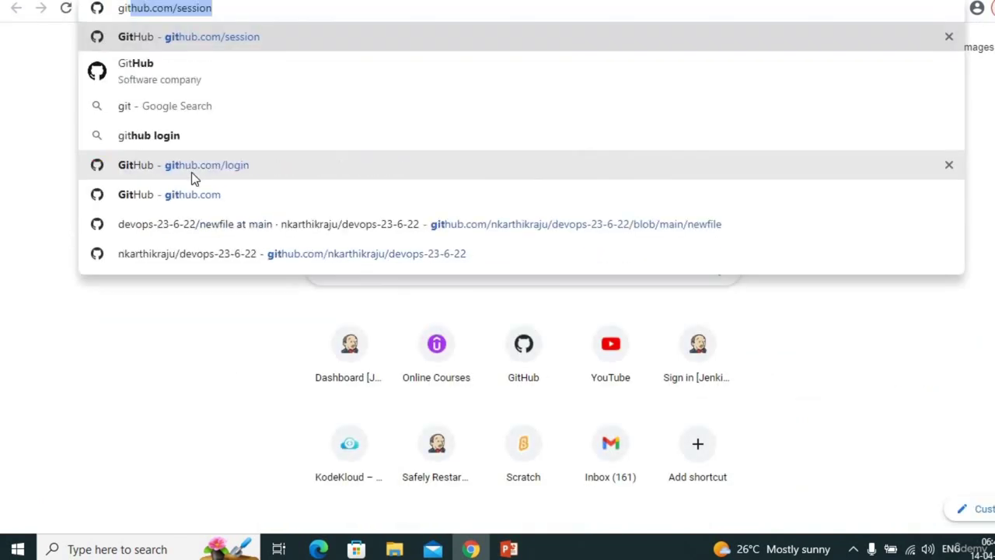
pyautogui.press('Return')
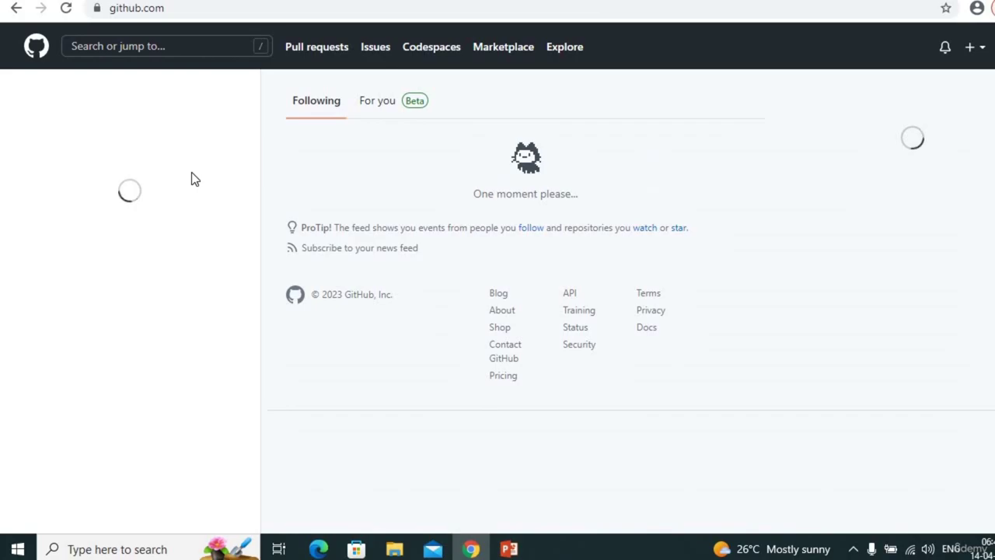
pyautogui.hotkey('alt', 'Tab')
pyautogui.press('Right')
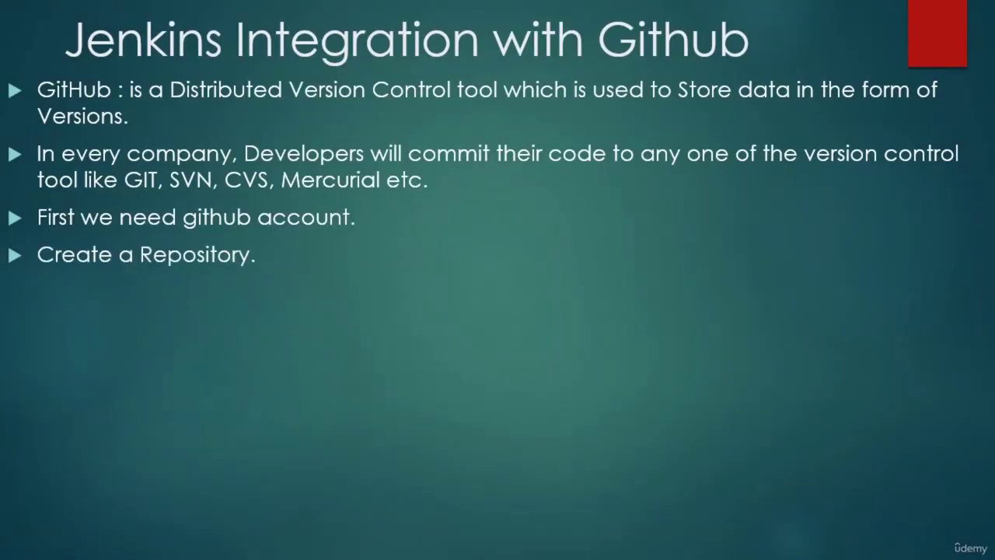
pyautogui.hotkey('alt', 'Tab')
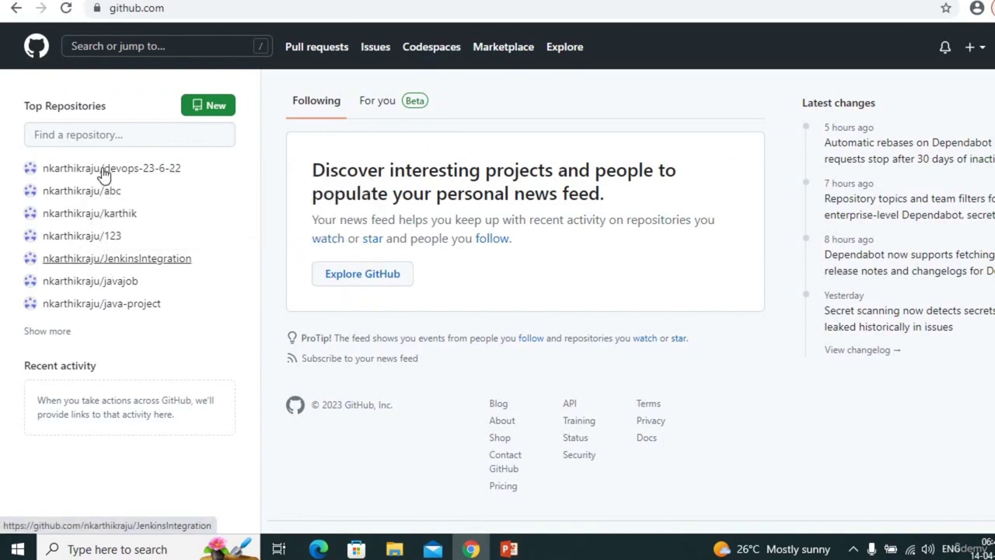
# Open the JenkinsIntegration repository and reveal the 'Clone the Repository' bullet.
pyautogui.click(154, 268)
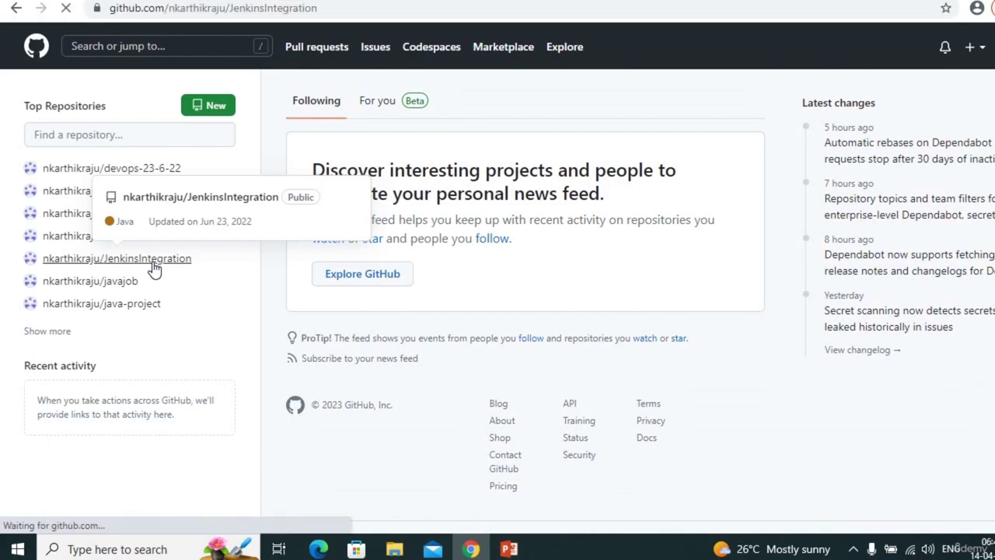
pyautogui.hotkey('alt', 'Tab')
pyautogui.press('Right')
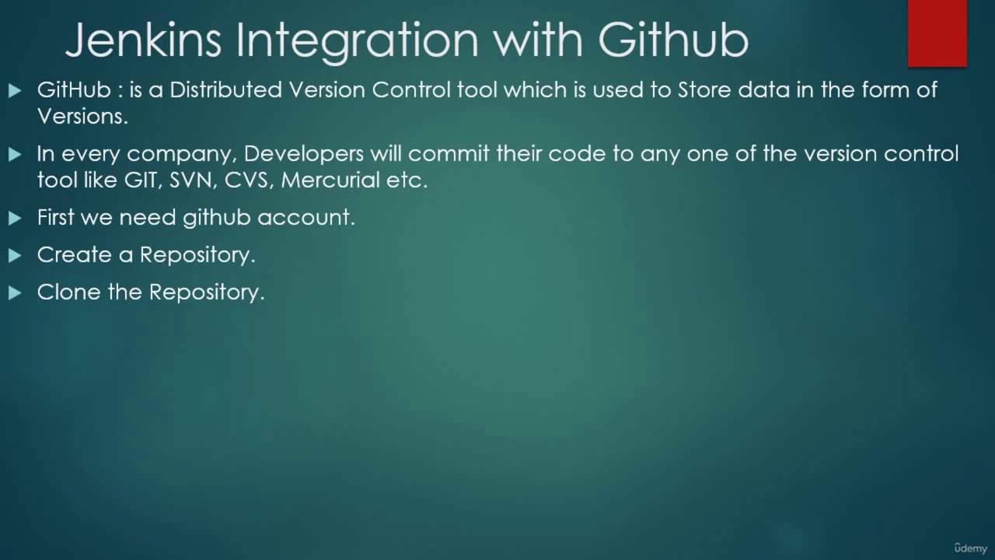
pyautogui.hotkey('alt', 'Tab')
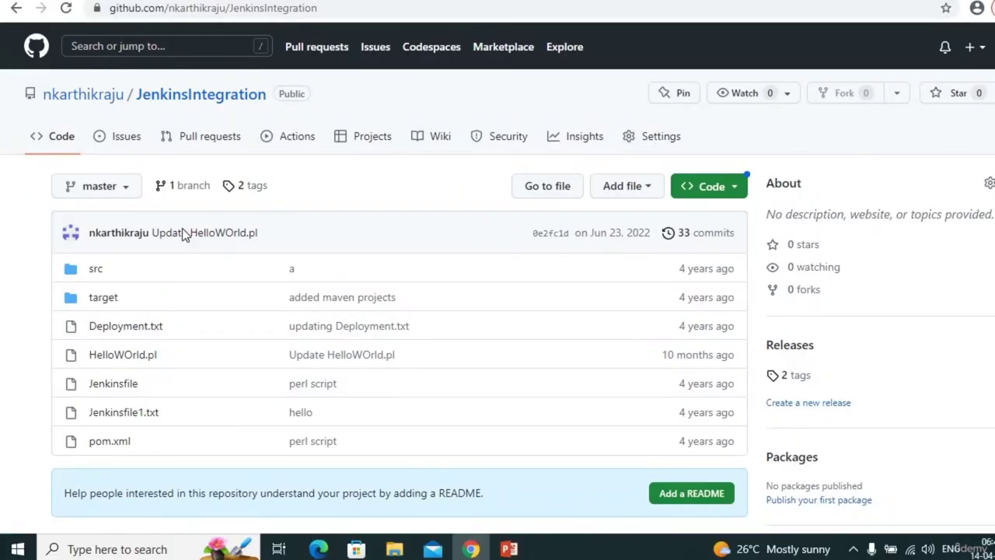
# Display the repository's HTTPS clone URL and reveal the bullet about selecting Git in Jenkins.
pyautogui.click(725, 194)
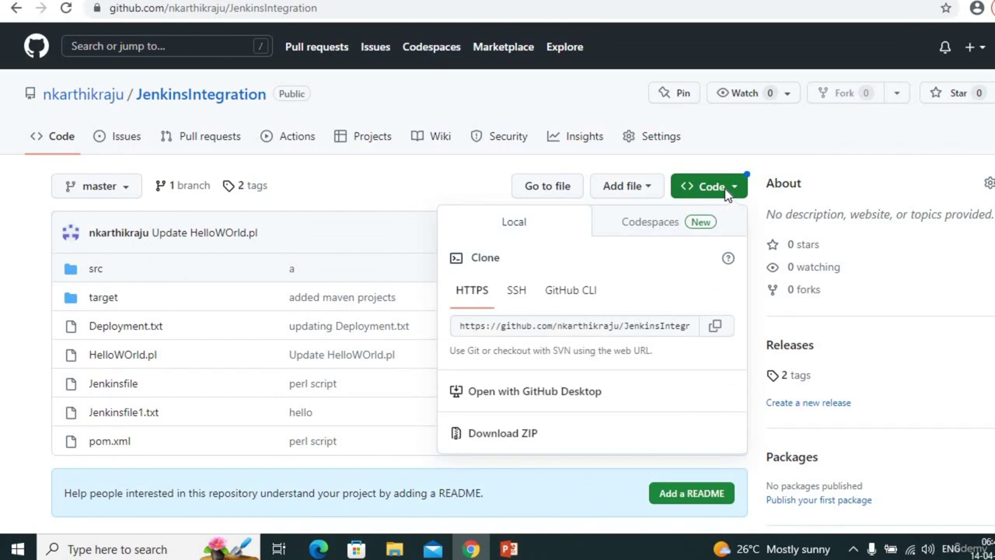
pyautogui.click(551, 332)
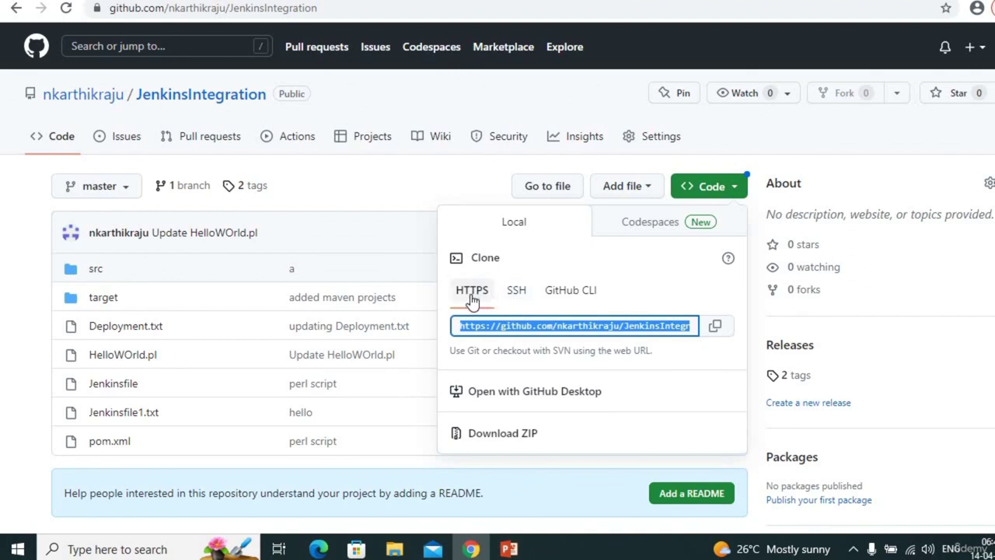
pyautogui.hotkey('alt', 'Tab')
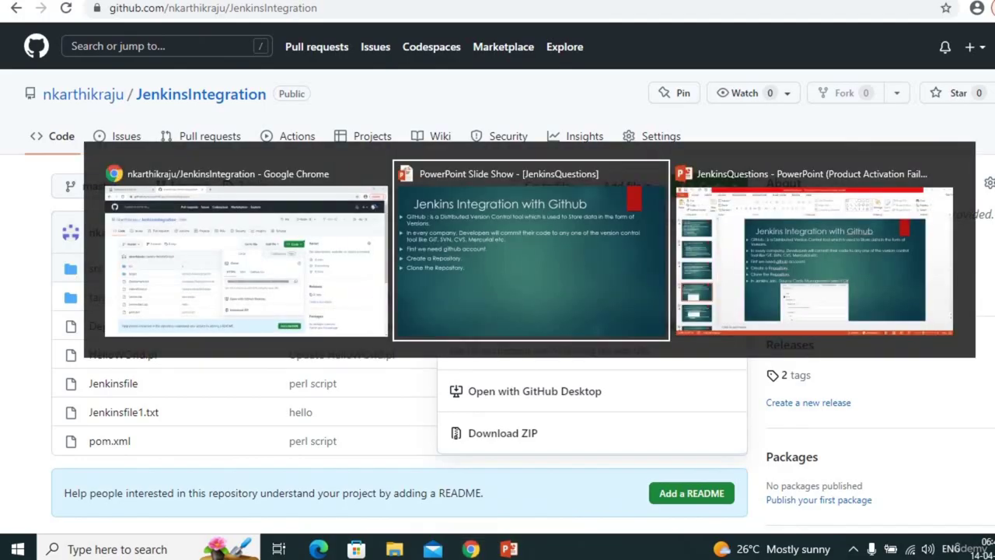
pyautogui.press('Right')
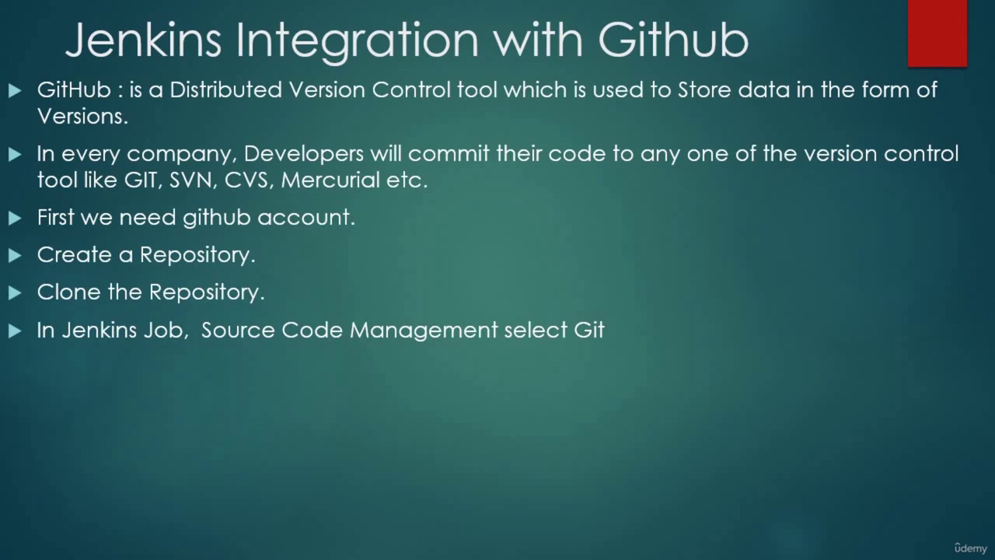
pyautogui.hotkey('alt', 'Tab')
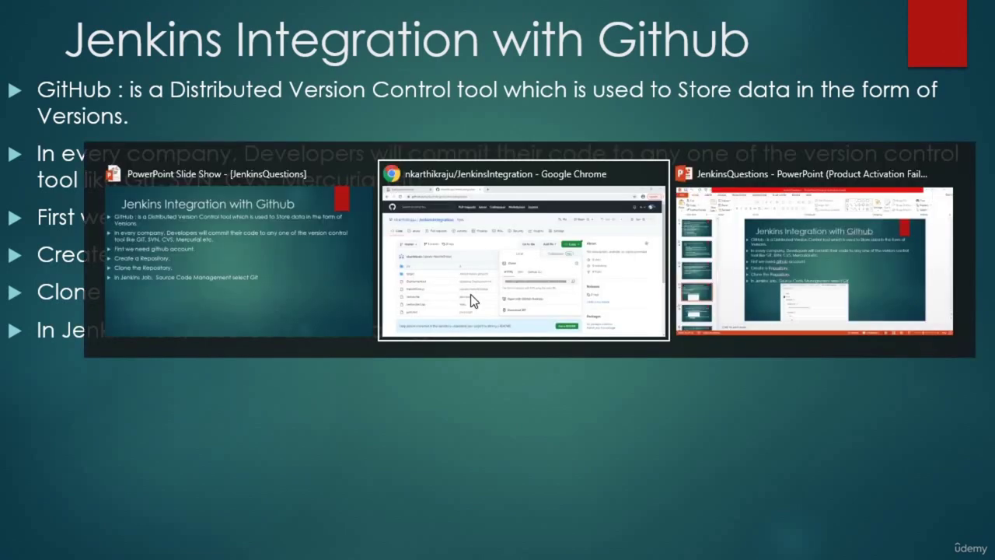
pyautogui.click(473, 302)
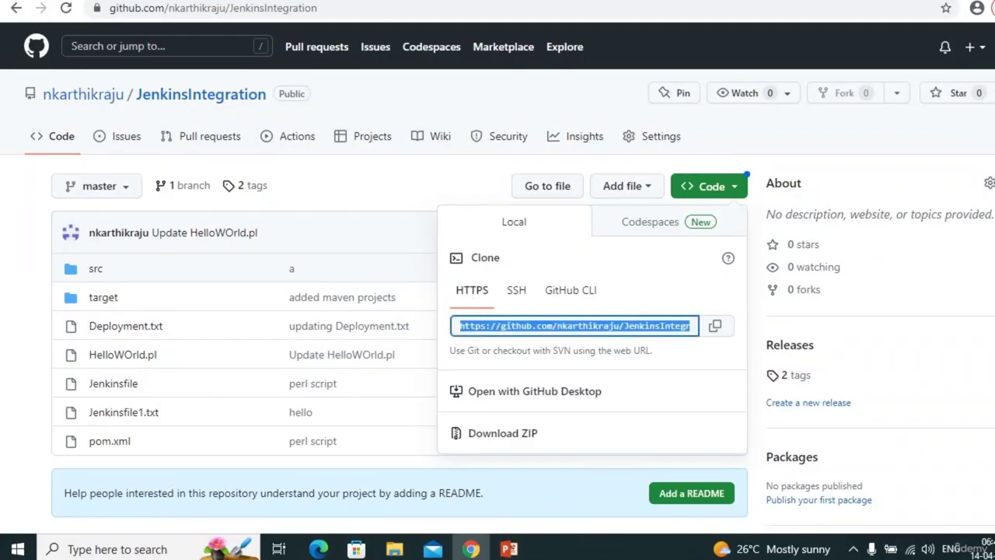
# Open the Jenkins dashboard at localhost:8080 in a new browser tab.
pyautogui.hotkey('ctrl', 't')
pyautogui.click(377, 8)
pyautogui.write('lo')
pyautogui.press('Return')
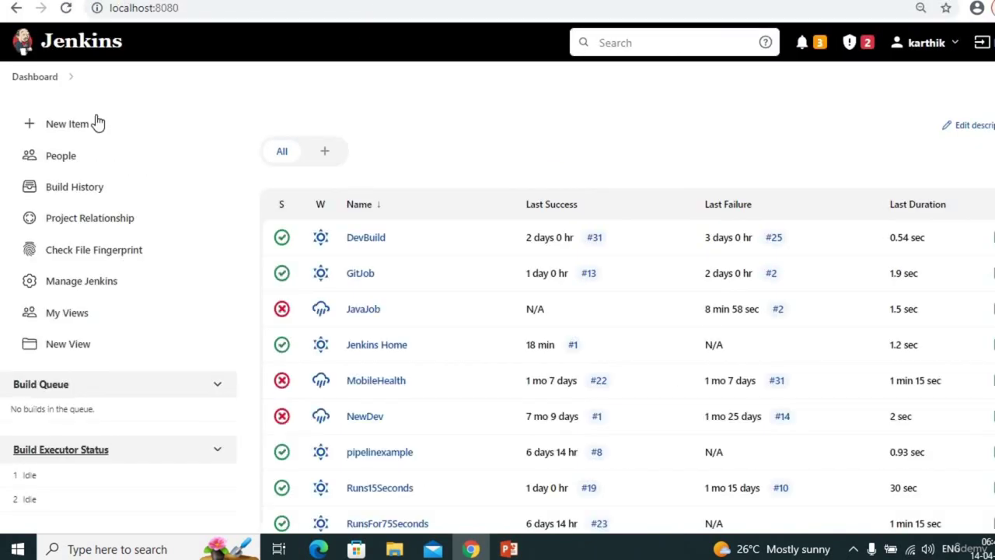
# Create a freestyle project named 'Githubintegration'.
pyautogui.click(67, 125)
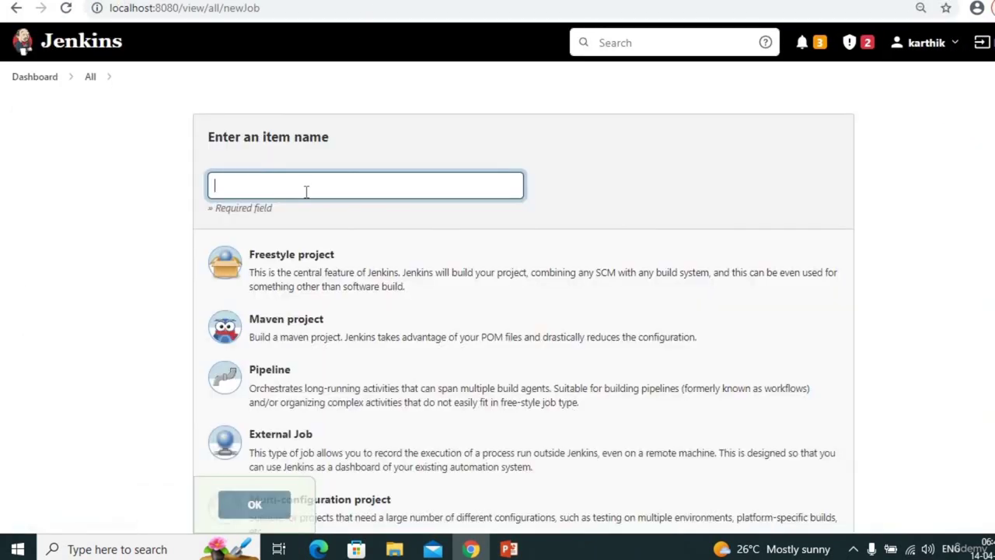
pyautogui.write('G')
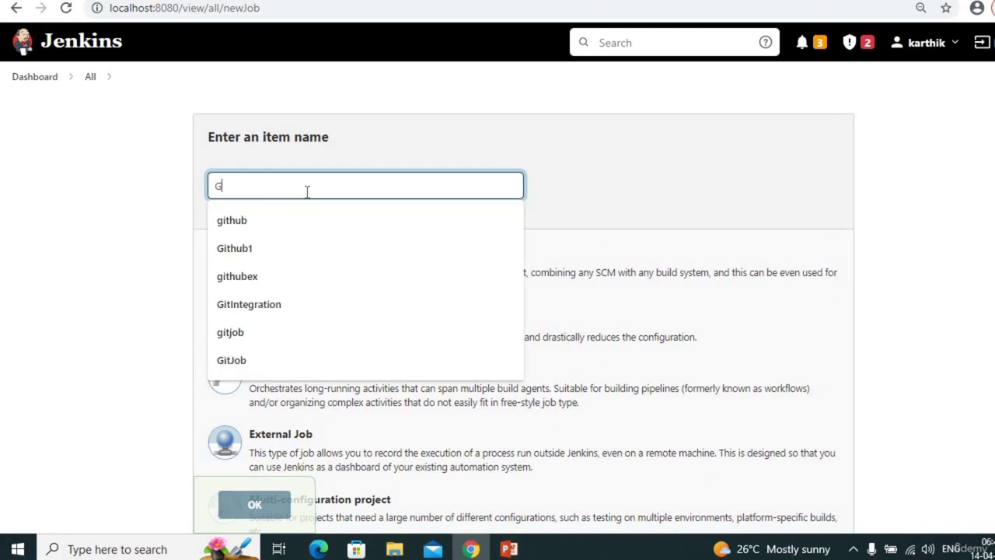
pyautogui.write('ith')
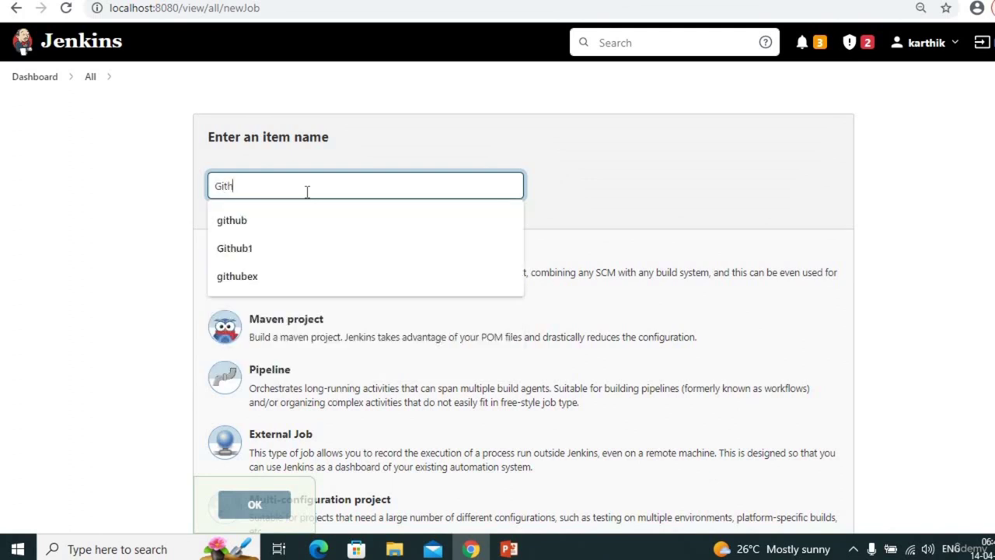
pyautogui.write('un')
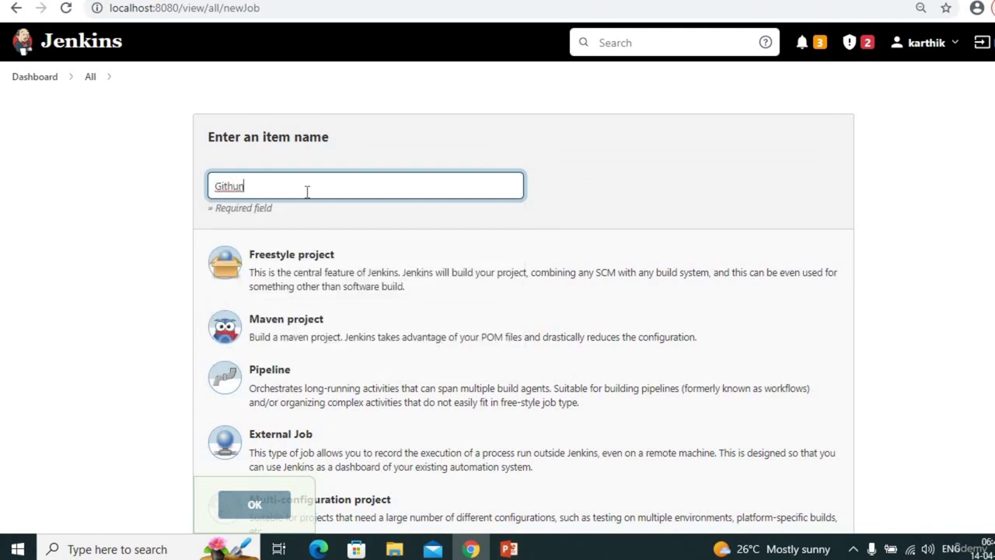
pyautogui.press('BackSpace')
pyautogui.write('b')
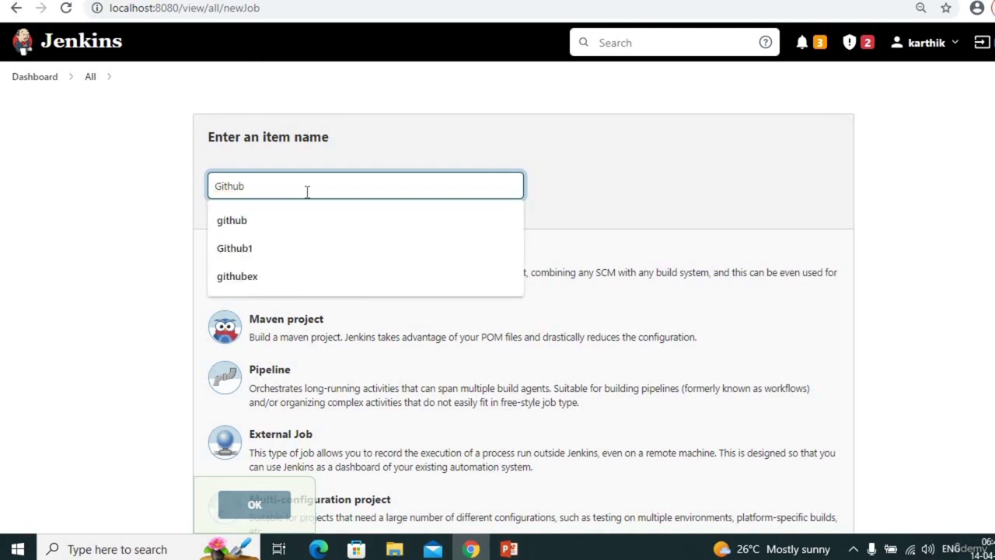
pyautogui.write('integ')
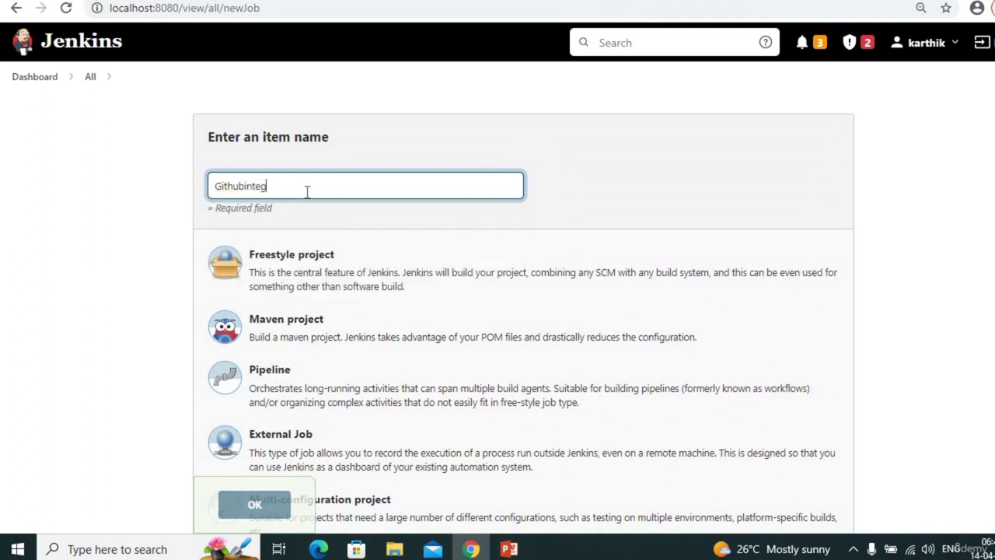
pyautogui.write('ration')
pyautogui.click(289, 266)
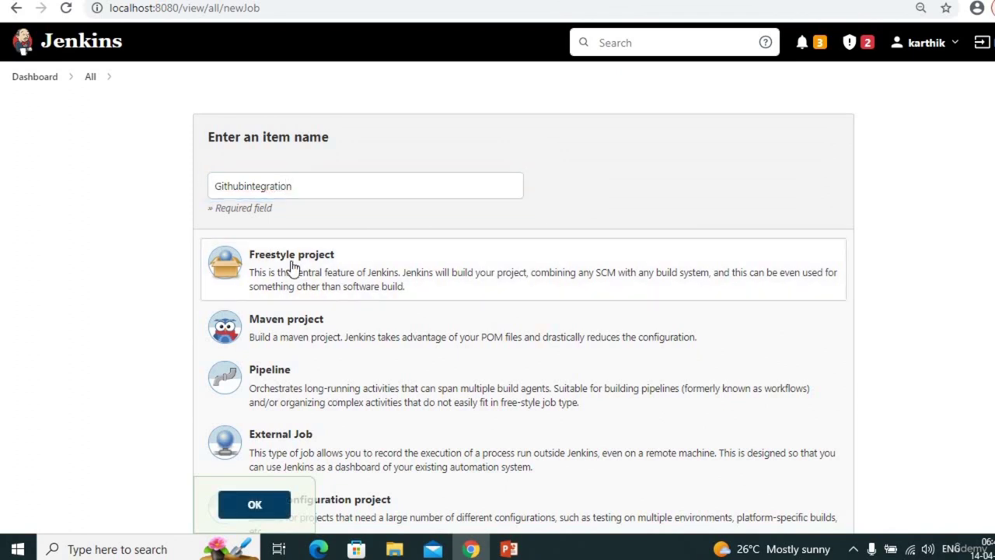
pyautogui.click(257, 504)
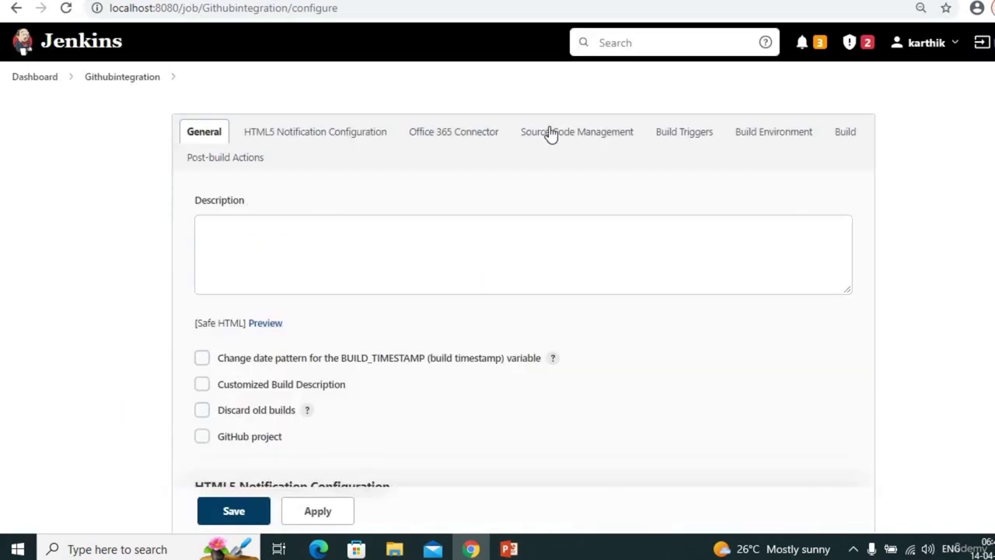
# Set Git as the source with the pasted JenkinsIntegration repository URL and save.
pyautogui.click(572, 134)
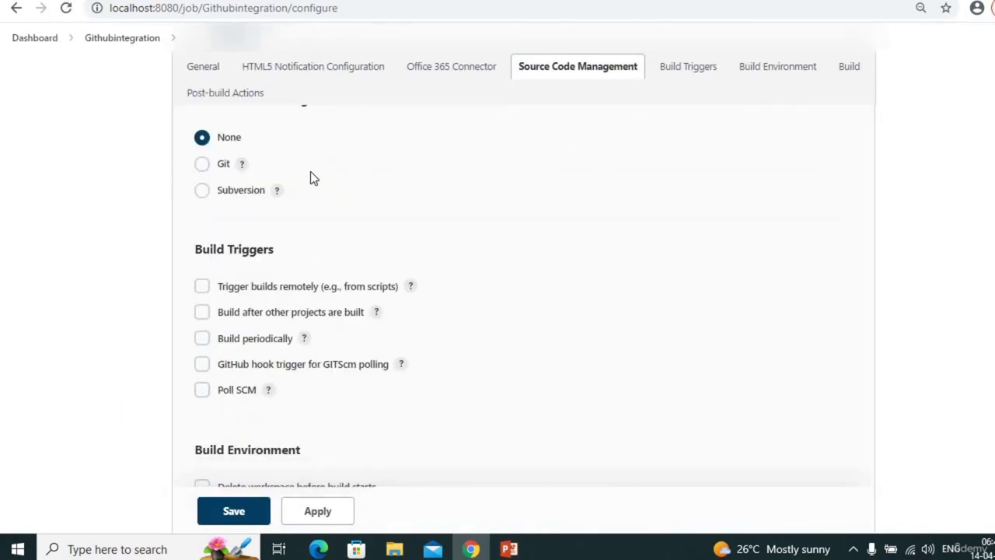
pyautogui.click(203, 164)
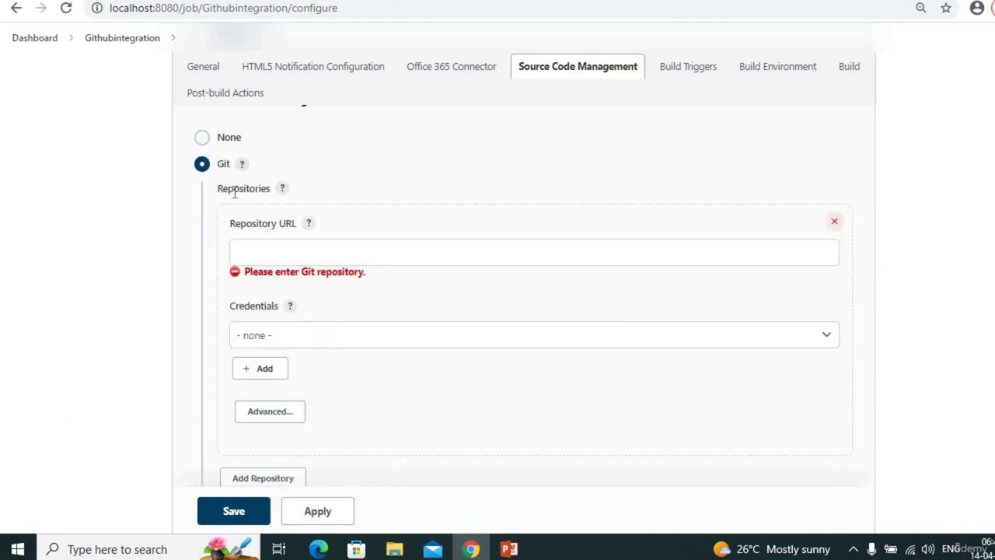
pyautogui.click(290, 248)
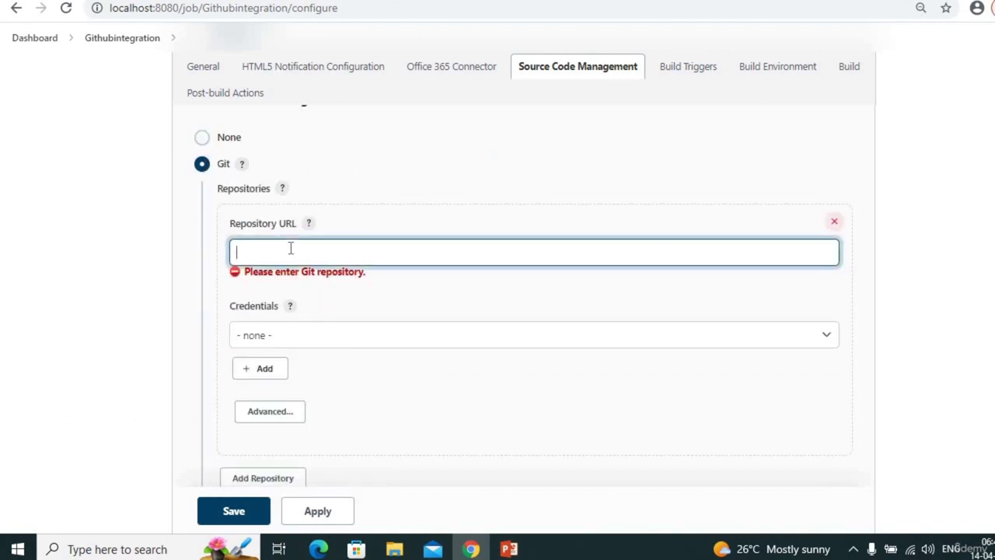
pyautogui.write('https://github.com/nkarthikraju/JenkinsIntegration.git')
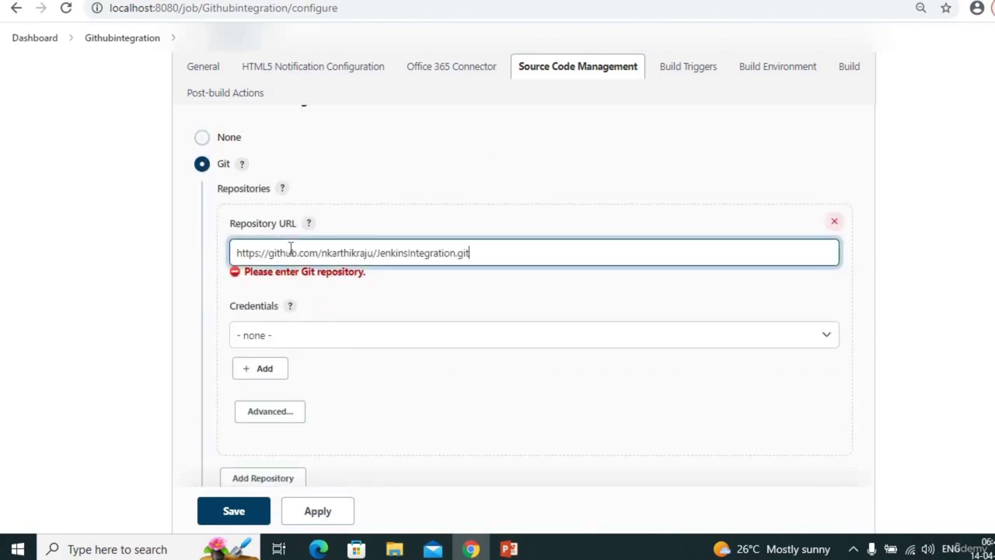
pyautogui.click(234, 512)
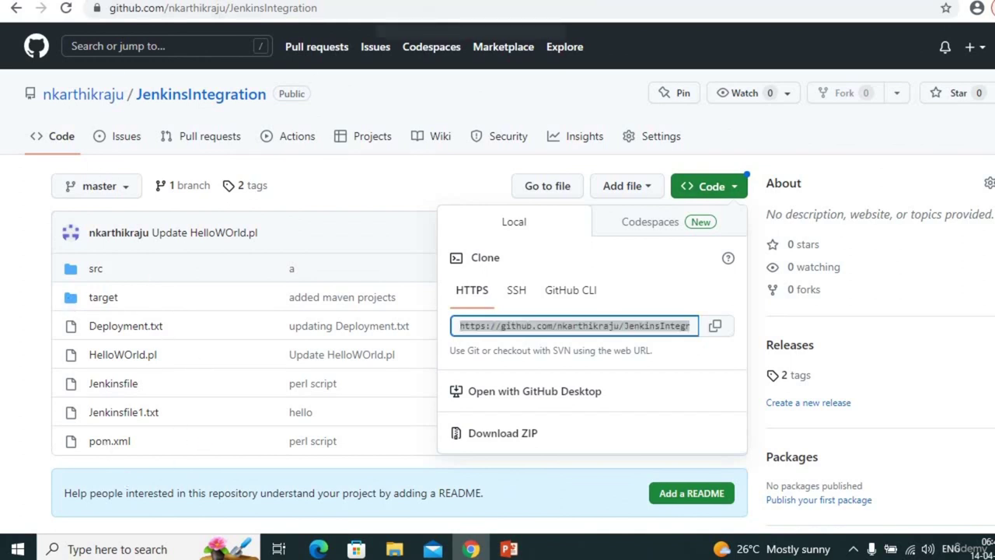
pyautogui.hotkey('ctrl', 'Tab')
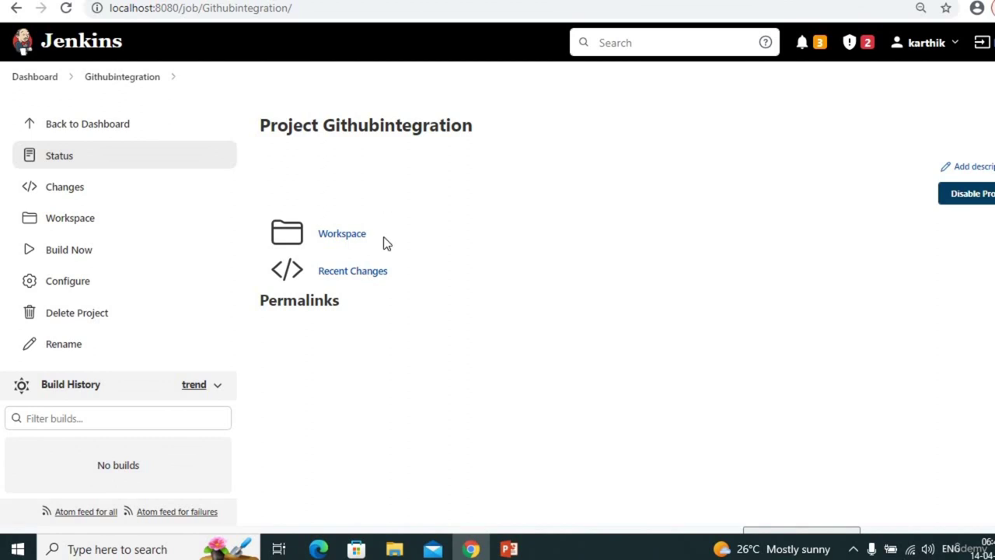
# Check the empty workspace, run build #1, refresh until it succeeds, then view the populated workspace.
pyautogui.click(343, 242)
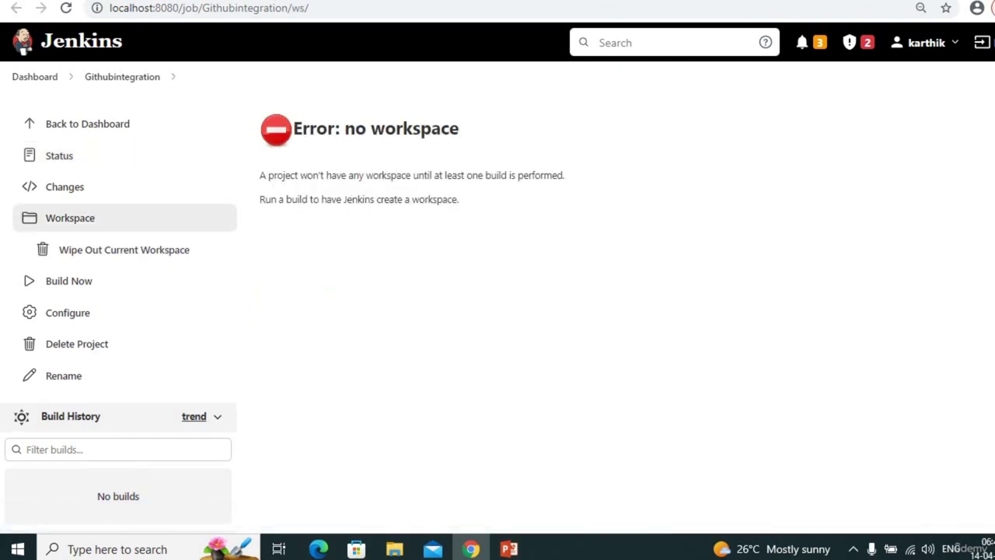
pyautogui.hotkey('alt', 'Left')
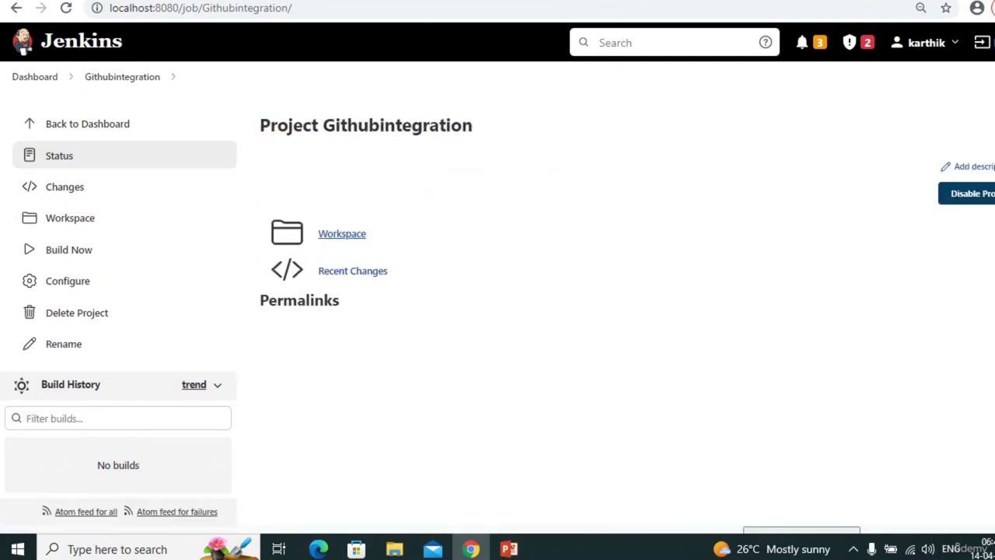
pyautogui.click(86, 254)
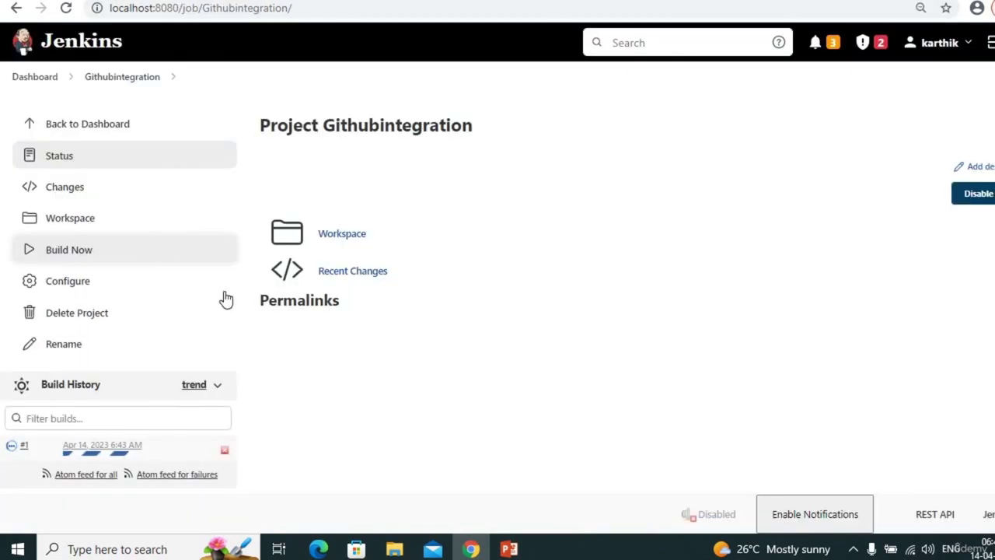
pyautogui.click(70, 218)
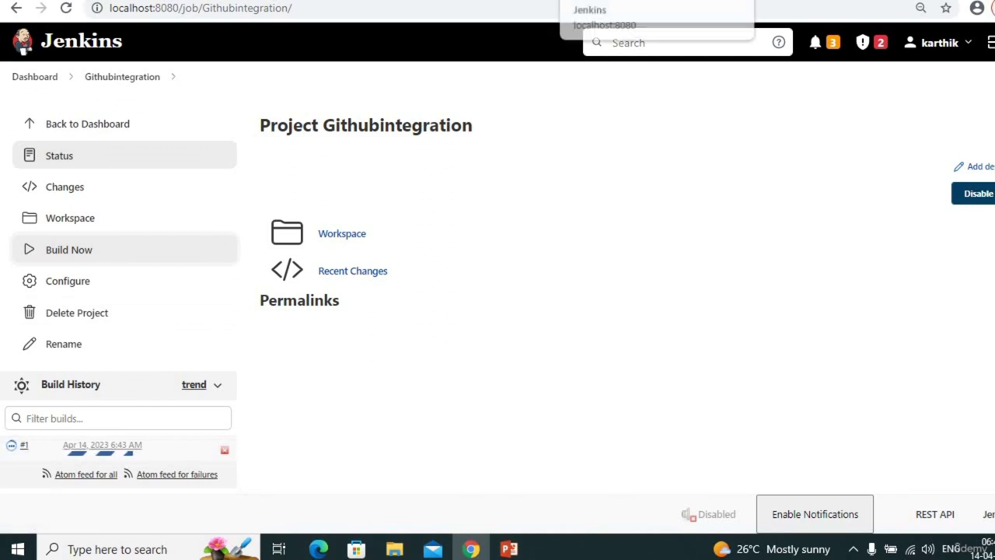
pyautogui.hotkey('alt', 'Left')
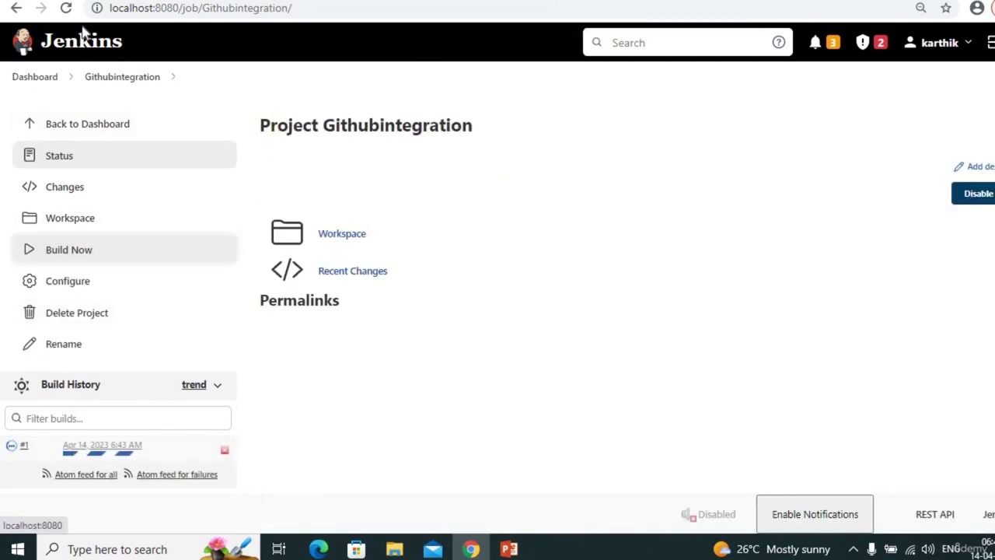
pyautogui.click(67, 10)
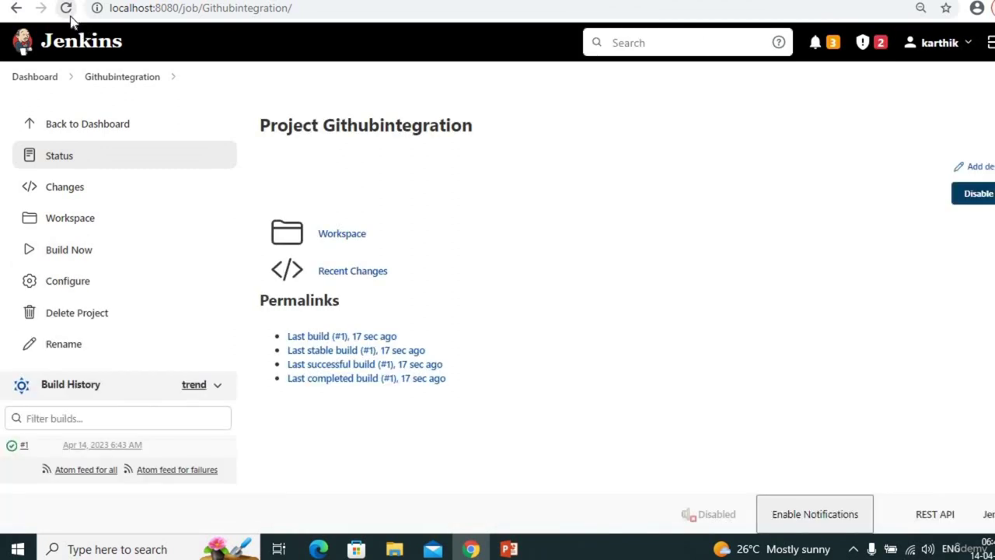
pyautogui.click(342, 234)
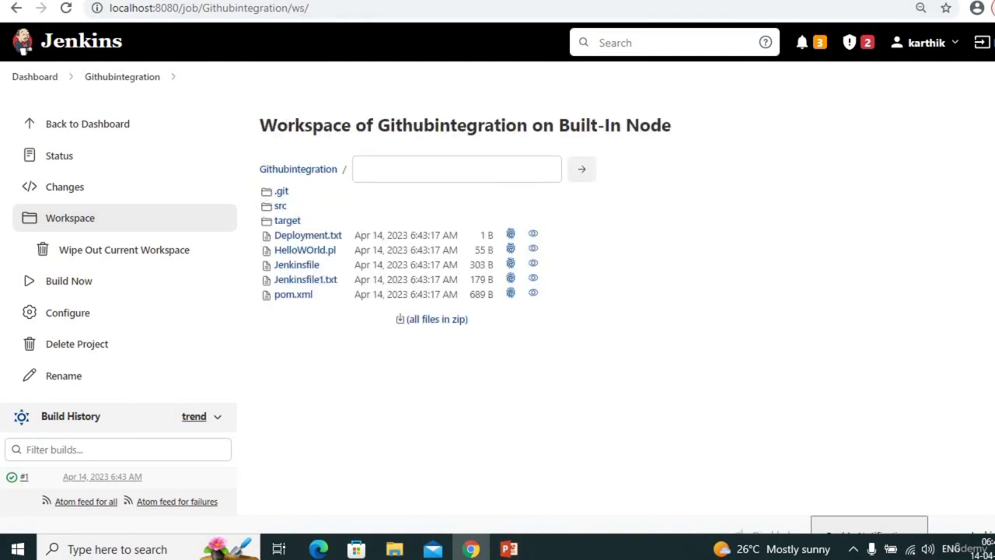
# Compare workspace files with the GitHub repository, reveal the 'Create job.' bullet, and return to Jenkins.
pyautogui.hotkey('ctrl', 'Tab')
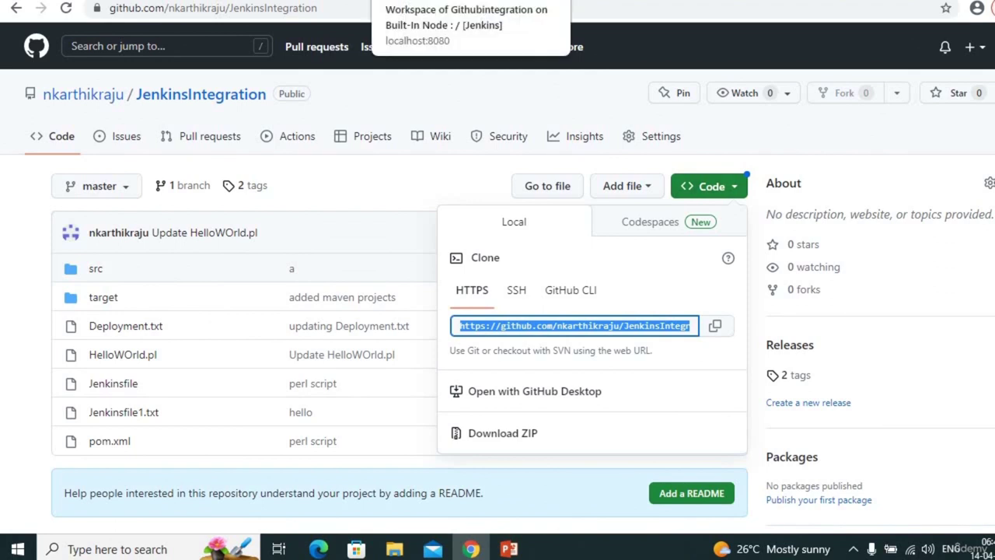
pyautogui.click(419, 2)
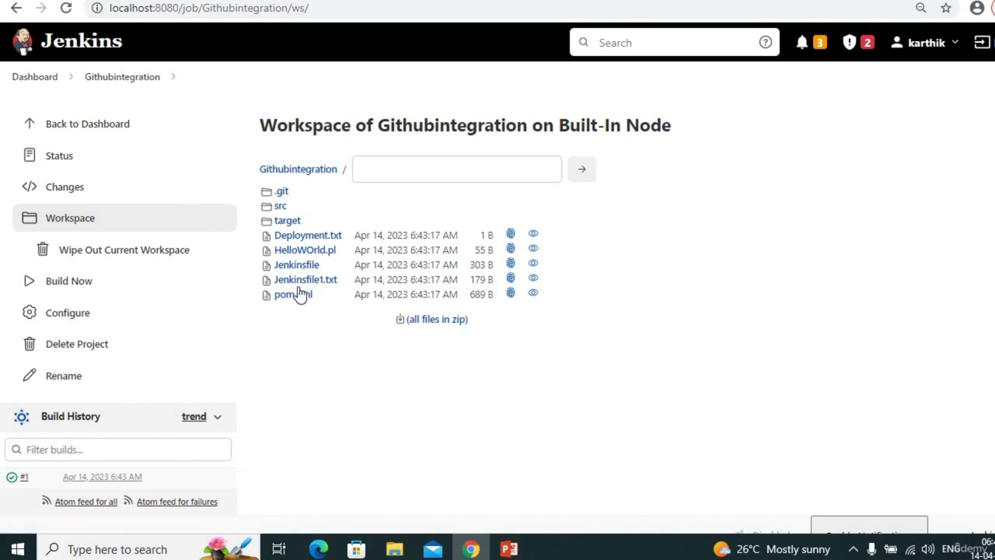
pyautogui.hotkey('ctrl', 'Tab')
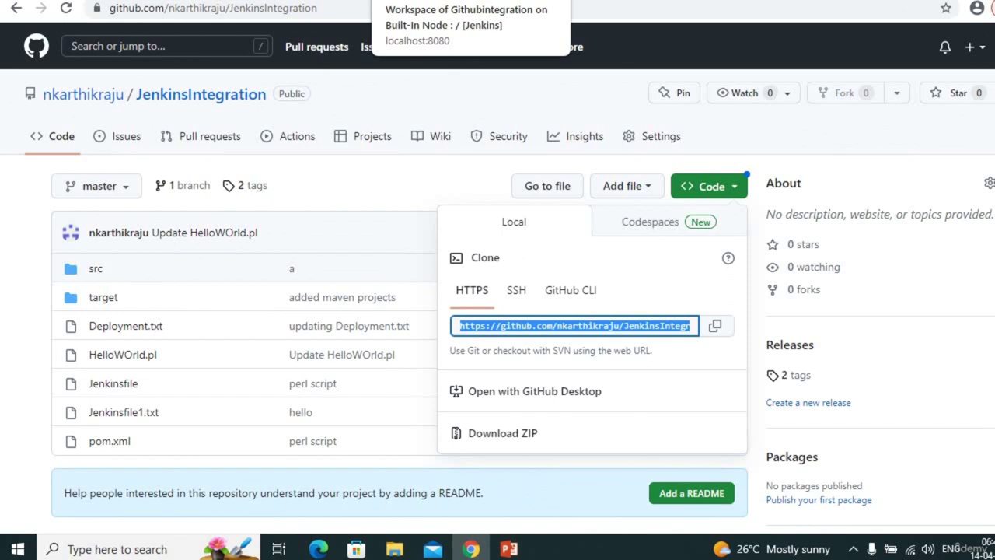
pyautogui.click(436, 2)
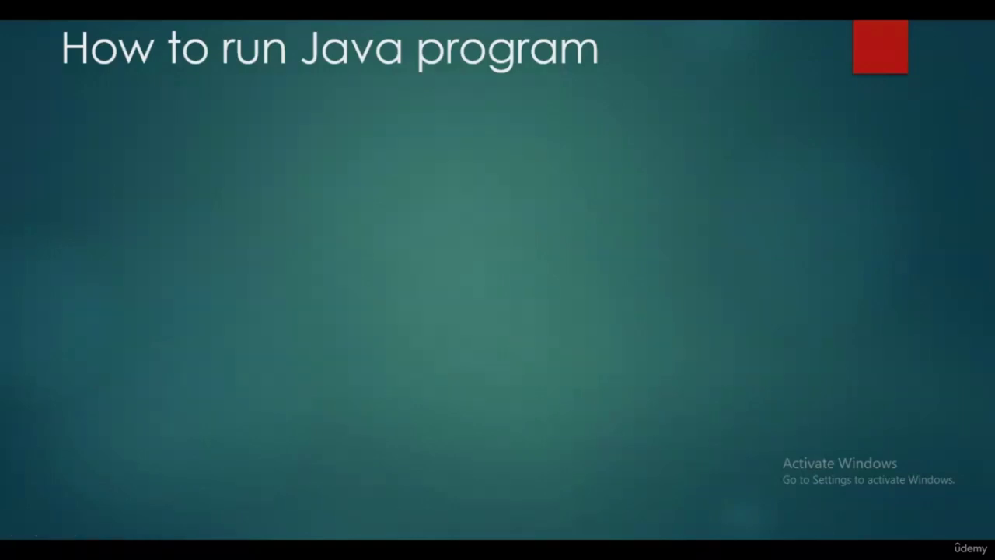
pyautogui.press('Right')
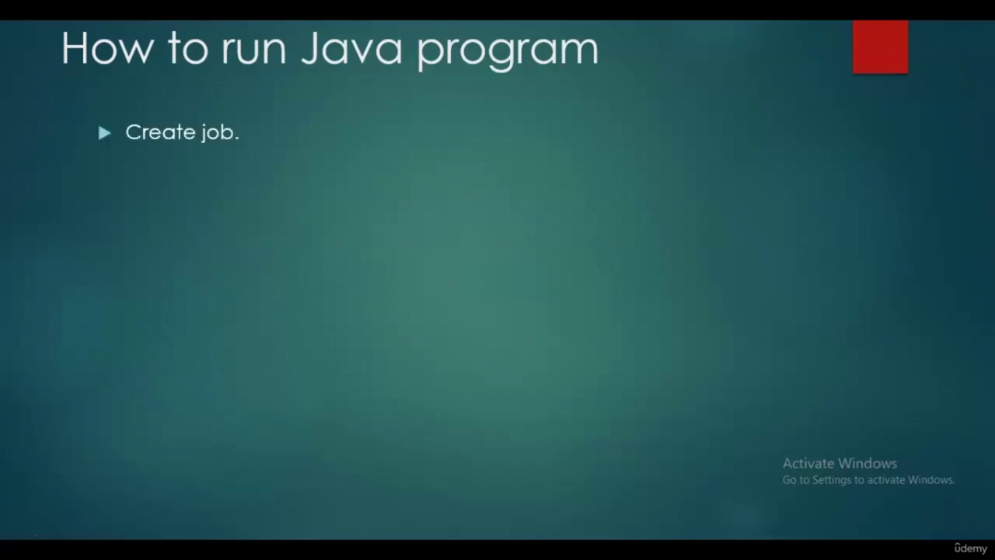
pyautogui.hotkey('alt', 'Tab')
pyautogui.press('Tab')
pyautogui.press('Tab')
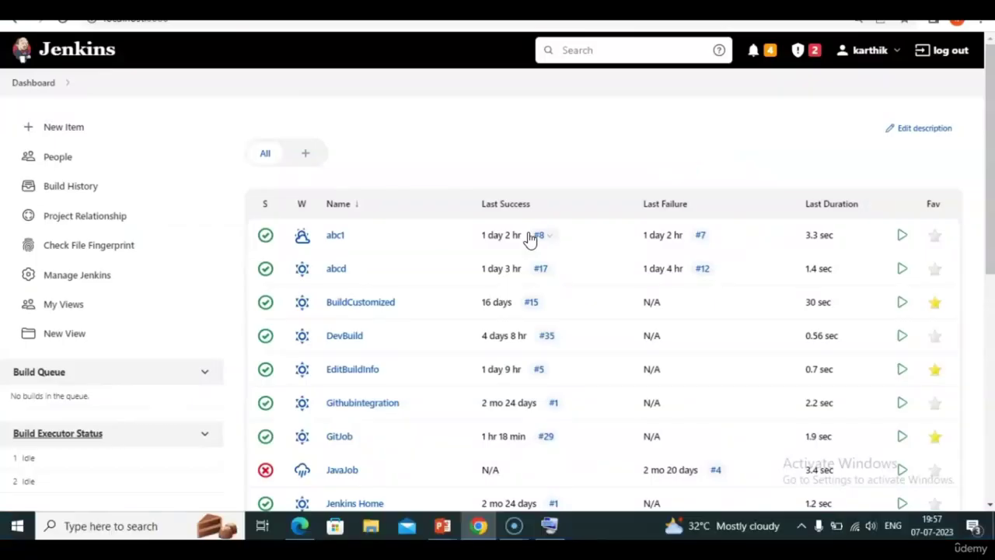
# Create a freestyle project named 'Javaprogram1'.
pyautogui.click(75, 127)
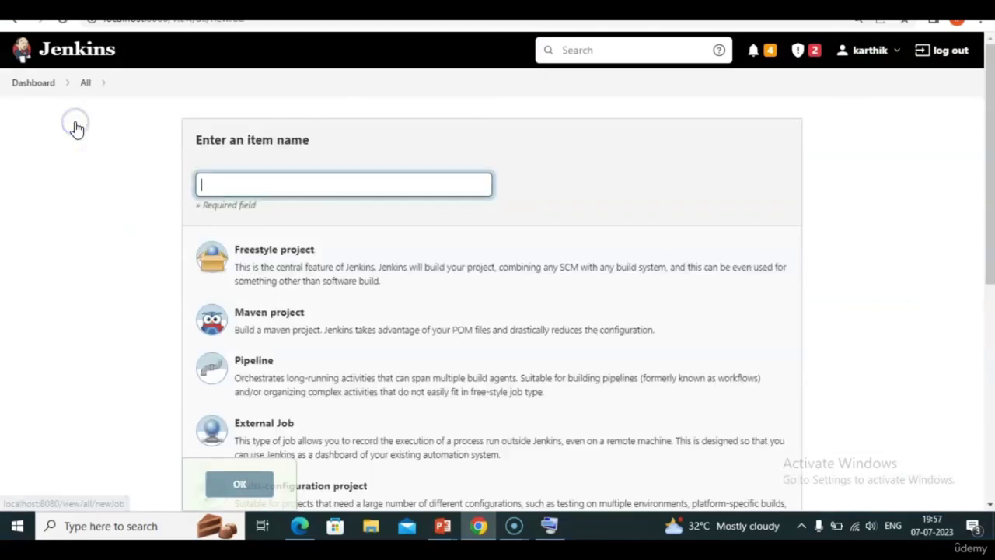
pyautogui.write('Java')
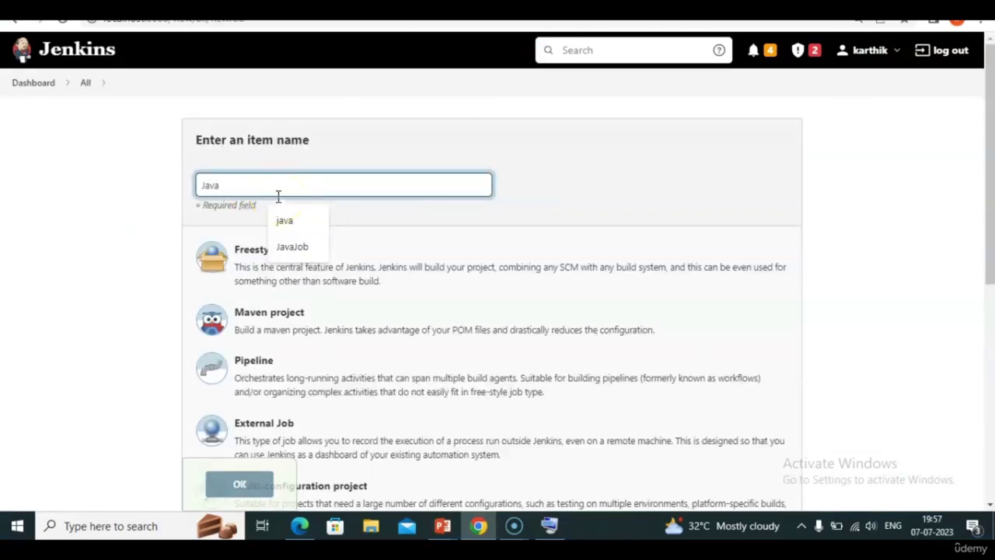
pyautogui.write('Job')
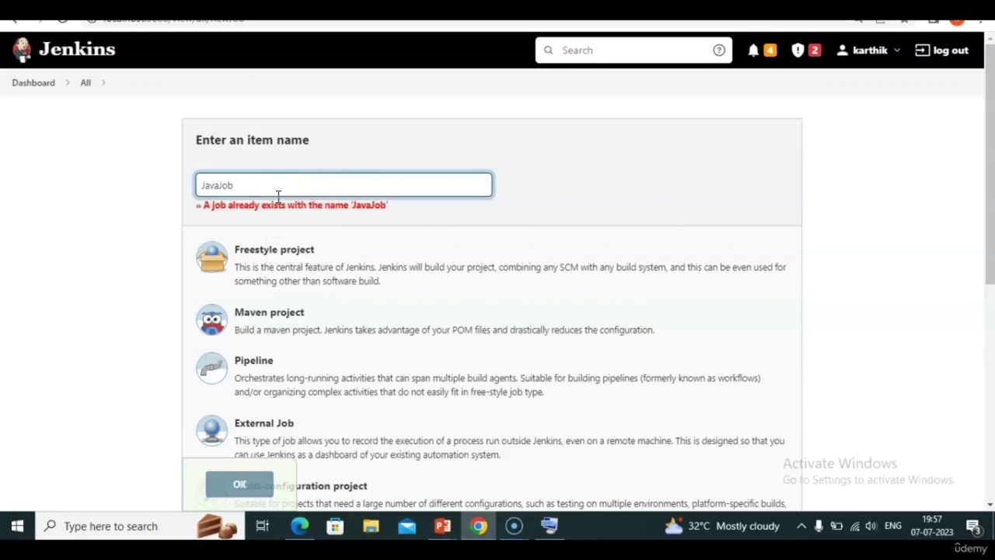
pyautogui.write('1')
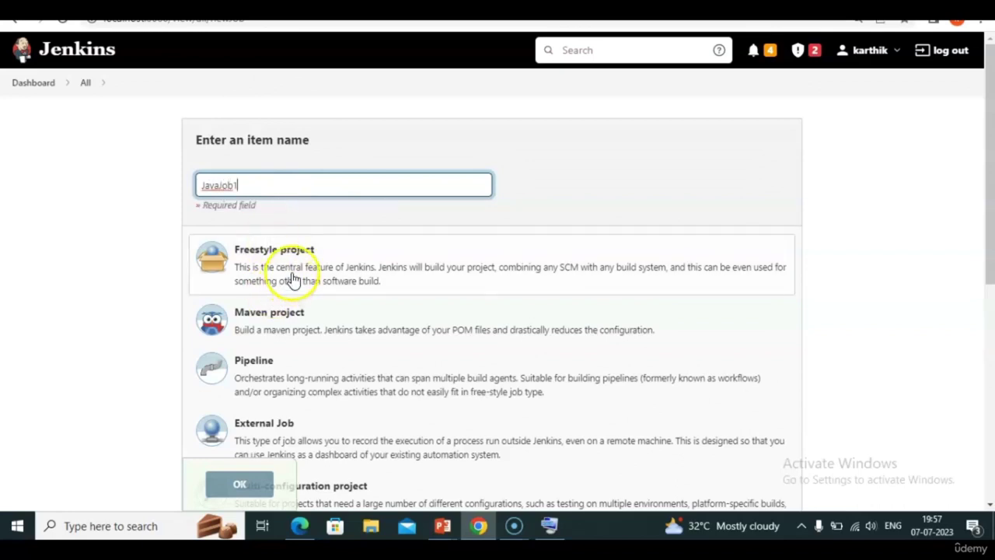
pyautogui.press('BackSpace')
pyautogui.press('BackSpace')
pyautogui.press('BackSpace')
pyautogui.press('BackSpace')
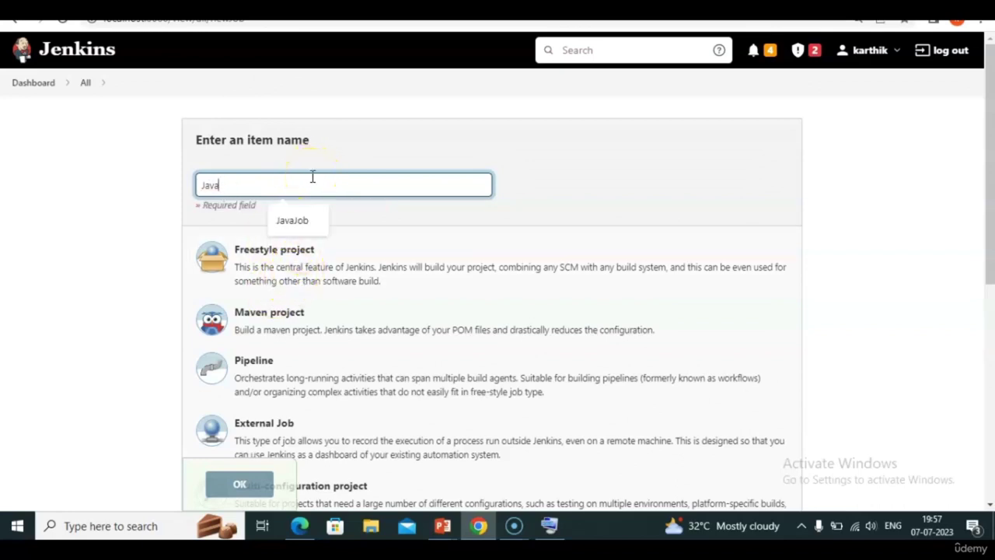
pyautogui.write('program1')
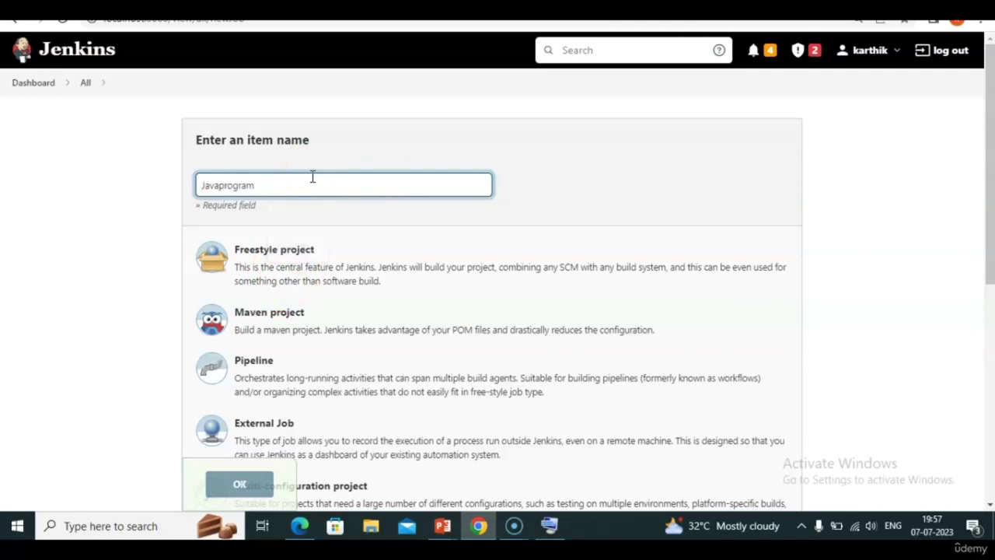
pyautogui.click(310, 263)
pyautogui.click(233, 484)
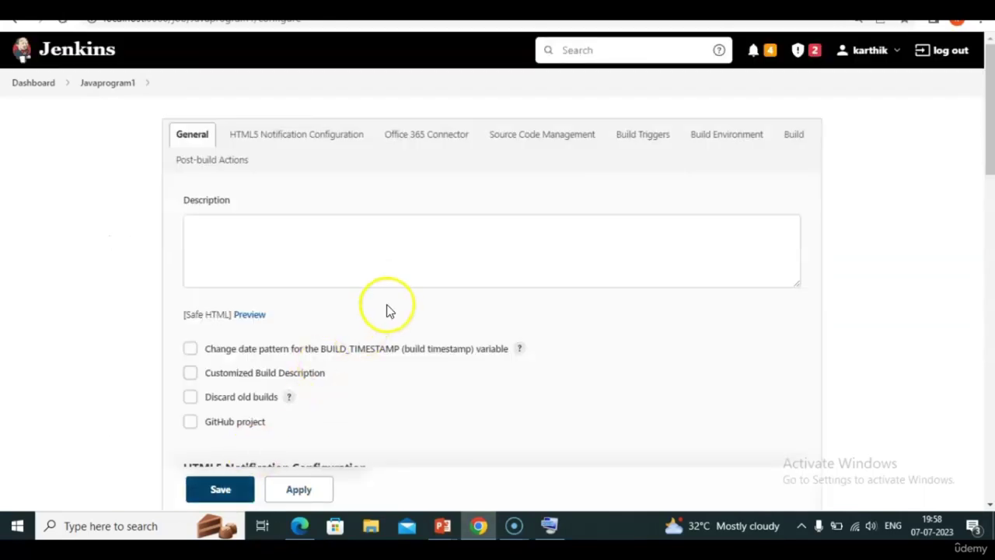
# Reveal the next slide bullet, then go to the Windows desktop.
pyautogui.hotkey('alt', 'Tab')
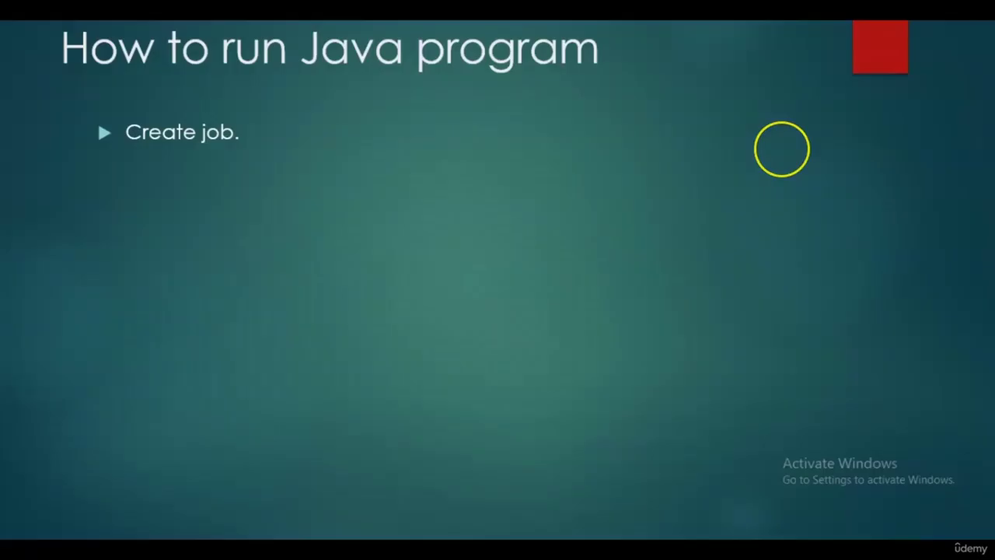
pyautogui.click(782, 148)
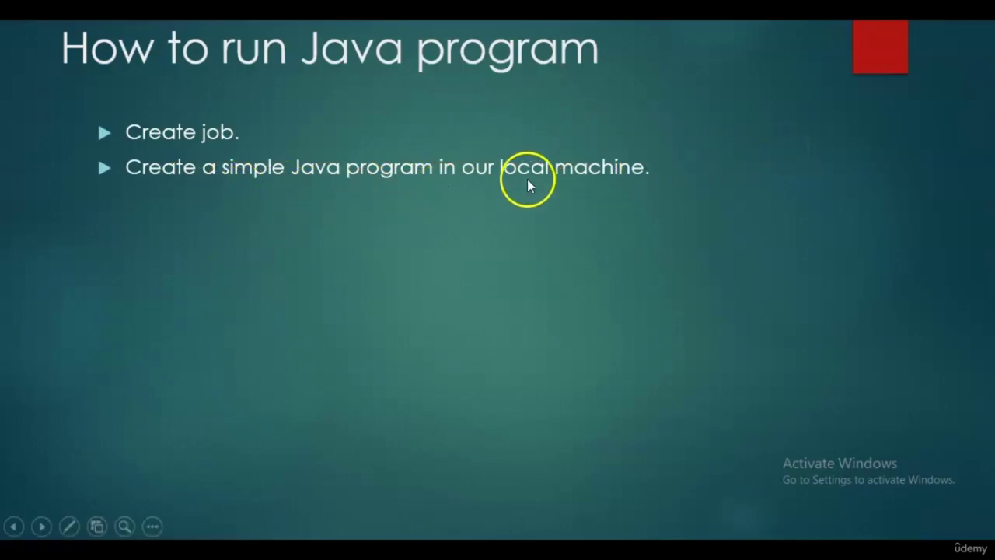
pyautogui.press('super+d')
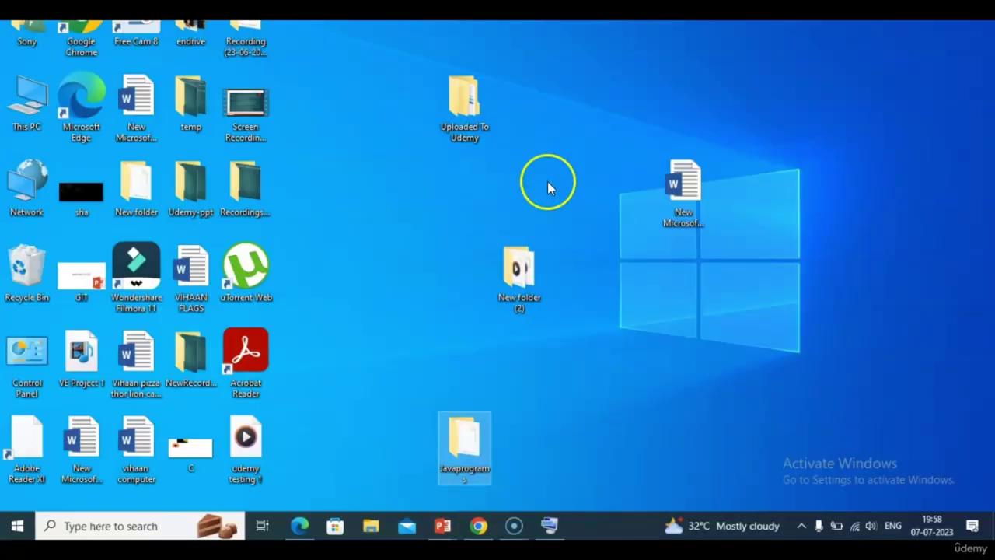
# Open HelloWorld.java from the Javaprograms folder in Notepad++, then reveal the Execute Windows batch command bullet.
pyautogui.doubleClick(464, 443)
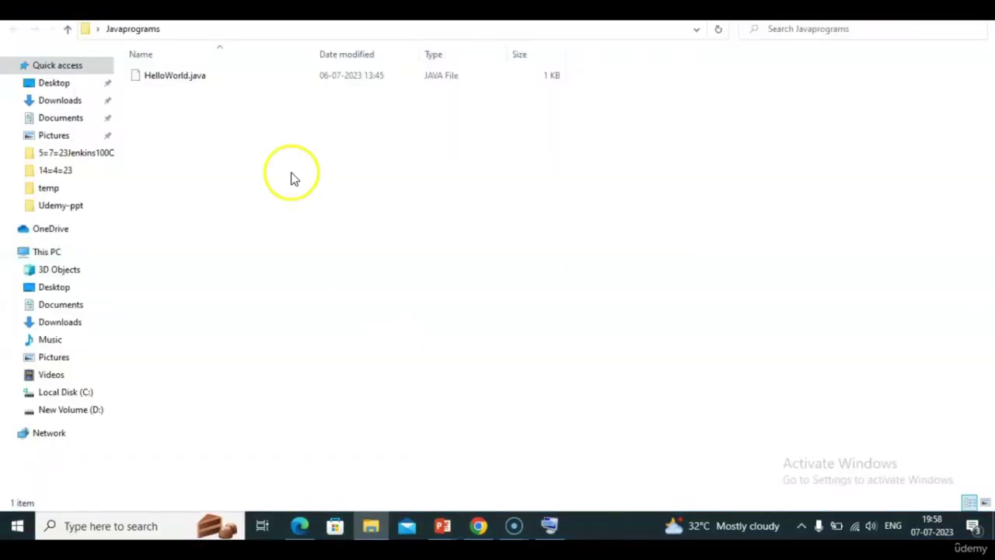
pyautogui.click(178, 82)
pyautogui.rightClick(178, 82)
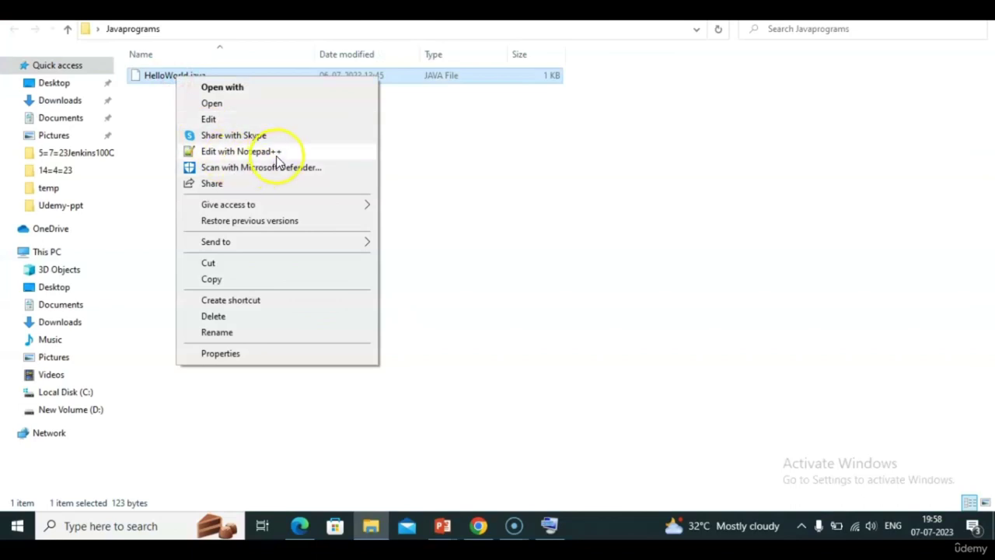
pyautogui.click(257, 151)
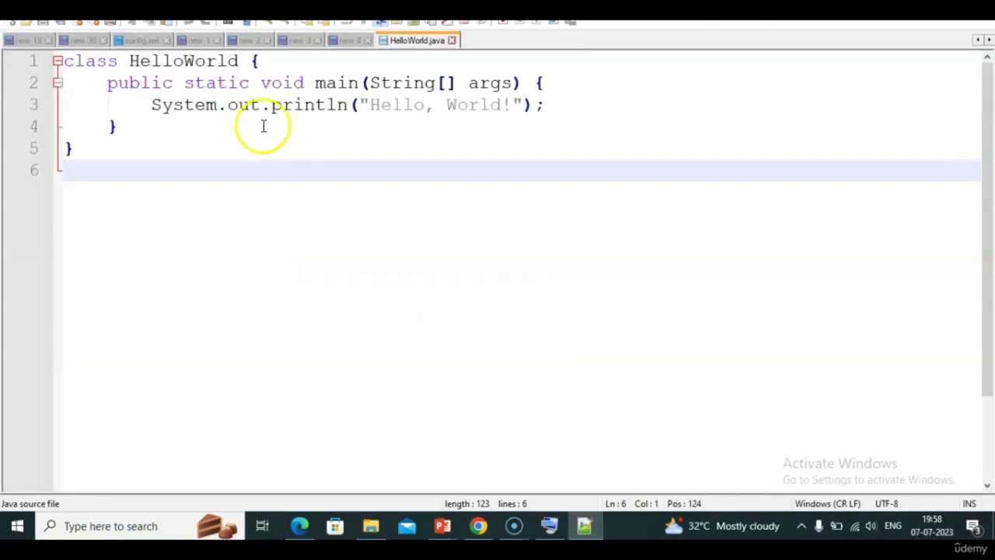
pyautogui.hotkey('alt', 'Tab')
pyautogui.hotkey('alt', 'Tab')
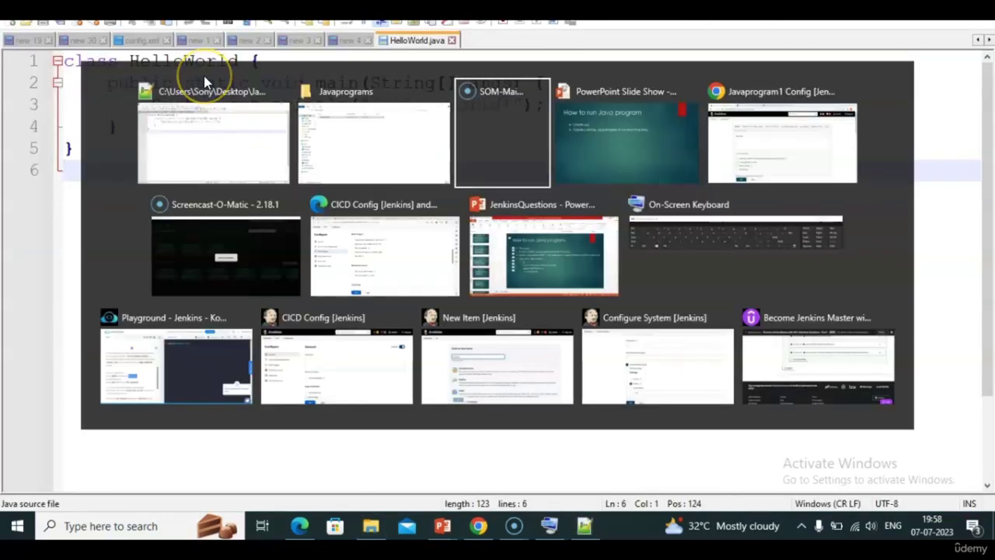
pyautogui.hotkey('alt', 'Tab')
pyautogui.click(203, 76)
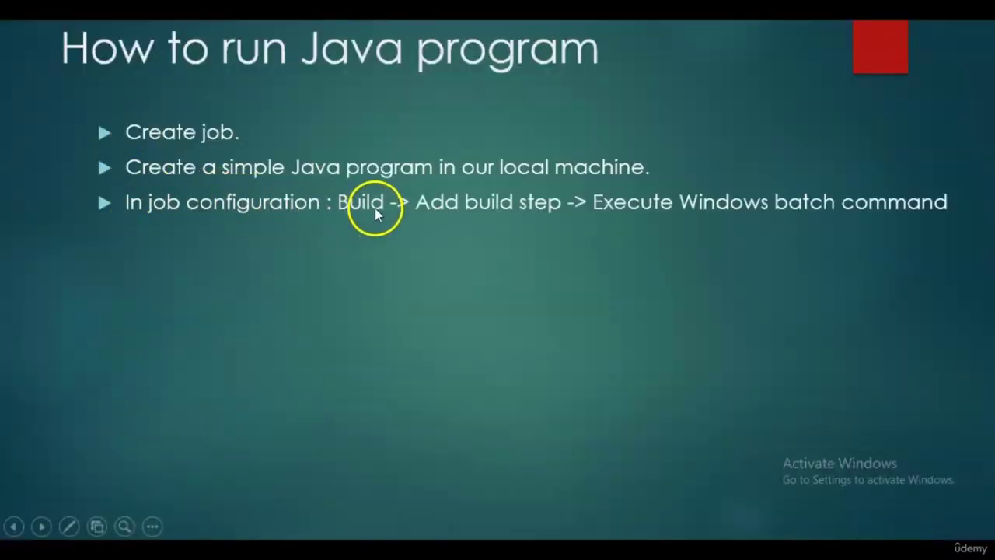
# Return to the Javaprogram1 configuration page and jump to its Build section.
pyautogui.hotkey('alt', 'Tab')
pyautogui.hotkey('alt', 'Tab')
pyautogui.hotkey('alt', 'Tab')
pyautogui.hotkey('alt', 'Tab')
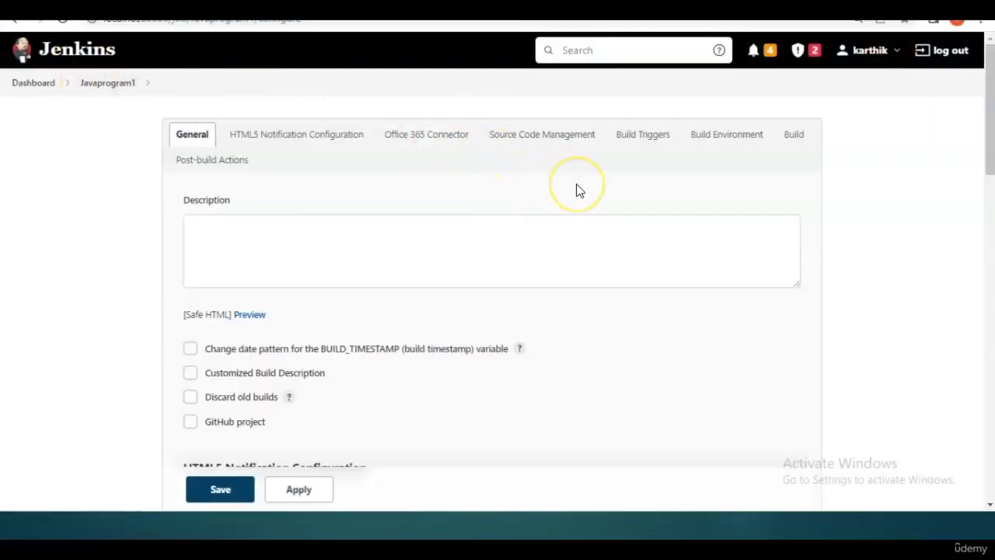
pyautogui.hotkey('alt', 'Tab')
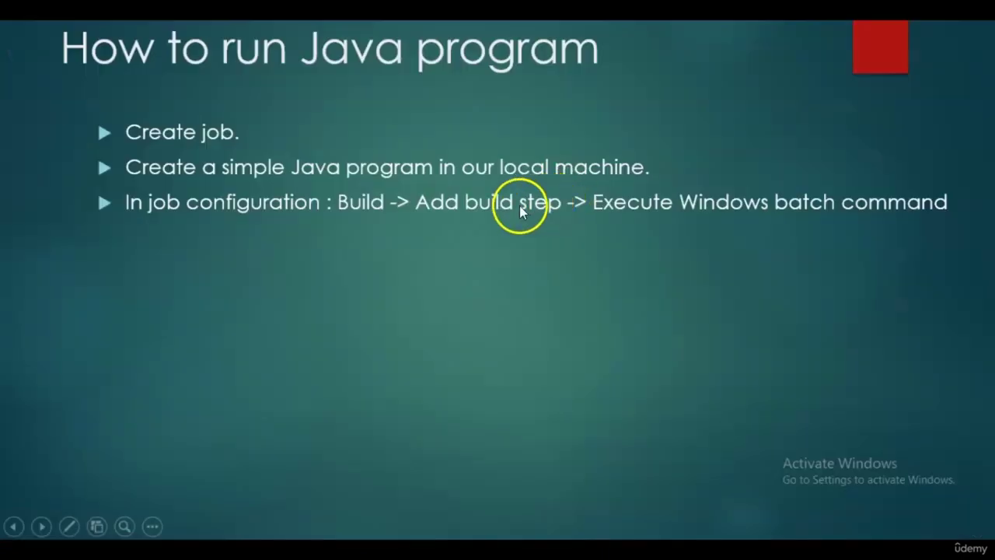
pyautogui.hotkey('alt', 'Tab')
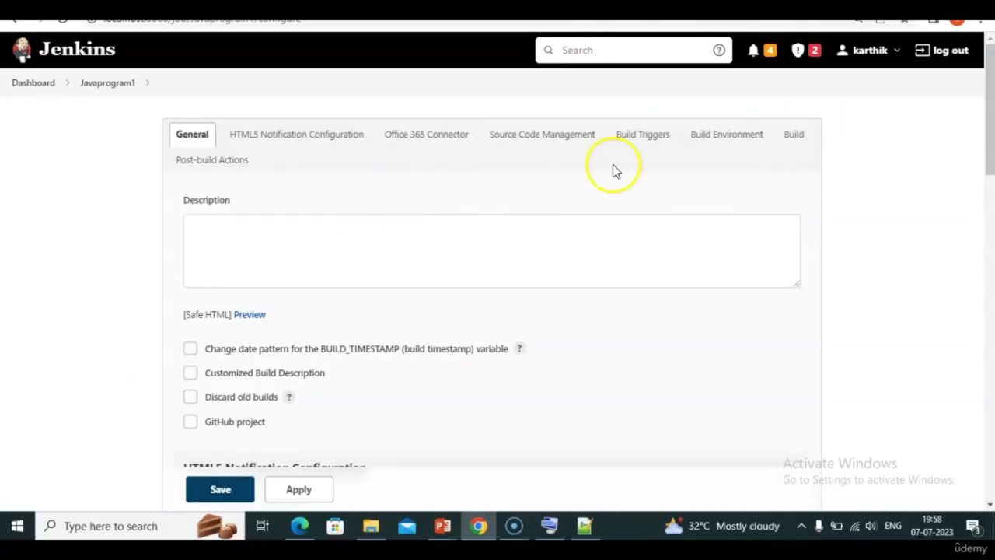
pyautogui.click(781, 150)
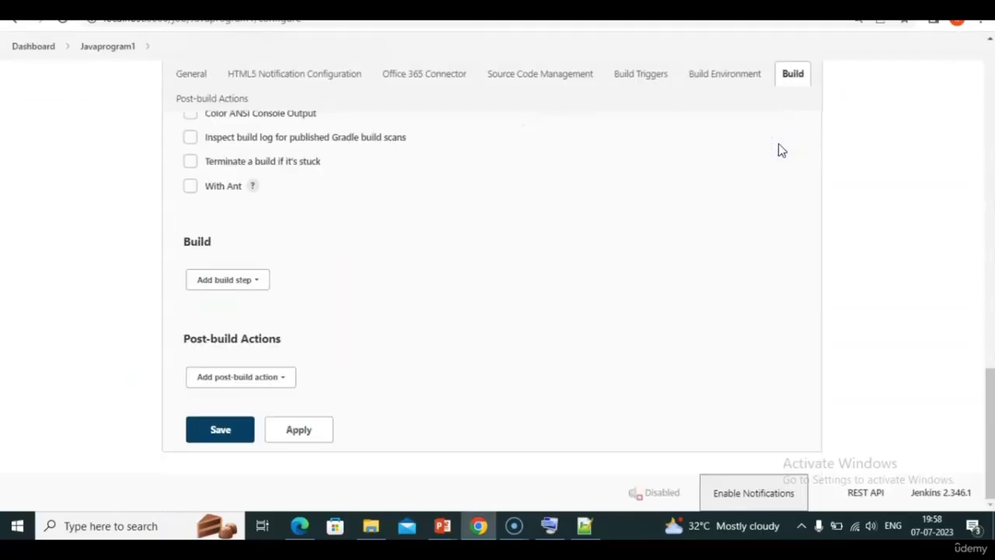
pyautogui.hotkey('alt', 'Tab')
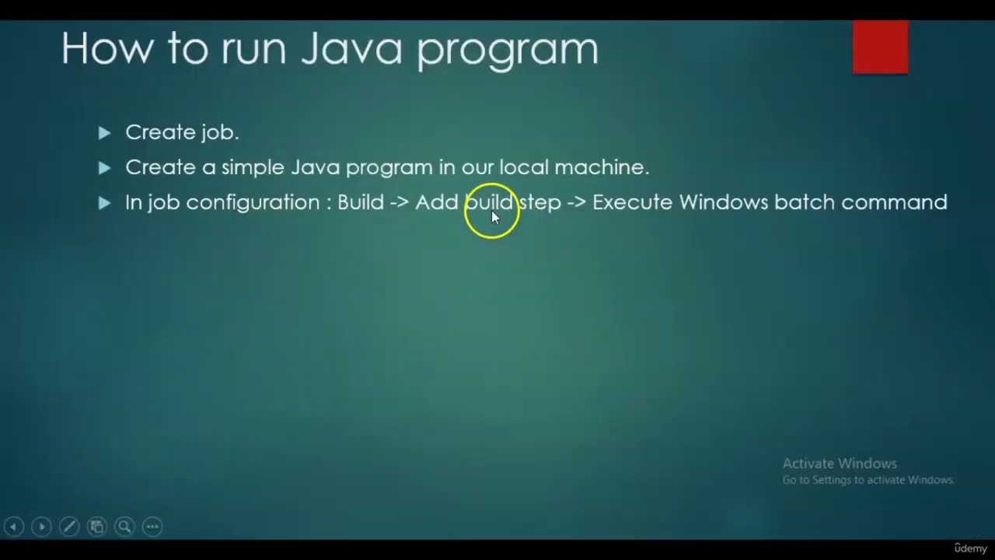
pyautogui.hotkey('alt', 'Tab')
pyautogui.hotkey('alt', 'Tab')
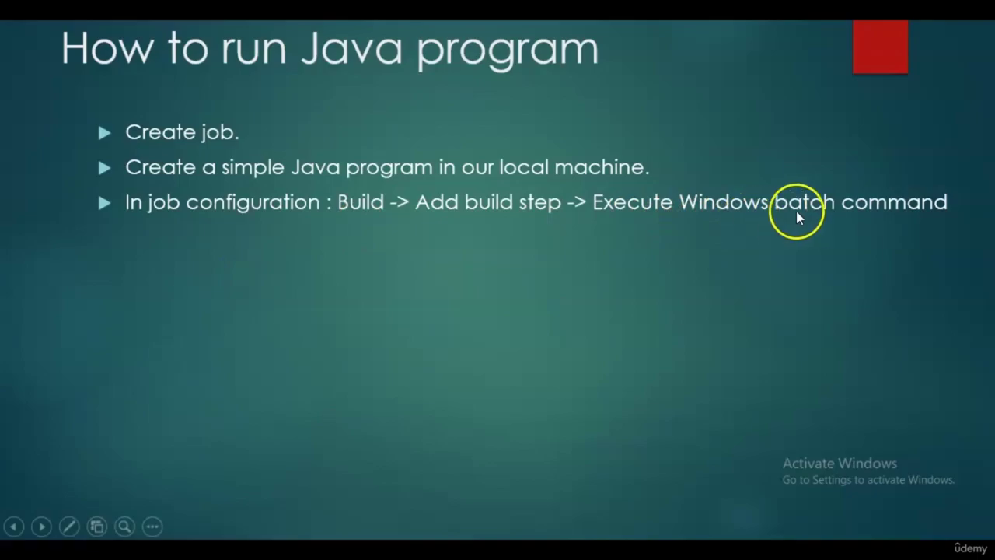
pyautogui.hotkey('alt', 'Tab')
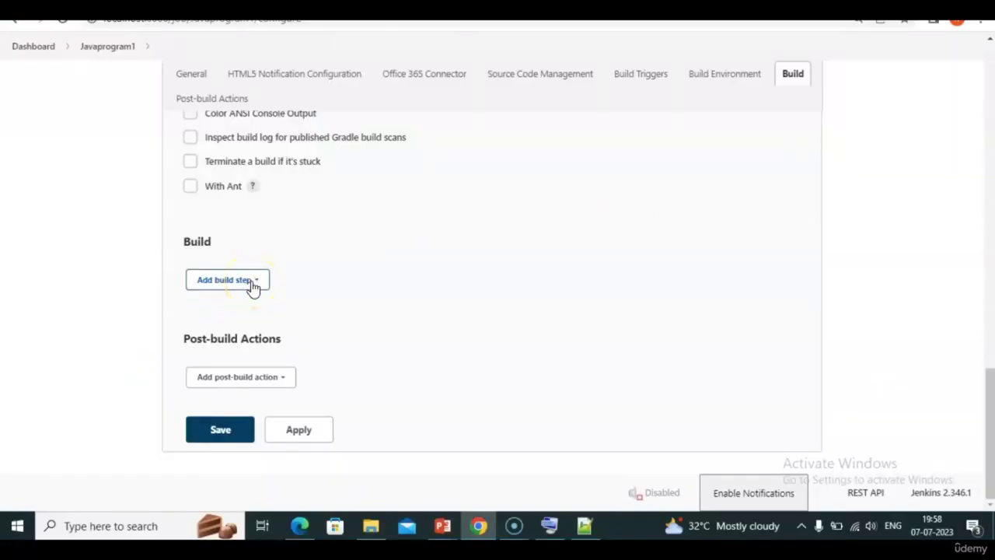
# Add an Execute Windows batch command step to Javaprogram1 and check the slide's cd-path example.
pyautogui.click(253, 285)
pyautogui.click(256, 326)
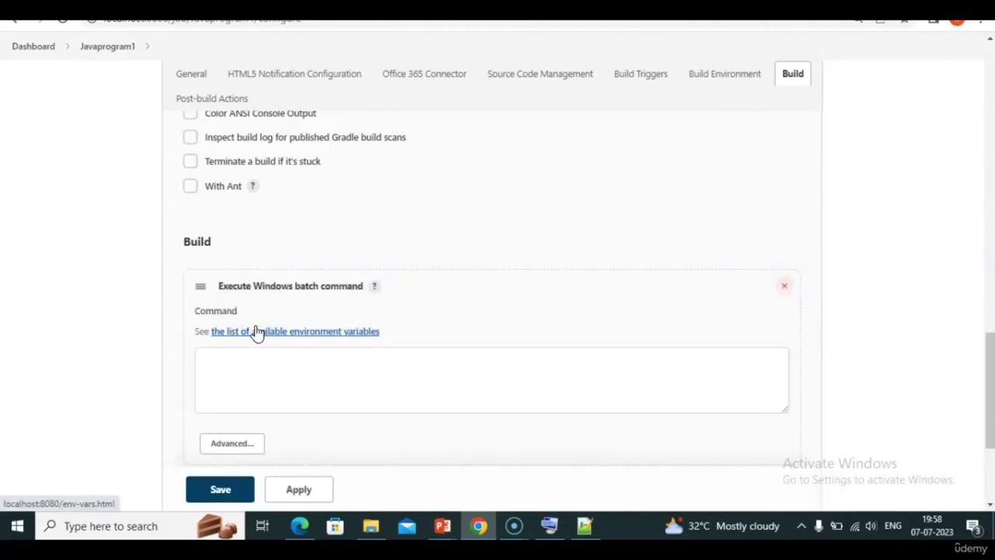
pyautogui.hotkey('alt', 'Tab')
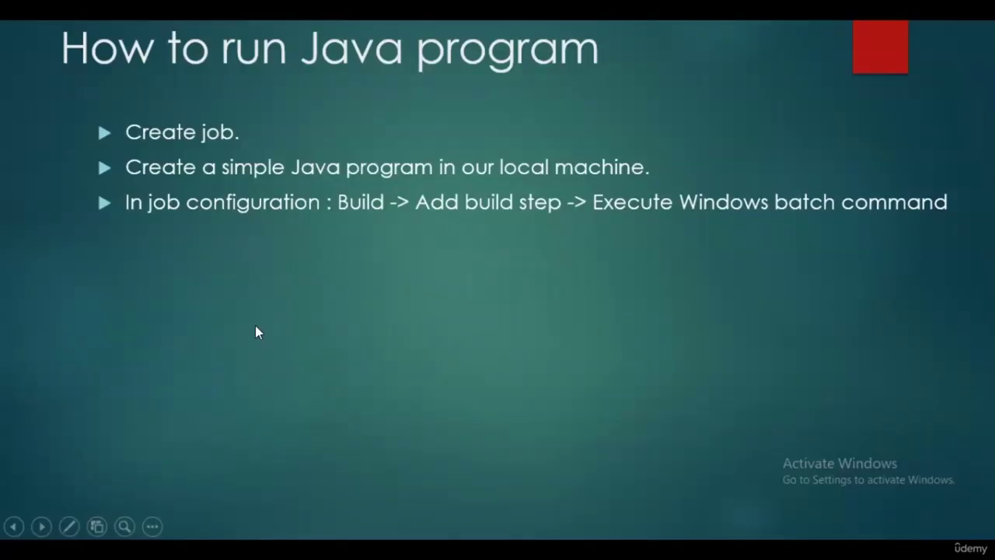
pyautogui.click(255, 325)
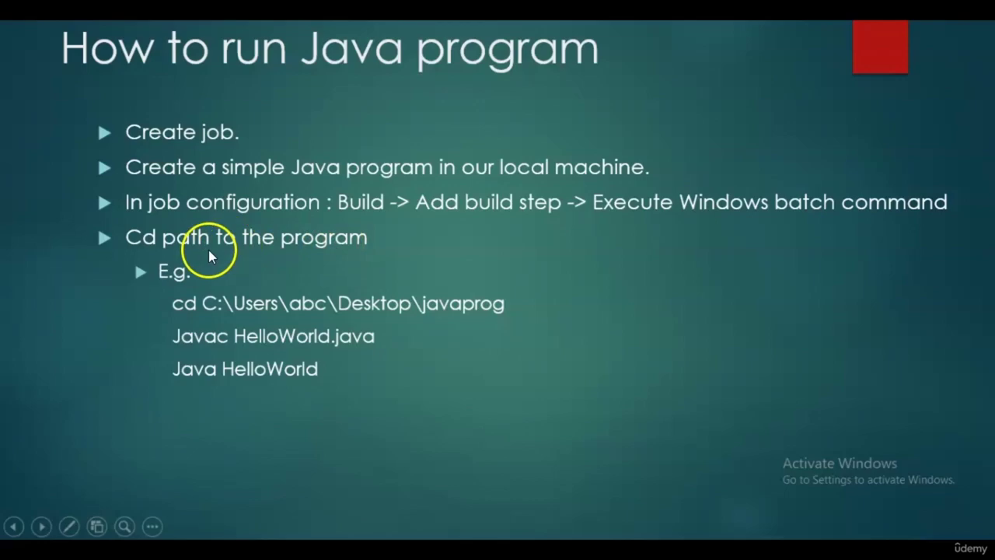
# Copy the Javaprograms folder's full path from the File Explorer address bar.
pyautogui.hotkey('alt', 'Tab')
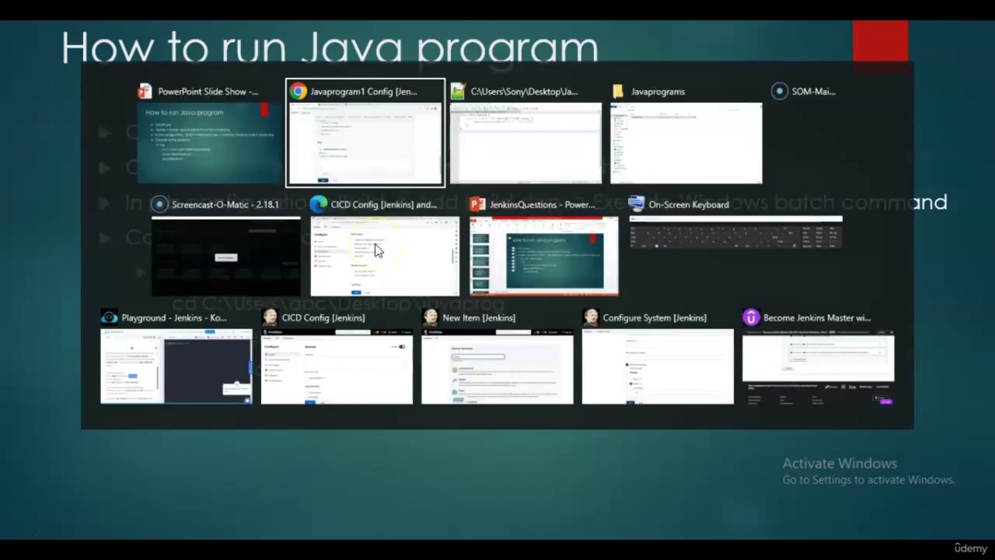
pyautogui.press('Tab')
pyautogui.press('Tab')
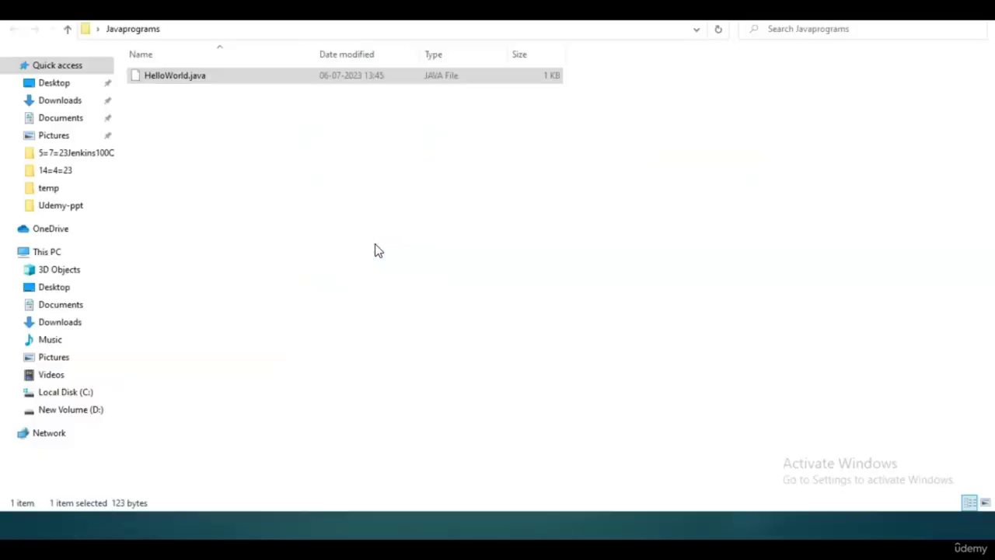
pyautogui.click(290, 29)
pyautogui.hotkey('ctrl', 'c')
# Enter 'cd' followed by the pasted Javaprograms path in the batch Command box, then start a new line.
pyautogui.hotkey('alt', 'Tab')
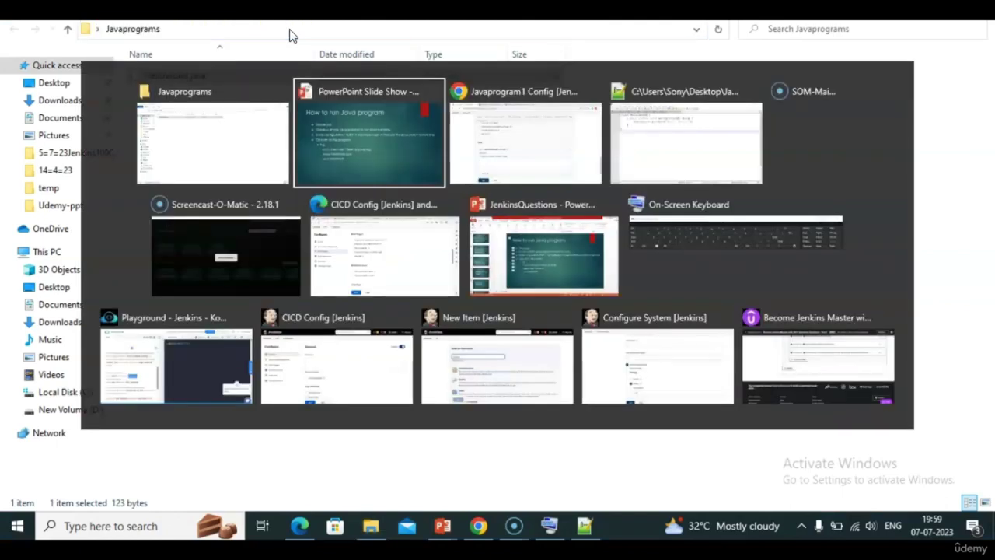
pyautogui.press('Tab')
pyautogui.click(281, 367)
pyautogui.click(281, 367)
pyautogui.write('cd')
pyautogui.hotkey('ctrl', 'v')
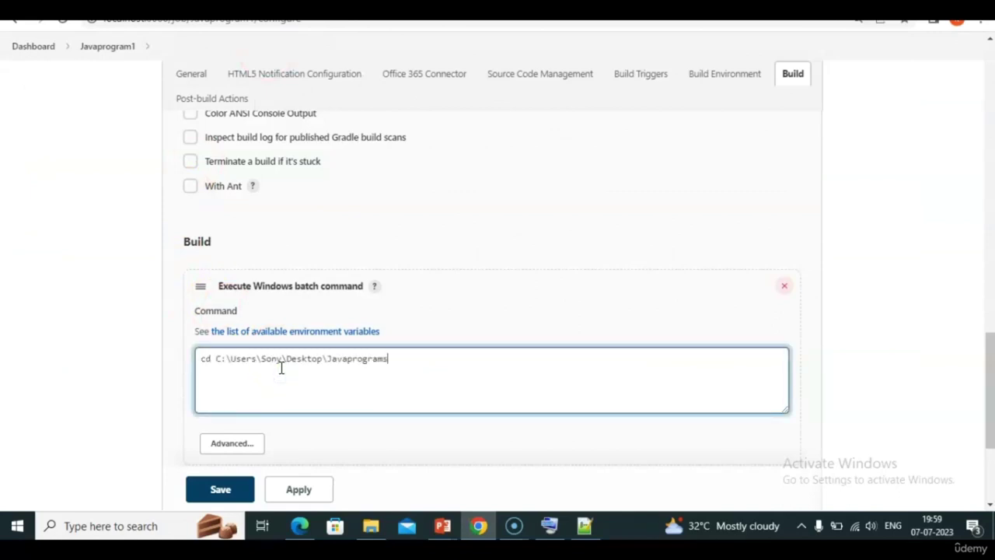
pyautogui.press('Return')
pyautogui.hotkey('alt', 'Tab')
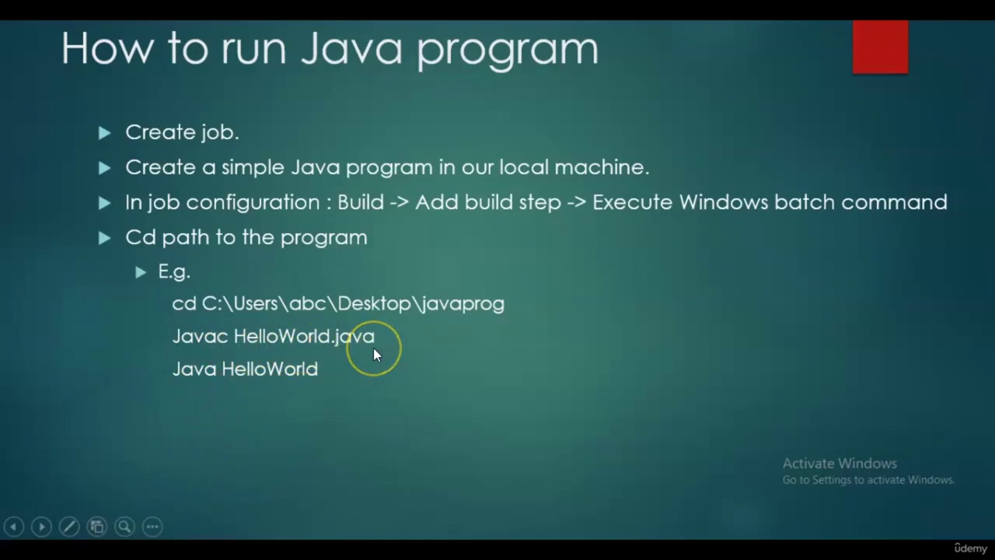
# Compare the slide's example javac and java commands with the Jenkins batch step.
pyautogui.hotkey('alt', 'Tab')
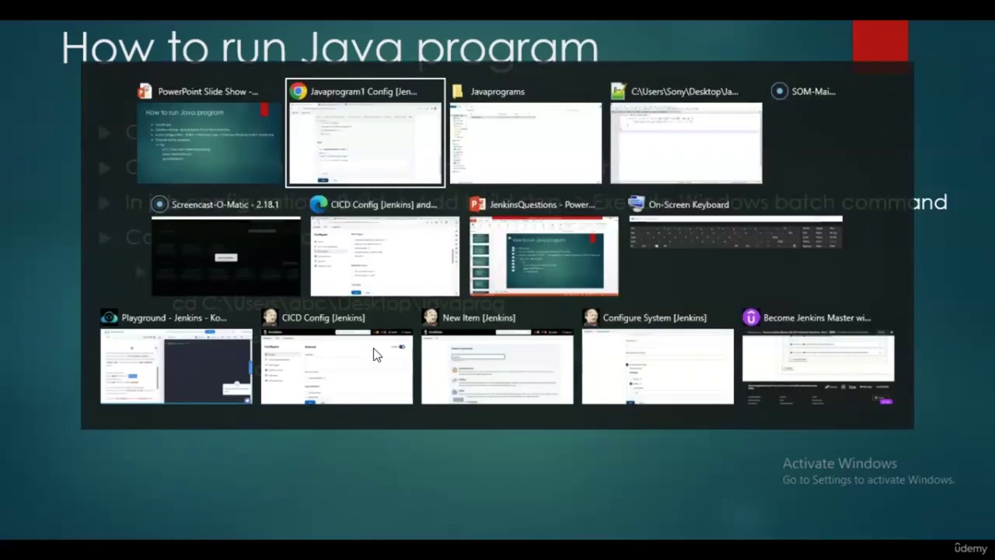
pyautogui.hotkey('alt', 'Tab')
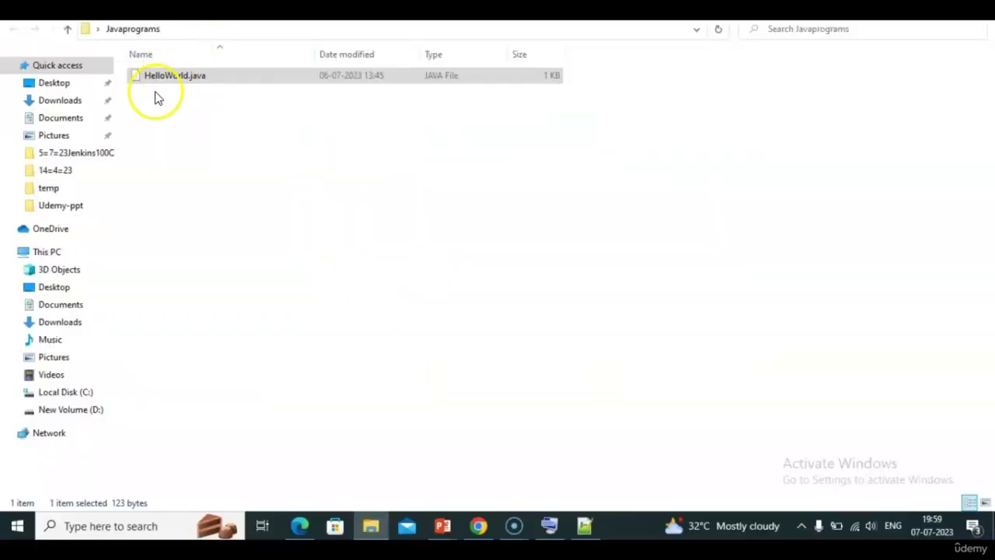
pyautogui.hotkey('alt', 'Tab')
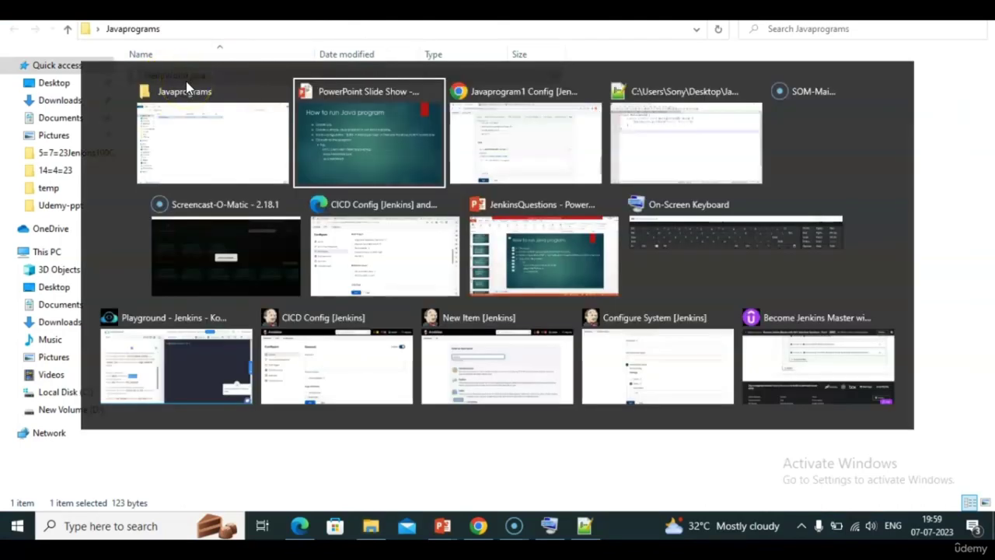
pyautogui.hotkey('alt', 'Tab')
pyautogui.hotkey('alt', 'shift', 'Tab')
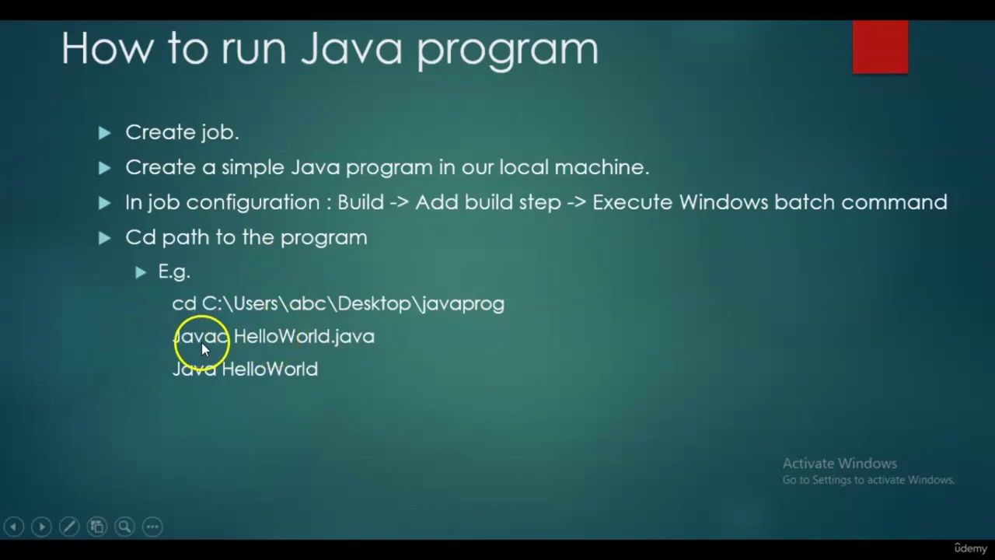
pyautogui.hotkey('alt', 'Tab')
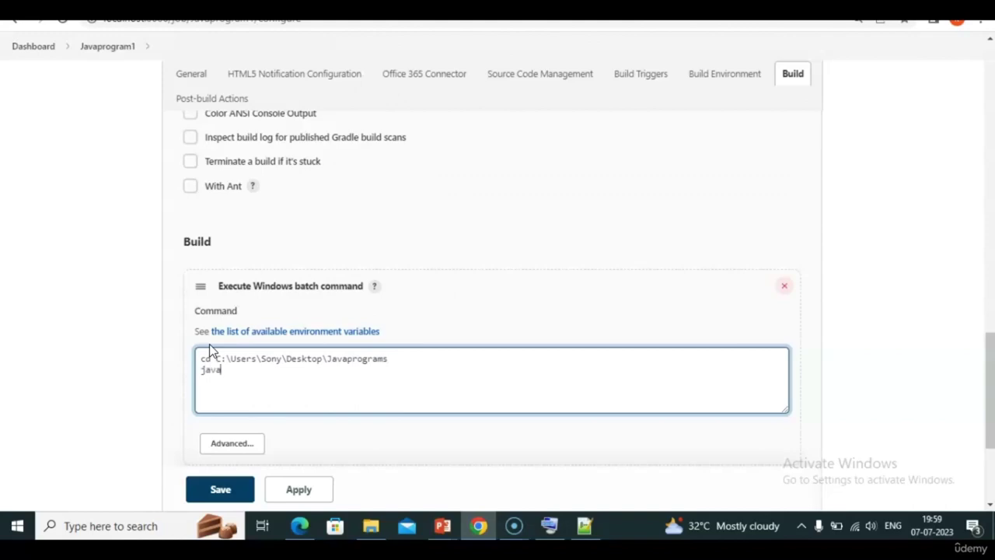
pyautogui.hotkey('alt', 'Tab')
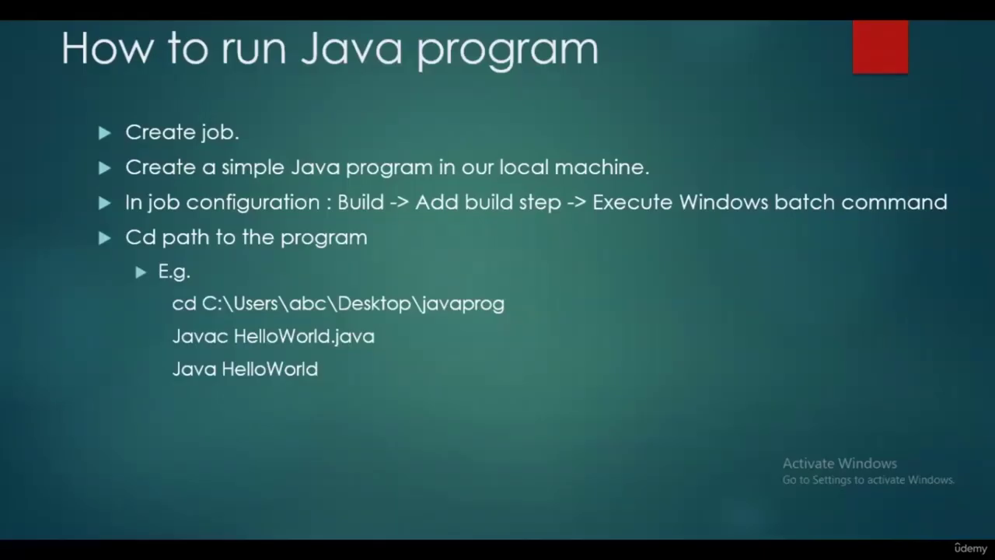
pyautogui.hotkey('alt', 'Tab')
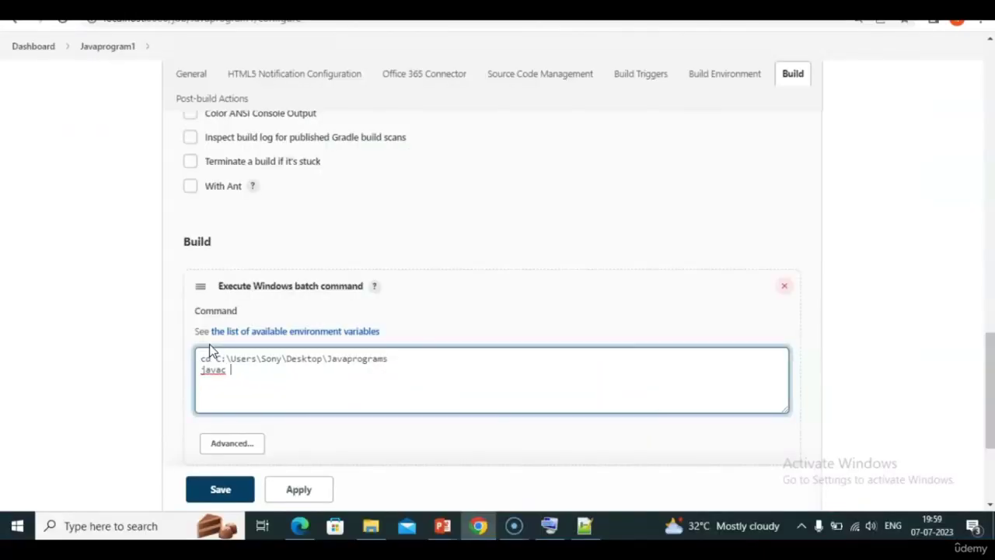
# Add 'javac HelloWorld.java' and 'java HelloWorld' lines to the batch command and save the job.
pyautogui.write('ello')
pyautogui.hotkey('alt', 'Tab')
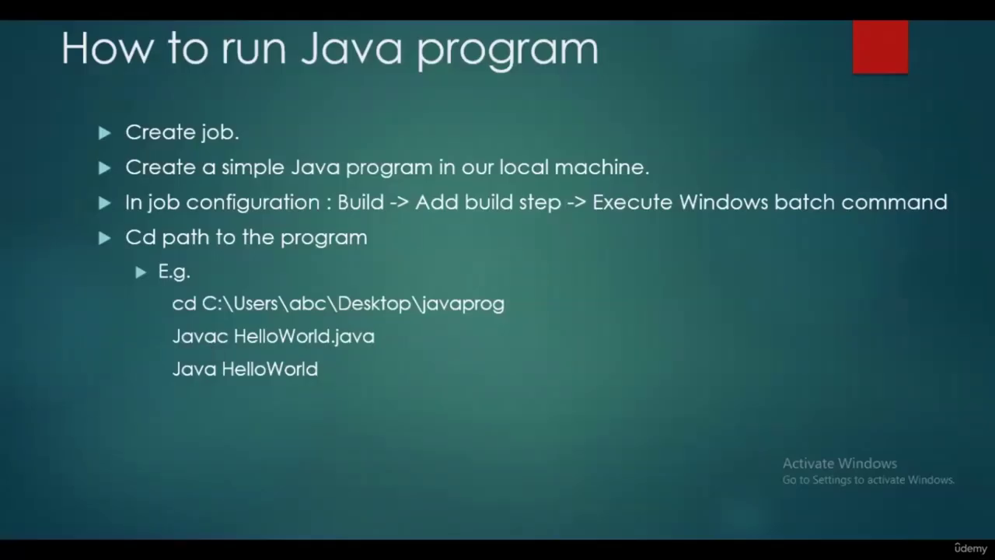
pyautogui.hotkey('alt', 'Tab')
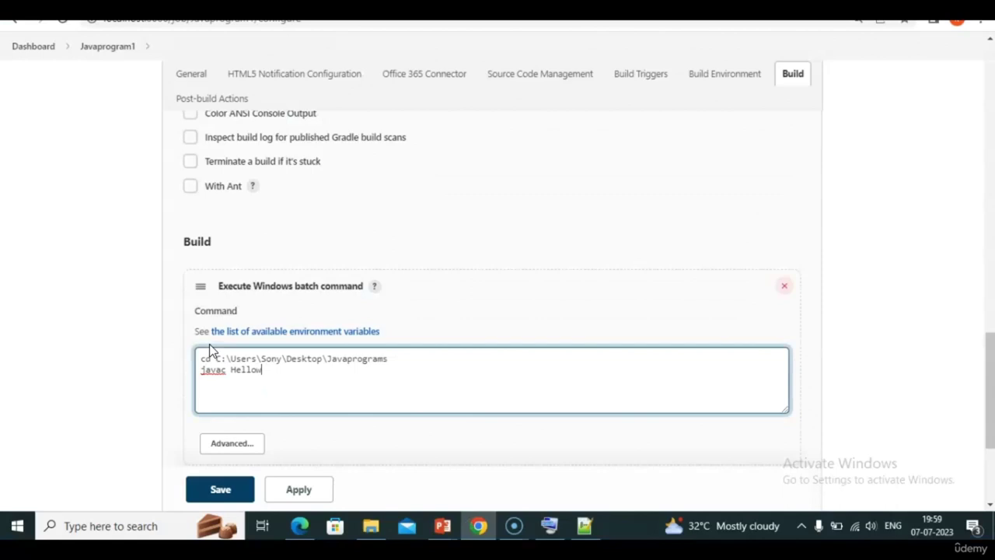
pyautogui.write('World.java')
pyautogui.press('Return')
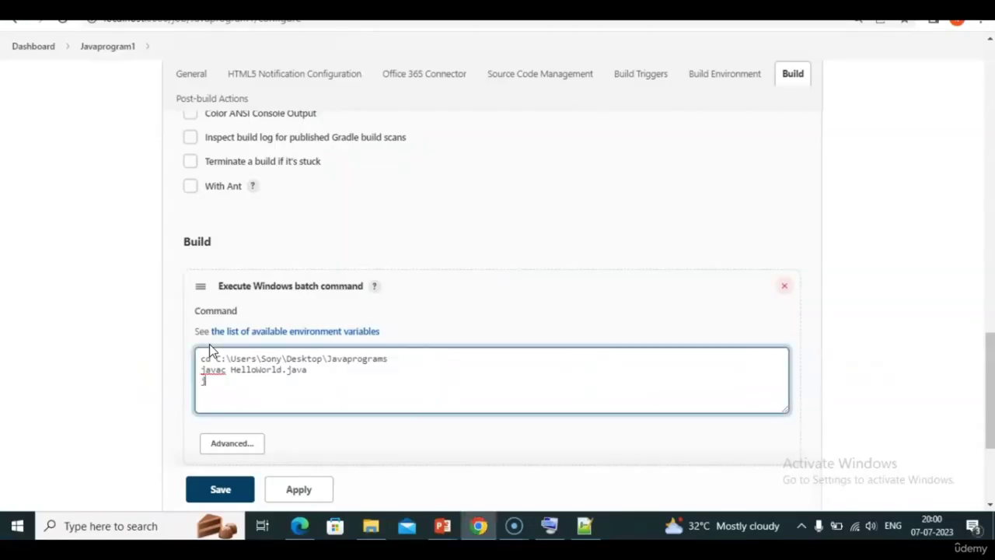
pyautogui.write('ava HelloWorld')
pyautogui.click(218, 489)
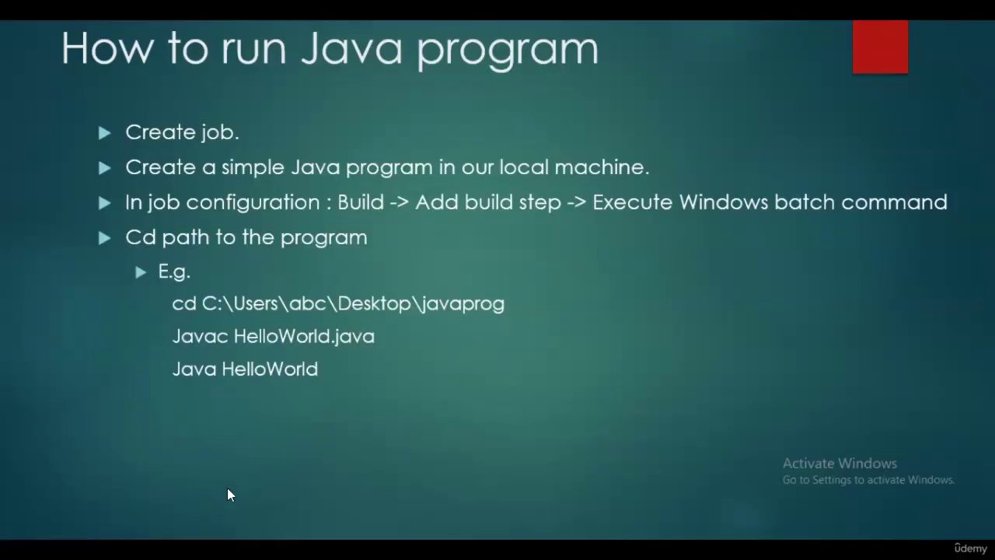
# Build Javaprogram1 and open build #1's console output showing 'Hello, World!' and SUCCESS.
pyautogui.click(228, 494)
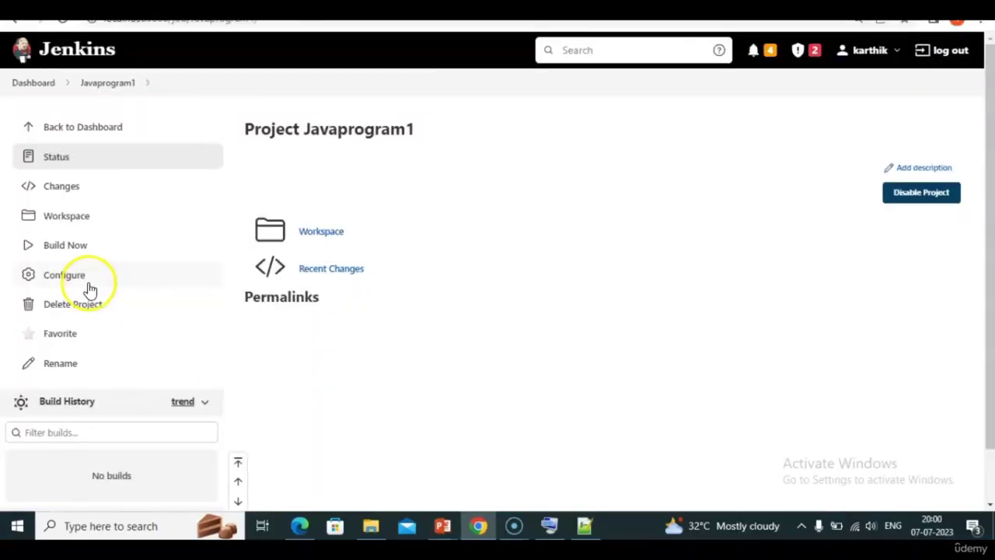
pyautogui.click(70, 245)
pyautogui.scroll(-1, 23, 437)
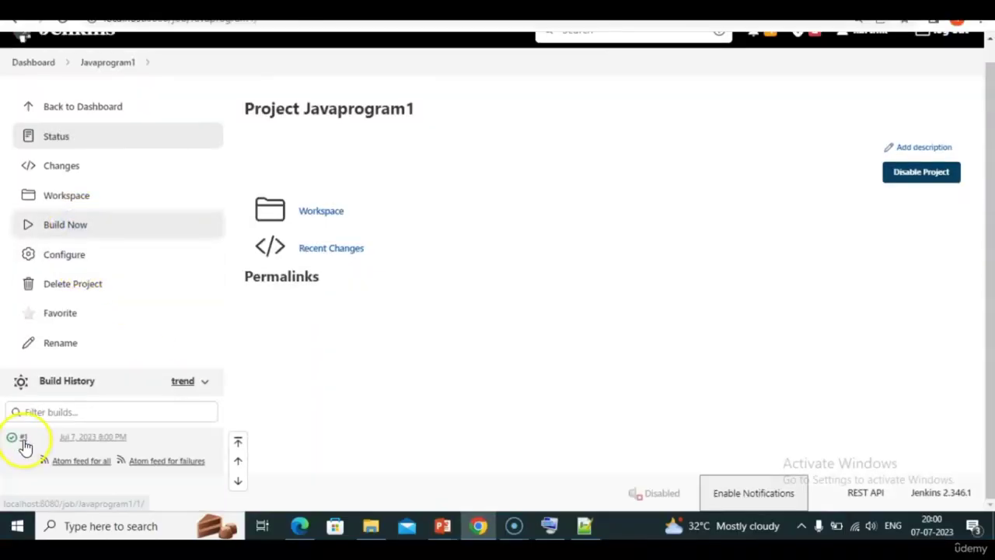
pyautogui.click(22, 437)
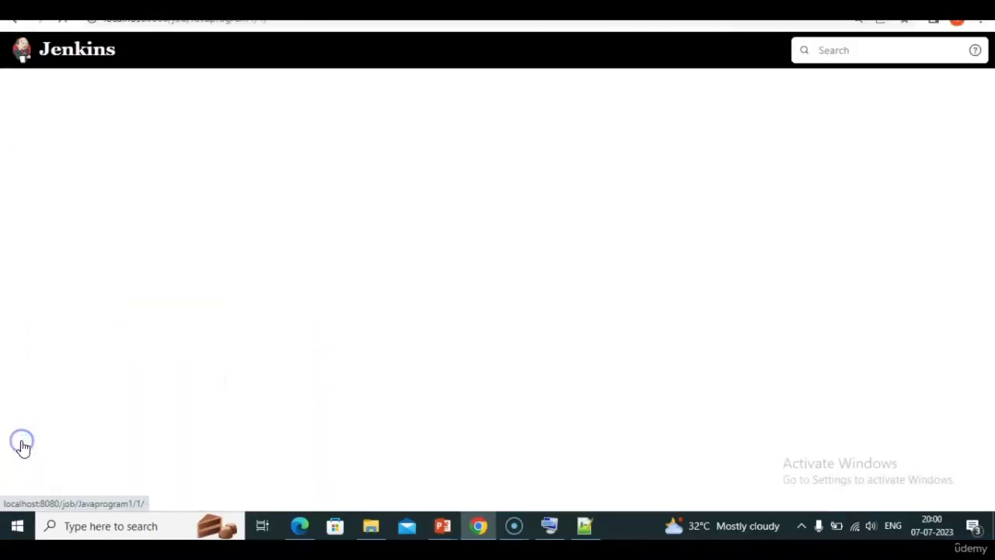
pyautogui.click(82, 216)
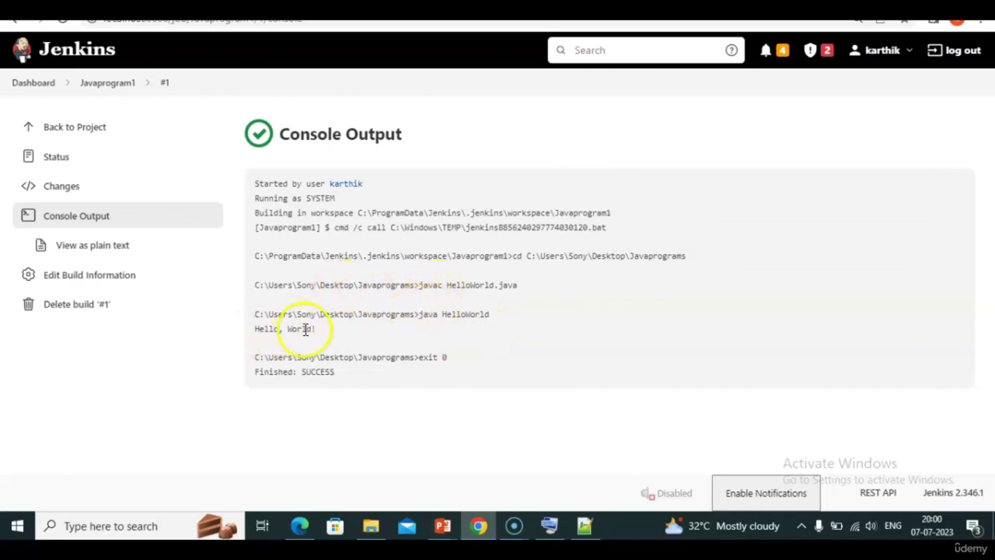
pyautogui.hotkey('alt', 'Tab')
pyautogui.hotkey('alt', 'Tab')
pyautogui.hotkey('alt', 'Tab')
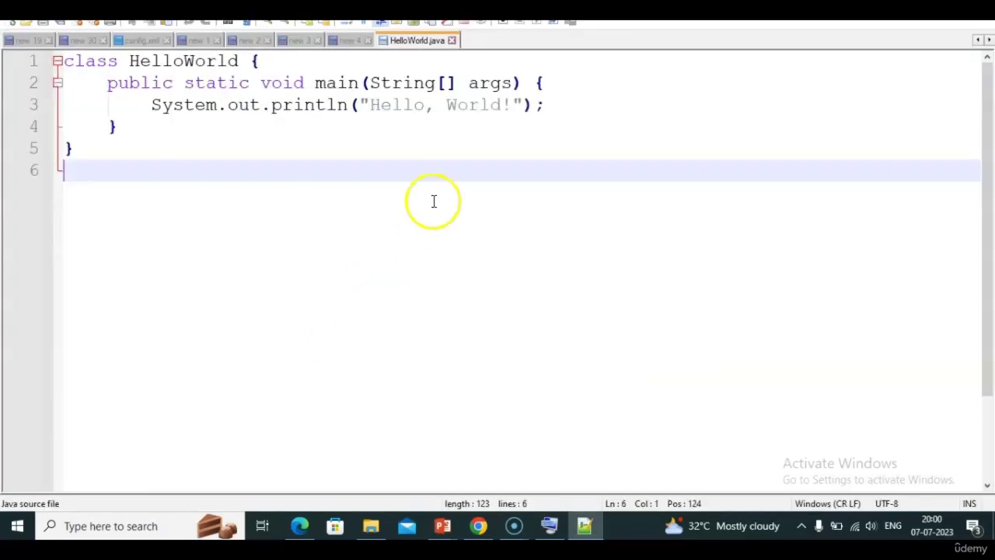
# Replace 'World' with 'Jenkins' in the greeting of HelloWorld.java.
pyautogui.doubleClick(470, 109)
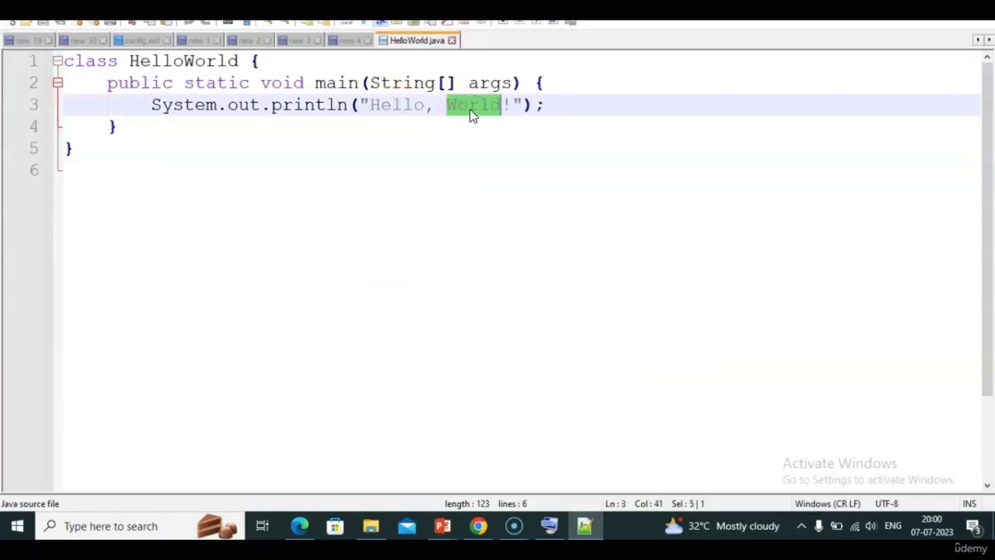
pyautogui.write('Jenkins')
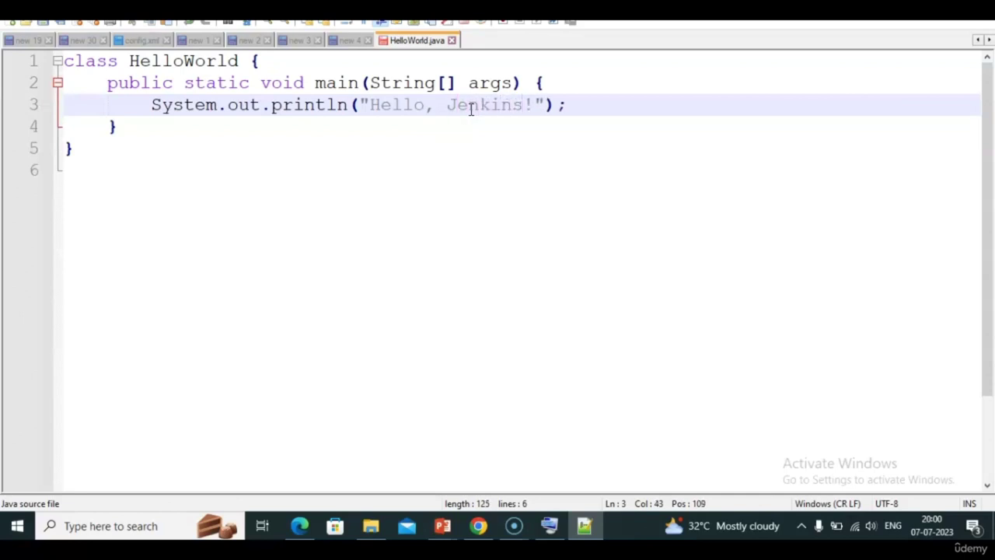
pyautogui.hotkey('alt', 'Tab')
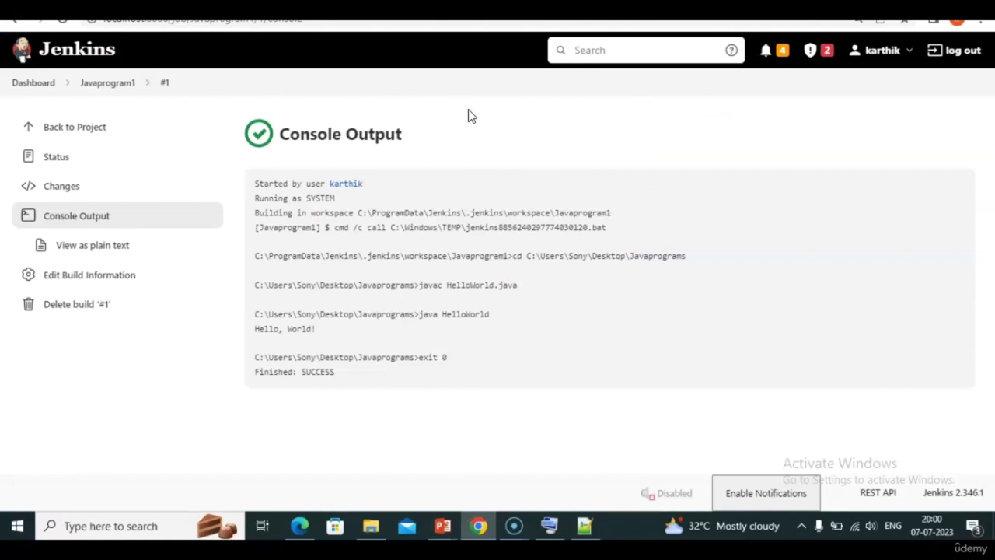
pyautogui.hotkey('alt', 'Tab')
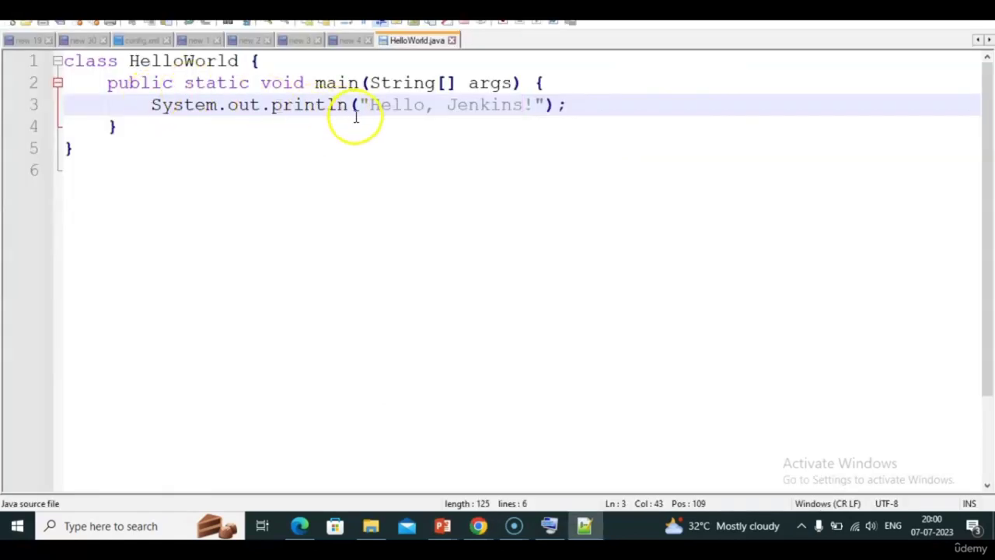
pyautogui.hotkey('alt', 'Tab')
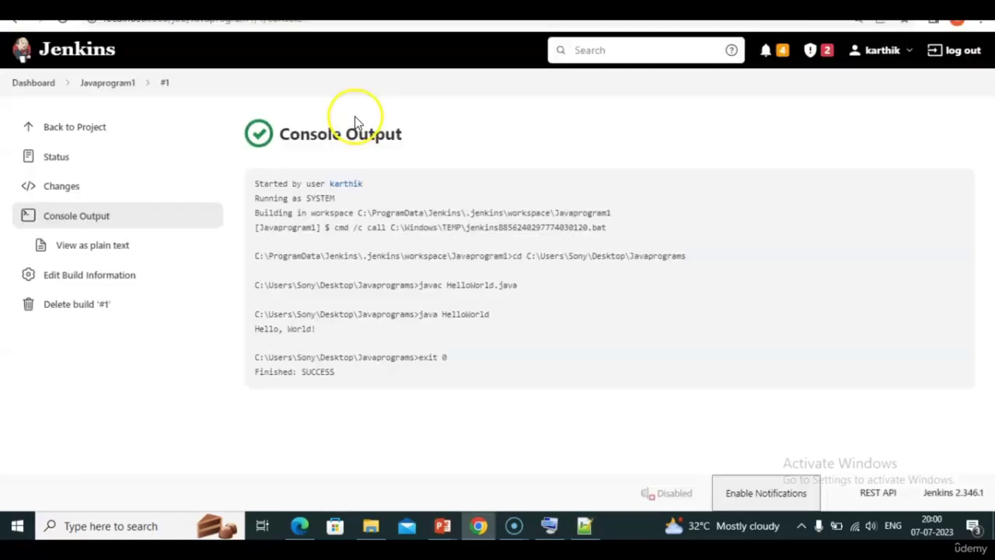
# Run build #2 of Javaprogram1 and open its console output printing 'Hello, Jenkins!'.
pyautogui.click(122, 93)
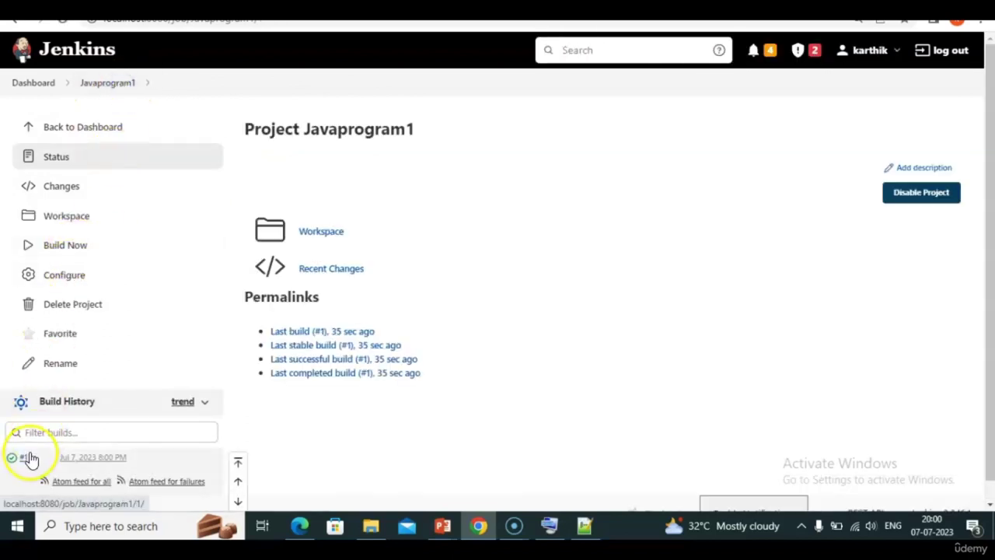
pyautogui.click(78, 244)
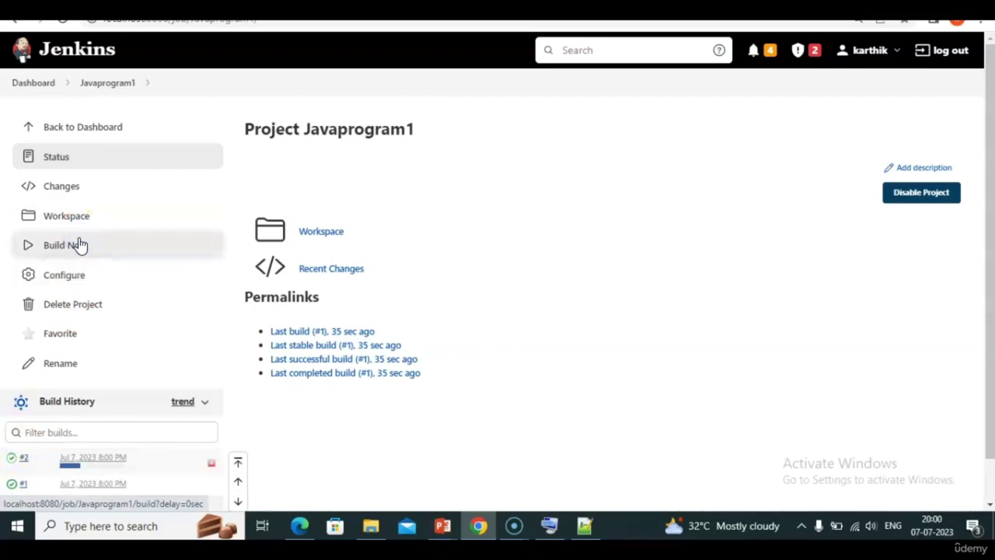
pyautogui.hotkey('alt', 'Tab')
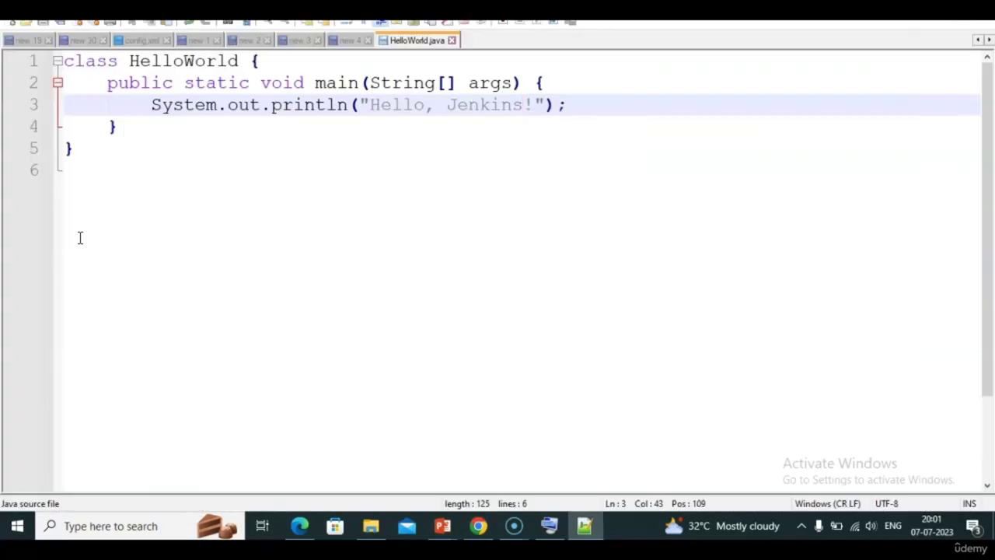
pyautogui.hotkey('alt', 'Tab')
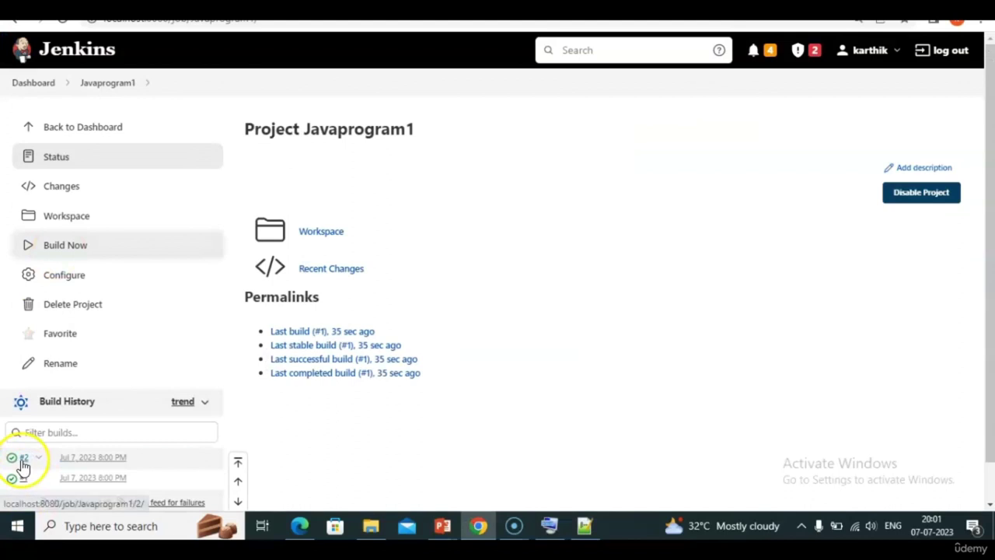
pyautogui.click(23, 460)
pyautogui.click(77, 222)
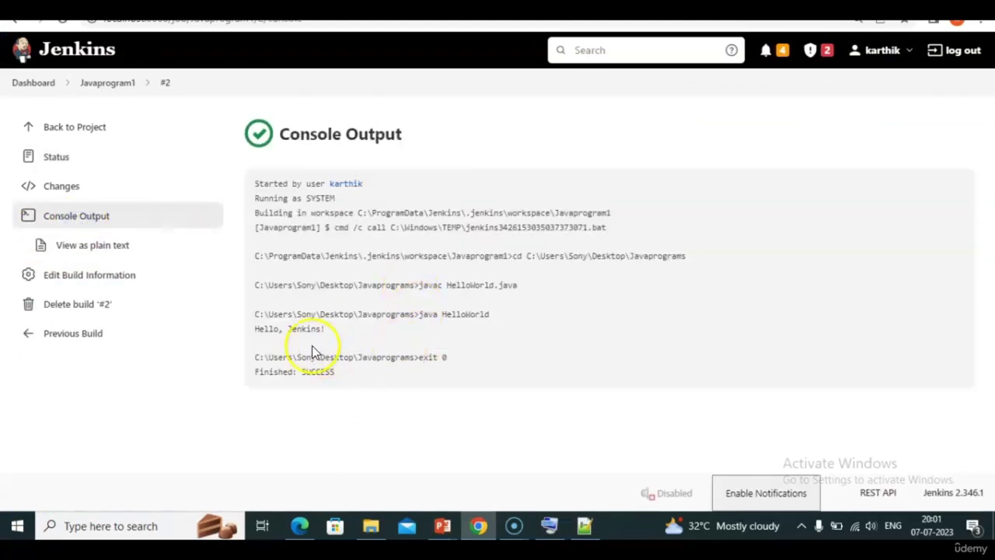
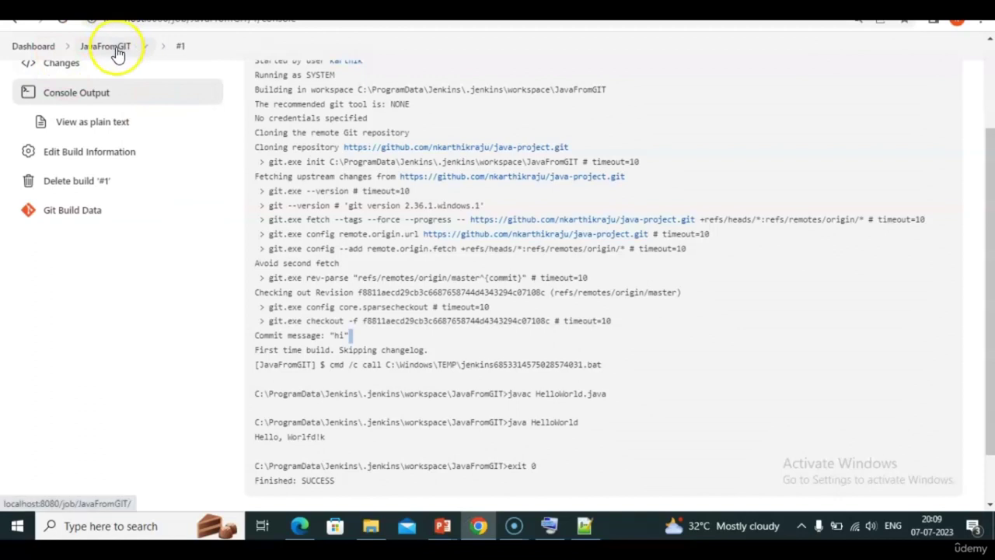
# Return to the JavaFromGIT project page and show the jar slide listing javac, java and jar -cf commands.
pyautogui.click(117, 46)
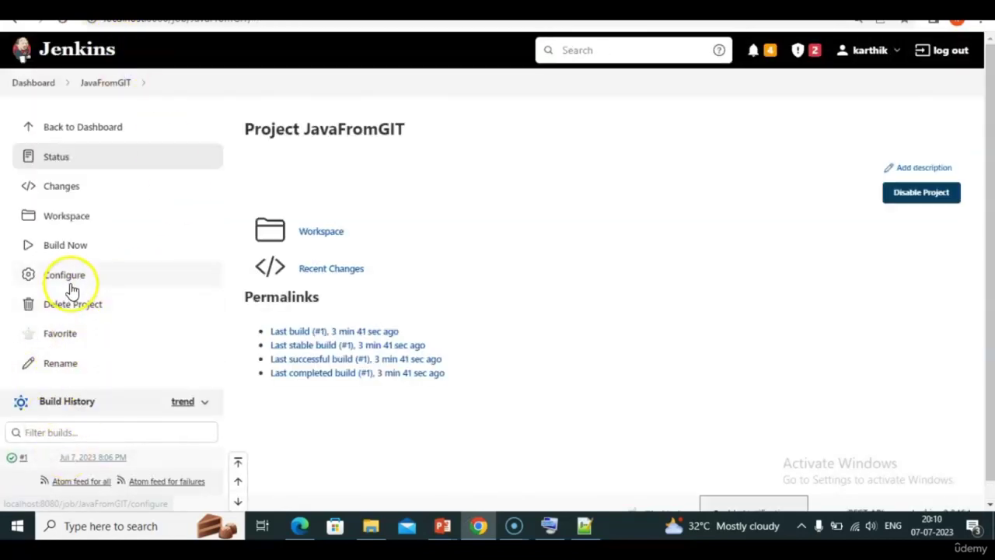
pyautogui.hotkey('alt', 'Tab')
pyautogui.press('Right')
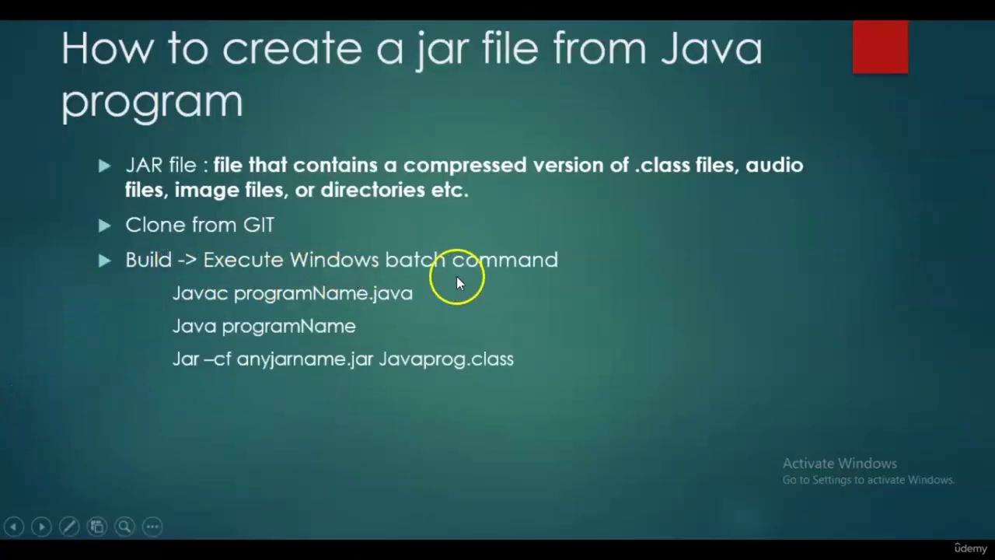
# Go to the Build section of JavaFromGIT's configuration, checking the jar-creation slide for reference.
pyautogui.hotkey('alt', 'Tab')
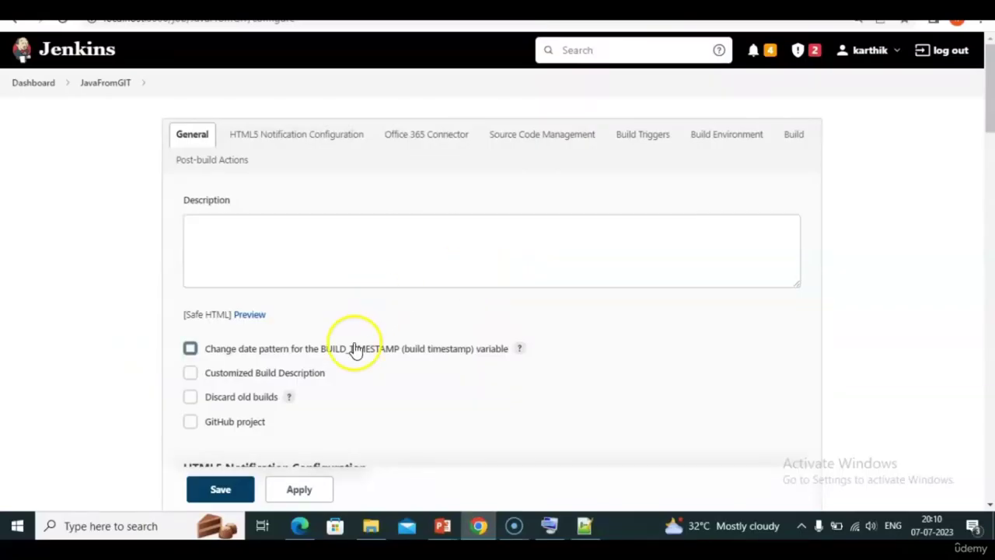
pyautogui.click(794, 140)
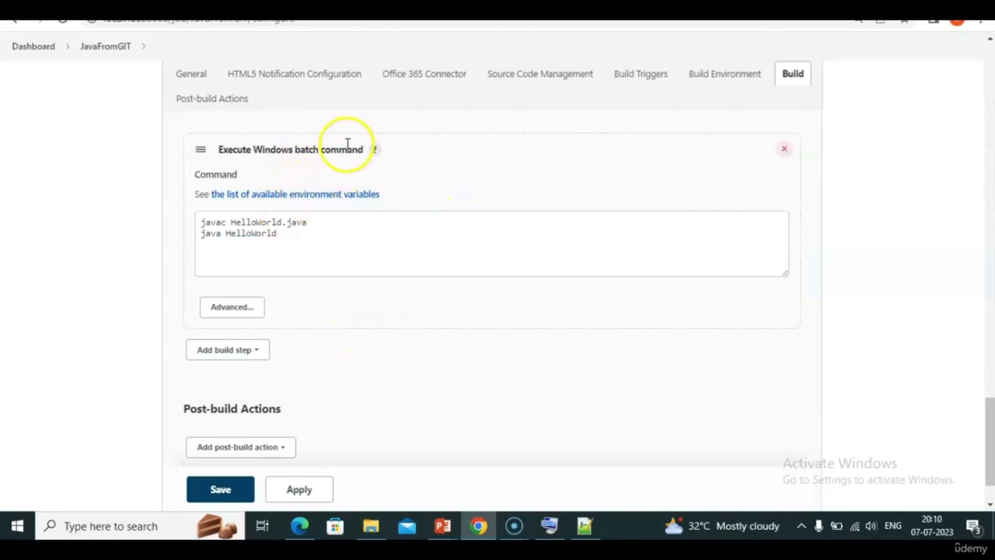
pyautogui.hotkey('alt', 'Tab')
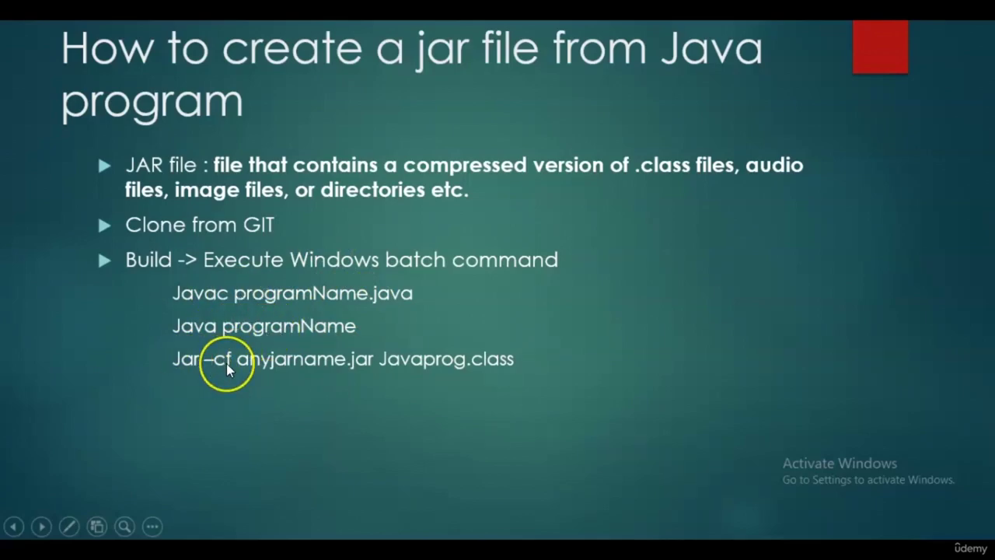
pyautogui.hotkey('alt', 'Tab')
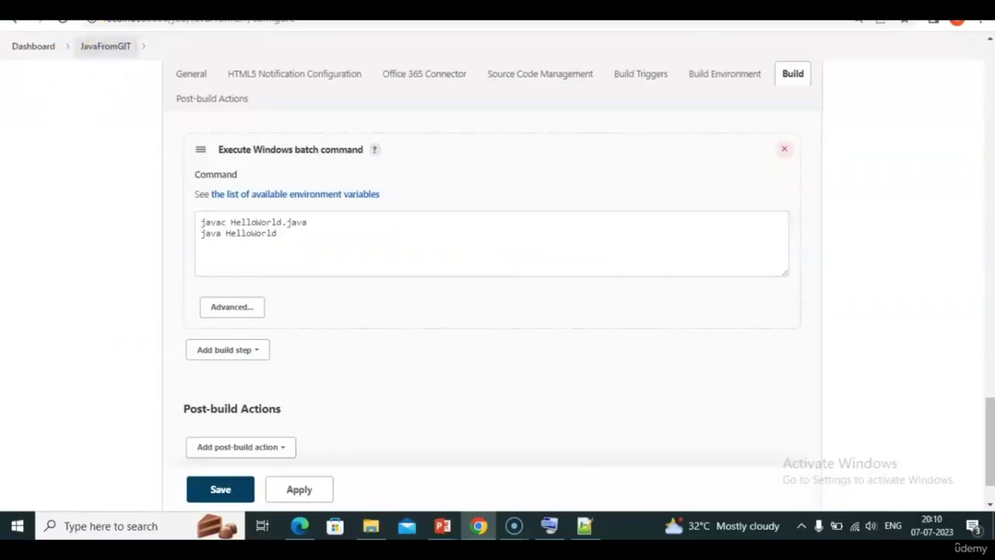
pyautogui.click(105, 46)
pyautogui.click(327, 233)
# Type 'jar -cf firstjar.jar' on a new third batch command line, following the slide's syntax.
pyautogui.click(327, 241)
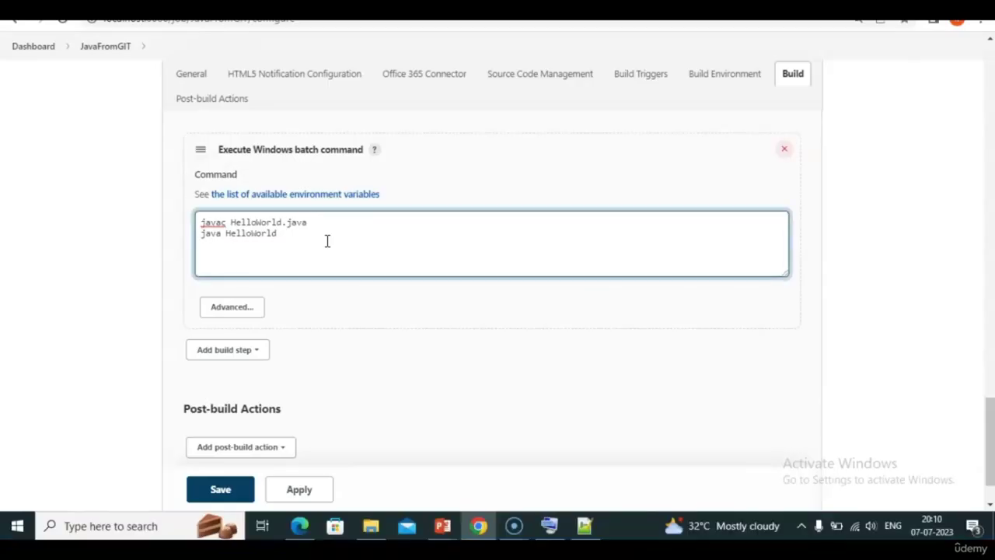
pyautogui.write('jar')
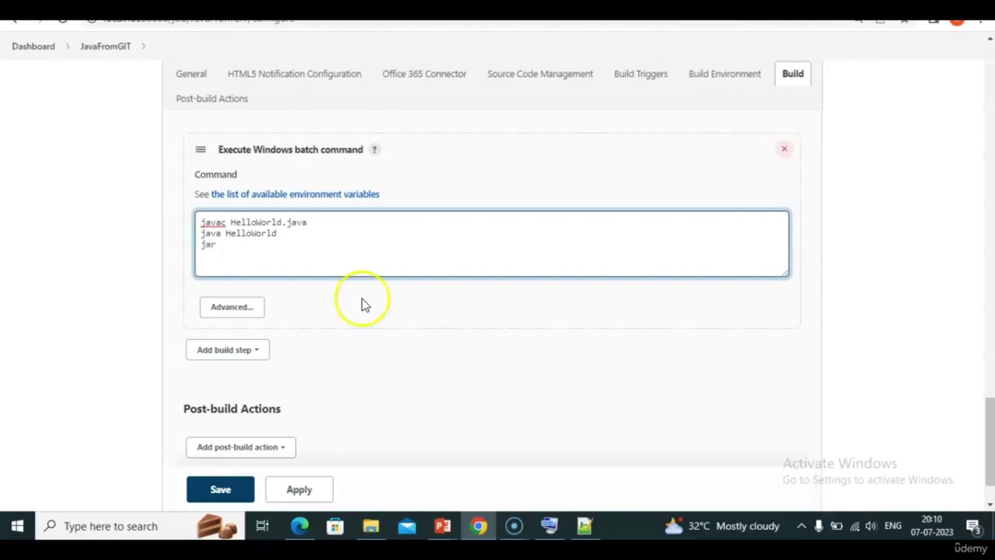
pyautogui.click(398, 249)
pyautogui.write('-cf')
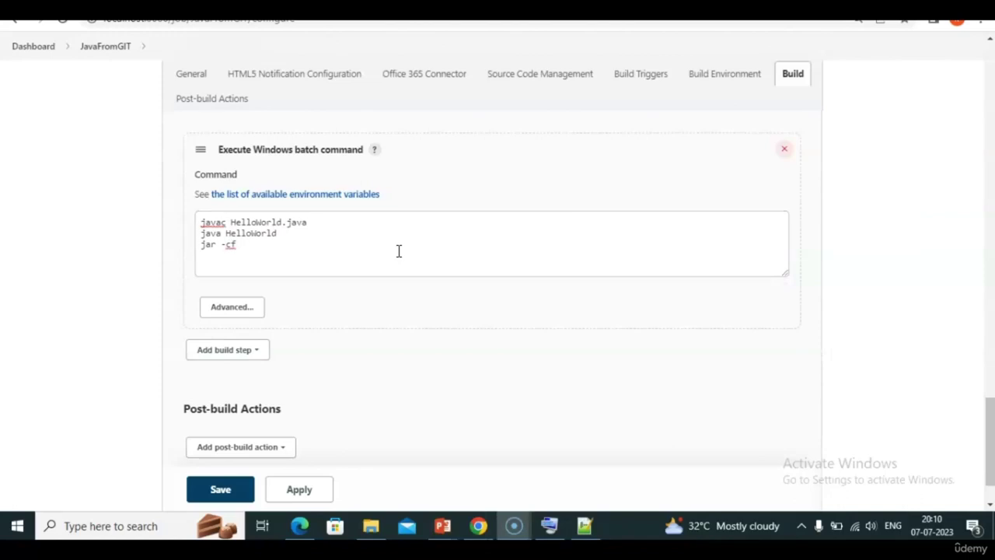
pyautogui.hotkey('alt', 'Tab')
pyautogui.hotkey('alt', 'Tab')
pyautogui.hotkey('alt', 'Tab')
pyautogui.hotkey('alt', 'Tab')
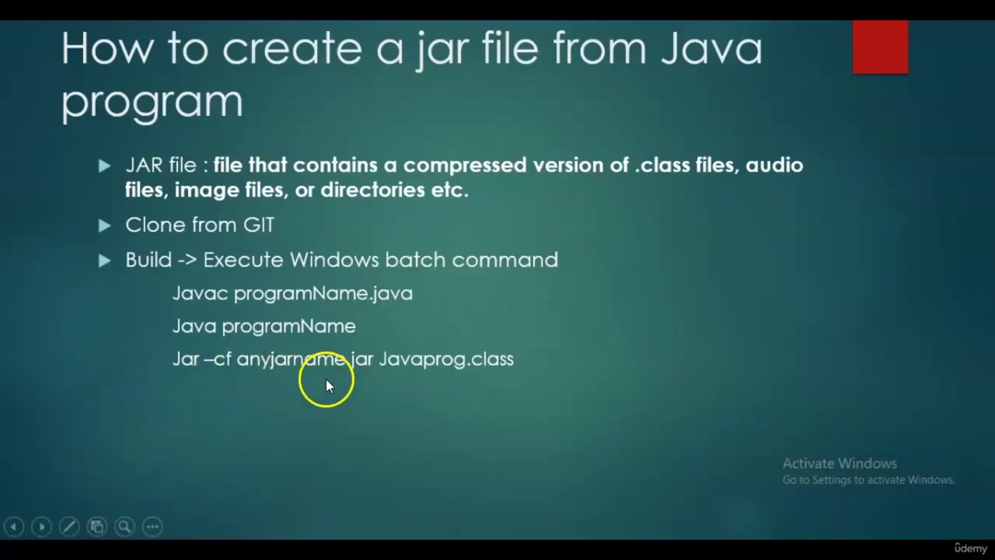
pyautogui.hotkey('alt', 'Tab')
pyautogui.hotkey('alt', 'Tab')
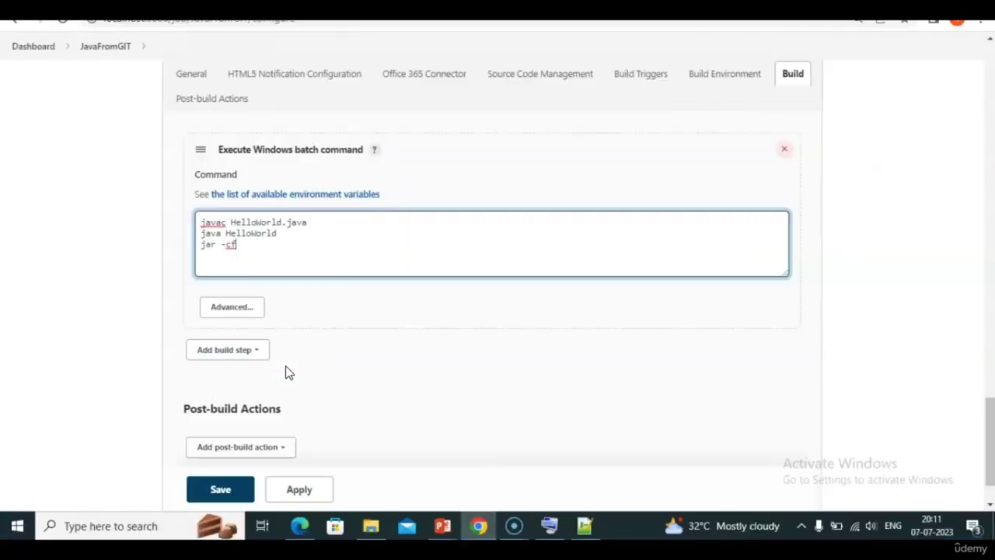
pyautogui.write('firstjar')
pyautogui.hotkey('alt', 'Tab')
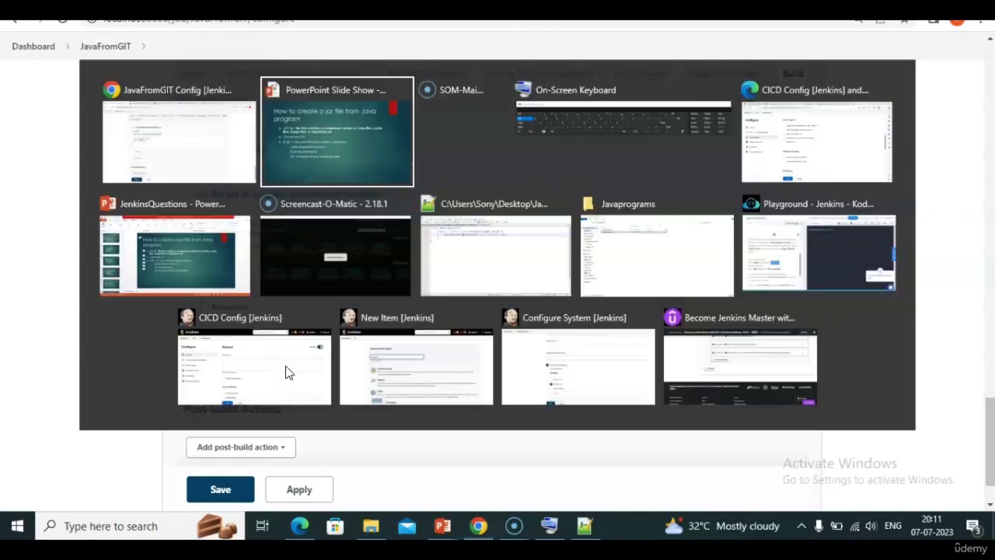
pyautogui.hotkey('alt', 'Tab')
pyautogui.write('.jar')
pyautogui.hotkey('alt', 'Tab')
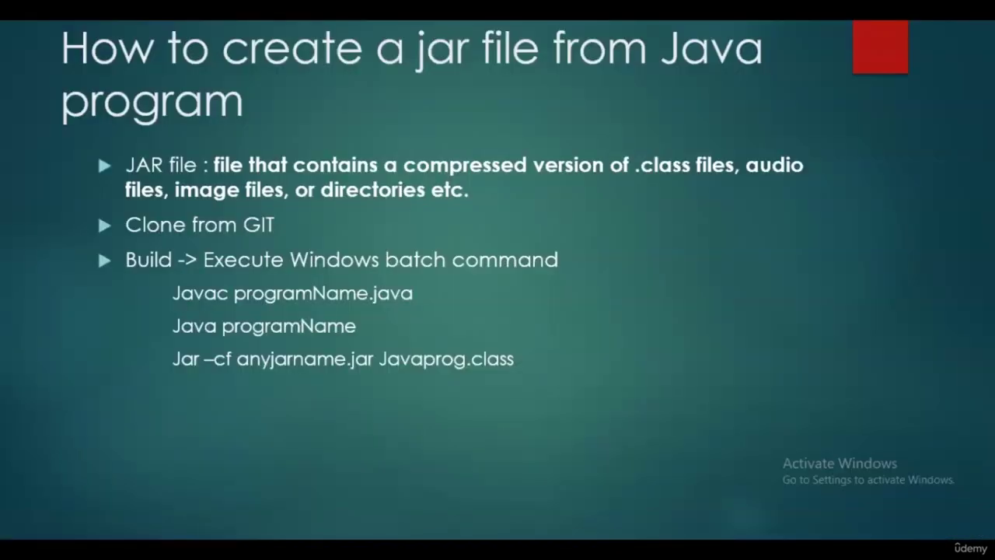
pyautogui.hotkey('alt', 'Tab')
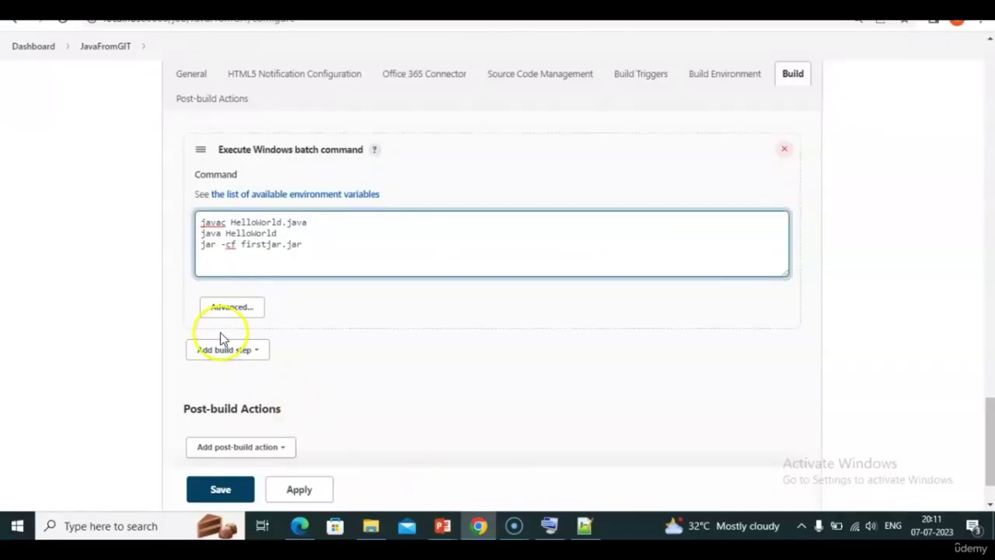
# Complete the line with 'HelloWorld.class', copying HelloWorld from the javac line, and save.
pyautogui.doubleClick(257, 232)
pyautogui.hotkey('ctrl', 'c')
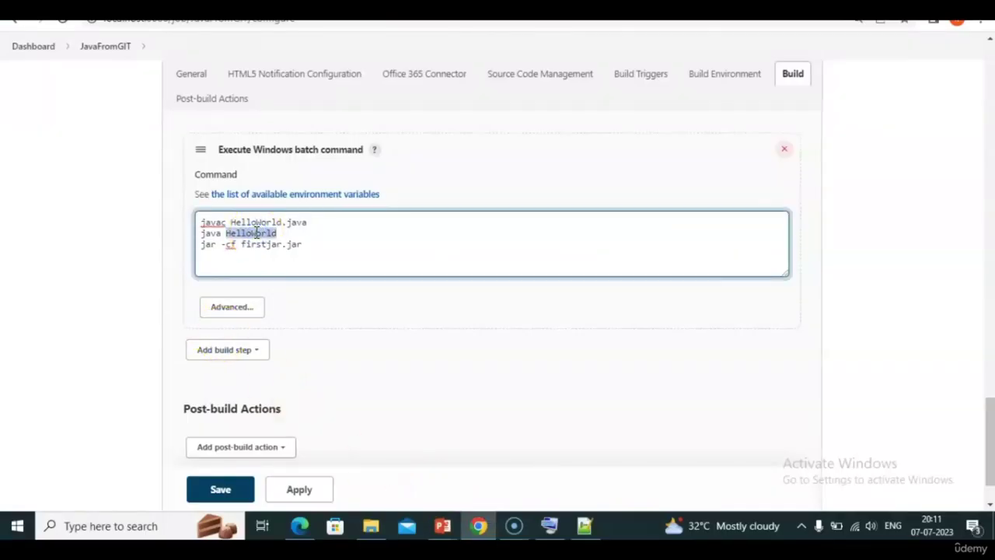
pyautogui.click(387, 247)
pyautogui.hotkey('ctrl', 'v')
pyautogui.write('.class')
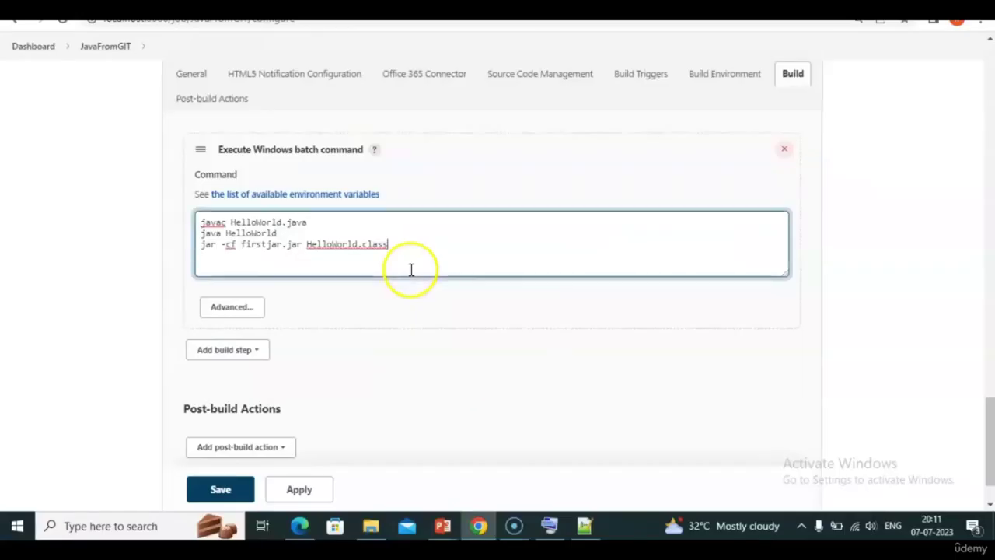
pyautogui.click(217, 493)
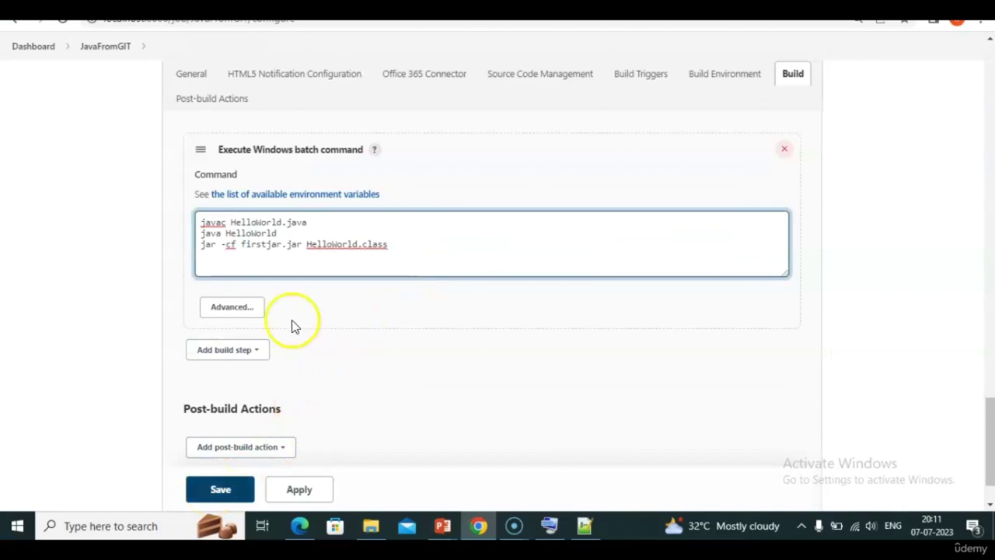
# Save the job, run build #2 and review its successful console output, then open the workspace listing.
pyautogui.click(224, 492)
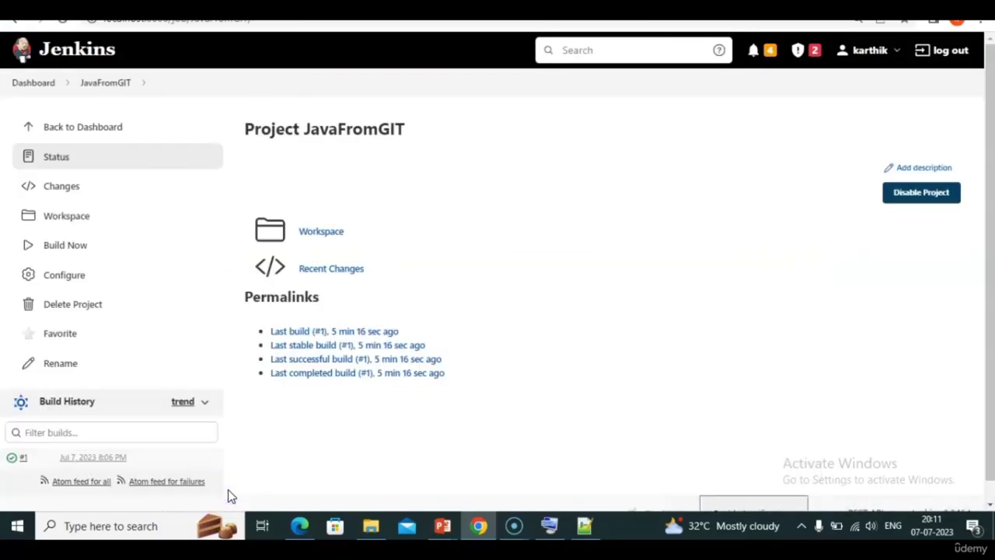
pyautogui.click(66, 251)
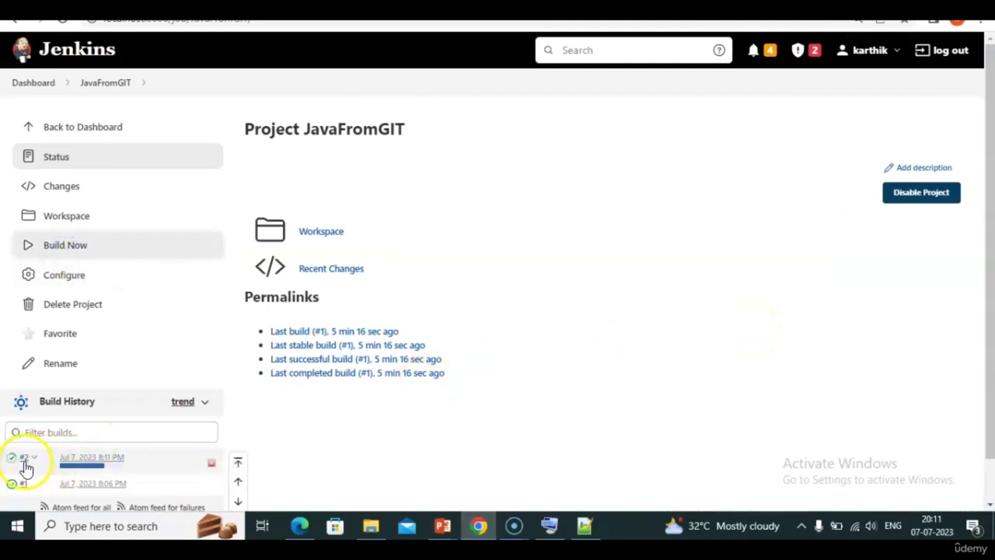
pyautogui.click(24, 464)
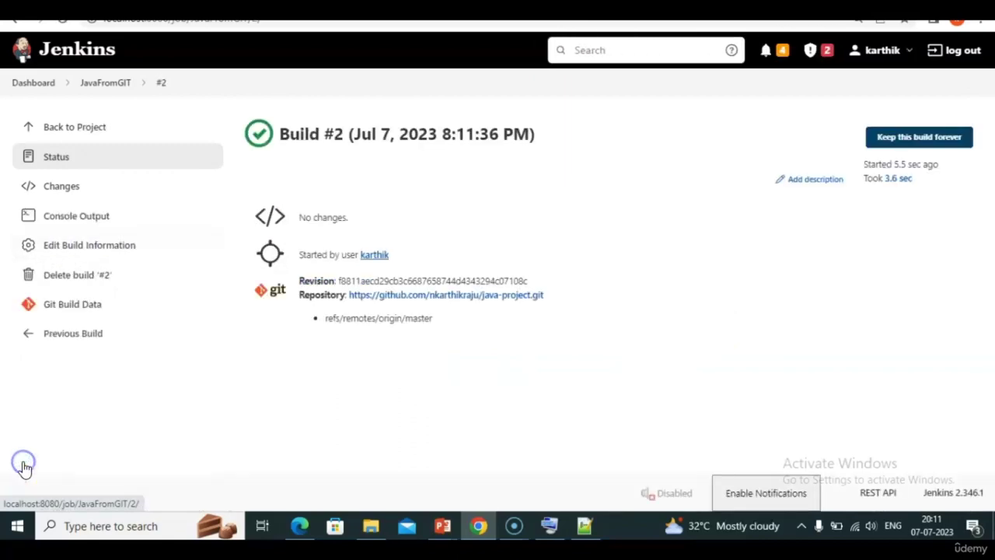
pyautogui.click(77, 223)
pyautogui.scroll(-3, 403, 311)
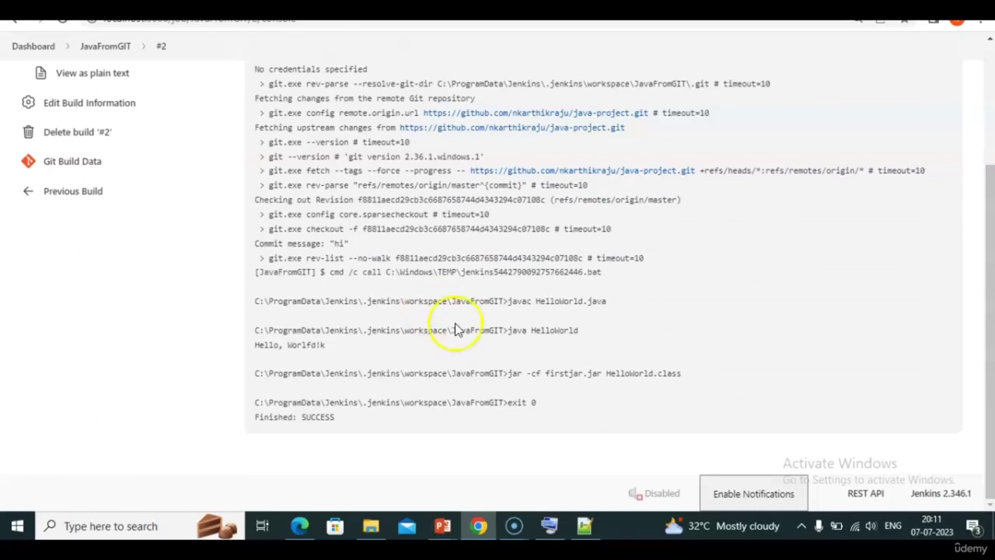
pyautogui.click(14, 18)
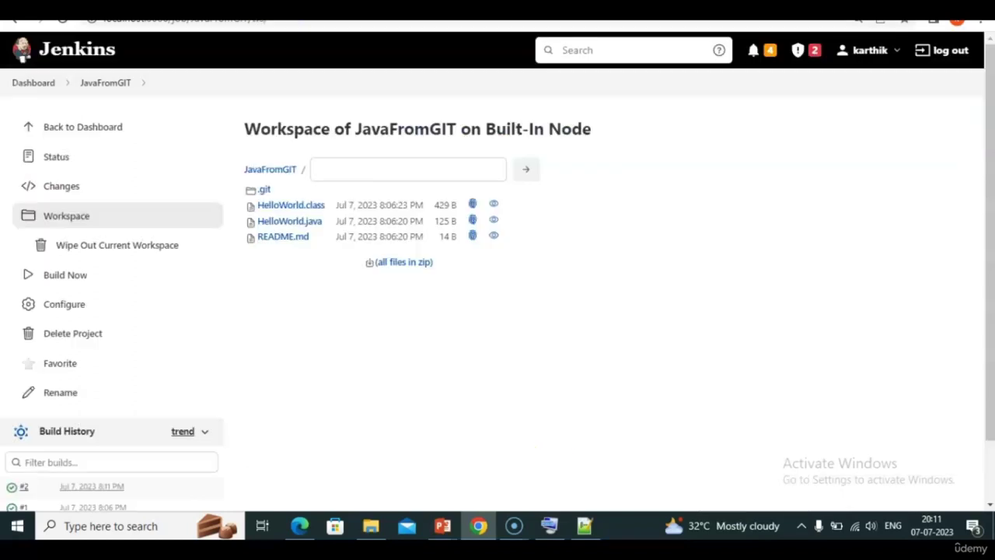
pyautogui.click(356, 23)
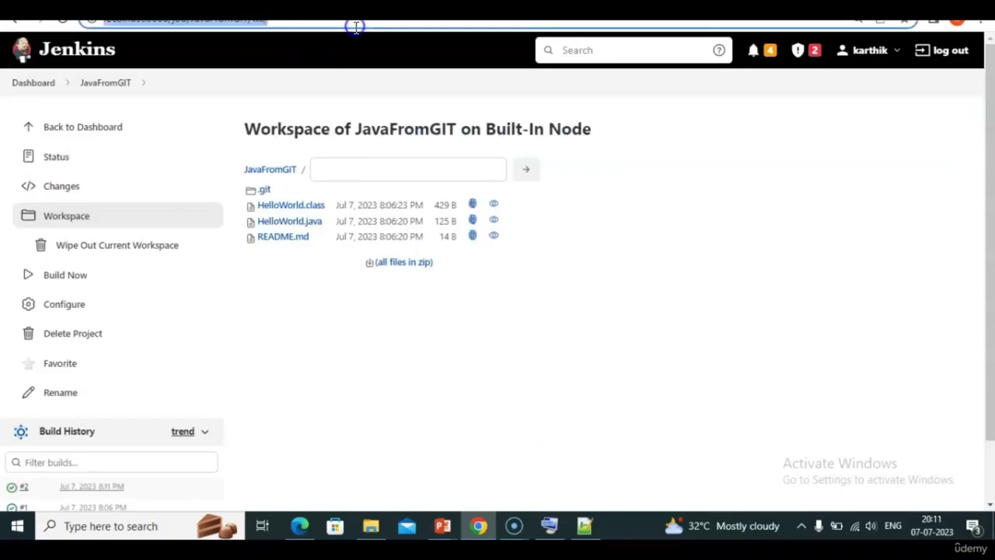
# Reload the workspace listing so the new firstjar.jar appears.
pyautogui.press('Return')
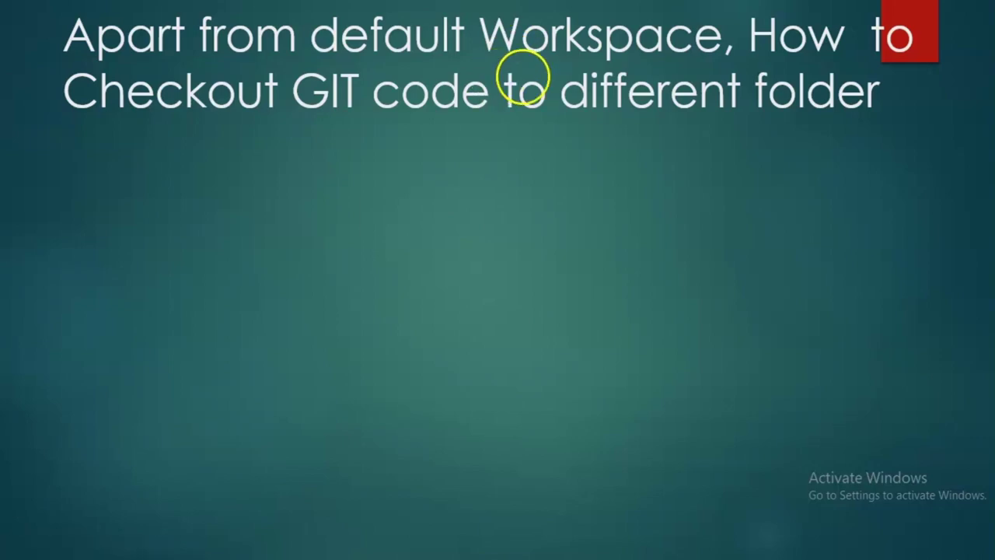
# Open build #219's console output and select the C:\ProgramData\Jenkins\.jenkins\workspace path on the javac line.
pyautogui.hotkey('alt', 'Tab')
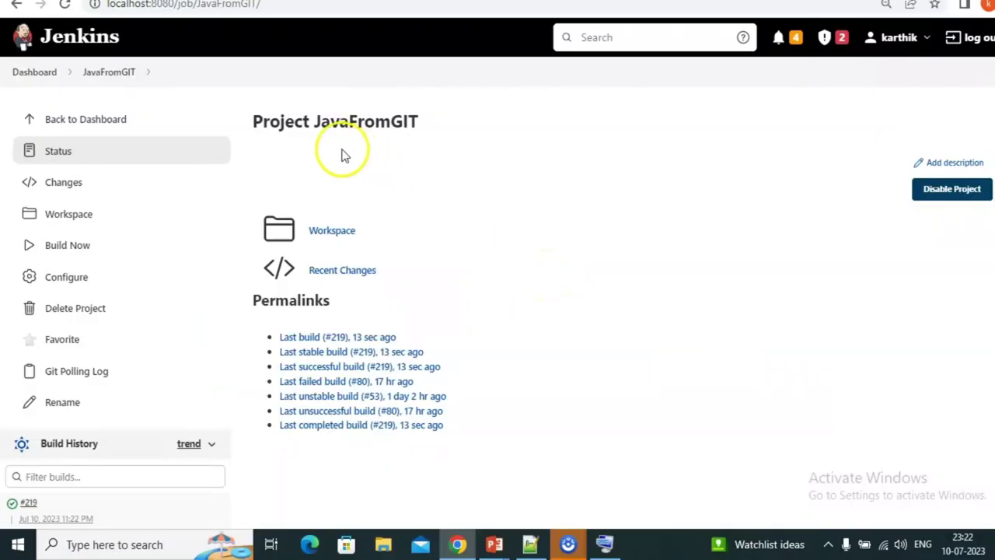
pyautogui.scroll(-3, 148, 307)
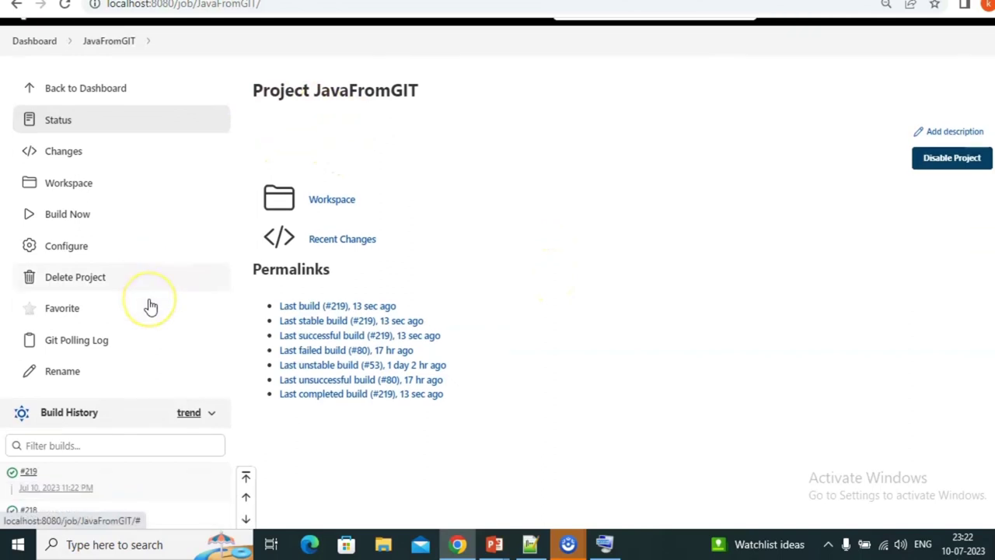
pyautogui.click(27, 357)
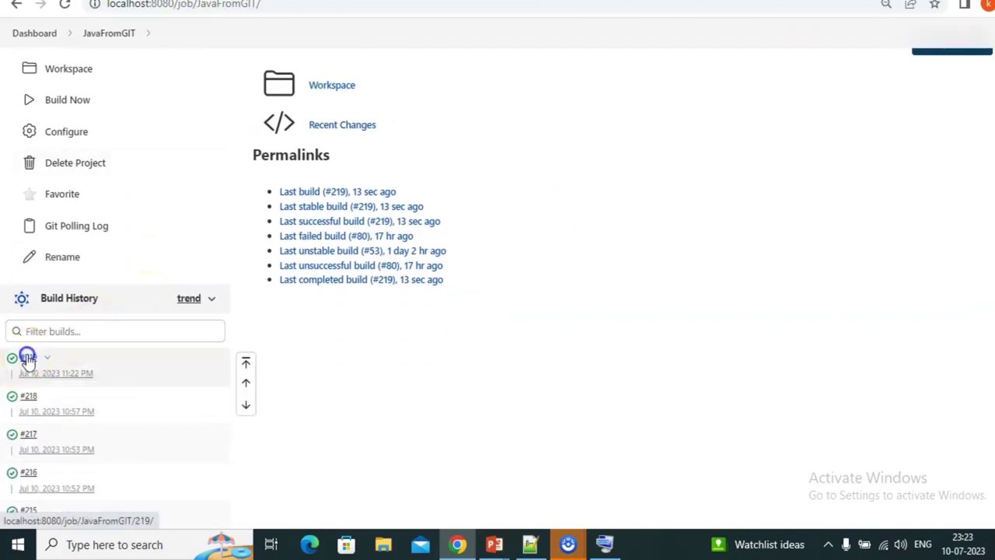
pyautogui.click(68, 222)
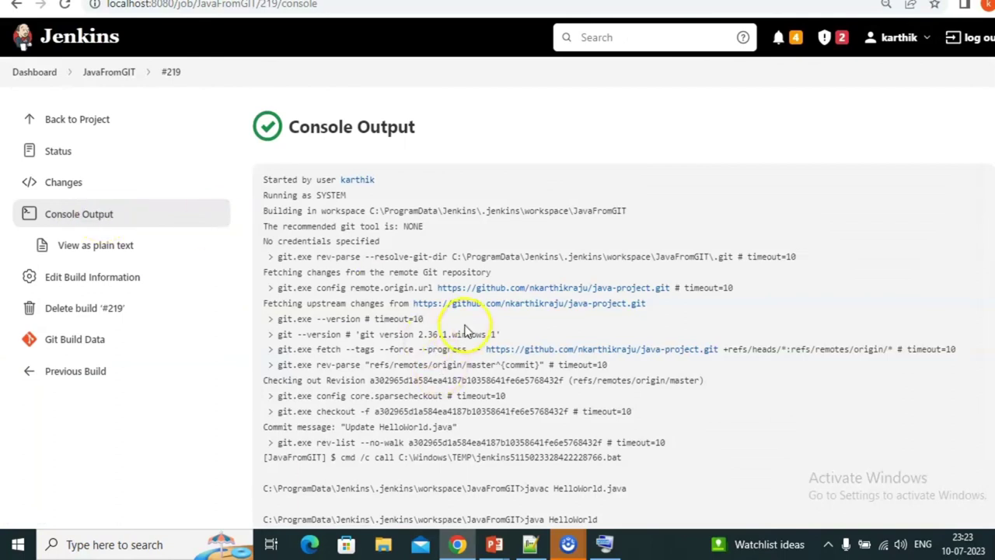
pyautogui.scroll(-2, 458, 303)
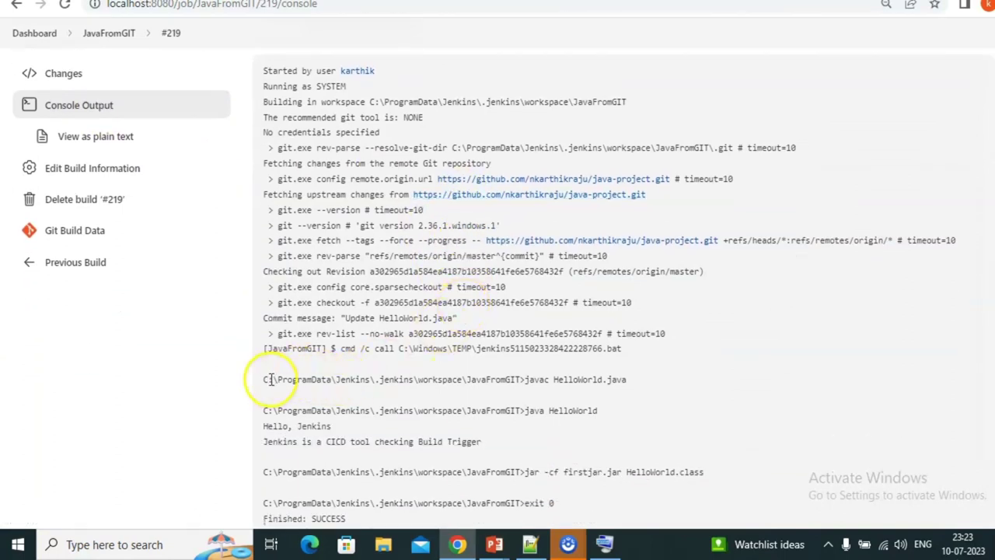
pyautogui.moveTo(264, 380); pyautogui.dragTo(523, 380)
pyautogui.hotkey('ctrl', 'c')
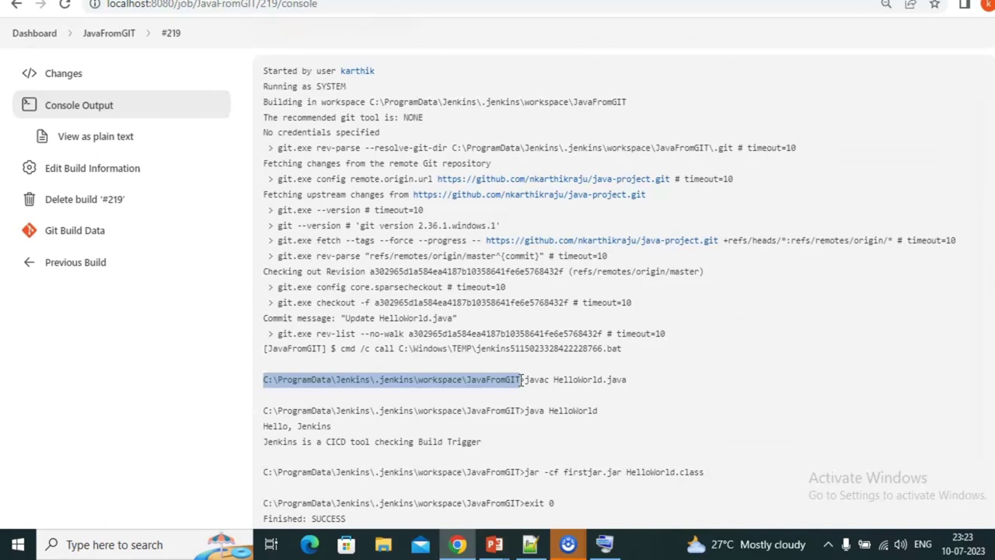
pyautogui.moveTo(433, 381); pyautogui.dragTo(441, 376)
pyautogui.press('super+r')
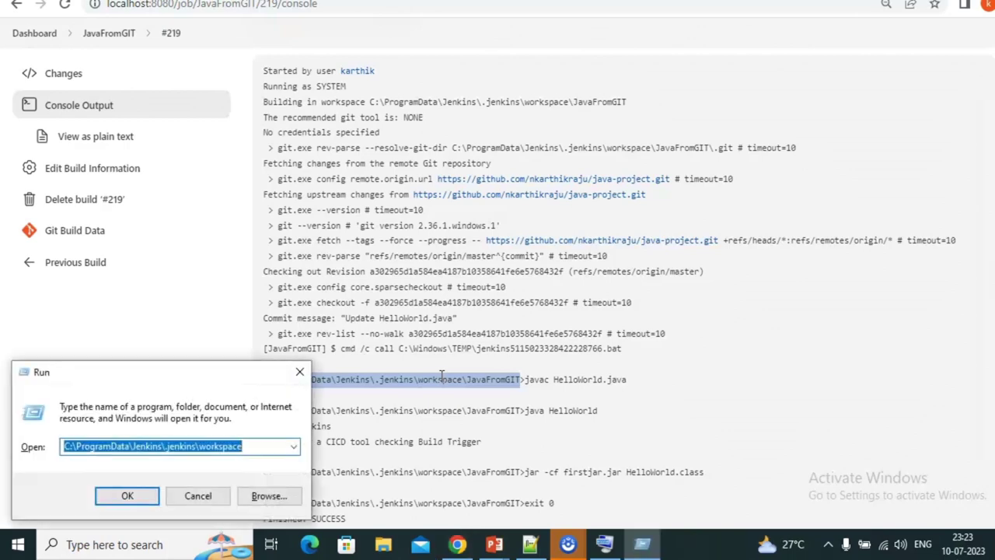
pyautogui.hotkey('ctrl', 'v')
pyautogui.press('Return')
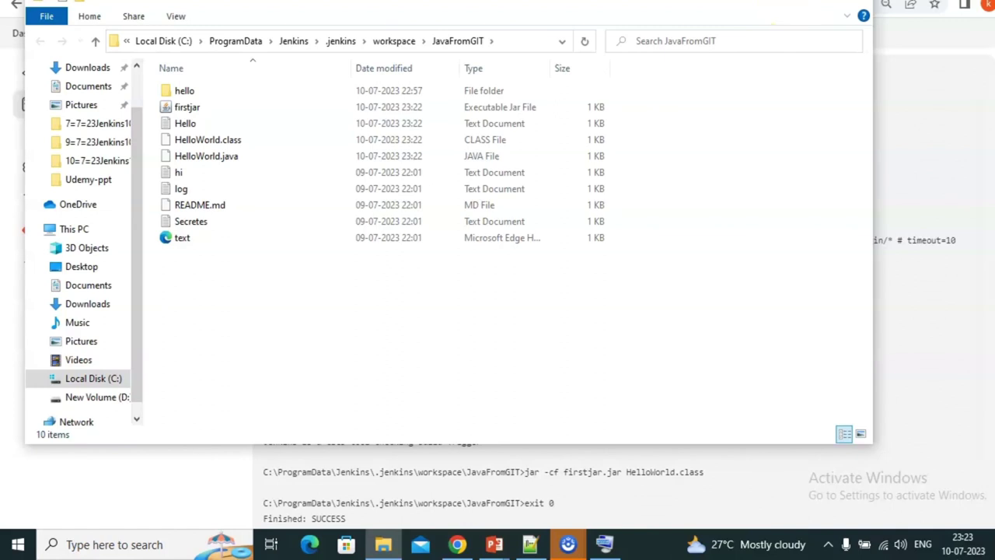
pyautogui.click(787, 3)
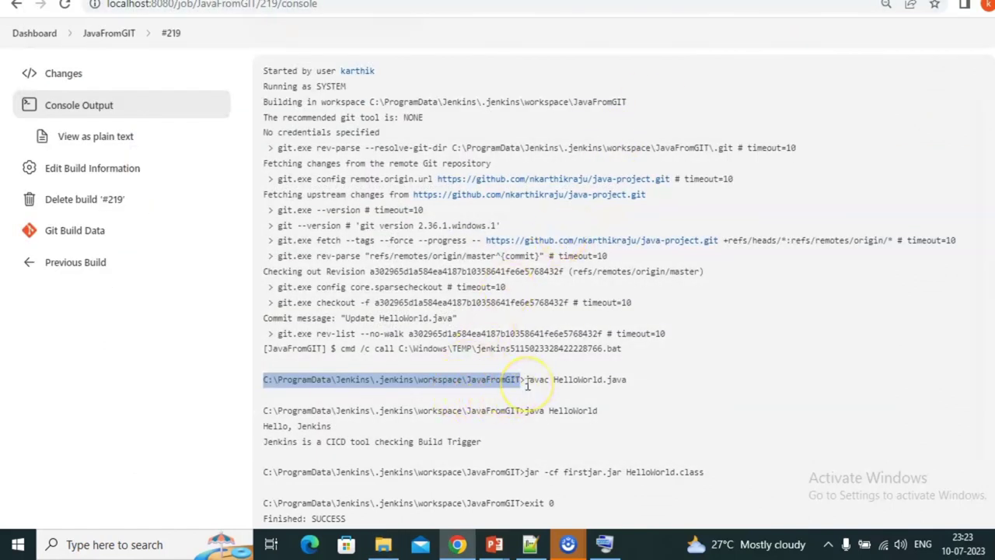
# Switch to the checkout-folder slide explaining that code is checked out and built in the default Workspace.
pyautogui.click(488, 375)
pyautogui.hotkey('alt', 'Tab')
pyautogui.hotkey('alt', 'Tab')
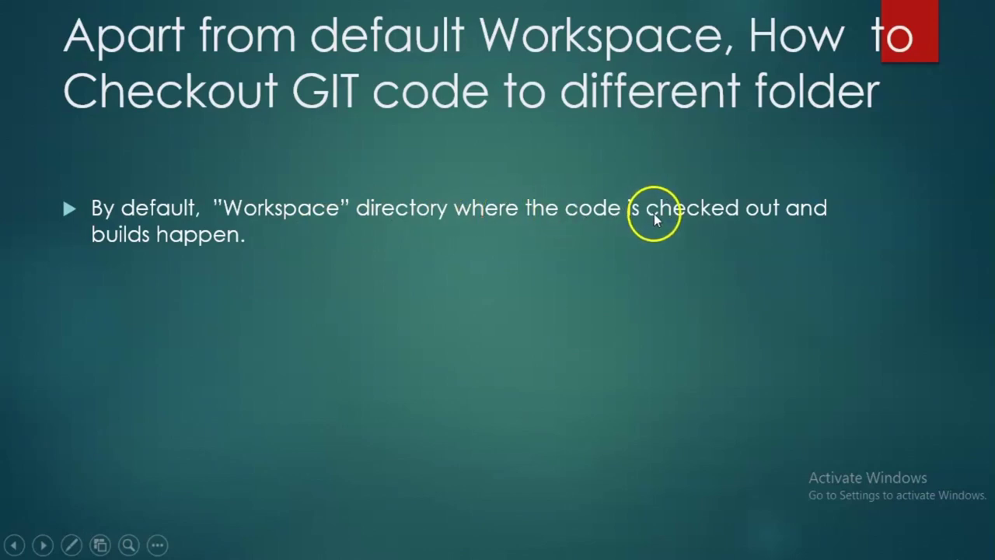
# Reveal the slide bullets on Use custom workspace, and open JavaFromGIT's job configuration in Jenkins.
pyautogui.click(125, 251)
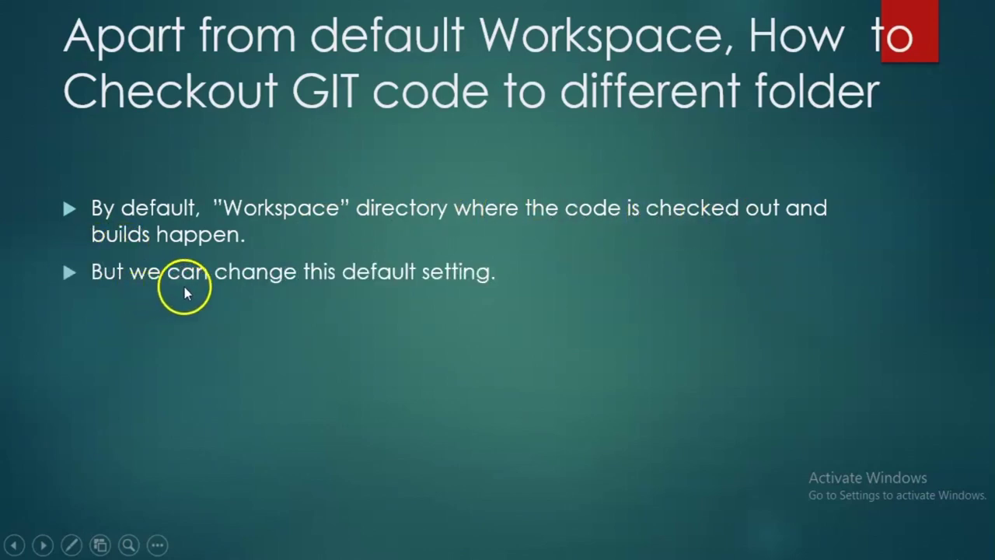
pyautogui.click(375, 296)
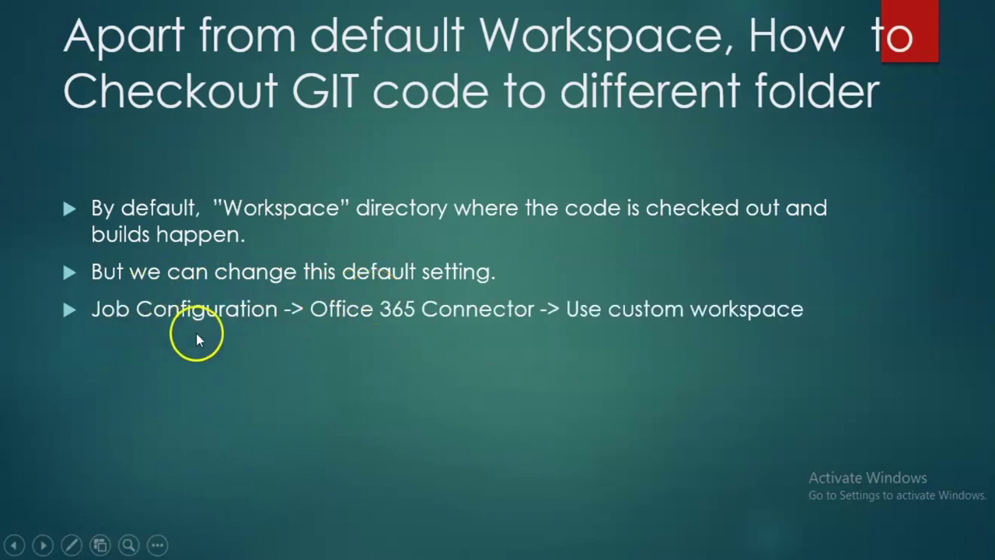
pyautogui.hotkey('alt', 'Tab')
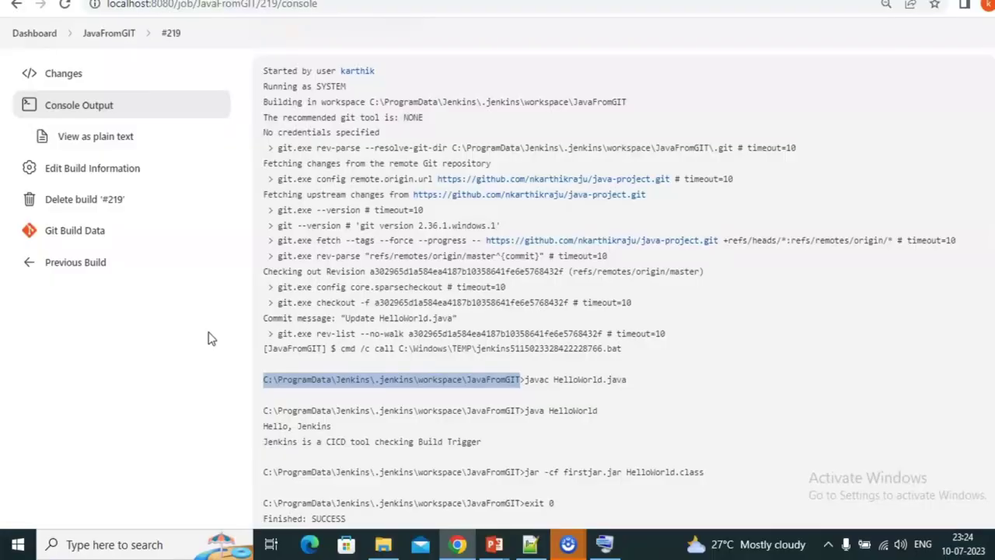
pyautogui.scroll(2, 117, 138)
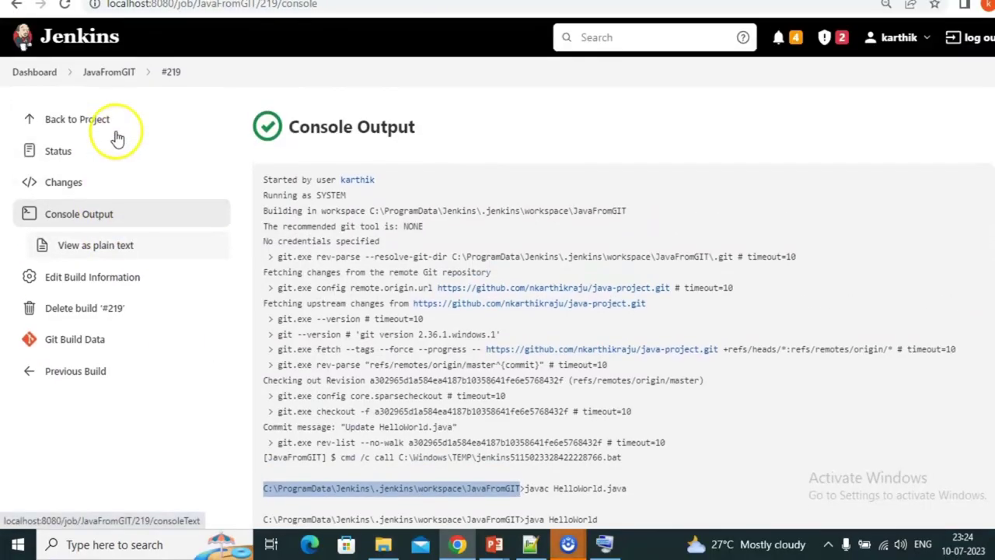
pyautogui.click(114, 72)
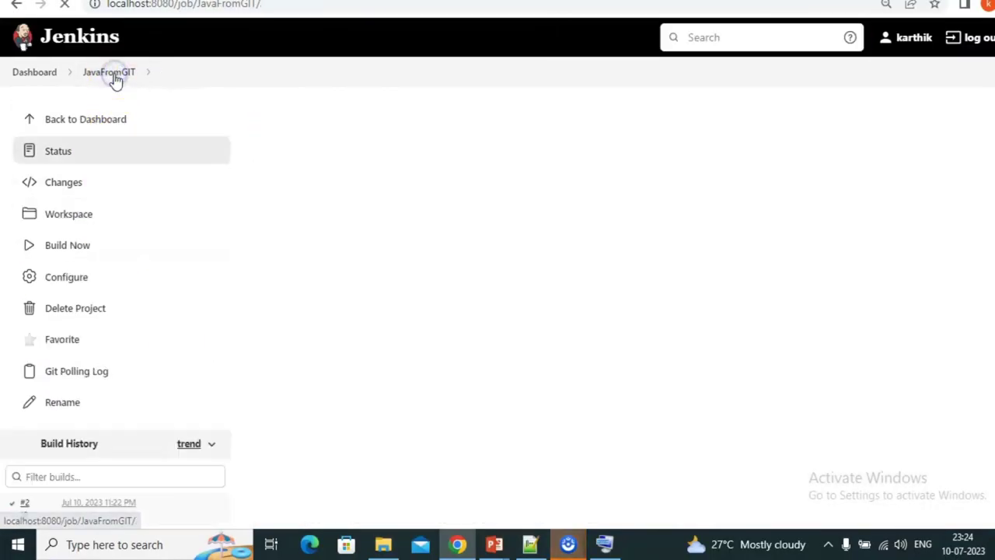
pyautogui.click(64, 276)
pyautogui.hotkey('alt', 'Tab')
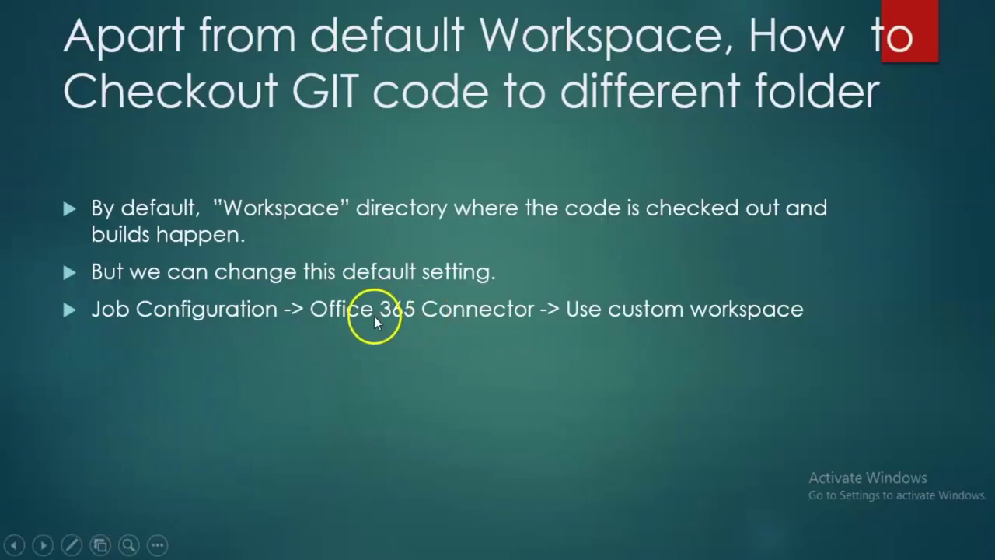
# Jump to the Office 365 Connector section of JavaFromGIT's configuration and expand its Advanced options.
pyautogui.hotkey('alt', 'Tab')
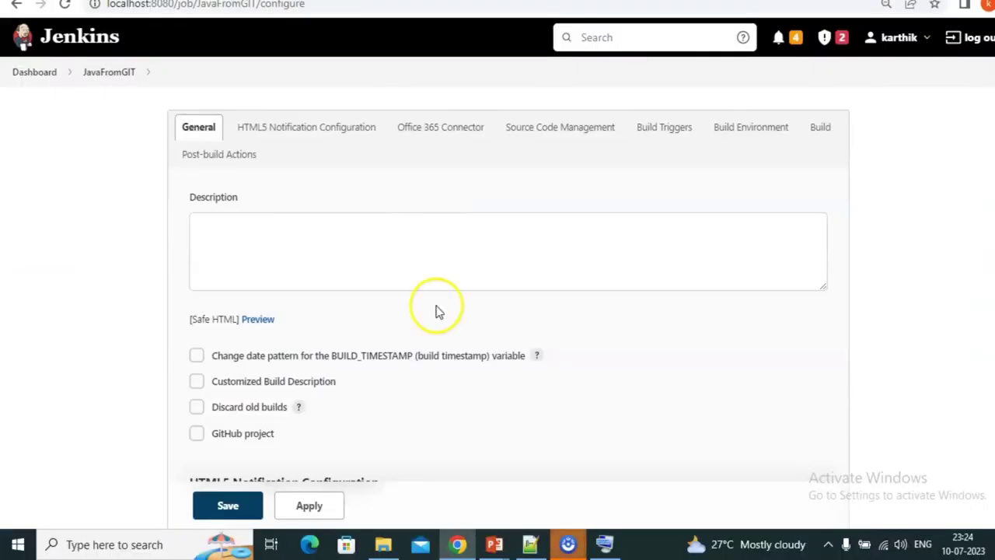
pyautogui.click(445, 144)
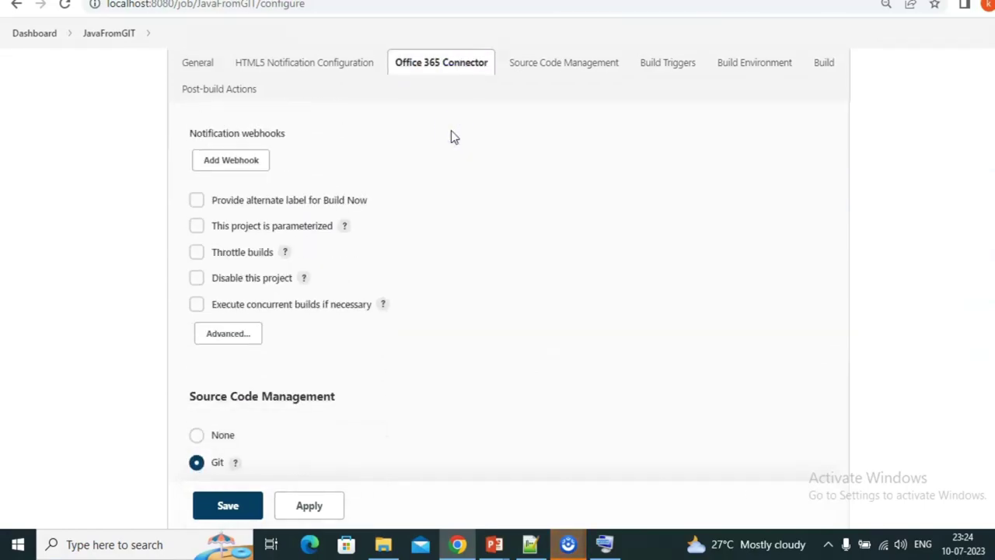
pyautogui.hotkey('alt', 'Tab')
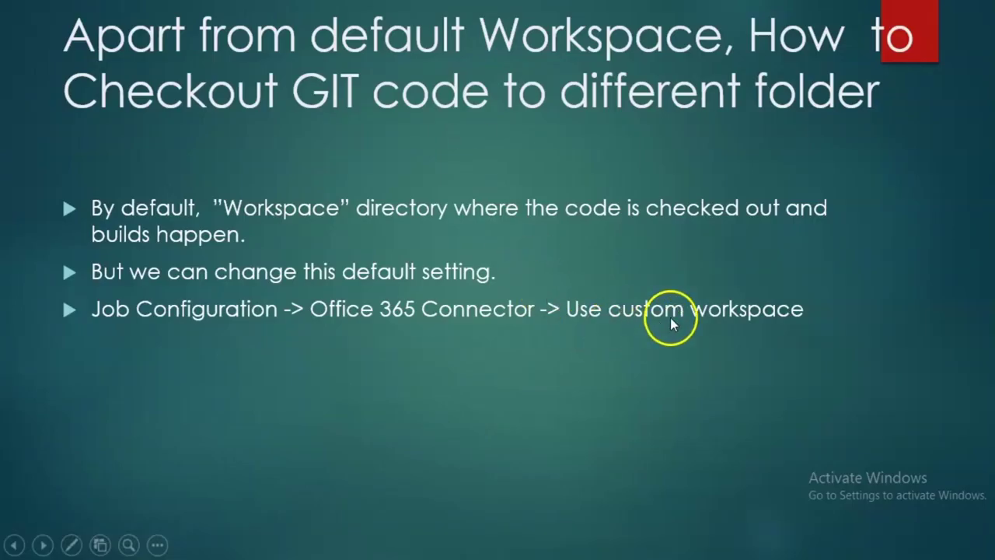
pyautogui.hotkey('alt', 'Tab')
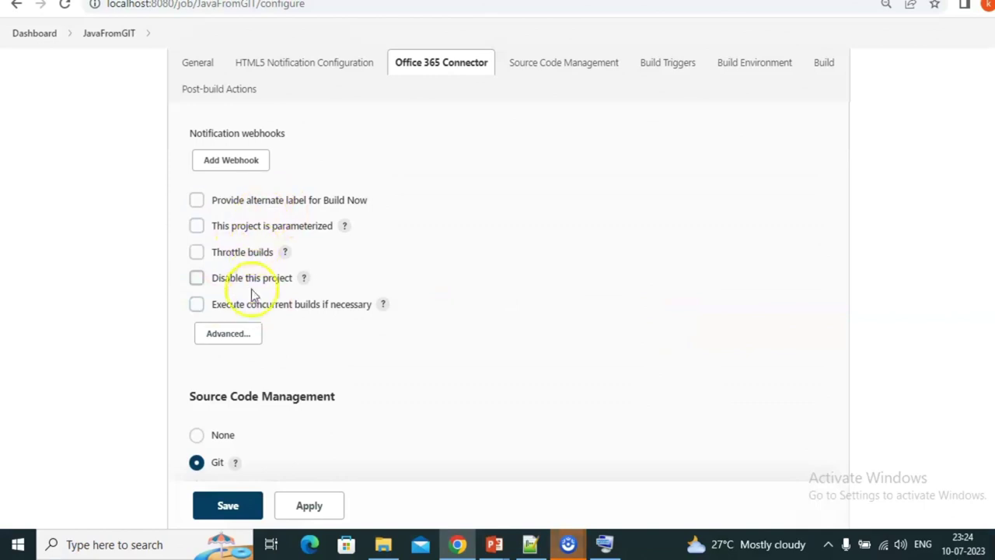
pyautogui.click(240, 334)
pyautogui.scroll(-1, 240, 333)
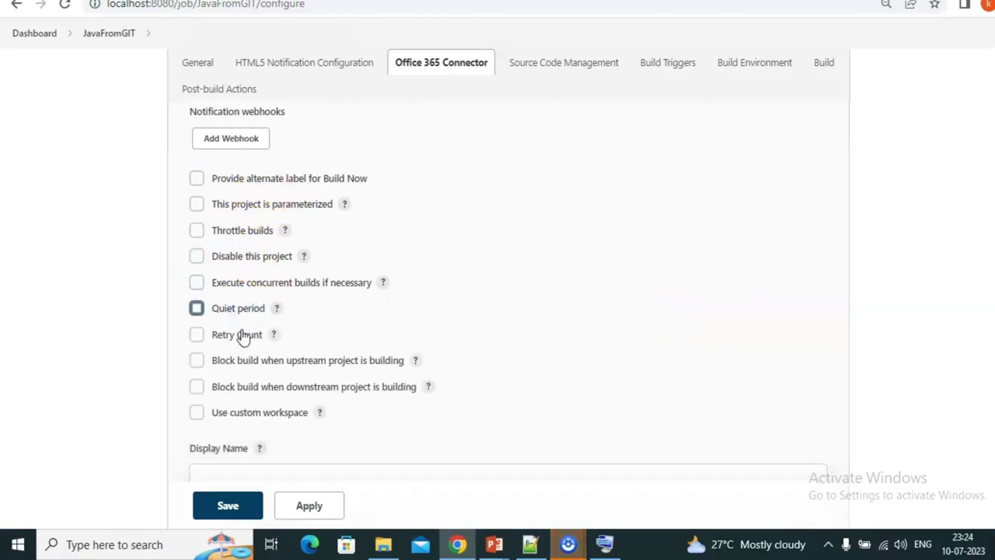
pyautogui.scroll(-5, 194, 391)
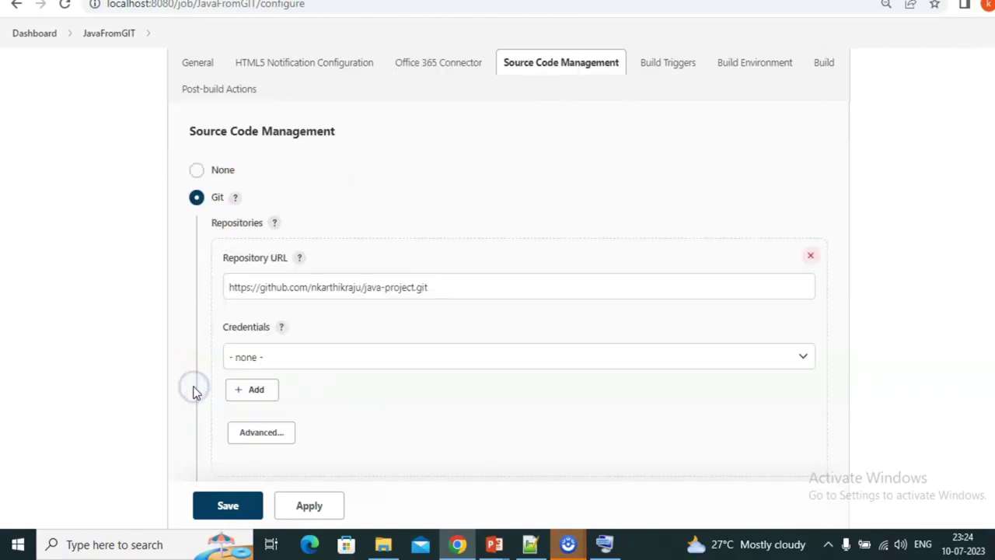
# Tick Use custom workspace, set Directory to CICD, apply and save JavaFromGIT.
pyautogui.scroll(3, 300, 264)
pyautogui.scroll(1, 295, 257)
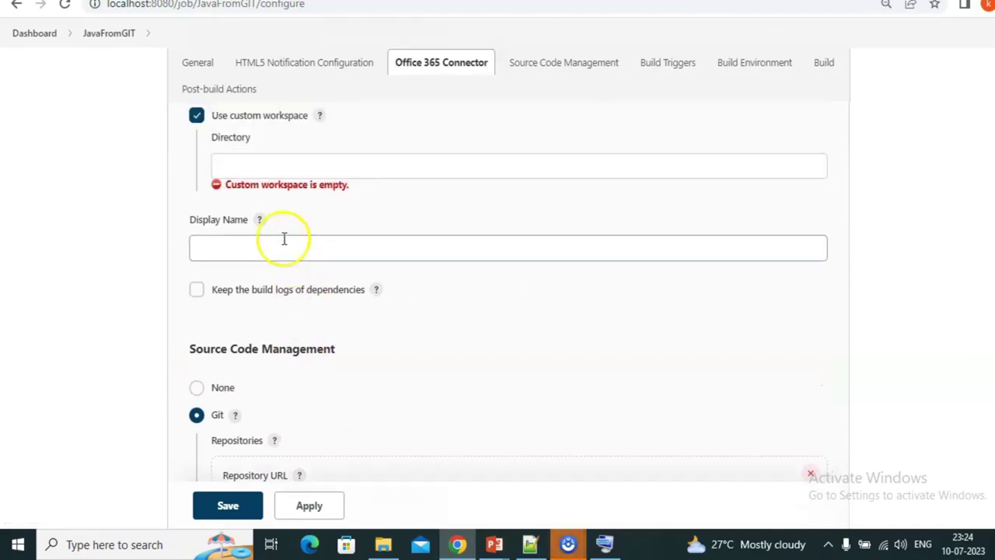
pyautogui.scroll(4, 264, 163)
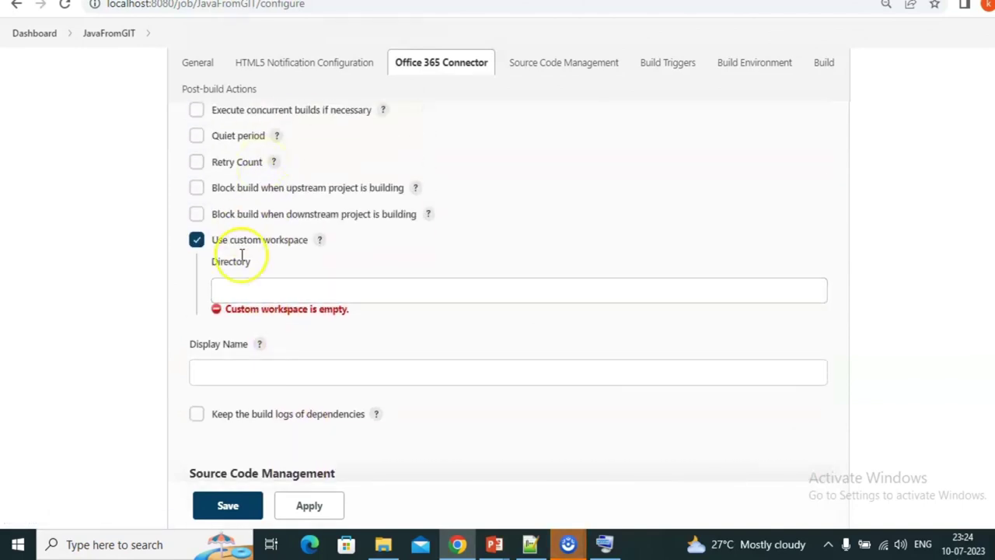
pyautogui.click(243, 296)
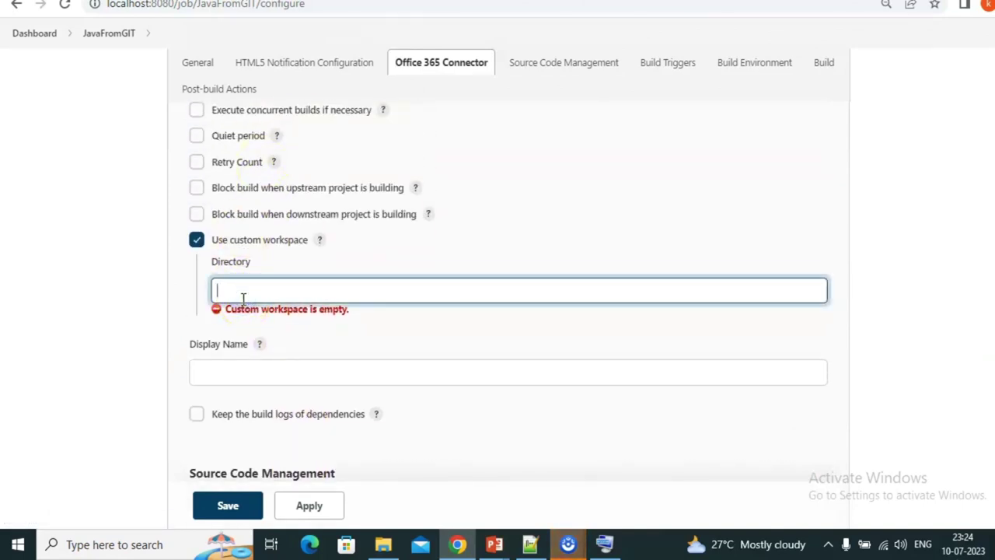
pyautogui.click(247, 292)
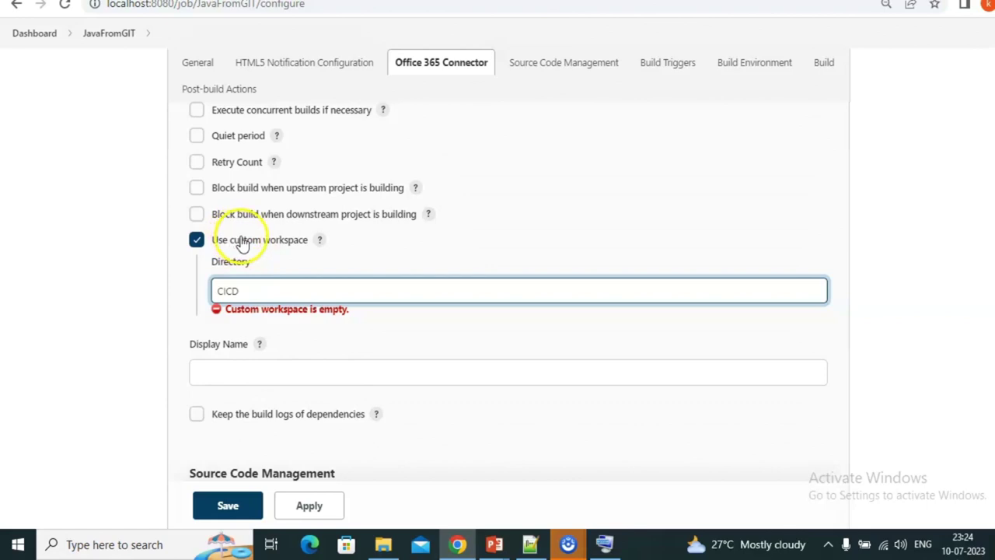
pyautogui.click(296, 506)
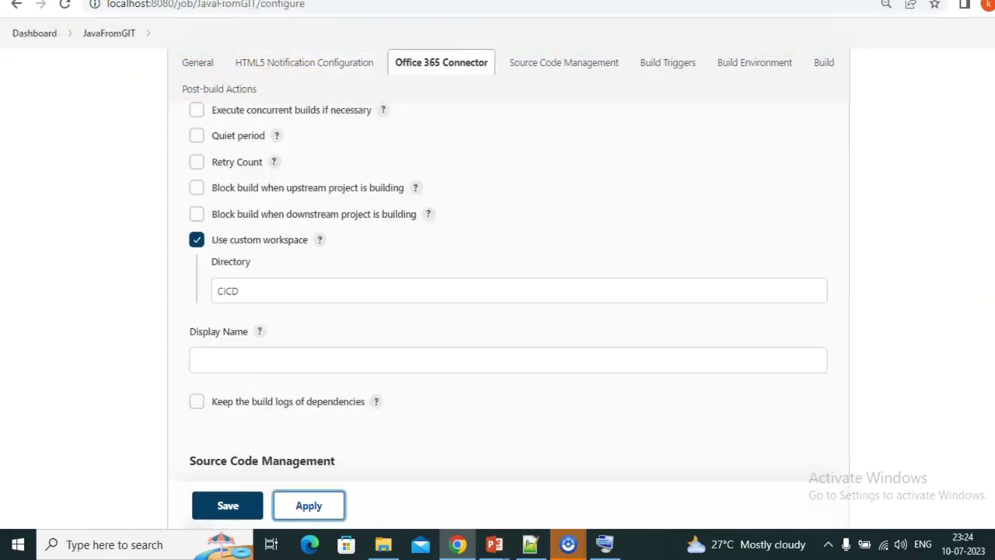
pyautogui.scroll(5, 355, 149)
pyautogui.moveTo(355, 143); pyautogui.dragTo(116, 31)
pyautogui.click(68, 180)
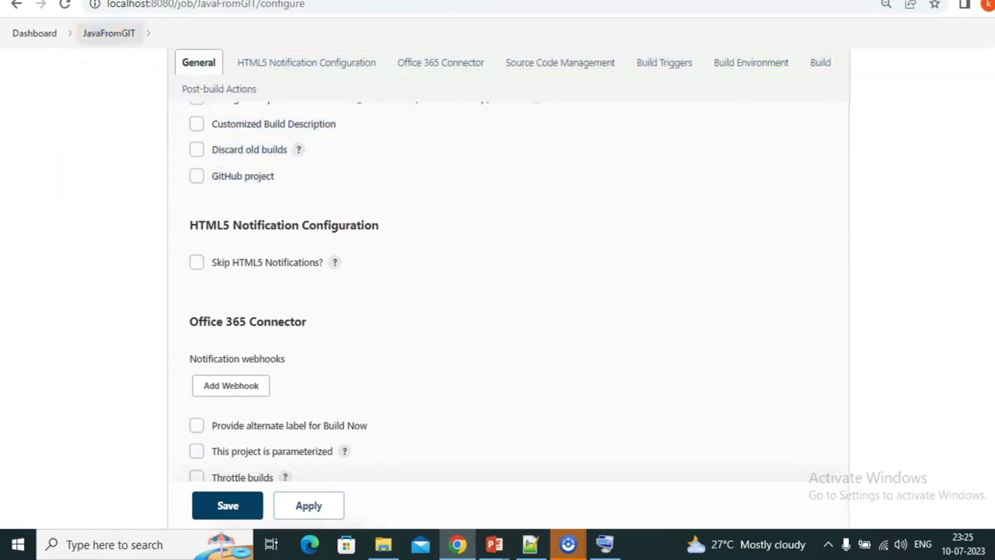
pyautogui.click(109, 32)
pyautogui.scroll(-1, 80, 401)
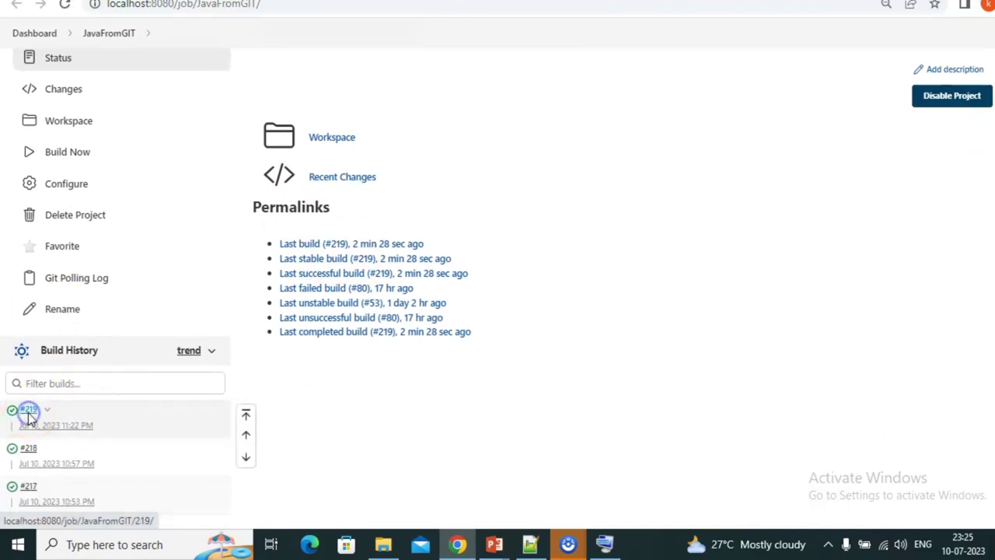
# Start a new build and check build #219's console line for java HelloWorld with its old workspace path.
pyautogui.click(67, 150)
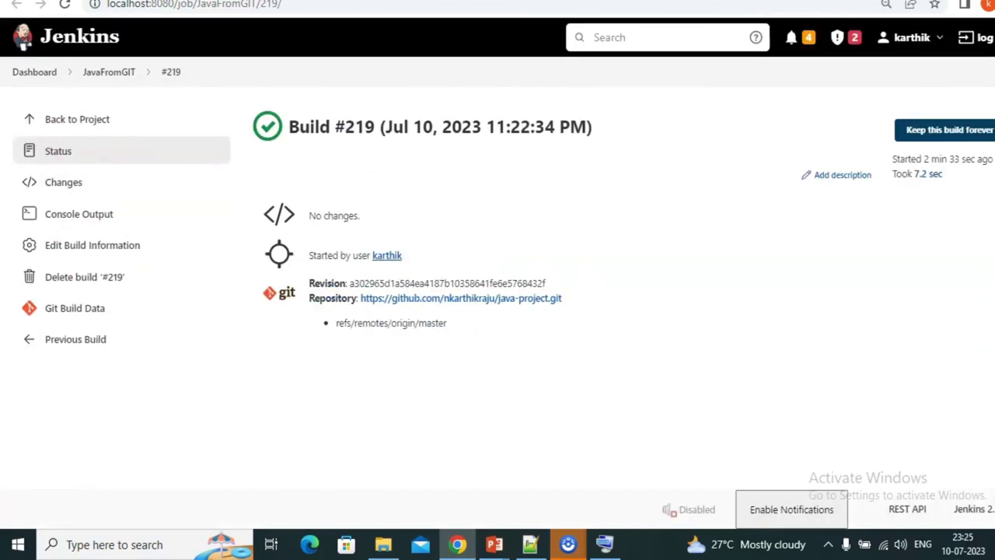
pyautogui.click(90, 212)
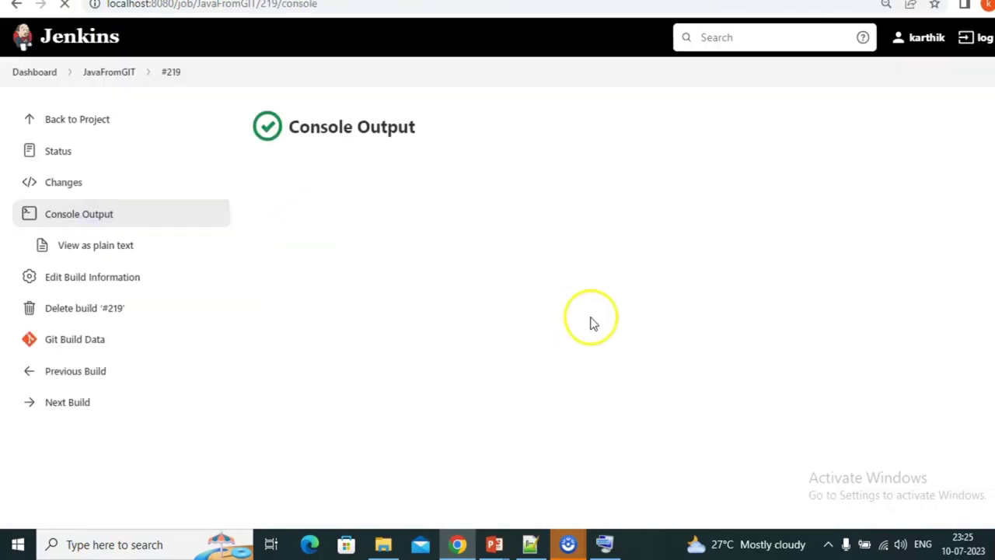
pyautogui.scroll(-3, 591, 320)
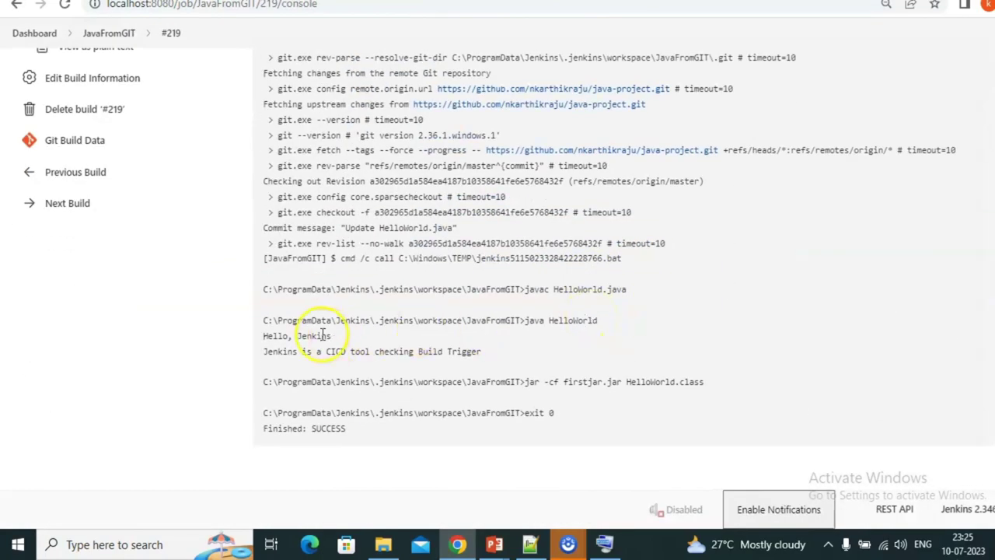
pyautogui.tripleClick(353, 323)
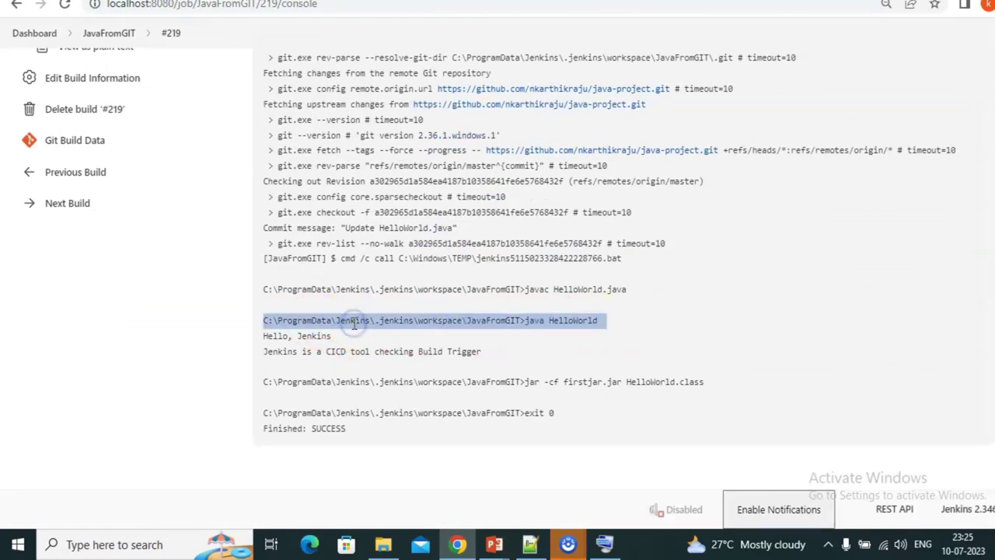
pyautogui.hotkey('alt', 'Left')
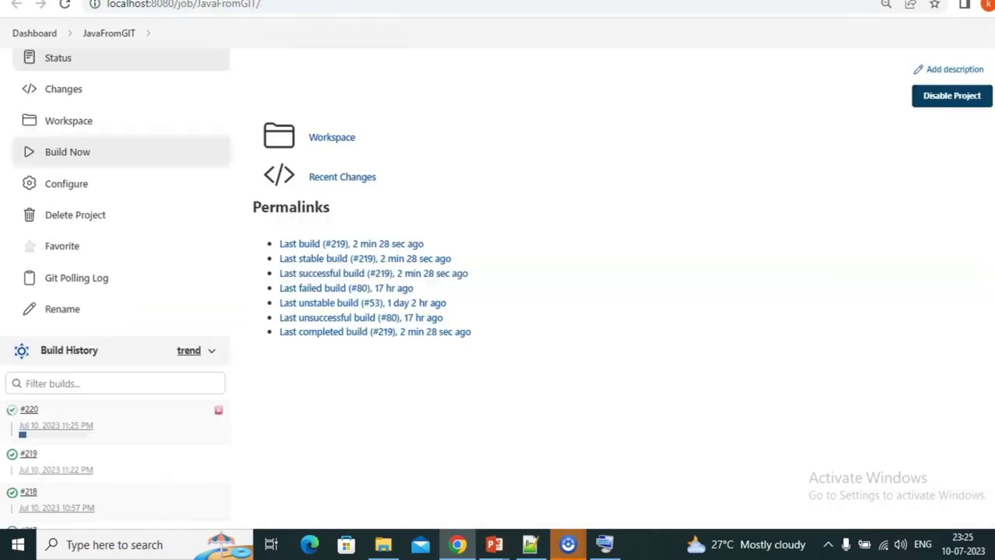
# Open build #220's console log and select its C:\ProgramData\Jenkins\.jenkins\CICD workspace path.
pyautogui.click(31, 412)
pyautogui.click(64, 212)
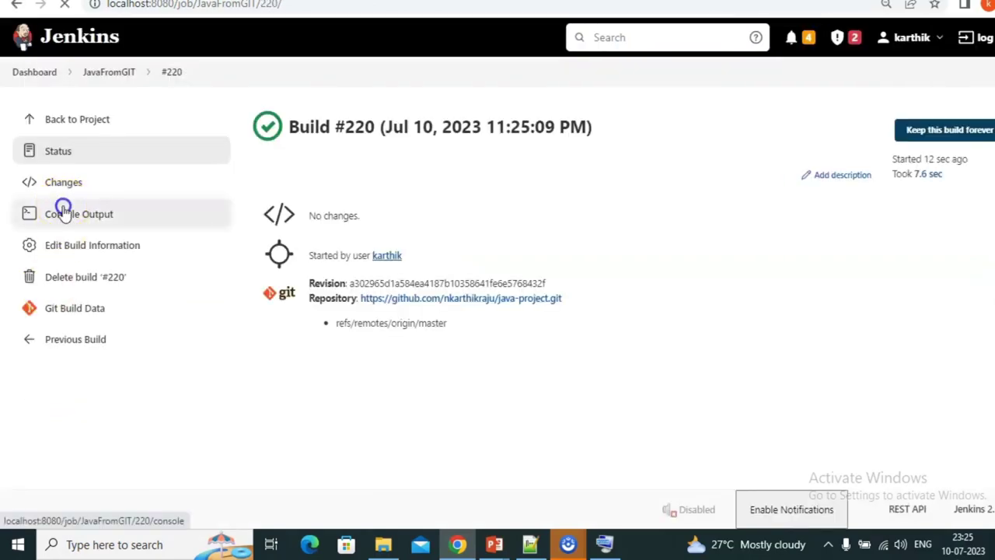
pyautogui.scroll(-3, 455, 391)
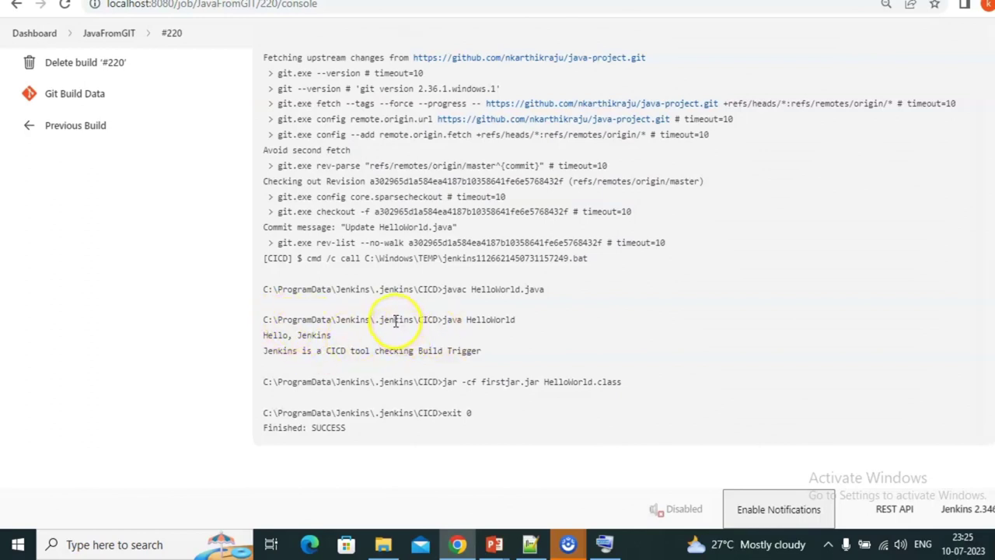
pyautogui.moveTo(438, 319); pyautogui.dragTo(244, 330)
pyautogui.hotkey('ctrl', 'c')
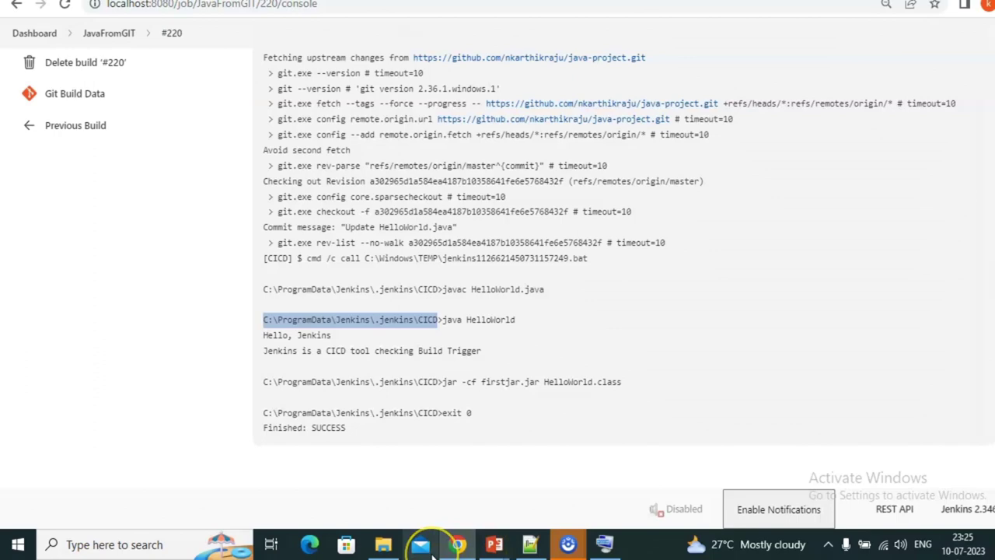
# Open the copied CICD path from the Run box, check for firstjar and HelloWorld, then return to Jenkins.
pyautogui.press('super+r')
pyautogui.press('BackSpace')
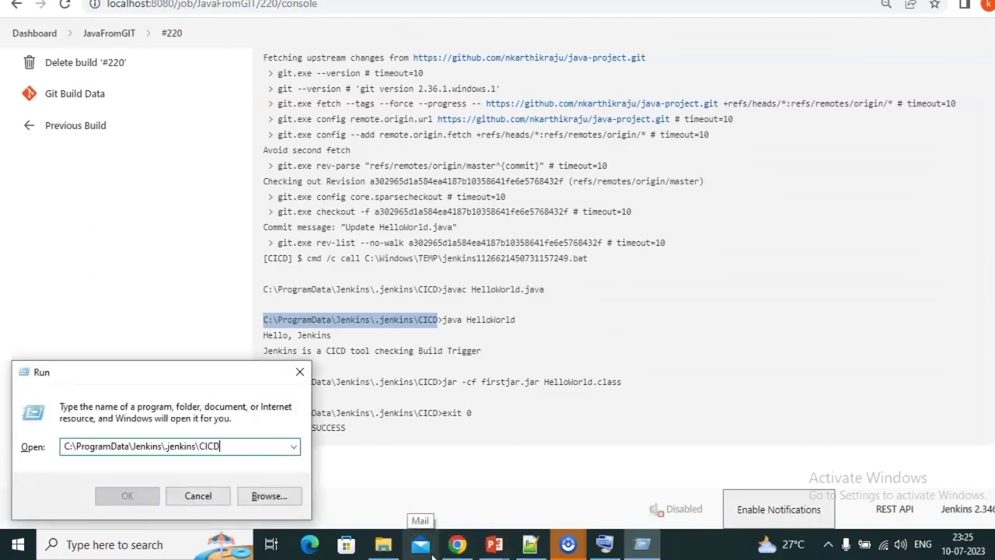
pyautogui.hotkey('ctrl', 'v')
pyautogui.press('Return')
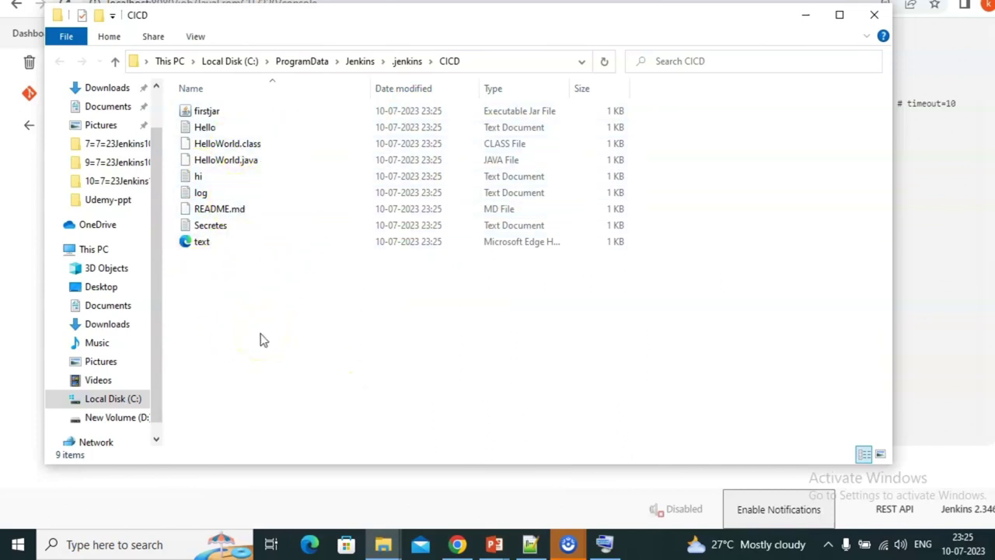
pyautogui.click(806, 17)
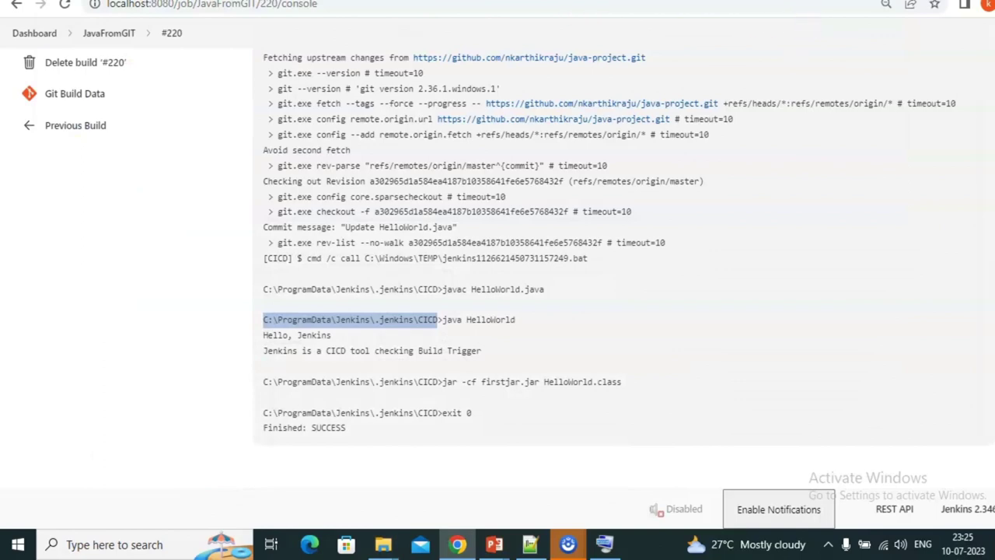
pyautogui.hotkey('ctrl', 'Tab')
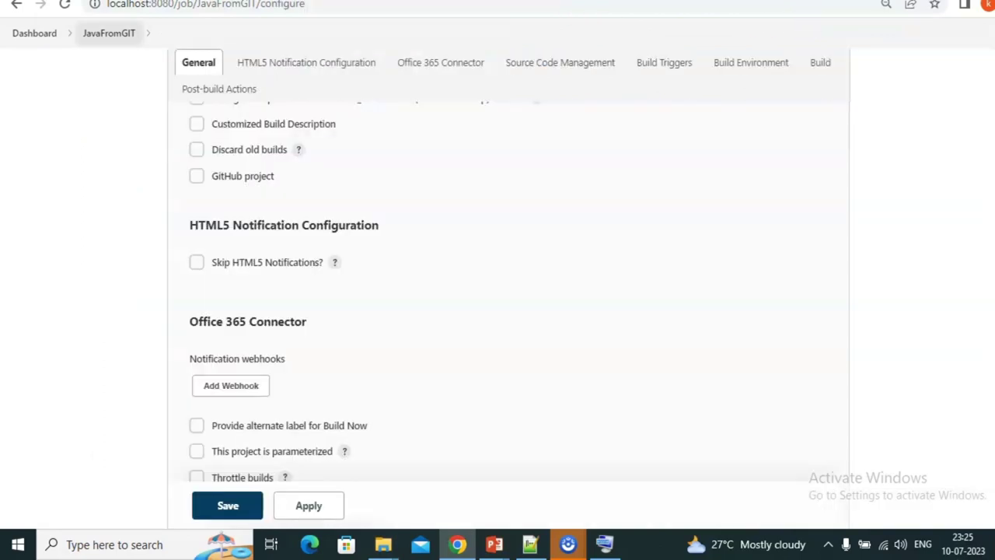
# Copy the C:\ProgramData\Jenkins\.jenkins\workspace\JavaFromGIT path from the build #219 console log.
pyautogui.hotkey('ctrl', 'Tab')
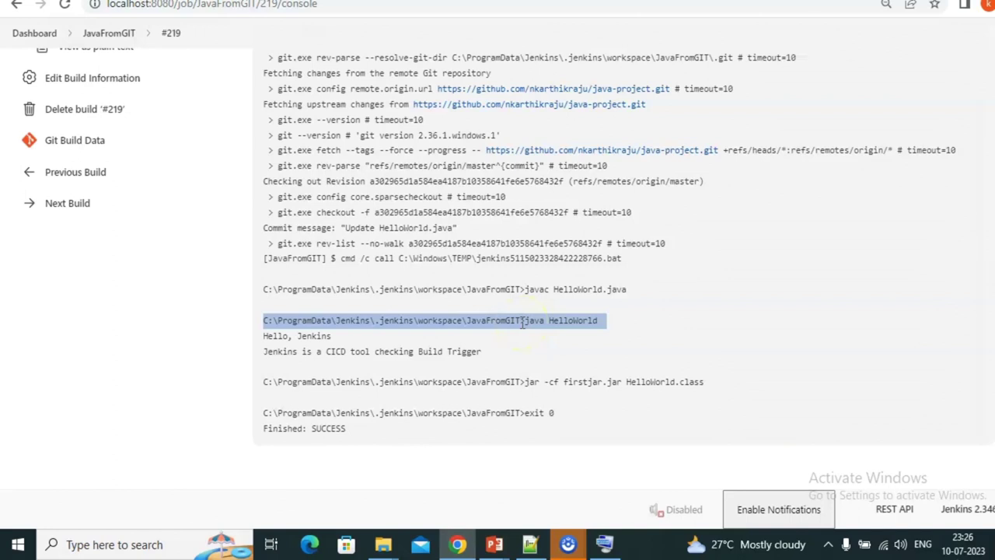
pyautogui.moveTo(521, 321); pyautogui.dragTo(268, 321)
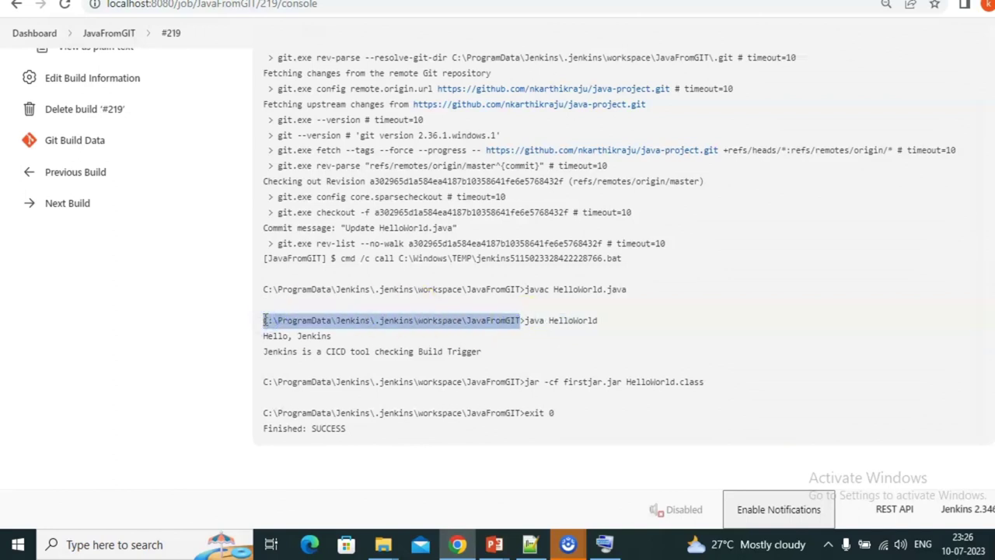
pyautogui.moveTo(264, 321); pyautogui.dragTo(262, 320)
pyautogui.hotkey('alt', 'Left')
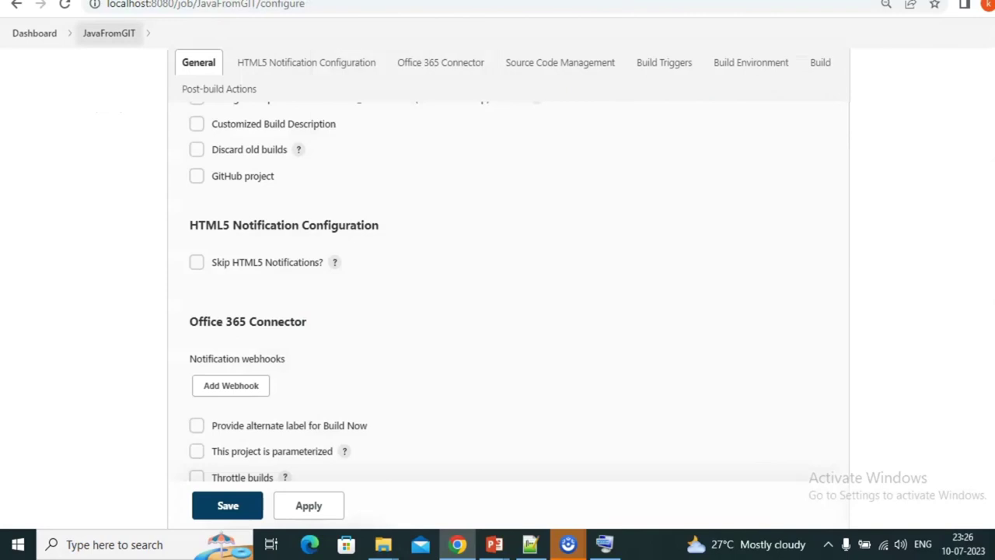
pyautogui.hotkey('alt', 'Right')
pyautogui.hotkey('alt', 'Left')
# Prefix the custom workspace Directory 'CICD' with the copied path and save the JavaFromGIT configuration.
pyautogui.scroll(-5, 231, 283)
pyautogui.scroll(-1, 231, 282)
pyautogui.click(279, 369)
pyautogui.press('Home')
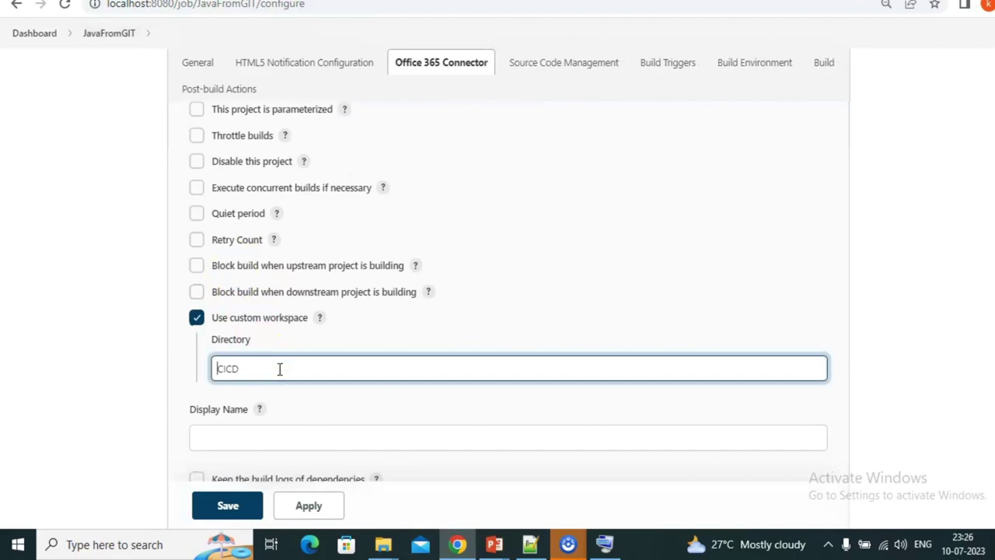
pyautogui.write('C:\\ProgramData\\Jenkins\\.jenkins\\workspace\\JavaFromGIT\\')
pyautogui.click(278, 370)
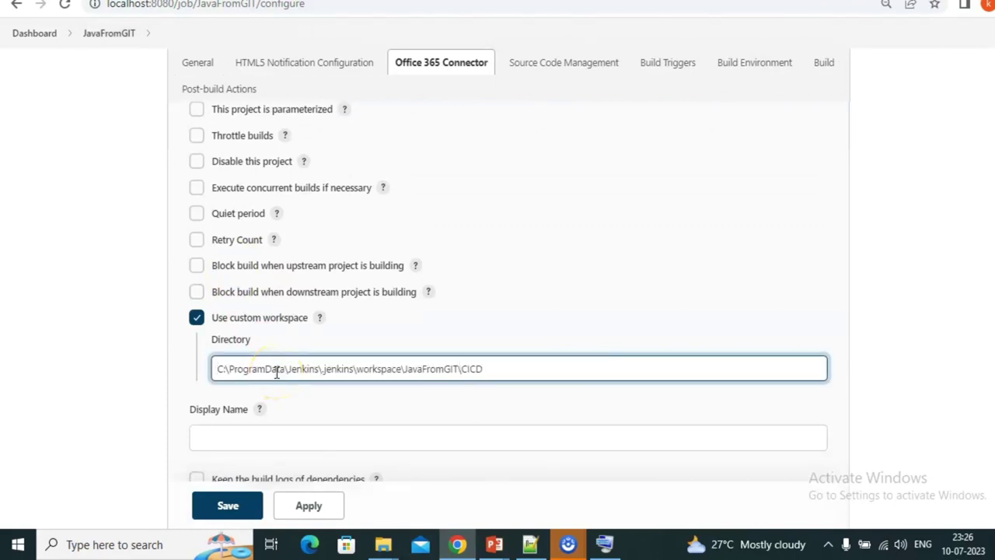
pyautogui.click(244, 507)
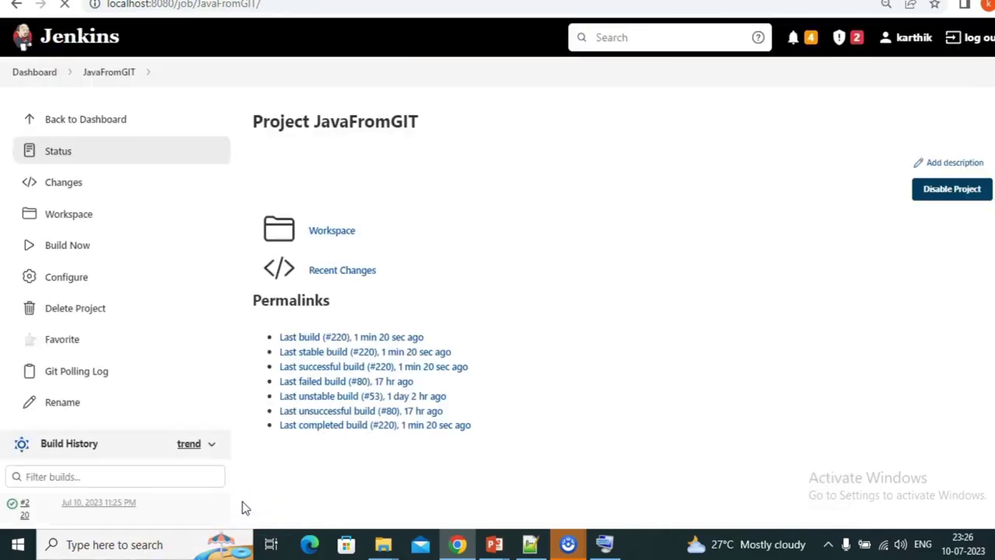
# Build JavaFromGIT and select the workspace\JavaFromGIT\CICD path in build #221's console output.
pyautogui.click(72, 247)
pyautogui.scroll(-3, 529, 304)
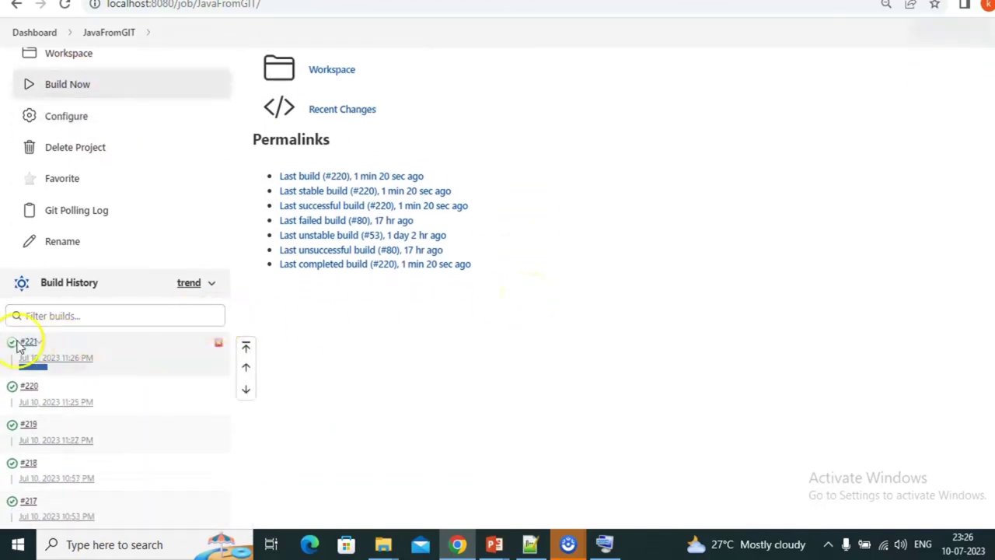
pyautogui.click(25, 341)
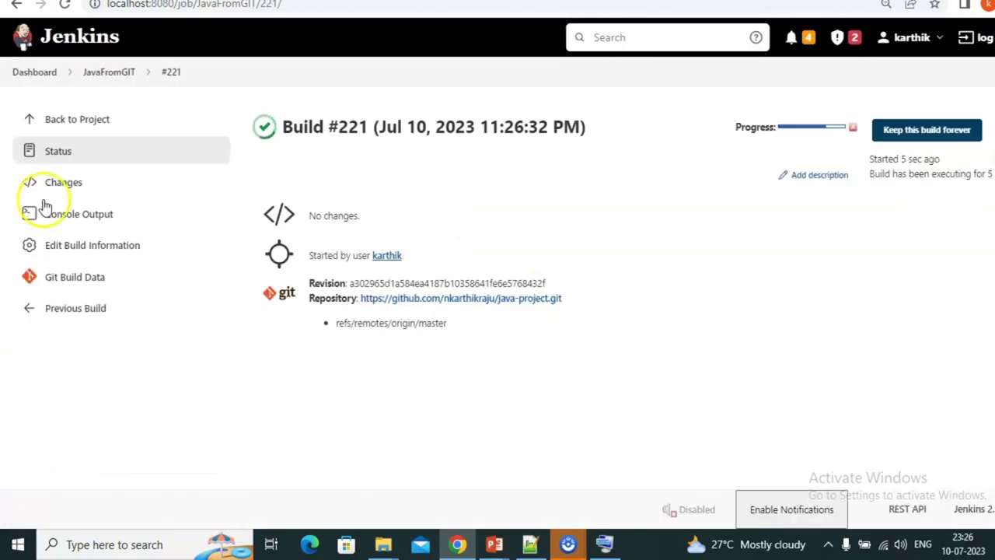
pyautogui.click(67, 215)
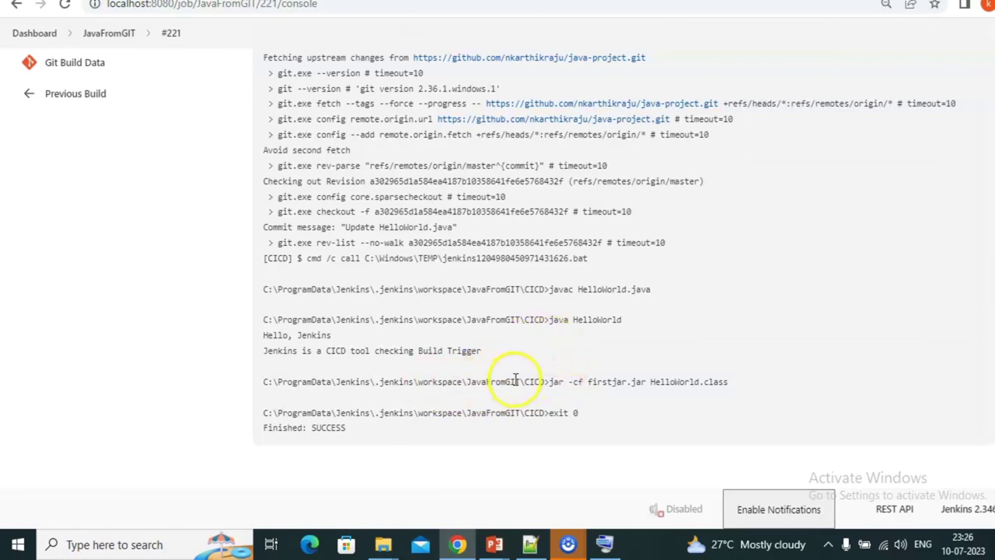
pyautogui.moveTo(545, 381); pyautogui.dragTo(298, 381)
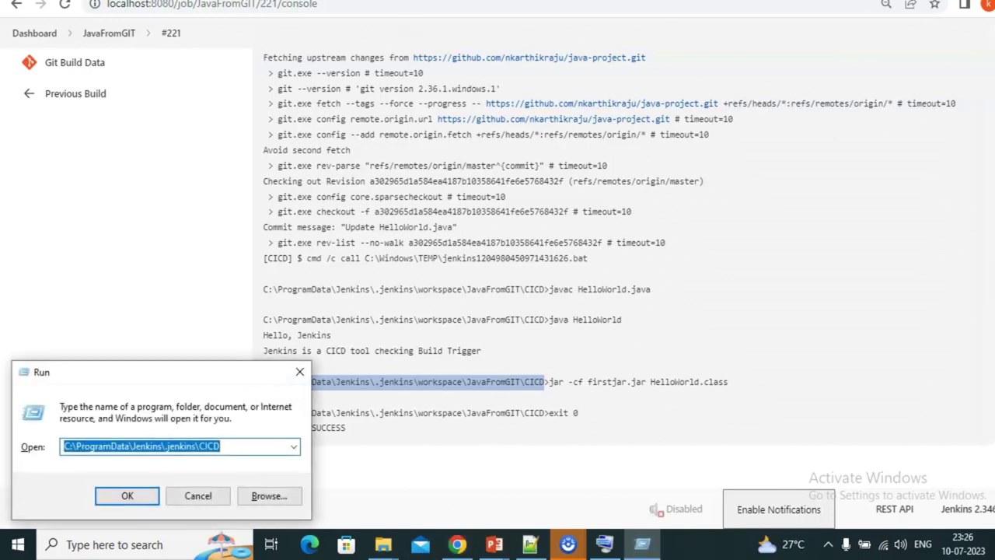
# Open the full workspace\JavaFromGIT\CICD path from the Run box, dismissing the 'cannot find' error.
pyautogui.write('\\')
pyautogui.write('C:\\ProgramData\\Jenkins\\.jenkins\\workspace\\JavaFromGIT\\CICD')
pyautogui.press('Return')
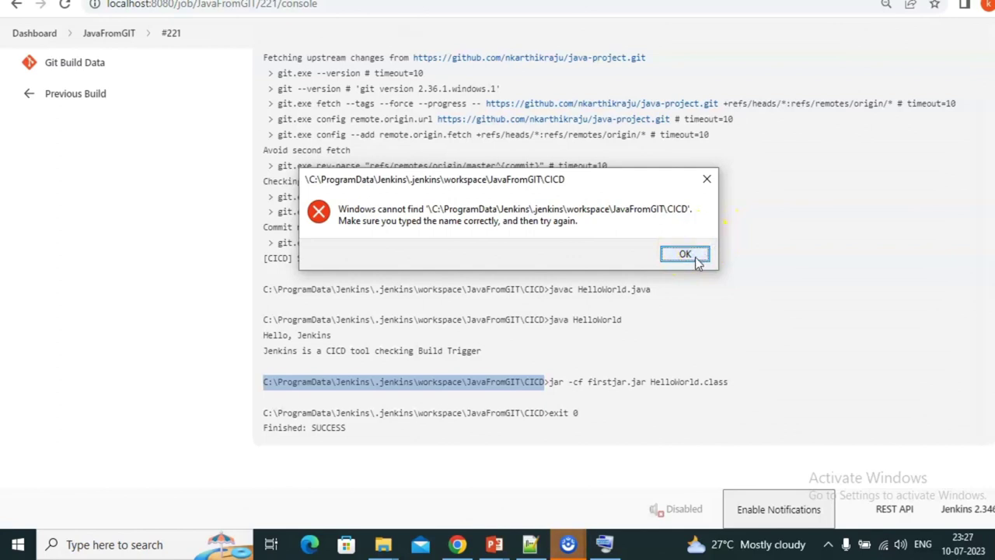
pyautogui.press('super+r')
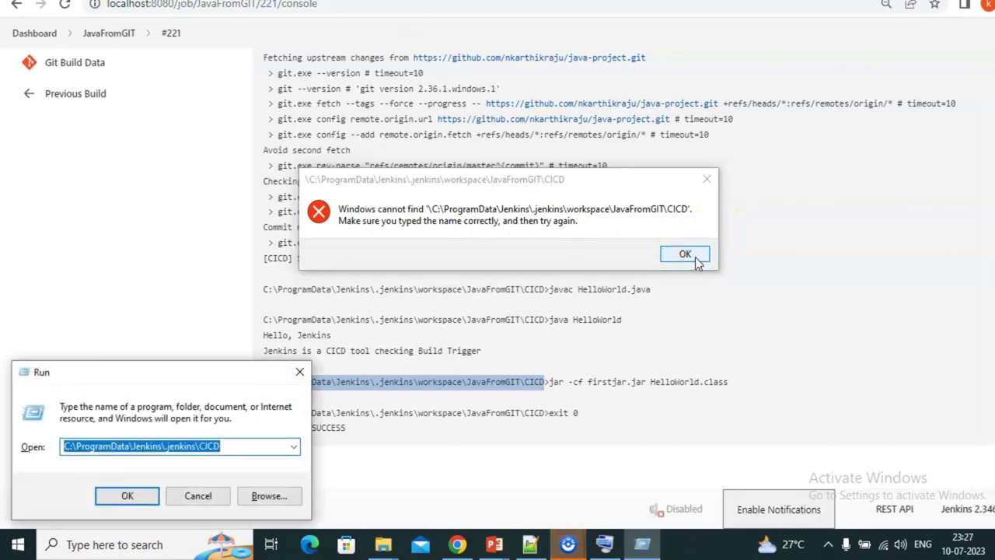
pyautogui.hotkey('ctrl', 'v')
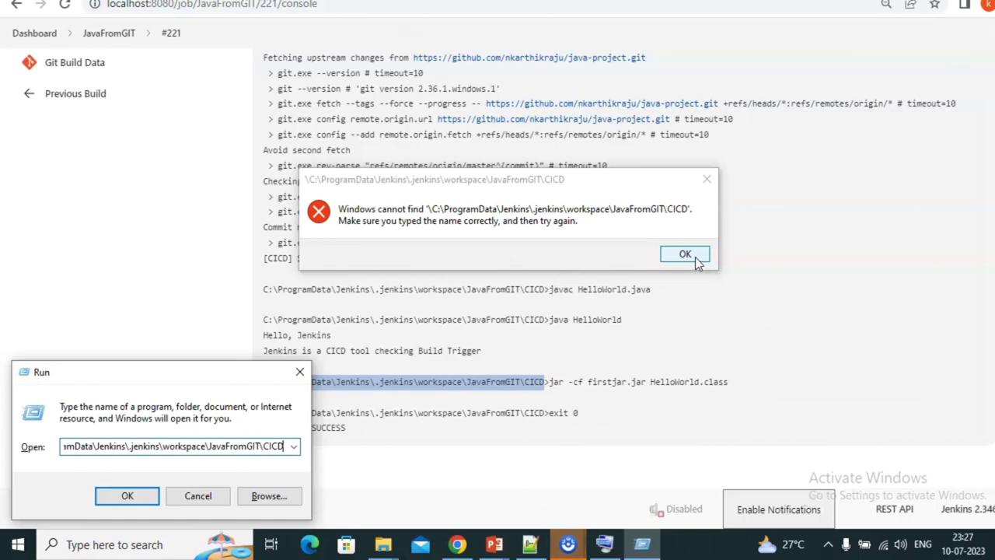
pyautogui.press('Return')
pyautogui.click(684, 254)
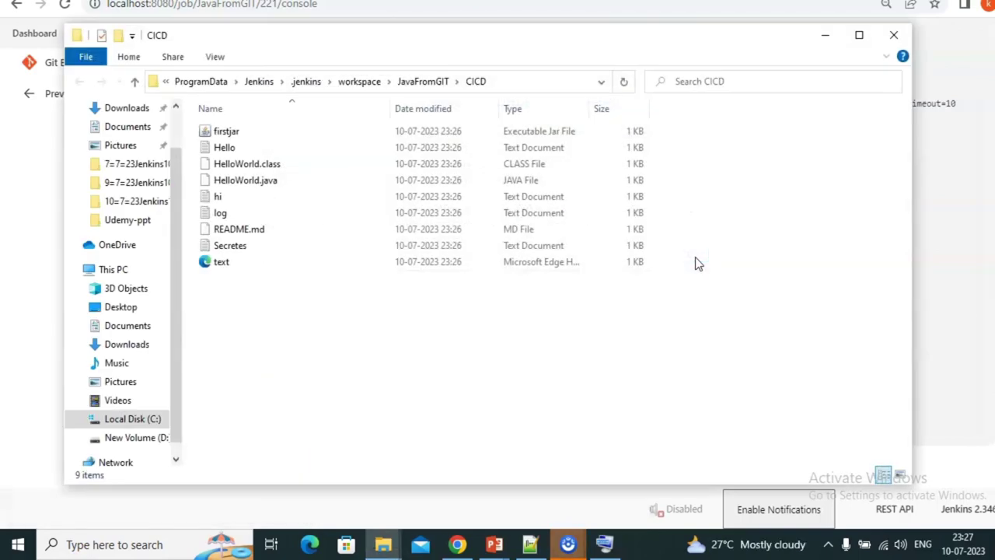
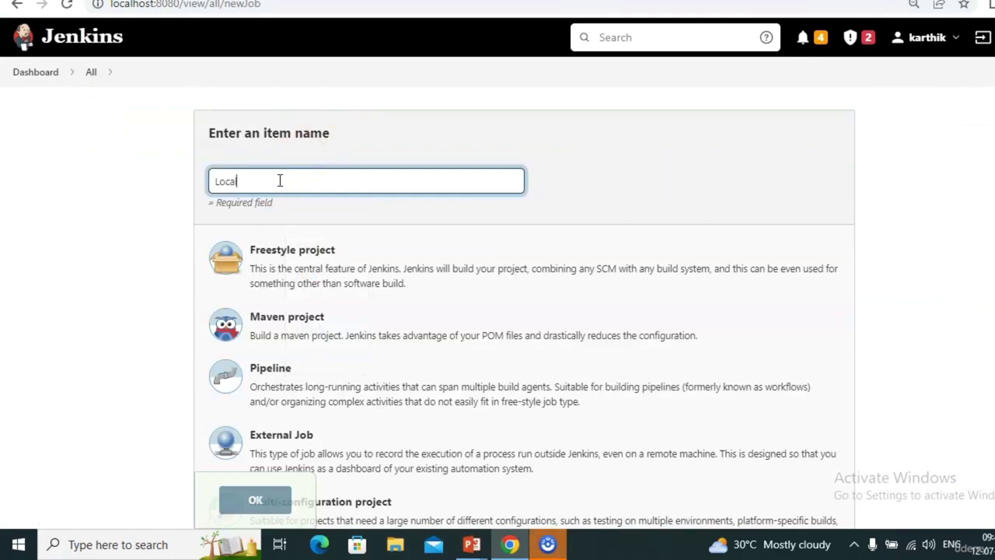
# Create a freestyle project job named CleanLocalFiles.
pyautogui.hotkey('ctrl', 'a')
pyautogui.press('Home')
pyautogui.write('Clear')
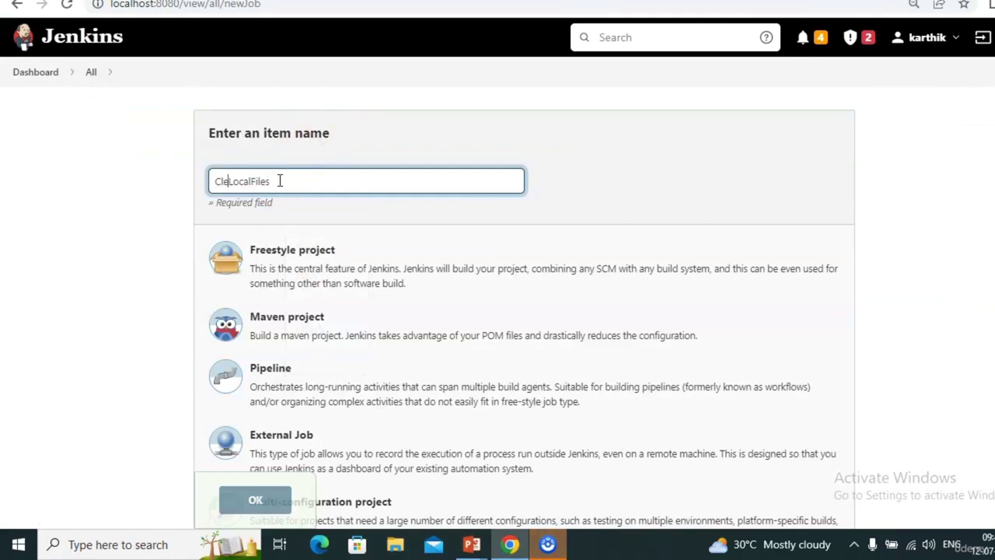
pyautogui.press('BackSpace')
pyautogui.write('n')
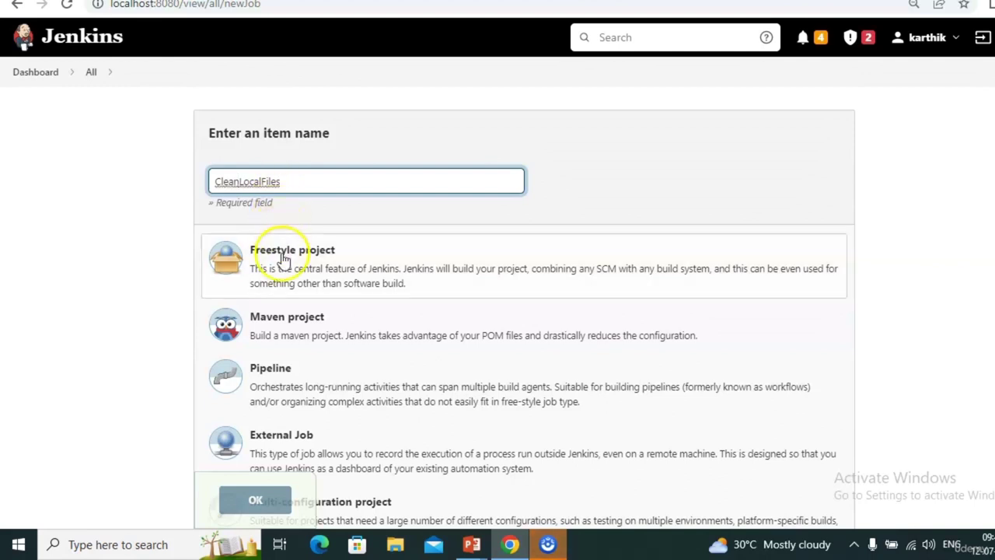
pyautogui.click(282, 254)
pyautogui.click(255, 502)
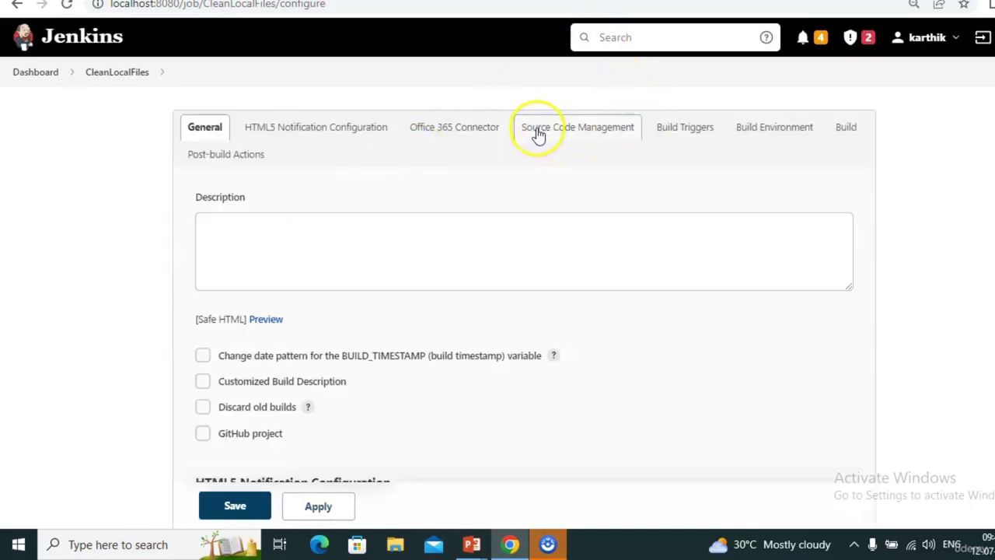
# Set the job's source control to Git with the pasted GitHub repository URL.
pyautogui.click(538, 133)
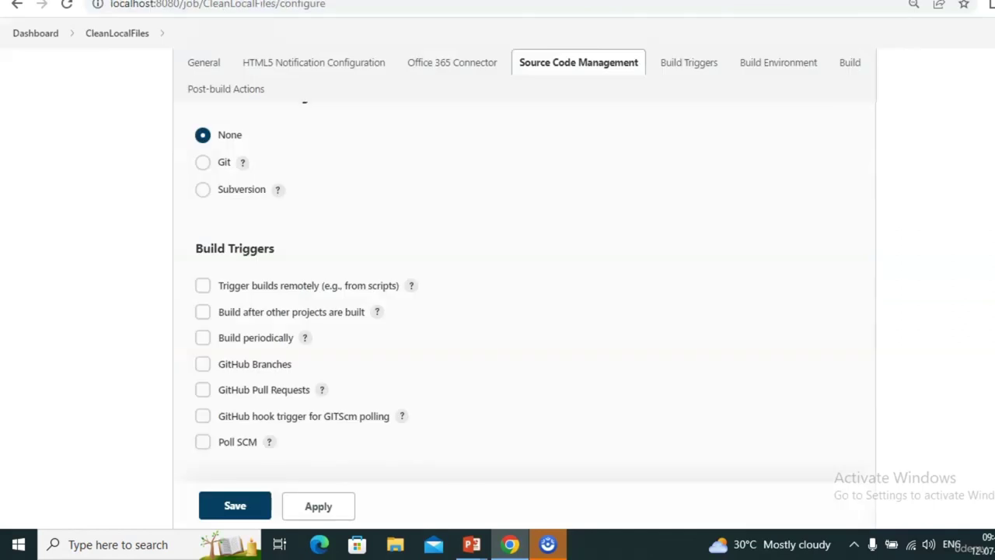
pyautogui.click(202, 169)
pyautogui.click(262, 244)
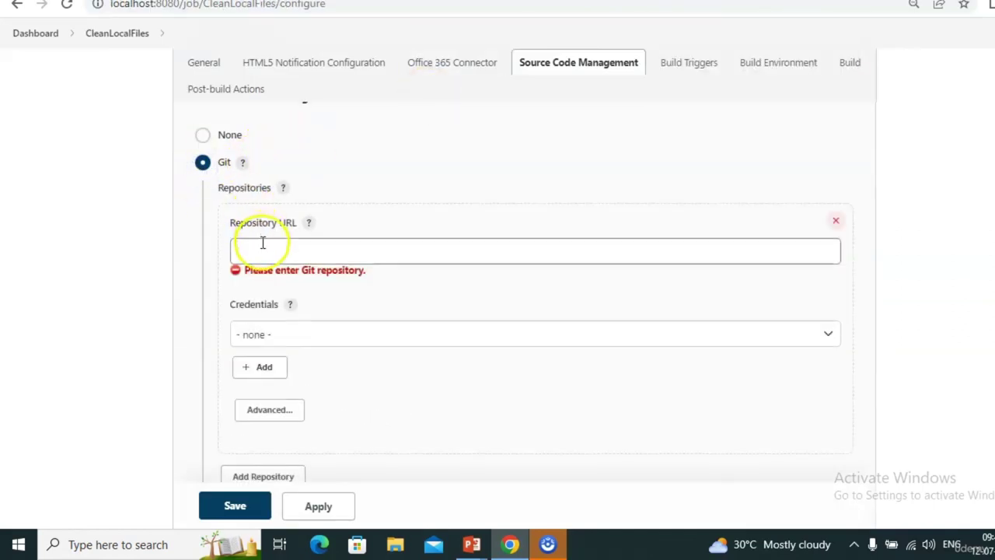
pyautogui.hotkey('ctrl', 'v')
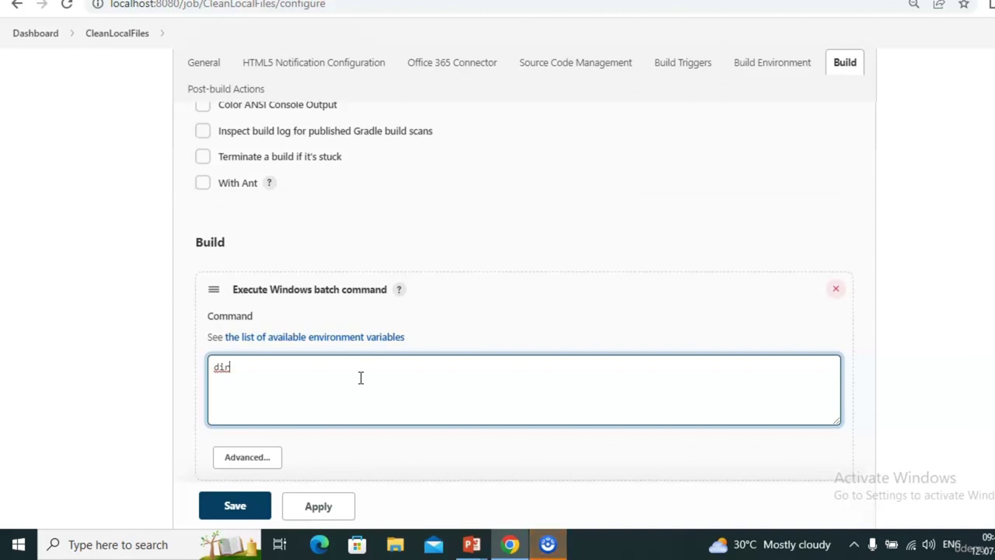
pyautogui.click(657, 8)
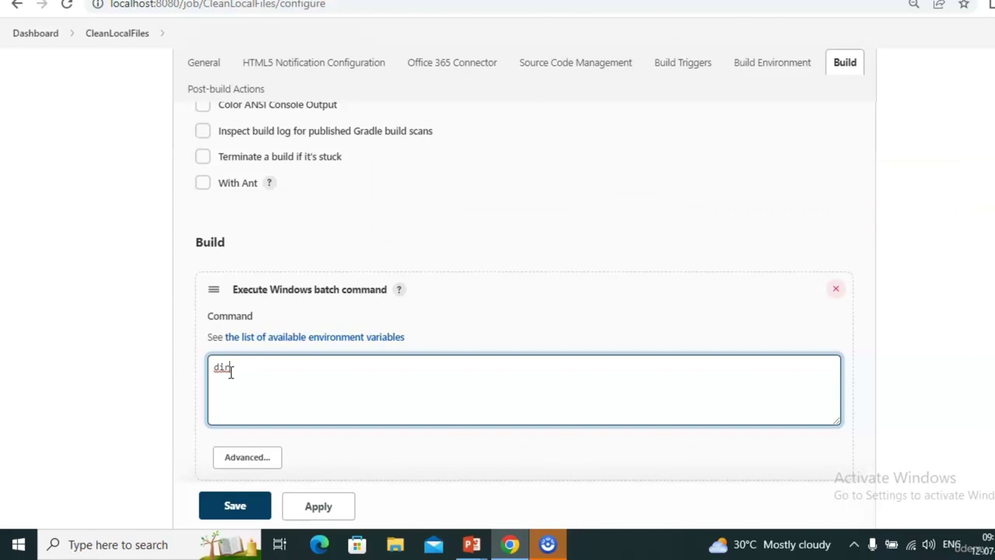
# Save the job configuration and start build #1 of CleanLocalFiles.
pyautogui.click(237, 507)
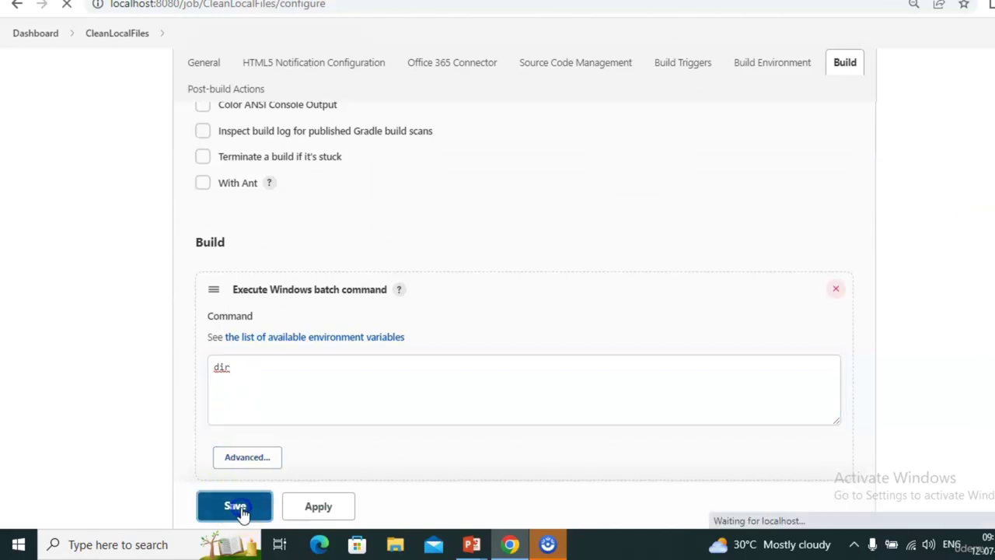
pyautogui.click(74, 245)
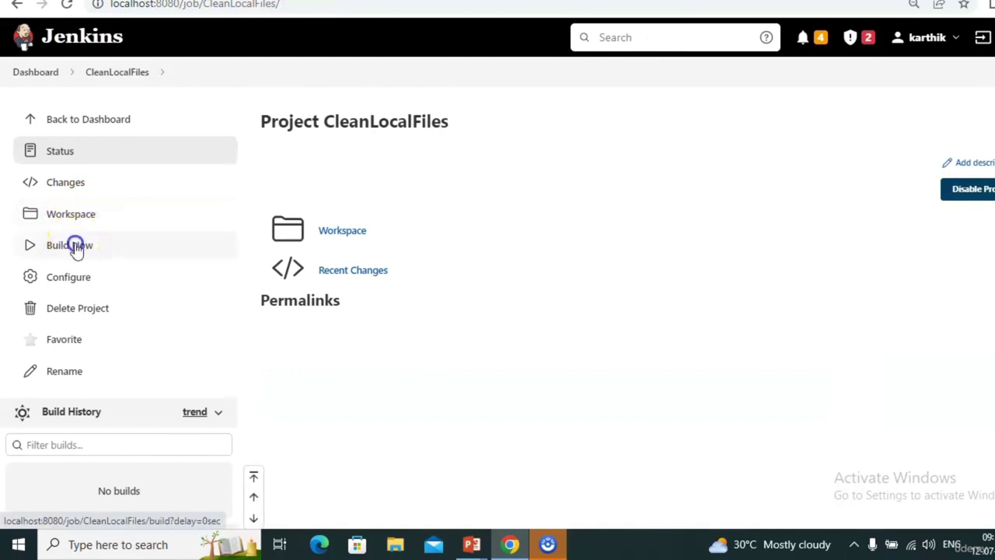
pyautogui.scroll(-2, 194, 236)
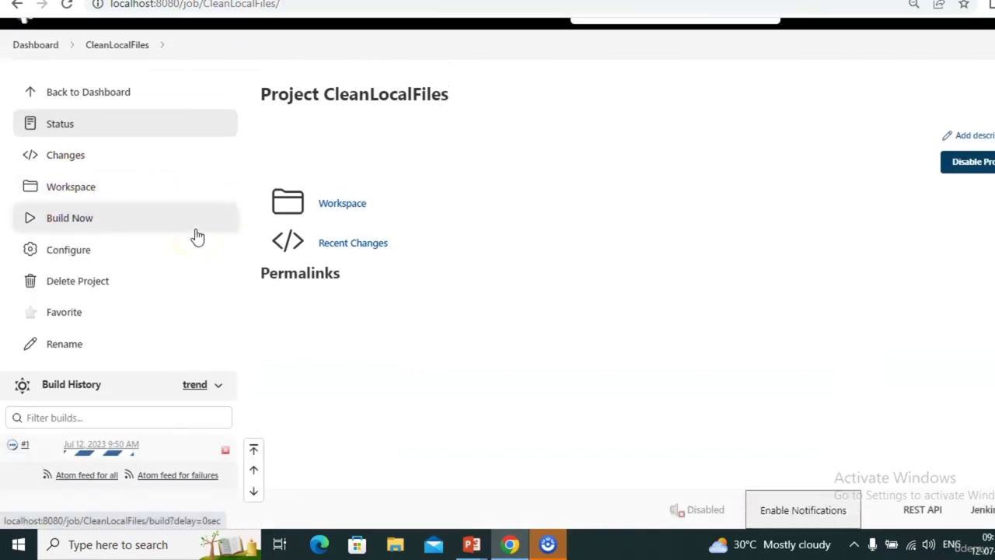
pyautogui.click(23, 453)
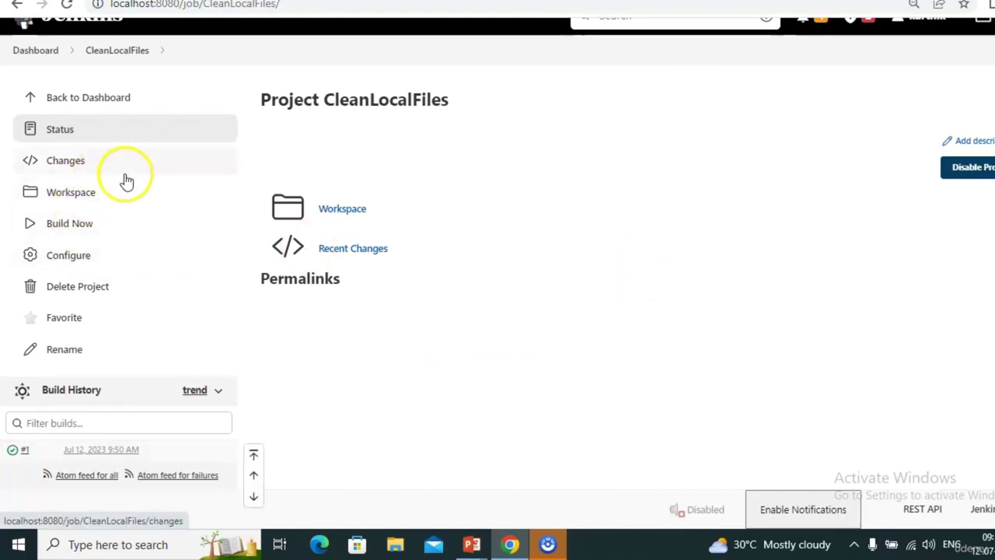
# Review build #1's console listing of checked-out files and SUCCESS, then return to the project.
pyautogui.click(17, 453)
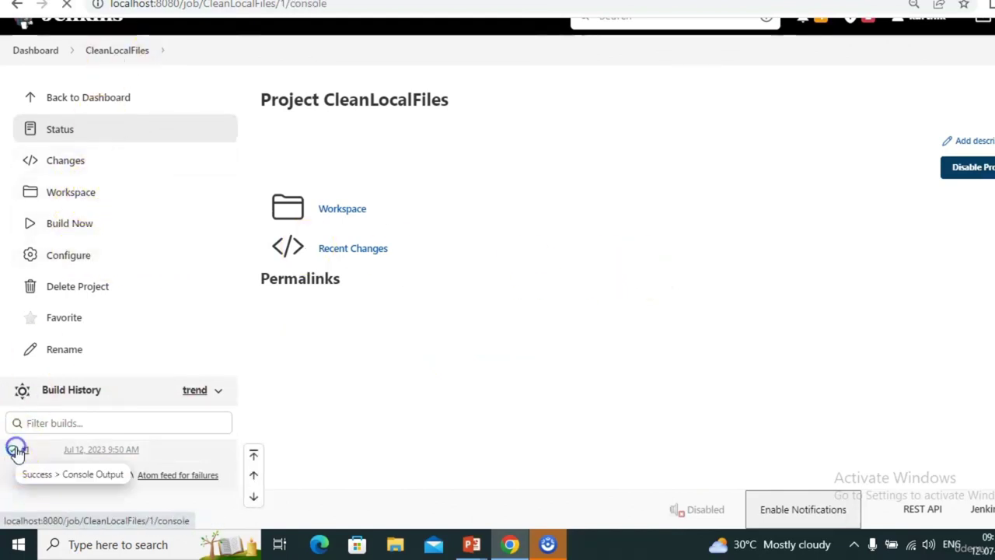
pyautogui.scroll(-2, 526, 376)
pyautogui.scroll(-3, 527, 377)
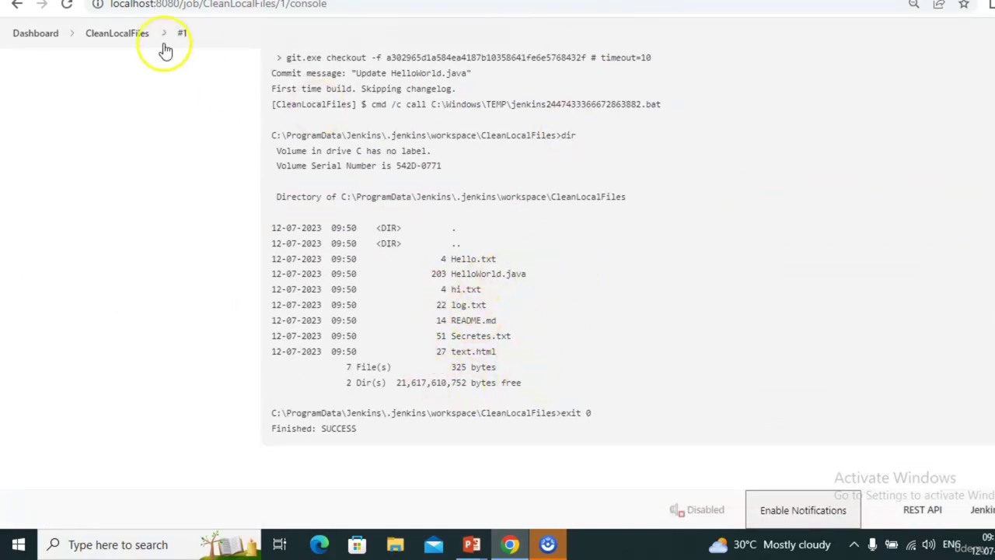
pyautogui.click(124, 34)
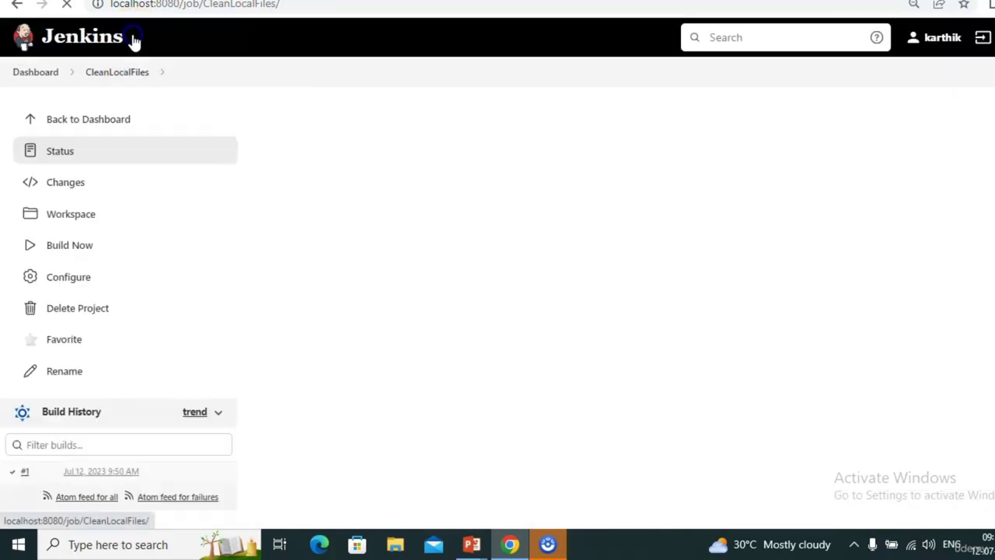
# Add lines echoing buildnumber2 into buildNumber2.txt and buildNumber2.1.txt to the batch command.
pyautogui.click(93, 278)
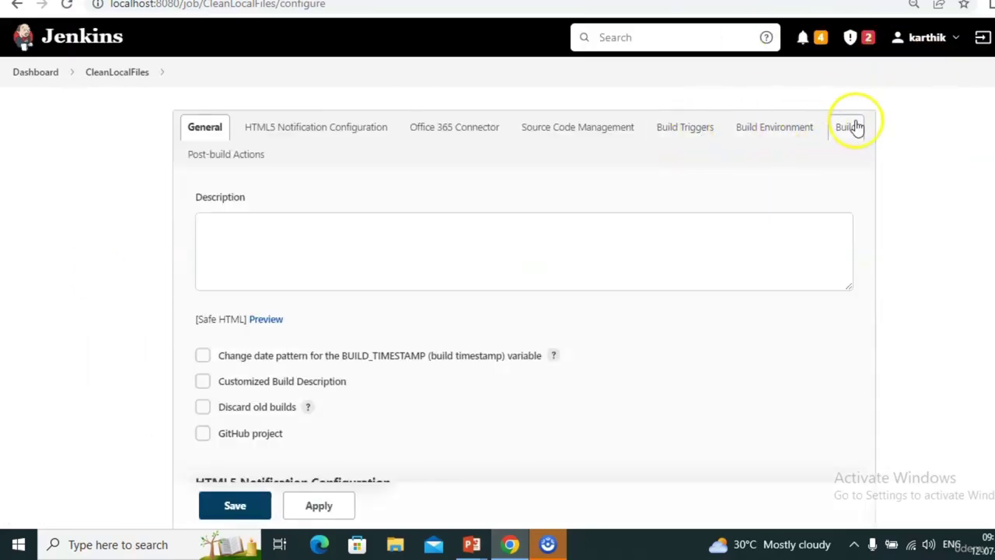
pyautogui.click(849, 127)
pyautogui.click(282, 234)
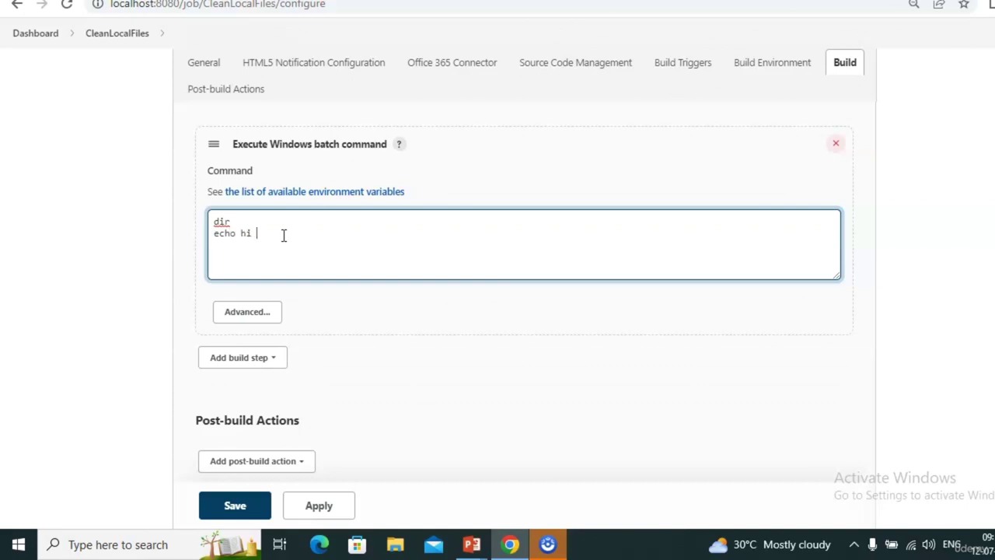
pyautogui.press('Return')
pyautogui.write('echo buildnumber2 >')
pyautogui.click(311, 233)
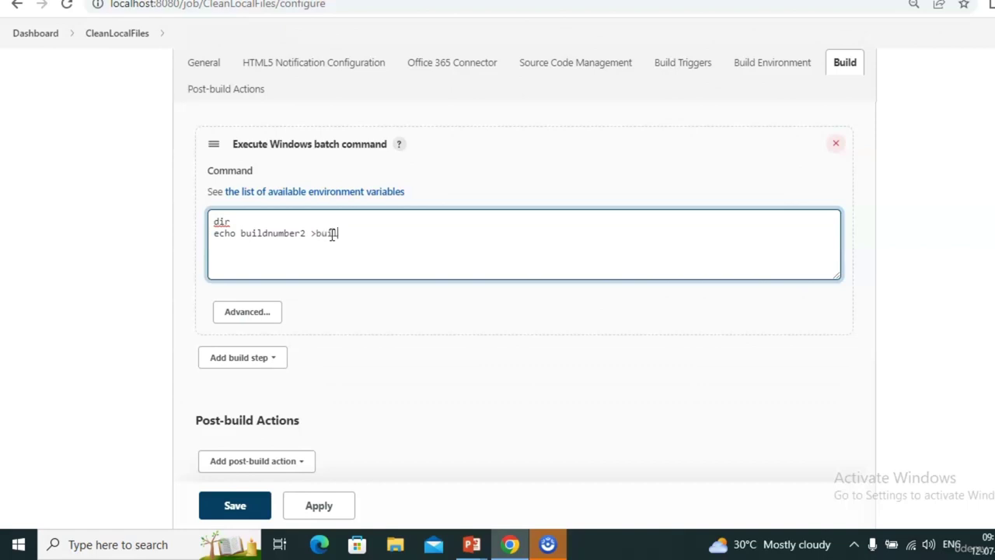
pyautogui.write('buildNumber2.txt')
pyautogui.hotkey('ctrl', 'a')
pyautogui.hotkey('ctrl', 'c')
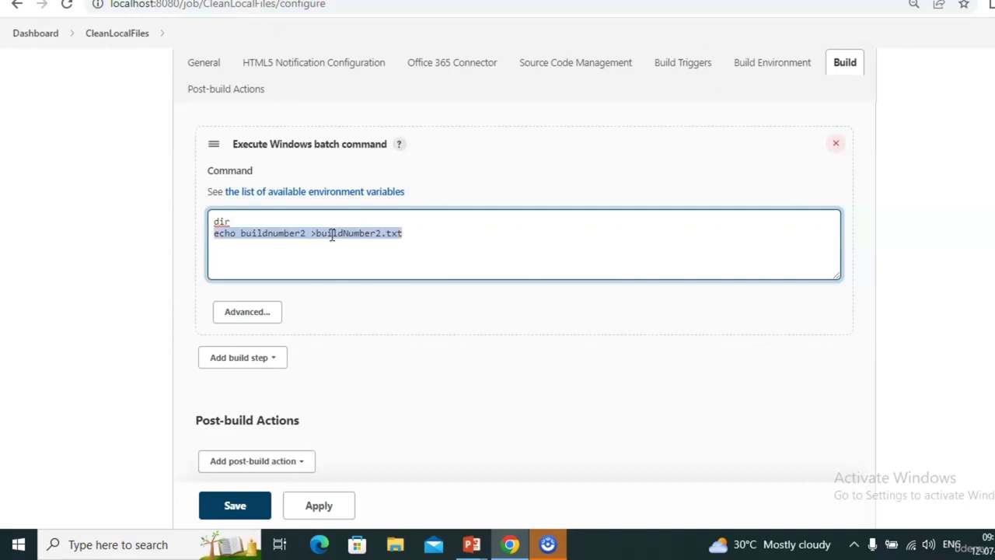
pyautogui.press('Right')
pyautogui.hotkey('ctrl', 'v')
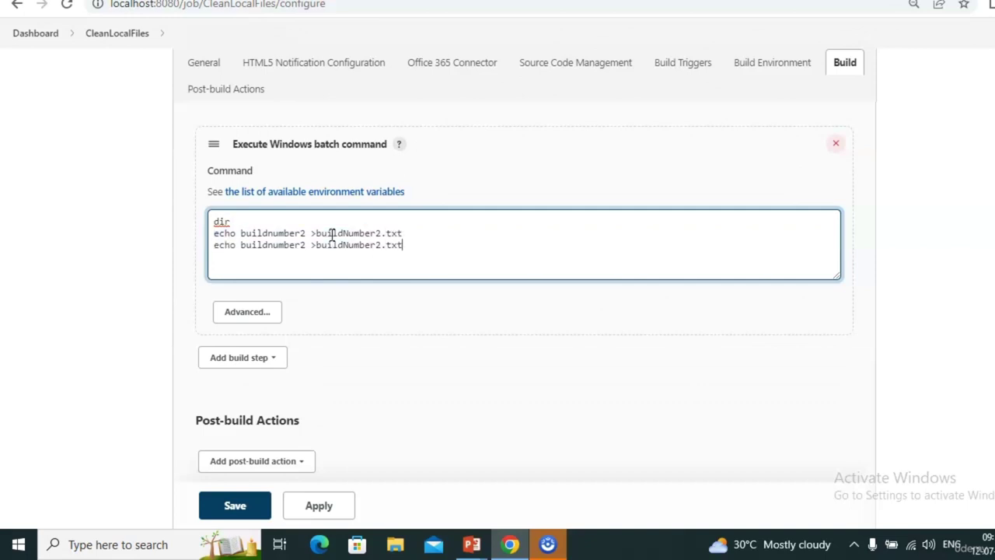
pyautogui.write('.1')
pyautogui.click(307, 233)
# Append a final dir line after the echo commands and save the configuration.
pyautogui.click(378, 254)
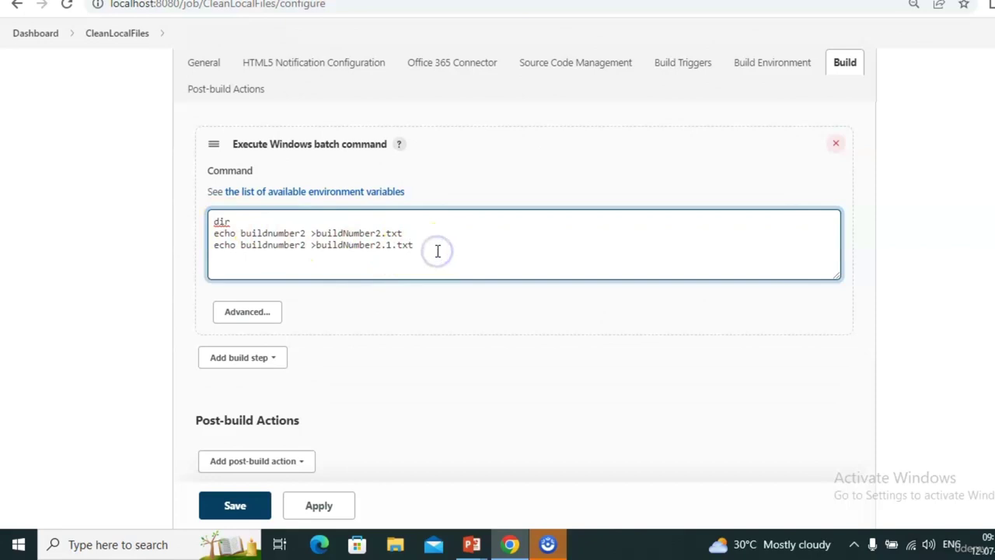
pyautogui.press('Return')
pyautogui.write('die')
pyautogui.click(237, 268)
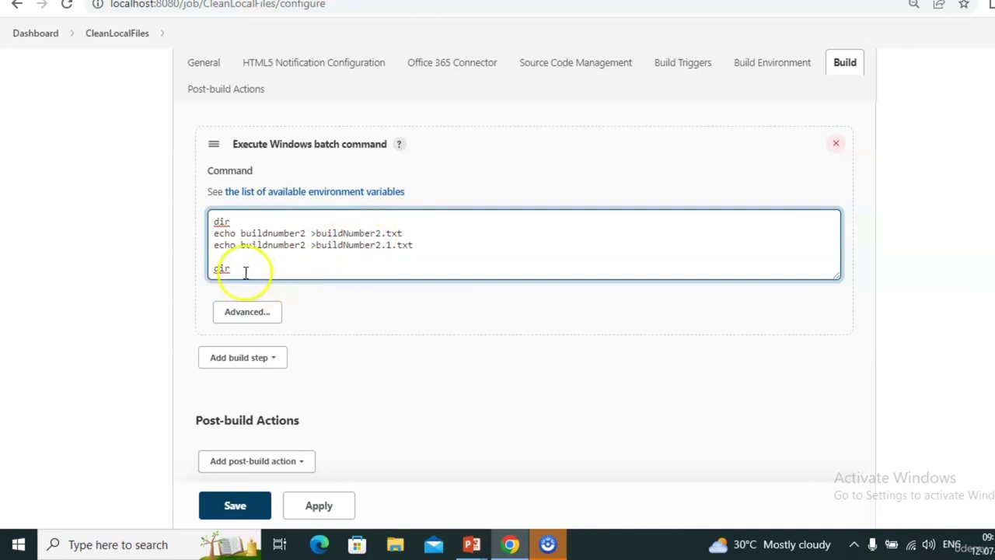
pyautogui.doubleClick(237, 221)
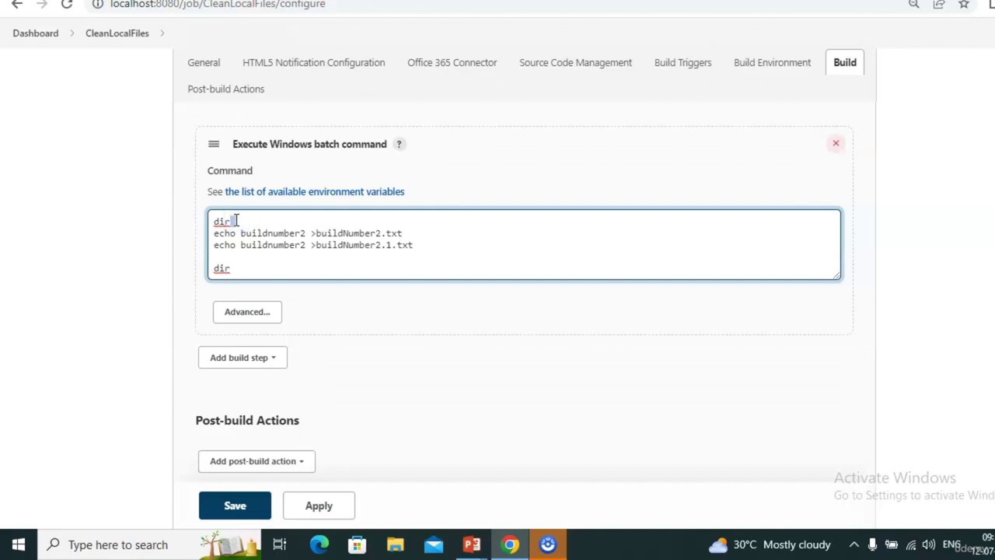
pyautogui.doubleClick(221, 267)
pyautogui.click(376, 239)
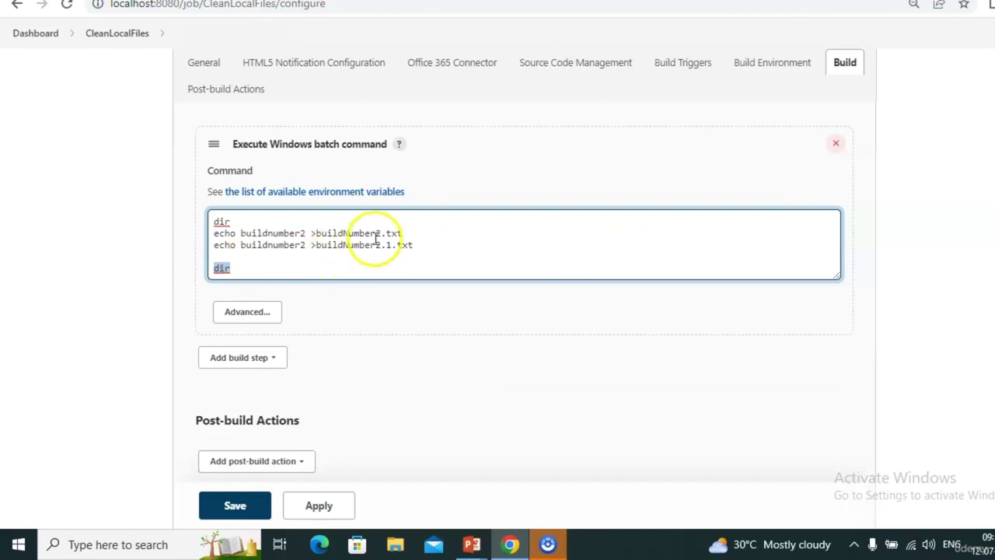
pyautogui.click(255, 506)
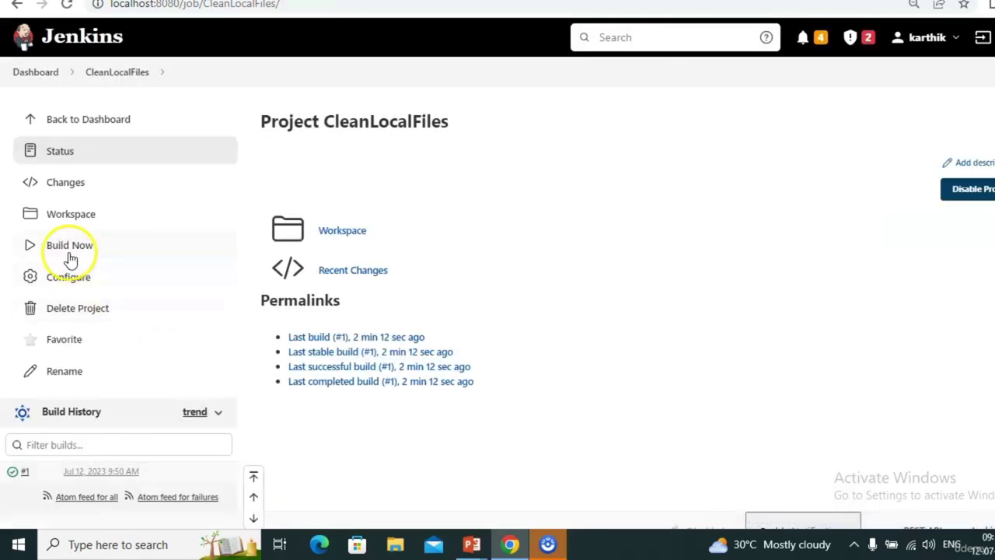
# Run build #2 and check its second listing shows buildNumber2.txt and buildNumber2.1.txt.
pyautogui.click(64, 246)
pyautogui.scroll(-1, 166, 256)
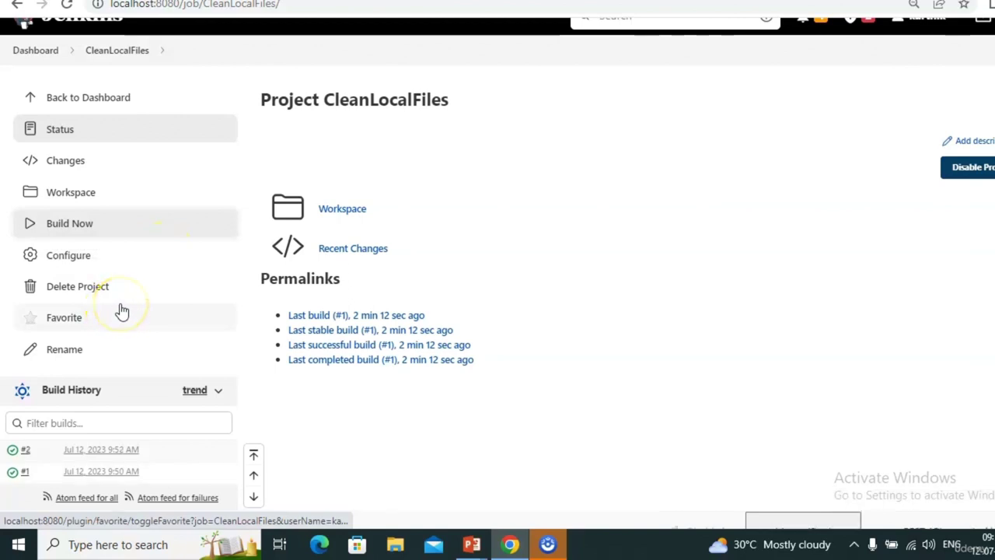
pyautogui.click(12, 450)
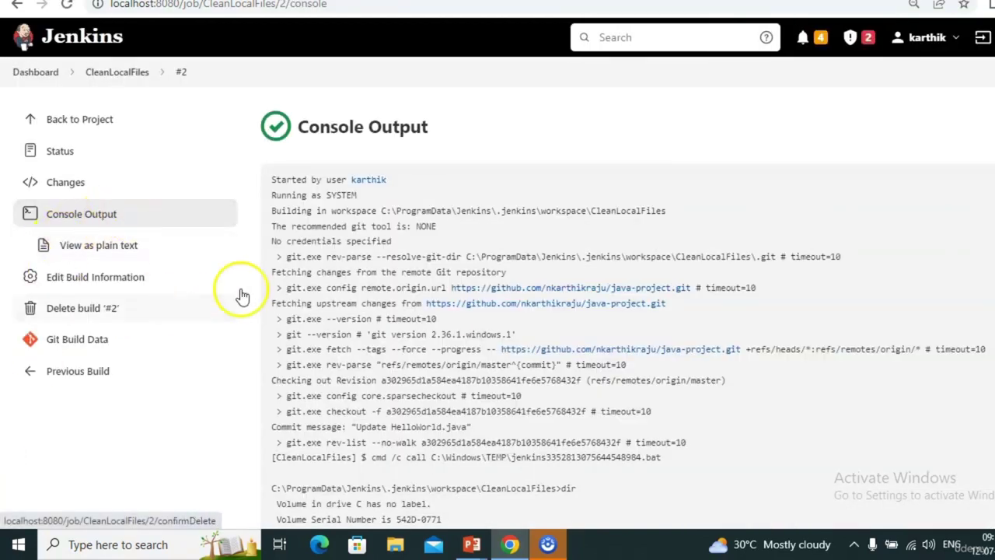
pyautogui.scroll(-3, 441, 322)
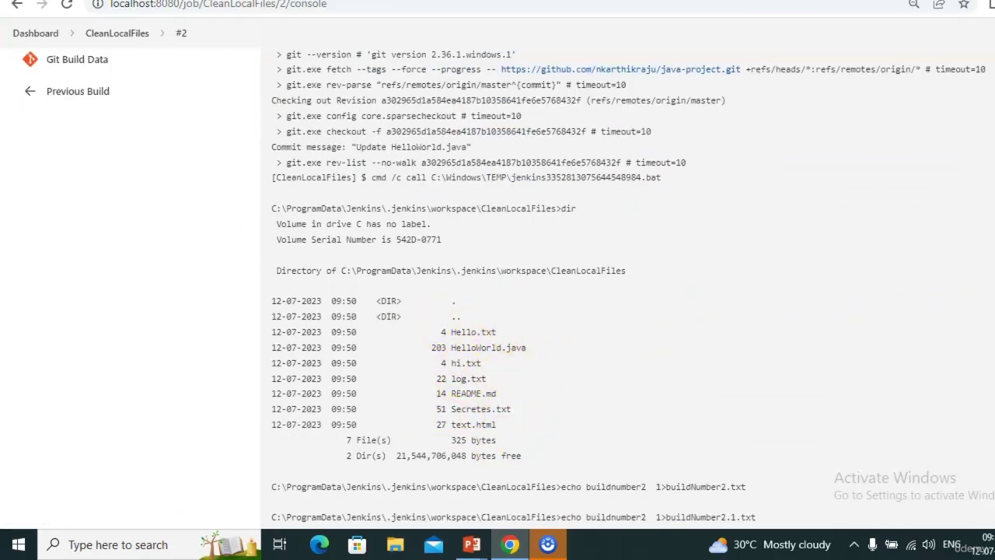
pyautogui.hotkey('ctrl', 'Tab')
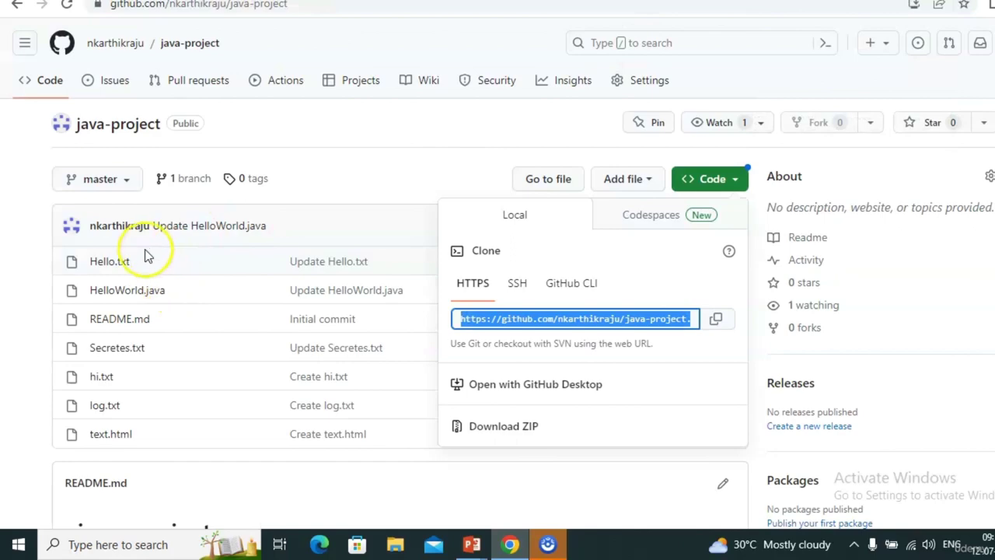
pyautogui.hotkey('ctrl', 'shift', 'Tab')
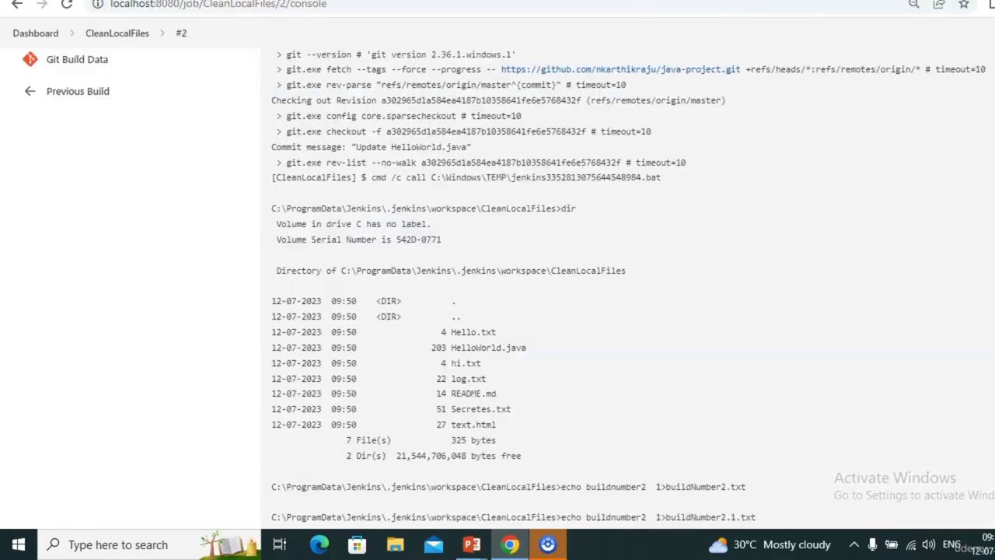
pyautogui.scroll(-1, 474, 313)
pyautogui.scroll(-3, 473, 314)
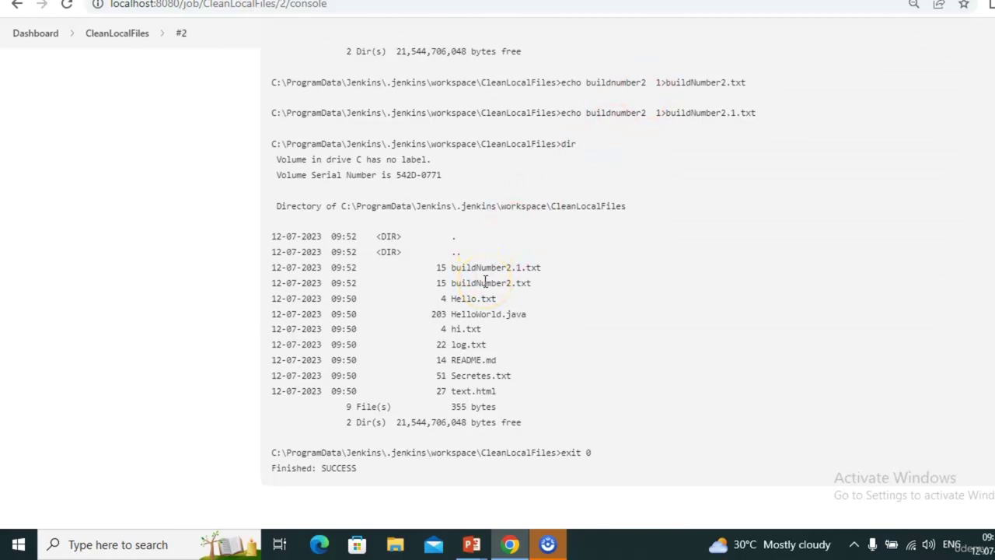
pyautogui.scroll(10, 486, 282)
# Delete both echo lines from the CleanLocalFiles batch command, leaving only dir, and save.
pyautogui.click(132, 77)
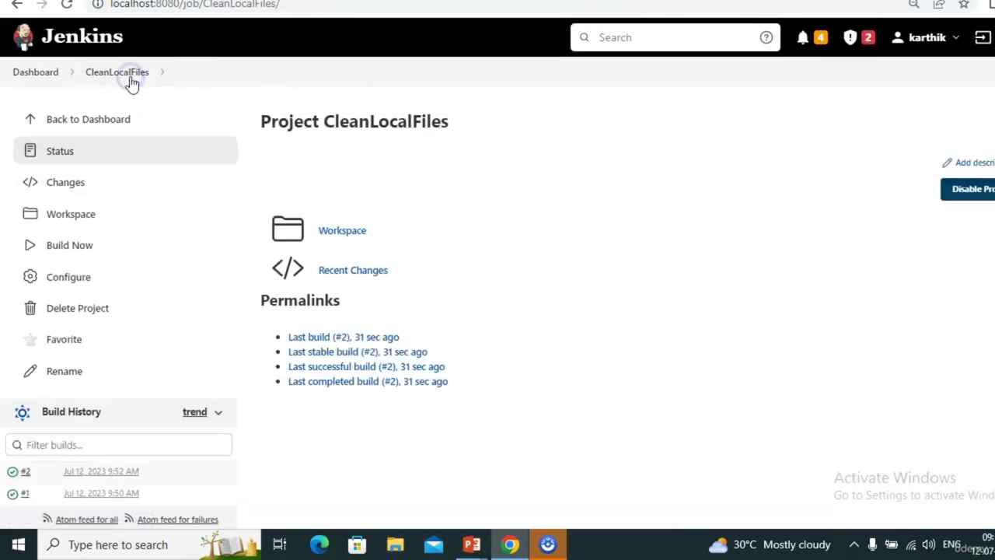
pyautogui.click(81, 278)
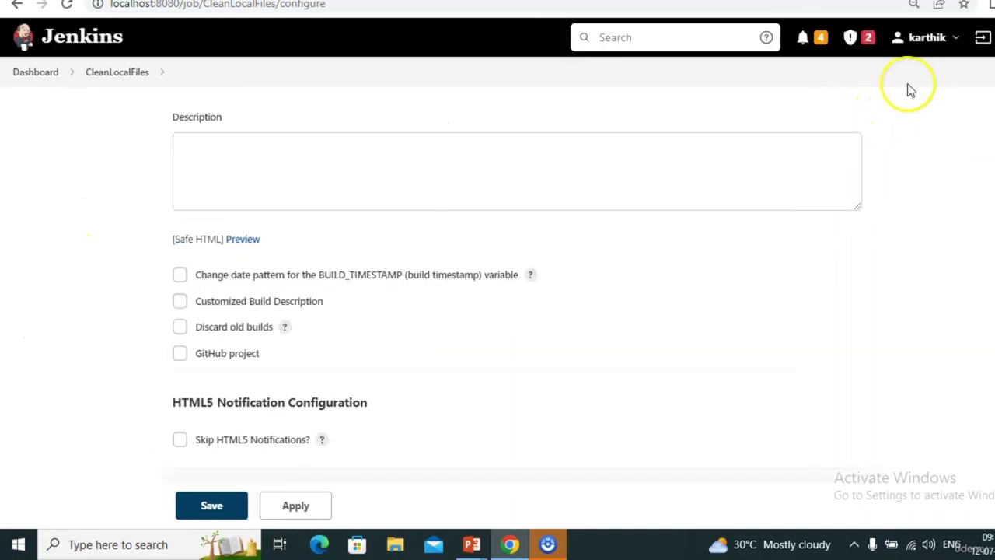
pyautogui.click(846, 131)
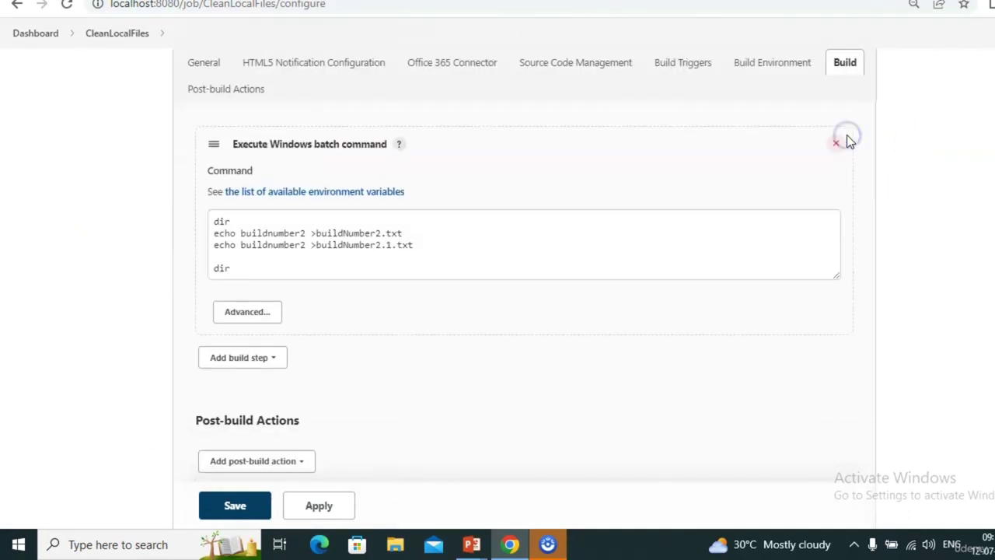
pyautogui.moveTo(429, 237); pyautogui.dragTo(432, 242)
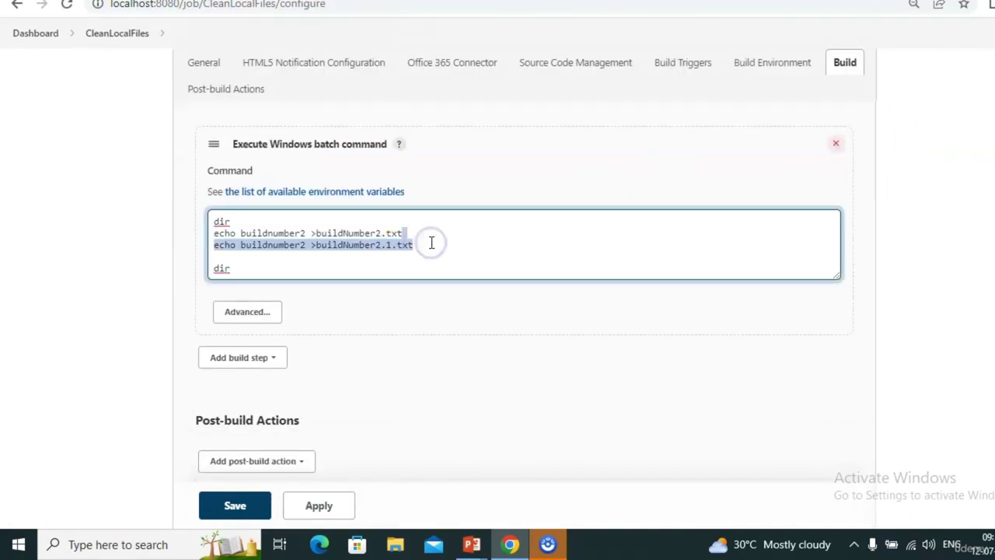
pyautogui.hotkey('shift', 'Up')
pyautogui.press('BackSpace')
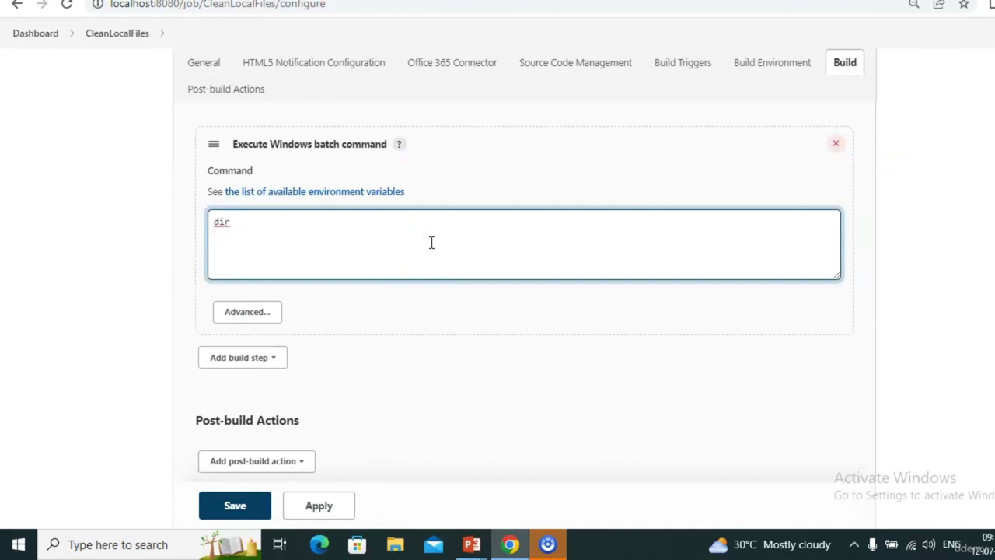
pyautogui.click(246, 506)
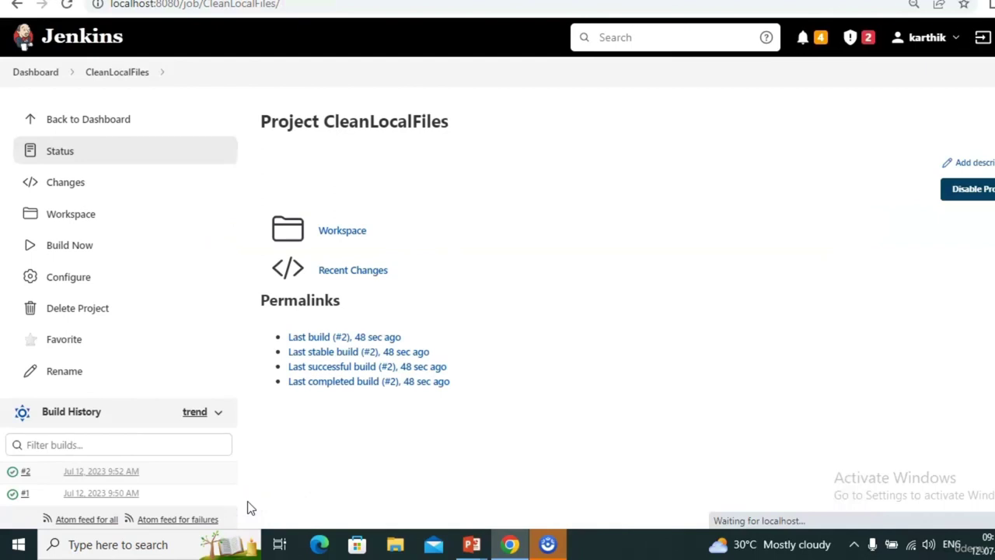
# Run build #3 and check its console still lists nine workspace files.
pyautogui.click(60, 246)
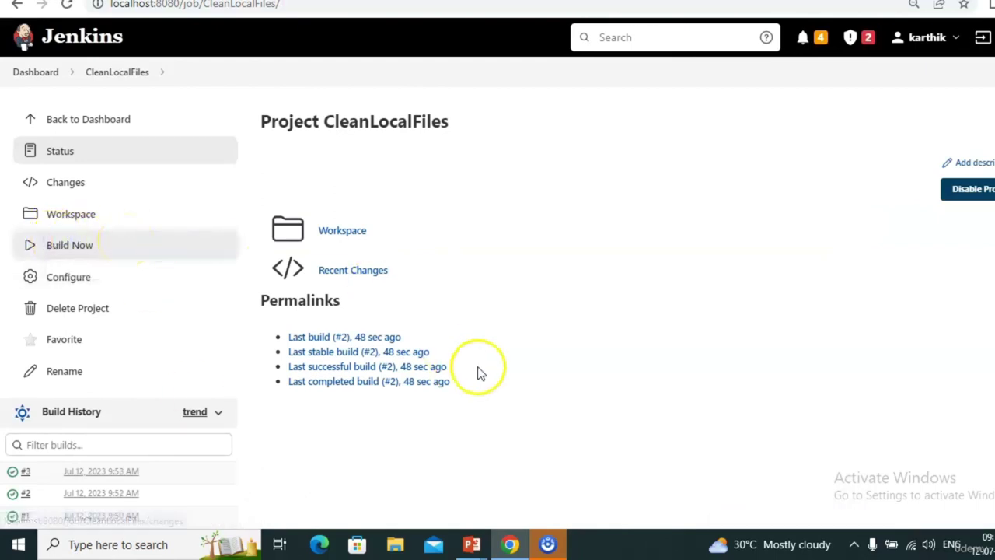
pyautogui.click(12, 473)
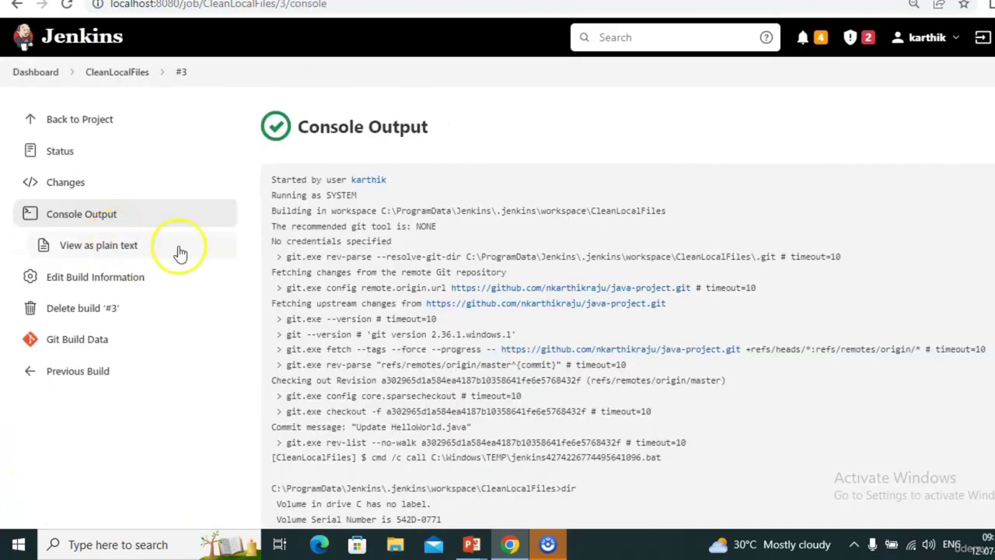
pyautogui.scroll(-6, 462, 320)
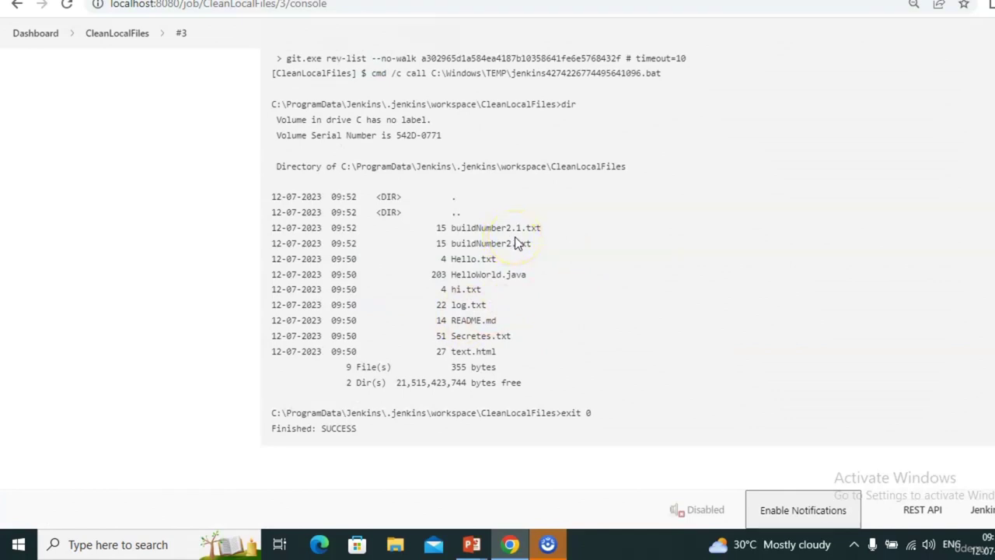
pyautogui.click(136, 45)
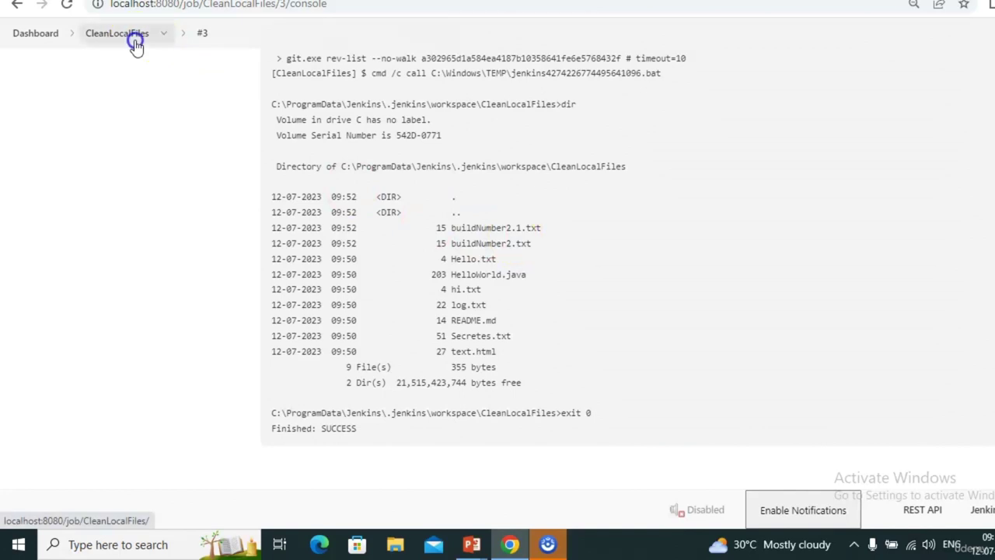
# Start build #4 of CleanLocalFiles and open its status page.
pyautogui.click(87, 249)
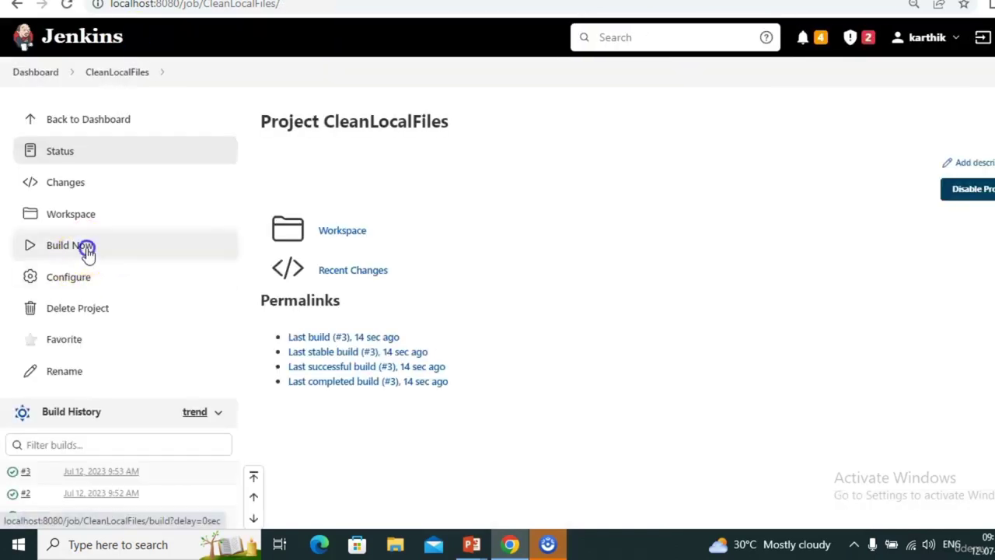
pyautogui.scroll(-1, 88, 253)
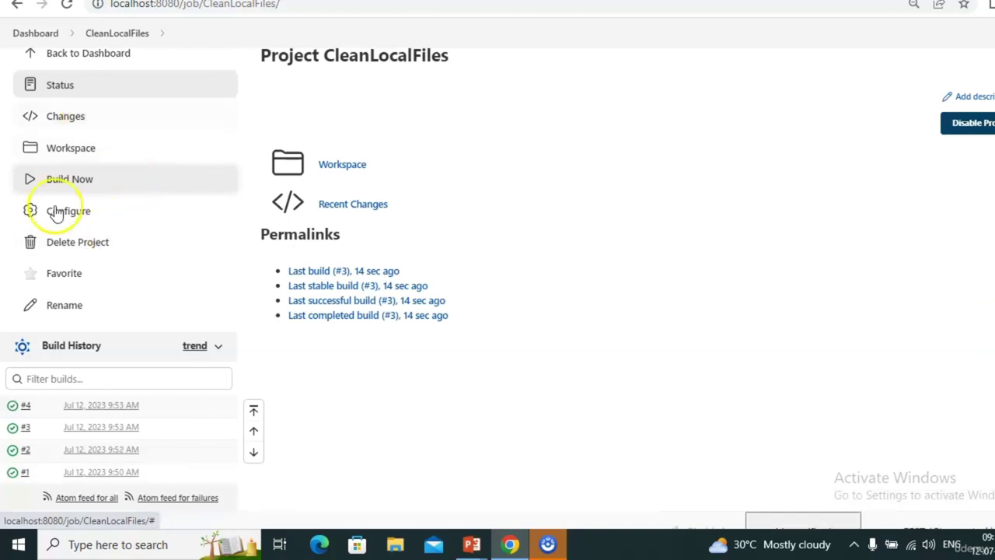
pyautogui.click(22, 407)
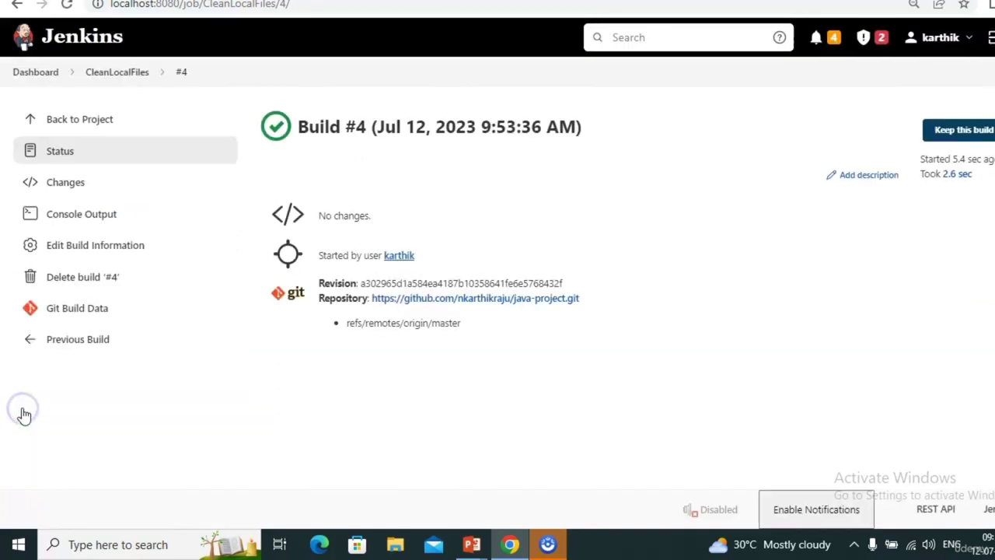
# Check build #4's console still lists the old buildNumber text files, then return to the project.
pyautogui.click(62, 225)
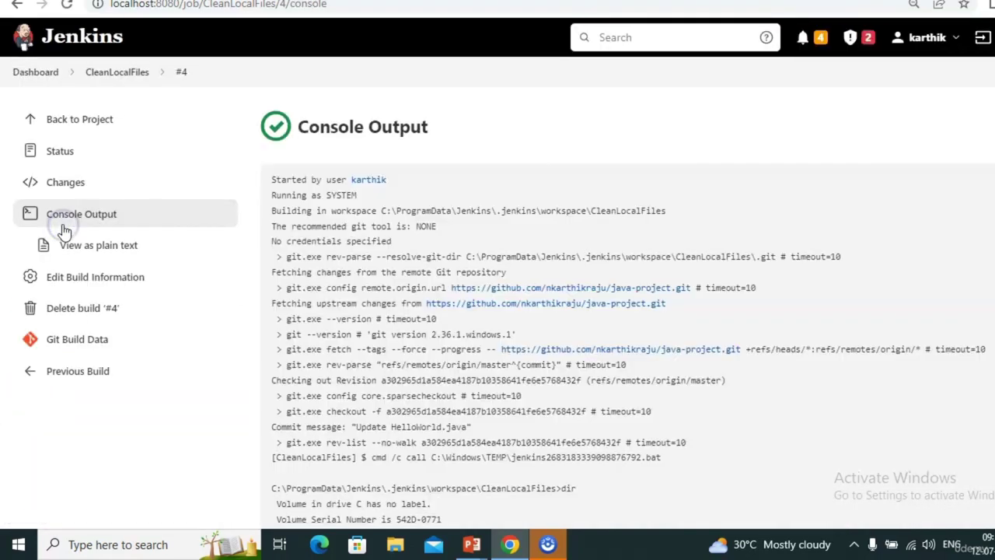
pyautogui.scroll(-5, 482, 330)
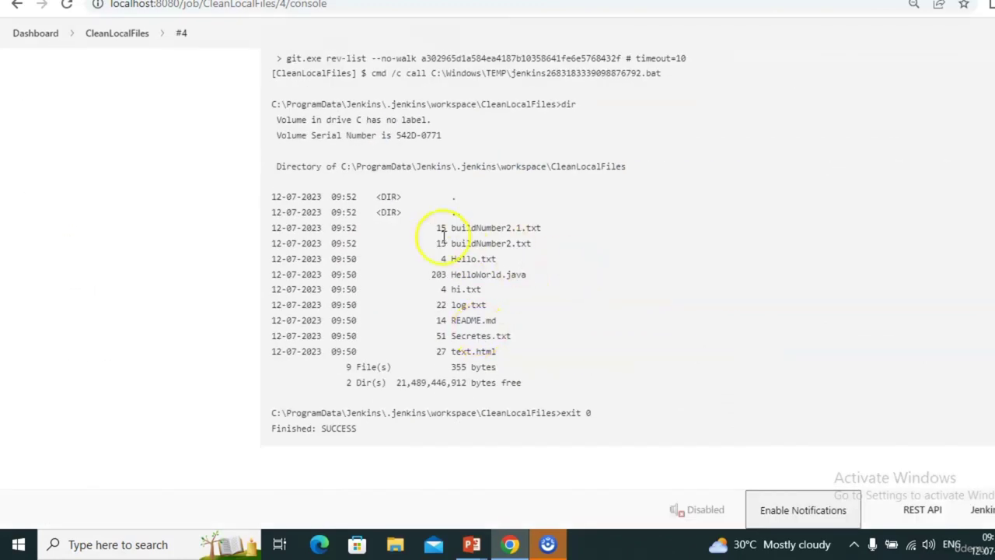
pyautogui.click(120, 32)
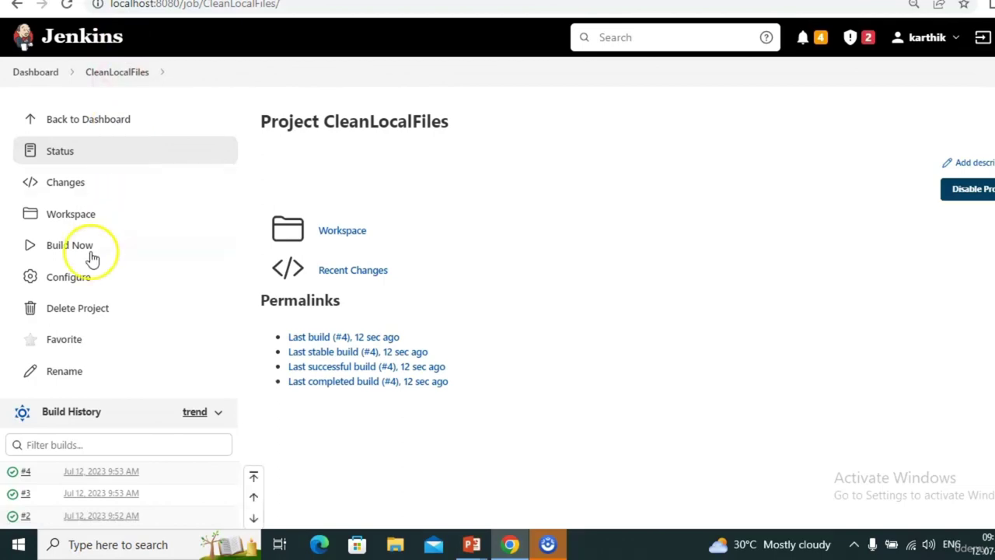
# Enable 'Delete workspace before build starts' in the Build Environment settings and save.
pyautogui.click(67, 290)
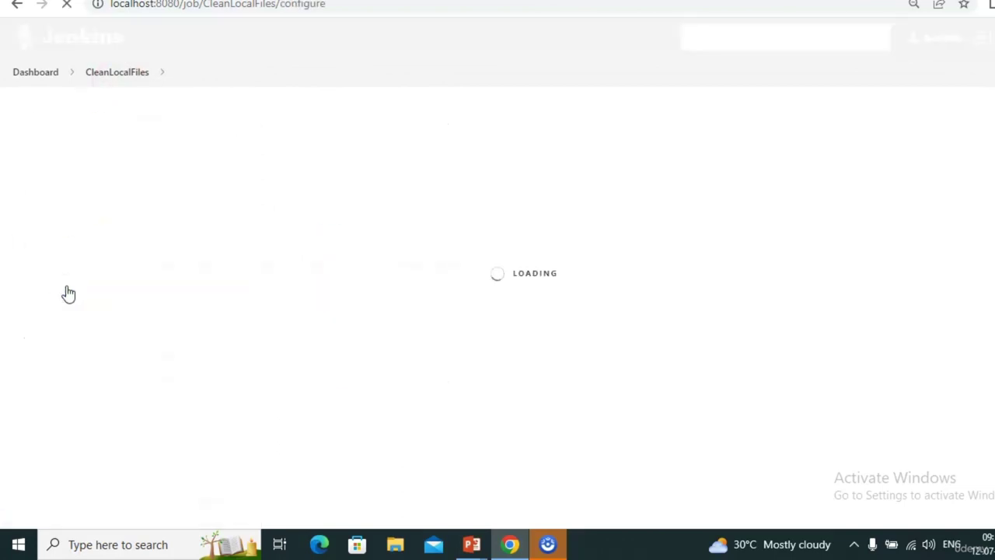
pyautogui.hotkey('alt', 'Tab')
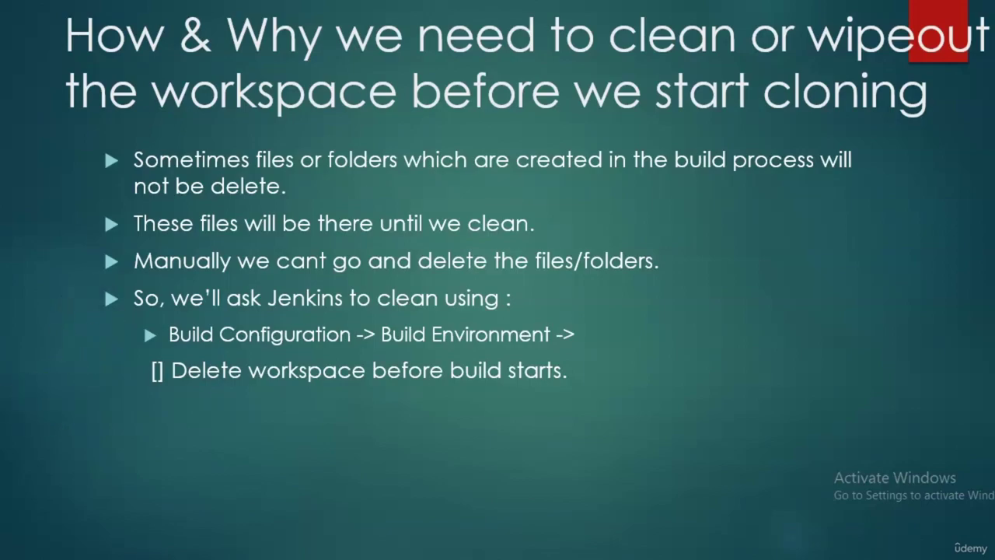
pyautogui.hotkey('alt', 'Tab')
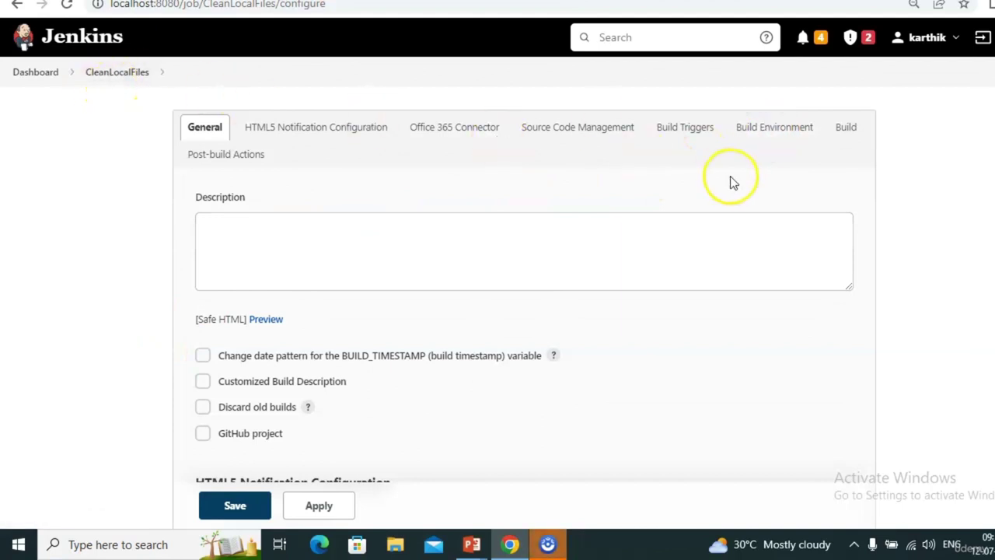
pyautogui.click(786, 129)
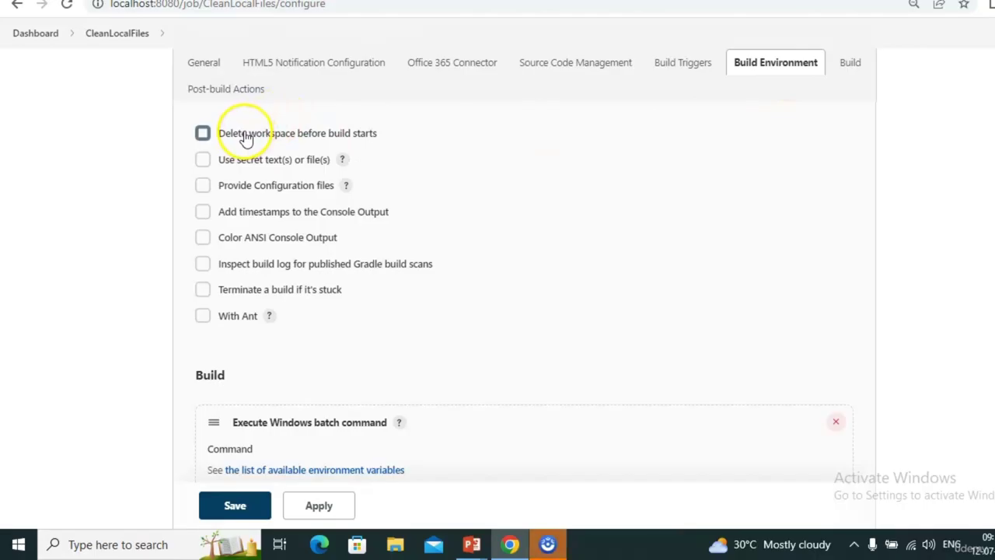
pyautogui.hotkey('alt', 'Tab')
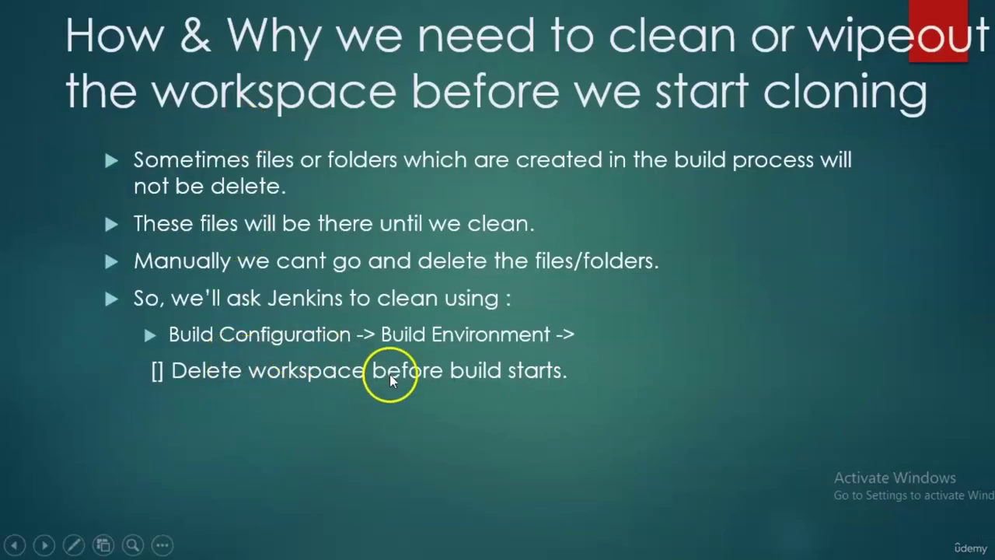
pyautogui.hotkey('alt', 'Tab')
pyautogui.click(202, 134)
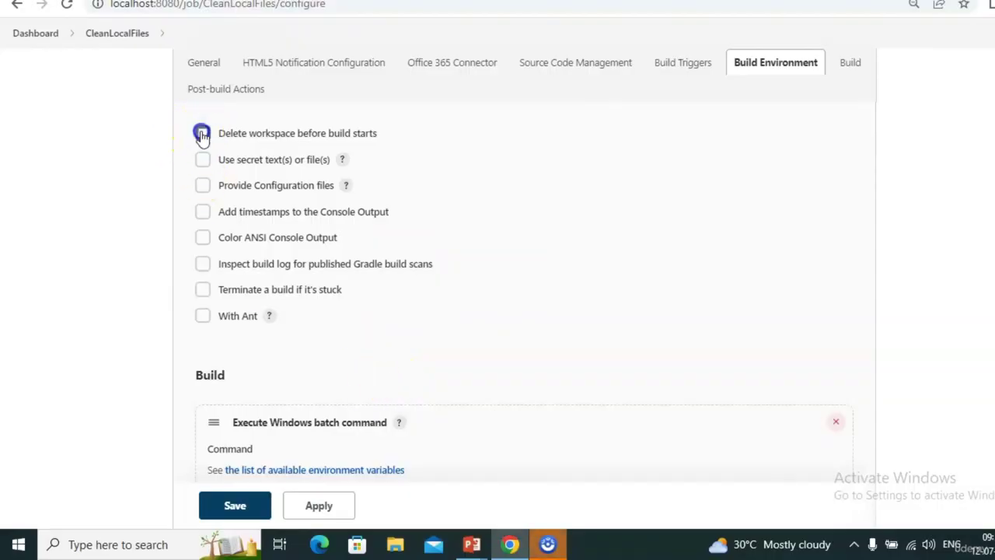
pyautogui.click(232, 509)
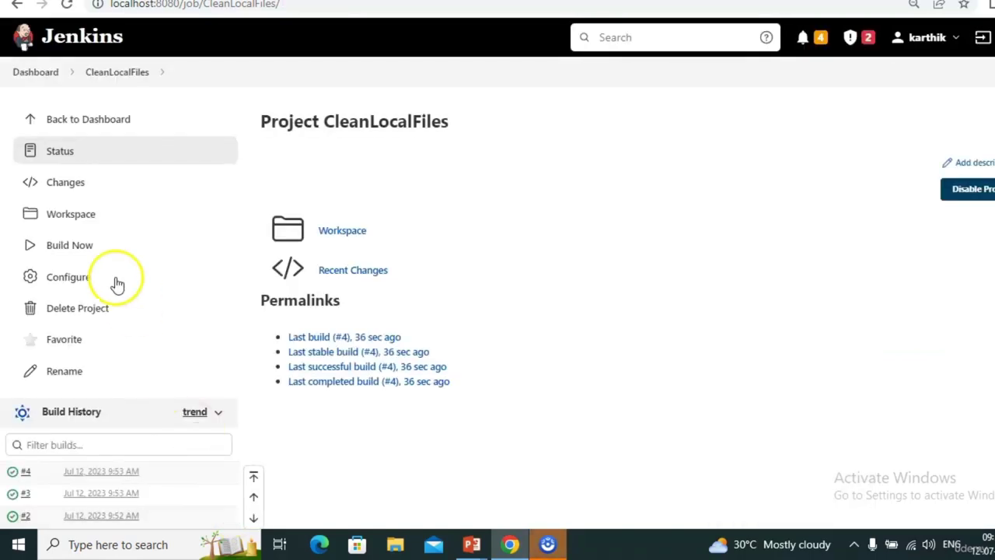
# Run build #5 and confirm its console lists only the seven repository files.
pyautogui.click(71, 243)
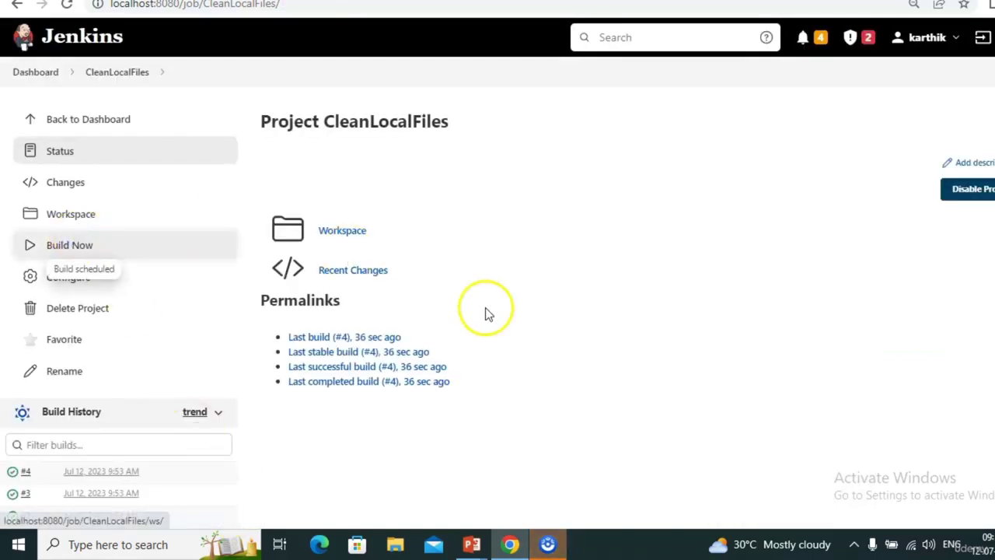
pyautogui.scroll(-1, 485, 313)
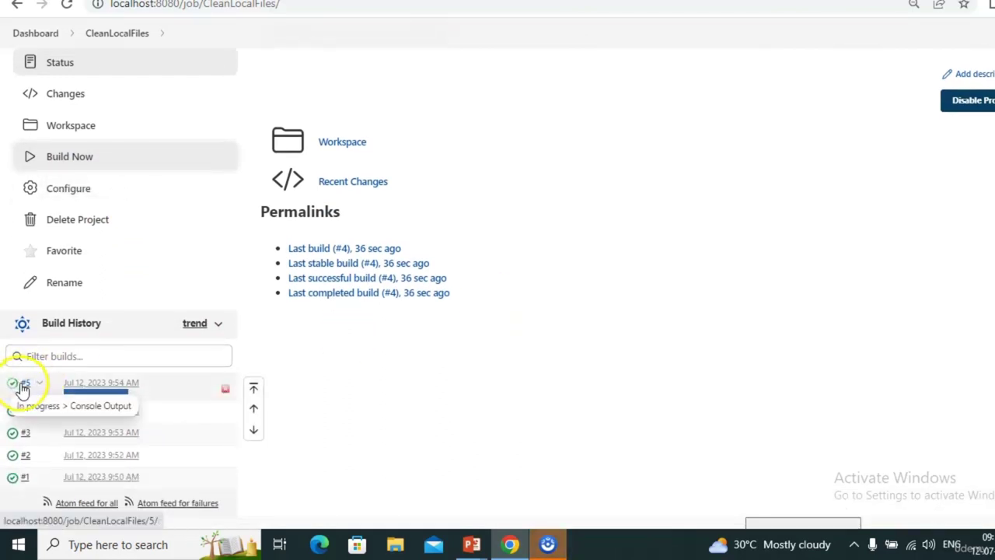
pyautogui.click(24, 384)
pyautogui.click(74, 216)
pyautogui.scroll(-5, 674, 330)
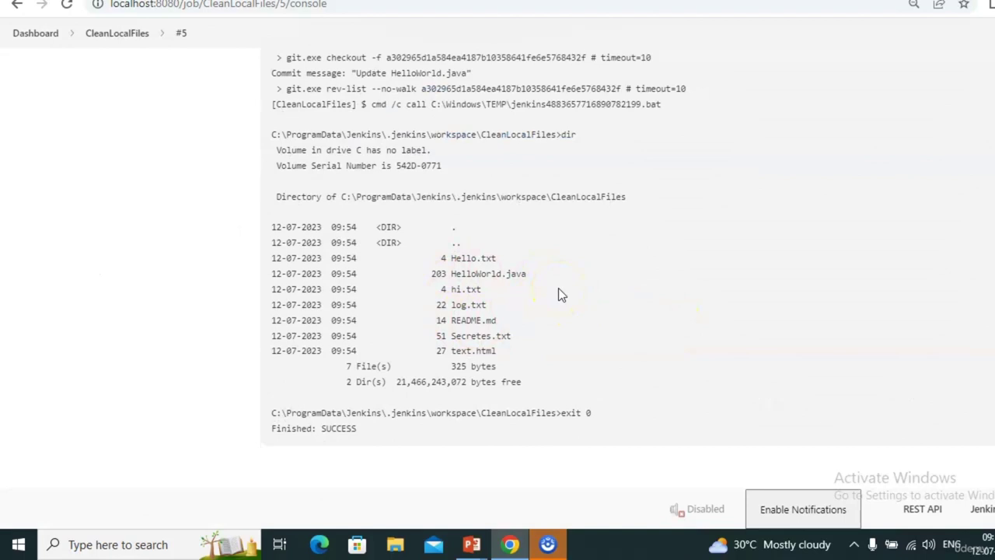
pyautogui.click(106, 43)
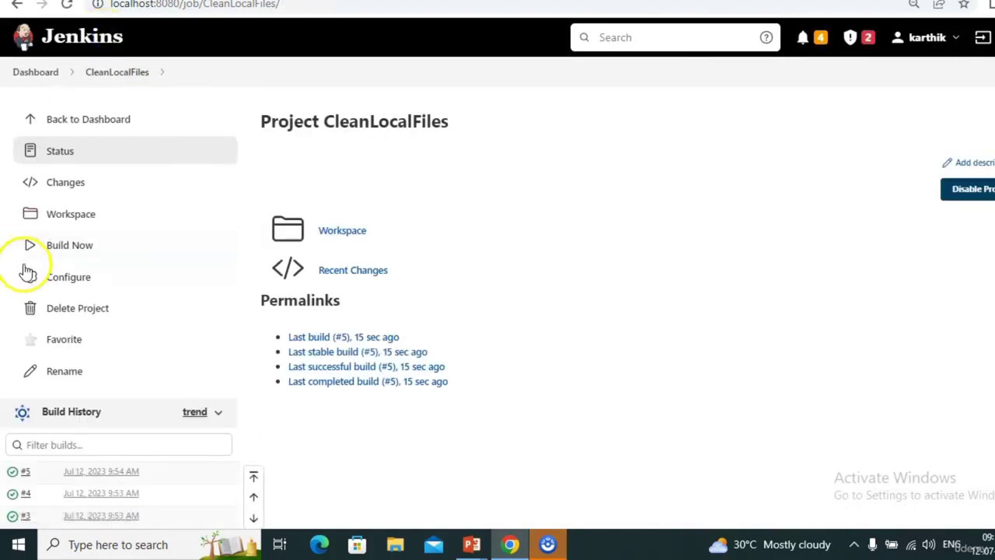
# Add 'echo Hi > tem.txt' and a second dir to the batch command, then save.
pyautogui.click(62, 281)
pyautogui.click(221, 238)
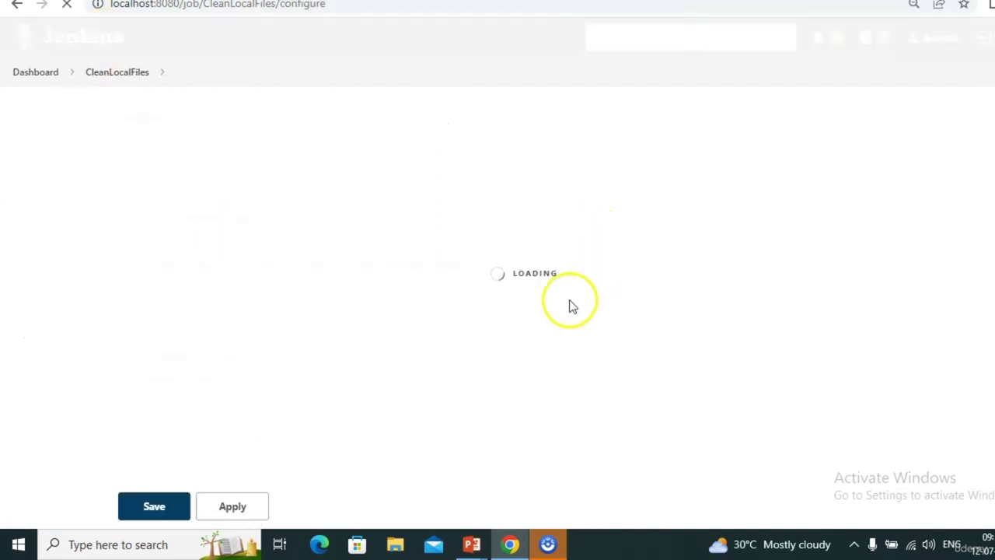
pyautogui.click(846, 129)
pyautogui.click(295, 253)
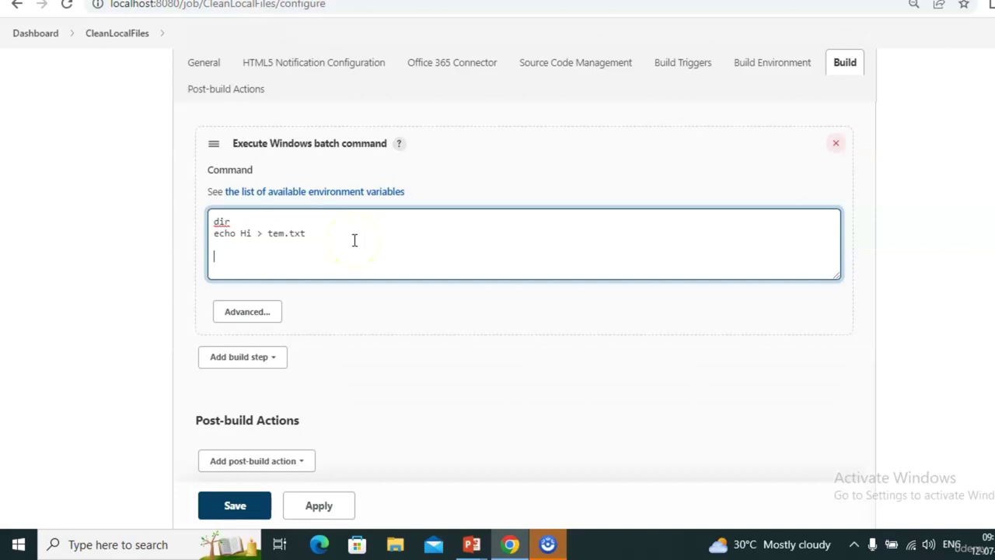
pyautogui.click(230, 222)
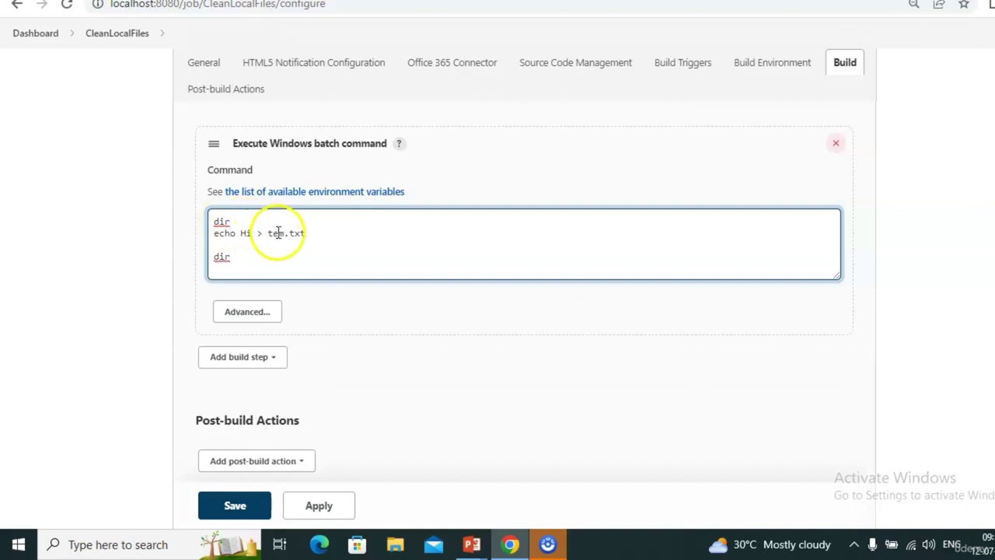
pyautogui.click(228, 257)
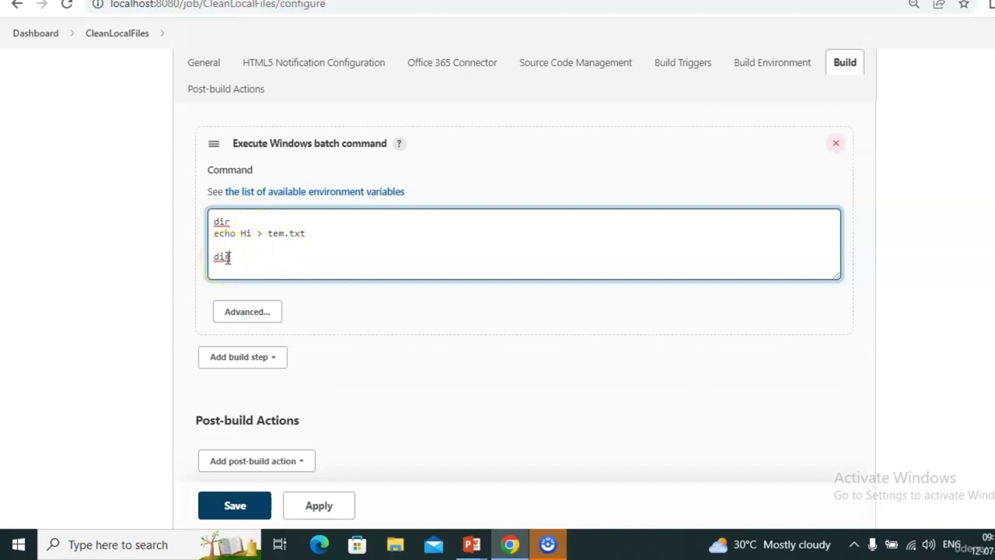
pyautogui.click(223, 222)
pyautogui.doubleClick(222, 223)
pyautogui.doubleClick(223, 256)
pyautogui.click(262, 506)
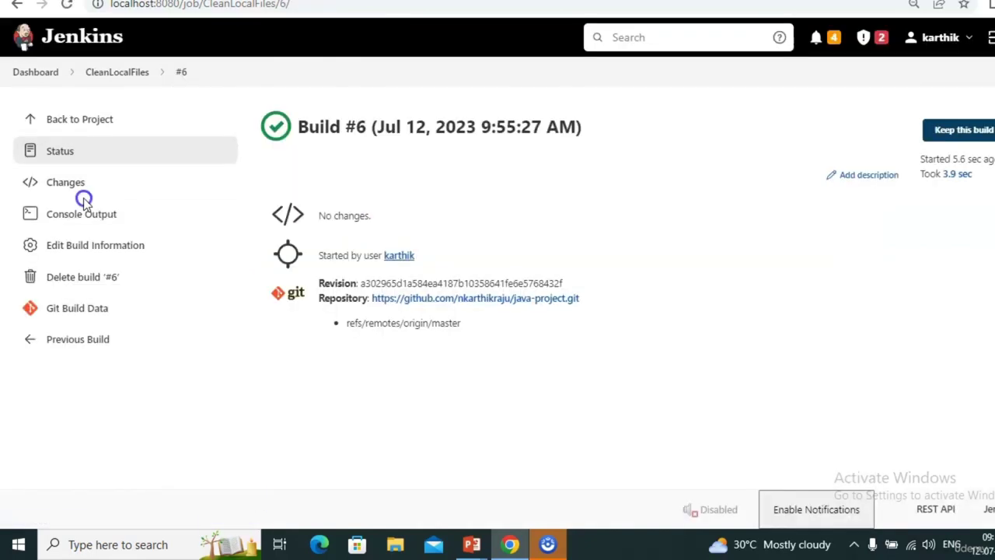
# Review build #6's console log listing the 5-byte tem.txt among eight files, then return to CleanLocalFiles.
pyautogui.click(86, 210)
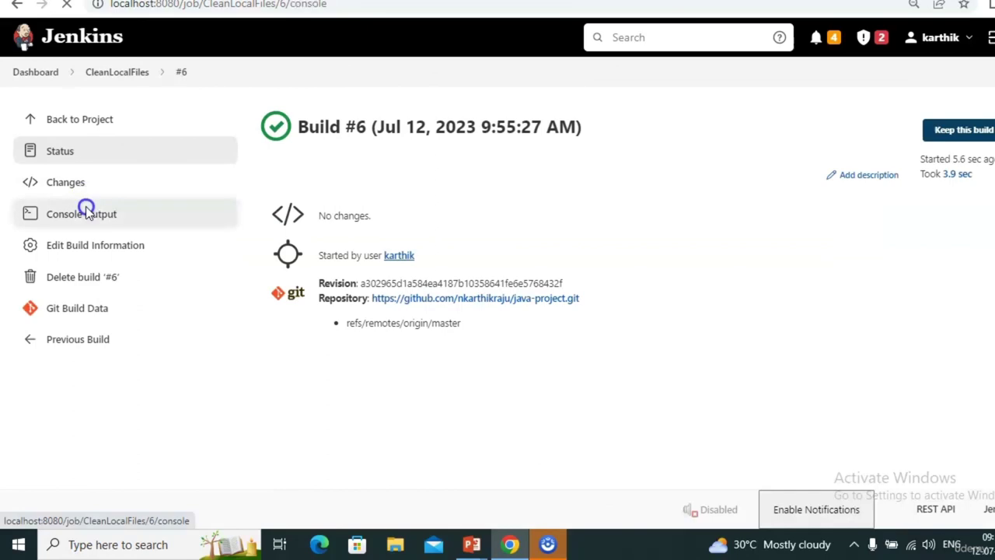
pyautogui.scroll(-3, 493, 353)
pyautogui.scroll(-6, 491, 348)
pyautogui.scroll(3, 489, 311)
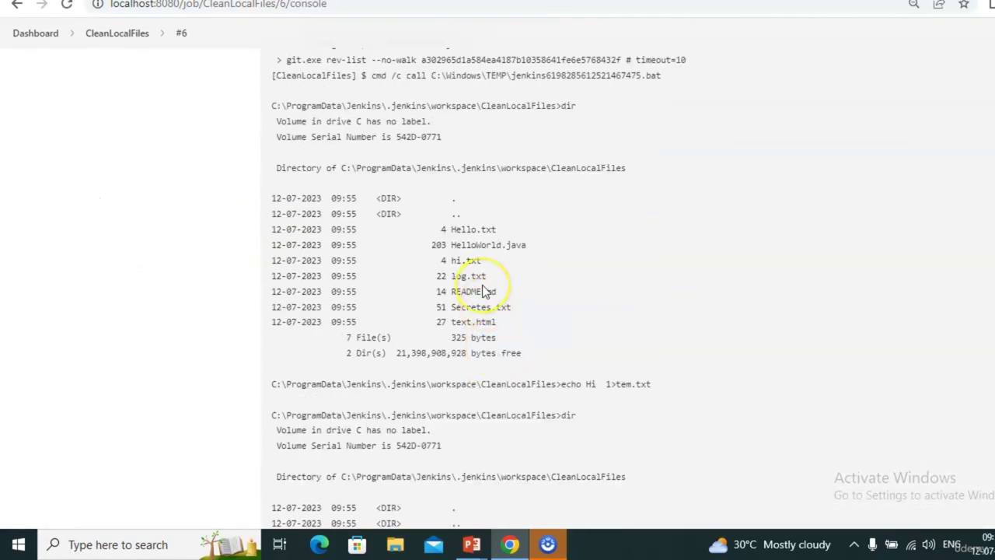
pyautogui.scroll(-3, 484, 291)
pyautogui.scroll(5, 482, 288)
pyautogui.scroll(-1, 498, 389)
pyautogui.scroll(-5, 498, 444)
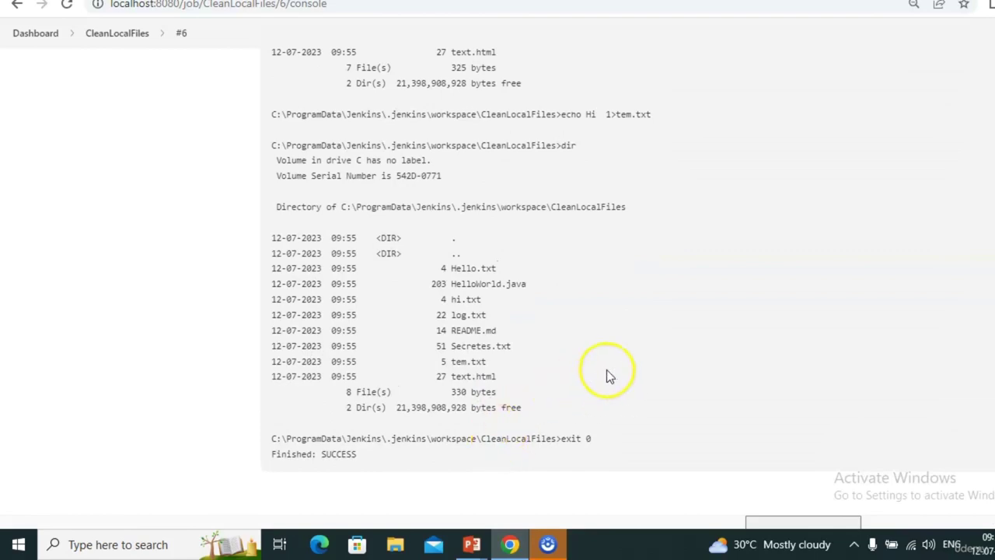
pyautogui.scroll(10, 472, 365)
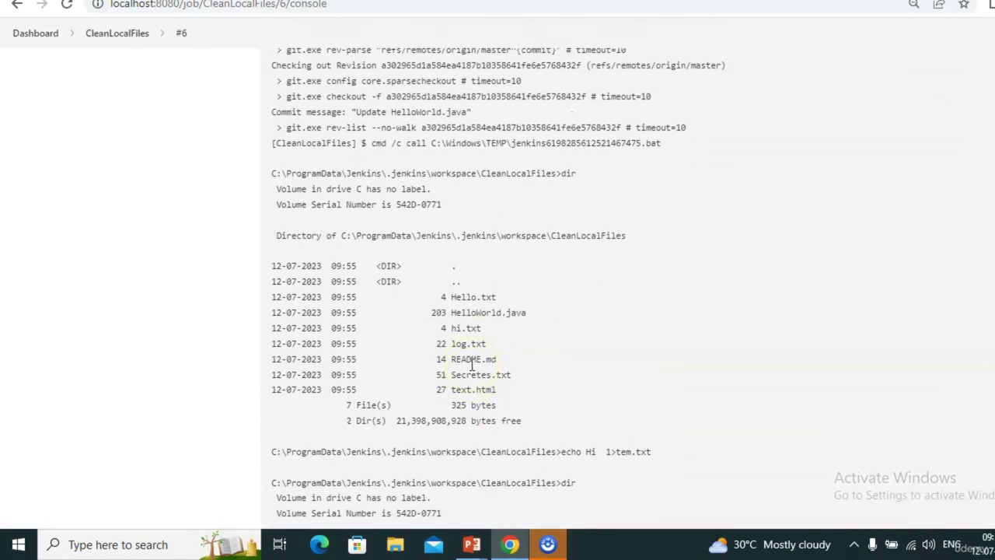
pyautogui.scroll(12, 476, 365)
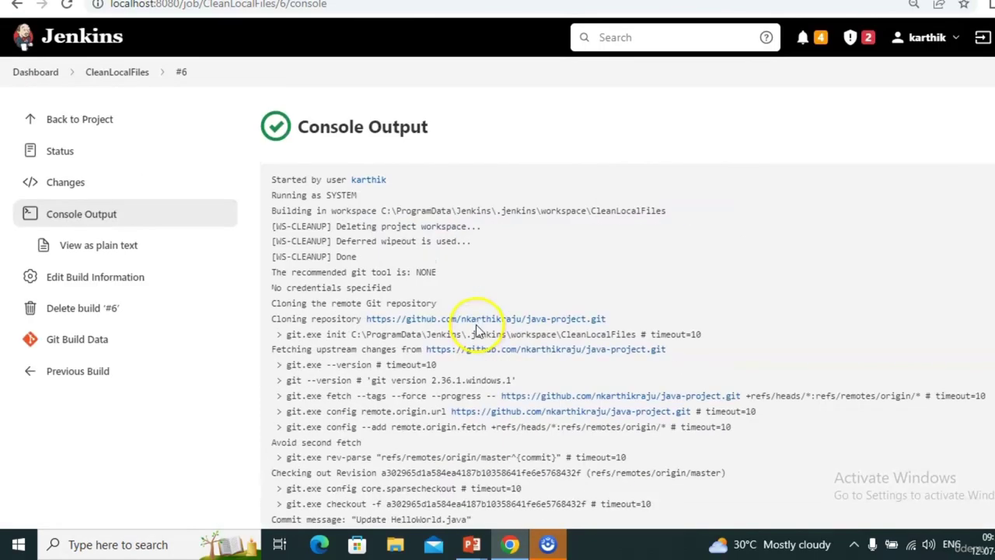
pyautogui.click(120, 70)
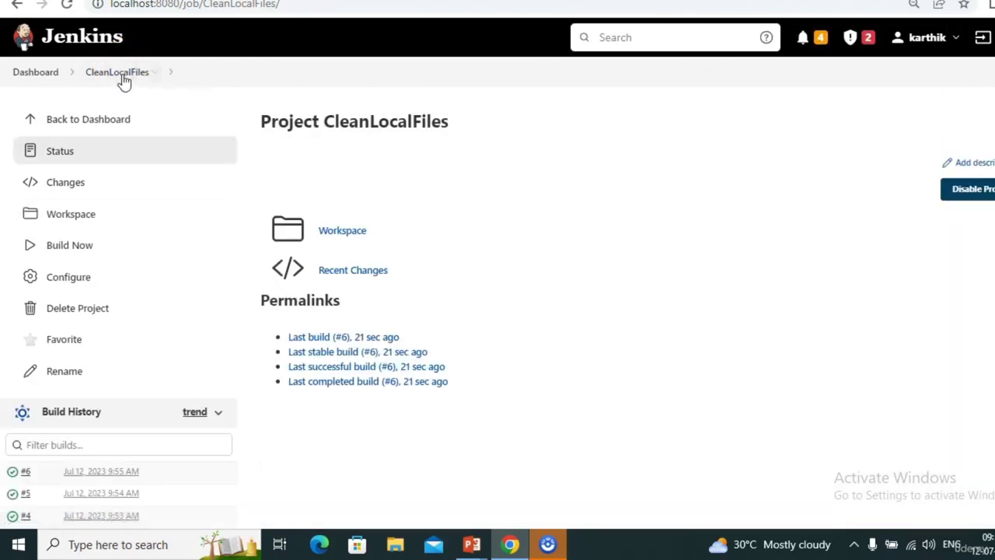
# Run CleanLocalFiles build #7 and read its console listing the seven cloned files, including HelloWorld.java.
pyautogui.click(76, 248)
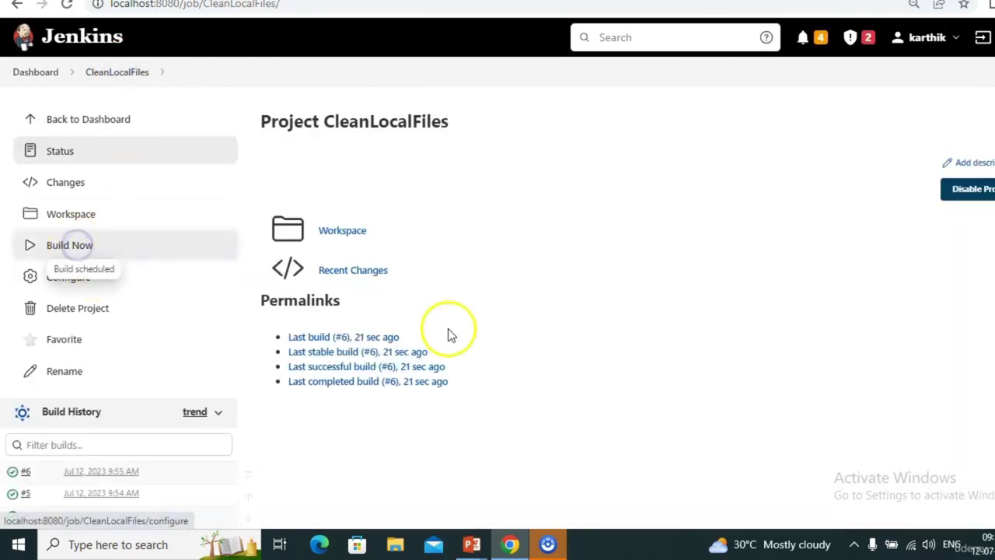
pyautogui.scroll(-2, 449, 334)
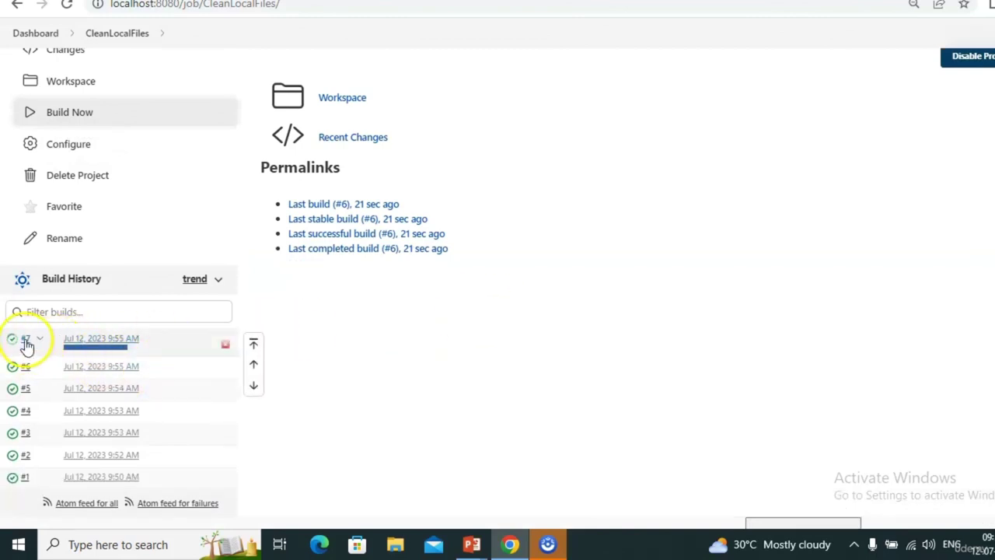
pyautogui.click(26, 343)
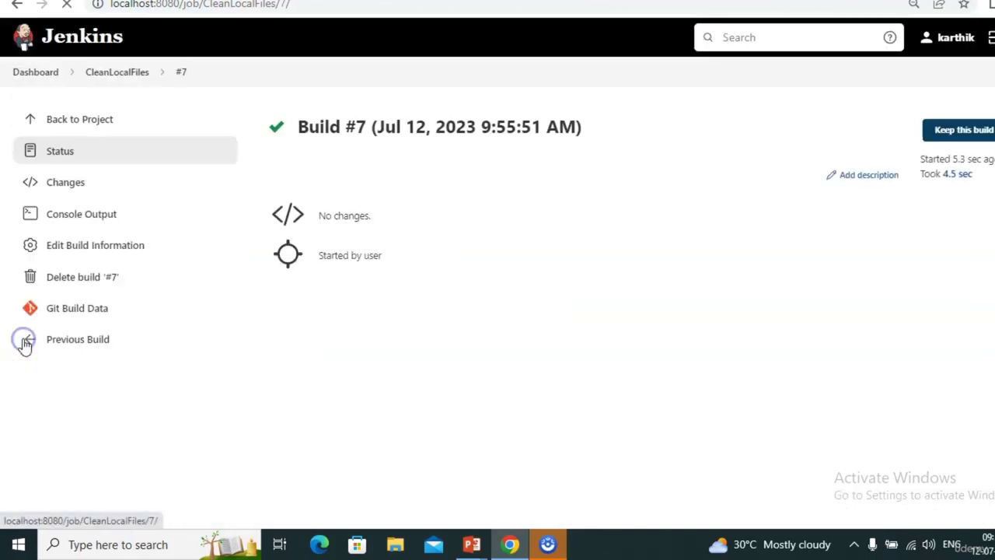
pyautogui.click(87, 215)
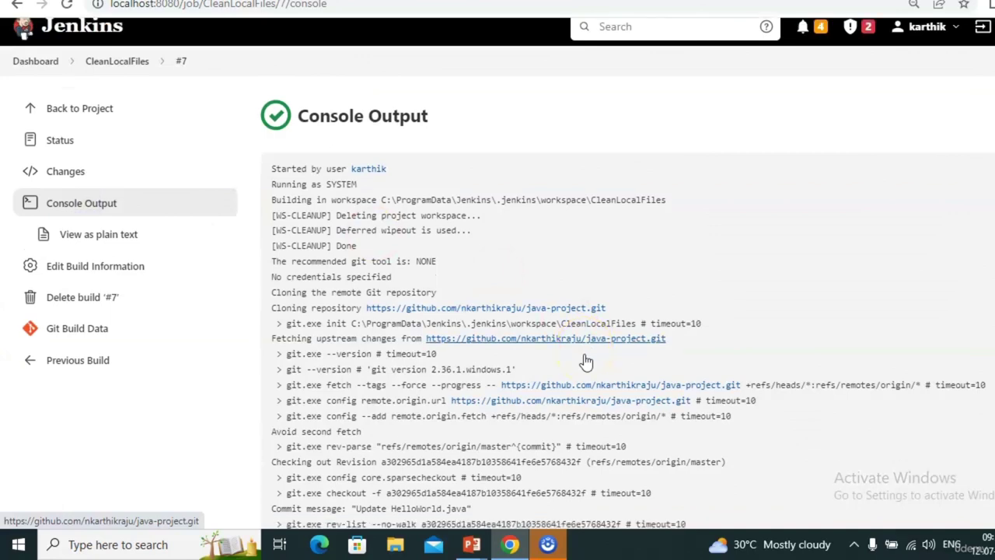
pyautogui.scroll(-4, 584, 357)
pyautogui.scroll(-2, 586, 361)
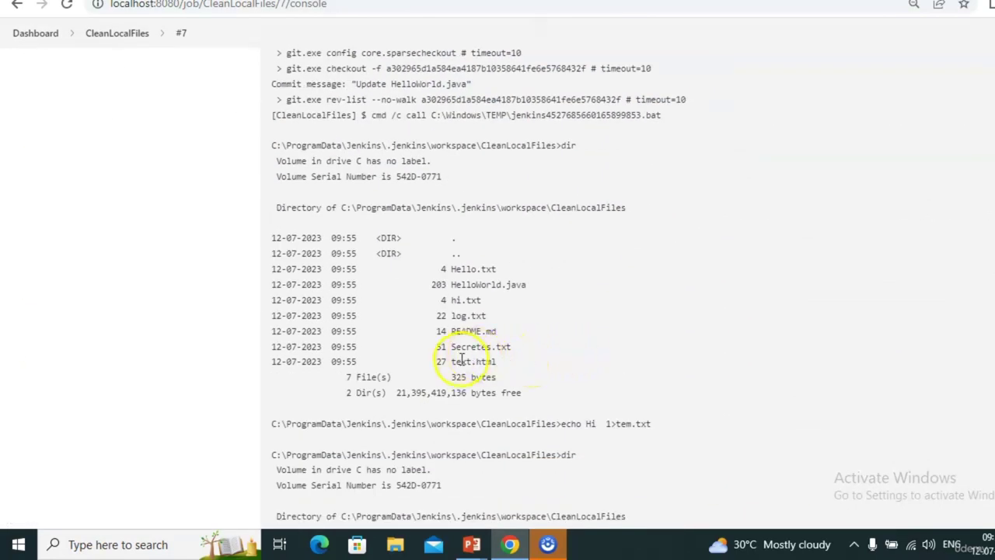
pyautogui.scroll(-3, 509, 358)
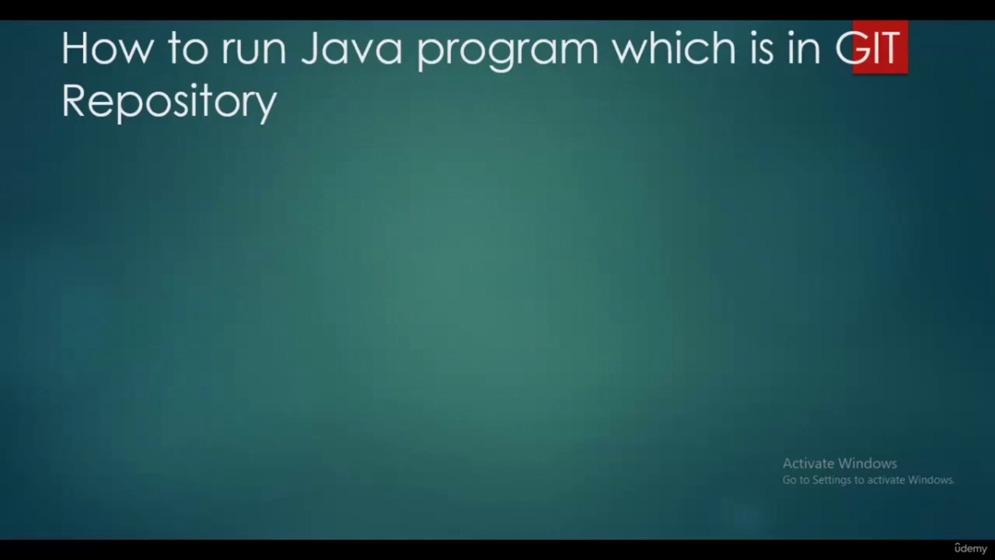
# Open github.com in a new Chrome tab to reach the dashboard listing javajob and java-project.
pyautogui.hotkey('alt', 'Tab')
pyautogui.hotkey('alt', 'Tab')
pyautogui.hotkey('alt', 'Tab')
pyautogui.hotkey('alt', 'Tab')
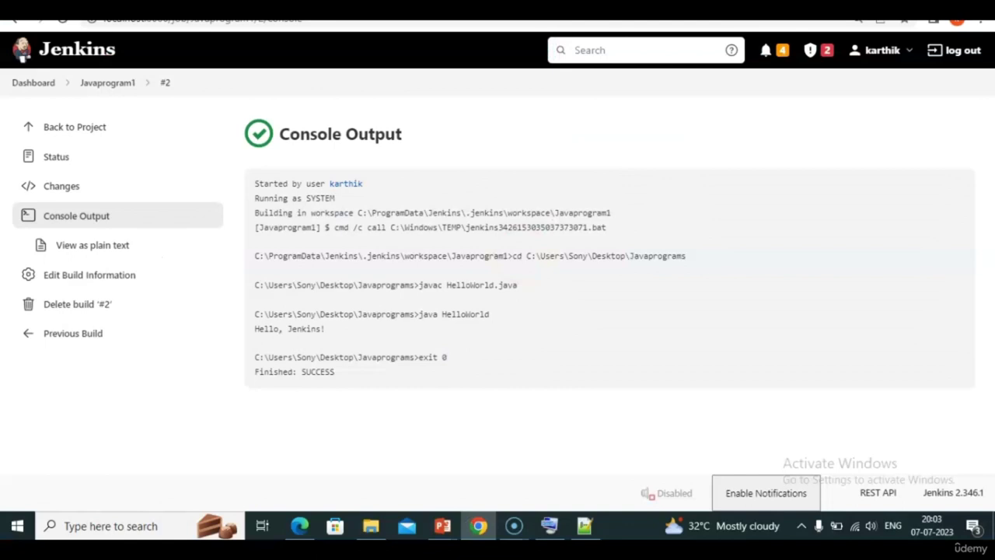
pyautogui.hotkey('ctrl', 't')
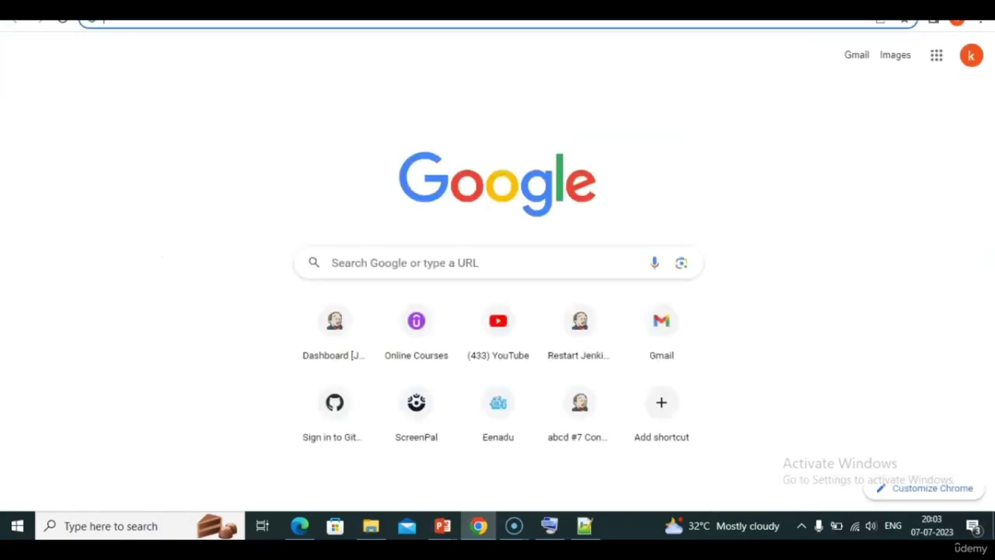
pyautogui.click(113, 18)
pyautogui.write('git')
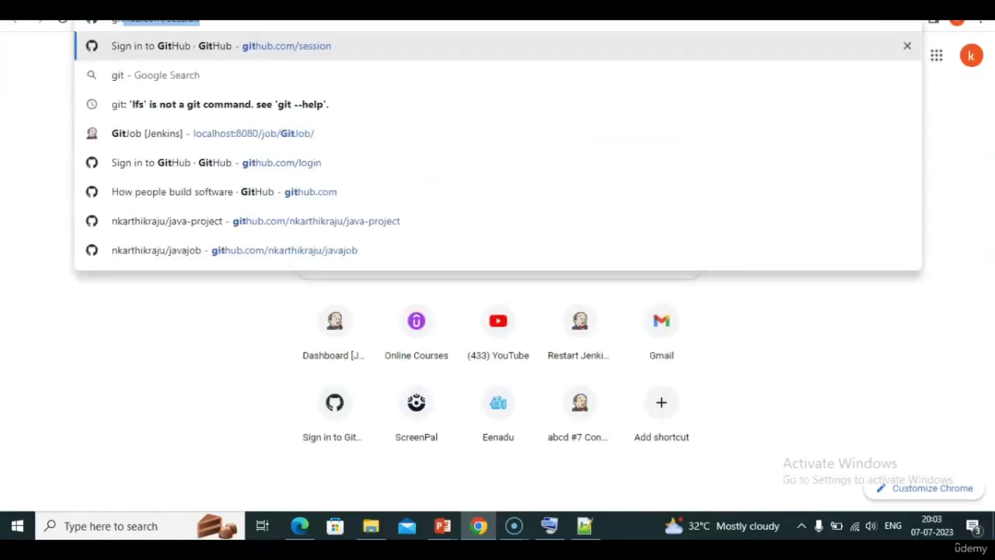
pyautogui.press('Return')
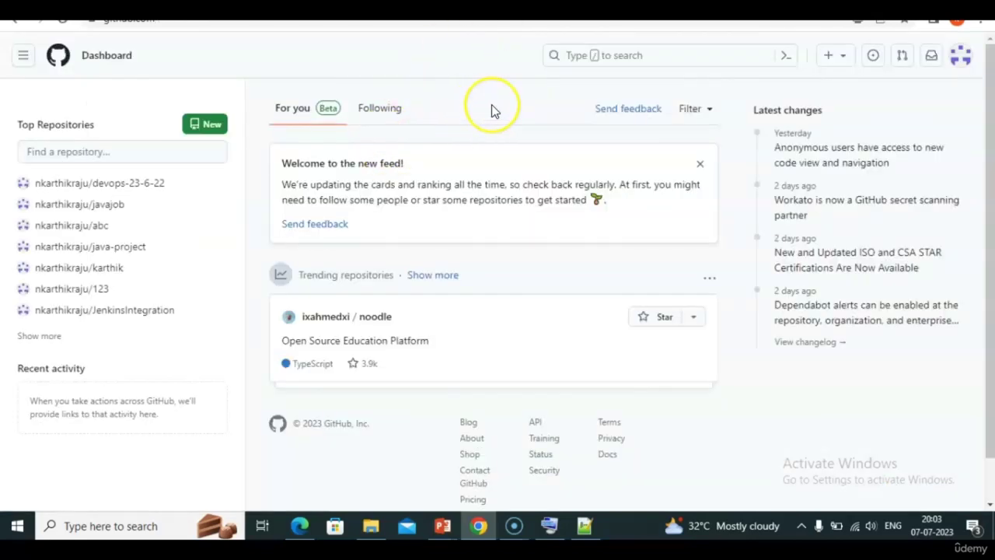
pyautogui.hotkey('alt', 'Tab')
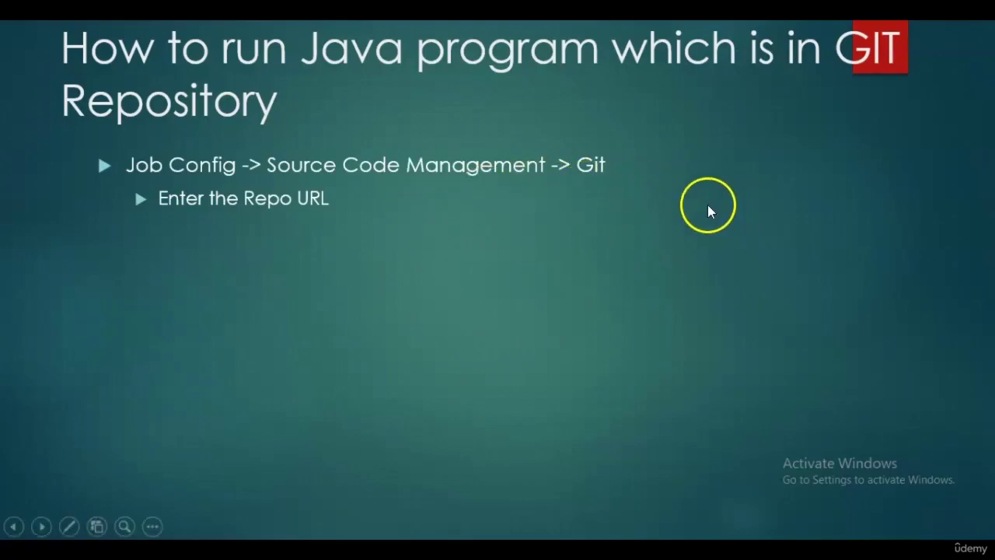
pyautogui.hotkey('alt', 'Tab')
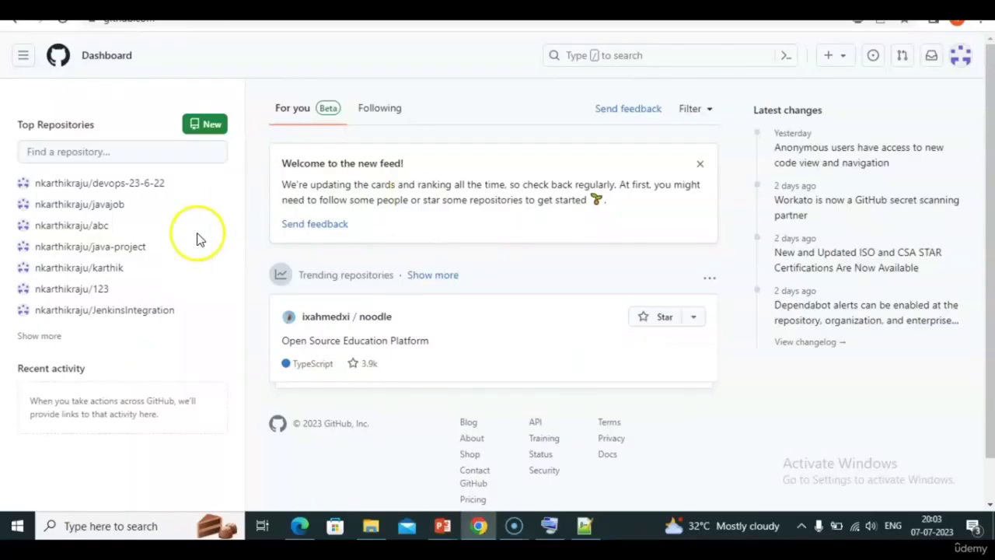
# Browse to the java-project repository and inspect the HelloWorld.java source code.
pyautogui.click(108, 205)
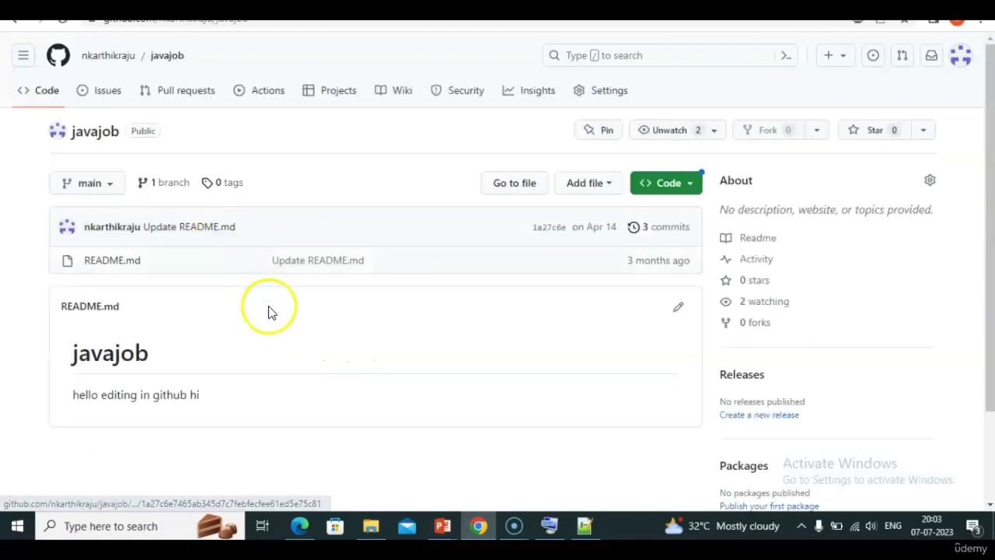
pyautogui.click(105, 63)
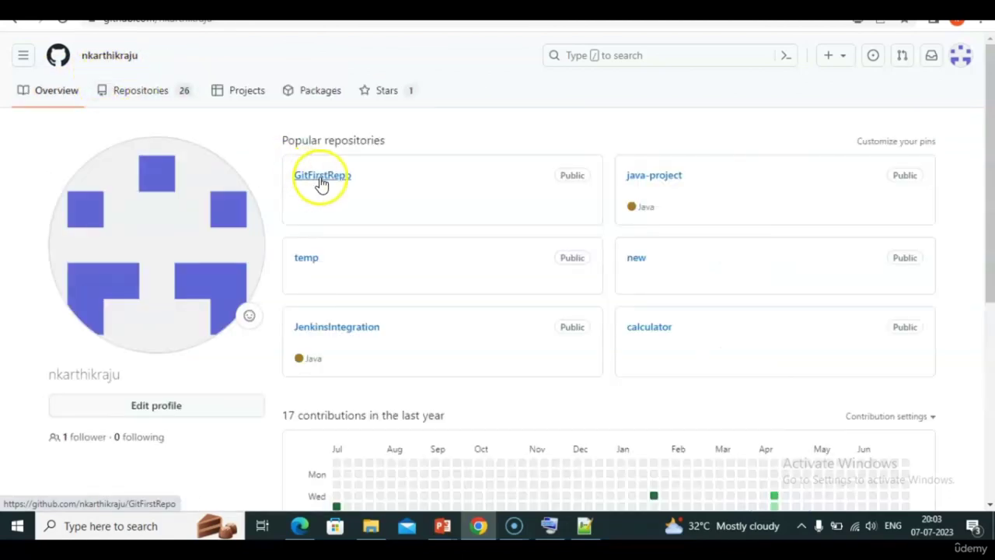
pyautogui.click(672, 176)
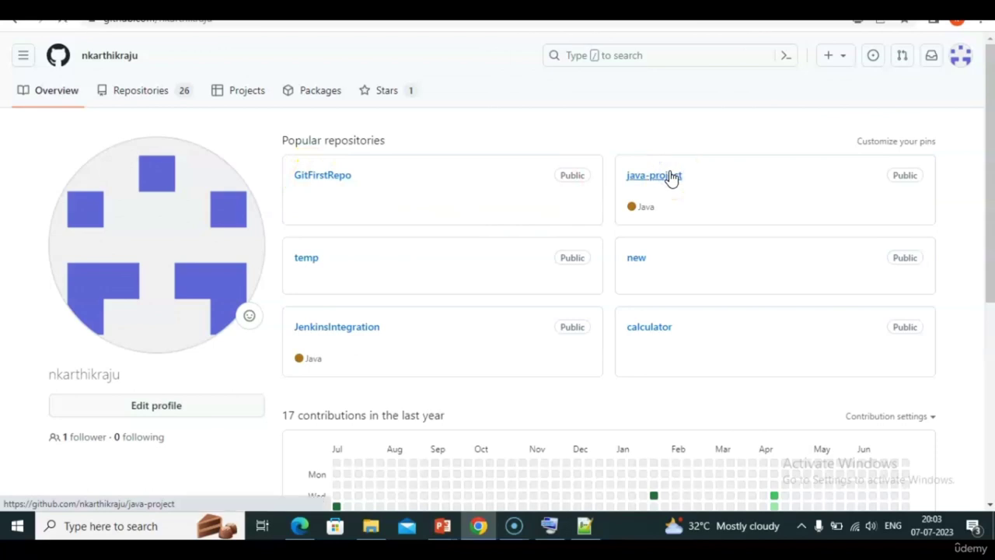
pyautogui.click(239, 308)
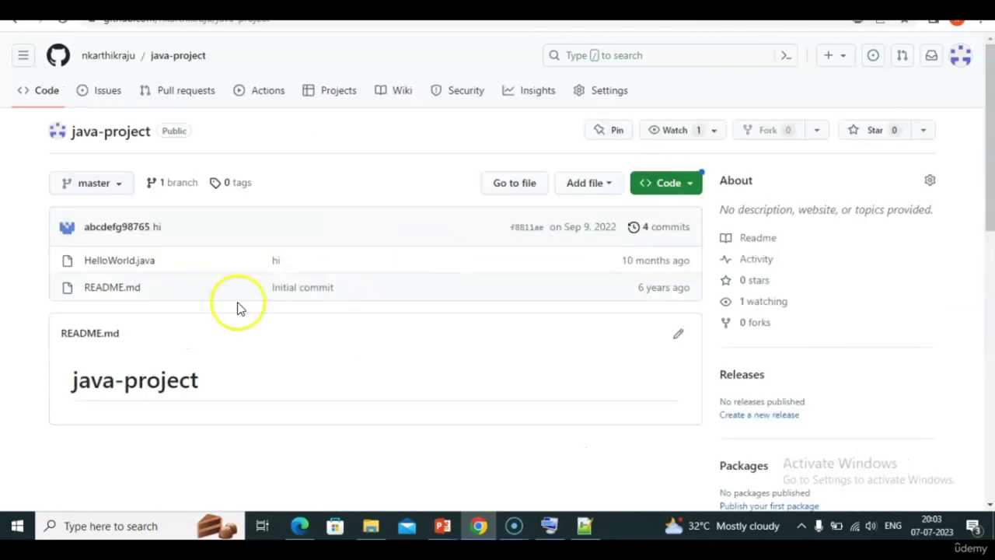
pyautogui.click(135, 262)
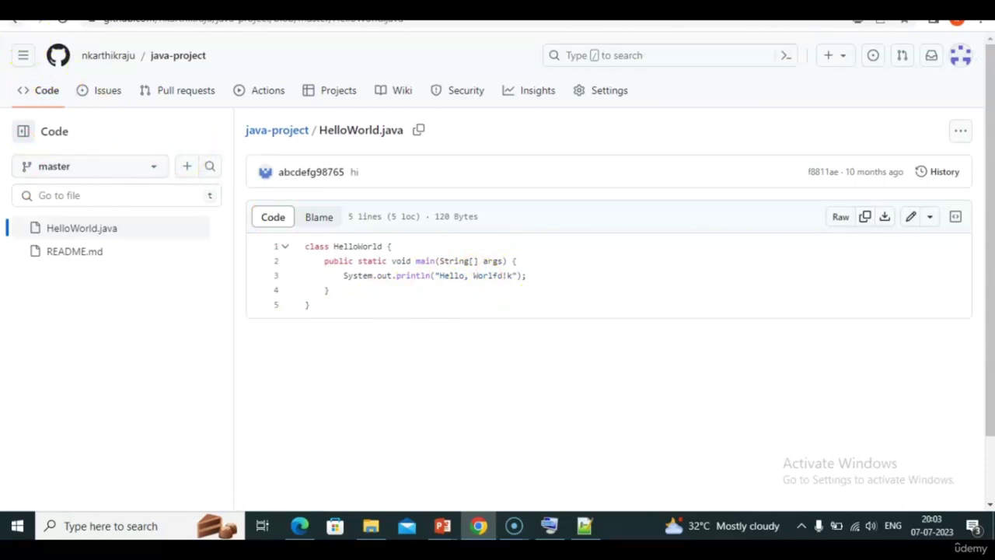
pyautogui.click(14, 23)
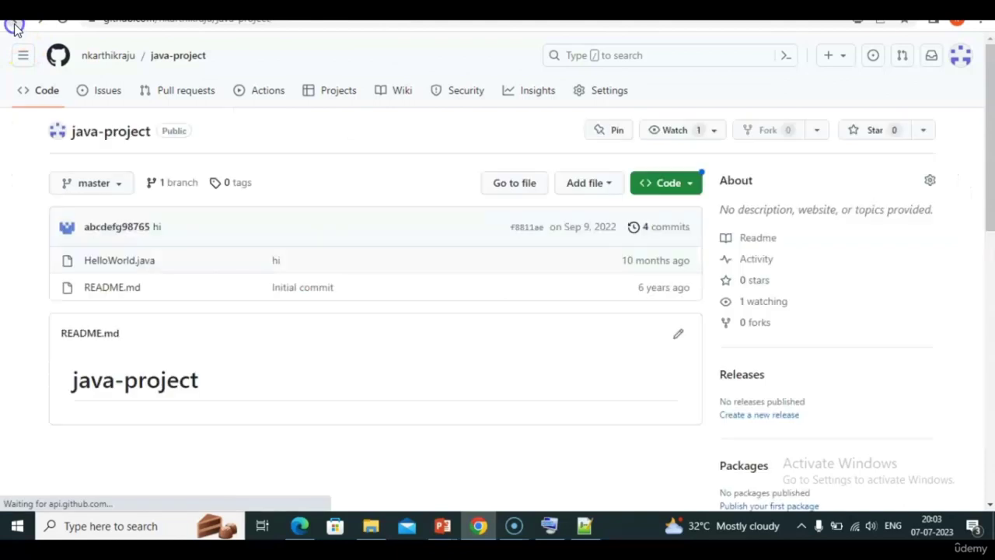
# Select java-project's HTTPS clone URL from the Code menu and return to the Jenkins tab.
pyautogui.click(692, 185)
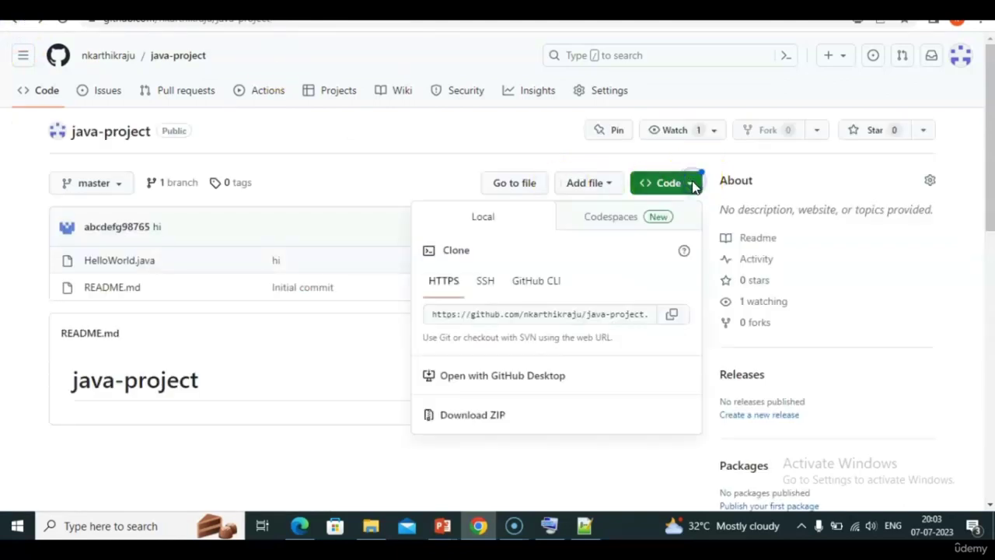
pyautogui.click(495, 311)
pyautogui.hotkey('ctrl', 'c')
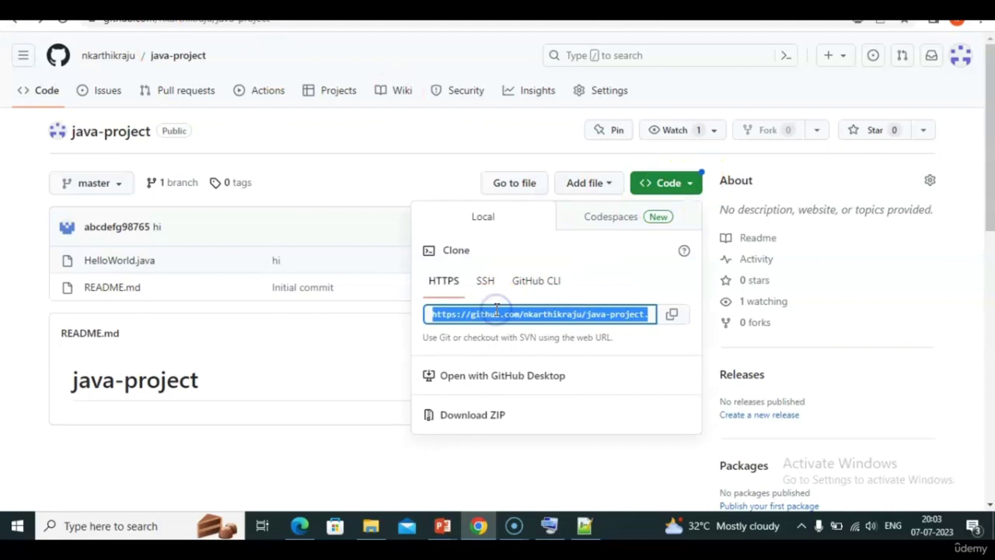
pyautogui.hotkey('ctrl', 'Tab')
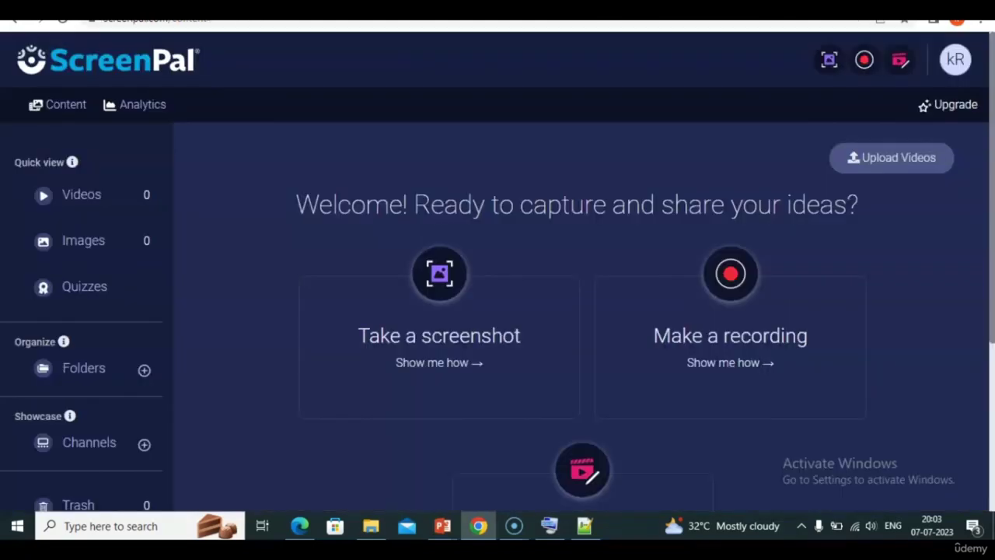
pyautogui.hotkey('ctrl', 'Tab')
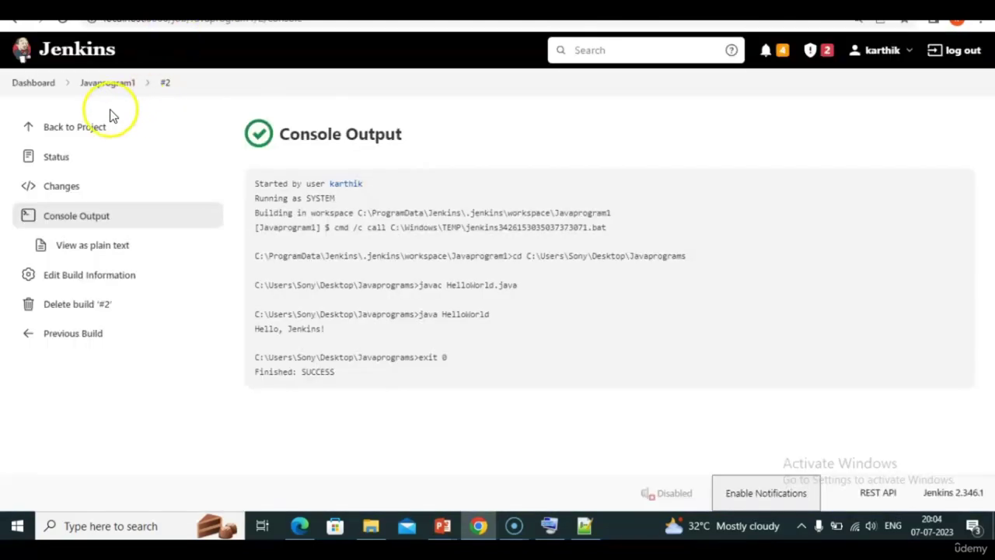
# Create a new Freestyle project named JavaFromGIT and reach its configuration page.
pyautogui.click(41, 84)
pyautogui.click(61, 127)
pyautogui.click(296, 179)
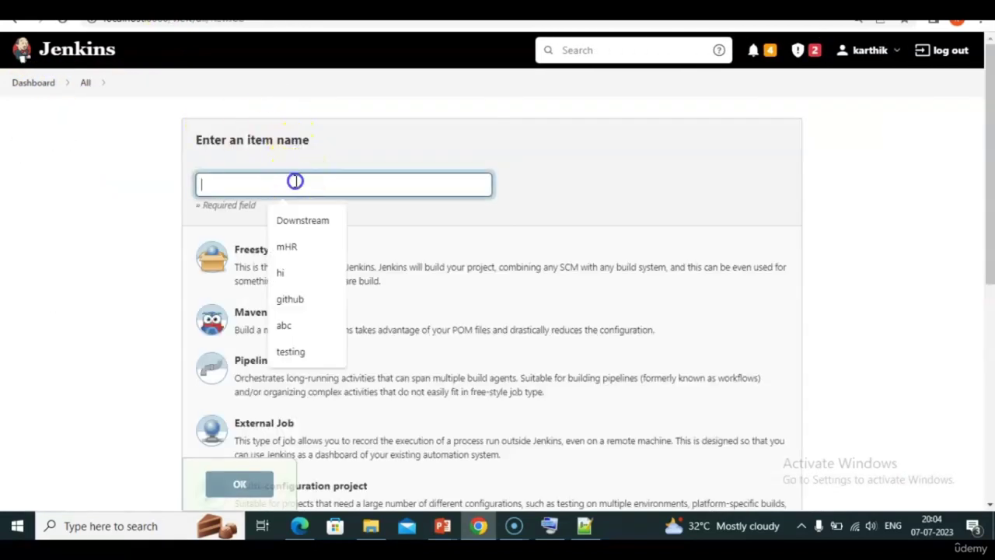
pyautogui.write('Java')
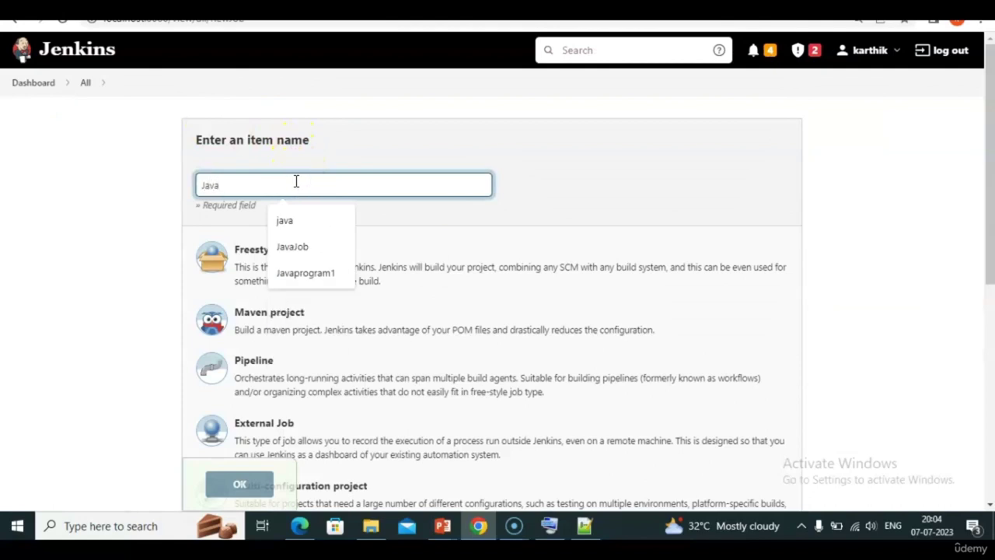
pyautogui.write('FromGIT')
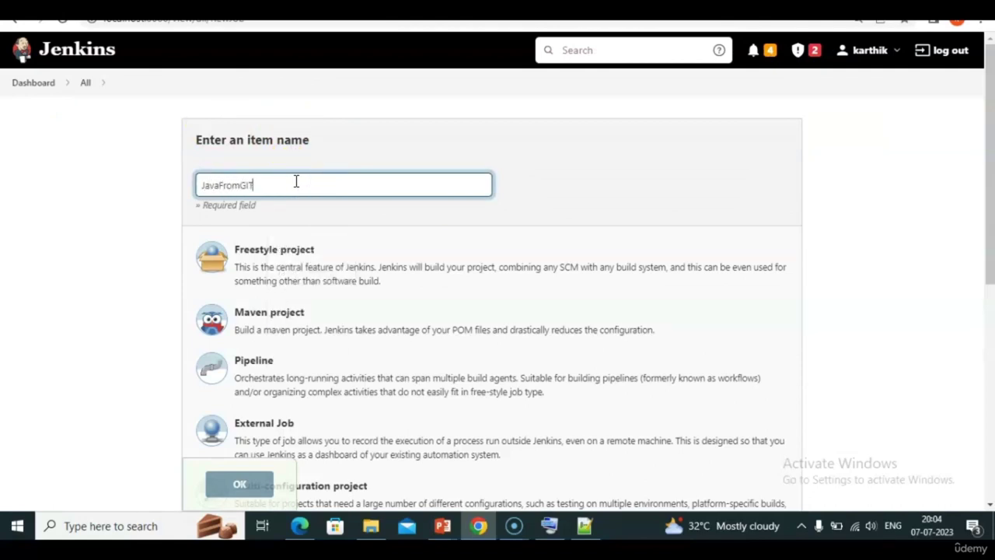
pyautogui.click(290, 250)
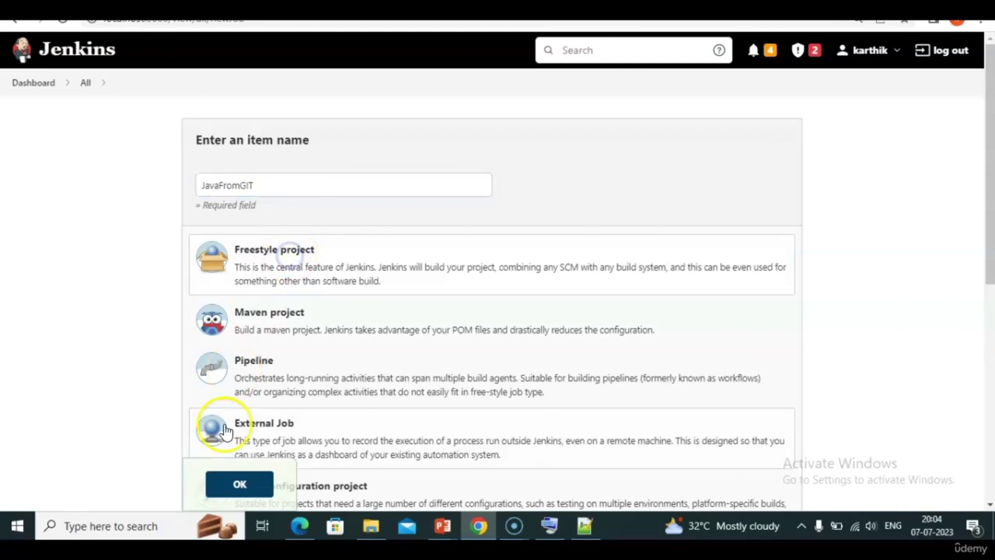
pyautogui.click(233, 484)
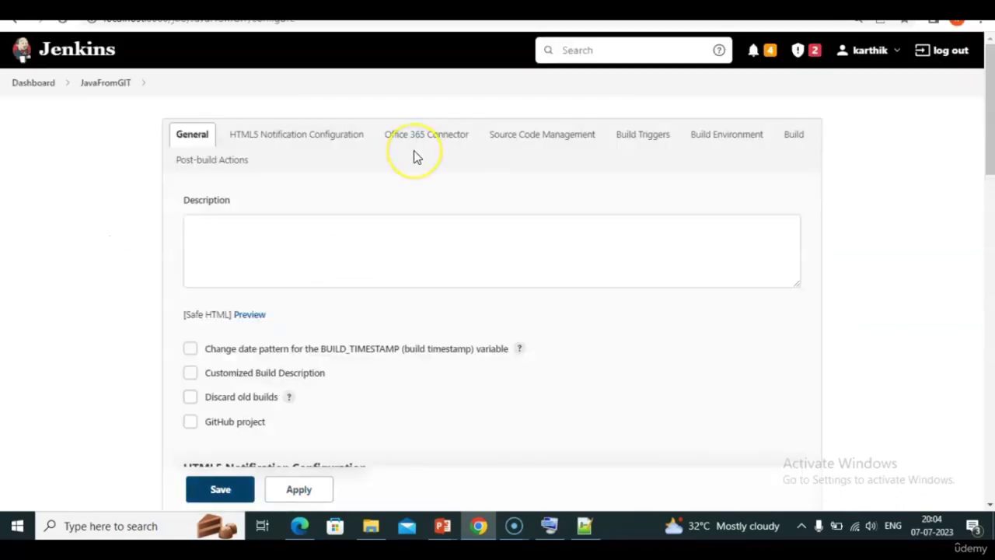
pyautogui.hotkey('alt', 'Tab')
pyautogui.click(413, 150)
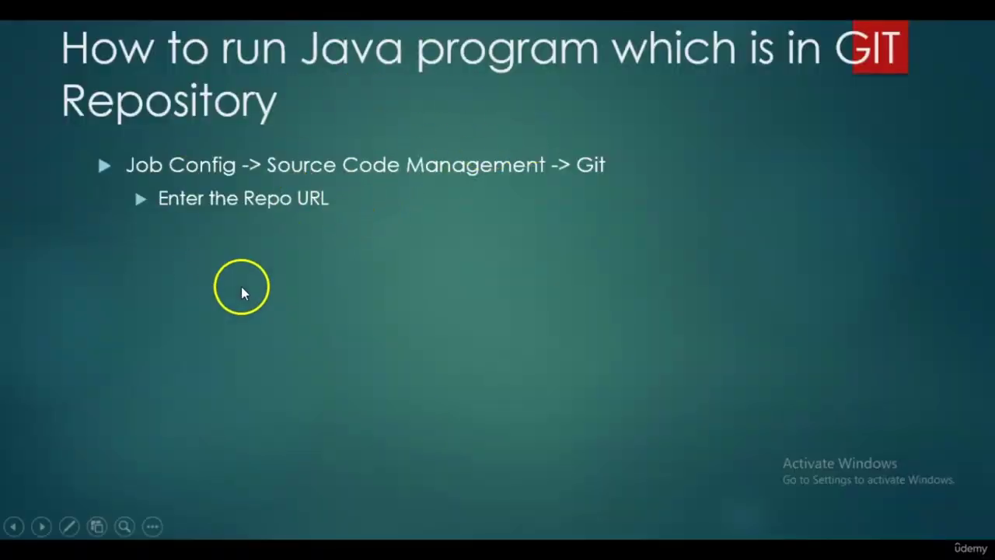
pyautogui.hotkey('alt', 'Tab')
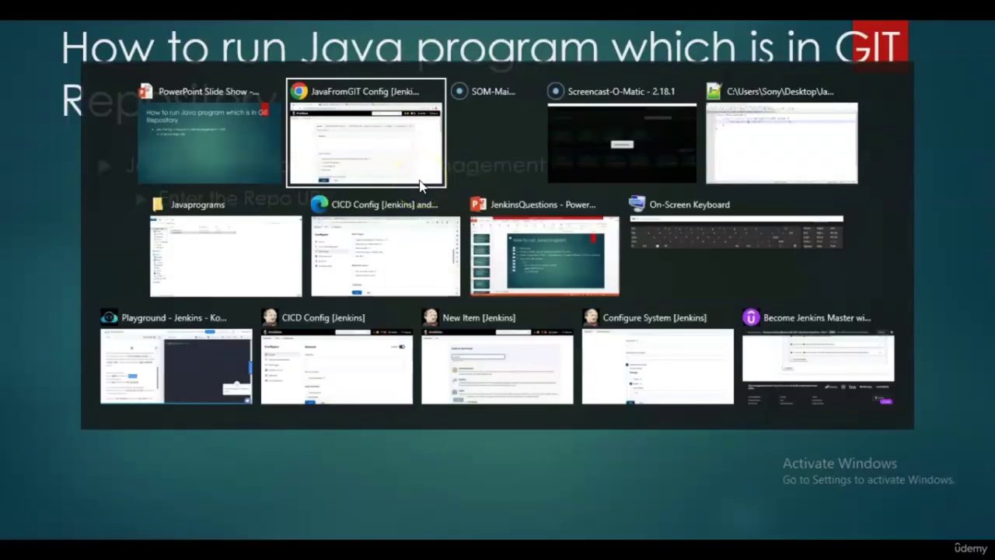
pyautogui.click(419, 179)
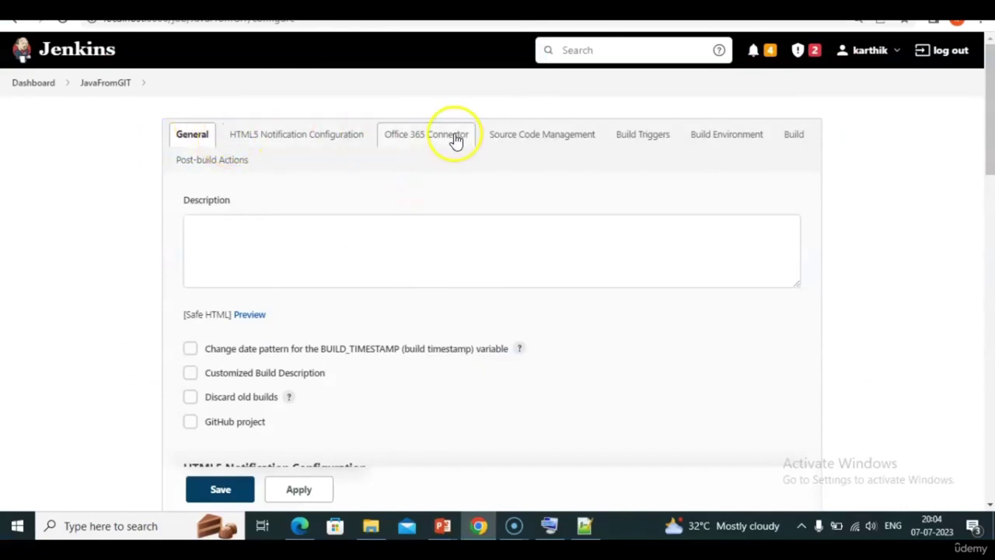
# Set Source Code Management to Git and paste the java-project GitHub URL as Repository URL.
pyautogui.click(540, 141)
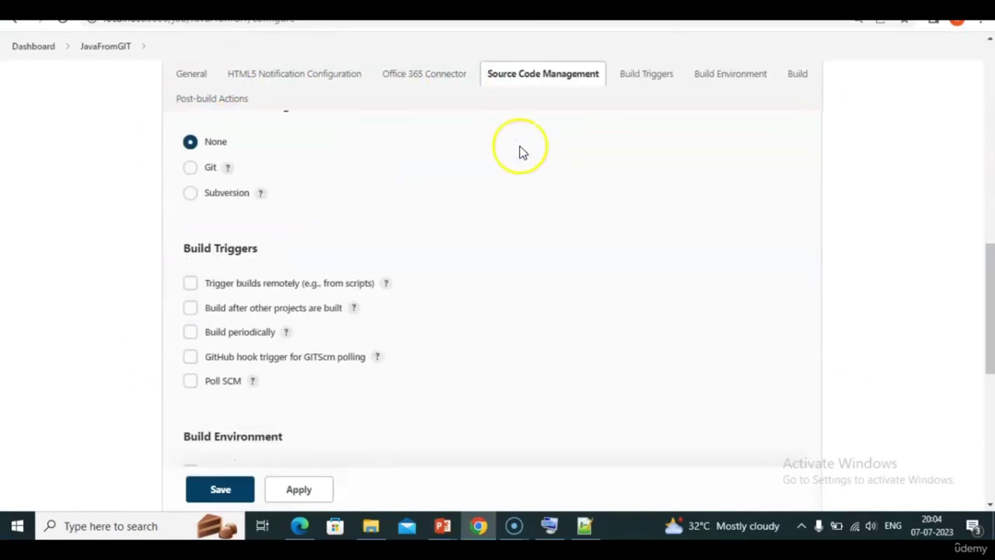
pyautogui.click(191, 169)
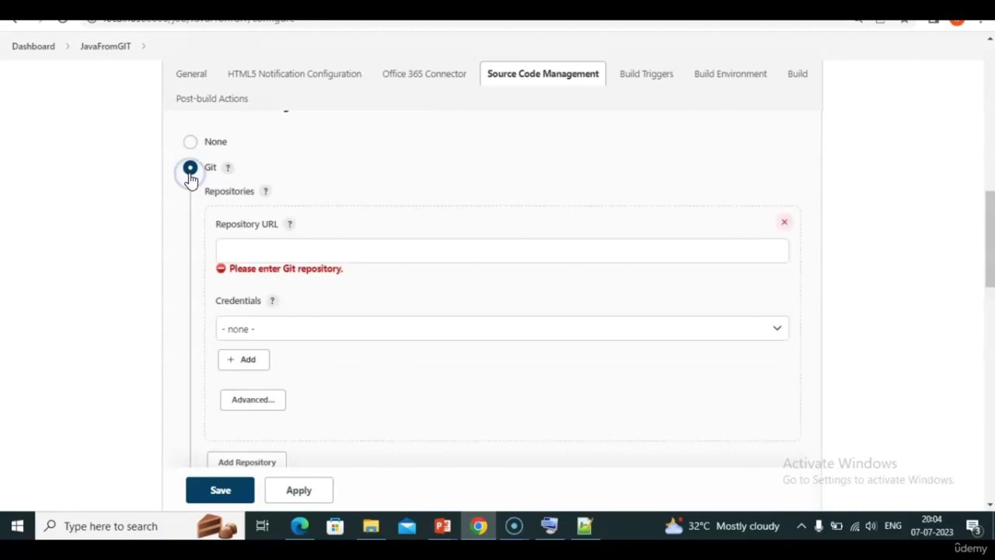
pyautogui.click(291, 248)
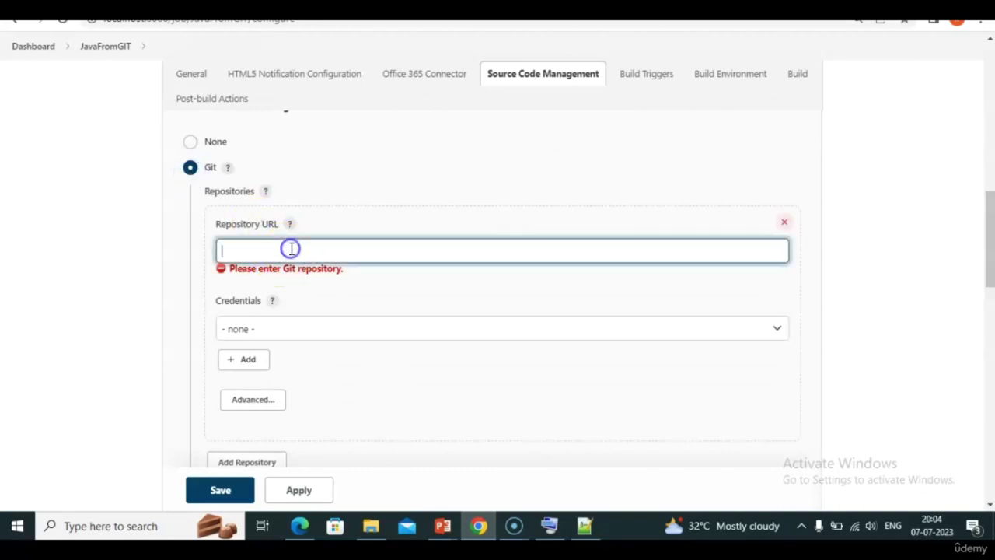
pyautogui.hotkey('ctrl', 'v')
pyautogui.click(438, 404)
pyautogui.hotkey('alt', 'Tab')
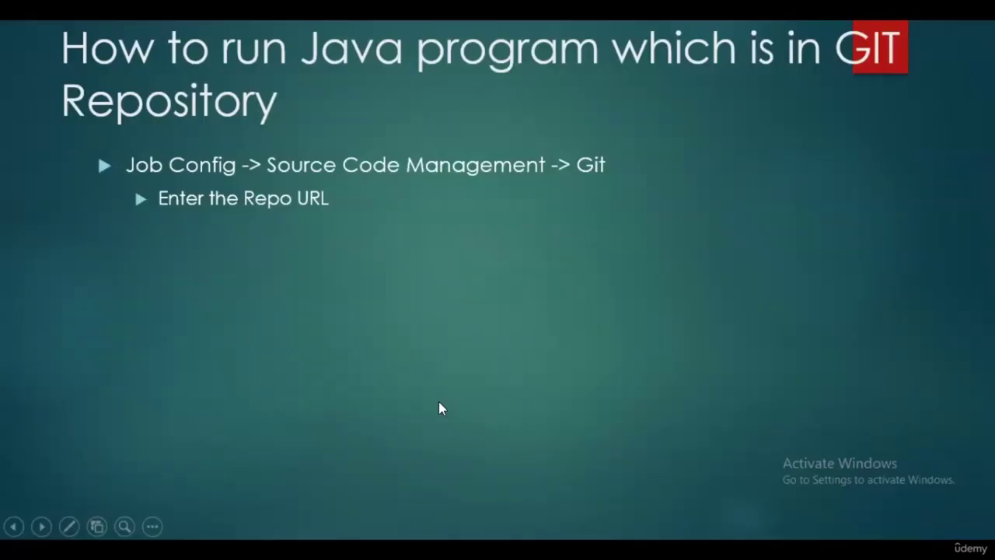
pyautogui.click(439, 408)
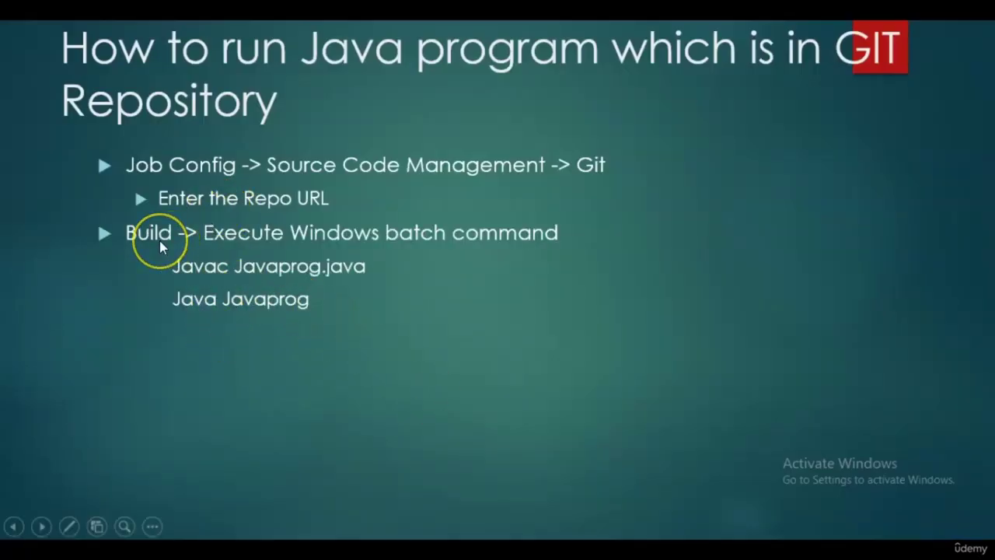
pyautogui.hotkey('alt', 'Tab')
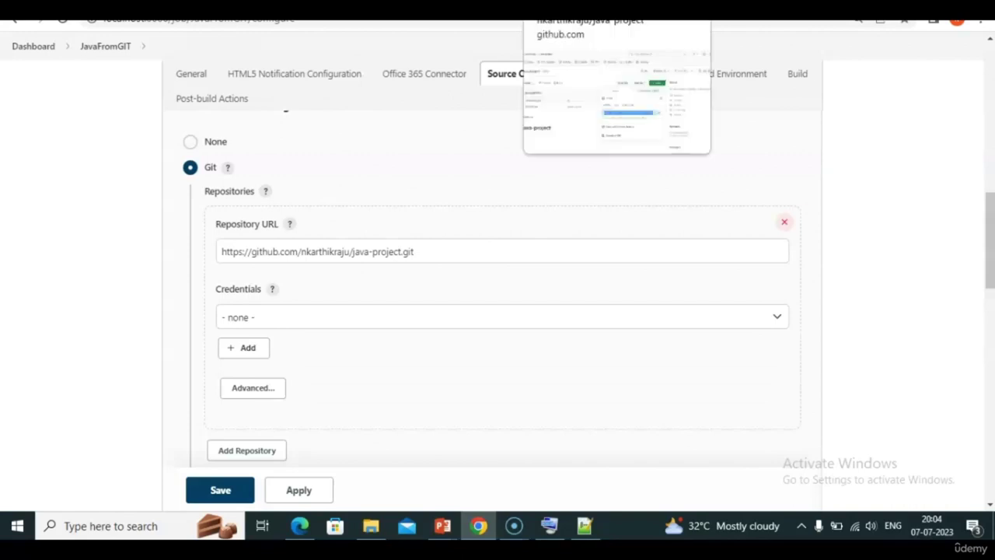
pyautogui.click(441, 251)
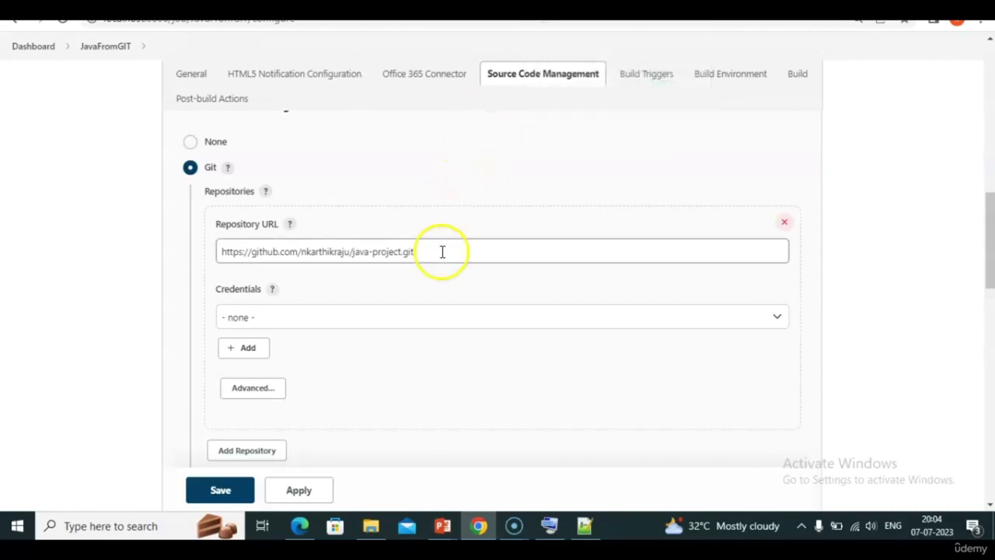
# Add an Execute Windows batch command build step to JavaFromGIT.
pyautogui.click(797, 75)
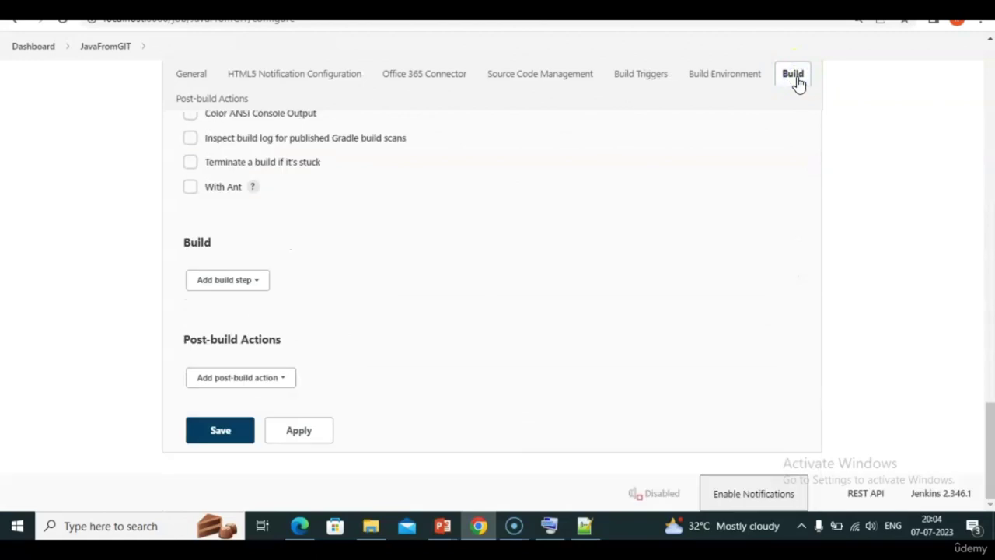
pyautogui.hotkey('alt', 'Tab')
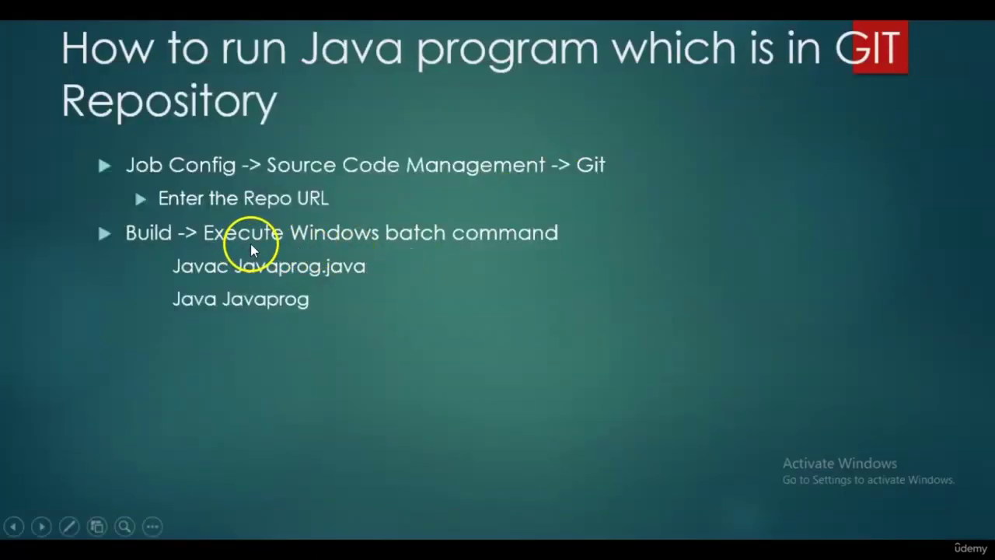
pyautogui.hotkey('alt', 'Tab')
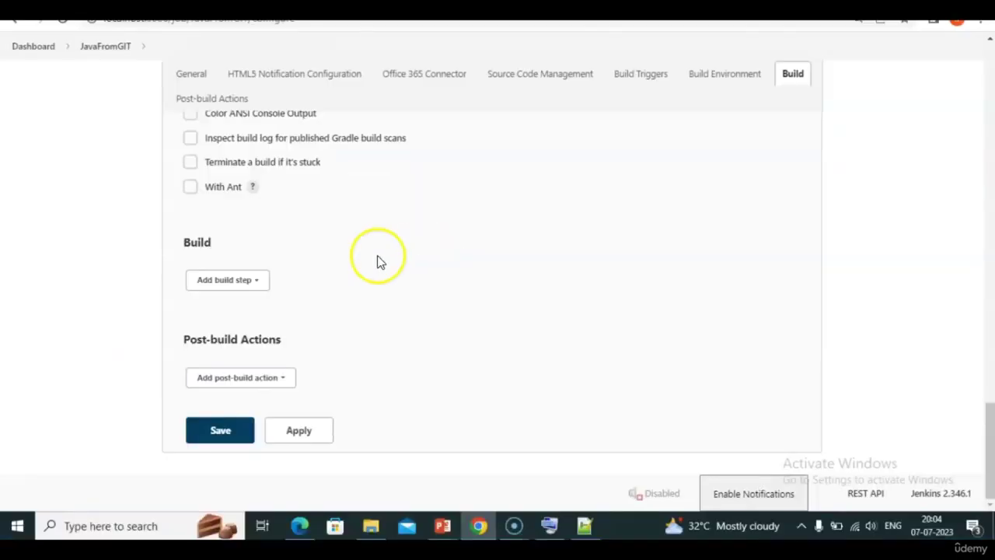
pyautogui.click(243, 284)
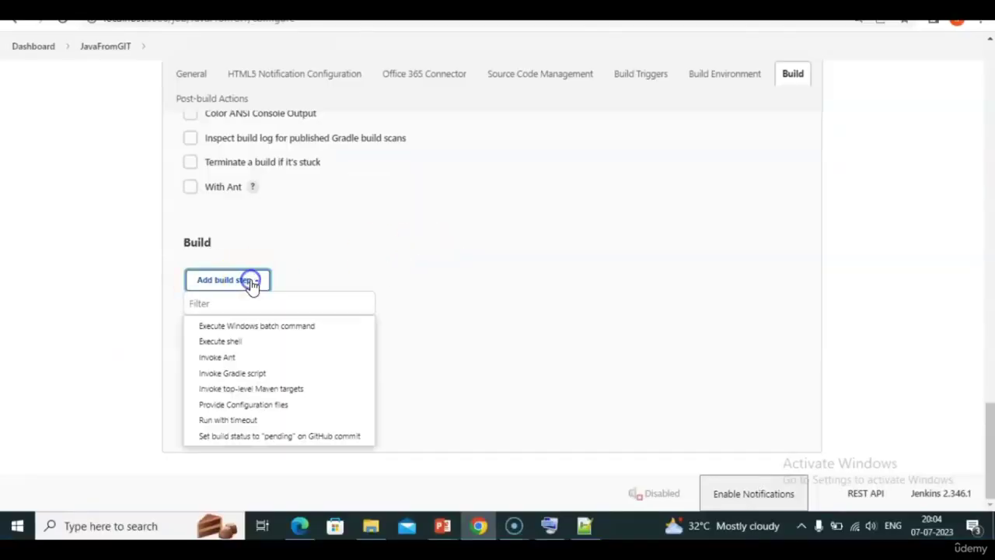
pyautogui.click(286, 327)
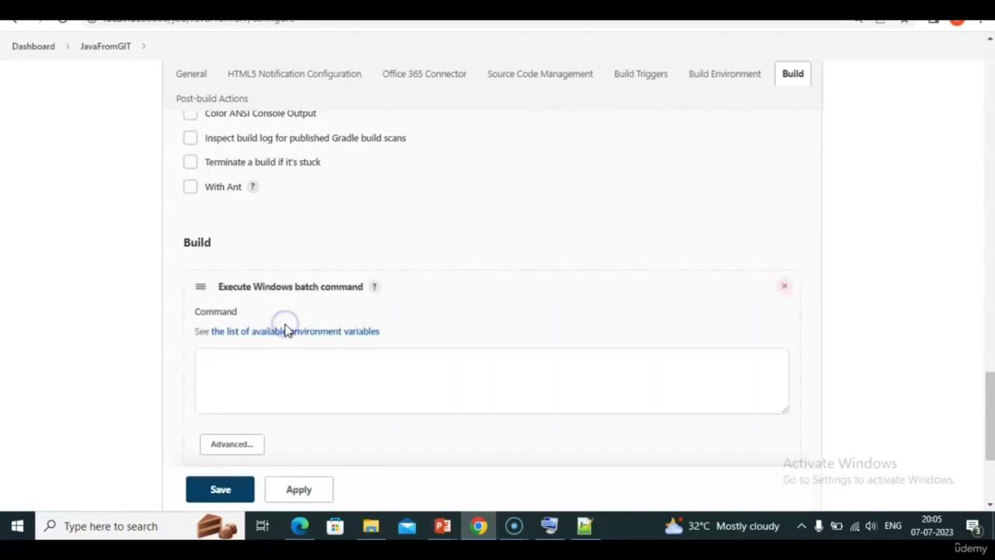
pyautogui.hotkey('alt', 'Tab')
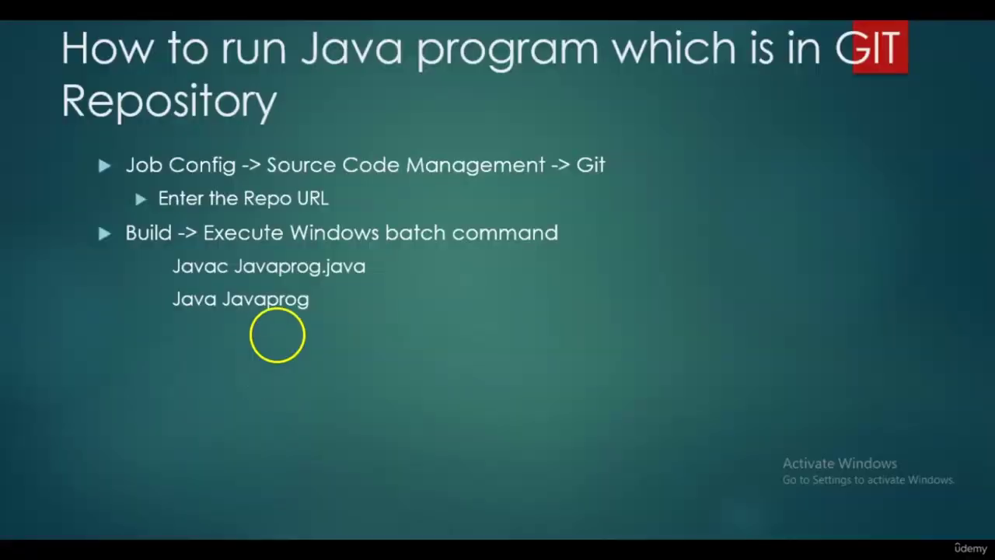
pyautogui.hotkey('alt', 'Tab')
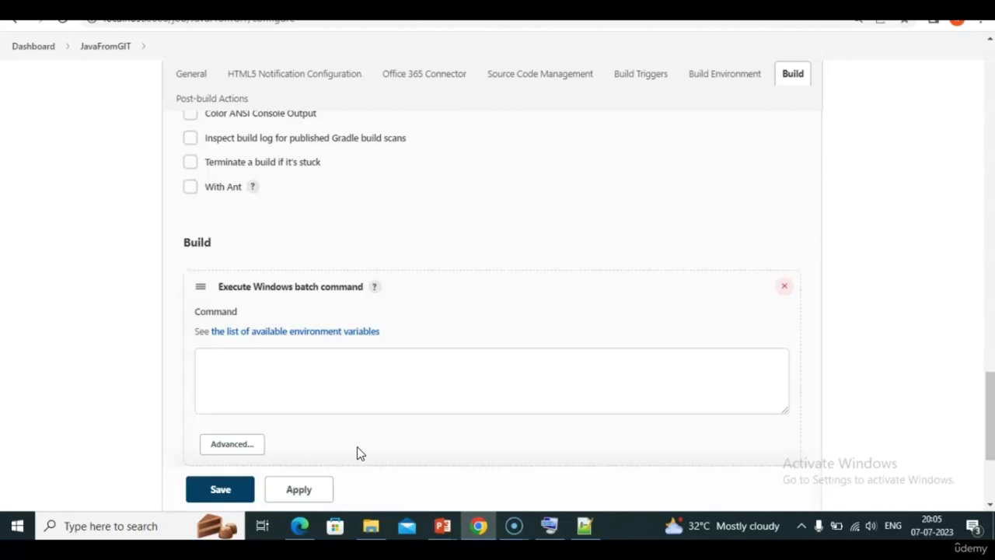
# Enter 'javac HelloWorld.java' and 'java HelloWorld' in the batch command box.
pyautogui.click(292, 375)
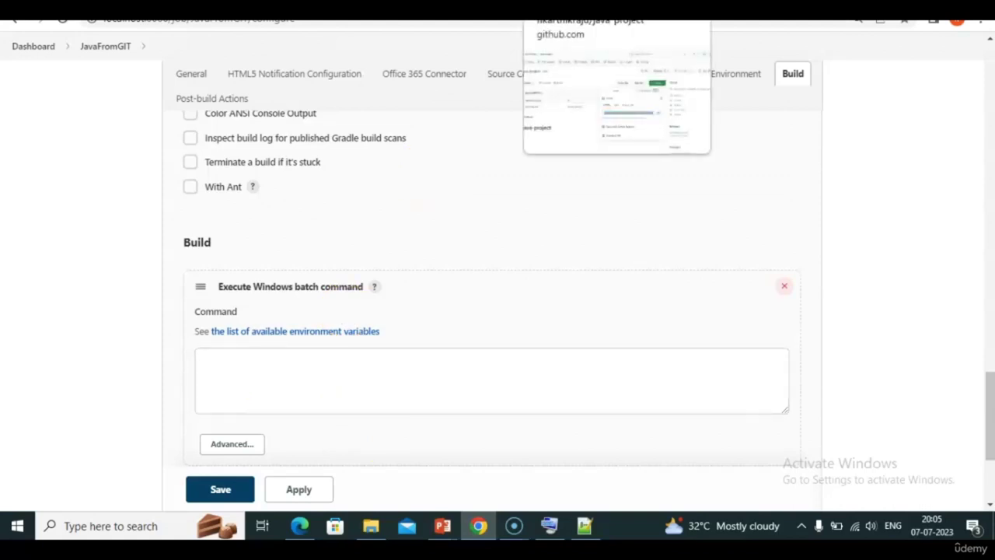
pyautogui.click(357, 389)
pyautogui.write('jav')
pyautogui.press('BackSpace')
pyautogui.write('va')
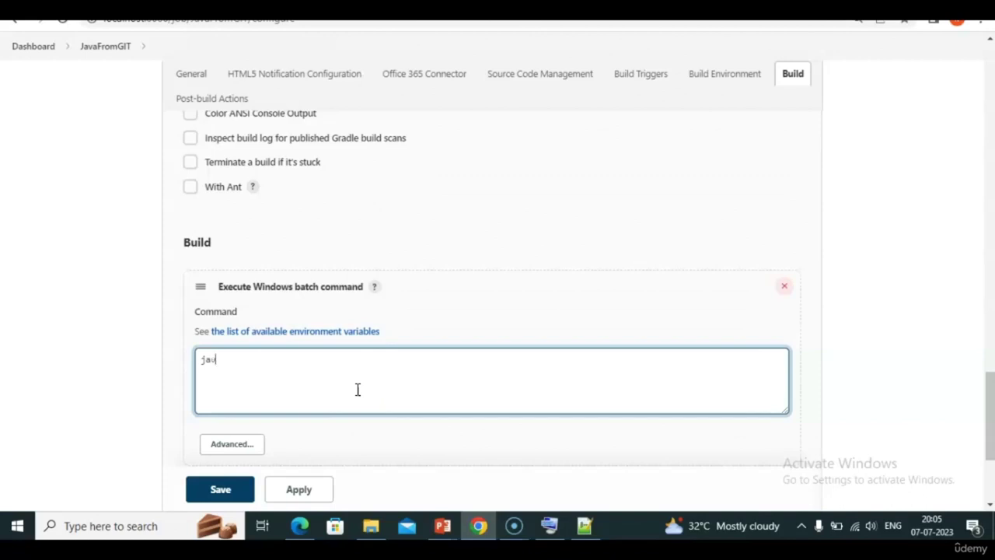
pyautogui.write('c')
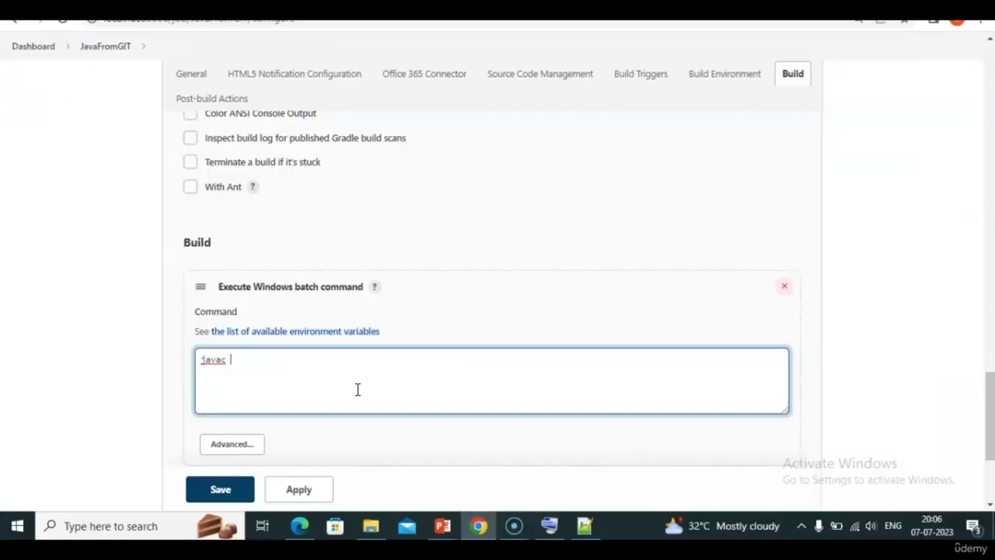
pyautogui.write('HelloWorld.java')
pyautogui.write('avac ')
pyautogui.write('HelloWorl')
pyautogui.press('BackSpace')
pyautogui.press('BackSpace')
pyautogui.press('BackSpace')
pyautogui.press('BackSpace')
pyautogui.write('World')
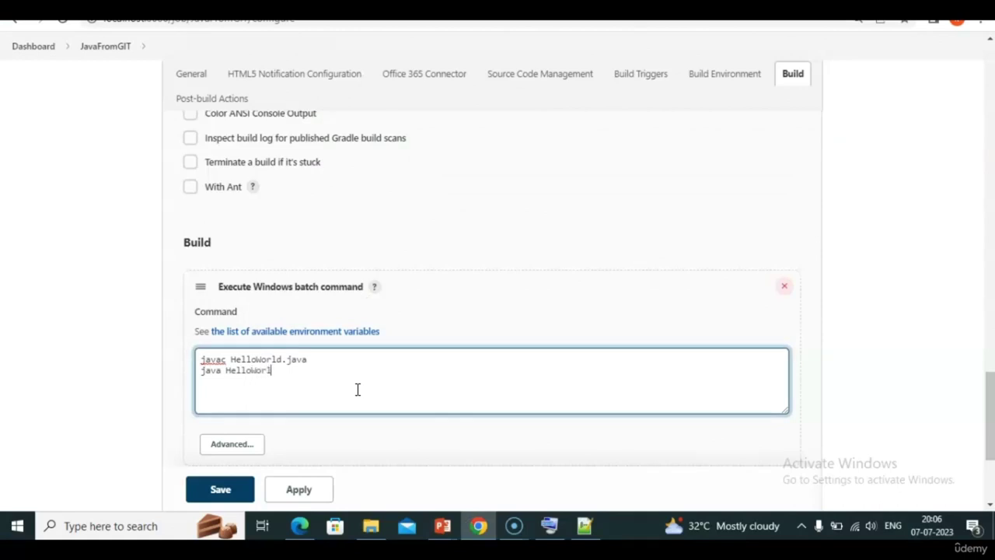
# Save JavaFromGIT, run build #1 and check its console output ending in SUCCESS.
pyautogui.click(237, 495)
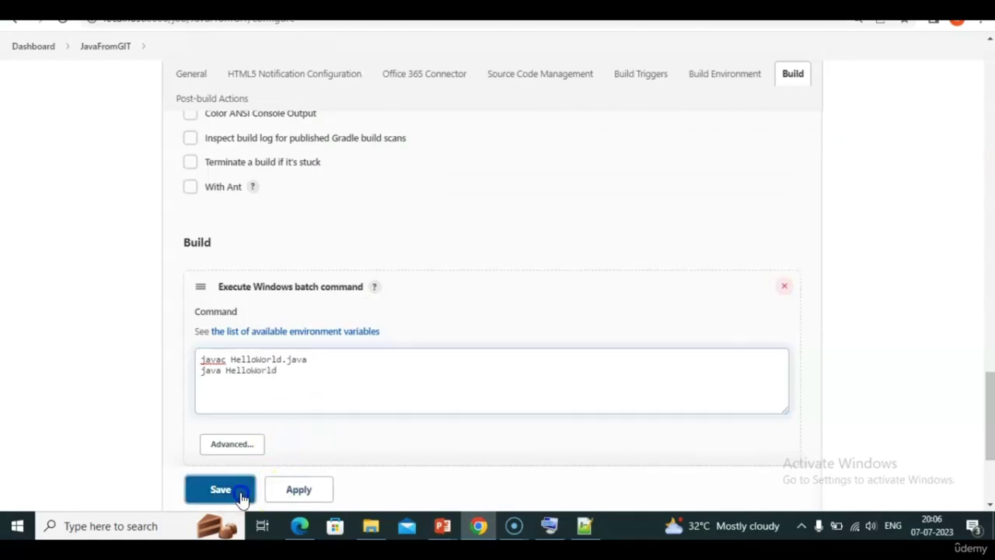
pyautogui.click(70, 246)
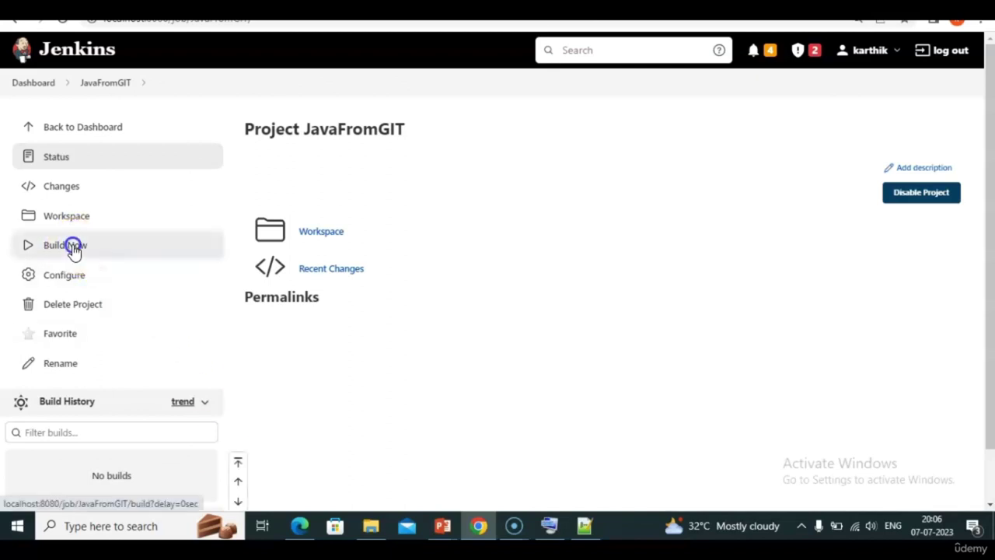
pyautogui.scroll(-1, 327, 336)
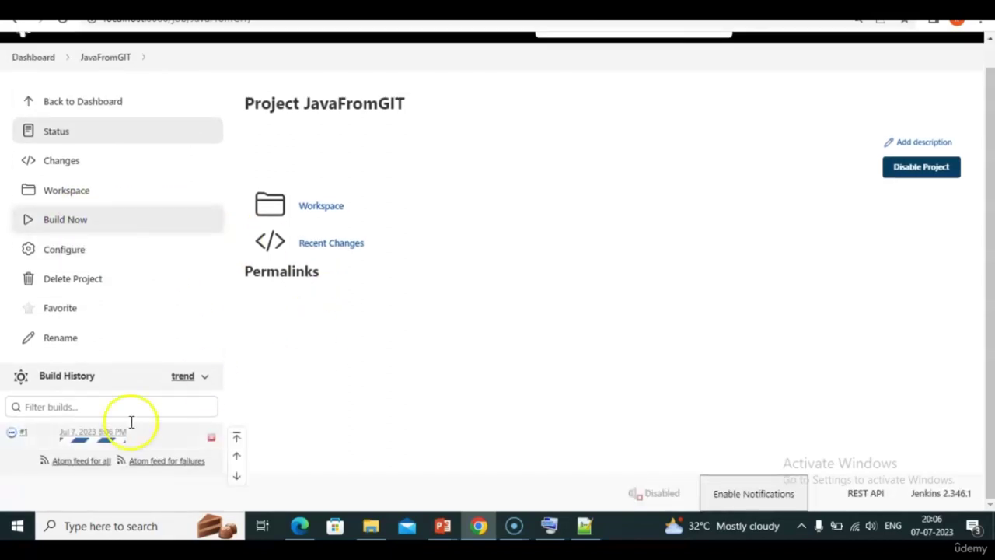
pyautogui.click(26, 434)
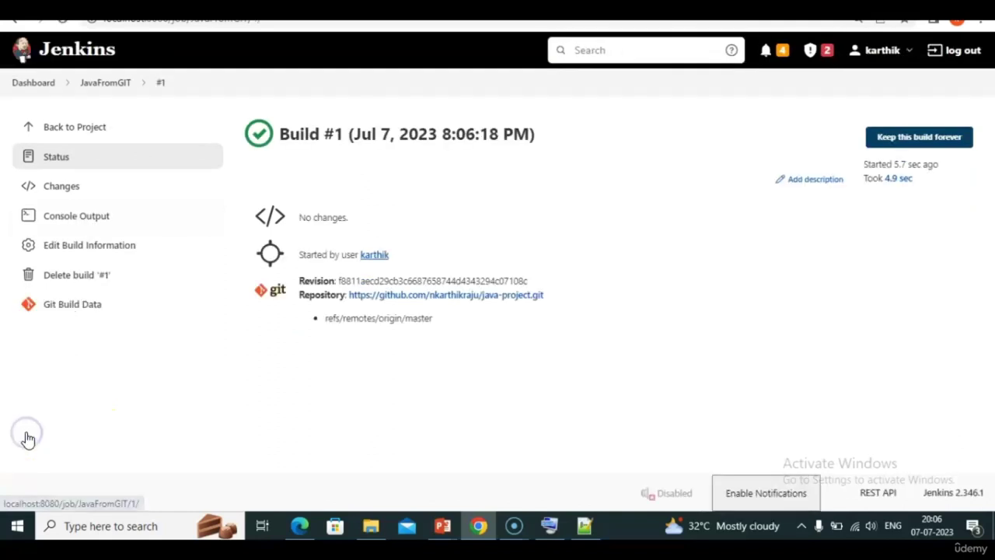
pyautogui.click(77, 216)
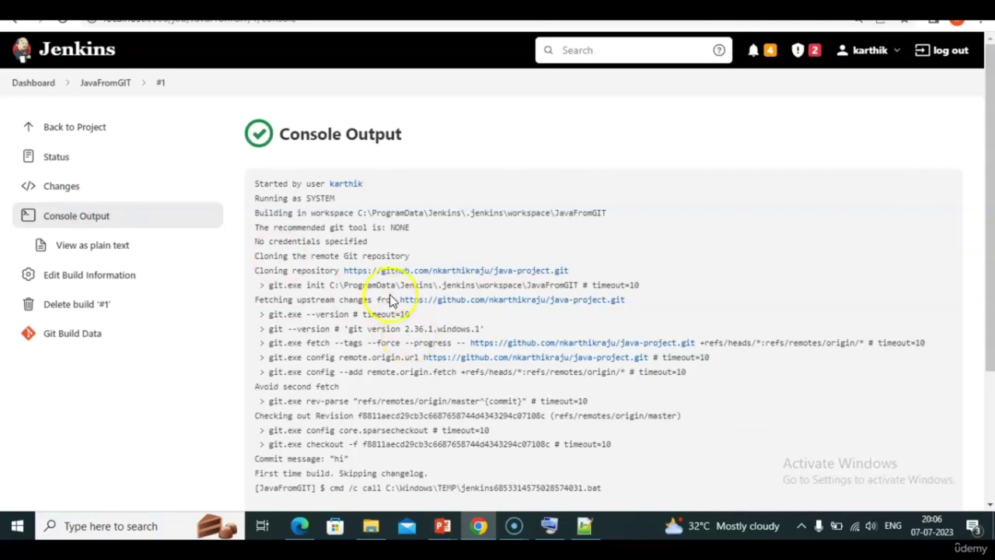
pyautogui.moveTo(383, 285); pyautogui.dragTo(365, 307)
pyautogui.scroll(1, 366, 308)
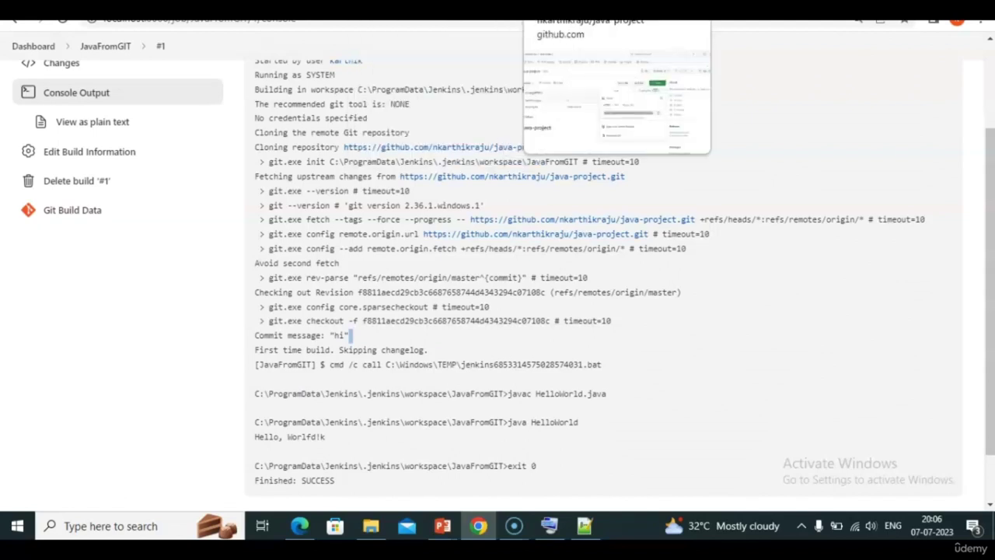
# Open HelloWorld.java in the GitHub java-project repository to compare its printed message.
pyautogui.click(544, 9)
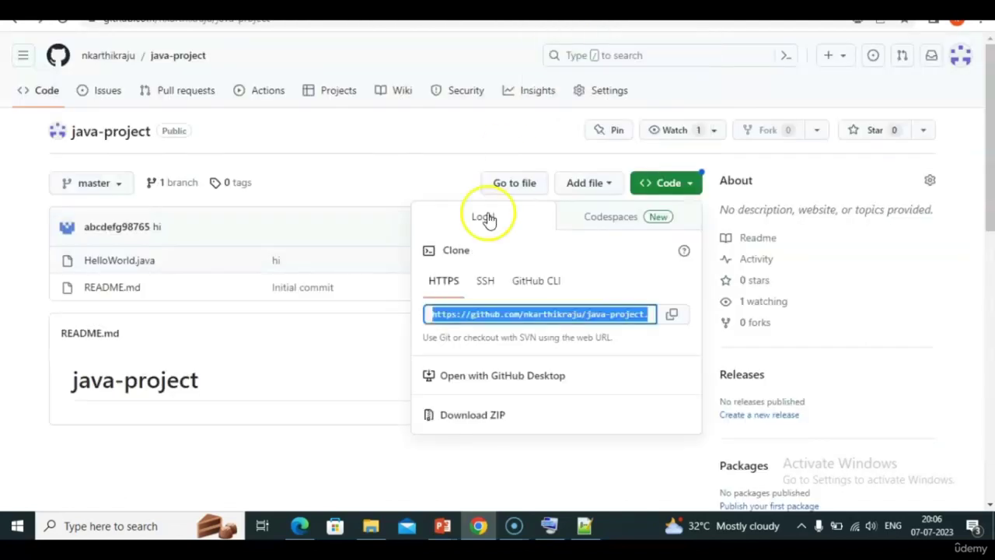
pyautogui.click(168, 256)
pyautogui.click(139, 264)
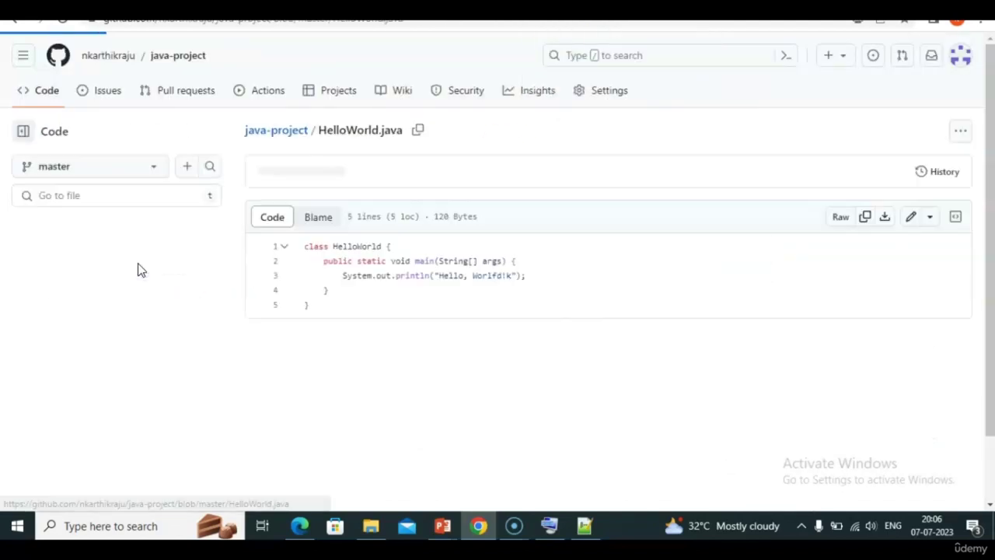
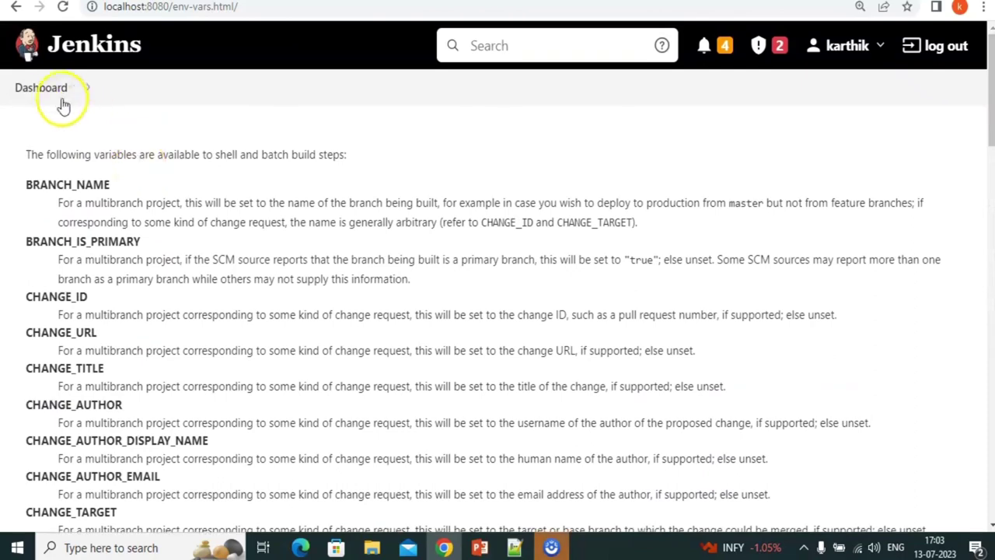
# From the dashboard, open GitJob's configuration at its empty Build section.
pyautogui.click(45, 87)
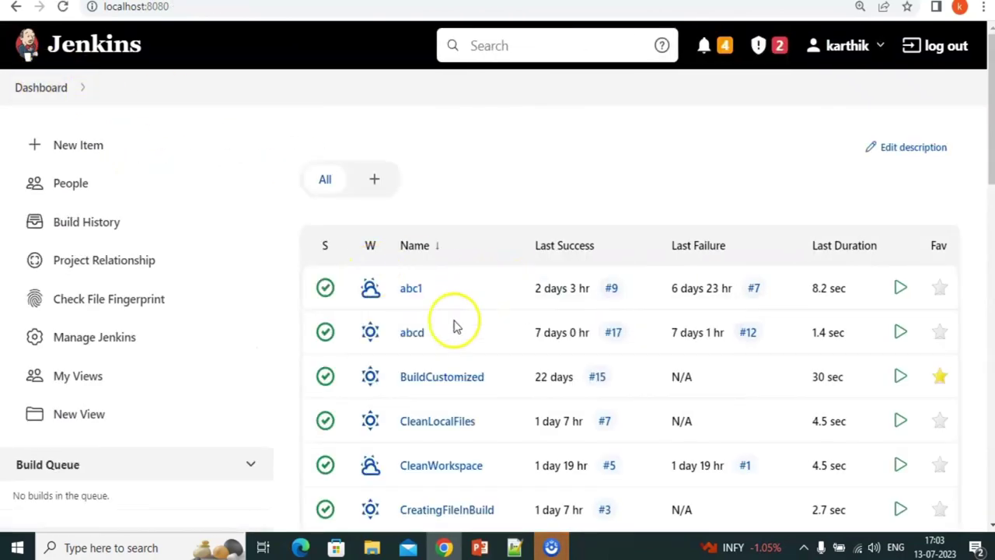
pyautogui.scroll(-2, 438, 382)
pyautogui.scroll(-2, 437, 382)
pyautogui.click(416, 373)
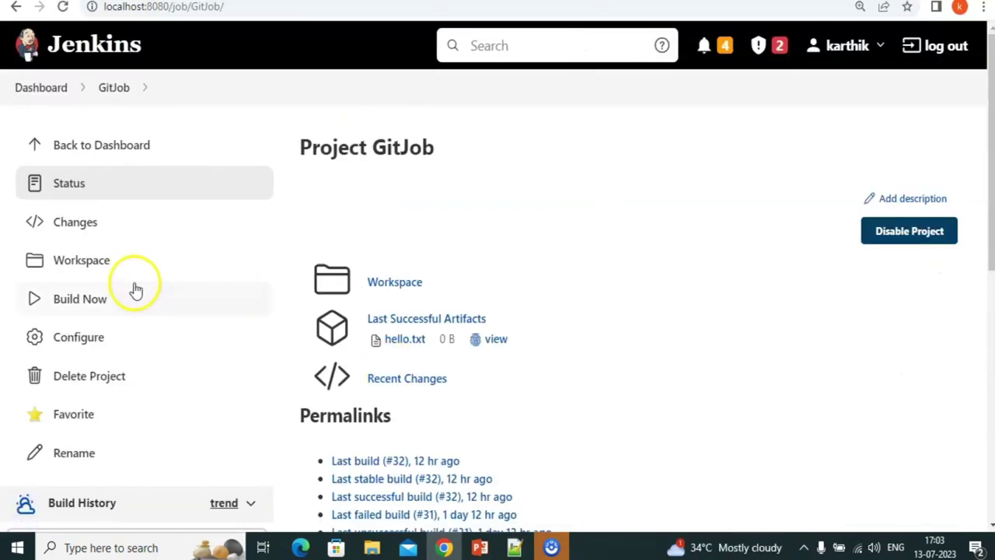
pyautogui.click(86, 342)
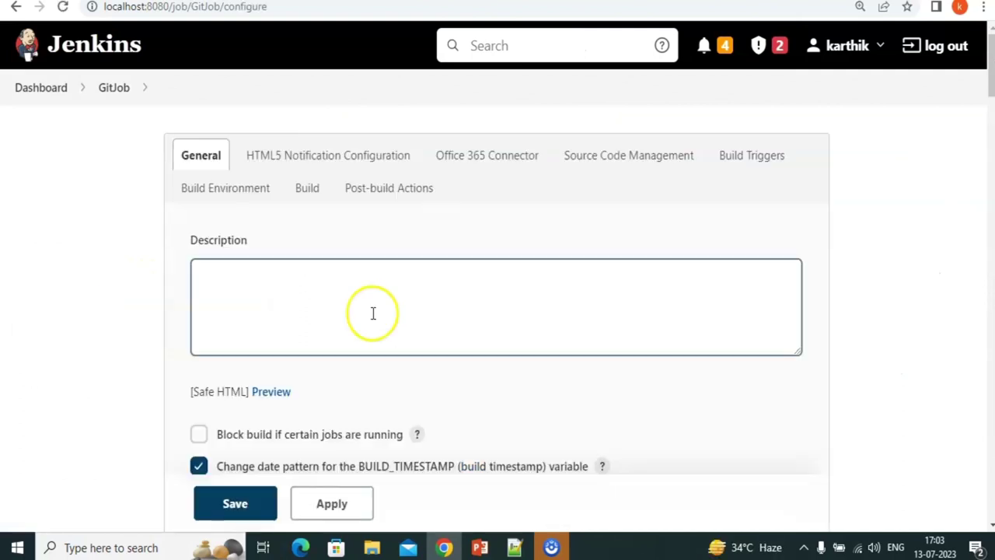
pyautogui.click(311, 191)
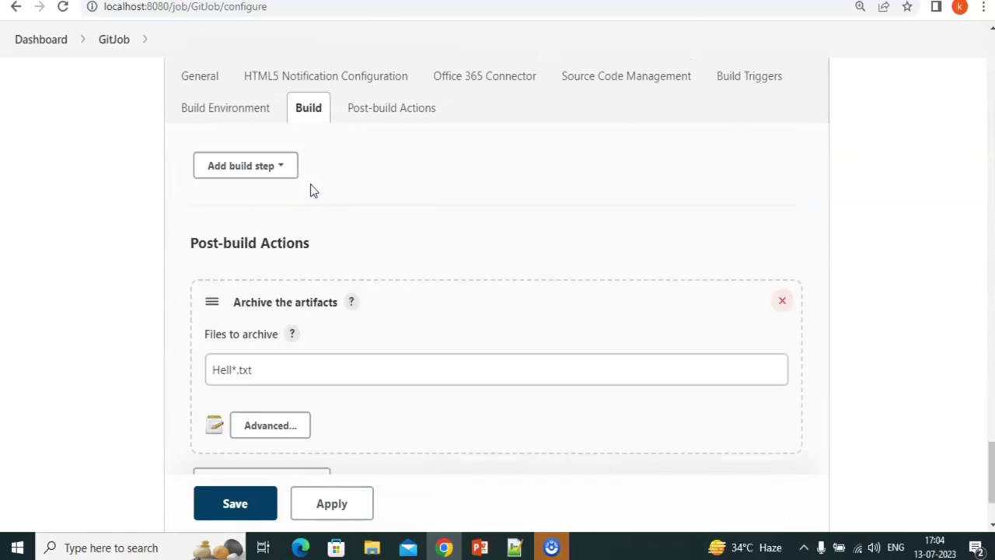
pyautogui.scroll(2, 317, 268)
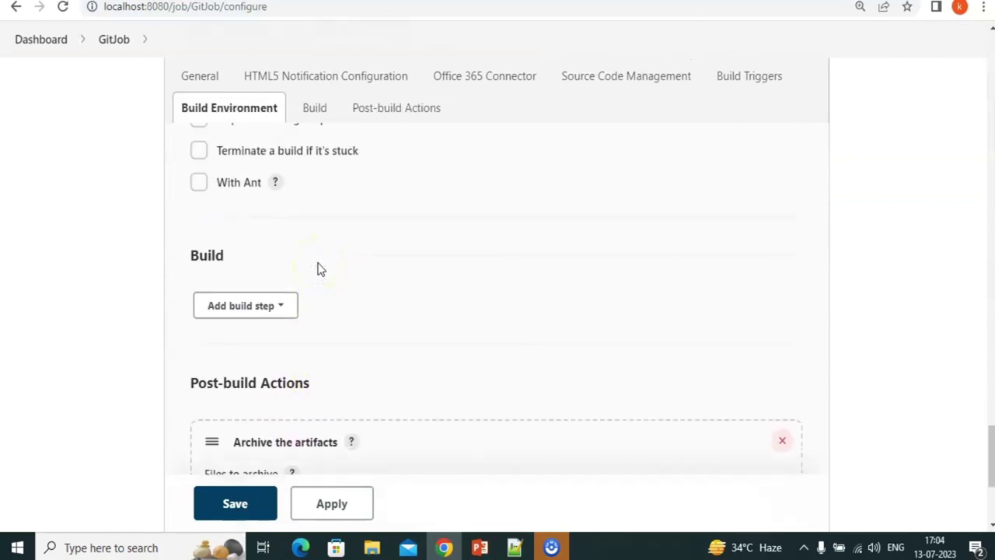
# Add a Windows batch step echoing 'The current Build number is %BUILD_NUMBER%' and apply it.
pyautogui.click(283, 278)
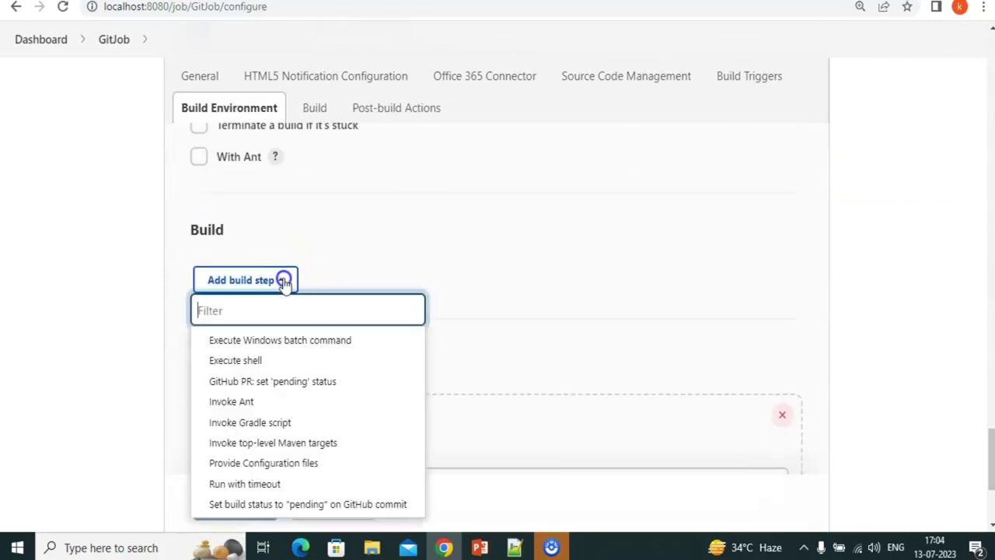
pyautogui.click(299, 341)
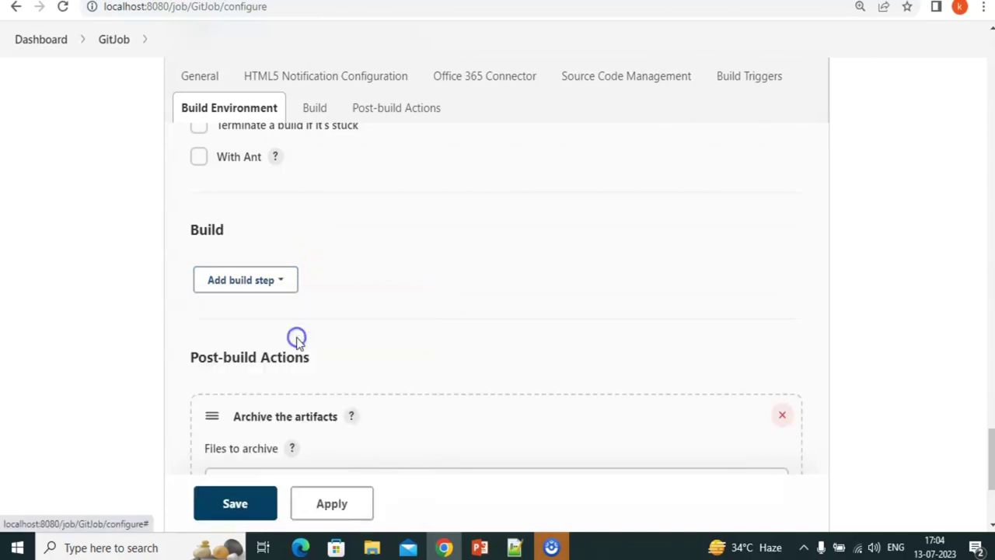
pyautogui.click(304, 387)
pyautogui.write('The current Build number is %%')
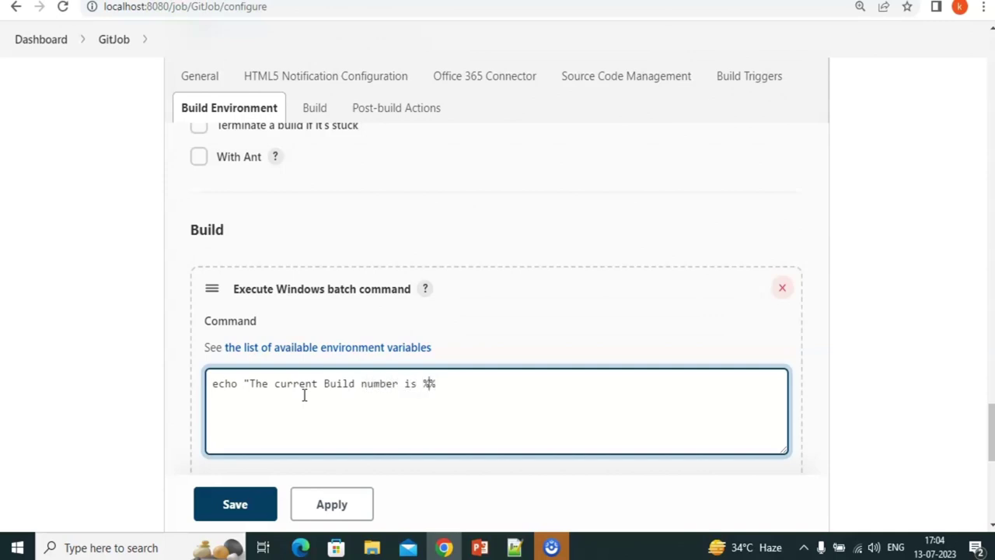
pyautogui.write('BUILD_NUMBER')
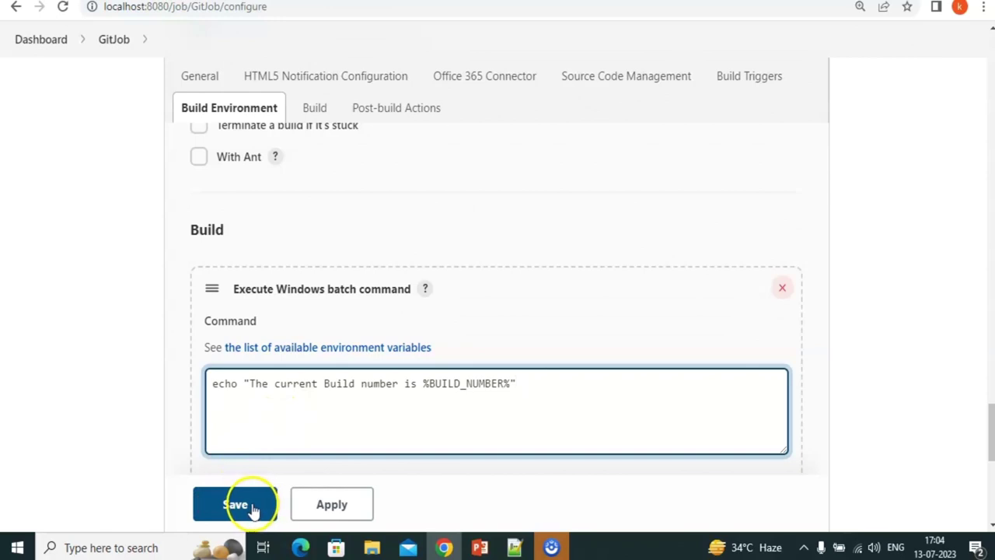
pyautogui.click(307, 507)
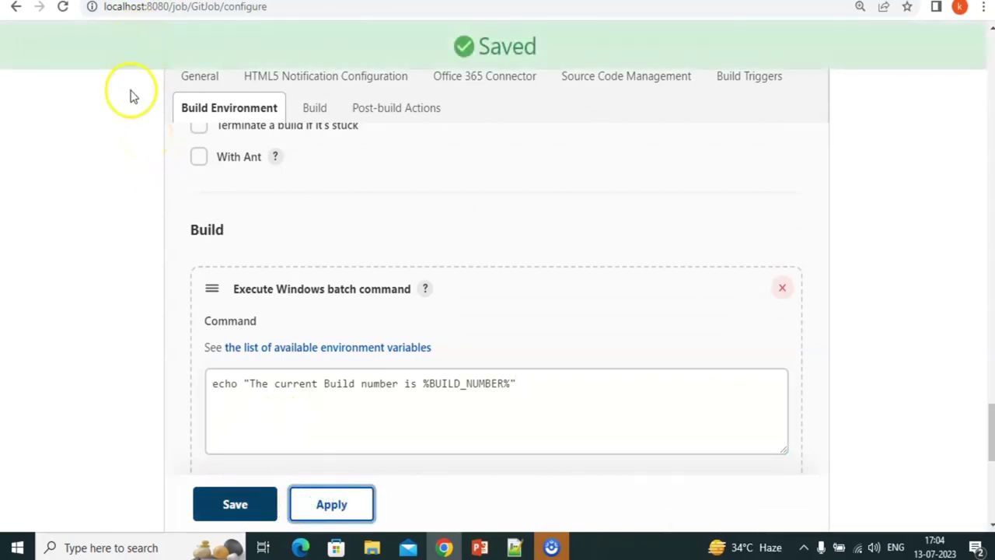
pyautogui.click(114, 40)
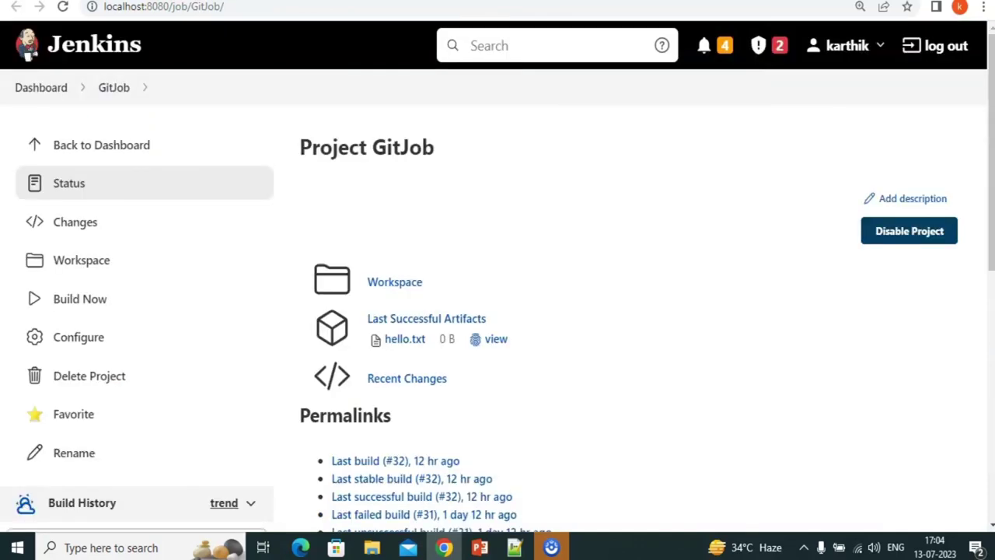
# Build GitJob as #33 and confirm its console prints 'The current Build number is 33'.
pyautogui.click(120, 300)
pyautogui.scroll(-2, 122, 303)
pyautogui.scroll(-2, 121, 304)
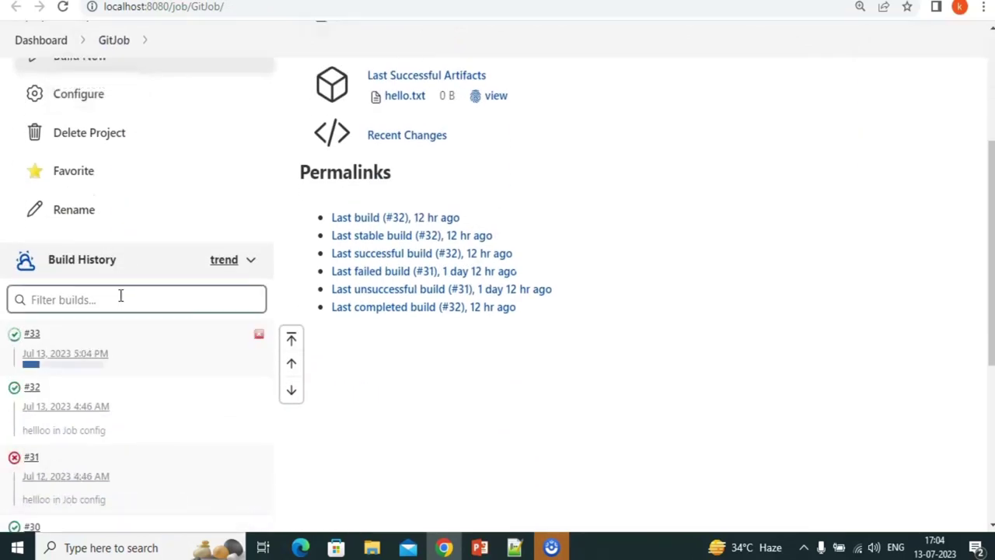
pyautogui.click(32, 334)
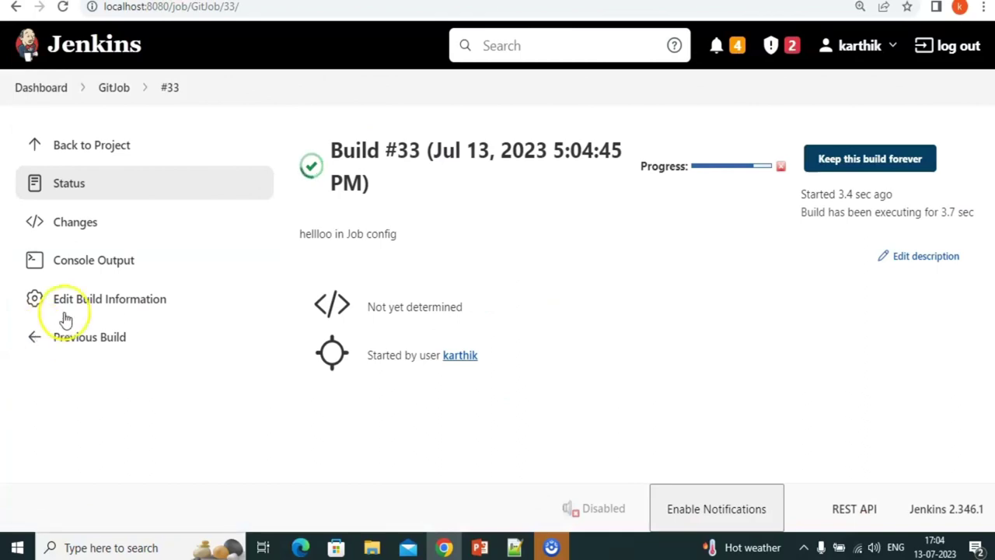
pyautogui.click(87, 259)
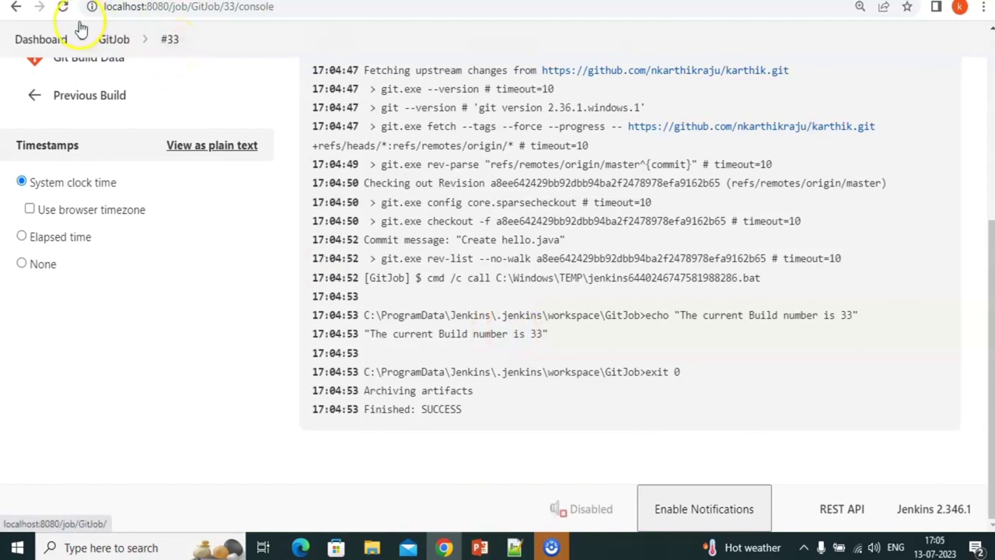
pyautogui.click(114, 39)
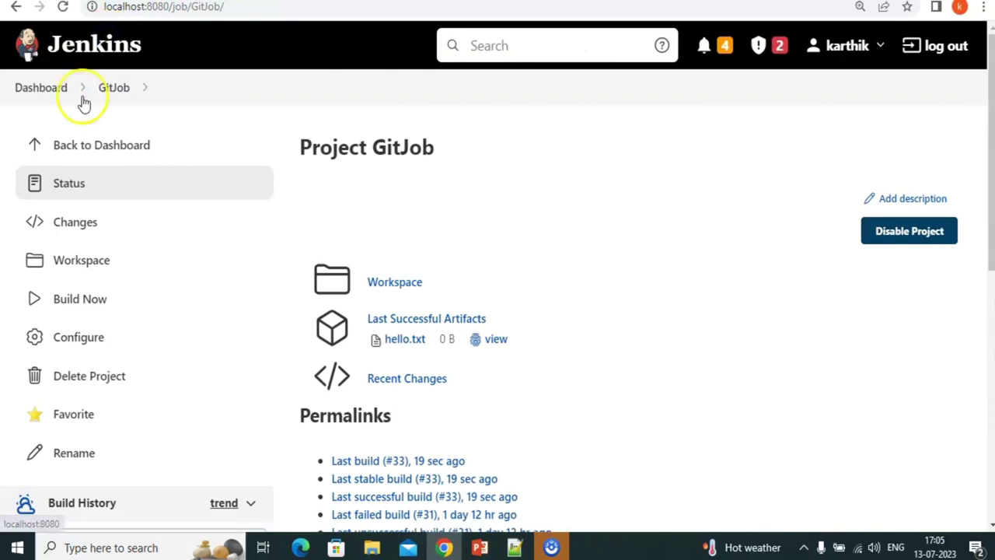
# Reopen GitJob's configuration page.
pyautogui.click(82, 350)
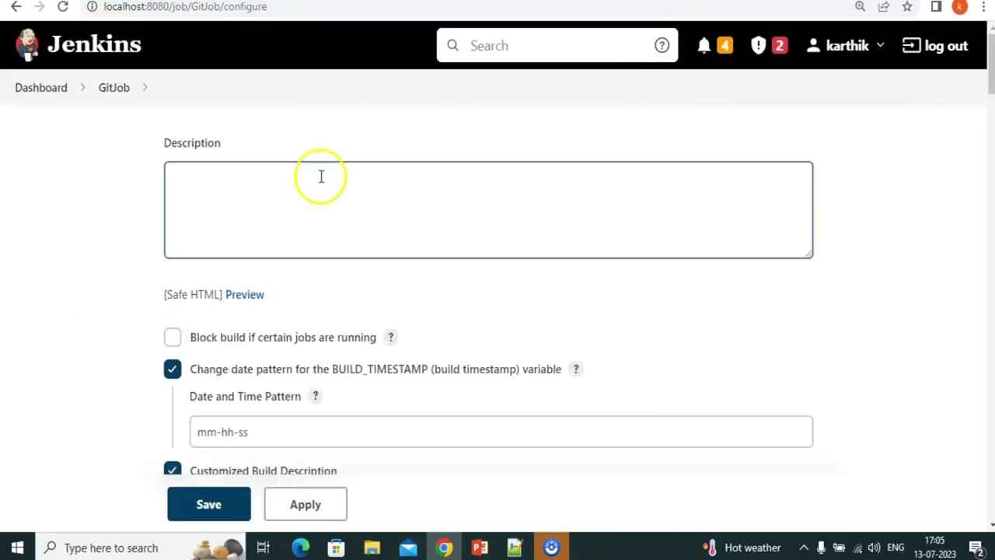
pyautogui.scroll(-10, 497, 311)
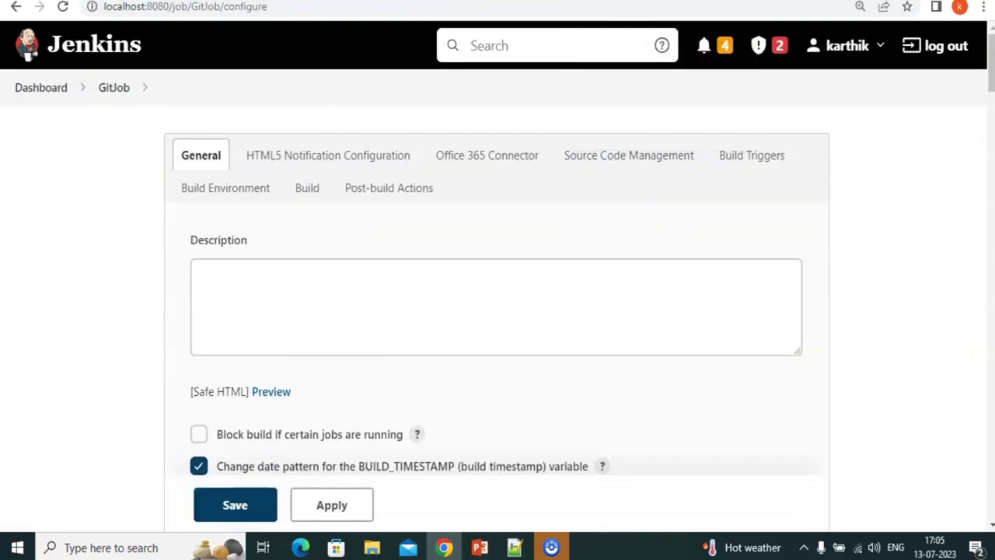
pyautogui.scroll(-15, 497, 311)
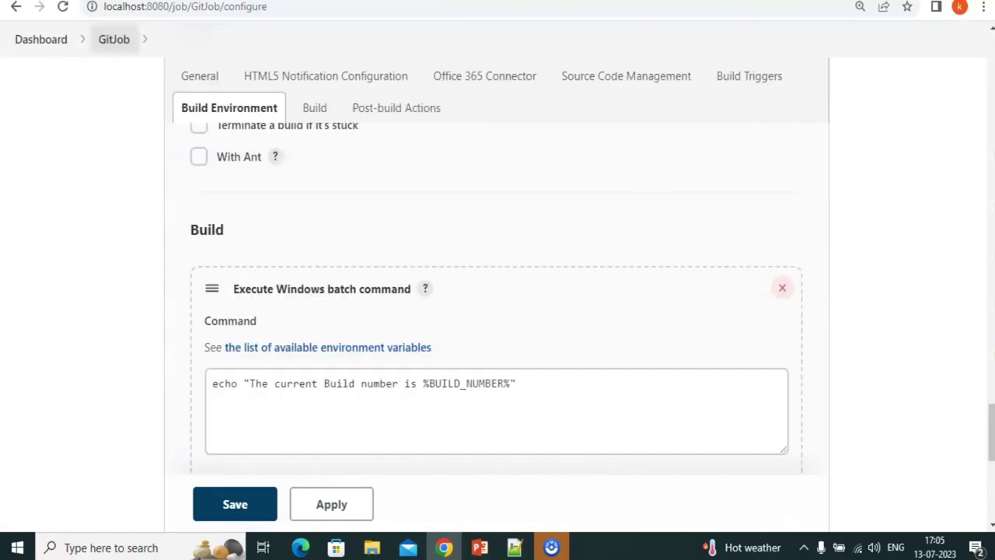
# Load the localhost:8080/env-vars.html environment variables reference page.
pyautogui.click(38, 47)
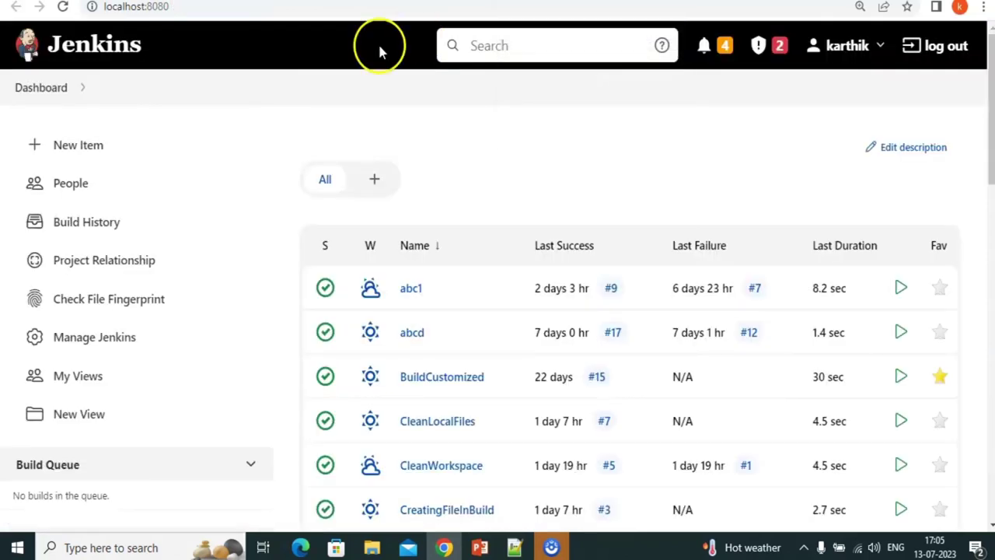
pyautogui.click(255, 11)
pyautogui.click(255, 11)
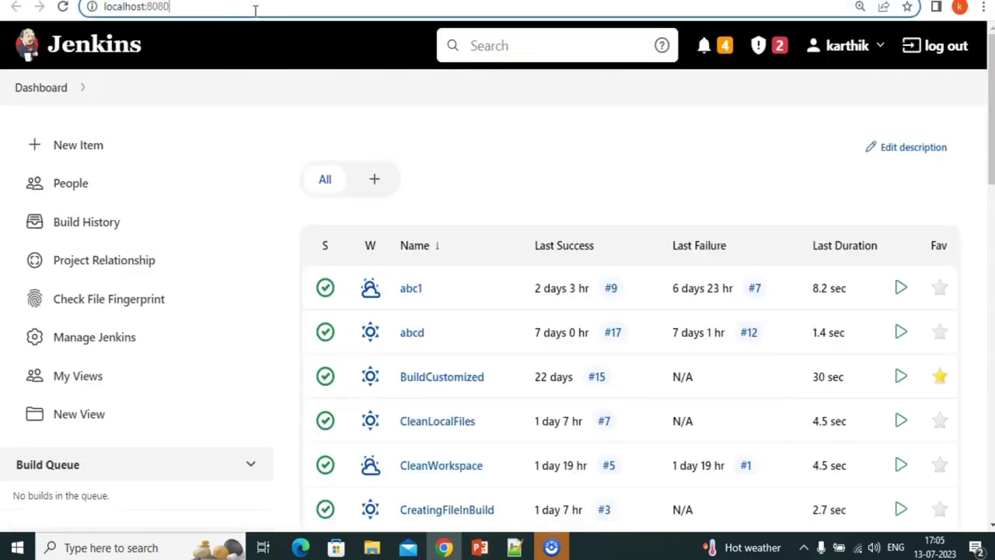
pyautogui.press('Down')
pyautogui.press('Down')
pyautogui.press('Down')
pyautogui.press('Return')
# Search the reference page for 'work' and select the WORKSPACE variable, then close it.
pyautogui.click(199, 179)
pyautogui.hotkey('ctrl', 'f')
pyautogui.write('wor')
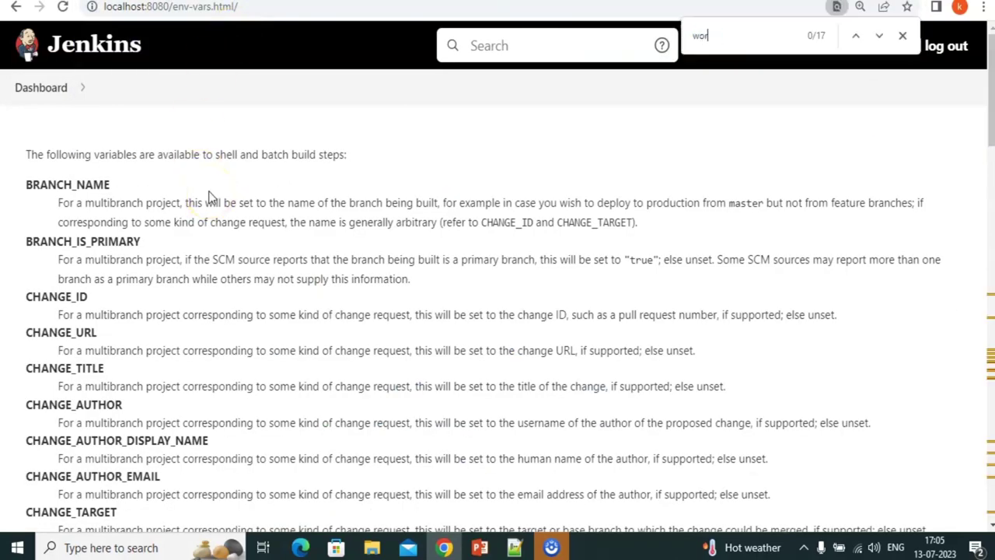
pyautogui.write('k')
pyautogui.doubleClick(80, 276)
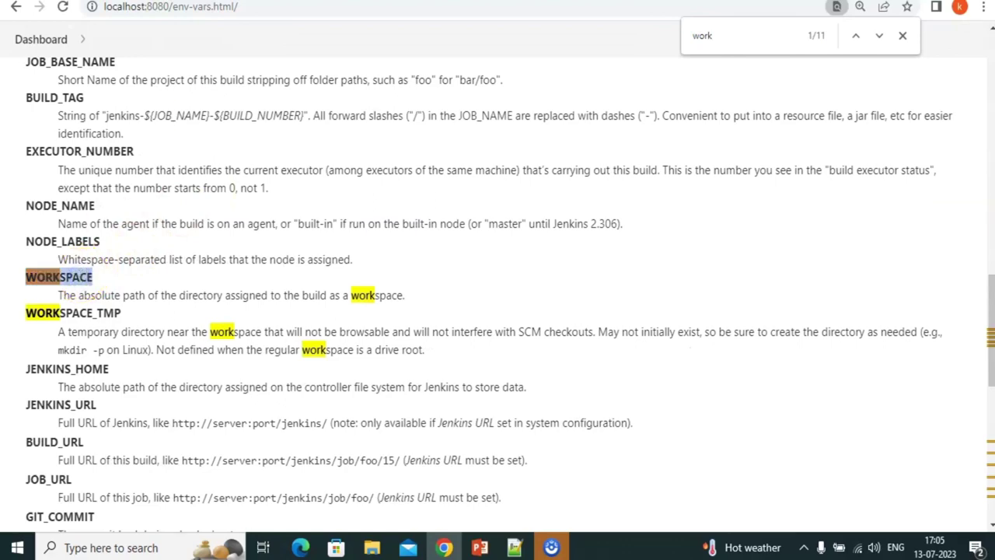
pyautogui.hotkey('ctrl', 'w')
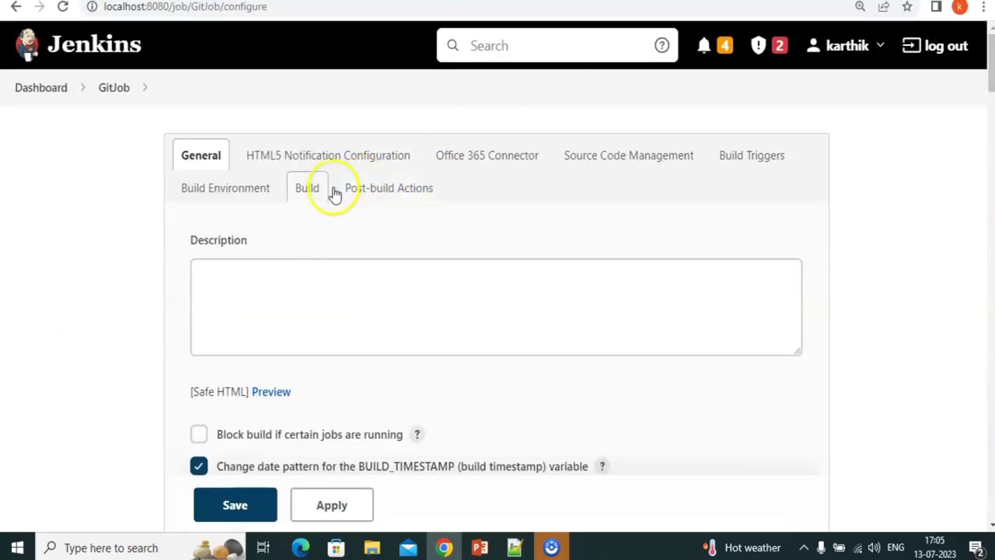
# Add the line 'echo and the WORKSPACE is %WORKSPACE%' to GitJob's batch command and apply.
pyautogui.click(303, 189)
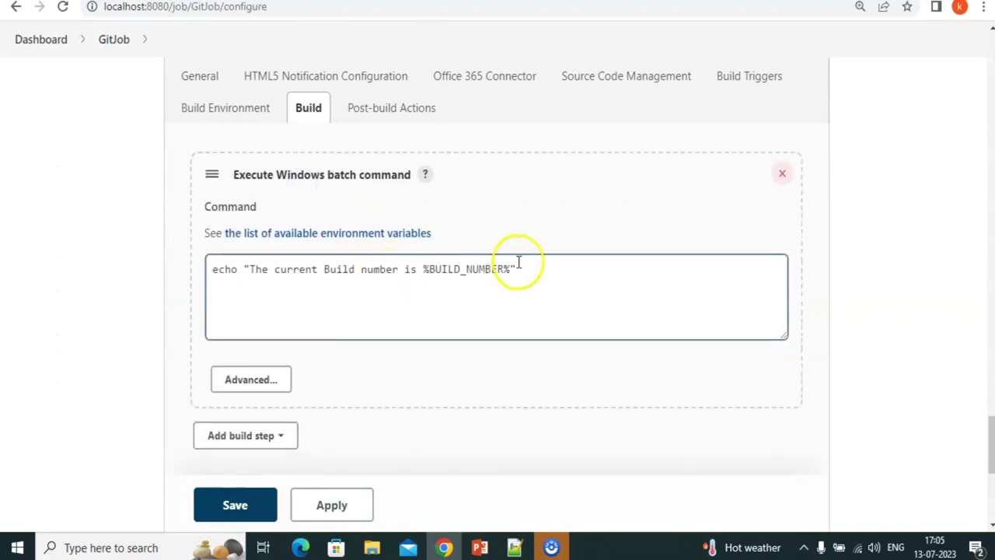
pyautogui.click(568, 275)
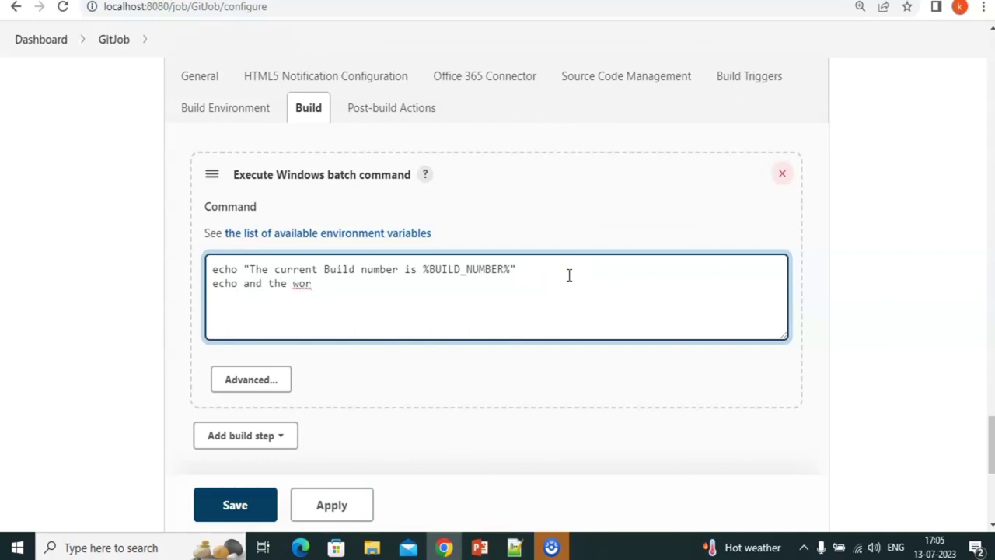
pyautogui.write('echo and the WORKSPACE is')
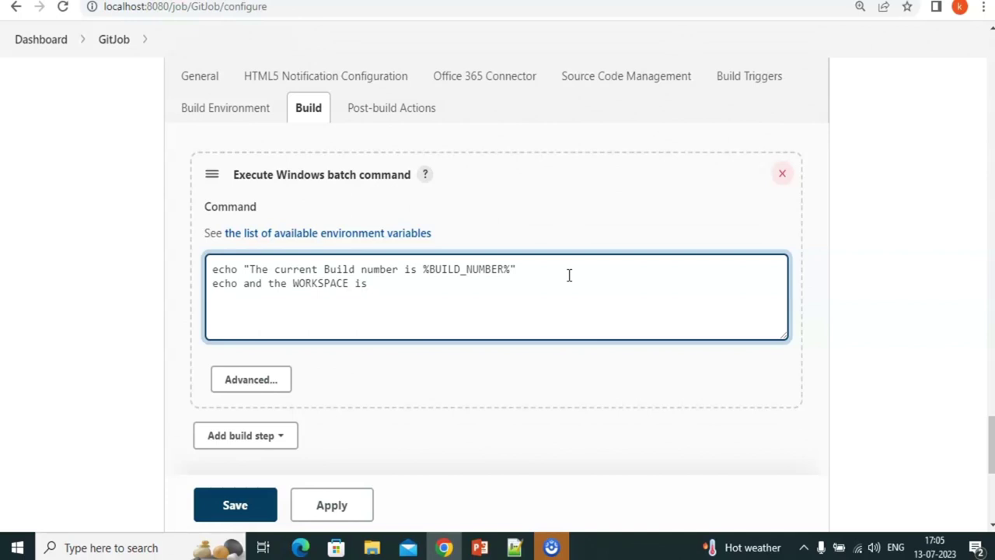
pyautogui.write(' %WORKSPACE%')
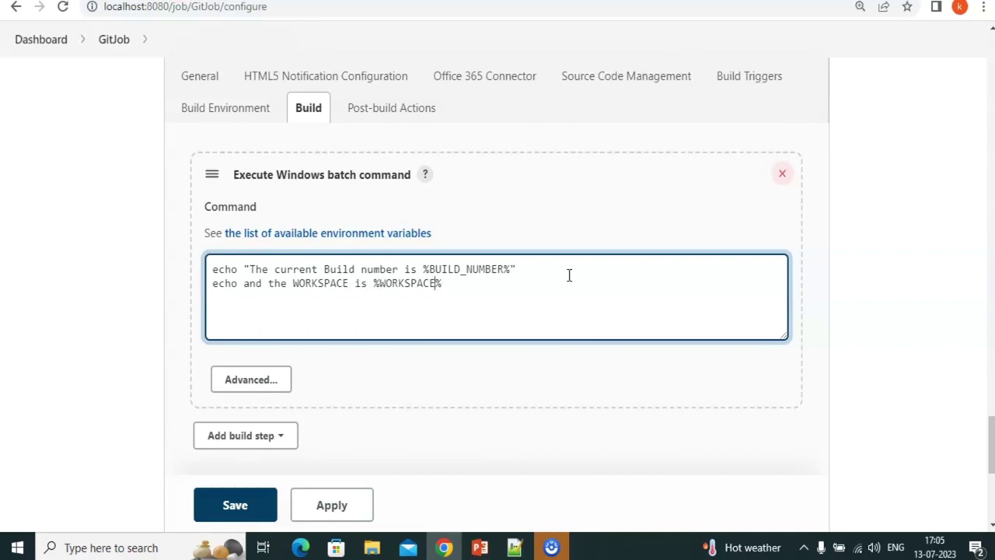
pyautogui.click(331, 507)
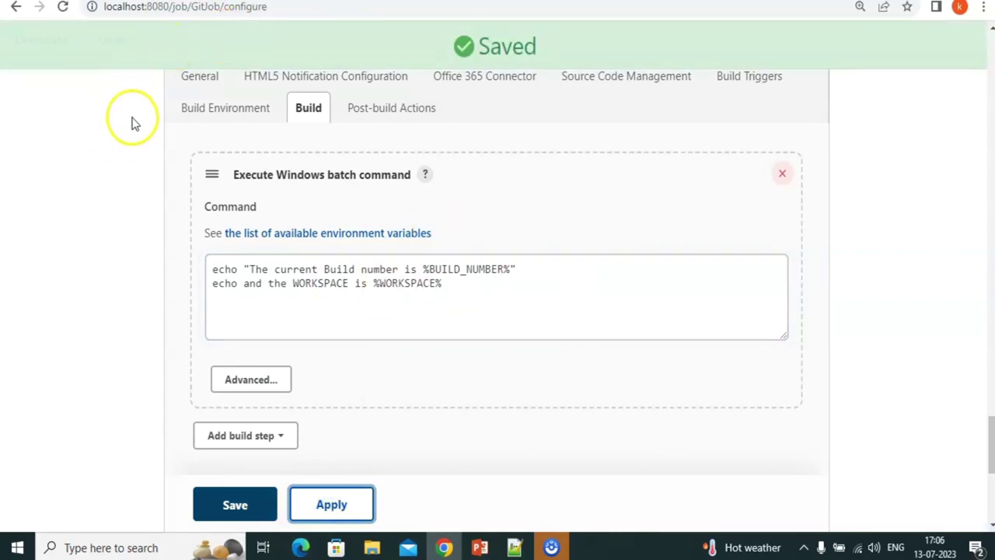
# Run a new GitJob build and open build #34.
pyautogui.click(117, 48)
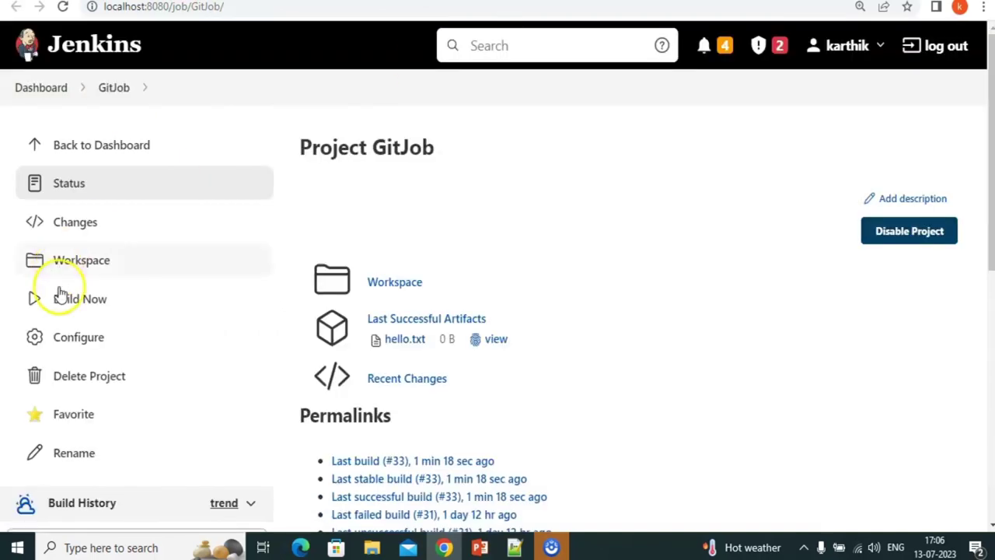
pyautogui.click(75, 297)
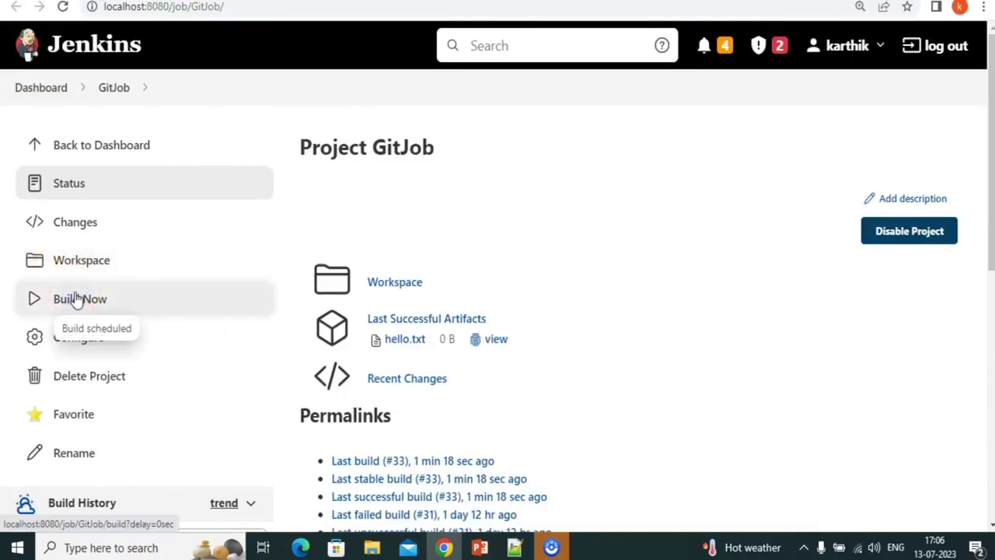
pyautogui.scroll(-4, 74, 295)
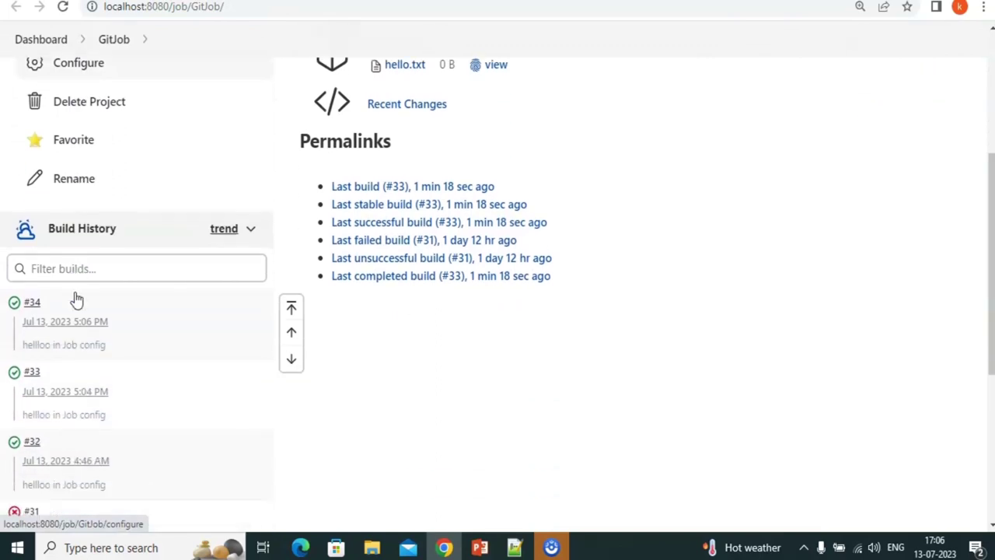
pyautogui.moveTo(32, 311)
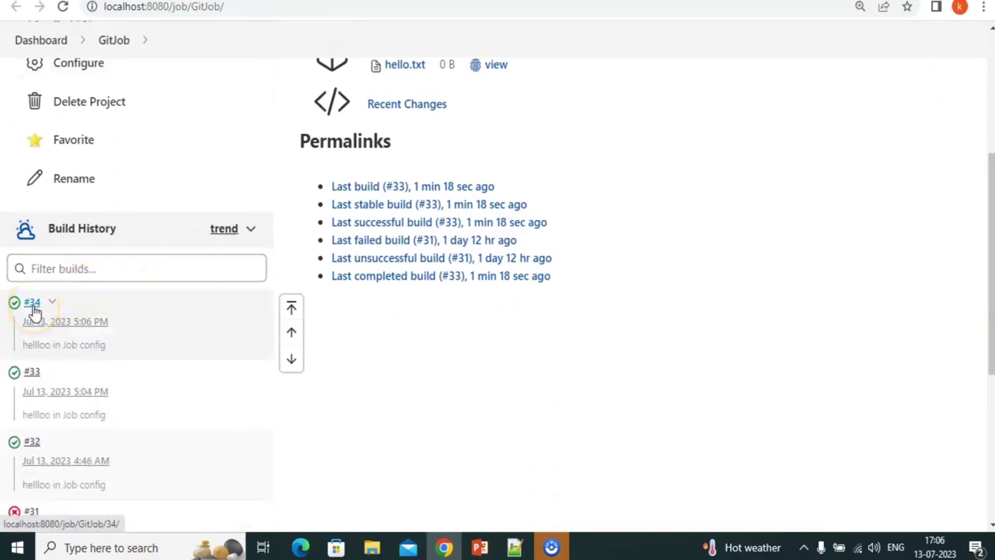
pyautogui.click(32, 306)
# Select the workspace path printed in build #34's console output.
pyautogui.click(115, 258)
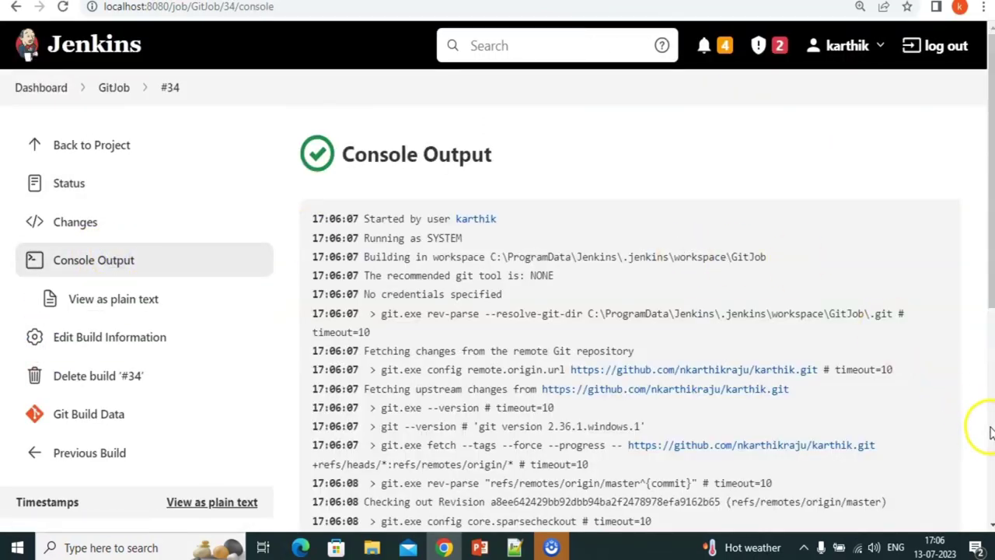
pyautogui.scroll(-5, 991, 431)
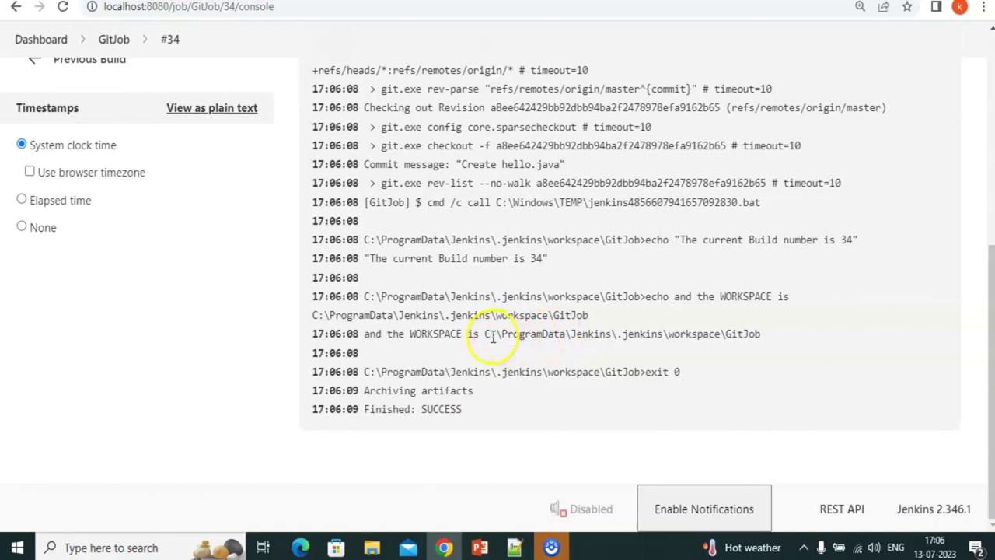
pyautogui.moveTo(485, 334); pyautogui.dragTo(768, 334)
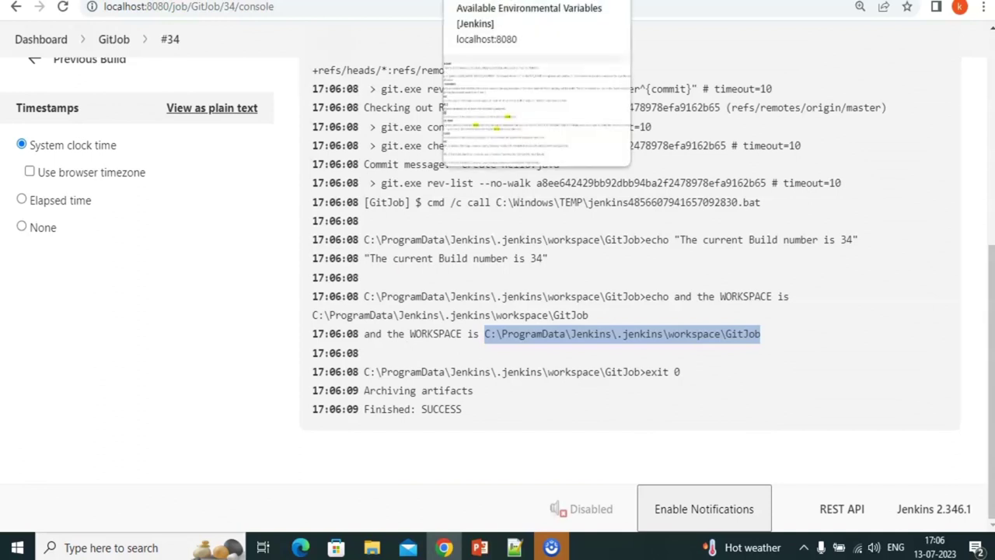
pyautogui.hotkey('ctrl', 'shift', 'Tab')
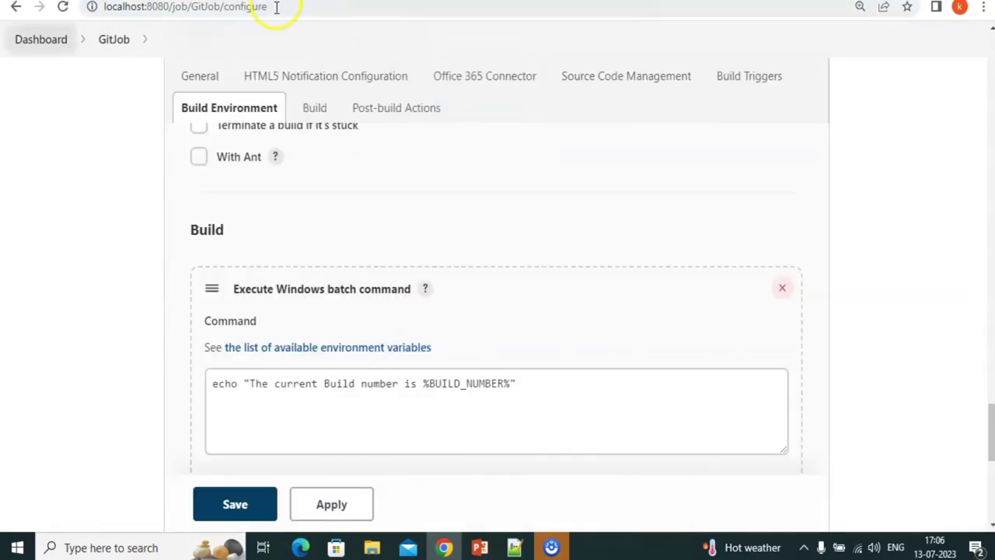
# Open the Env Variables project's configuration page.
pyautogui.hotkey('ctrl', 'shift', 'Tab')
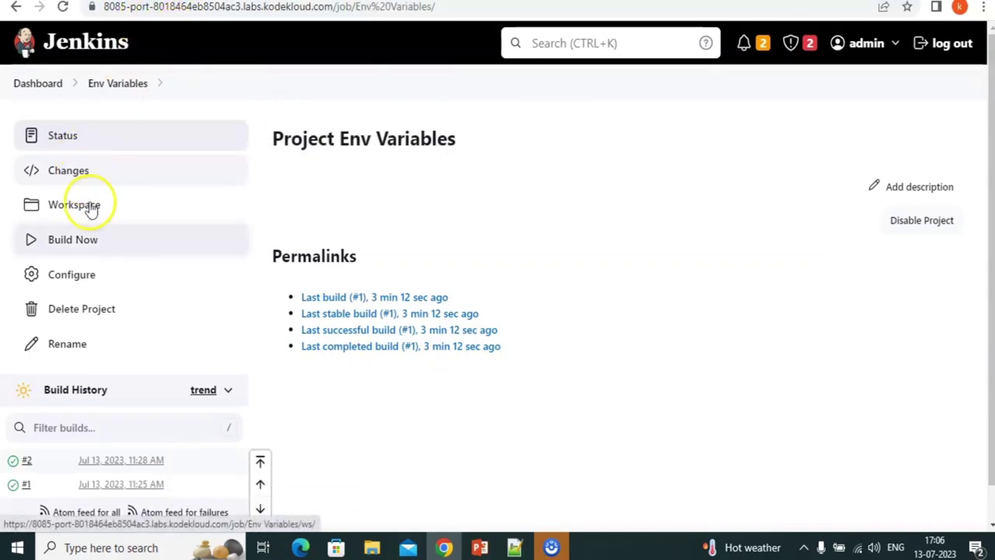
pyautogui.click(78, 274)
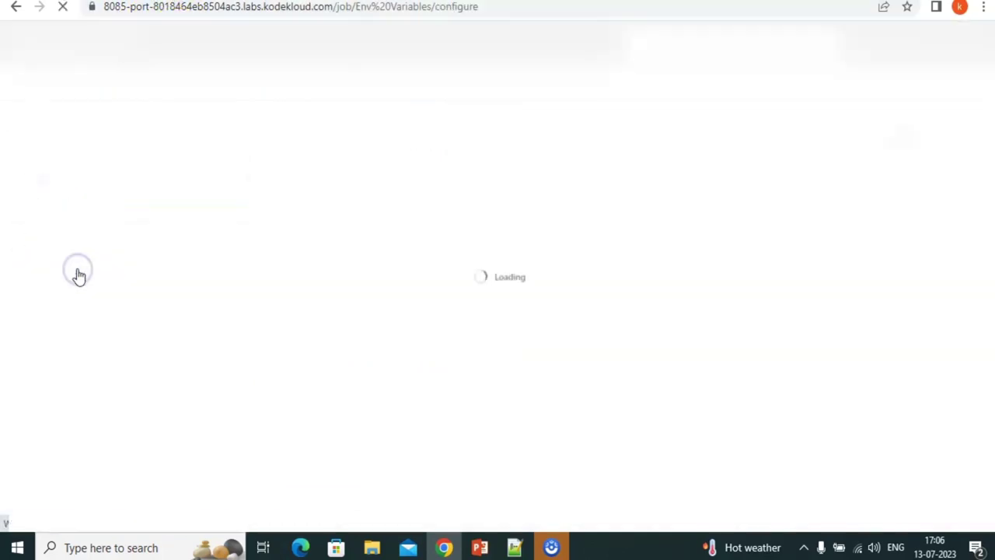
pyautogui.hotkey('alt', 'Tab')
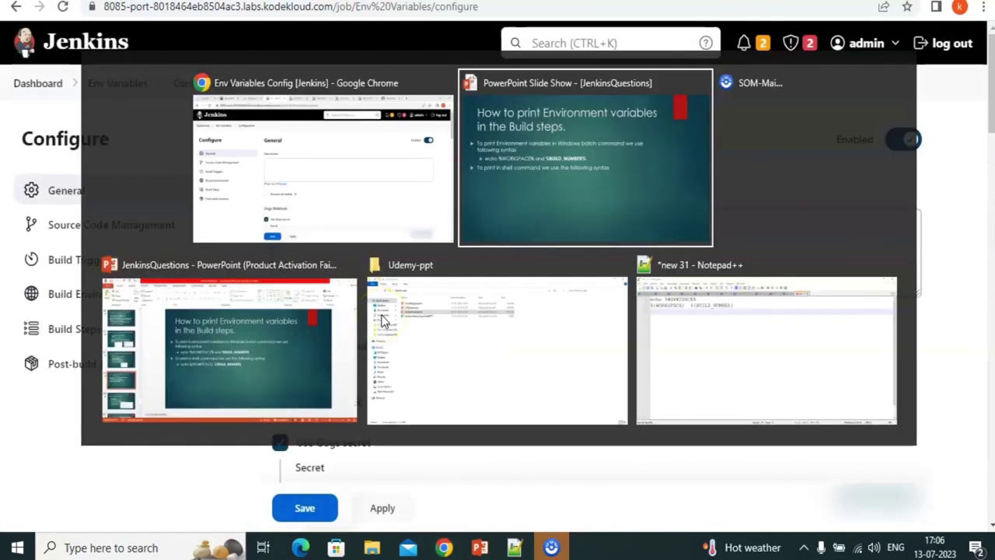
# Copy the 'echo ${WORKSPACE} ${BUILD_NUMBER}' example line from slide 63.
pyautogui.press('Right')
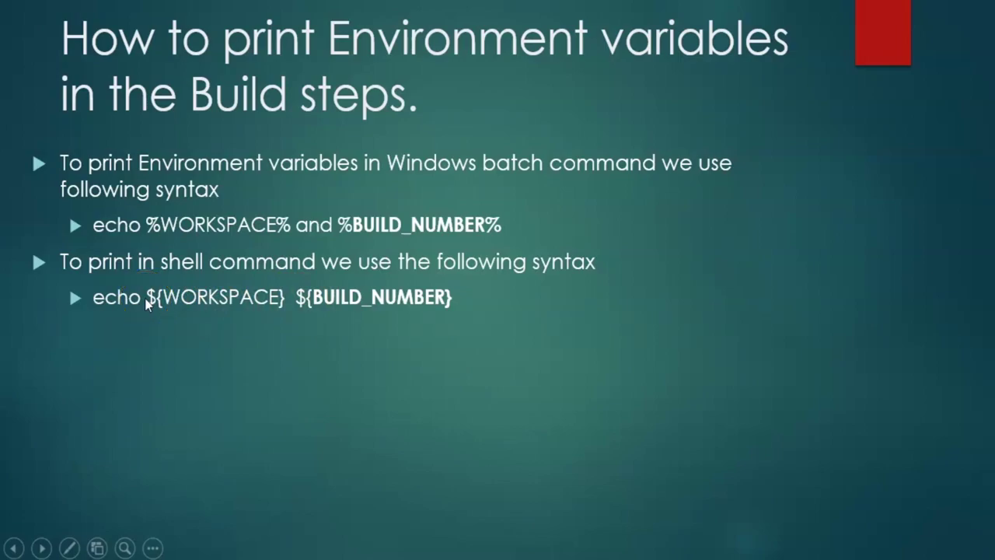
pyautogui.press('Escape')
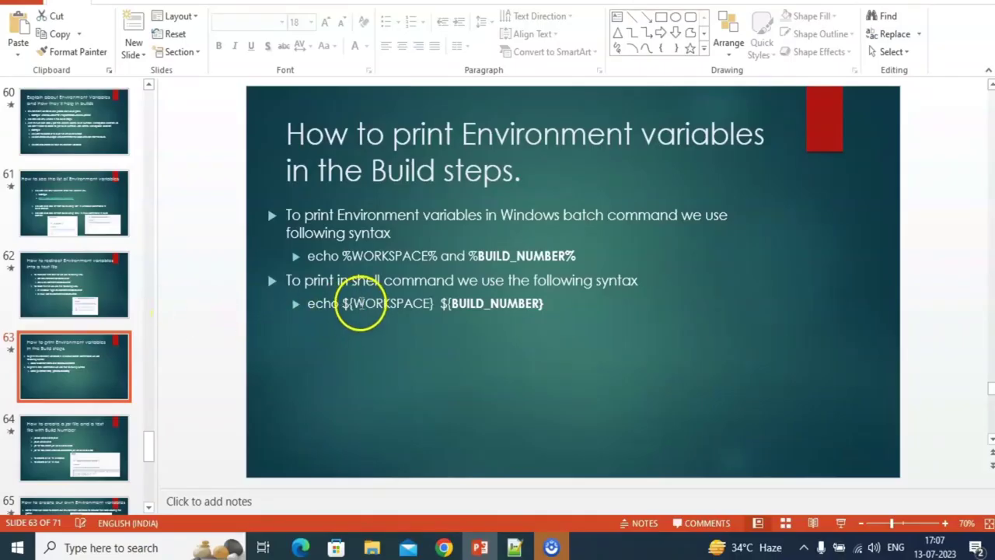
pyautogui.moveTo(307, 303); pyautogui.dragTo(620, 307)
pyautogui.hotkey('ctrl', 'c')
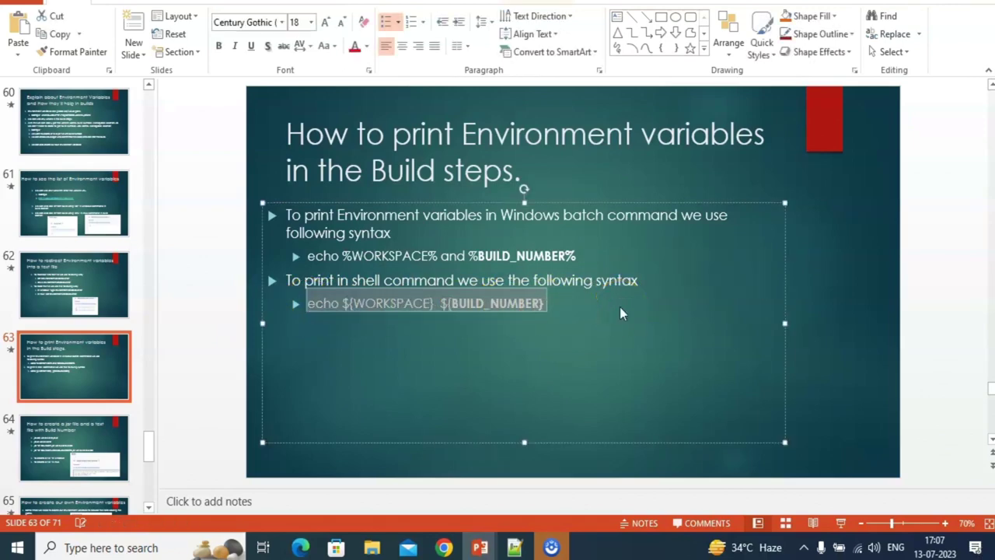
pyautogui.hotkey('alt', 'Tab')
pyautogui.hotkey('alt', 'Tab')
pyautogui.hotkey('alt', 'Tab')
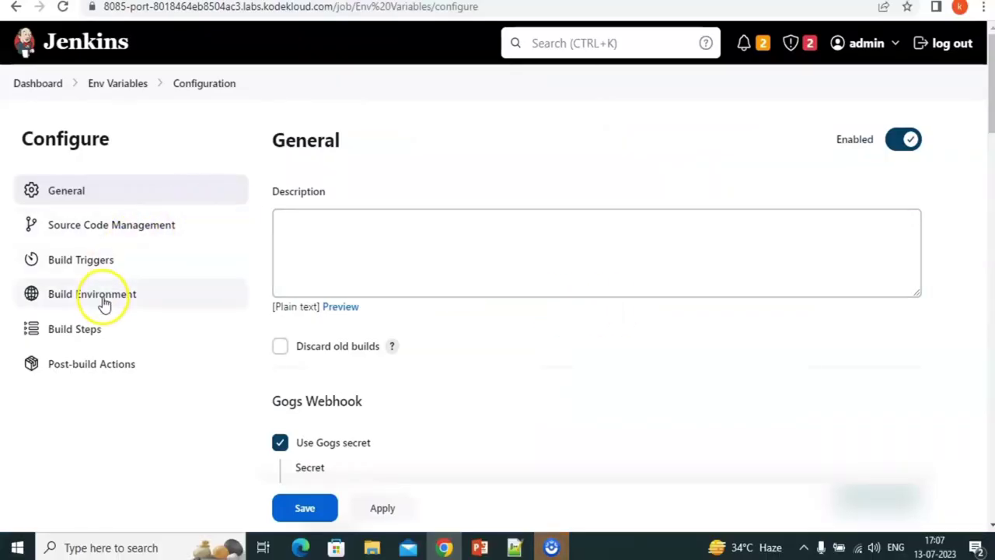
# Paste the echo line into Env Variables' shell command, insert 'and Build Number is :' after ${WORKSPACE}, and save.
pyautogui.click(90, 333)
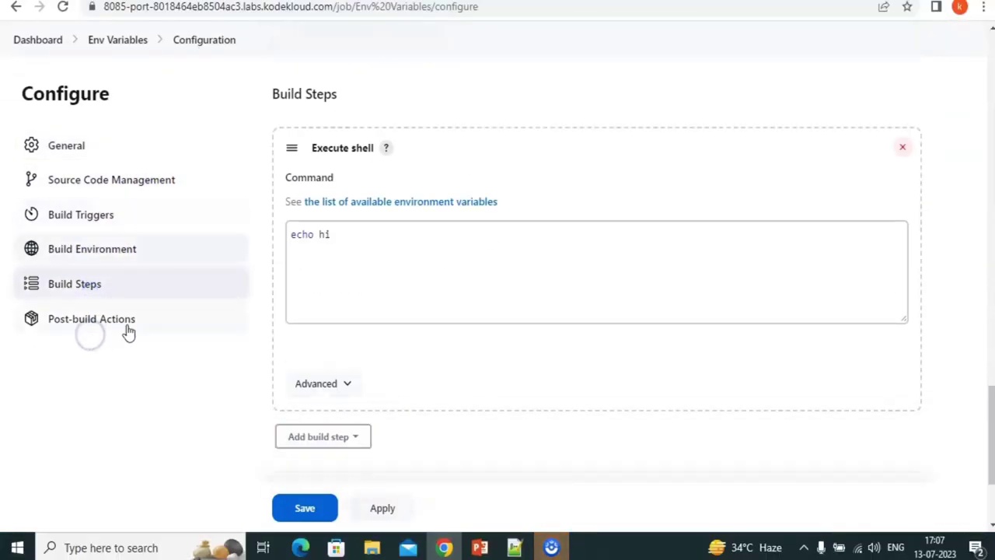
pyautogui.click(356, 247)
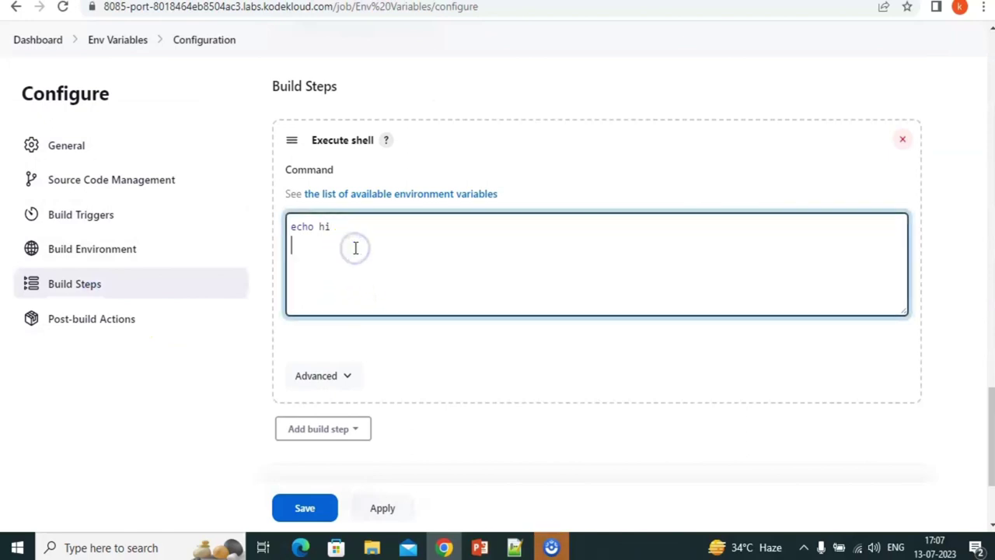
pyautogui.hotkey('ctrl', 'v')
pyautogui.click(395, 244)
pyautogui.write('and Build Number is :')
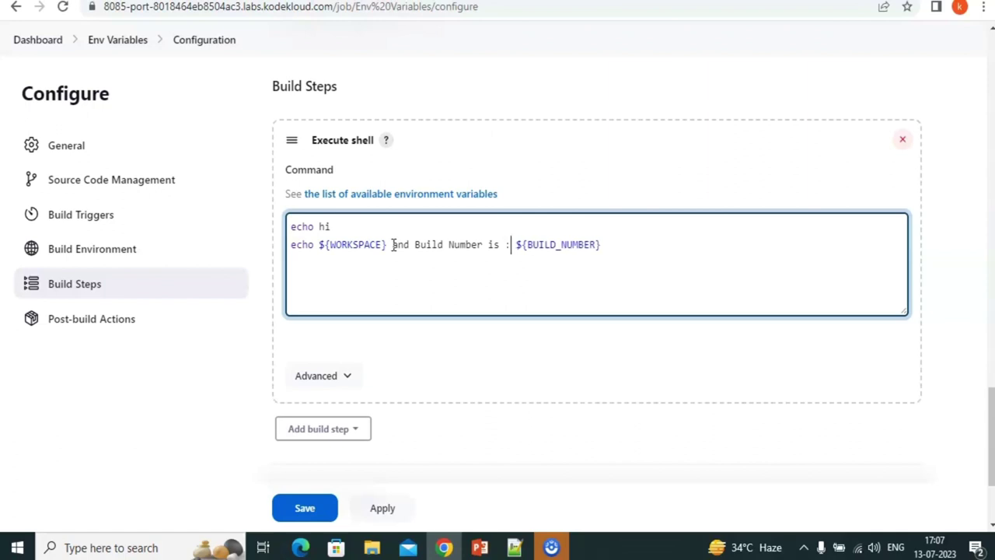
pyautogui.click(320, 519)
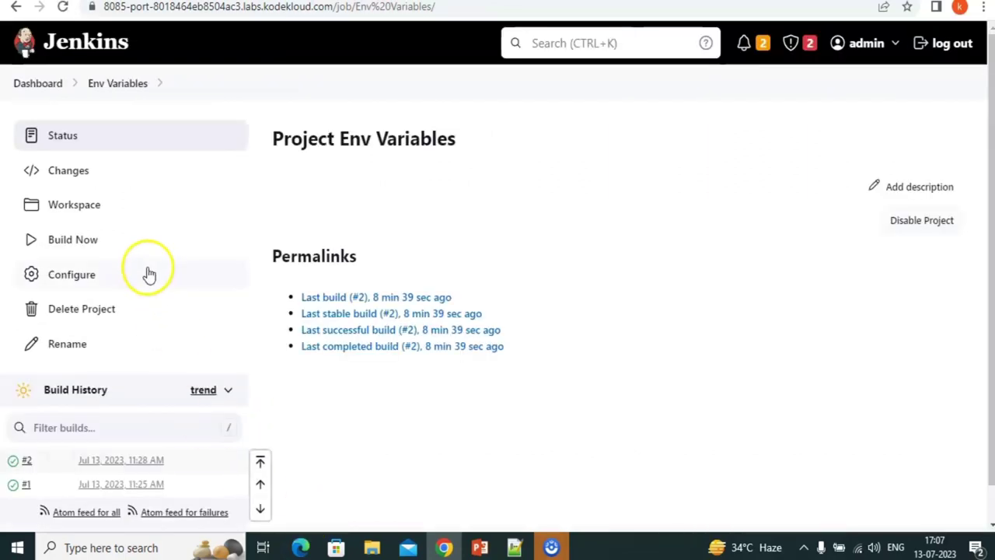
# Run Env Variables build #3 and select the workspace path in its console output.
pyautogui.click(86, 240)
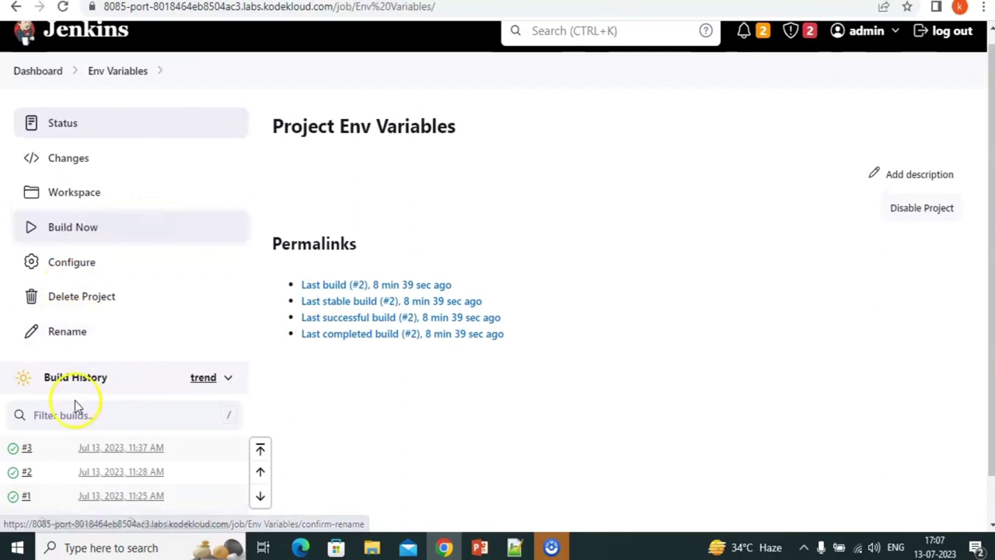
pyautogui.moveTo(30, 451)
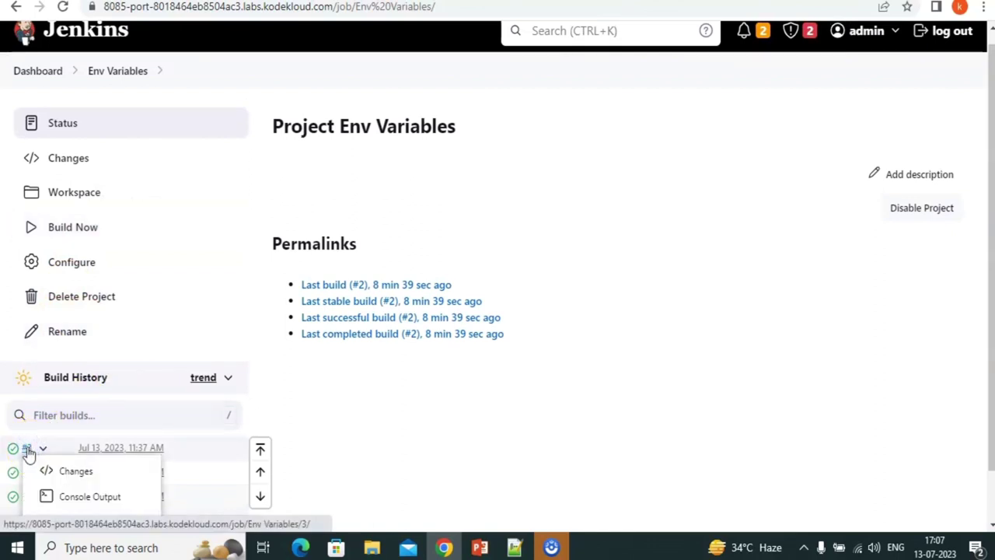
pyautogui.click(96, 497)
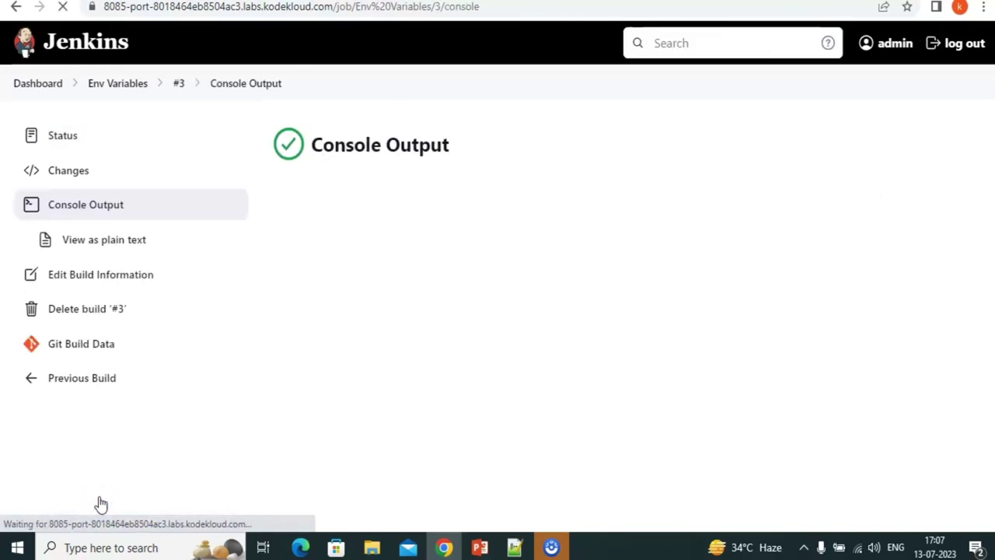
pyautogui.scroll(-3, 524, 372)
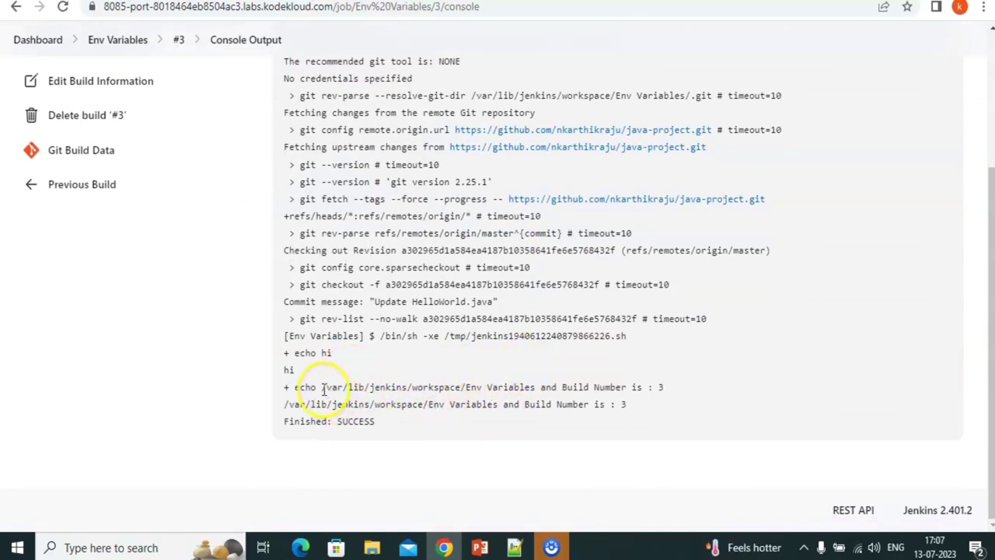
pyautogui.moveTo(322, 387); pyautogui.dragTo(464, 388)
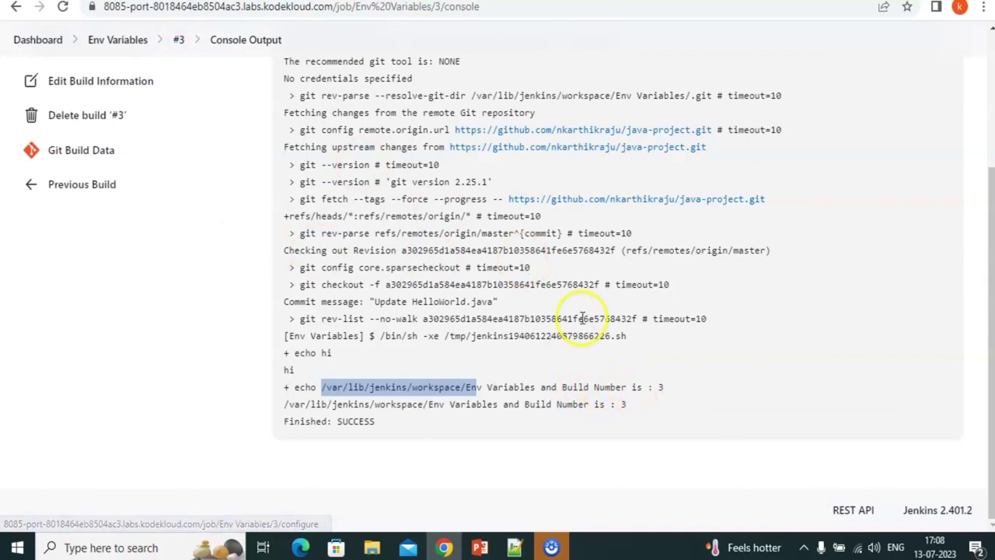
pyautogui.hotkey('alt', 'Tab')
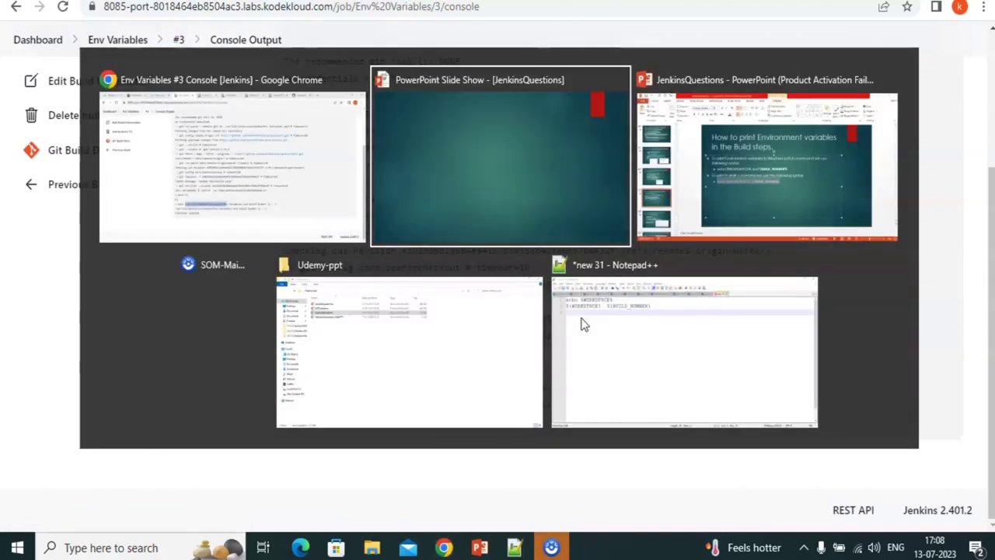
# Advance the slide show to 'How to redirect Environment variables into a text file', then return to Jenkins.
pyautogui.press('Right')
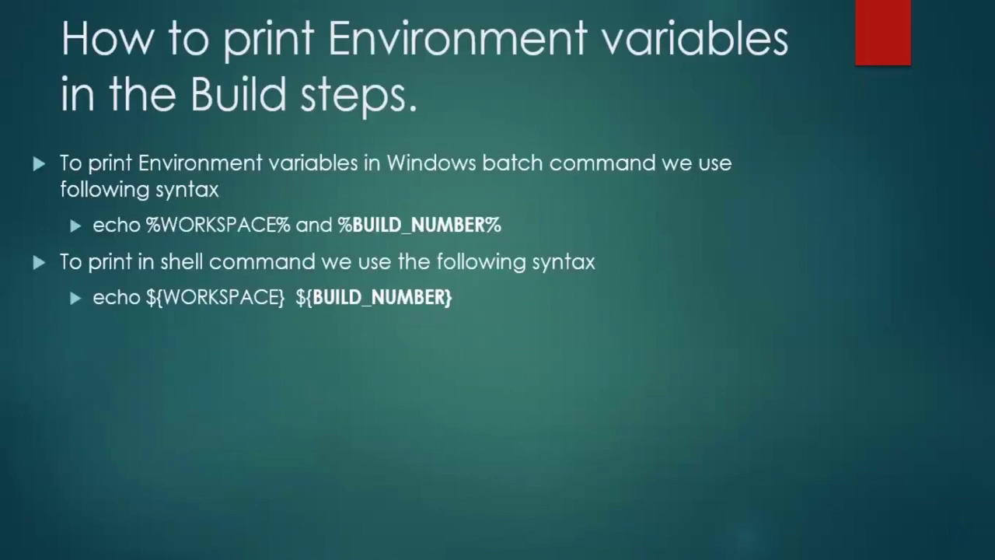
pyautogui.moveTo(117, 556)
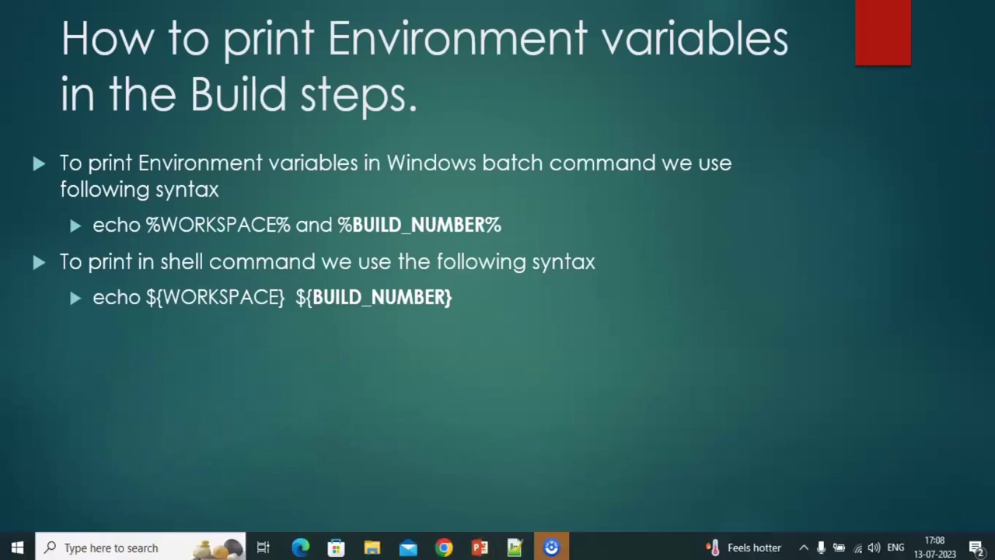
pyautogui.click(141, 18)
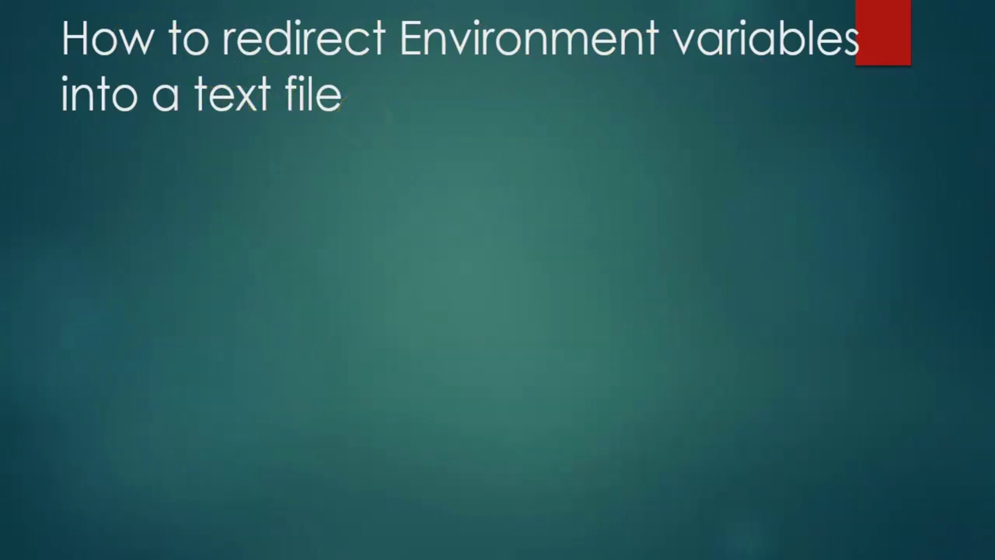
pyautogui.hotkey('alt', 'Tab')
pyautogui.hotkey('alt', 'Tab')
pyautogui.hotkey('alt', 'Tab')
pyautogui.hotkey('alt', 'Tab')
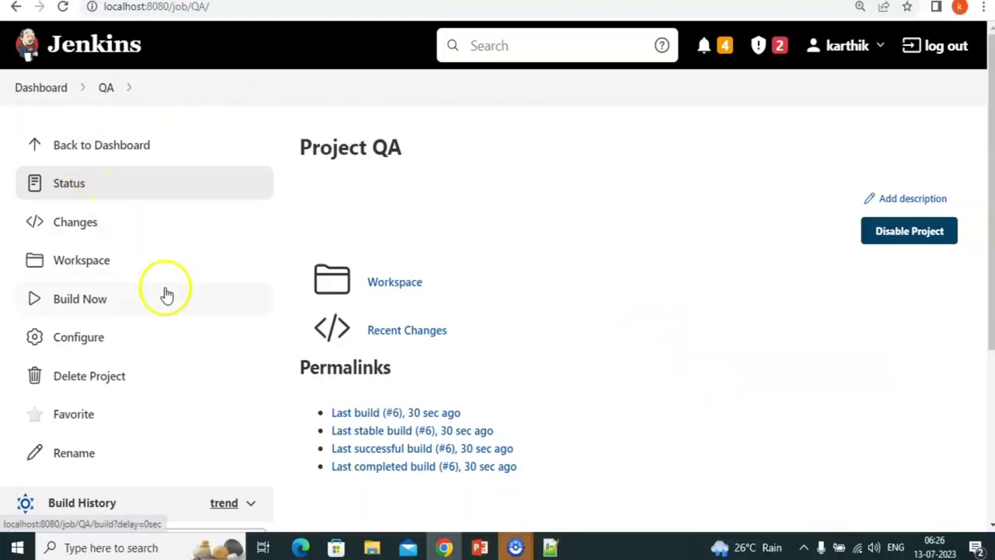
# Open QA build #6's console output listing the set variables, including BUILD_NUMBER=6.
pyautogui.scroll(-3, 80, 400)
pyautogui.click(26, 409)
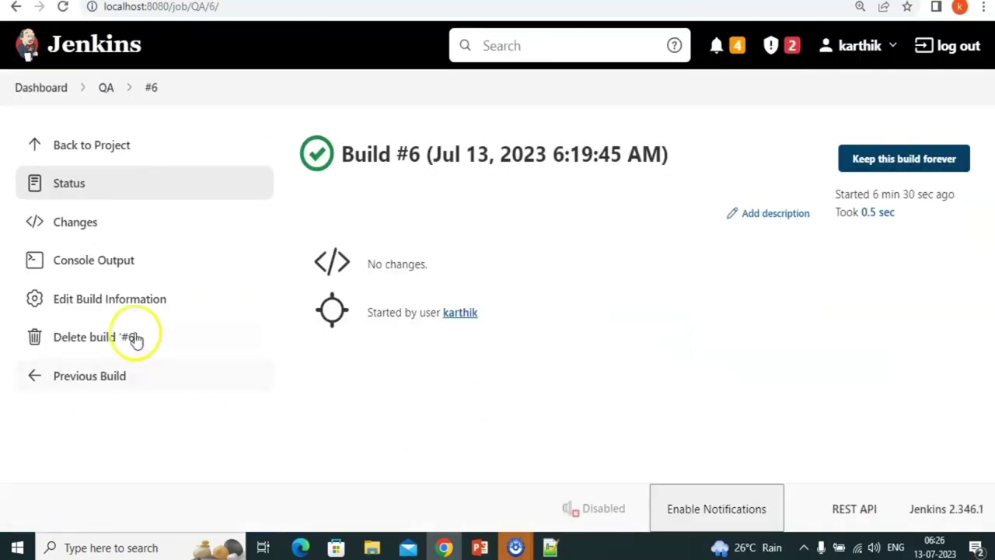
pyautogui.click(95, 261)
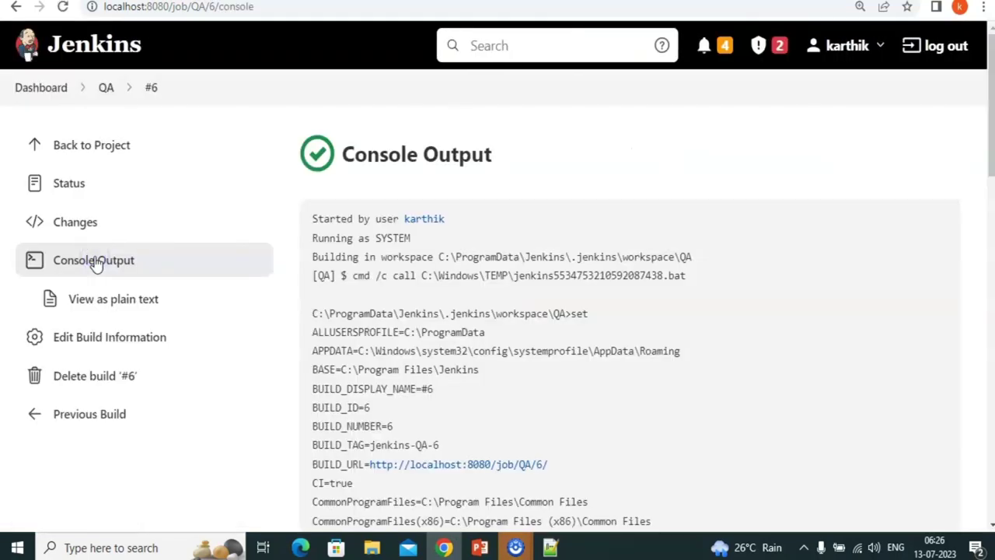
pyautogui.hotkey('alt', 'Tab')
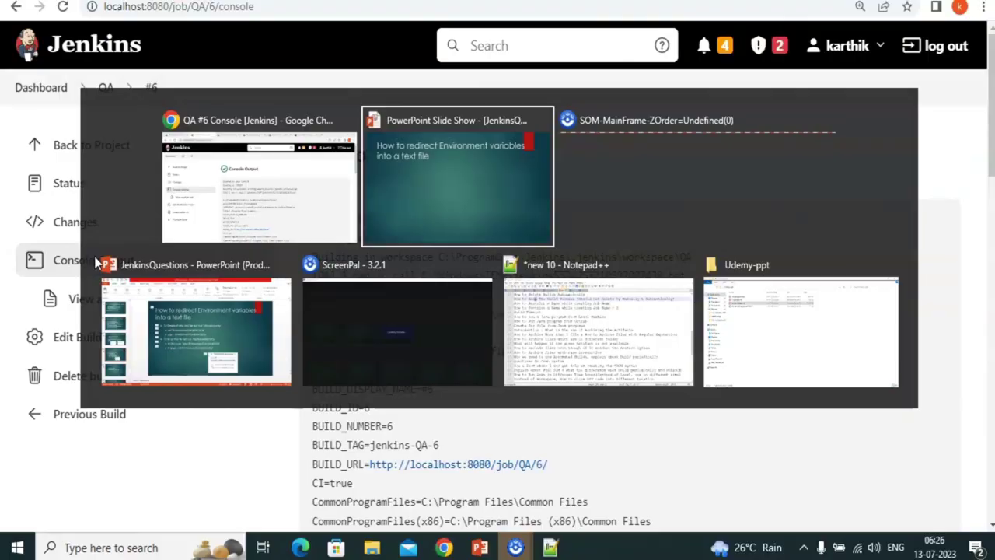
# Show the 'set/env > EnvironmentVariablesList.txt' bullets on the redirect slide, then return to build #6's console.
pyautogui.press('Right')
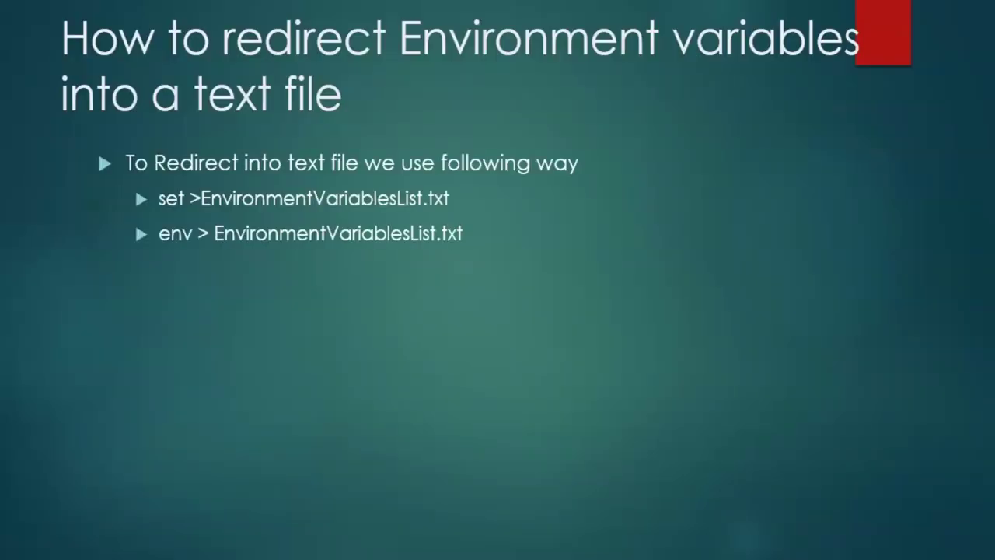
pyautogui.click(174, 241)
pyautogui.press('Left')
pyautogui.hotkey('alt', 'Tab')
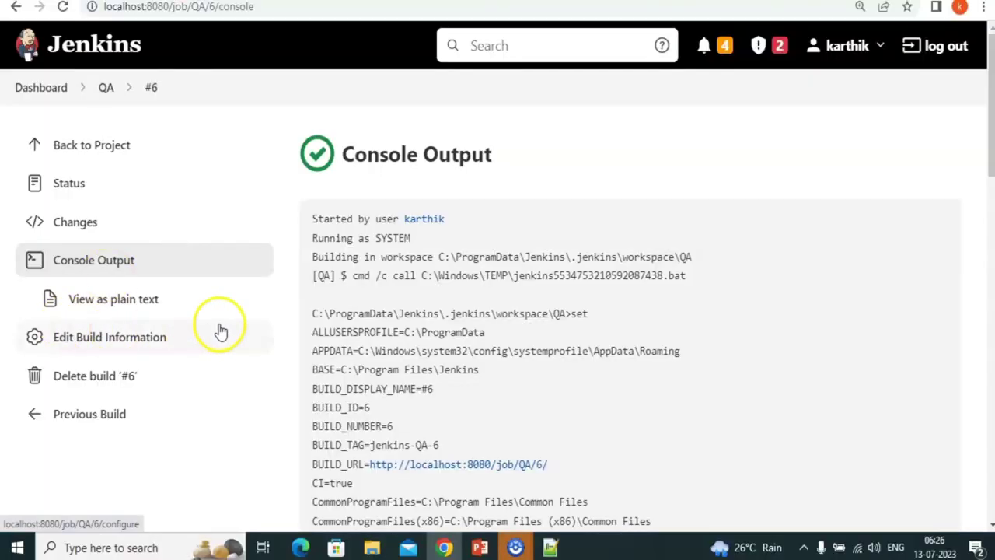
# Append '>EnvList.txt' to the QA job's batch command, making it 'set >EnvList.txt', and save.
pyautogui.click(105, 89)
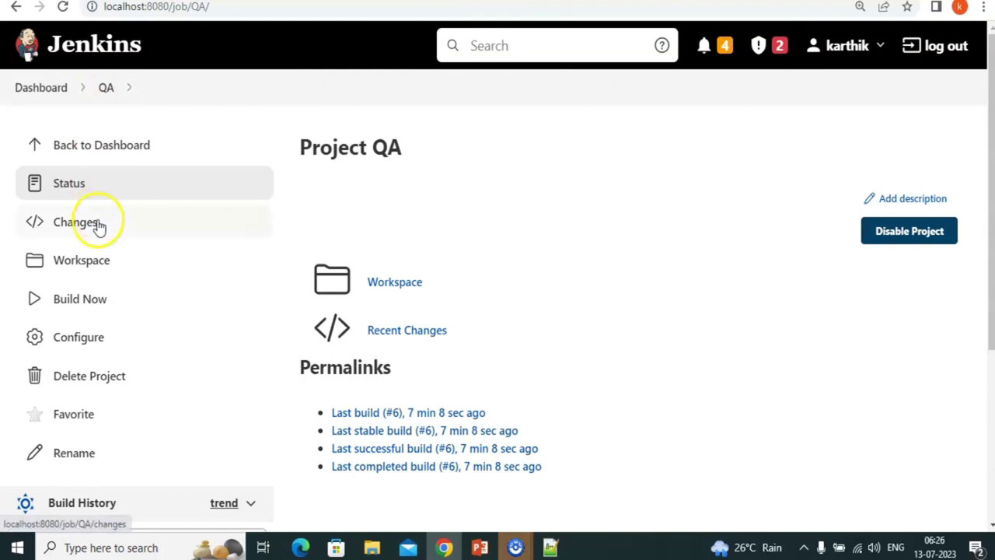
pyautogui.click(90, 346)
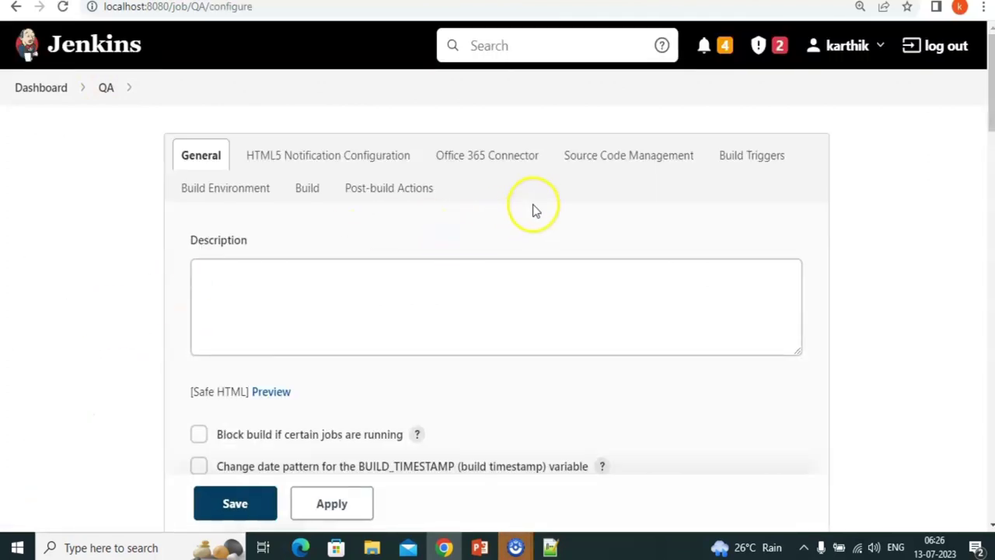
pyautogui.click(309, 189)
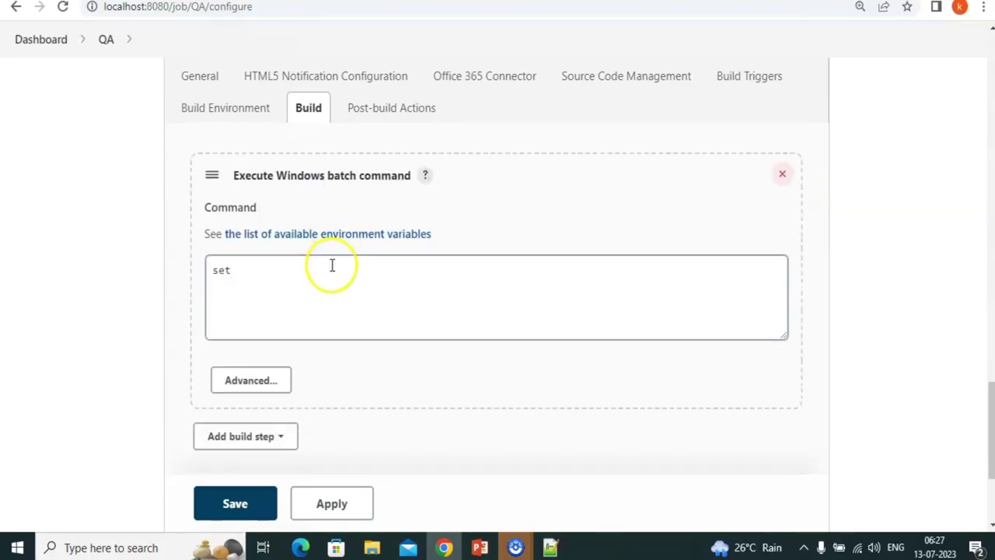
pyautogui.hotkey('alt', 'Tab')
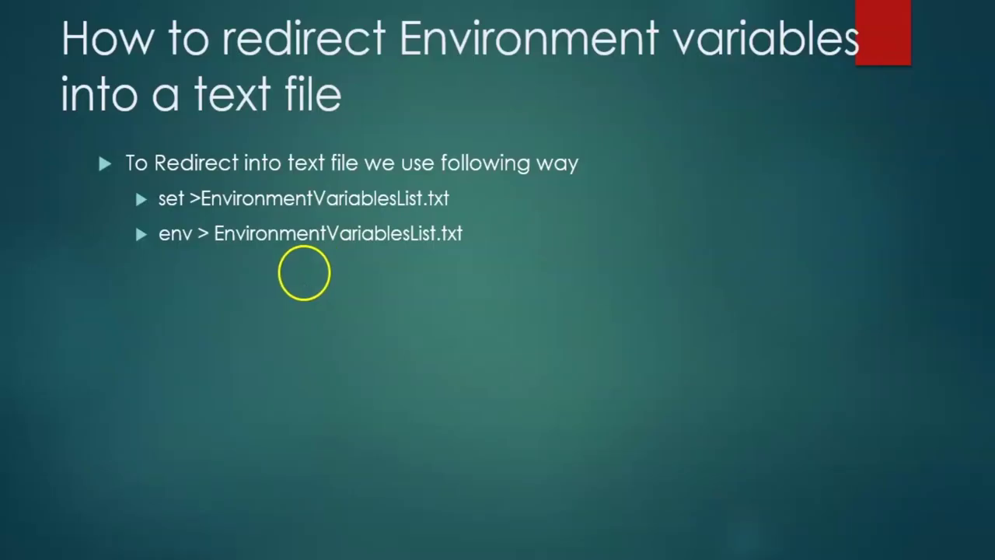
pyautogui.hotkey('alt', 'Tab')
pyautogui.click(319, 275)
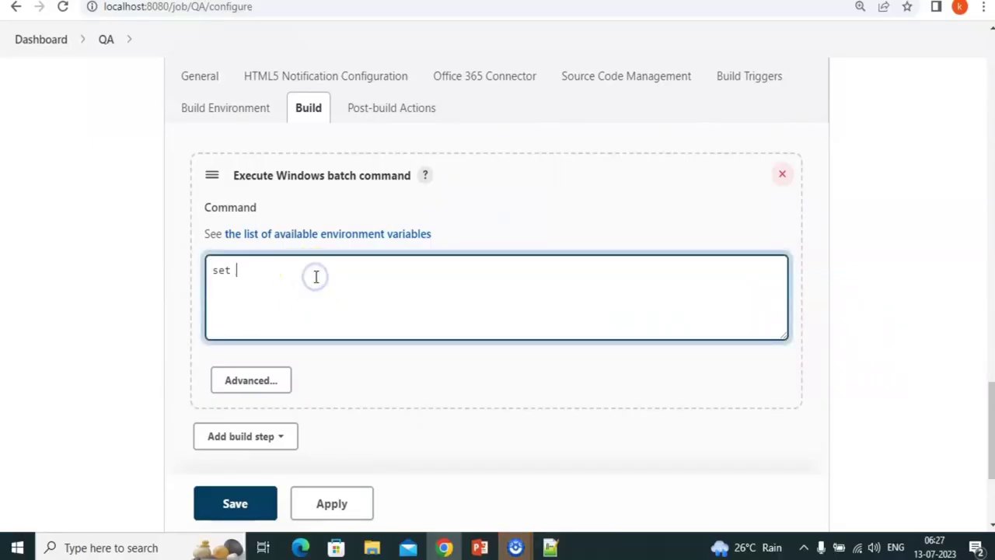
pyautogui.write('>EnvList')
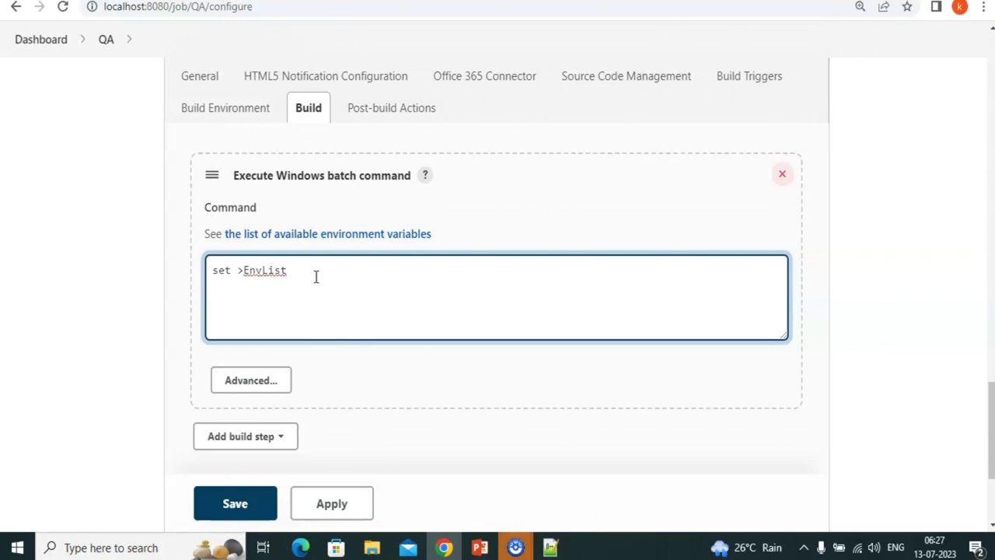
pyautogui.write('.txt')
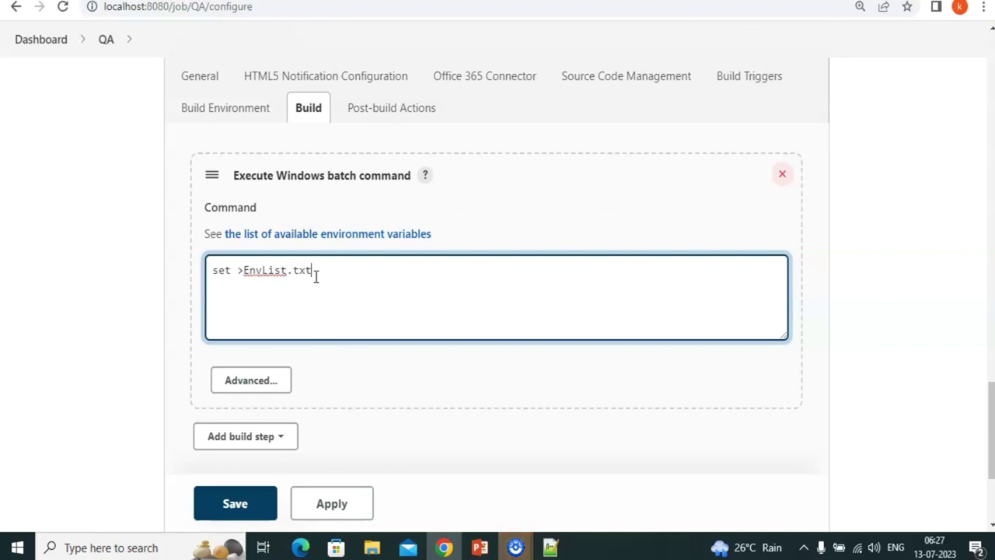
pyautogui.click(261, 505)
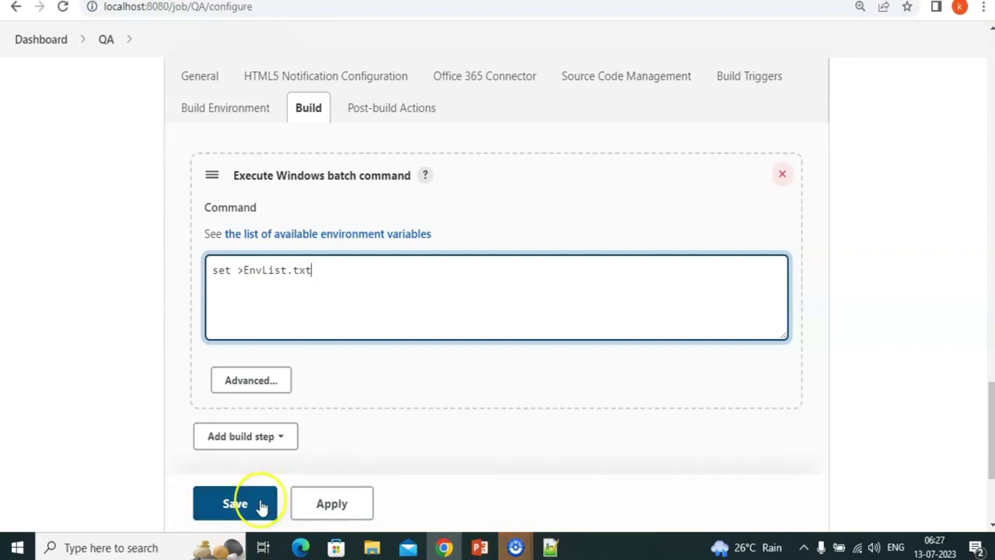
pyautogui.click(260, 505)
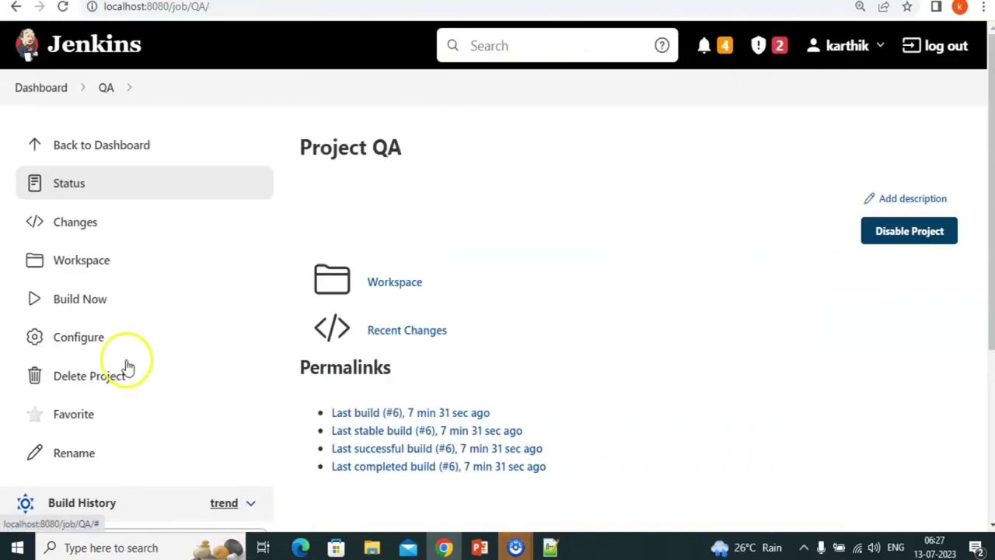
# Run QA build #7 and view its console showing 'set 1>EnvList.txt' ending in SUCCESS.
pyautogui.click(77, 299)
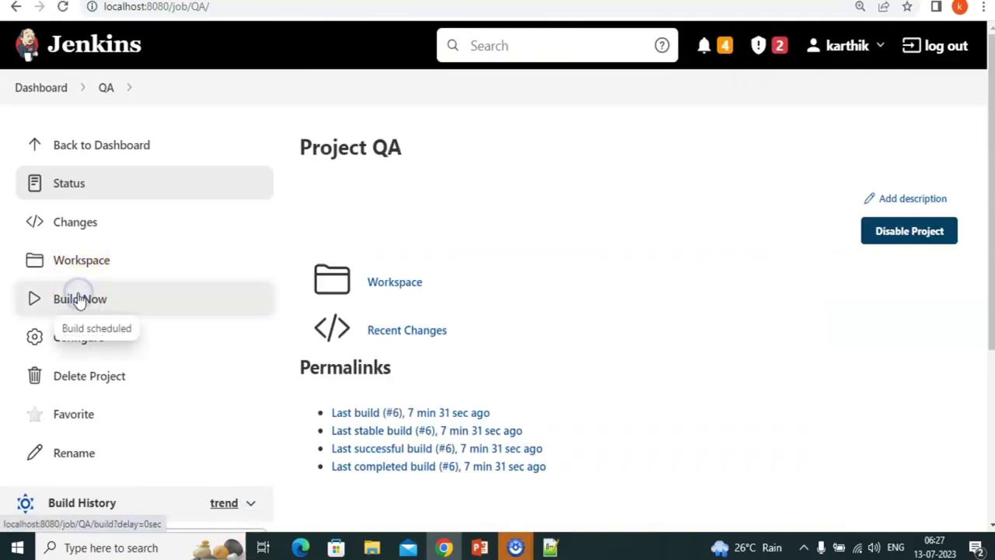
pyautogui.scroll(-2, 397, 259)
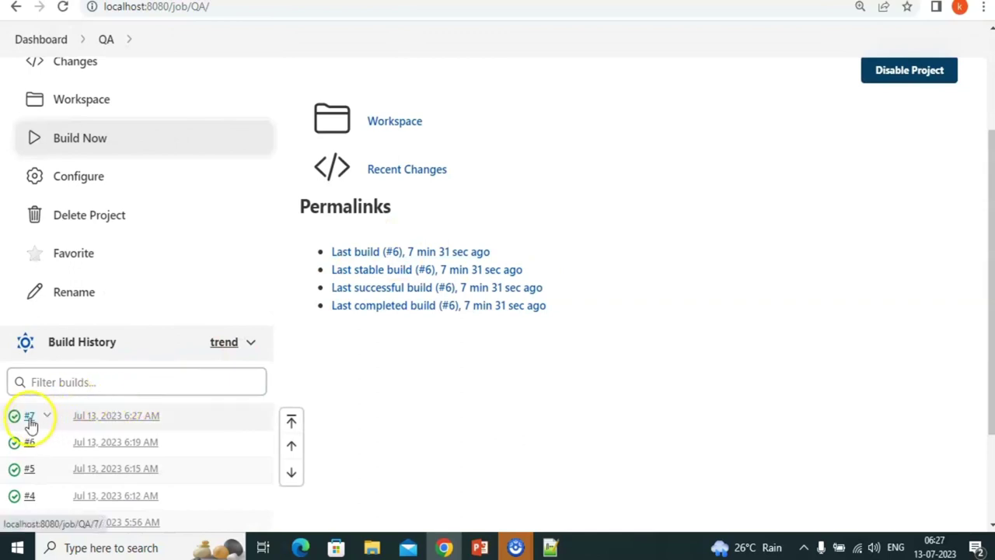
pyautogui.click(29, 419)
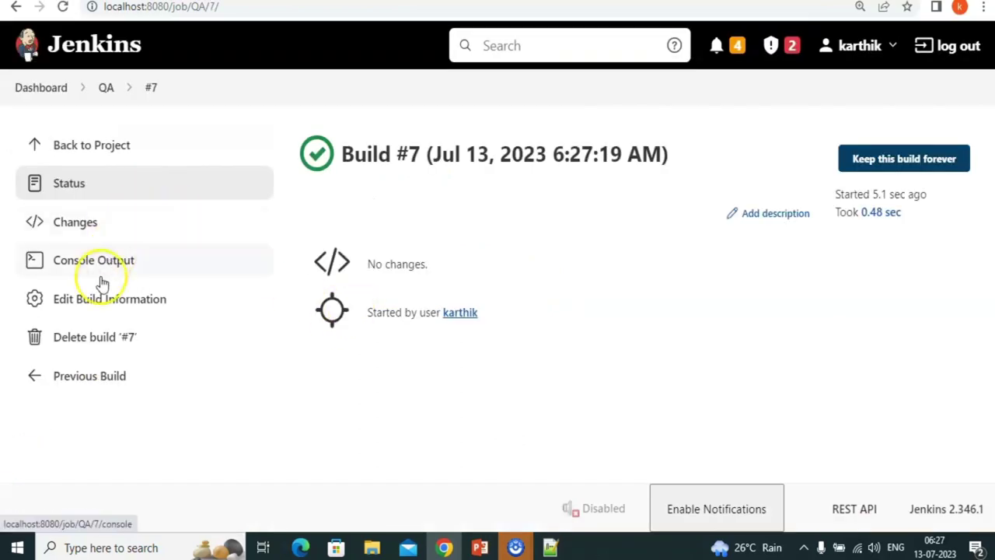
pyautogui.click(127, 269)
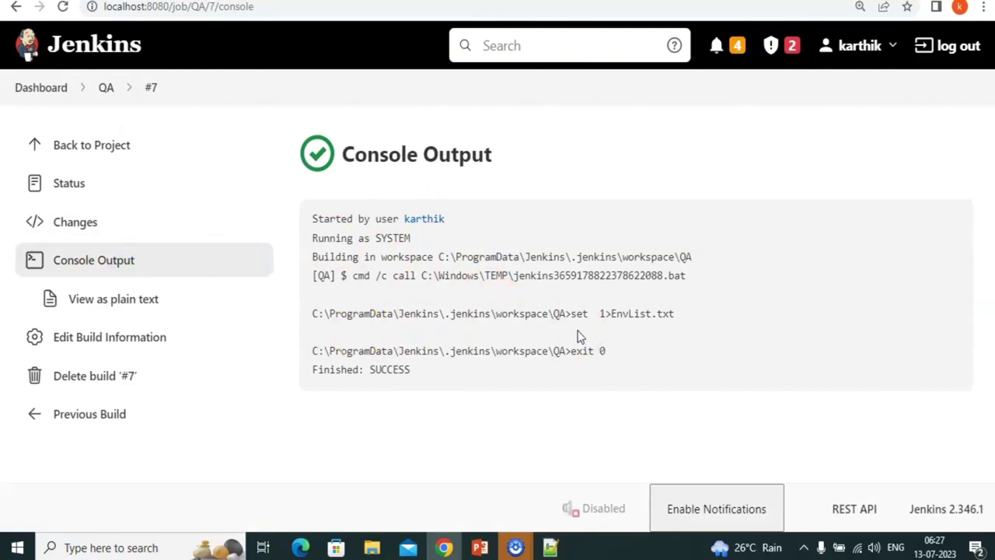
pyautogui.hotkey('alt', 'Tab')
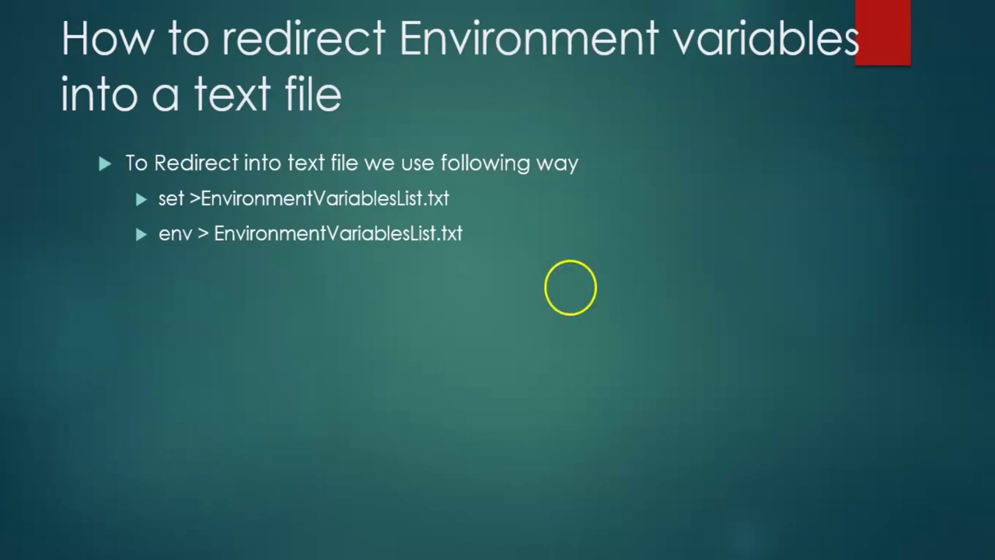
# Show the slide bullets on reading the file: type EnvironmentVariablesList.txt on Windows, cat on Linux.
pyautogui.hotkey('alt', 'Tab')
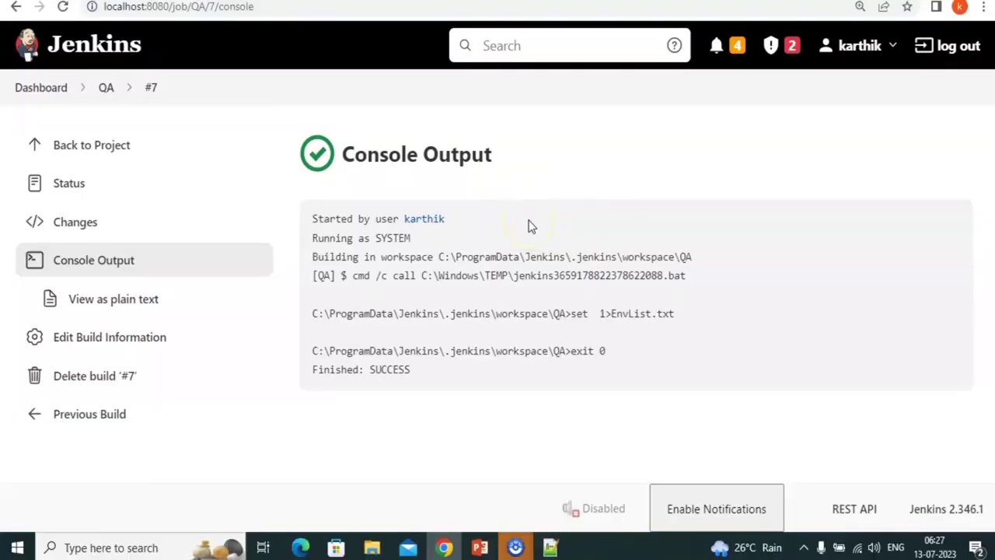
pyautogui.hotkey('alt', 'Tab')
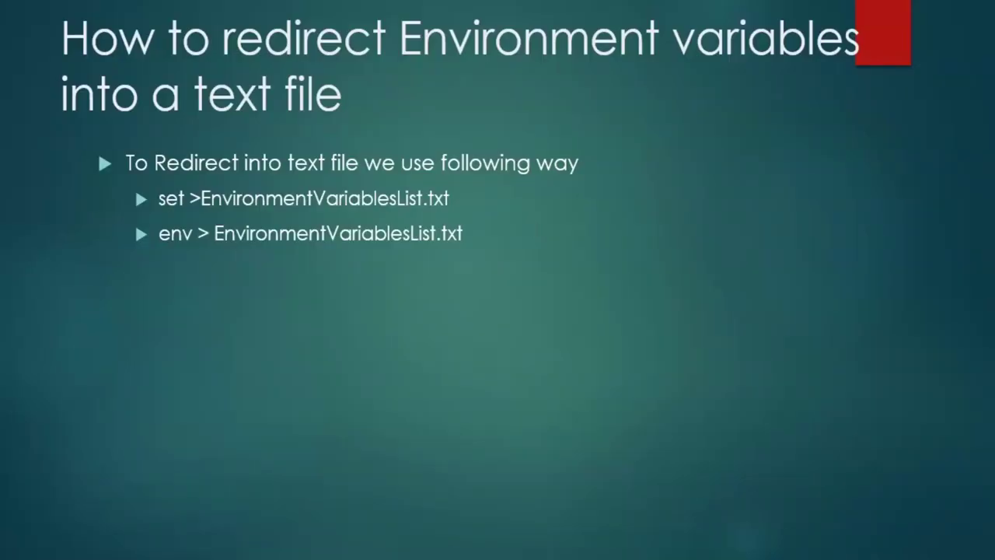
pyautogui.press('Right')
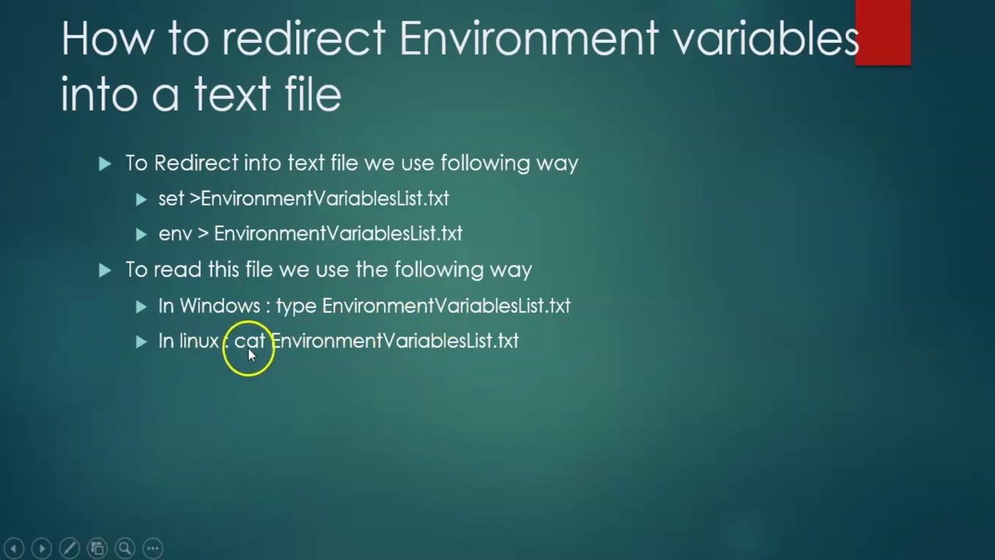
pyautogui.hotkey('alt', 'Tab')
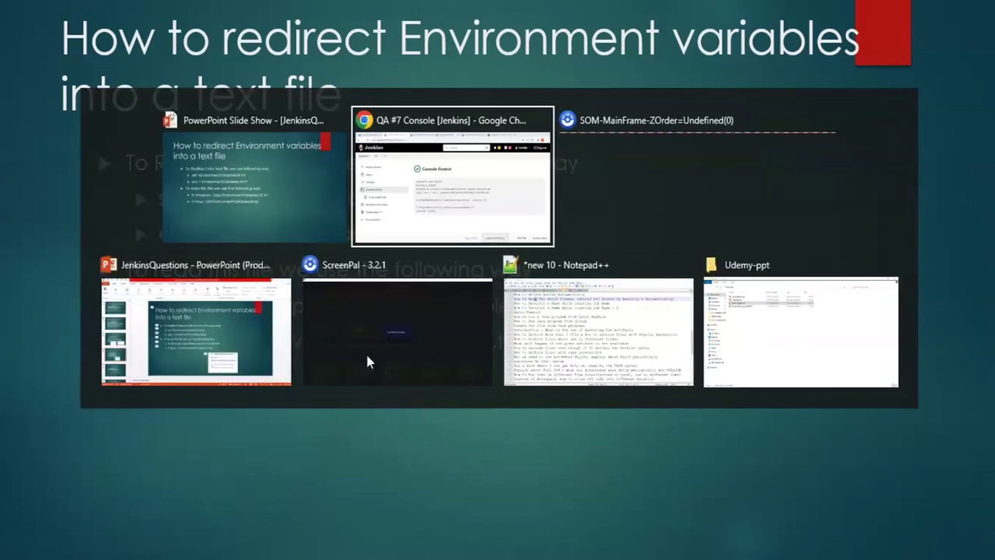
pyautogui.hotkey('alt', 'Tab')
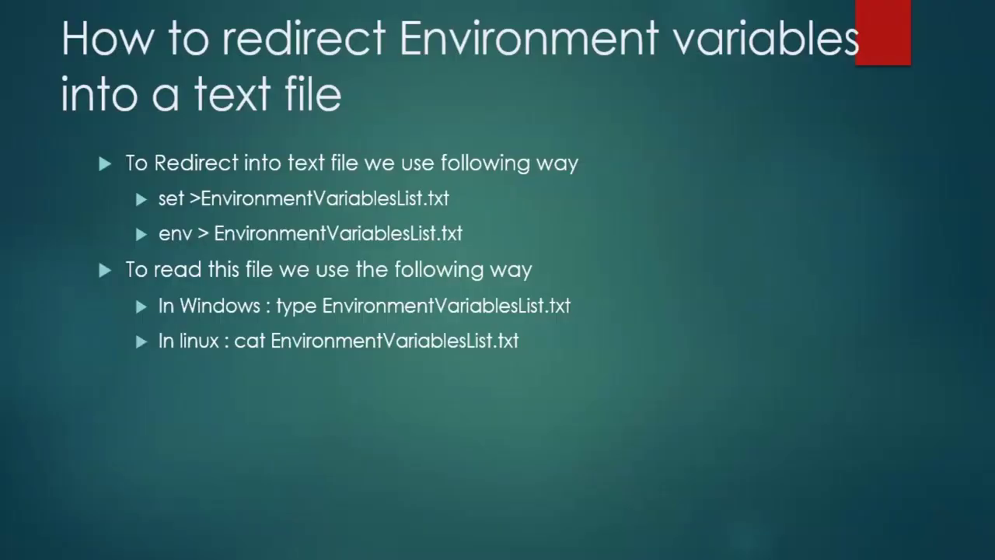
pyautogui.hotkey('alt', 'Tab')
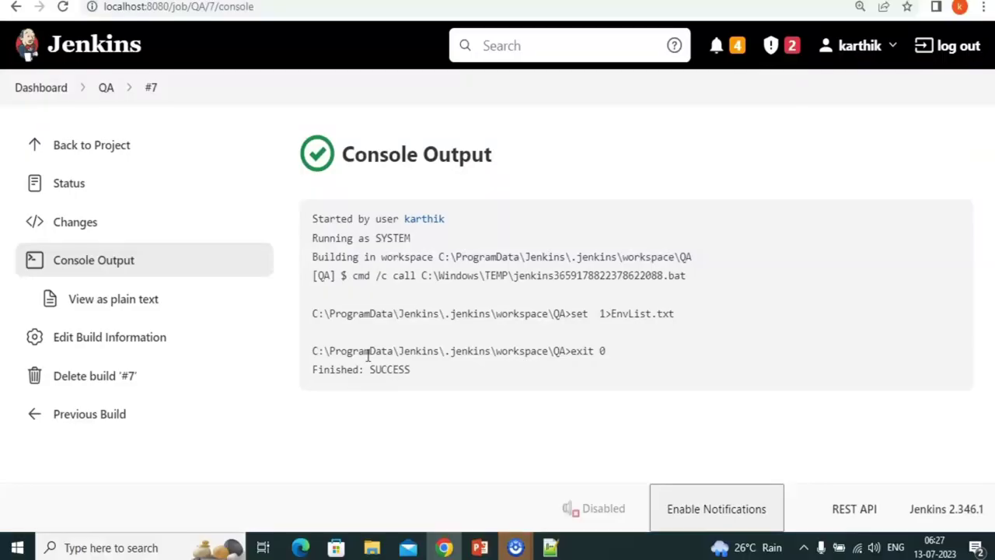
# Add the line 'type EnvList.txt' below 'set >EnvList.txt' in the QA batch command and save.
pyautogui.click(103, 90)
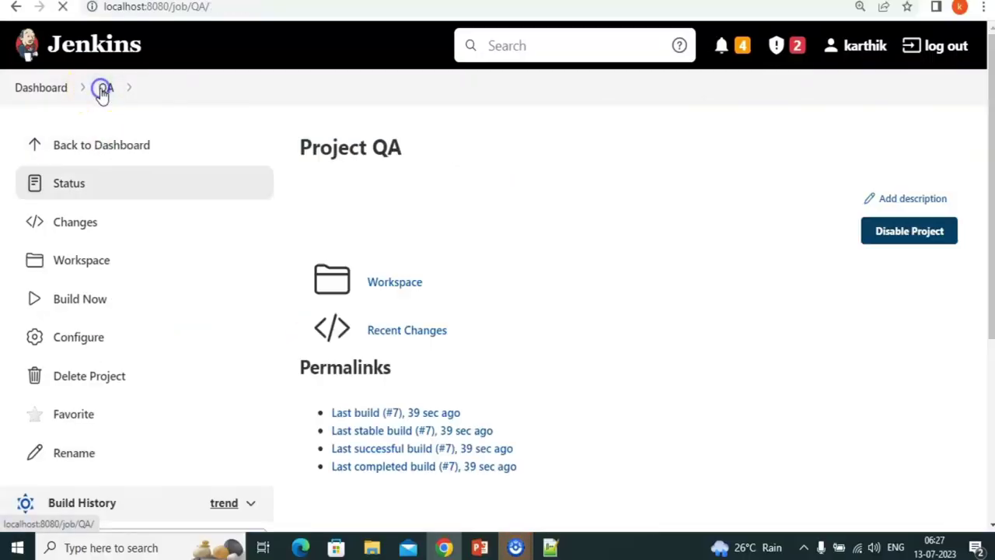
pyautogui.click(91, 337)
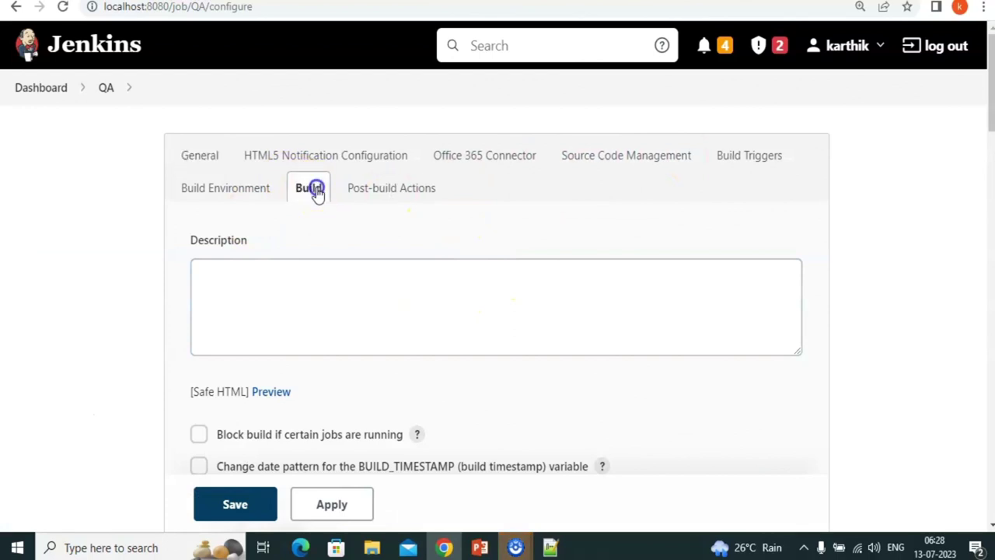
pyautogui.click(316, 191)
pyautogui.click(338, 271)
pyautogui.press('Return')
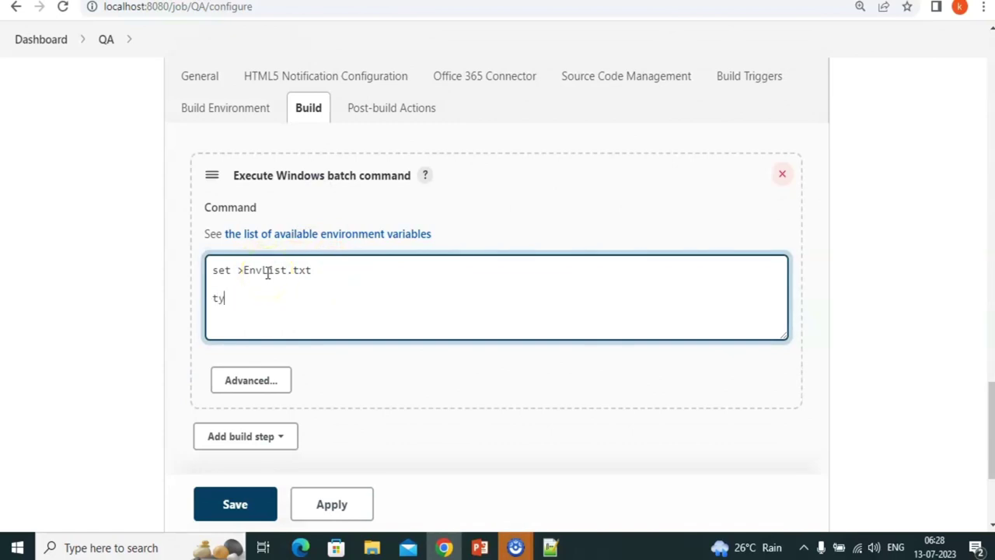
pyautogui.write('pe')
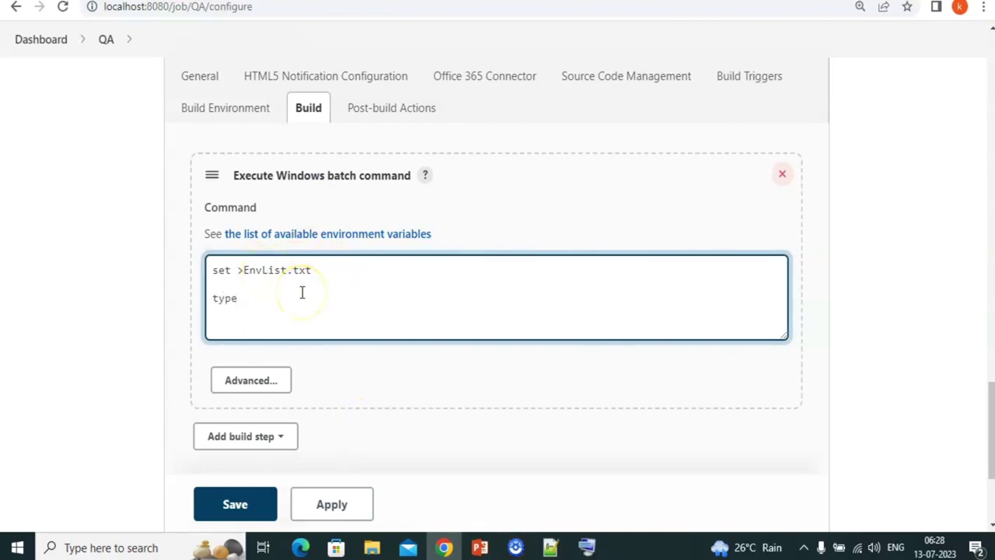
pyautogui.doubleClick(267, 271)
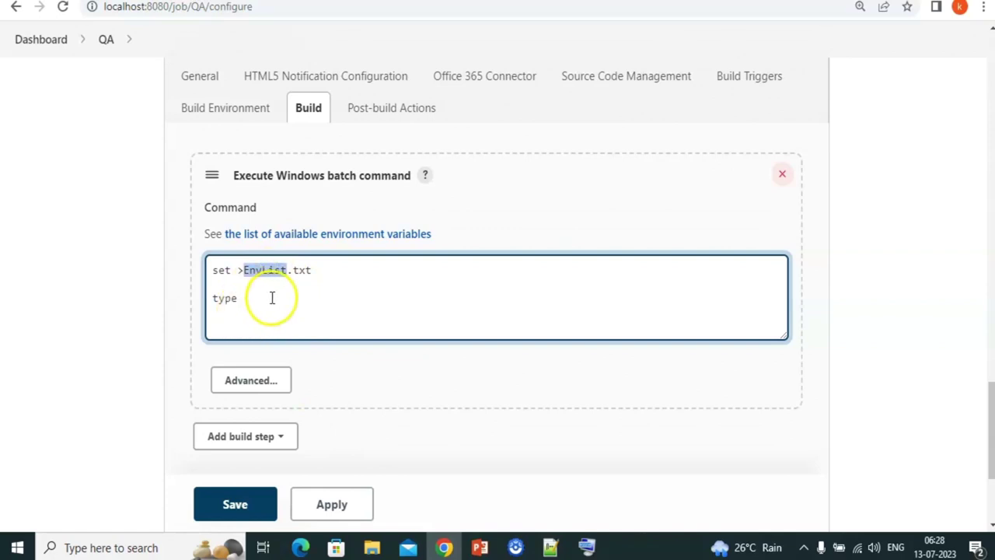
pyautogui.click(272, 298)
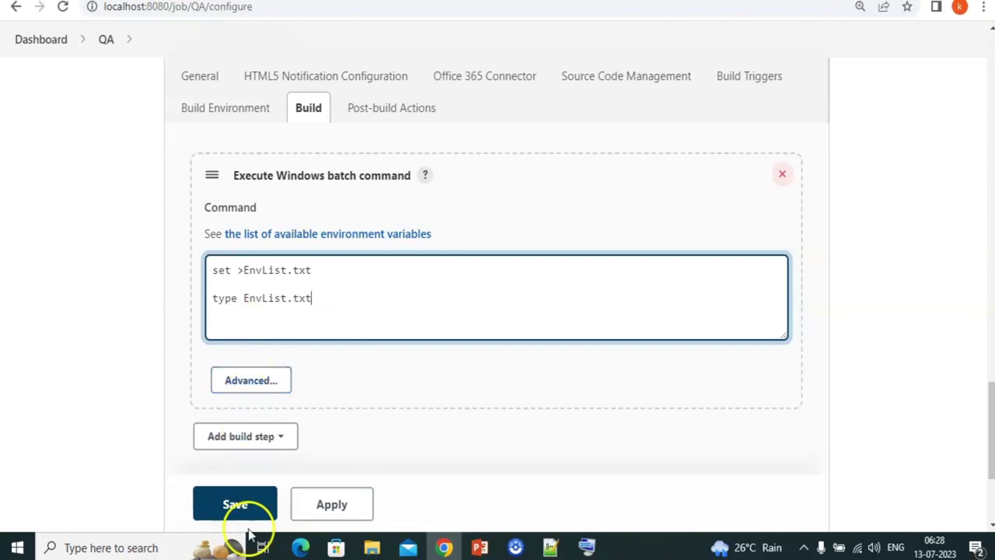
pyautogui.click(251, 276)
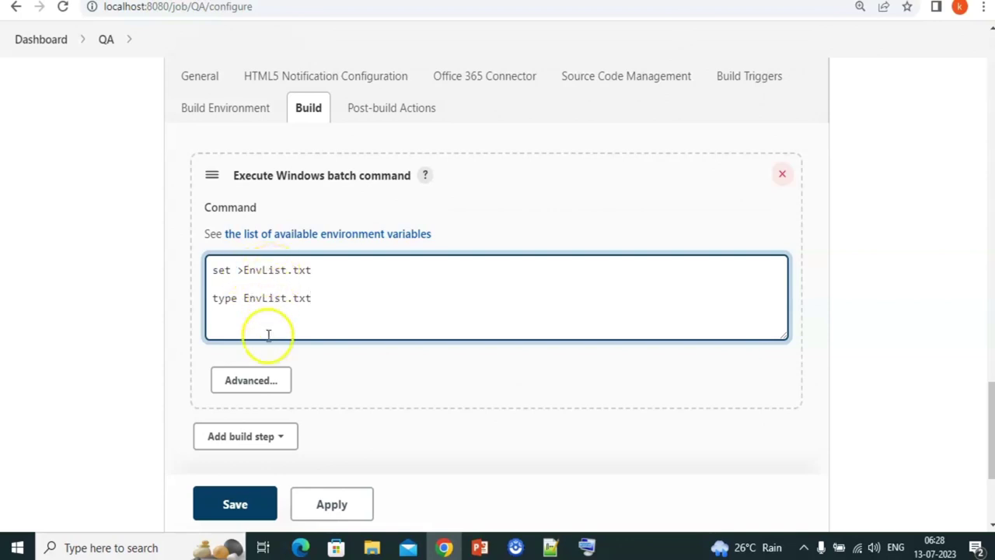
pyautogui.click(247, 503)
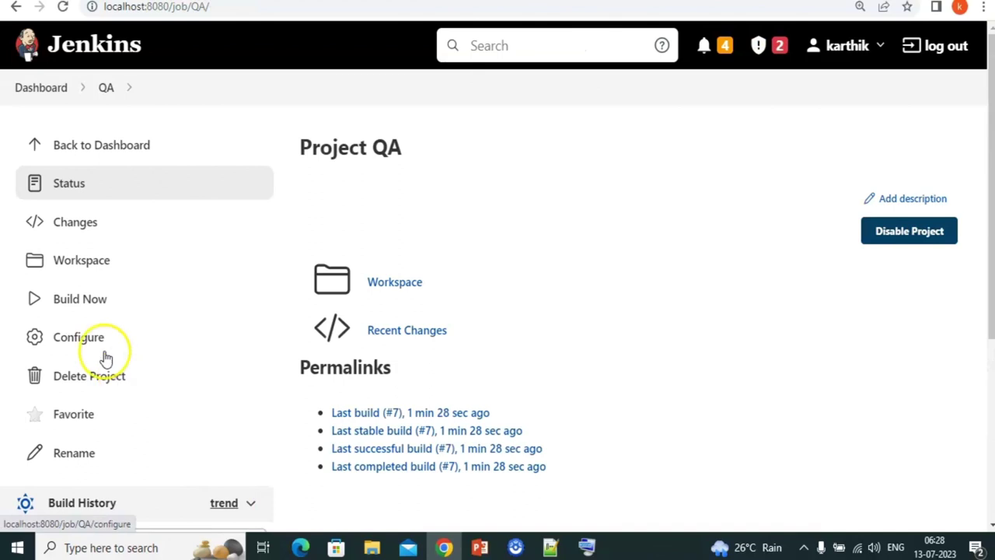
# Run QA build #8 and open its console output.
pyautogui.click(80, 301)
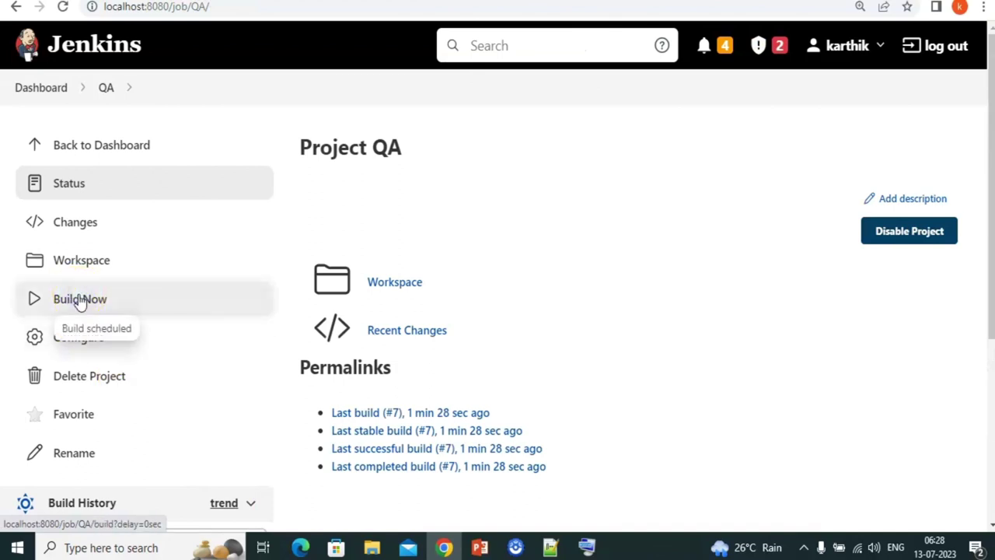
pyautogui.scroll(-3, 256, 322)
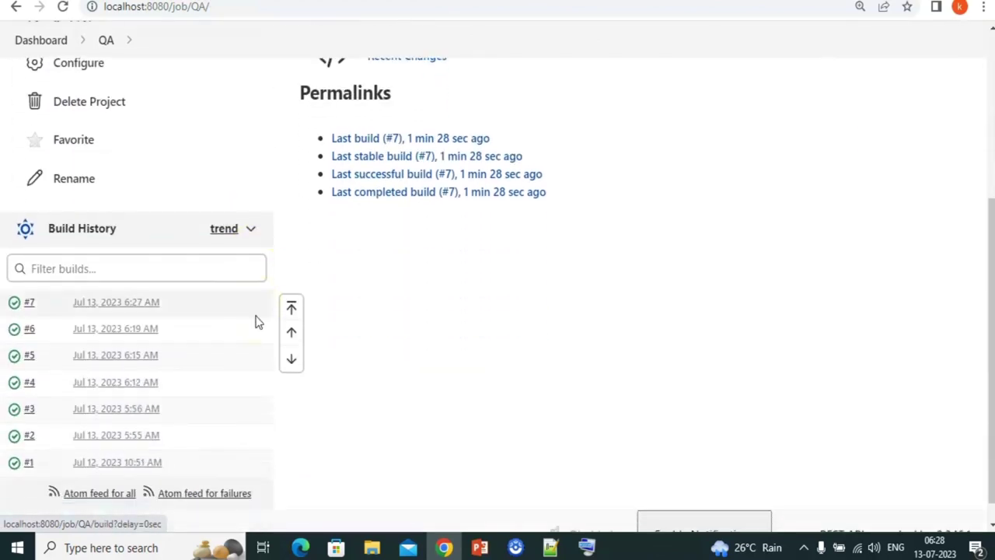
pyautogui.click(32, 303)
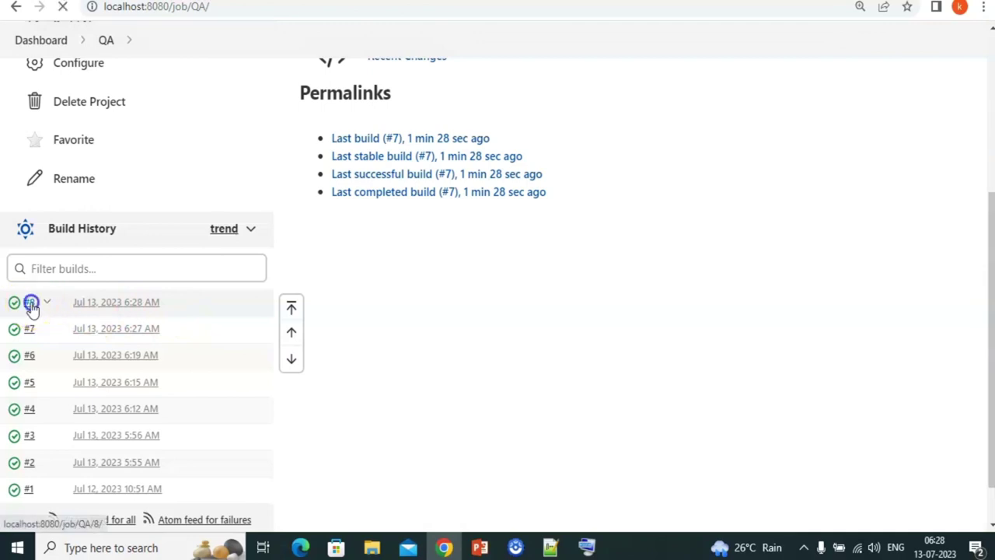
pyautogui.click(97, 258)
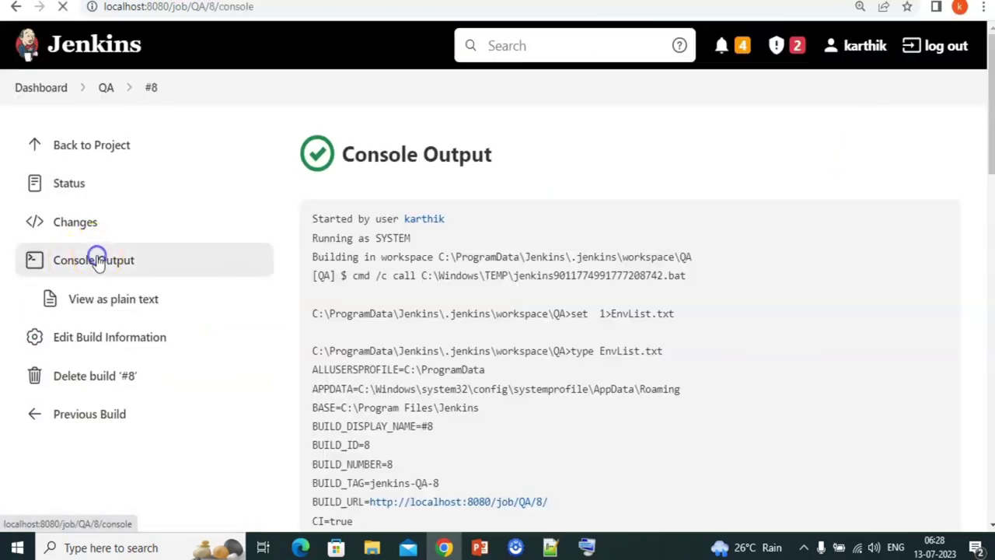
# Scroll through build #8's printed environment variables, including BUILD_NUMBER=8, then return to the top.
pyautogui.scroll(-2, 378, 355)
pyautogui.scroll(1, 387, 357)
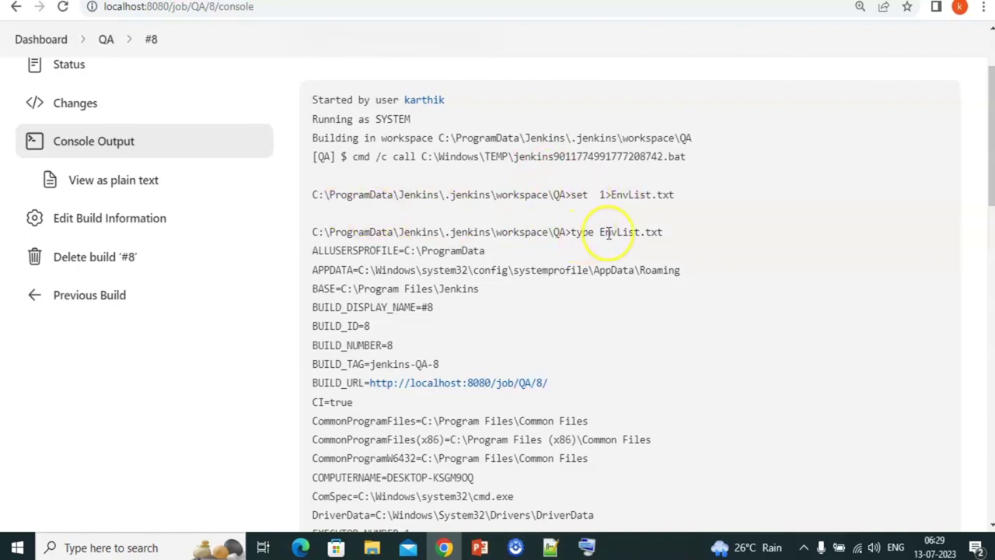
pyautogui.scroll(-3, 395, 291)
pyautogui.scroll(4, 397, 292)
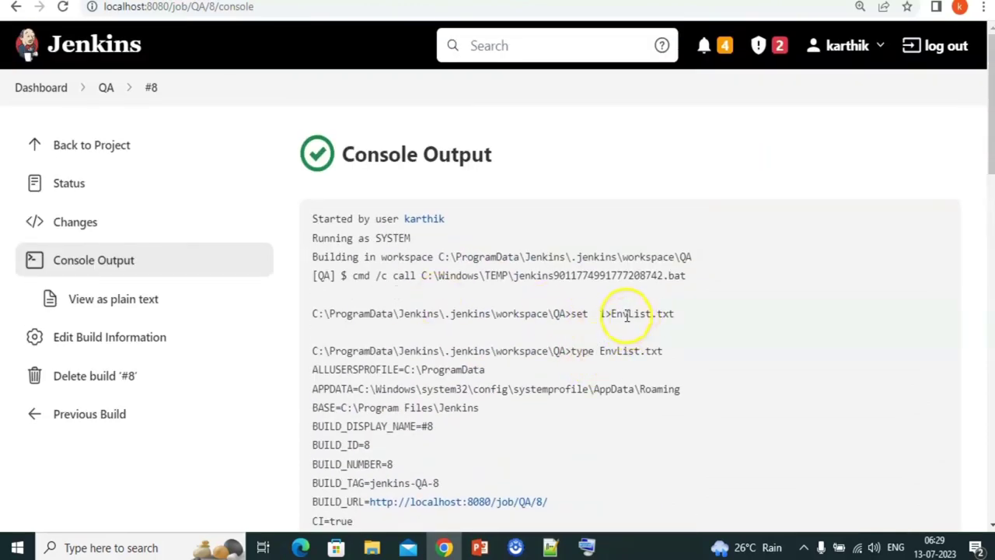
pyautogui.scroll(-7, 582, 344)
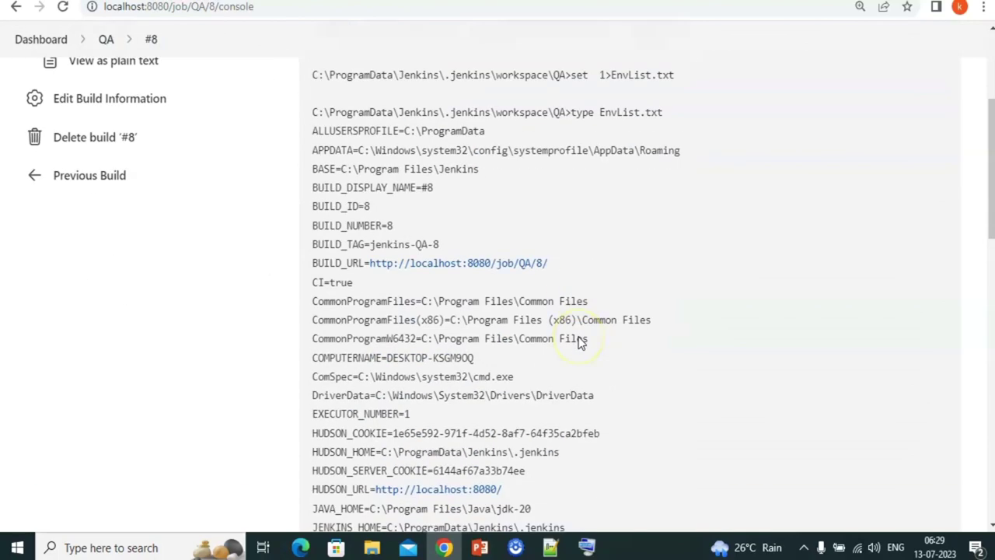
pyautogui.scroll(-5, 579, 343)
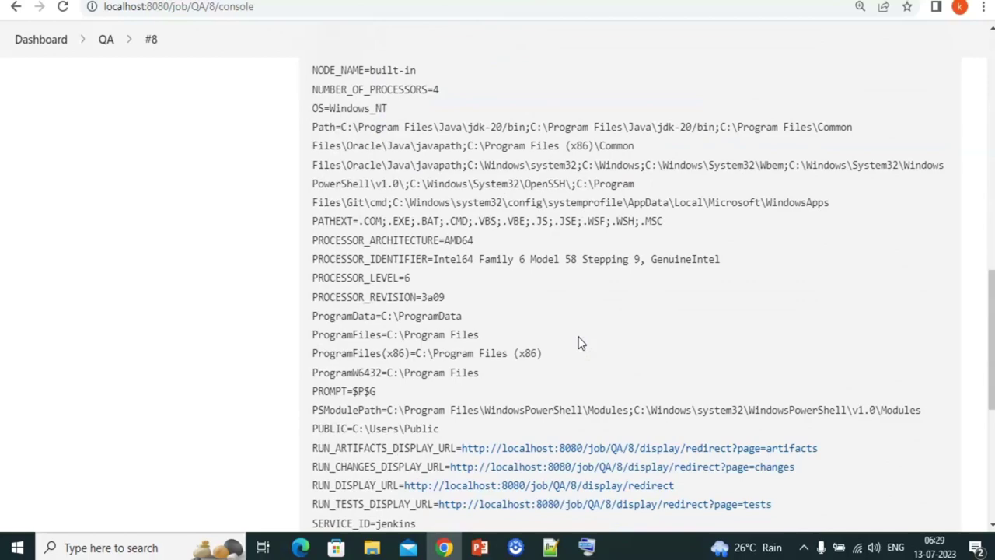
pyautogui.press('Home')
pyautogui.hotkey('alt', 'Tab')
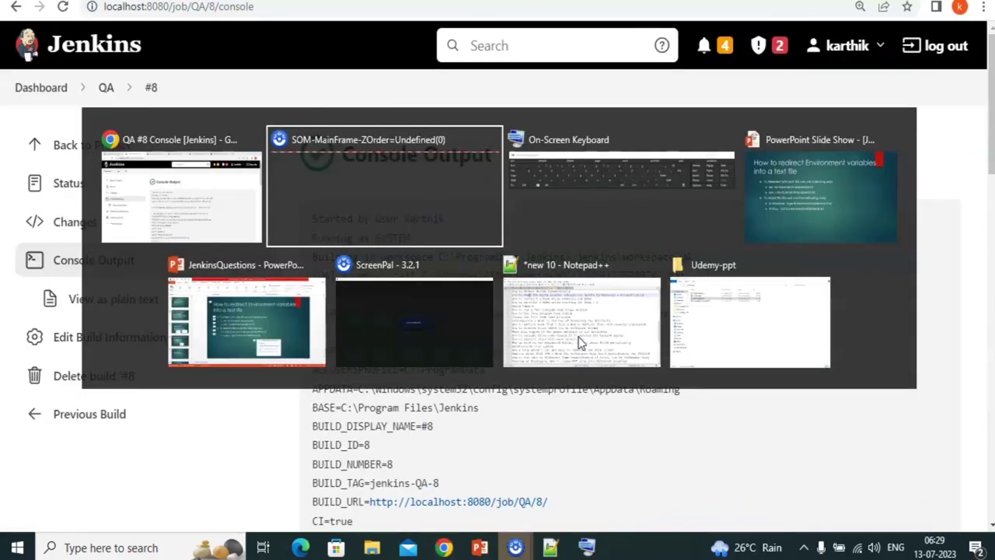
# Switch to the PowerPoint slide show showing the redirect-to-text-file slide.
pyautogui.hotkey('alt', 'Tab')
pyautogui.hotkey('alt', 'Tab')
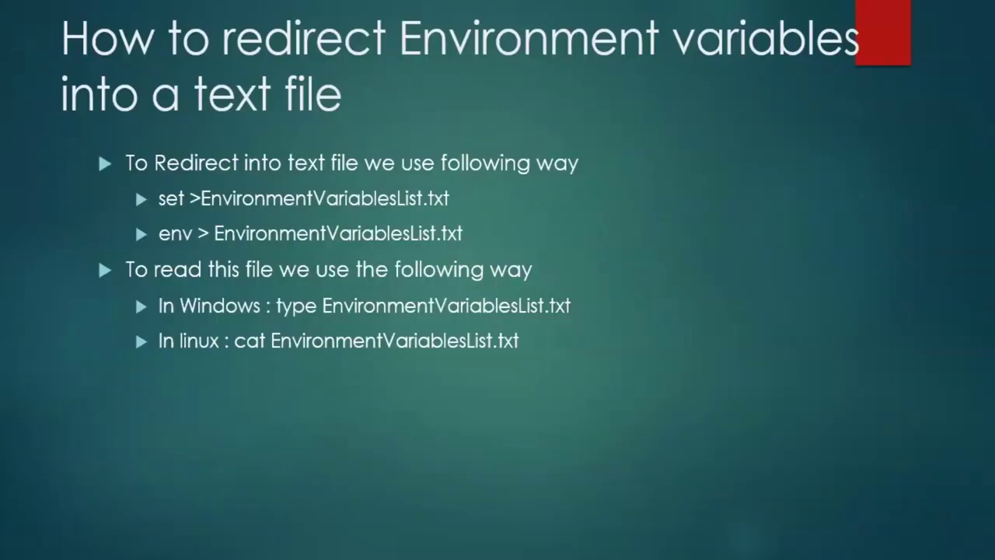
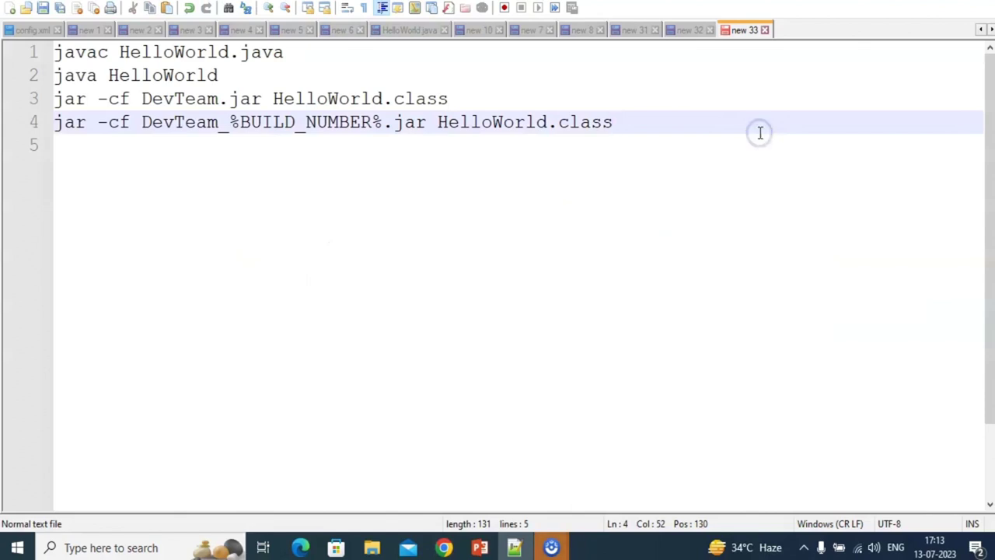
# Change GitJob's files to archive to 'Hell*.txt, *.jar' and save the configuration.
pyautogui.write('echo "The current Build number is %BUILD_NUMBER%" echo and the WORKSPACE is %WORKSPACE%')
pyautogui.hotkey('alt', 'Tab')
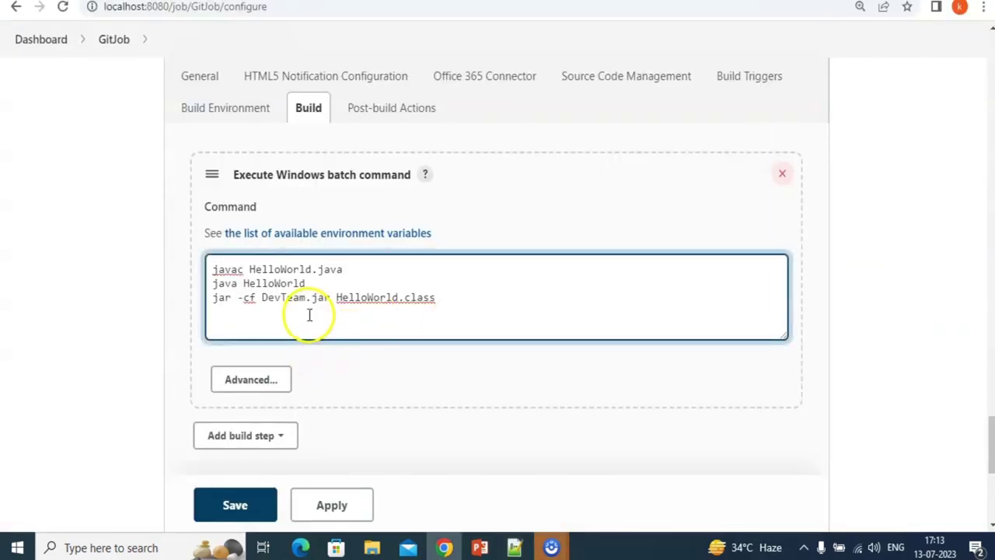
pyautogui.click(255, 511)
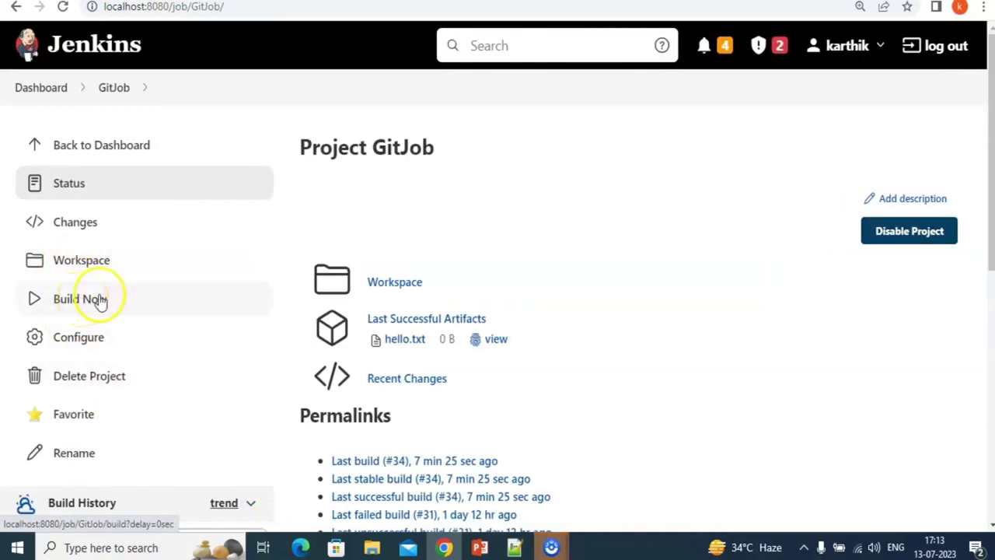
pyautogui.click(82, 339)
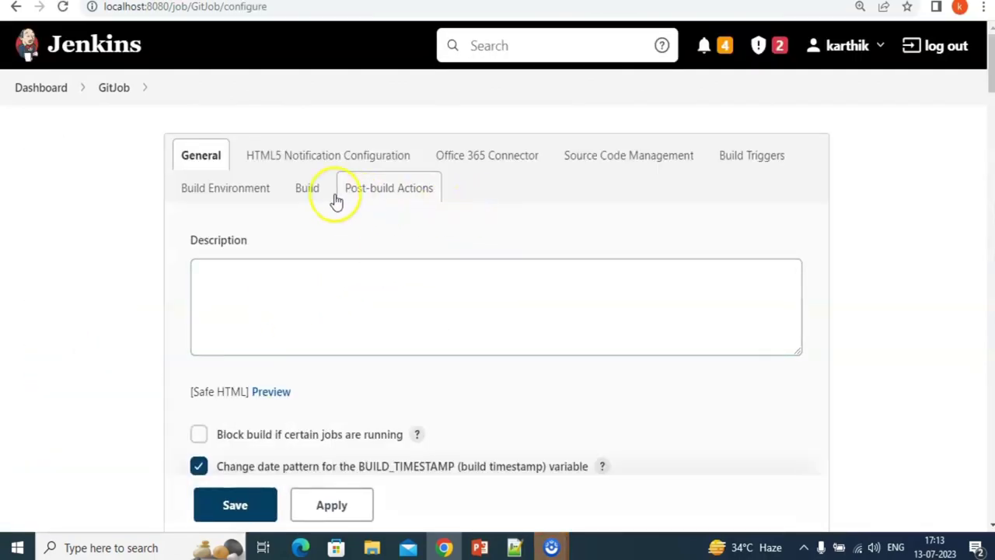
pyautogui.click(369, 194)
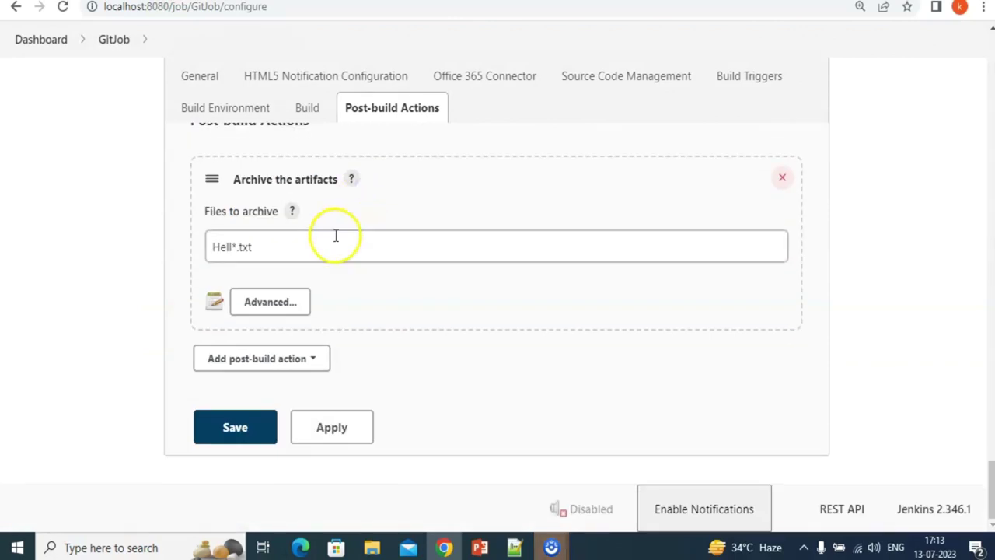
pyautogui.click(301, 251)
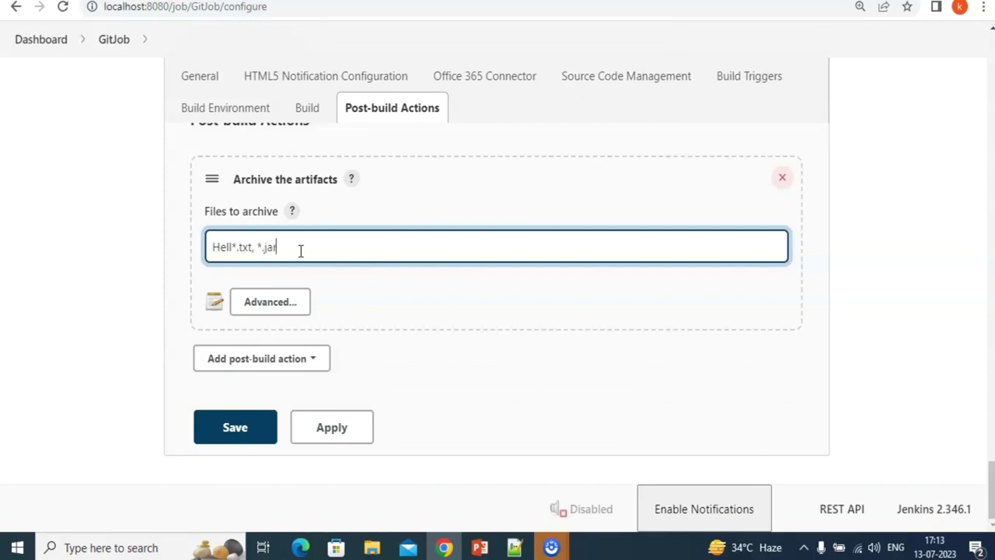
pyautogui.click(244, 428)
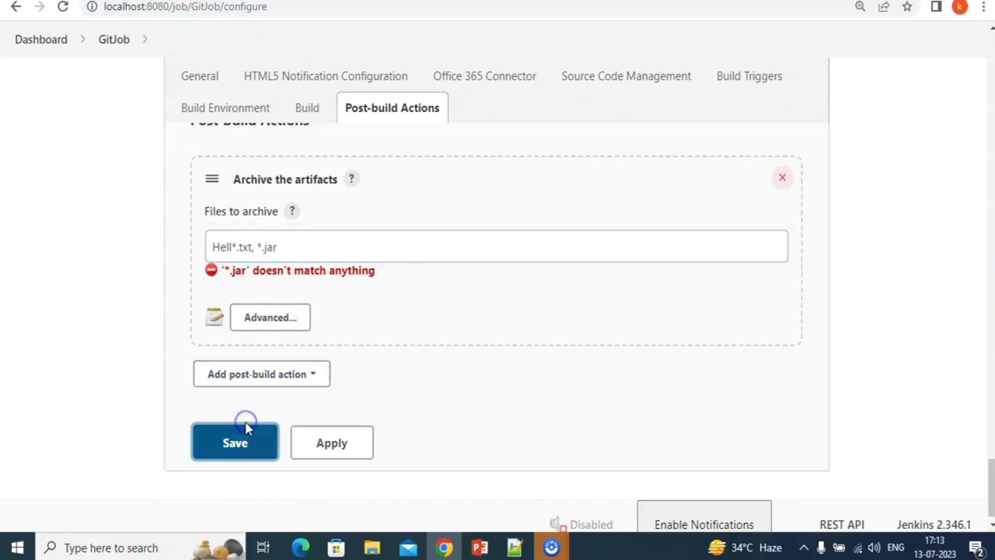
pyautogui.click(246, 429)
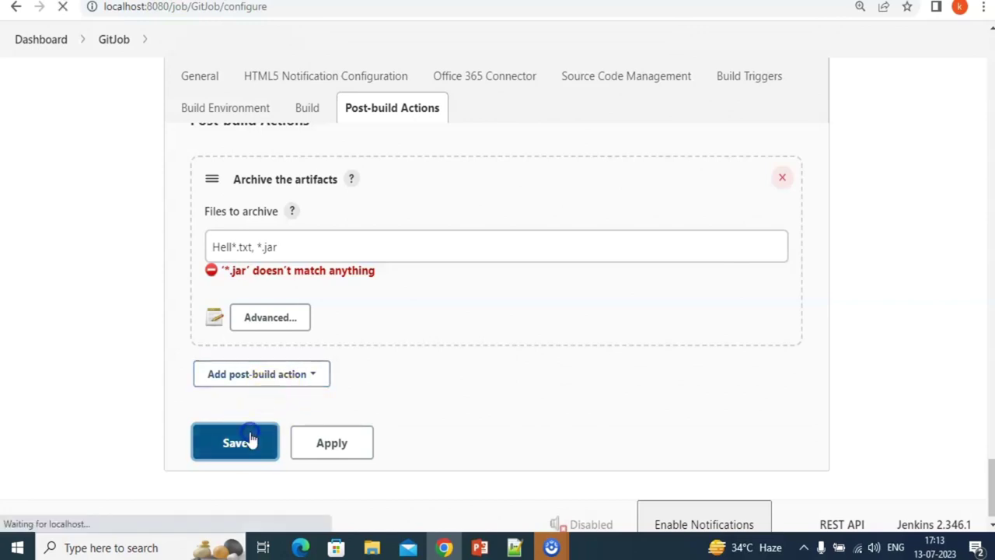
# Start a new GitJob build, #35.
pyautogui.click(92, 307)
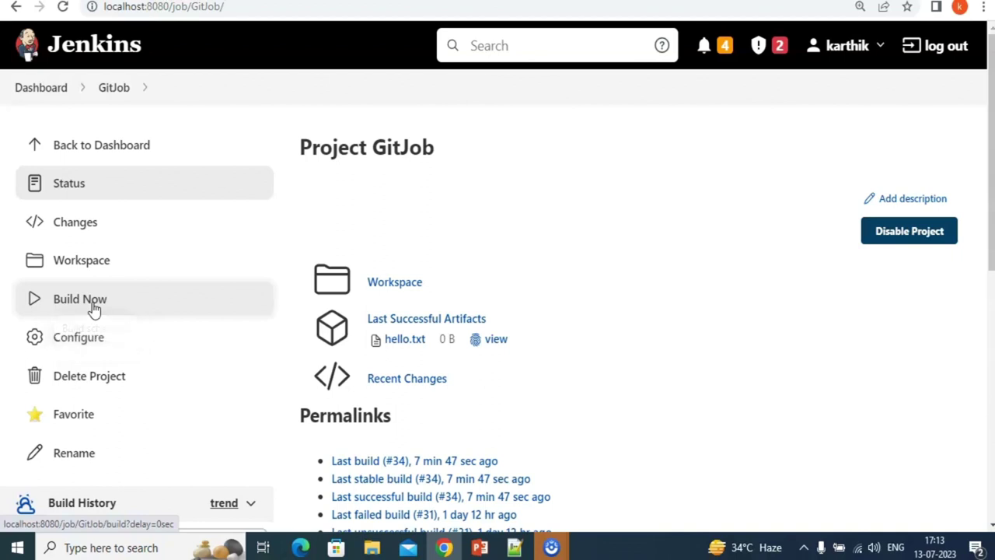
pyautogui.scroll(-2, 639, 364)
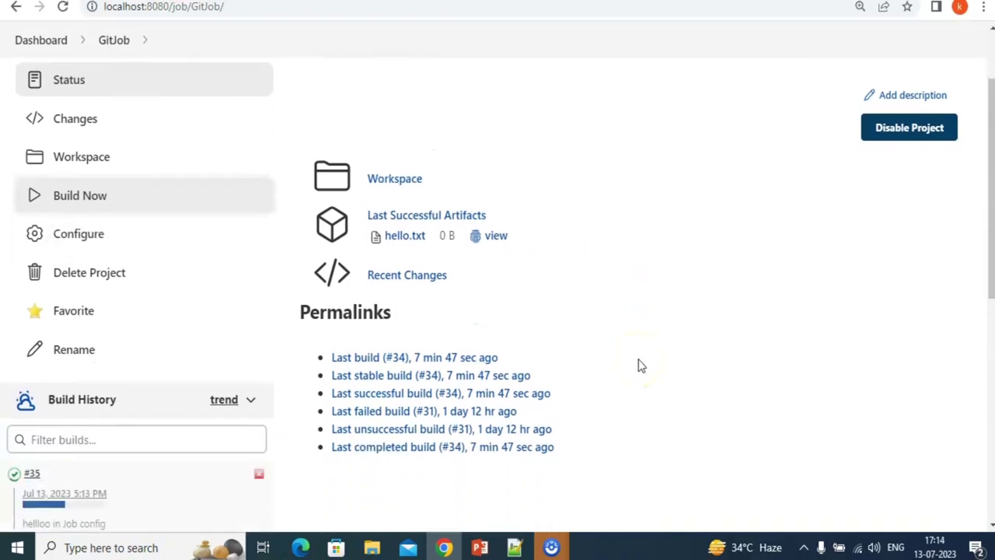
pyautogui.scroll(-2, 639, 364)
# Review build #35's console output, which shows a failure because HelloWorld.java is not found.
pyautogui.click(28, 319)
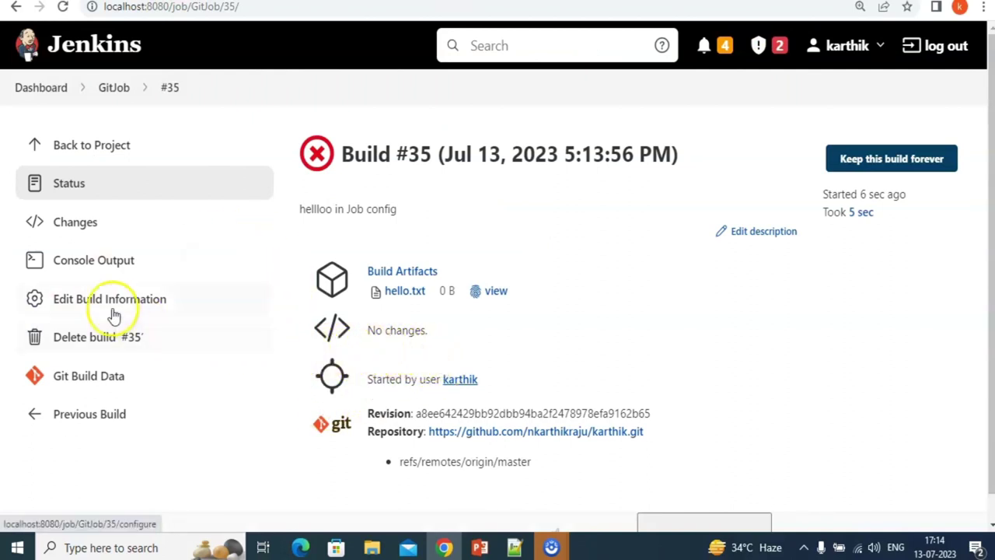
pyautogui.click(96, 266)
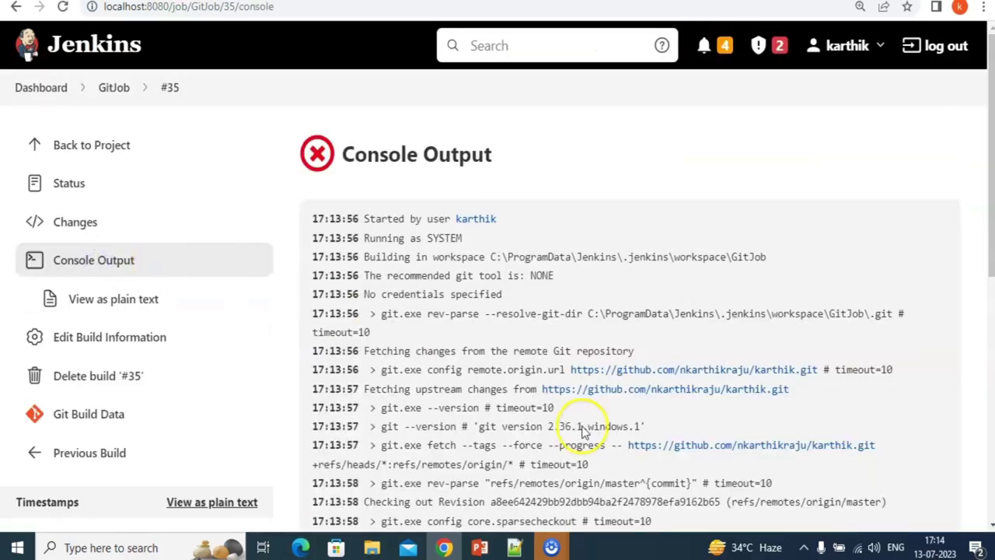
pyautogui.scroll(-10, 581, 427)
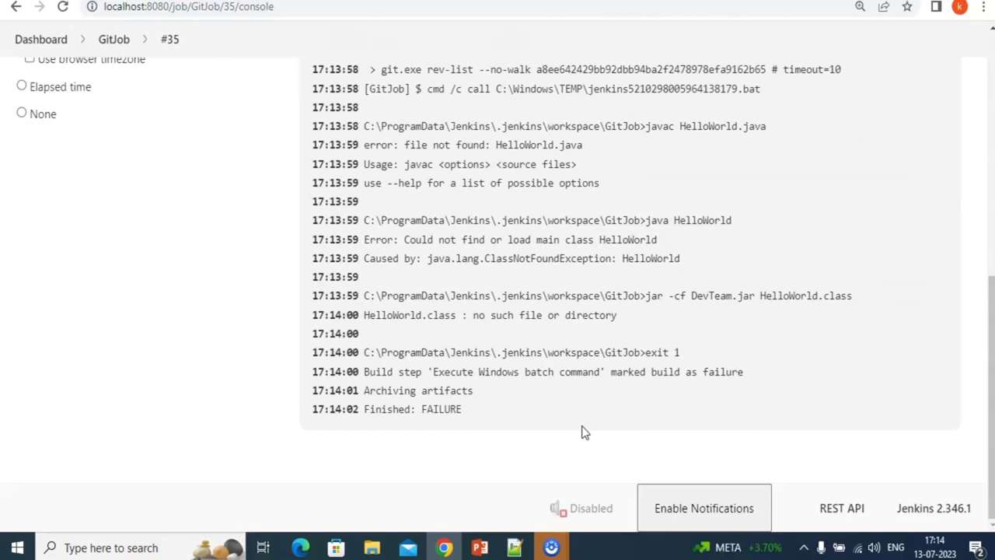
pyautogui.scroll(5, 582, 427)
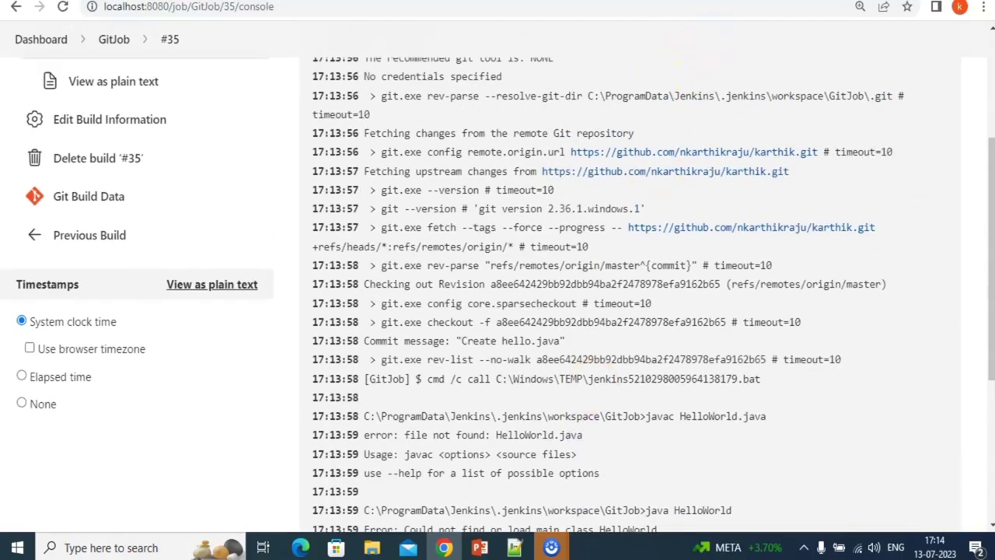
pyautogui.hotkey('ctrl', 'Tab')
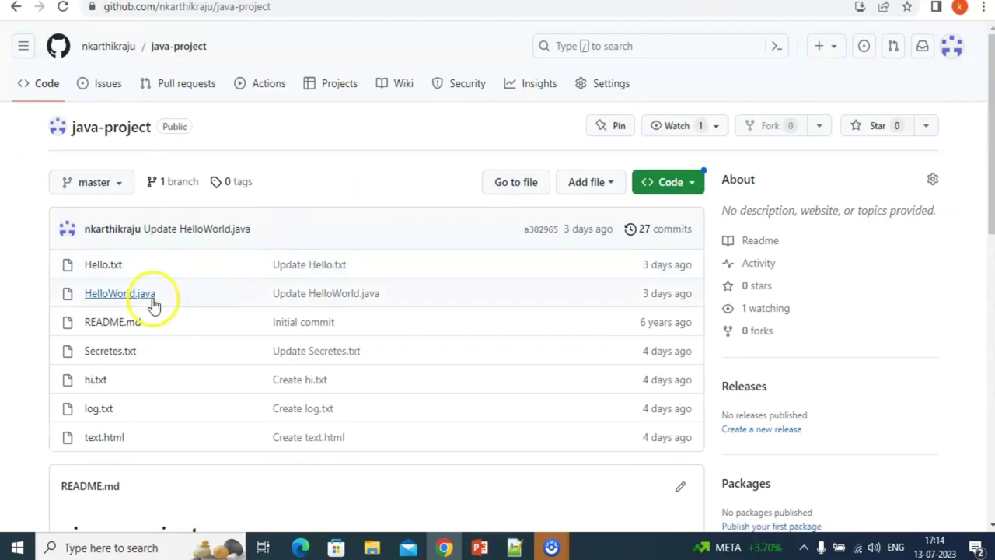
# Open GitJob's Source Code Management settings from the project page.
pyautogui.hotkey('ctrl', 'Tab')
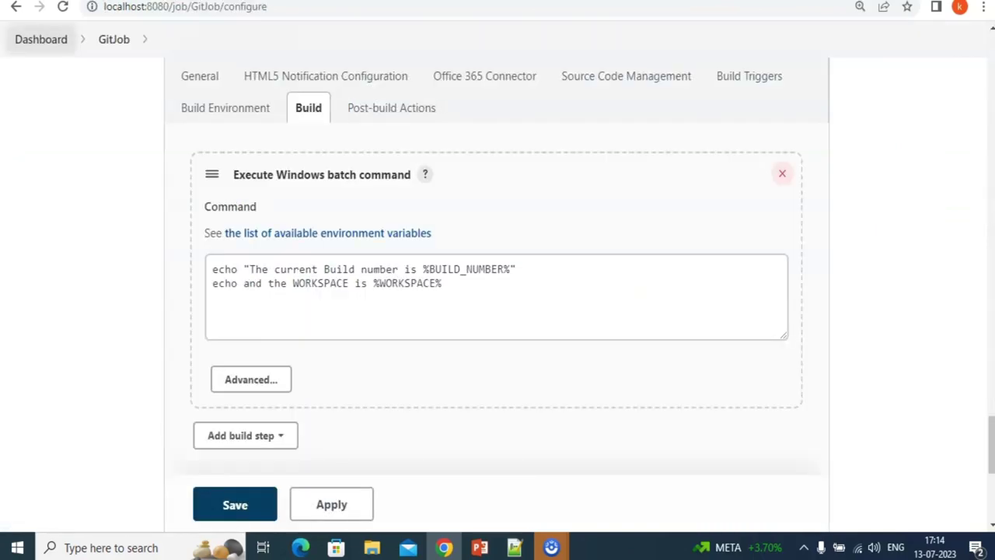
pyautogui.hotkey('ctrl', 'Tab')
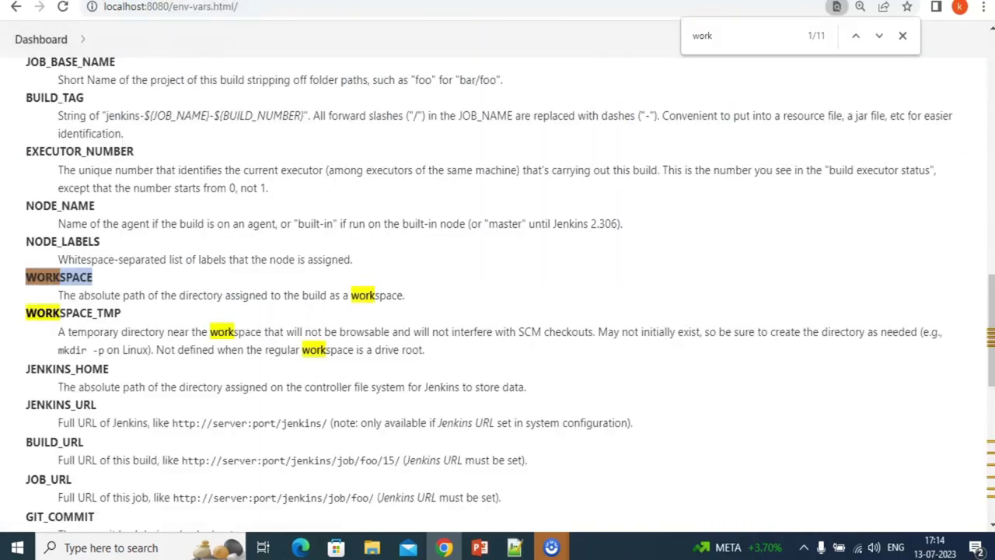
pyautogui.hotkey('ctrl', 'shift', 'Tab')
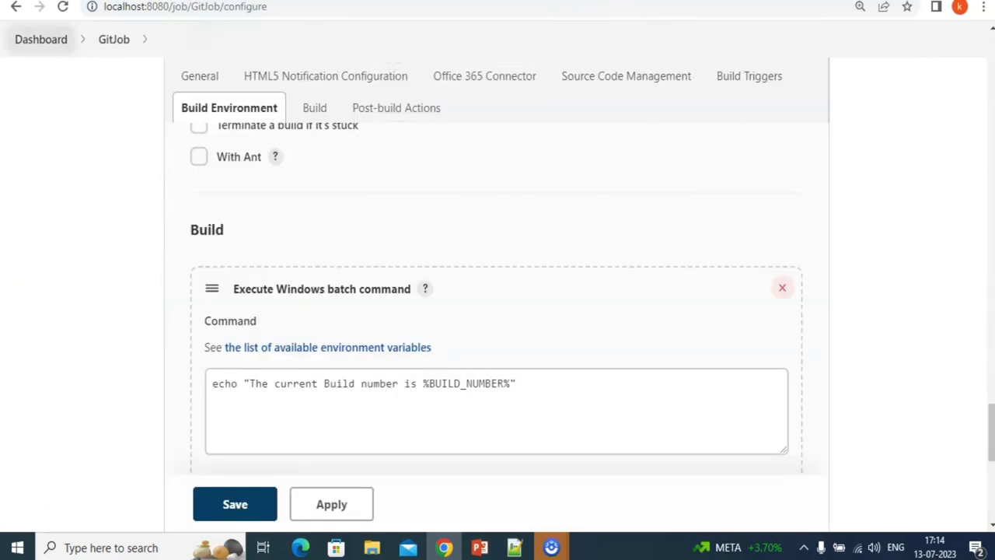
pyautogui.hotkey('ctrl', 'Tab')
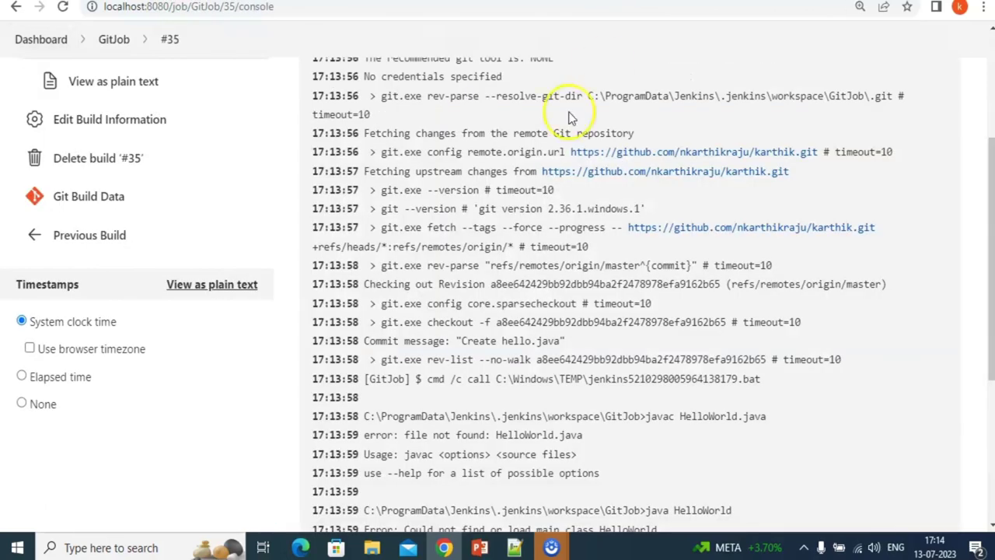
pyautogui.click(123, 39)
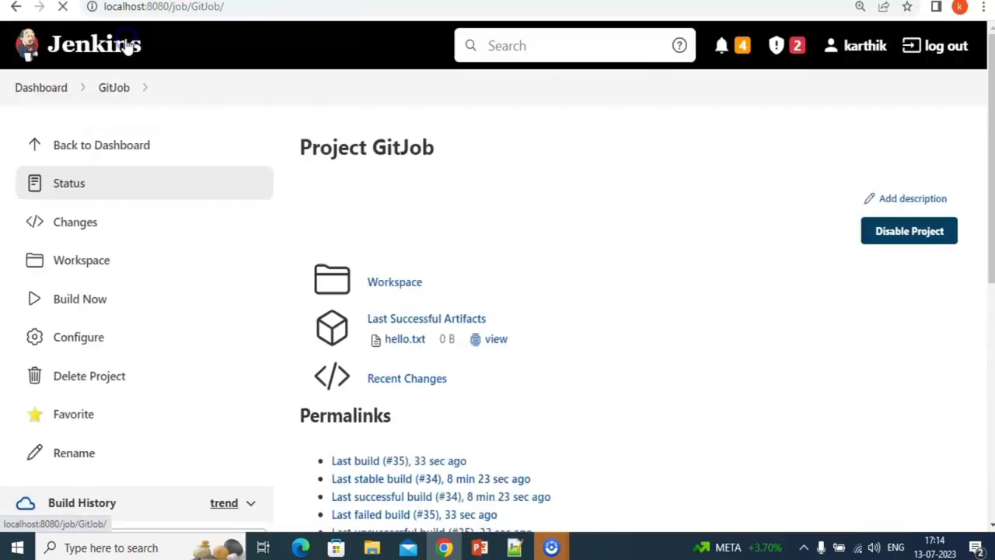
pyautogui.click(82, 341)
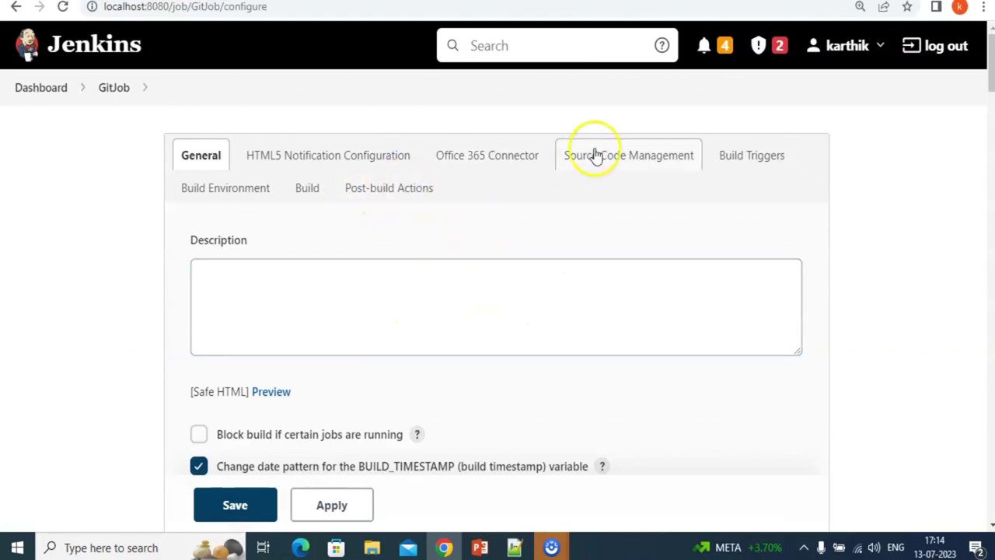
pyautogui.click(581, 166)
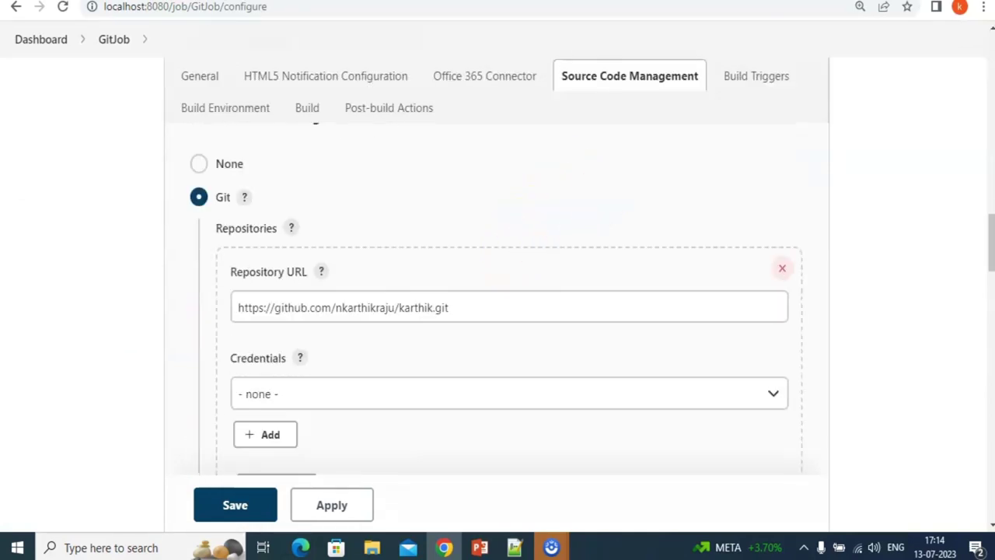
# Replace the Repository URL with the java-project.git HTTPS clone URL copied from GitHub.
pyautogui.hotkey('ctrl', 'Tab')
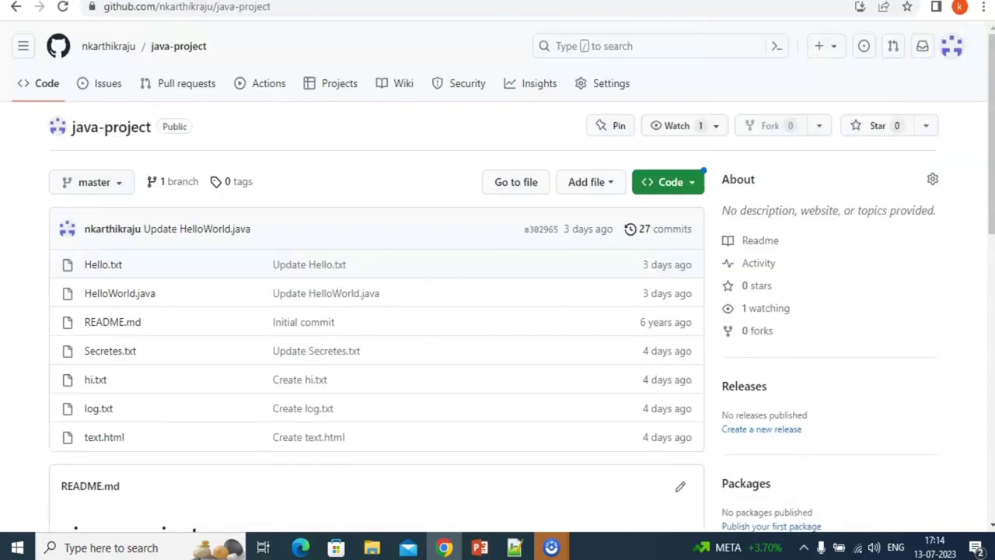
pyautogui.click(696, 190)
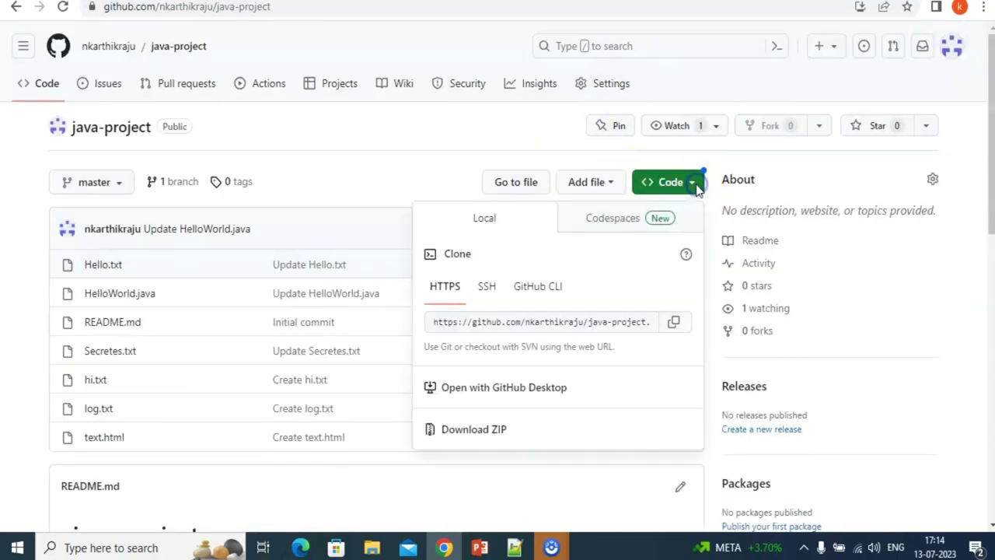
pyautogui.click(536, 314)
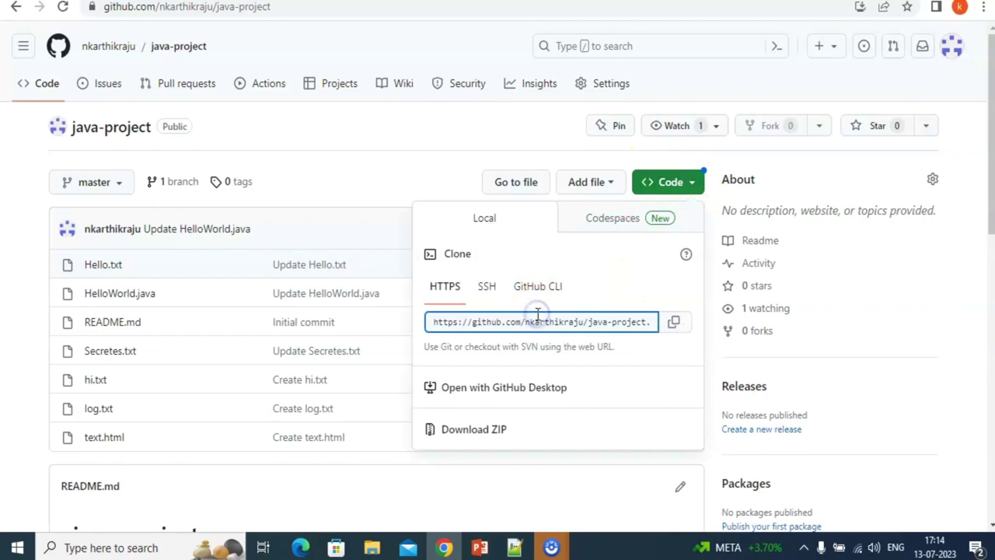
pyautogui.doubleClick(536, 321)
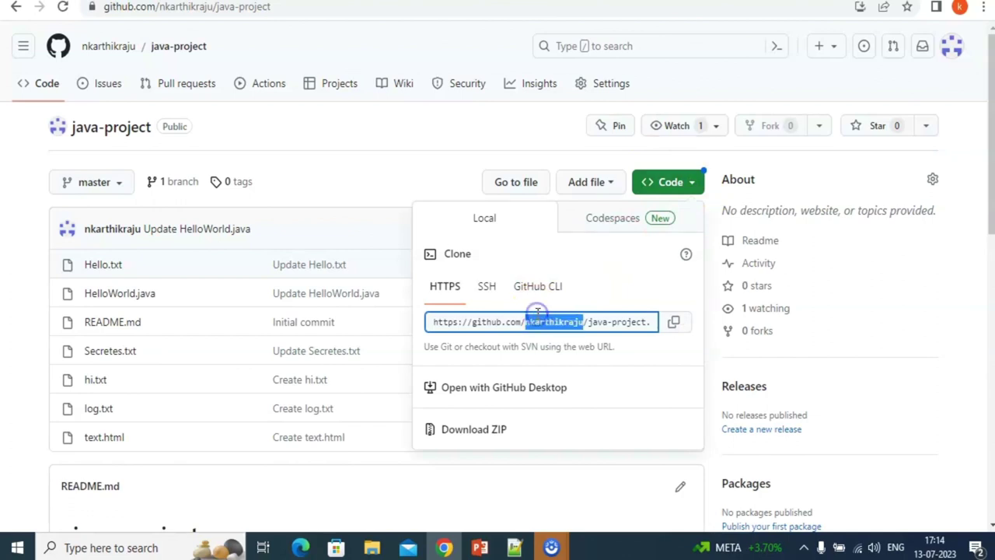
pyautogui.tripleClick(513, 321)
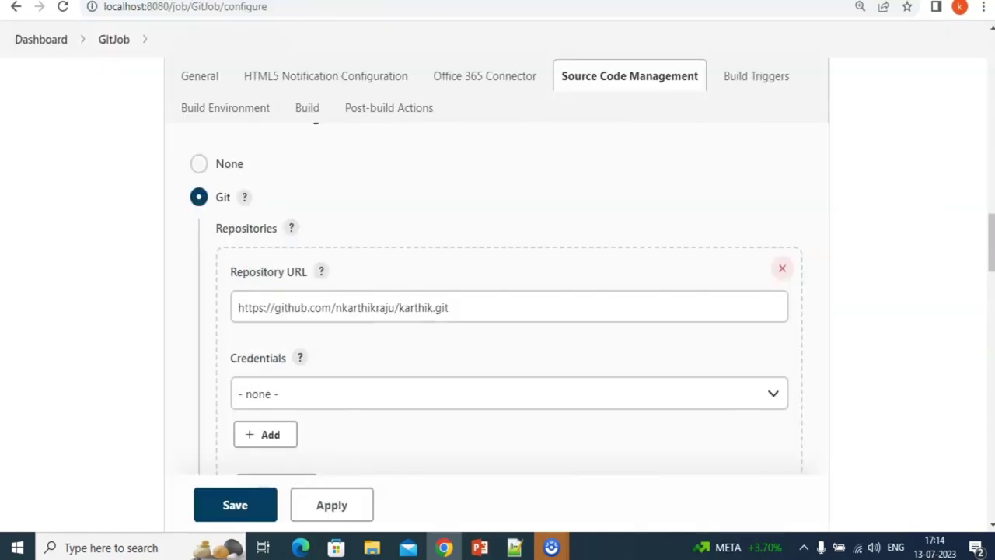
pyautogui.click(518, 301)
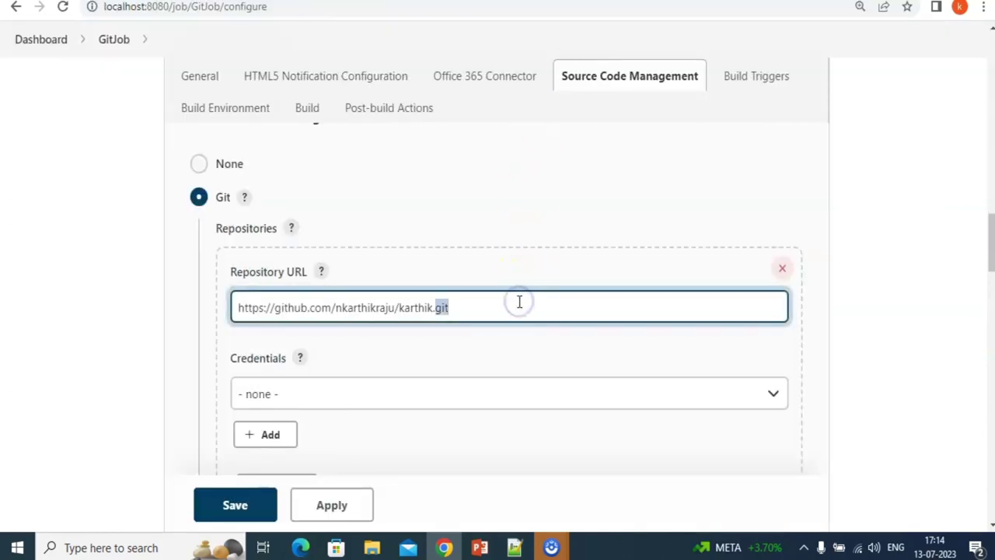
pyautogui.tripleClick(519, 302)
pyautogui.write('https://github.com/nkarthikraju/java-project.git')
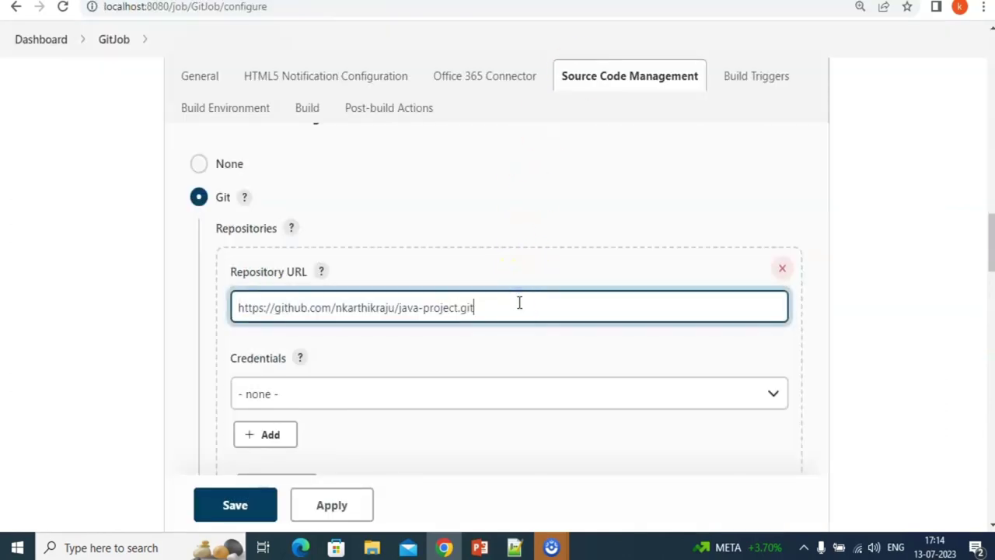
# Save GitJob, run build #36 and review its console output.
pyautogui.click(228, 506)
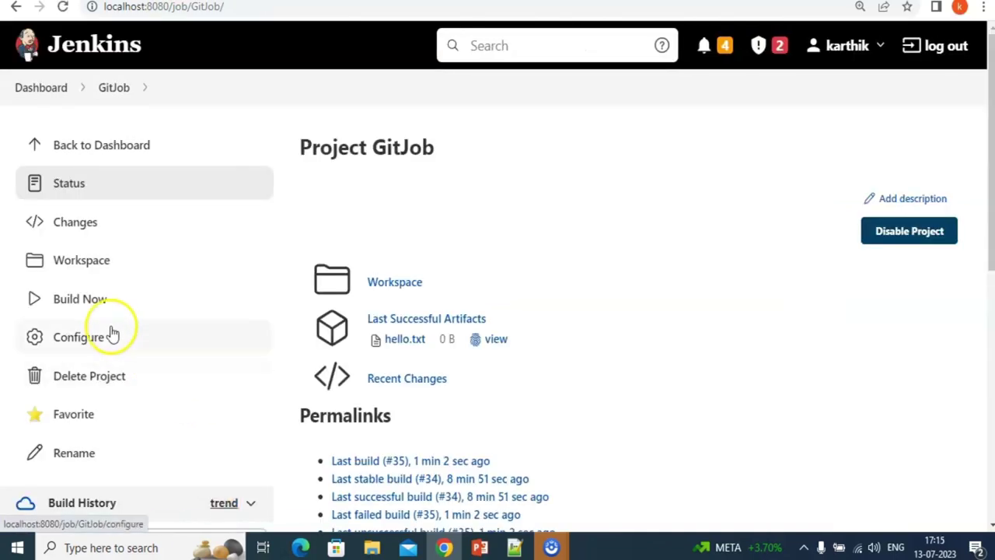
pyautogui.click(88, 303)
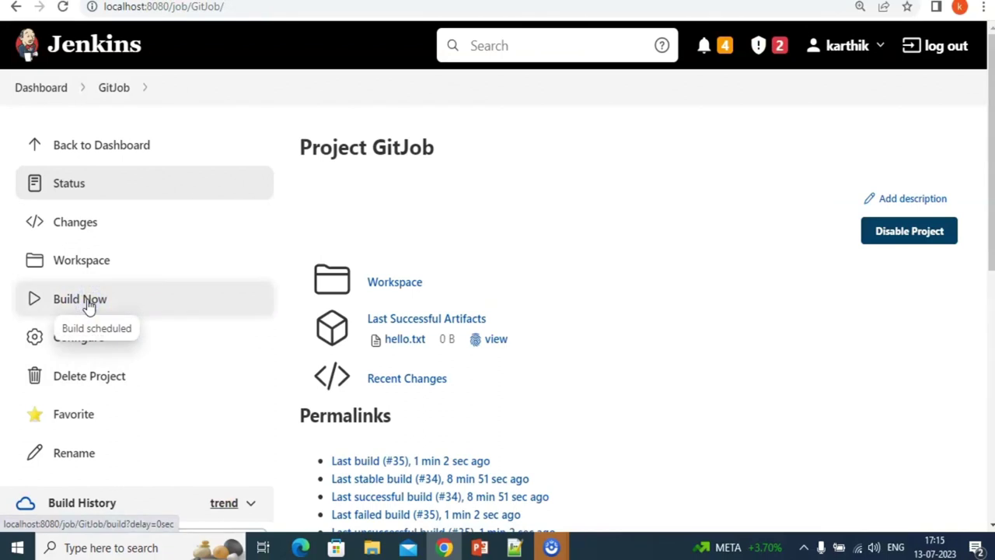
pyautogui.scroll(-3, 88, 305)
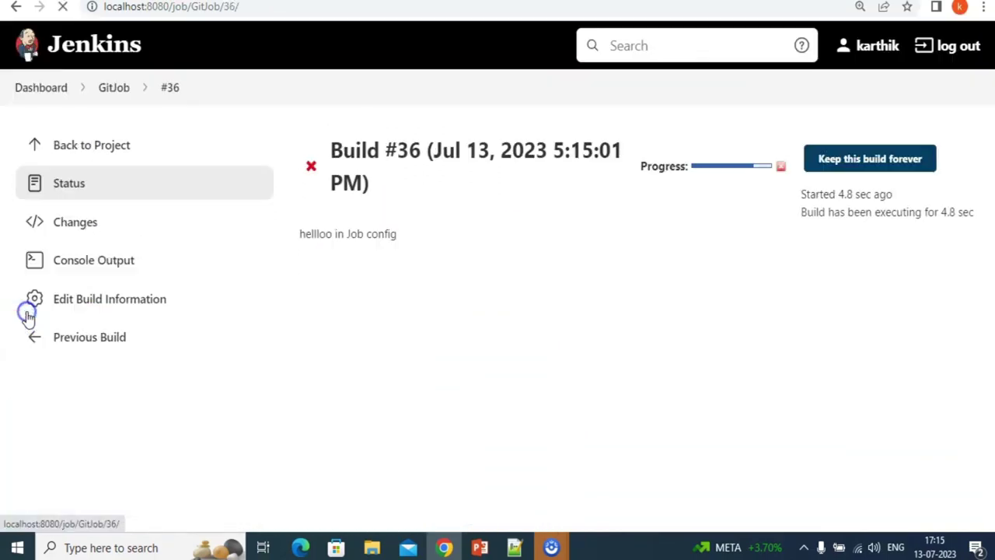
pyautogui.click(78, 257)
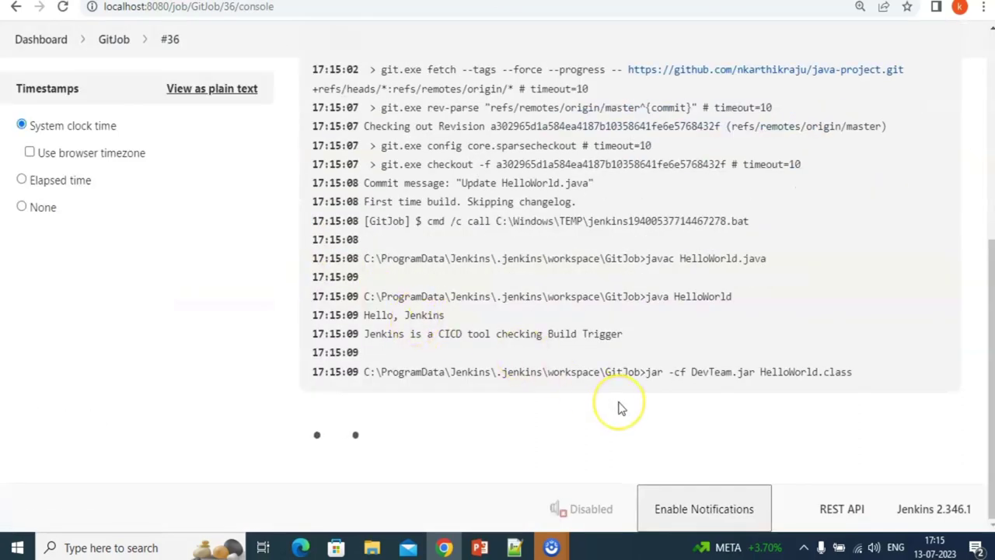
pyautogui.scroll(2, 614, 406)
# Run build #37 so DevTeam.jar and Hello.txt appear as last successful artifacts.
pyautogui.click(115, 41)
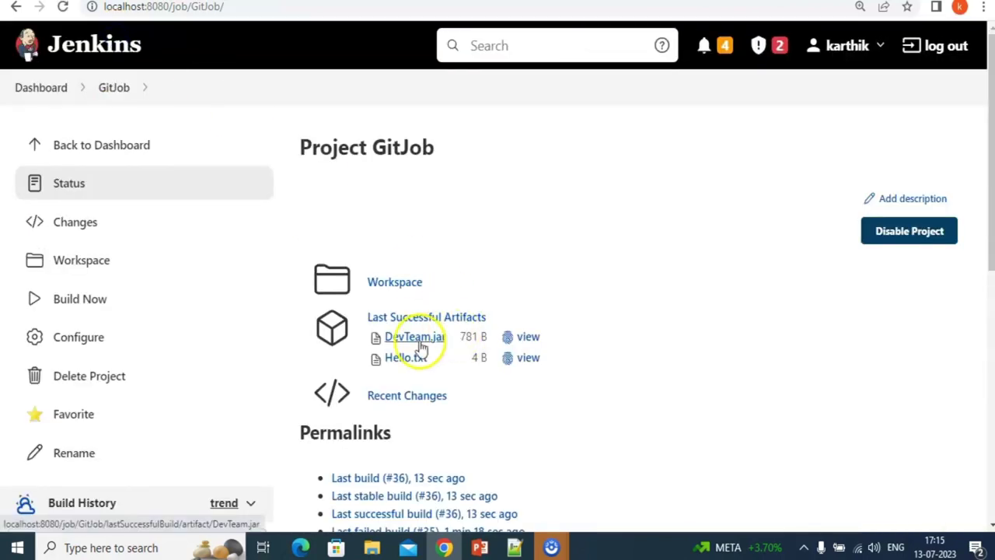
pyautogui.click(82, 299)
pyautogui.scroll(-3, 83, 299)
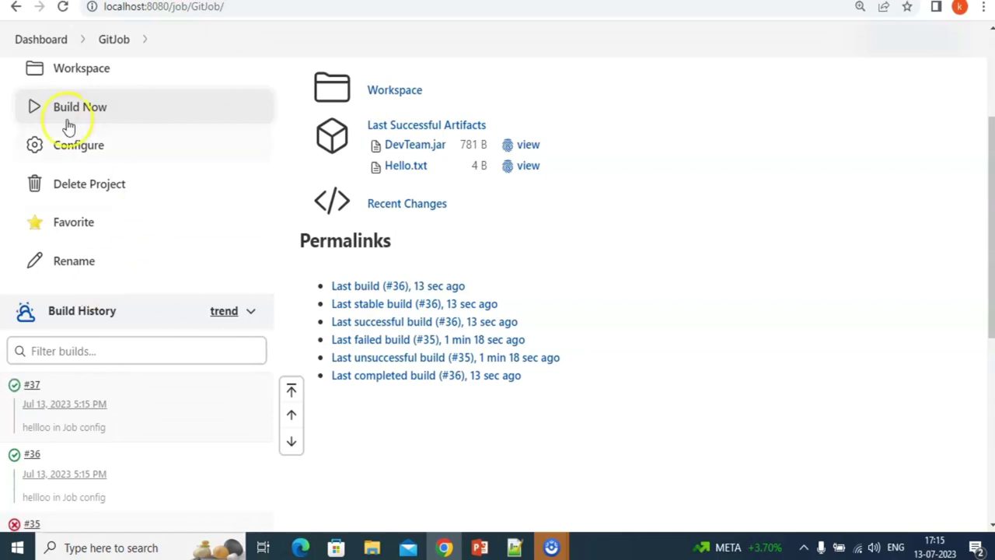
pyautogui.click(66, 8)
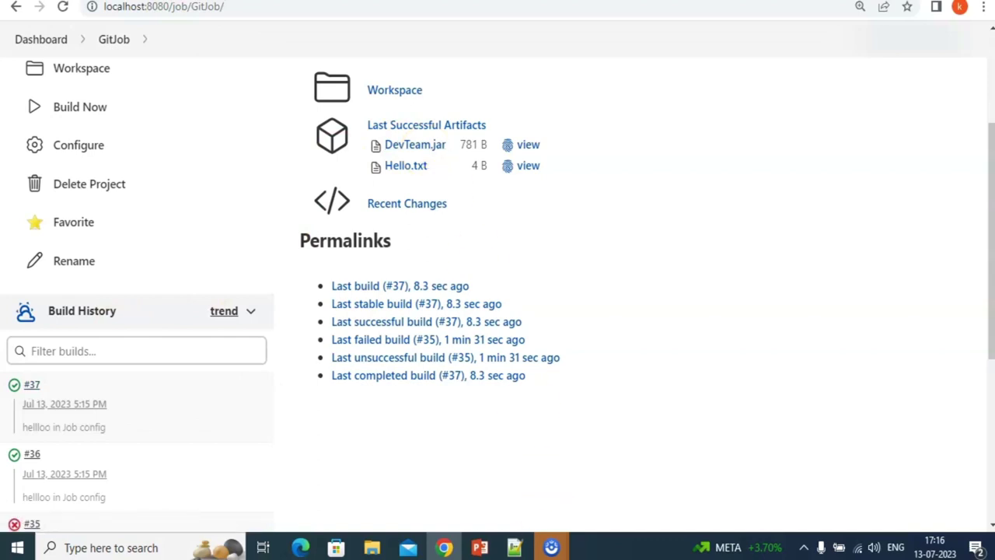
# Open GitJob's Windows batch build step and copy the DevTeam_%BUILD_NUMBER%.jar line from the Notepad++ notes.
pyautogui.click(88, 154)
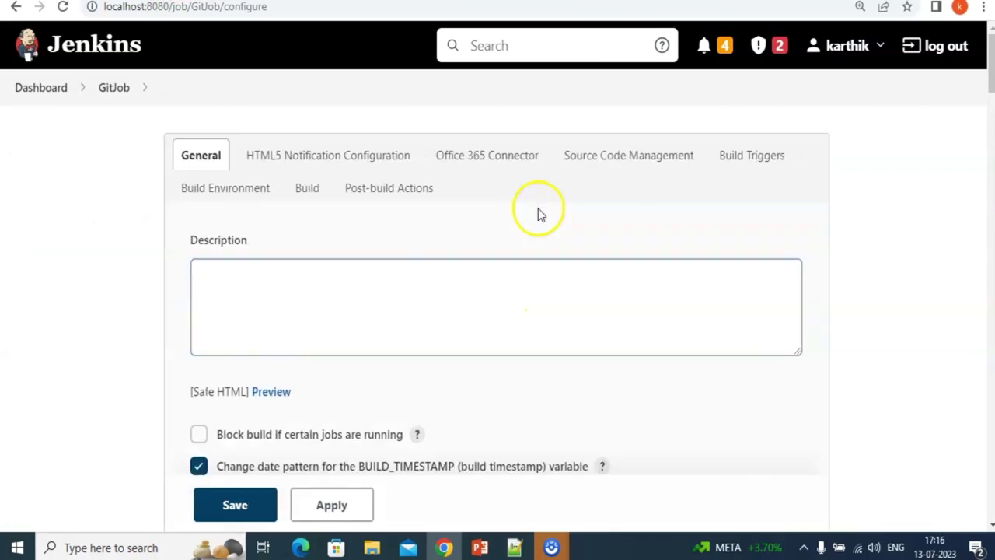
pyautogui.click(317, 199)
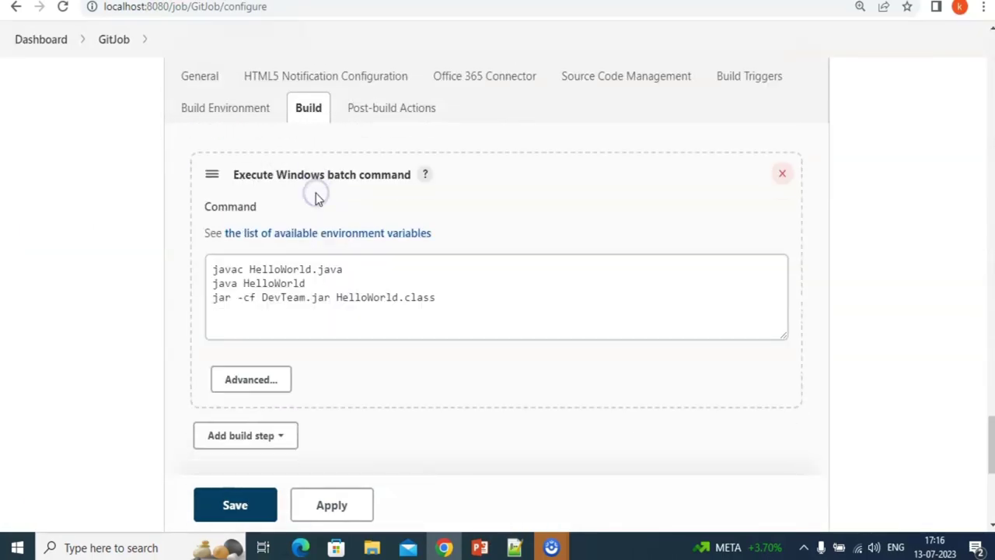
pyautogui.click(471, 292)
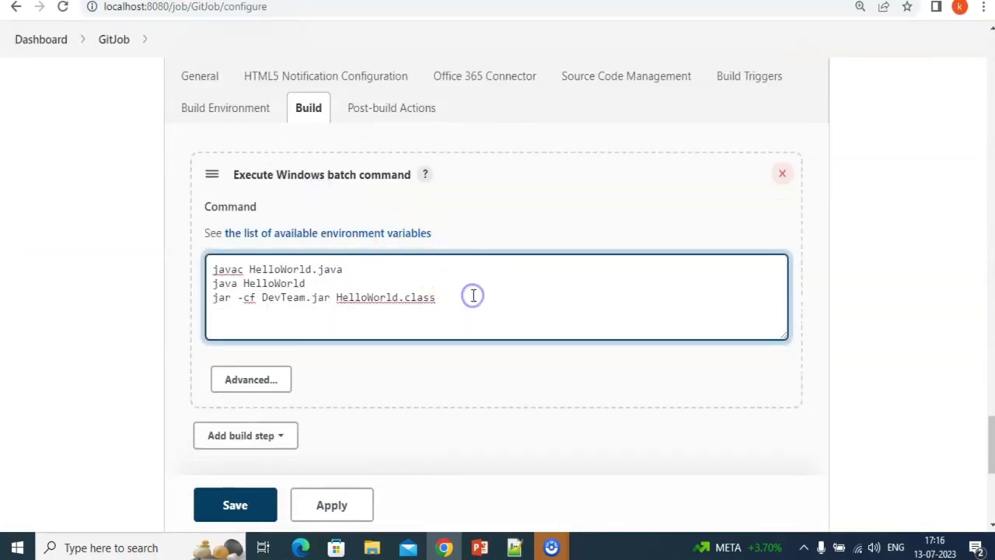
pyautogui.click(513, 547)
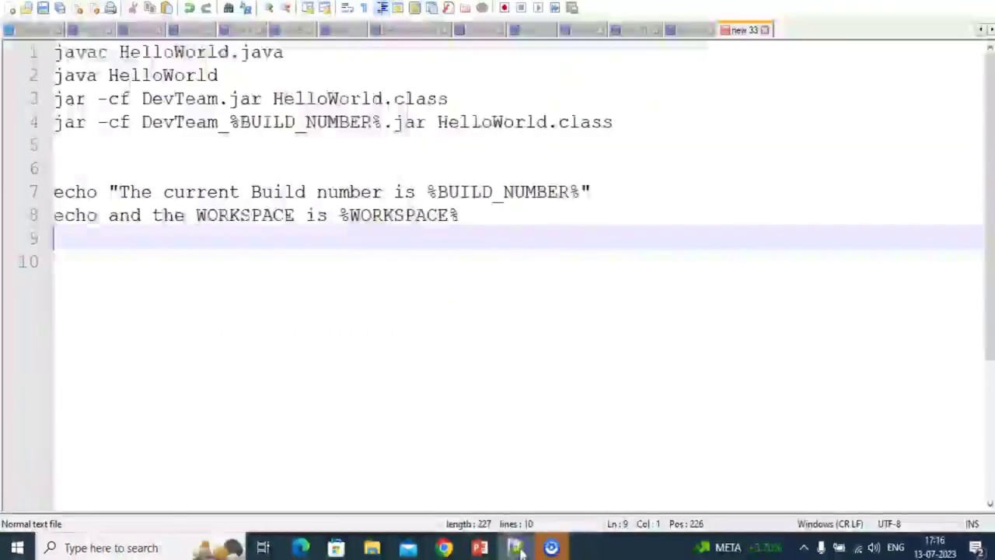
pyautogui.click(671, 134)
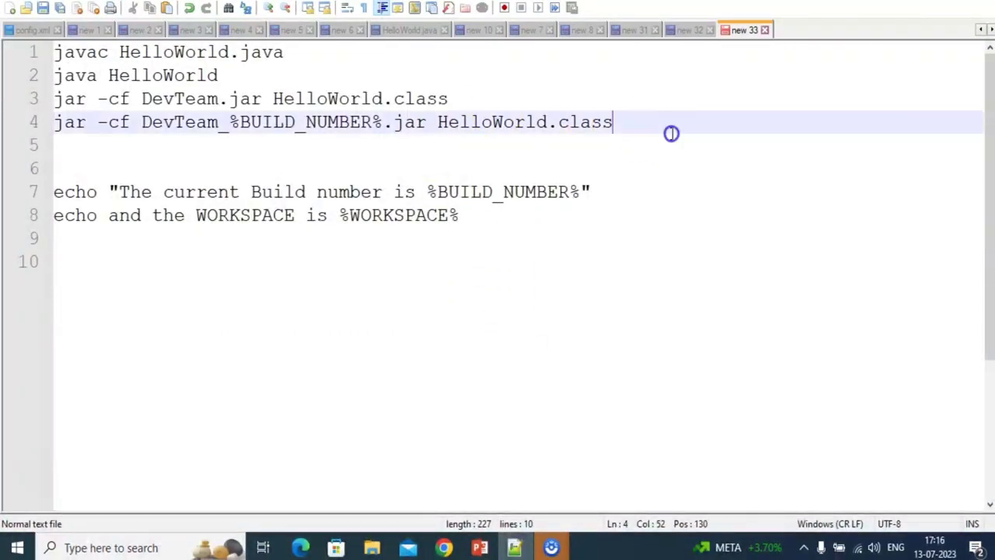
pyautogui.hotkey('shift', 'Home')
pyautogui.hotkey('ctrl', 'c')
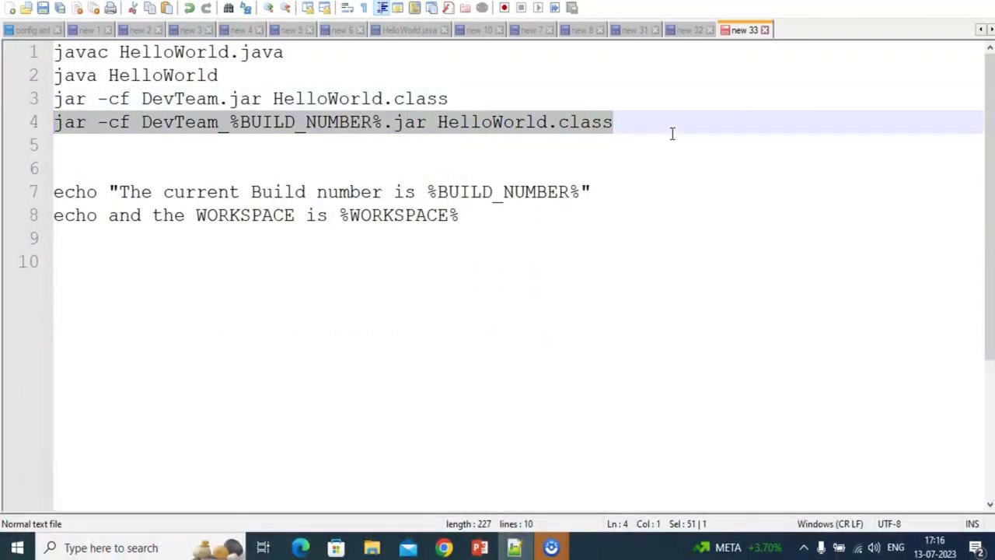
pyautogui.hotkey('alt', 'Tab')
pyautogui.click(569, 253)
pyautogui.click(426, 310)
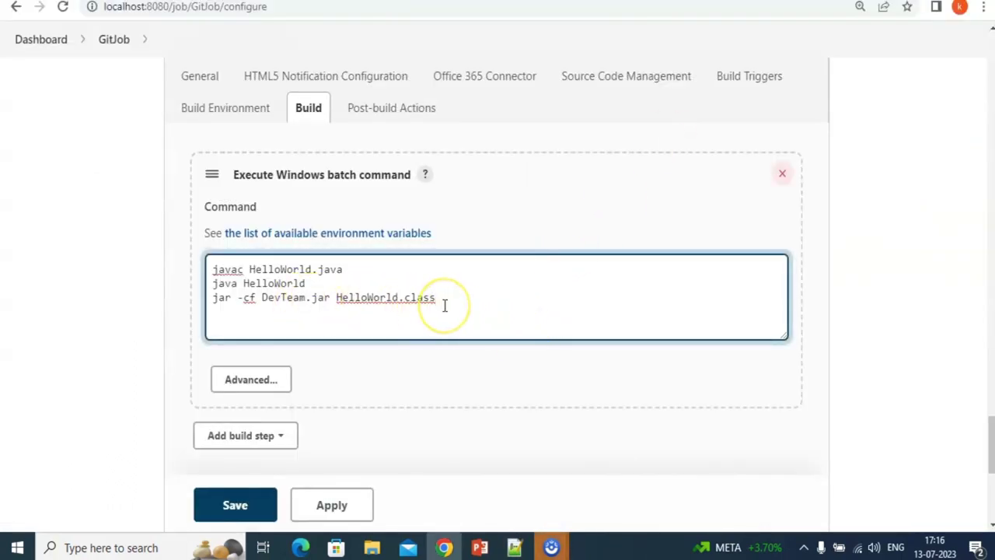
# Add 'jar -cf DevTeam_%BUILD_NUMBER%.jar HelloWorld.class' as the fourth build command and save.
pyautogui.hotkey('ctrl', 'v')
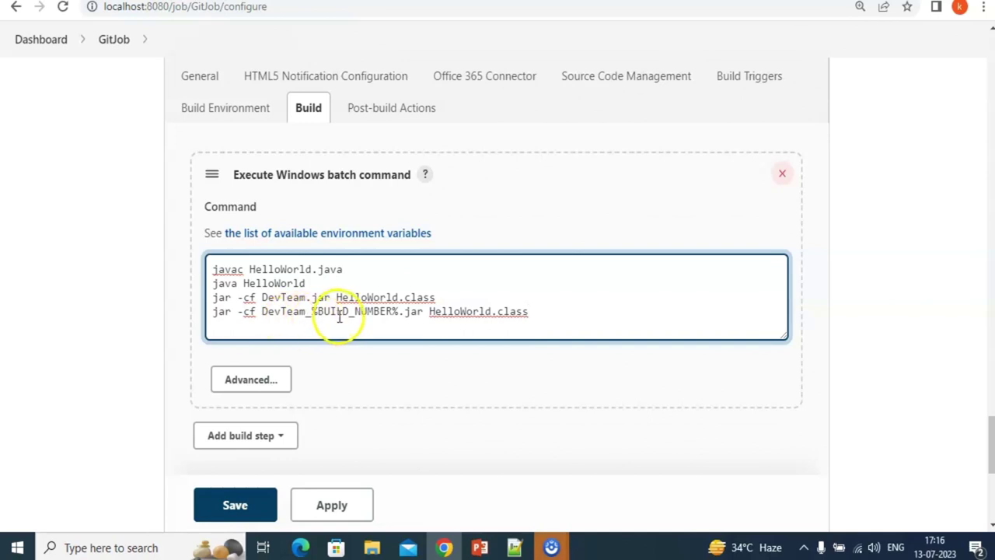
pyautogui.click(222, 507)
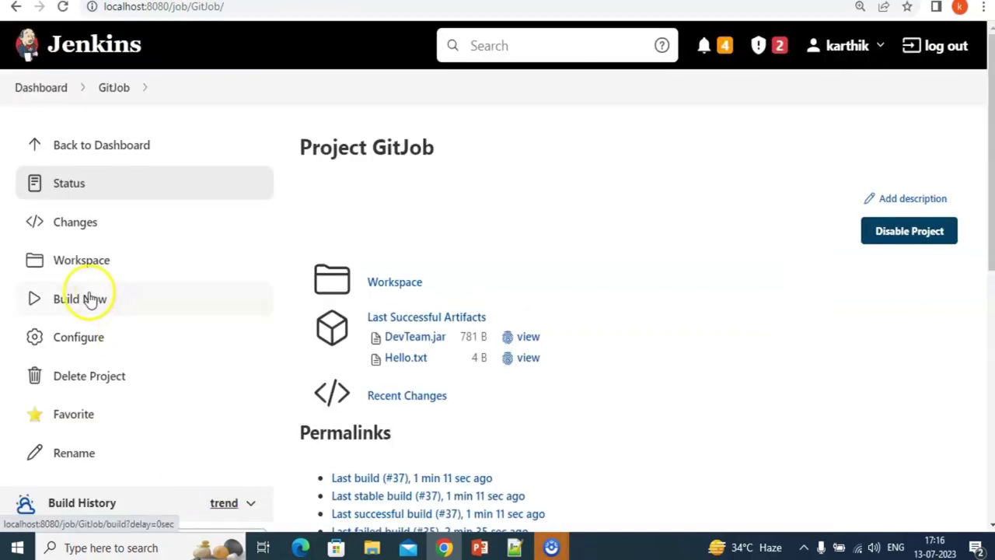
# Run build #38 and check the new DevTeam_38.jar artifact.
pyautogui.click(91, 303)
pyautogui.scroll(-3, 564, 303)
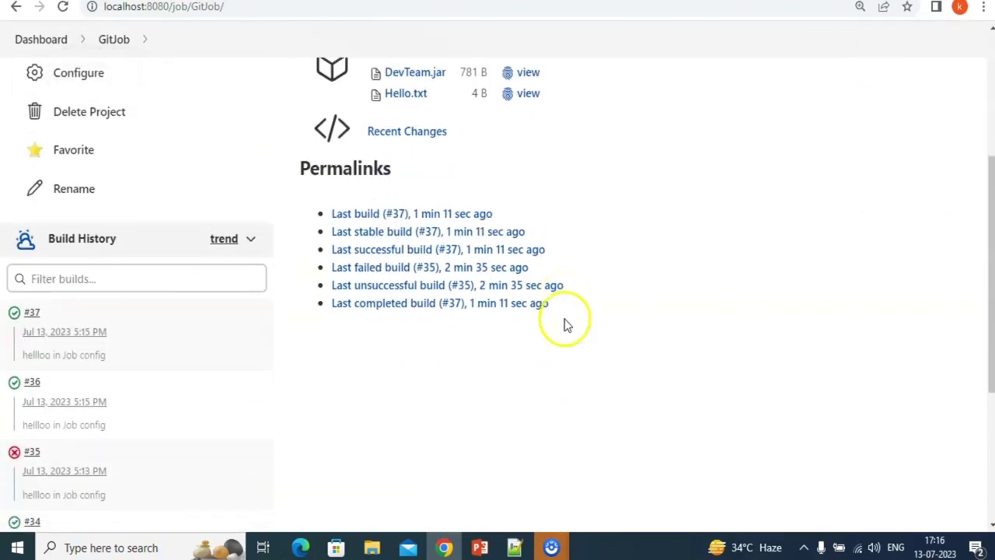
pyautogui.scroll(1, 667, 288)
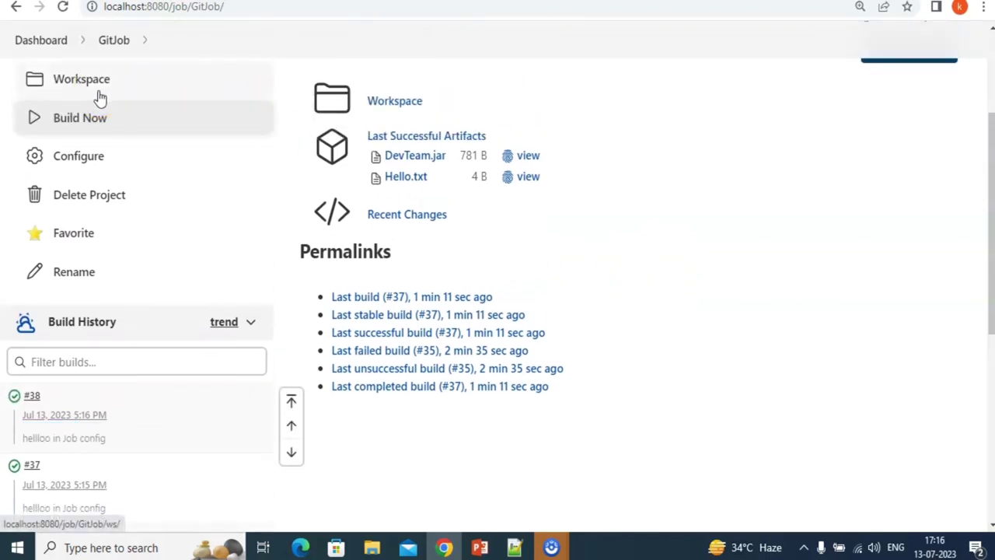
pyautogui.click(64, 7)
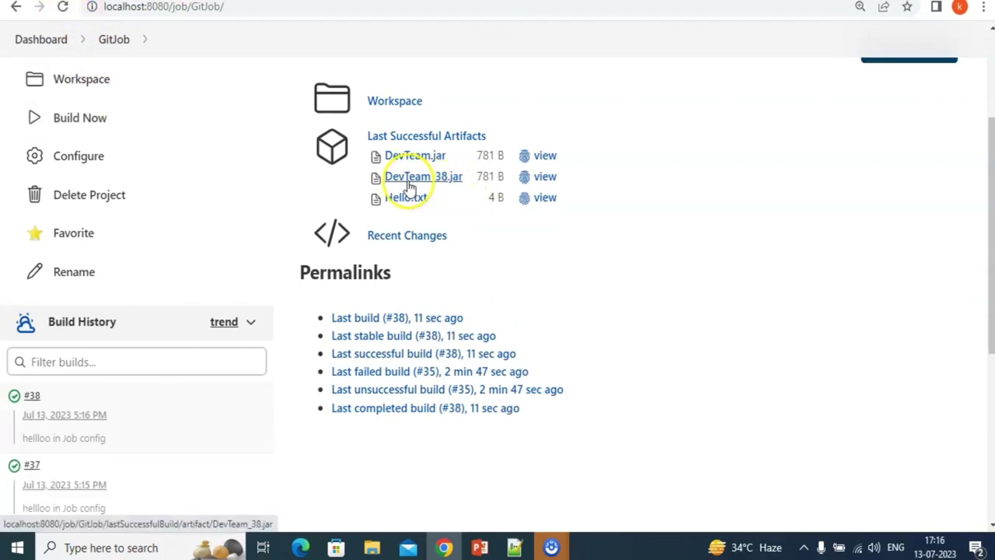
pyautogui.click(409, 185)
# Run build #39 so DevTeam_39.jar appears among the last successful artifacts.
pyautogui.click(62, 137)
pyautogui.click(79, 116)
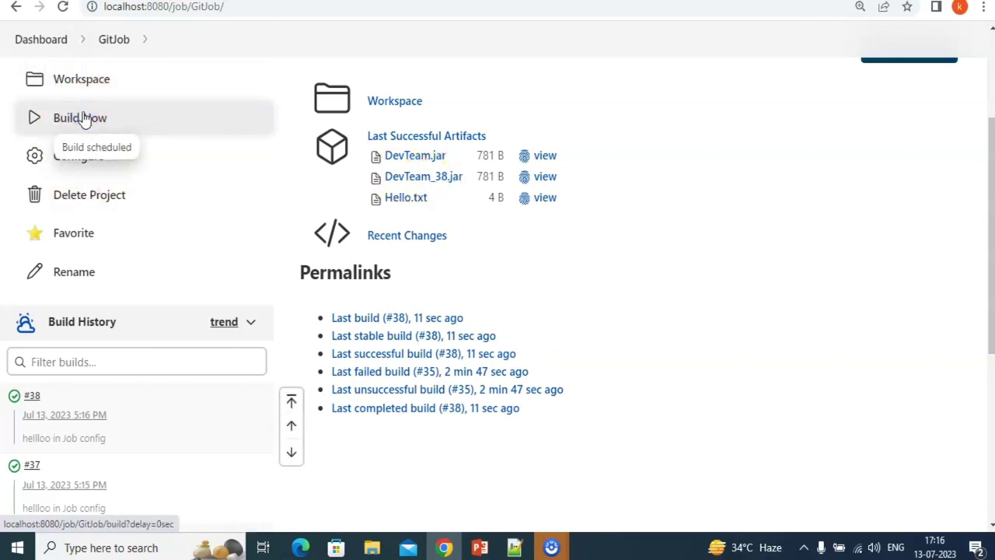
pyautogui.click(64, 7)
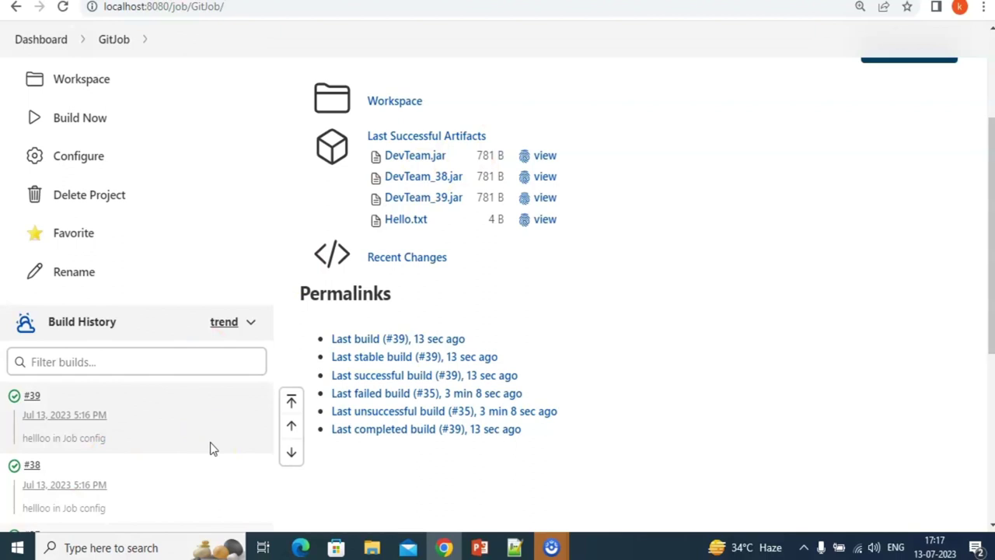
pyautogui.hotkey('alt', 'Tab')
pyautogui.hotkey('alt', 'Tab')
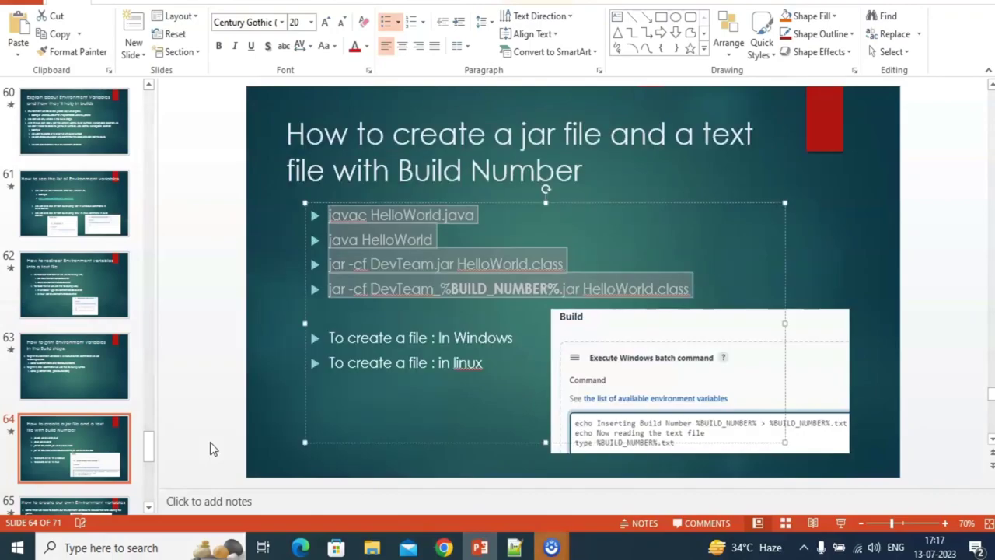
# Present slide 64, revealing the 'in linux' bullet and the Windows batch example, then return to Jenkins.
pyautogui.hotkey('shift', 'F5')
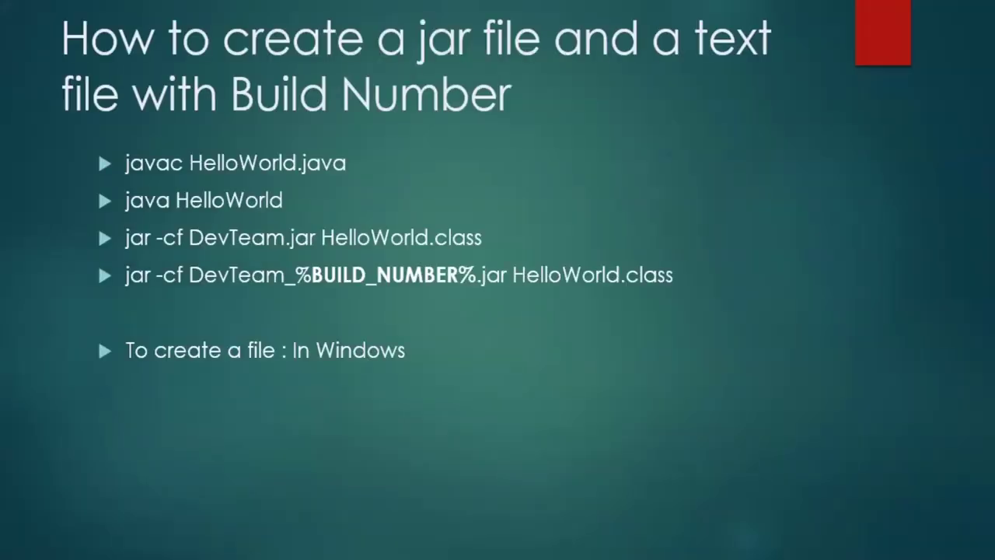
pyautogui.press('Right')
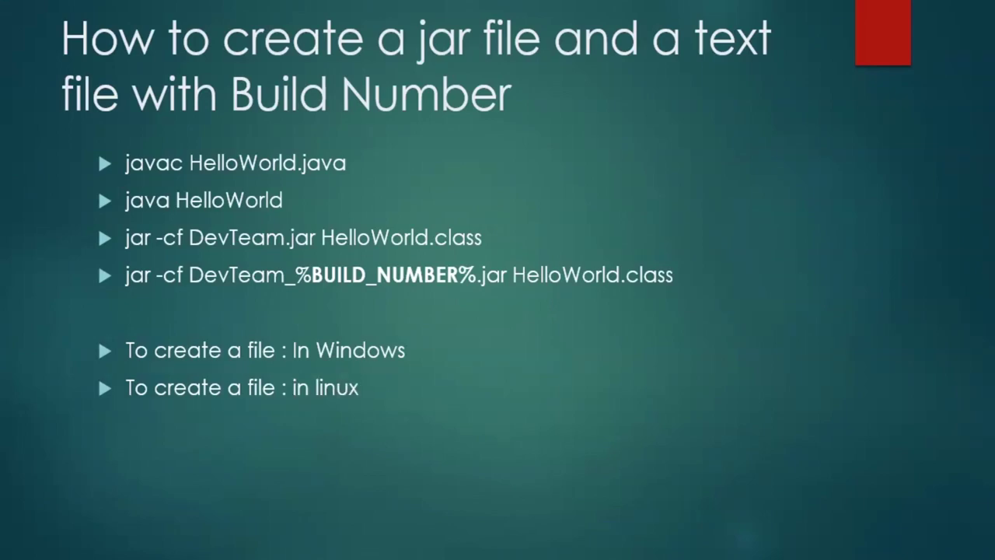
pyautogui.press('Right')
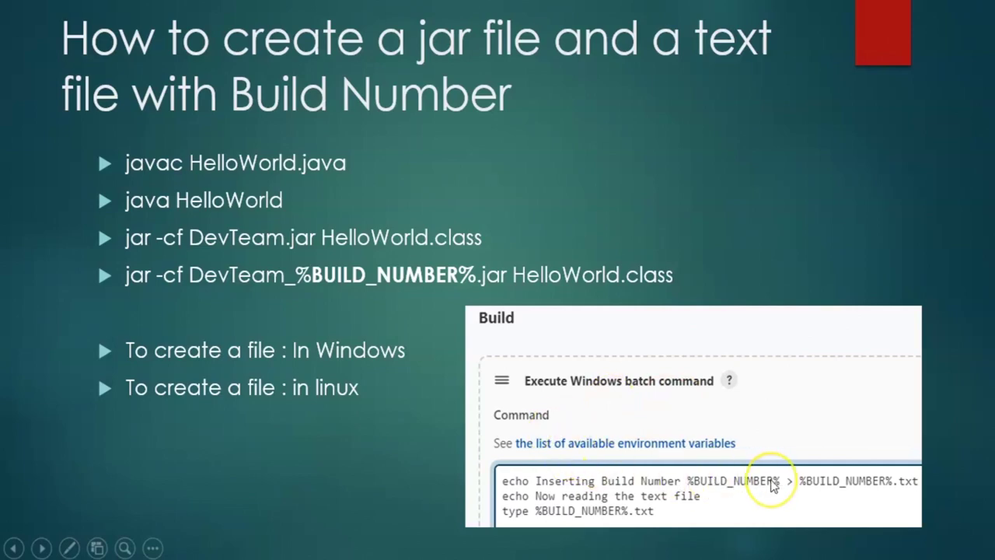
pyautogui.hotkey('alt', 'Tab')
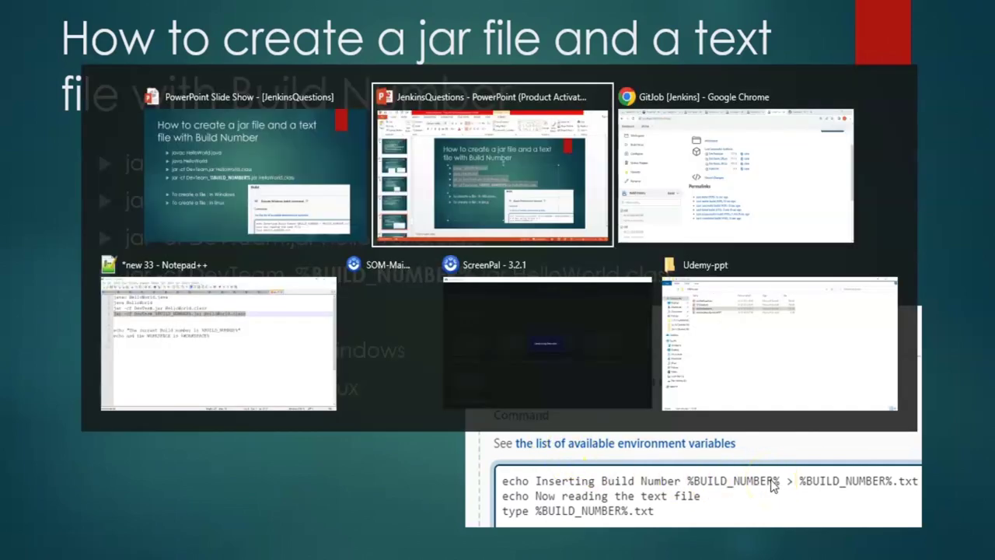
pyautogui.hotkey('alt', 'Tab')
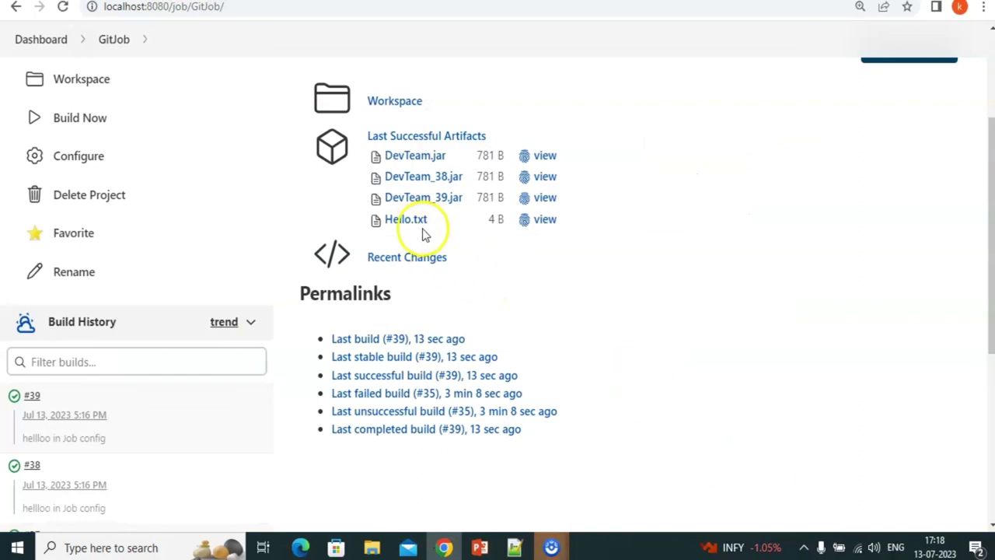
# Change GitJob's files to archive from 'Hell*.txt, *.jar' to '*.txt, *.jar'.
pyautogui.click(81, 159)
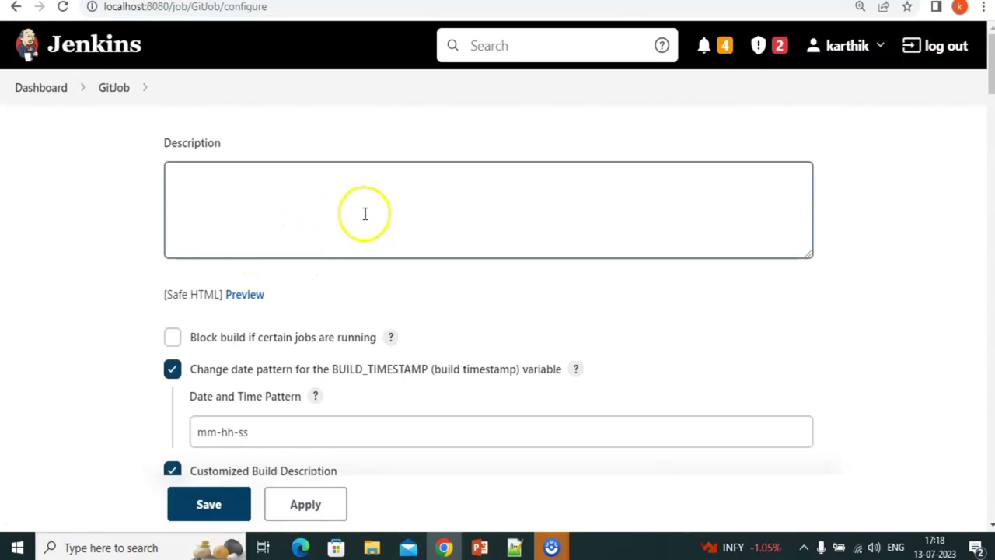
pyautogui.click(396, 191)
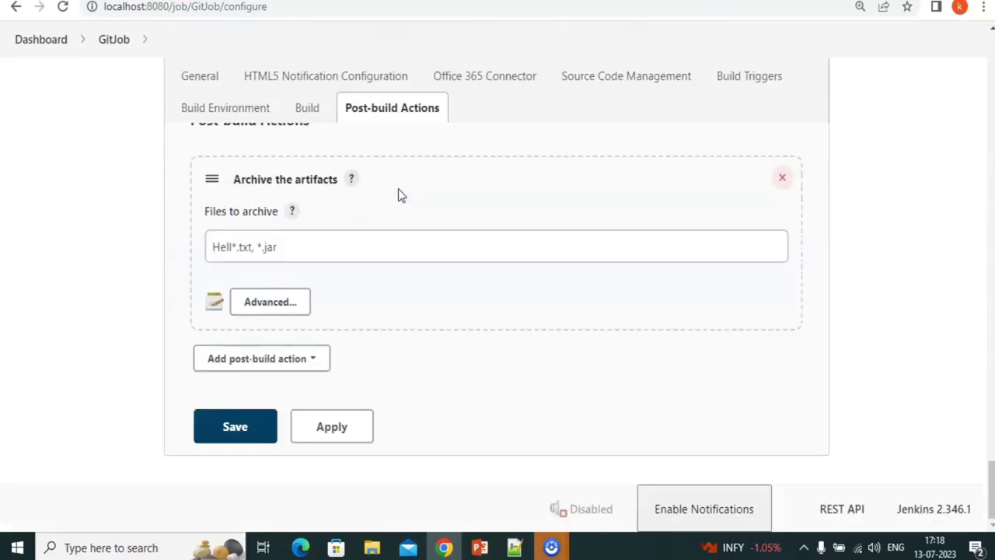
pyautogui.click(332, 233)
pyautogui.press('Home')
pyautogui.press('Delete')
pyautogui.press('Delete')
pyautogui.press('Delete')
pyautogui.press('Delete')
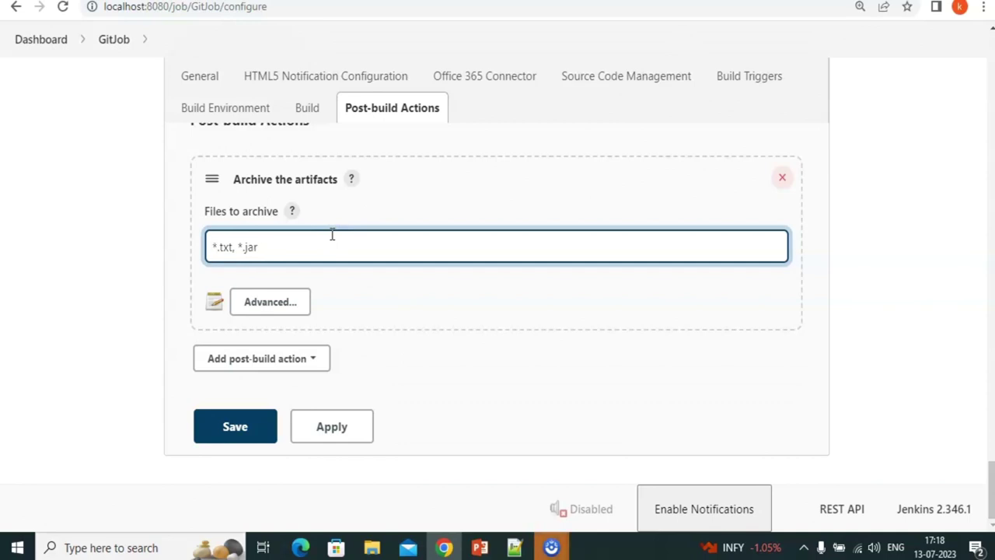
# Add the build command 'echo hi >%BUILD_NUMBER%.txt' and save GitJob.
pyautogui.scroll(5, 466, 262)
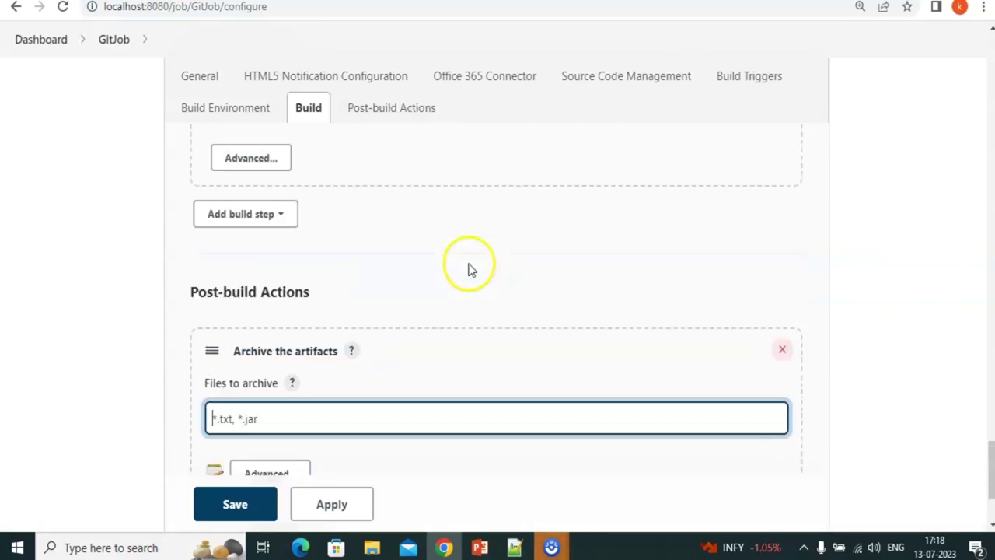
pyautogui.click(556, 253)
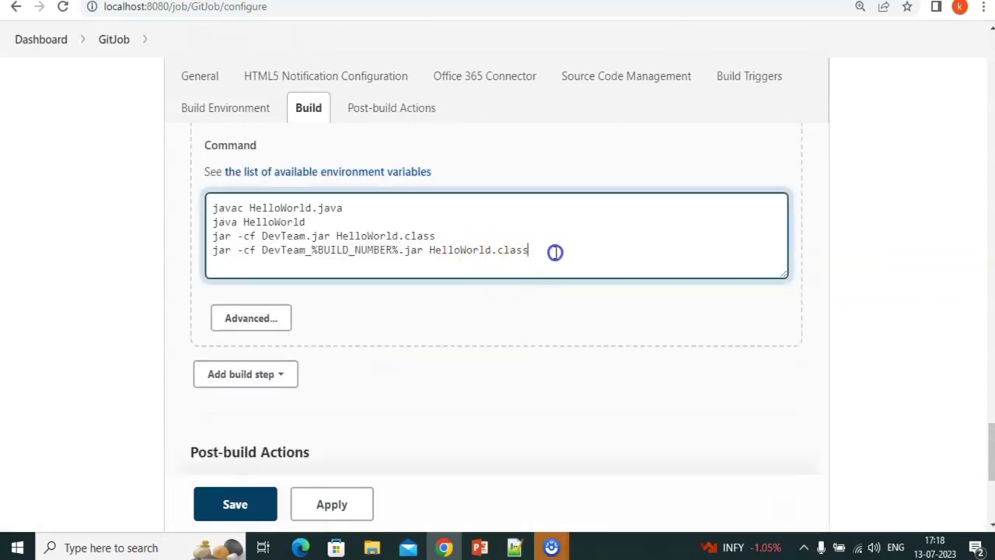
pyautogui.press('Return')
pyautogui.write('e')
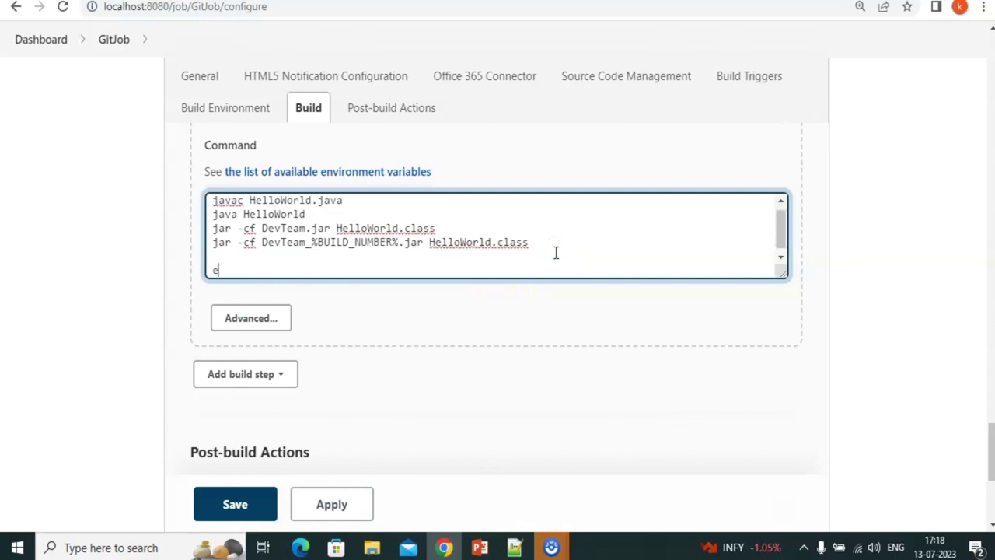
pyautogui.write('cho hi >')
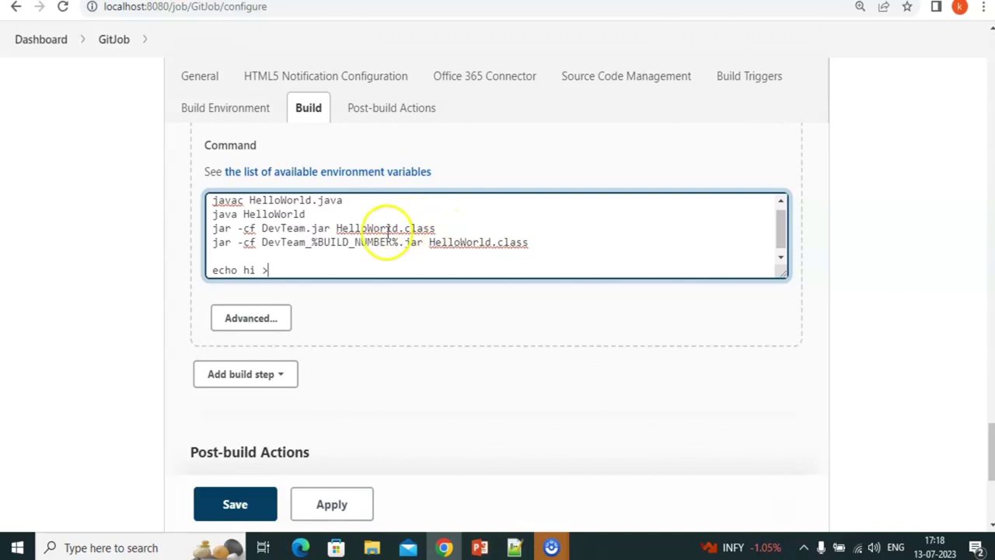
pyautogui.doubleClick(360, 242)
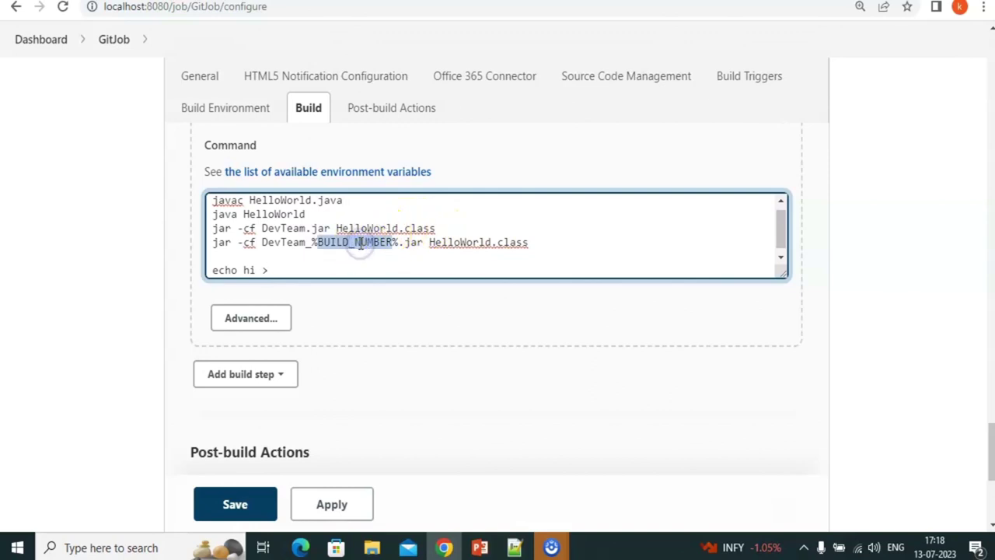
pyautogui.press('Left')
pyautogui.press('Left')
pyautogui.hotkey('shift', 'Right')
pyautogui.hotkey('shift', 'Right')
pyautogui.hotkey('shift', 'Right')
pyautogui.hotkey('shift', 'Right')
pyautogui.hotkey('shift', 'Right')
pyautogui.hotkey('shift', 'Right')
pyautogui.hotkey('shift', 'Right')
pyautogui.hotkey('shift', 'Right')
pyautogui.hotkey('shift', 'Right')
pyautogui.hotkey('shift', 'Right')
pyautogui.hotkey('shift', 'Right')
pyautogui.hotkey('shift', 'Right')
pyautogui.hotkey('shift', 'Right')
pyautogui.hotkey('shift', 'Right')
pyautogui.hotkey('shift', 'Right')
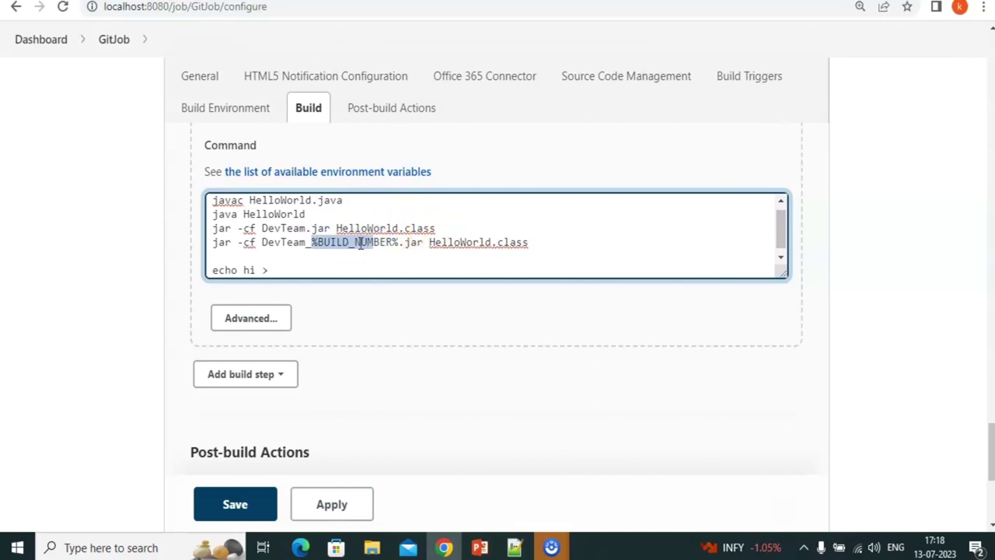
pyautogui.hotkey('shift', 'Left')
pyautogui.hotkey('ctrl', 'c')
pyautogui.press('Down')
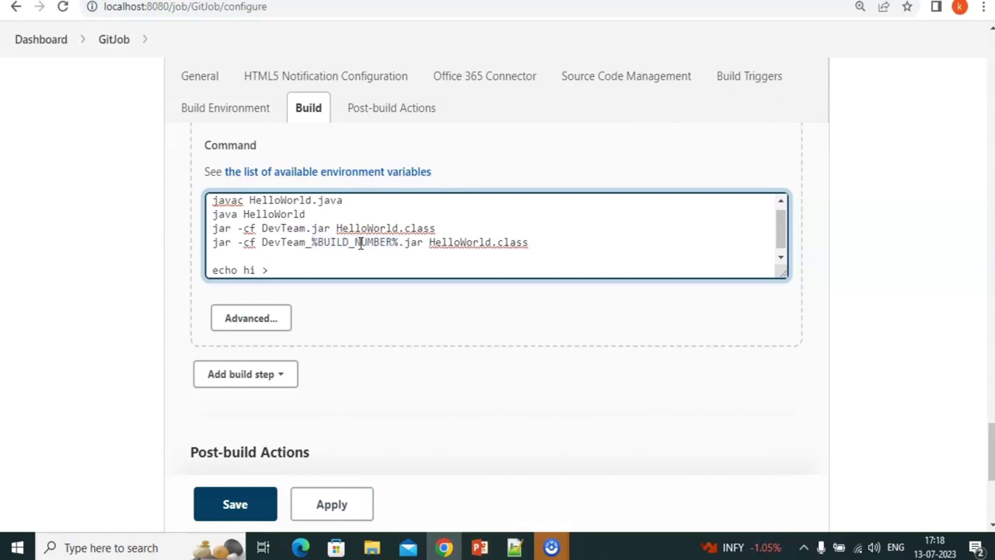
pyautogui.hotkey('ctrl', 'v')
pyautogui.write('.txt')
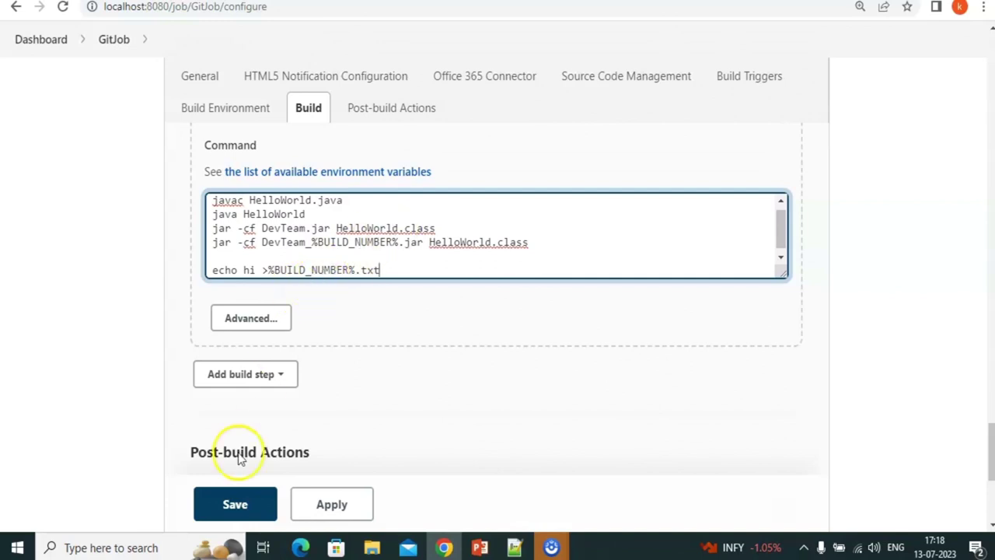
pyautogui.click(236, 502)
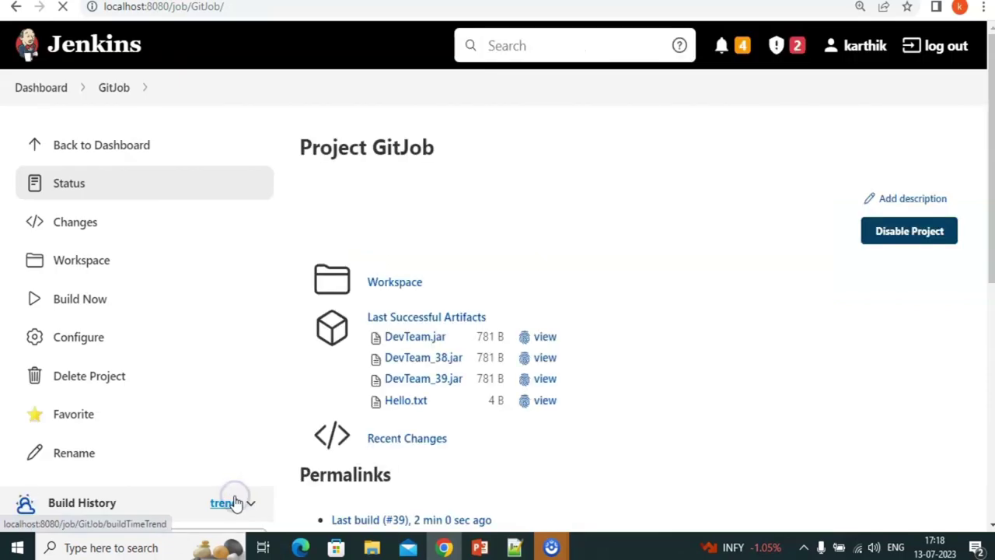
# Run builds #40 and #41, producing 40.txt, 41.txt, DevTeam_40.jar and DevTeam_41.jar as artifacts.
pyautogui.click(94, 302)
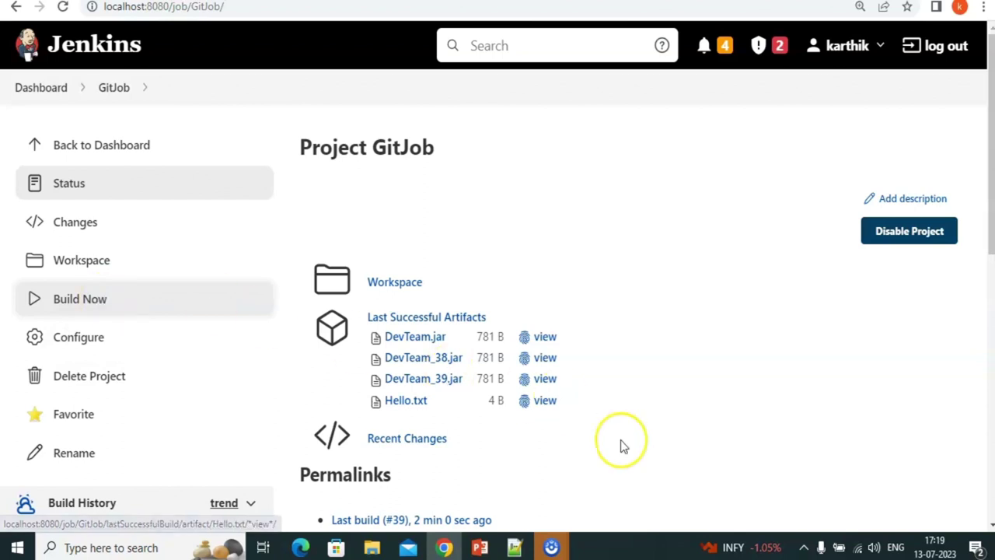
pyautogui.scroll(-2, 622, 446)
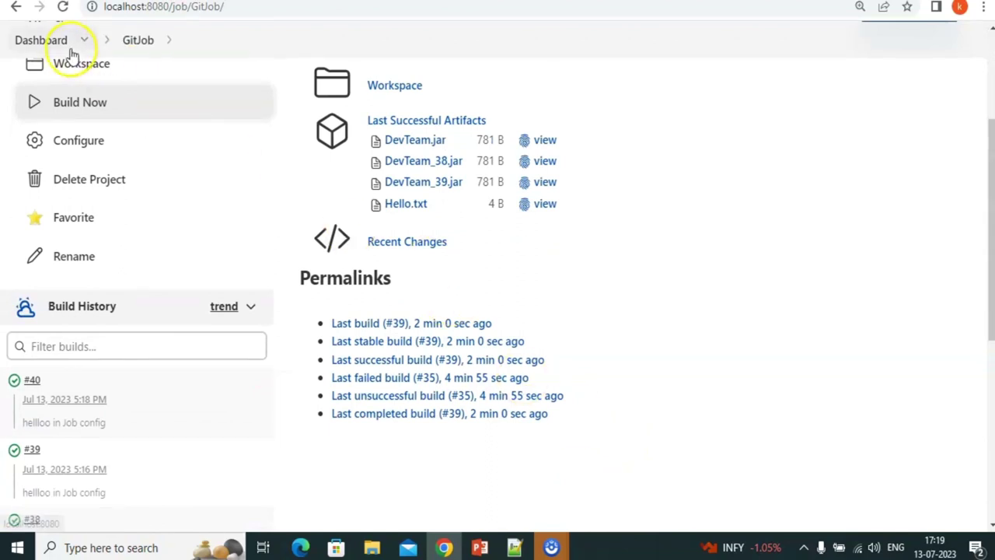
pyautogui.click(63, 7)
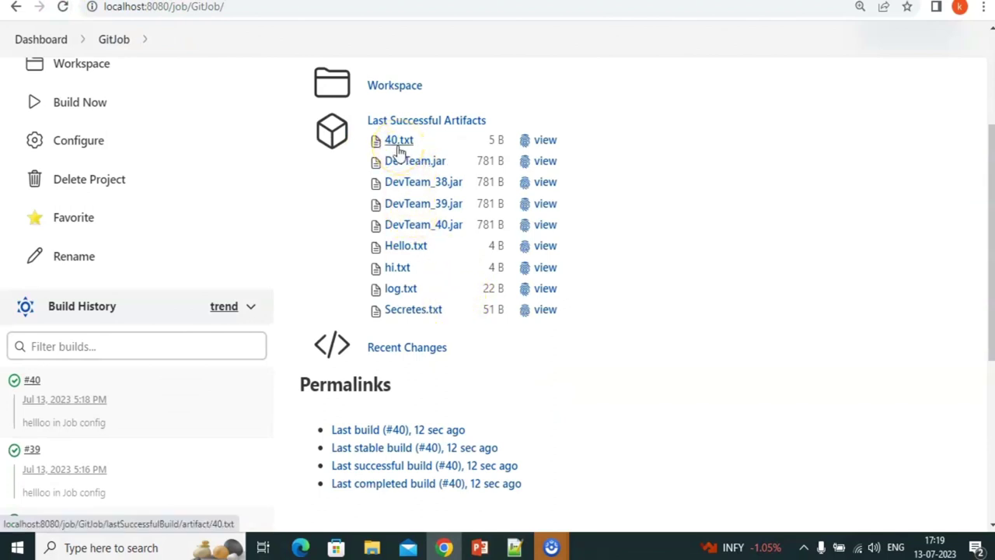
pyautogui.click(100, 103)
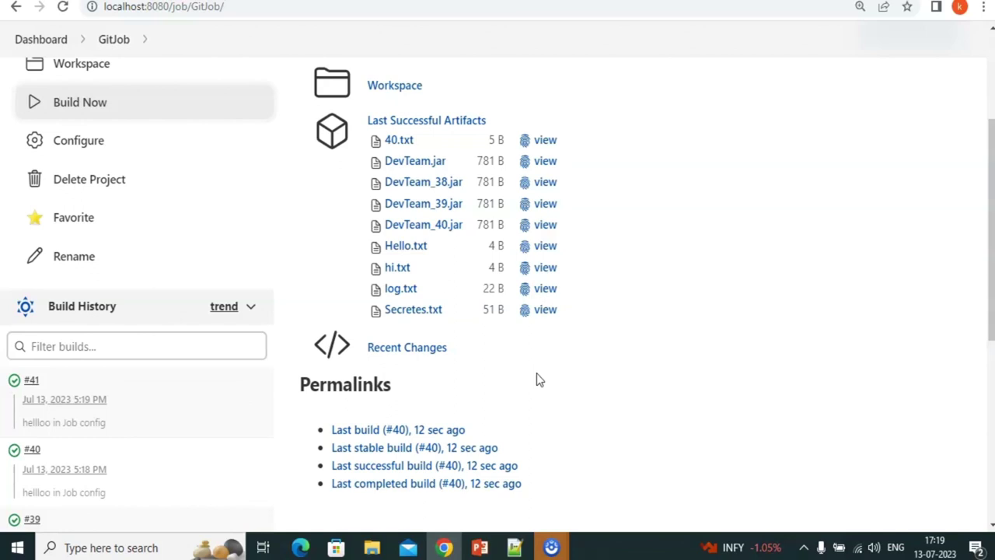
pyautogui.click(66, 9)
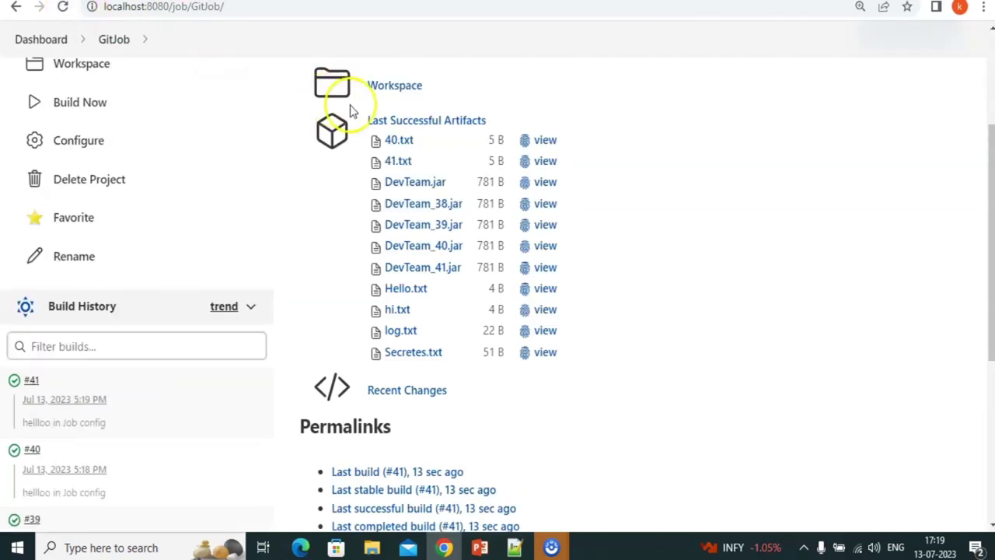
pyautogui.hotkey('alt', 'Tab')
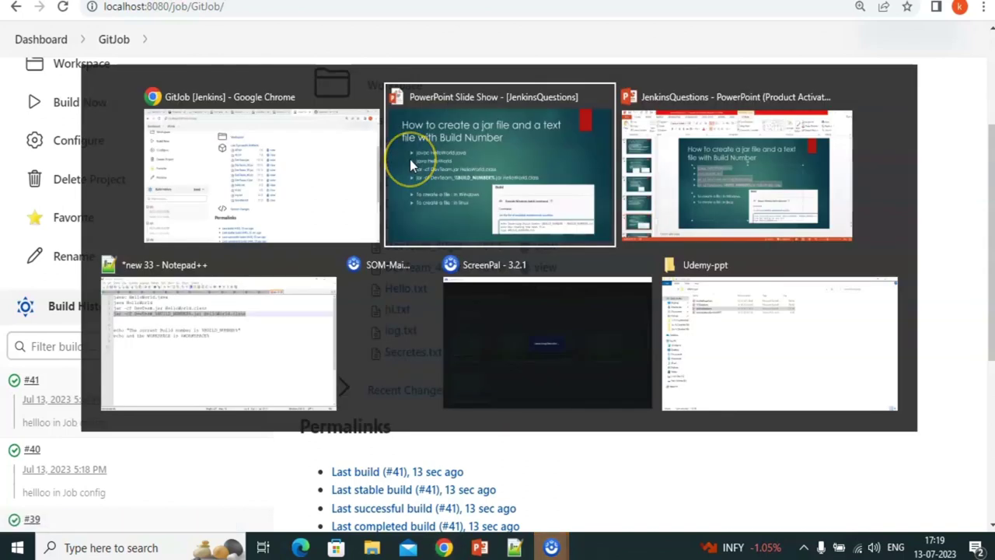
# Return to the PowerPoint slide show and advance to the 'How to create our own Environment variables' slide.
pyautogui.click(409, 160)
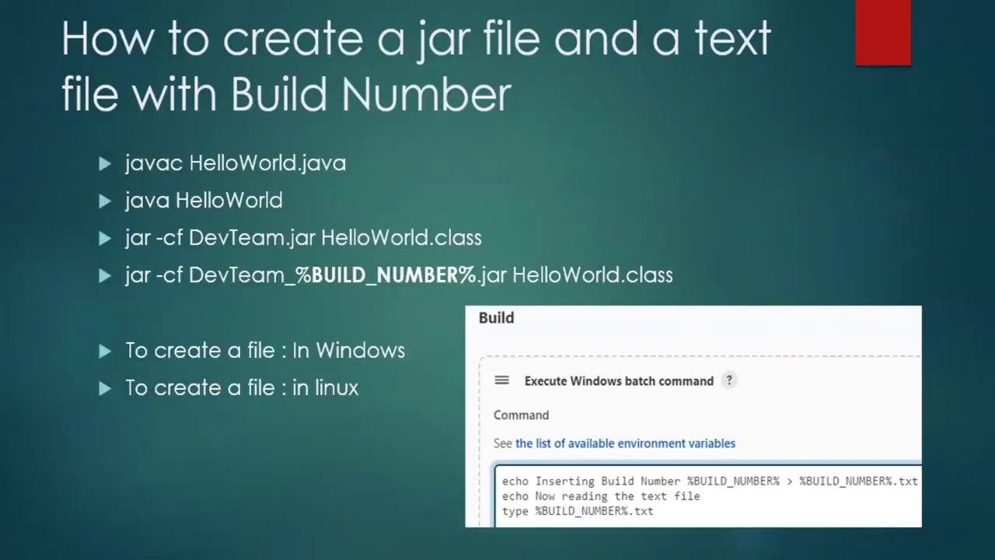
pyautogui.press('Right')
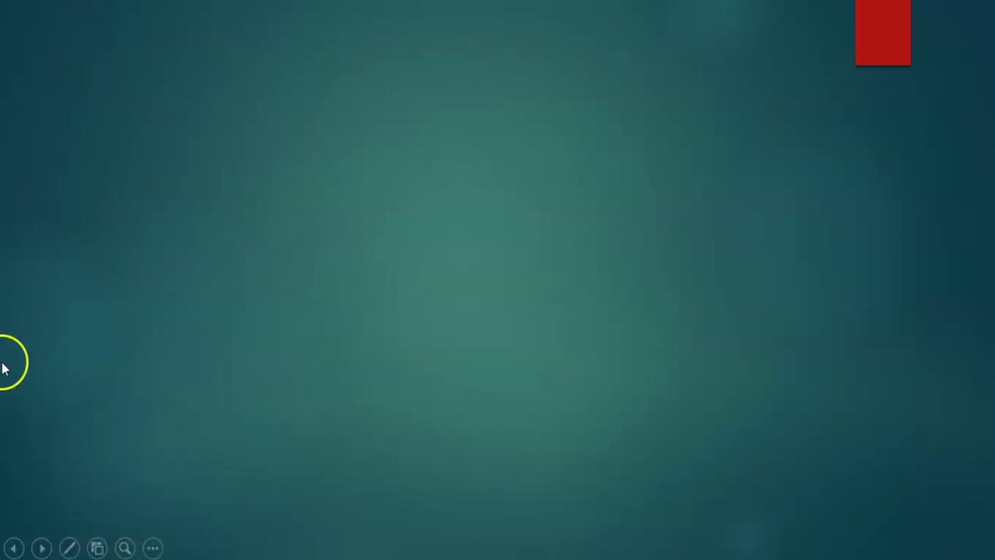
pyautogui.click(679, 290)
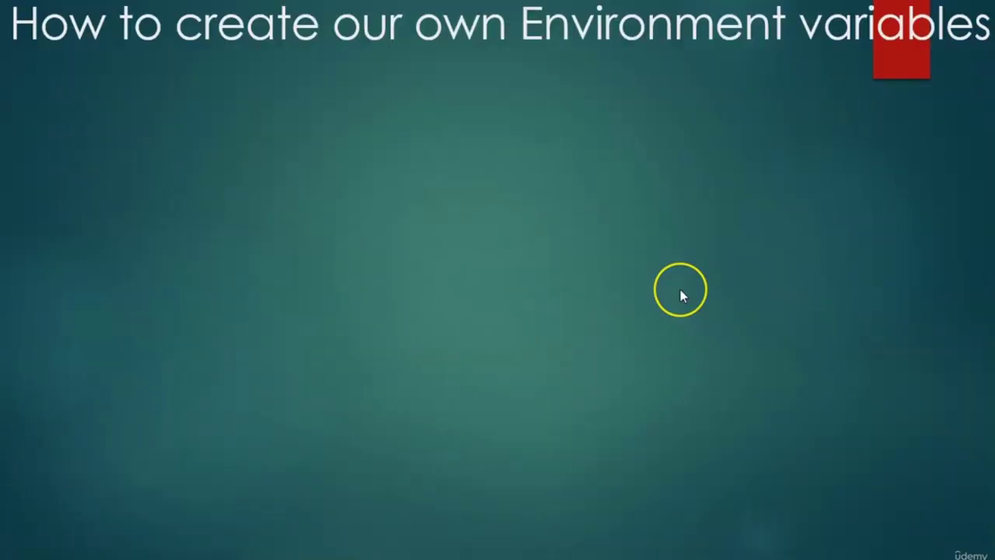
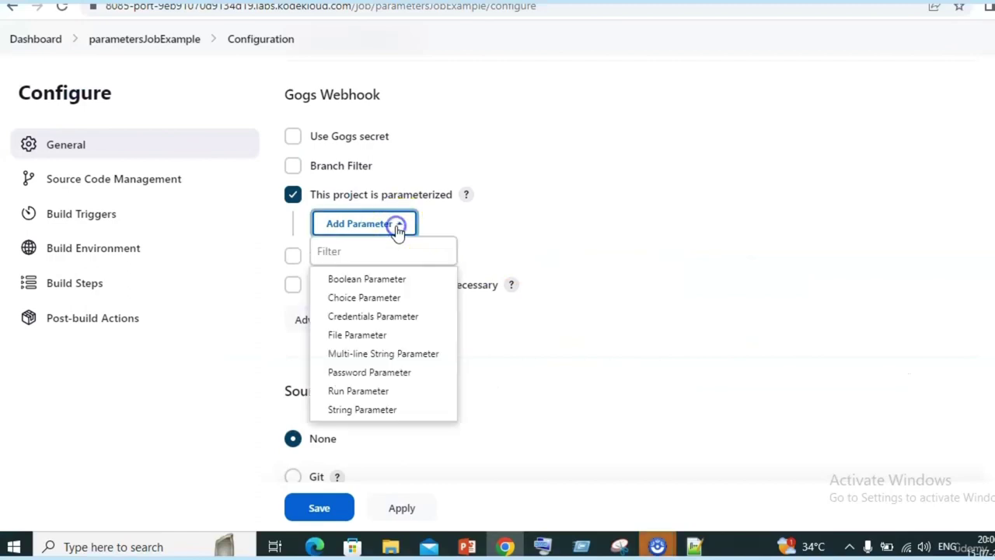
# Add a String Parameter to the parameterized parametersJobExample job from the Add Parameter list.
pyautogui.click(381, 409)
pyautogui.hotkey('alt', 'Tab')
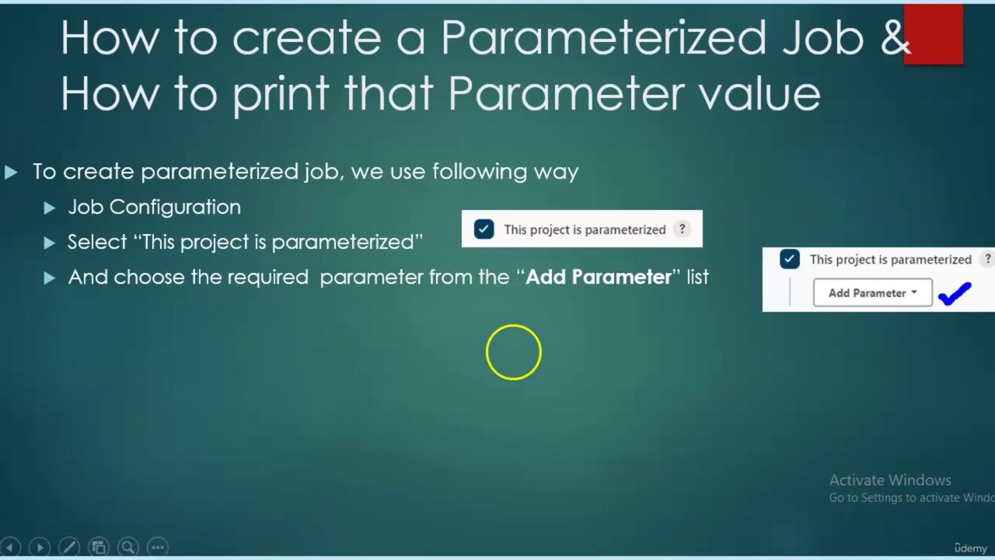
pyautogui.click(900, 303)
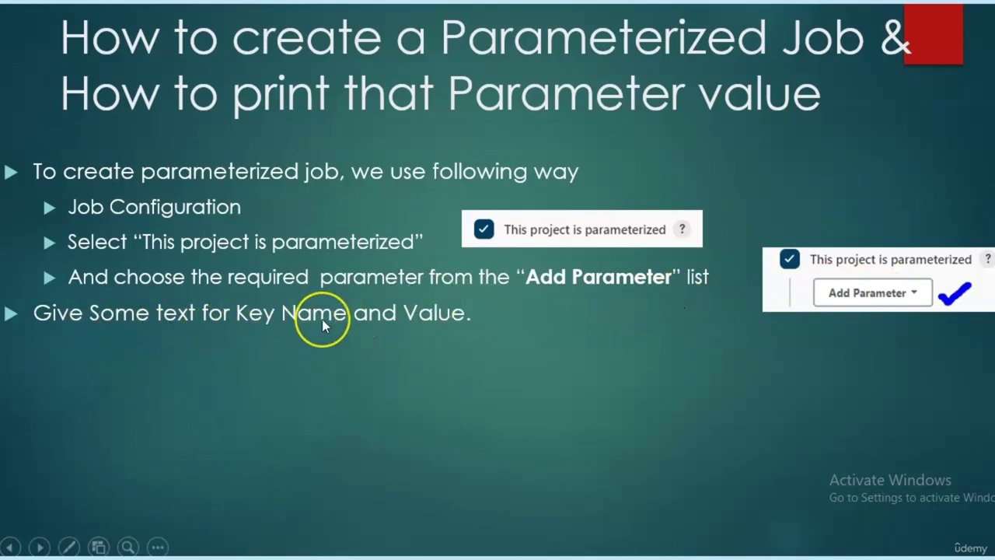
pyautogui.hotkey('alt', 'Tab')
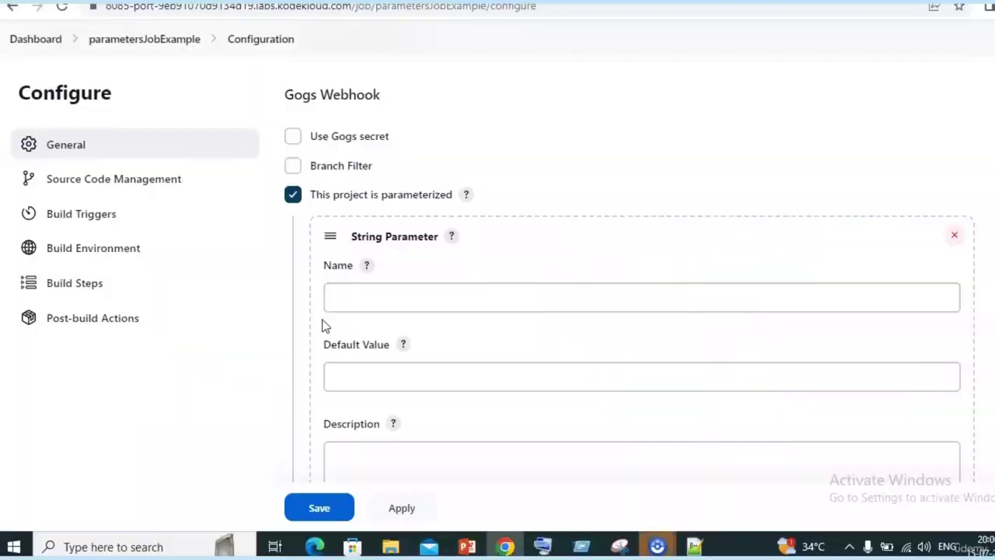
pyautogui.hotkey('alt', 'Tab')
pyautogui.click(322, 319)
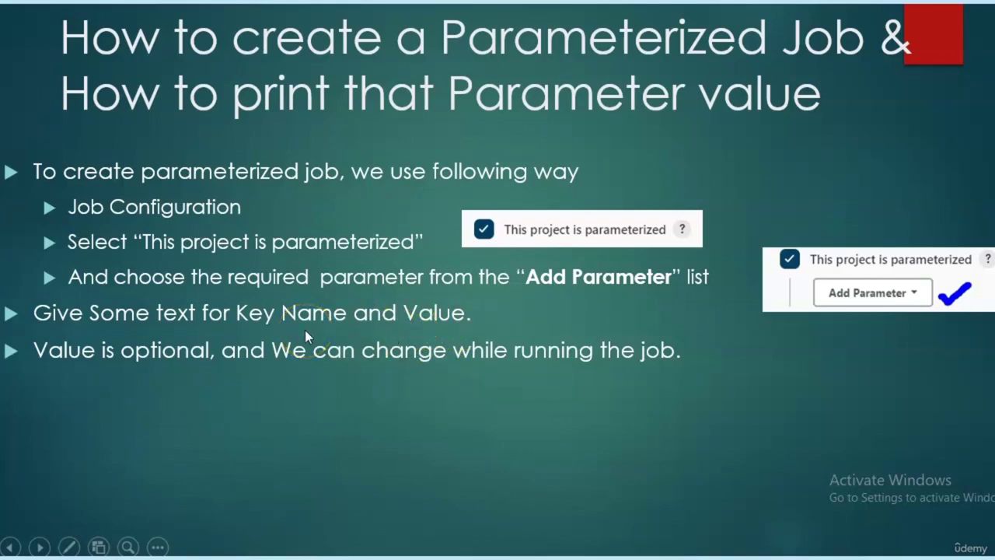
pyautogui.hotkey('alt', 'Tab')
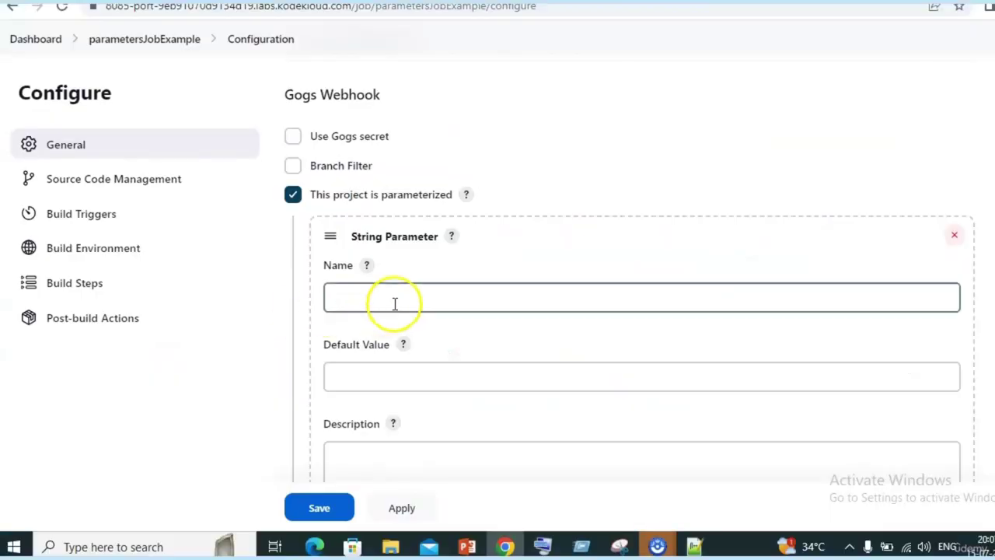
pyautogui.click(394, 304)
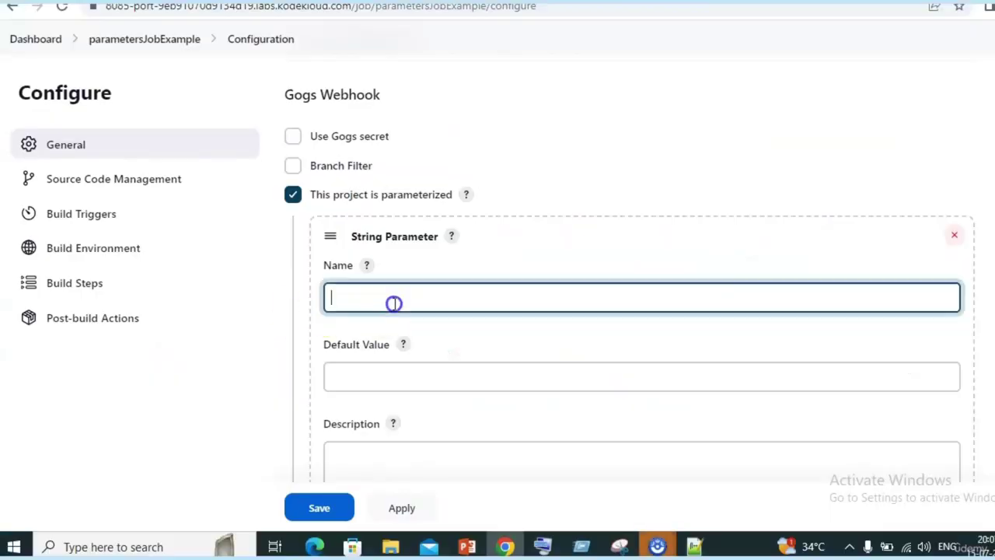
# Name the new string parameter BranchName.
pyautogui.write('parameter')
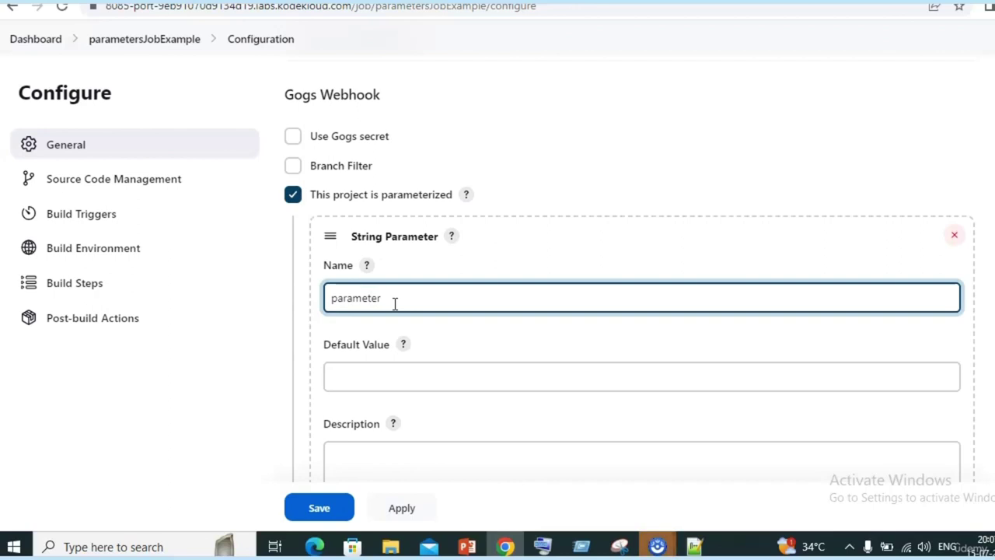
pyautogui.press('Home')
pyautogui.write('Job')
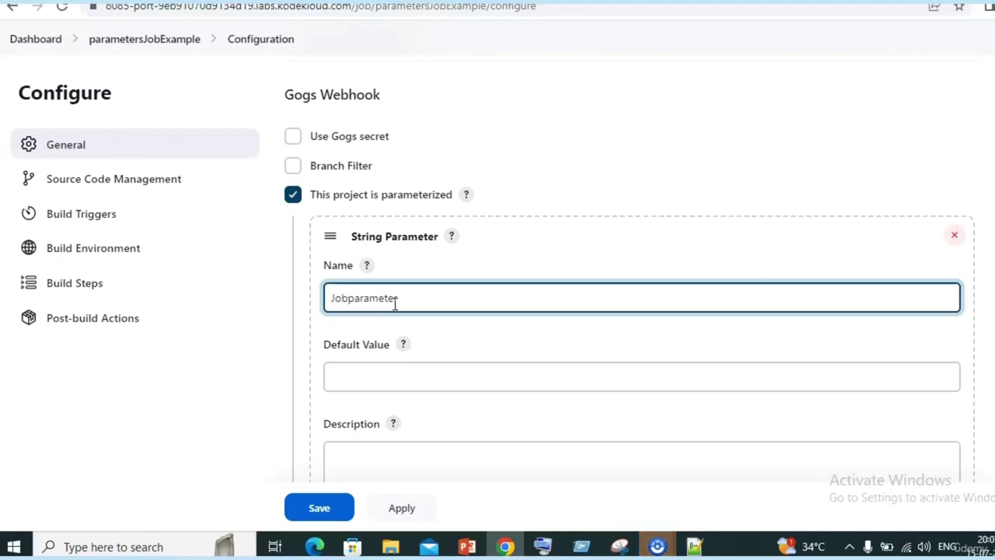
pyautogui.press('Delete')
pyautogui.press('Delete')
pyautogui.press('Delete')
pyautogui.press('Delete')
pyautogui.press('Delete')
pyautogui.press('Delete')
pyautogui.press('Delete')
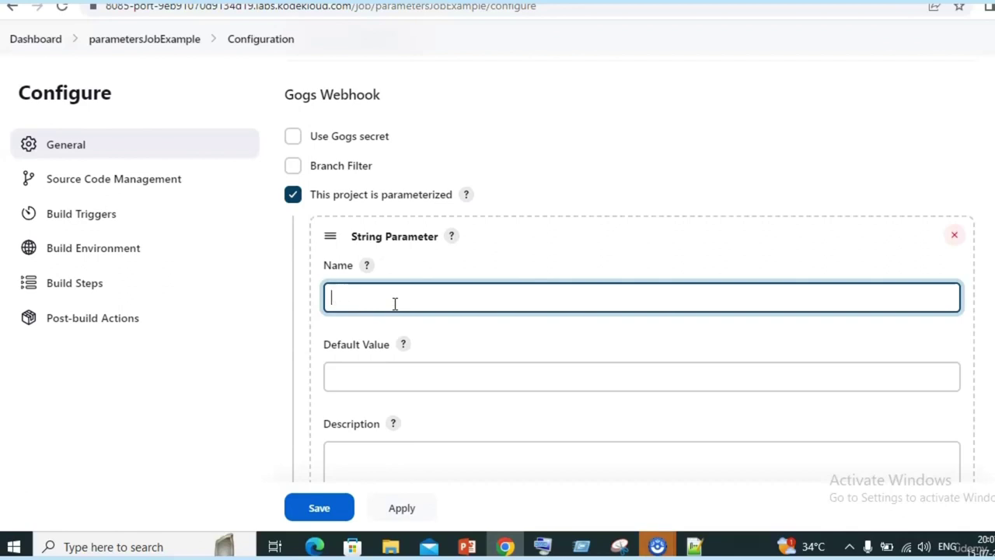
pyautogui.write('Name')
pyautogui.scroll(-2, 395, 305)
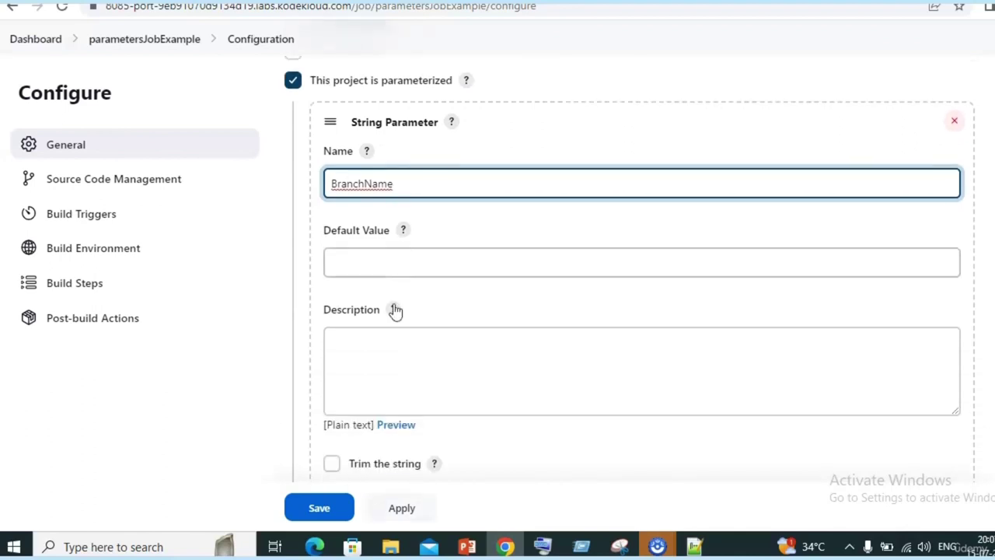
# Give BranchName the default value temp, then switch to the PowerPoint slide show.
pyautogui.click(363, 241)
pyautogui.write('E')
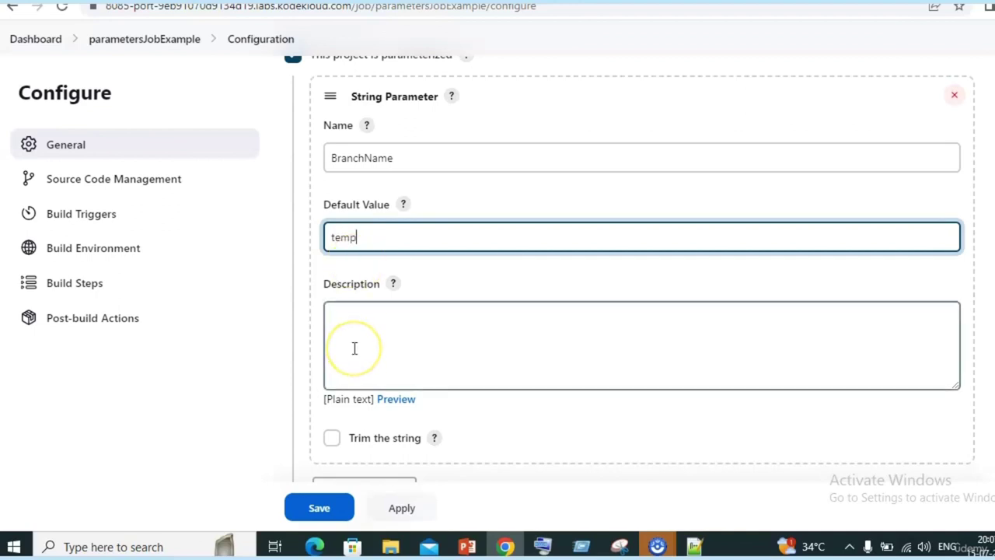
pyautogui.scroll(-3, 354, 348)
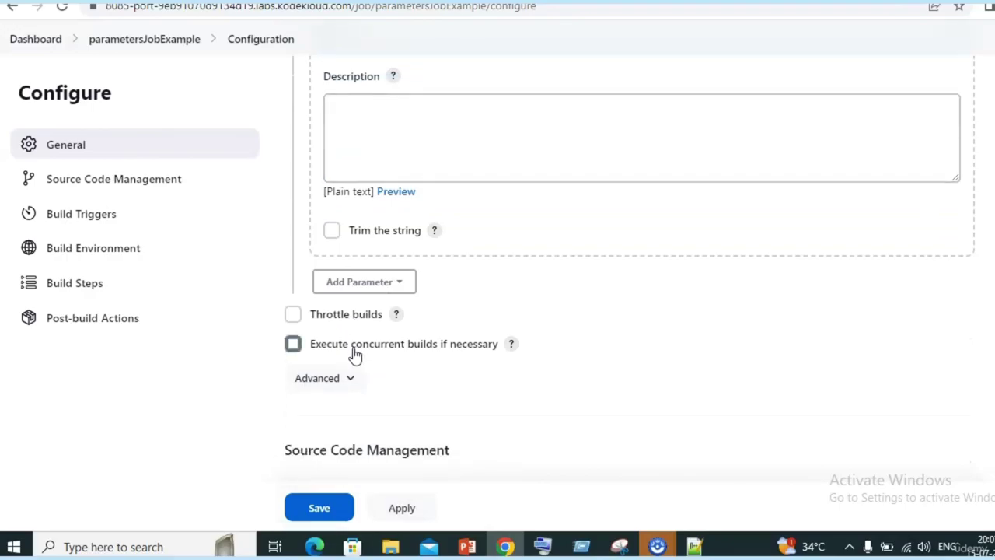
pyautogui.hotkey('alt', 'Tab')
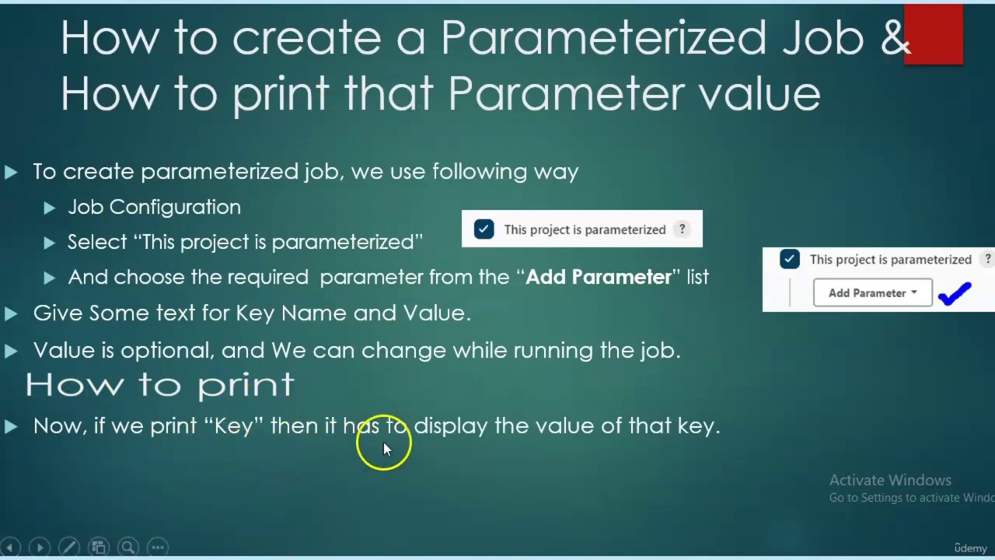
# Bring up PowerPoint and start the slide show from the current slide.
pyautogui.hotkey('alt', 'Tab')
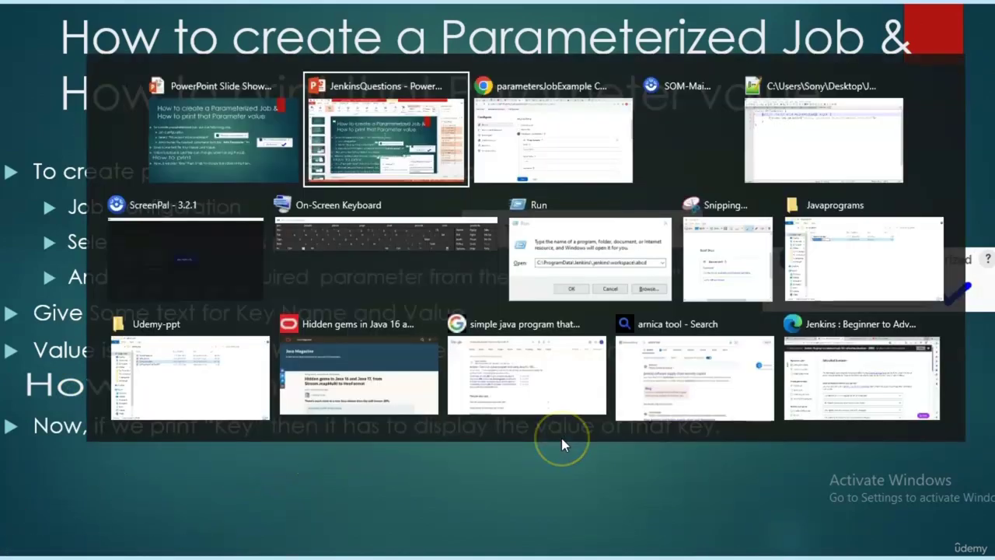
pyautogui.hotkey('alt', 'Tab')
pyautogui.hotkey('alt', 'Tab')
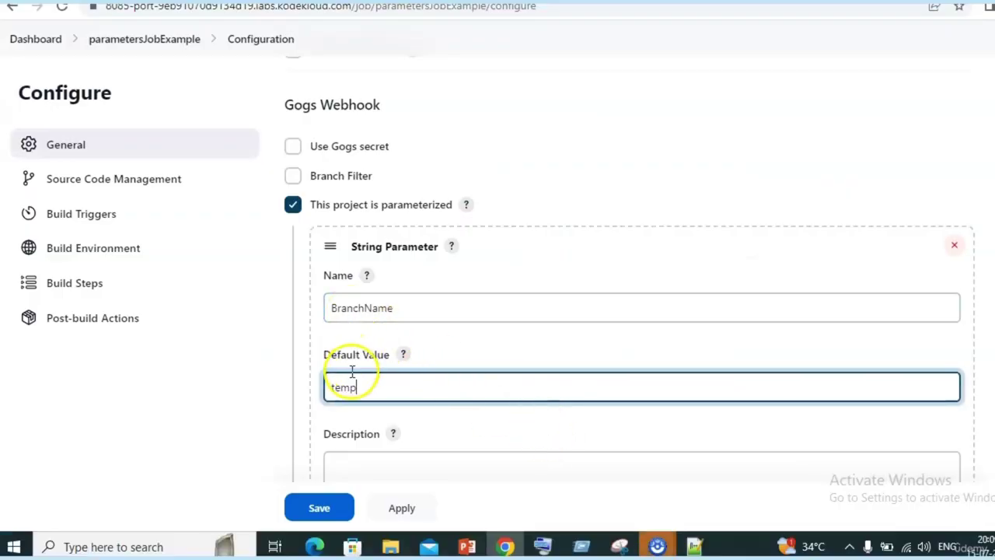
pyautogui.hotkey('alt', 'Tab')
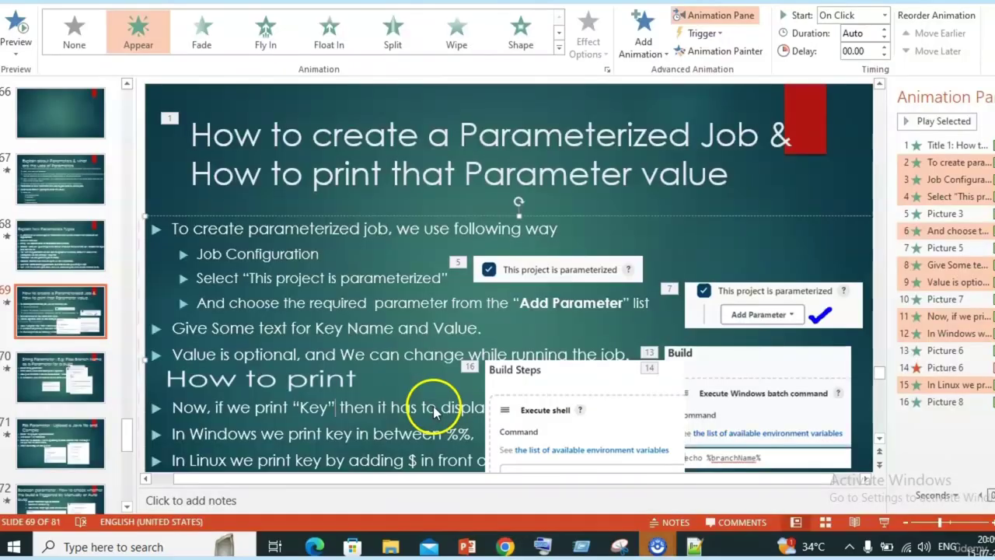
pyautogui.hotkey('shift', 'F5')
# Reveal the Windows %% and Linux $ printing bullets, then return to the BranchName field in Jenkins.
pyautogui.click(433, 405)
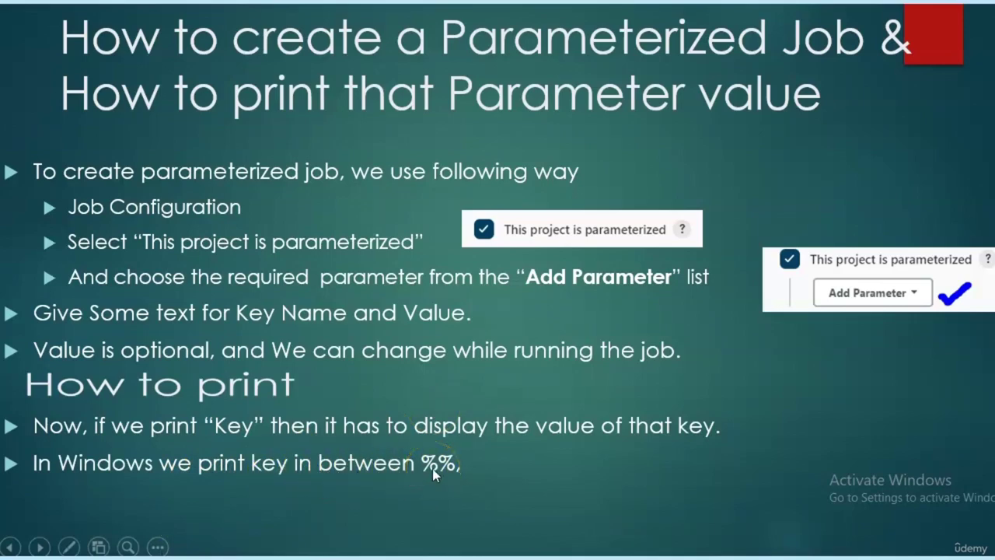
pyautogui.press('Right')
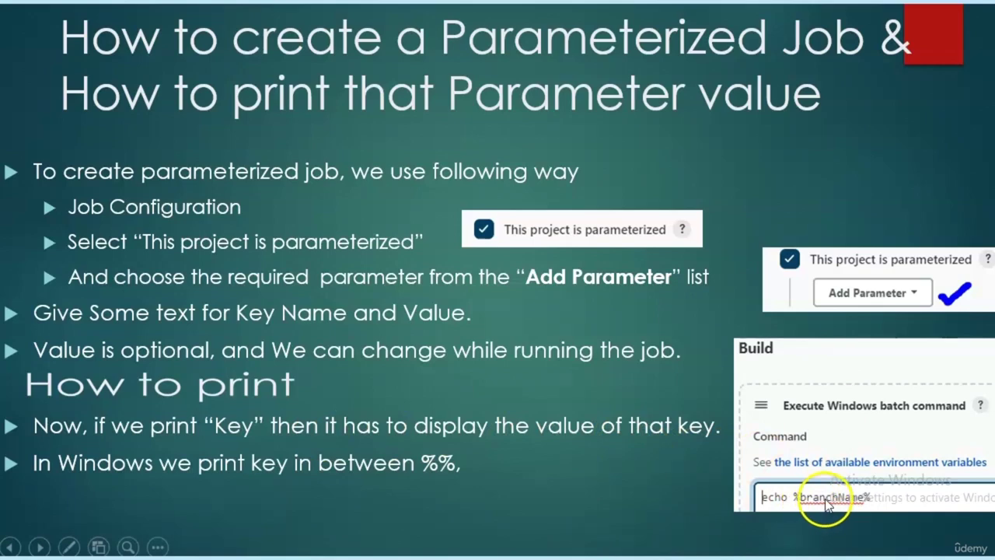
pyautogui.press('Right')
pyautogui.press('Right')
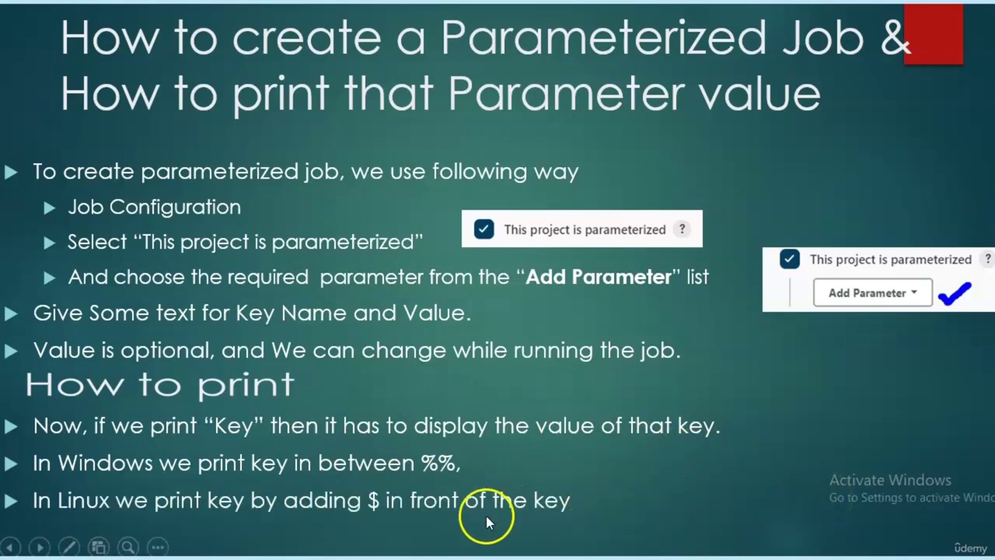
pyautogui.hotkey('alt', 'Tab')
pyautogui.hotkey('alt', 'Tab')
pyautogui.click(365, 308)
# Add an Execute shell build step running 'echo my branch name is : $BranchName'.
pyautogui.doubleClick(365, 308)
pyautogui.scroll(-4, 363, 307)
pyautogui.scroll(-8, 365, 311)
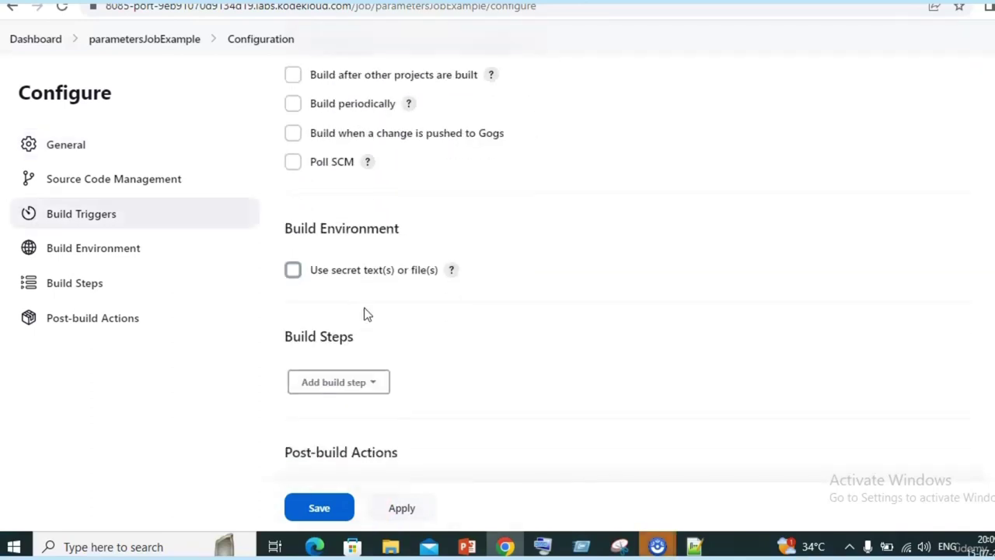
pyautogui.scroll(-3, 366, 314)
pyautogui.click(367, 262)
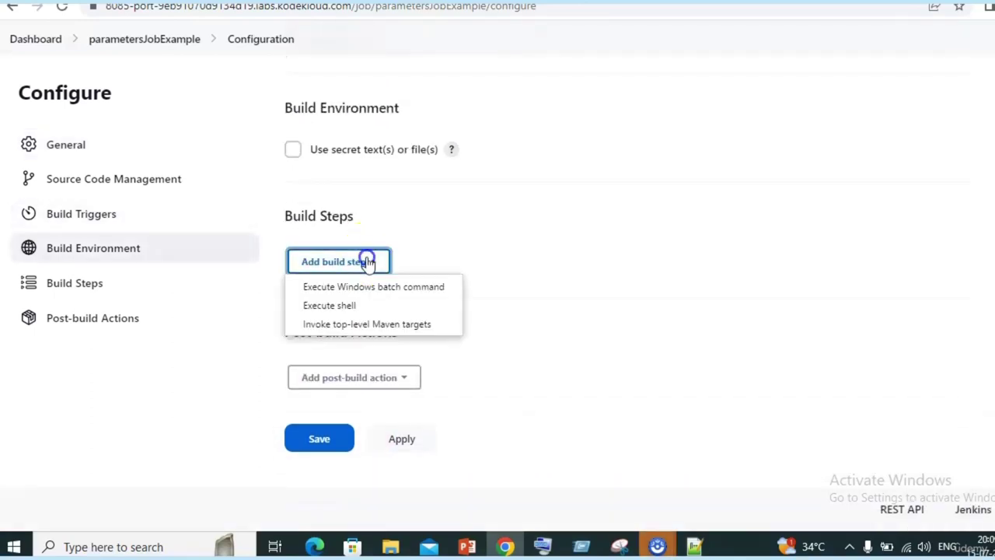
pyautogui.click(355, 304)
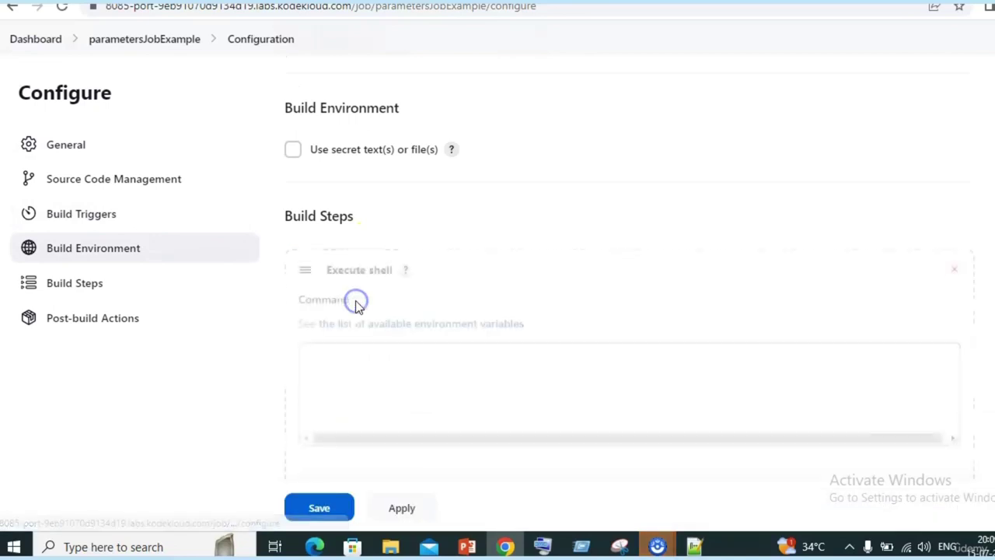
pyautogui.click(366, 367)
pyautogui.write('echo my branch name is :')
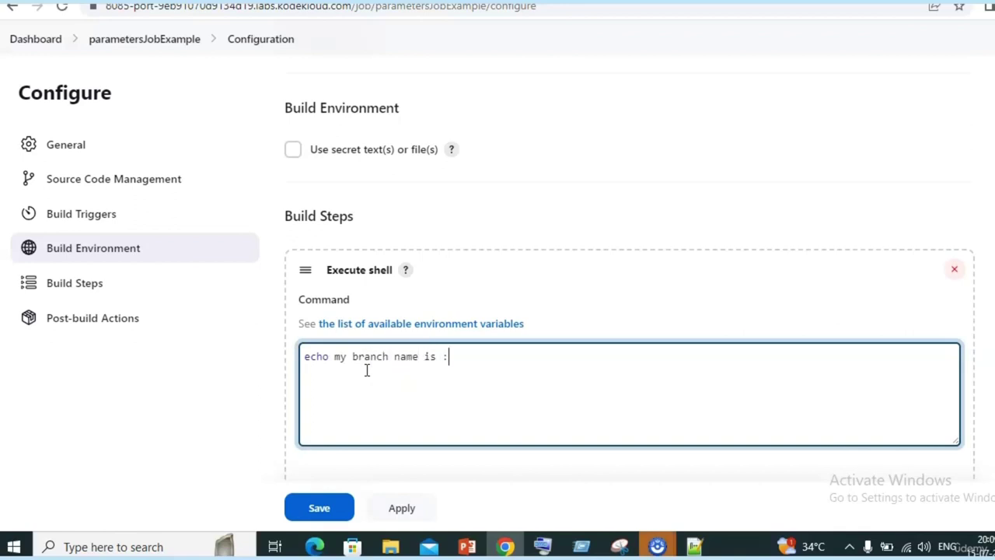
pyautogui.write(' $BranchName')
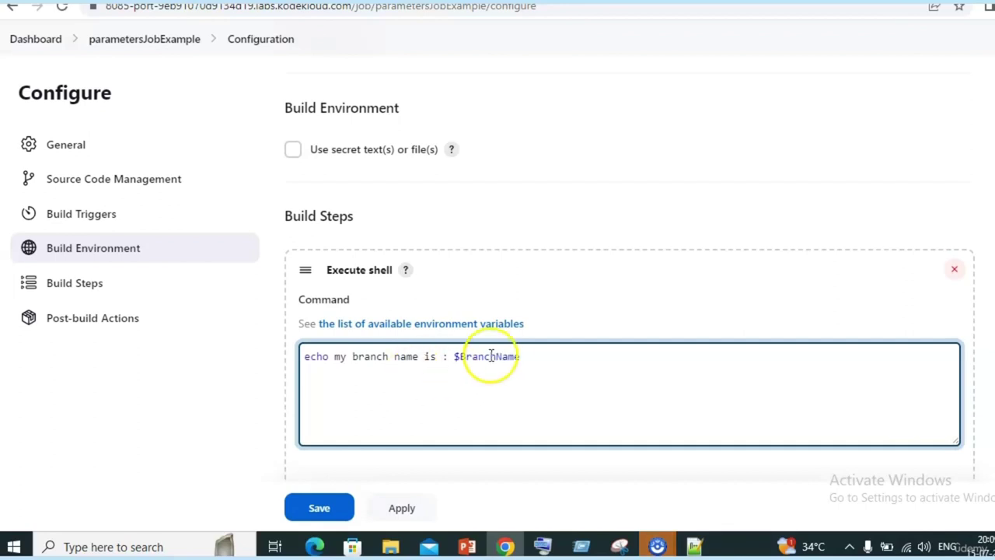
# Save the job configuration and reopen the parametersJobExample project page via the Dashboard.
pyautogui.click(323, 513)
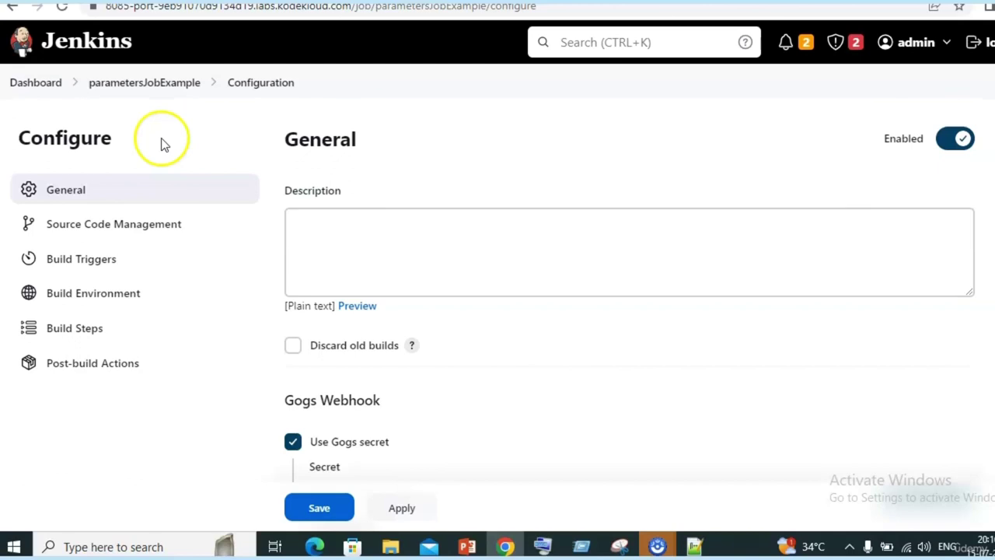
pyautogui.click(37, 83)
pyautogui.click(435, 424)
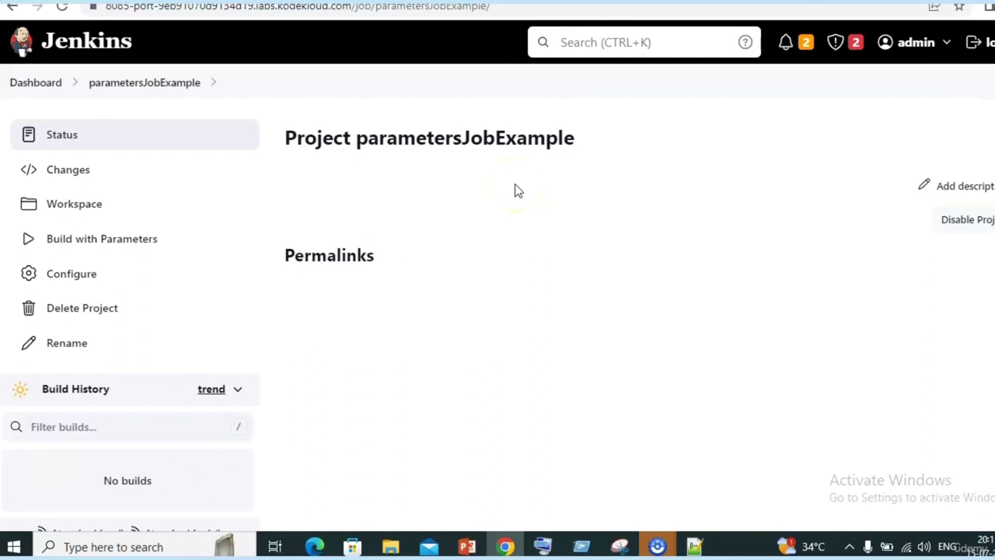
# Build parametersJobExample with parameters, keeping BranchName as temp.
pyautogui.click(132, 244)
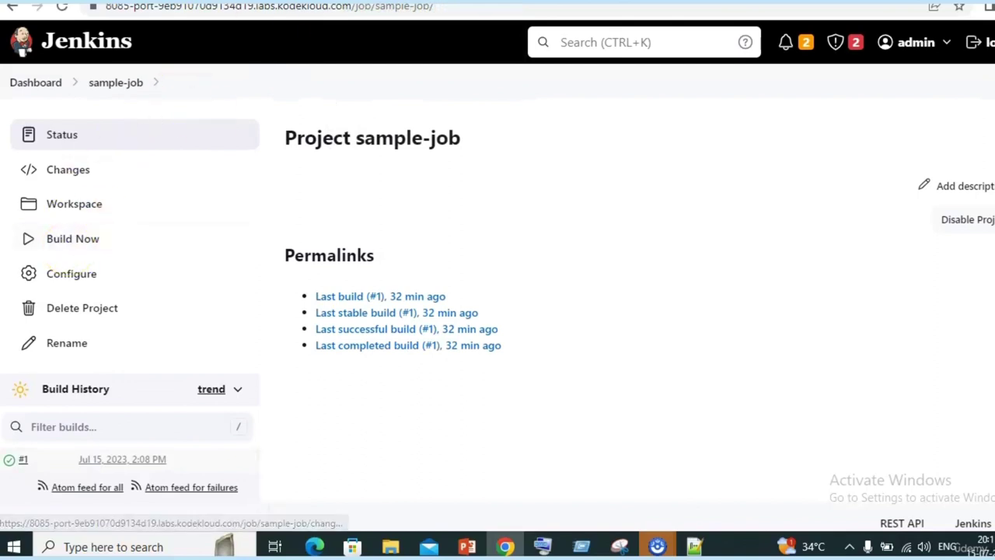
pyautogui.click(381, 0)
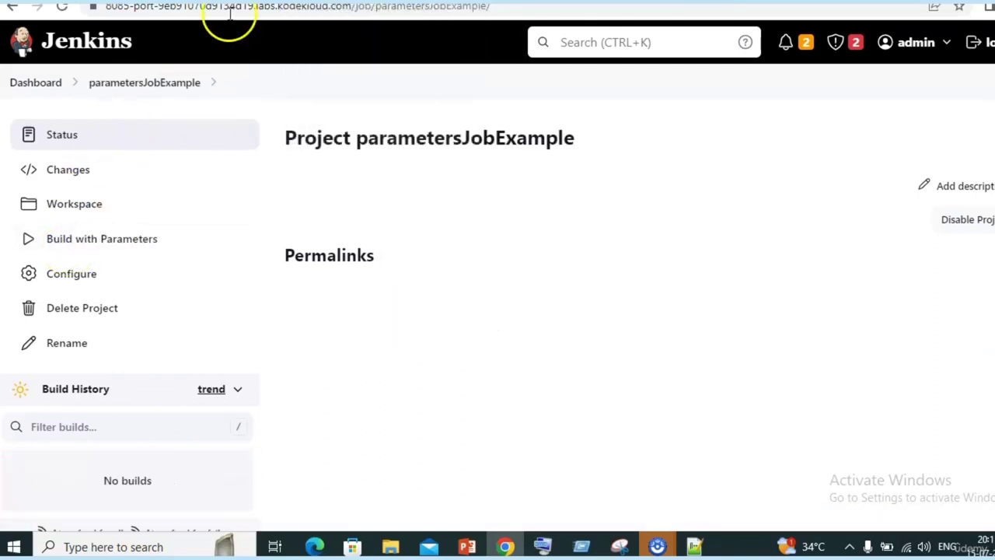
pyautogui.click(109, 249)
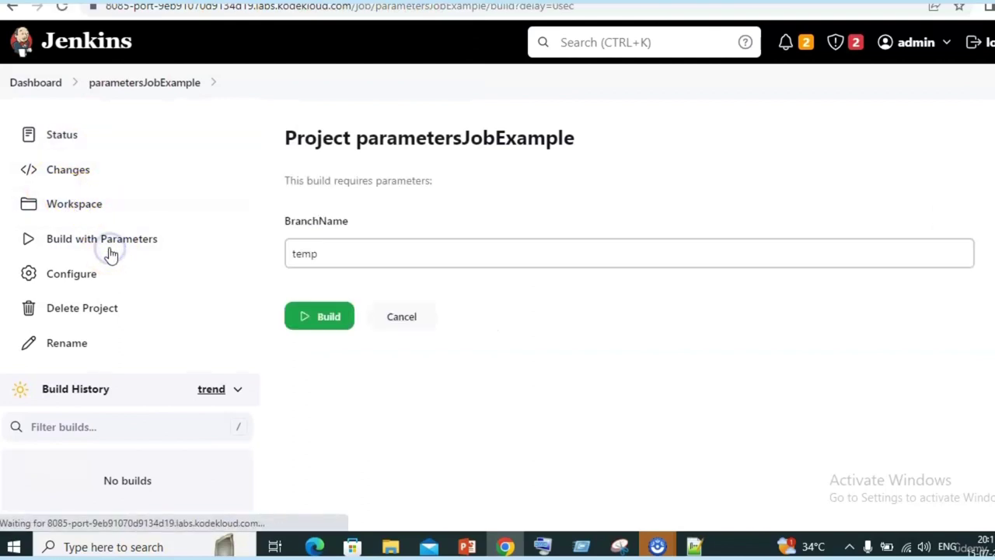
pyautogui.click(353, 259)
pyautogui.doubleClick(304, 254)
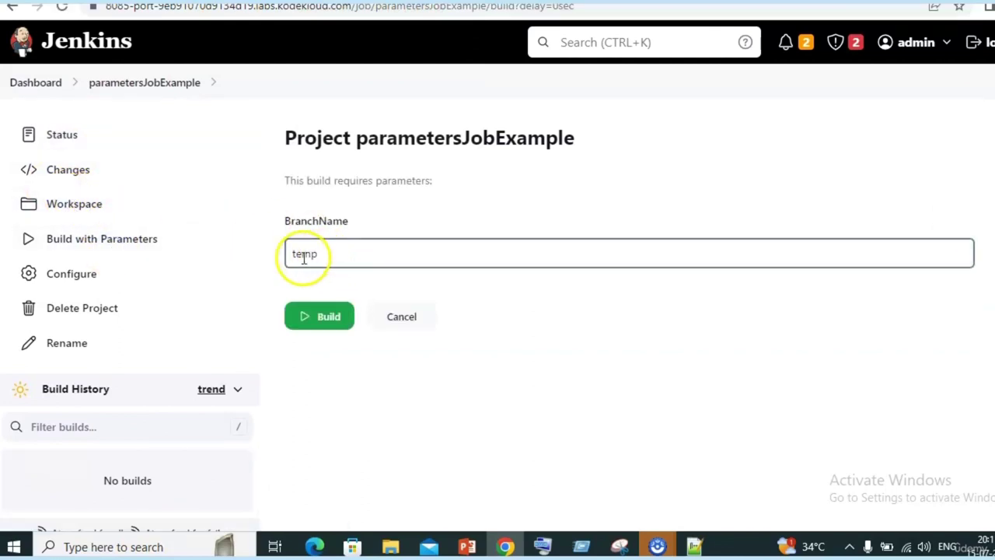
pyautogui.click(315, 327)
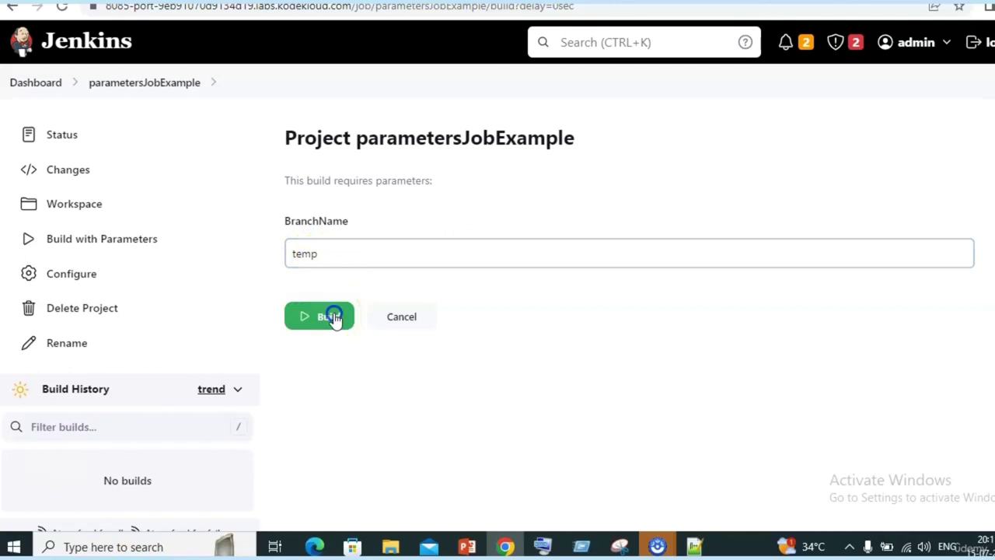
# Check build #1's console output, then go back to the project page.
pyautogui.scroll(-1, 424, 217)
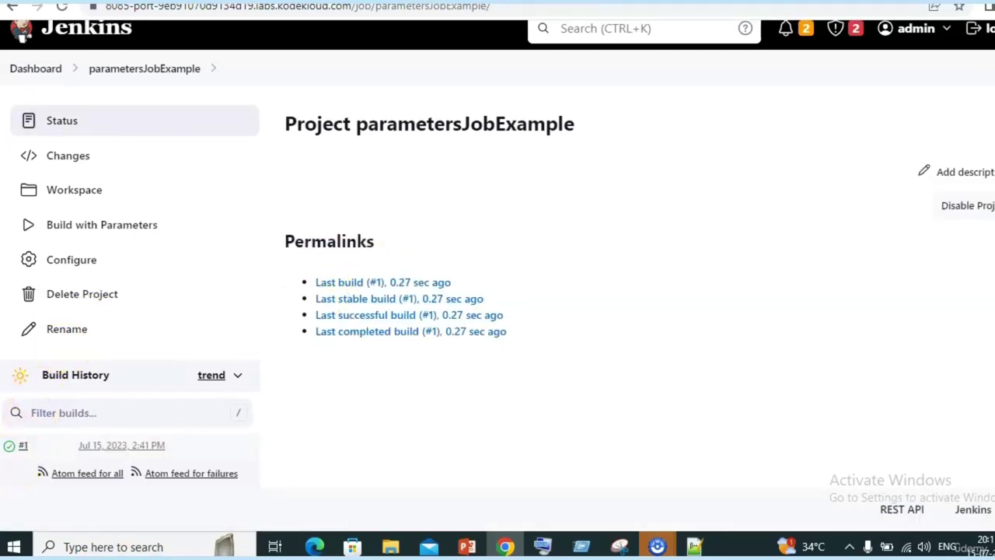
pyautogui.click(7, 448)
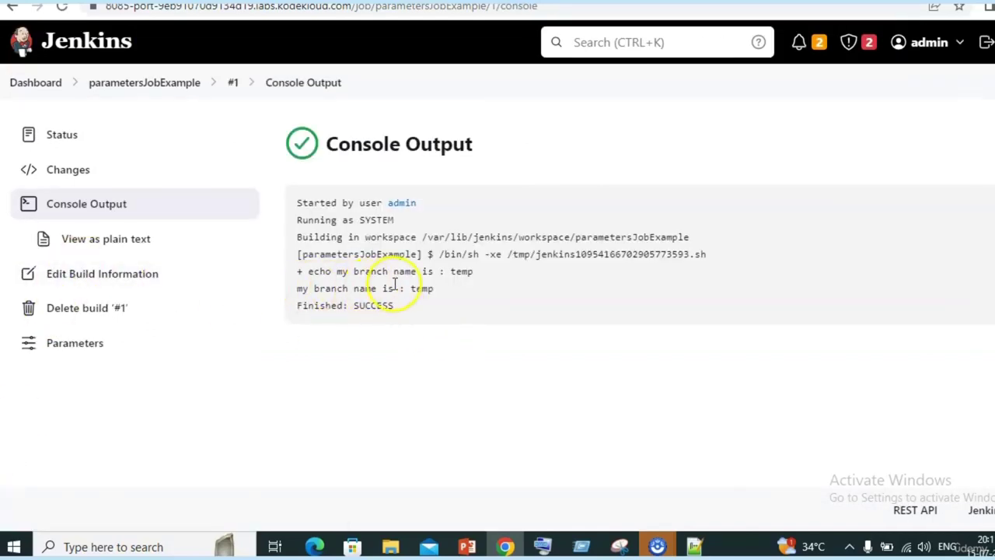
pyautogui.click(162, 84)
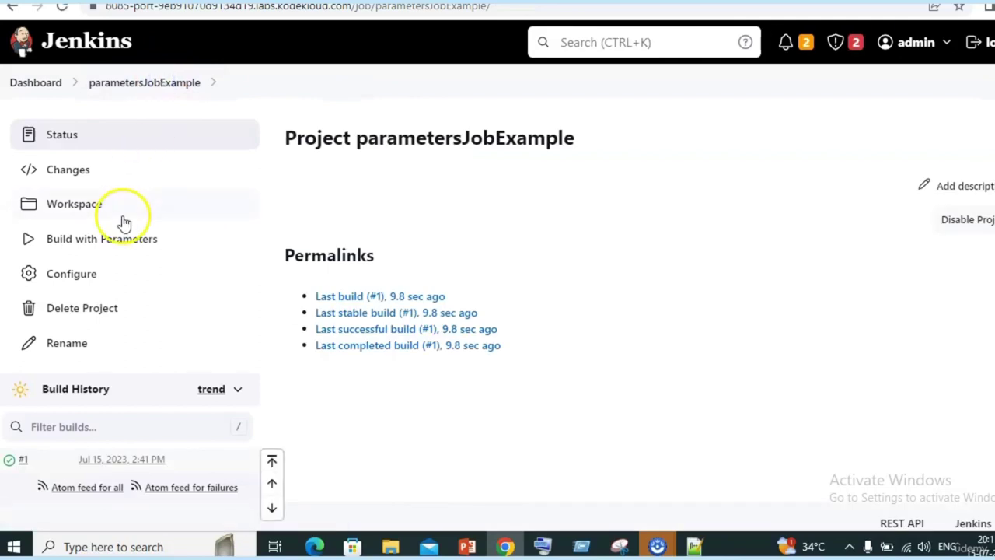
# Run another parameterized build with BranchName set to master.
pyautogui.click(115, 245)
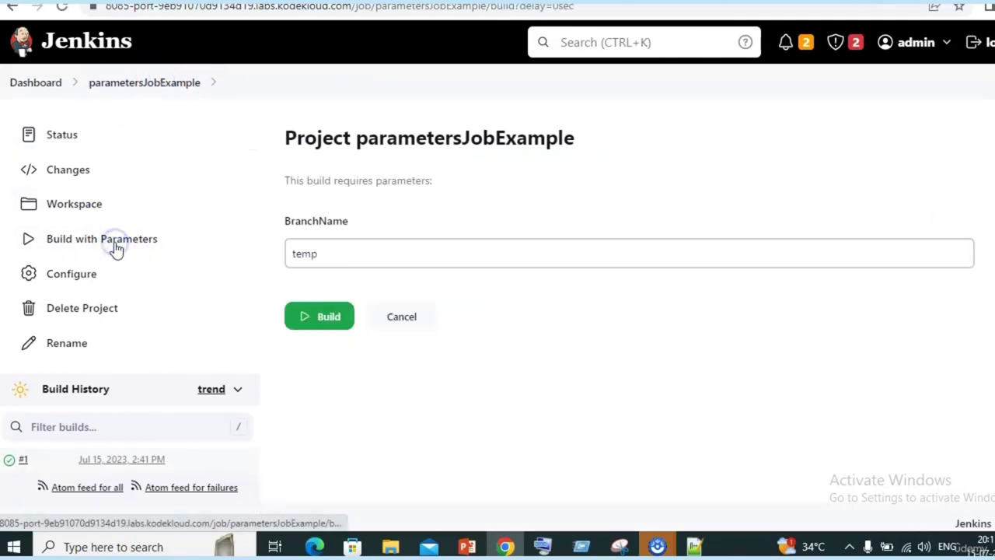
pyautogui.click(347, 239)
pyautogui.hotkey('ctrl', 'a')
pyautogui.write('ma')
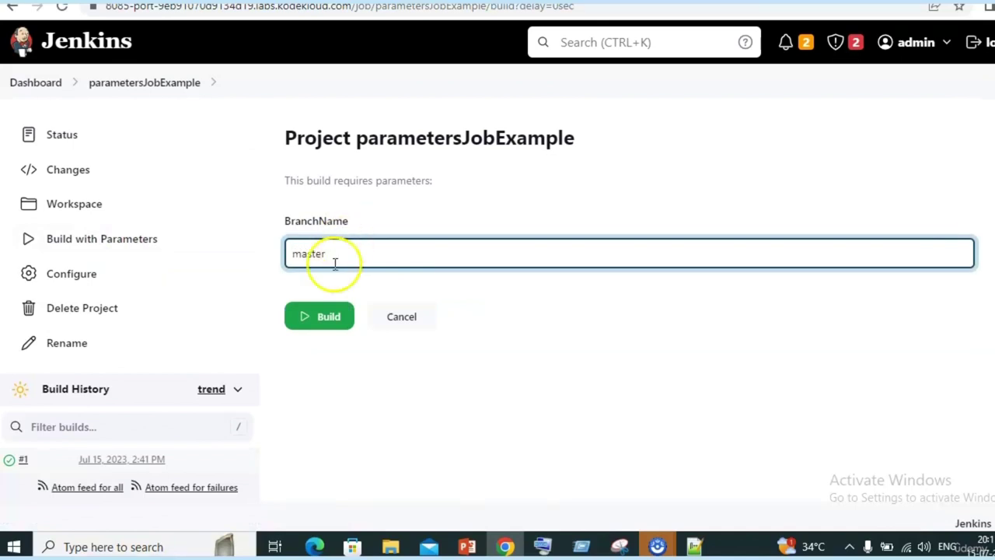
pyautogui.click(313, 319)
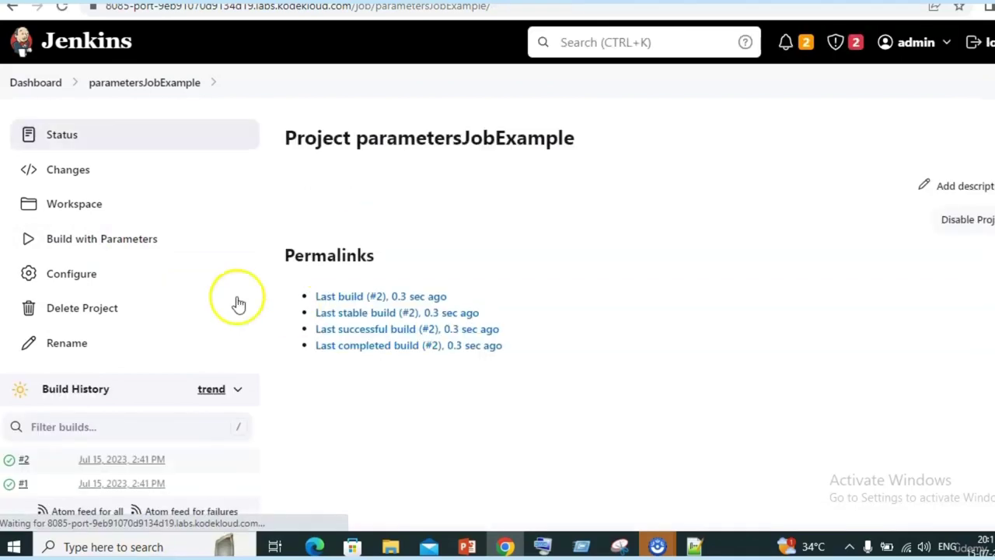
# View build #2's console output, then edit the address to reach build 1's page.
pyautogui.click(10, 463)
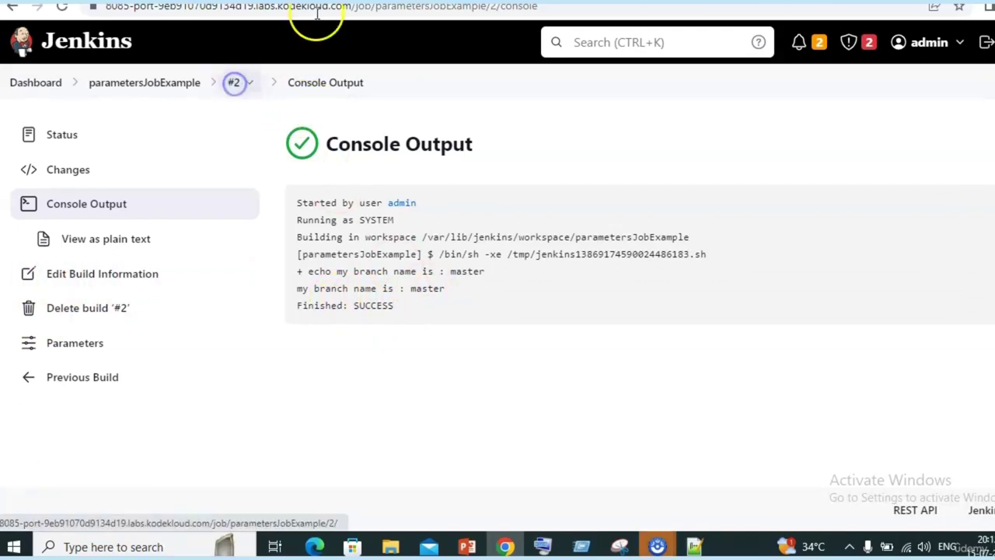
pyautogui.click(234, 84)
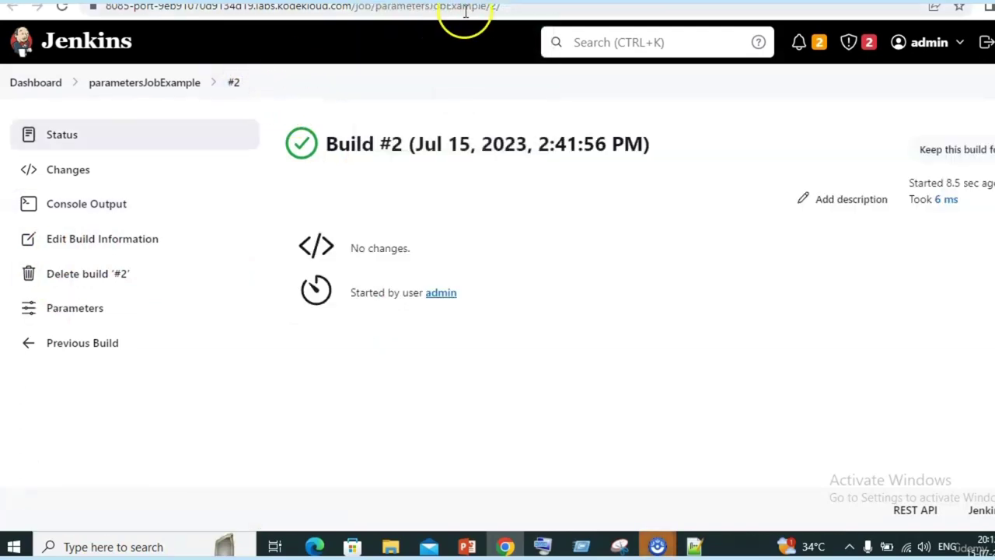
pyautogui.click(506, 9)
pyautogui.click(509, 9)
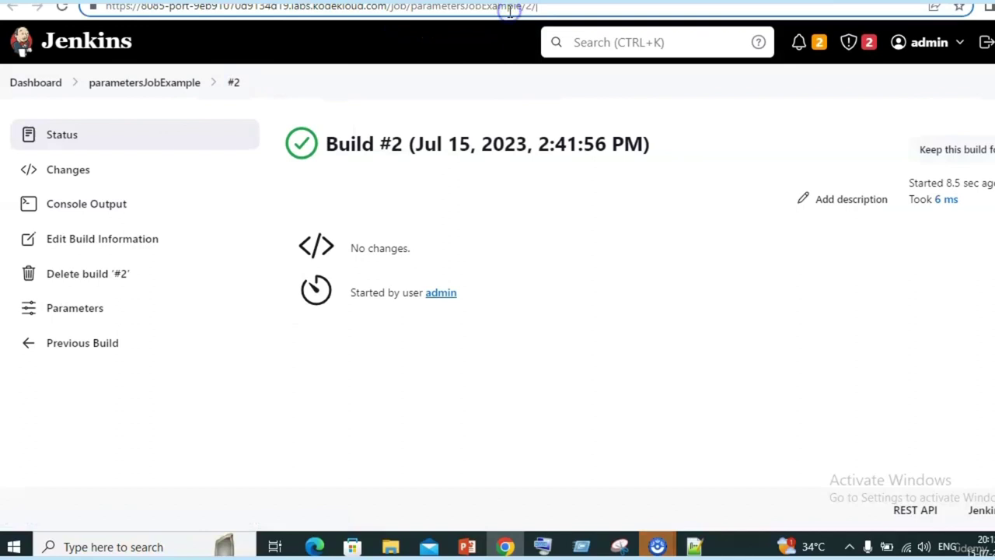
pyautogui.press('End')
pyautogui.press('BackSpace')
pyautogui.press('BackSpace')
pyautogui.write('1/')
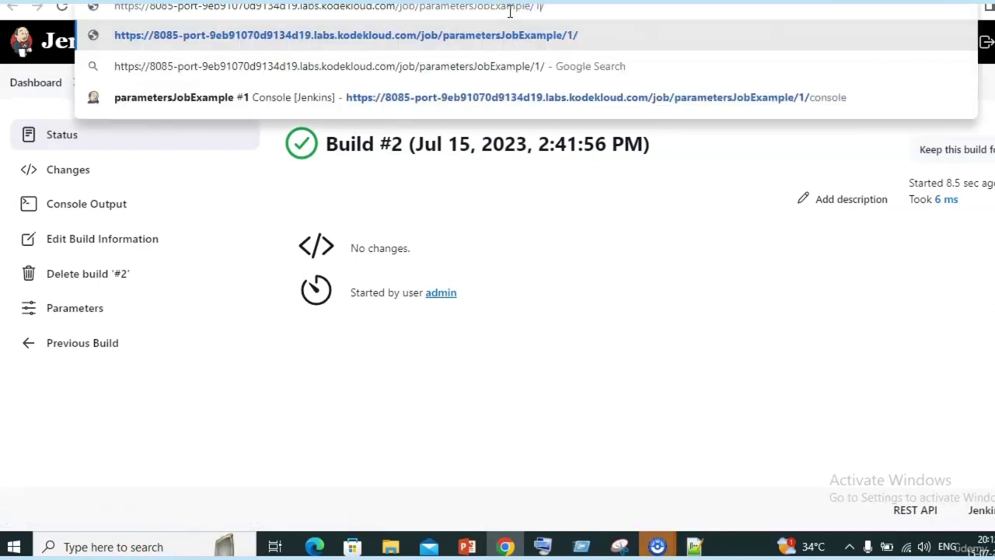
pyautogui.press('Return')
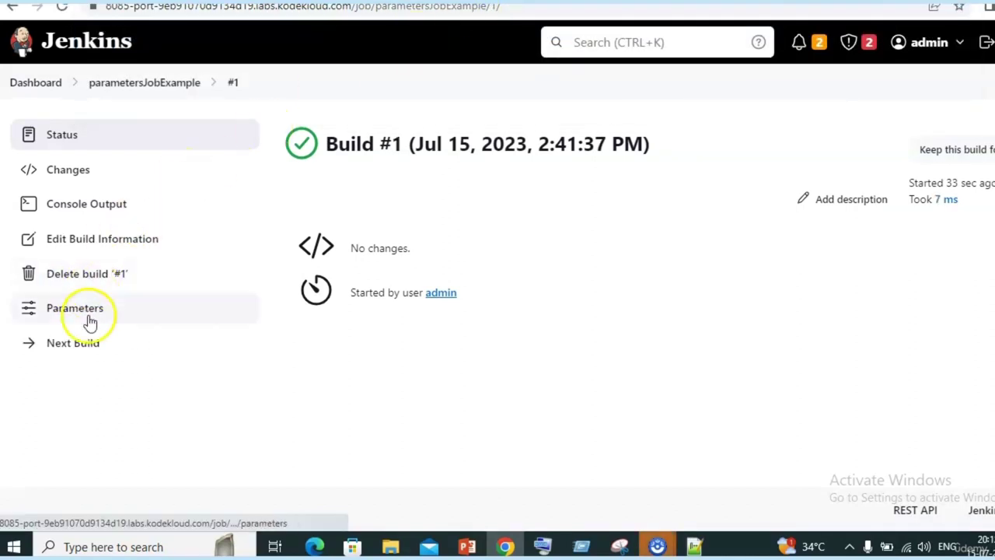
# Compare build #1's temp console output with build #2's master output, then switch to PowerPoint.
pyautogui.click(92, 209)
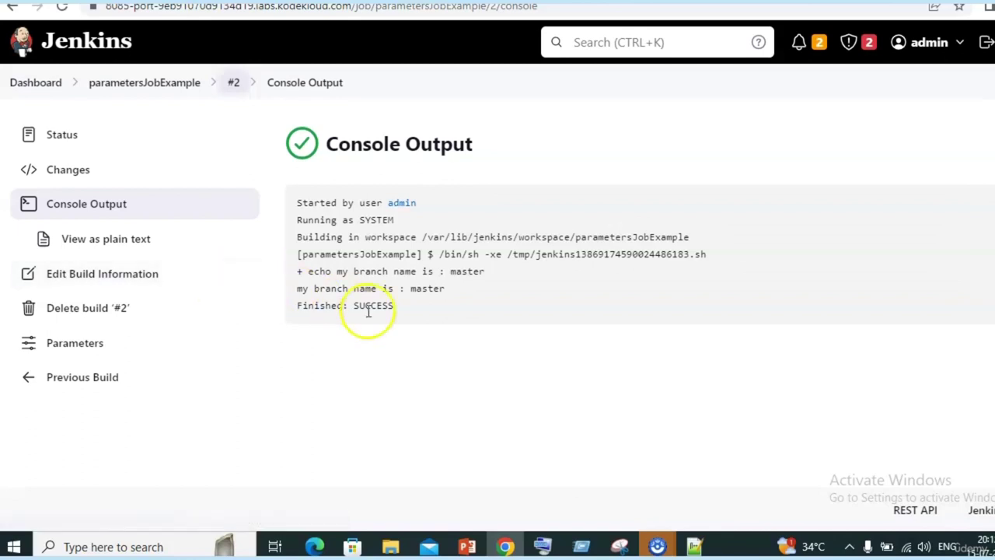
pyautogui.click(435, 1)
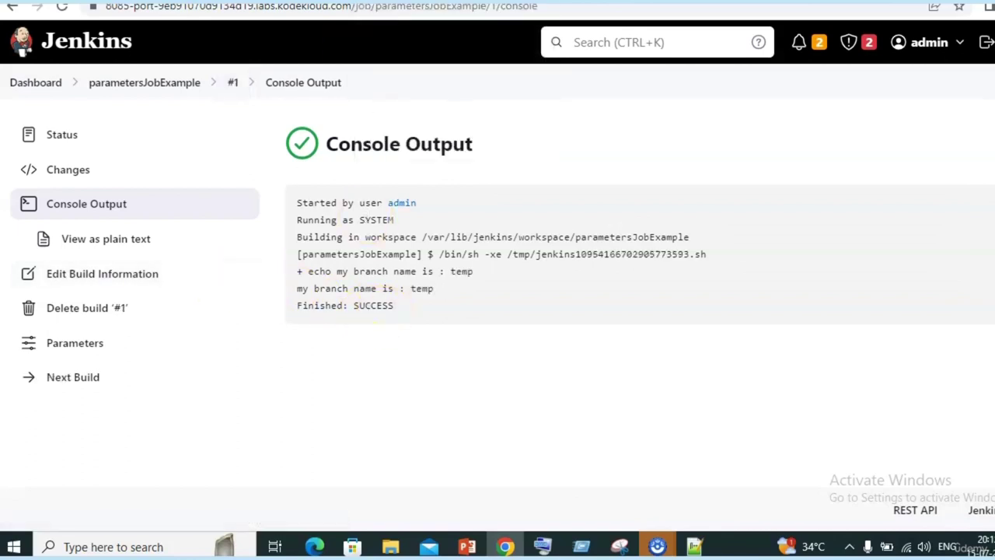
pyautogui.hotkey('ctrl', 'Tab')
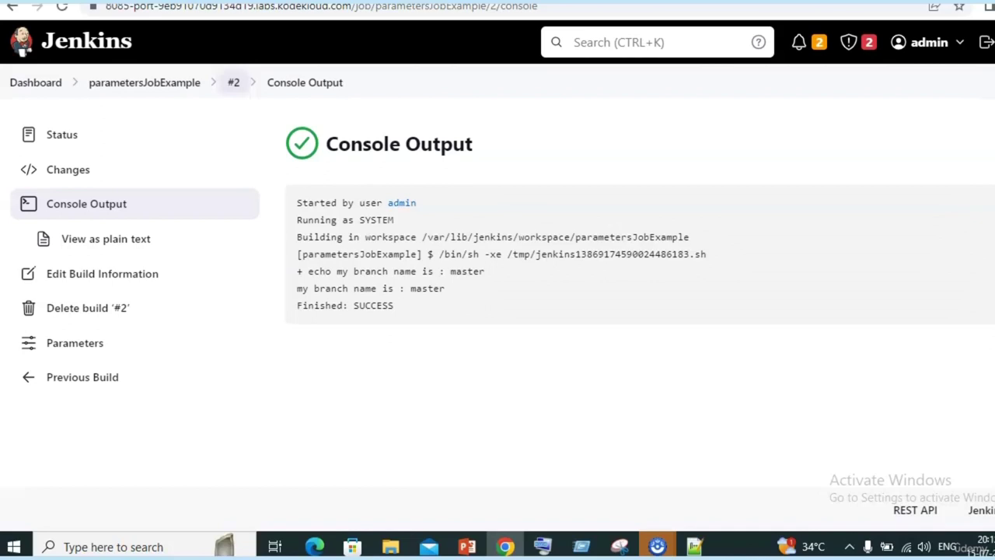
pyautogui.hotkey('alt', 'Tab')
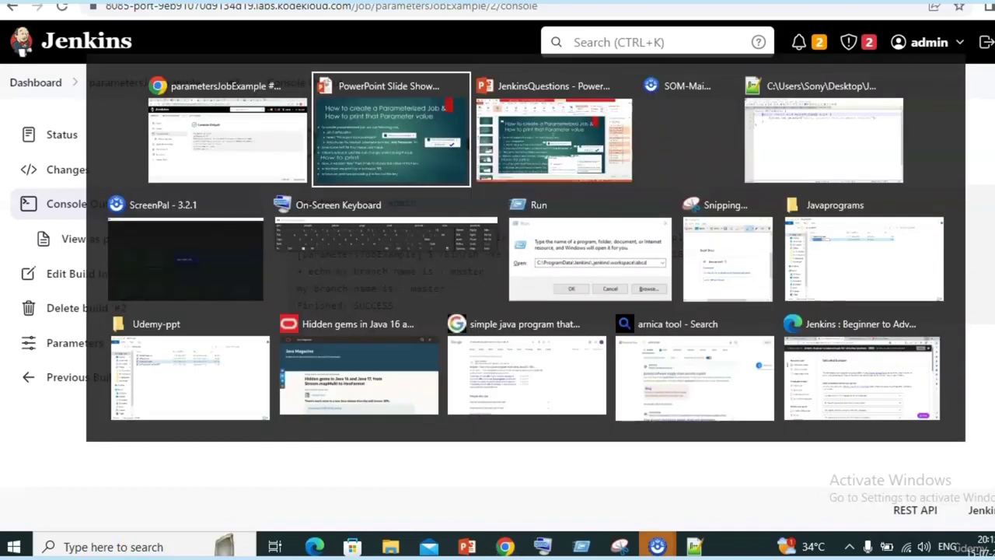
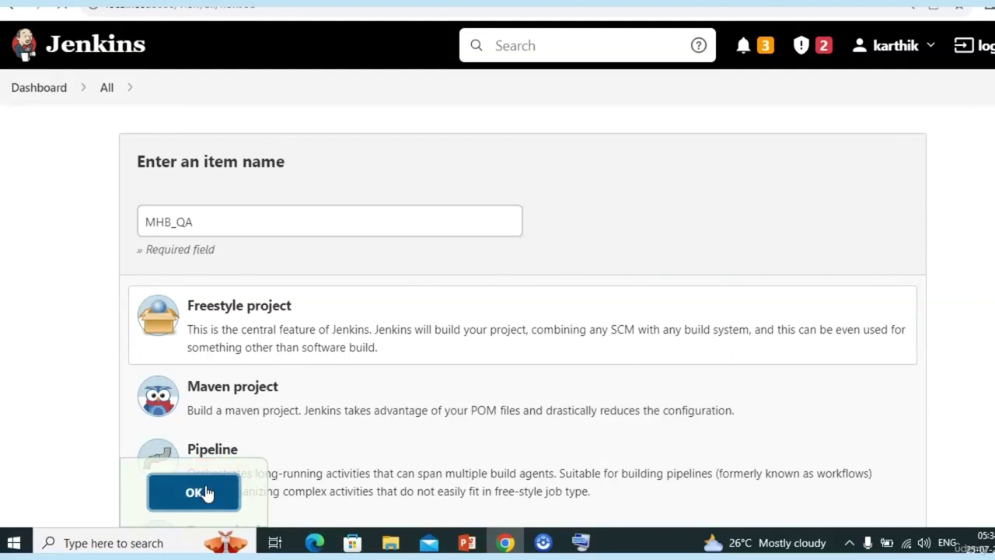
# Create the MHB_QA freestyle job, then bring up the GitHub dashboard.
pyautogui.click(194, 493)
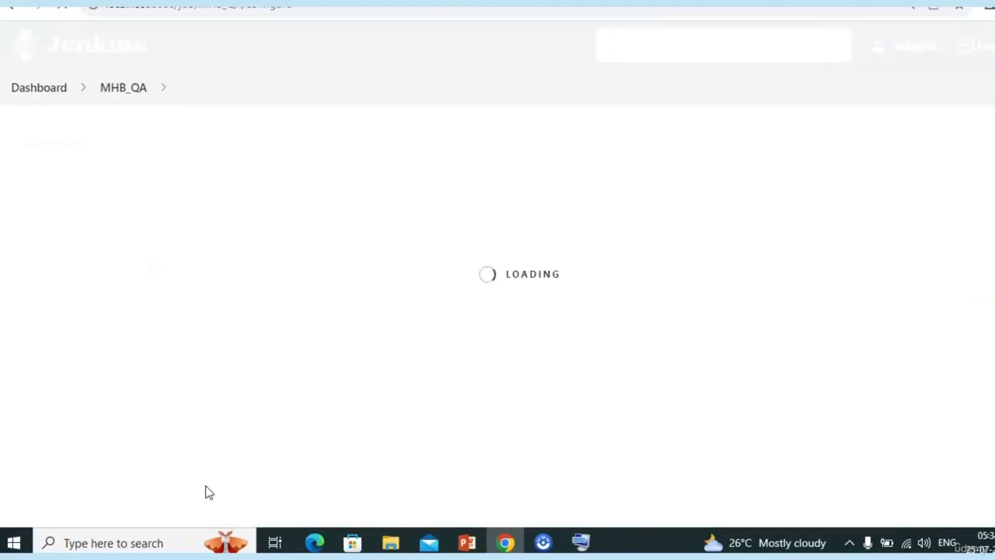
pyautogui.click(193, 447)
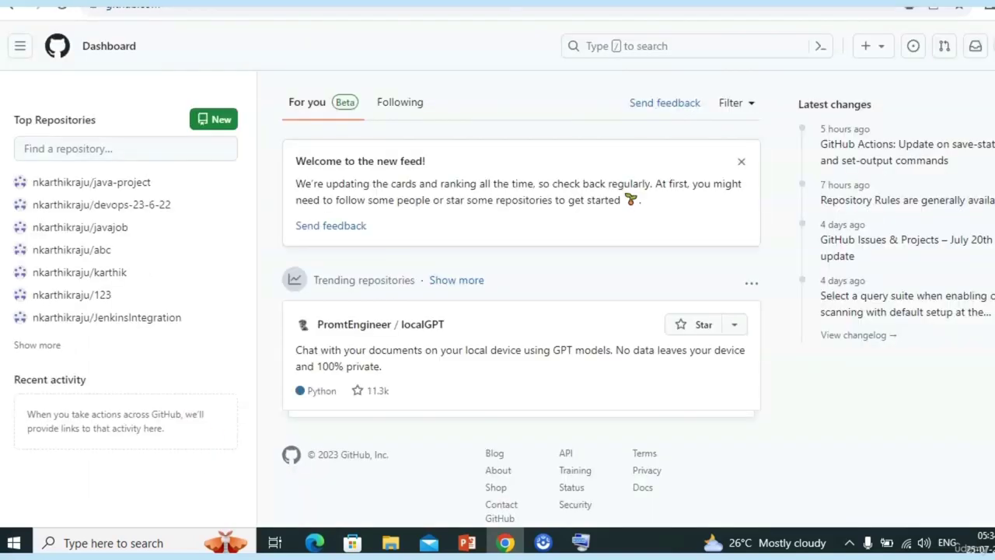
# Open the java-project repository and select its HTTPS clone URL from the Code menu.
pyautogui.click(121, 187)
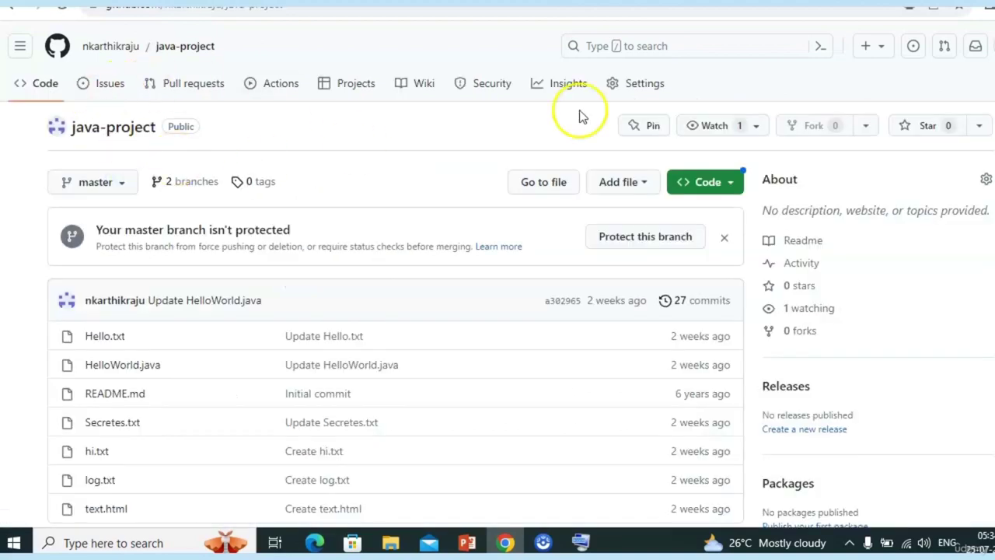
pyautogui.click(727, 182)
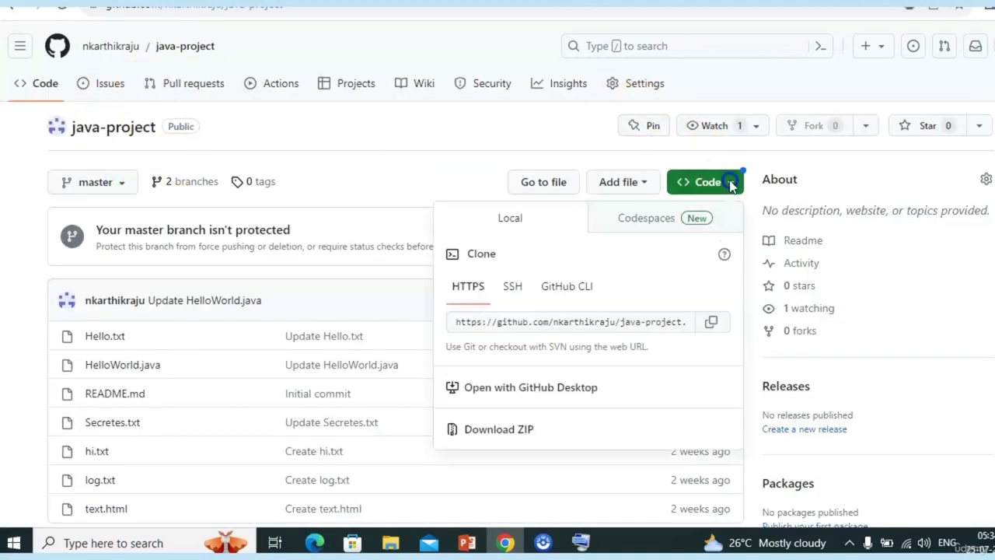
pyautogui.click(532, 324)
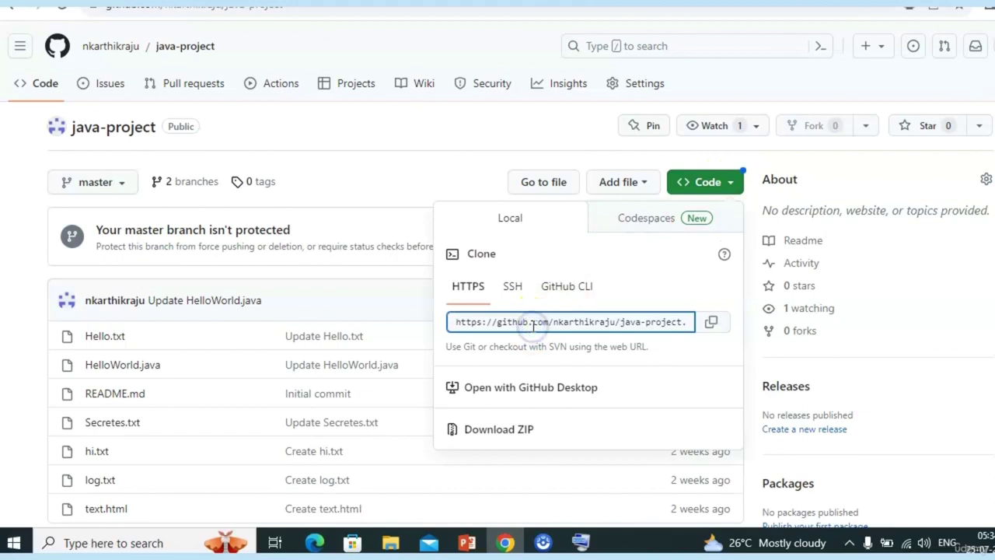
pyautogui.click(532, 324)
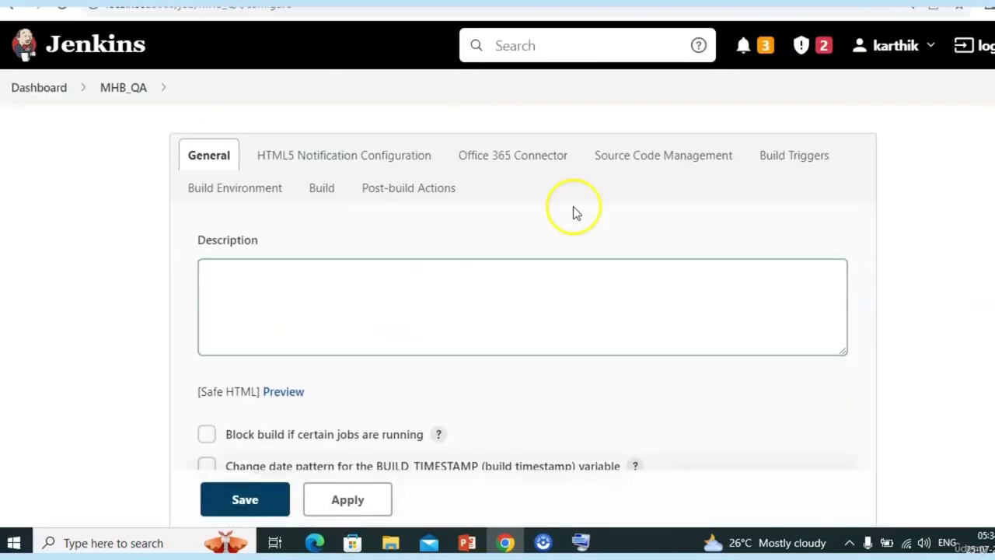
# Set Source Code Management to Git with the pasted java-project repository URL.
pyautogui.click(685, 158)
pyautogui.click(207, 199)
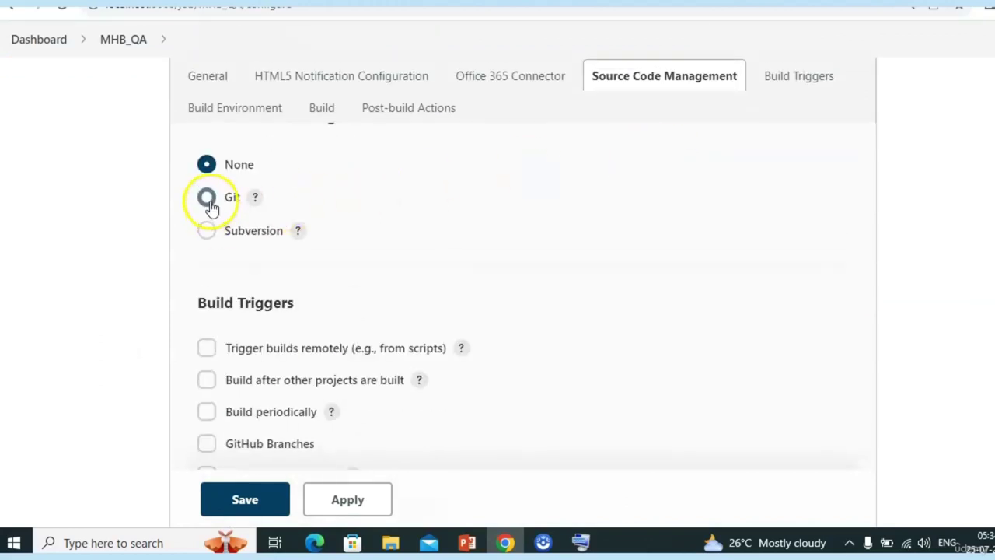
pyautogui.click(321, 310)
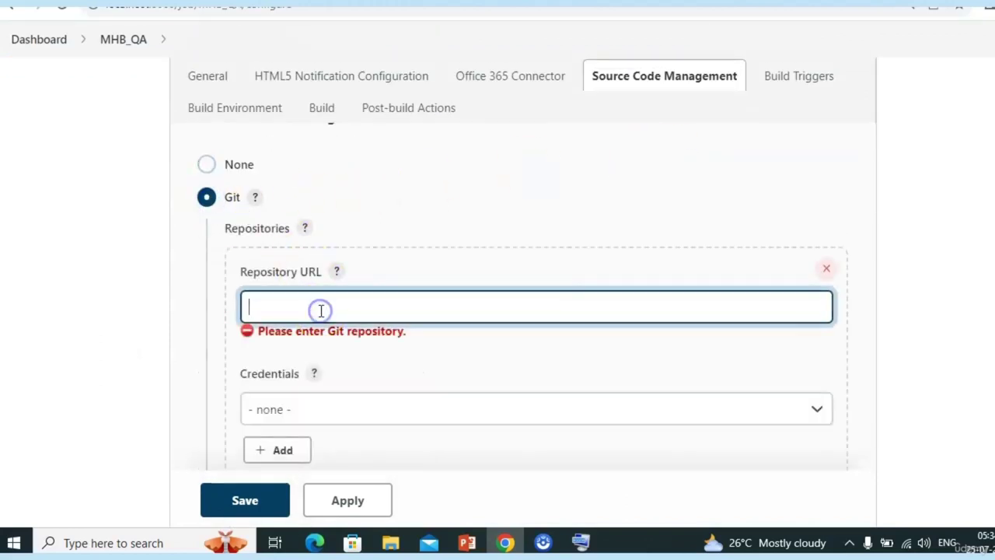
pyautogui.write('https://github.com/nkarthikraju/java-project.git')
pyautogui.click(894, 371)
# Add an Execute Windows batch command build step running dir, and save the job.
pyautogui.scroll(-2, 900, 374)
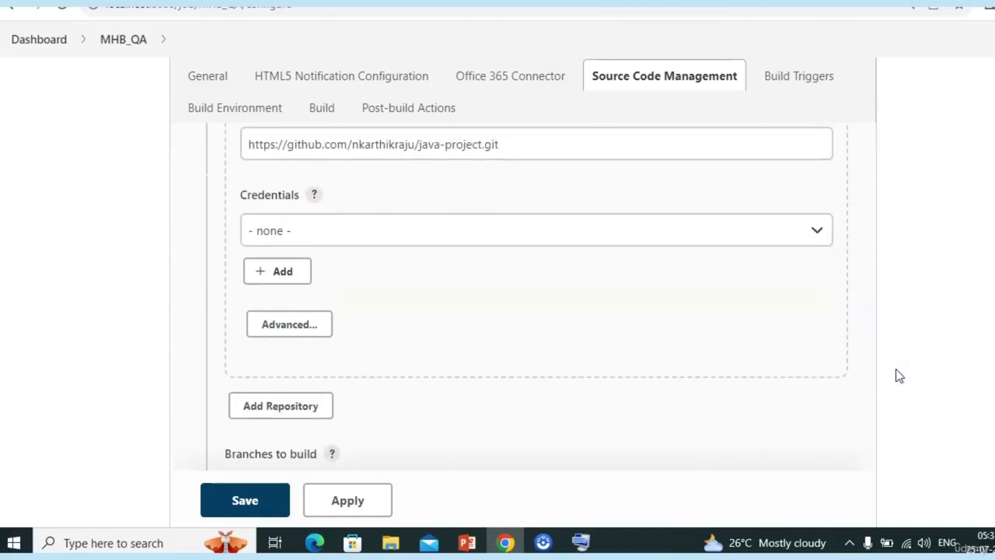
pyautogui.scroll(-1, 899, 376)
pyautogui.scroll(-5, 897, 375)
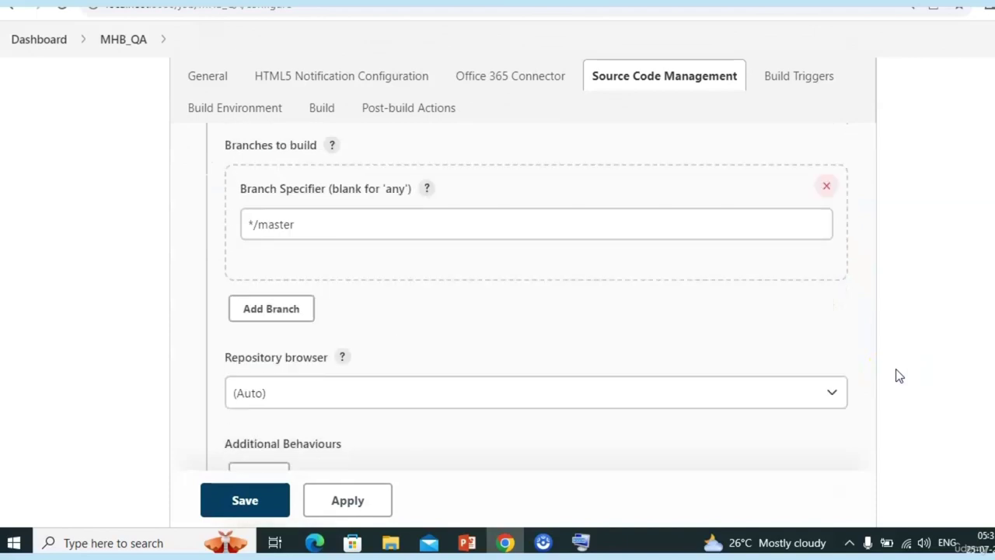
pyautogui.click(427, 223)
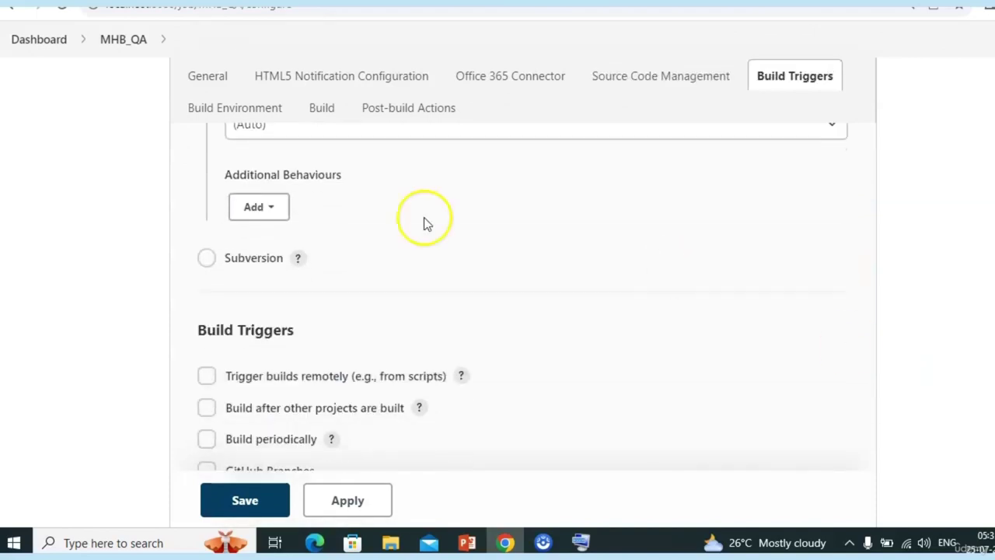
pyautogui.click(324, 108)
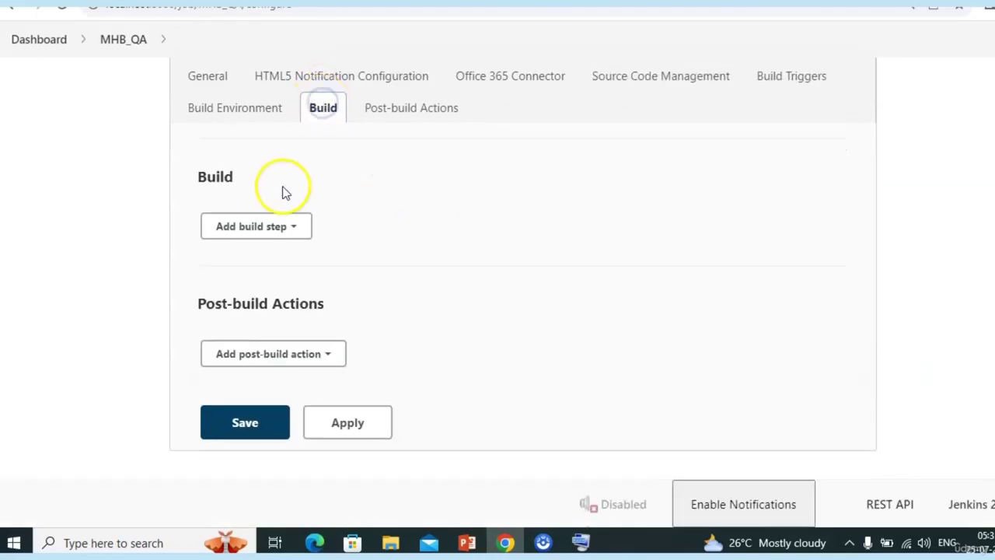
pyautogui.click(276, 226)
pyautogui.click(287, 294)
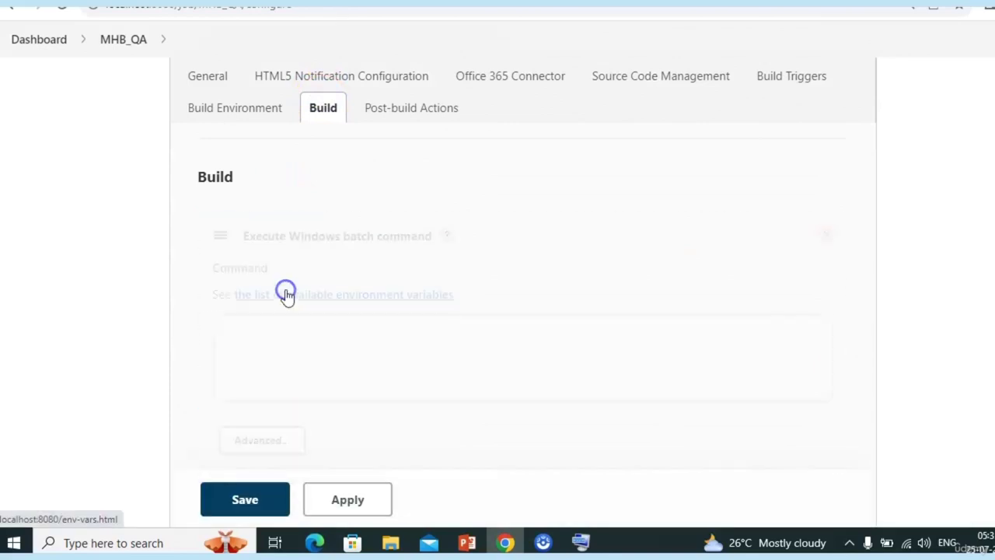
pyautogui.click(278, 346)
pyautogui.write('dise')
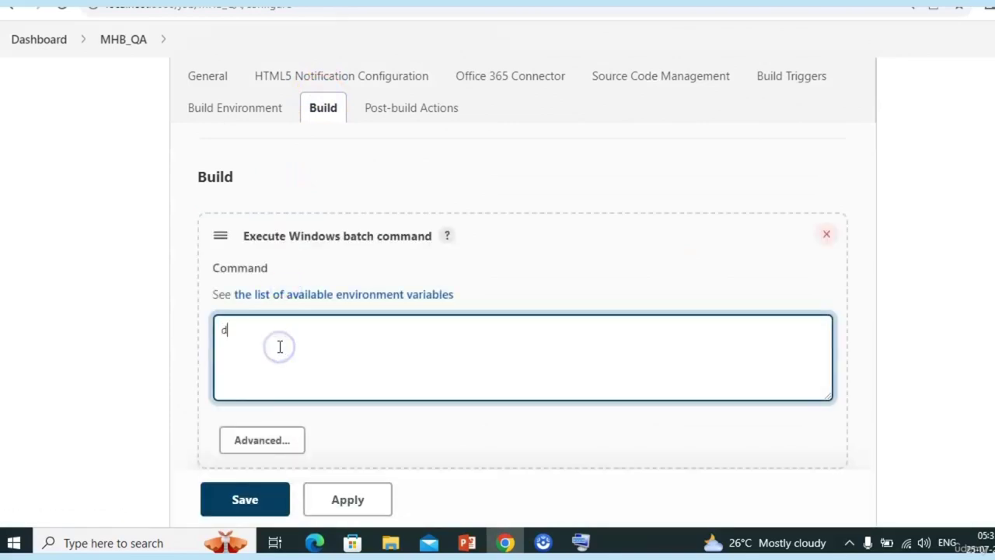
pyautogui.press('BackSpace')
pyautogui.press('BackSpace')
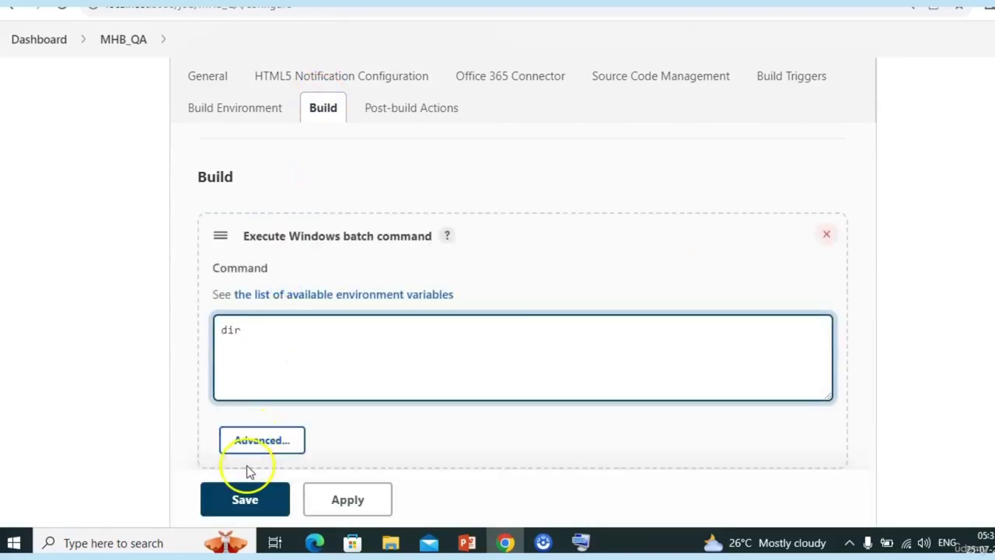
pyautogui.click(243, 501)
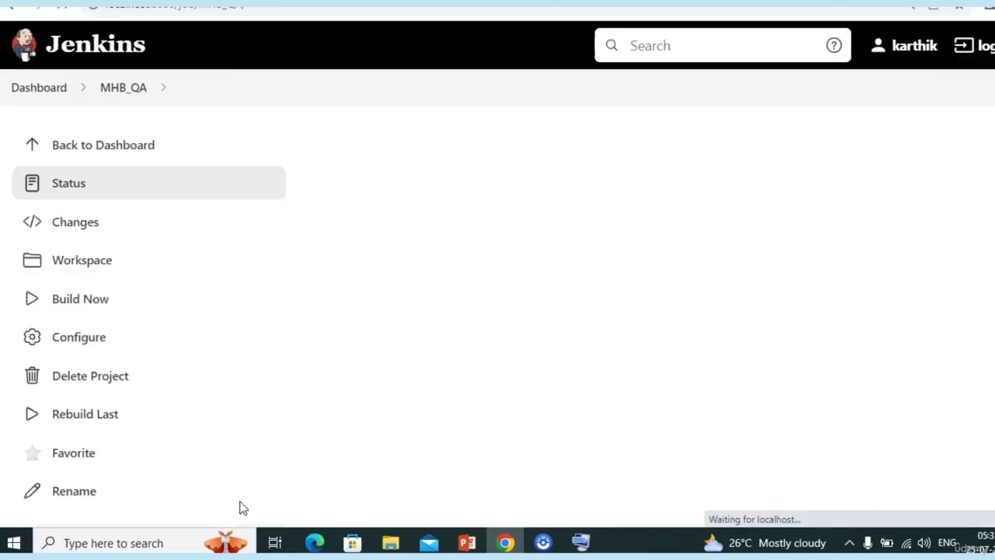
# Run MHB_QA build #1, review its console output, then open java-project's branch list on GitHub.
pyautogui.click(89, 302)
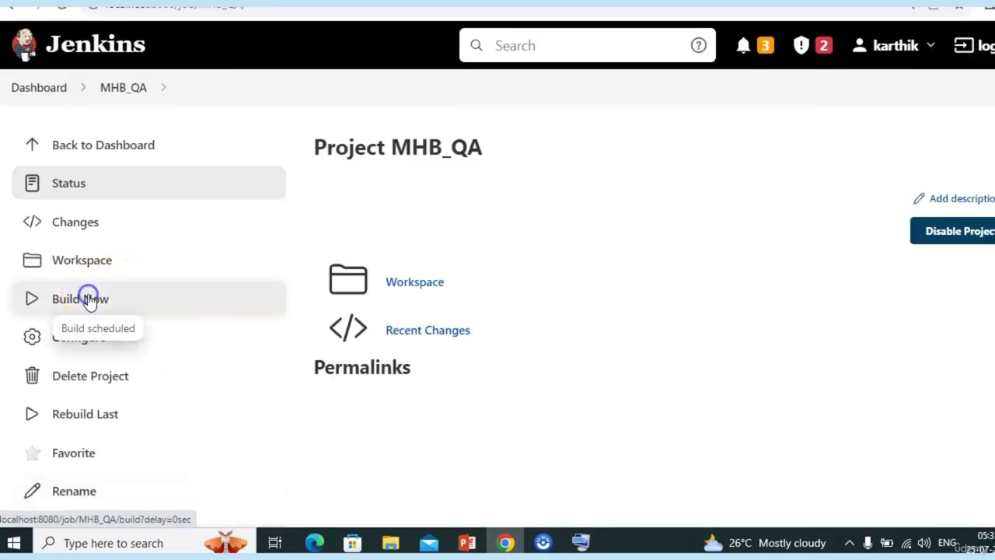
pyautogui.scroll(-3, 579, 280)
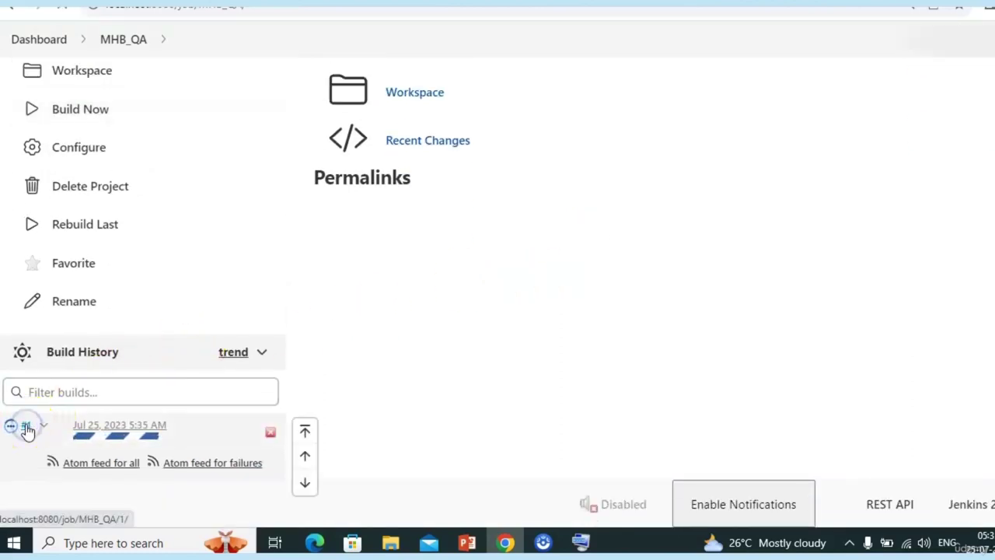
pyautogui.click(26, 428)
pyautogui.click(88, 263)
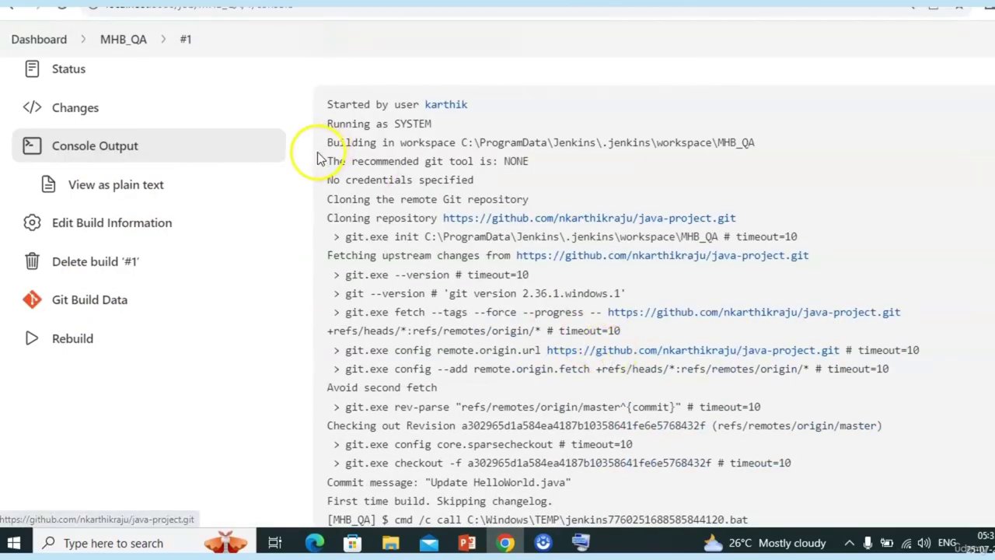
pyautogui.scroll(-4, 509, 195)
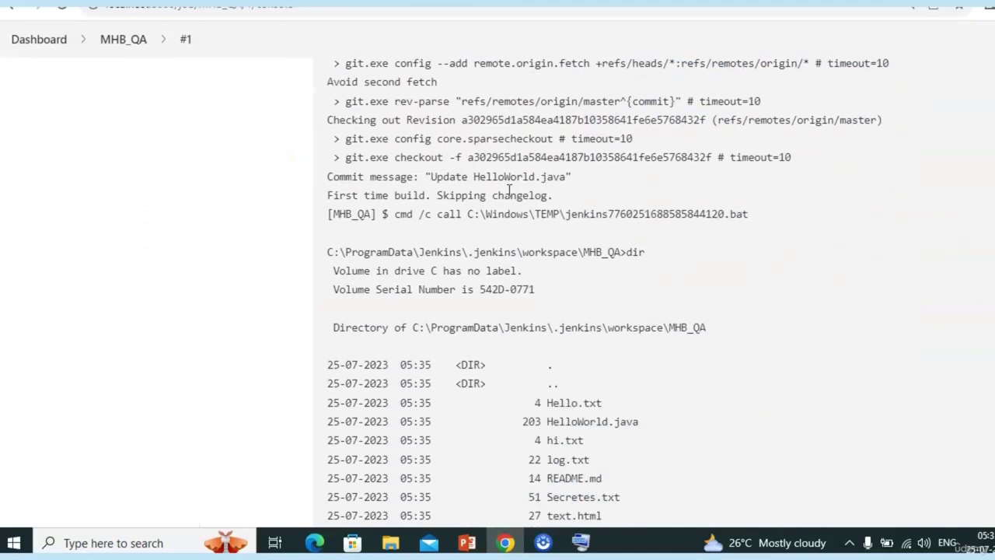
pyautogui.scroll(2, 510, 191)
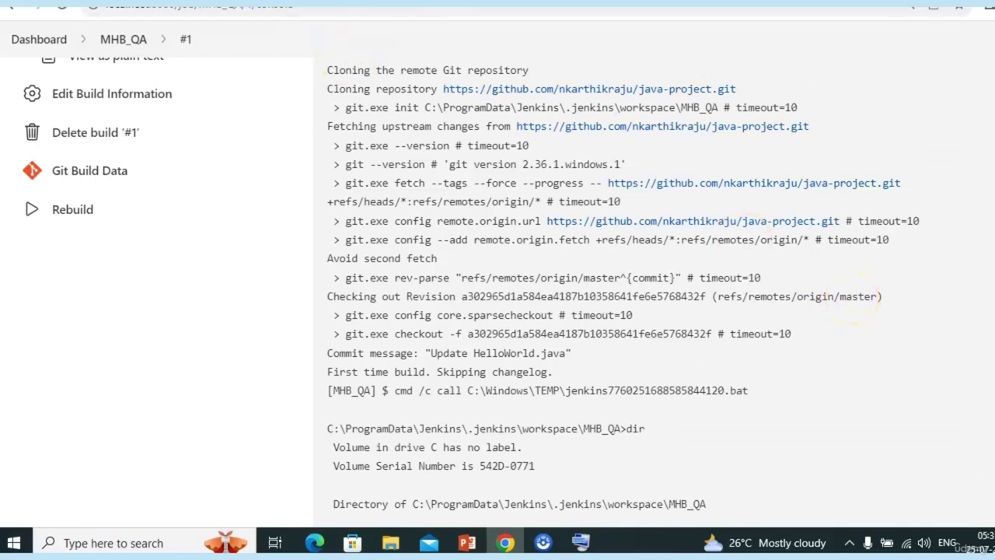
pyautogui.click(345, 4)
pyautogui.click(124, 181)
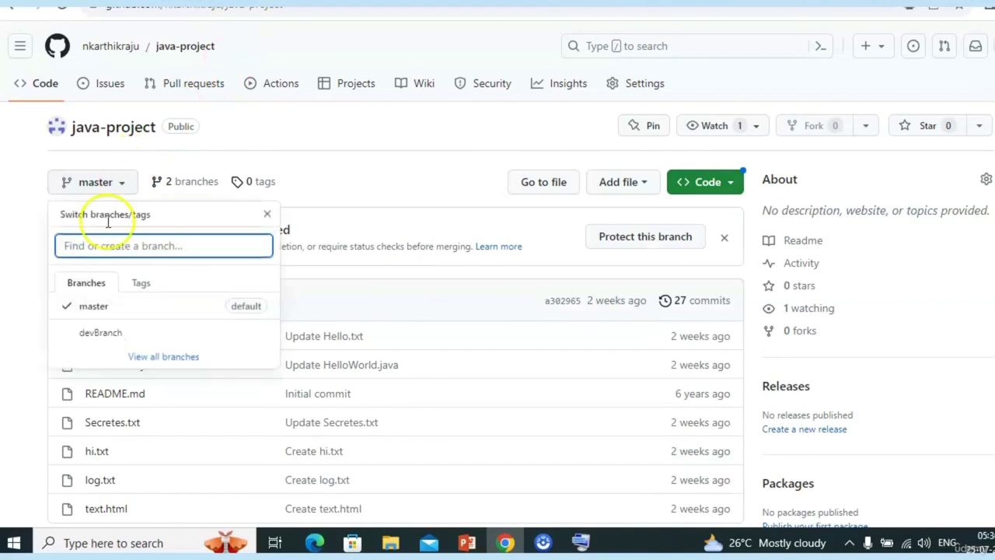
# Select devBranch in java-project's branch dropdown and point it out alongside master.
pyautogui.click(91, 310)
pyautogui.click(103, 334)
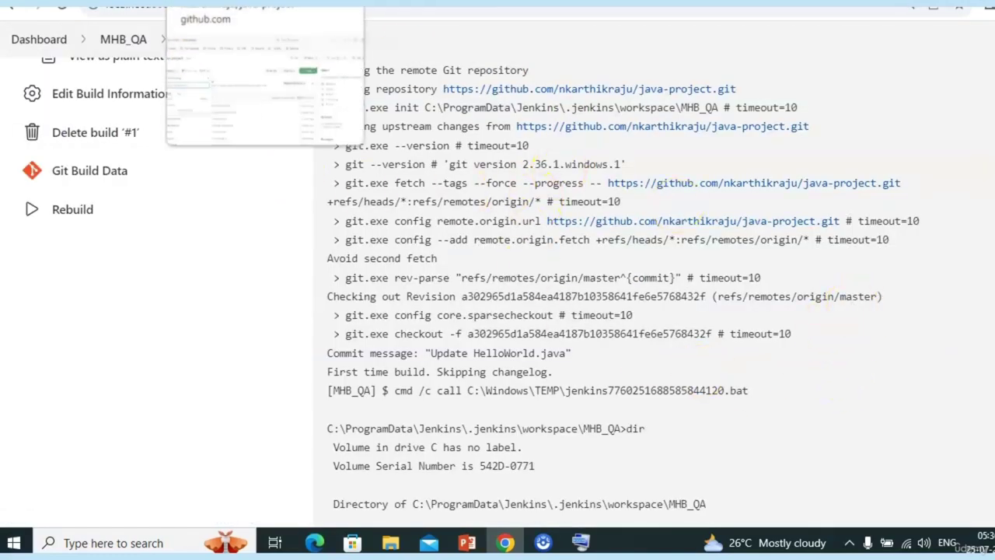
pyautogui.click(209, 6)
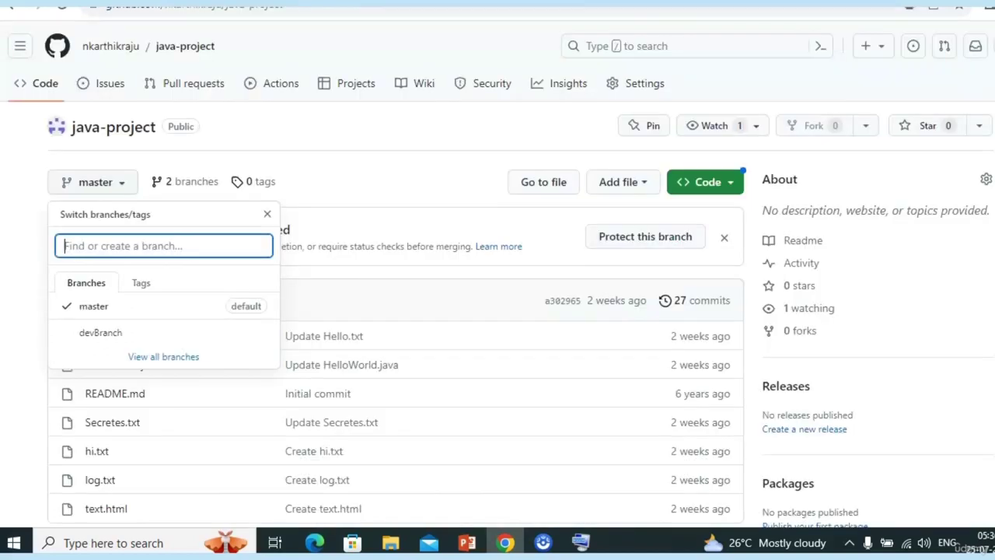
pyautogui.click(129, 340)
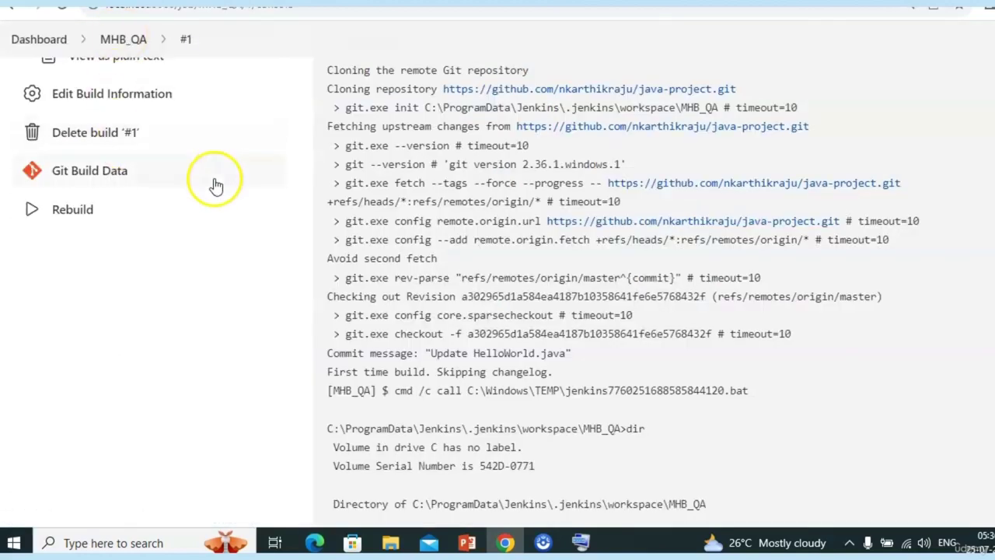
# Open the MHB_QA job configuration at its Source Code Management section.
pyautogui.scroll(3, 213, 183)
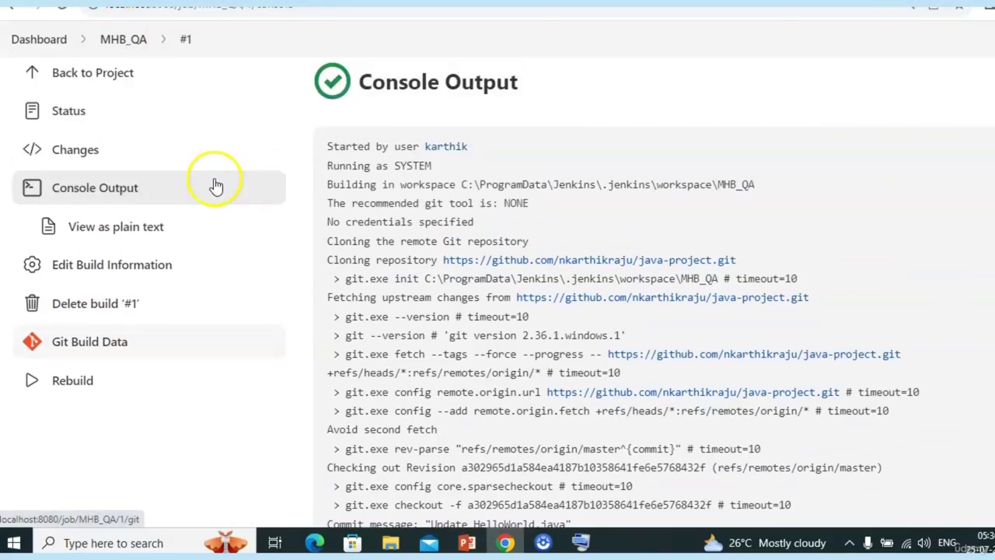
pyautogui.scroll(1, 109, 167)
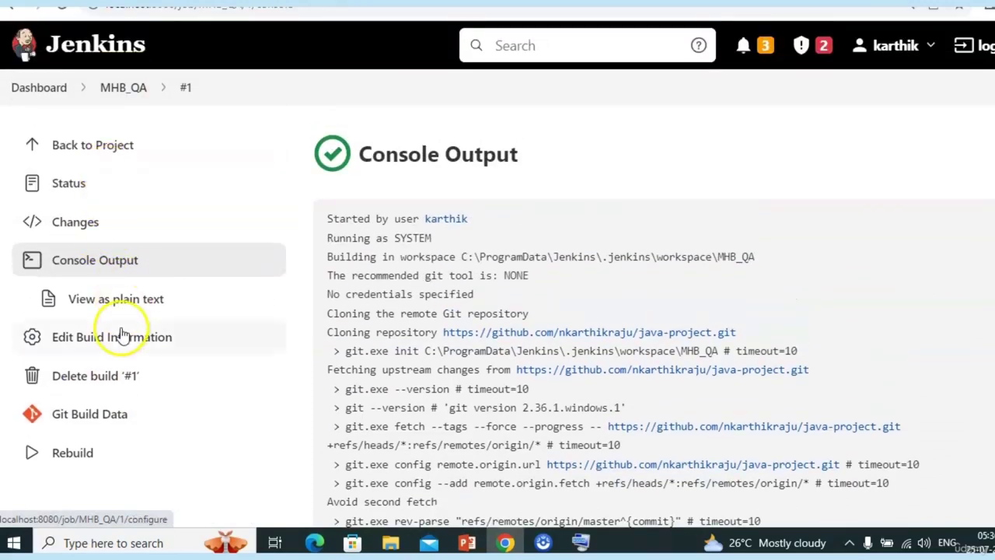
pyautogui.click(132, 88)
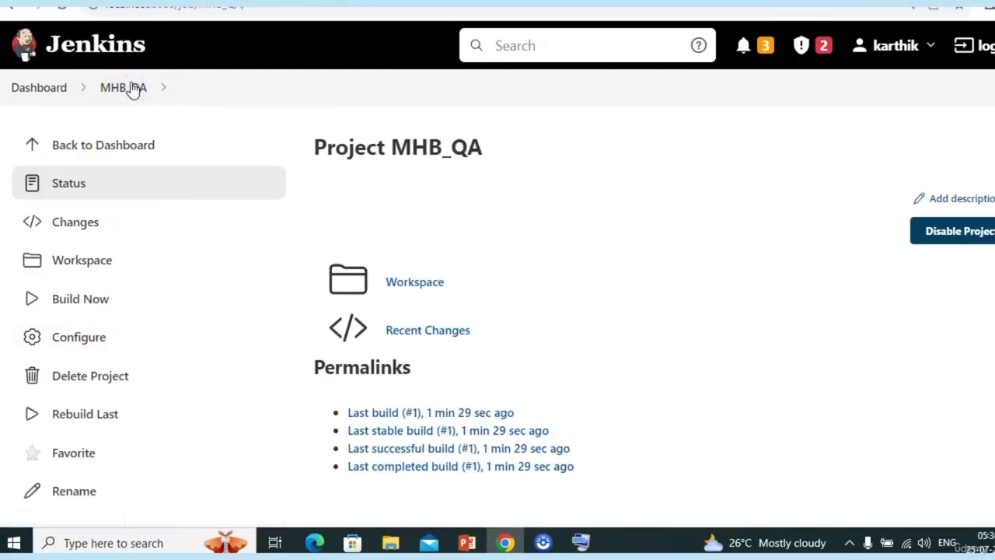
pyautogui.click(85, 340)
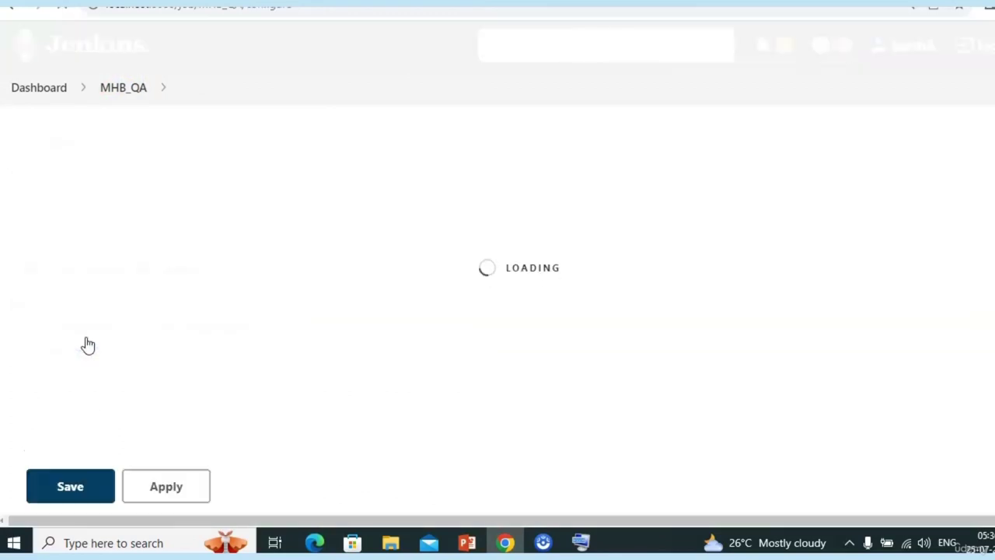
pyautogui.scroll(-3, 526, 344)
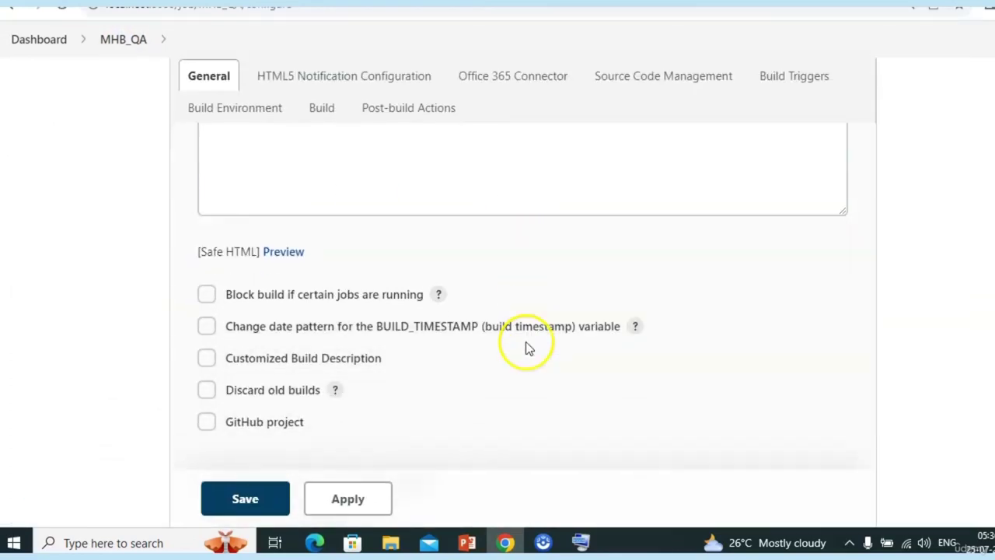
pyautogui.click(629, 90)
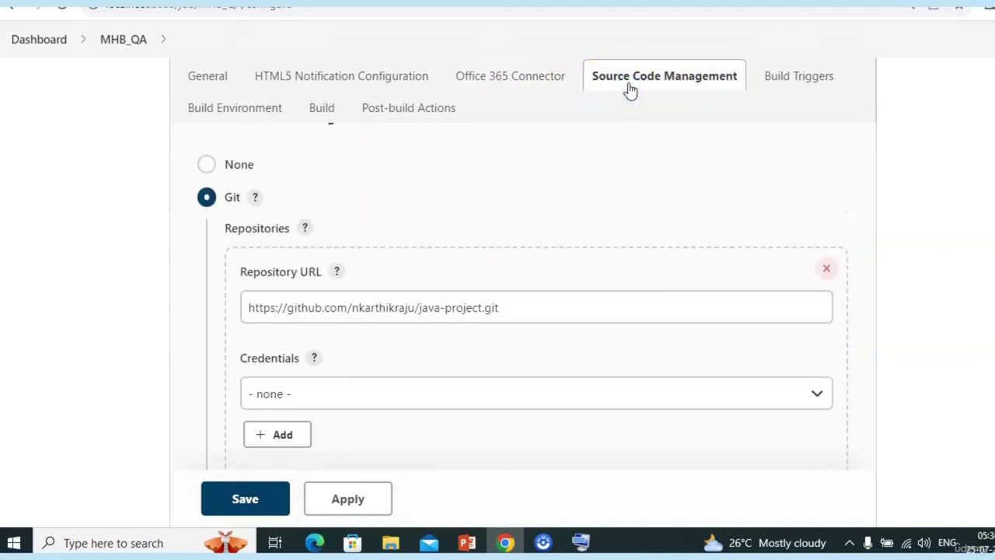
pyautogui.scroll(-2, 629, 90)
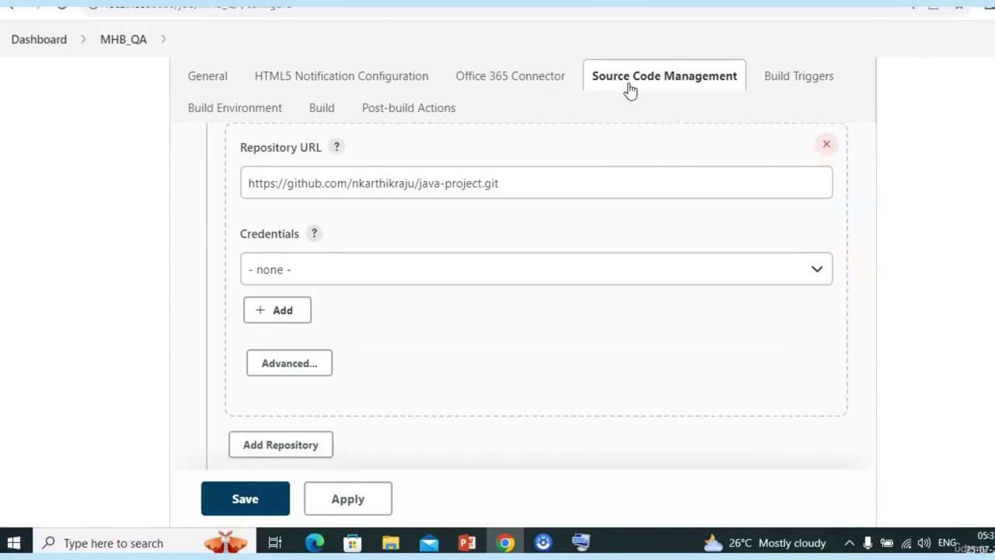
pyautogui.scroll(-3, 585, 213)
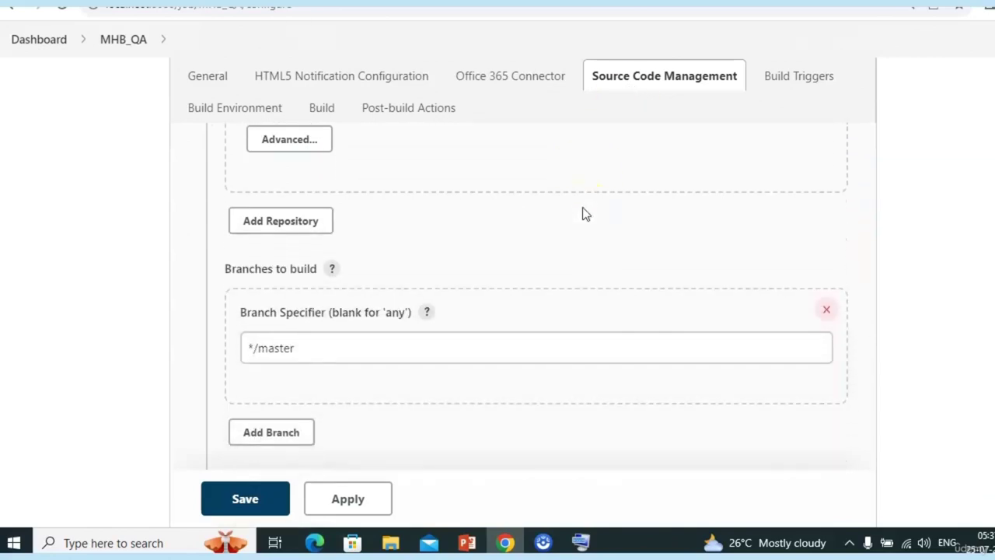
pyautogui.scroll(-1, 584, 213)
# Replace Branch Specifier */master with devBranch, save, and start a new build.
pyautogui.click(266, 309)
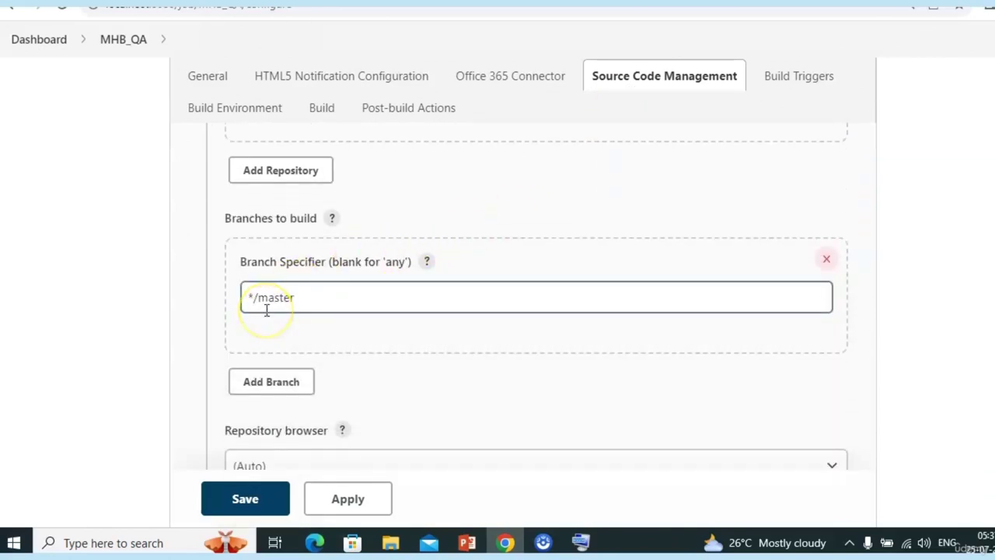
pyautogui.click(211, 289)
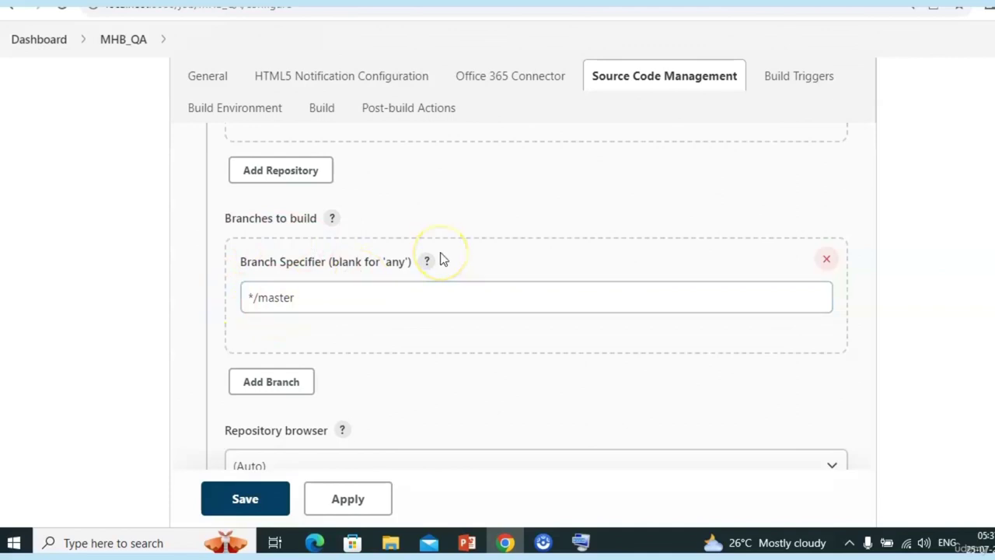
pyautogui.click(273, 297)
pyautogui.click(352, 298)
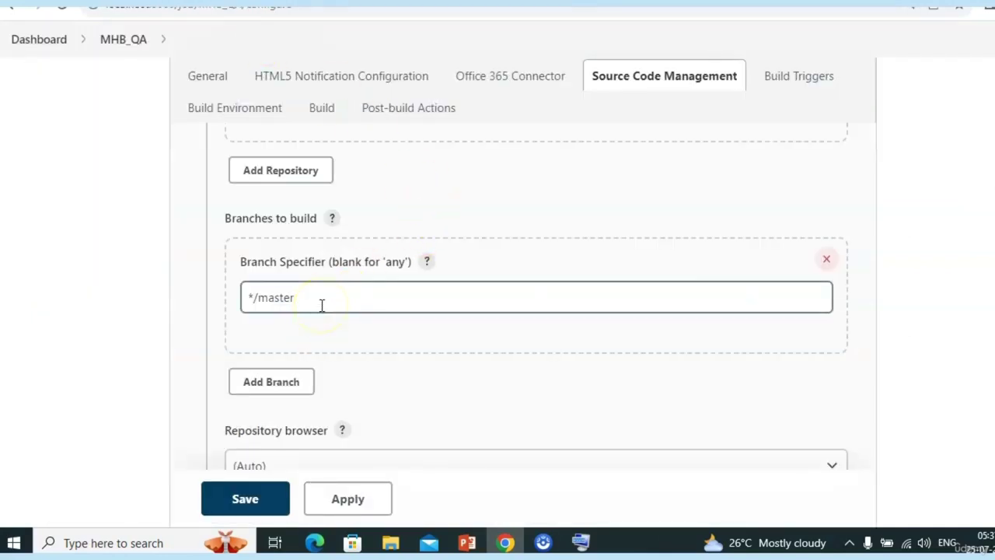
pyautogui.tripleClick(322, 305)
pyautogui.write('devBranch')
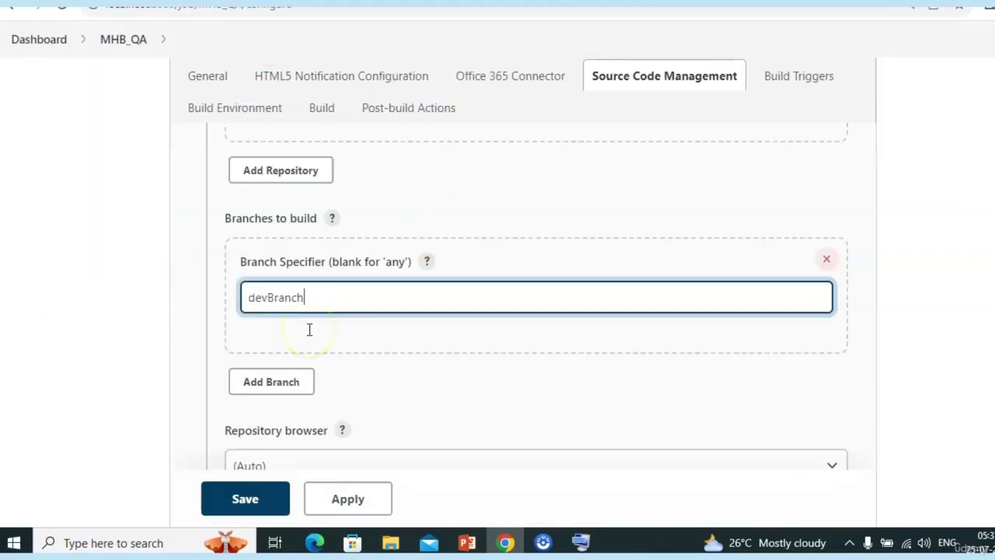
pyautogui.click(252, 504)
pyautogui.click(80, 305)
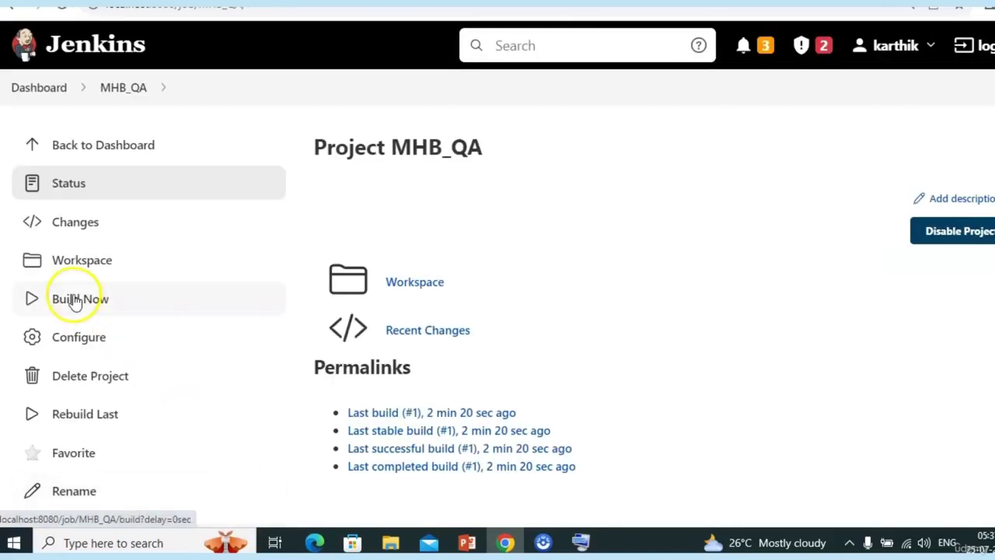
# Open build #2's console log showing the origin/devBranch checkout and dir workspace listing.
pyautogui.scroll(-3, 504, 311)
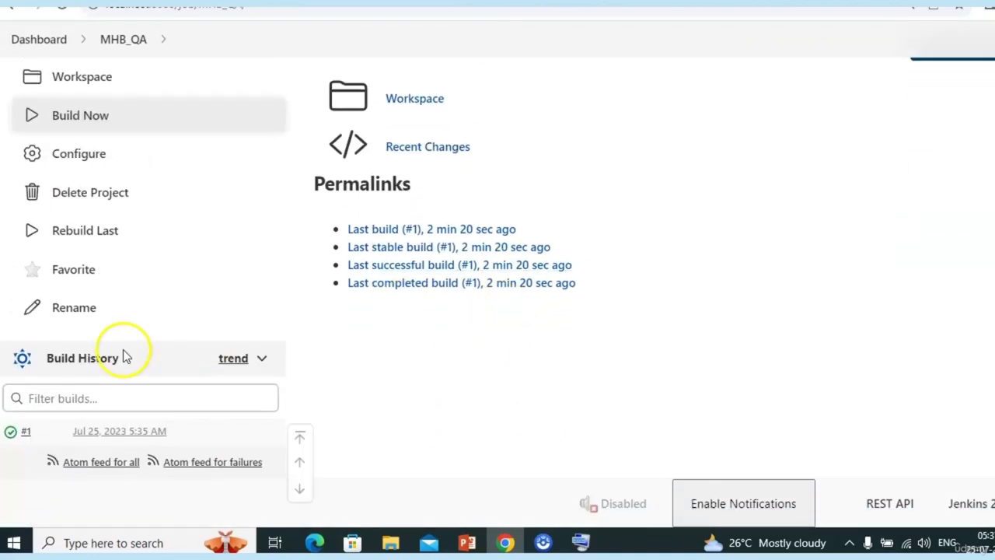
pyautogui.click(27, 433)
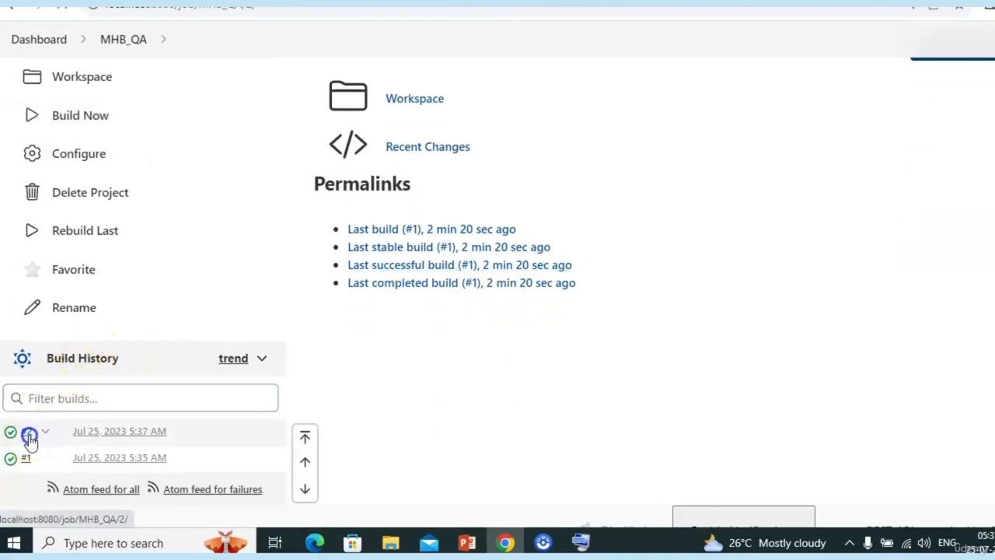
pyautogui.click(85, 257)
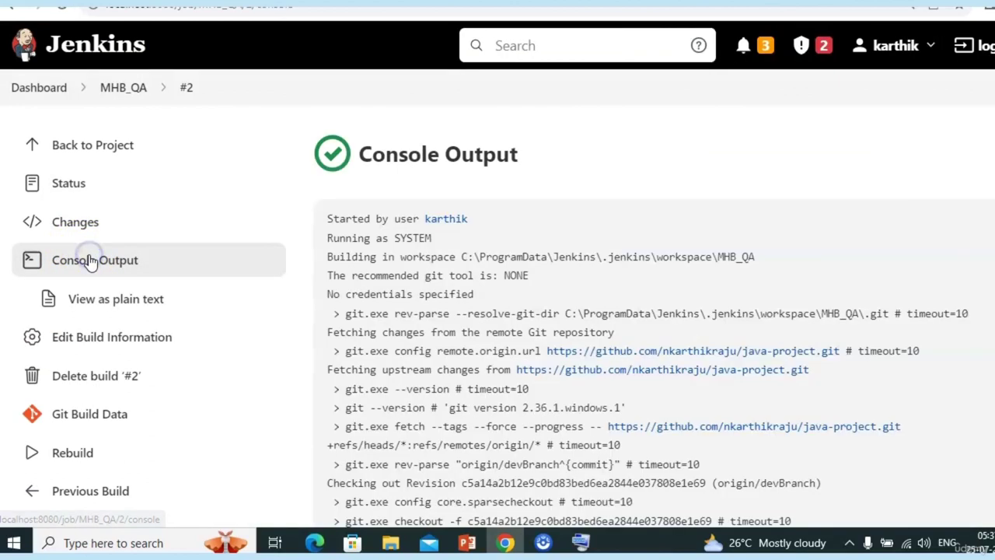
pyautogui.scroll(-1, 493, 347)
pyautogui.scroll(-1, 493, 348)
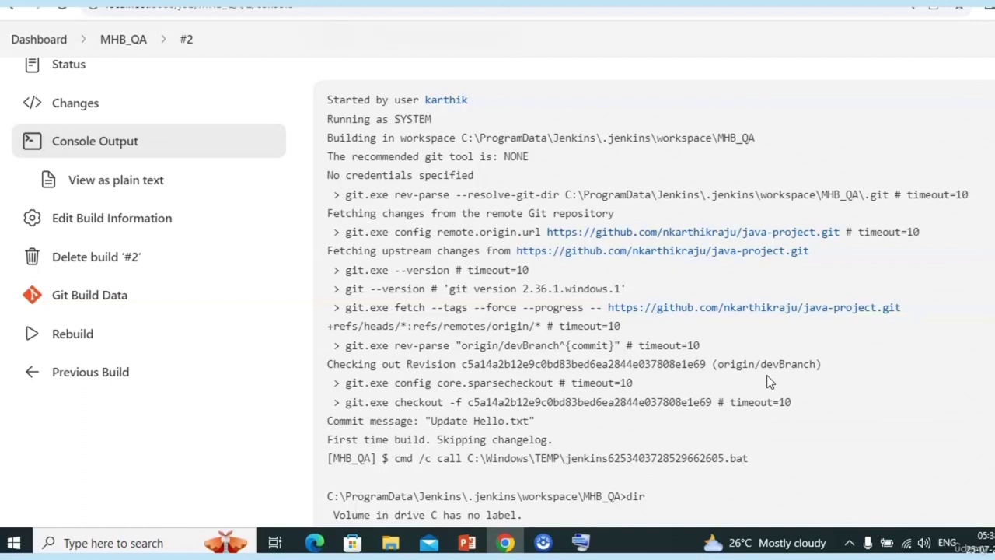
pyautogui.hotkey('alt', 'Tab')
pyautogui.hotkey('alt', 'Tab')
pyautogui.hotkey('alt', 'Tab')
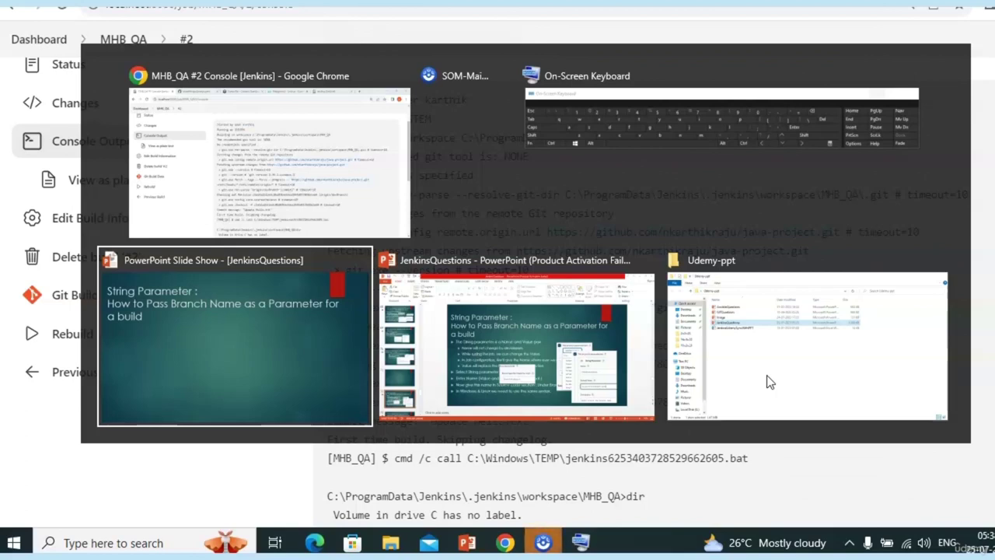
# Return to the PowerPoint slide show and reveal the String Parameter slide's bullet points.
pyautogui.hotkey('alt', 'Tab')
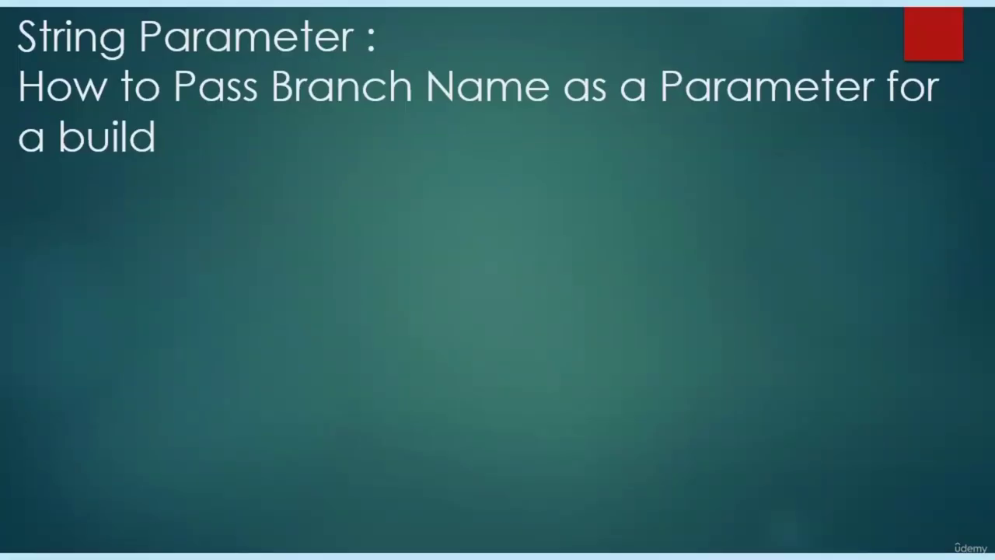
pyautogui.click(120, 195)
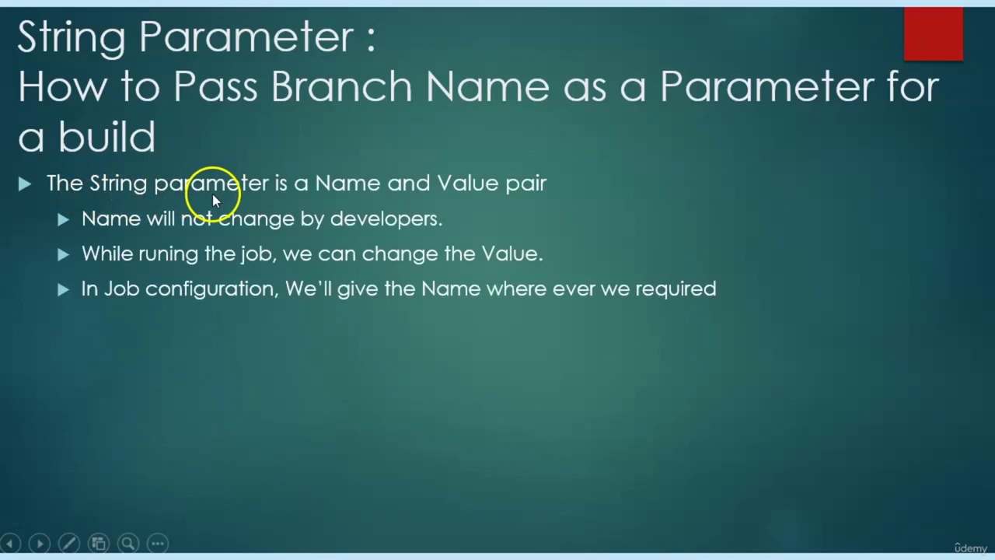
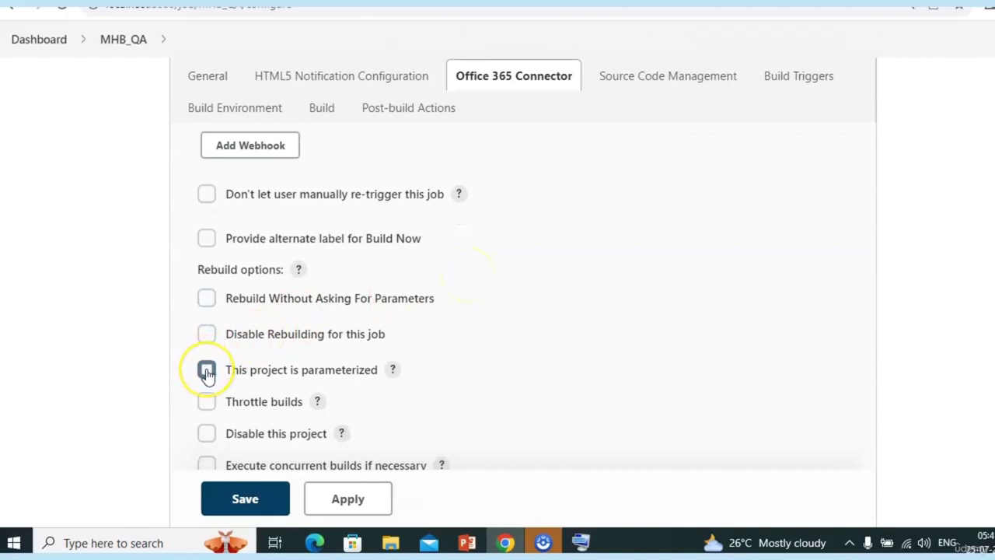
# Make MHB_QA a parameterized project and add a String Parameter.
pyautogui.click(206, 371)
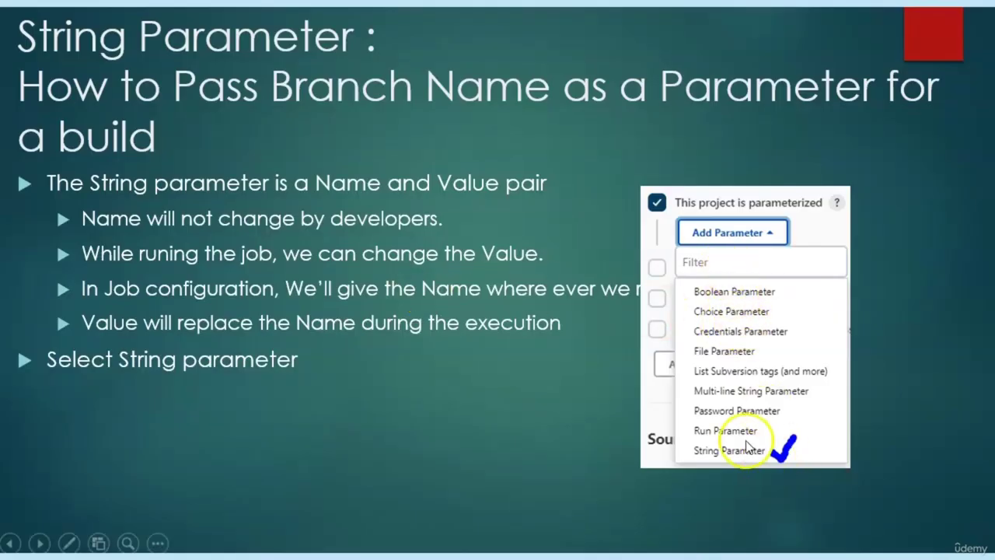
pyautogui.hotkey('alt', 'Tab')
pyautogui.click(318, 320)
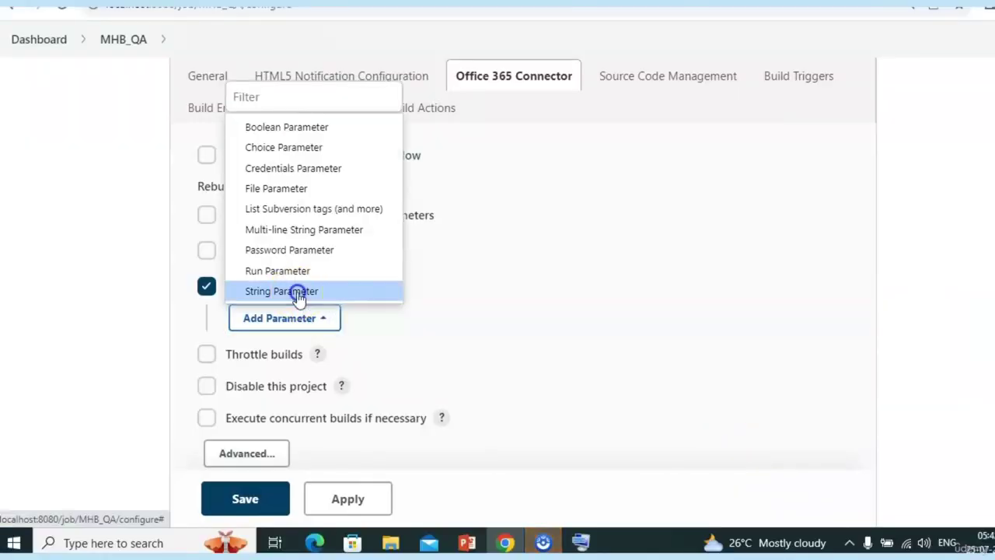
pyautogui.click(296, 290)
# Name the string parameter MyBranch and give it the default value master.
pyautogui.click(451, 400)
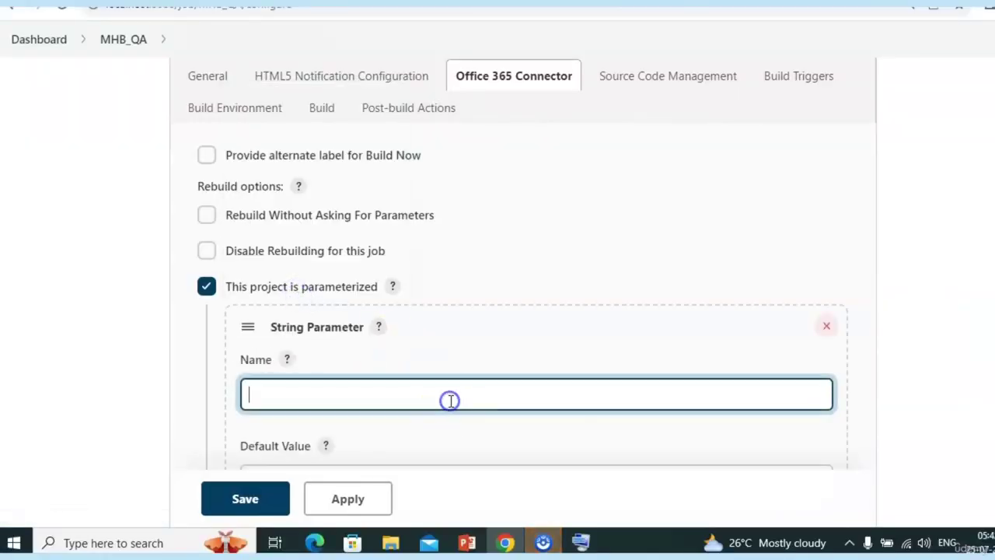
pyautogui.write('M')
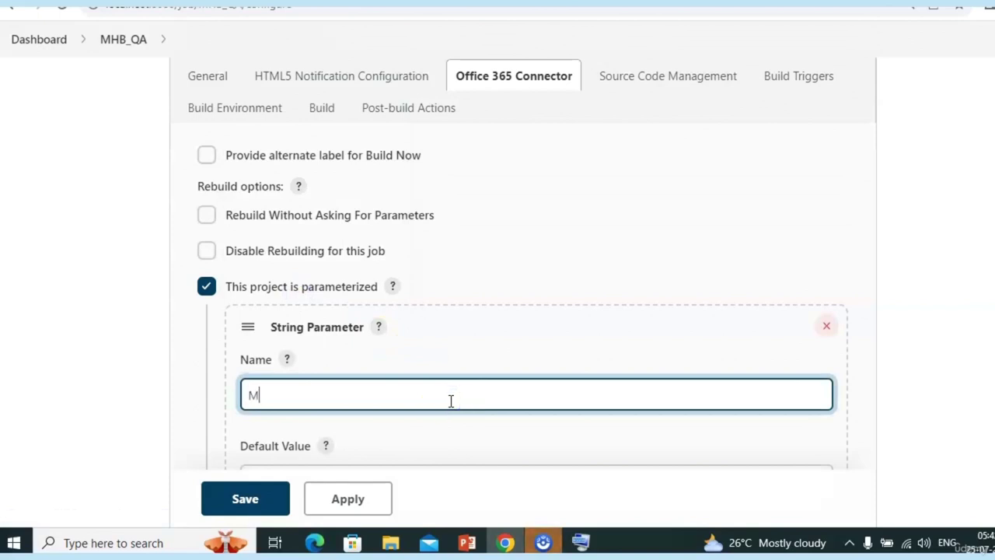
pyautogui.write('yBranch')
pyautogui.doubleClick(280, 395)
pyautogui.scroll(-3, 280, 394)
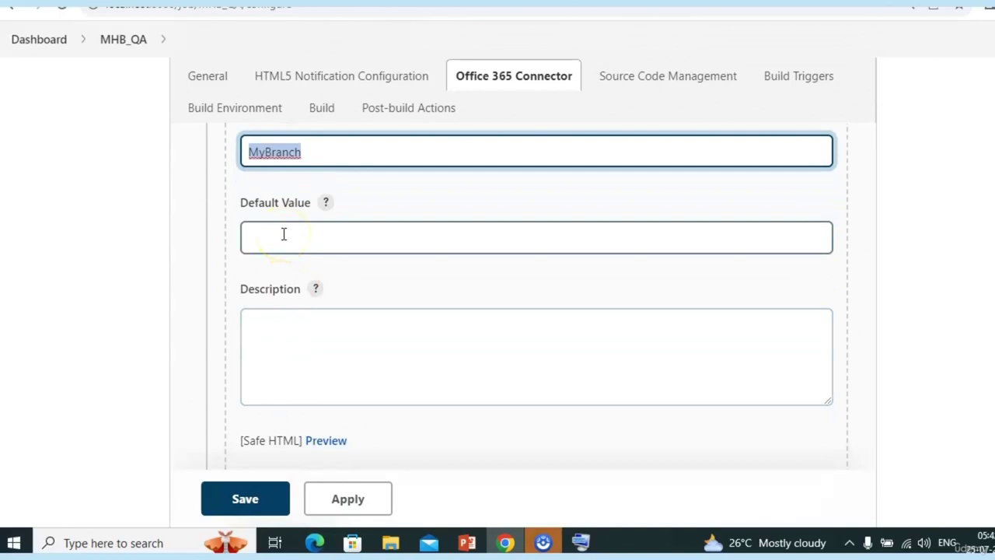
pyautogui.write('M')
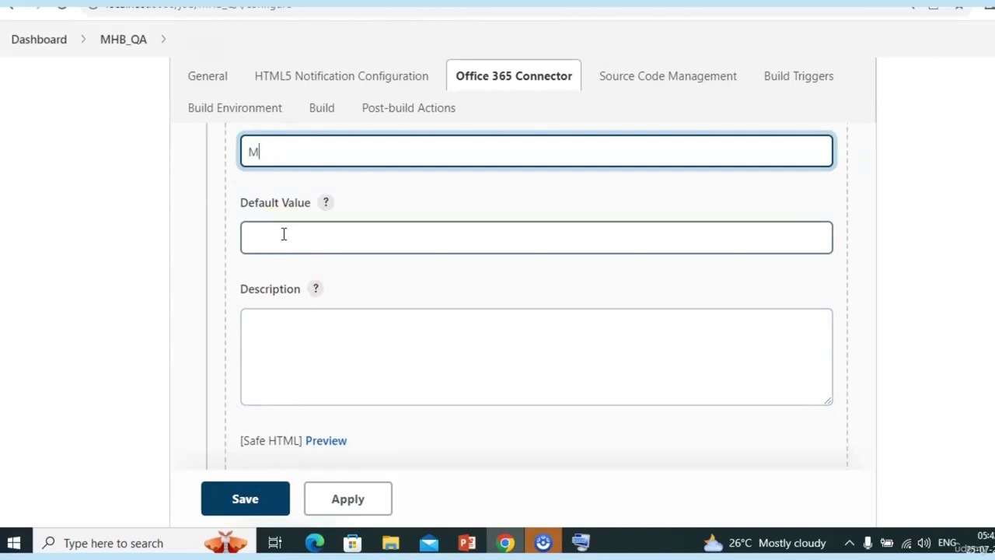
pyautogui.hotkey('ctrl', 'z')
pyautogui.click(284, 234)
pyautogui.write('master')
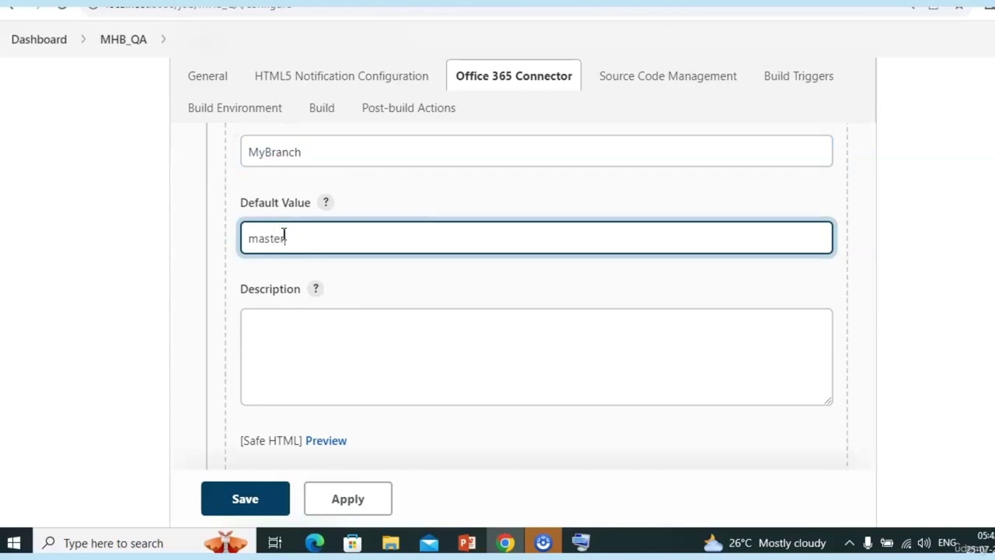
# Step the lecture slide to the bullet about entering the parameter name.
pyautogui.hotkey('alt', 'Tab')
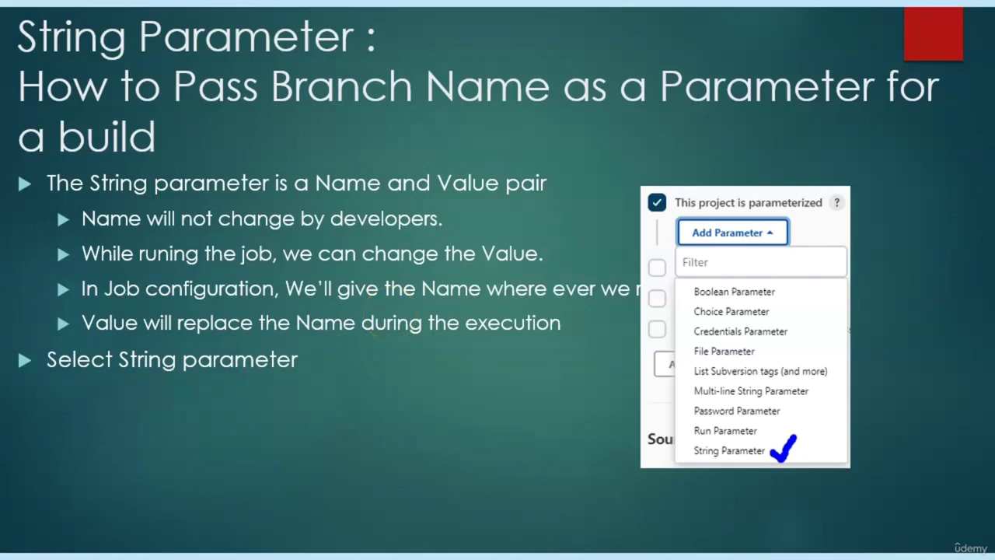
pyautogui.press('Left')
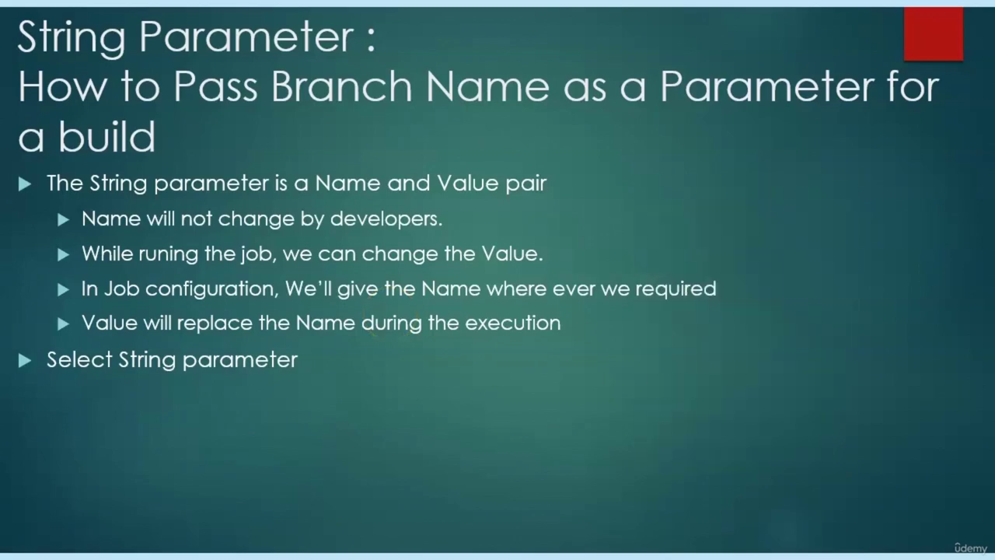
pyautogui.press('Right')
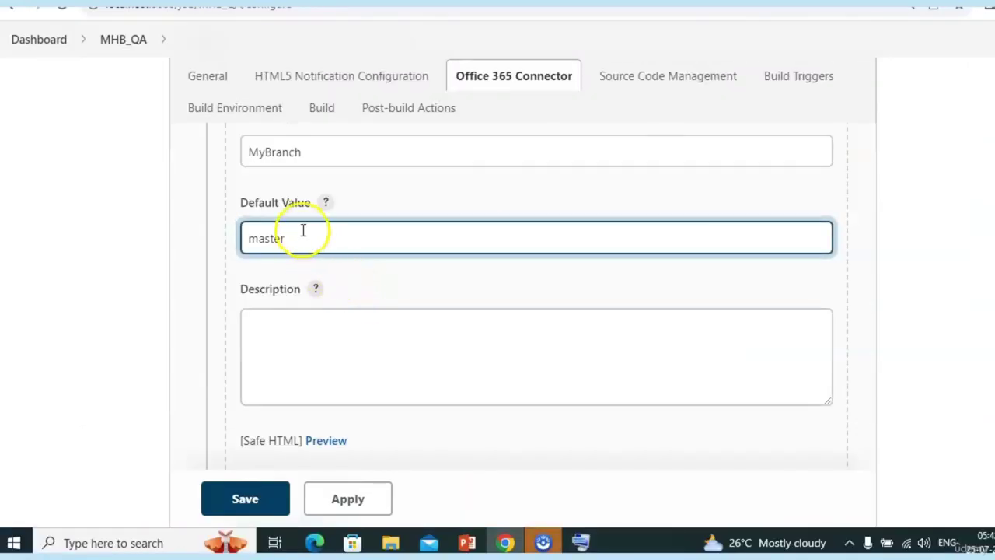
pyautogui.scroll(1, 325, 184)
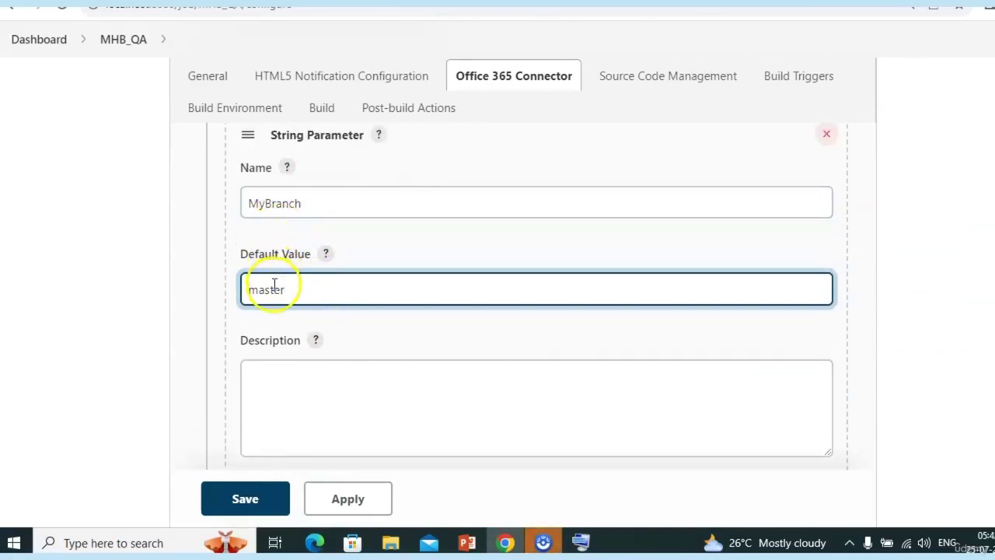
pyautogui.hotkey('alt', 'Tab')
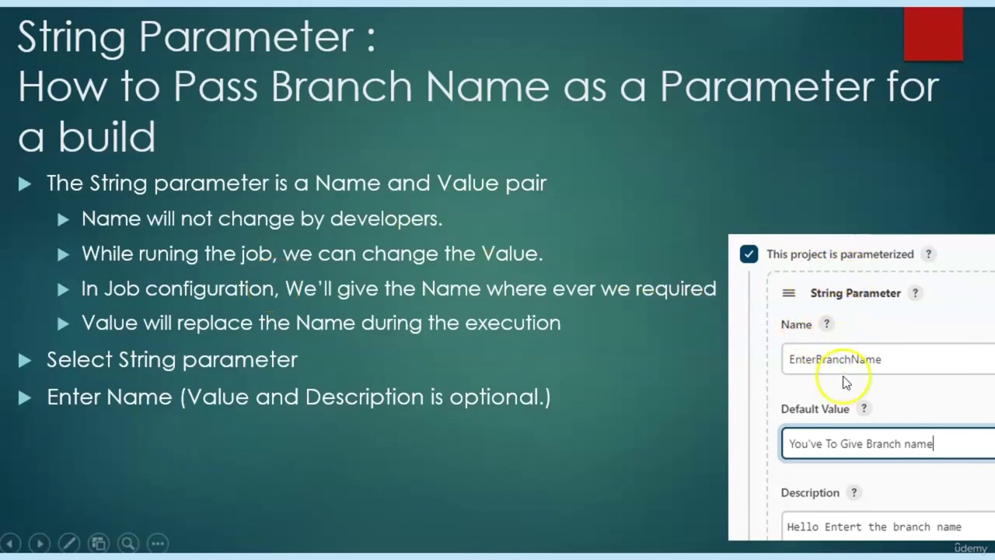
# Reveal the Branch Specifier and Windows/Linux syntax bullets and the $EnterBranchName example.
pyautogui.click(606, 438)
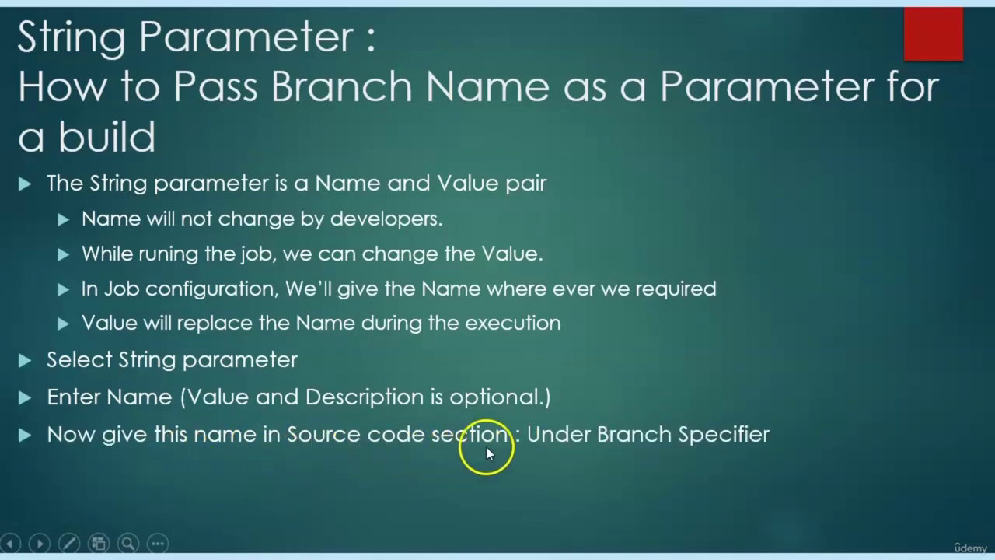
pyautogui.click(662, 453)
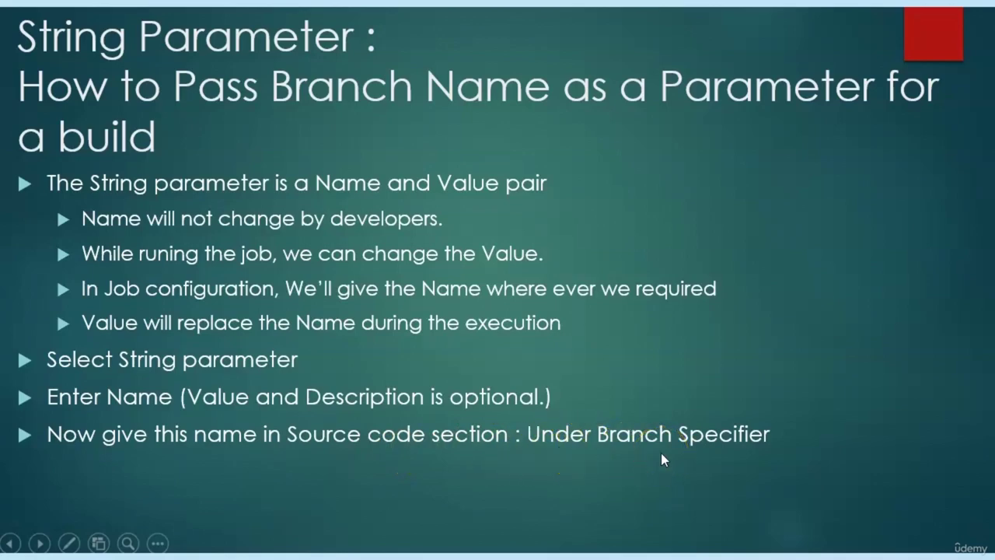
pyautogui.click(661, 452)
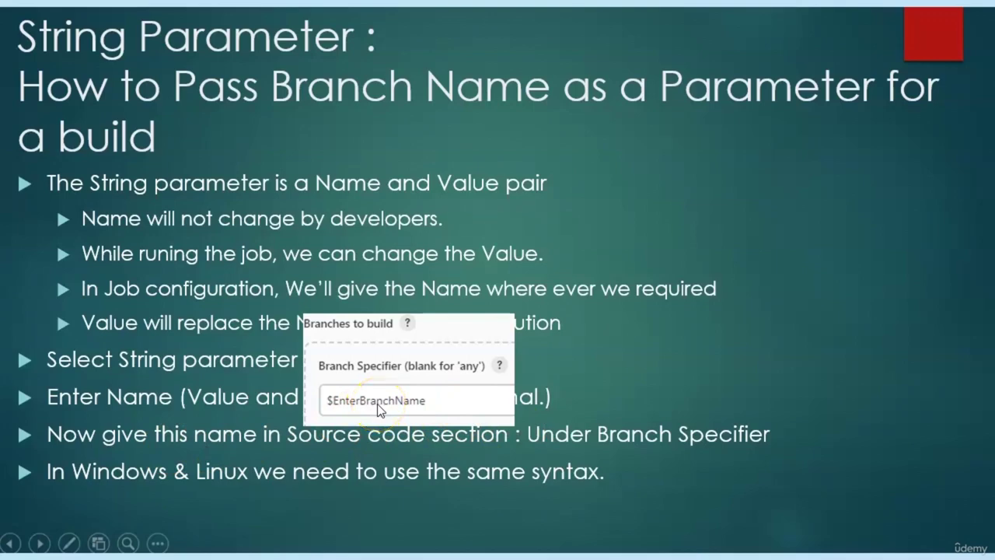
pyautogui.hotkey('alt', 'Tab')
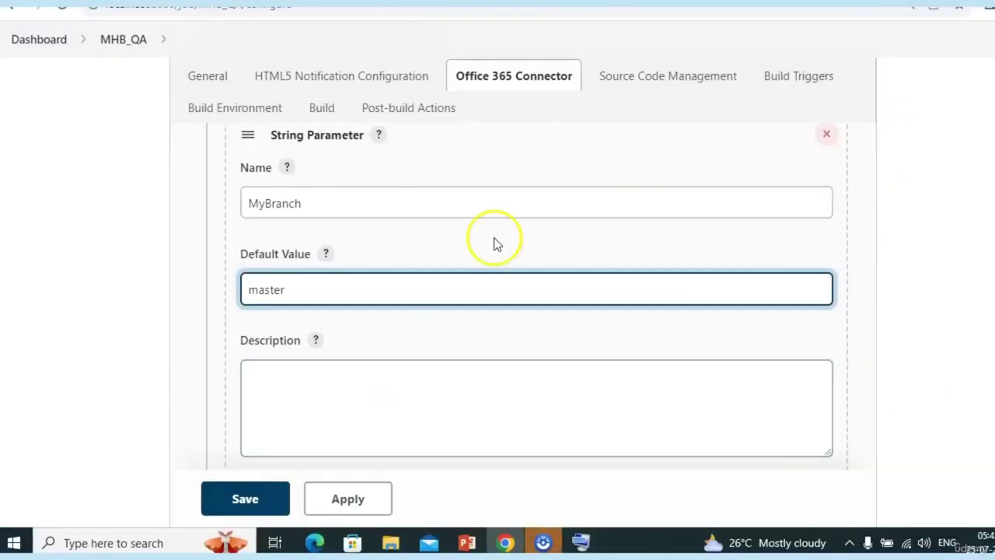
# Replace the devBranch branch specifier with $MyBranch under Source Code Management and save.
pyautogui.click(670, 84)
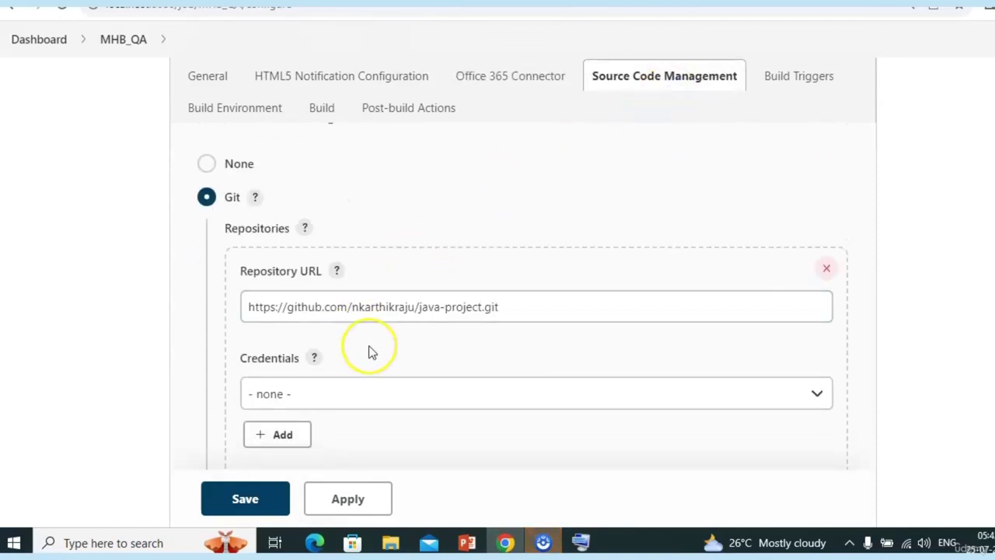
pyautogui.scroll(-3, 372, 351)
pyautogui.scroll(-3, 372, 351)
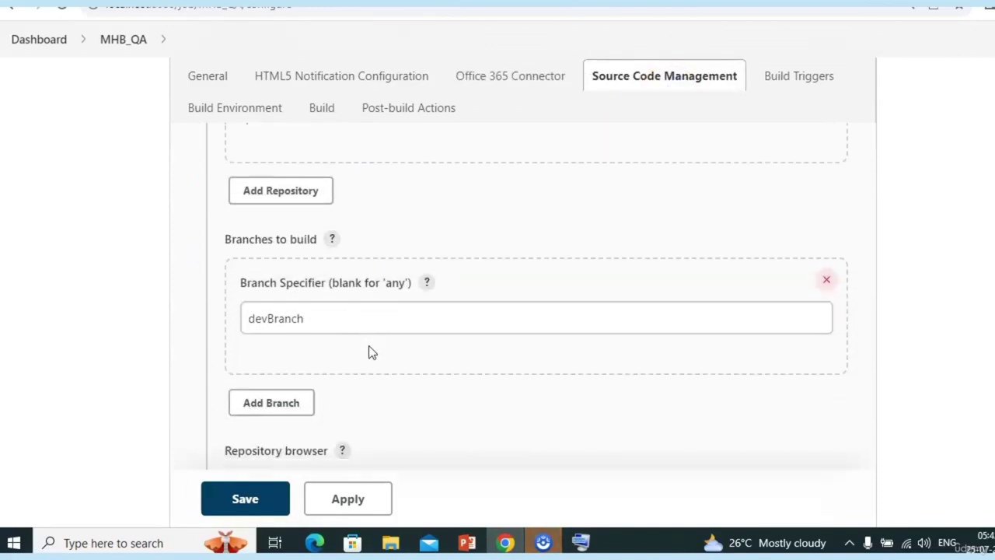
pyautogui.doubleClick(285, 288)
pyautogui.write('$MyBranch')
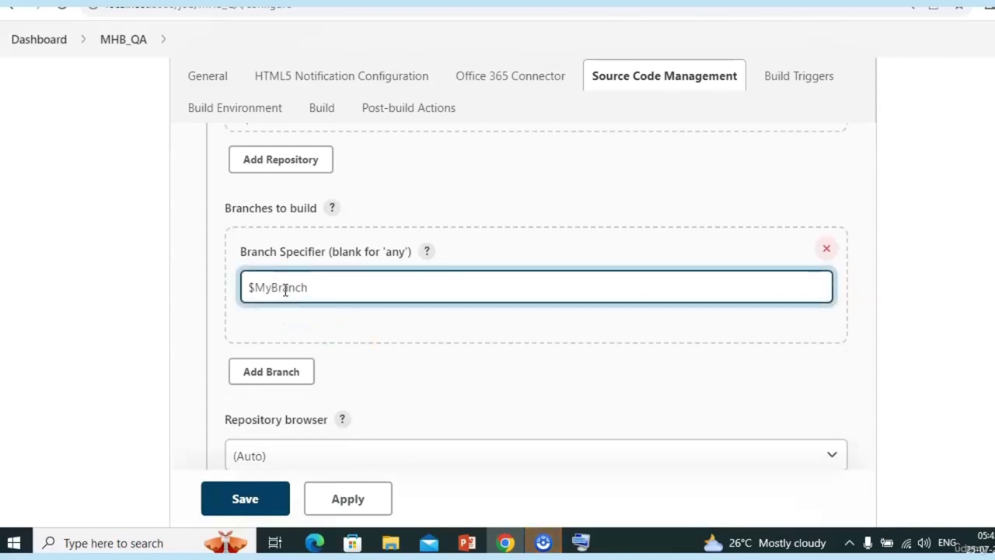
pyautogui.click(247, 498)
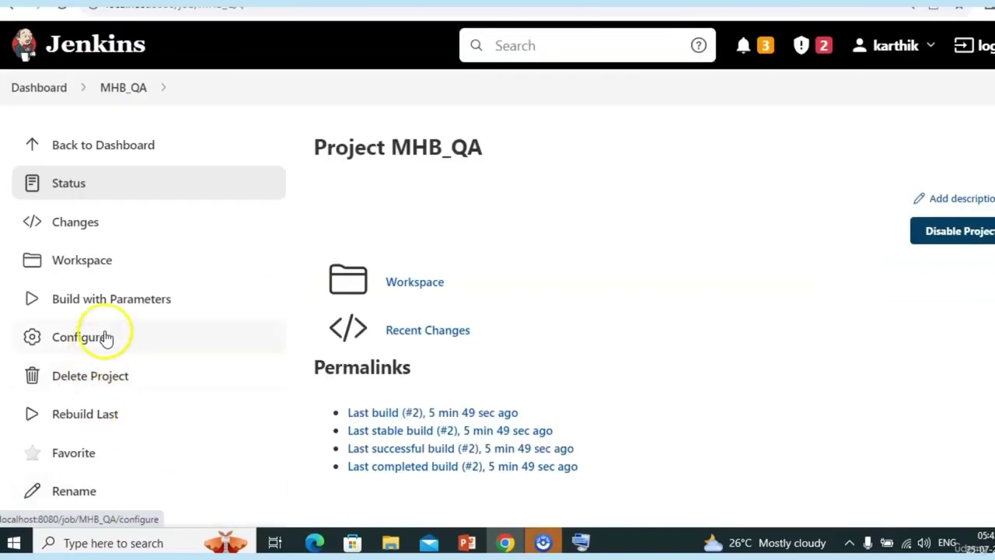
# Run a parameterized build of MHB_QA with MyBranch left at master.
pyautogui.click(155, 306)
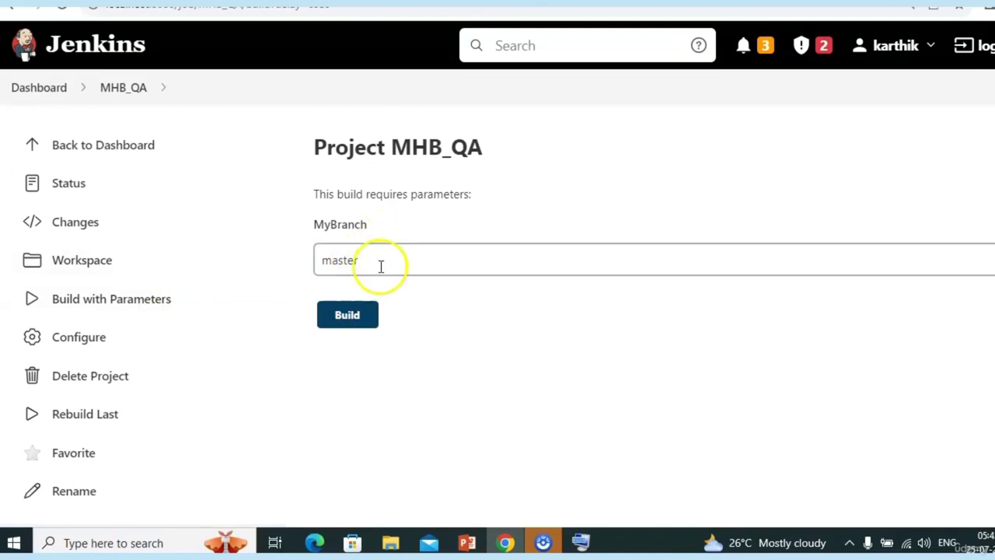
pyautogui.click(356, 322)
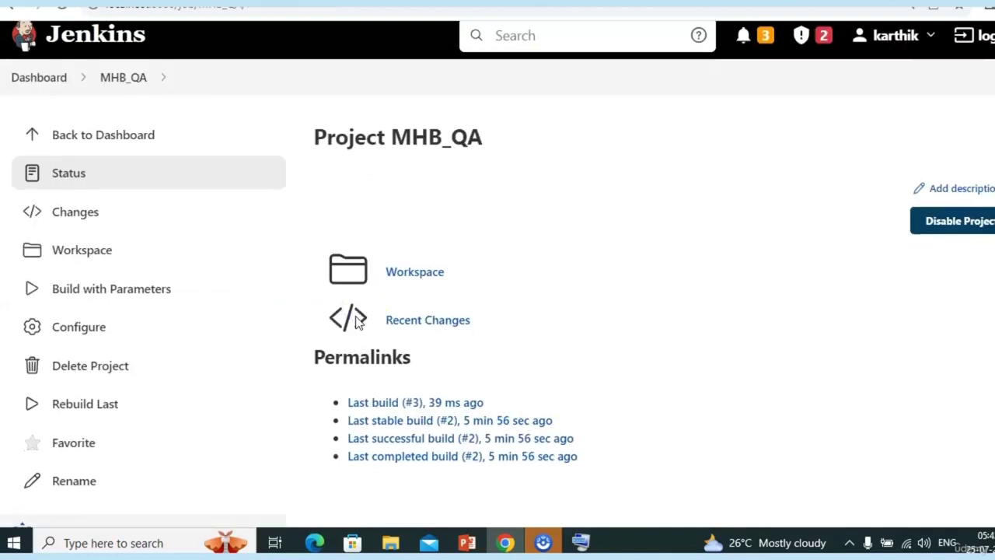
pyautogui.scroll(-4, 355, 322)
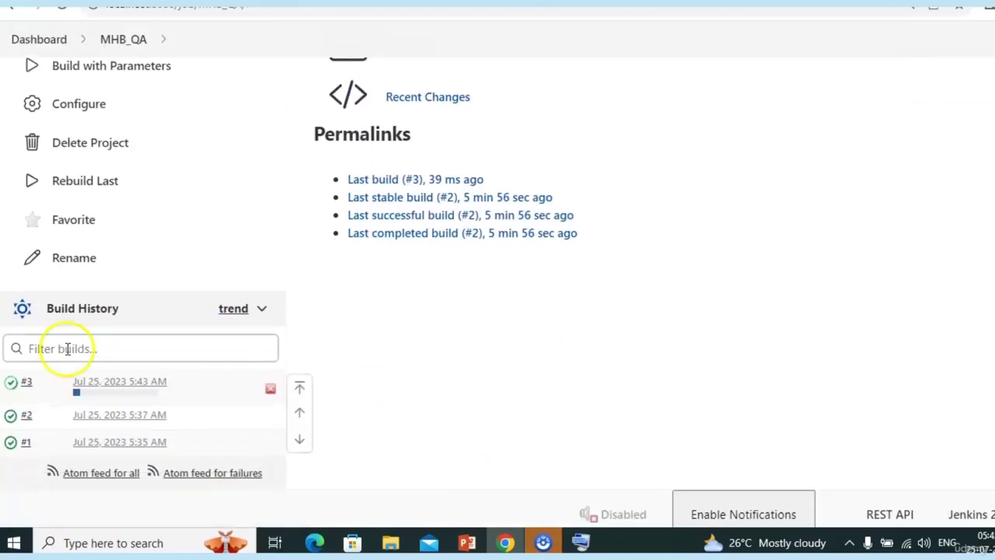
# Check build #3's console output for the origin/master checkout, then return to MHB_QA.
pyautogui.click(24, 382)
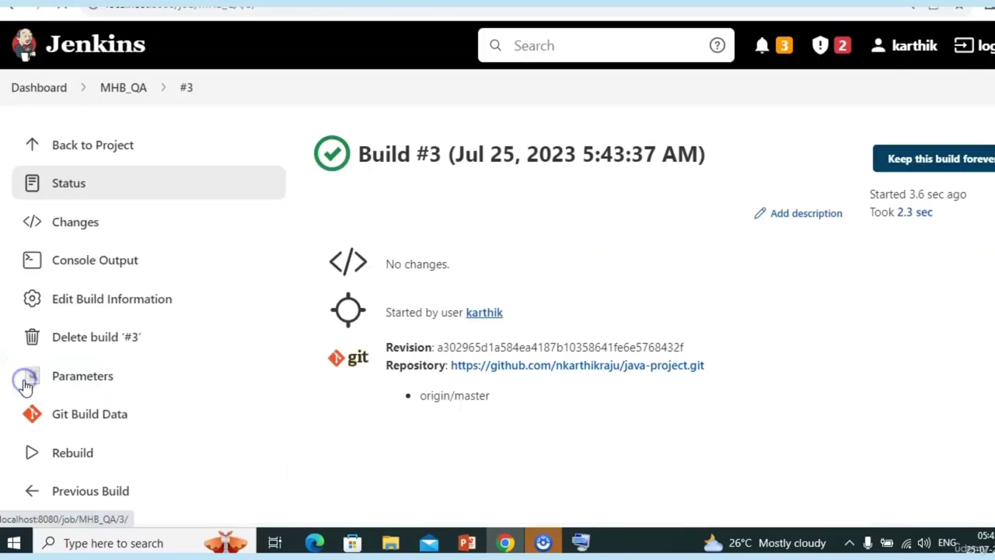
pyautogui.click(98, 263)
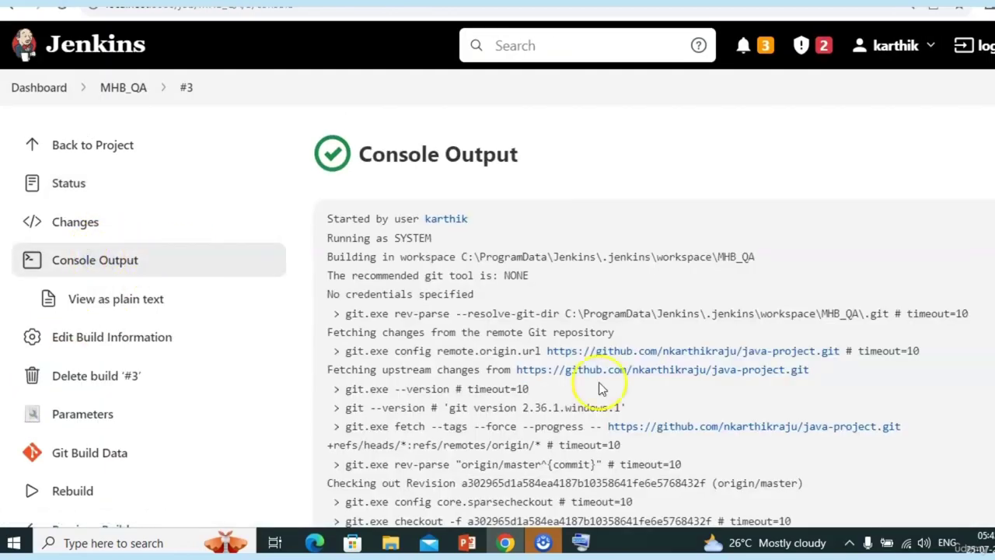
pyautogui.scroll(-1, 599, 392)
pyautogui.scroll(1, 762, 399)
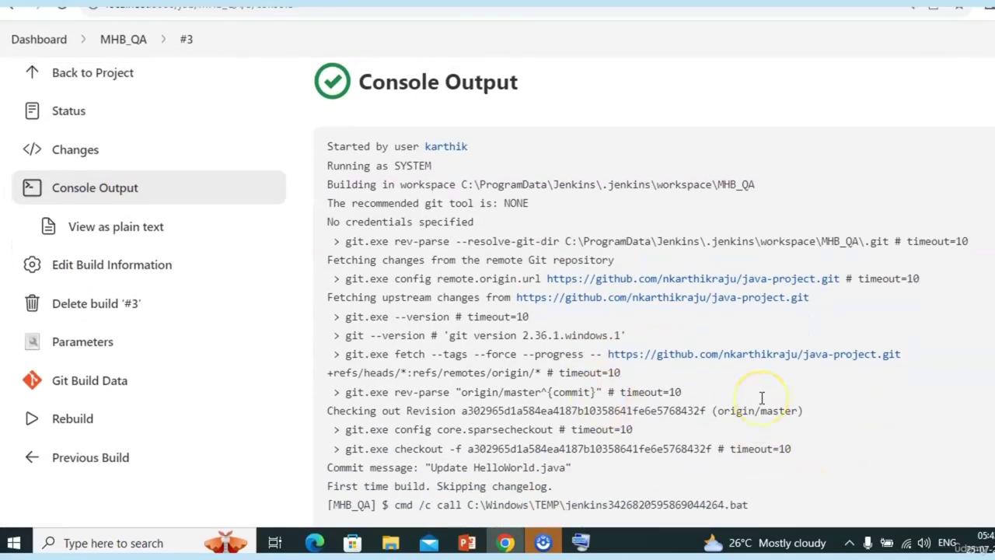
pyautogui.click(122, 93)
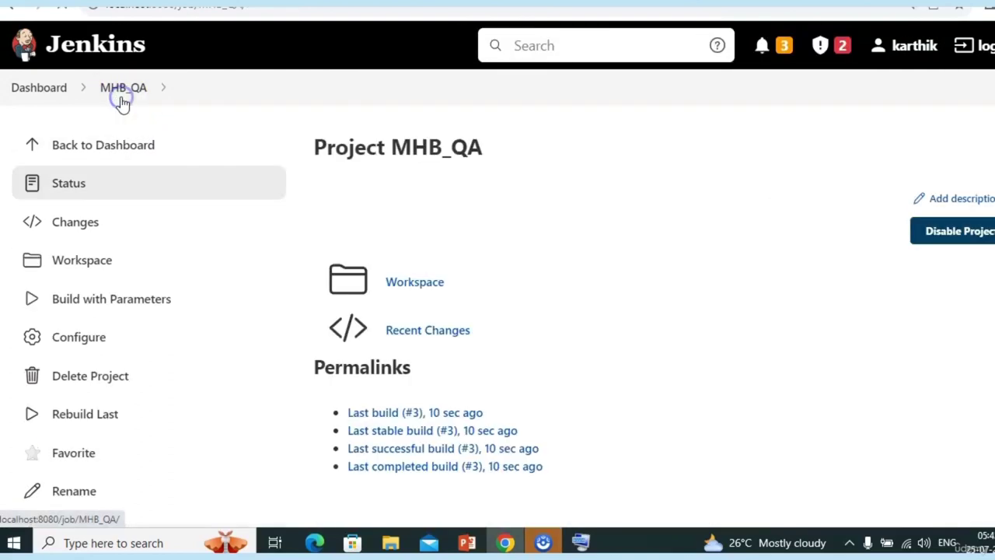
# Run a parameterized build of MHB_QA with MyBranch changed to devBranch.
pyautogui.click(125, 299)
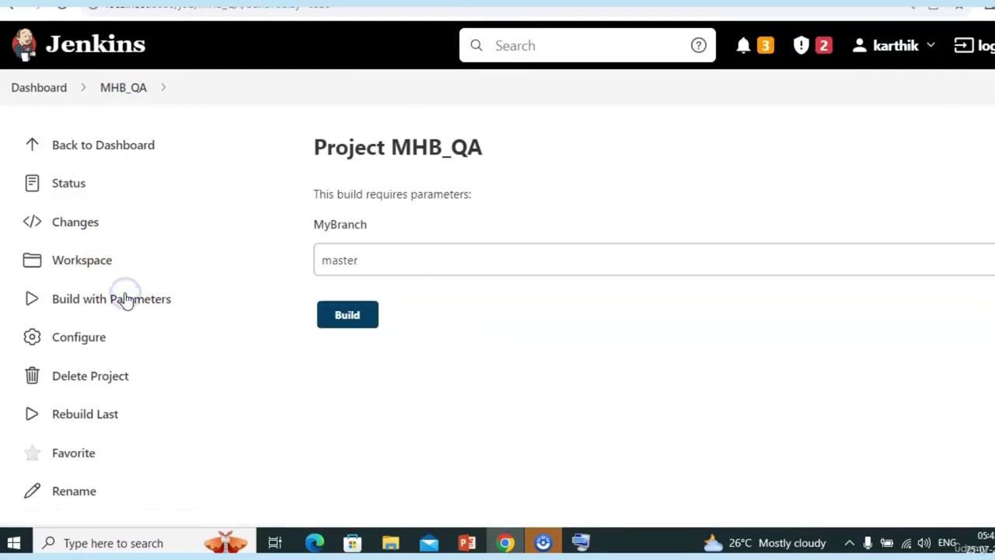
pyautogui.doubleClick(478, 249)
pyautogui.write('devBr')
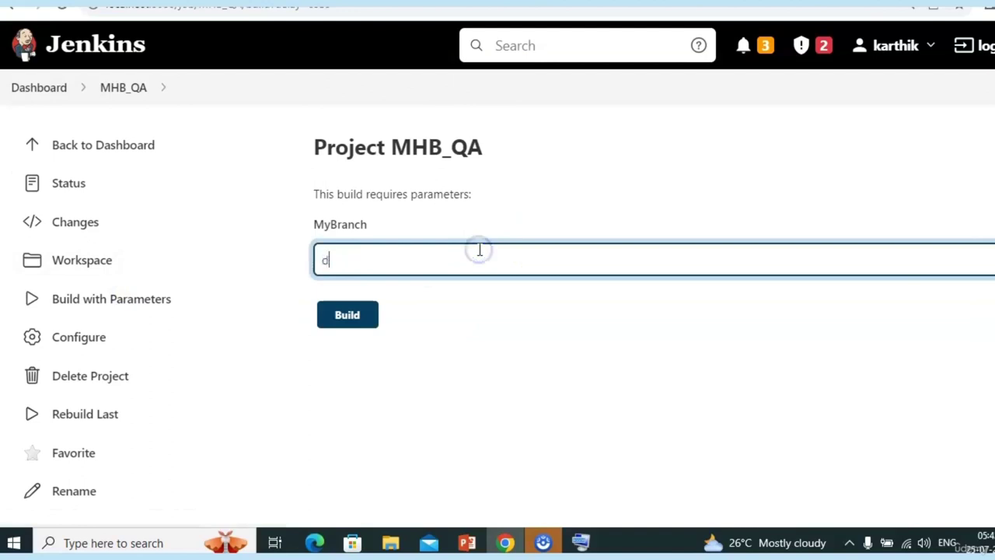
pyautogui.write('anch')
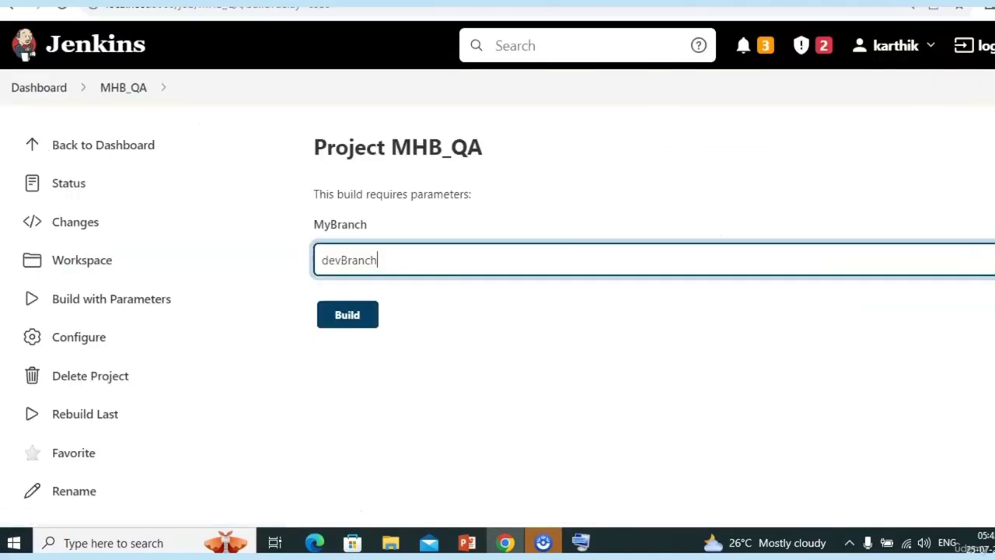
pyautogui.click(349, 314)
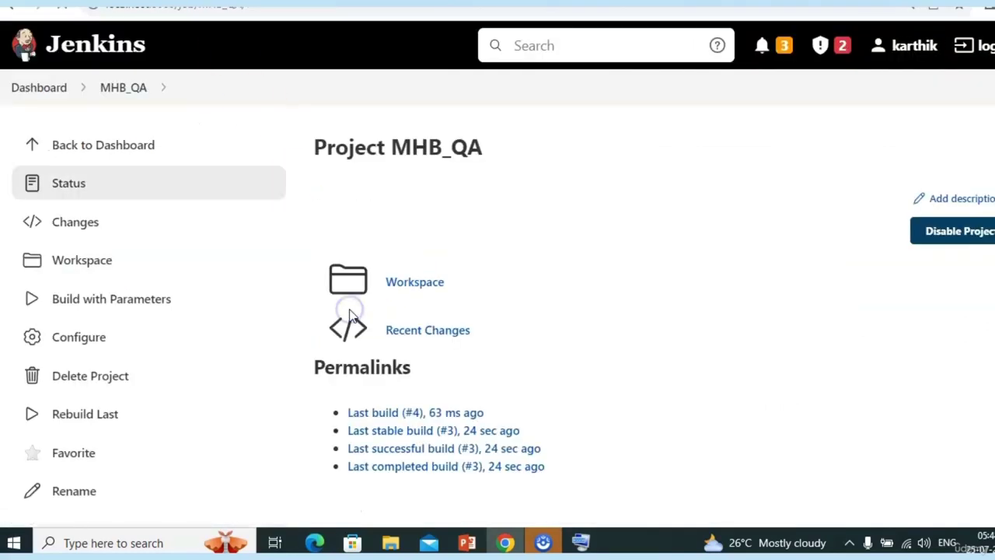
pyautogui.scroll(-3, 122, 310)
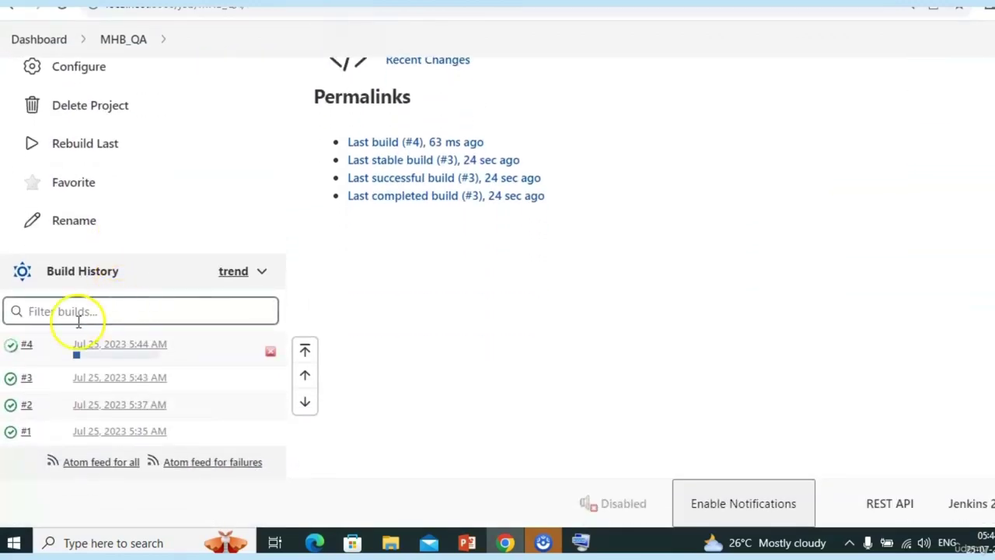
# Check build #4's console log, then present the Choice parameter slide's first bullet.
pyautogui.click(23, 349)
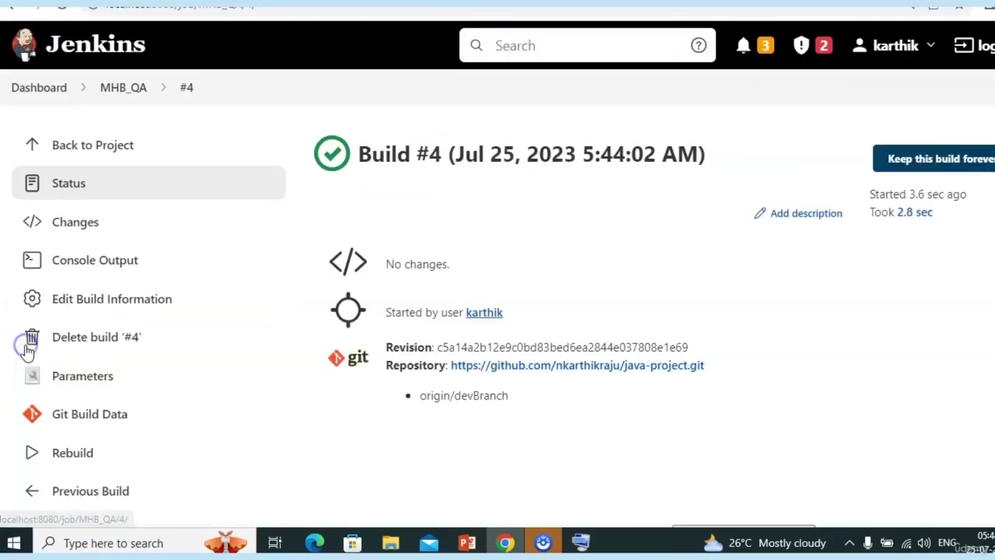
pyautogui.click(89, 260)
pyautogui.scroll(-2, 534, 380)
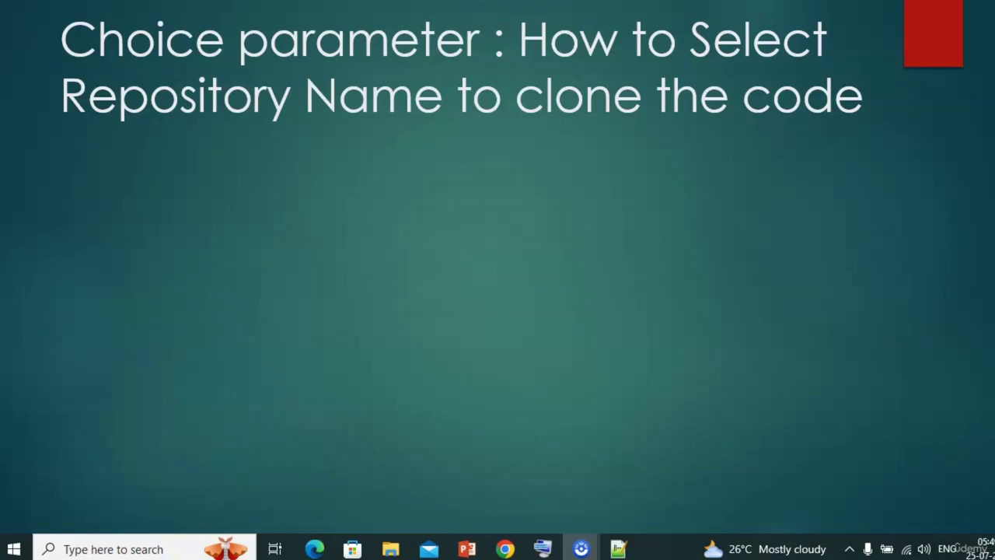
pyautogui.click(278, 258)
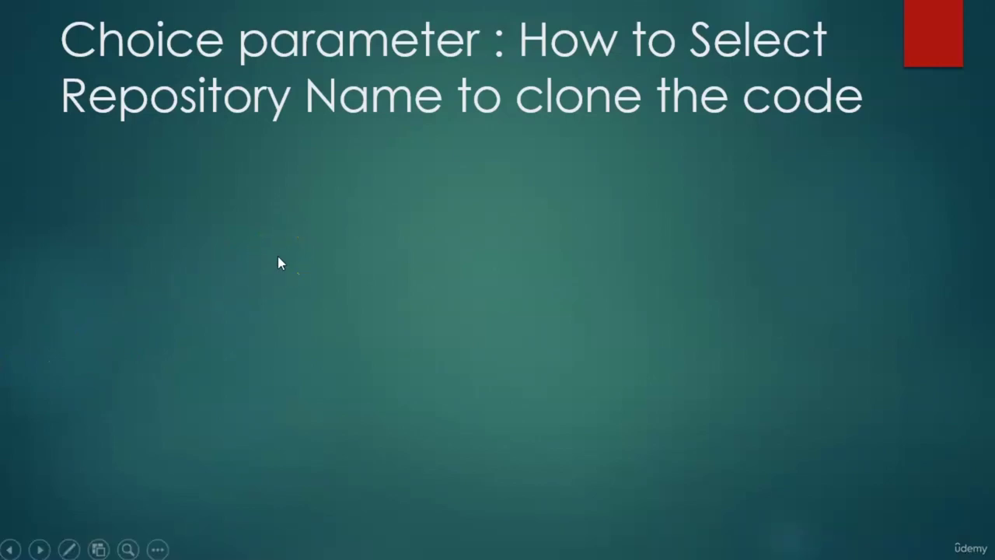
pyautogui.click(278, 255)
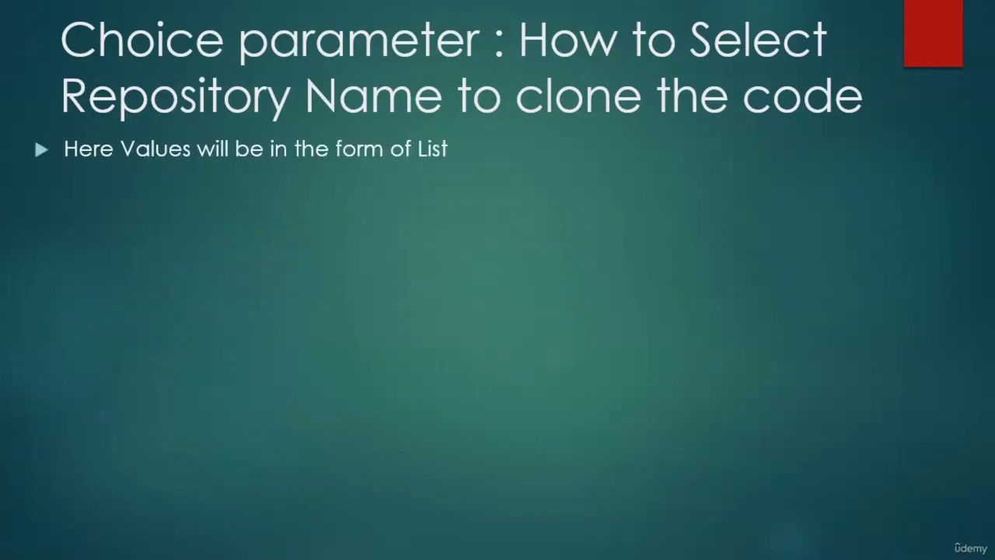
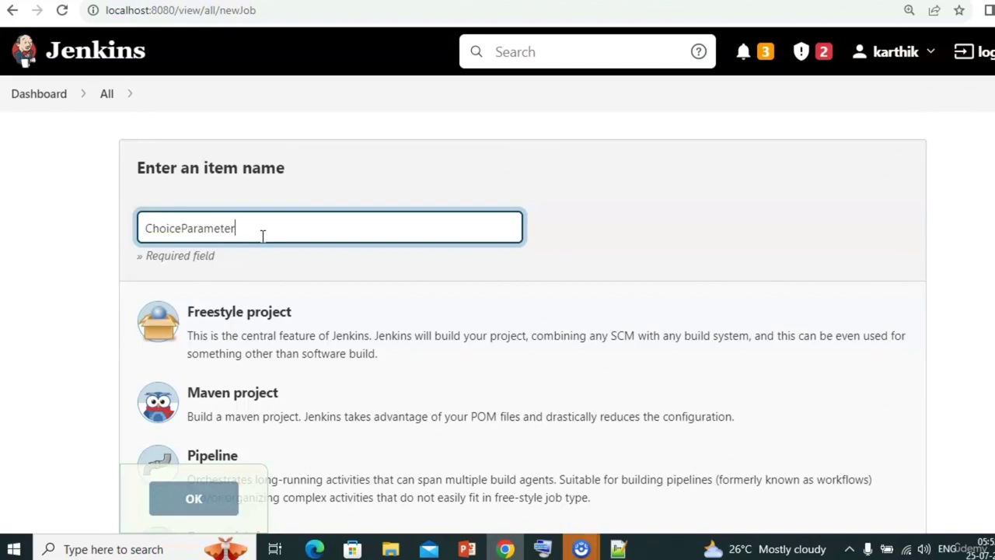
# Create the ChoiceParameter job as a freestyle project.
pyautogui.click(283, 312)
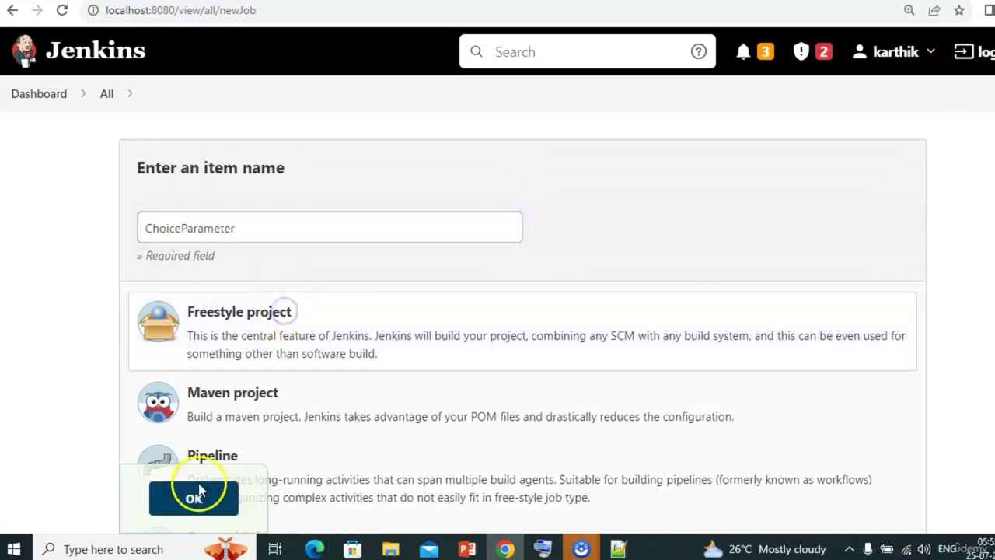
pyautogui.click(194, 501)
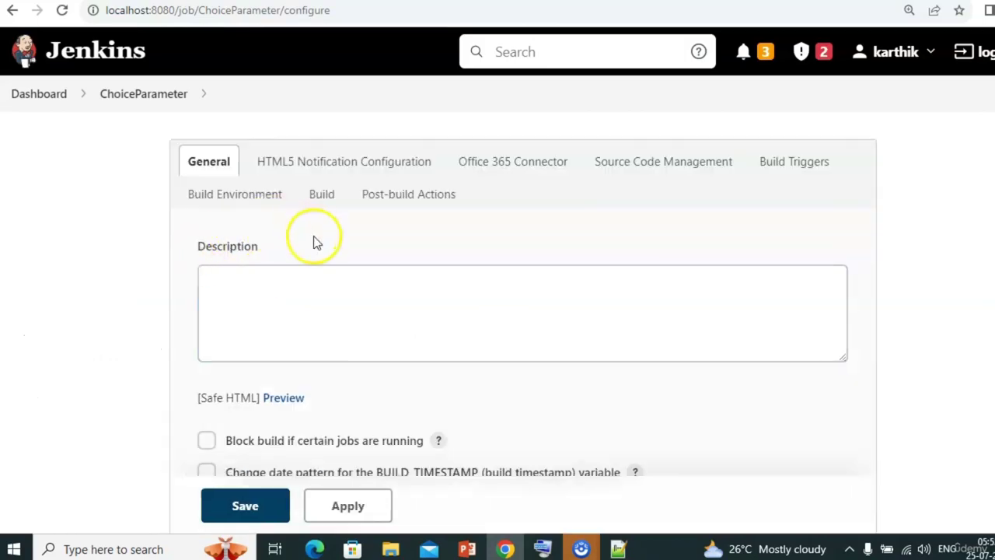
pyautogui.scroll(-5, 294, 263)
pyautogui.scroll(-5, 294, 260)
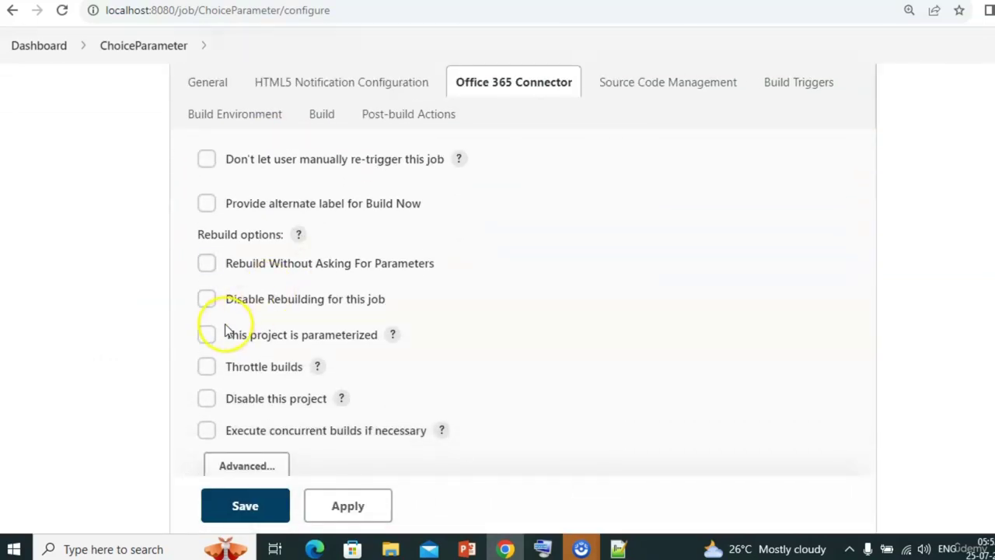
pyautogui.scroll(-7, 207, 330)
pyautogui.scroll(6, 337, 340)
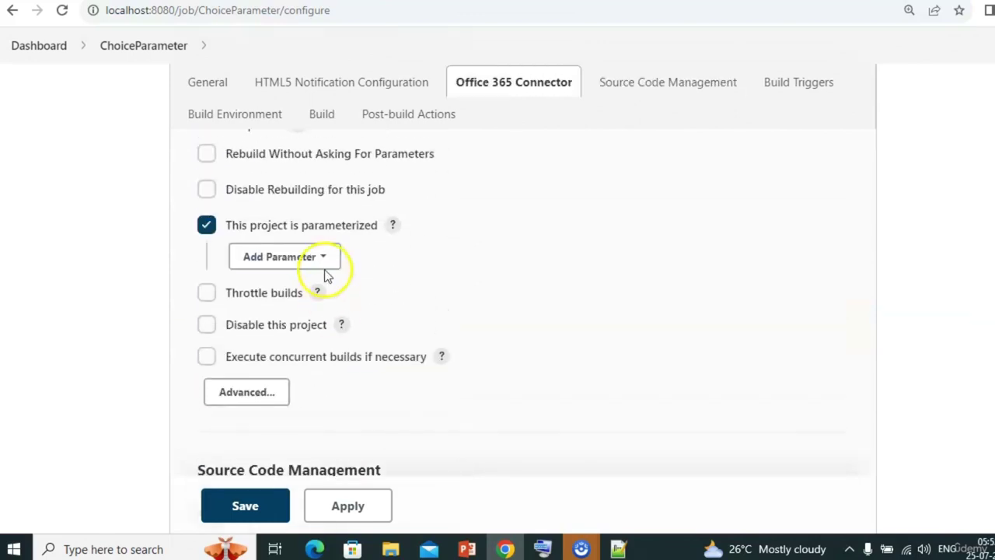
# Add a Choice Parameter named SelectRepositoryName.
pyautogui.click(321, 260)
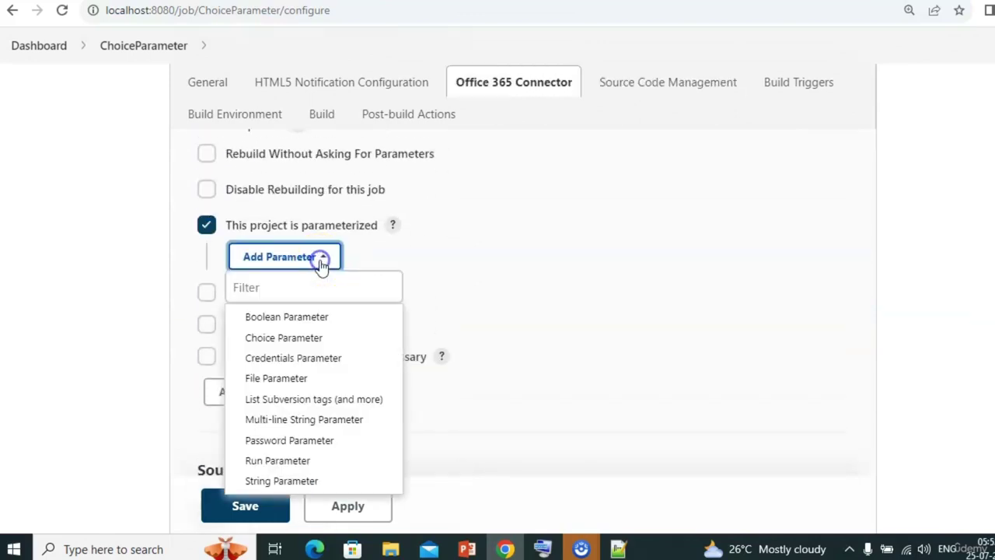
pyautogui.click(304, 337)
pyautogui.click(332, 335)
pyautogui.write('SelectReposit')
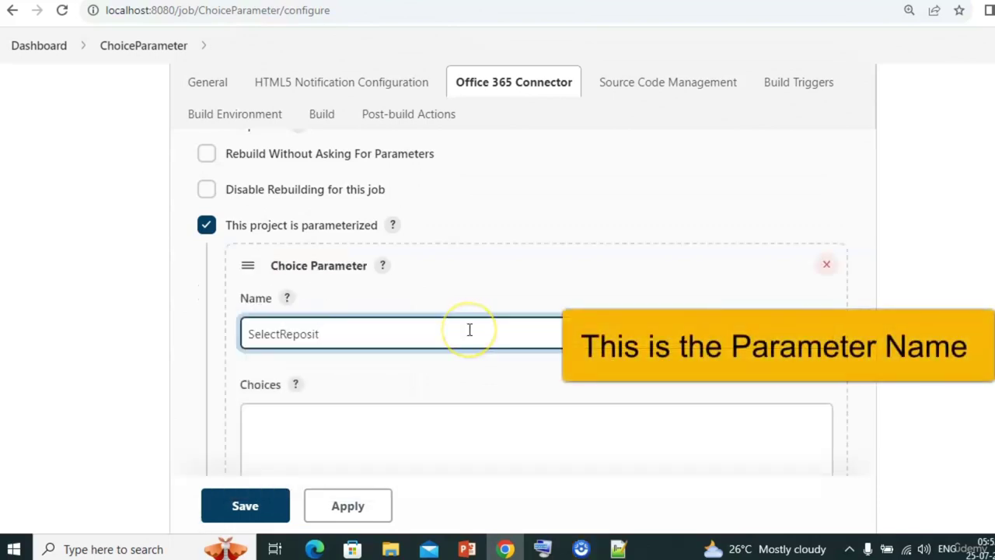
pyautogui.write('oryName')
# Copy the java-project repository name from GitHub and enter it as the first choice.
pyautogui.click(430, 424)
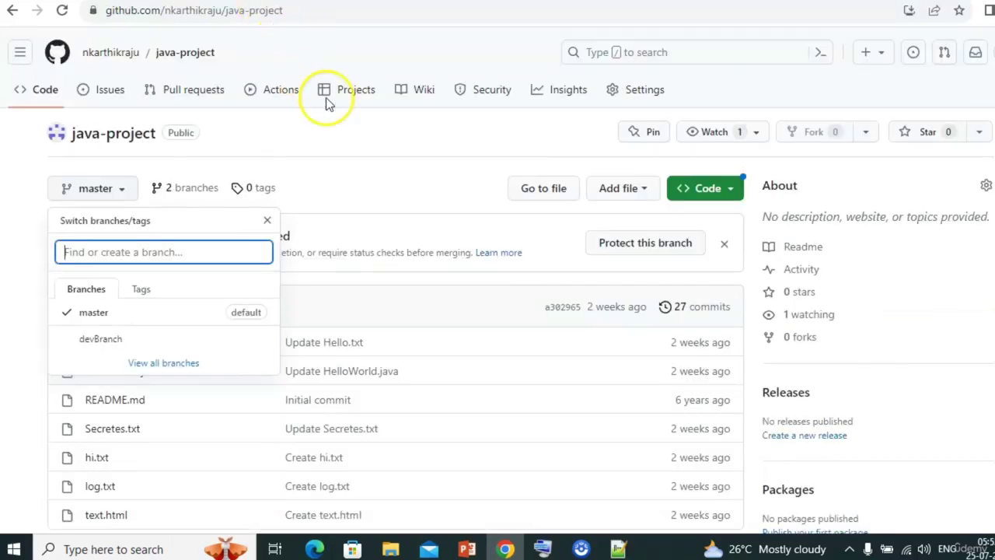
pyautogui.click(116, 61)
pyautogui.click(116, 59)
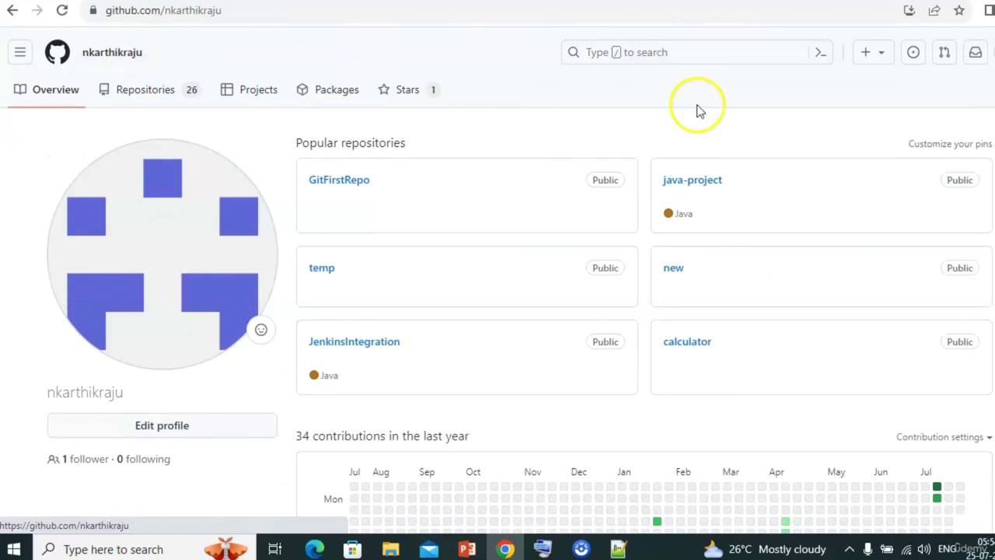
pyautogui.click(694, 180)
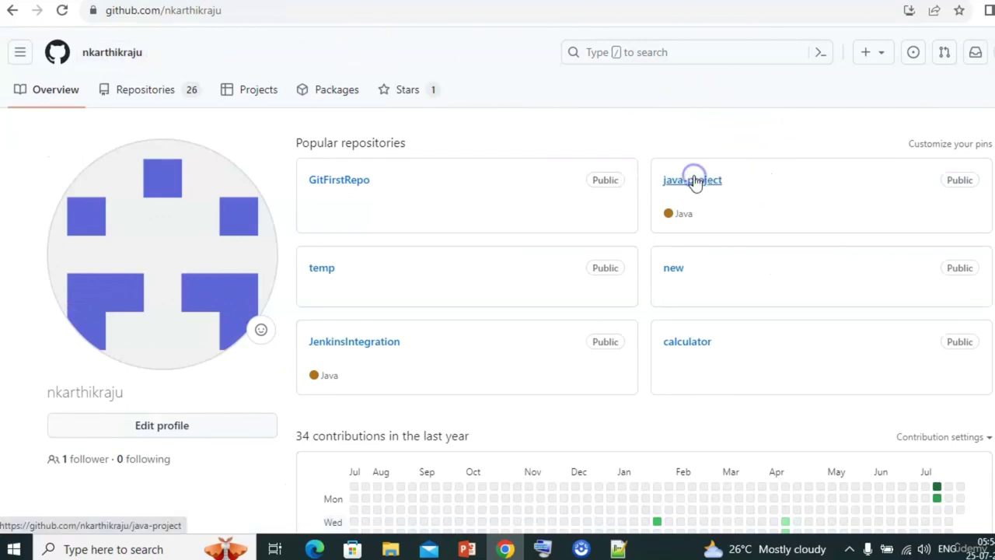
pyautogui.click(307, 9)
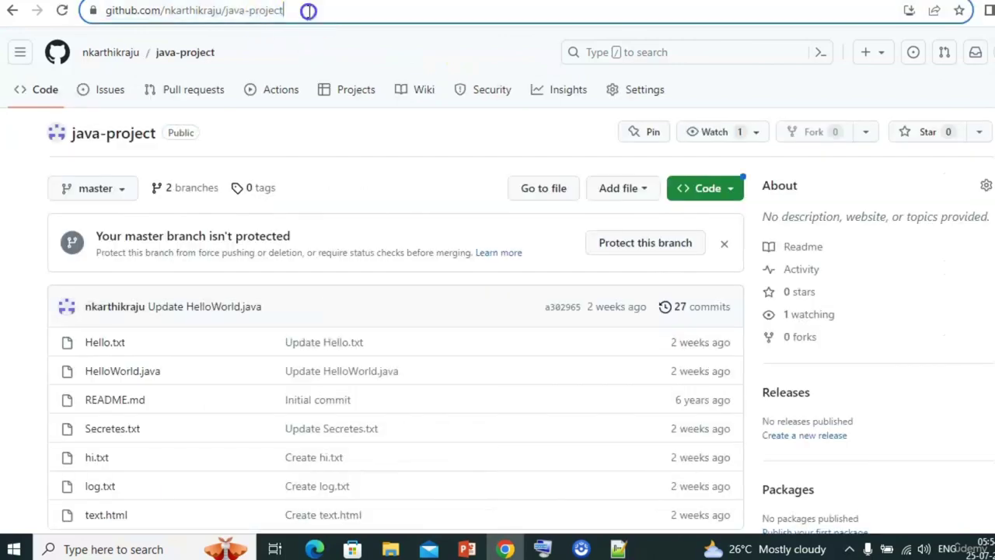
pyautogui.click(309, 11)
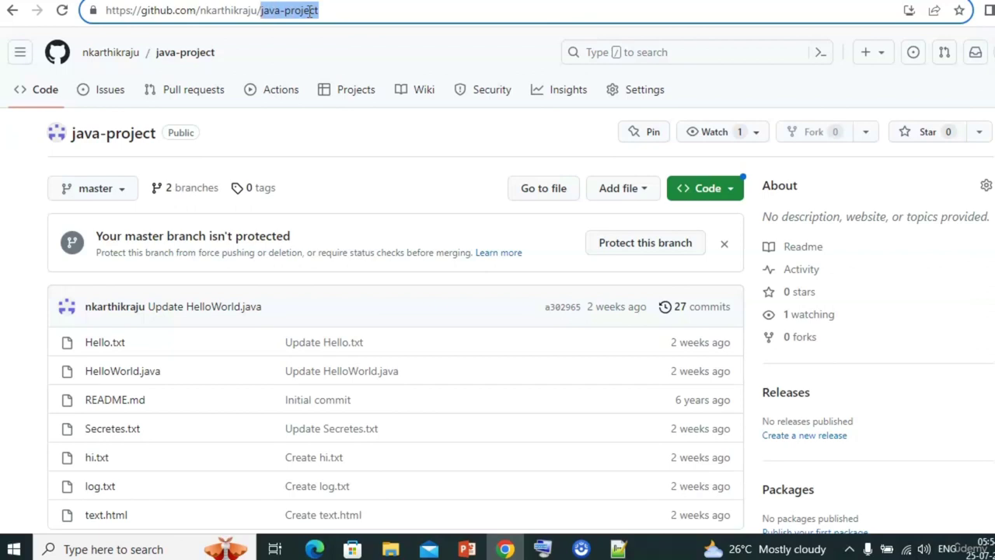
pyautogui.hotkey('ctrl', 'c')
pyautogui.hotkey('alt', 'Tab')
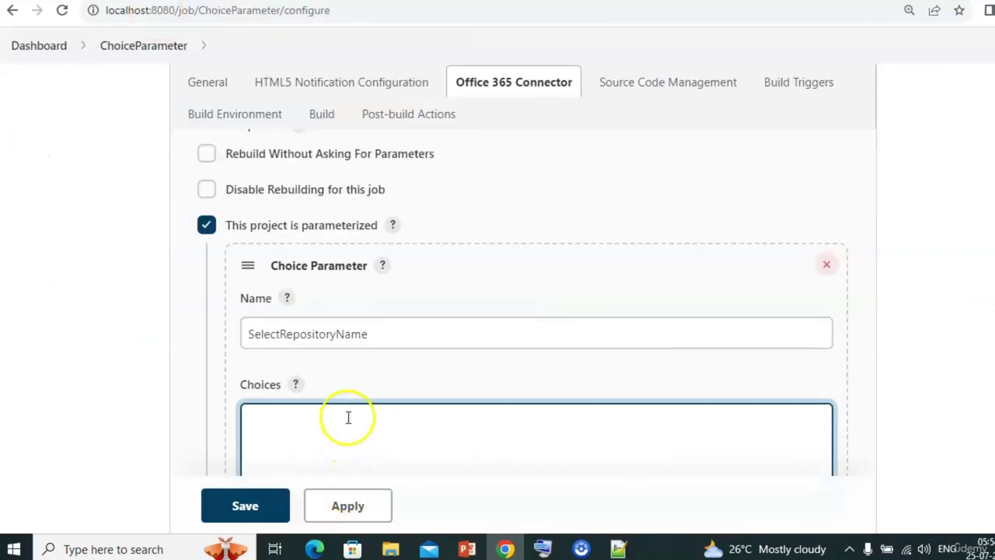
pyautogui.hotkey('ctrl', 'v')
pyautogui.press('Return')
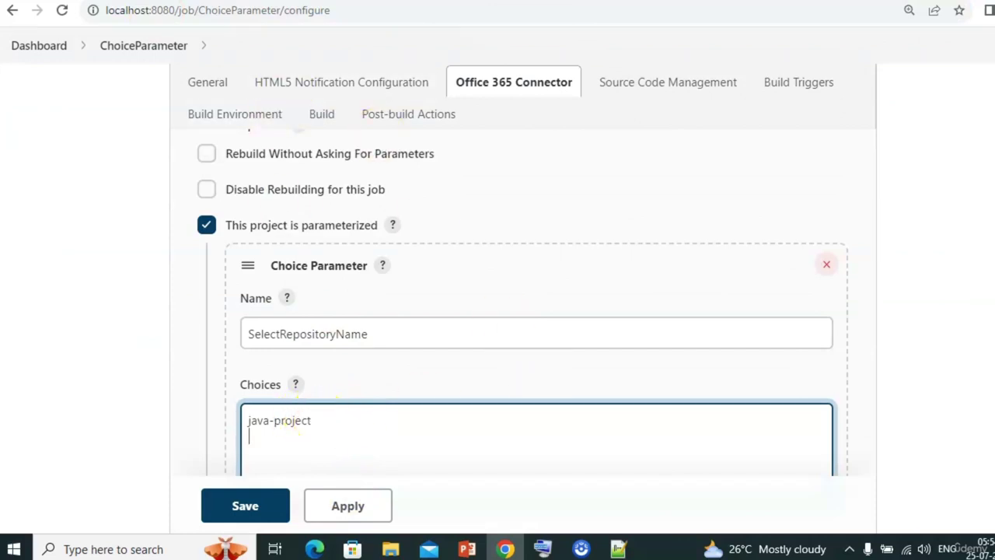
# Add GitFirstRepo, taken from its GitHub address, as the second choice.
pyautogui.hotkey('alt', 'Tab')
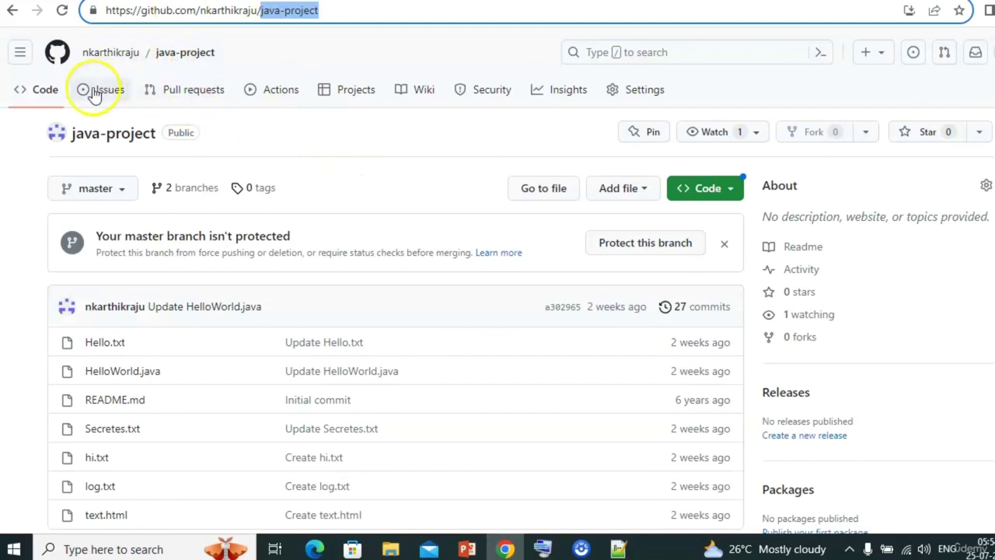
pyautogui.click(121, 52)
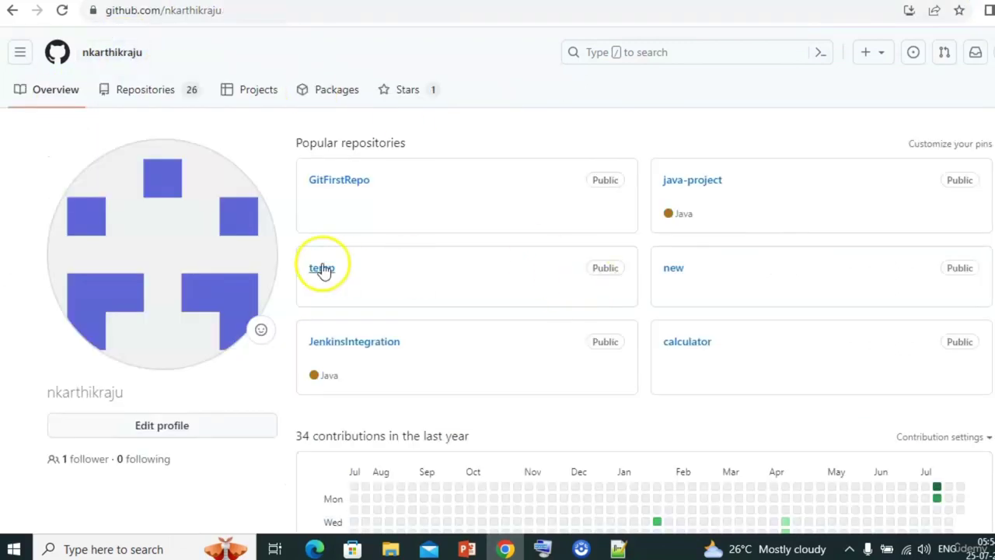
pyautogui.click(339, 187)
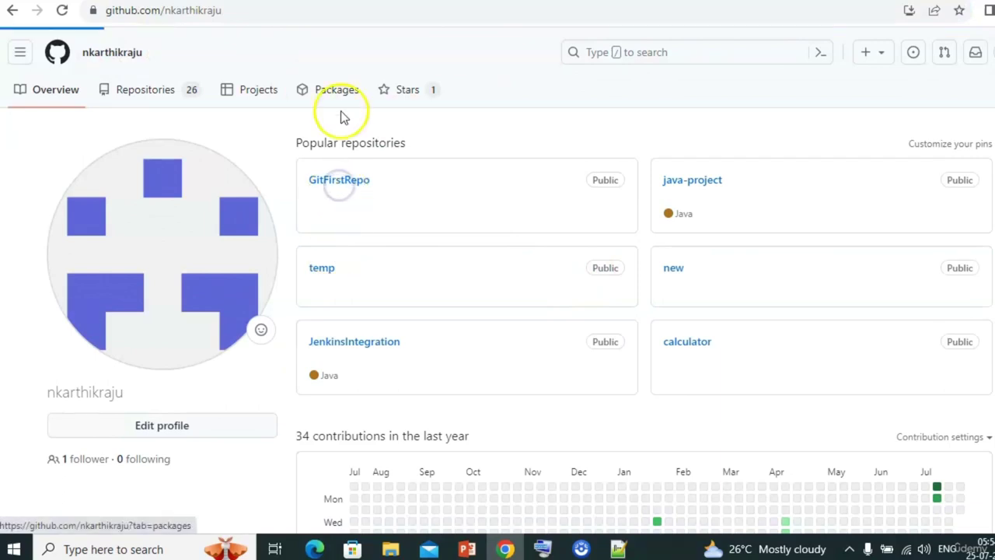
pyautogui.moveTo(318, 13); pyautogui.dragTo(229, 14)
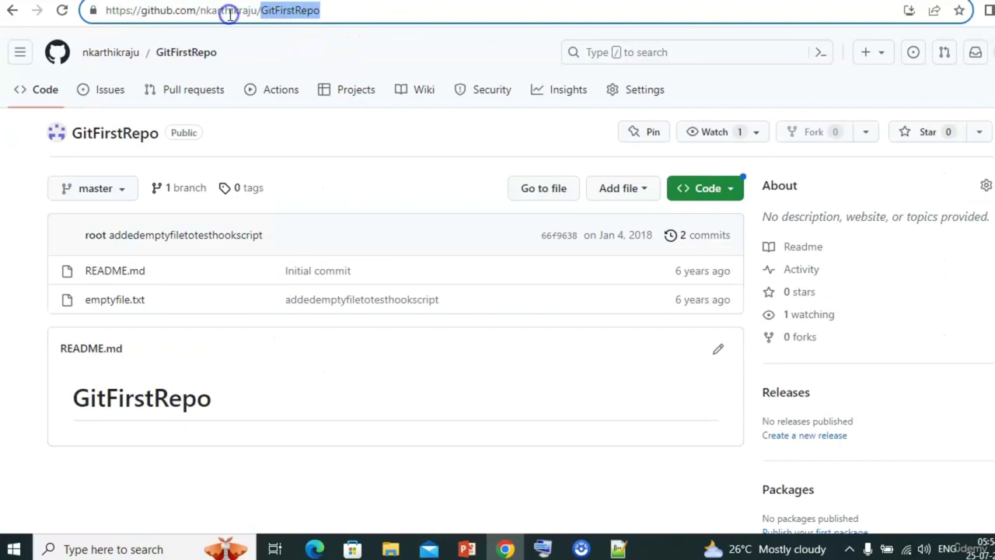
pyautogui.hotkey('alt', 'Tab')
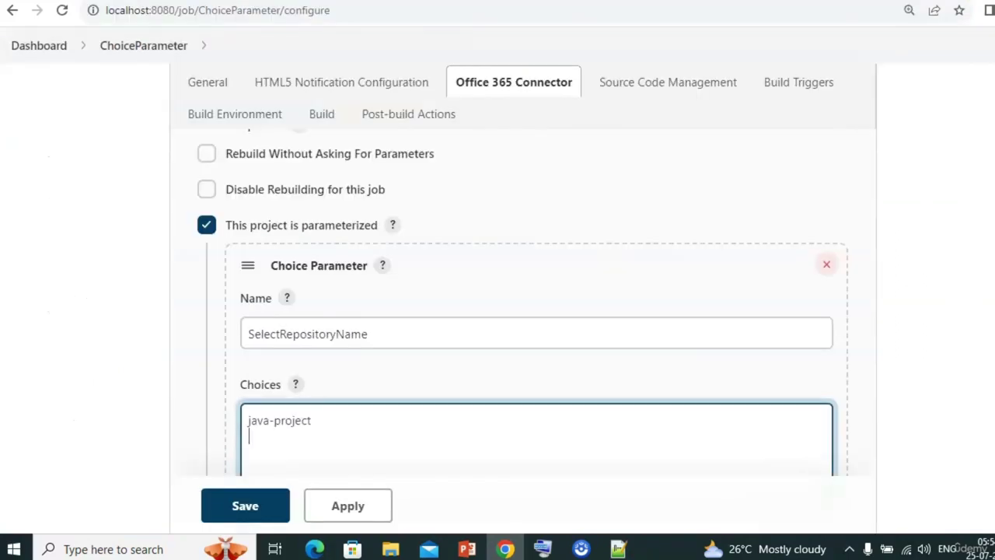
pyautogui.hotkey('ctrl', 'v')
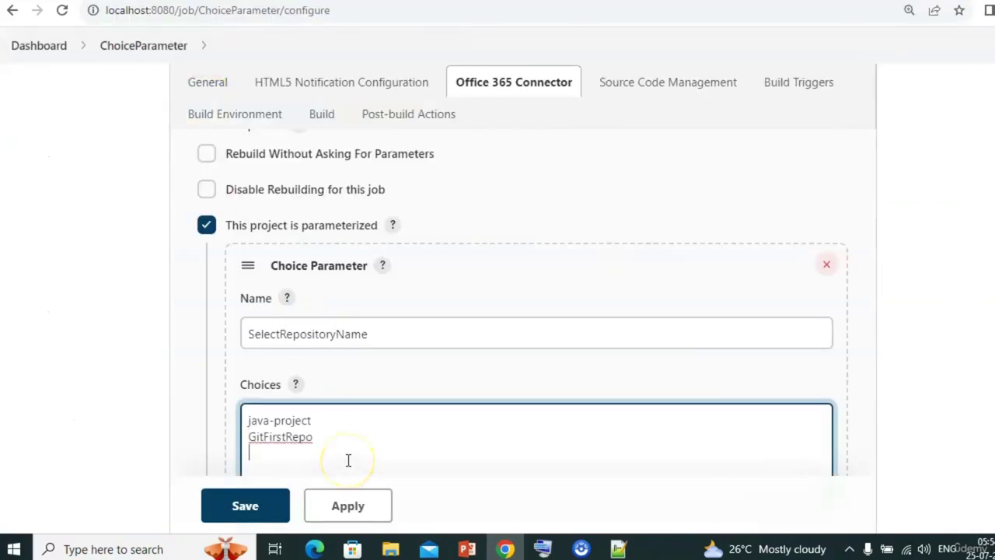
pyautogui.hotkey('alt', 'Tab')
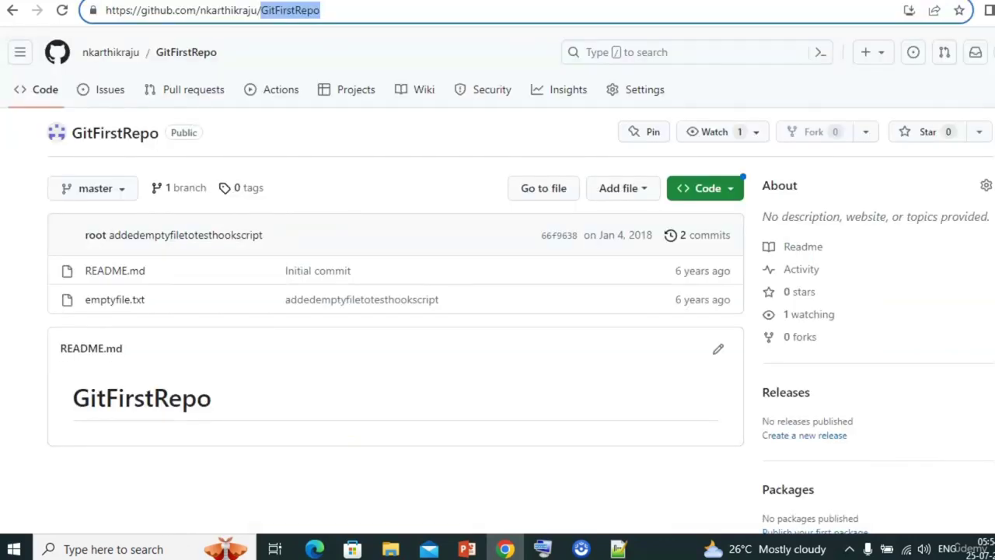
pyautogui.click(110, 52)
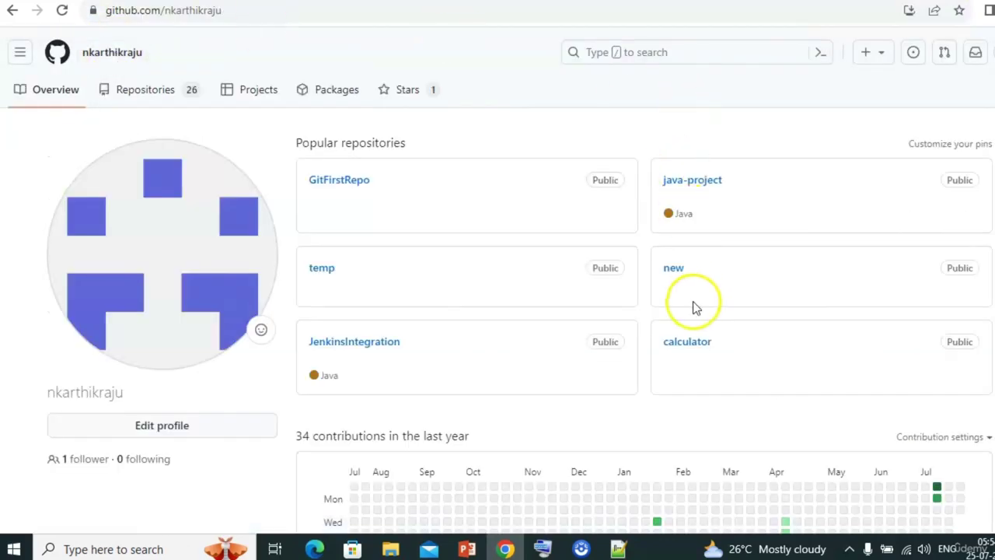
pyautogui.hotkey('alt', 'Tab')
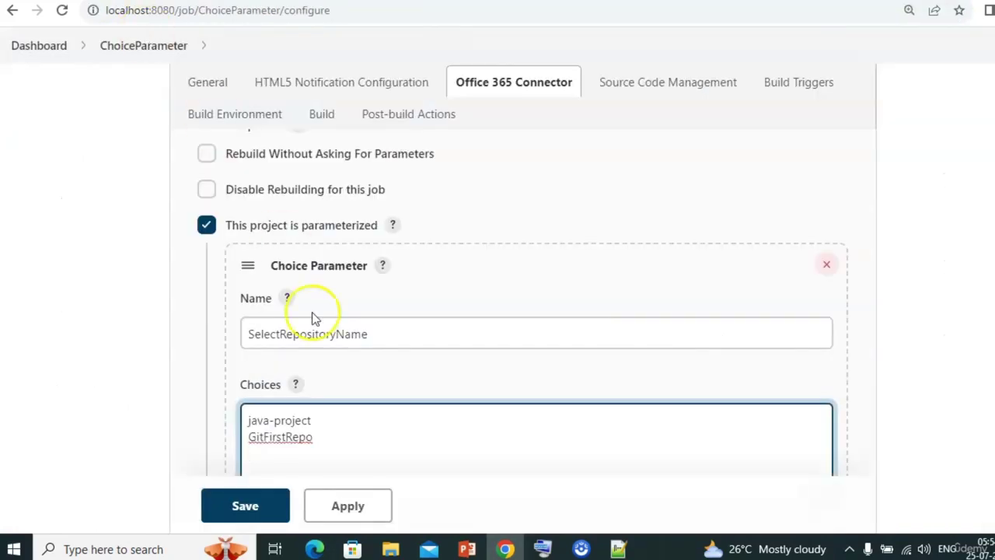
pyautogui.hotkey('alt', 'Tab')
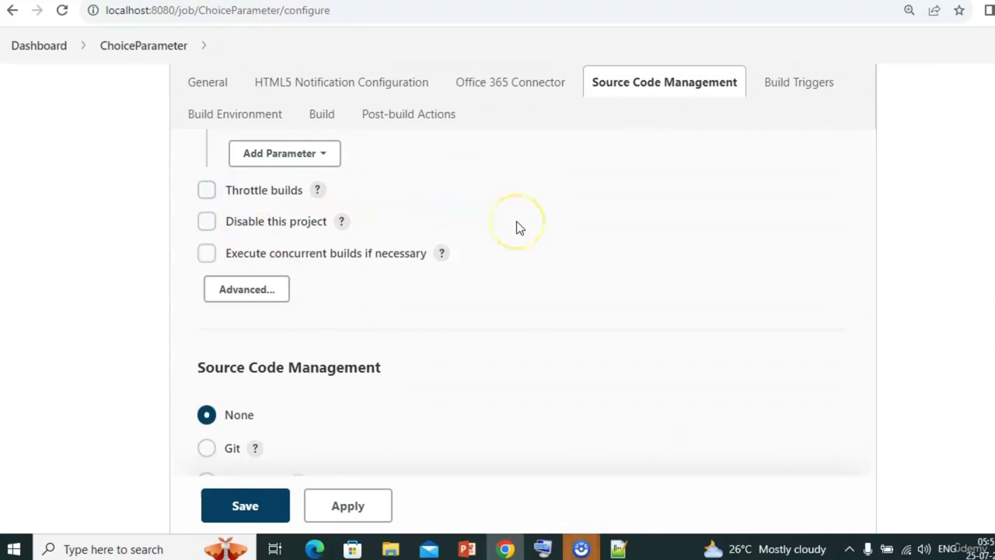
# Check the choices and the SelectRepositoryName parameter against the choice-parameter slide.
pyautogui.scroll(4, 516, 221)
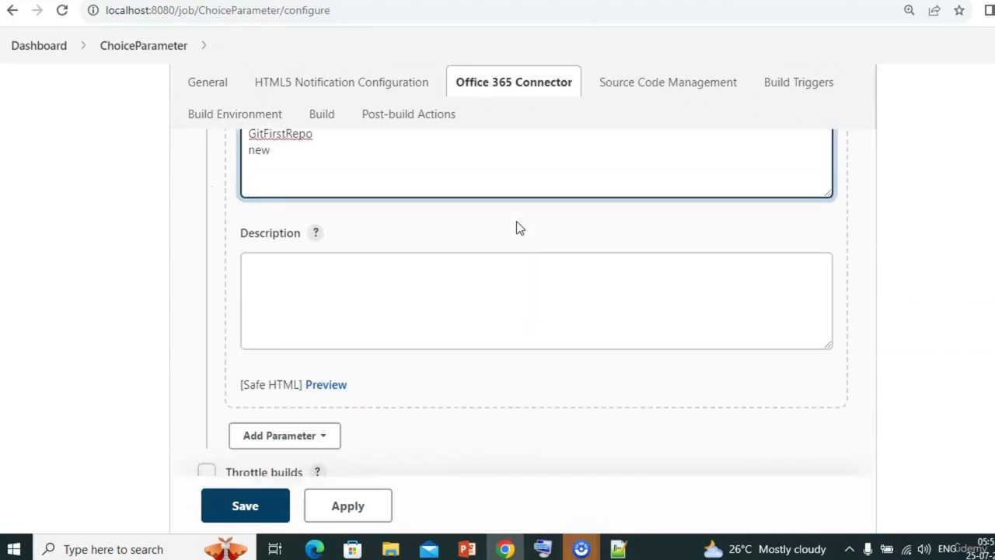
pyautogui.scroll(1, 519, 227)
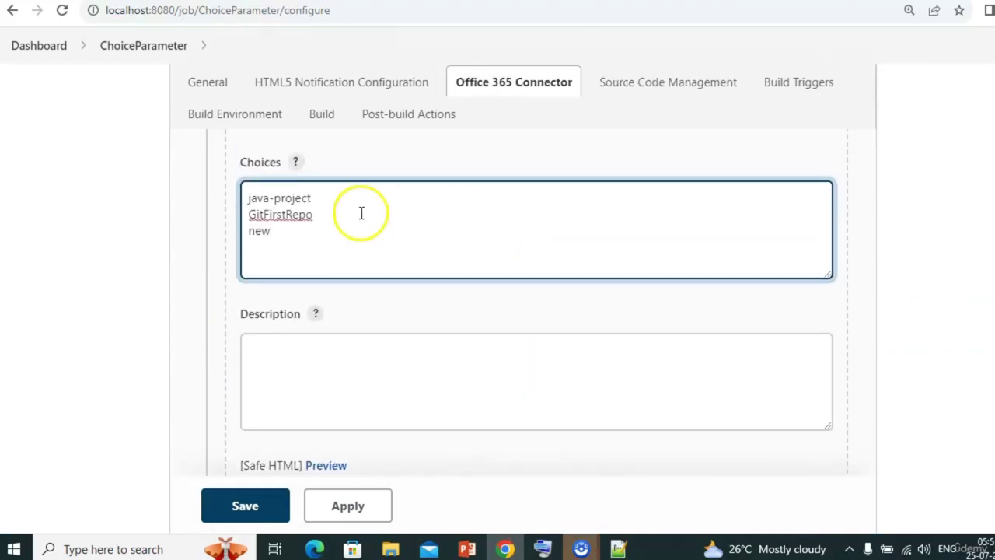
pyautogui.click(274, 211)
pyautogui.hotkey('alt', 'Tab')
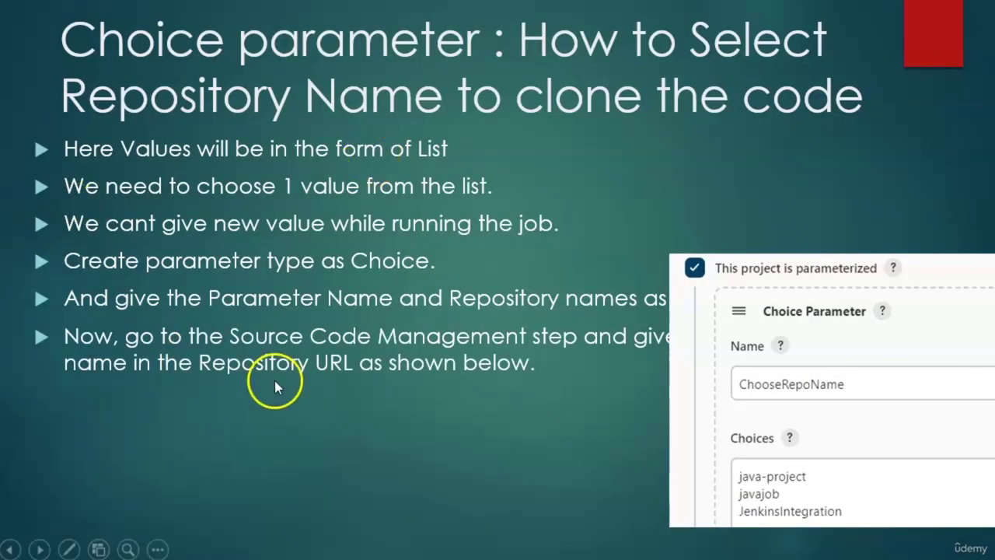
pyautogui.hotkey('alt', 'Tab')
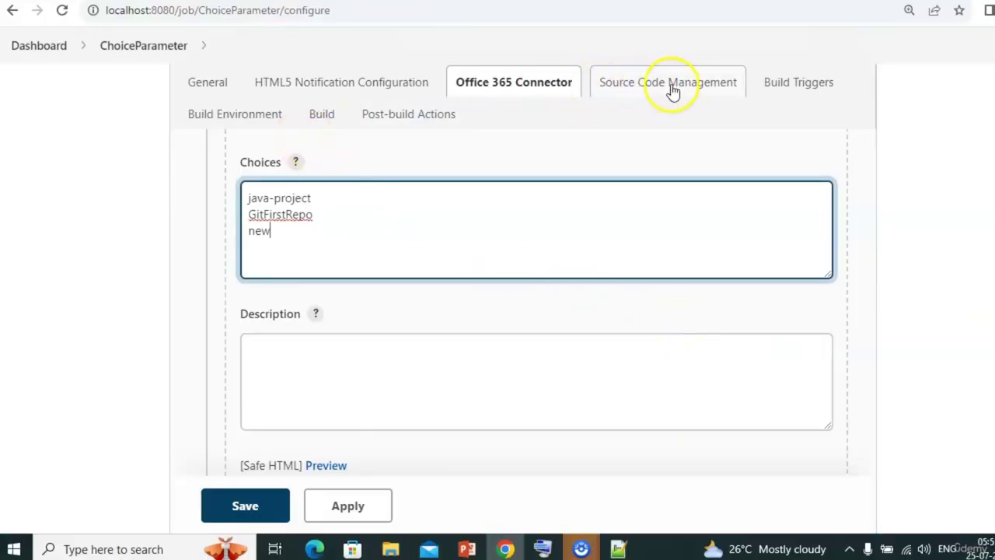
pyautogui.scroll(2, 503, 171)
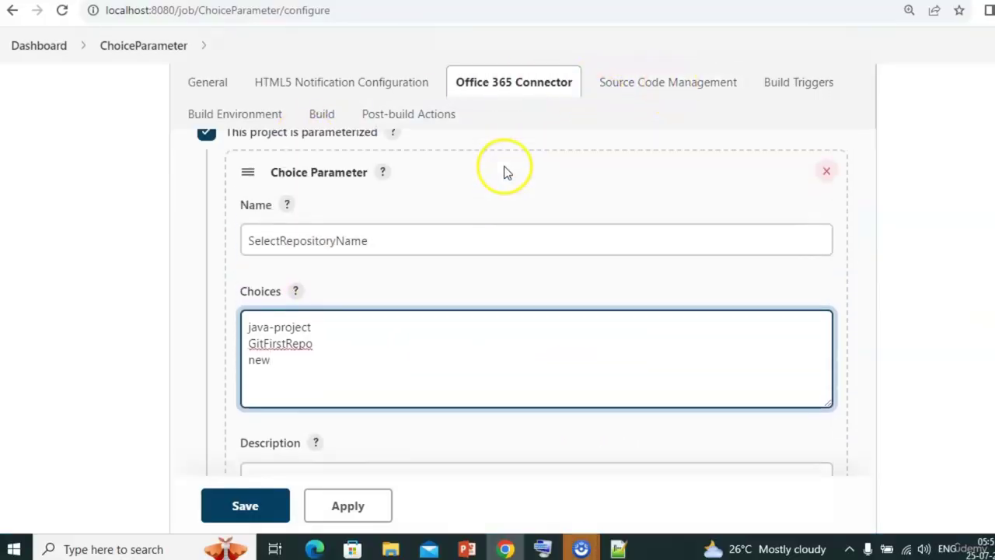
pyautogui.doubleClick(311, 240)
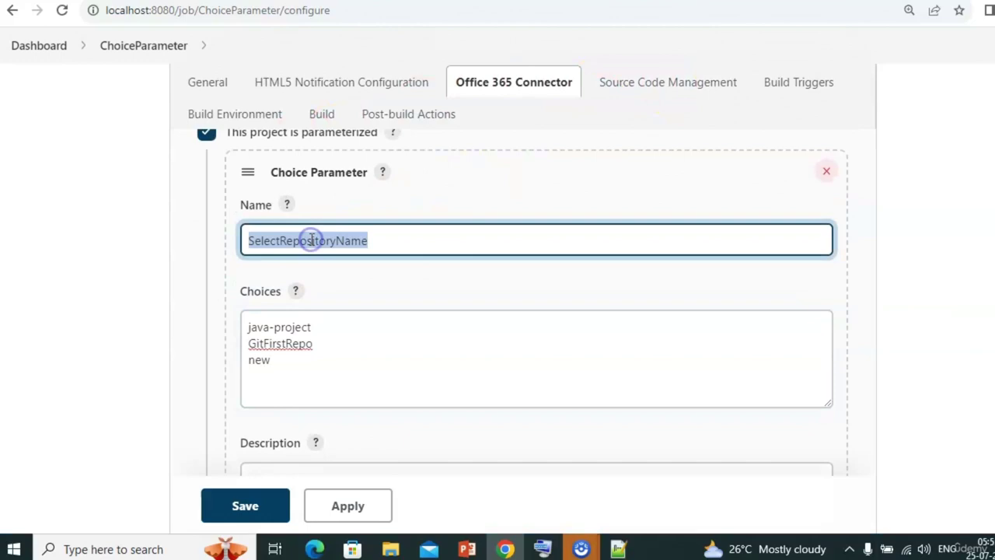
# Set Source Code Management to Git and focus the Repository URL field.
pyautogui.click(721, 96)
pyautogui.hotkey('alt', 'Tab')
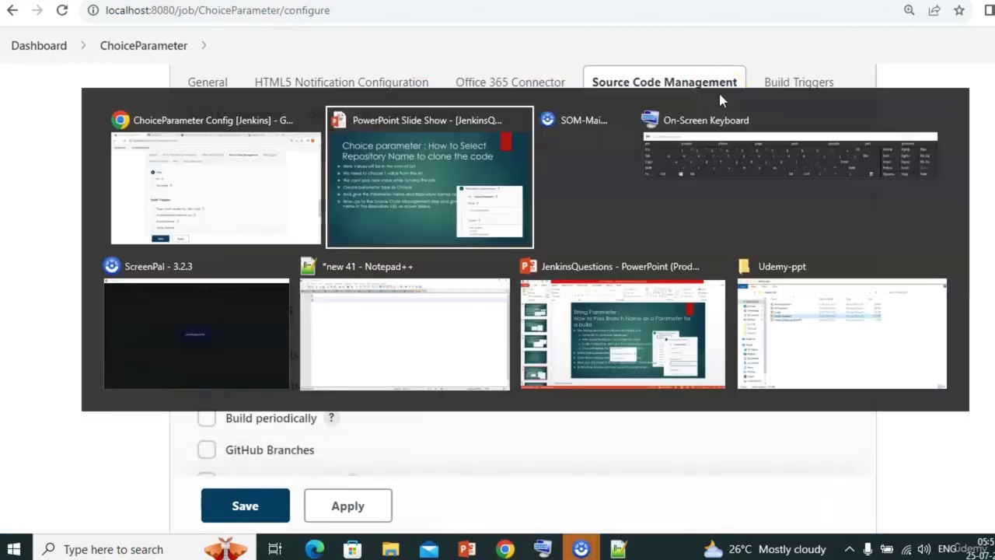
pyautogui.click(721, 99)
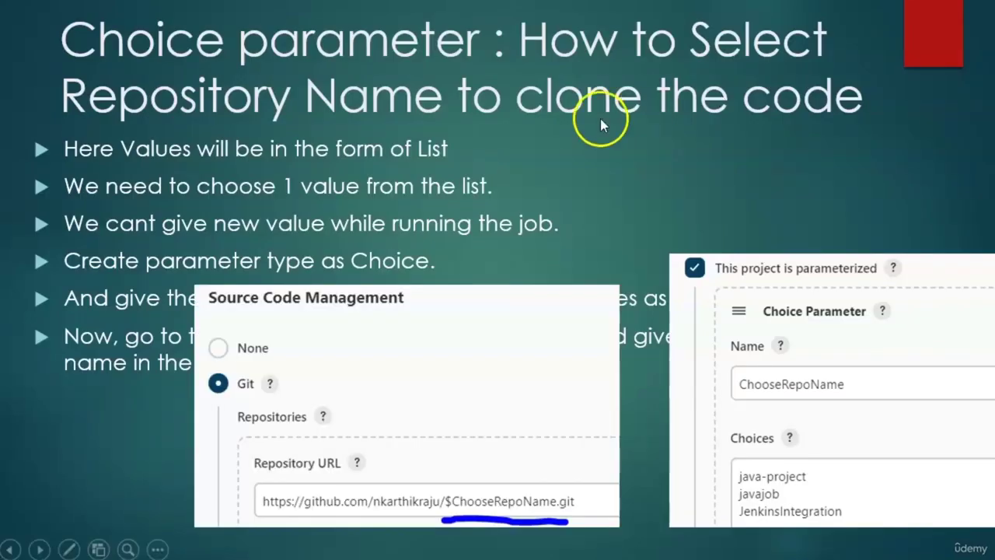
pyautogui.hotkey('alt', 'Tab')
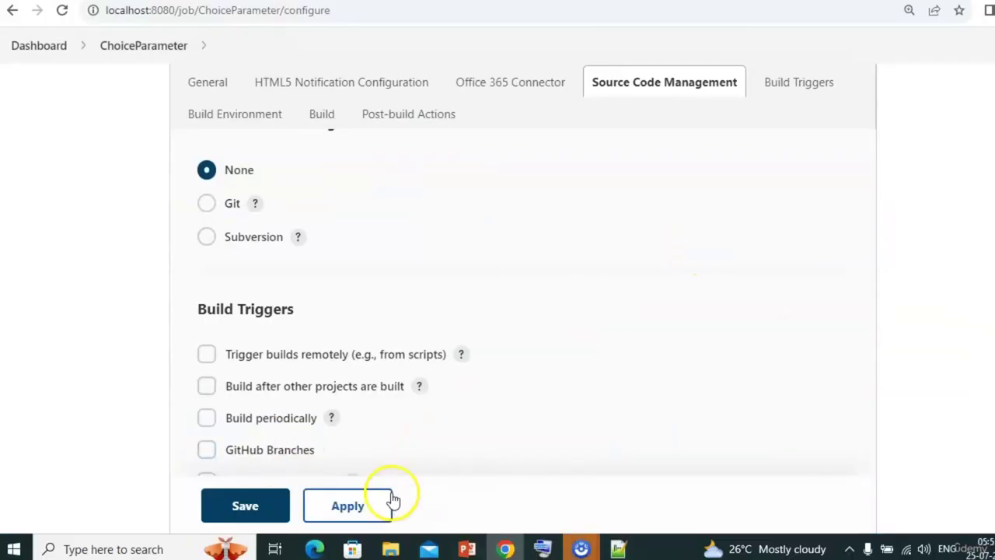
pyautogui.click(207, 203)
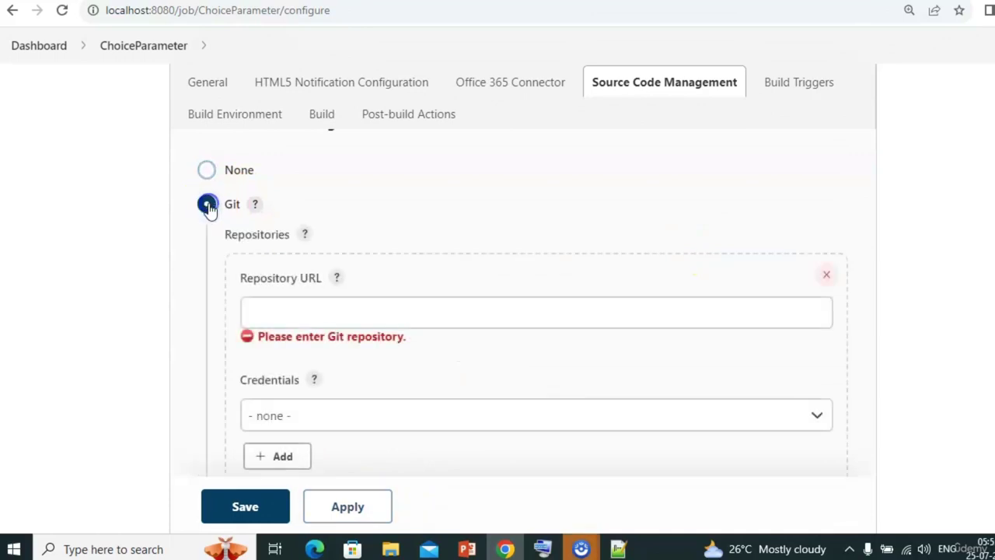
pyautogui.click(355, 311)
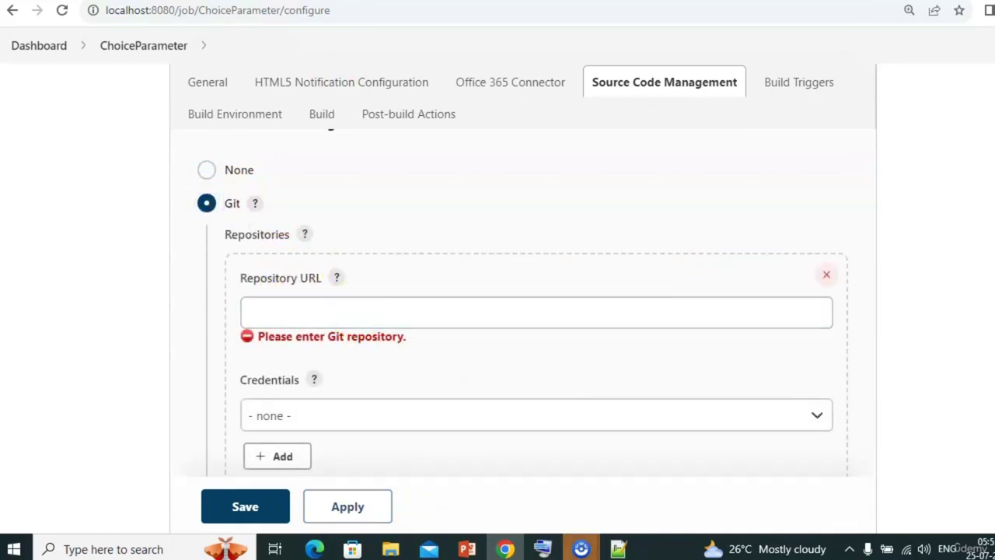
pyautogui.hotkey('alt', 'Tab')
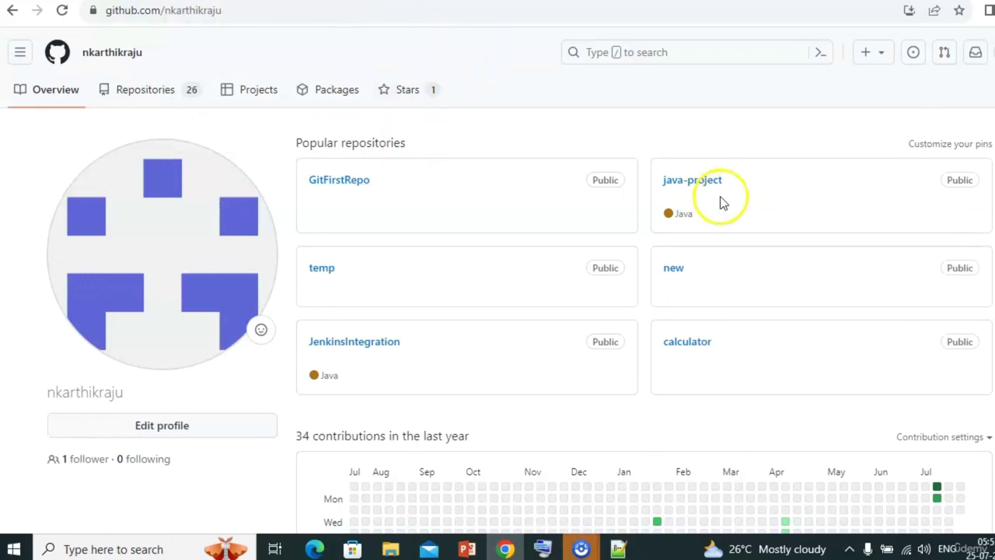
# Select java-project's HTTPS clone URL from GitHub's Code dropdown.
pyautogui.click(699, 185)
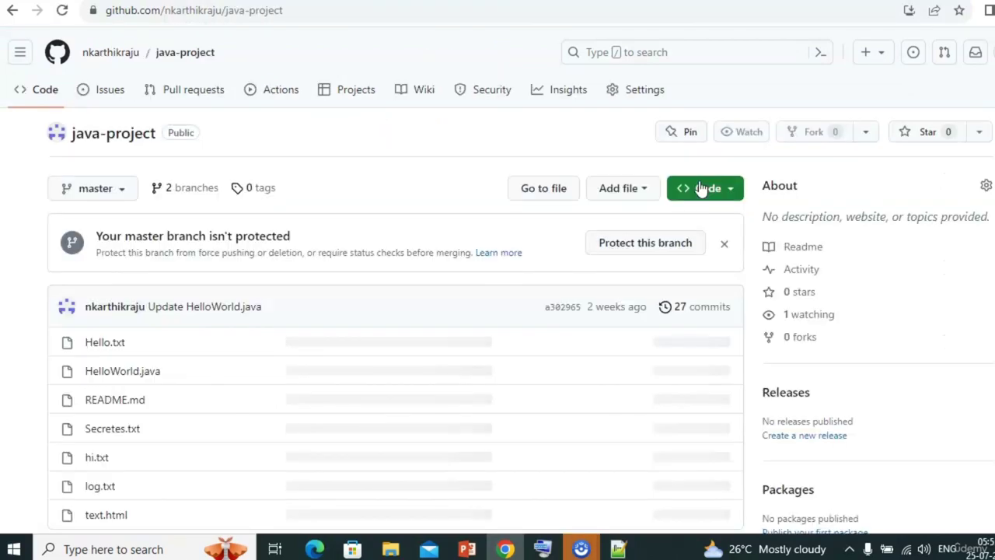
pyautogui.click(721, 190)
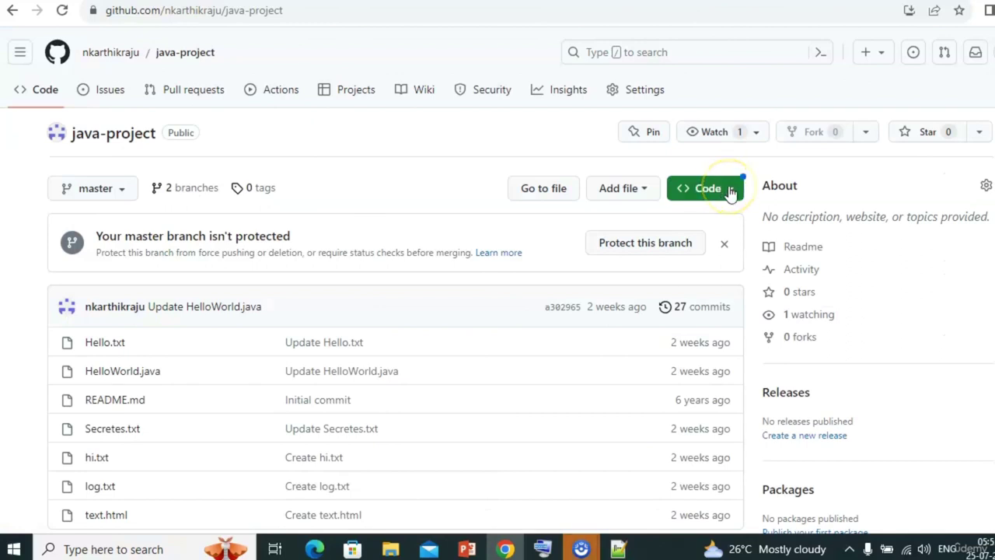
pyautogui.click(731, 193)
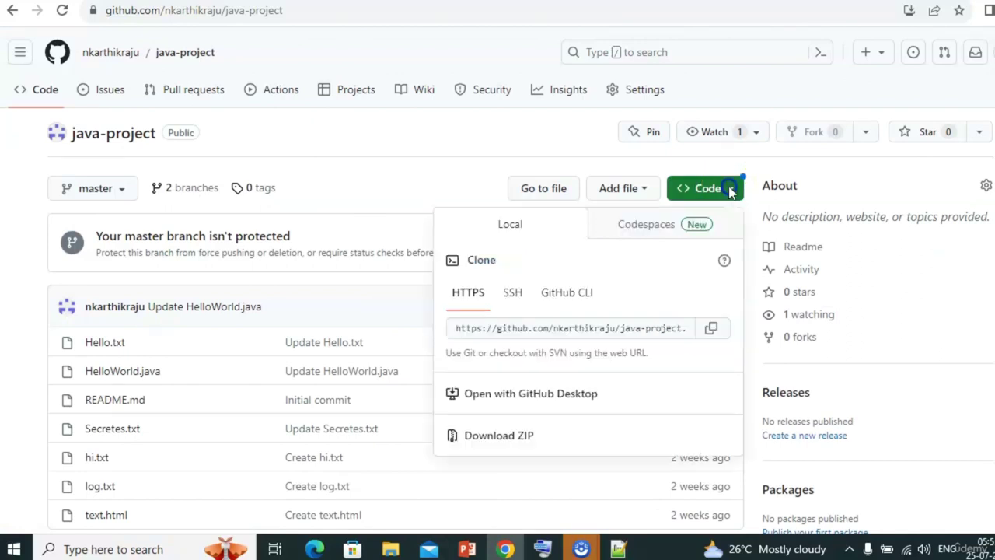
pyautogui.click(535, 332)
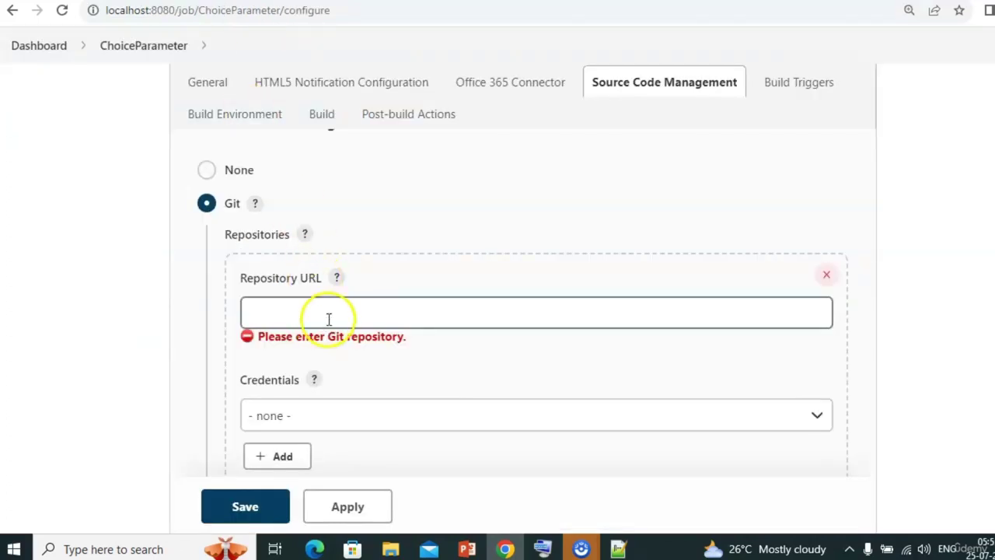
# Paste the java-project HTTPS clone URL into the Git Repository URL field.
pyautogui.click(328, 319)
pyautogui.write('https://github.com/nkarthikraju/java-project.git')
pyautogui.click(489, 324)
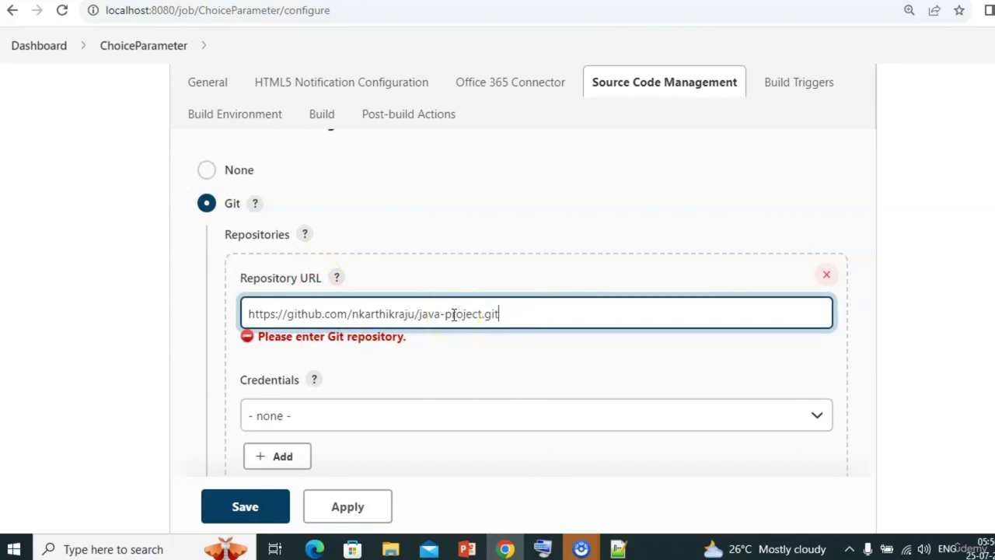
pyautogui.hotkey('alt', 'Tab')
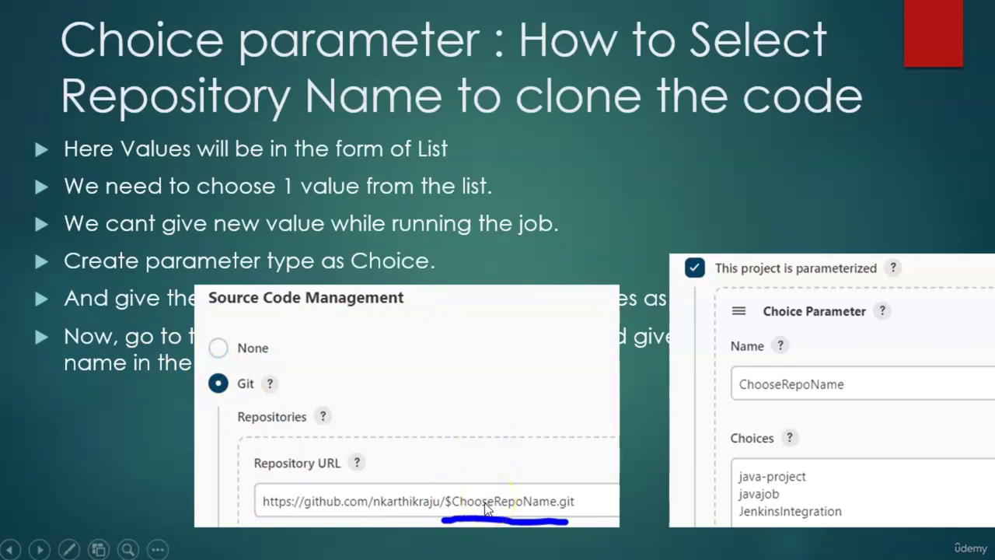
# Replace java-project in the Repository URL so it ends in $SelectRepositoryName.git.
pyautogui.hotkey('alt', 'Tab')
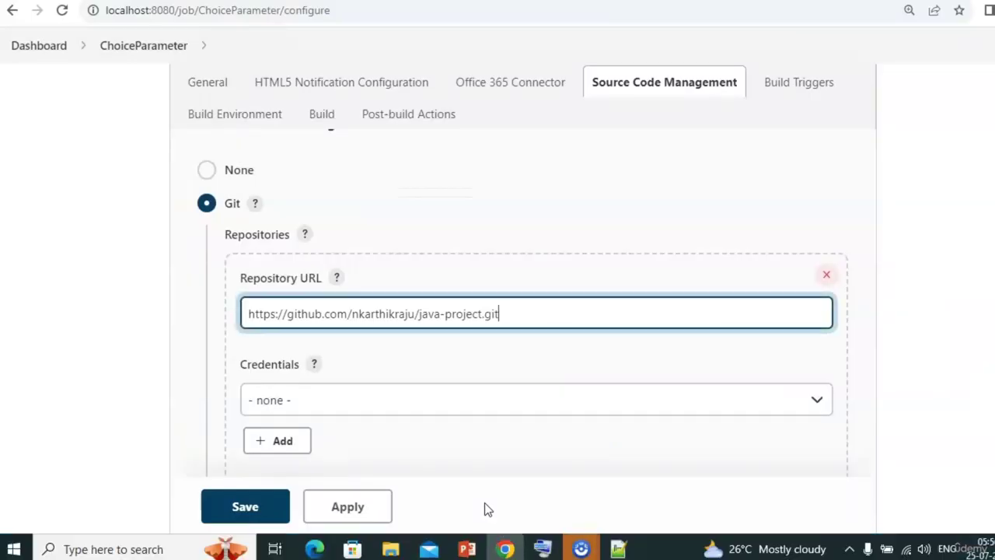
pyautogui.scroll(10, 485, 509)
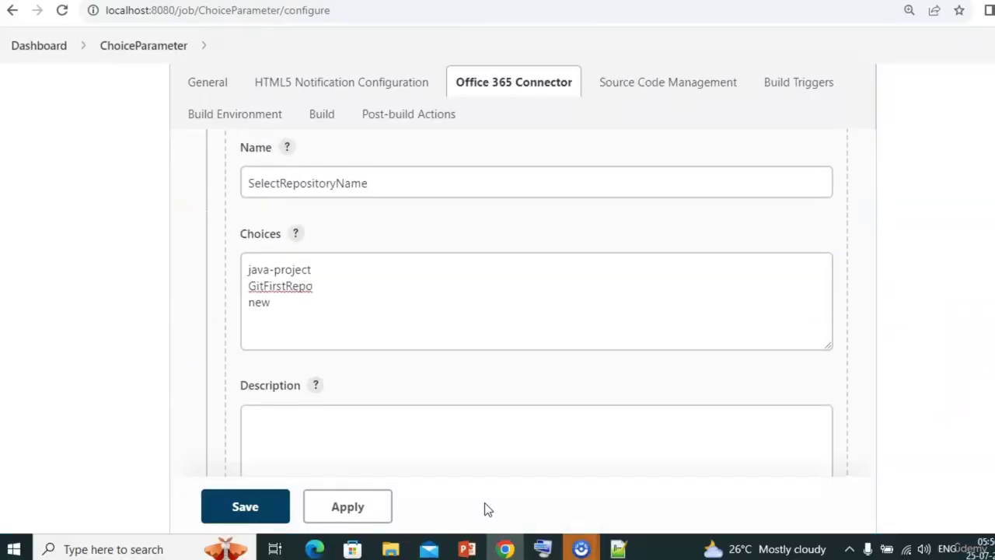
pyautogui.scroll(1, 485, 510)
pyautogui.click(327, 211)
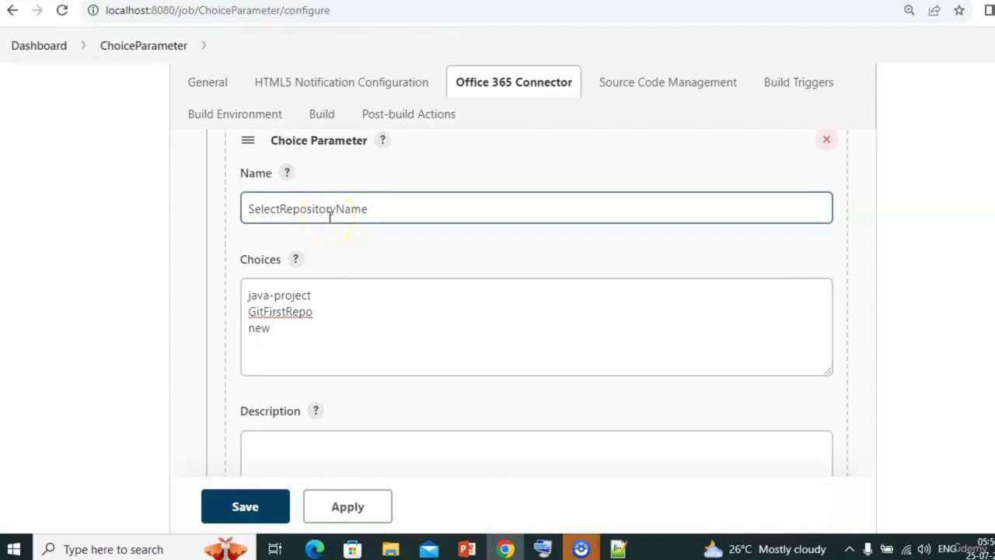
pyautogui.doubleClick(330, 217)
pyautogui.hotkey('ctrl', 'c')
pyautogui.scroll(-15, 330, 217)
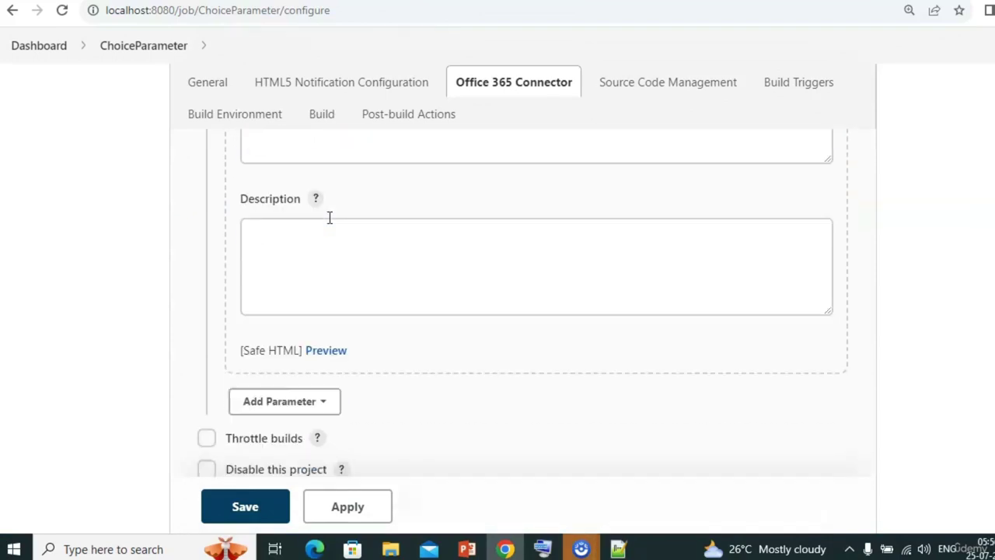
pyautogui.scroll(-10, 328, 218)
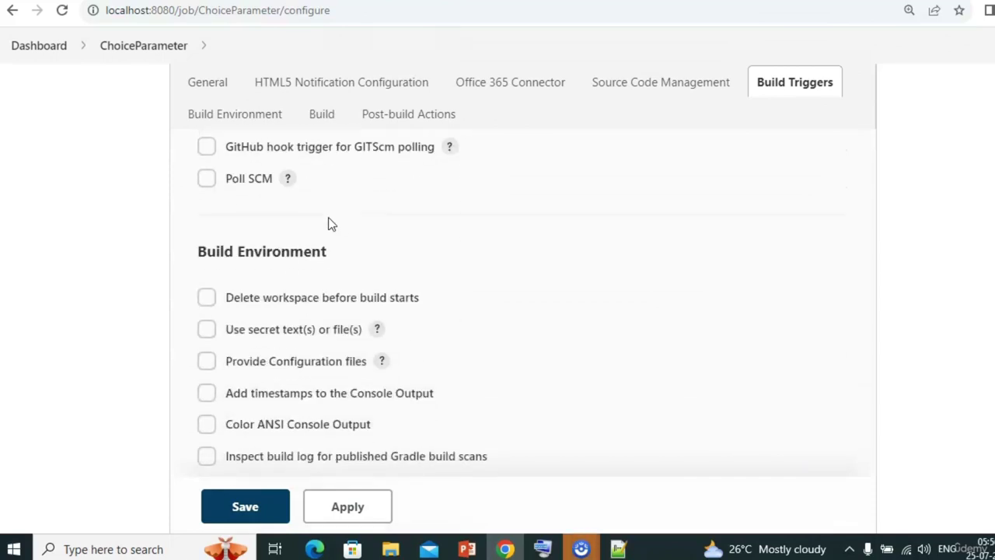
pyautogui.click(675, 92)
pyautogui.click(475, 312)
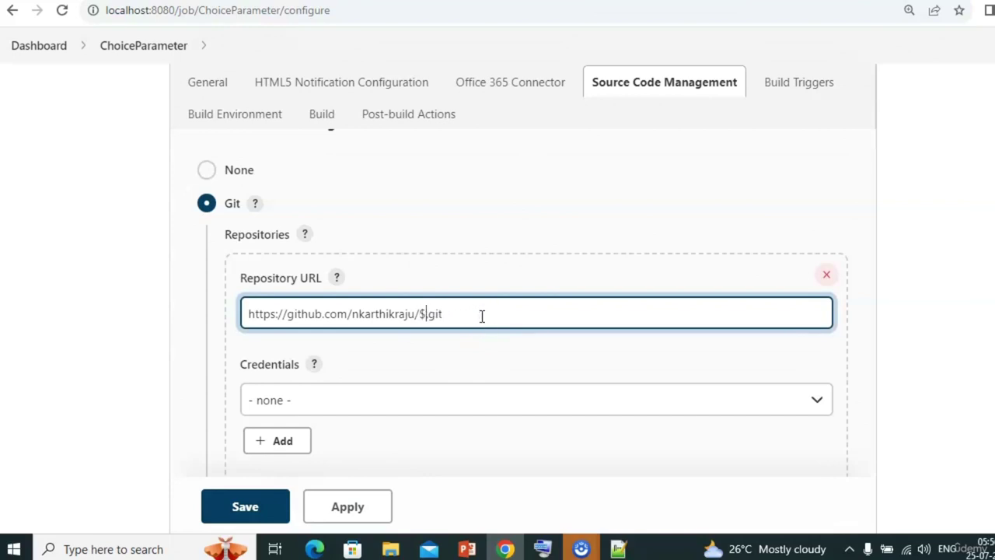
pyautogui.hotkey('ctrl', 'v')
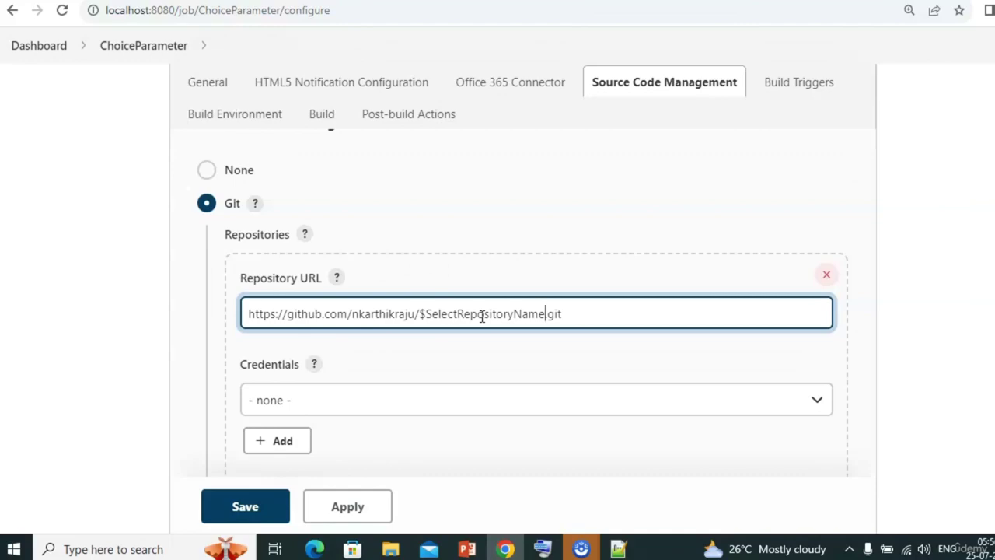
pyautogui.hotkey('alt', 'Tab')
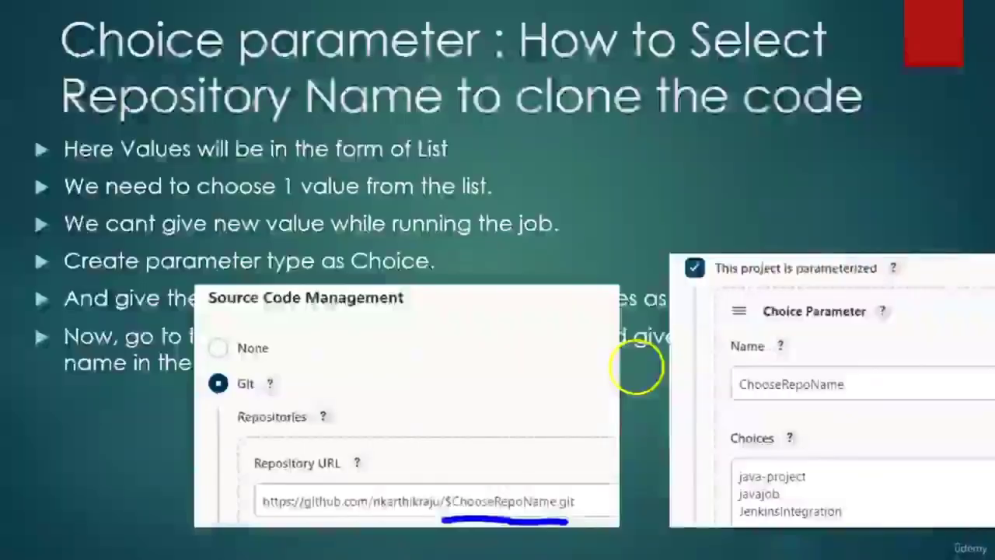
pyautogui.hotkey('alt', 'Tab')
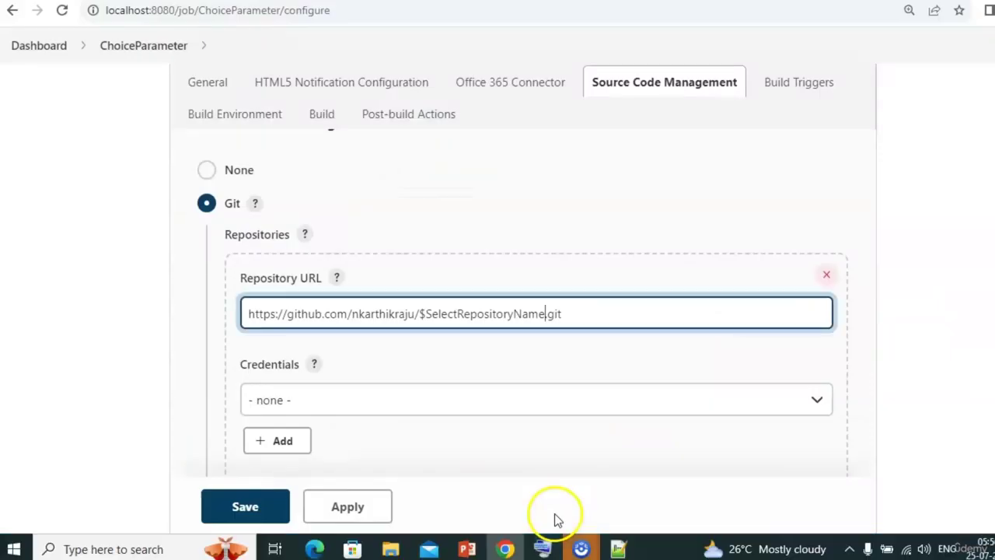
# Save the job and build it with GitFirstRepo selected.
pyautogui.click(263, 506)
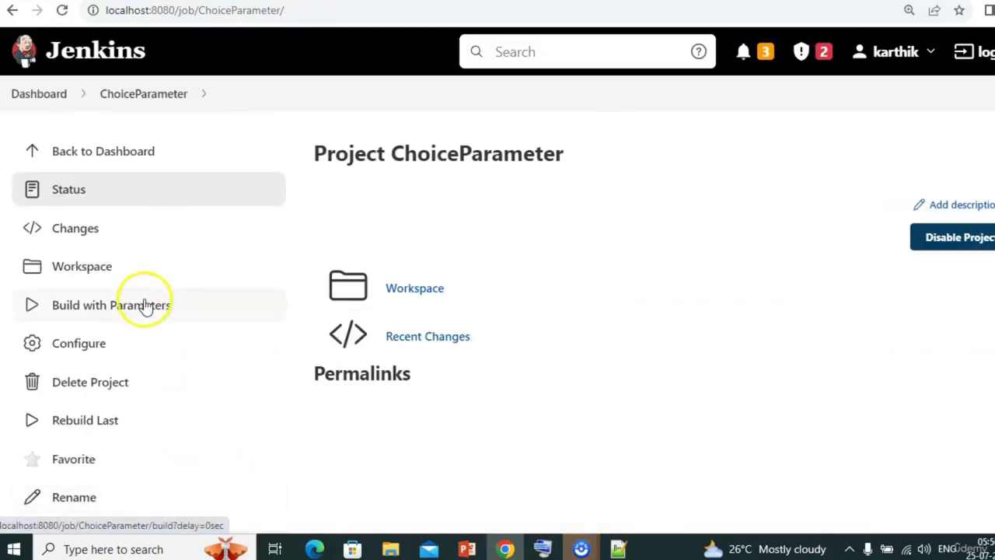
pyautogui.click(144, 303)
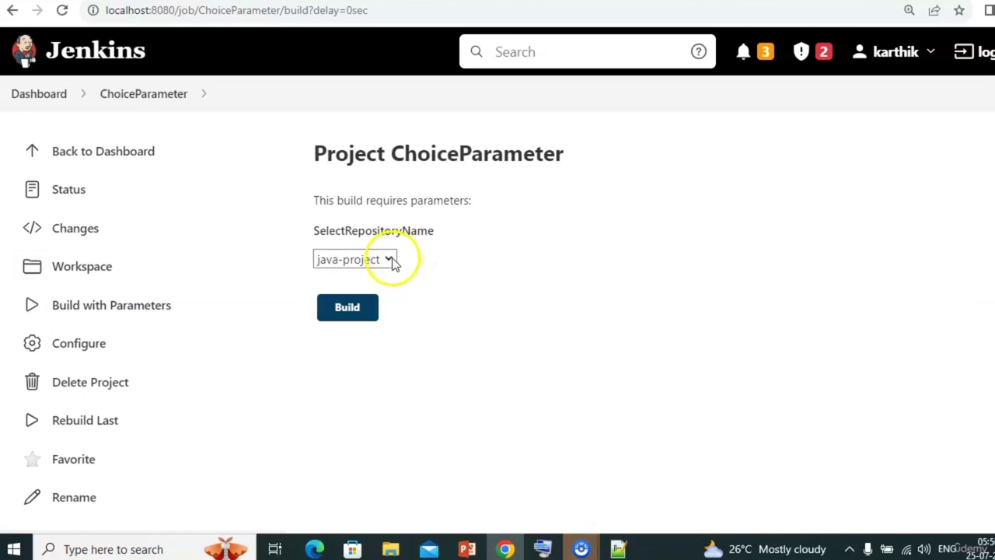
pyautogui.click(389, 259)
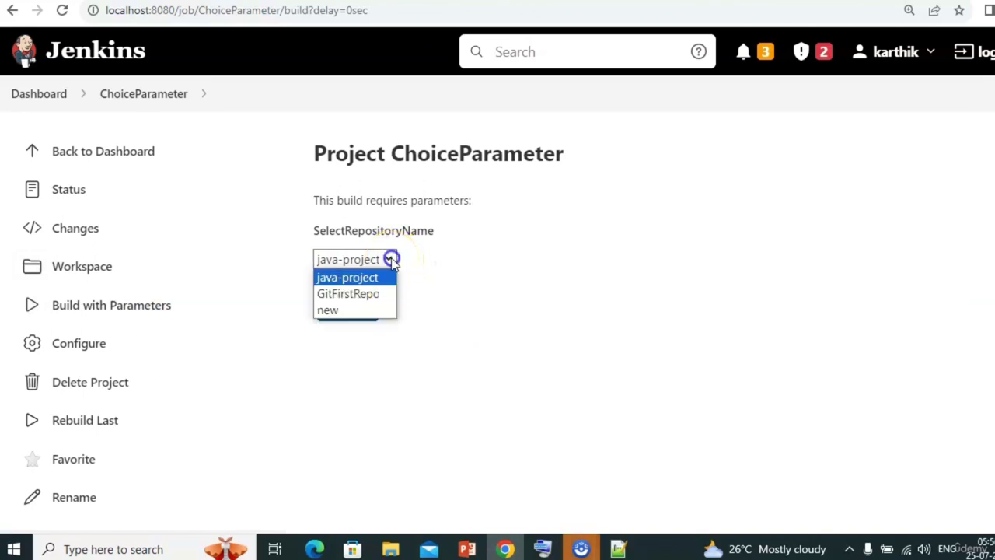
pyautogui.click(374, 295)
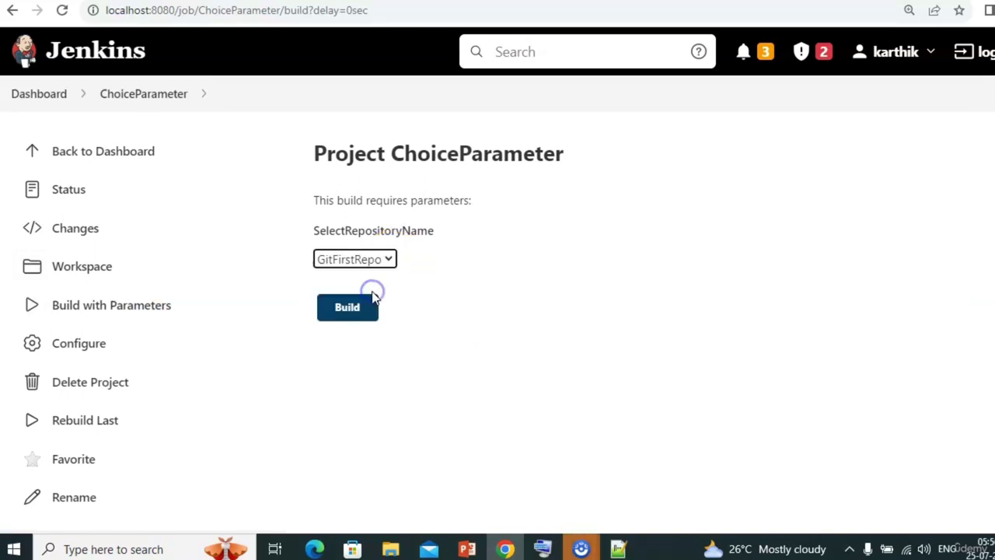
pyautogui.click(363, 307)
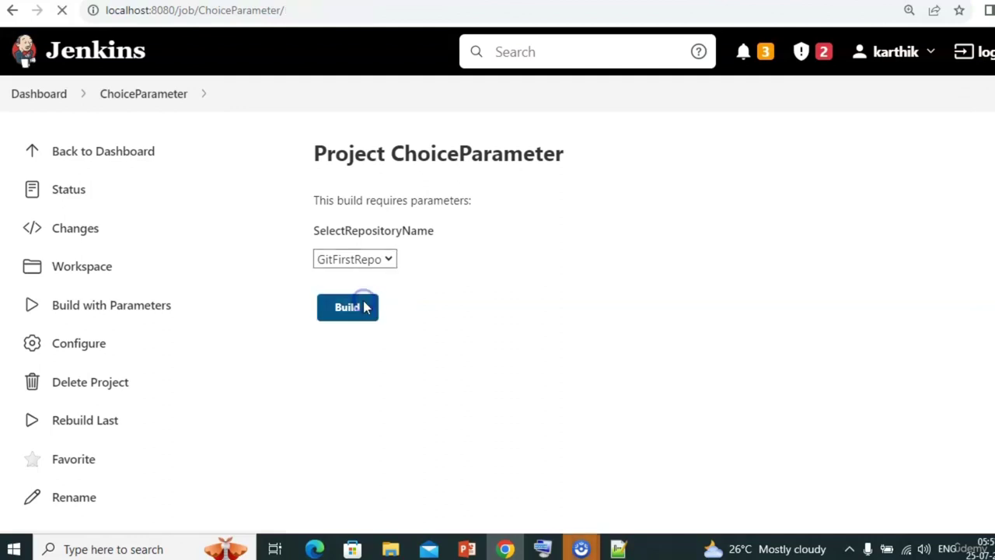
pyautogui.click(156, 353)
pyautogui.scroll(-2, 153, 350)
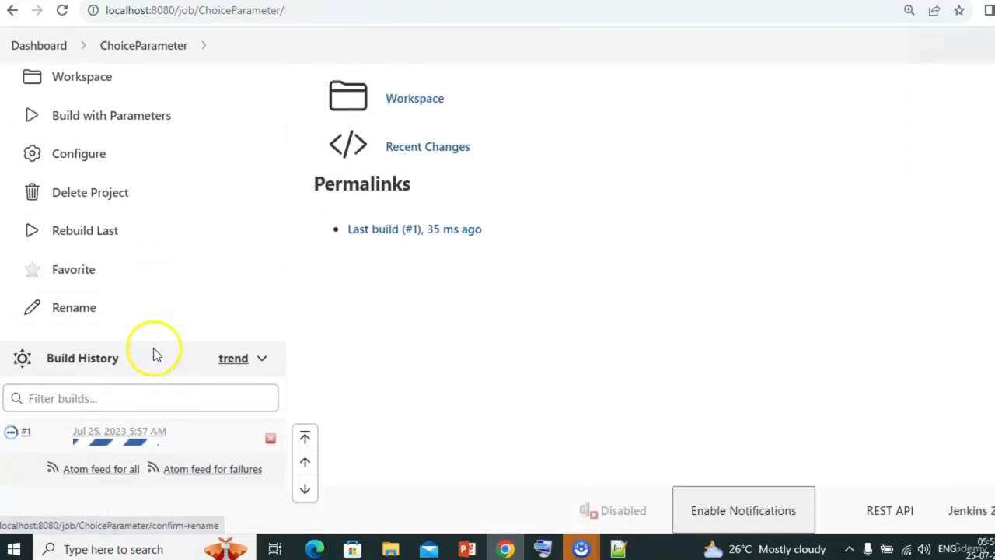
# Check build #1's console output shows GitFirstRepo cloned, then return to the project page.
pyautogui.click(27, 435)
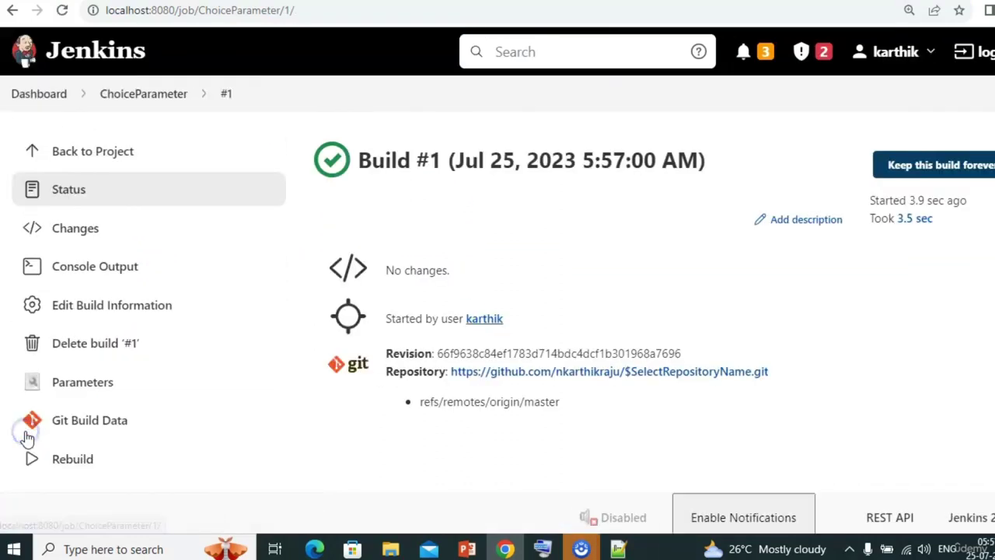
pyautogui.click(80, 266)
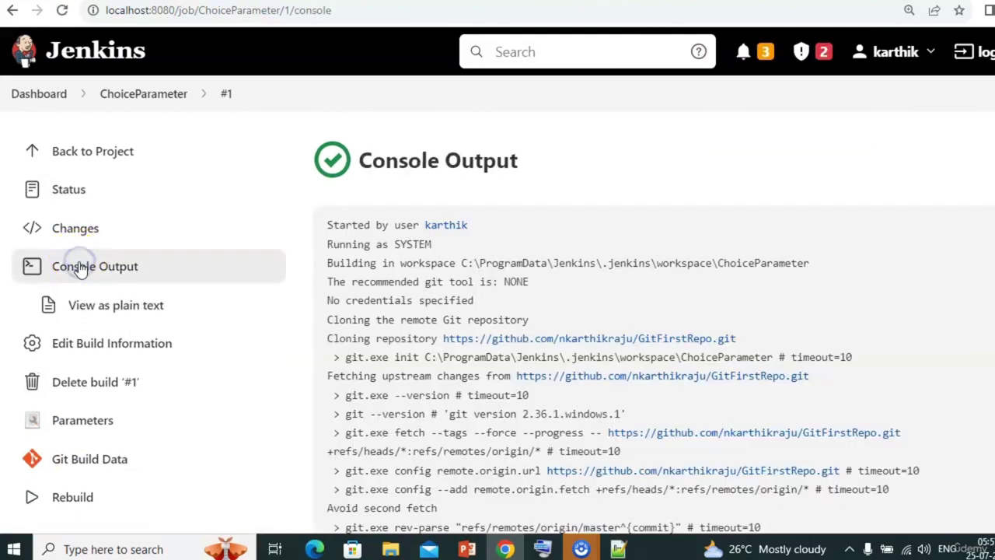
pyautogui.scroll(-1, 506, 351)
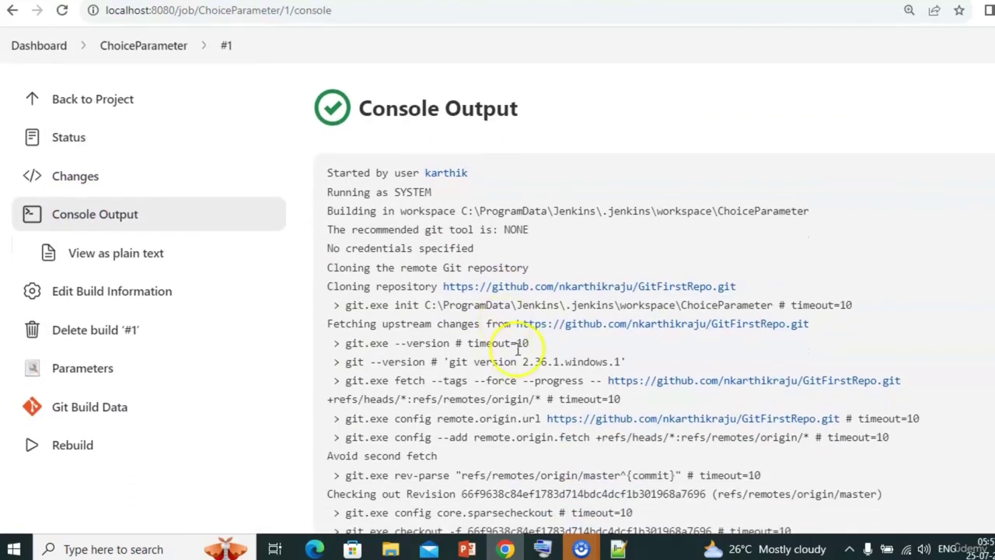
pyautogui.scroll(-1, 635, 361)
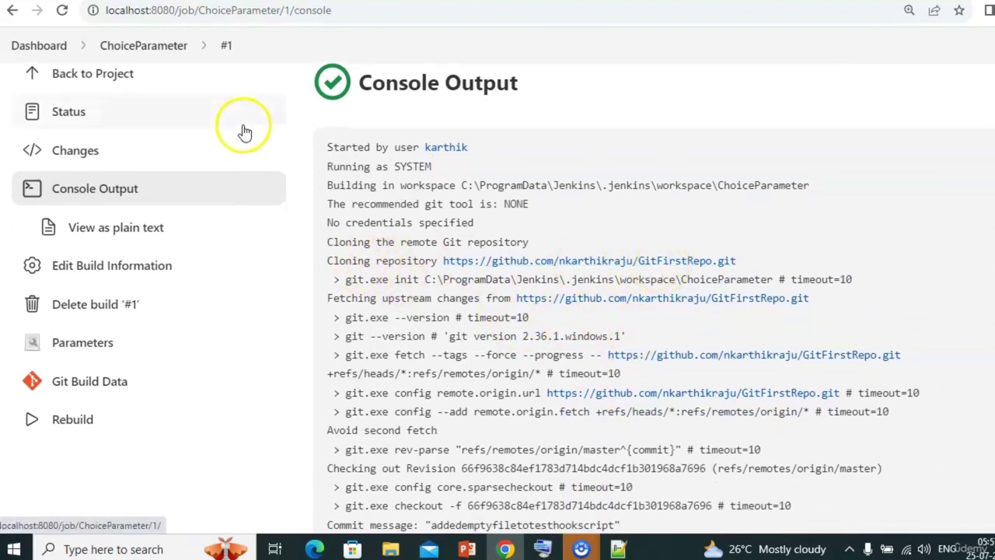
pyautogui.click(131, 46)
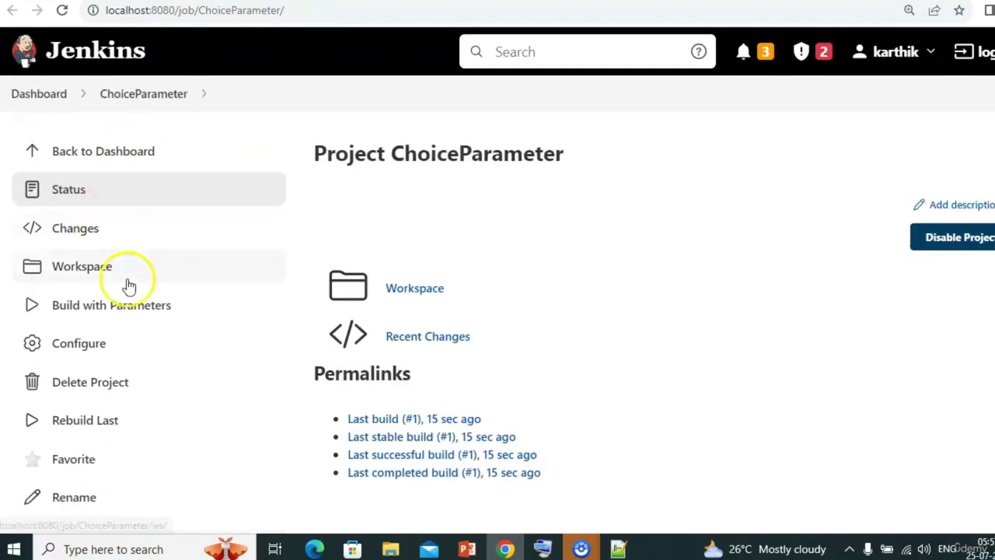
# Build with java-project selected and open build #2's console output.
pyautogui.click(133, 305)
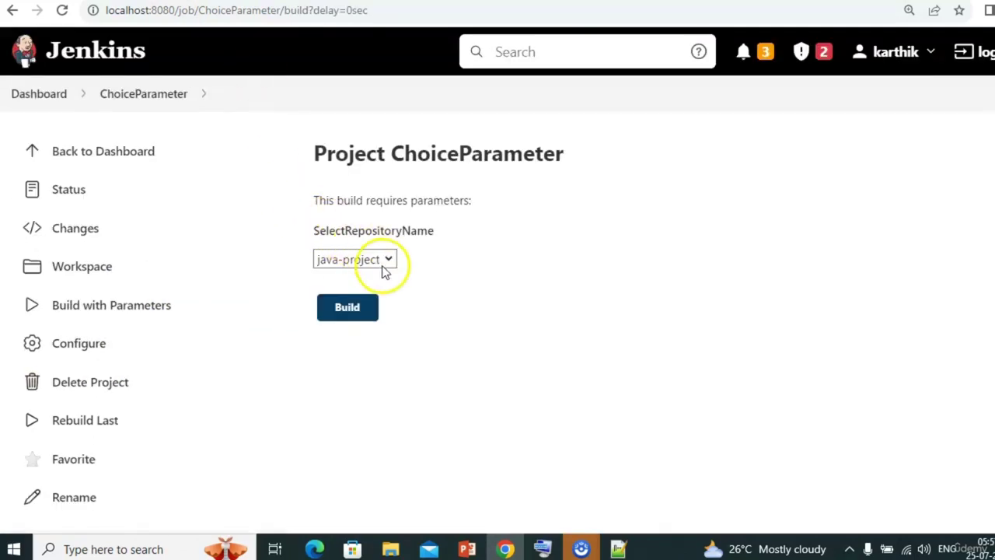
pyautogui.click(383, 264)
pyautogui.click(378, 278)
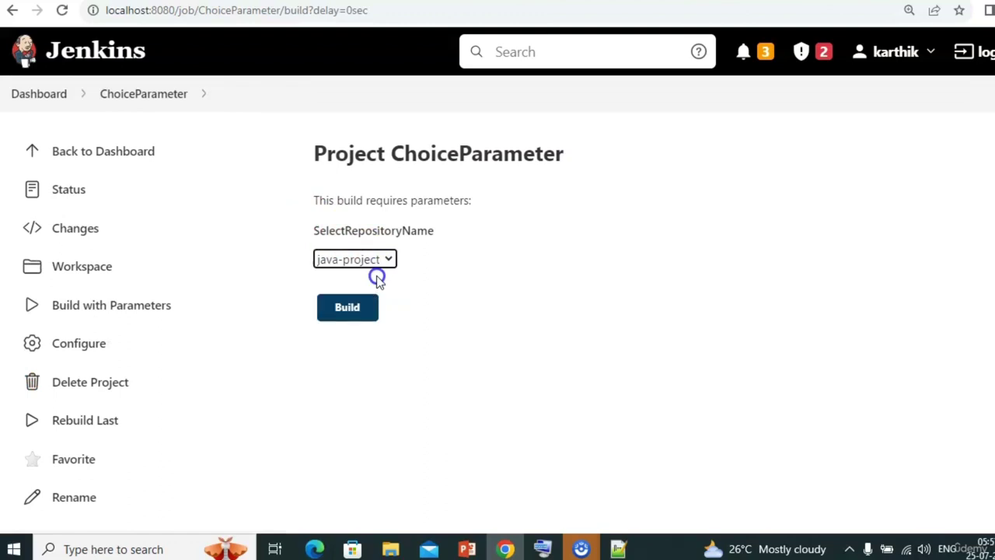
pyautogui.click(351, 307)
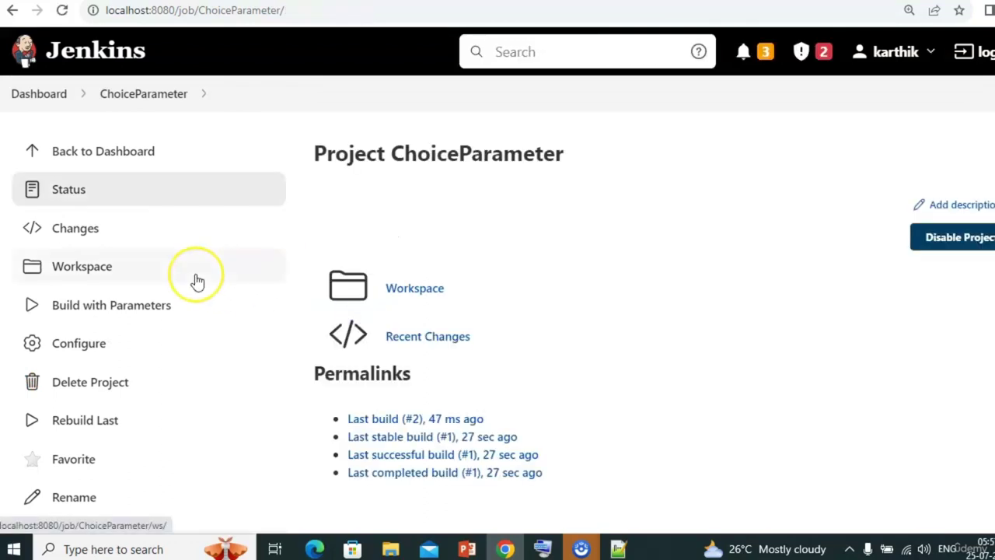
pyautogui.scroll(-3, 195, 282)
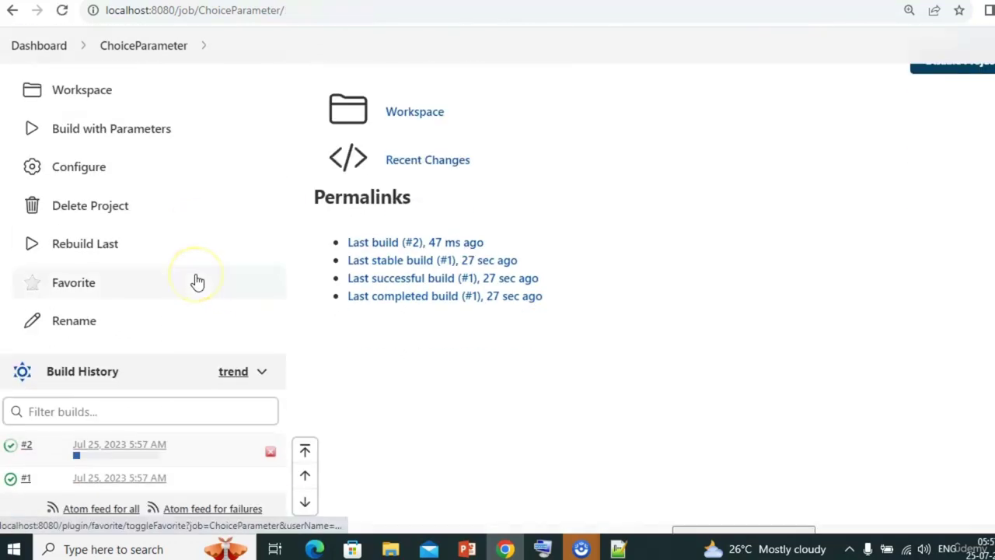
pyautogui.click(28, 447)
pyautogui.click(94, 265)
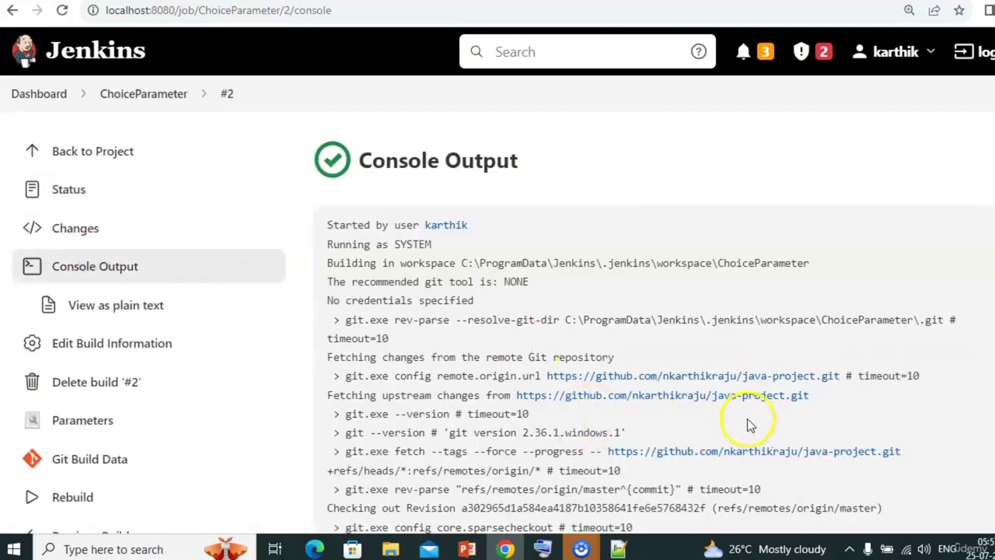
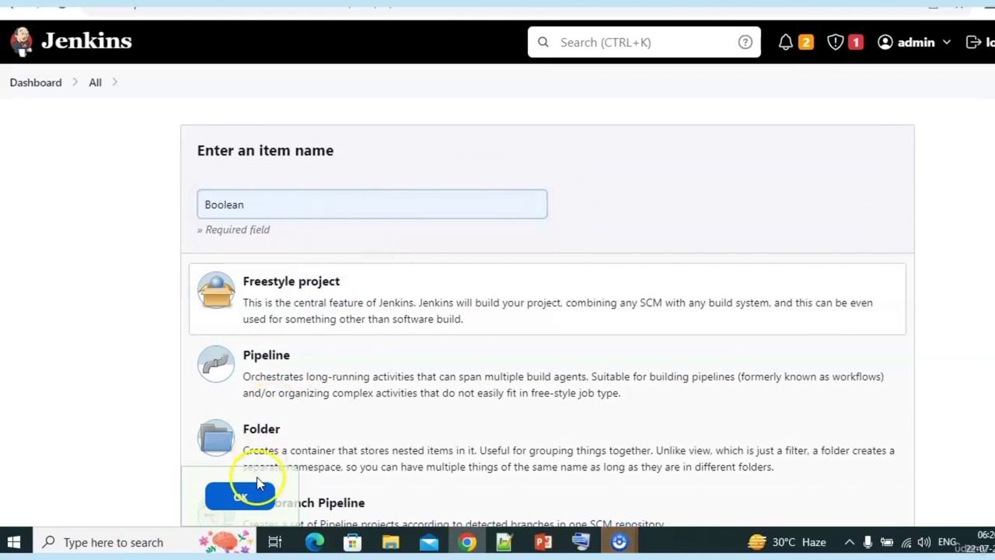
# Create the Boolean job and, after a look at the lecture slides, scroll its blank General settings.
pyautogui.click(253, 495)
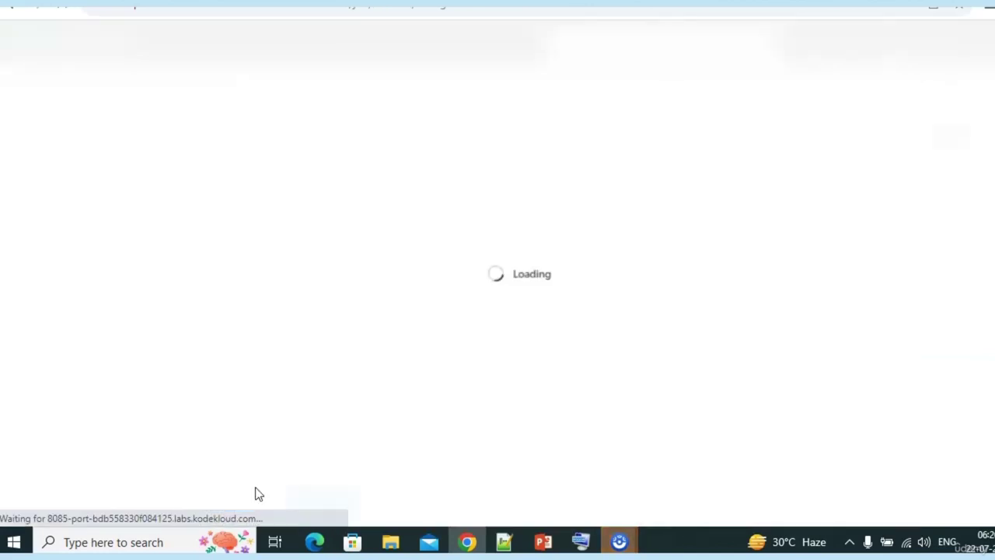
pyautogui.hotkey('alt', 'Tab')
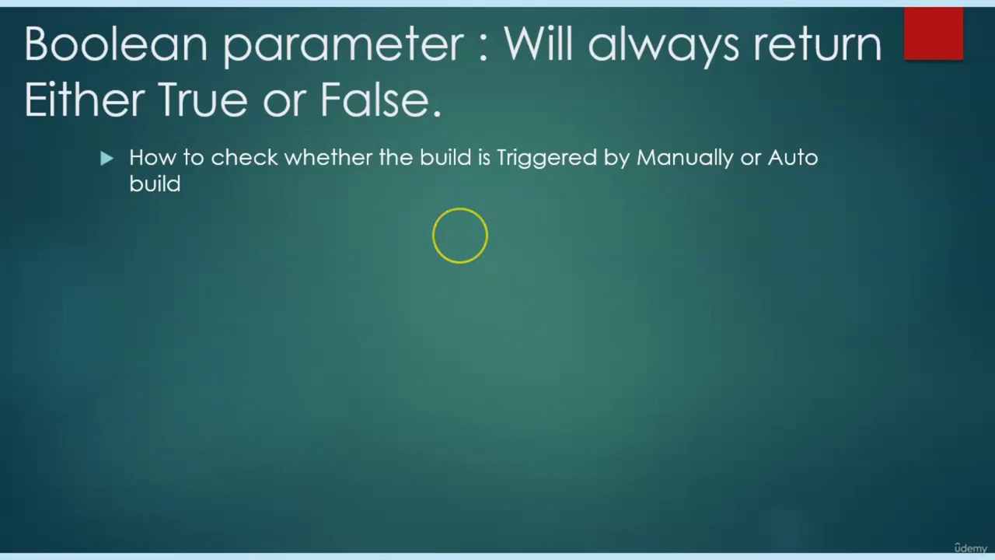
pyautogui.click(460, 235)
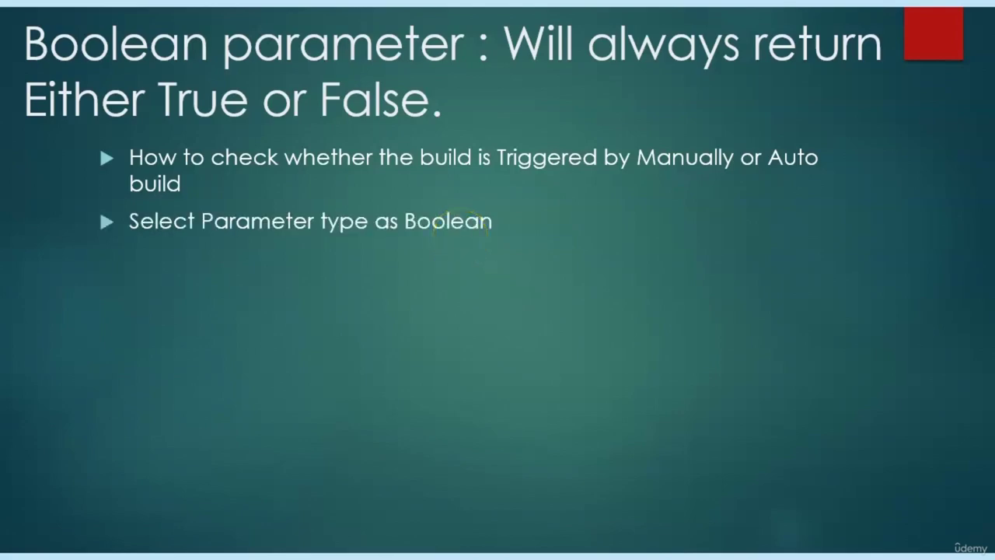
pyautogui.hotkey('alt', 'Tab')
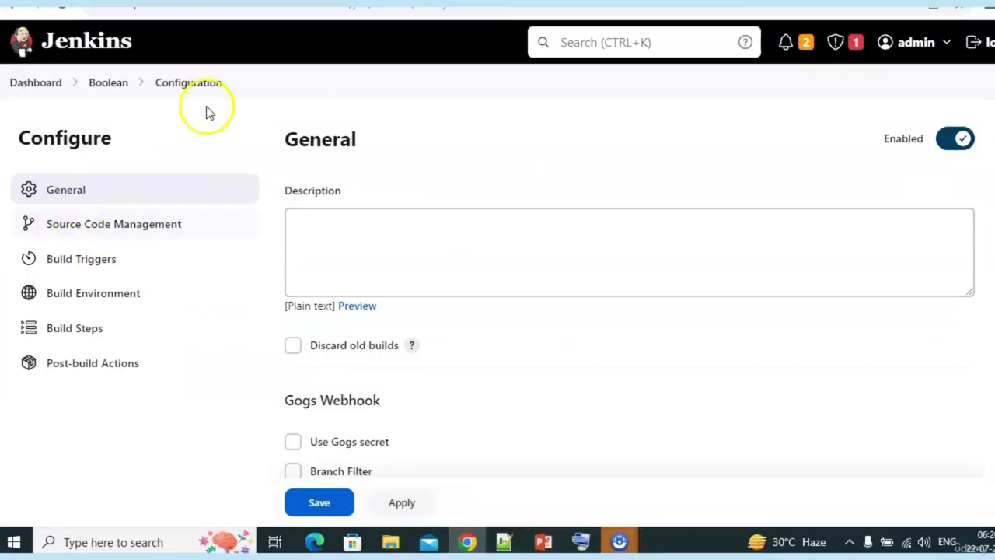
pyautogui.scroll(-1, 410, 292)
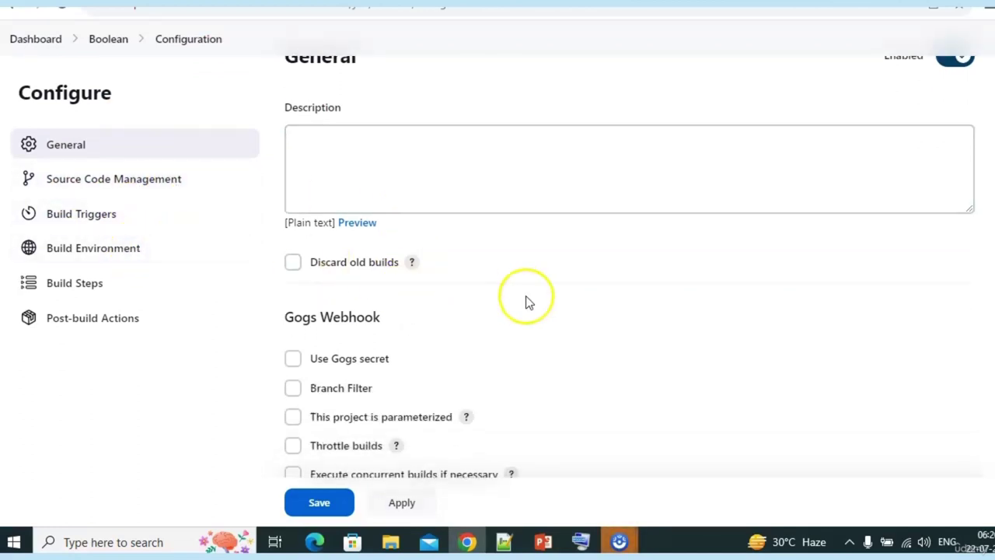
pyautogui.scroll(-2, 526, 300)
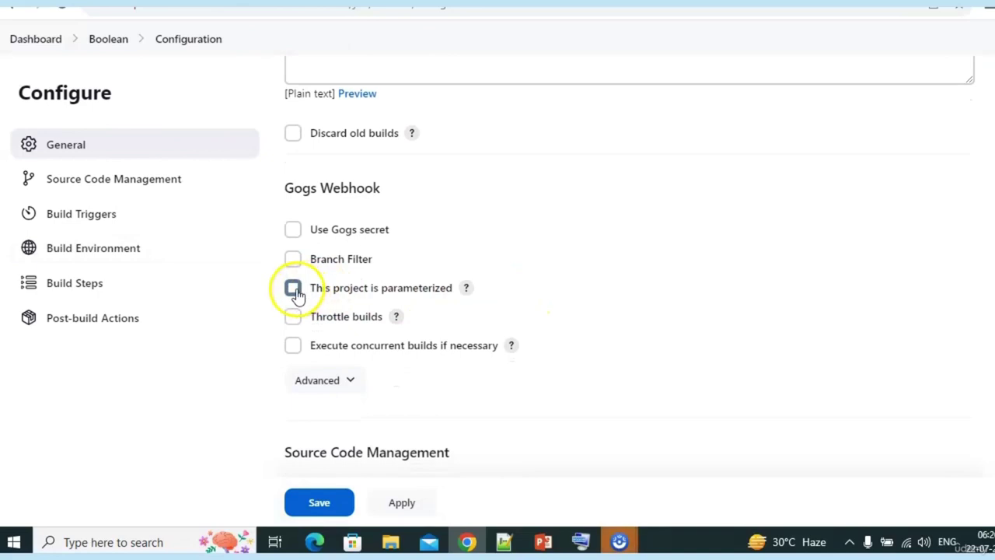
# Make the job parameterized with a Boolean Parameter, then view the slide's example parameter screenshot.
pyautogui.click(294, 290)
pyautogui.click(408, 321)
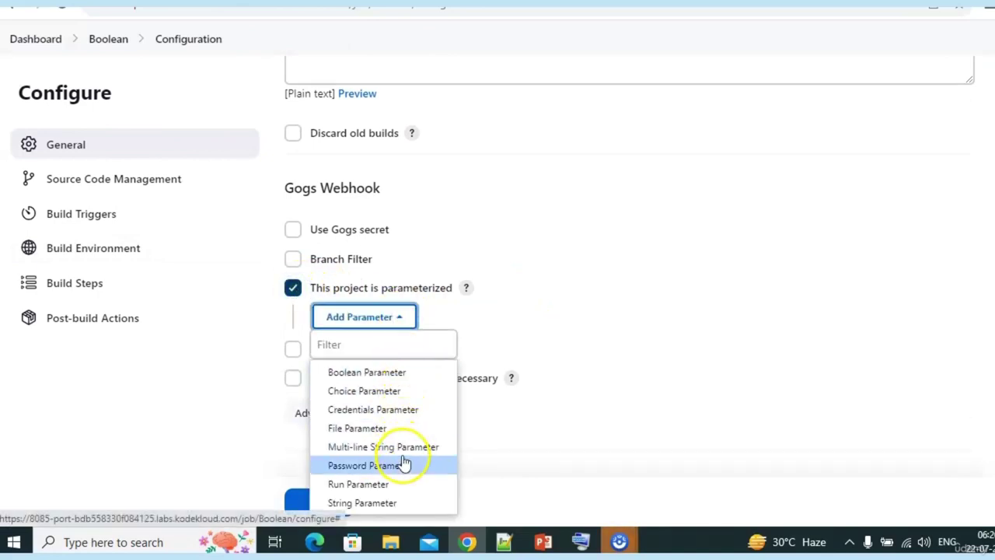
pyautogui.click(397, 377)
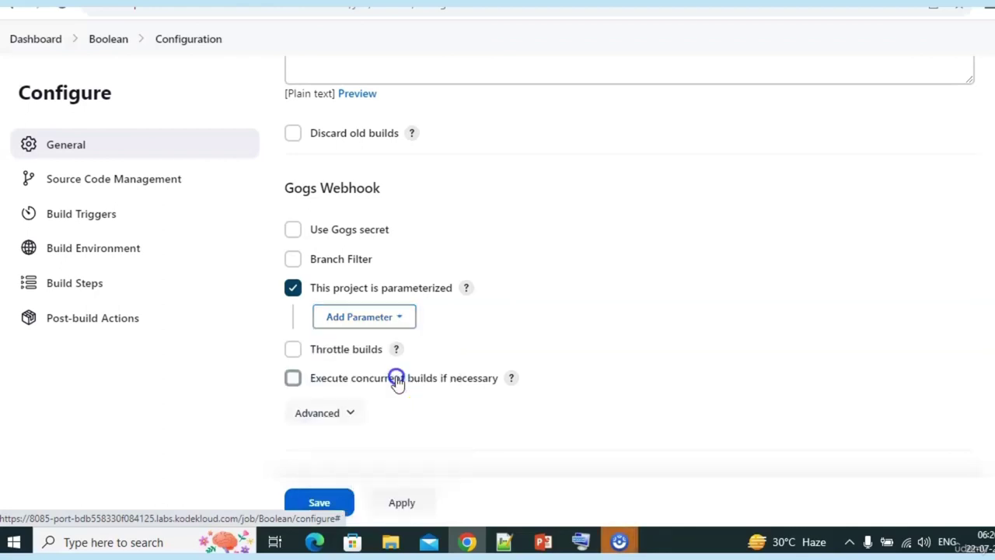
pyautogui.hotkey('alt', 'Tab')
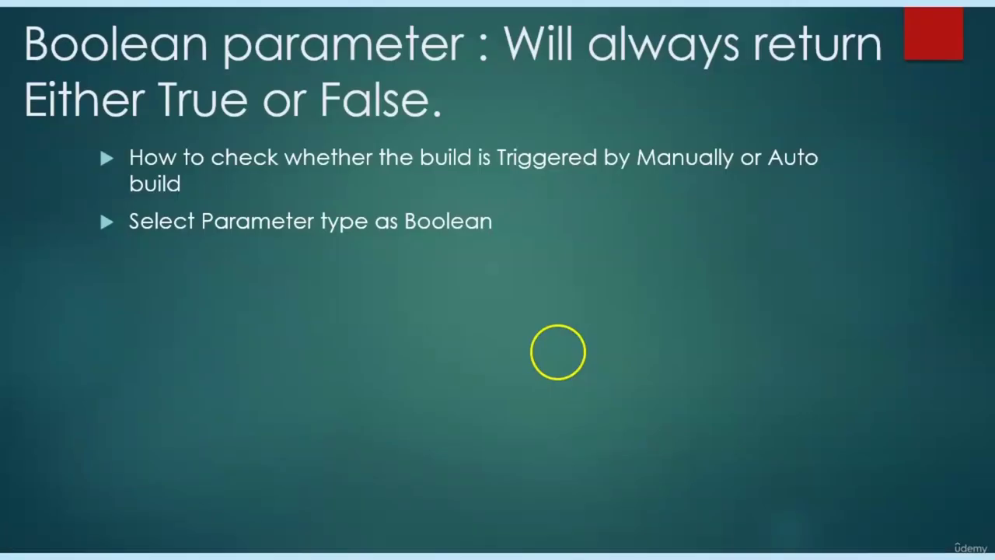
pyautogui.click(558, 356)
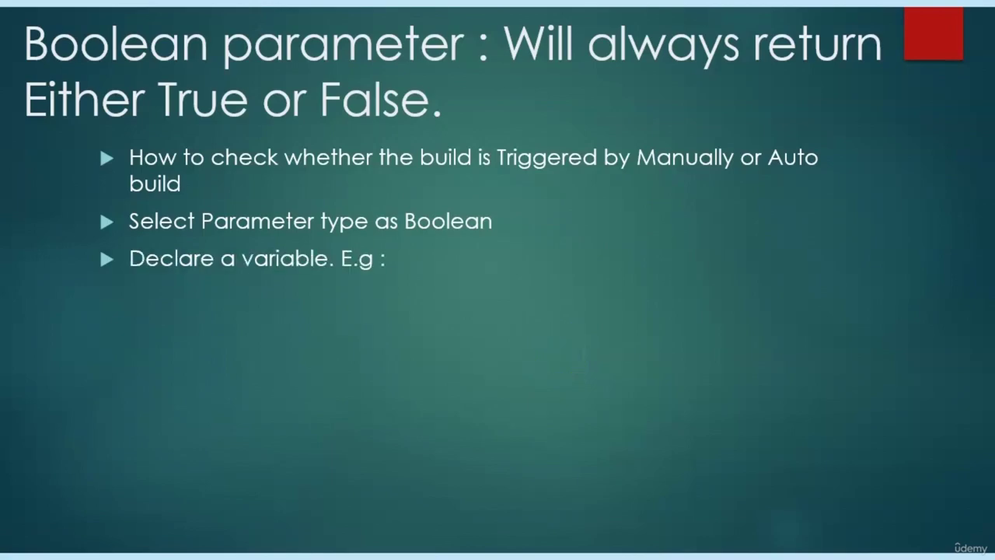
pyautogui.press('space')
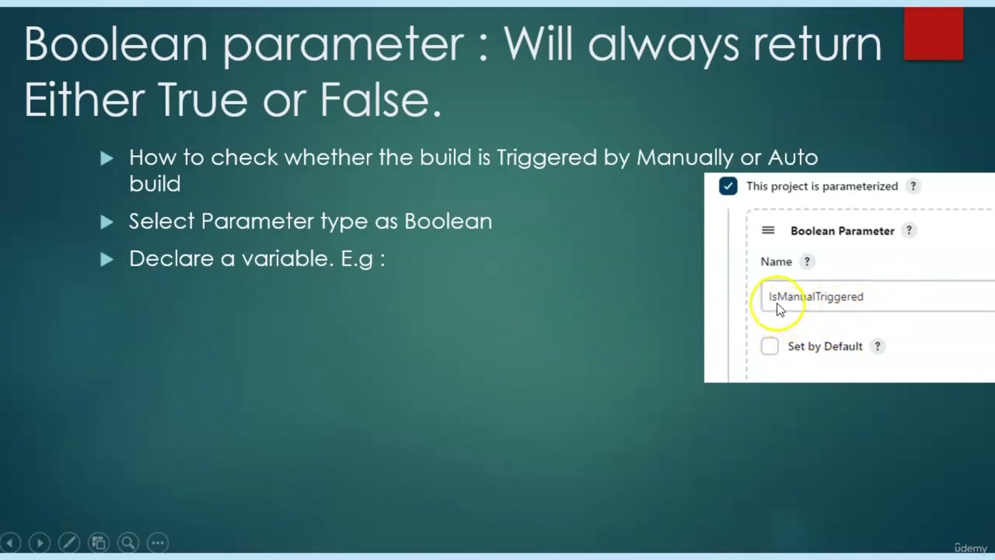
# Name the Boolean parameter IsManuallyTriggered, then reveal the slide's shell script bullet.
pyautogui.hotkey('alt', 'Tab')
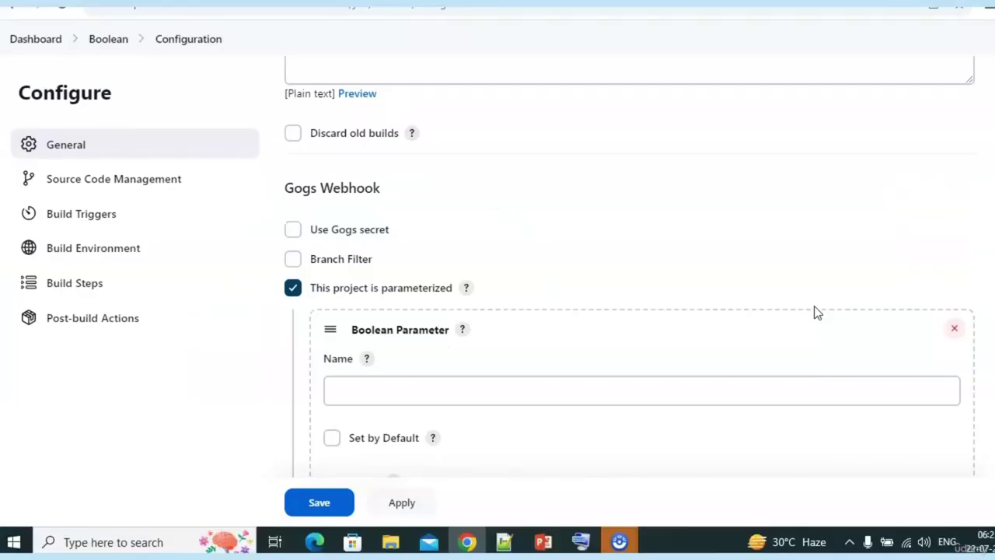
pyautogui.click(430, 395)
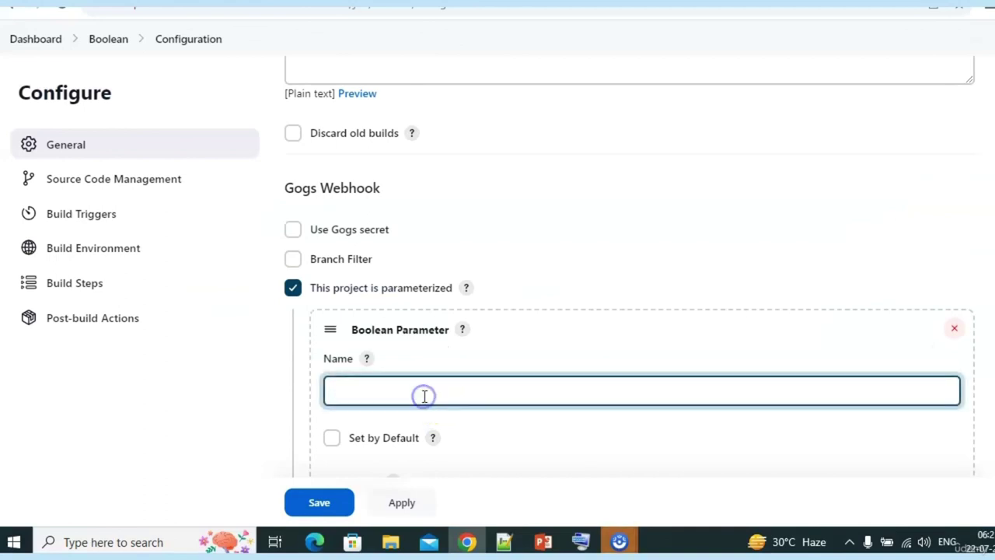
pyautogui.write('IsManu')
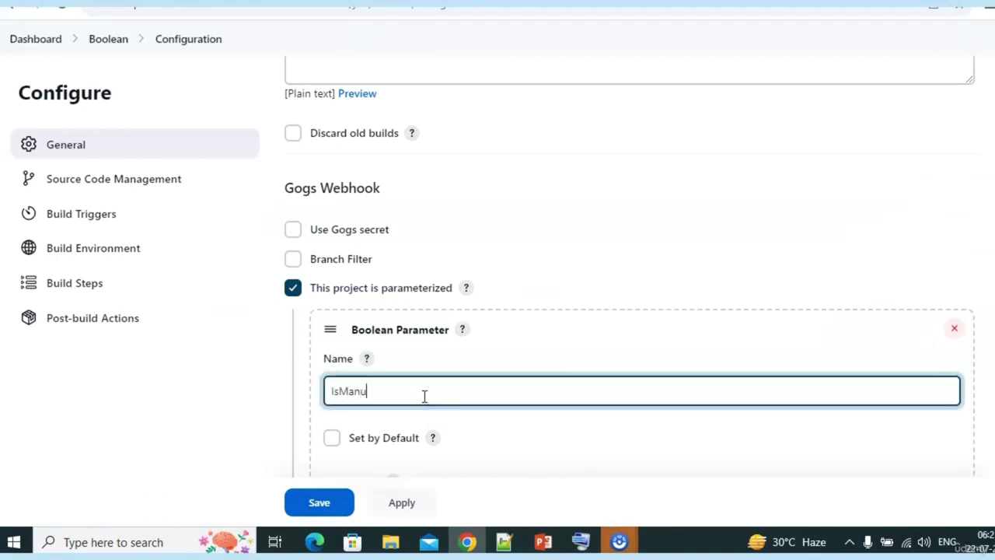
pyautogui.write('allyTriggered')
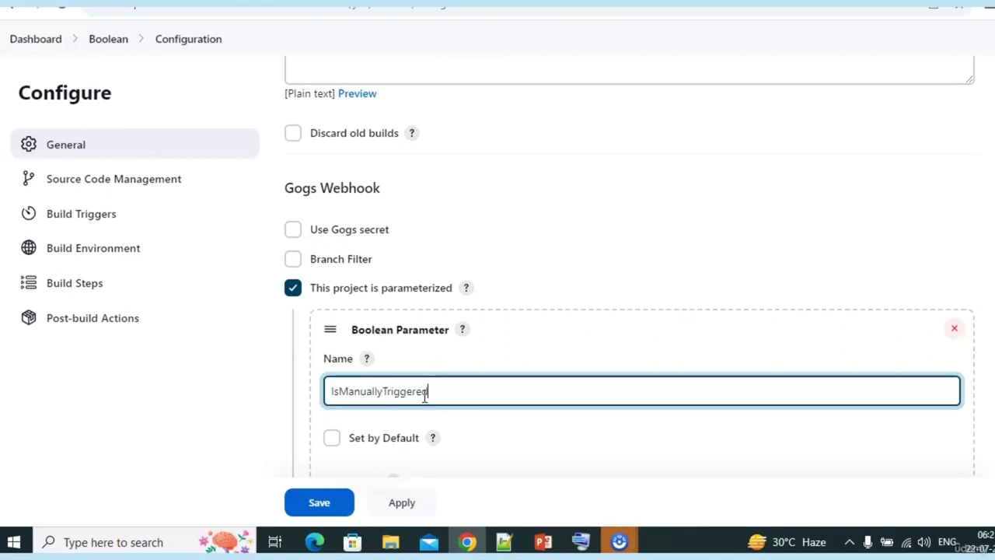
pyautogui.scroll(-3, 422, 389)
pyautogui.hotkey('alt', 'Tab')
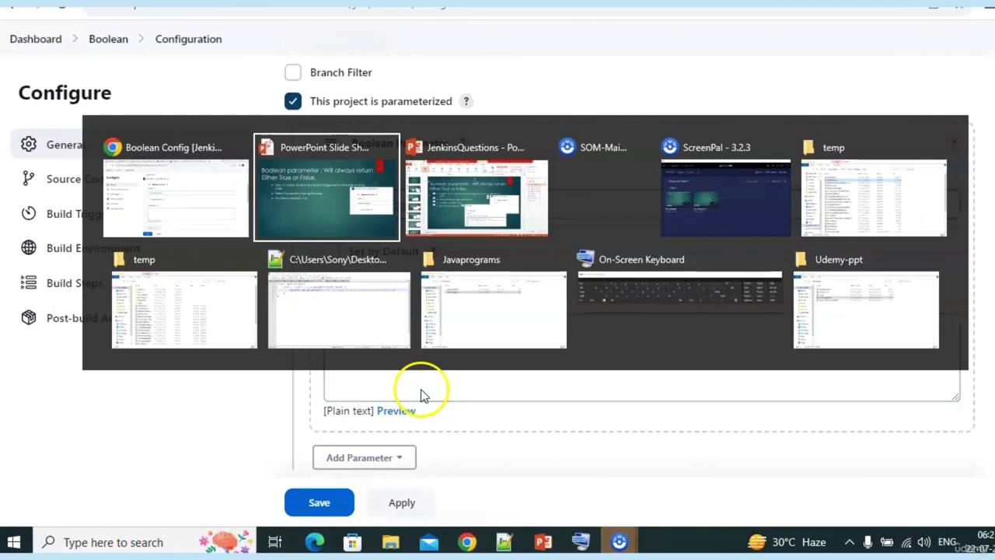
pyautogui.press('Right')
pyautogui.press('Right')
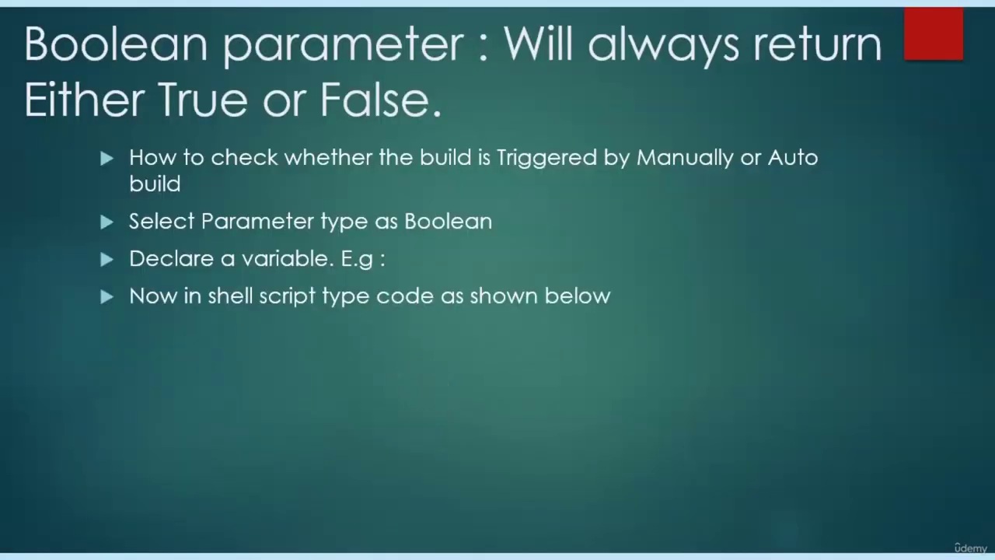
pyautogui.hotkey('alt', 'Tab')
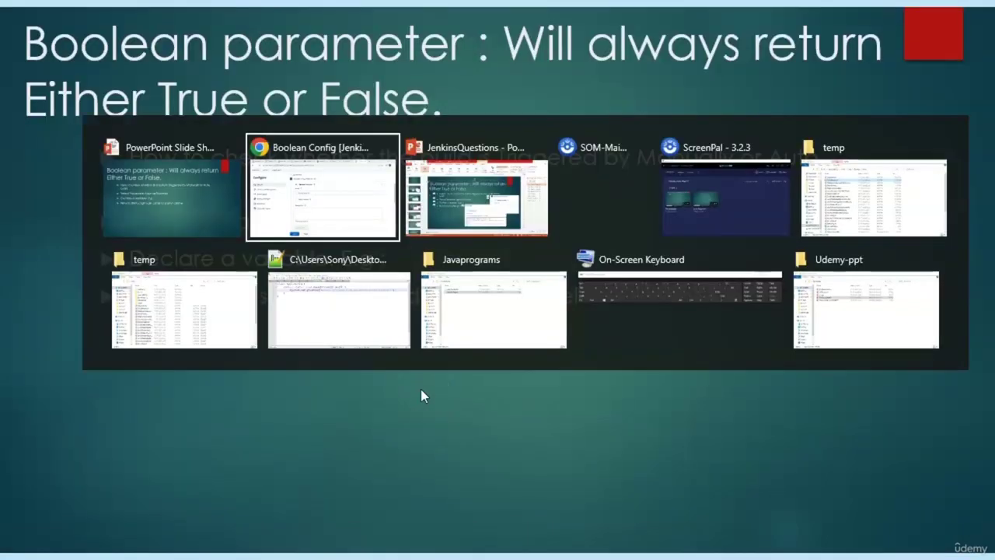
pyautogui.scroll(-2, 422, 389)
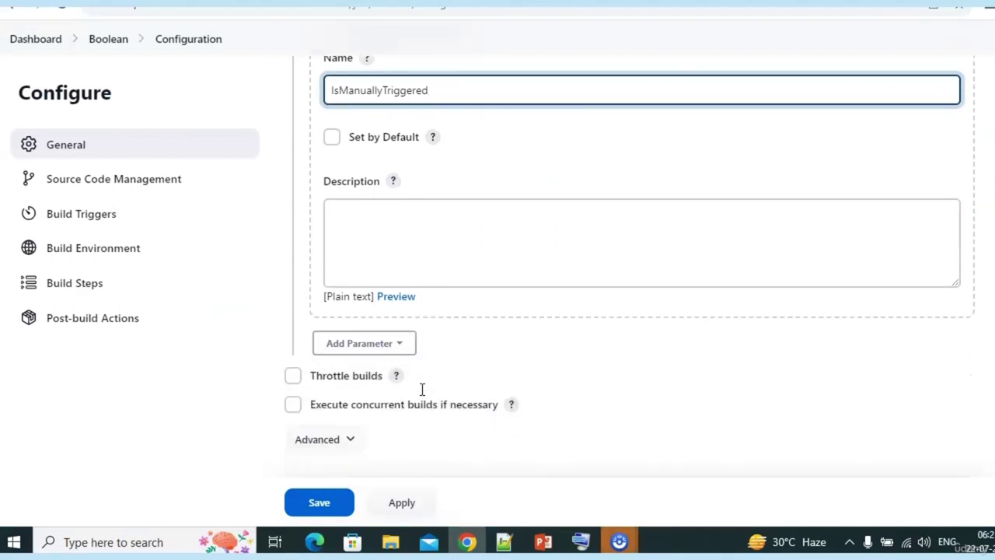
# Add an Execute shell build step under Build Steps.
pyautogui.scroll(-7, 373, 148)
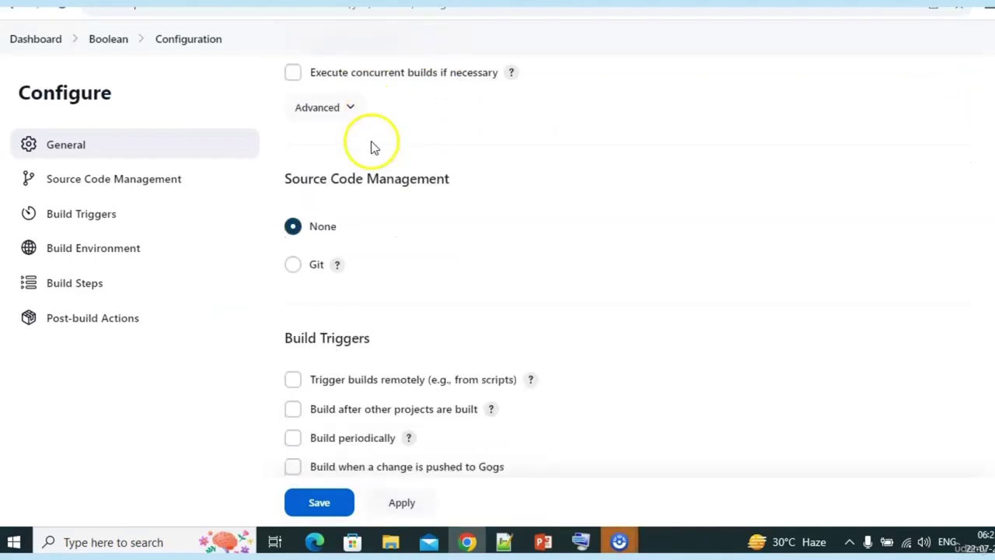
pyautogui.click(80, 283)
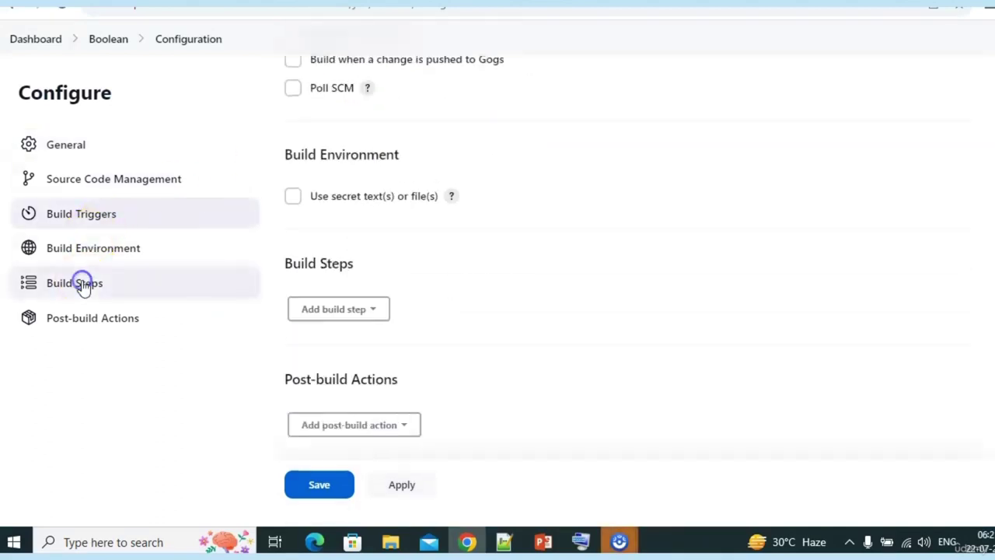
pyautogui.click(370, 262)
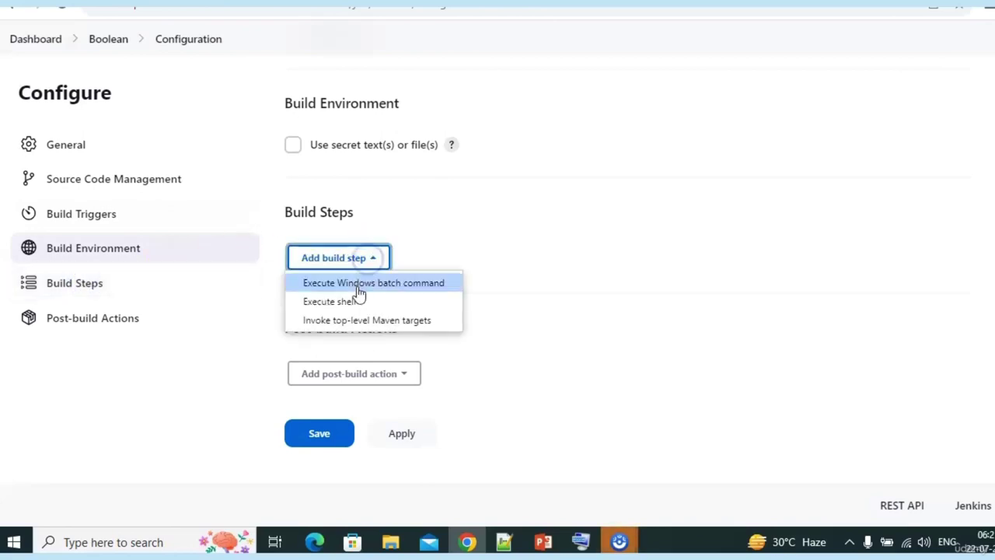
pyautogui.click(356, 302)
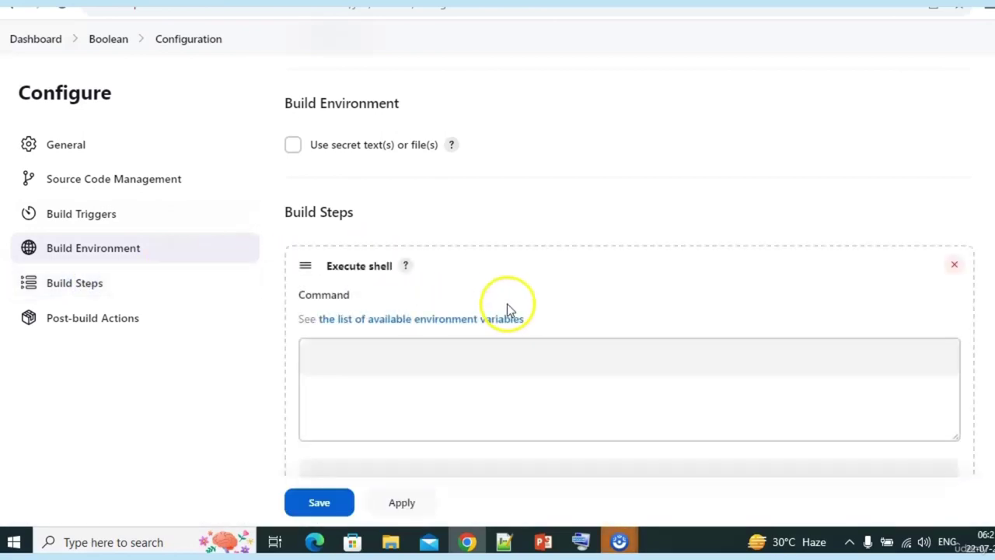
pyautogui.click(399, 382)
# After checking the example script slide, select the IsManuallyTriggered parameter name for copying.
pyautogui.hotkey('alt', 'Tab')
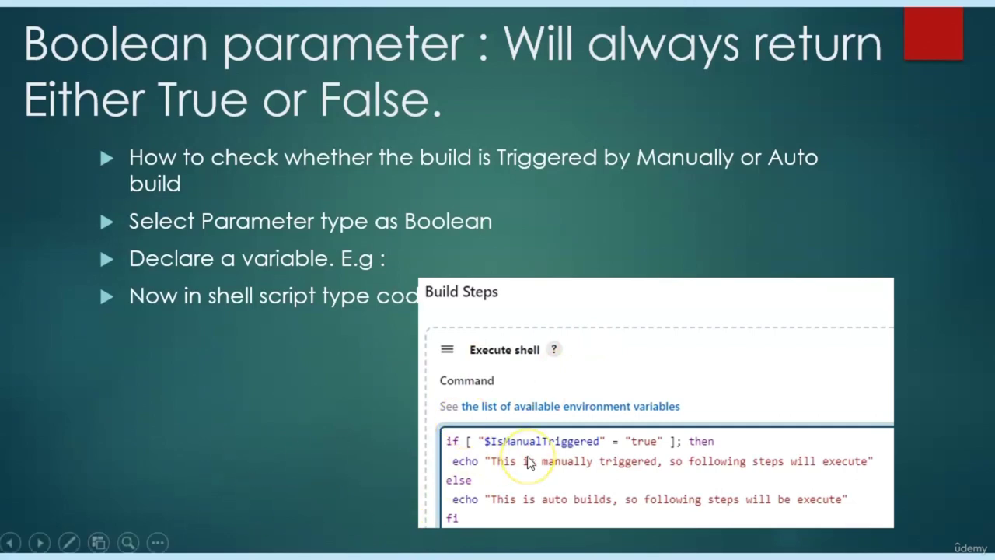
pyautogui.hotkey('alt', 'Tab')
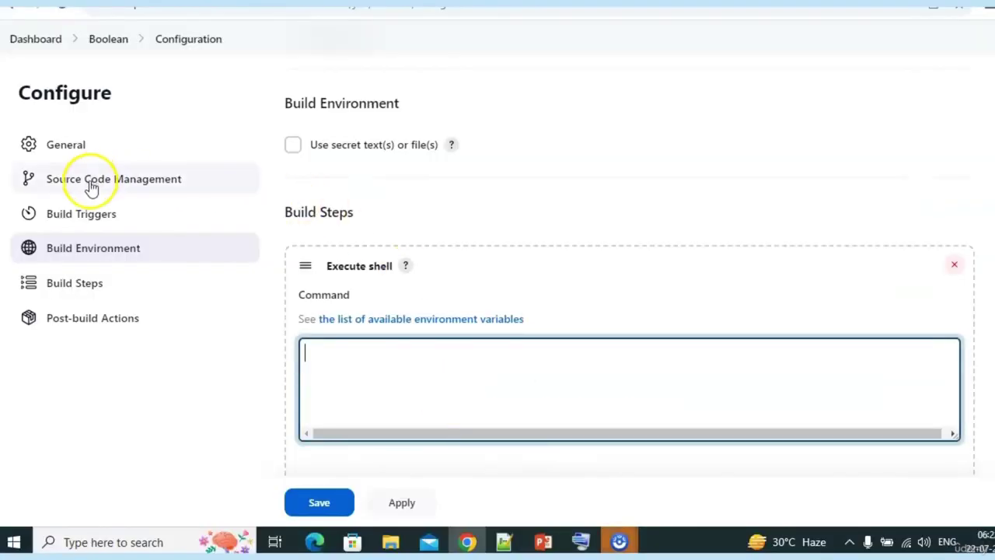
pyautogui.click(101, 220)
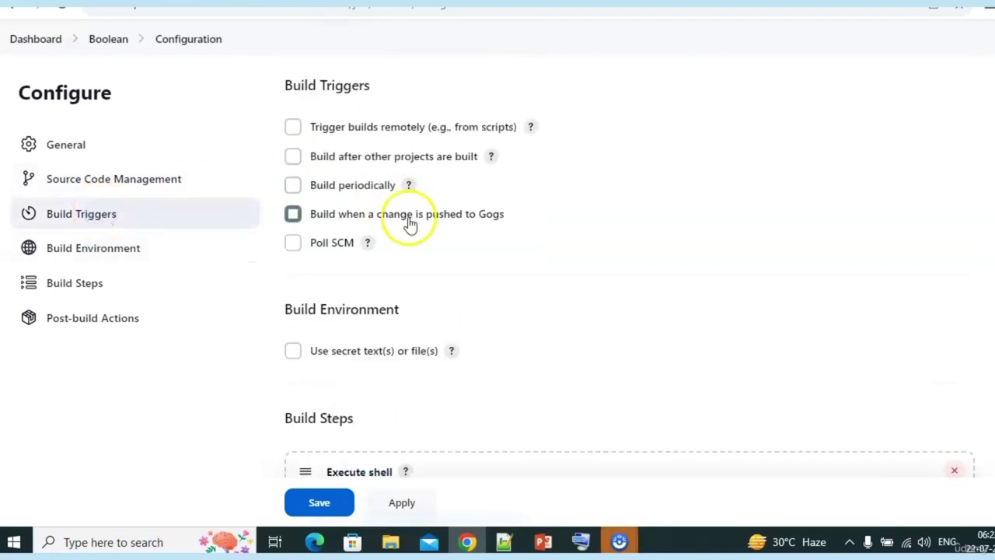
pyautogui.scroll(2, 409, 225)
pyautogui.scroll(10, 409, 225)
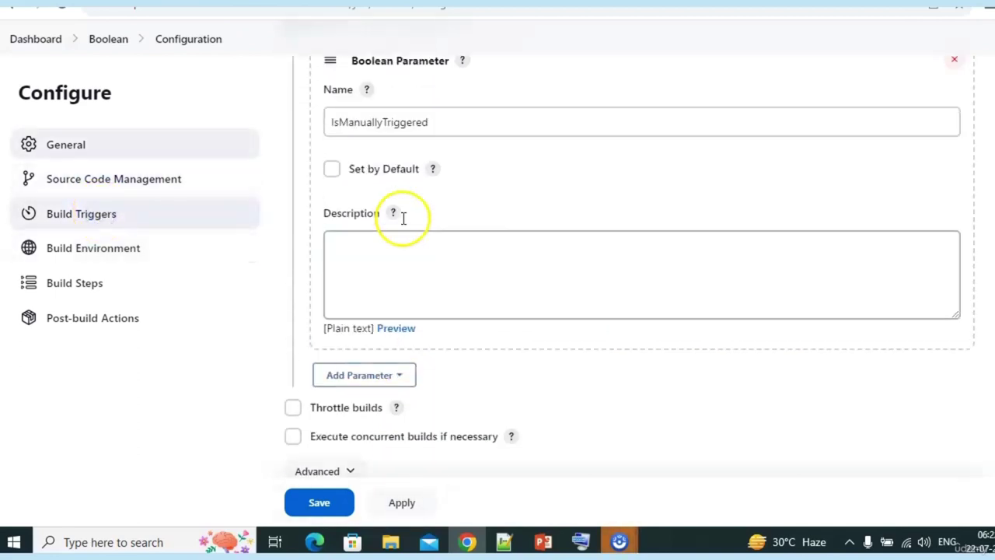
pyautogui.scroll(2, 403, 224)
pyautogui.click(402, 381)
pyautogui.doubleClick(402, 381)
pyautogui.hotkey('ctrl', 'c')
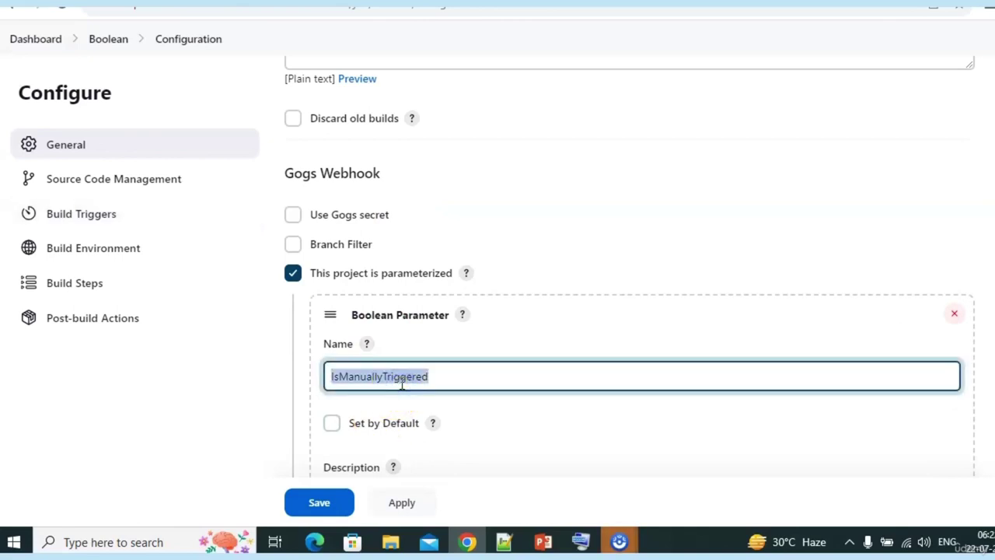
pyautogui.click(111, 281)
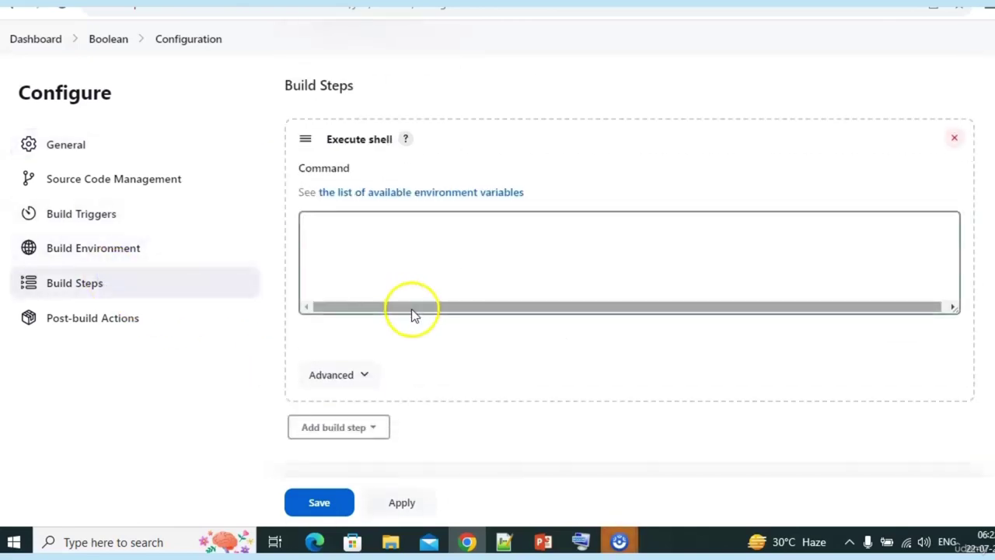
# Write 'if [ "$IsManuallyTriggered" = true ]; then' and 'echo "this is triggering Manually"' in the shell command.
pyautogui.click(451, 263)
pyautogui.write('if ')
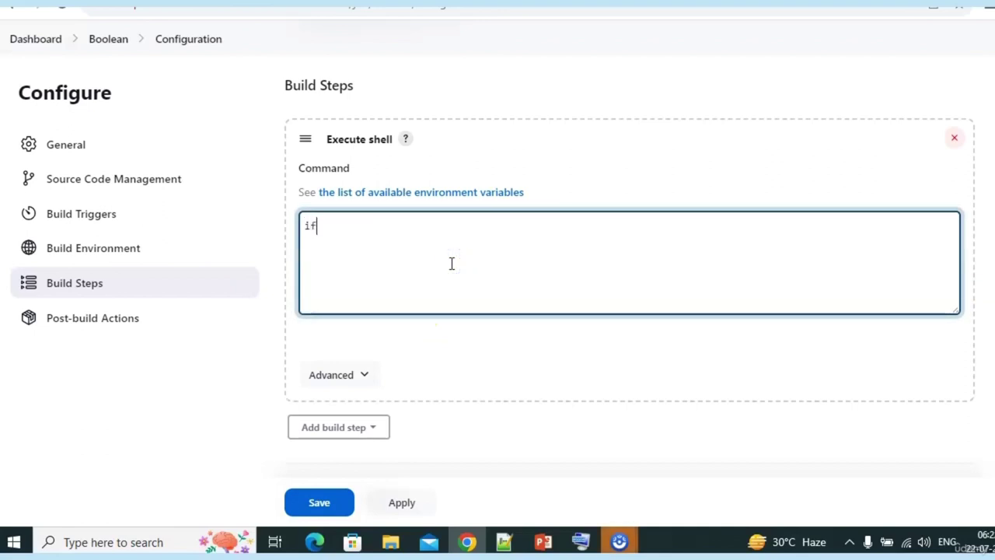
pyautogui.write('[ "')
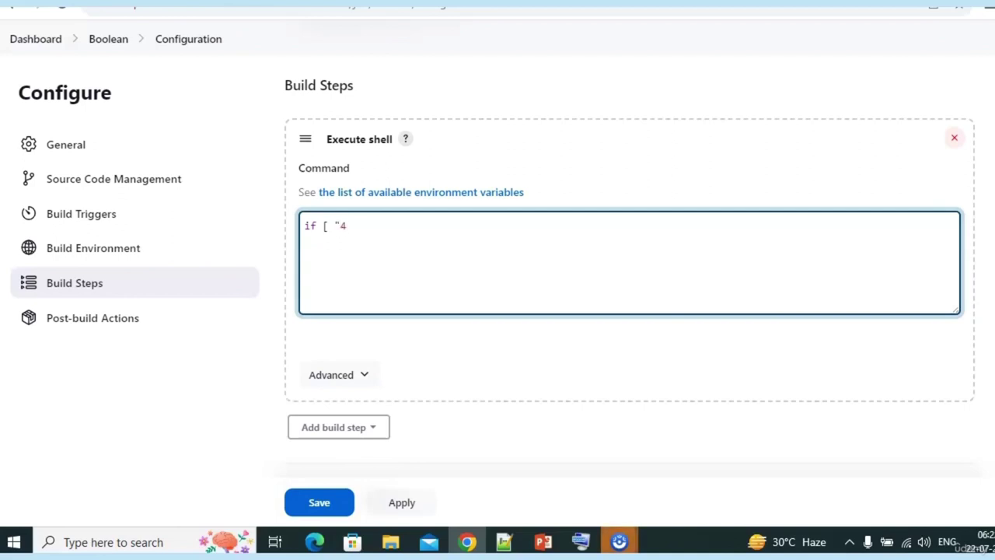
pyautogui.write('$')
pyautogui.hotkey('ctrl', 'v')
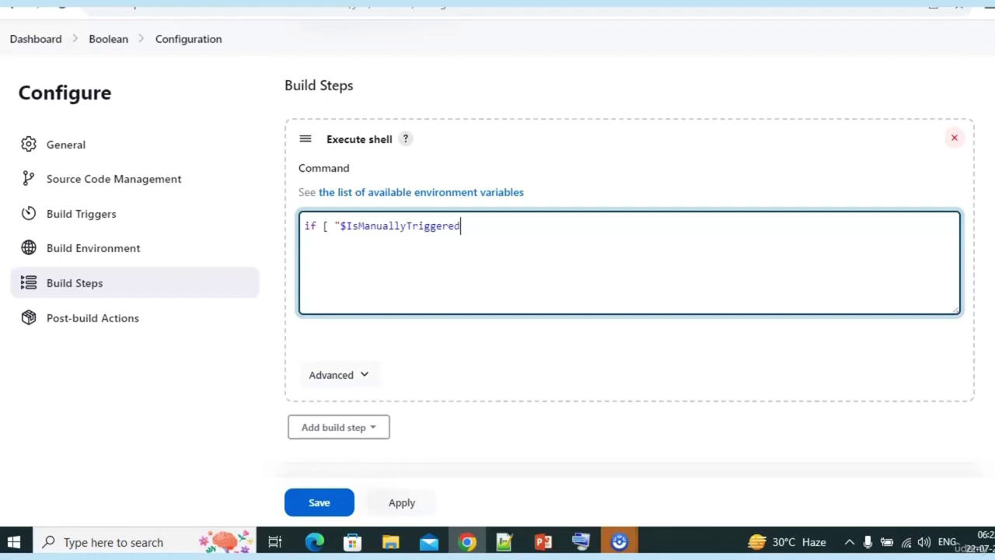
pyautogui.write('" =')
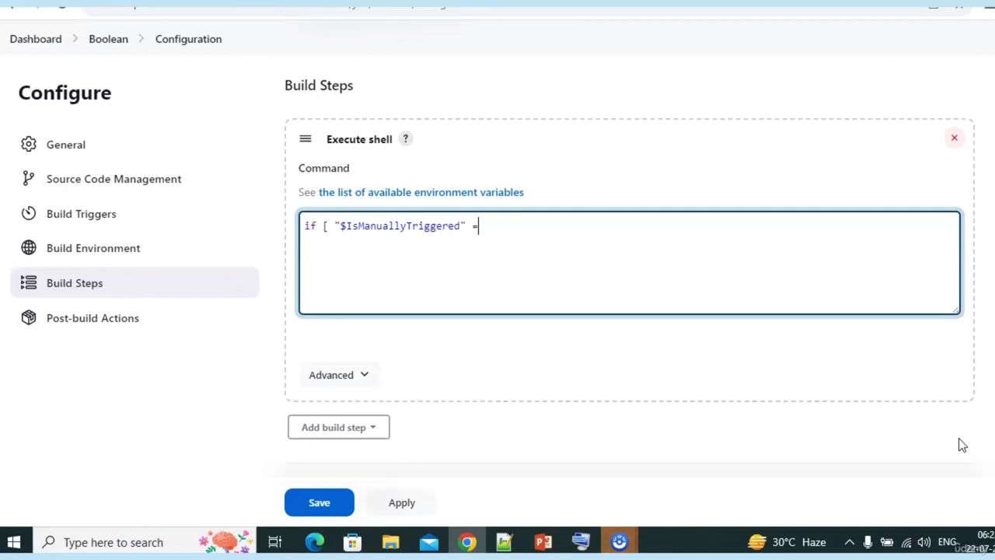
pyautogui.write(' true ];')
pyautogui.press('BackSpace')
pyautogui.write('; then')
pyautogui.press('Return')
pyautogui.write('echo "this is triggerein')
pyautogui.press('BackSpace')
pyautogui.press('BackSpace')
pyautogui.write('ing Manually')
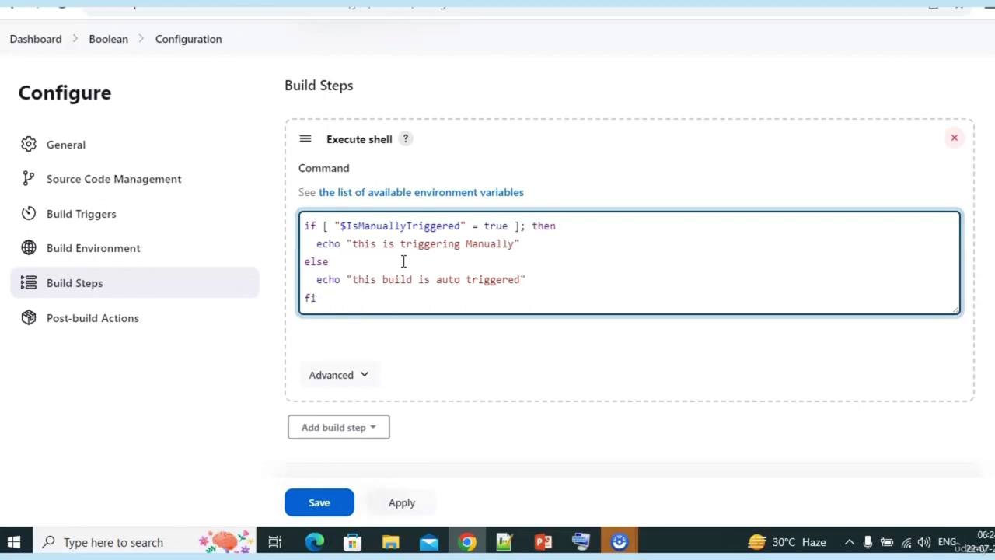
# Save the script and start a build with IsManuallyTriggered ticked.
pyautogui.click(336, 499)
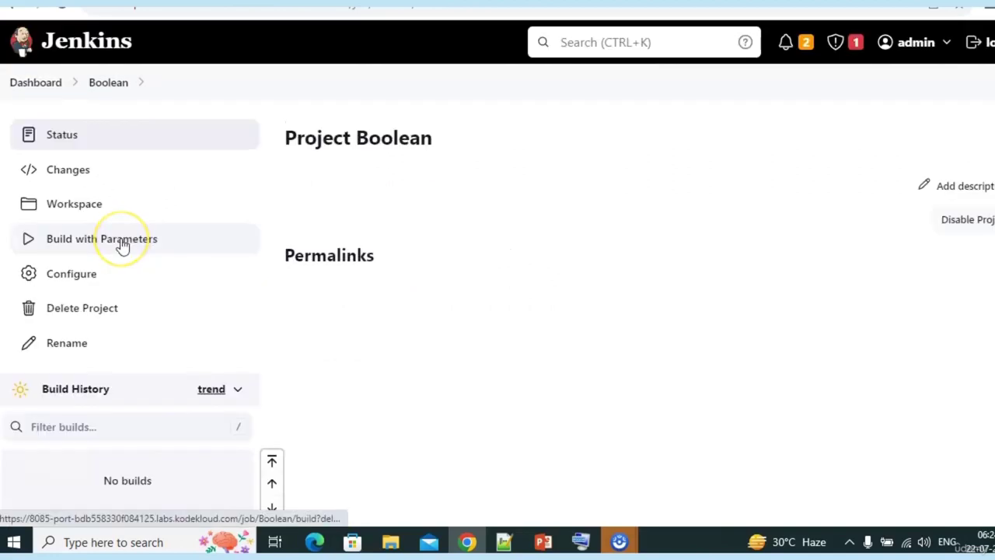
pyautogui.click(122, 246)
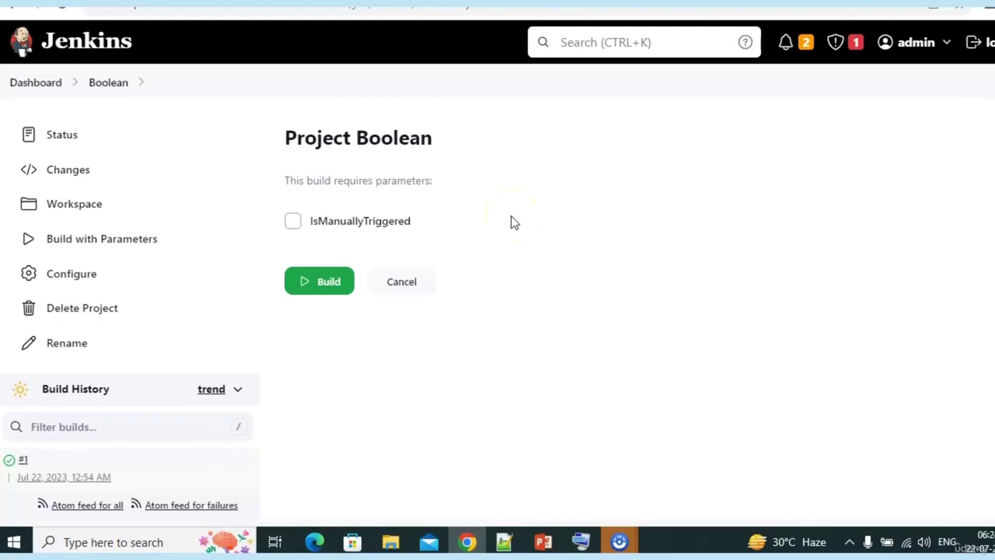
pyautogui.click(292, 223)
pyautogui.click(297, 224)
pyautogui.click(292, 222)
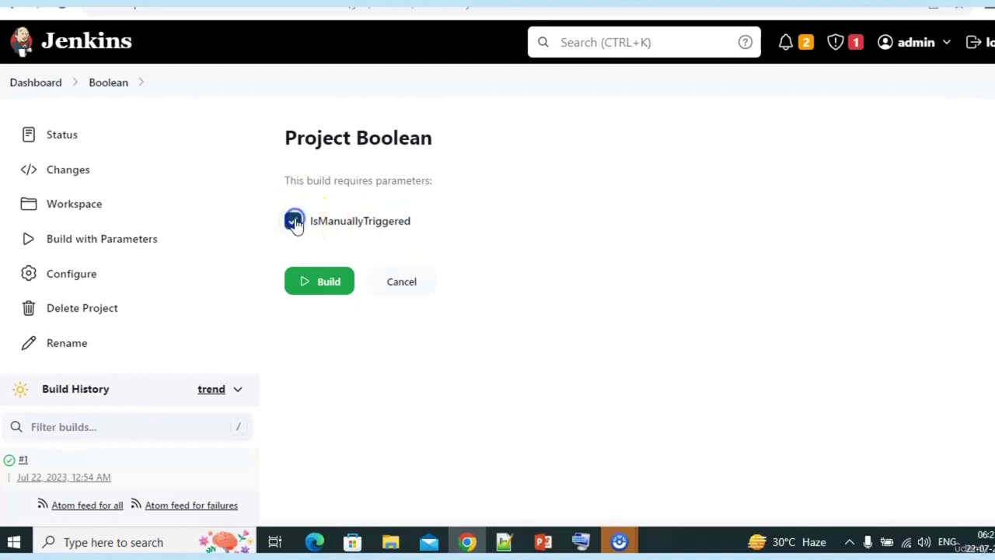
pyautogui.click(323, 282)
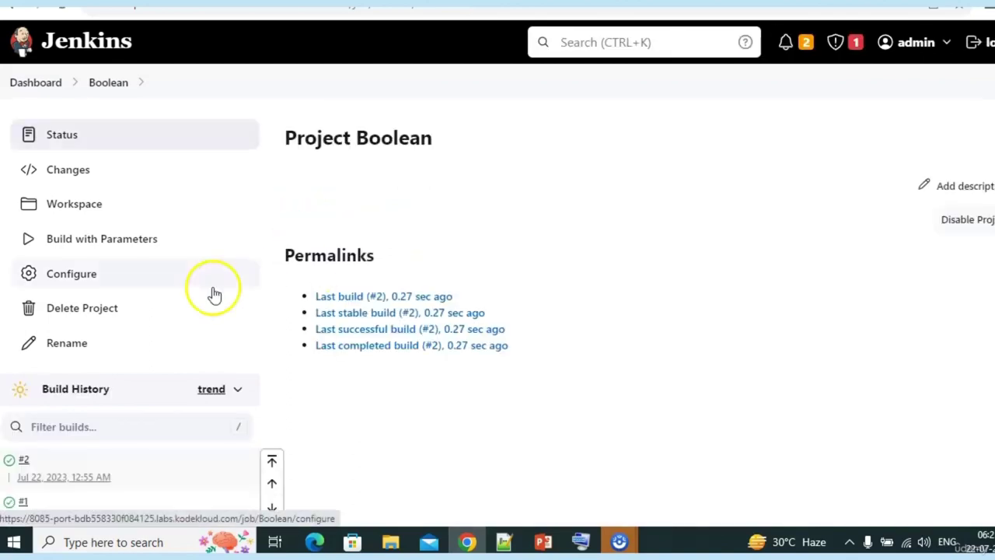
# Open build #2's console output showing 'this is triggering Manually'.
pyautogui.scroll(-1, 214, 294)
pyautogui.click(24, 384)
pyautogui.click(71, 207)
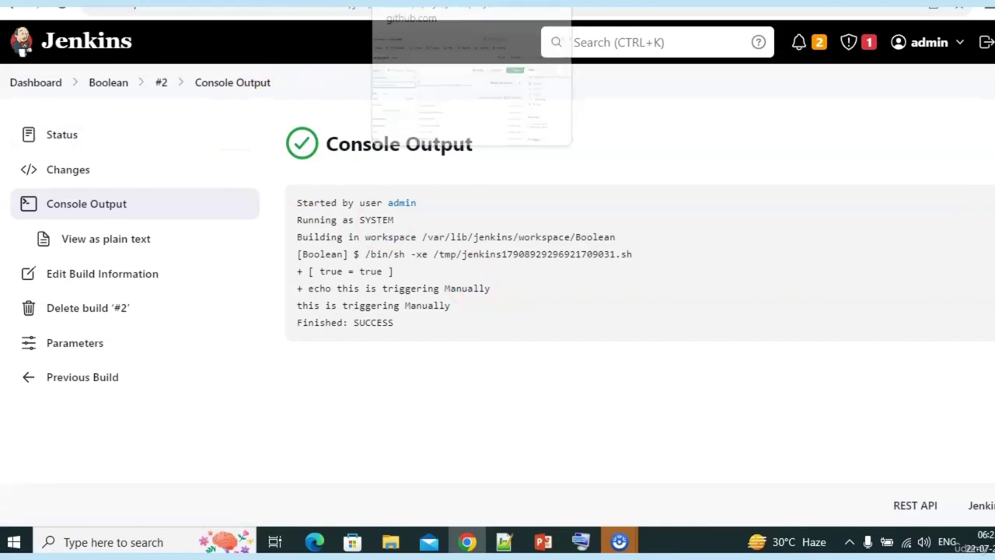
# On the java-project GitHub repository, open the Code clone panel and select the HTTPS URL.
pyautogui.click(435, 4)
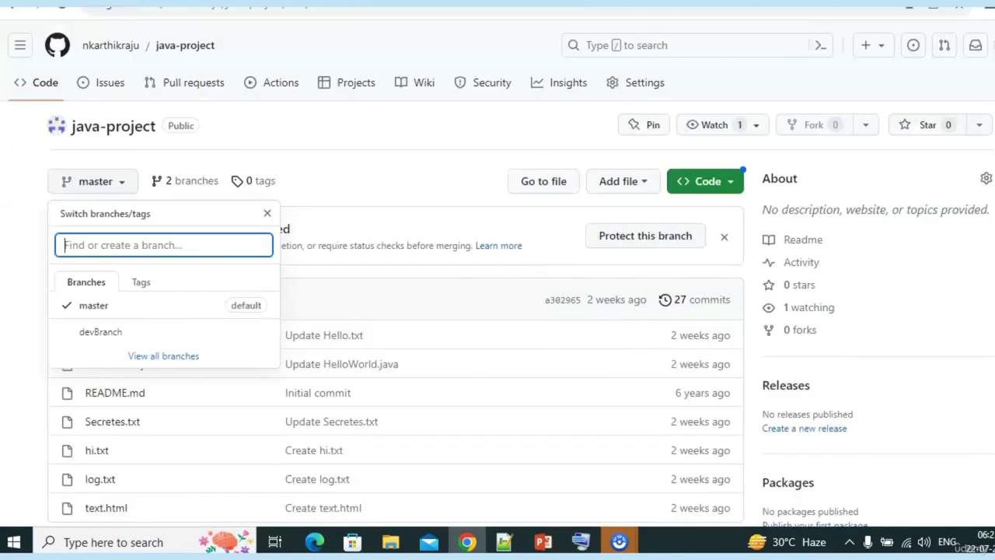
pyautogui.click(402, 171)
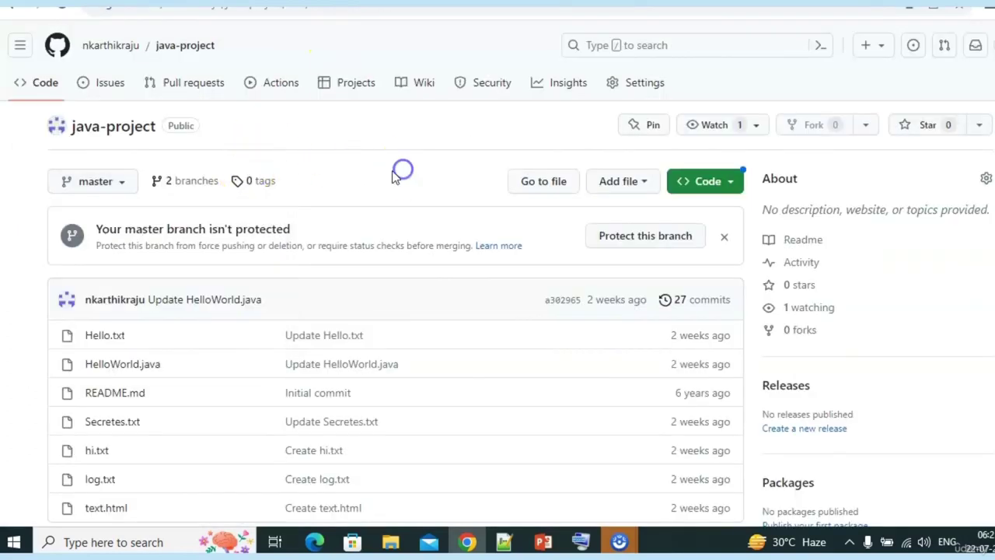
pyautogui.click(122, 187)
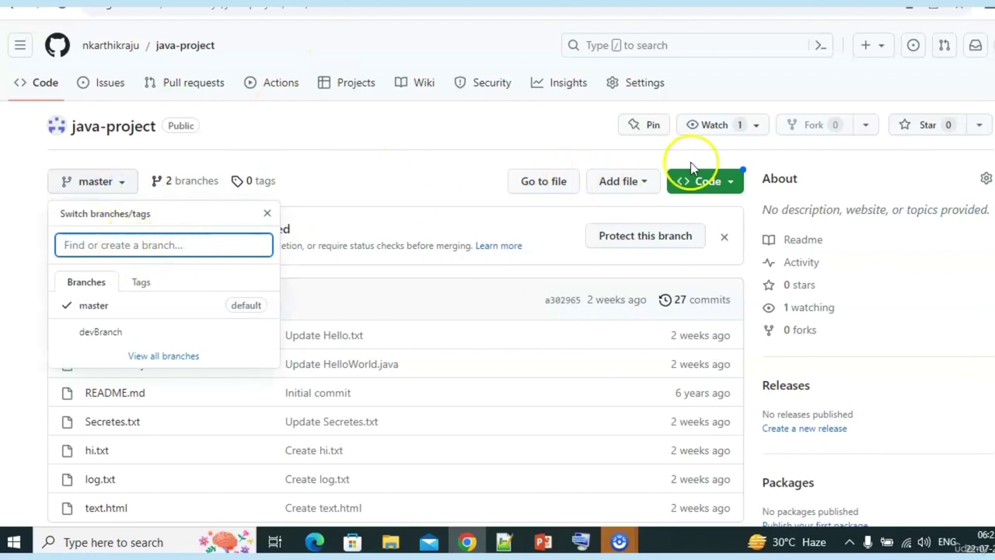
pyautogui.click(731, 187)
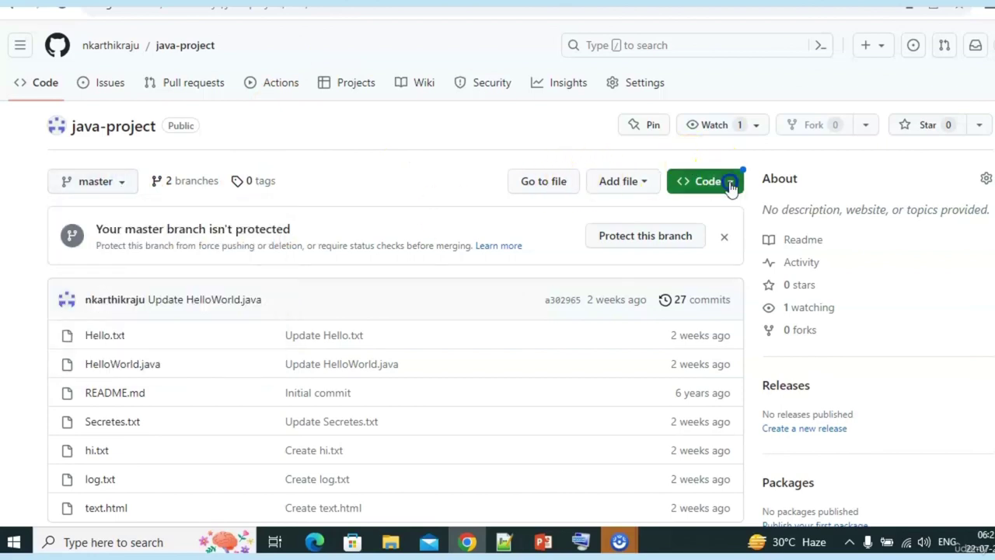
pyautogui.click(730, 184)
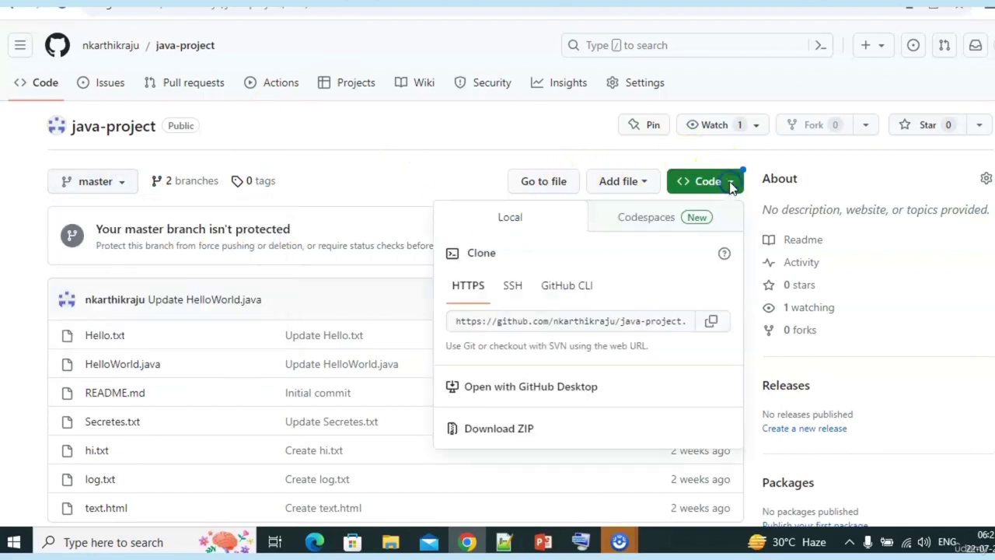
pyautogui.click(554, 325)
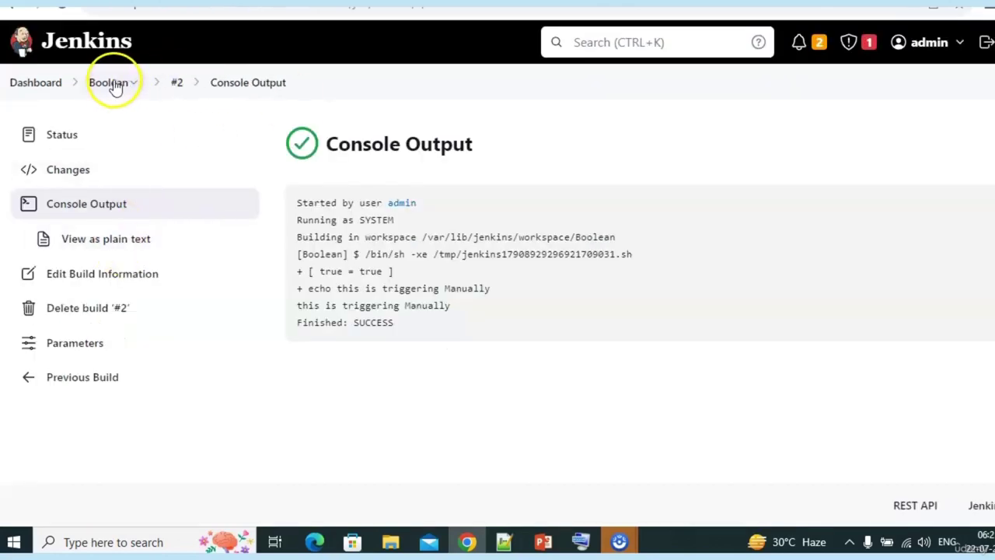
# Set the Boolean job's source code management to Git with the pasted java-project clone URL.
pyautogui.click(108, 84)
pyautogui.click(82, 278)
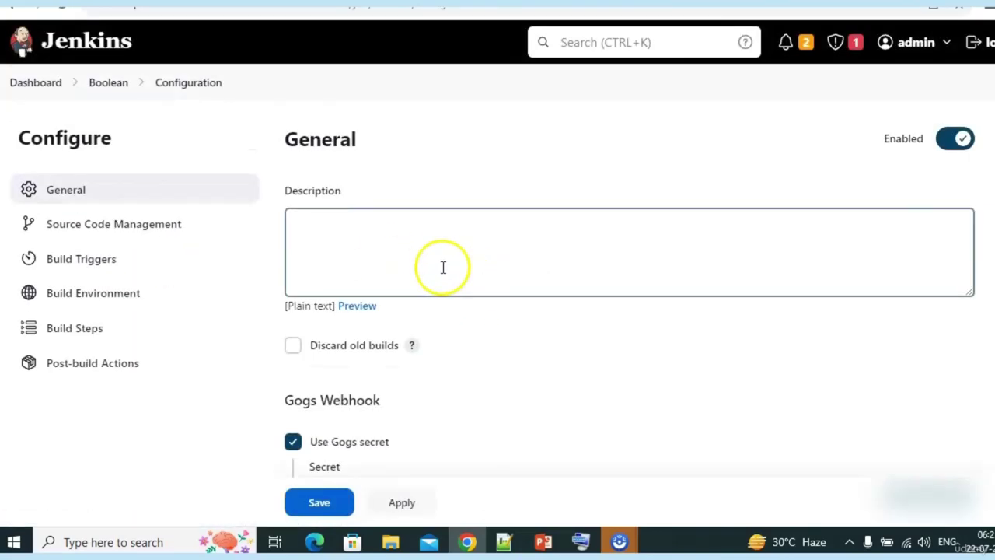
pyautogui.click(137, 220)
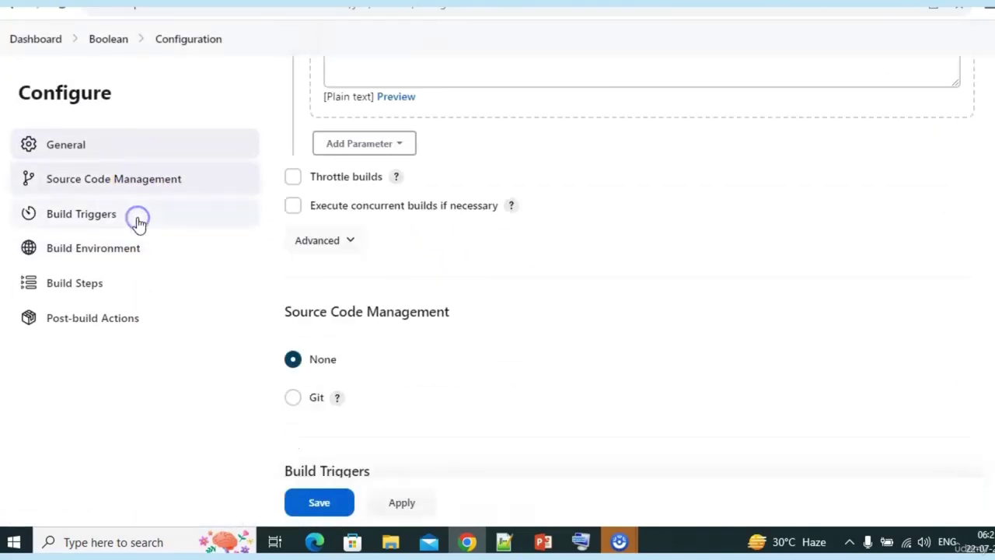
pyautogui.click(293, 171)
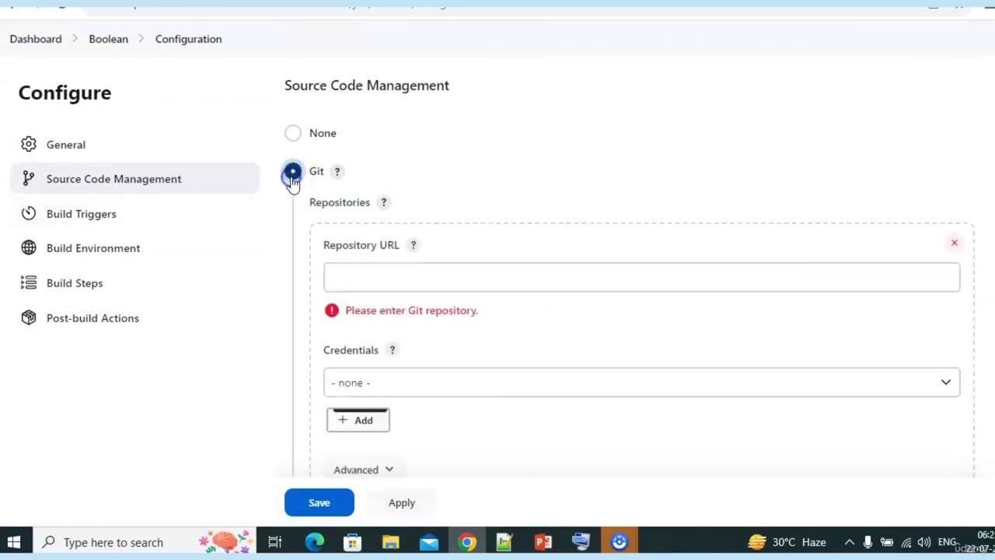
pyautogui.click(381, 278)
pyautogui.write('https://github.com/nkarthikraju/java-project.git')
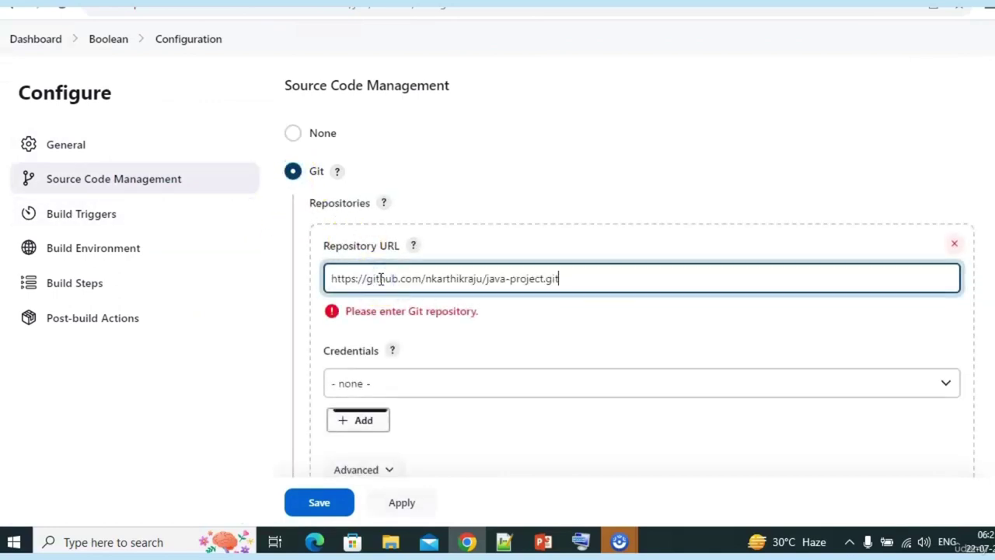
pyautogui.click(584, 194)
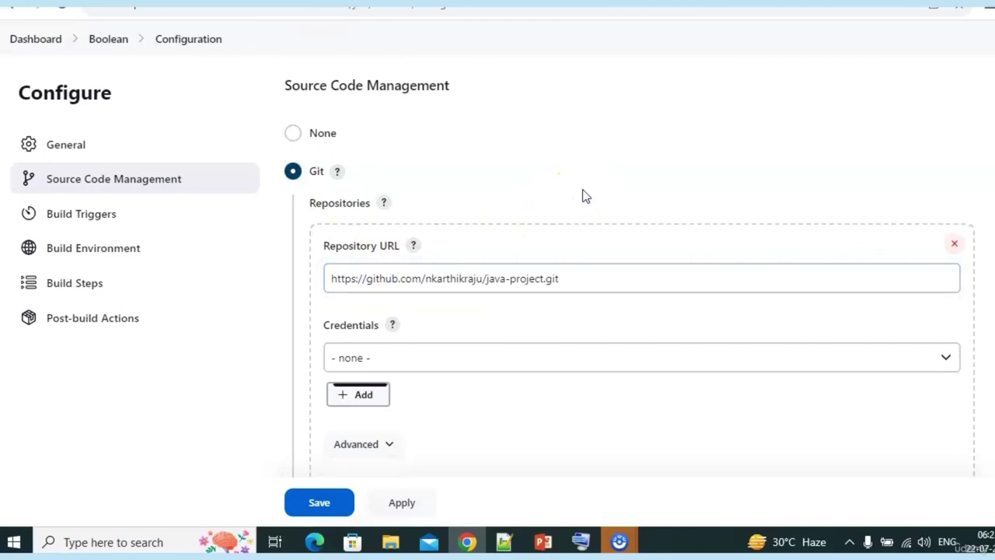
# Enable Build periodically with schedule '* * * * *' and save the configuration.
pyautogui.scroll(-1, 584, 194)
pyautogui.scroll(-2, 585, 196)
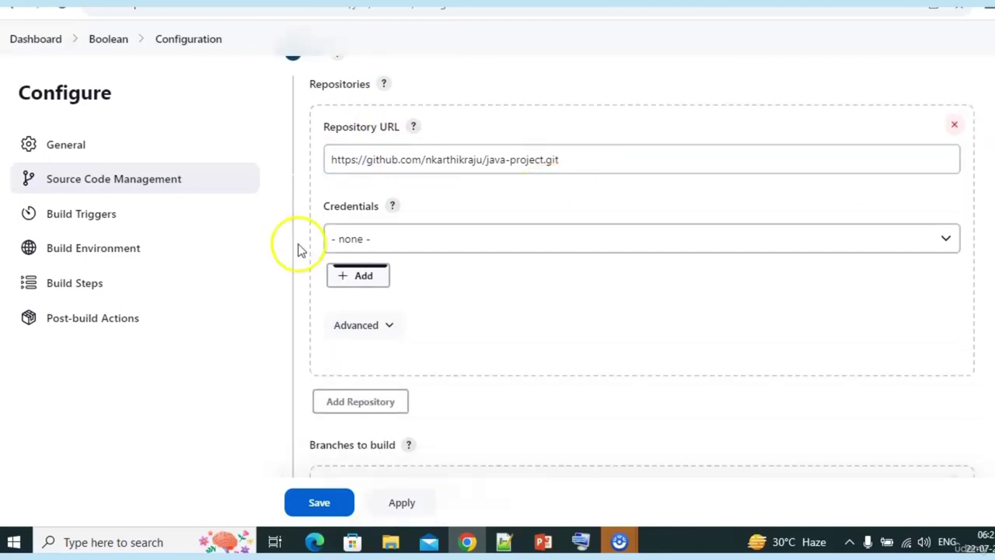
pyautogui.click(101, 221)
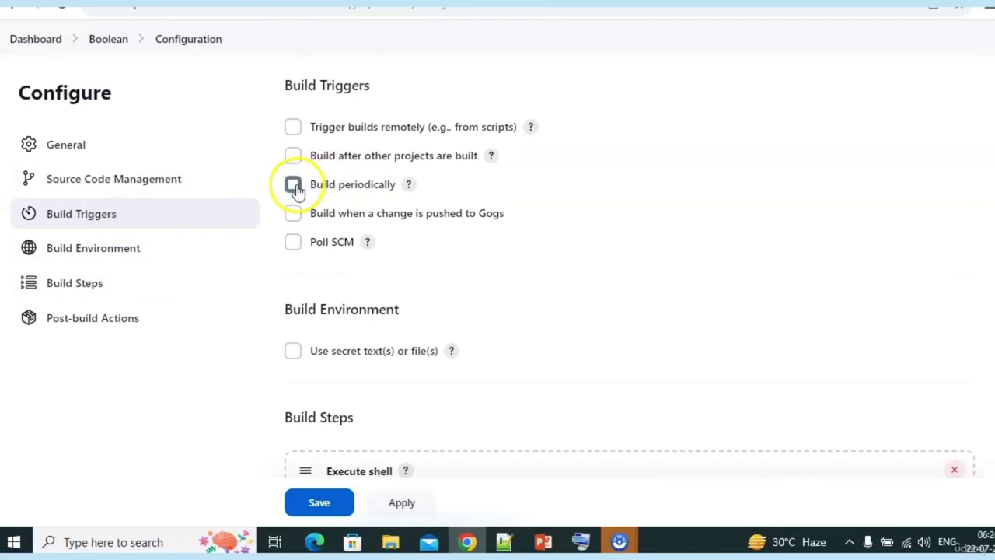
pyautogui.click(295, 188)
pyautogui.click(385, 273)
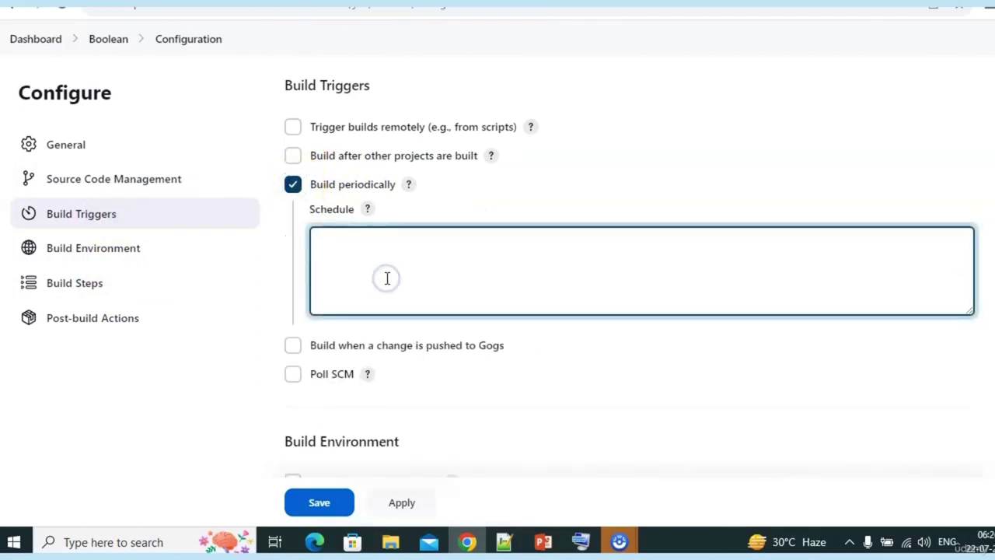
pyautogui.write('* * * * *')
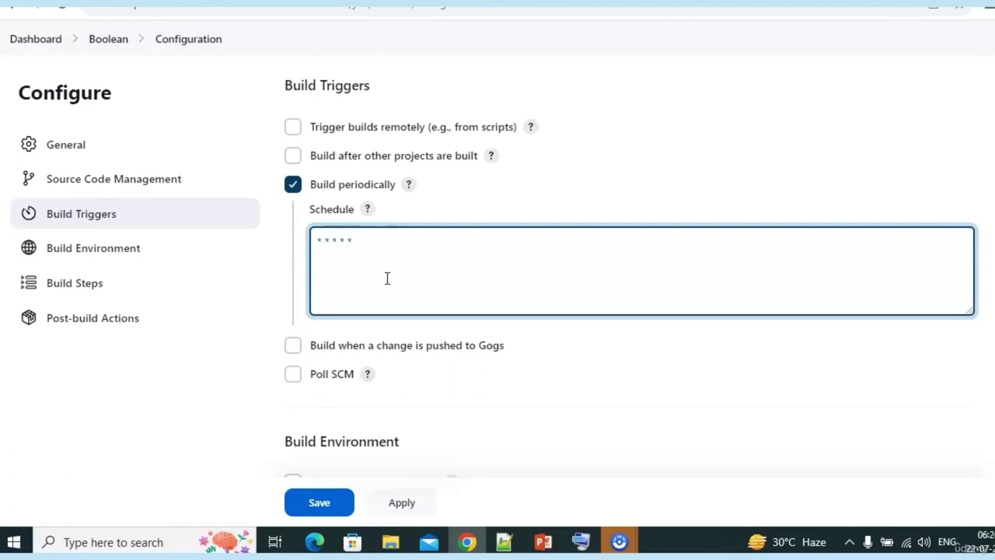
pyautogui.click(320, 504)
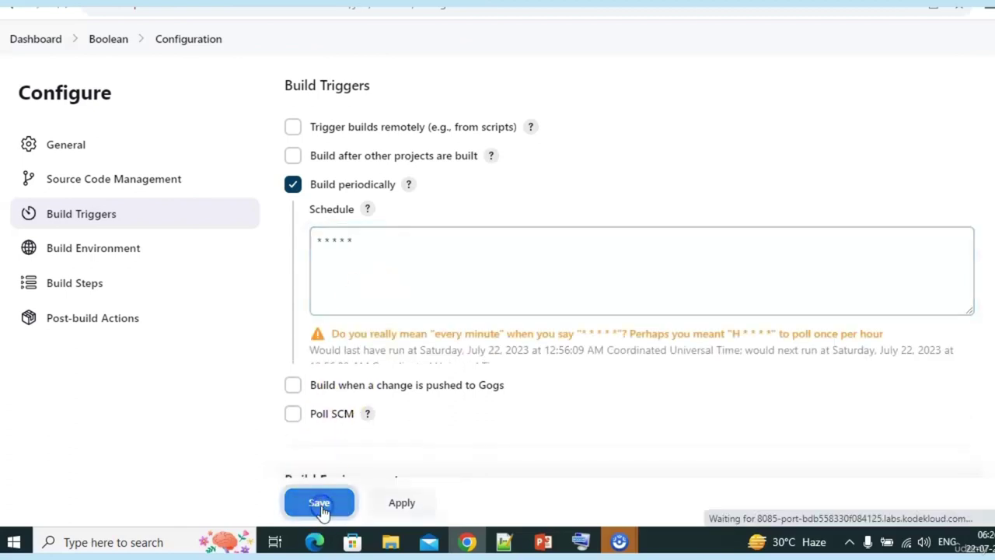
pyautogui.scroll(-1, 123, 200)
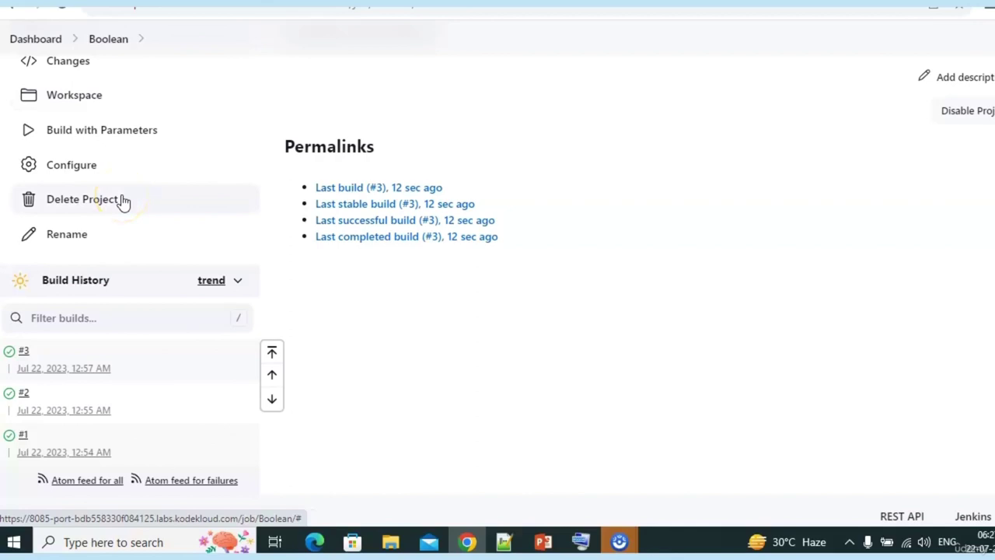
pyautogui.click(25, 353)
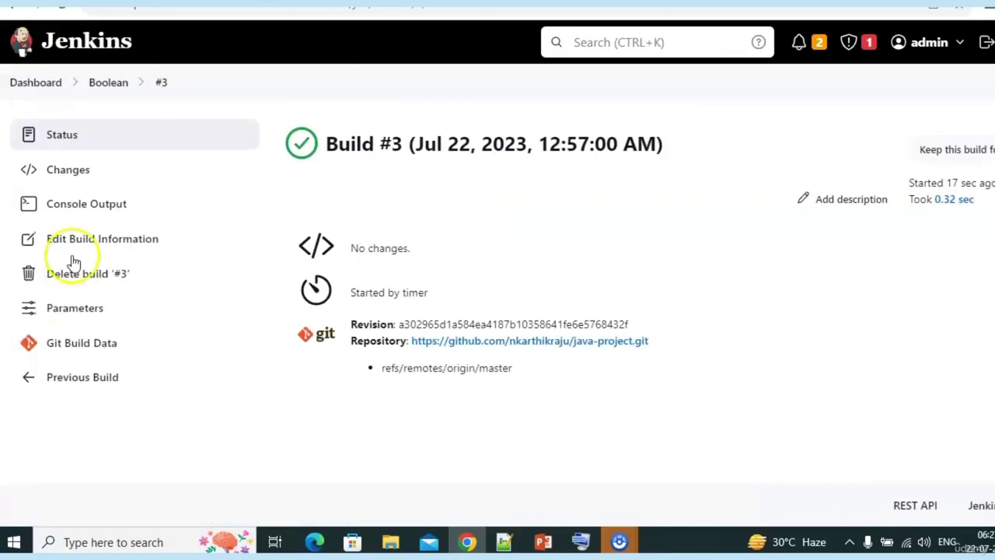
pyautogui.click(69, 206)
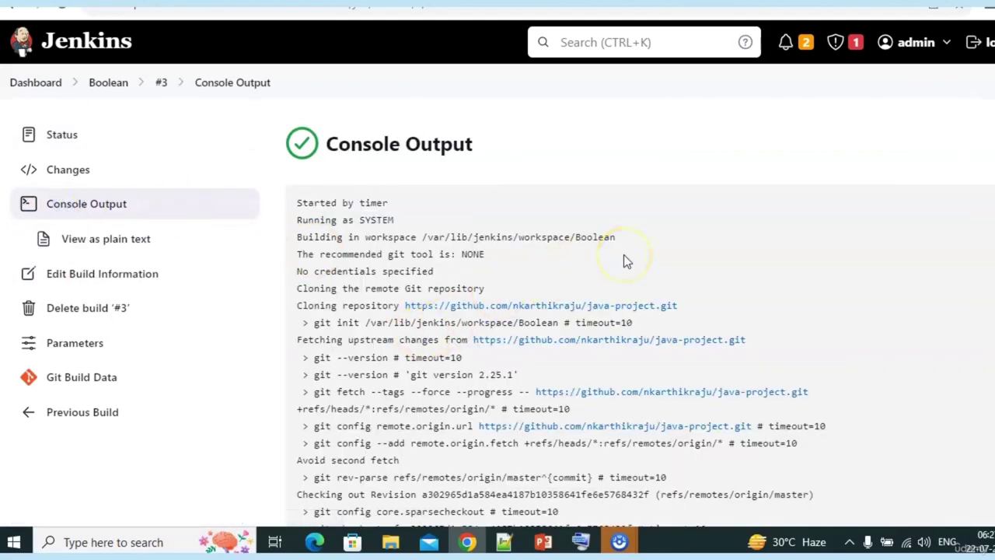
pyautogui.scroll(-3, 623, 255)
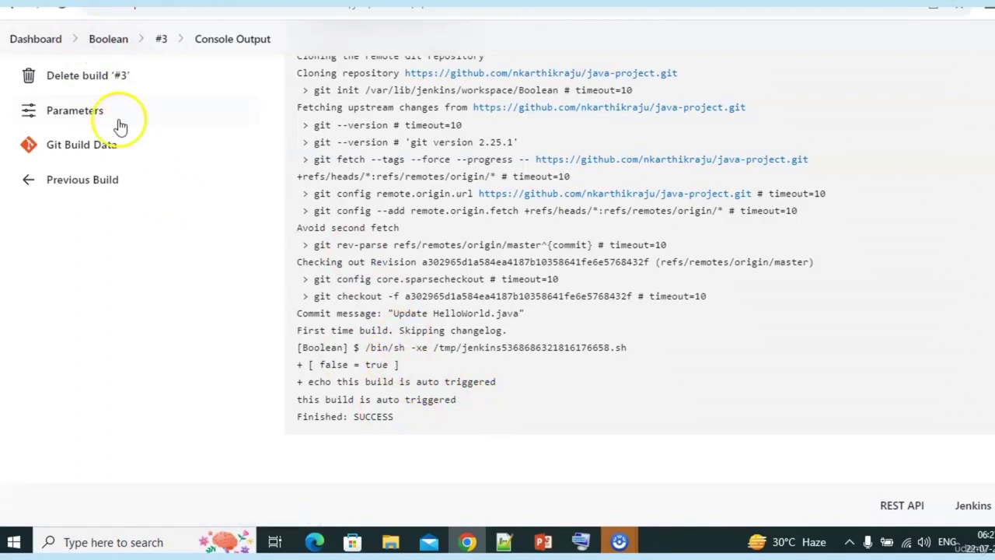
pyautogui.click(113, 43)
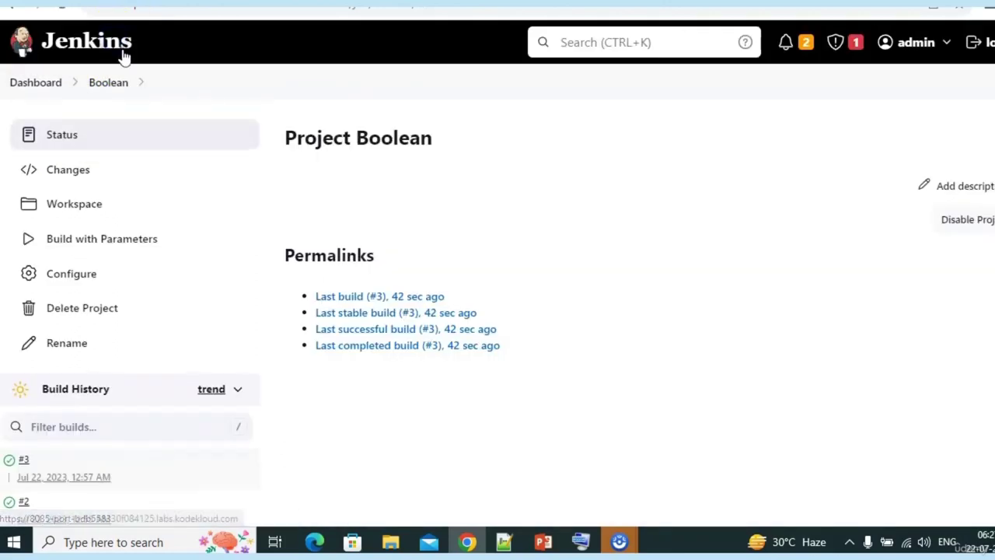
# Run another build with IsManuallyTriggered ticked, then toggle the checkbox off and back on.
pyautogui.click(144, 244)
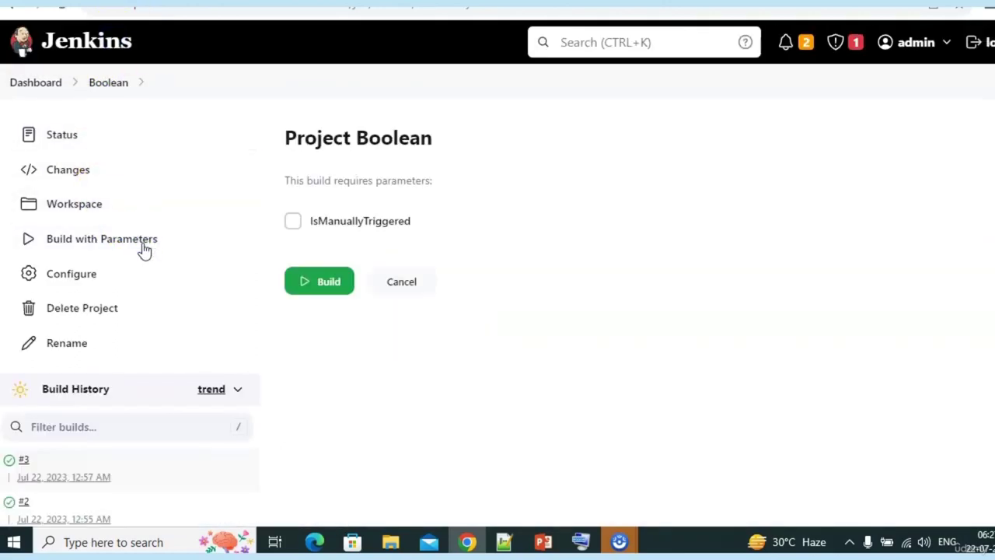
pyautogui.click(292, 222)
pyautogui.click(333, 285)
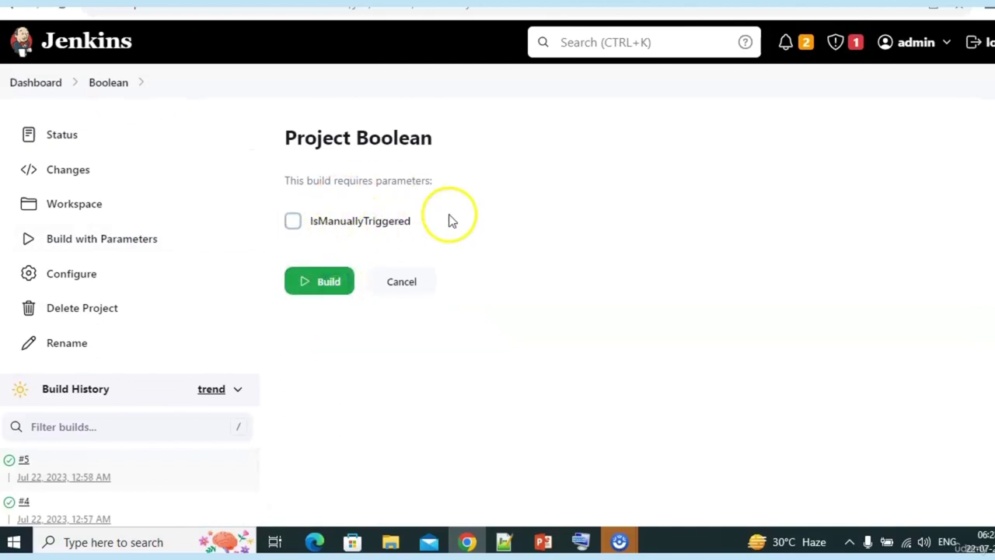
pyautogui.click(293, 224)
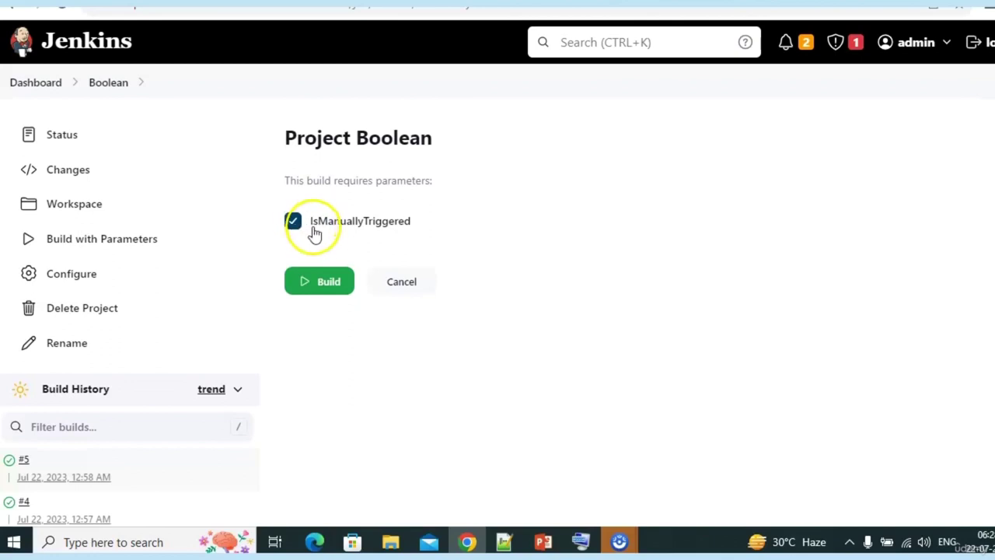
pyautogui.click(293, 223)
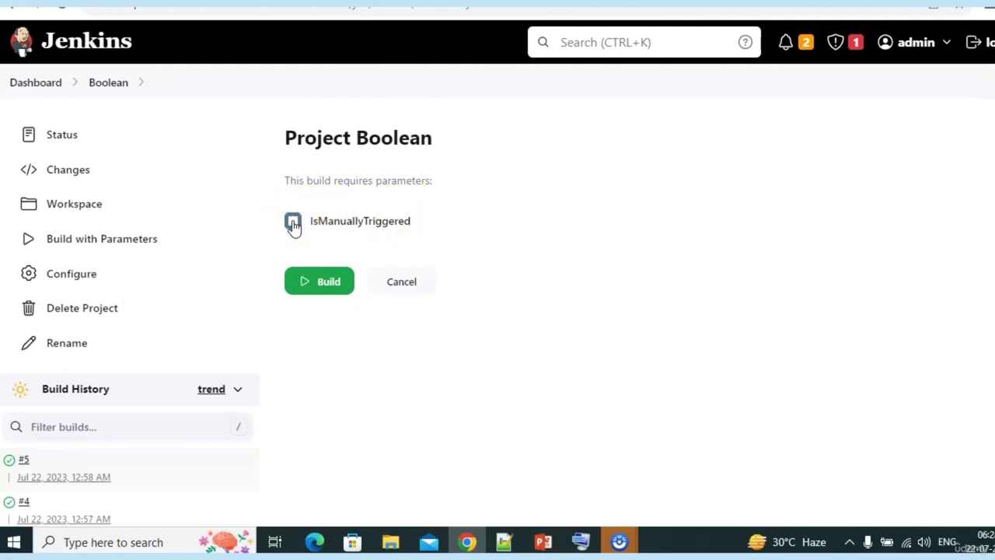
pyautogui.click(293, 223)
# Advance the slide show to 'How to pass parameters to another jobs' and its 'Create a parameter' bullet.
pyautogui.hotkey('alt', 'Tab')
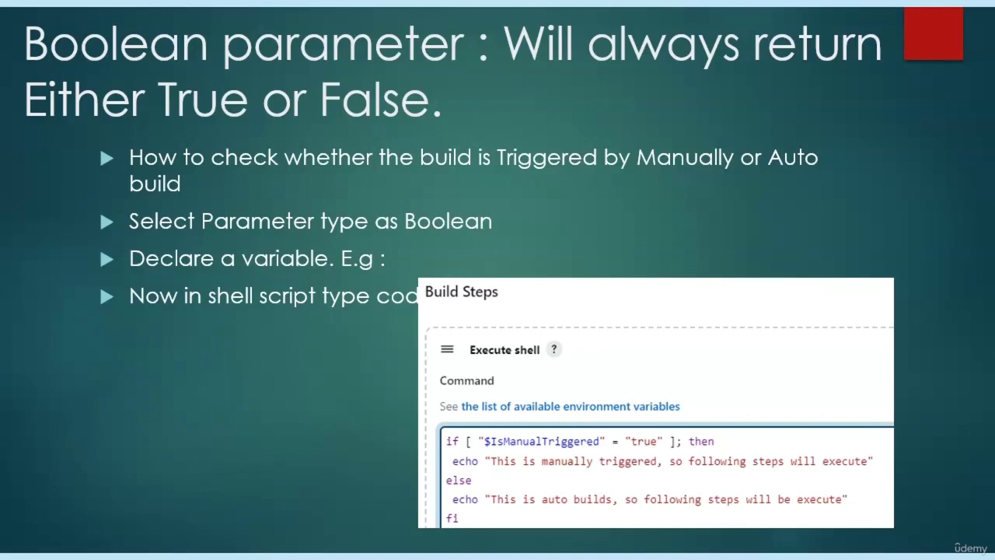
pyautogui.click(567, 211)
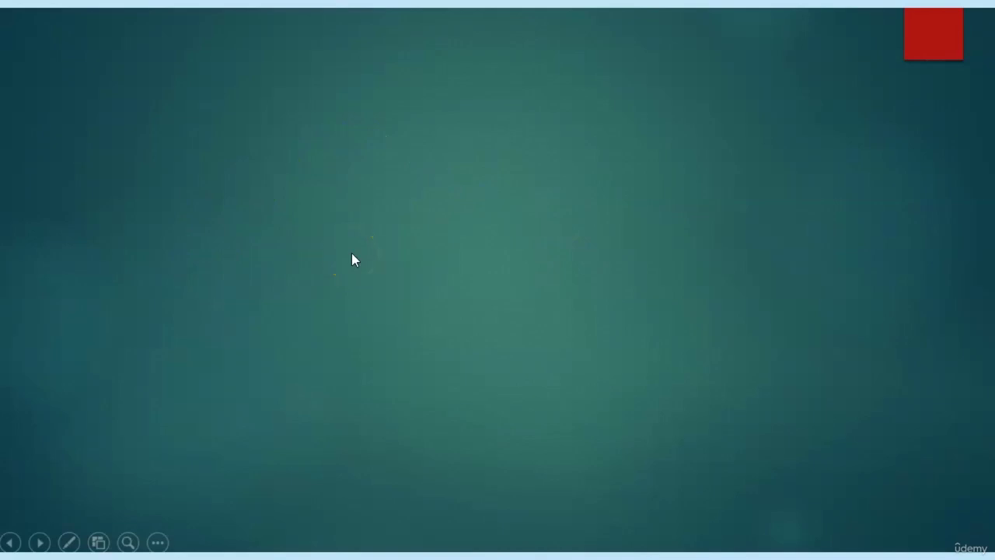
pyautogui.click(414, 215)
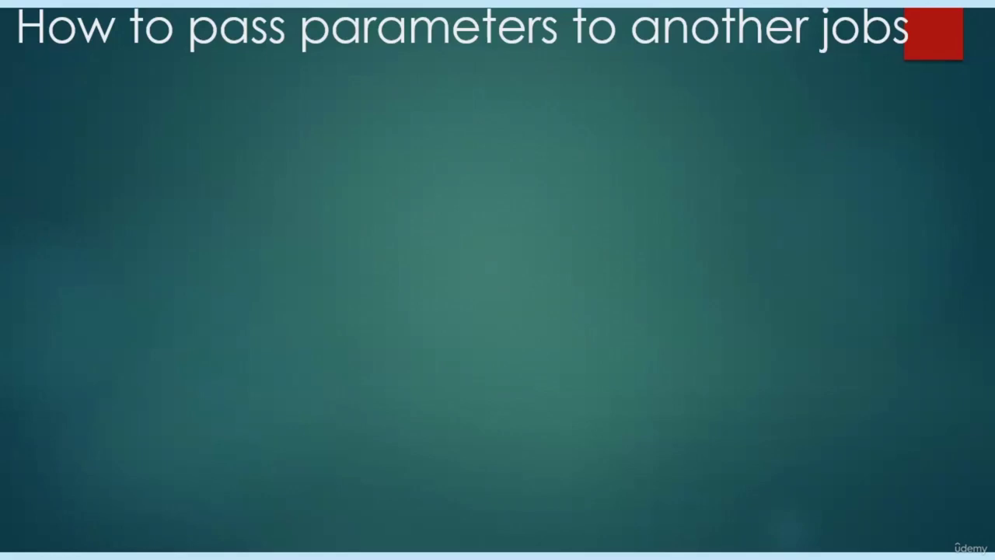
pyautogui.click(466, 166)
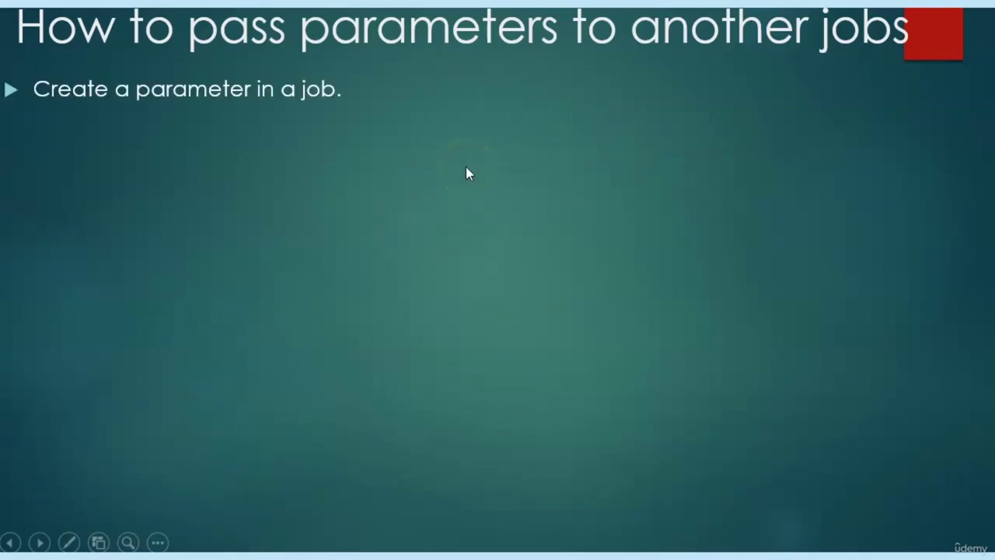
# Open the StringParameter project from the Jenkins dashboard.
pyautogui.hotkey('alt', 'Tab')
pyautogui.click(469, 172)
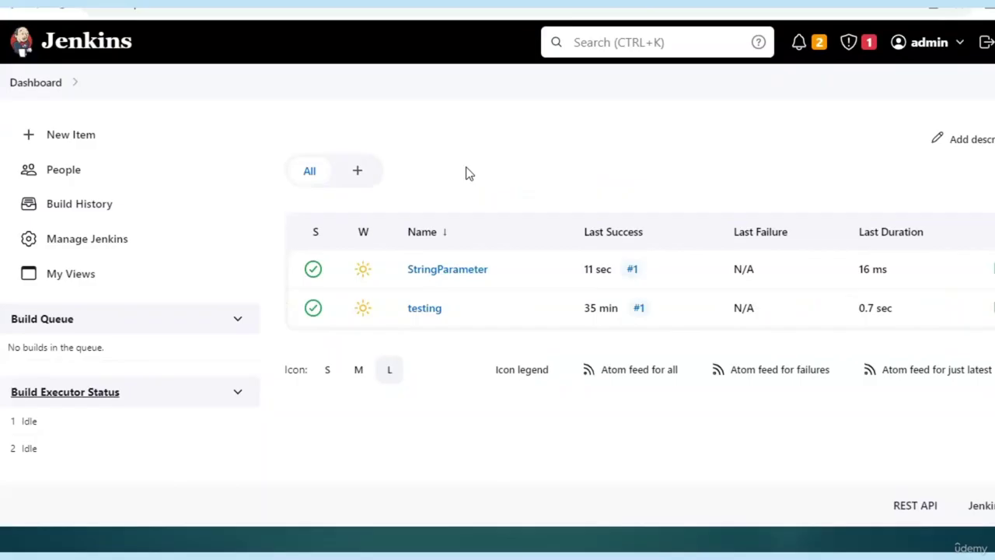
pyautogui.click(448, 280)
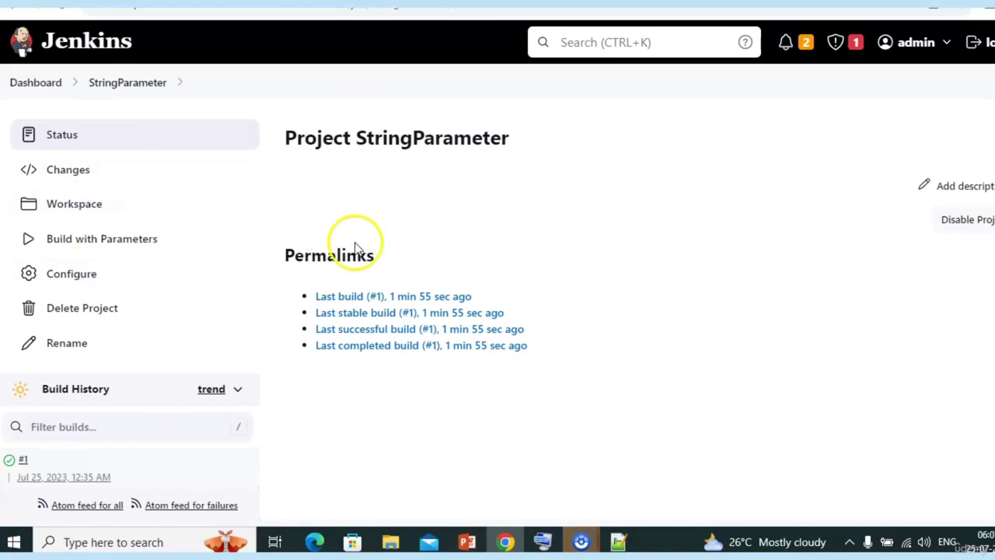
pyautogui.hotkey('alt', 'Tab')
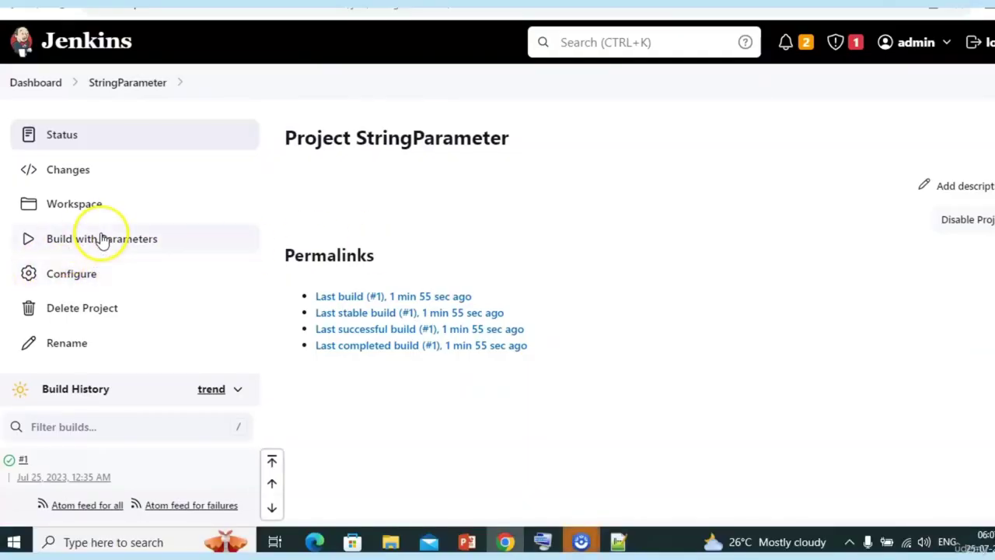
pyautogui.click(155, 253)
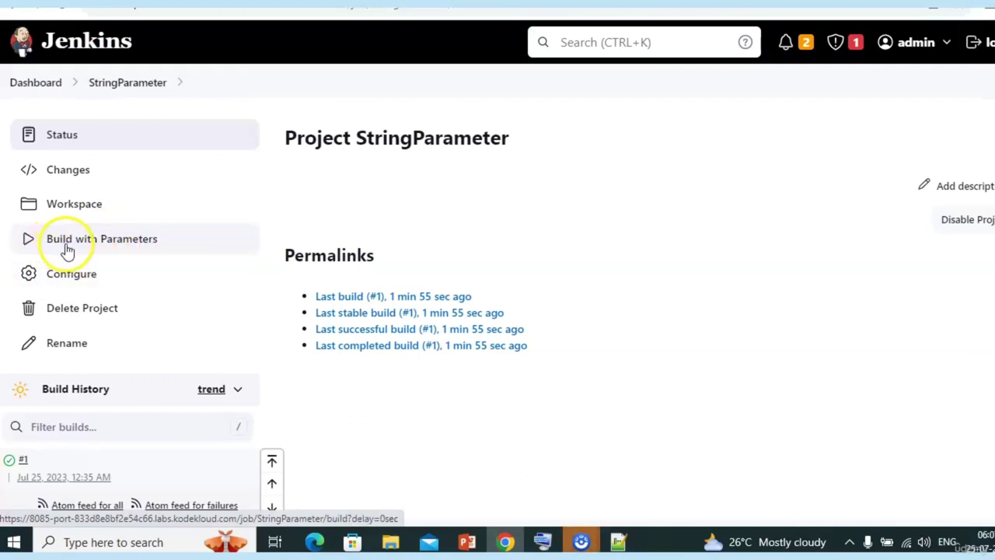
# Reveal the slide bullet on triggering parameterized builds, then open StringParameter's configuration.
pyautogui.hotkey('alt', 'Tab')
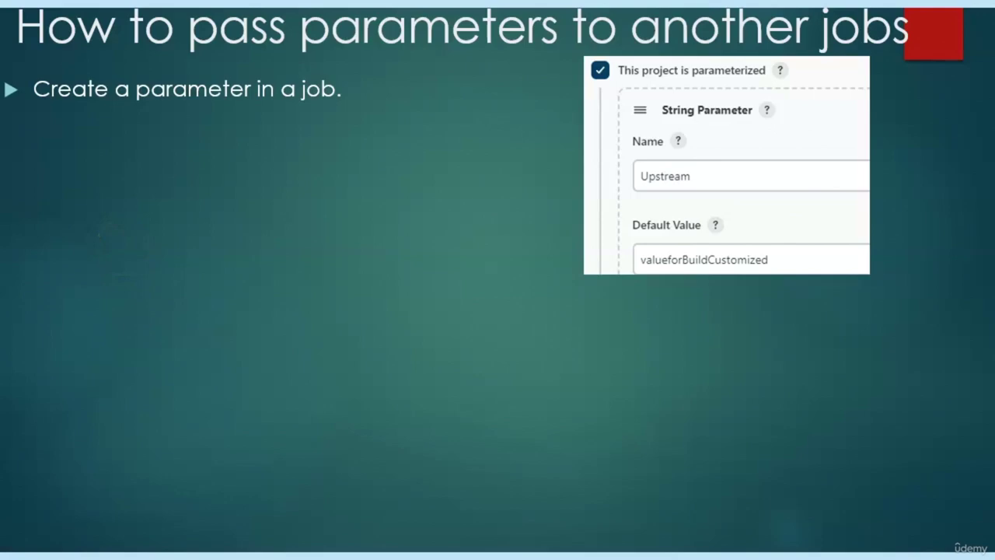
pyautogui.press('Right')
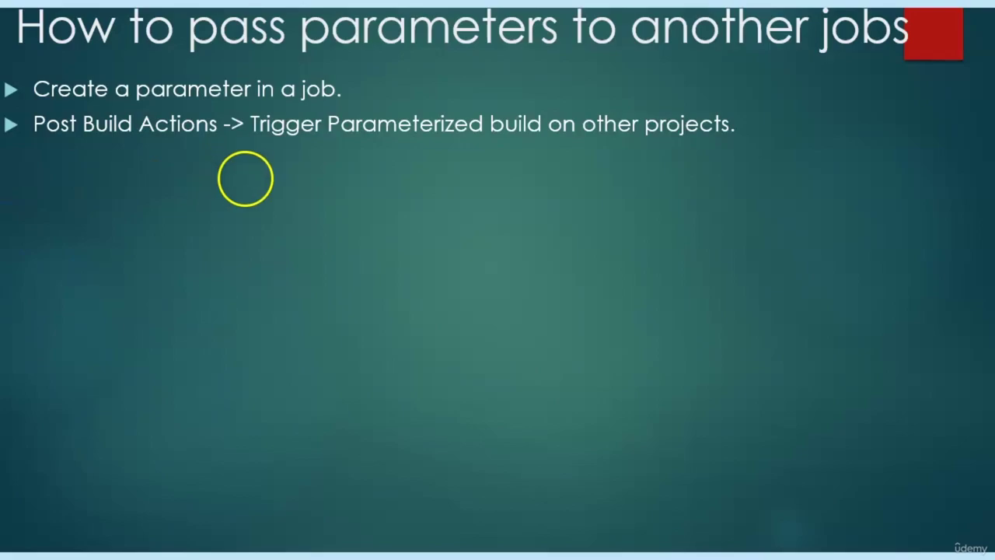
pyautogui.hotkey('alt', 'Tab')
pyautogui.click(331, 202)
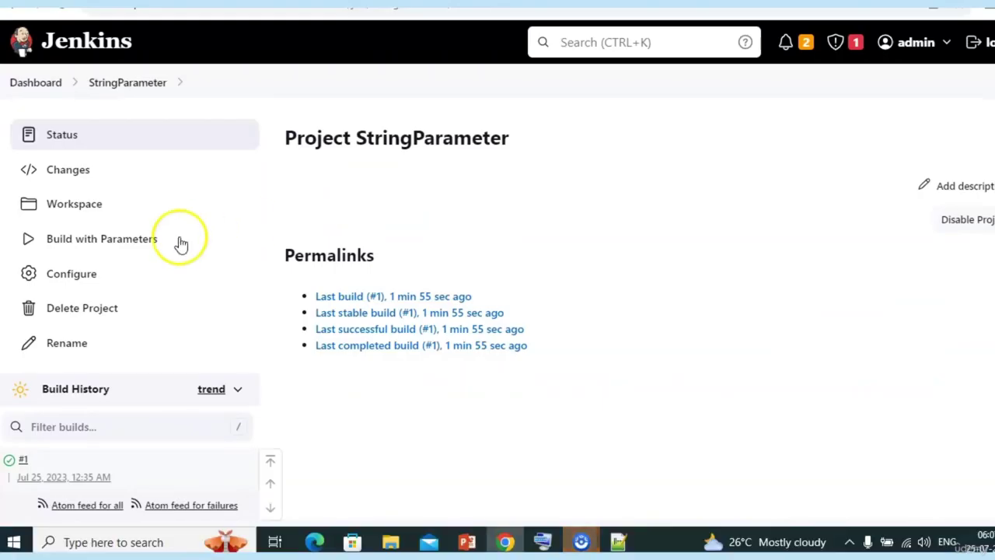
pyautogui.click(75, 285)
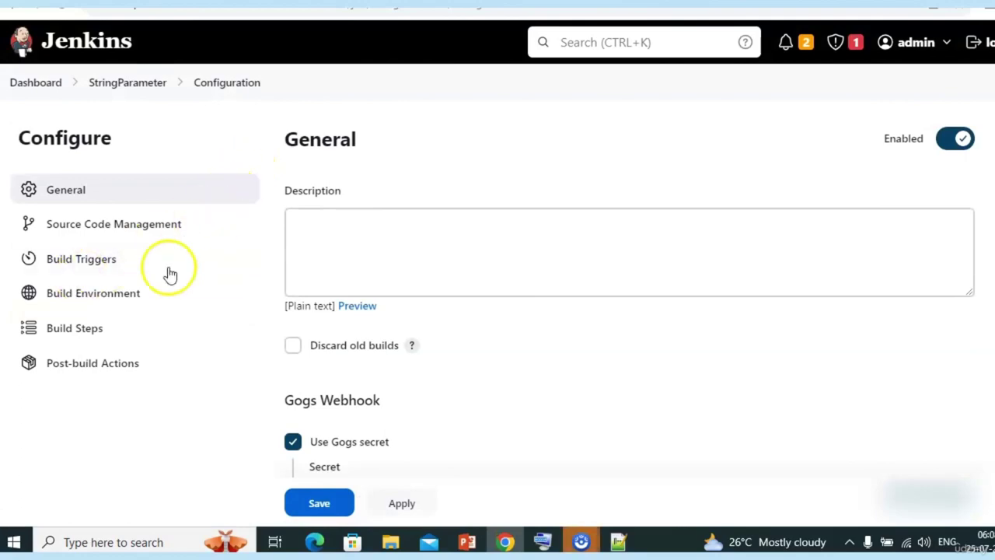
# Look over the available post-build actions in the job configuration.
pyautogui.click(105, 362)
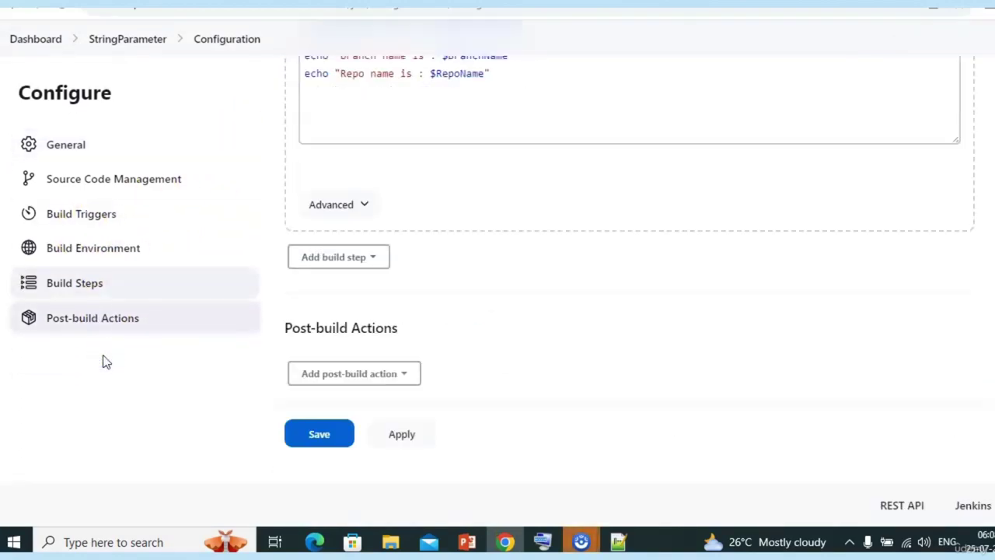
pyautogui.hotkey('alt', 'Tab')
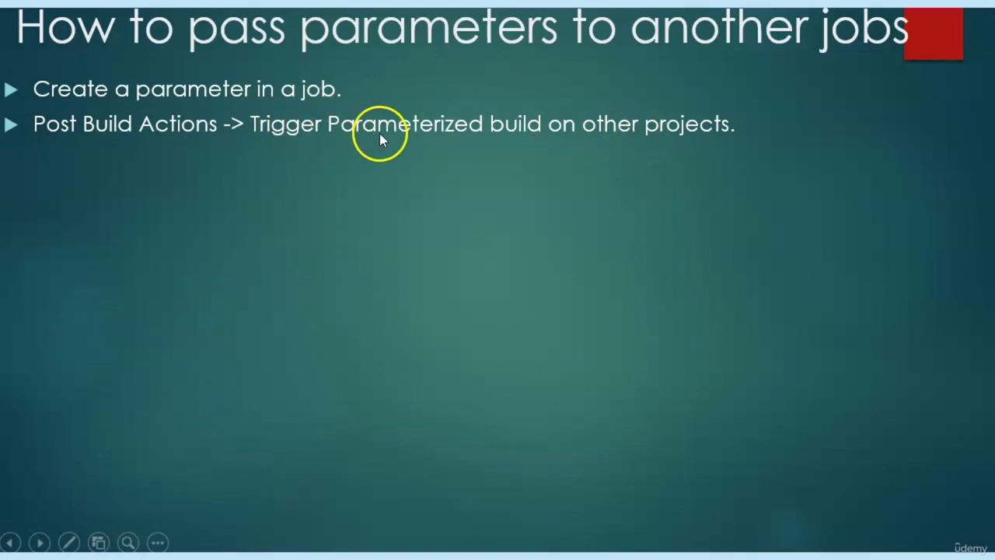
pyautogui.hotkey('alt', 'Tab')
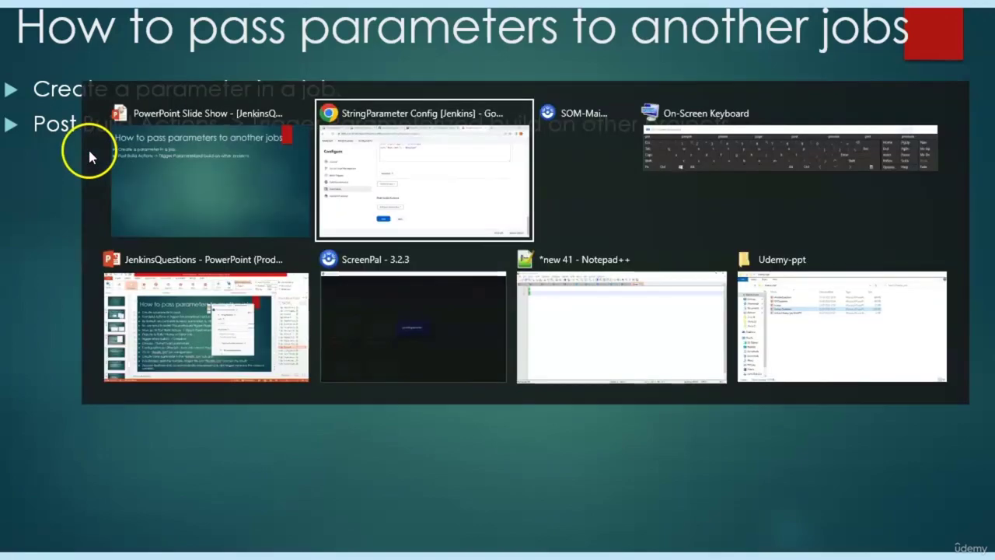
pyautogui.hotkey('alt', 'Tab')
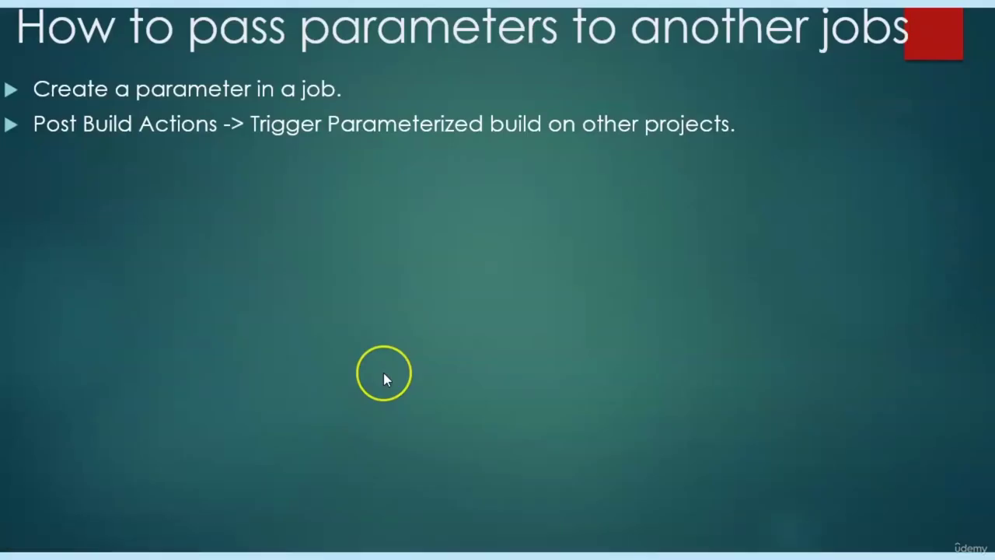
pyautogui.hotkey('alt', 'Tab')
pyautogui.click(383, 375)
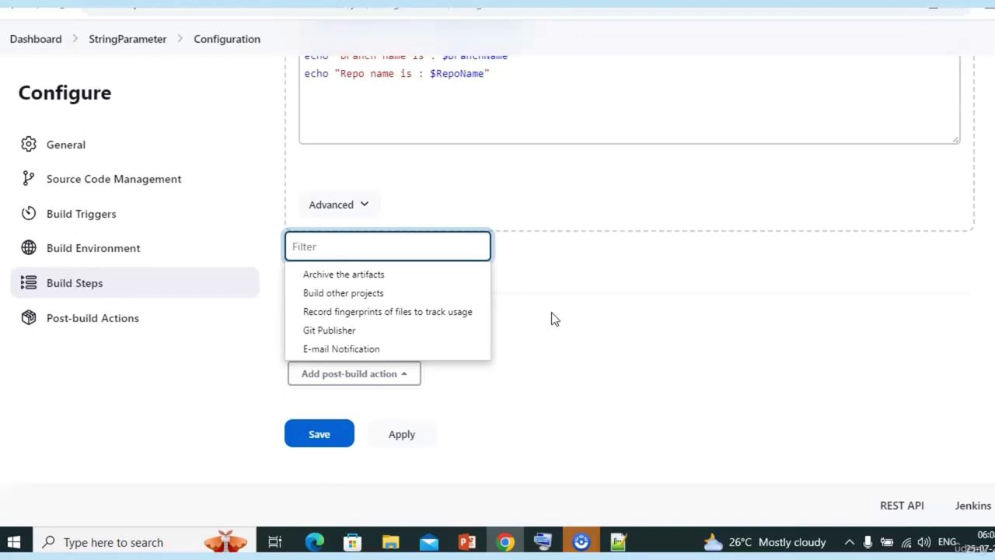
# Reveal the slide bullets on default parameter passing and the Parameterized Trigger Plugin, then return to the Dashboard.
pyautogui.hotkey('alt', 'Tab')
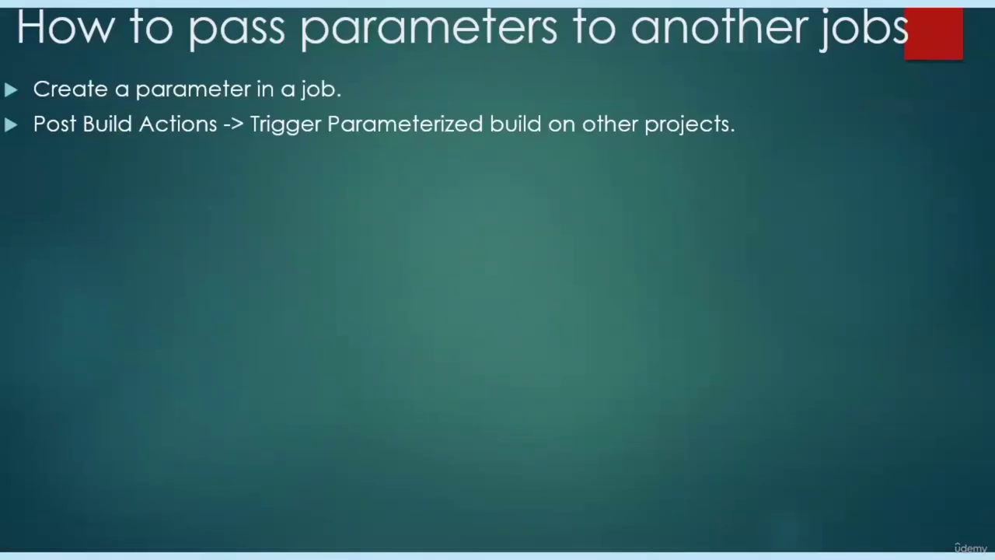
pyautogui.press('Right')
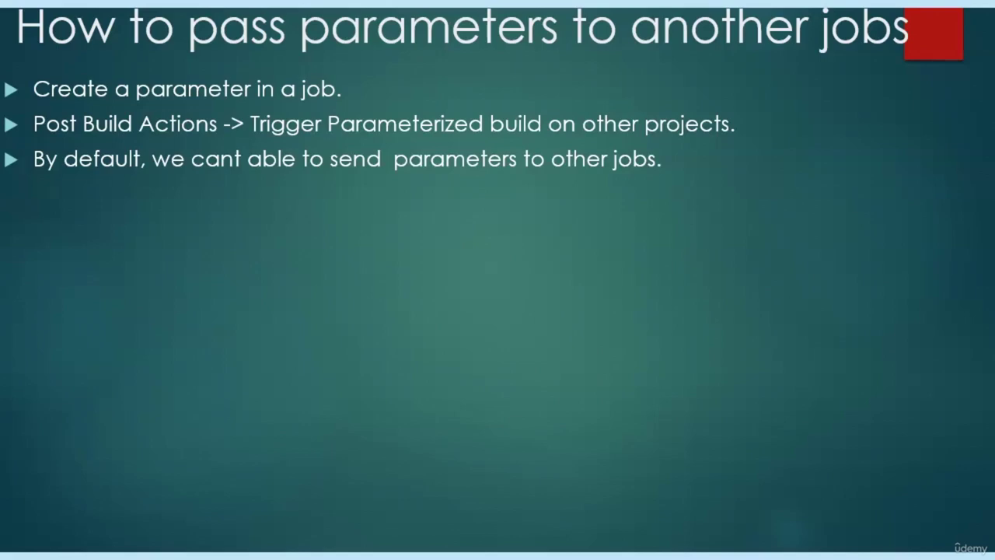
pyautogui.press('Right')
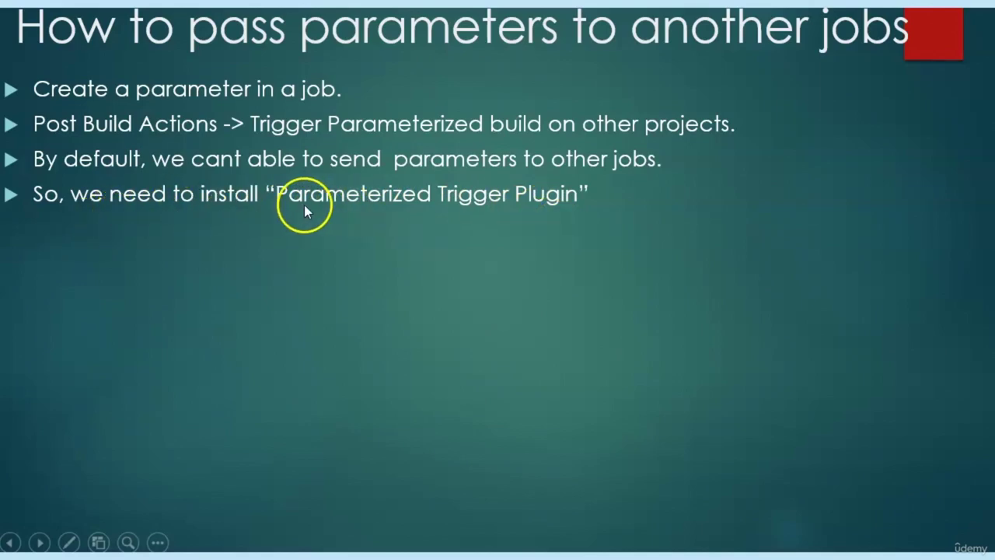
pyautogui.hotkey('alt', 'Tab')
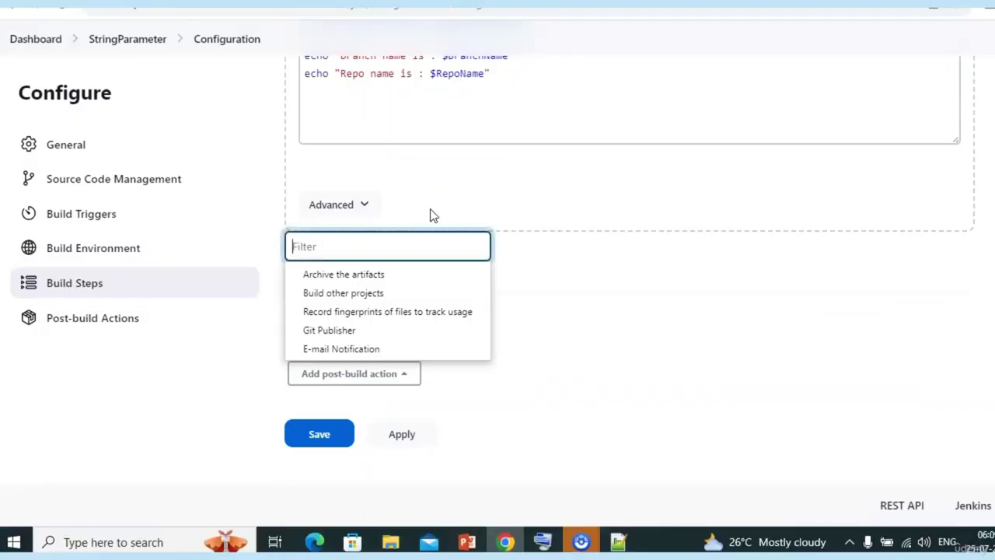
pyautogui.click(36, 40)
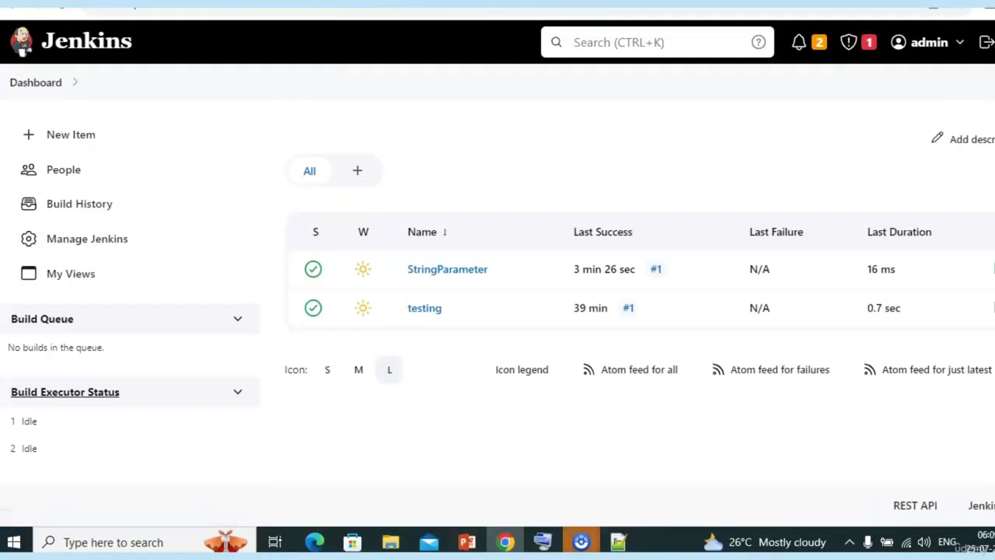
# In Manage Jenkins' available plugins, search 'parameter' and tick Parameterized Trigger.
pyautogui.click(99, 245)
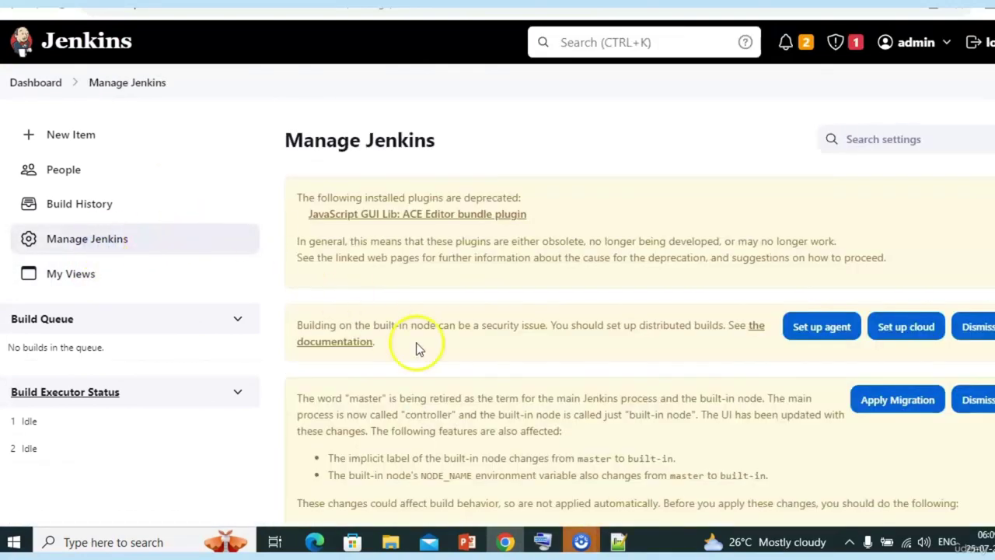
pyautogui.scroll(-3, 415, 342)
pyautogui.scroll(-4, 415, 340)
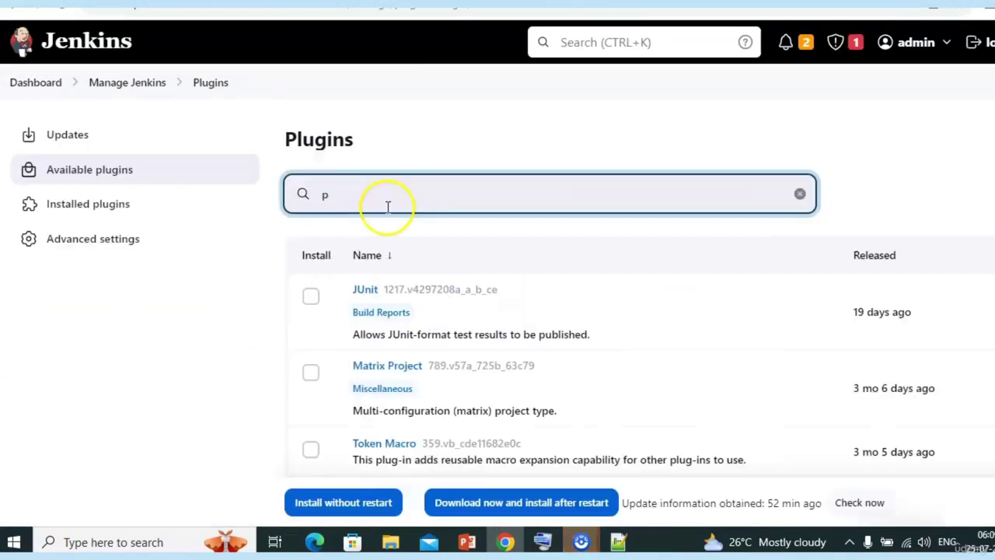
pyautogui.write('aram')
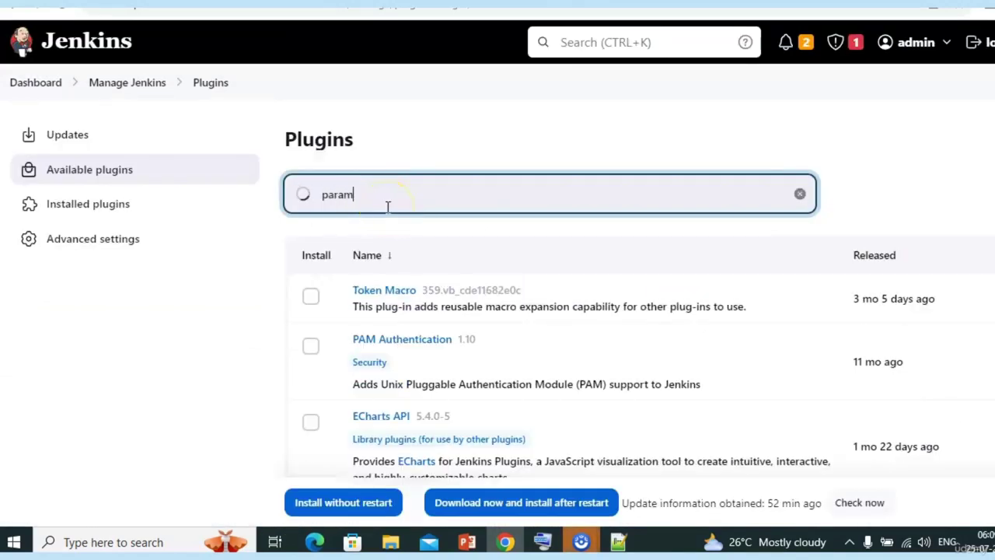
pyautogui.write('eter')
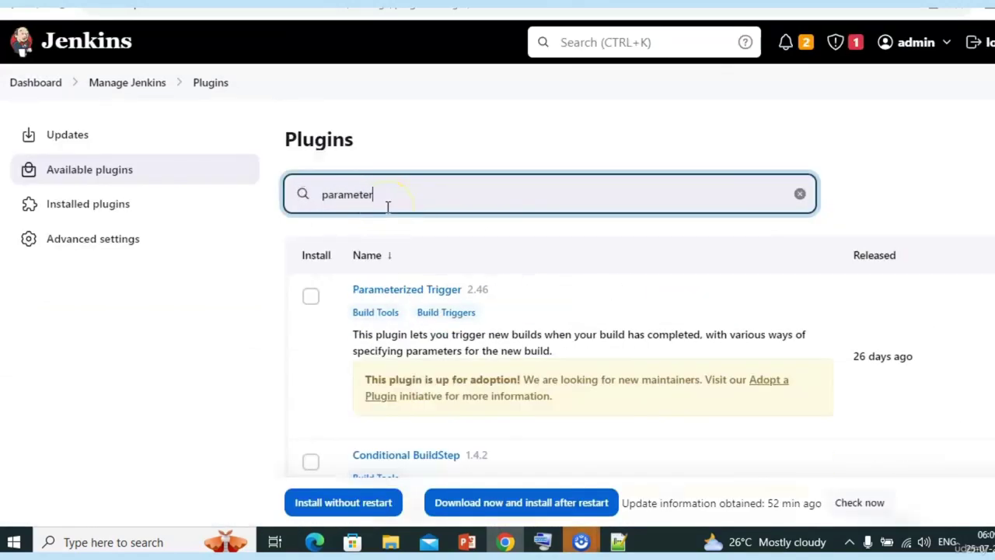
pyautogui.click(310, 299)
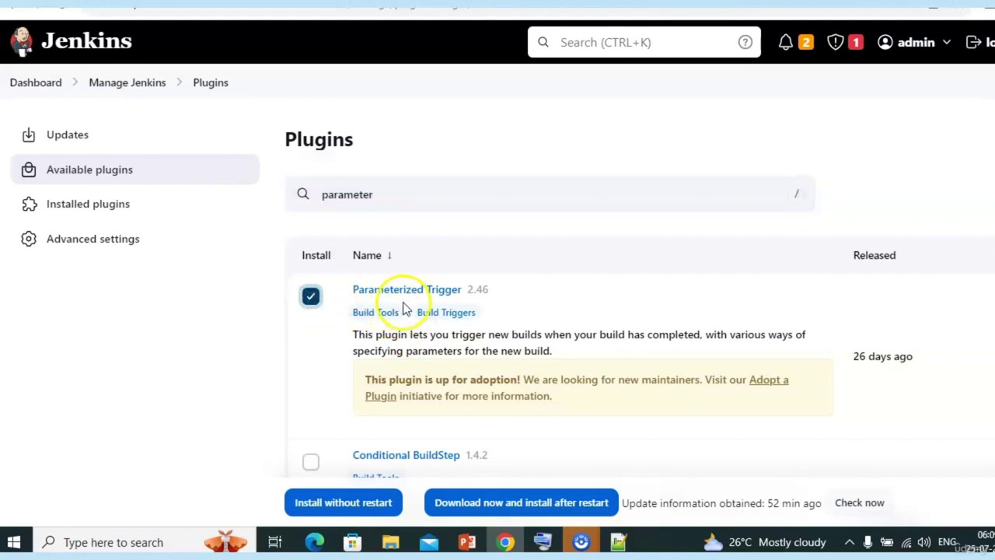
# Install Parameterized Trigger without restart, then sign back in to Jenkins.
pyautogui.hotkey('alt', 'Tab')
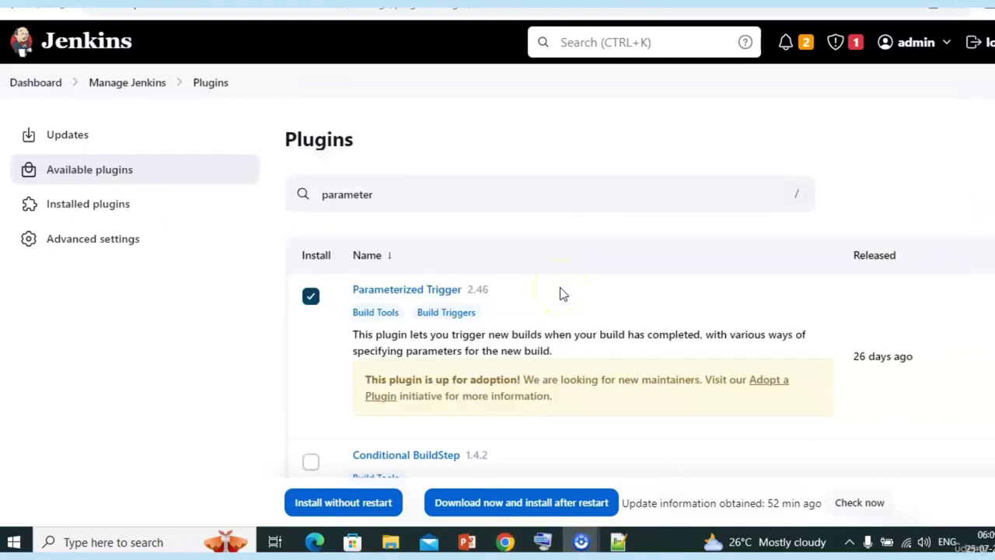
pyautogui.hotkey('alt', 'Tab')
pyautogui.hotkey('alt', 'Tab')
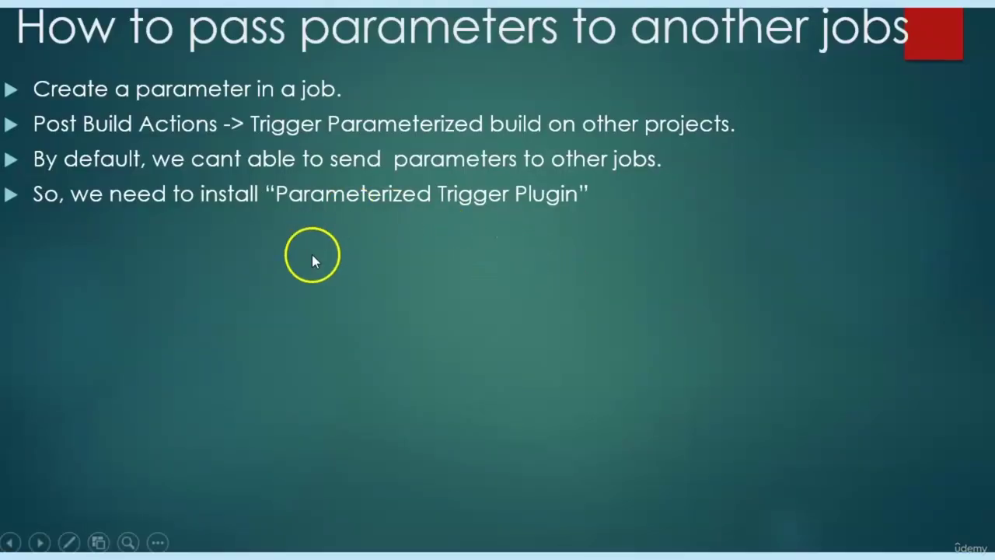
pyautogui.hotkey('alt', 'Tab')
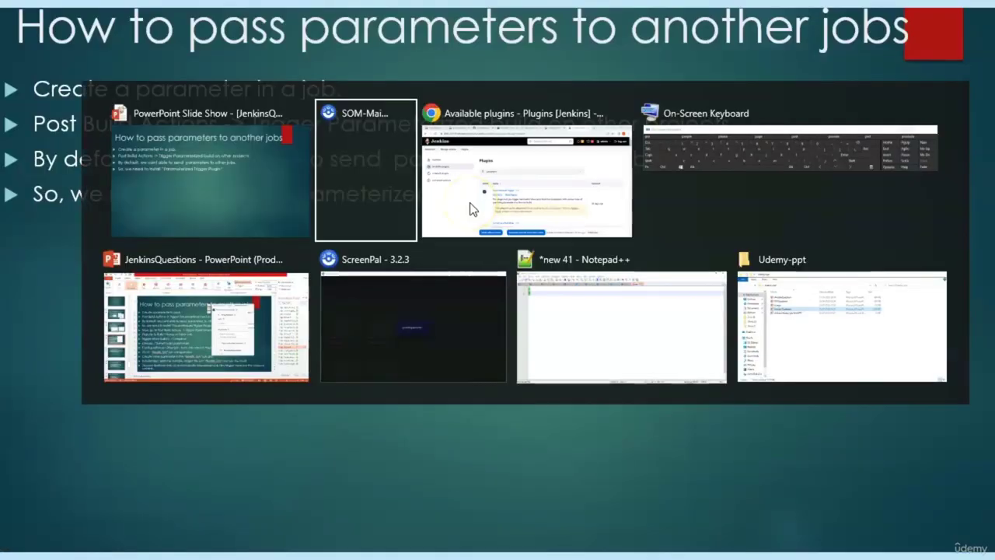
pyautogui.click(470, 209)
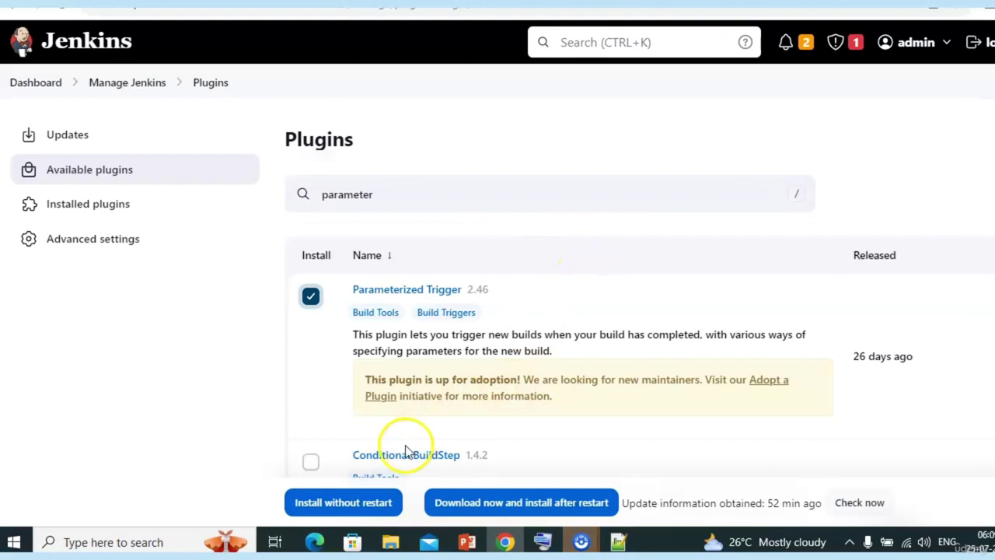
pyautogui.click(360, 505)
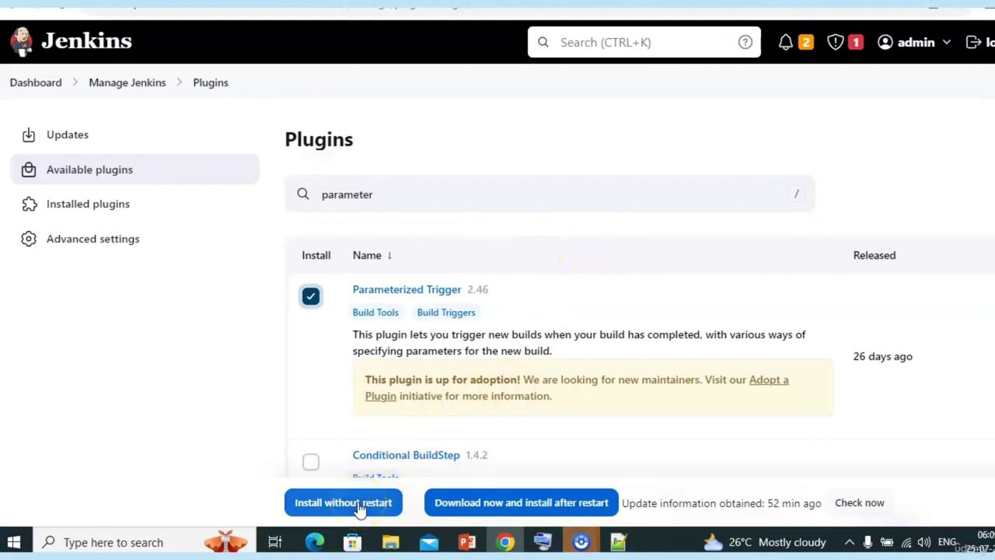
pyautogui.click(360, 505)
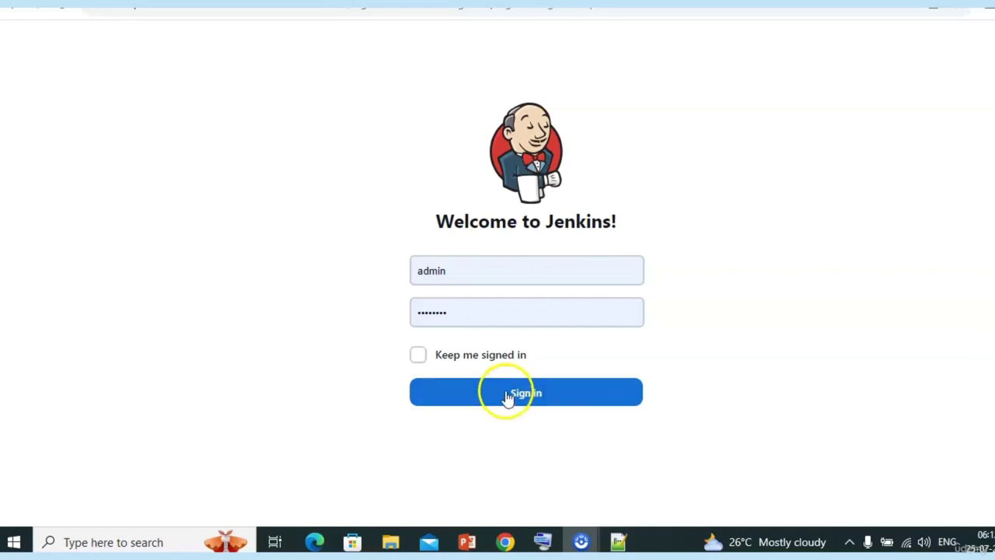
pyautogui.click(507, 397)
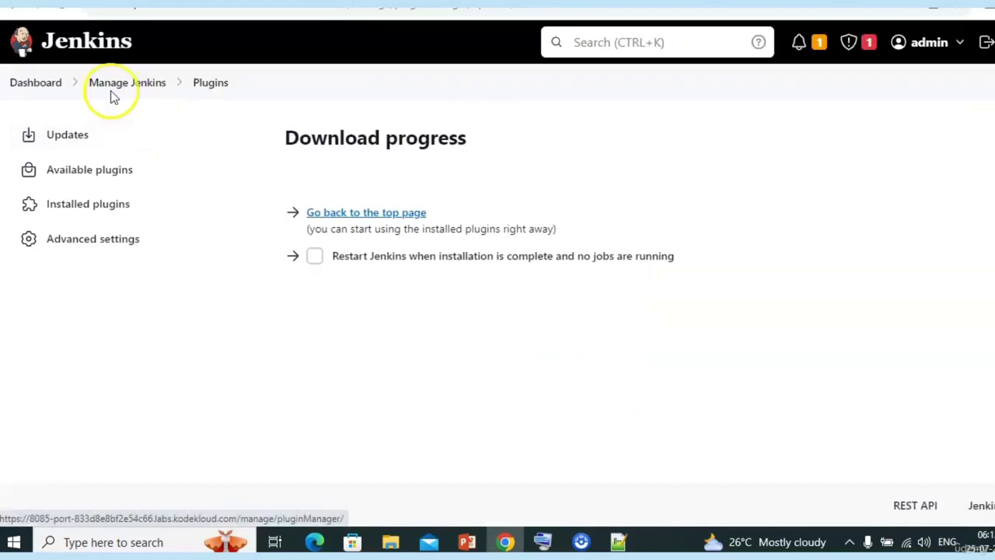
# Open the StringParameter job's configuration page from the Dashboard.
pyautogui.click(49, 93)
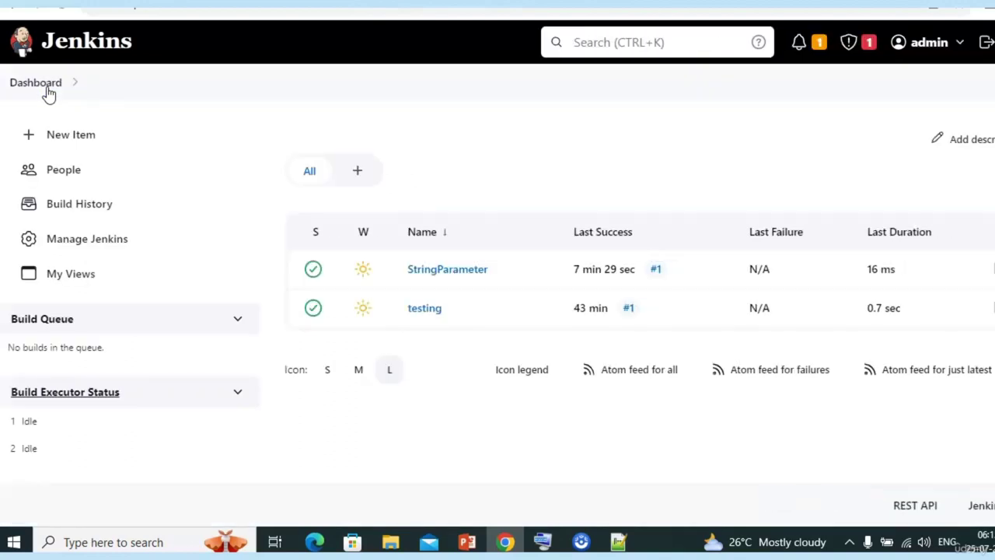
pyautogui.click(445, 274)
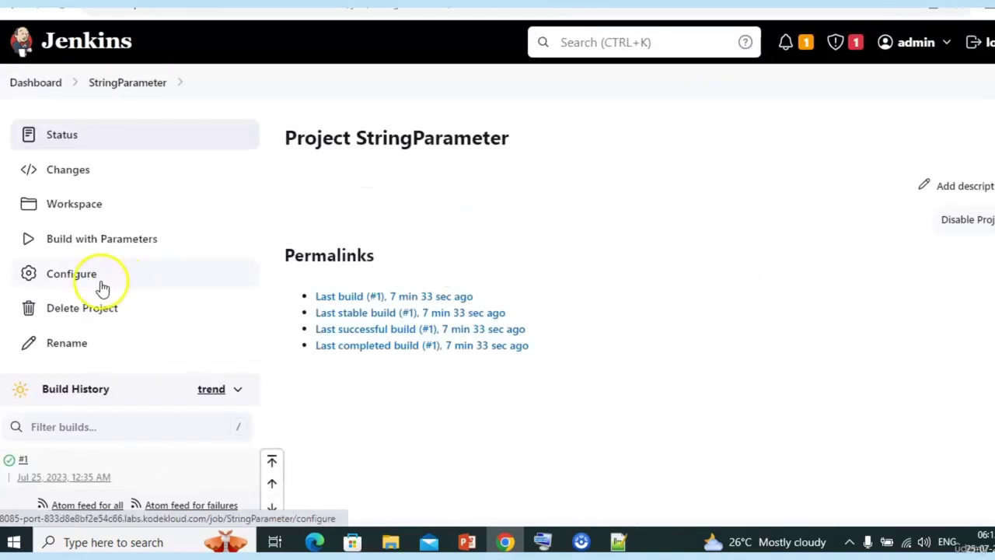
pyautogui.click(78, 282)
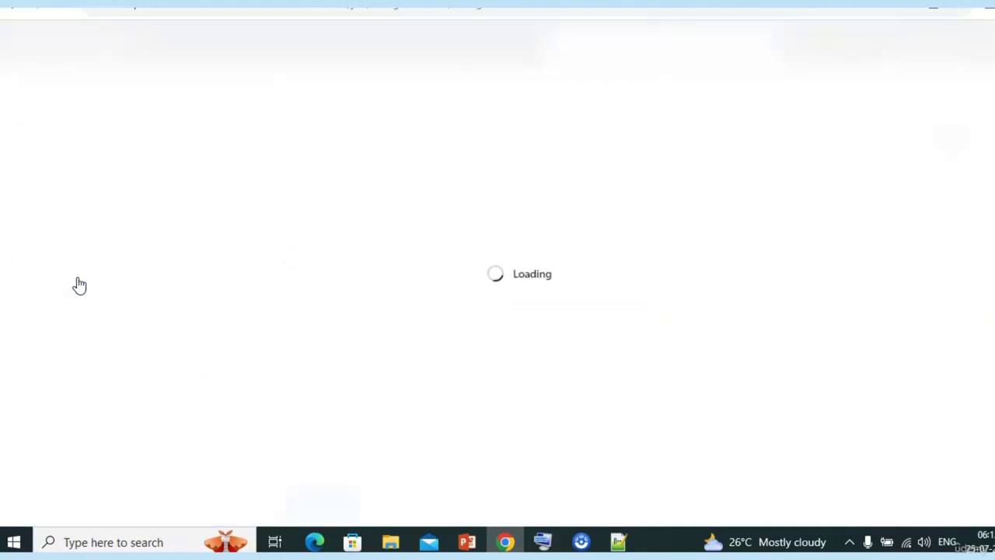
pyautogui.click(243, 274)
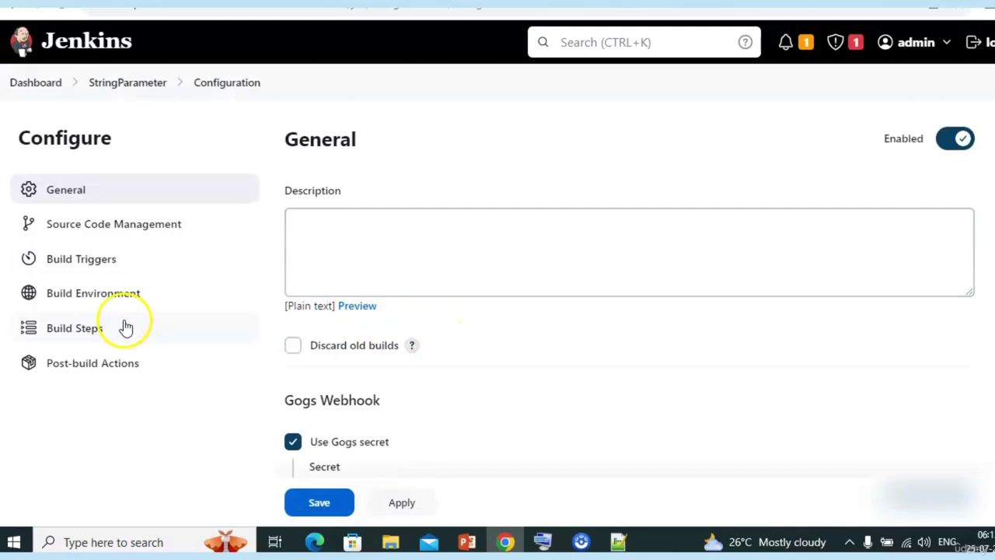
pyautogui.hotkey('alt', 'Tab')
pyautogui.hotkey('alt', 'Tab')
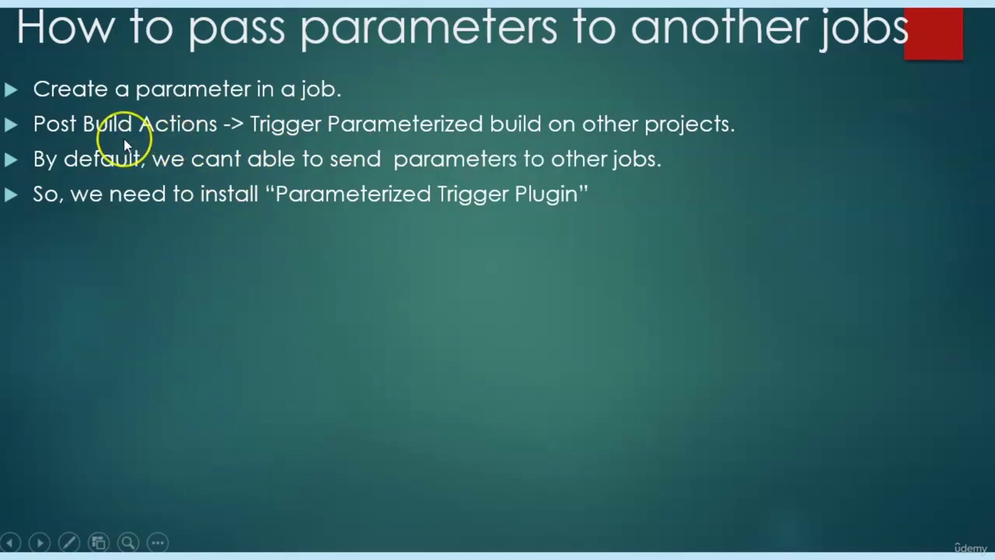
pyautogui.hotkey('alt', 'Tab')
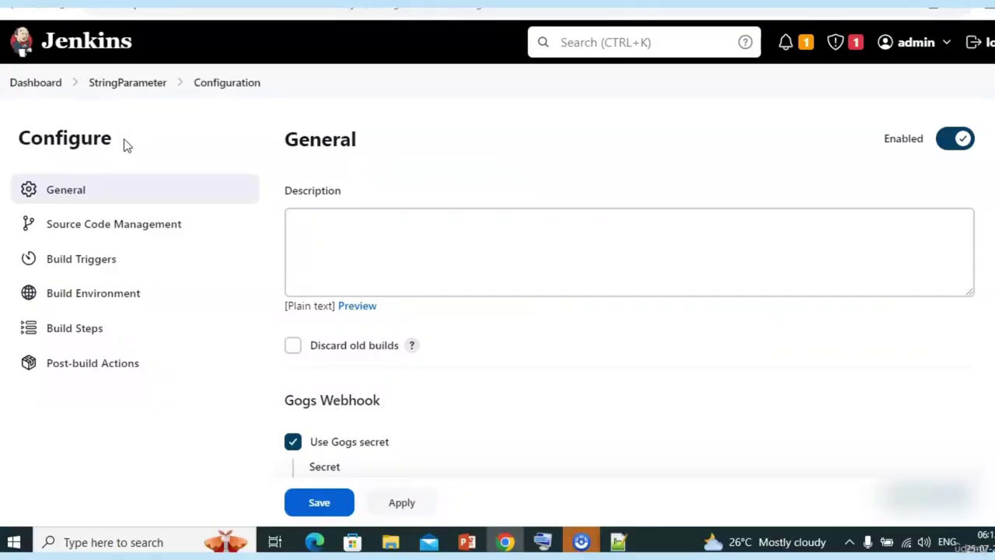
# Add a 'Trigger parameterized build on other projects' post-build action.
pyautogui.click(96, 364)
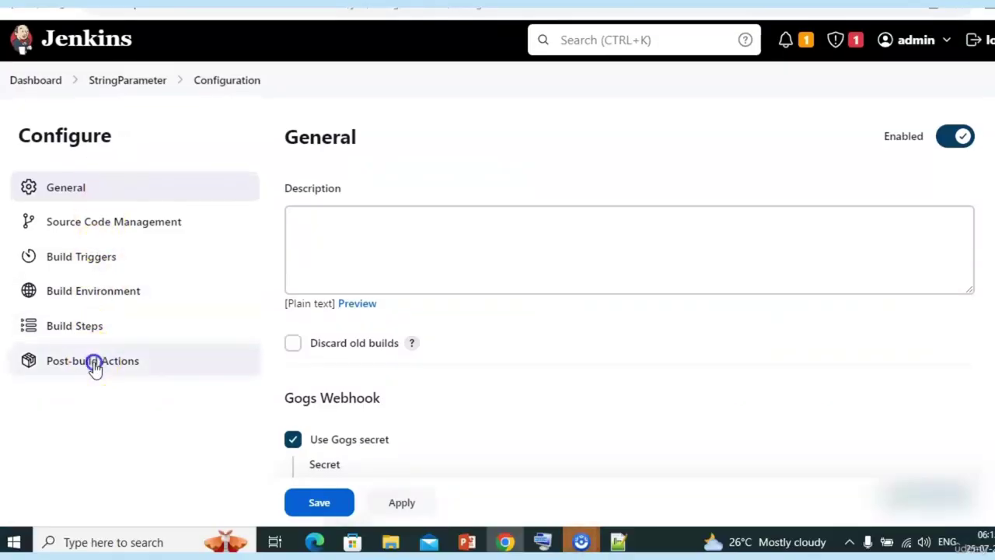
pyautogui.hotkey('alt', 'Tab')
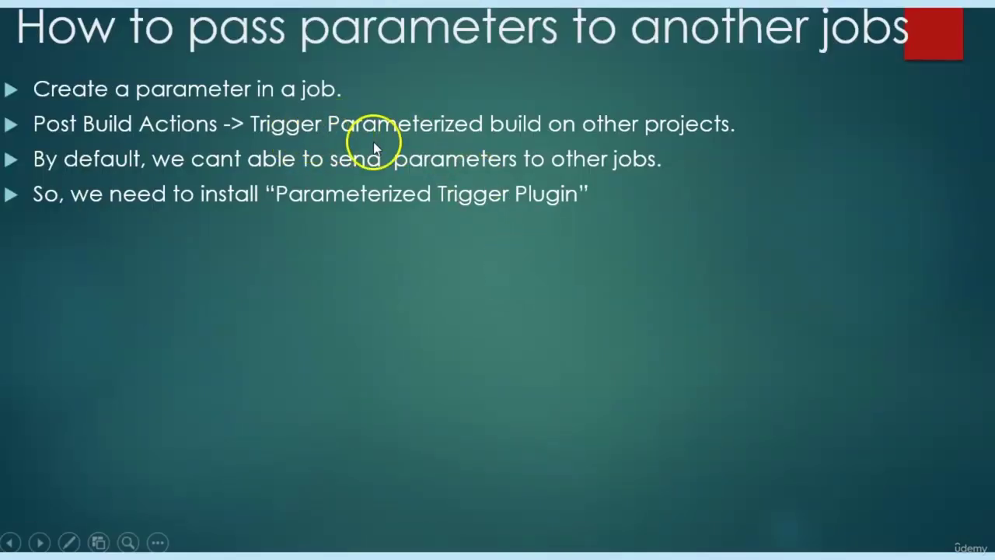
pyautogui.hotkey('alt', 'Tab')
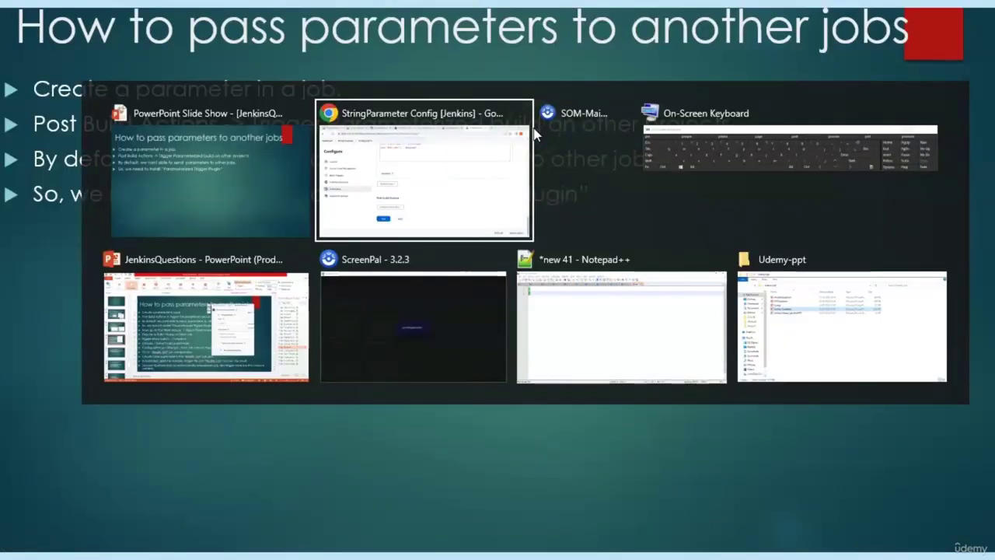
pyautogui.click(406, 374)
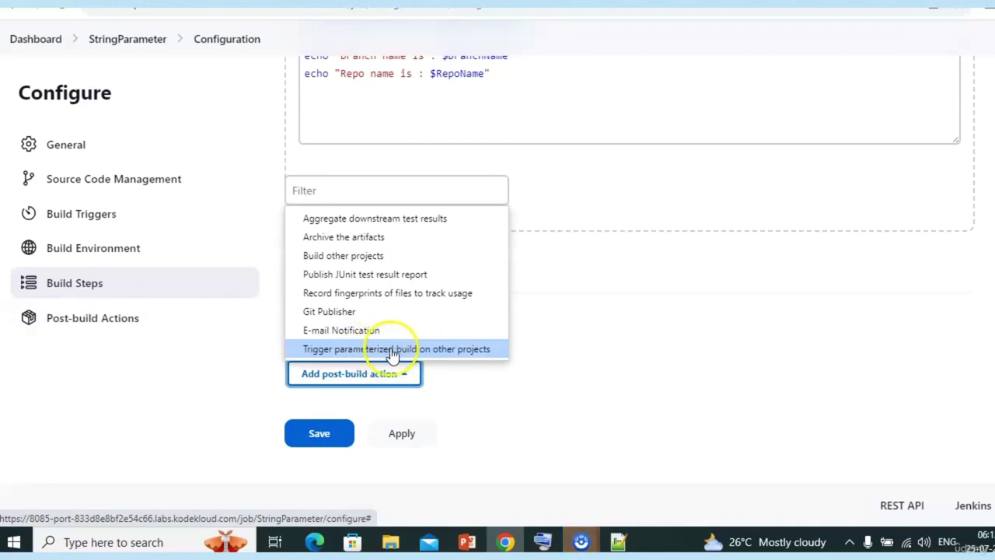
pyautogui.click(402, 349)
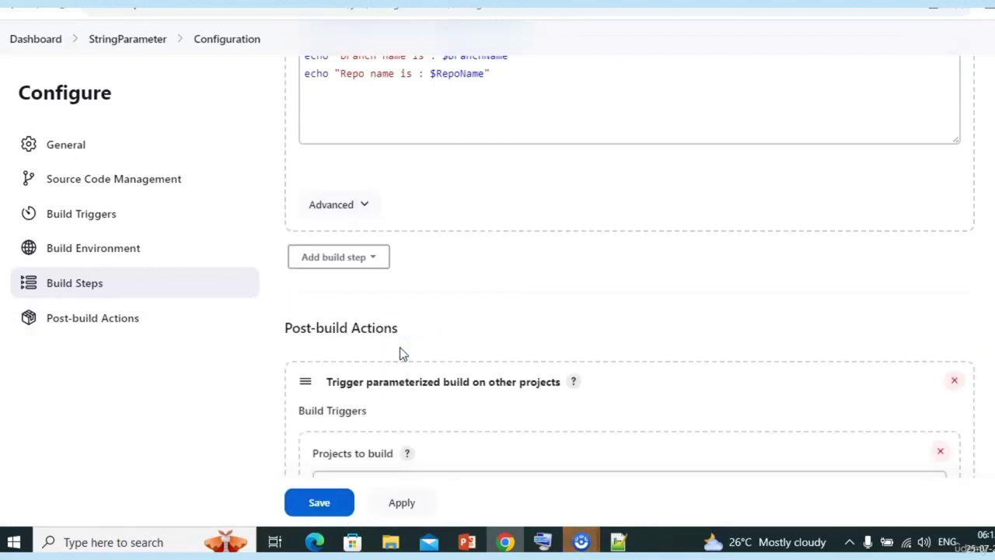
# Set Projects to build to 'testing' from the autocomplete, then reveal the next slide bullet.
pyautogui.click(393, 217)
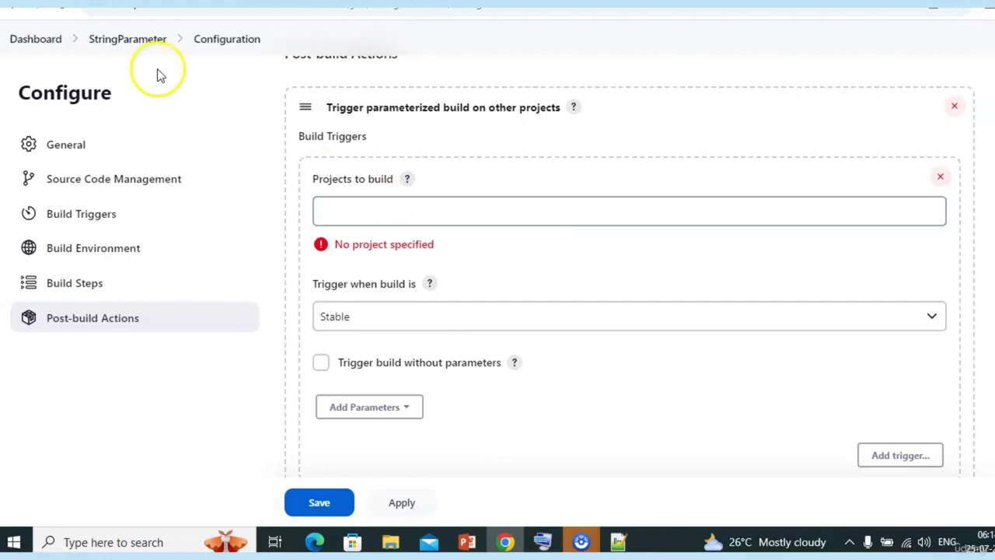
pyautogui.click(47, 39)
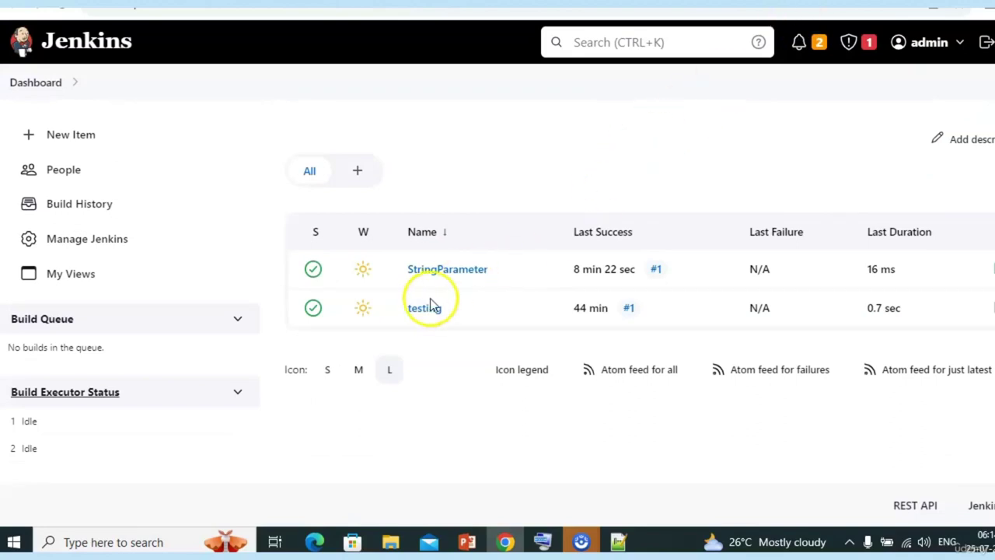
pyautogui.hotkey('alt', 'Left')
pyautogui.click(388, 213)
pyautogui.write('testin')
pyautogui.click(348, 236)
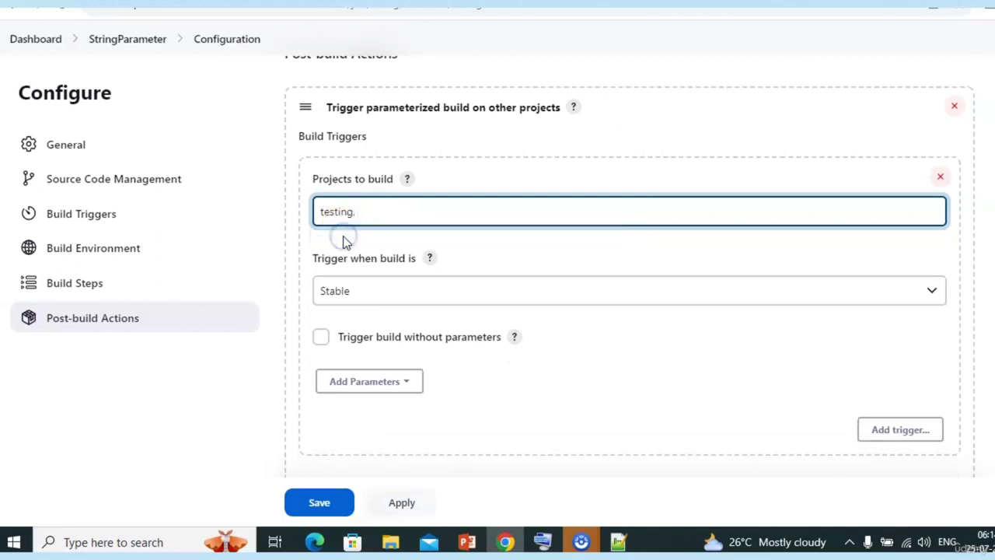
pyautogui.hotkey('alt', 'Tab')
pyautogui.click(564, 291)
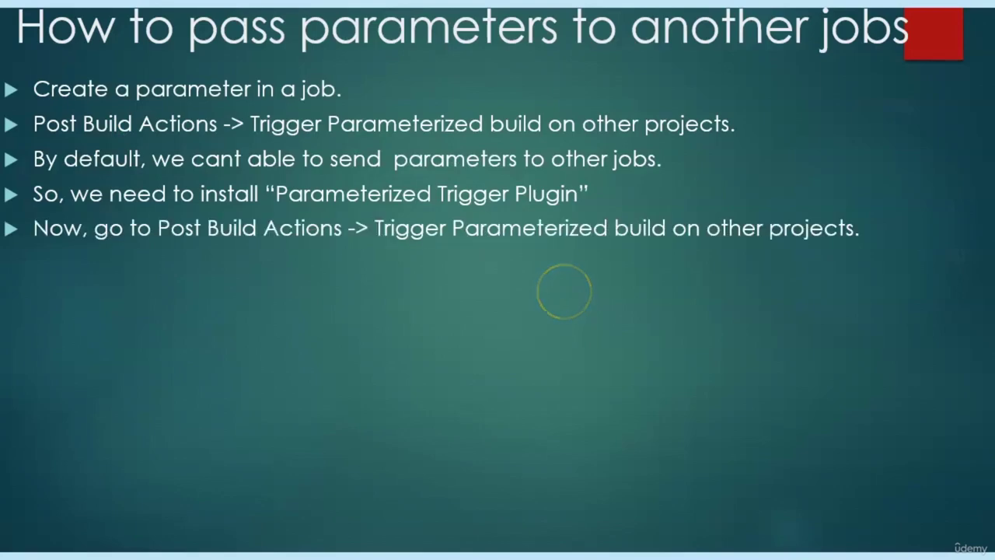
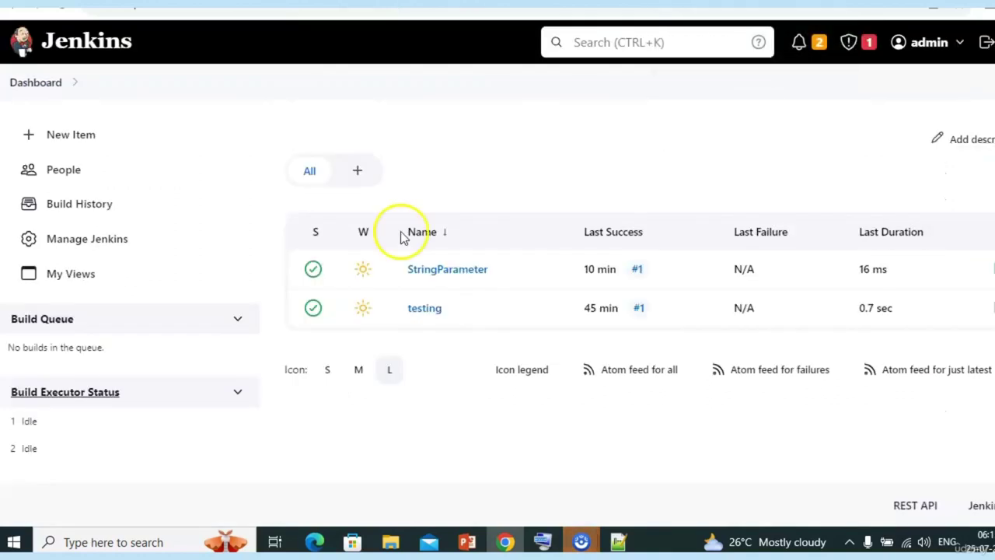
# Open the testing job's configuration and copy the RepoName parameter name from StringParameter's settings.
pyautogui.click(420, 308)
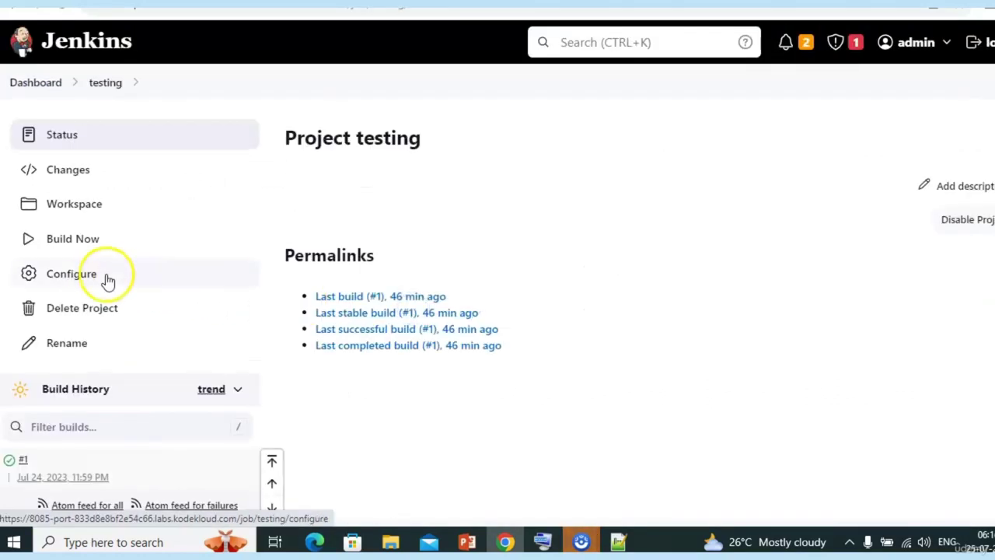
pyautogui.click(79, 276)
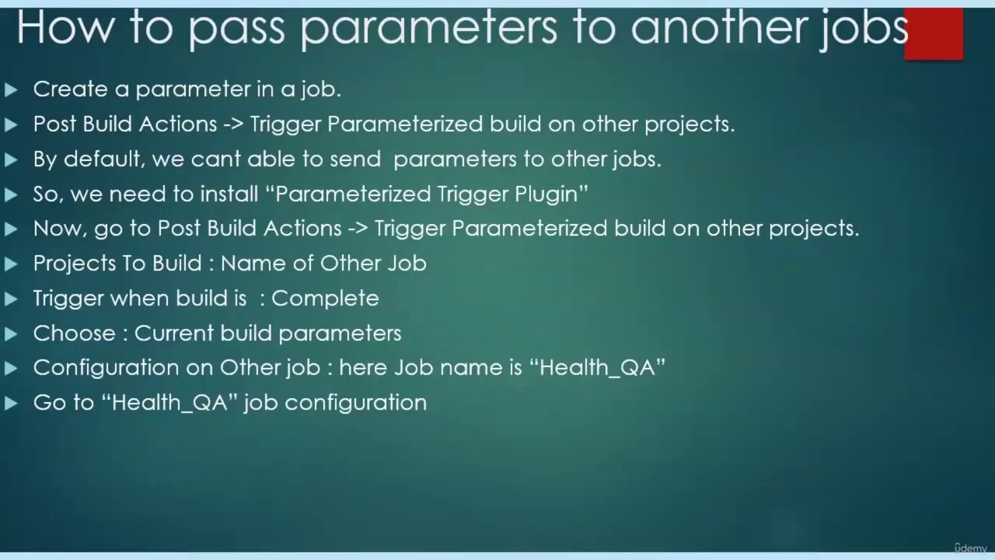
pyautogui.press('space')
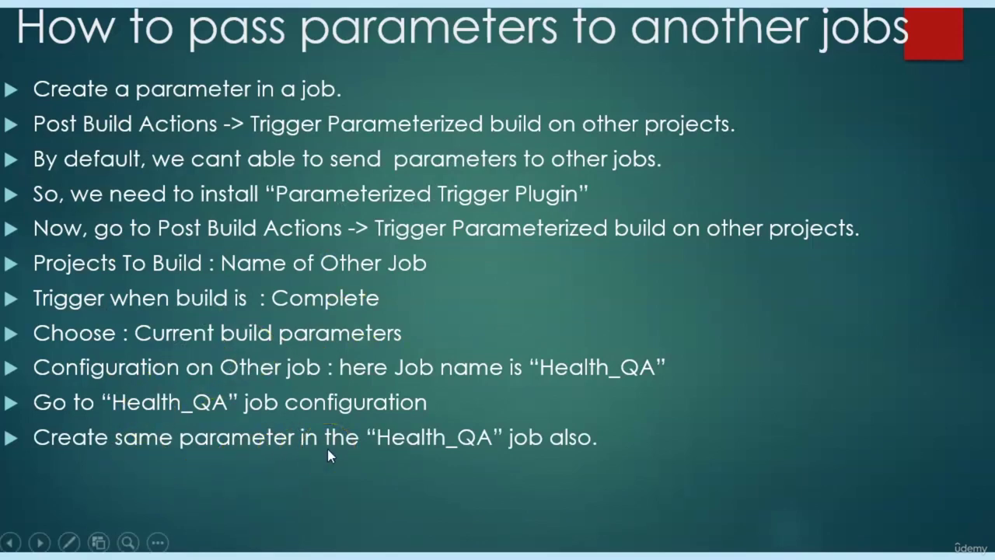
pyautogui.hotkey('alt', 'Tab')
pyautogui.hotkey('alt', 'Tab')
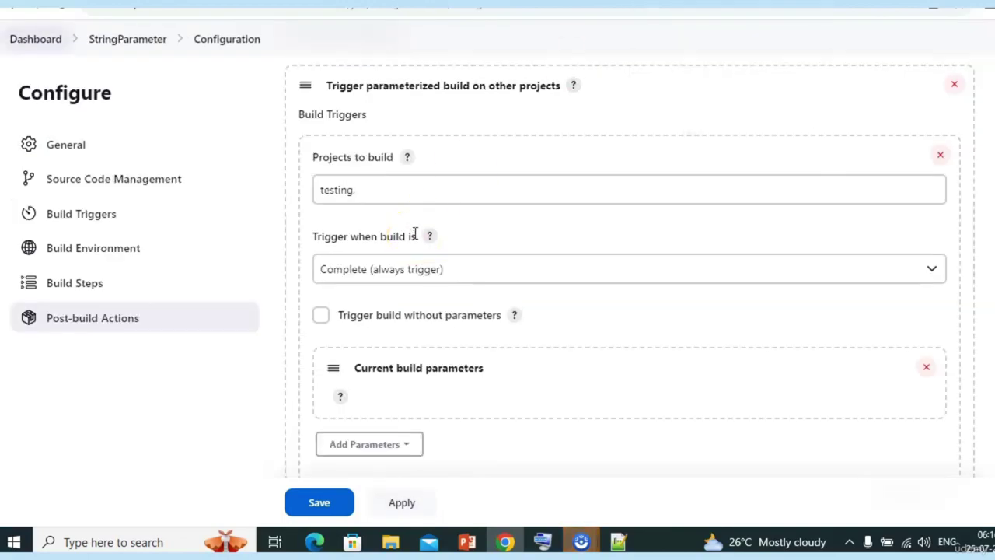
pyautogui.scroll(15, 414, 233)
pyautogui.scroll(6, 414, 234)
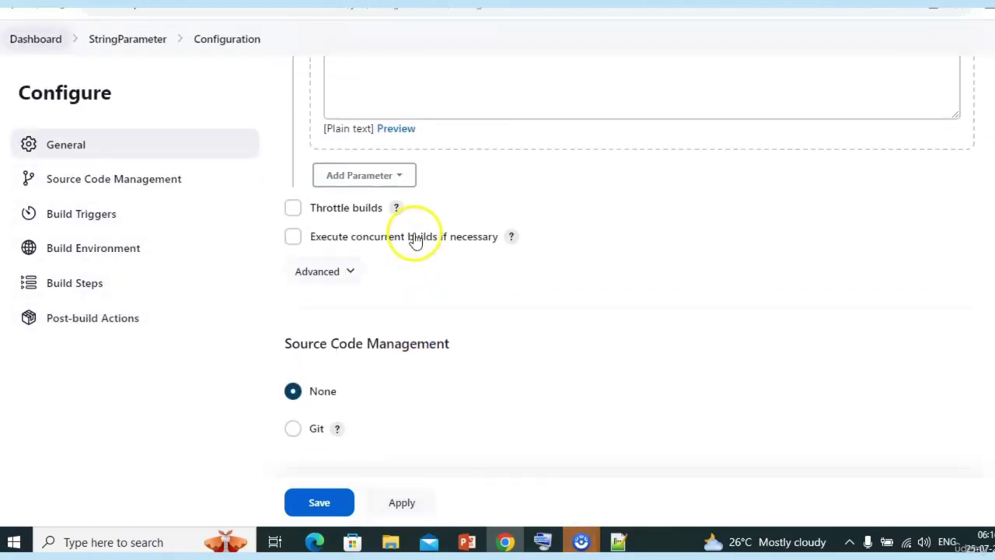
pyautogui.click(362, 149)
pyautogui.doubleClick(366, 151)
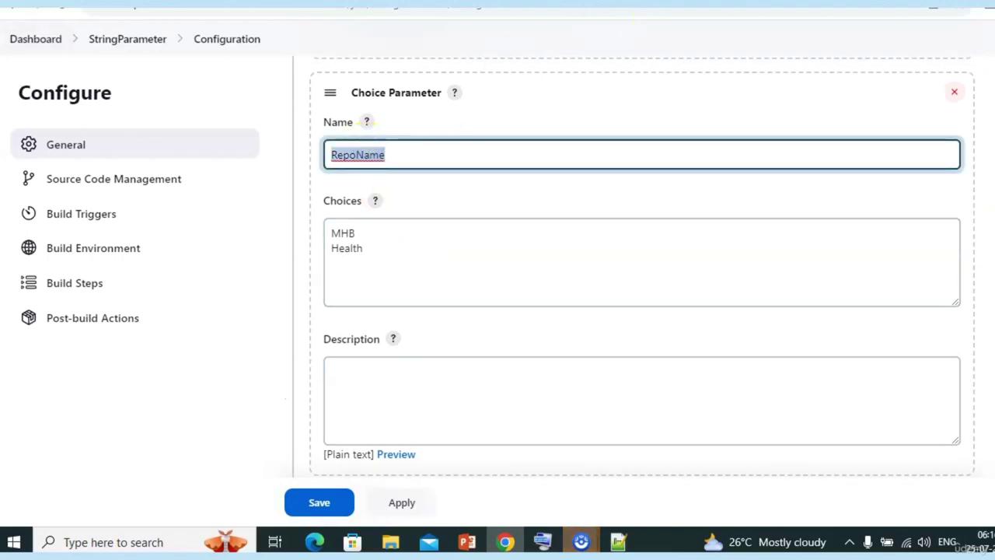
pyautogui.click(778, 4)
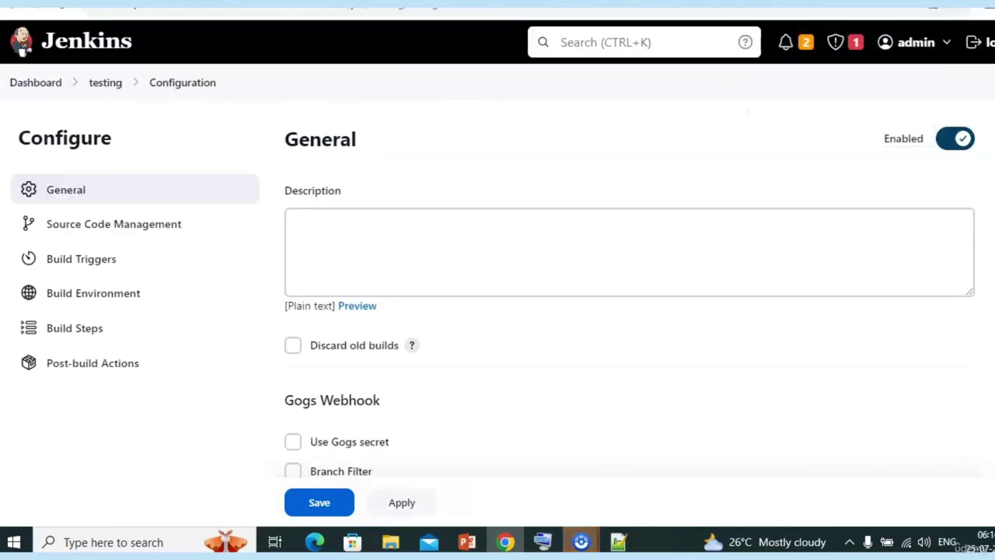
# Make testing parameterized with a String Parameter RepoName defaulting to testingvalue.
pyautogui.scroll(-6, 429, 344)
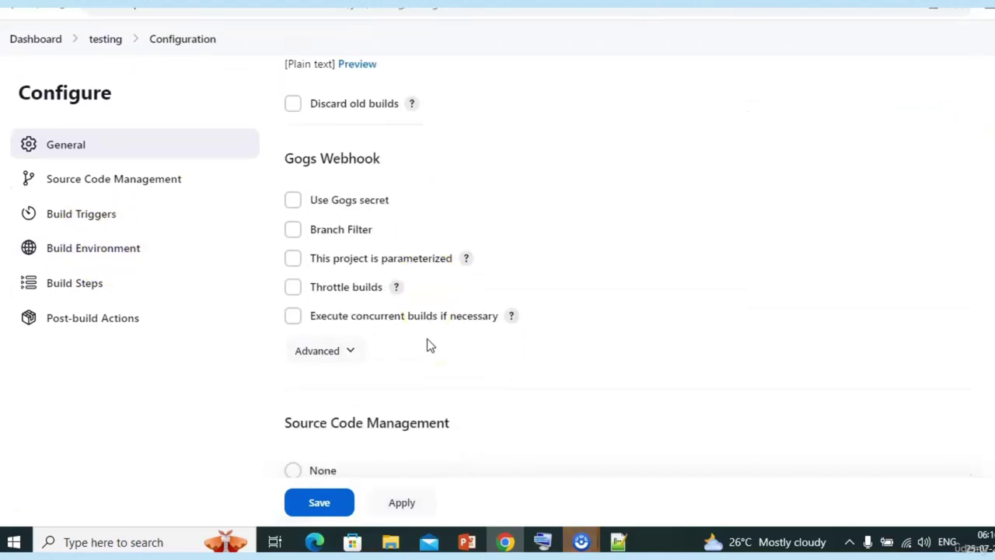
pyautogui.scroll(3, 429, 342)
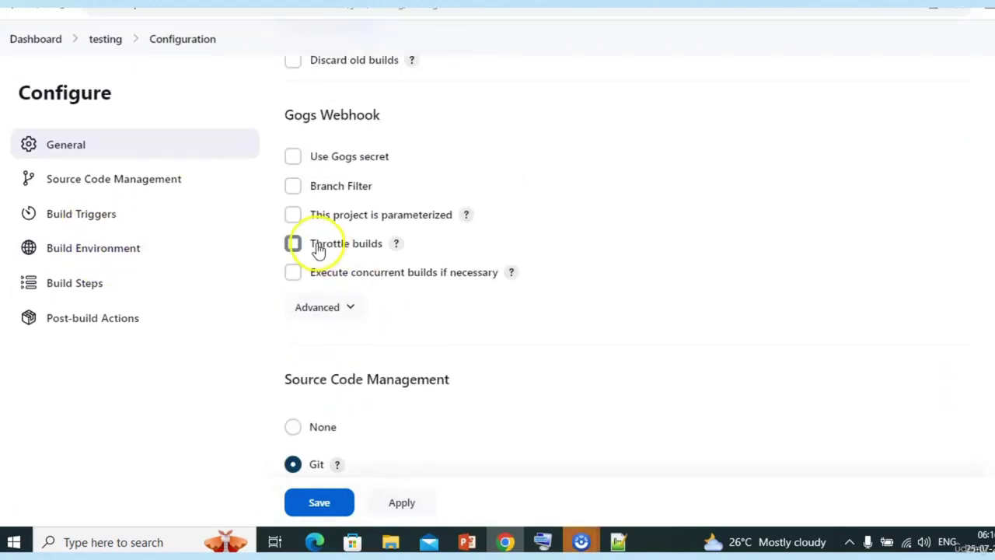
pyautogui.click(295, 216)
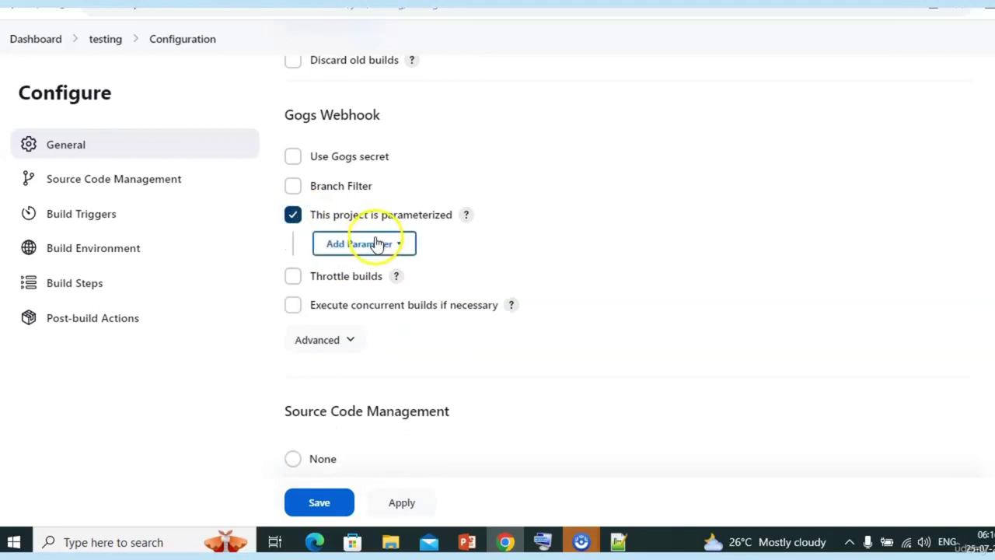
pyautogui.click(383, 246)
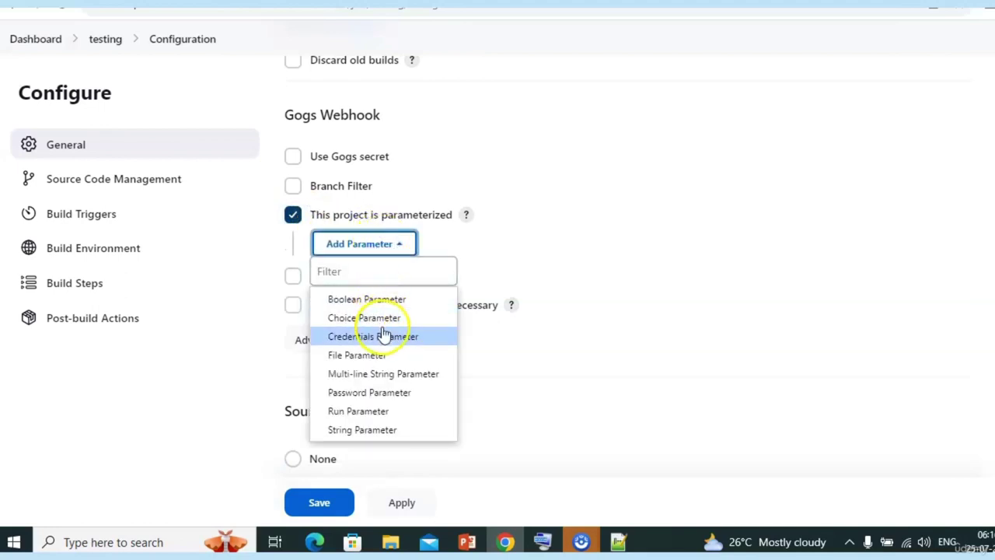
pyautogui.click(381, 433)
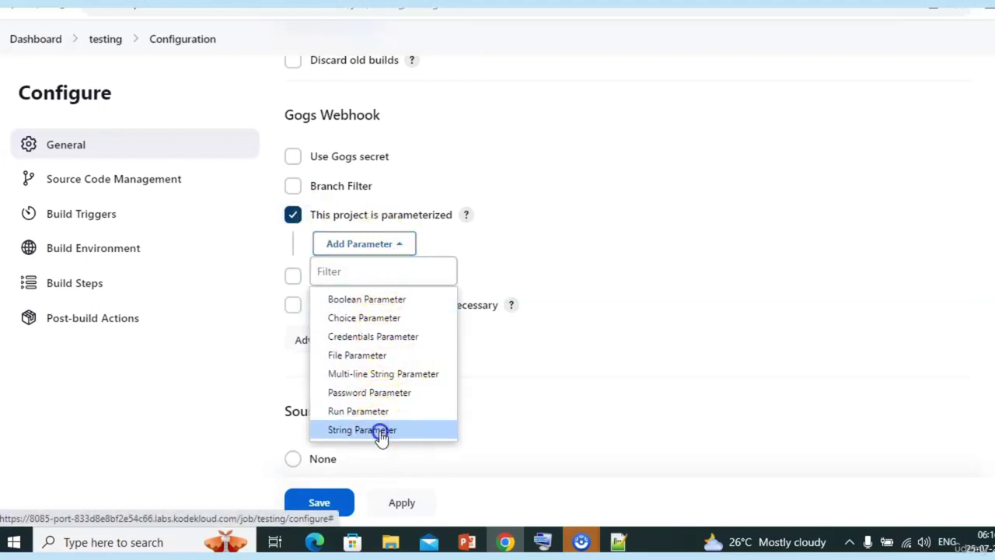
pyautogui.click(409, 315)
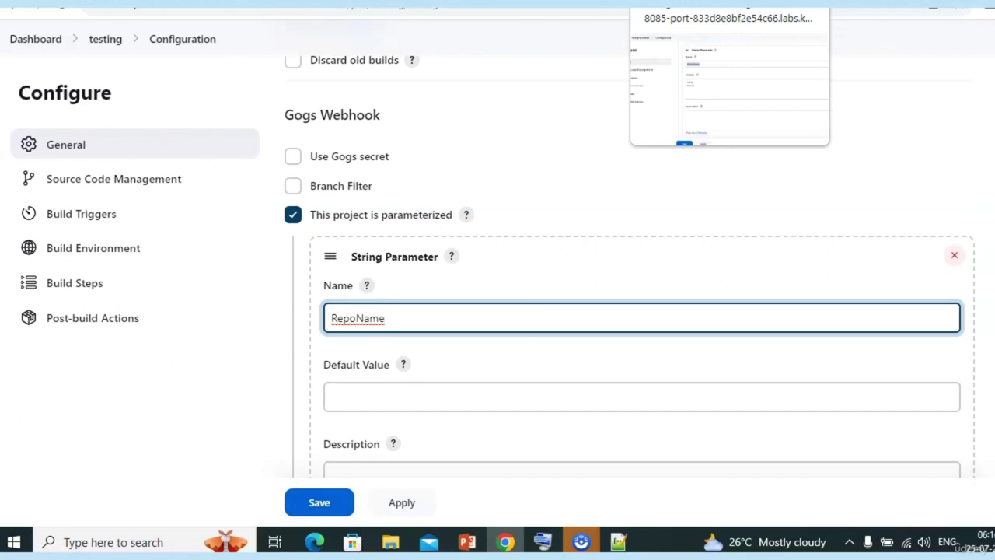
pyautogui.click(700, 4)
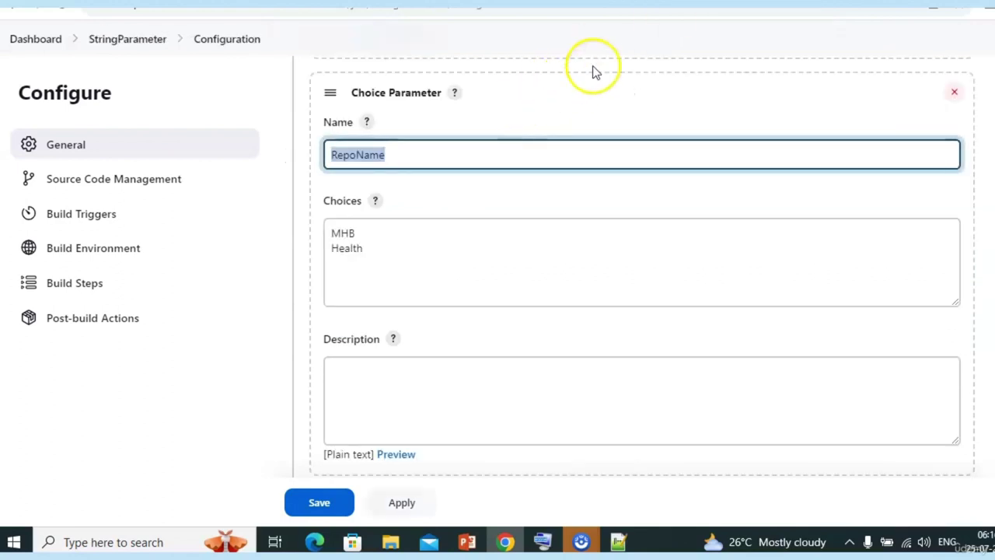
pyautogui.click(785, 4)
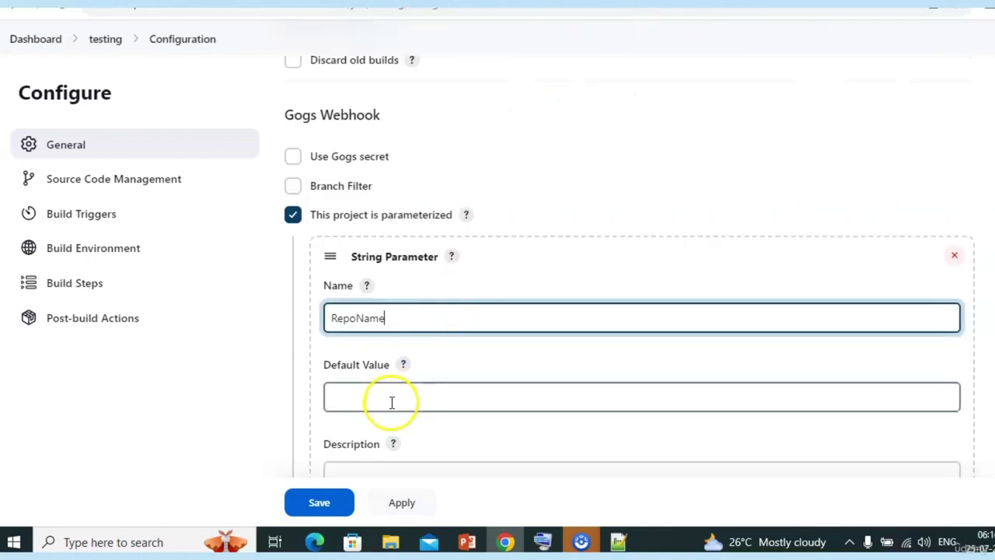
pyautogui.click(367, 322)
pyautogui.doubleClick(368, 325)
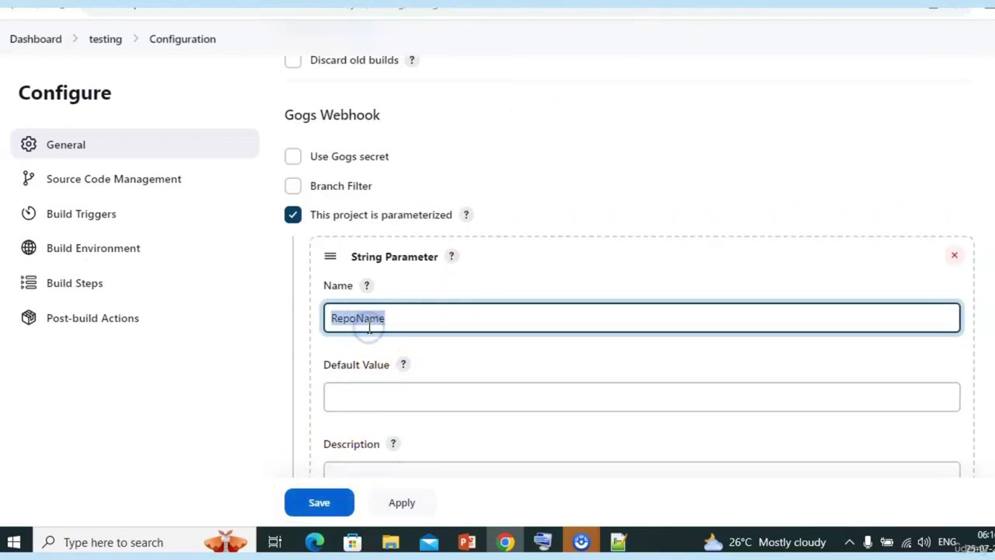
pyautogui.scroll(-1, 370, 328)
pyautogui.click(368, 316)
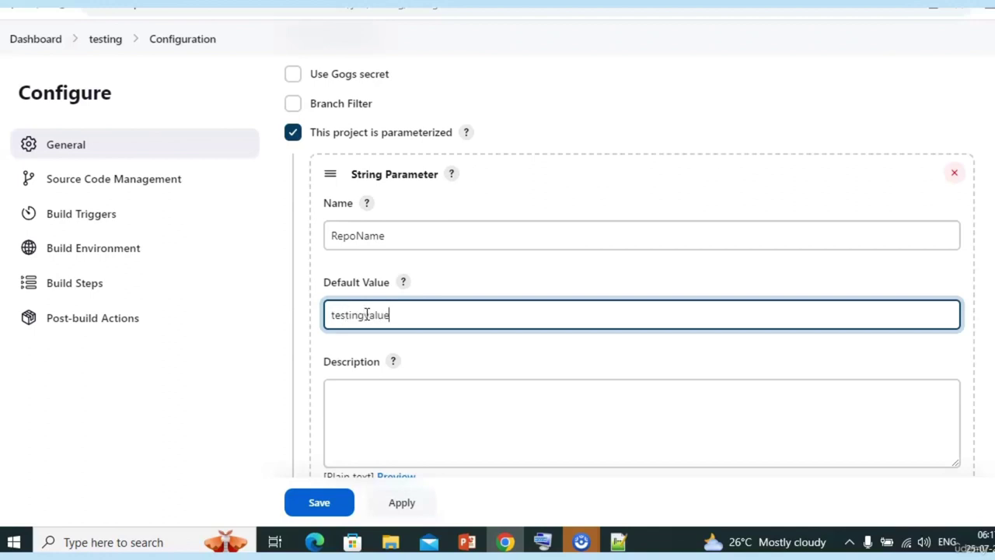
# Change the shell build step to echo $RepoName and save the job.
pyautogui.scroll(-10, 366, 314)
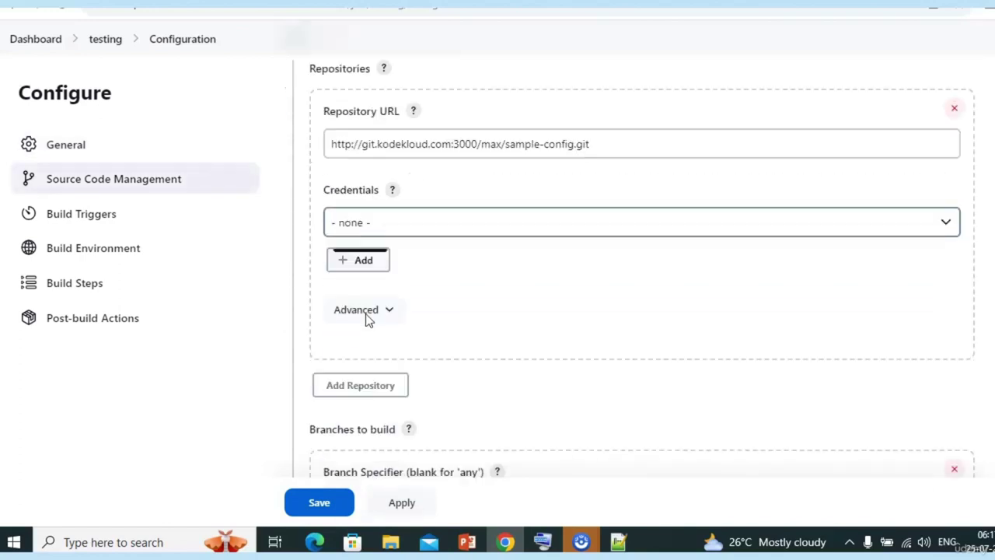
pyautogui.click(84, 290)
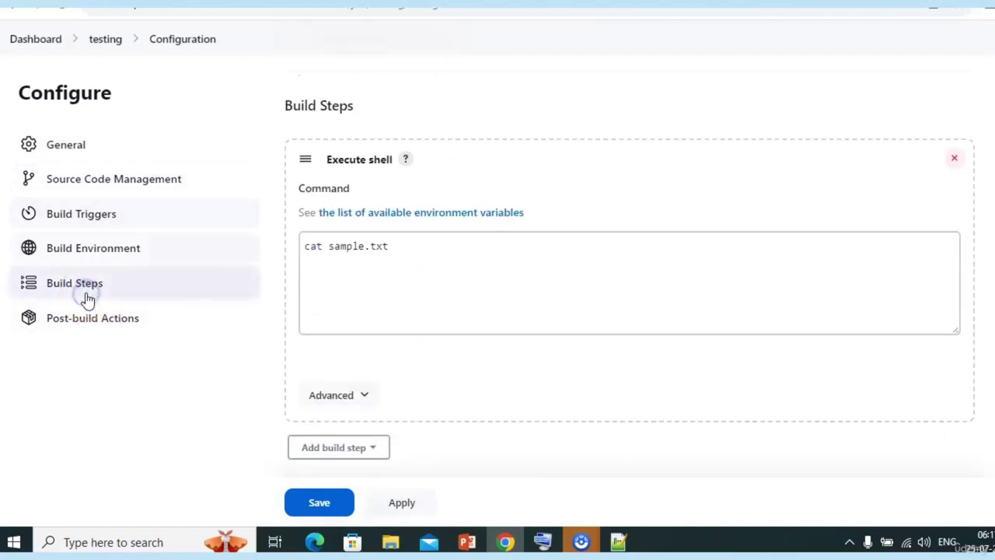
pyautogui.click(434, 224)
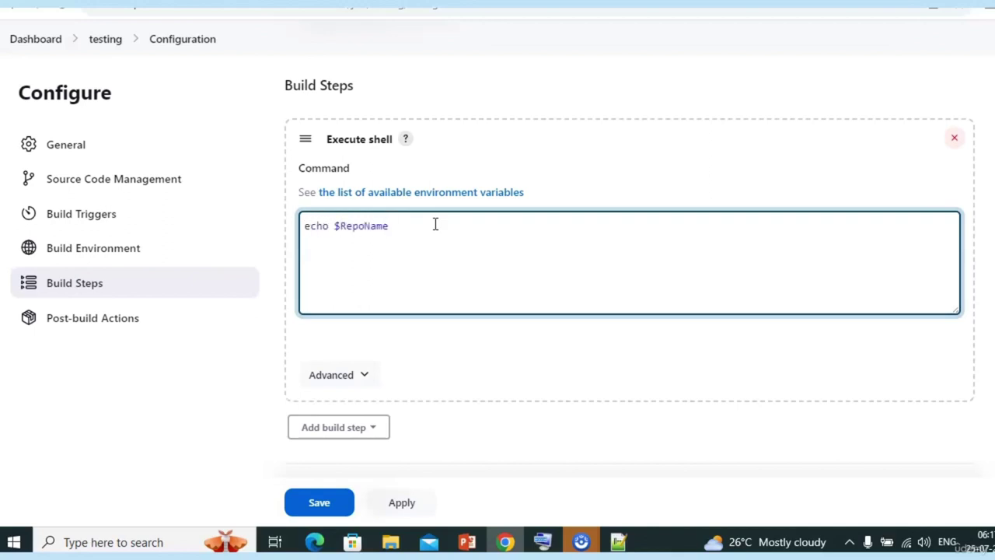
pyautogui.scroll(15, 498, 242)
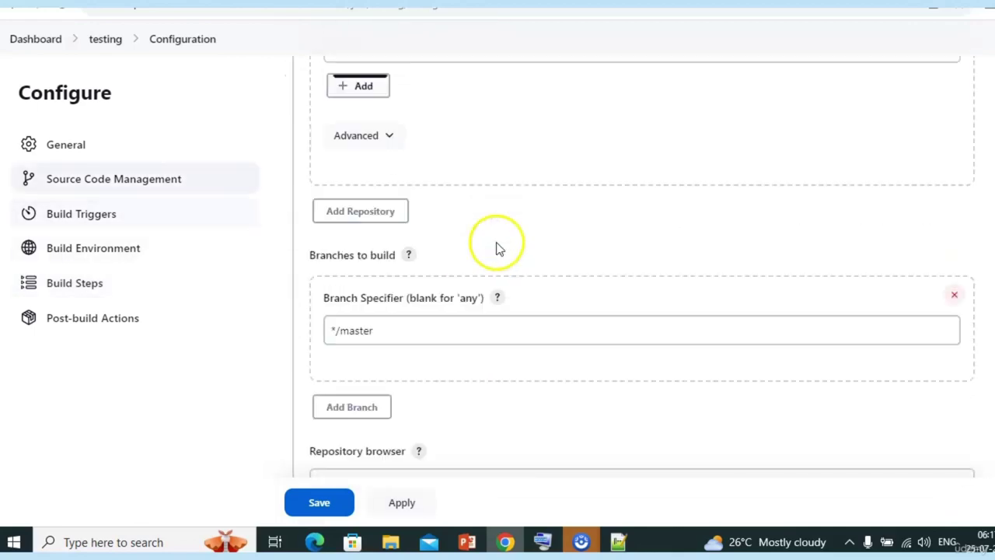
pyautogui.scroll(2, 498, 242)
pyautogui.scroll(-10, 498, 242)
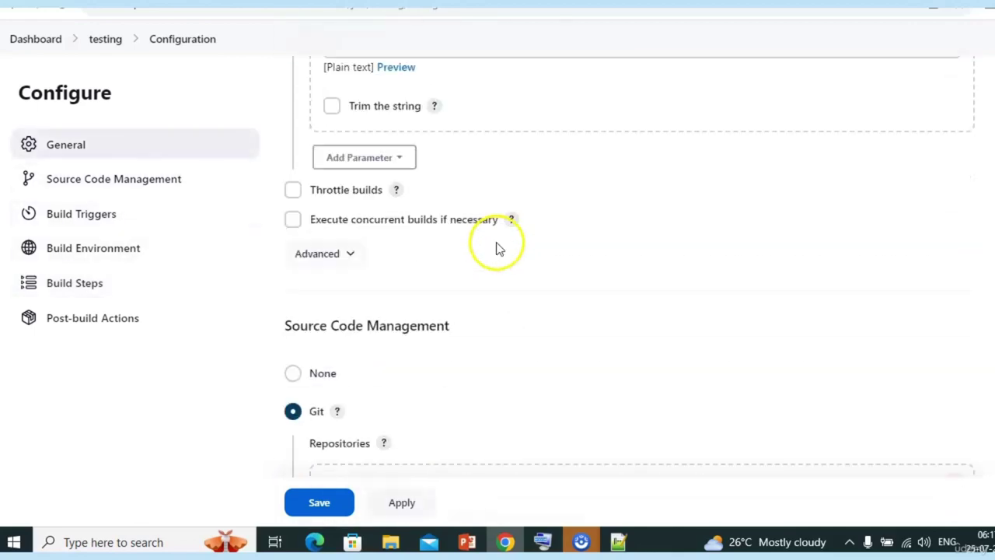
pyautogui.scroll(-1, 498, 247)
pyautogui.click(318, 502)
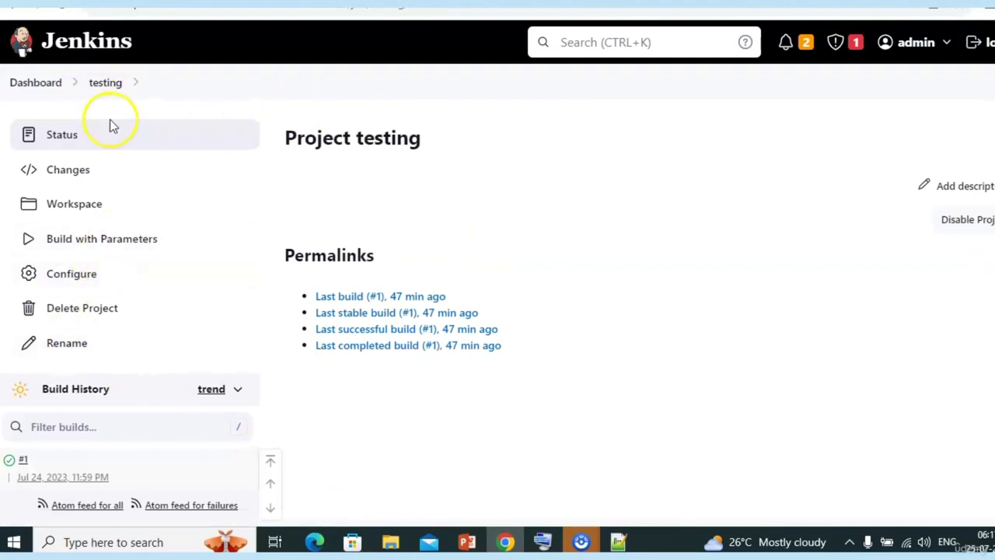
# Build the testing job with RepoName testingvalue.
pyautogui.click(109, 239)
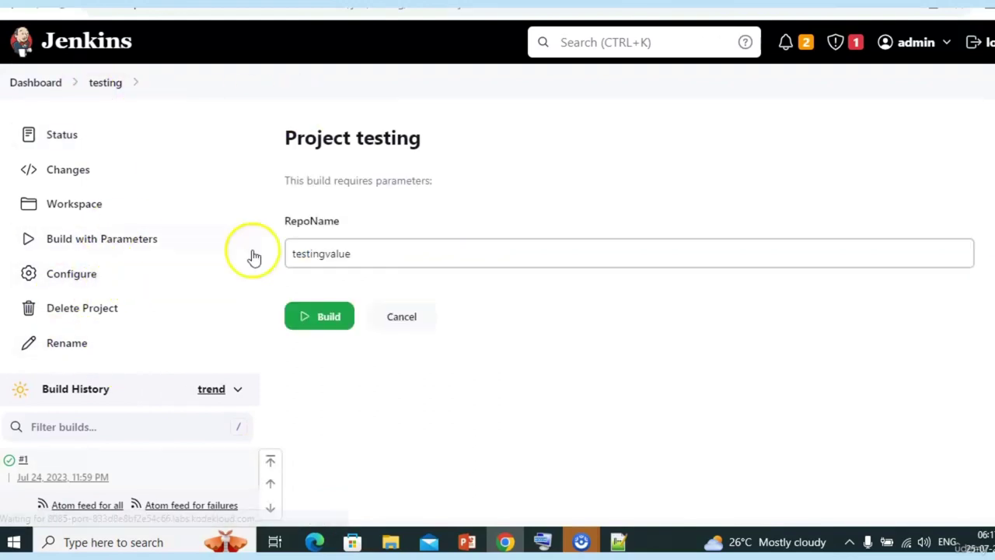
pyautogui.click(329, 315)
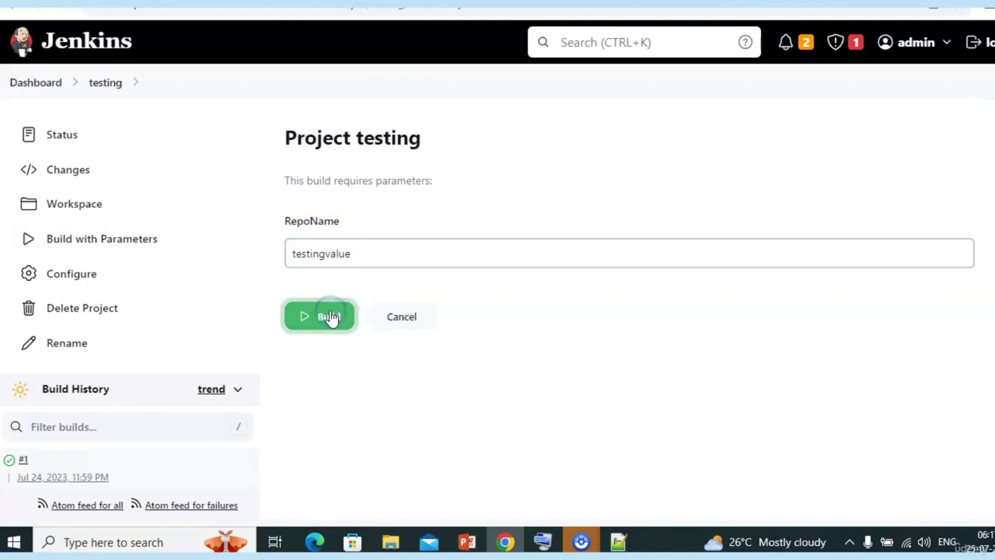
pyautogui.scroll(-2, 503, 324)
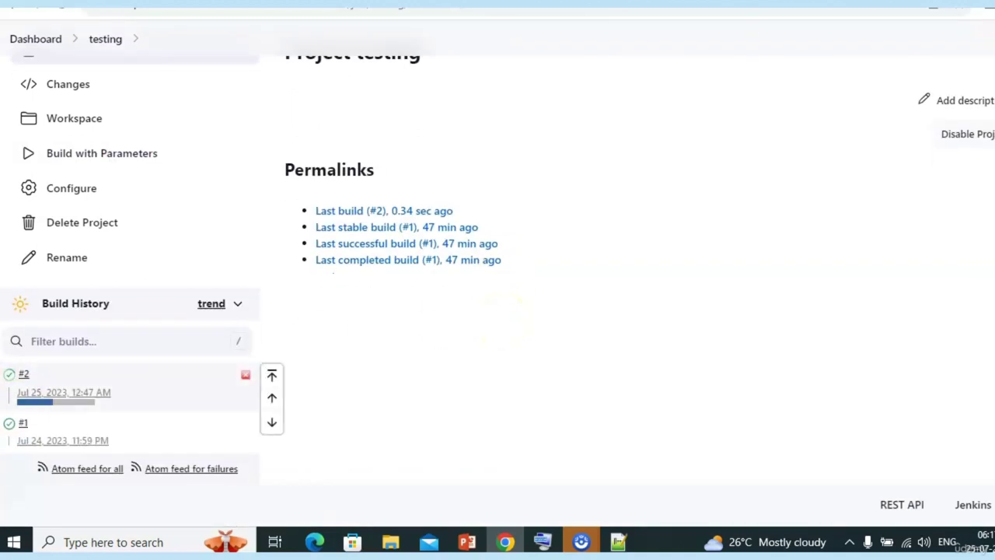
# Check build #2's console output shows testingvalue and a successful finish.
pyautogui.click(23, 376)
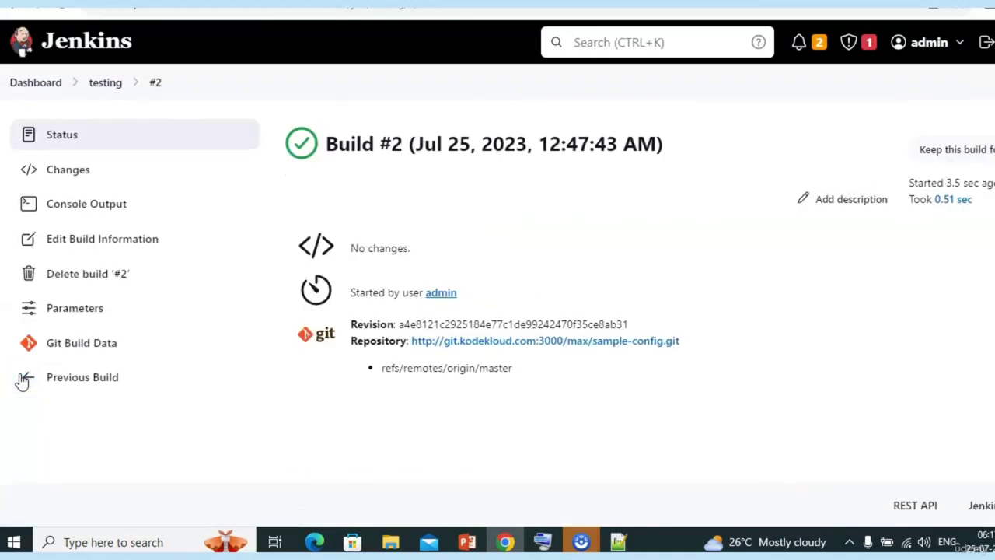
pyautogui.click(83, 213)
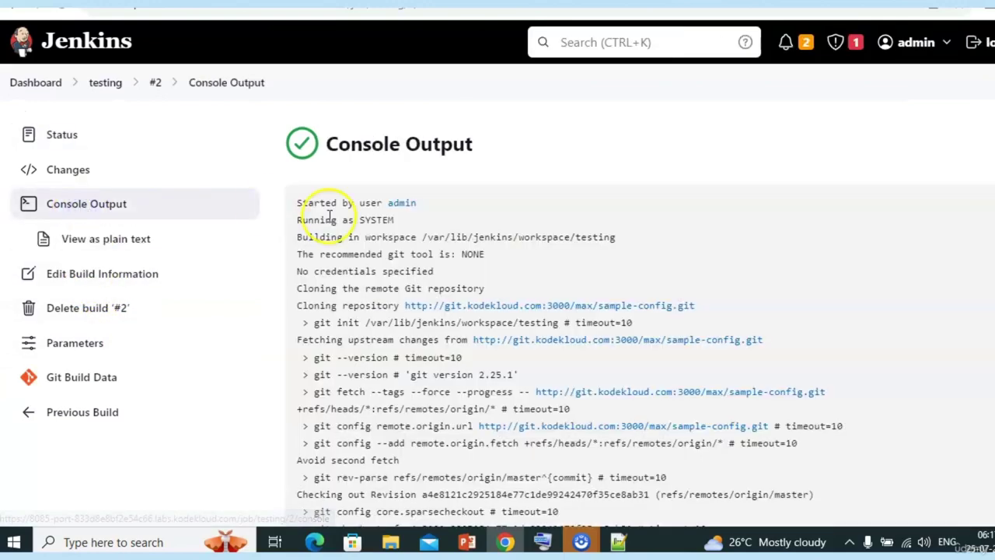
pyautogui.scroll(-3, 510, 297)
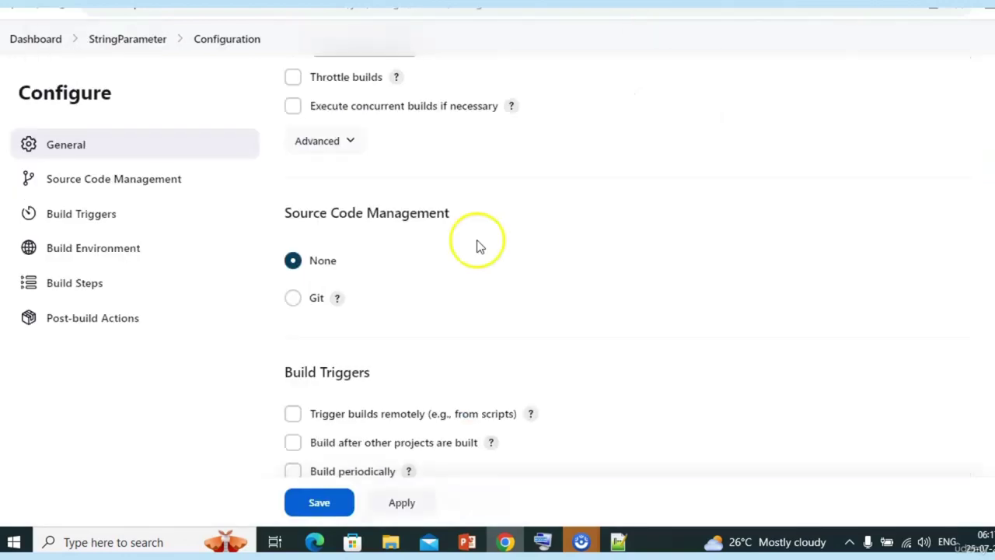
pyautogui.scroll(-6, 475, 244)
pyautogui.scroll(-10, 480, 246)
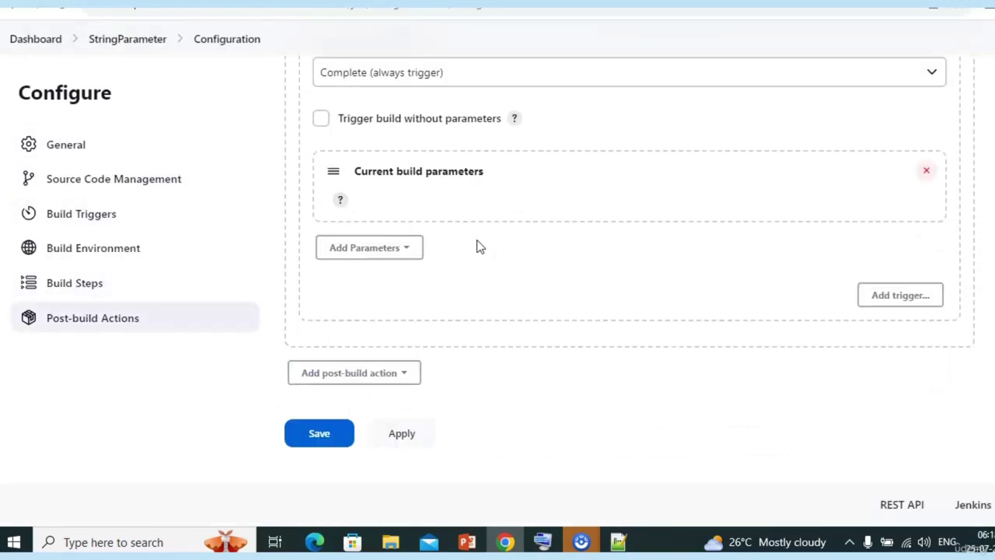
# Save the trigger configuration and build StringParameter with BranchName master and RepoName MHB.
pyautogui.scroll(1, 478, 246)
pyautogui.click(323, 485)
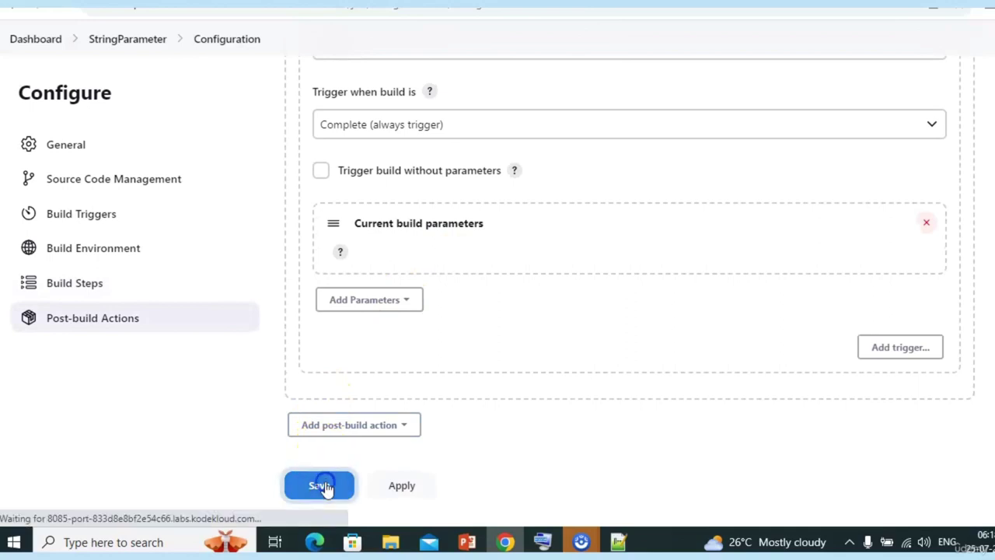
pyautogui.click(109, 244)
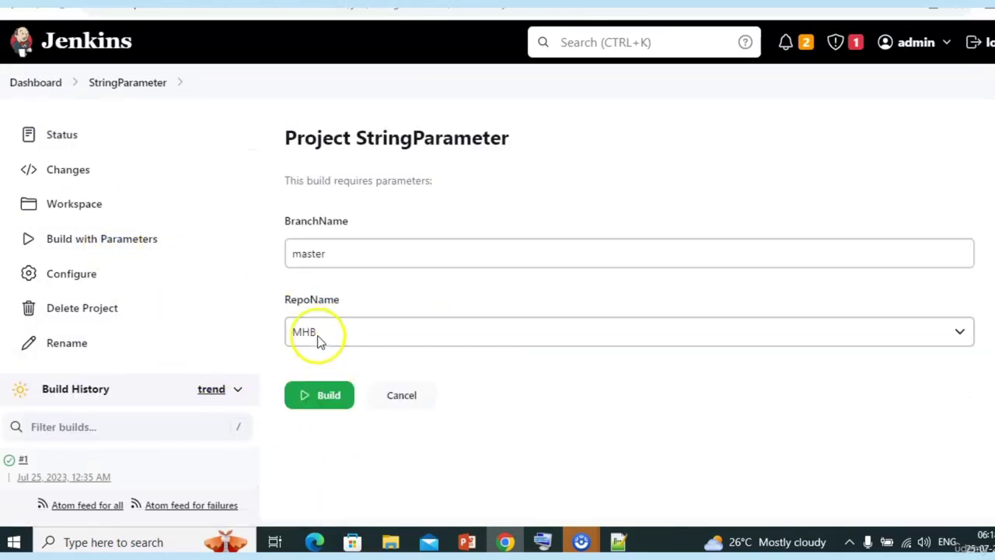
pyautogui.scroll(-1, 319, 342)
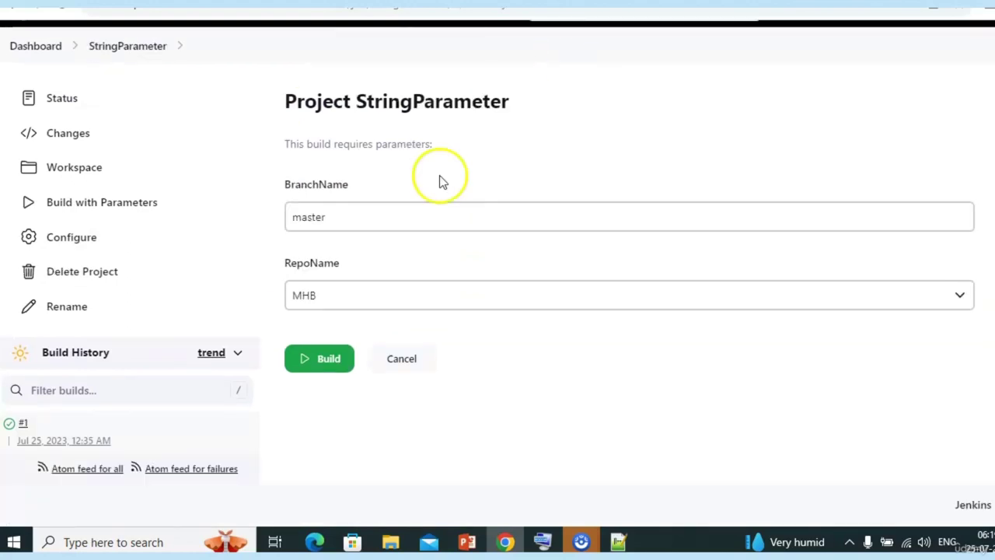
pyautogui.click(306, 303)
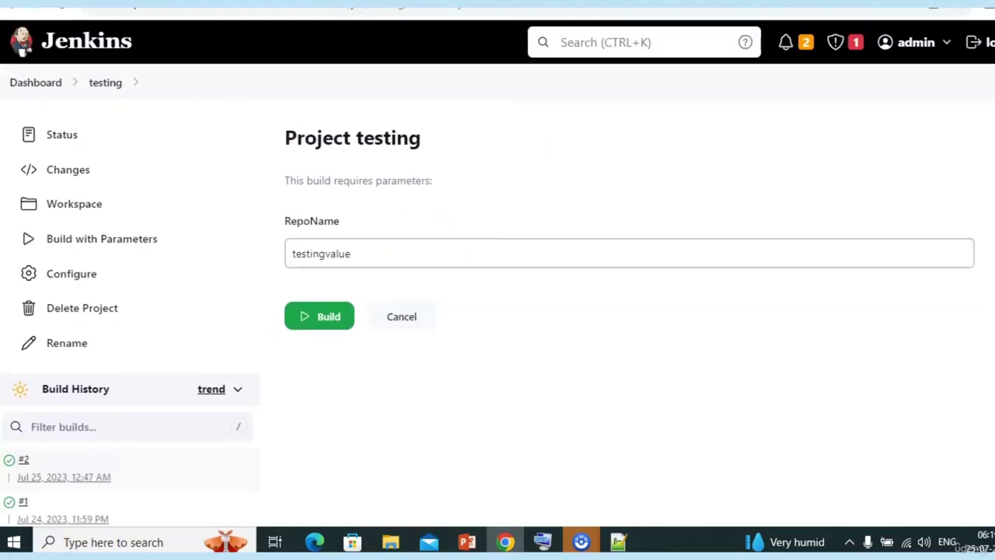
pyautogui.click(310, 252)
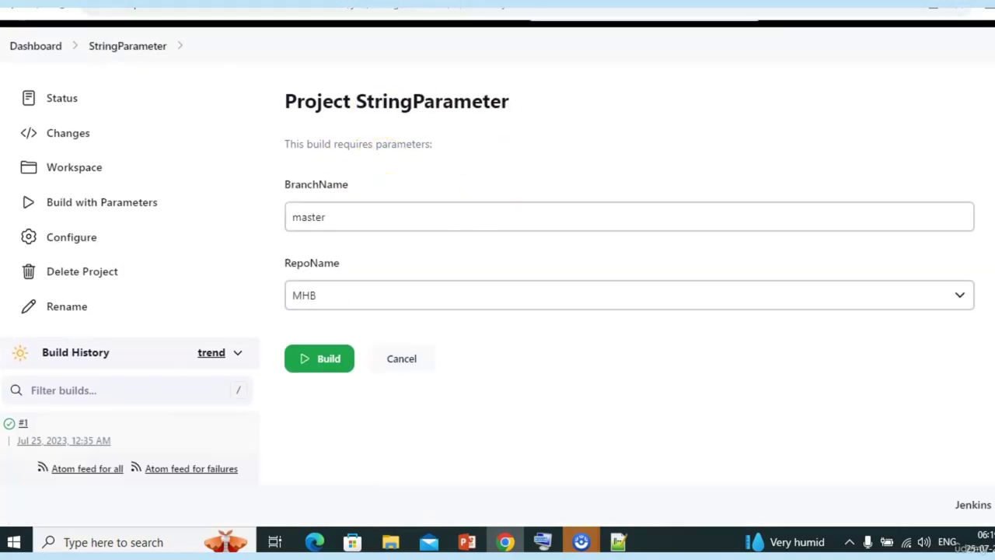
pyautogui.click(325, 365)
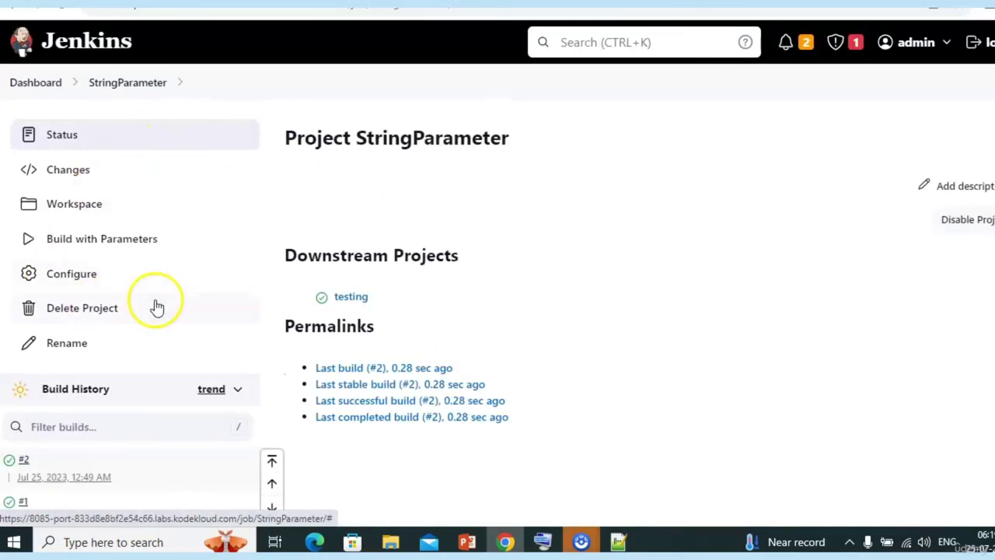
# Confirm downstream testing build #3 succeeded, then return to StringParameter.
pyautogui.scroll(-1, 200, 145)
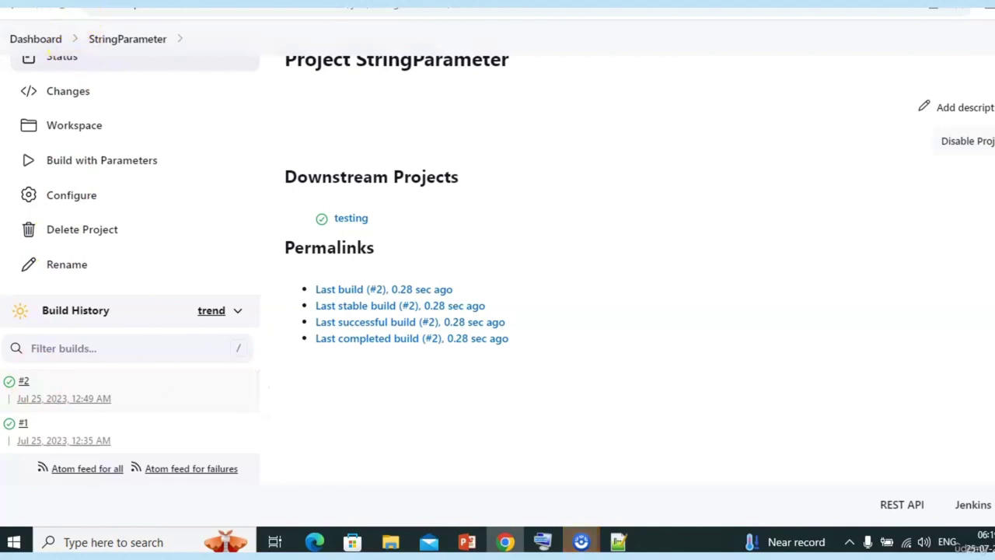
pyautogui.click(582, 542)
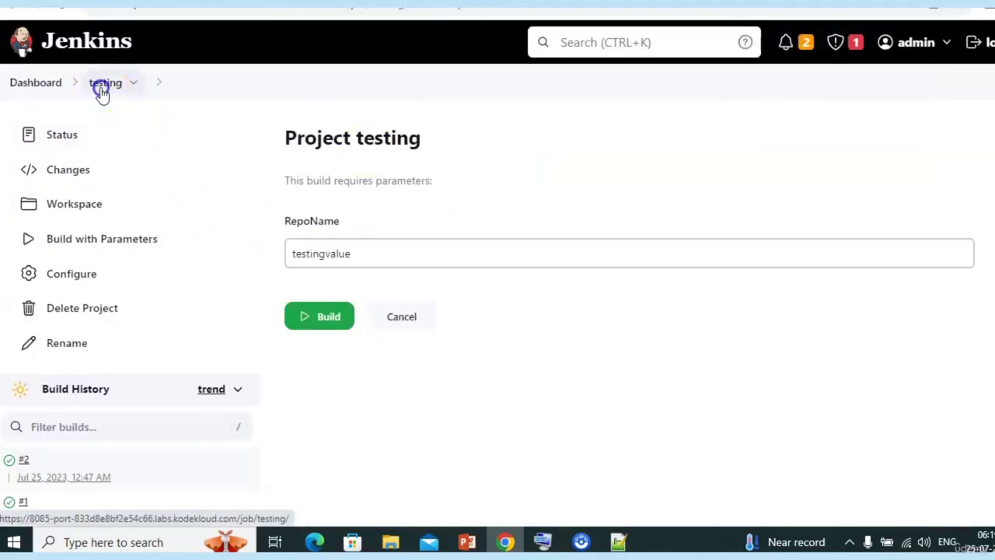
pyautogui.click(101, 87)
pyautogui.scroll(-3, 173, 216)
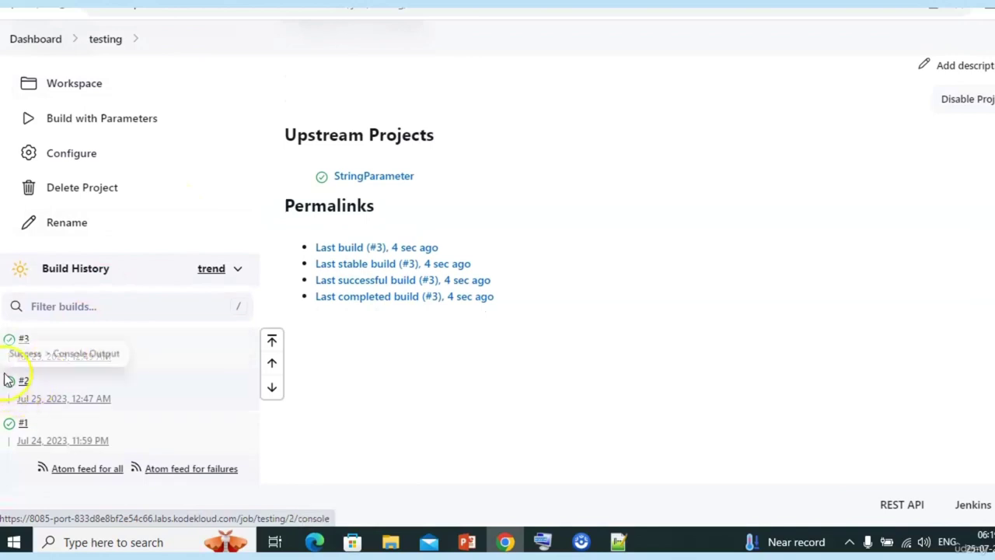
pyautogui.click(661, 3)
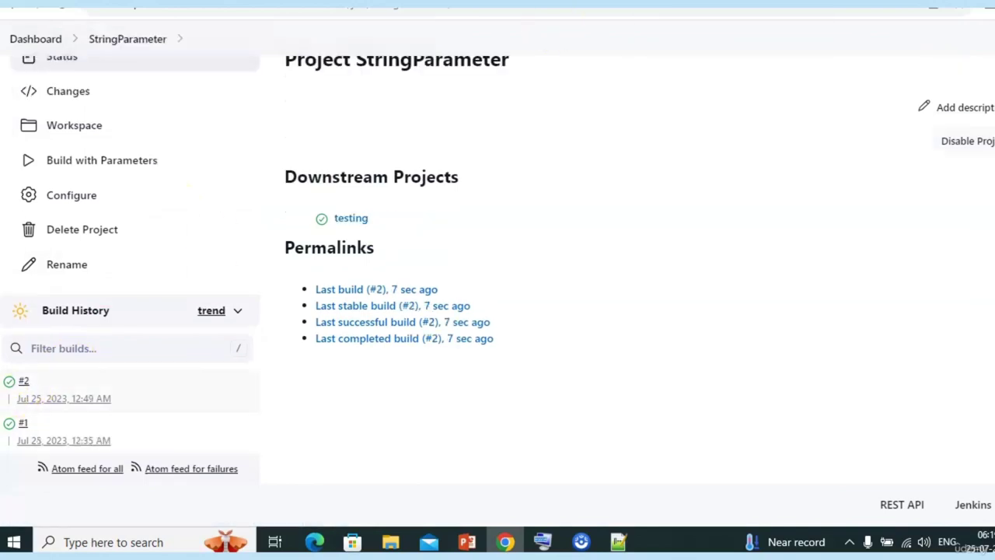
# Build StringParameter again with BranchName master and RepoName MHB.
pyautogui.click(127, 160)
pyautogui.scroll(-1, 419, 305)
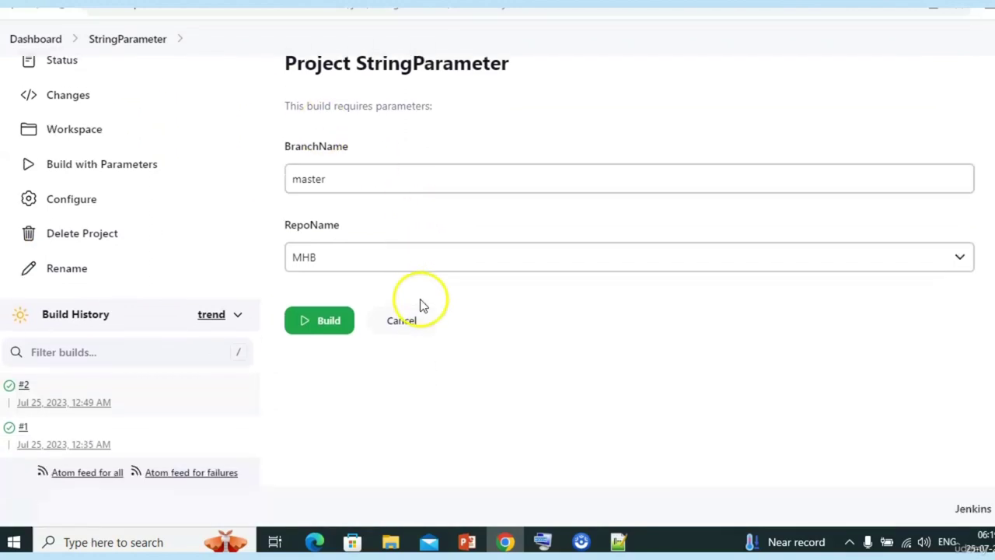
pyautogui.click(343, 320)
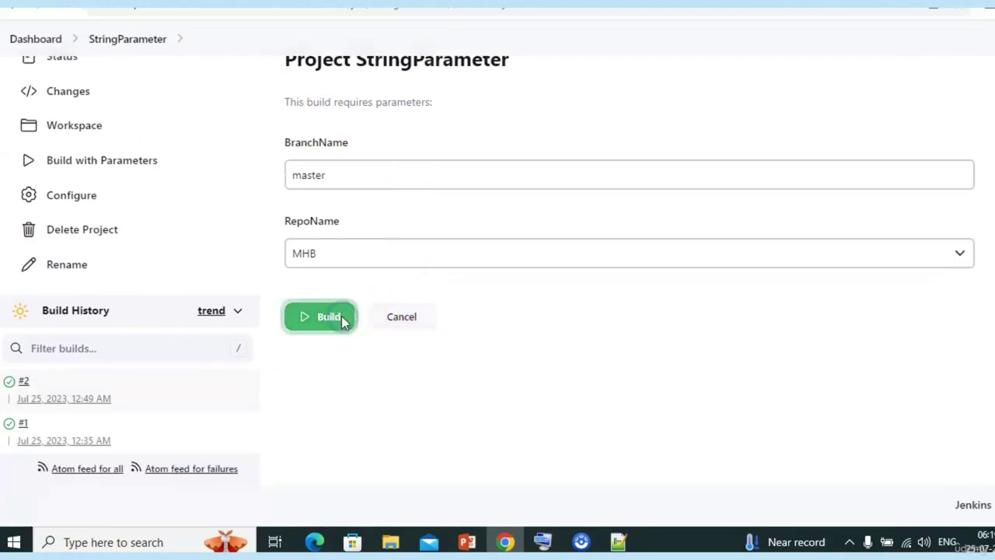
pyautogui.scroll(-2, 174, 311)
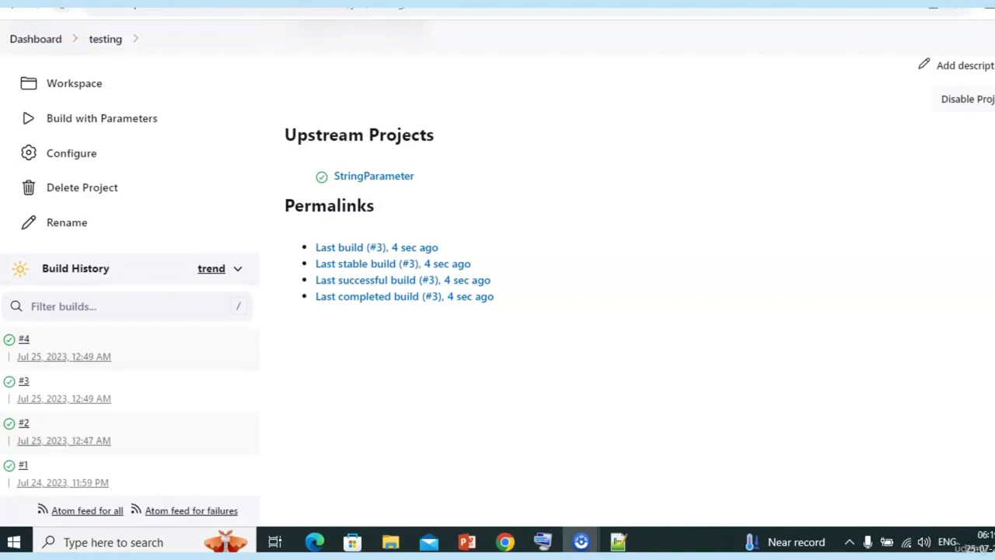
# Confirm testing build #4's console printed MHB and succeeded, then return to StringParameter.
pyautogui.click(24, 342)
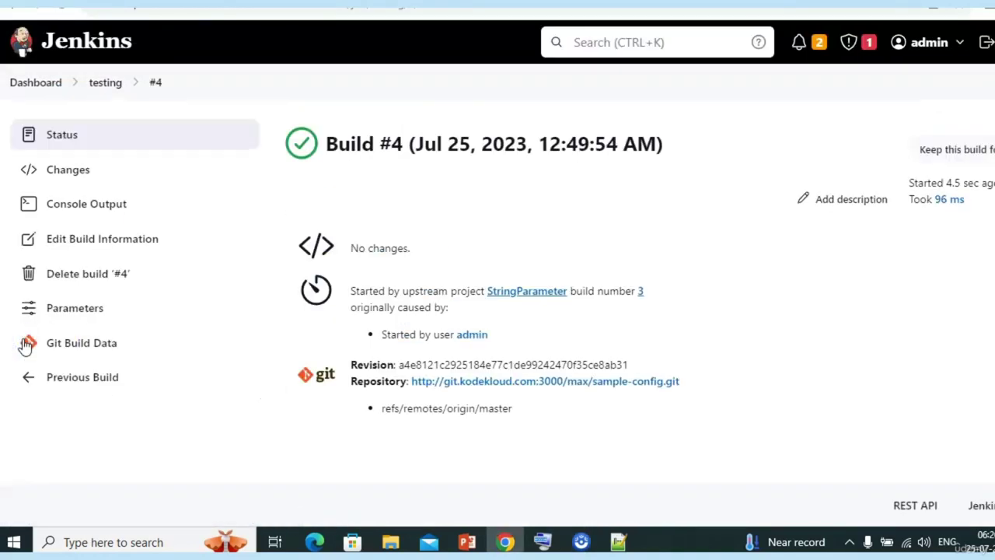
pyautogui.click(107, 203)
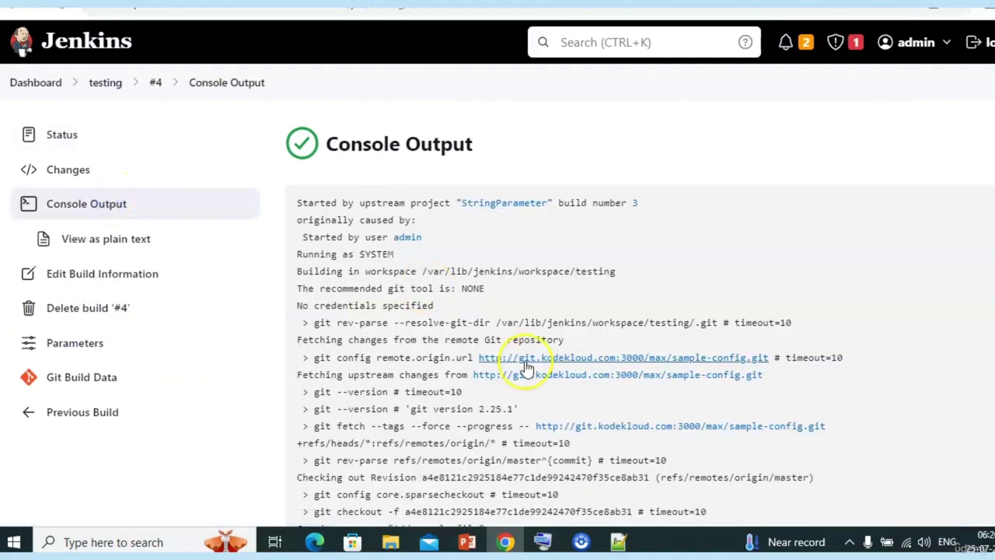
pyautogui.scroll(-3, 531, 364)
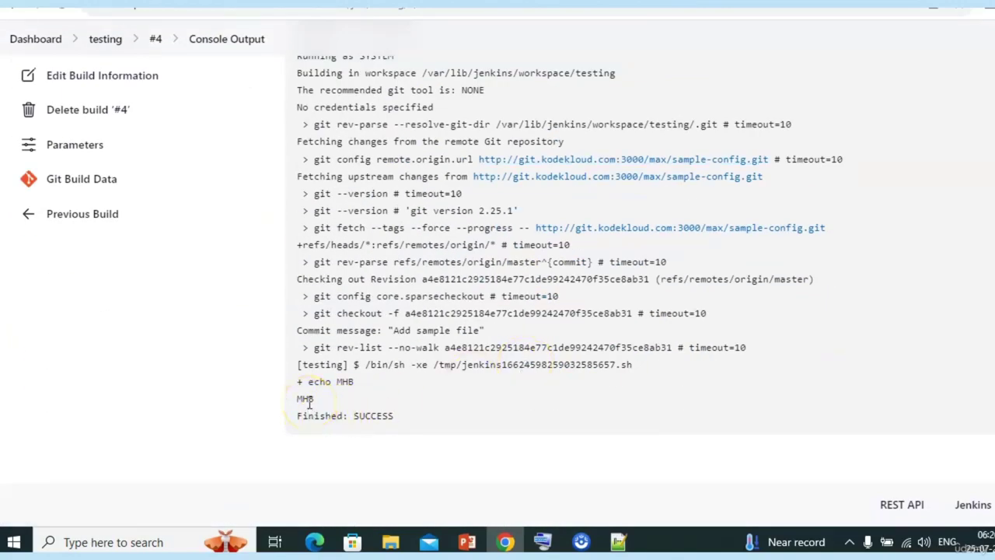
pyautogui.click(746, 9)
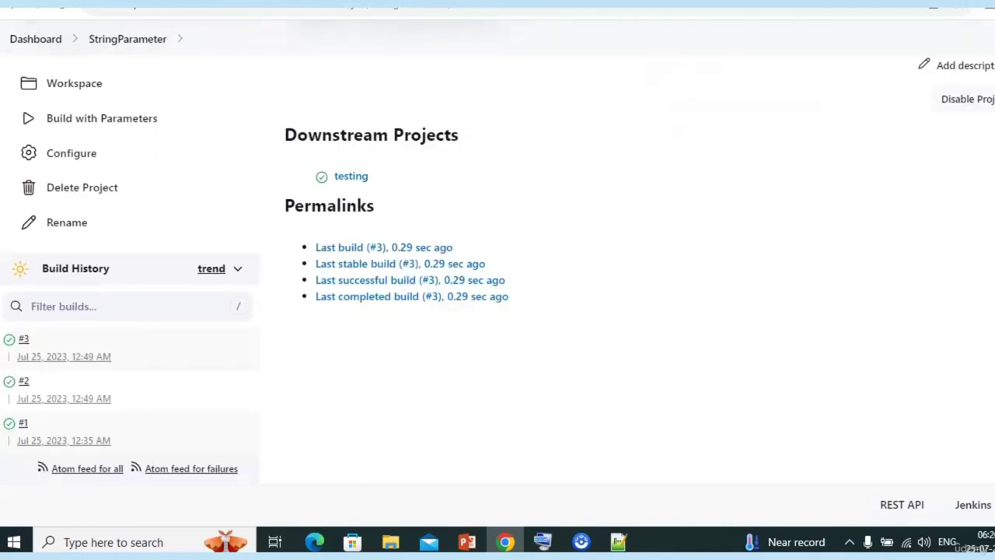
# Build StringParameter with Health chosen as the RepoName.
pyautogui.click(134, 117)
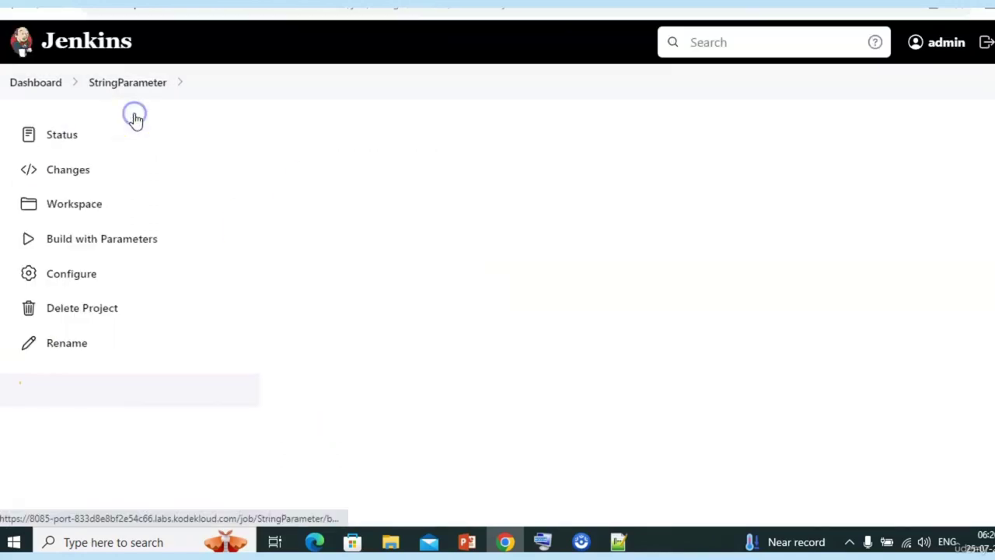
pyautogui.click(576, 330)
pyautogui.click(440, 373)
pyautogui.scroll(-2, 168, 402)
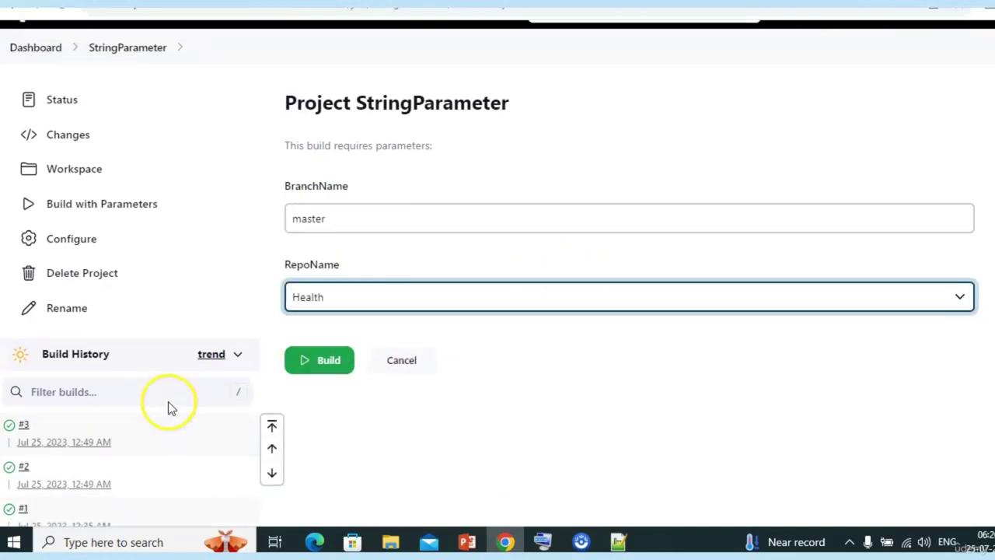
pyautogui.click(334, 275)
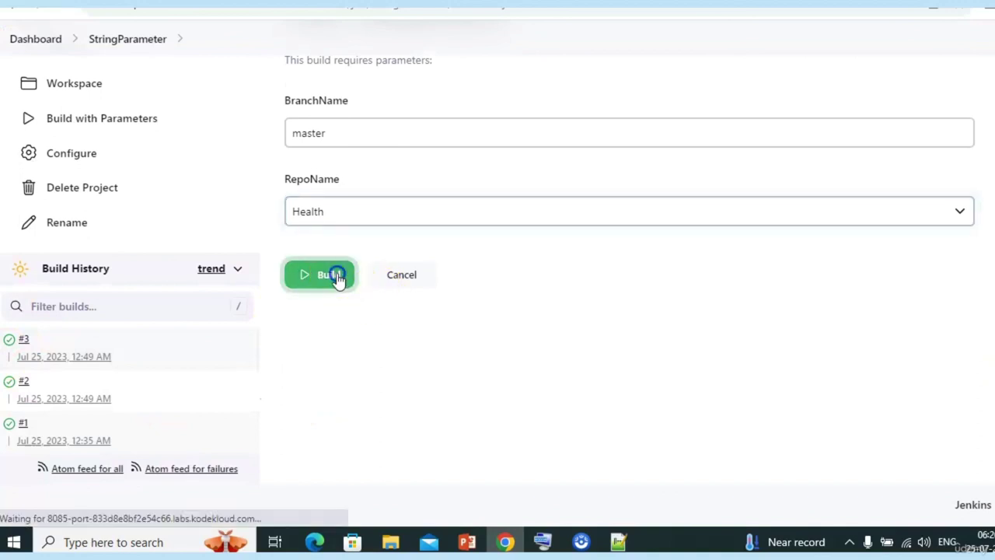
pyautogui.scroll(-1, 73, 327)
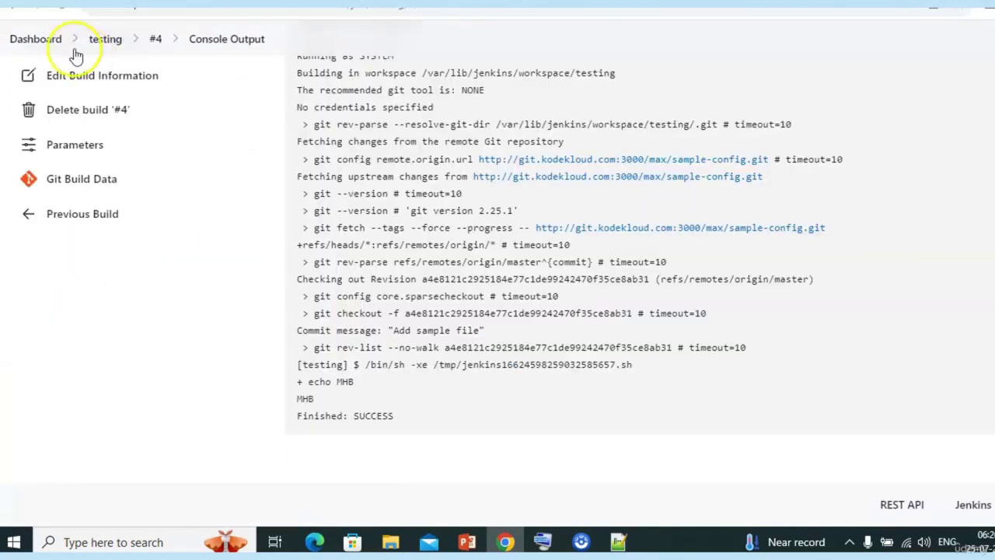
# Verify testing build #5's console log echoed Health and ended in SUCCESS.
pyautogui.click(113, 39)
pyautogui.scroll(-3, 140, 240)
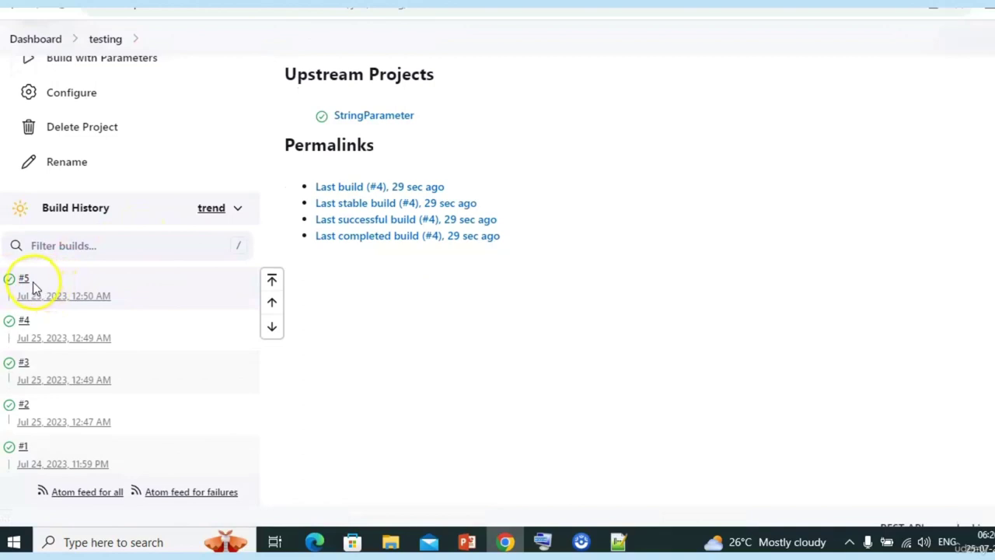
pyautogui.click(25, 281)
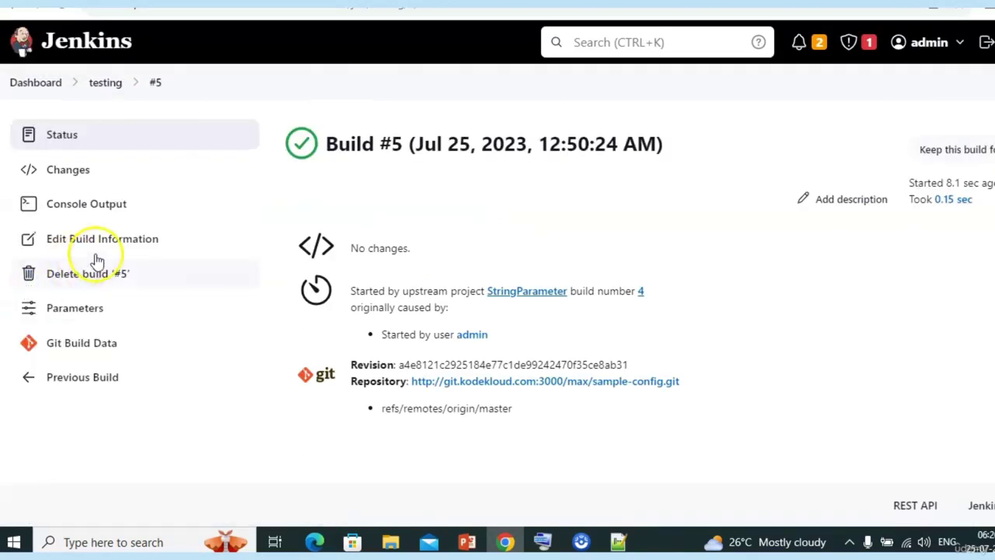
pyautogui.click(104, 216)
pyautogui.scroll(-2, 613, 336)
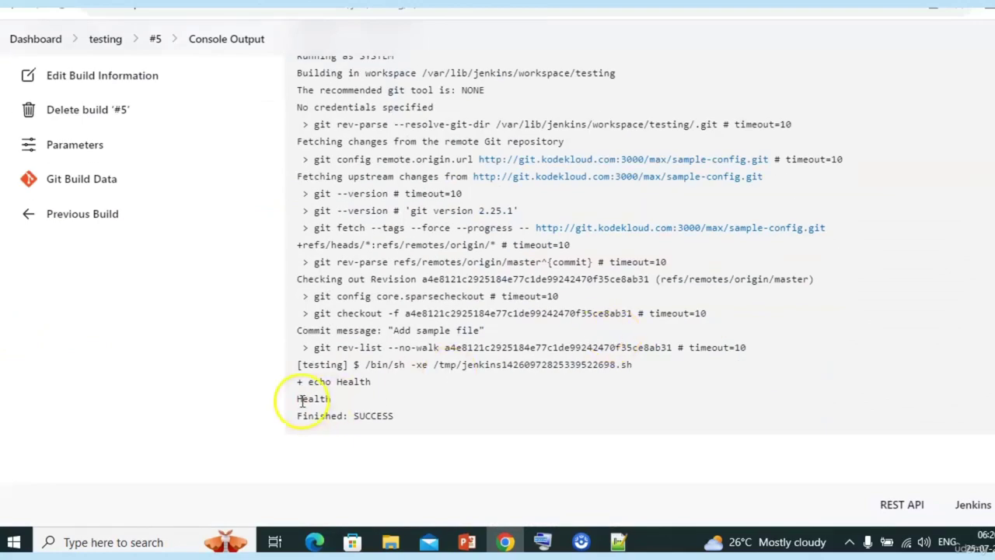
pyautogui.scroll(3, 303, 400)
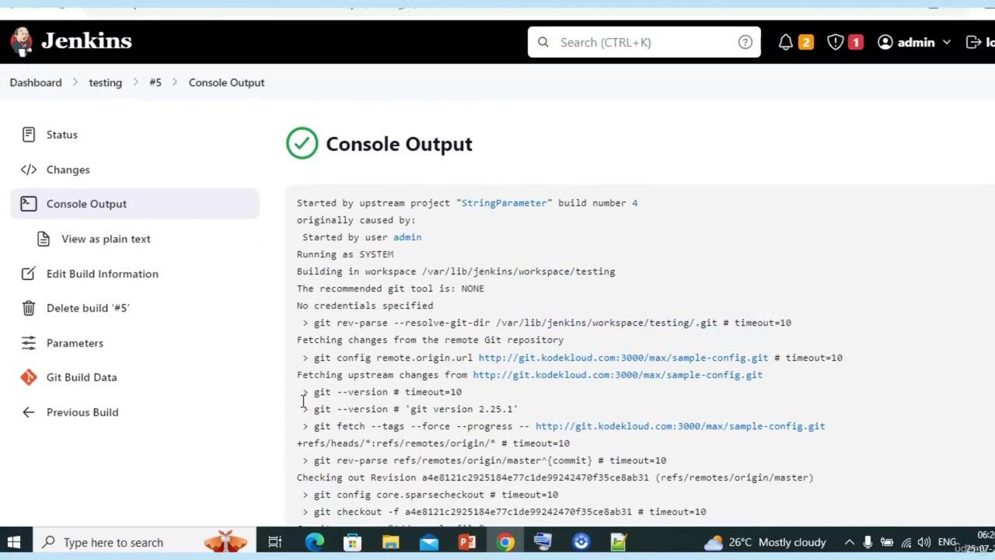
pyautogui.click(504, 202)
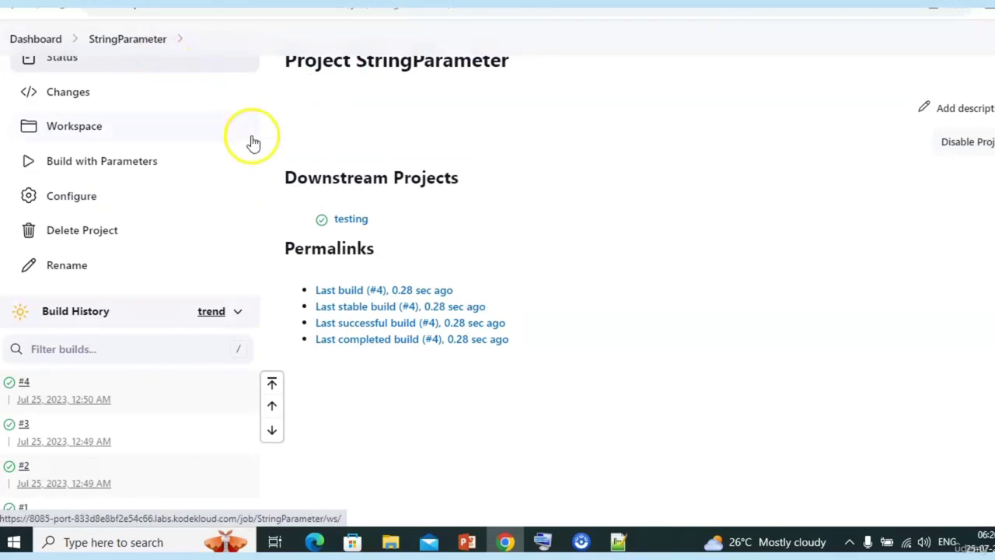
pyautogui.hotkey('alt', 'Left')
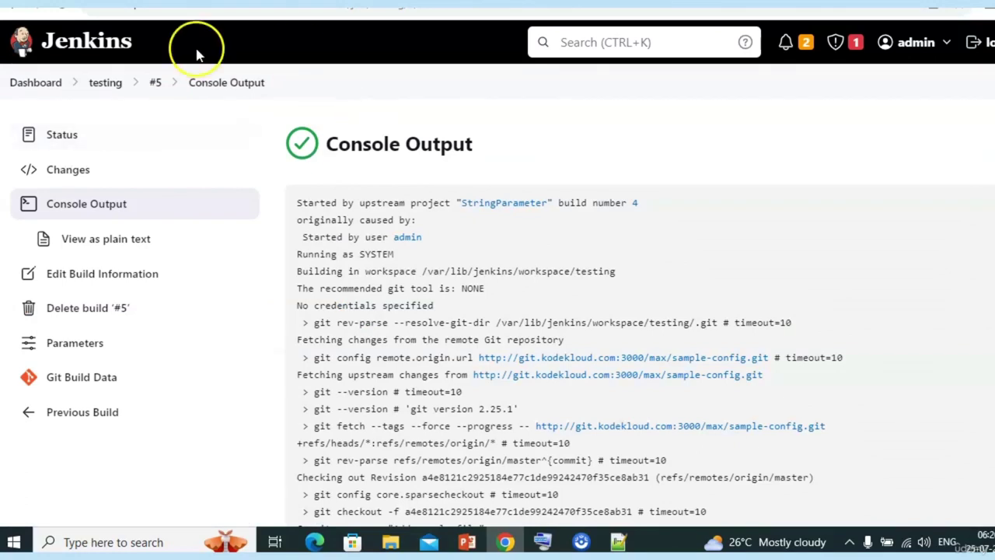
# Open testing's parameterised build form, then bring the BuildParameters project window forward.
pyautogui.click(102, 87)
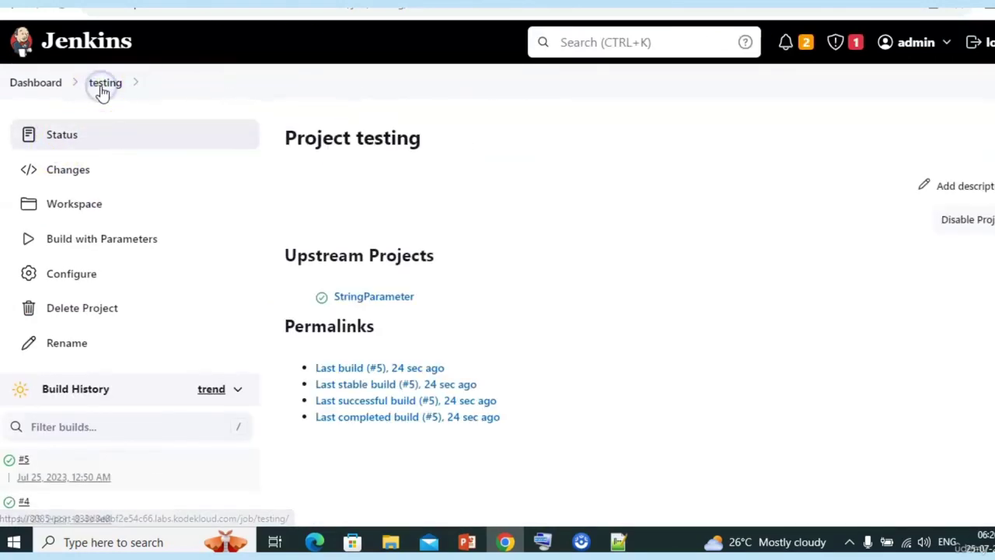
pyautogui.click(134, 238)
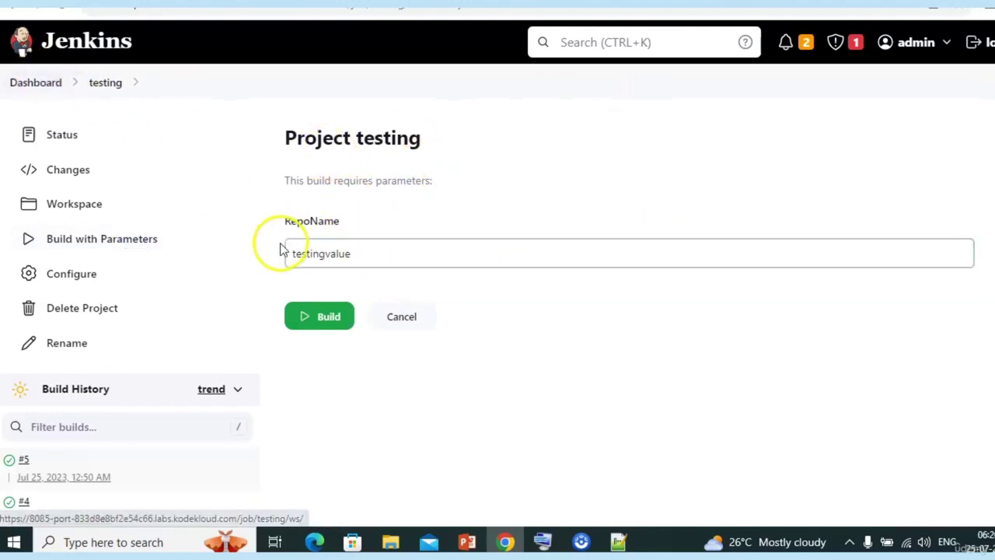
pyautogui.click(309, 253)
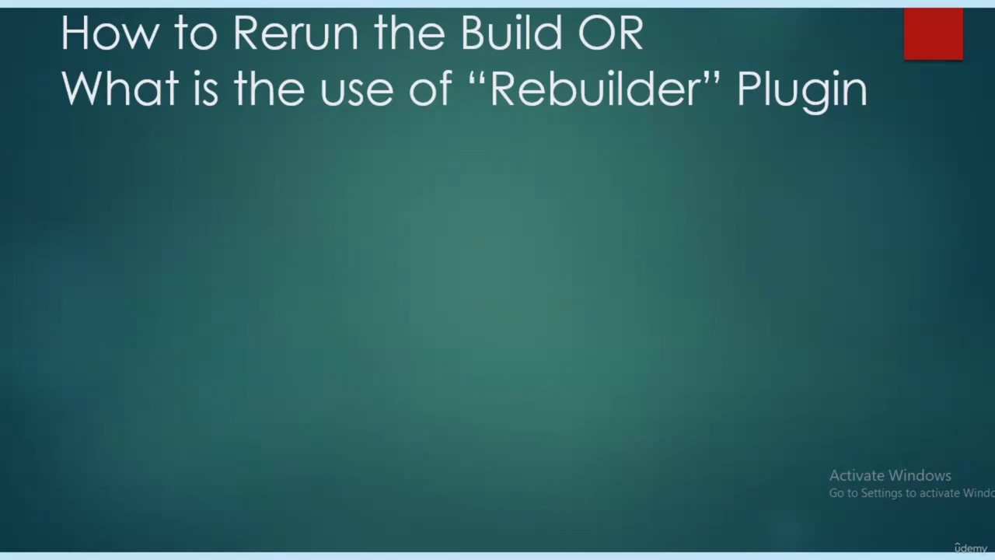
pyautogui.hotkey('alt', 'Tab')
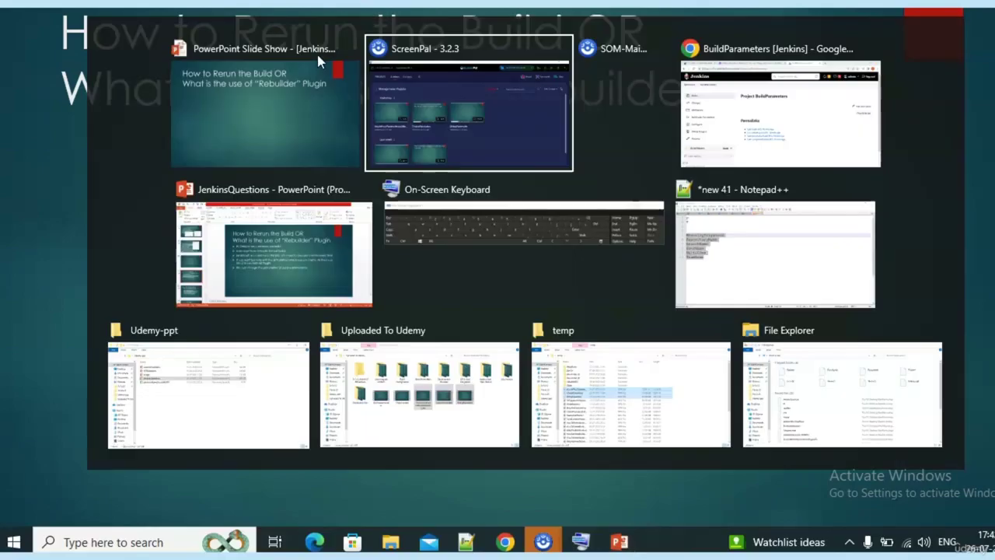
pyautogui.hotkey('alt', 'Tab')
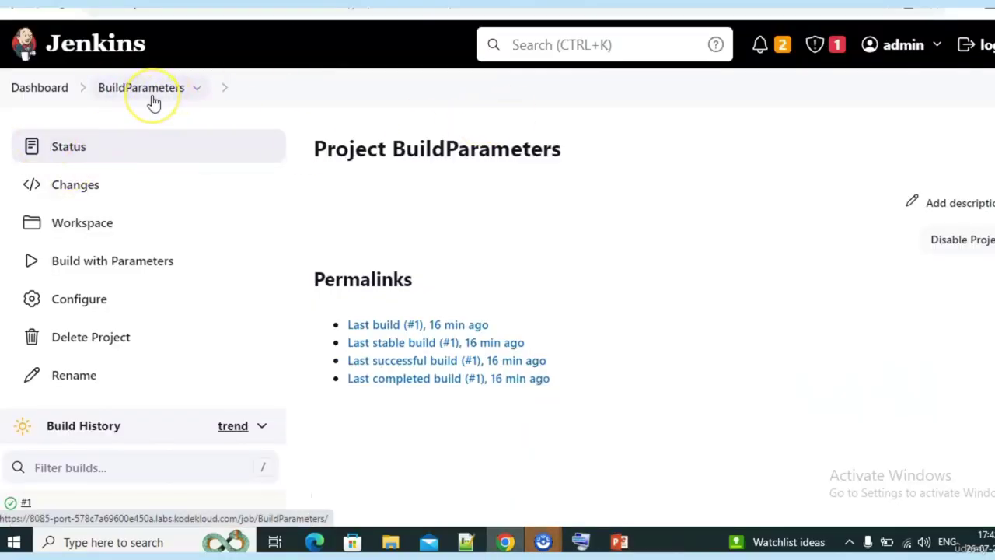
# Open build #1's Parameters page: ManuallyTriggered checked, RepositoryName CICD, BranchName Dev.
pyautogui.scroll(-2, 152, 101)
pyautogui.click(28, 413)
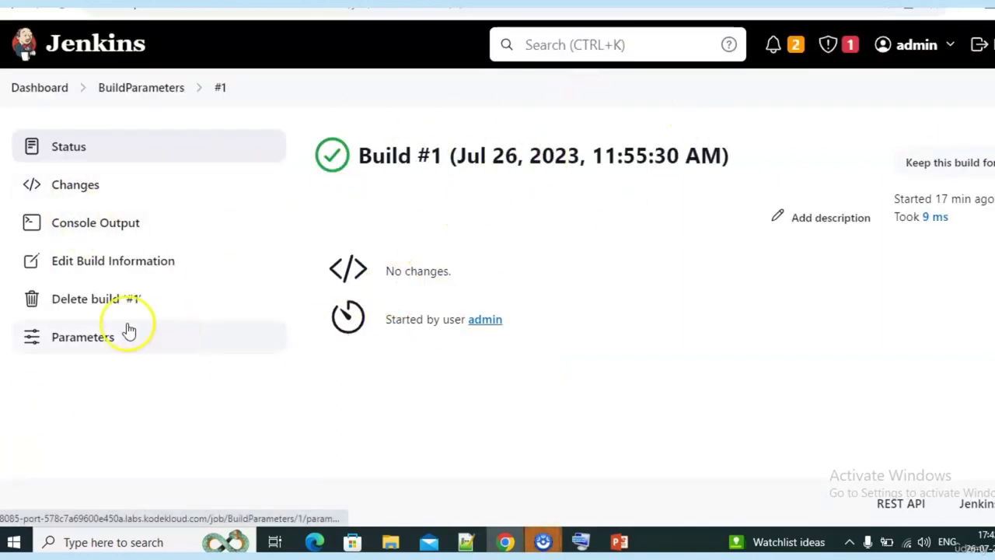
pyautogui.click(76, 339)
pyautogui.click(518, 318)
pyautogui.scroll(-2, 517, 318)
pyautogui.click(517, 317)
pyautogui.click(415, 174)
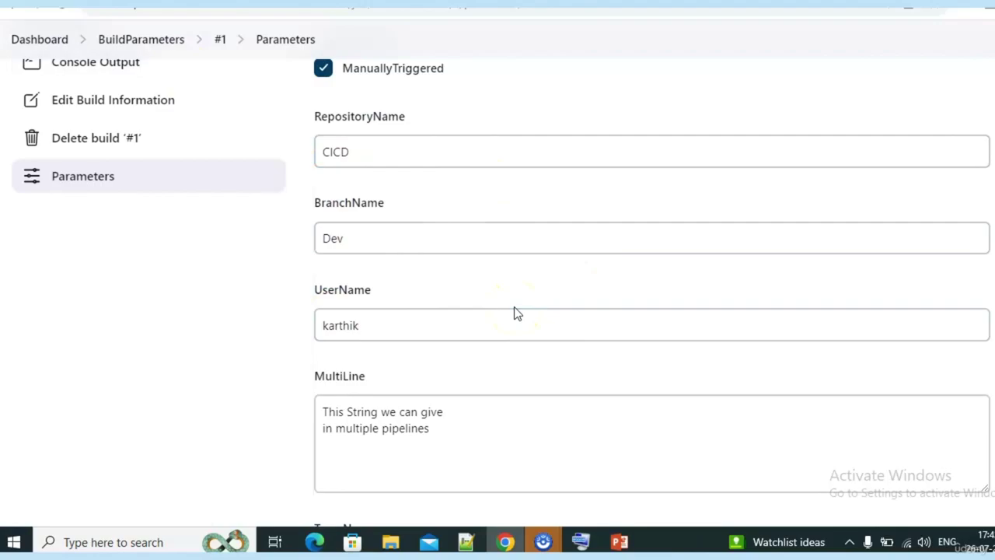
# Show the slide bullet 'By Default, we cant rerun the build.'.
pyautogui.hotkey('alt', 'Tab')
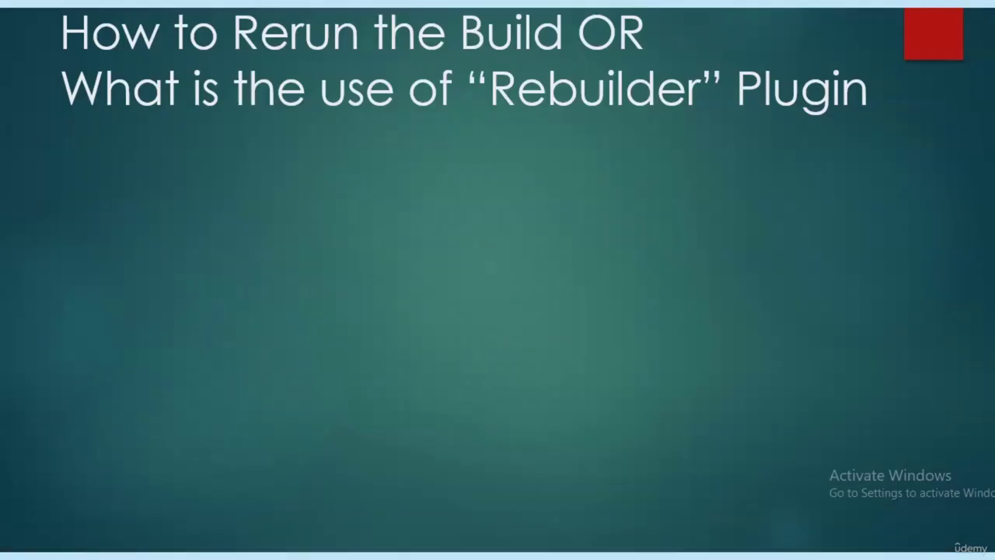
pyautogui.press('Right')
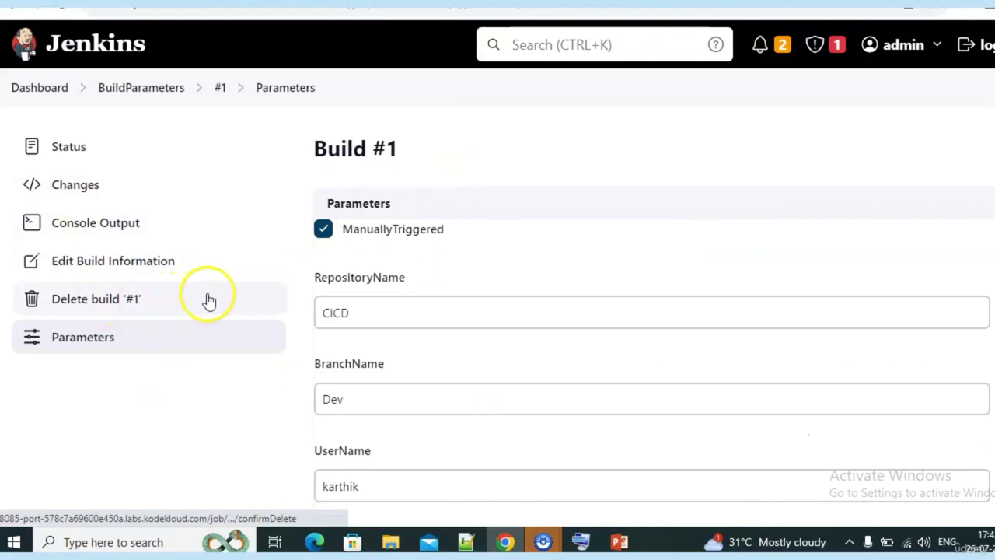
# Tick ManuallyTriggered in a new build form and open build #1's parameters for reference.
pyautogui.click(127, 89)
pyautogui.click(133, 261)
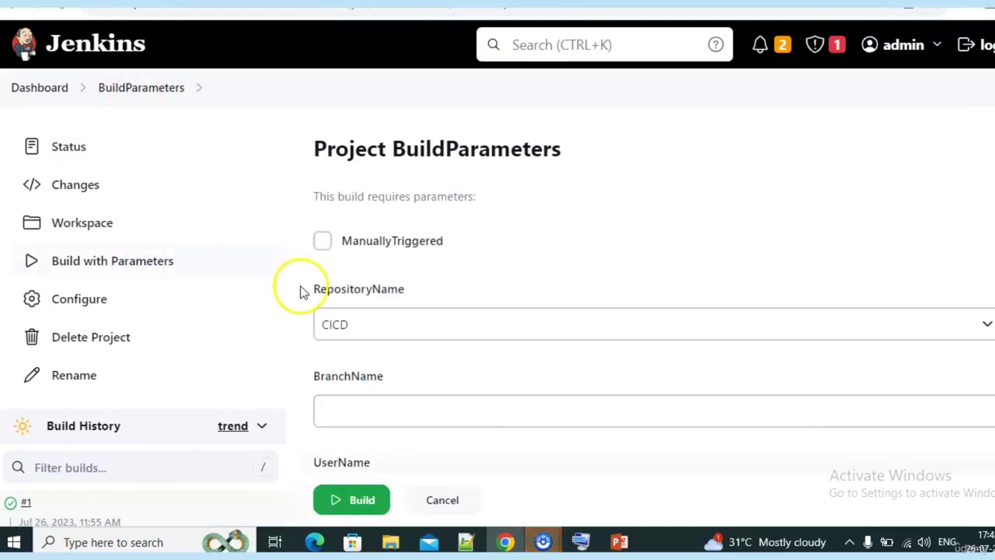
pyautogui.click(322, 243)
pyautogui.click(391, 397)
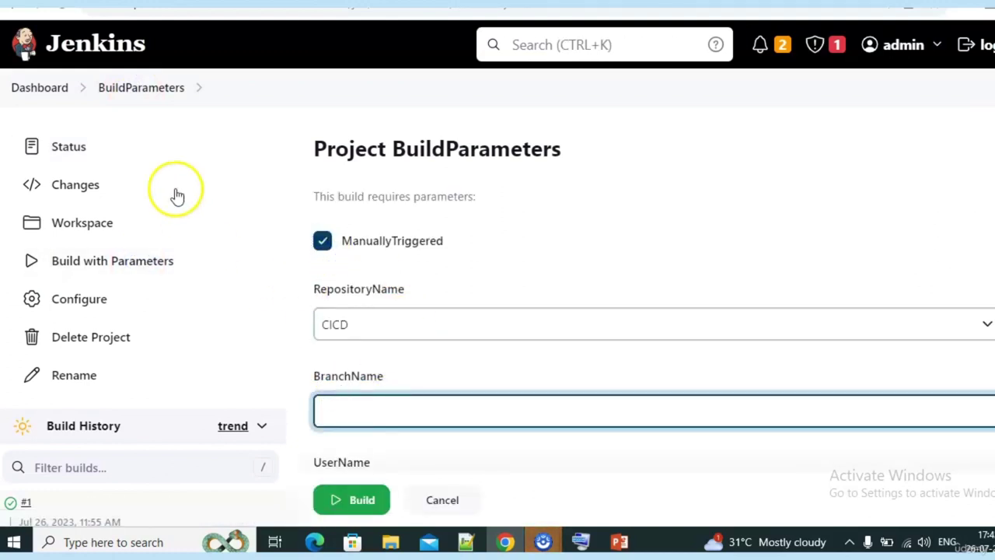
pyautogui.click(137, 97)
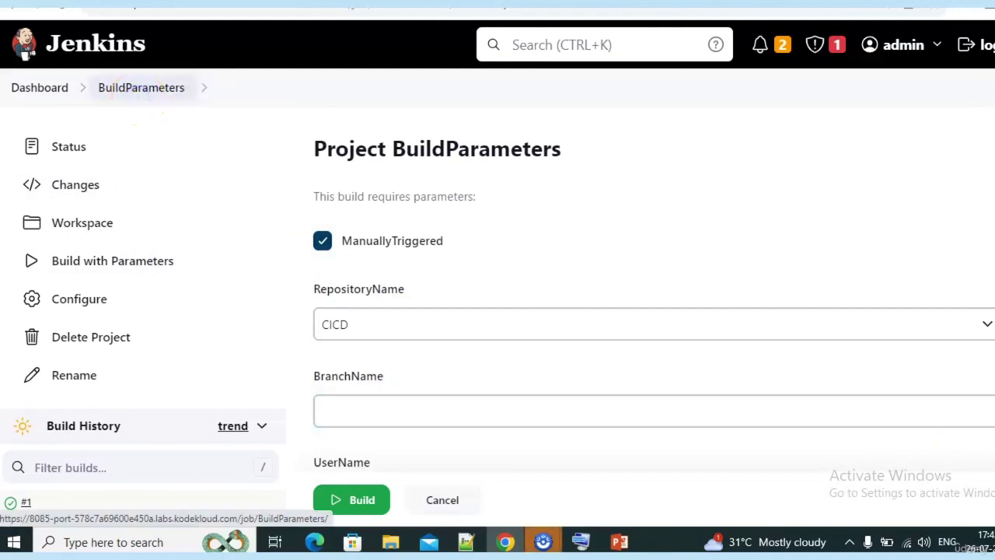
pyautogui.scroll(-1, 140, 326)
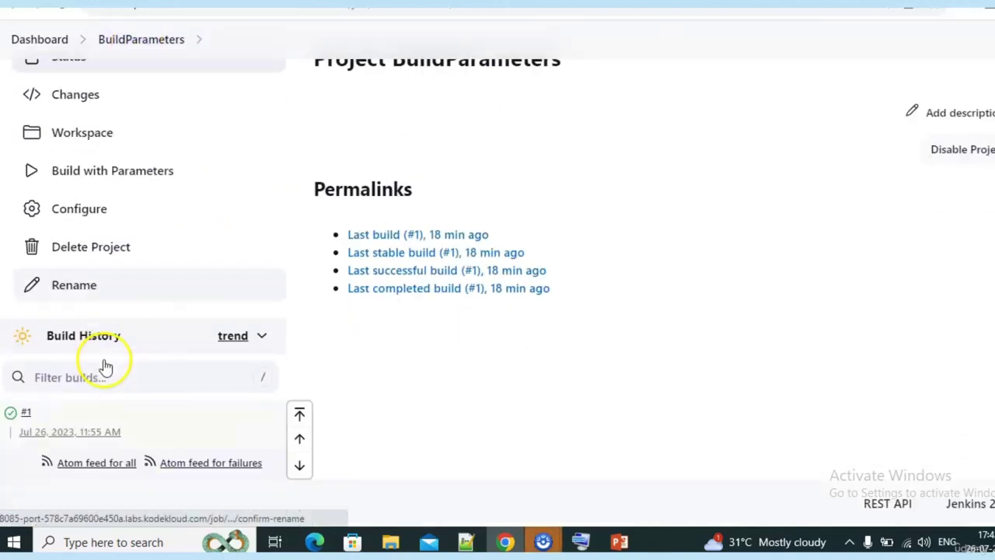
pyautogui.click(23, 413)
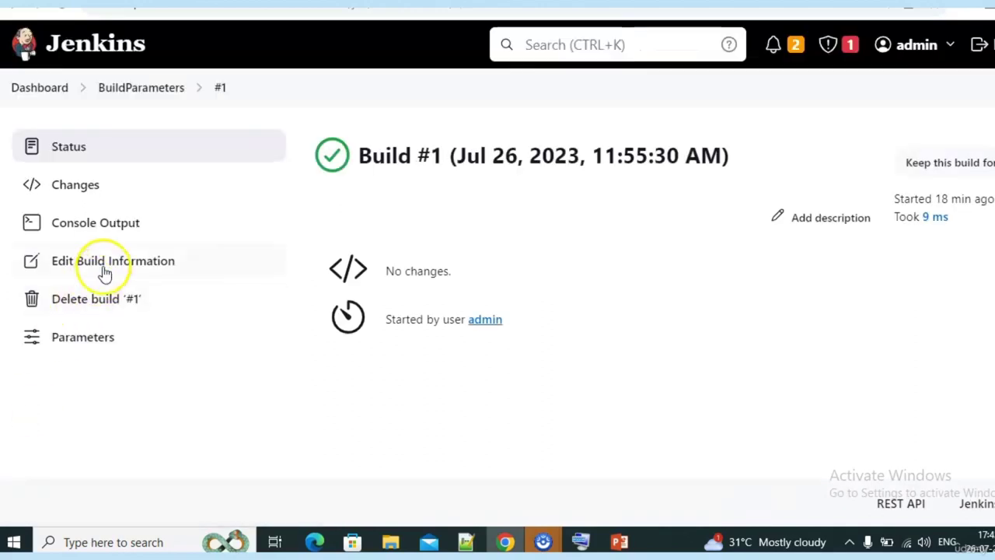
pyautogui.click(87, 336)
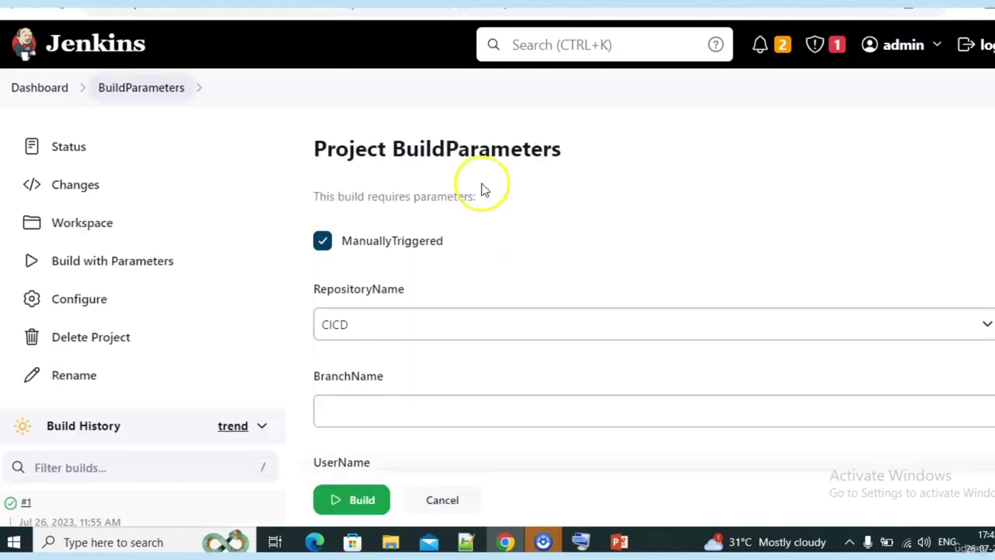
# Enter BranchName Dev and copy build #1's MultiLine text.
pyautogui.click(350, 417)
pyautogui.write('Dev')
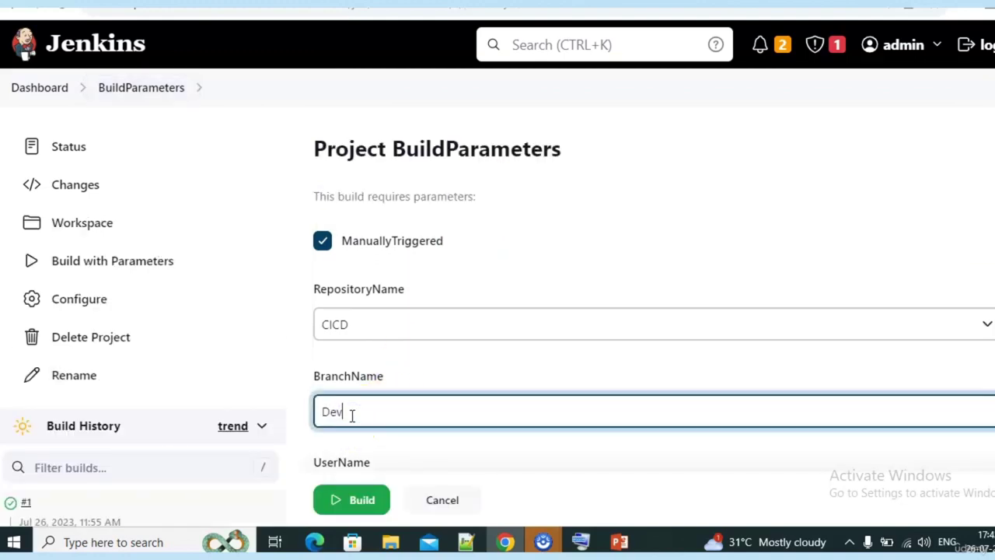
pyautogui.scroll(-5, 351, 415)
pyautogui.doubleClick(344, 337)
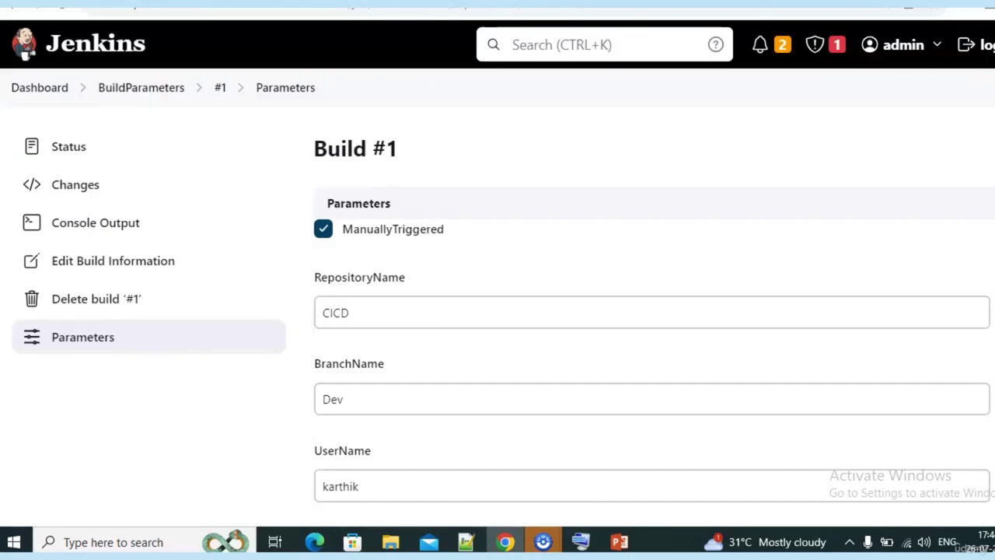
pyautogui.click(473, 386)
pyautogui.scroll(-2, 474, 386)
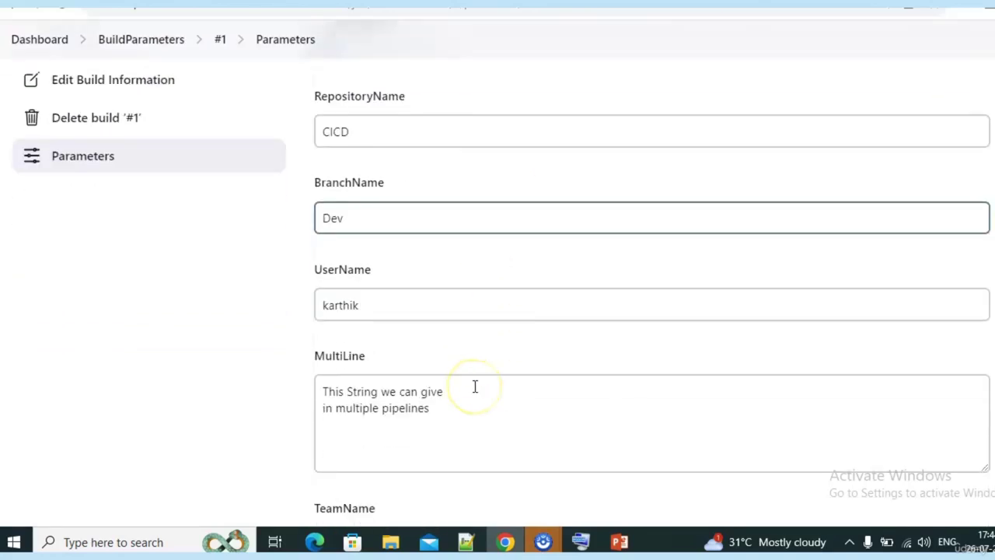
pyautogui.tripleClick(409, 415)
pyautogui.tripleClick(411, 428)
pyautogui.hotkey('ctrl', 'a')
pyautogui.hotkey('ctrl', 'c')
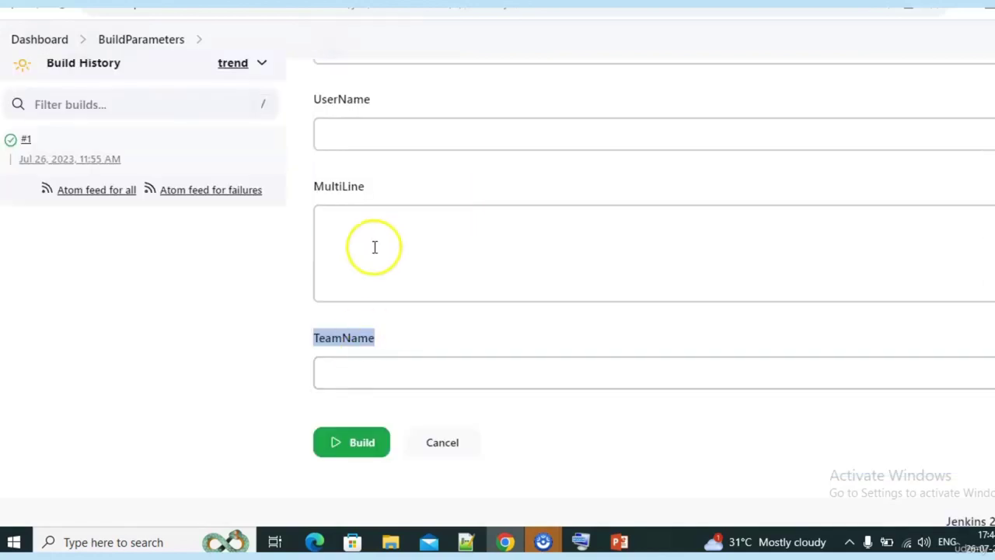
# Paste the MultiLine text, fill in the user name and TeamName CICD, and start the build.
pyautogui.click(370, 244)
pyautogui.hotkey('ctrl', 'v')
pyautogui.click(349, 127)
pyautogui.write('karth')
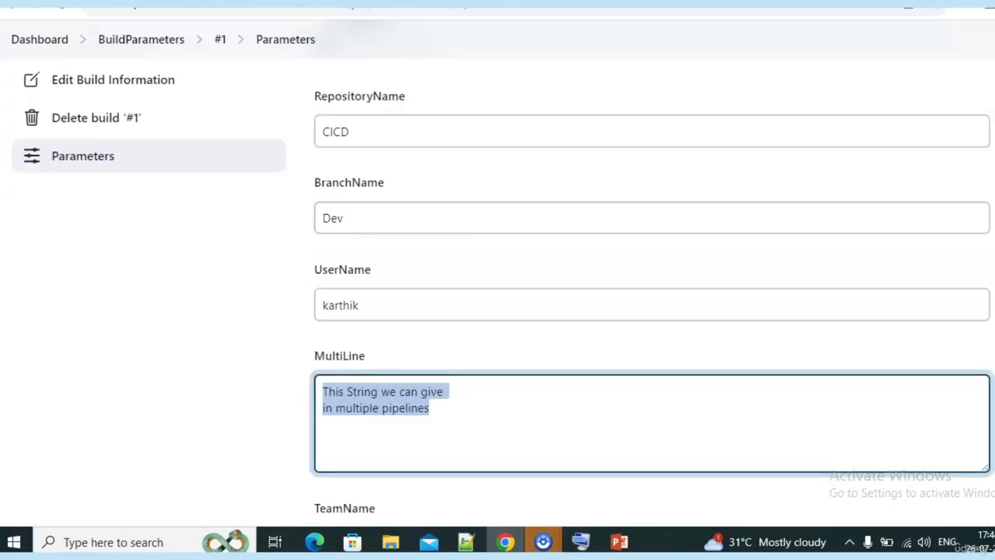
pyautogui.scroll(-3, 487, 318)
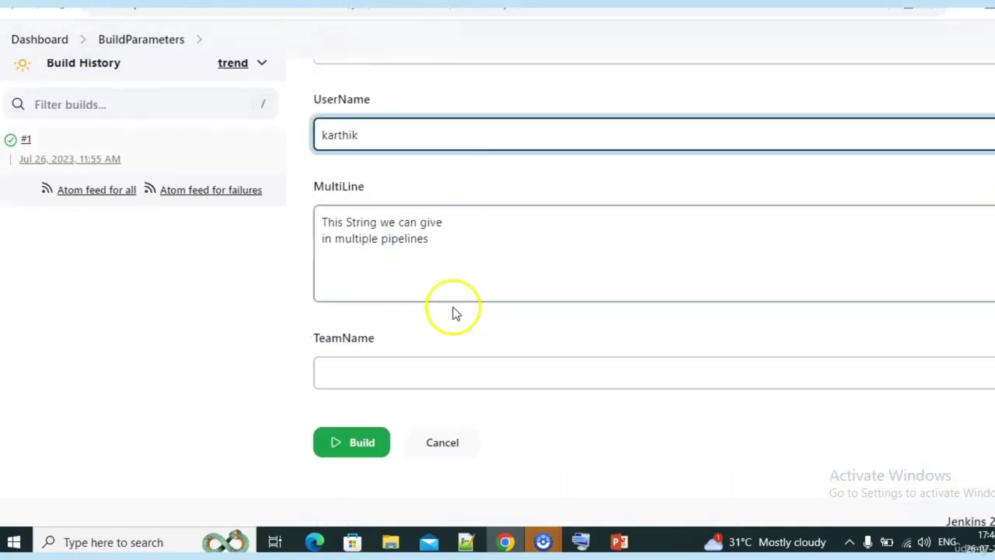
pyautogui.click(393, 380)
pyautogui.write('CICD')
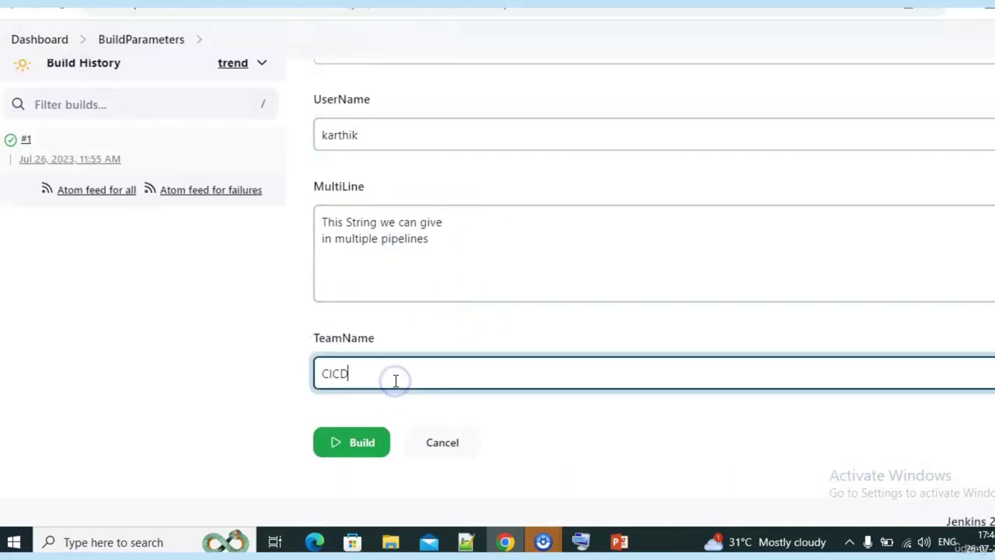
pyautogui.click(365, 450)
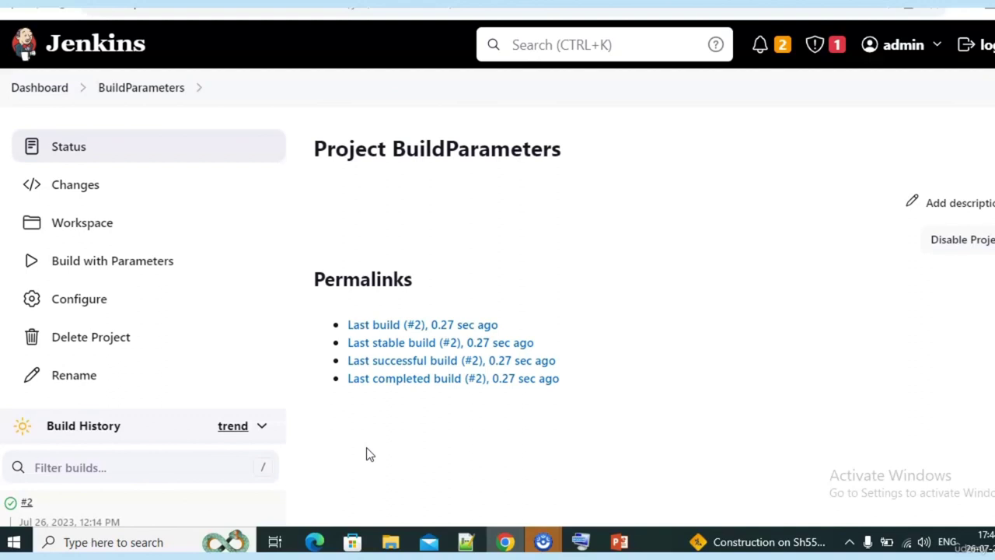
pyautogui.hotkey('alt', 'Tab')
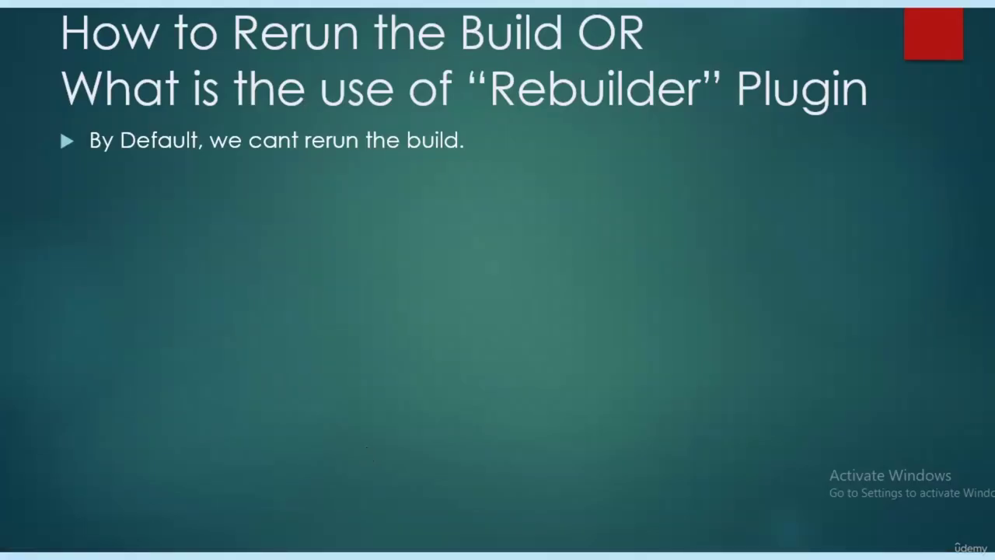
# Reveal the remaining rerun-slide bullets up to the Rebuild Plugin advice, then return to Jenkins.
pyautogui.press('Right')
pyautogui.press('Right')
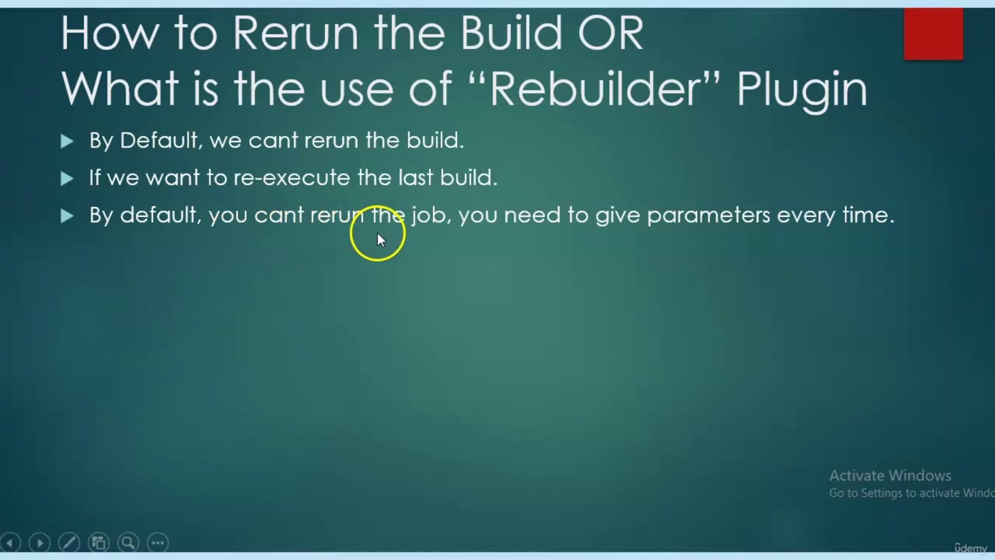
pyautogui.click(860, 249)
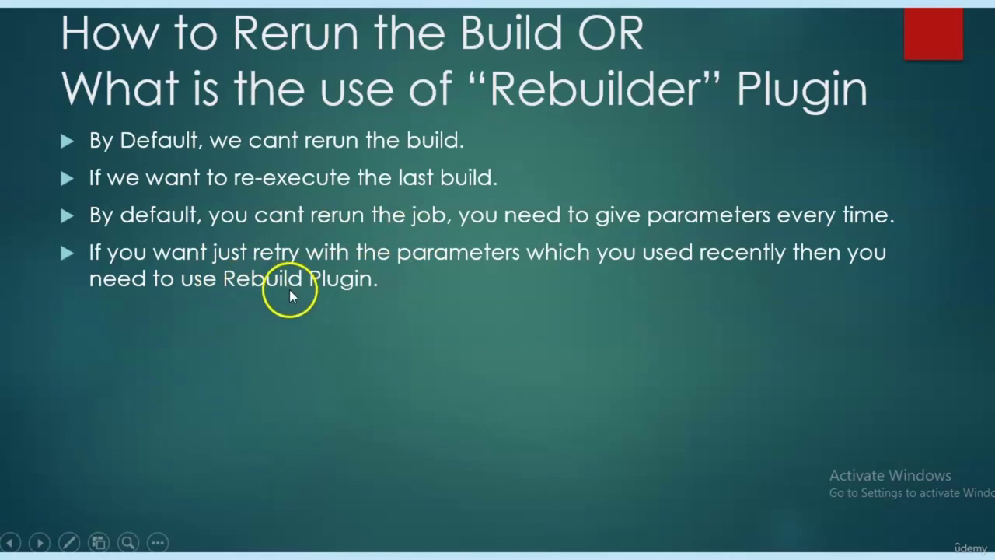
pyautogui.hotkey('alt', 'Tab')
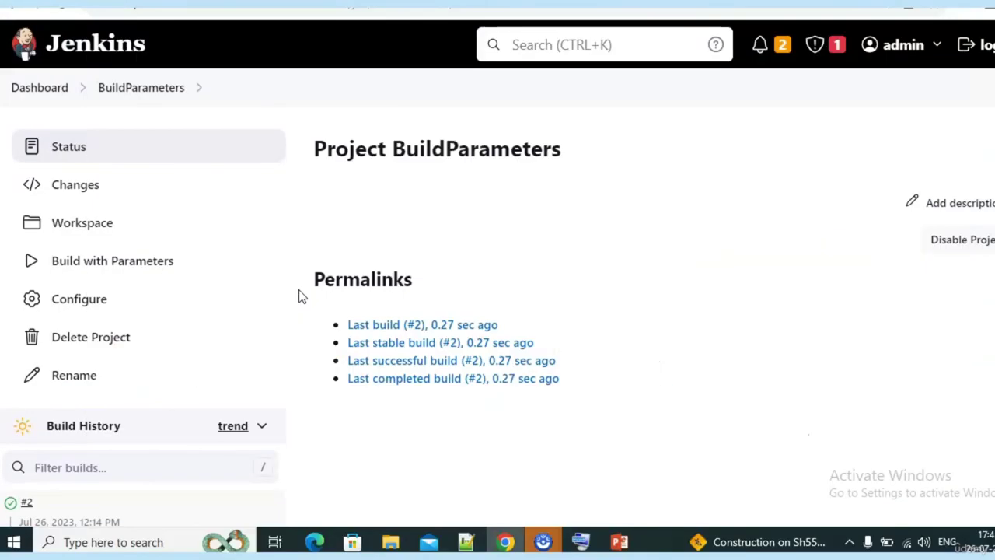
# Go from the dashboard through Manage Jenkins to the Available plugins list.
pyautogui.click(47, 89)
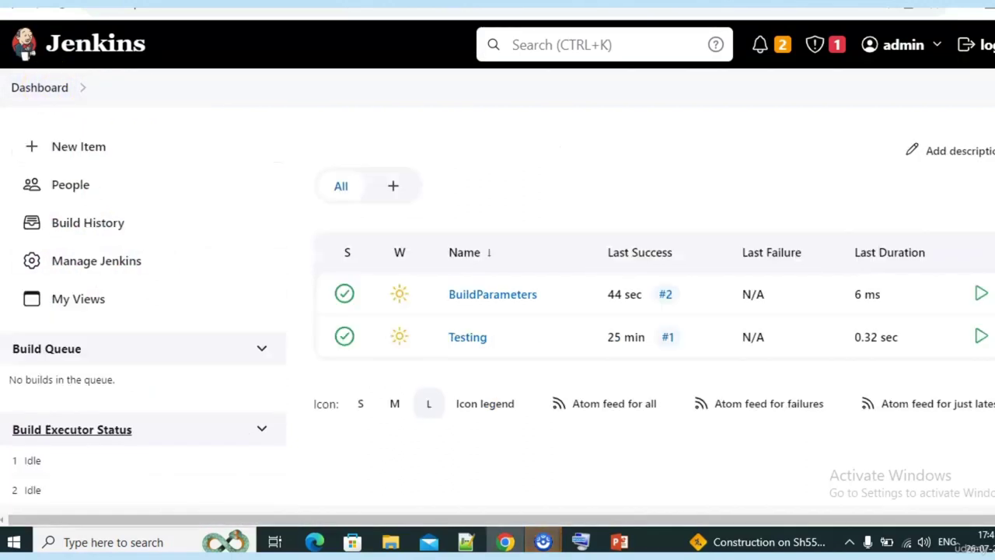
pyautogui.click(127, 260)
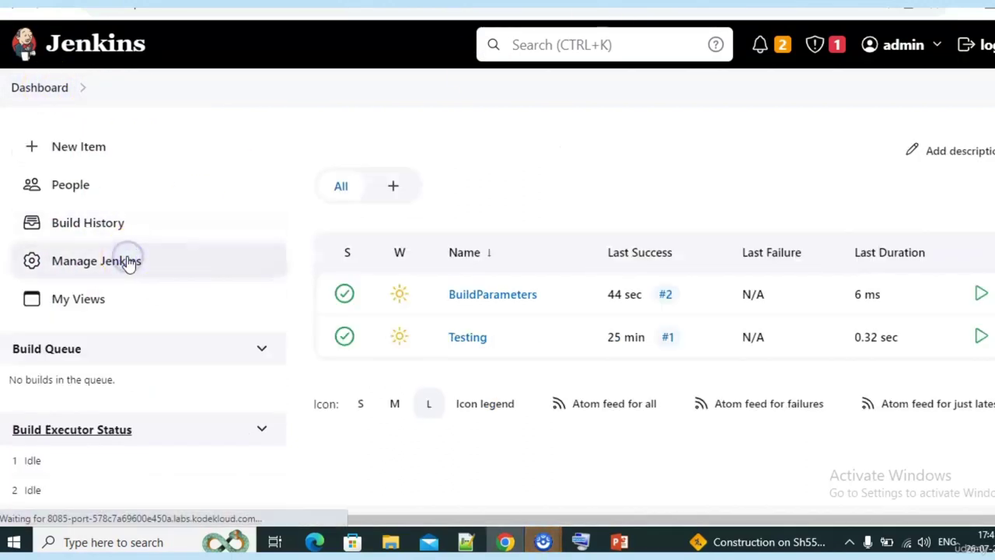
pyautogui.scroll(-5, 678, 329)
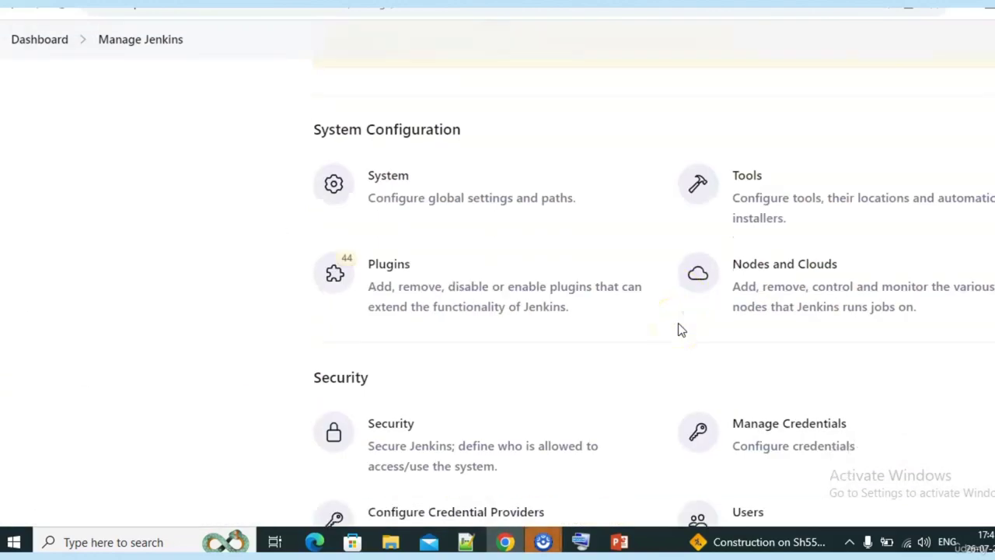
pyautogui.click(457, 303)
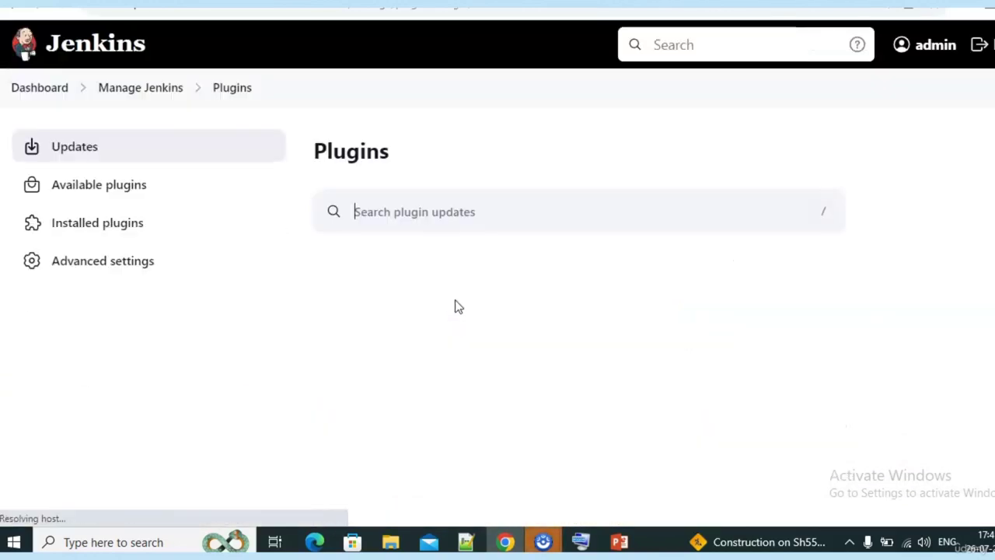
pyautogui.click(125, 187)
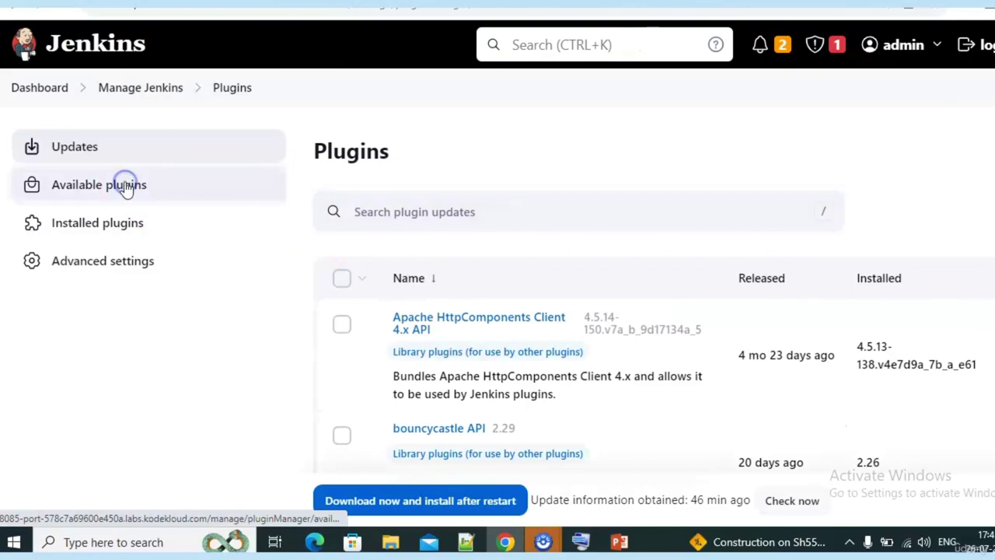
# Search 'rebuild' and install the Rebuilder plugin without restarting Jenkins.
pyautogui.hotkey('alt', 'Tab')
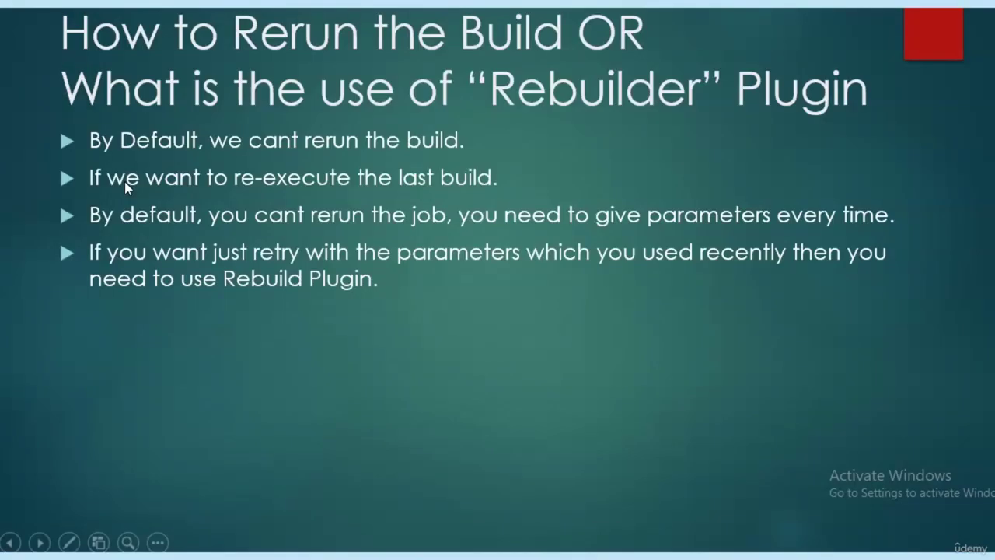
pyautogui.hotkey('alt', 'Tab')
pyautogui.write('rebuild')
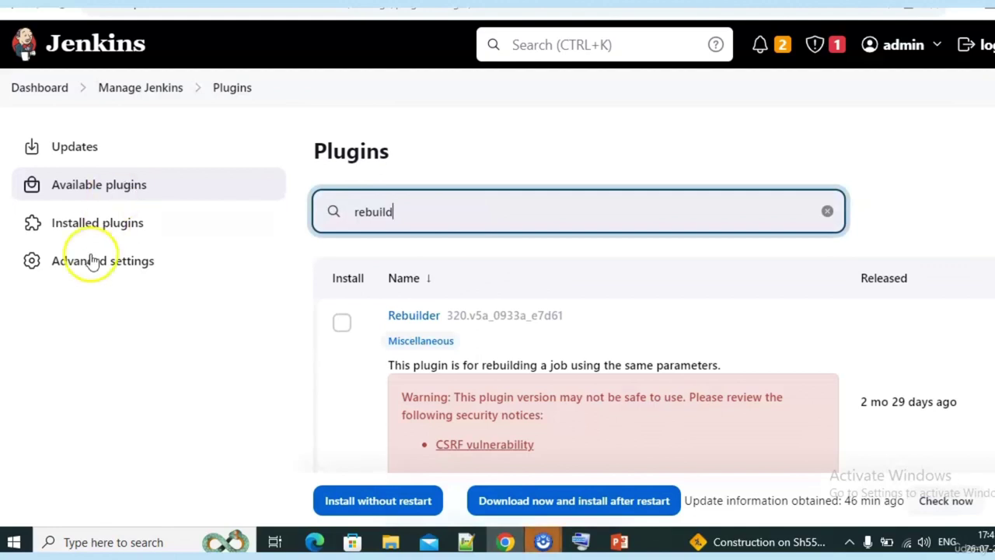
pyautogui.click(342, 322)
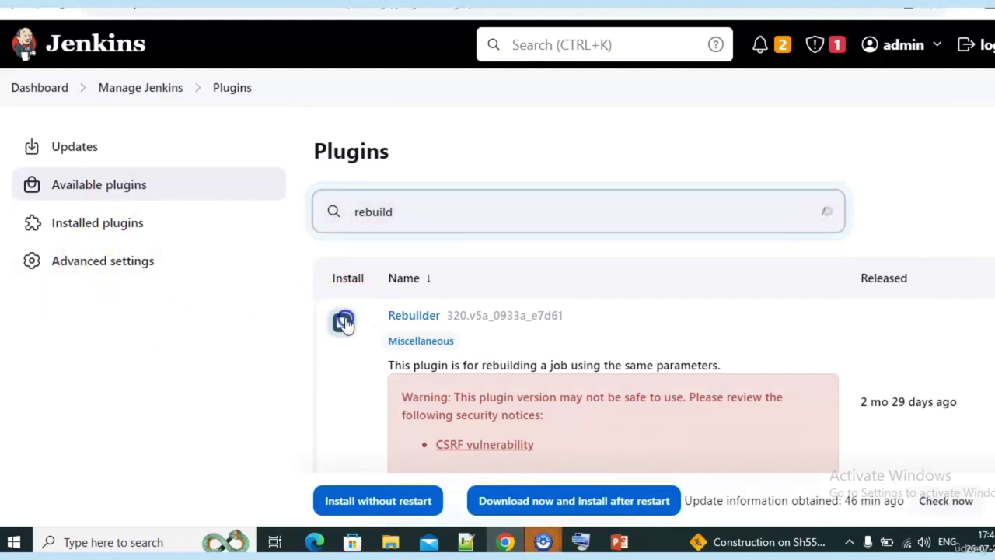
pyautogui.click(362, 499)
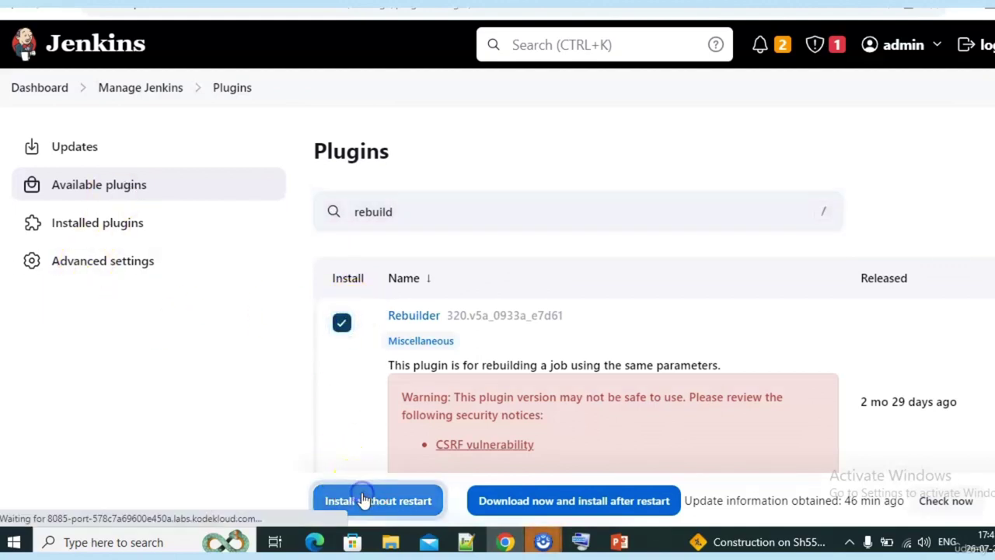
pyautogui.scroll(-5, 362, 493)
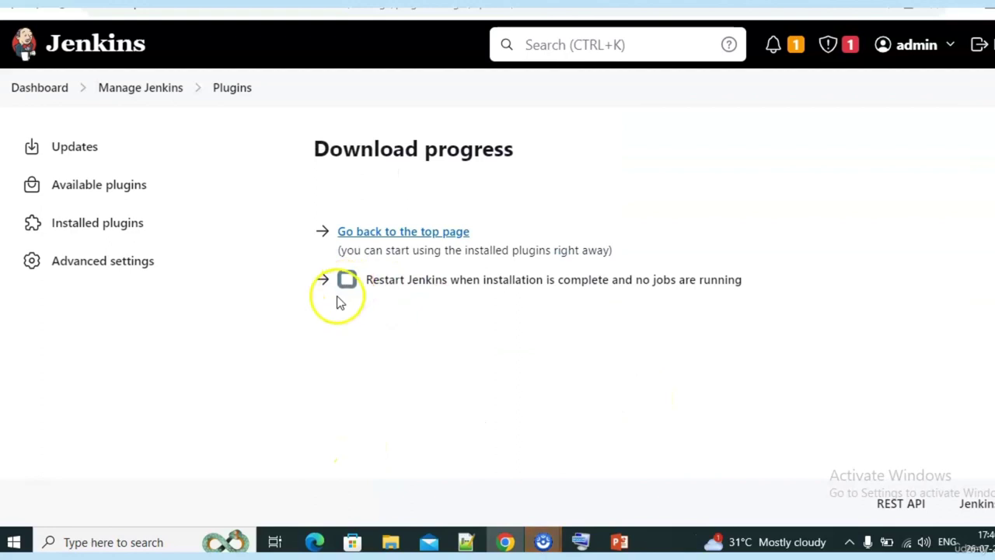
# Rebuild BuildParameters build #2 with its prefilled parameters, producing build #3.
pyautogui.click(36, 95)
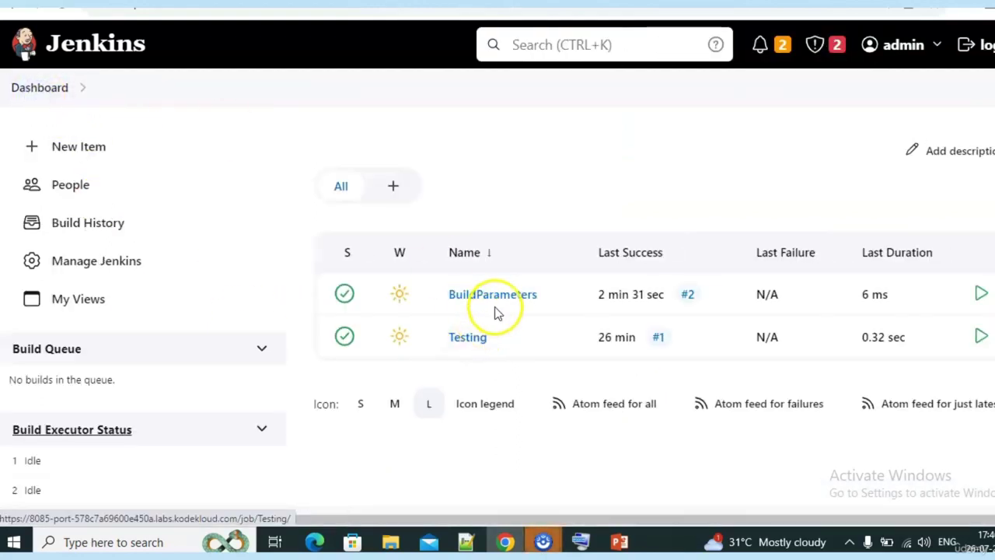
pyautogui.click(482, 294)
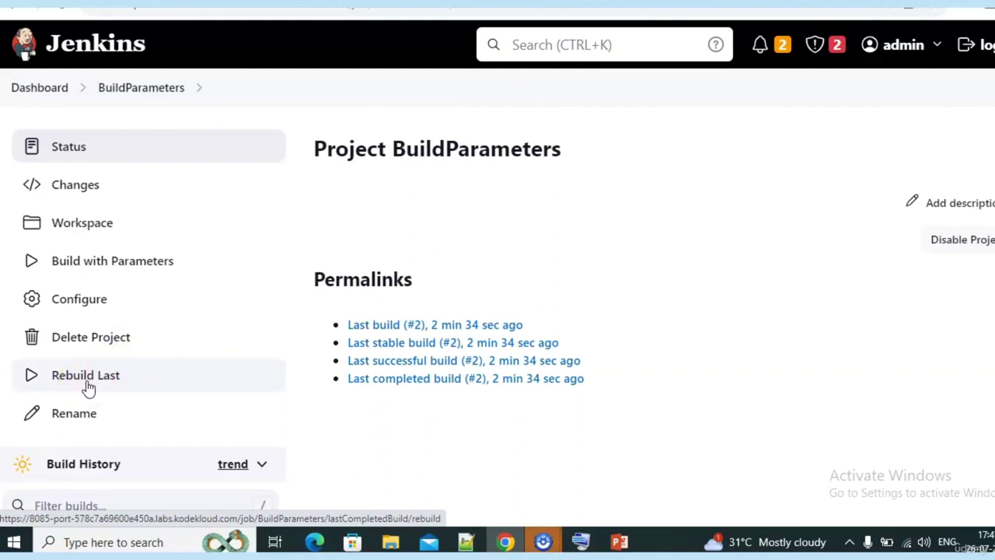
pyautogui.scroll(-2, 88, 388)
pyautogui.click(27, 367)
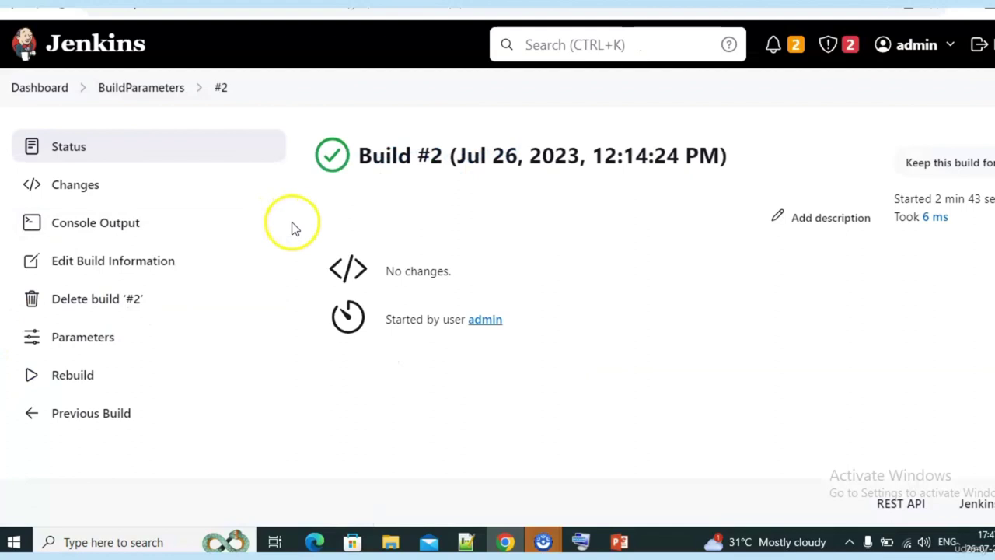
pyautogui.click(73, 378)
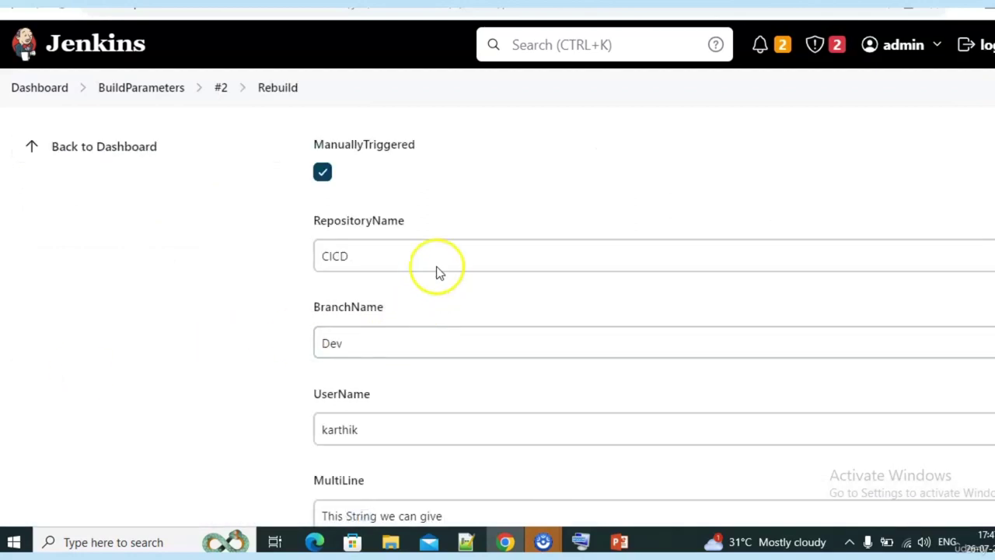
pyautogui.scroll(-4, 418, 313)
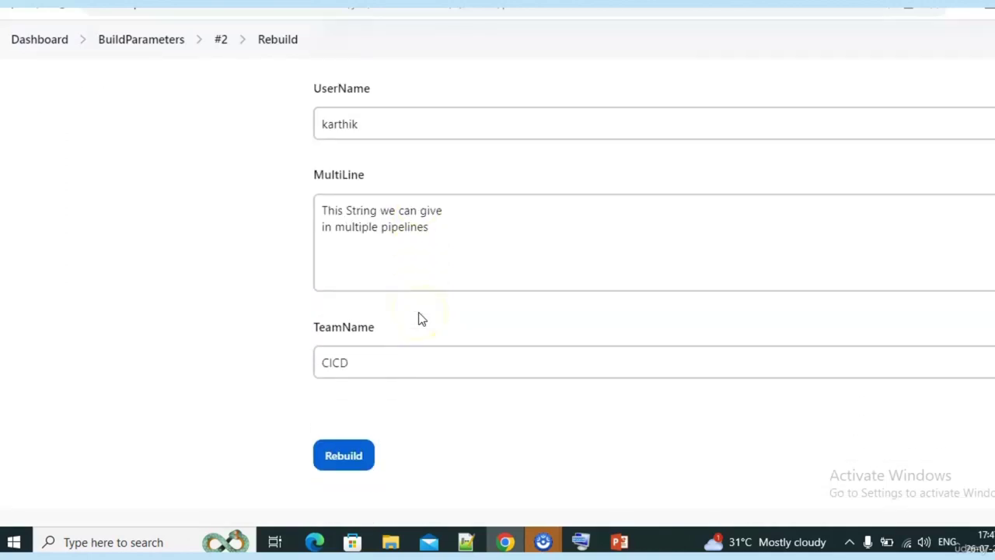
pyautogui.scroll(4, 418, 319)
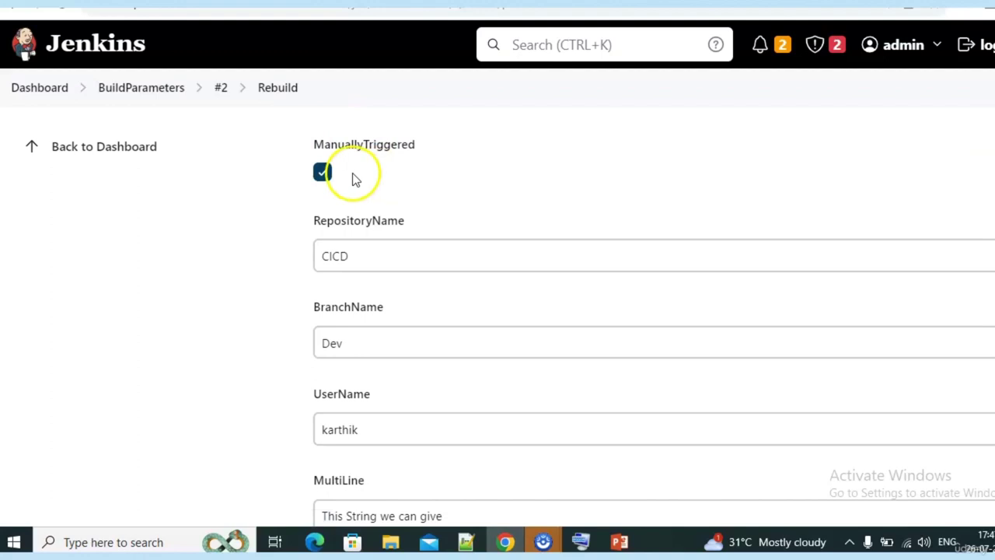
pyautogui.scroll(-4, 417, 264)
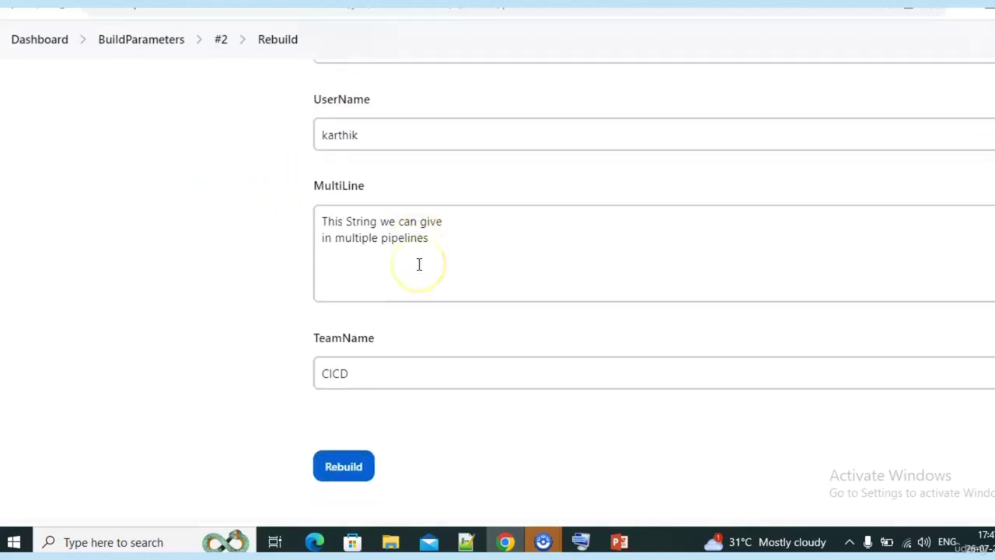
pyautogui.click(343, 468)
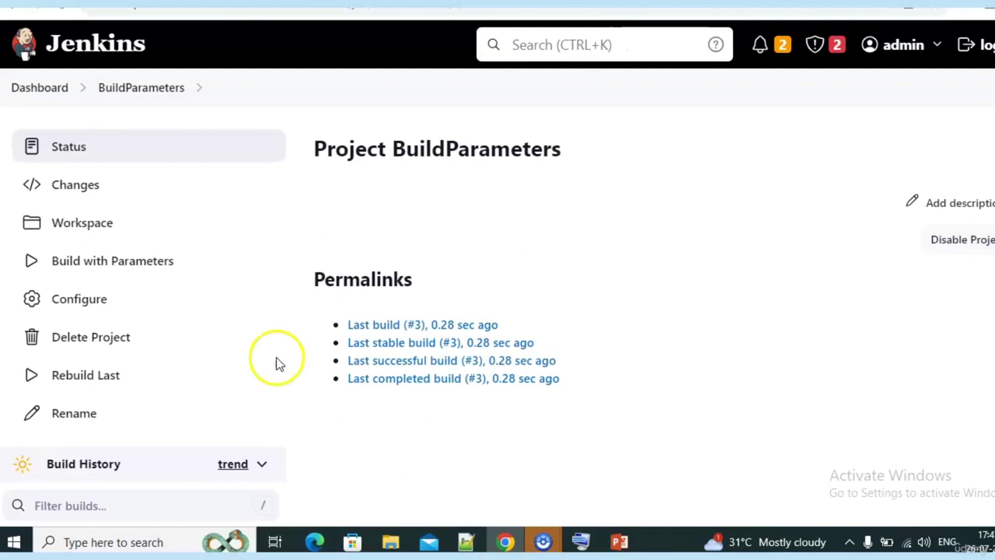
pyautogui.scroll(-3, 276, 362)
# Rebuild build #3 with BranchName changed from Dev to QA, creating build #4.
pyautogui.click(23, 343)
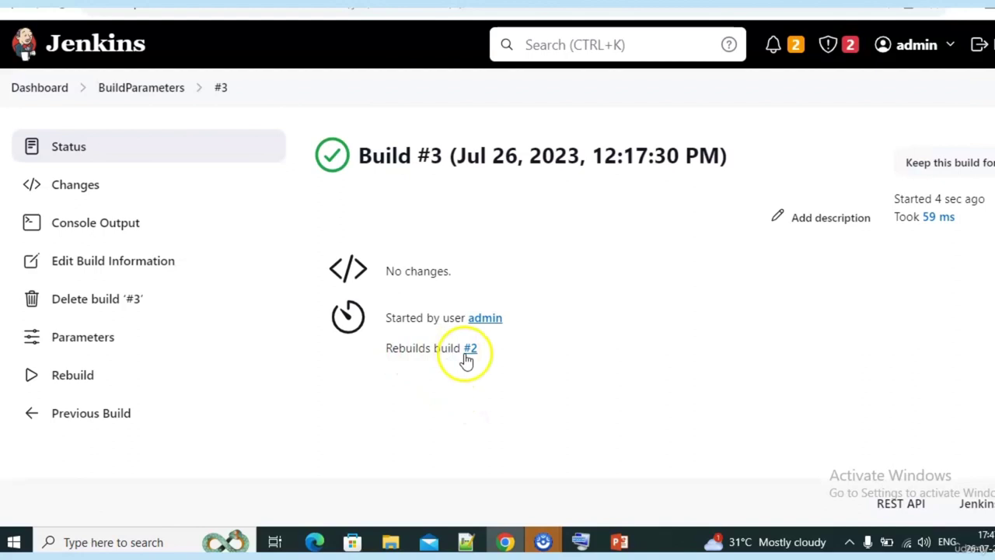
pyautogui.click(83, 385)
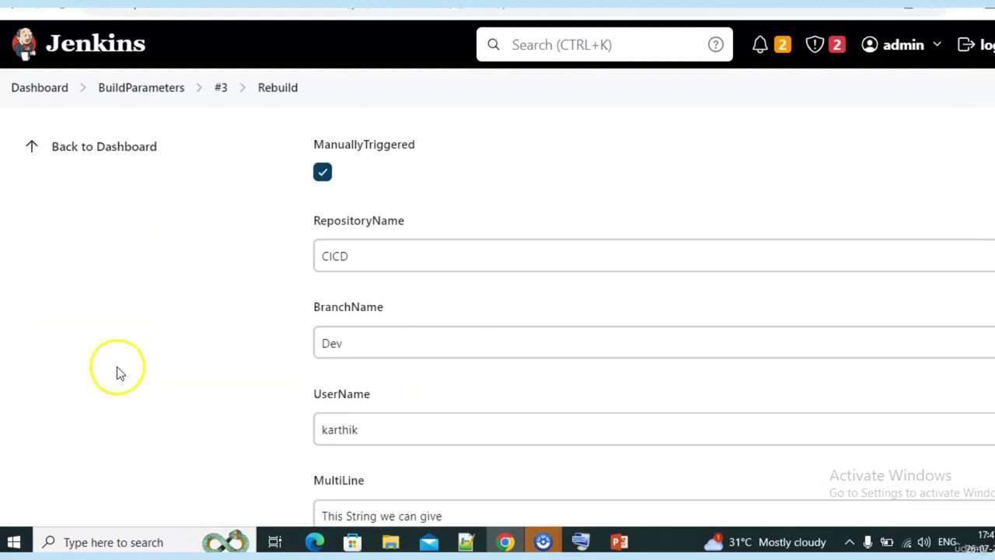
pyautogui.click(375, 339)
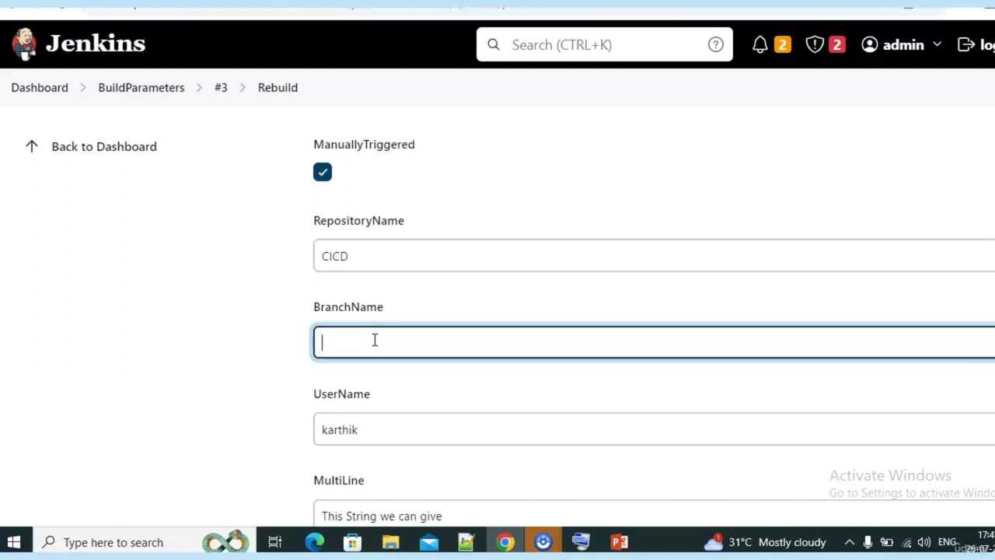
pyautogui.write('QA')
pyautogui.scroll(-4, 374, 340)
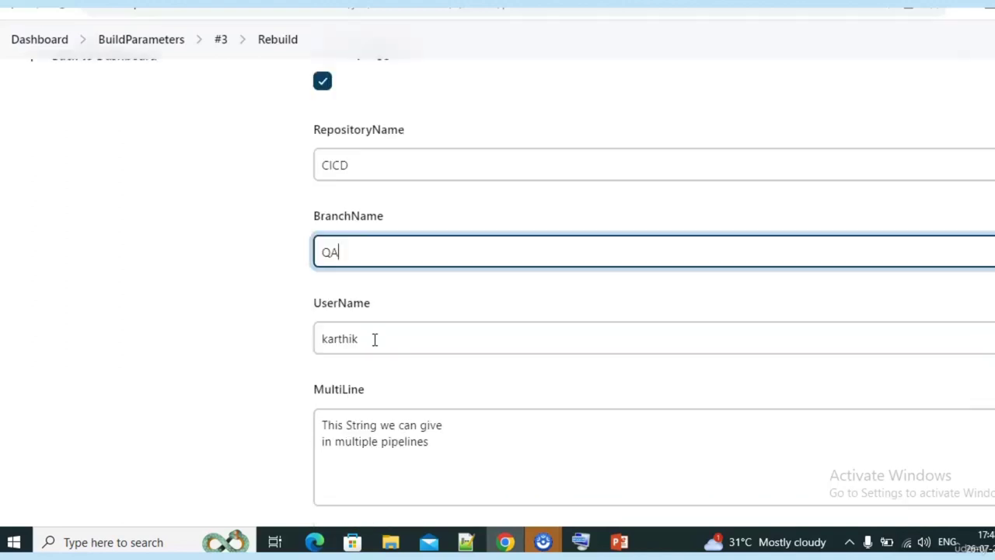
pyautogui.click(341, 455)
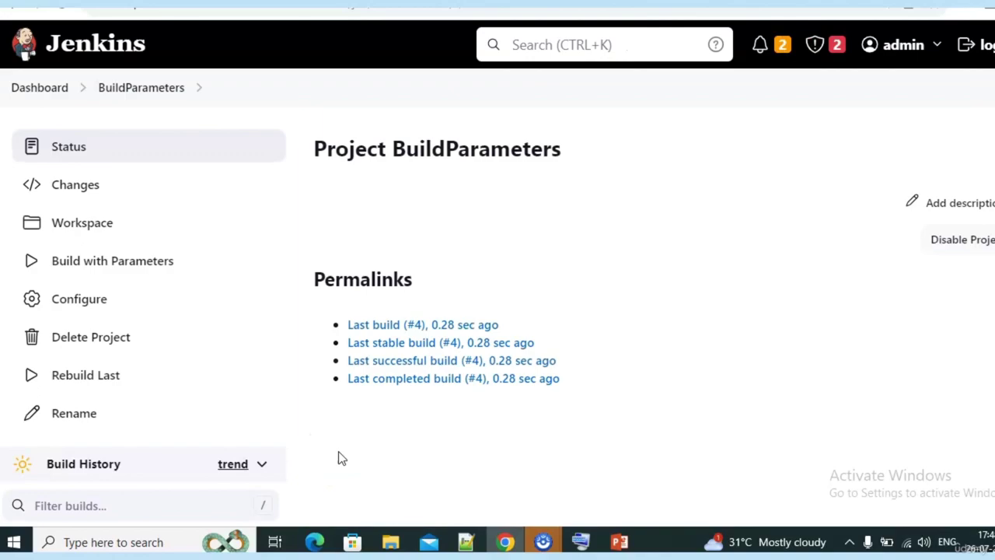
# Show the slide point about changing parameters on rebuild, then return to BuildParameters in Jenkins.
pyautogui.hotkey('alt', 'Tab')
pyautogui.hotkey('alt', 'Tab')
pyautogui.hotkey('alt', 'Tab')
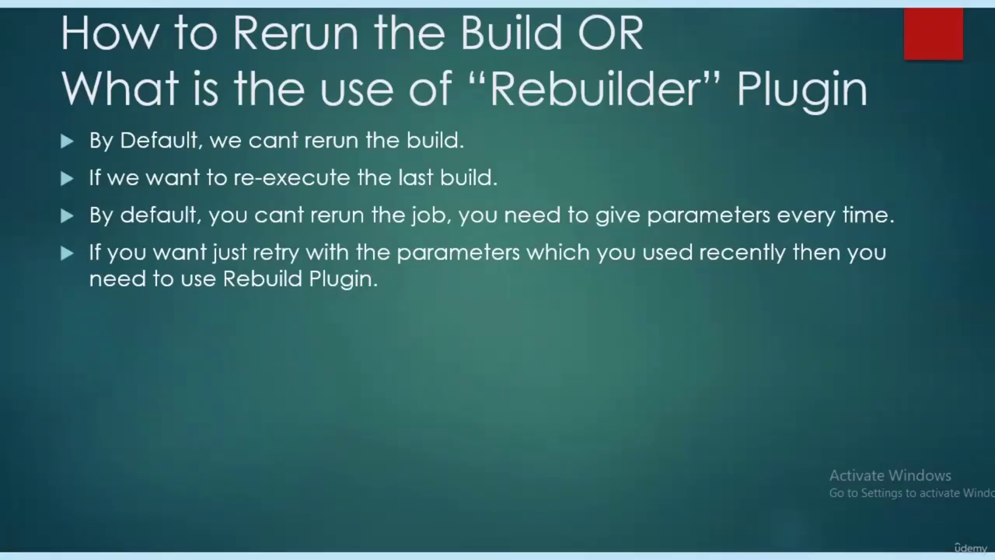
pyautogui.click(441, 321)
pyautogui.hotkey('alt', 'Tab')
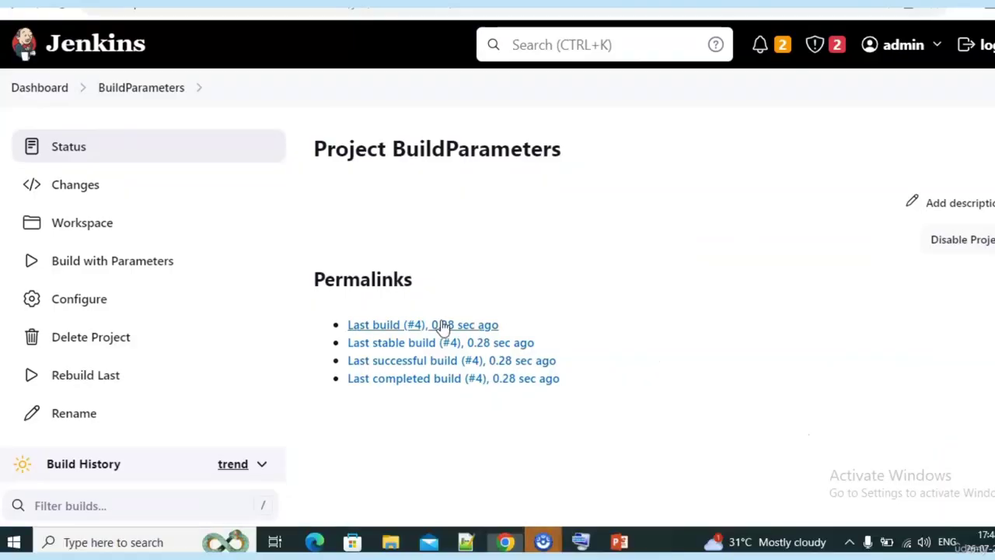
pyautogui.hotkey('alt', 'Tab')
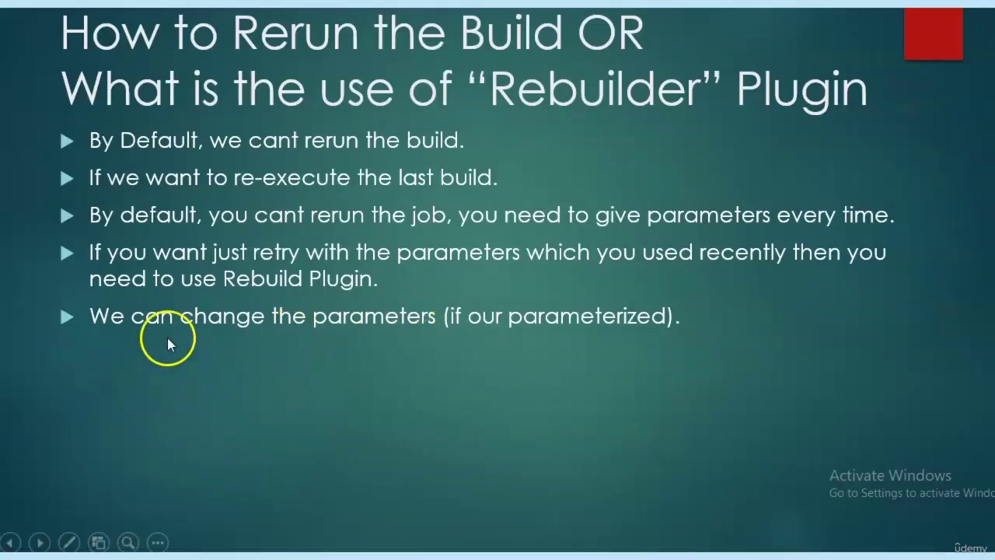
pyautogui.click(351, 339)
pyautogui.press('Left')
pyautogui.hotkey('alt', 'Tab')
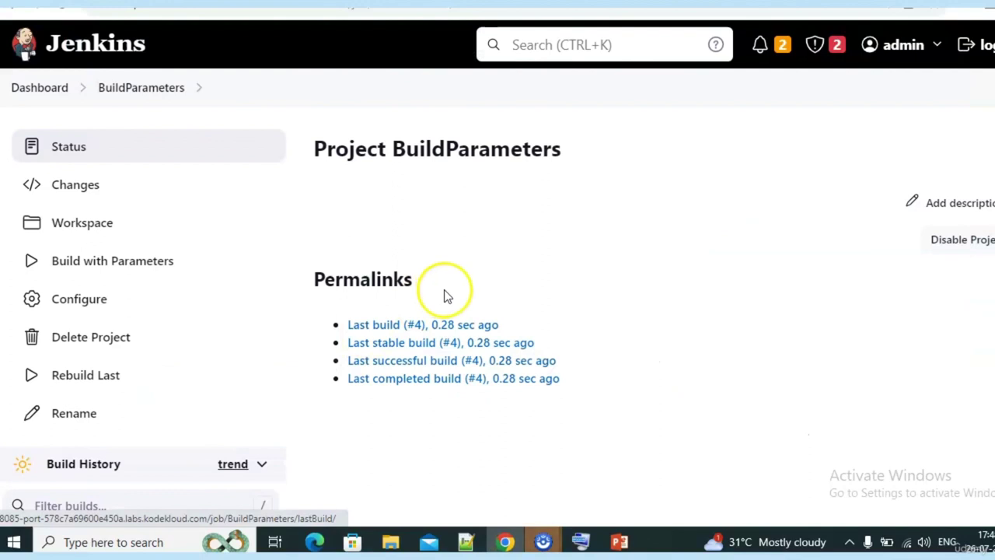
pyautogui.scroll(-2, 280, 302)
pyautogui.scroll(-1, 272, 301)
# View build #4's console output, which echoes BranchName QA.
pyautogui.click(26, 314)
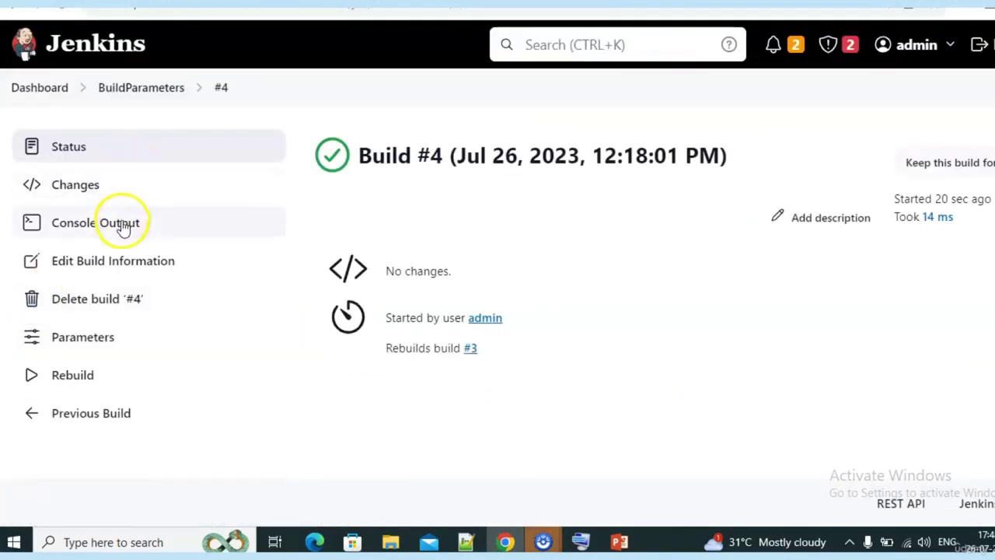
pyautogui.click(121, 224)
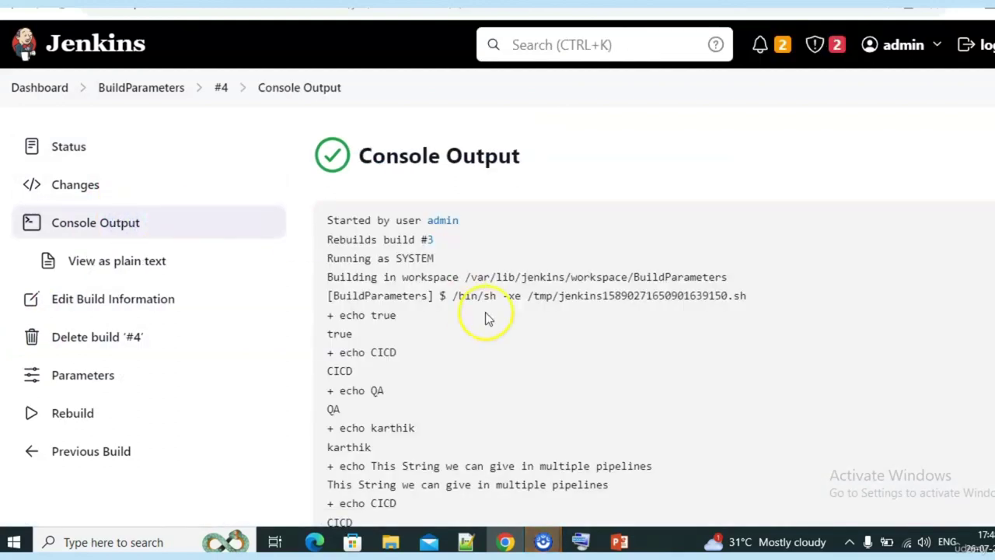
pyautogui.scroll(-2, 486, 314)
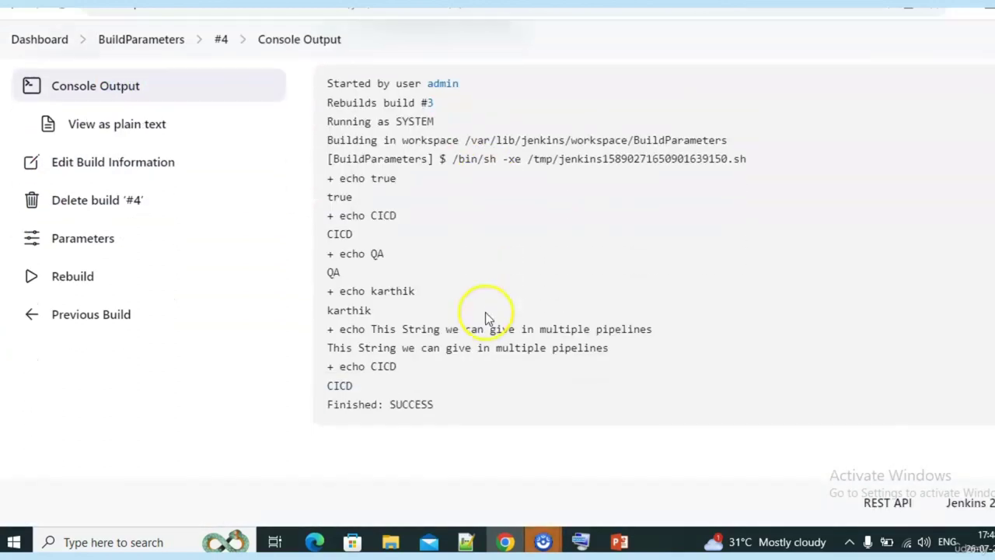
# View build #3's console output showing Dev, then return to build #4's console.
pyautogui.click(144, 41)
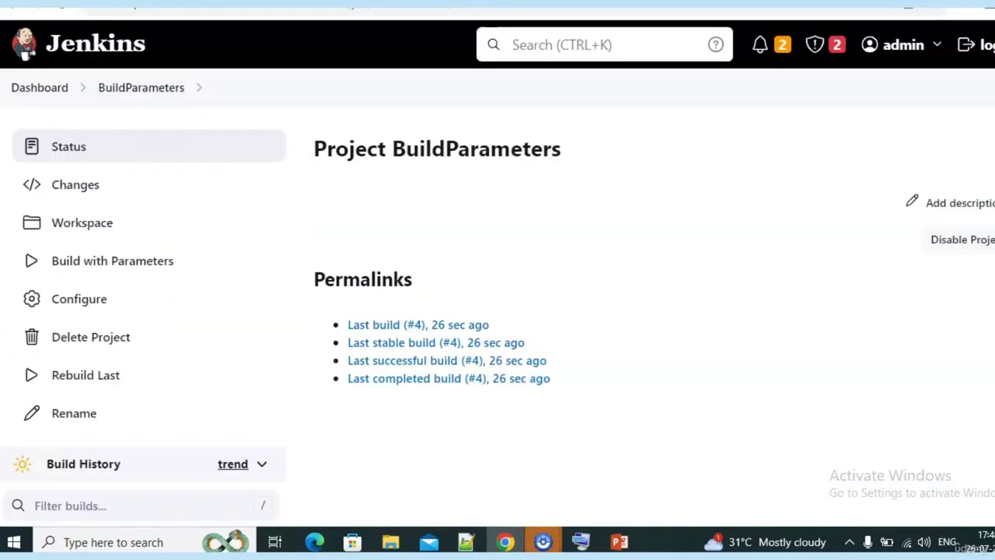
pyautogui.scroll(-3, 136, 265)
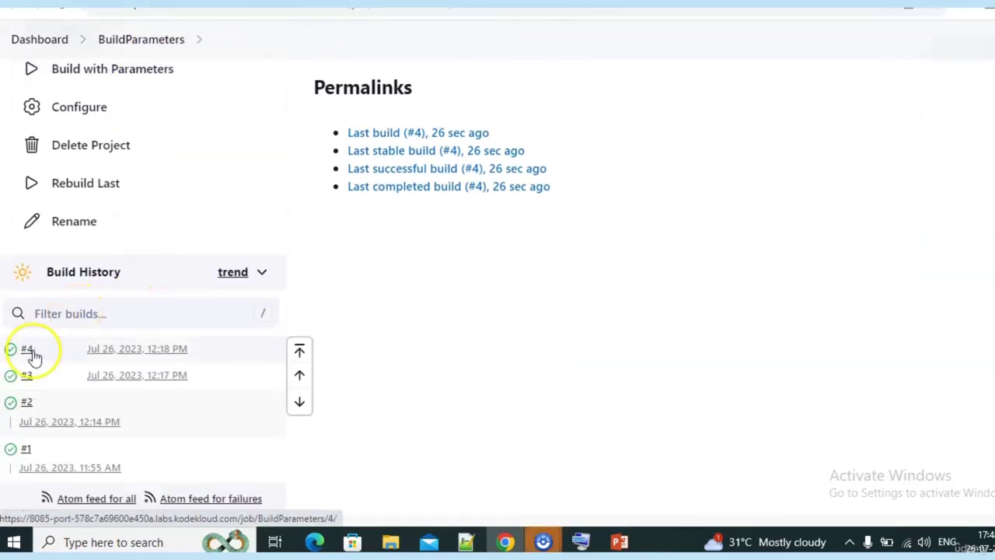
pyautogui.click(27, 374)
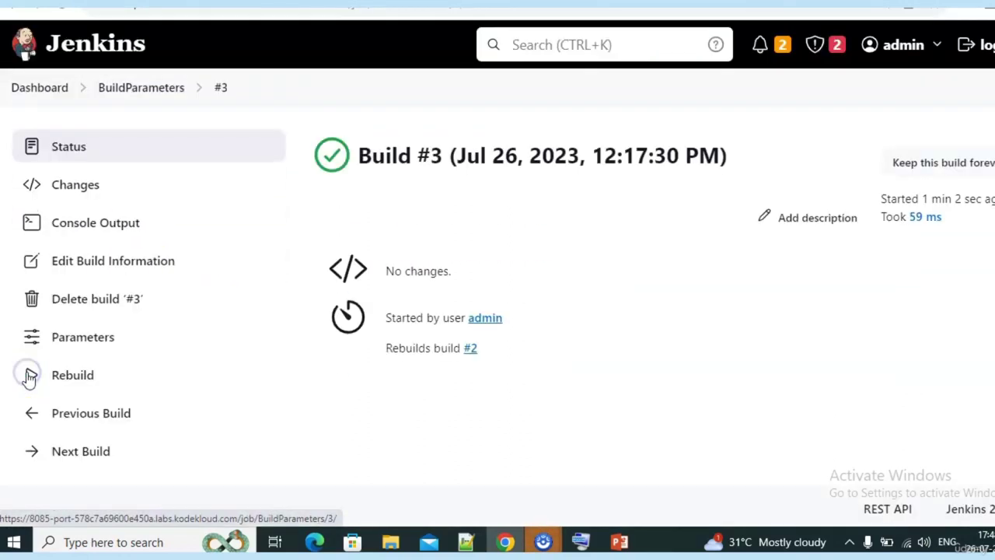
pyautogui.click(87, 232)
pyautogui.scroll(-3, 513, 368)
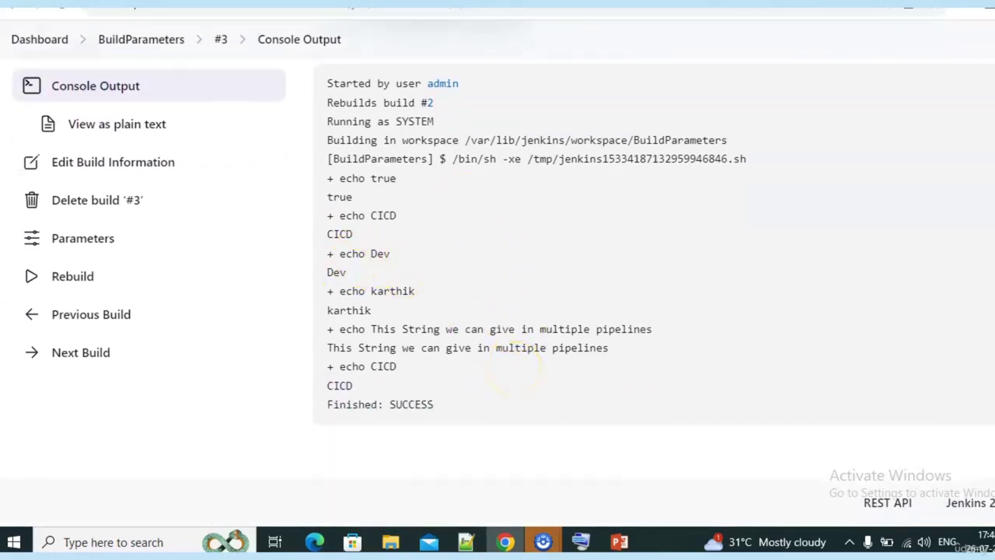
pyautogui.click(645, 2)
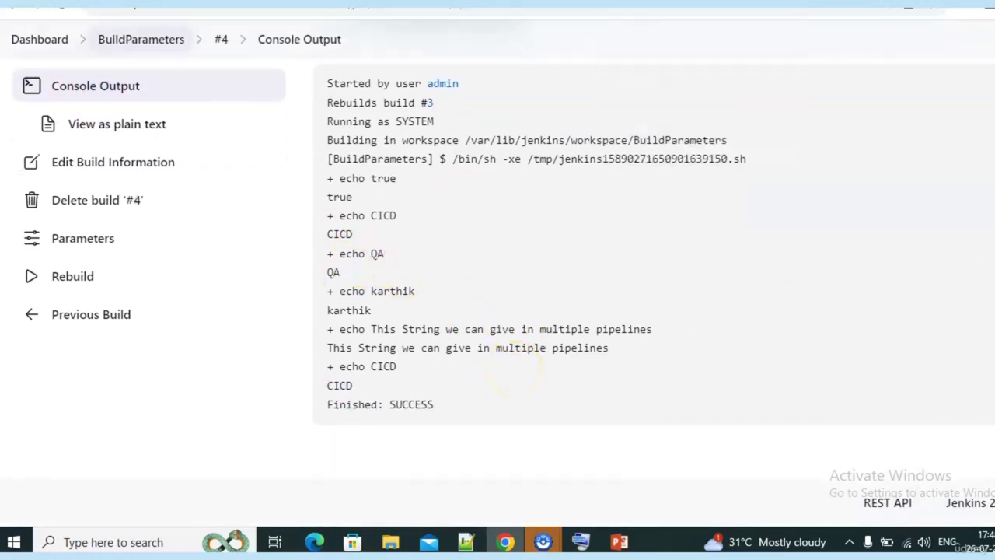
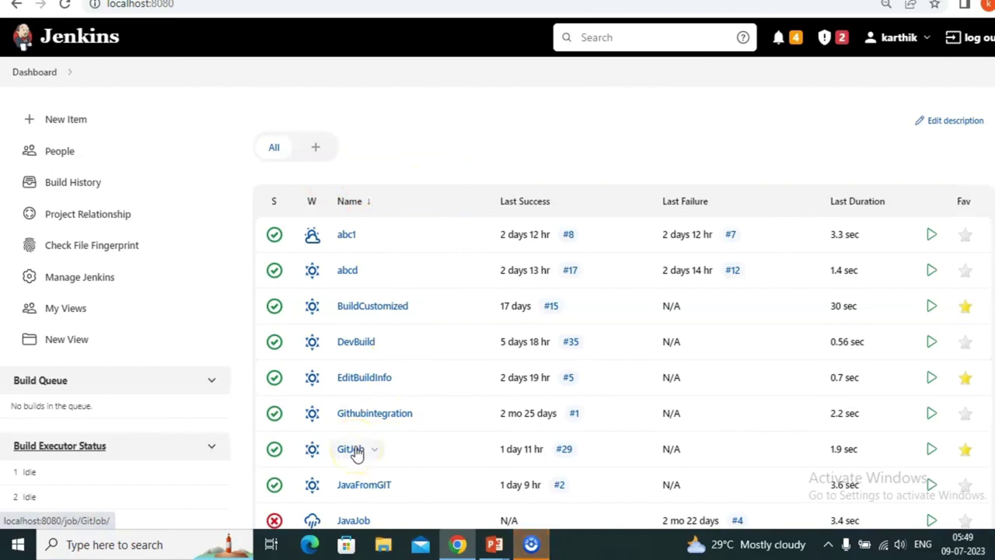
# Review the Build step settings in the JavaFromGIT job's configuration.
pyautogui.click(362, 486)
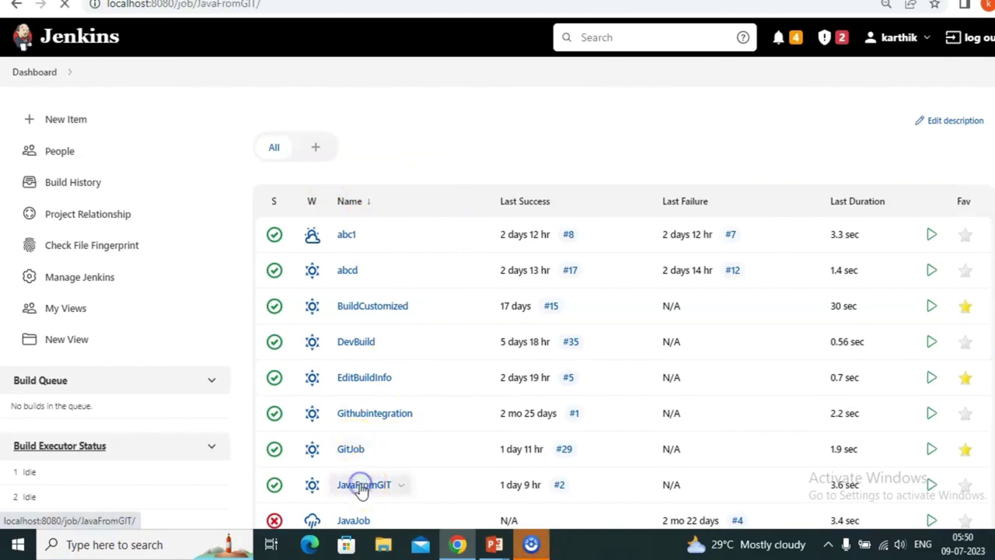
pyautogui.click(76, 280)
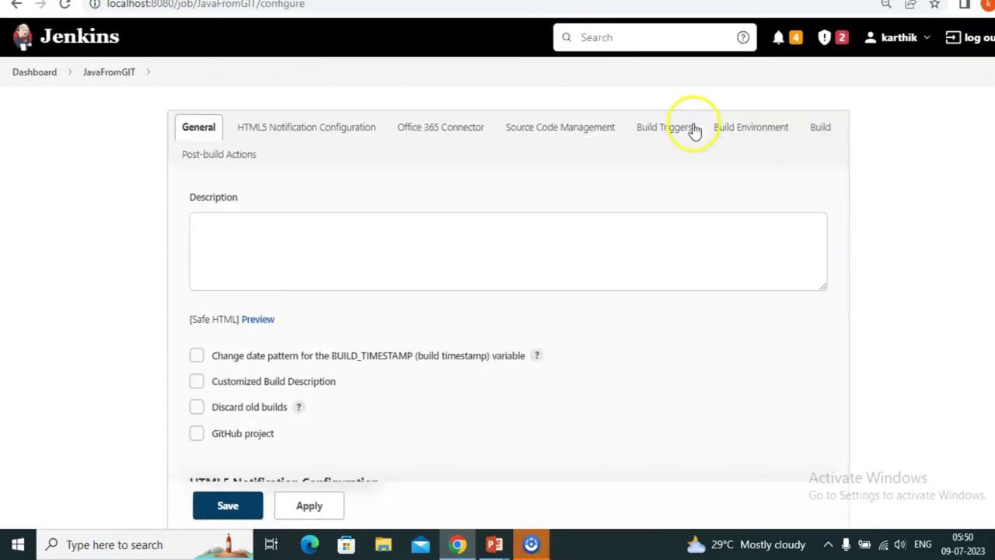
pyautogui.click(821, 131)
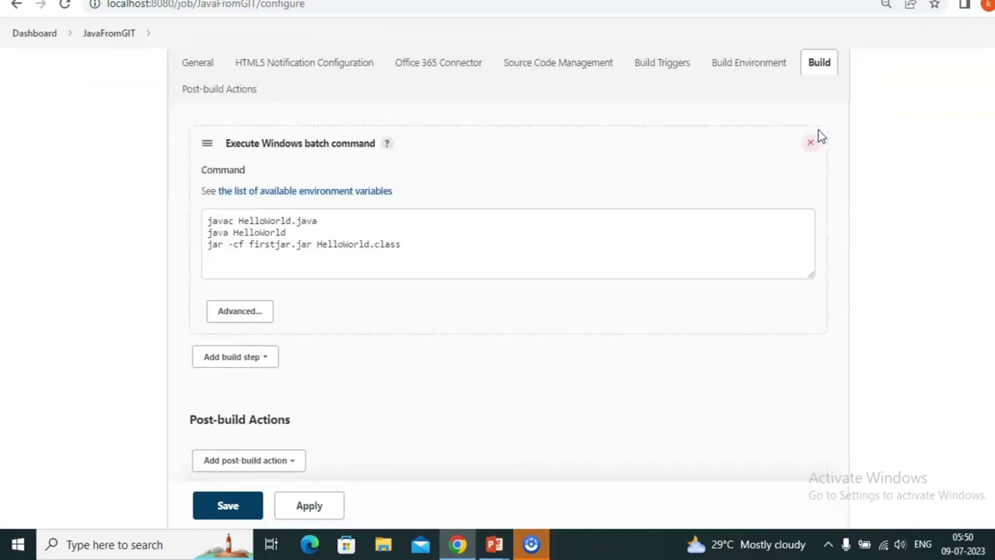
# Start a new JavaFromGIT build from the project page so build #3 appears.
pyautogui.click(94, 36)
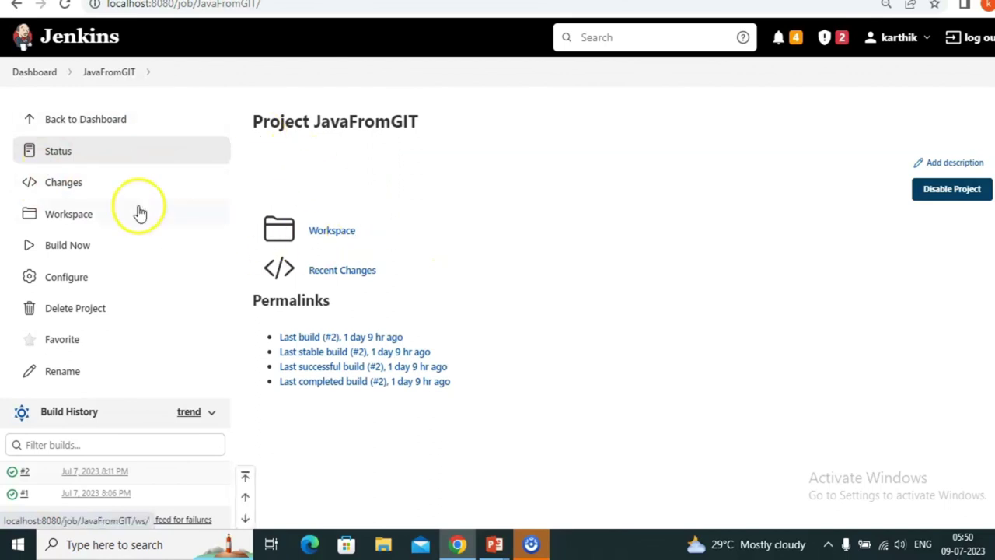
pyautogui.click(67, 248)
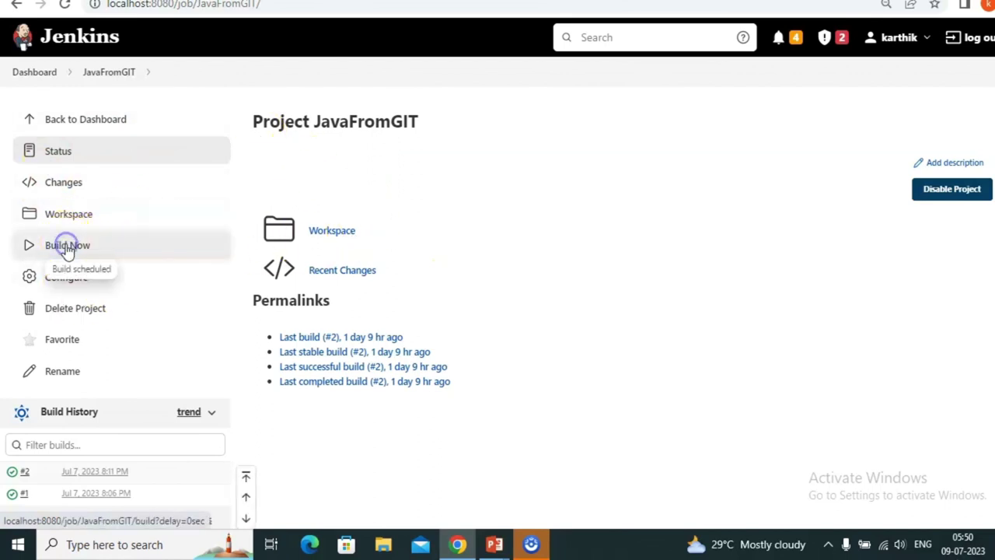
pyautogui.scroll(-1, 563, 272)
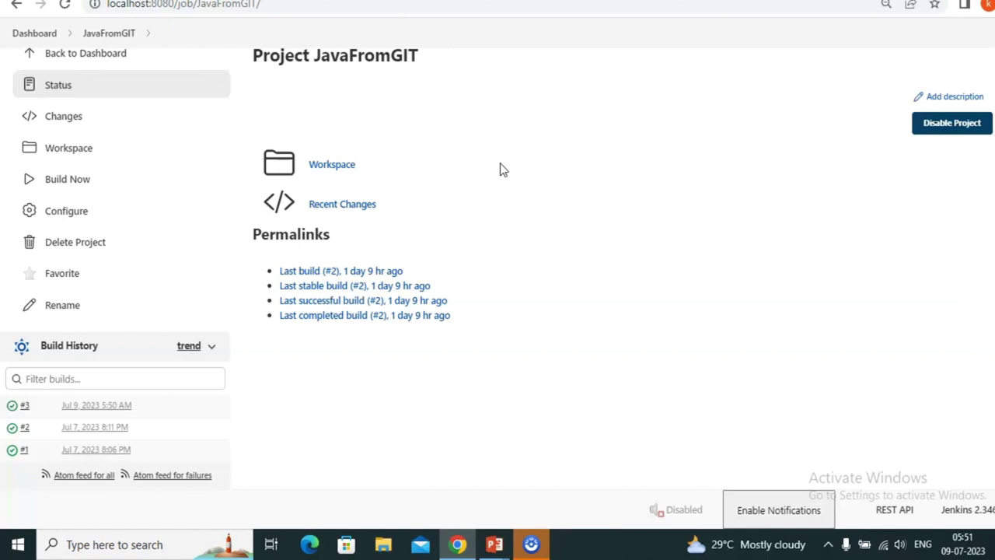
pyautogui.hotkey('alt', 'Tab')
# Reveal the slide bullets on html/log files, the Archive the artifacts option and its configuration path.
pyautogui.press('Right')
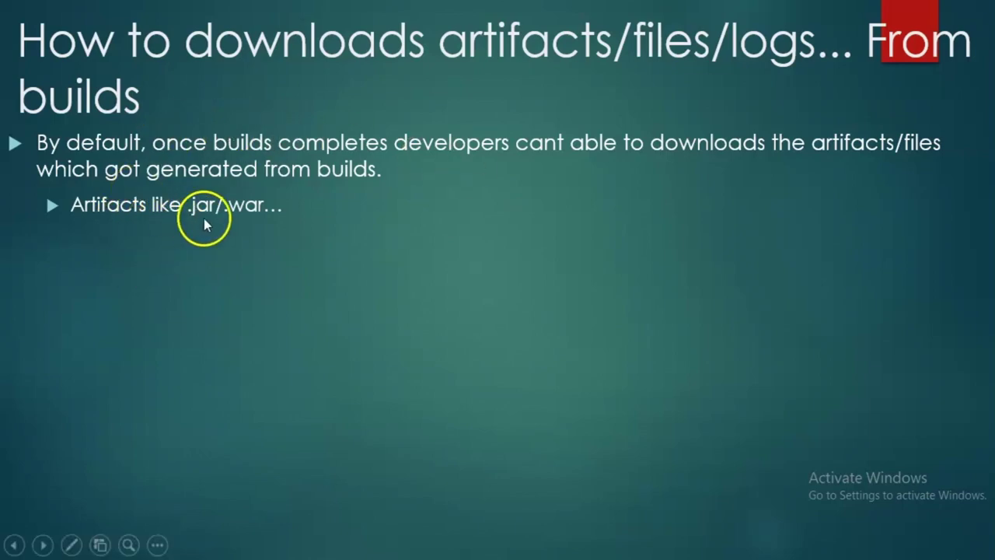
pyautogui.press('Right')
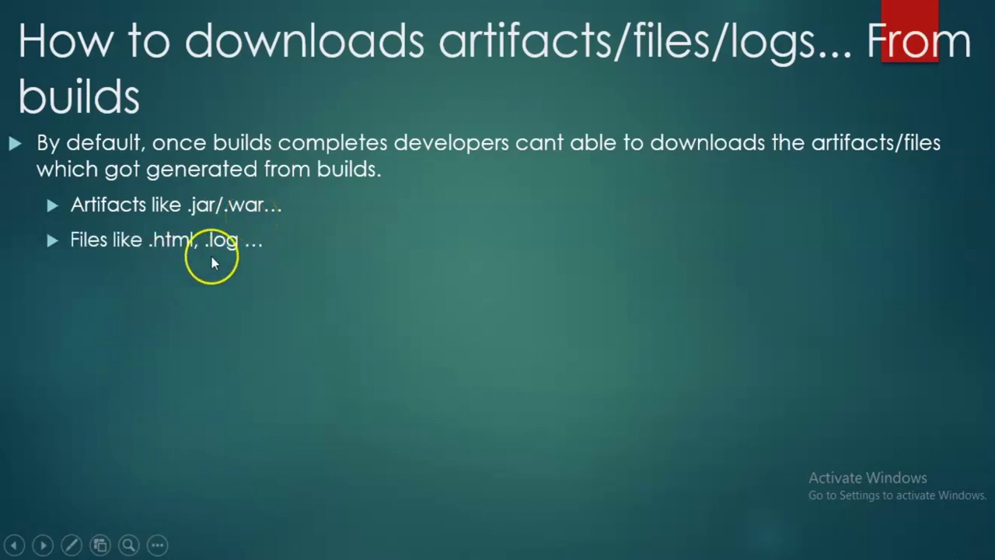
pyautogui.press('Right')
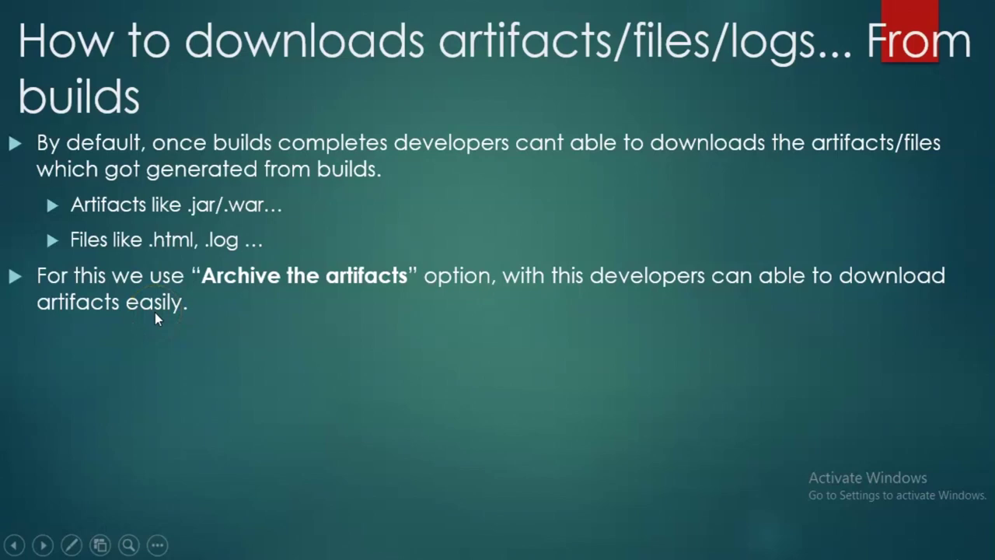
pyautogui.press('Right')
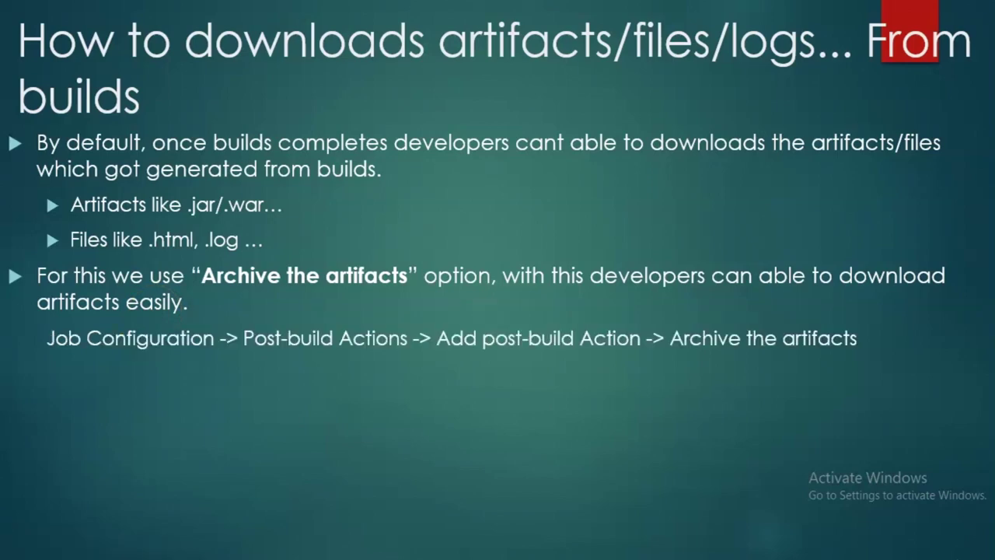
# Back in Jenkins, open the JavaFromGIT job's configuration.
pyautogui.moveTo(100, 544)
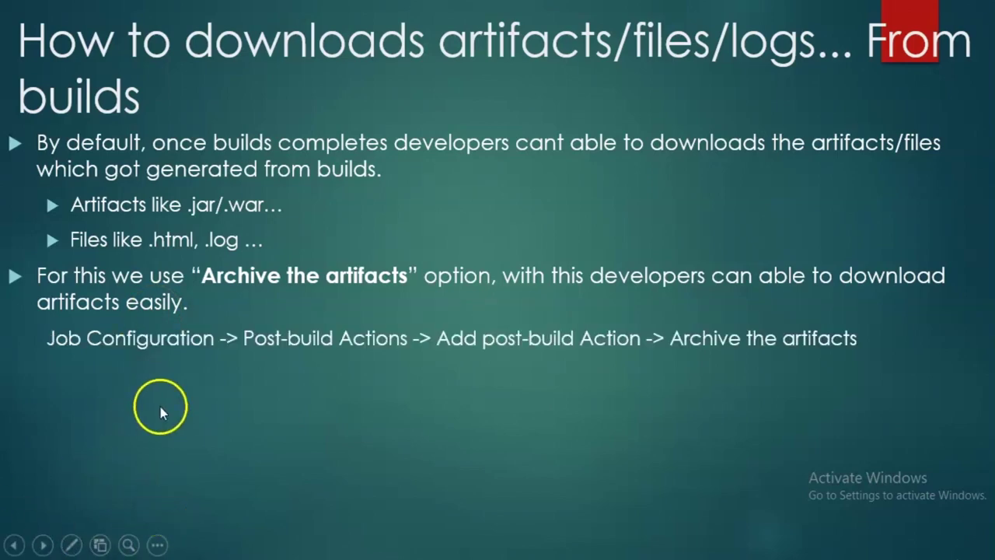
pyautogui.hotkey('alt', 'Tab')
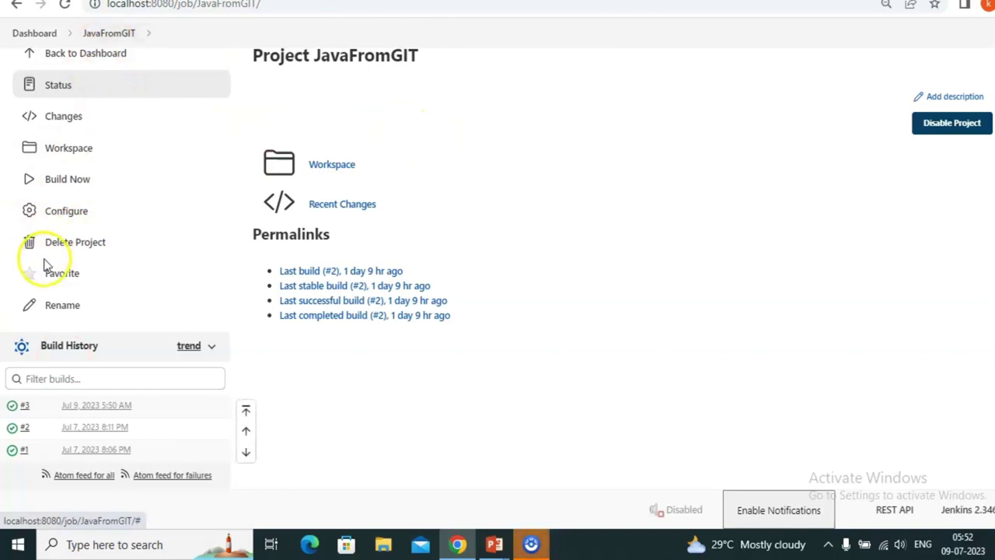
pyautogui.click(70, 220)
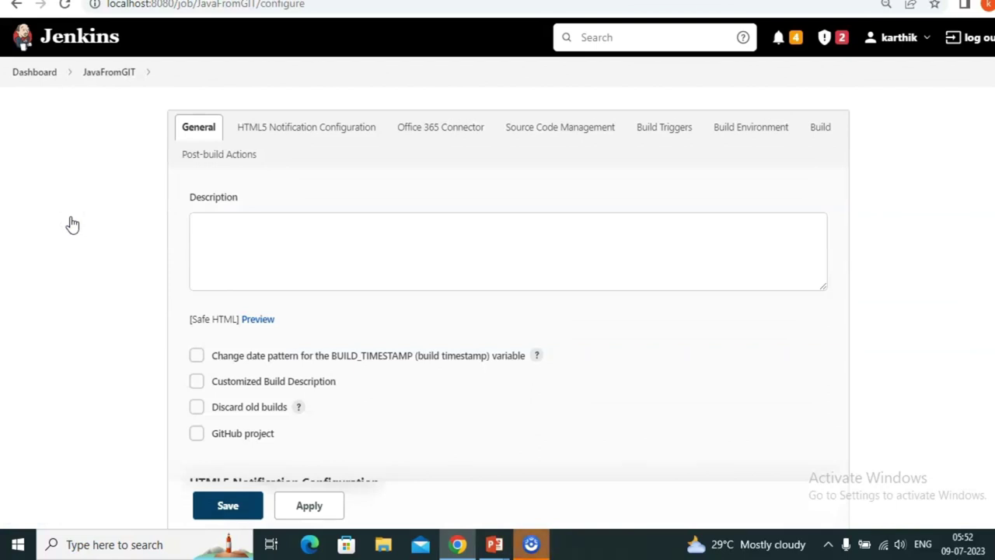
# Add an Archive the artifacts post-build action to the JavaFromGIT job.
pyautogui.hotkey('alt', 'Tab')
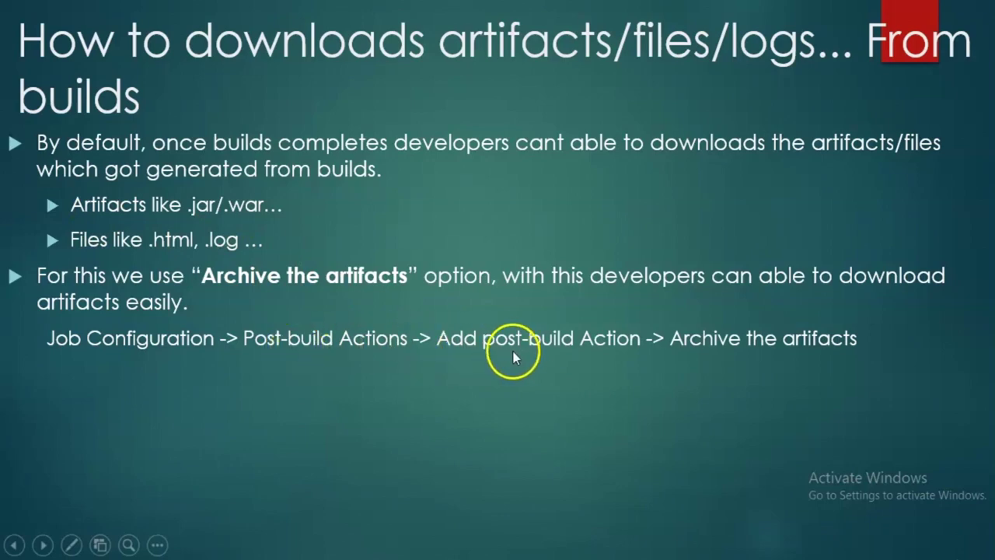
pyautogui.hotkey('alt', 'Tab')
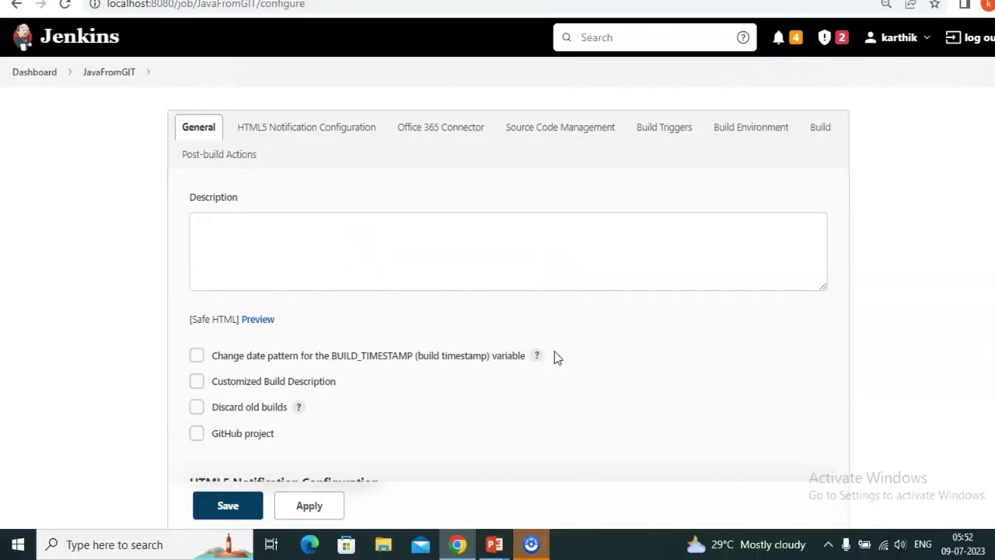
pyautogui.click(245, 156)
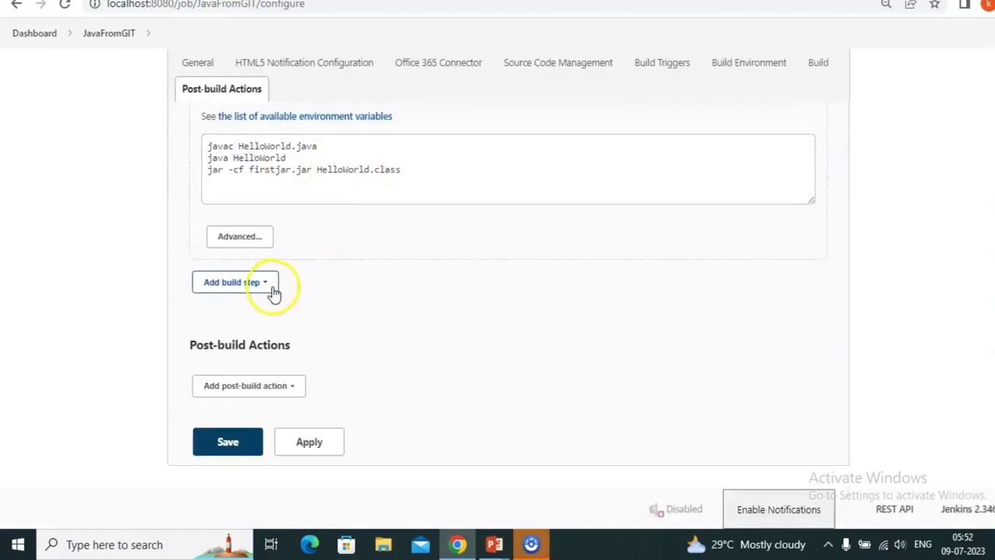
pyautogui.click(281, 394)
pyautogui.hotkey('alt', 'Tab')
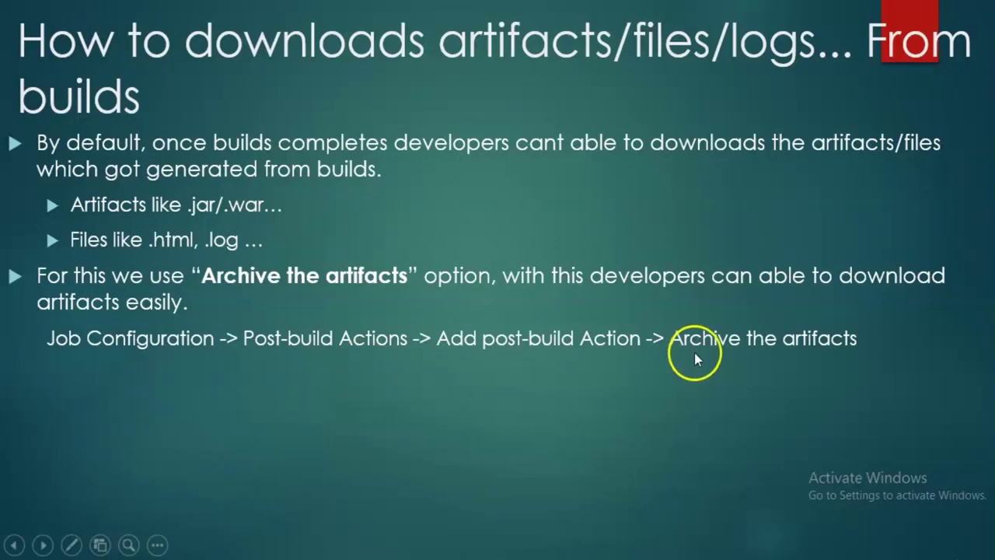
pyautogui.hotkey('alt', 'Tab')
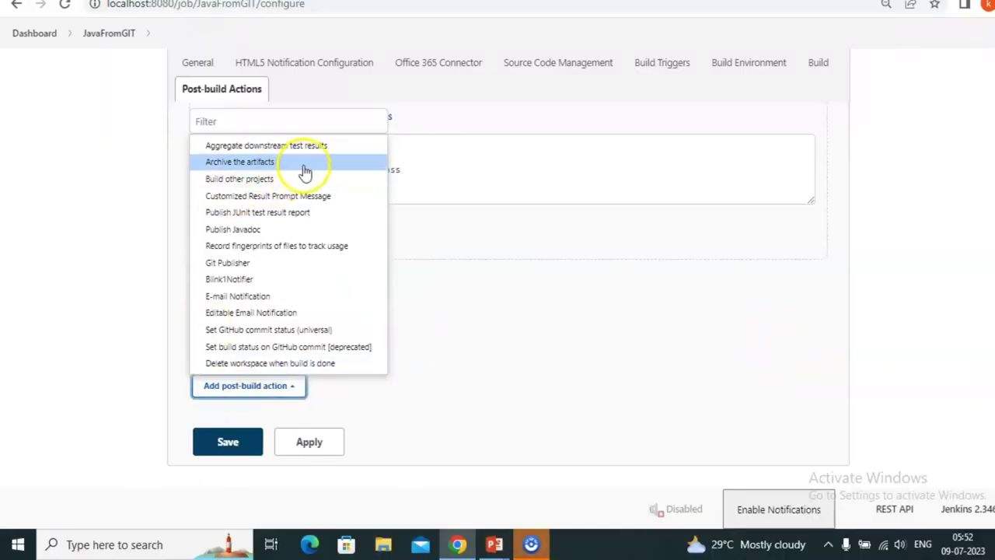
pyautogui.click(304, 163)
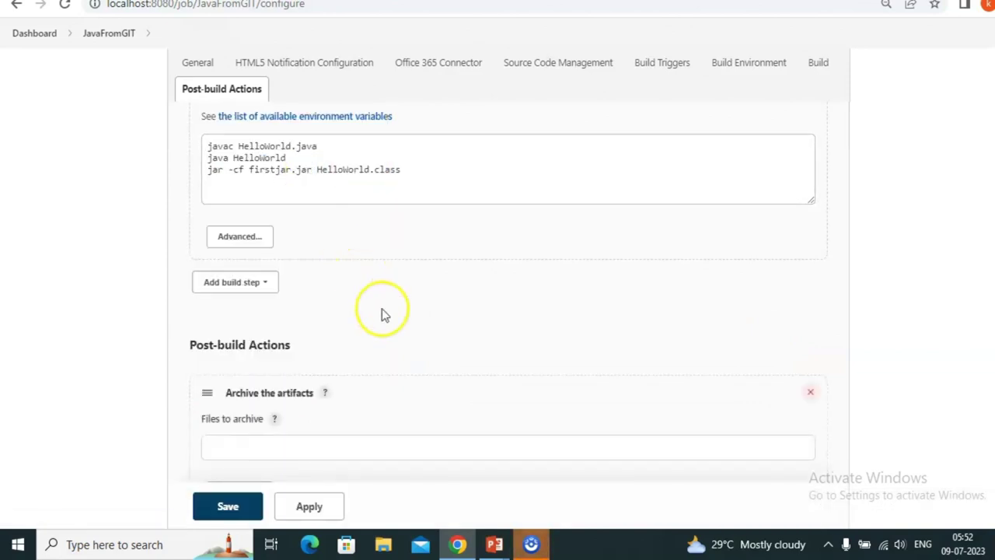
pyautogui.scroll(-3, 382, 314)
# Reveal the slide's Files to archive line and its mhb.jar example.
pyautogui.hotkey('alt', 'Tab')
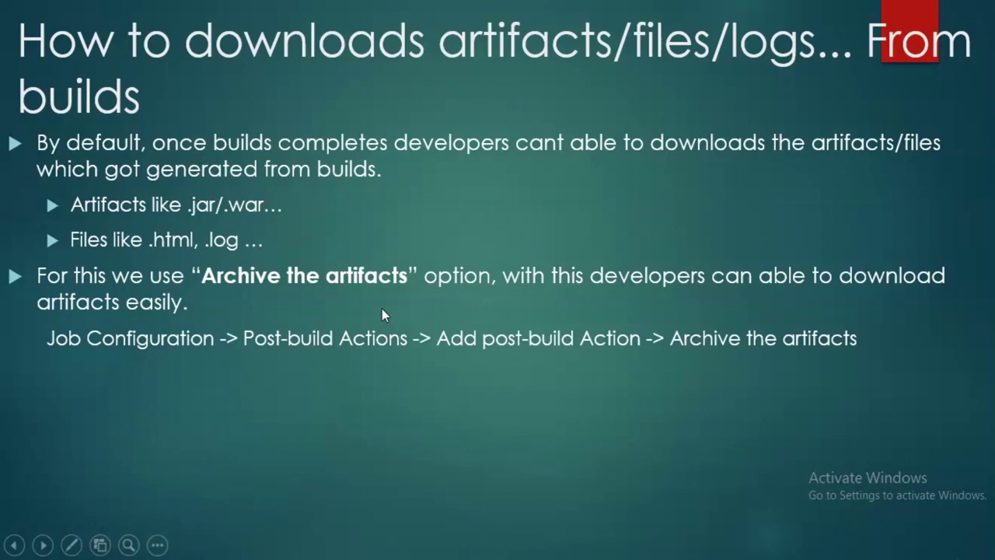
pyautogui.press('Right')
pyautogui.press('Right')
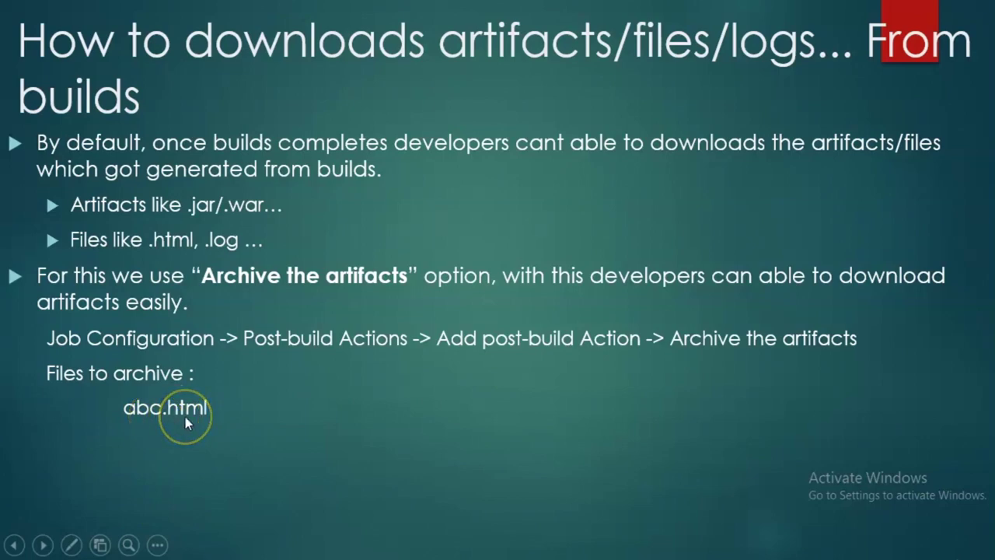
pyautogui.press('Right')
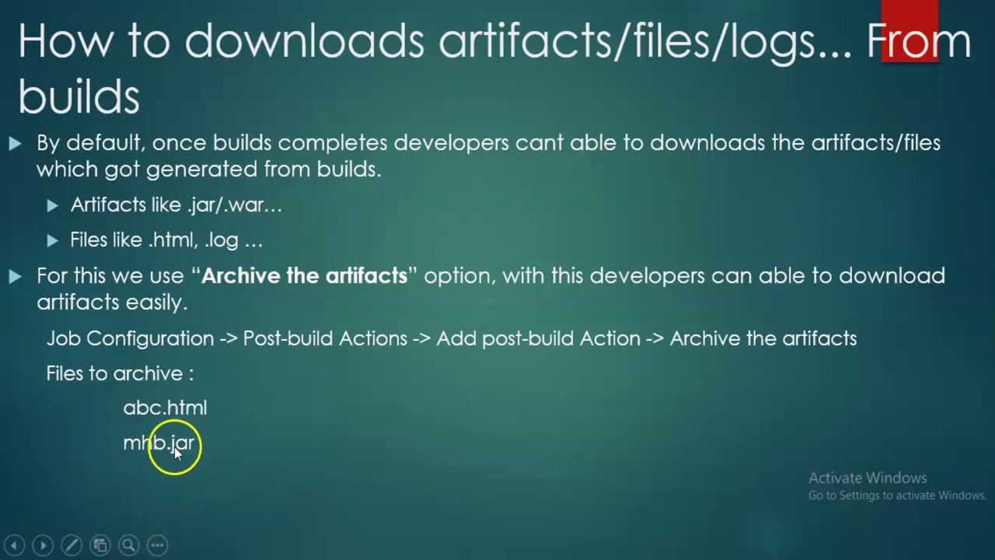
pyautogui.hotkey('alt', 'Tab')
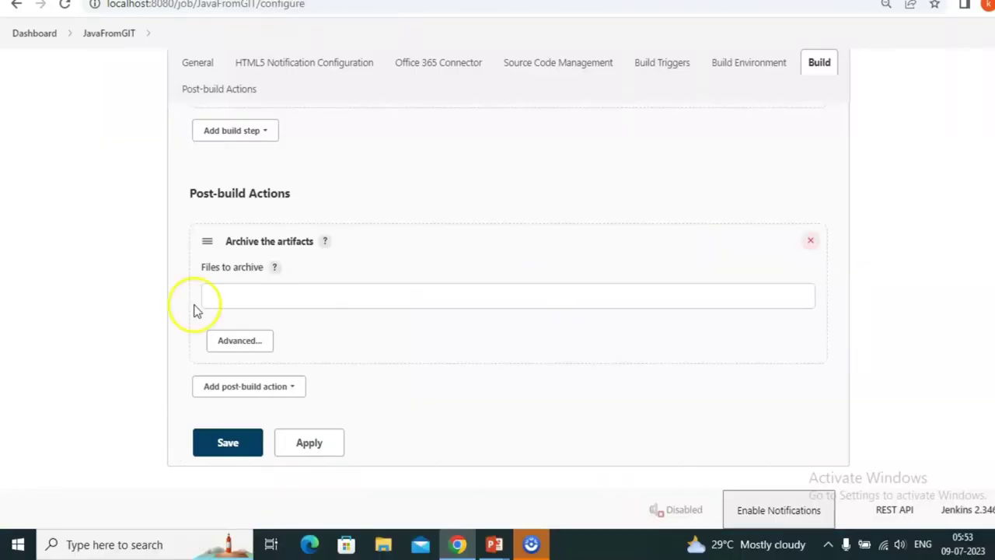
pyautogui.hotkey('alt', 'Tab')
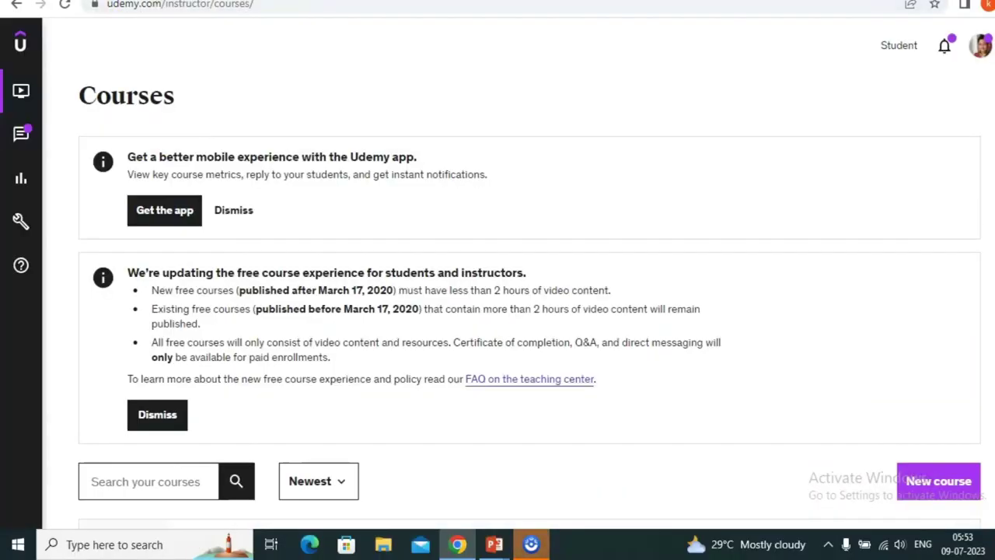
# Check the job's Source Code Management settings for the Git repository.
pyautogui.hotkey('alt', 'Tab')
pyautogui.scroll(10, 376, 215)
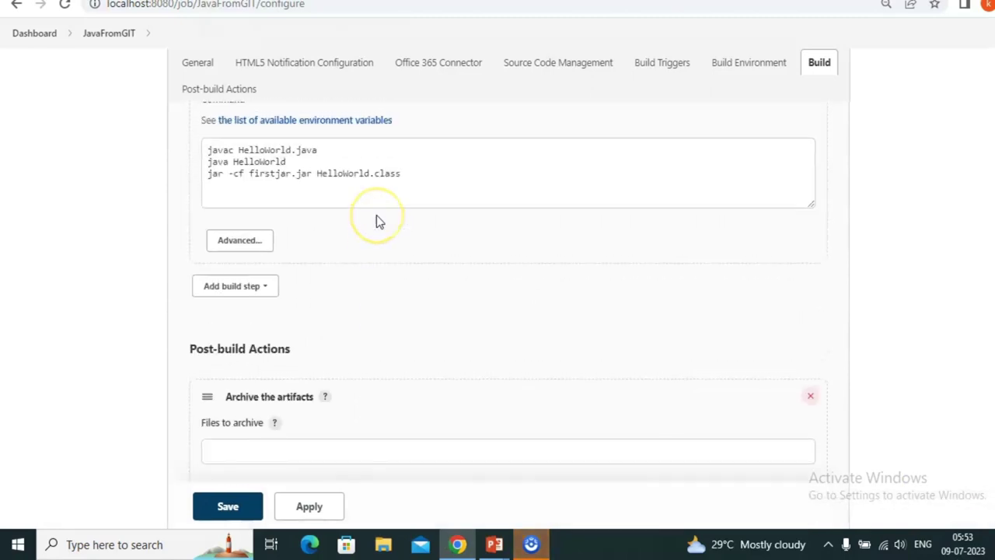
pyautogui.click(529, 70)
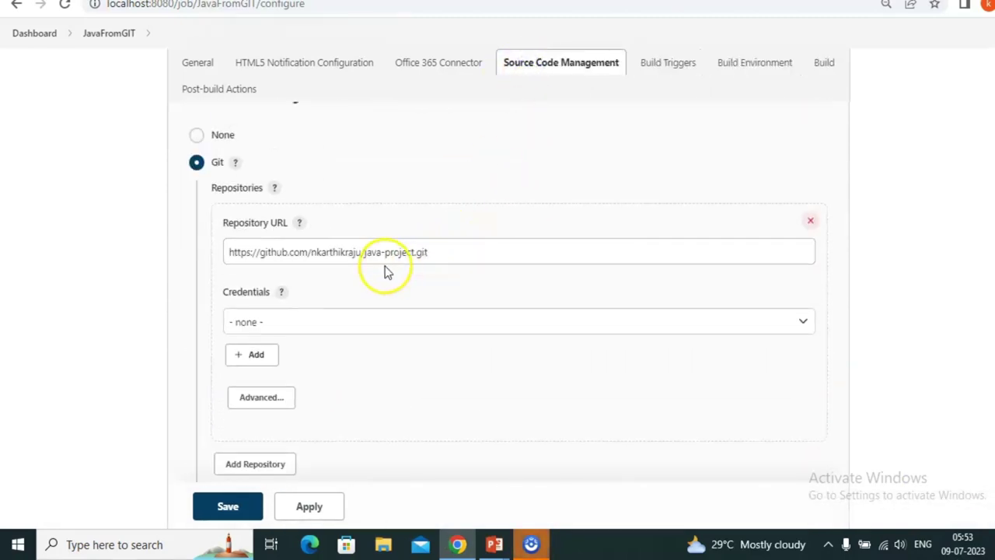
# Copy the HelloWorld.java file name from the java-project repository on GitHub.
pyautogui.hotkey('alt', 'Tab')
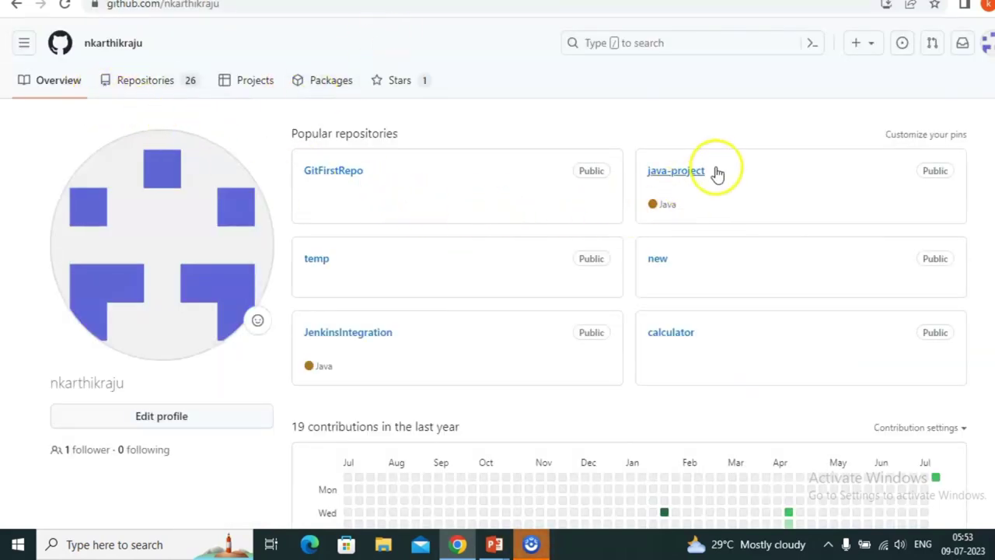
pyautogui.click(691, 170)
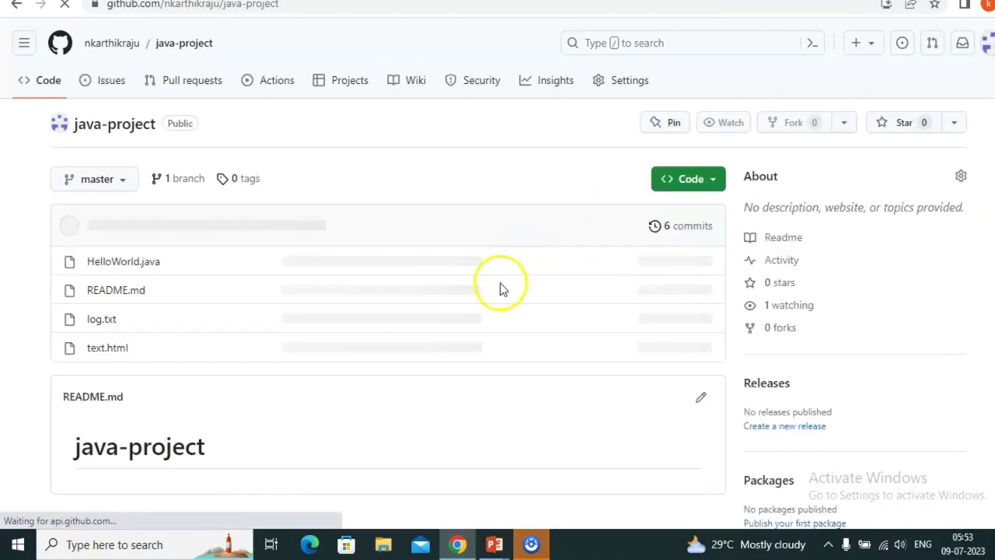
pyautogui.click(117, 264)
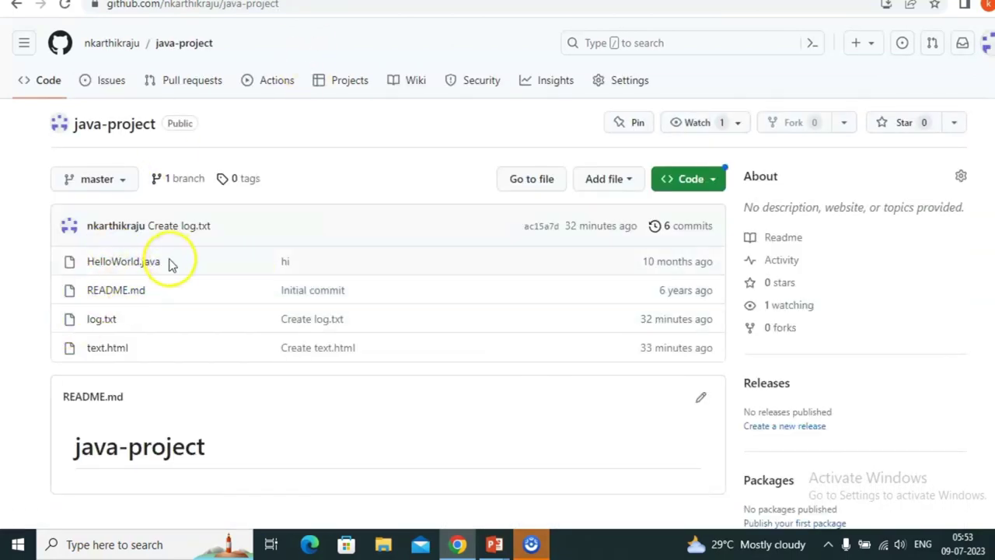
pyautogui.moveTo(189, 262); pyautogui.dragTo(88, 264)
pyautogui.hotkey('ctrl', 'c')
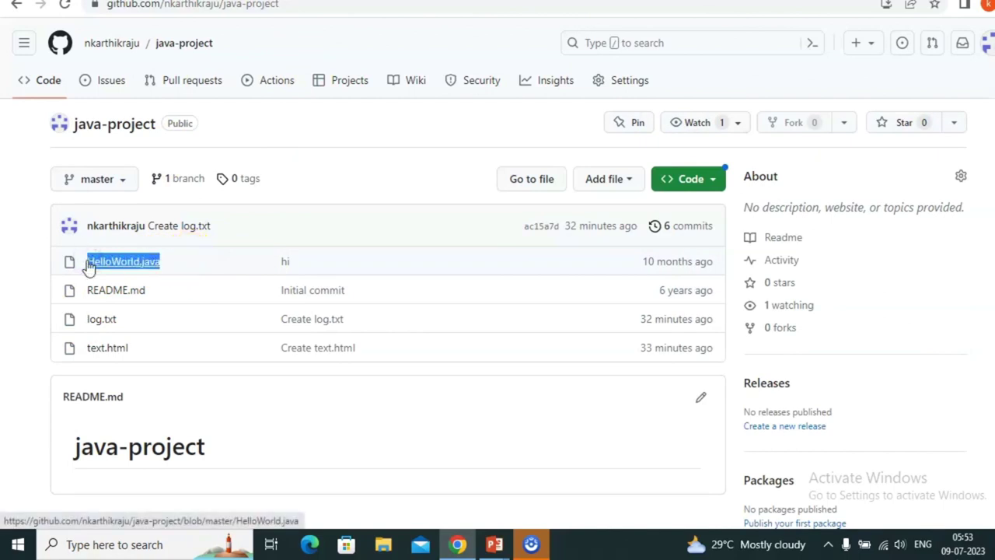
# Return to the JavaFromGIT configuration's Post-build Actions section.
pyautogui.hotkey('alt', 'Tab')
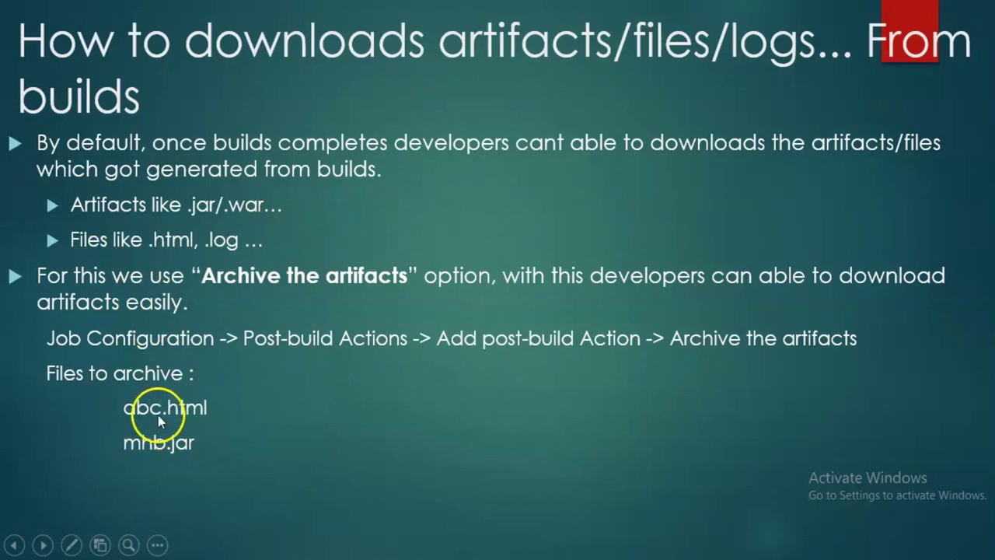
pyautogui.hotkey('alt', 'Tab')
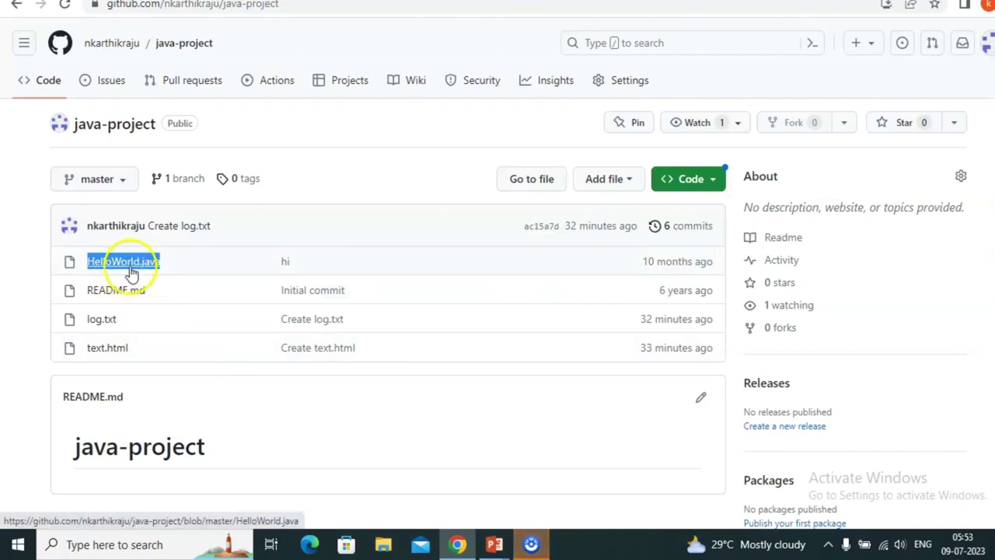
pyautogui.hotkey('ctrl', 'Tab')
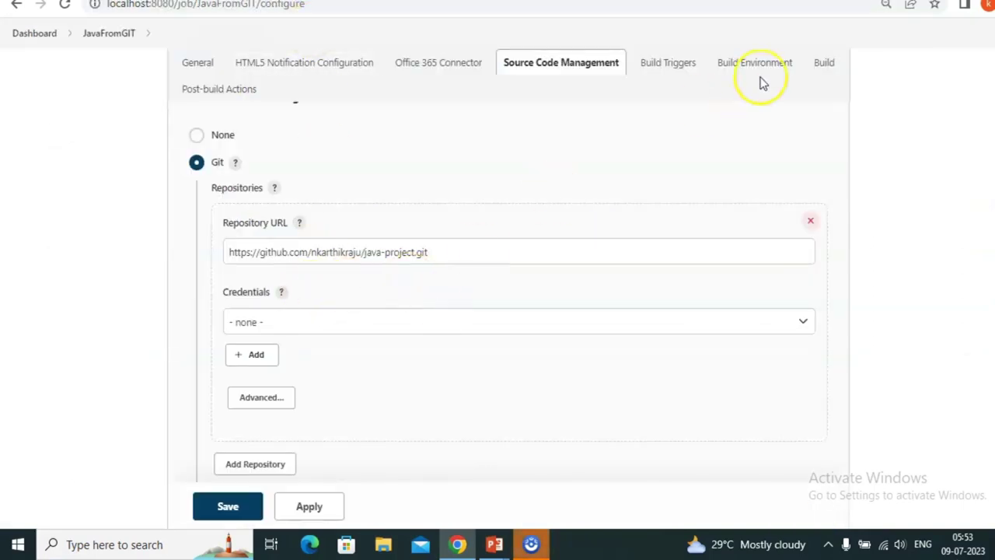
pyautogui.click(201, 90)
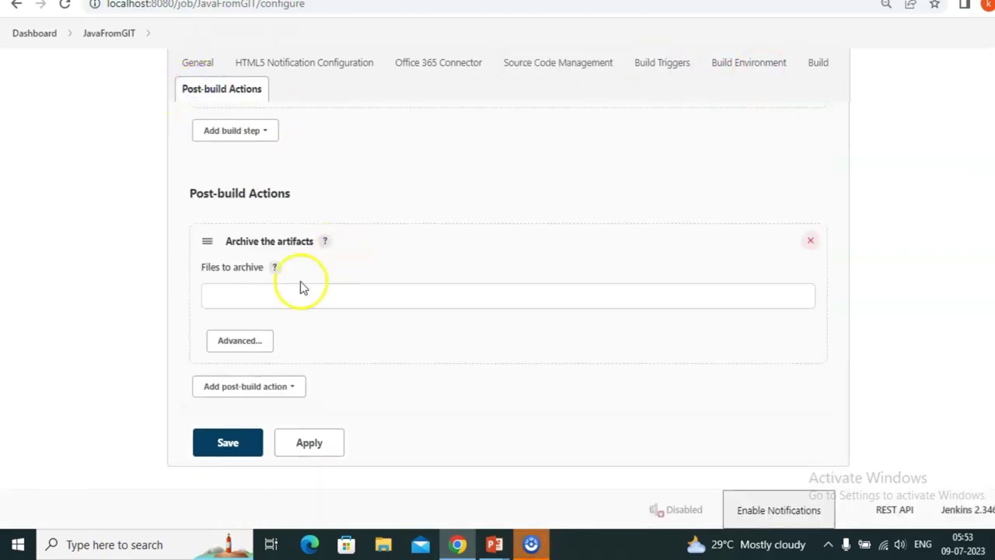
# Set Files to archive to HelloWorld.java and save the configuration.
pyautogui.click(239, 294)
pyautogui.hotkey('ctrl', 'v')
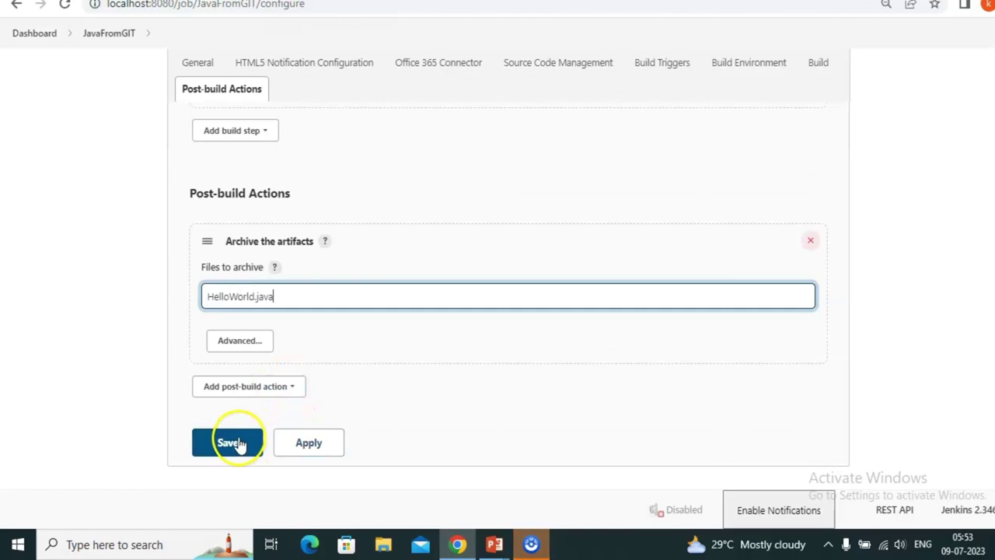
pyautogui.click(235, 443)
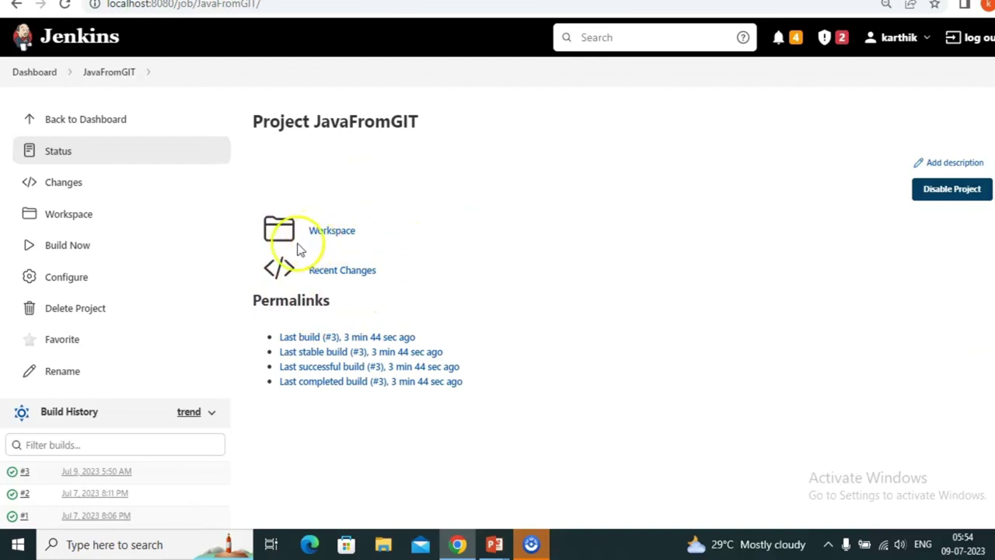
# Run build #4 and confirm HelloWorld.java is listed among its build artifacts.
pyautogui.click(82, 247)
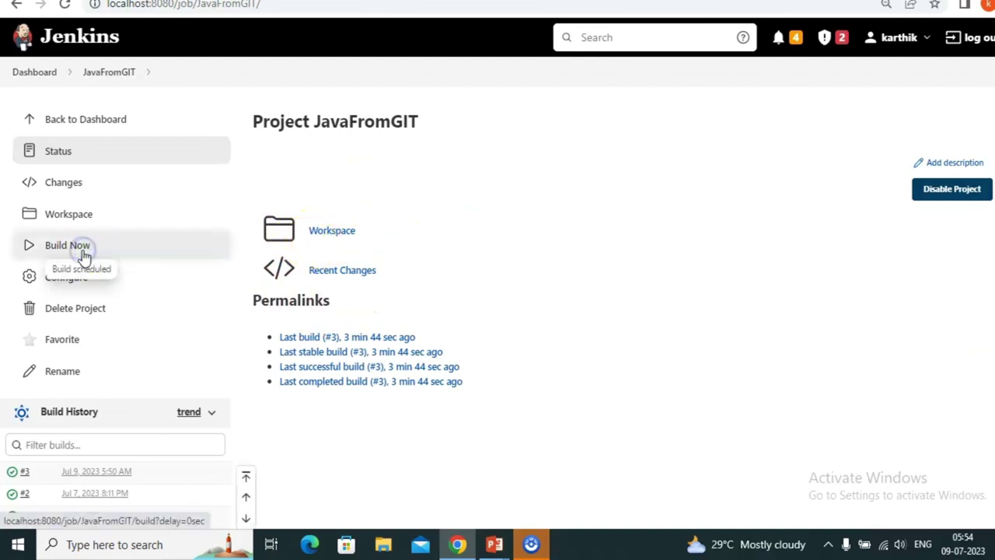
pyautogui.scroll(-1, 196, 258)
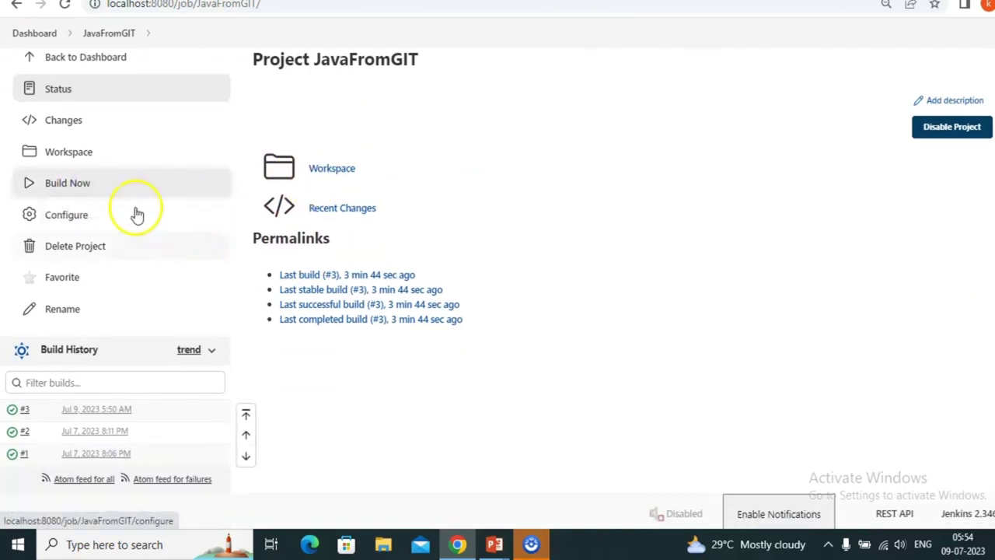
pyautogui.click(78, 183)
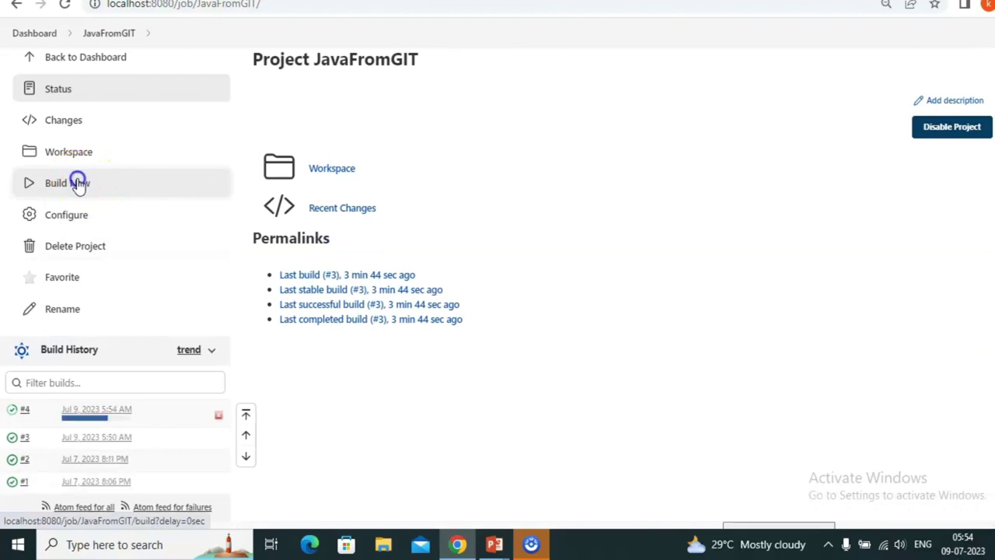
pyautogui.click(19, 412)
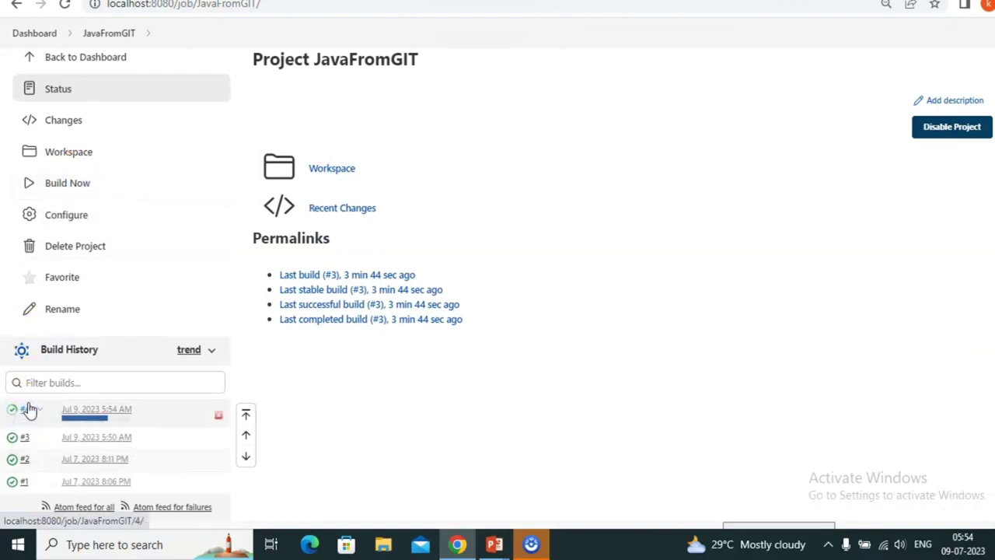
pyautogui.click(29, 410)
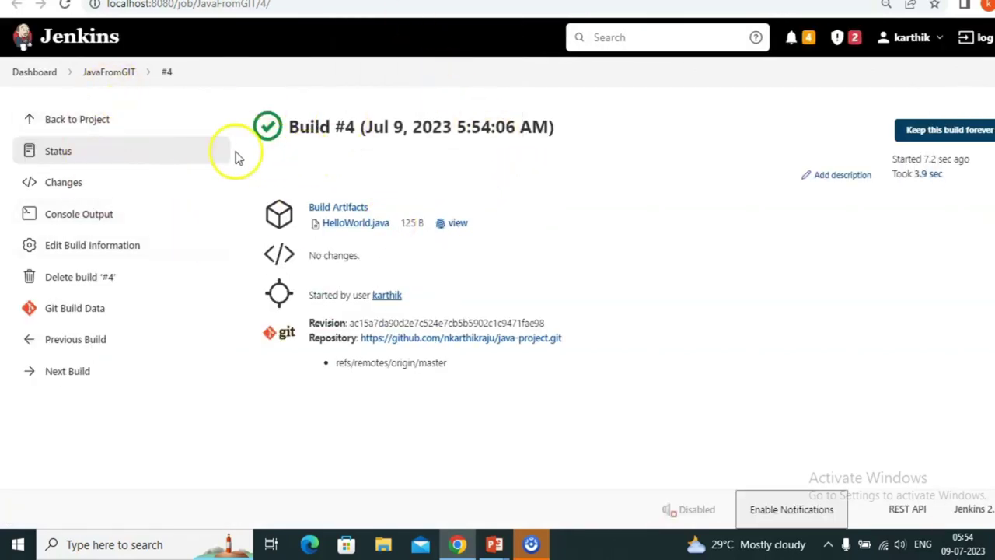
pyautogui.click(116, 73)
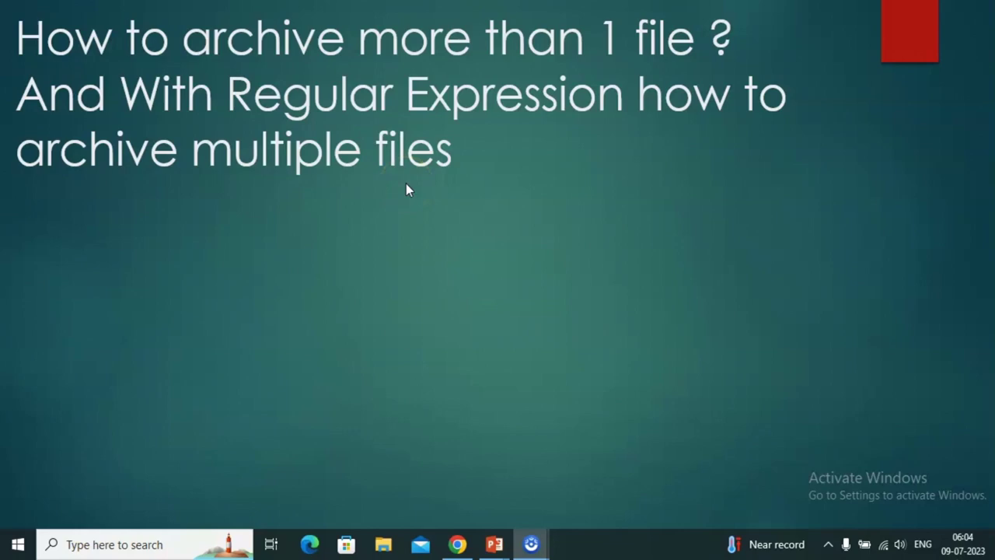
pyautogui.click(496, 247)
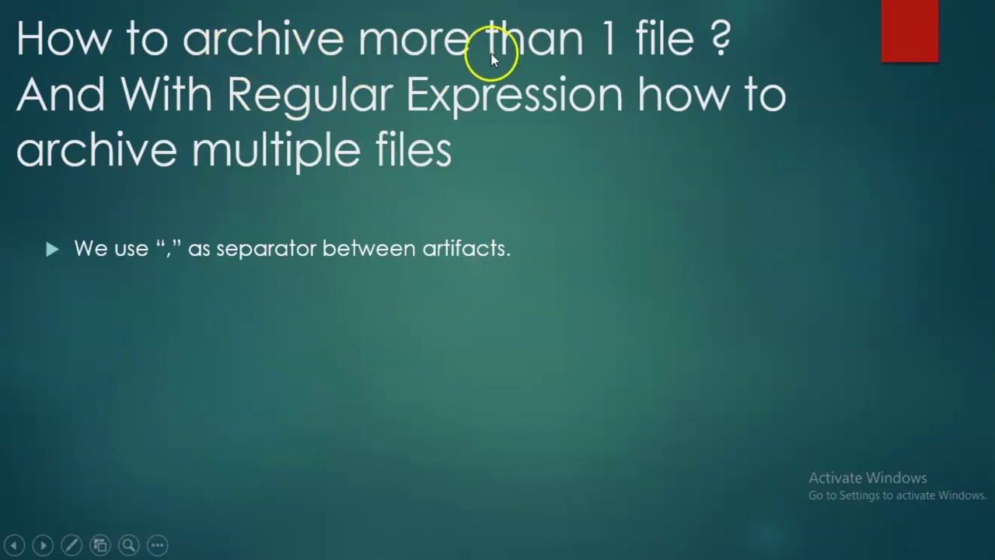
# Reveal the comma-separated example 'HelloWorld.jar, hello.txt' on the slide.
pyautogui.click(167, 260)
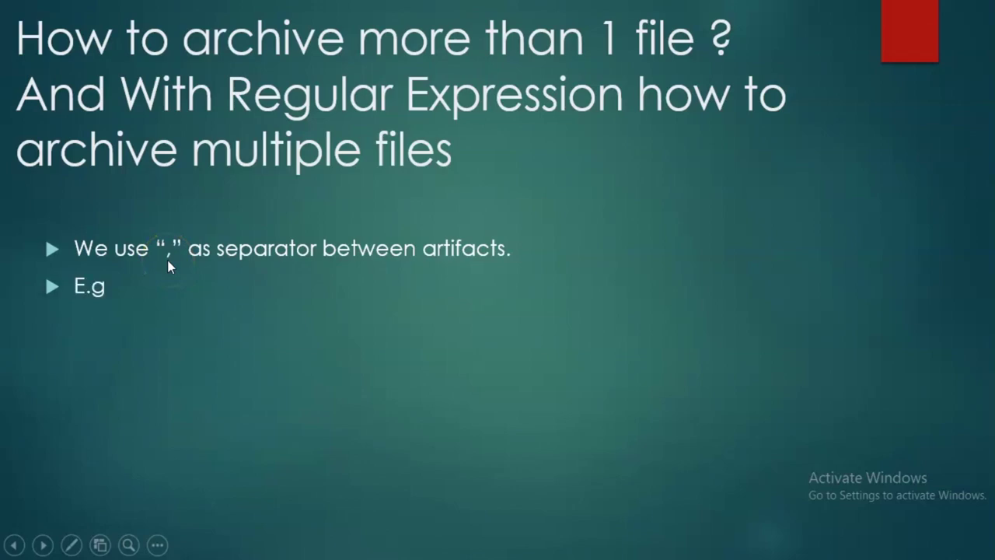
pyautogui.click(168, 259)
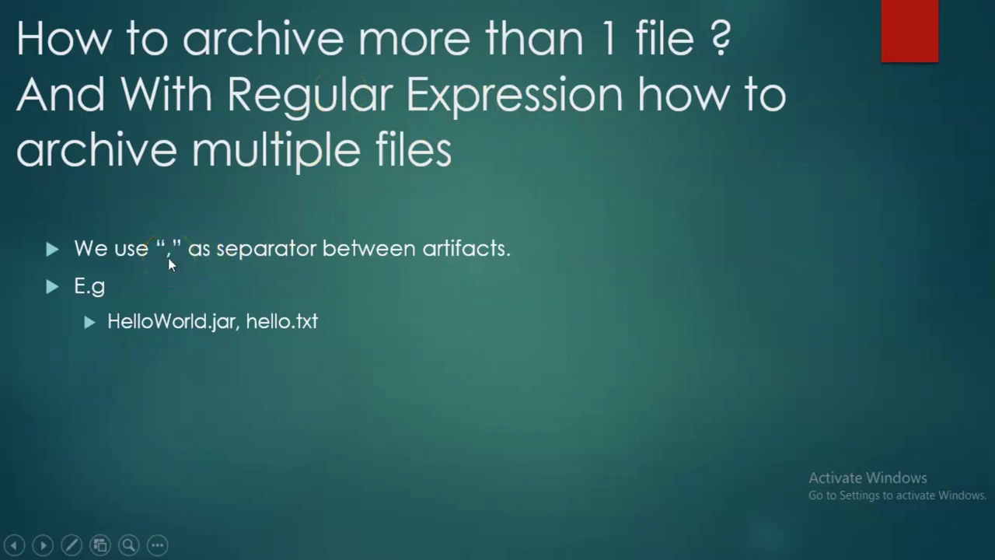
pyautogui.hotkey('alt', 'Tab')
pyautogui.hotkey('alt', 'Tab')
pyautogui.hotkey('alt', 'Tab')
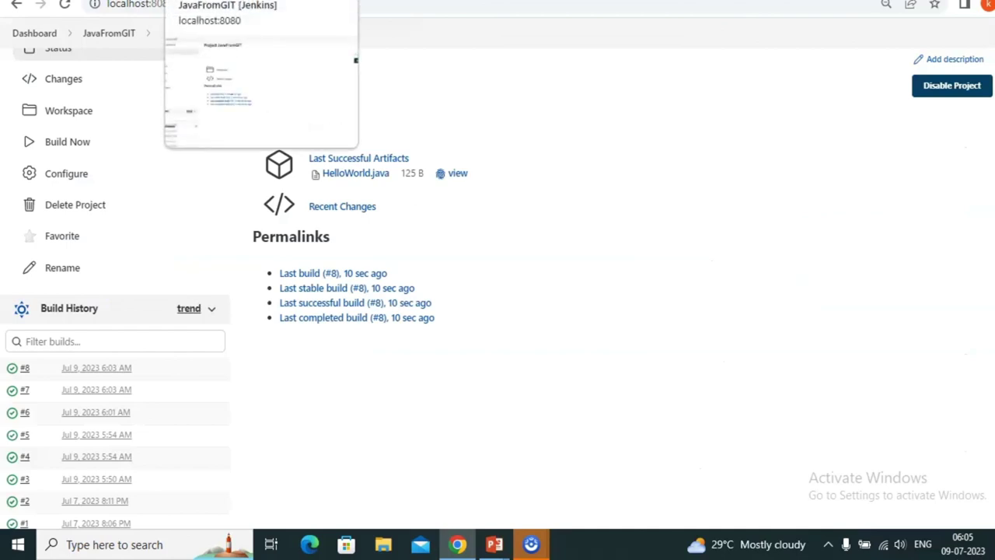
# Append ', log.txt' so Files to archive reads 'HelloWorld.java, log.txt', then save.
pyautogui.click(78, 172)
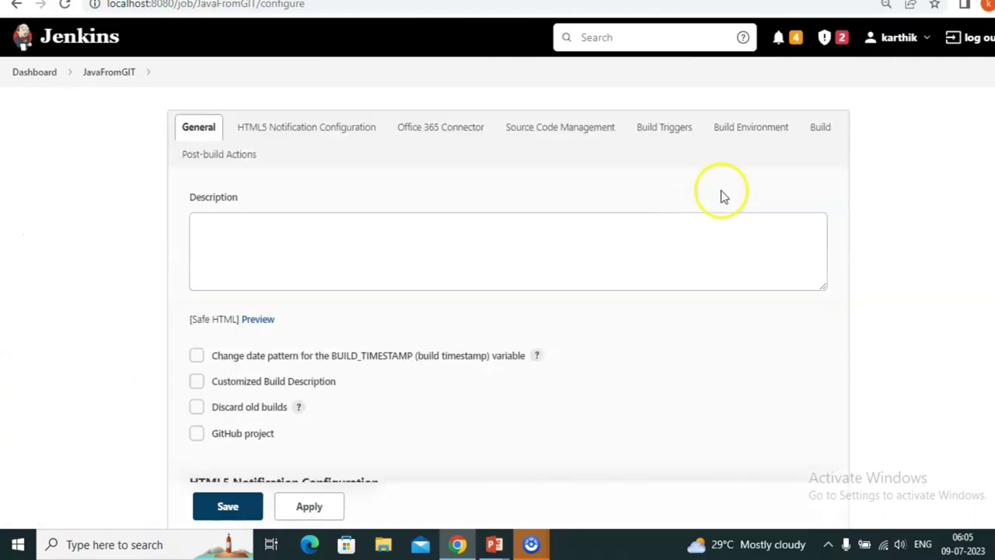
pyautogui.click(244, 156)
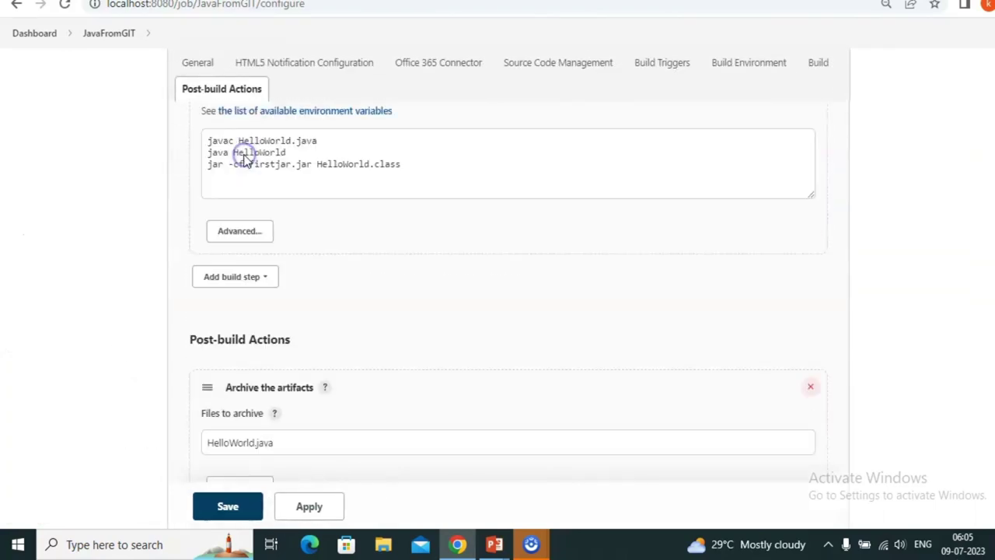
pyautogui.click(290, 298)
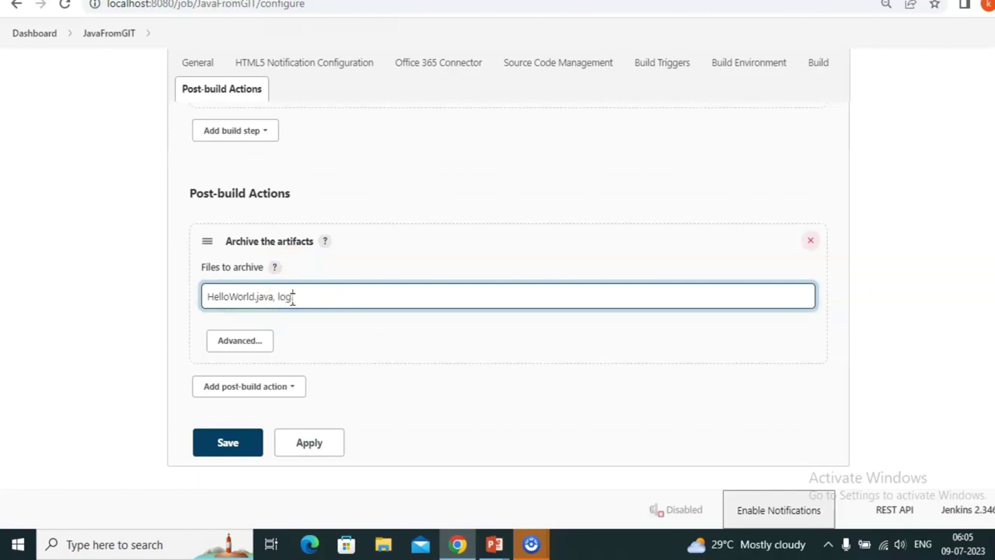
pyautogui.write(', log.txt')
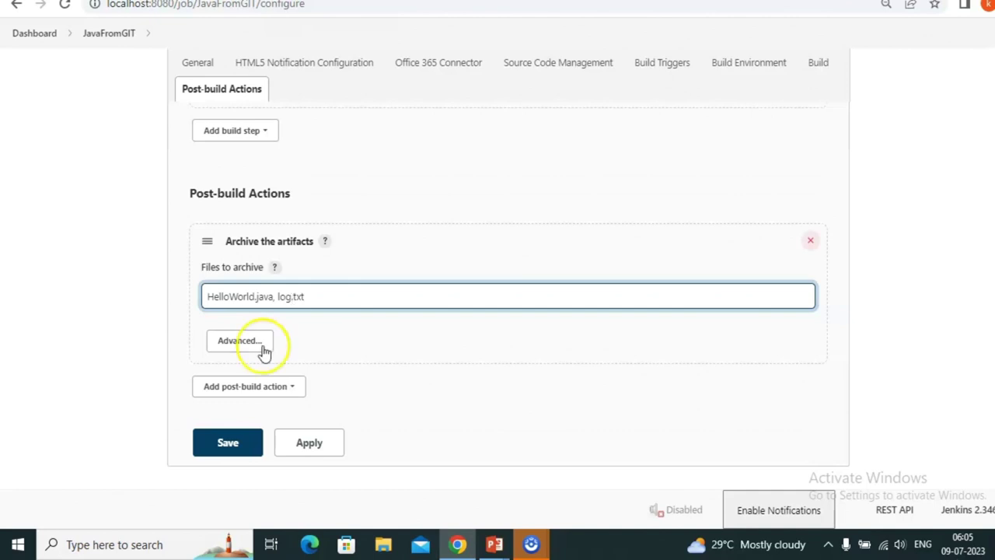
pyautogui.click(238, 442)
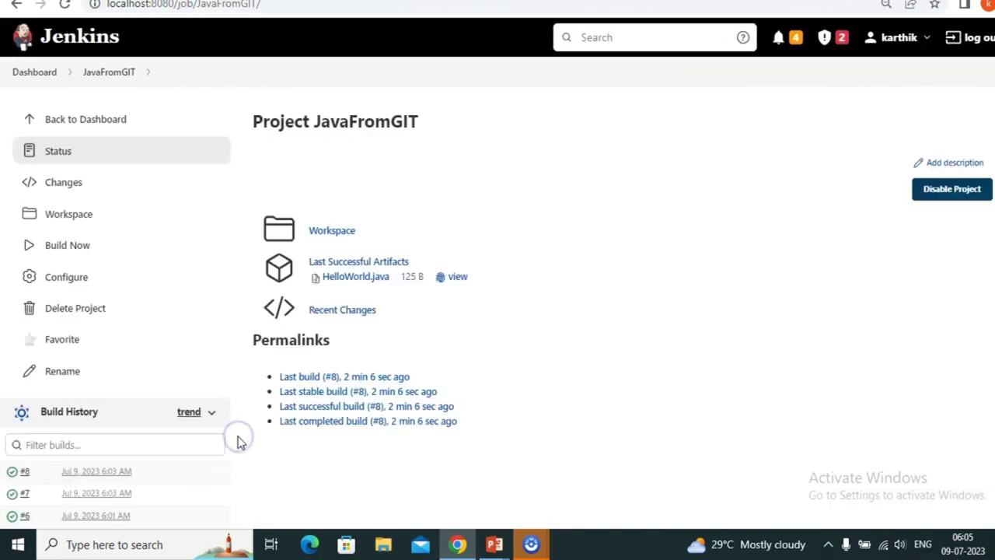
# Run build #9 and confirm HelloWorld.java and log.txt appear as last successful artifacts.
pyautogui.click(68, 247)
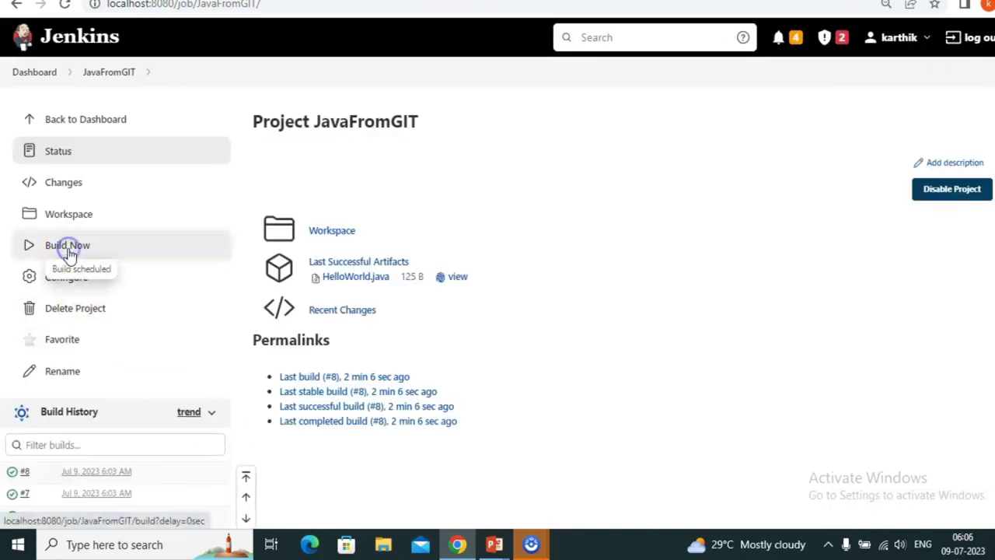
pyautogui.scroll(-2, 474, 379)
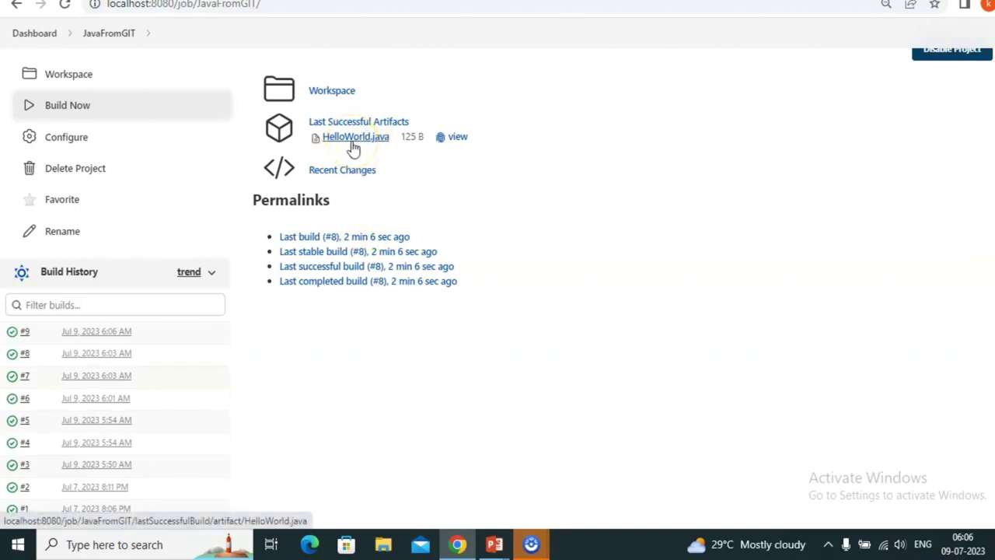
pyautogui.click(66, 7)
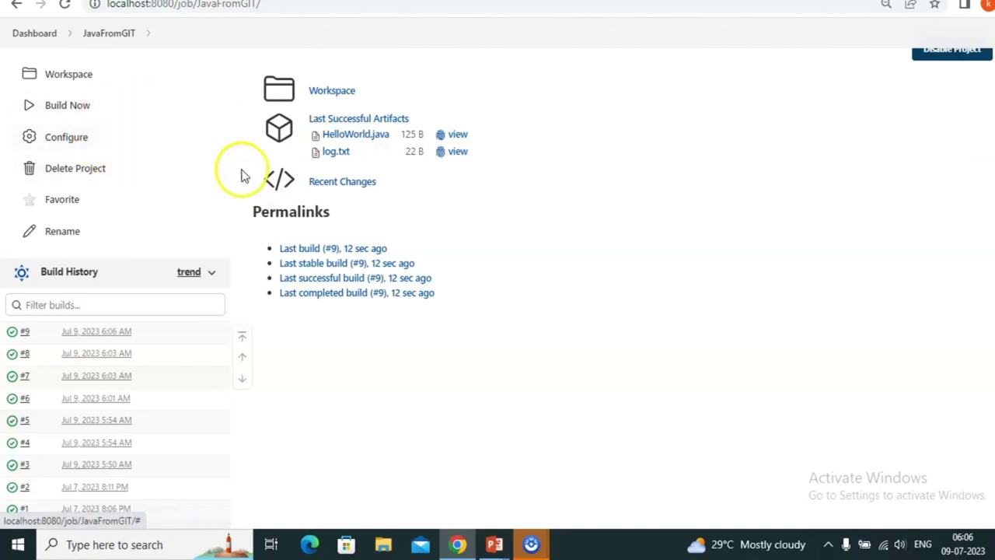
pyautogui.click(82, 149)
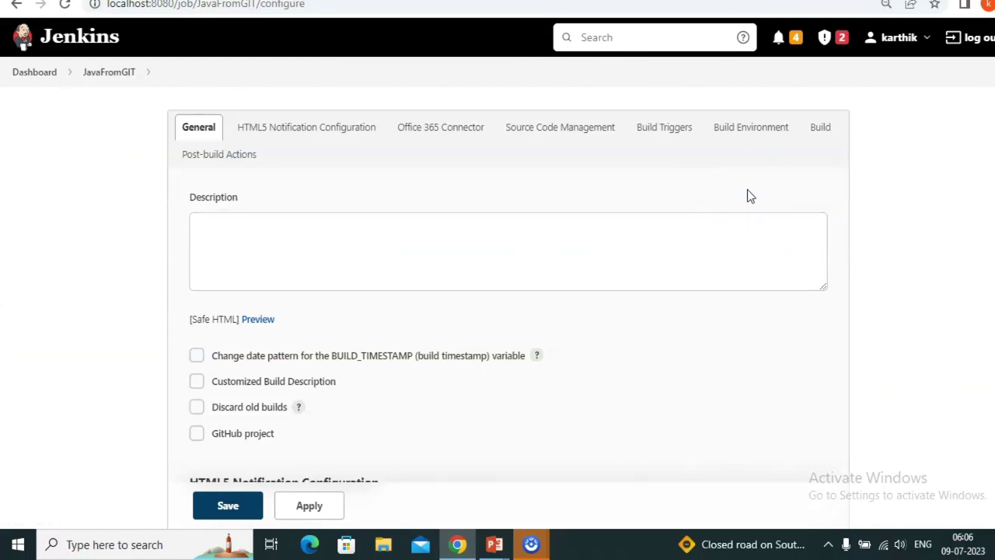
pyautogui.hotkey('alt', 'Tab')
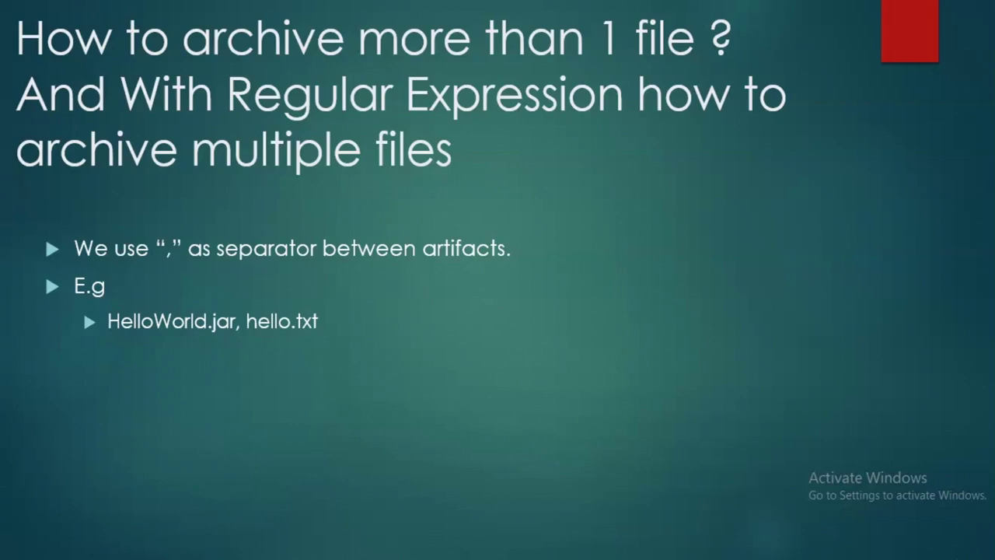
# Reveal the regular-expression point with the *.jar example on the slide.
pyautogui.press('Right')
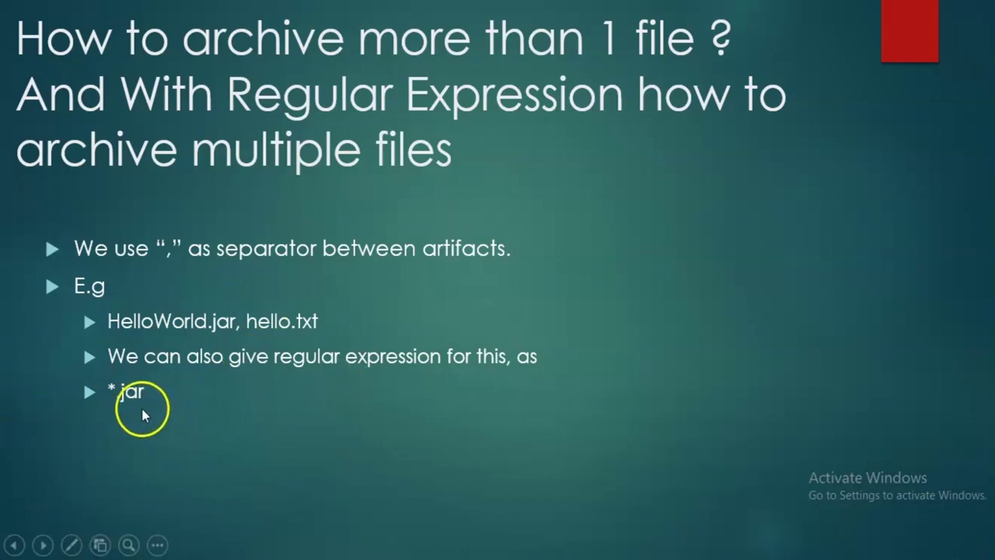
pyautogui.hotkey('alt', 'Tab')
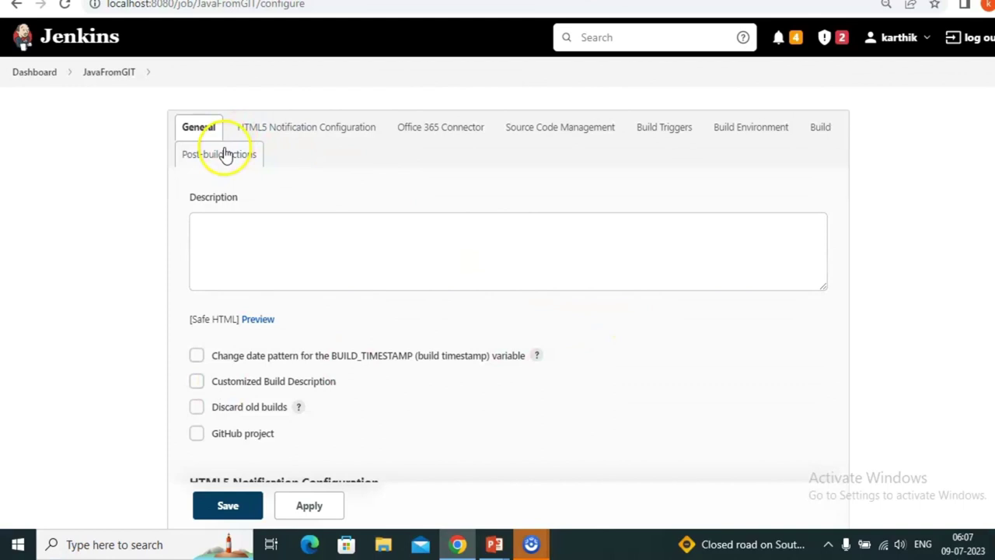
# Append ', *.jar' to the Files to archive patterns and save the configuration.
pyautogui.click(224, 154)
pyautogui.click(352, 291)
pyautogui.write(', *.jar')
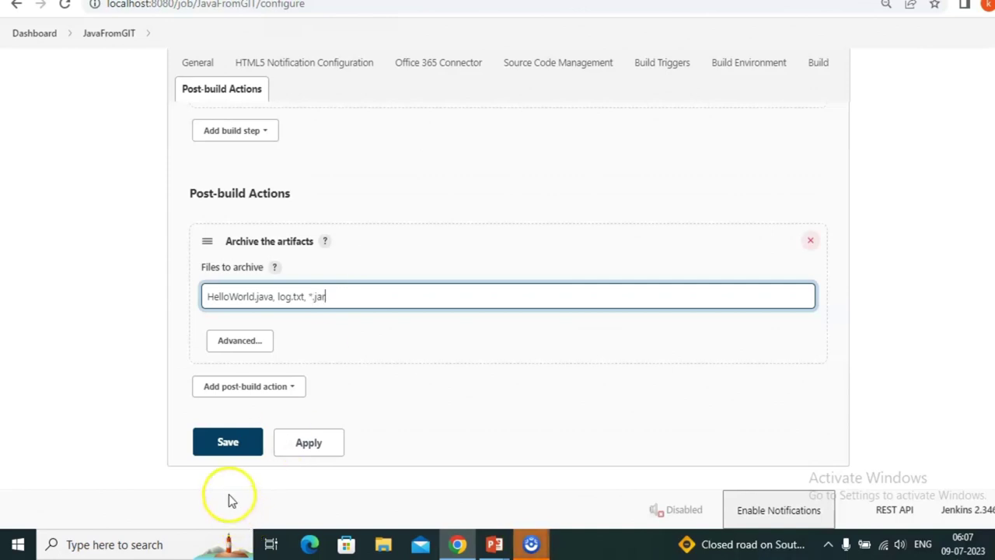
pyautogui.click(225, 449)
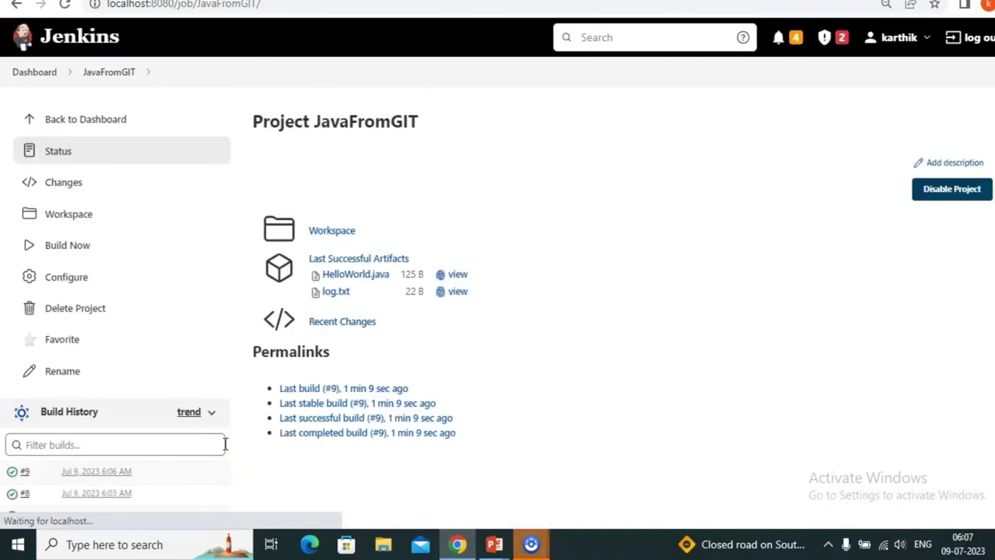
# Run build #10 and download the newly archived firstjar.jar artifact.
pyautogui.click(82, 252)
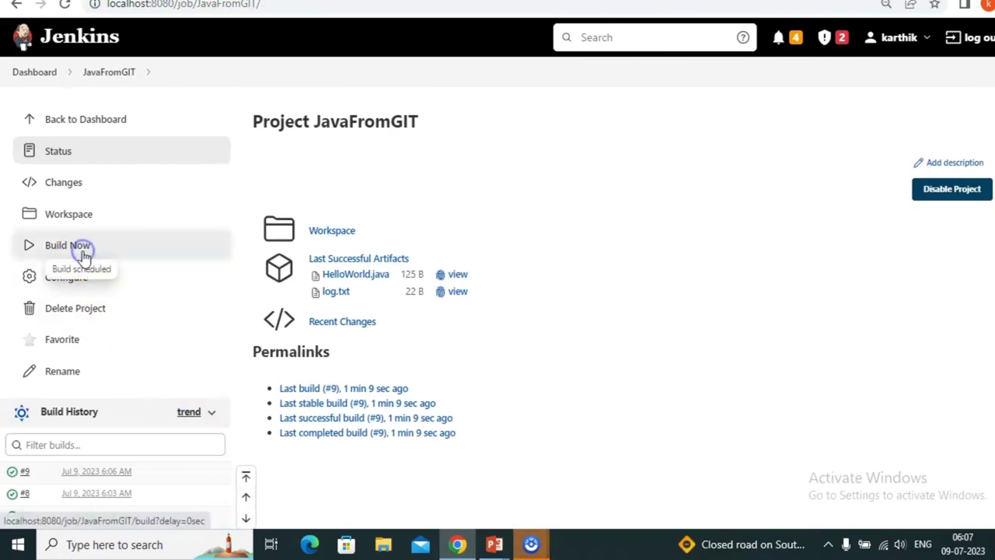
pyautogui.scroll(-1, 642, 299)
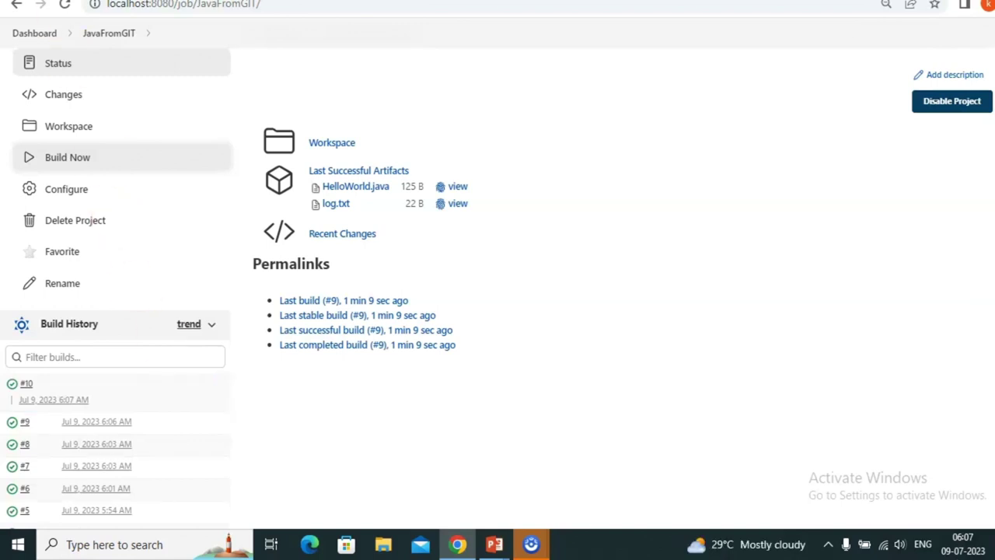
pyautogui.click(64, 6)
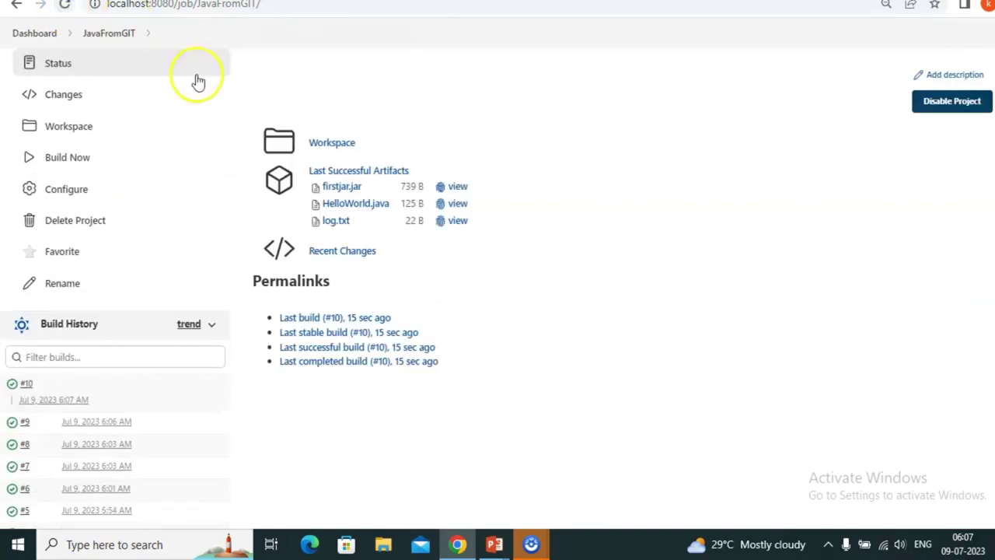
pyautogui.click(351, 189)
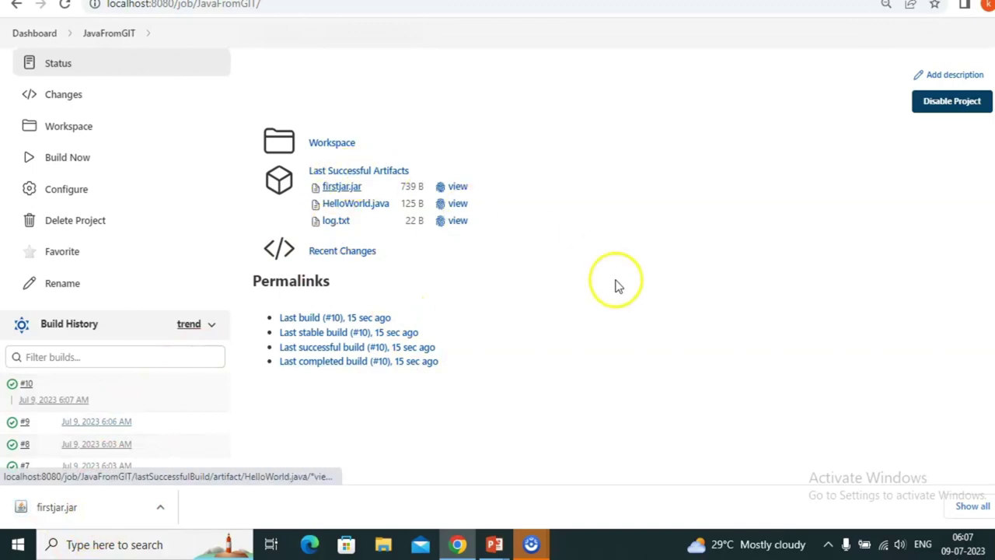
pyautogui.hotkey('alt', 'Tab')
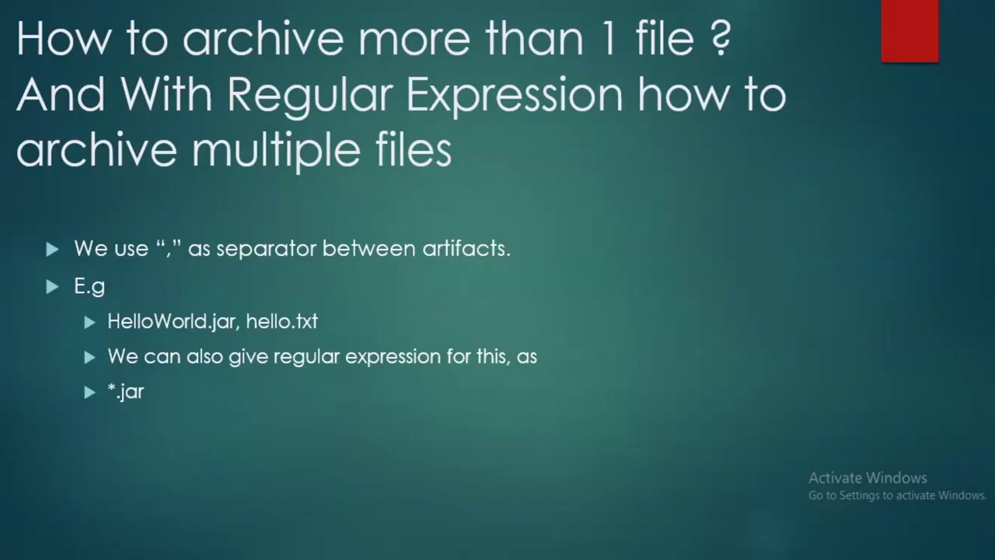
# Reveal the Hell*.jar wildcard example on the archiving slide, then return to Jenkins' JavaFromGIT page.
pyautogui.click(119, 440)
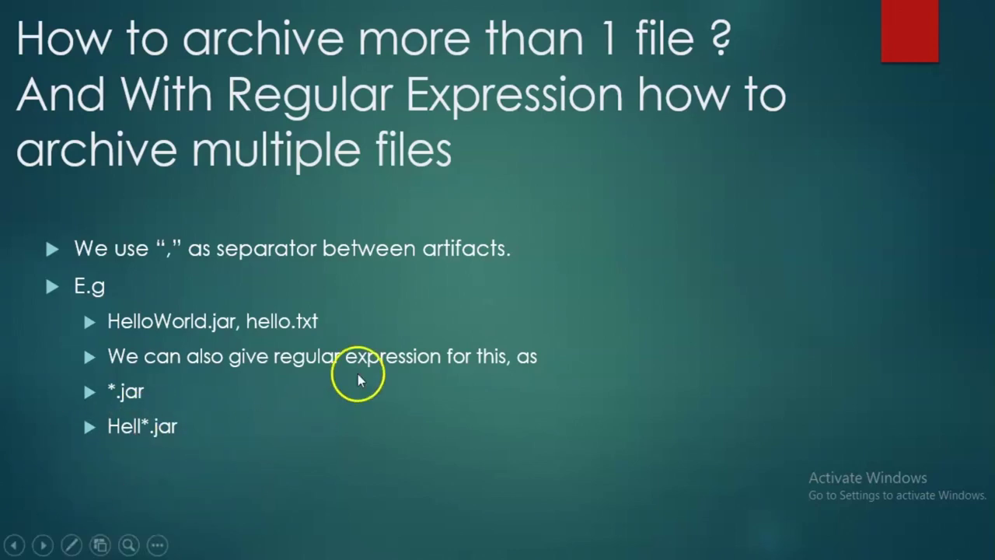
pyautogui.click(179, 435)
pyautogui.hotkey('alt', 'Tab')
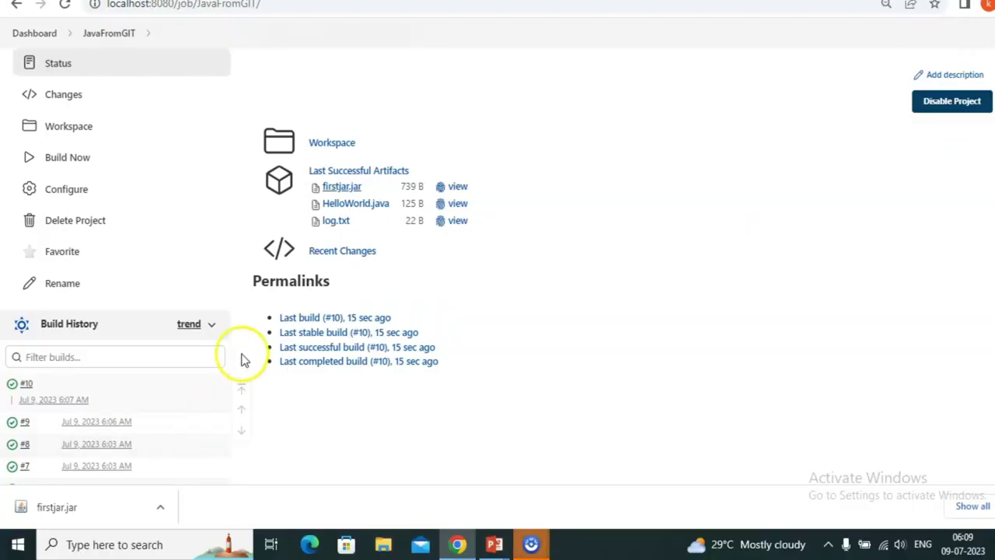
# Duplicate the 'jar -cf firstjar.jar HelloWorld.class' line twice in JavaFromGIT's batch build step.
pyautogui.click(66, 191)
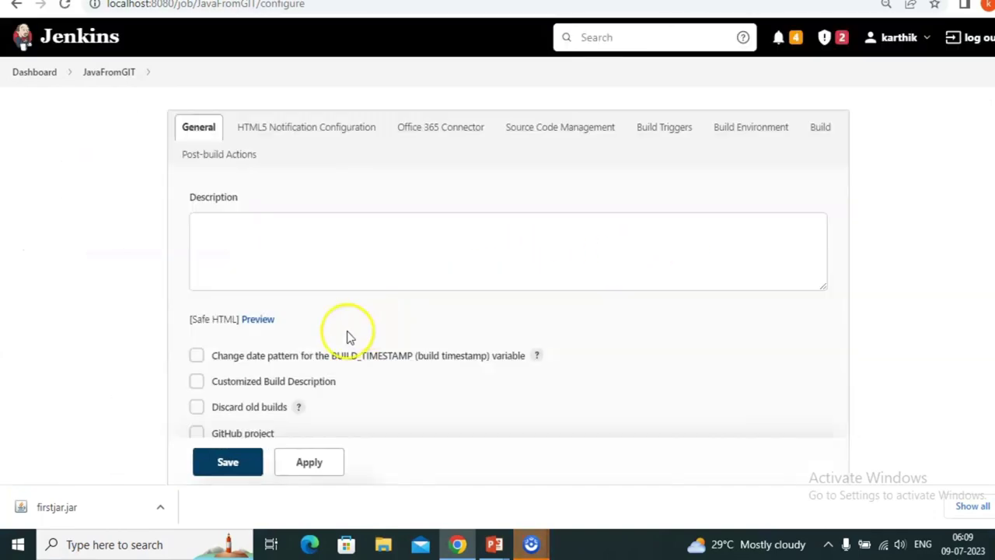
pyautogui.click(820, 129)
pyautogui.click(432, 248)
pyautogui.tripleClick(430, 247)
pyautogui.press('Home')
pyautogui.hotkey('ctrl', 'Right')
pyautogui.press('Return')
pyautogui.press('BackSpace')
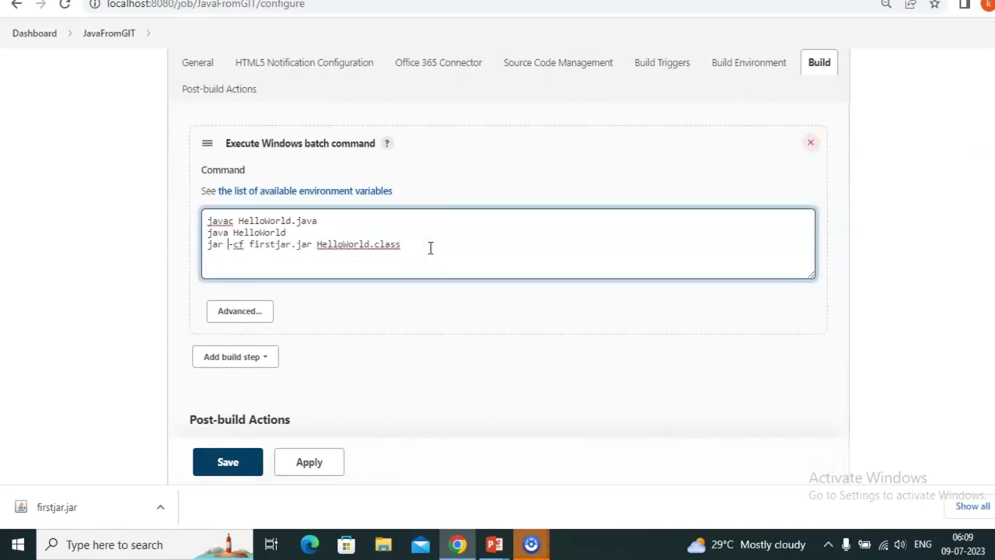
pyautogui.tripleClick(430, 248)
pyautogui.hotkey('ctrl', 'c')
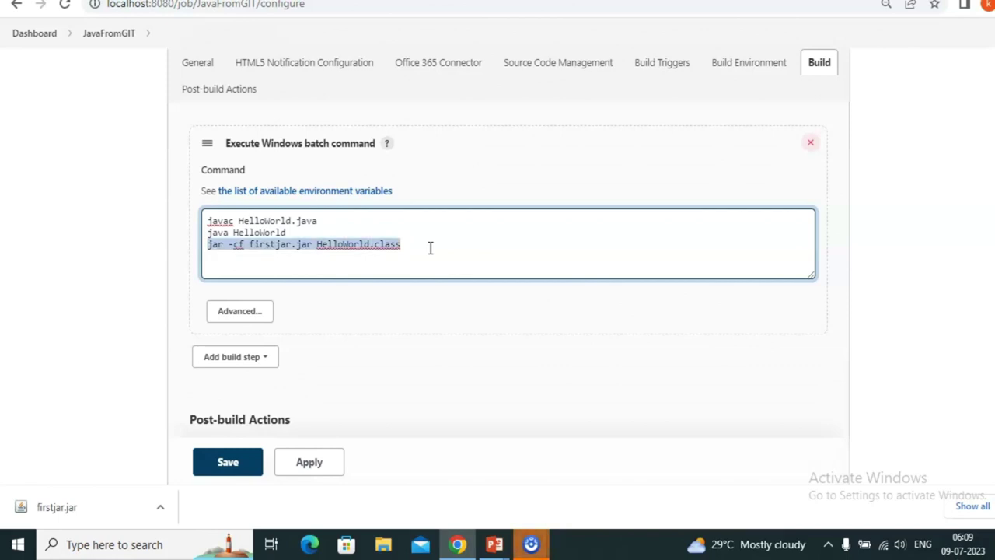
pyautogui.press('End')
pyautogui.press('Return')
pyautogui.hotkey('ctrl', 'v')
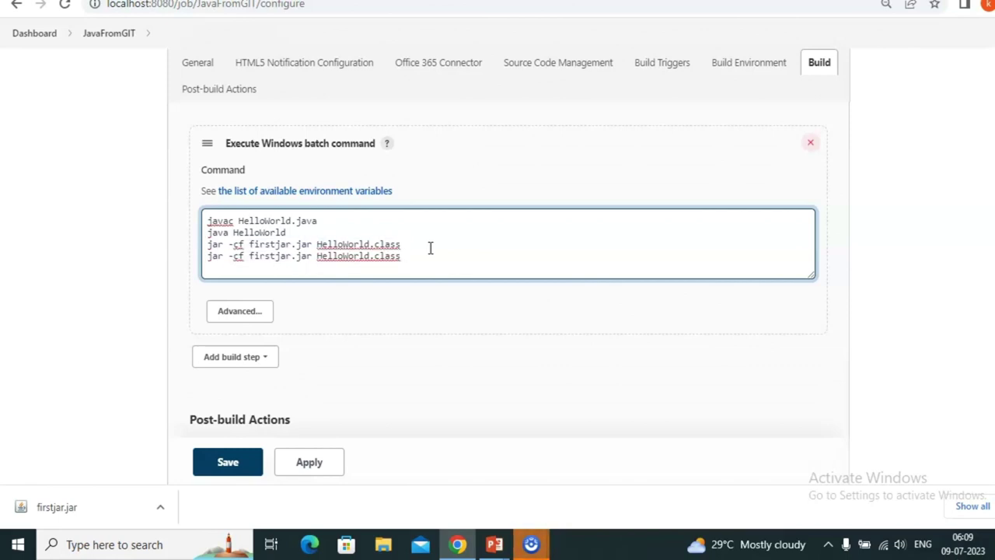
pyautogui.hotkey('ctrl', 'v')
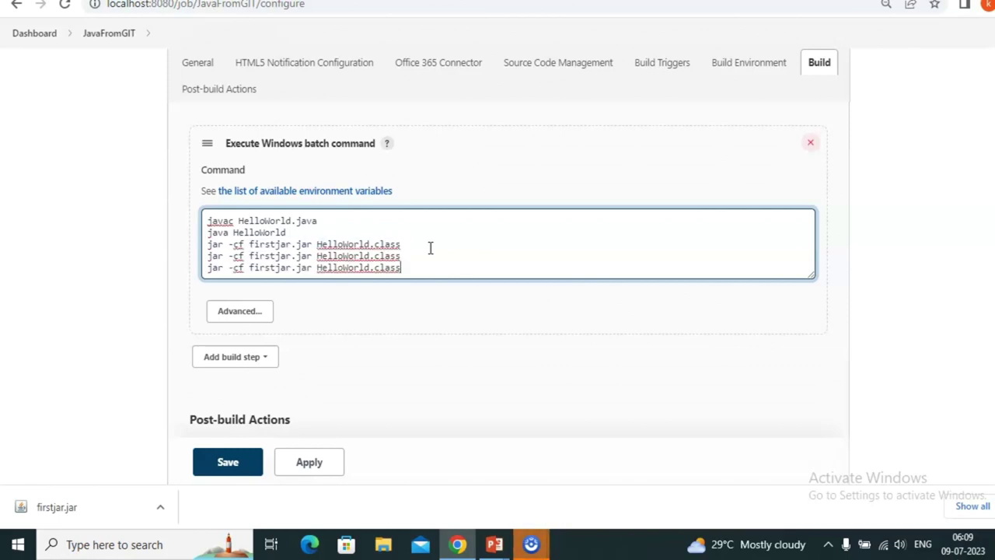
# Rename the two copied jar outputs to Mainjar.jar and Main1jar.jar.
pyautogui.click(265, 255)
pyautogui.press('BackSpace')
pyautogui.press('BackSpace')
pyautogui.press('BackSpace')
pyautogui.press('BackSpace')
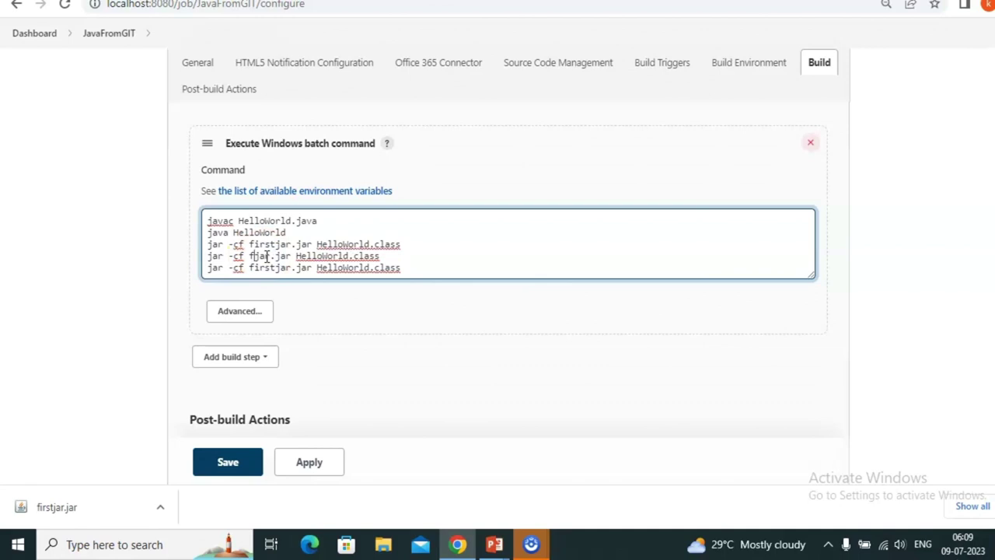
pyautogui.press('BackSpace')
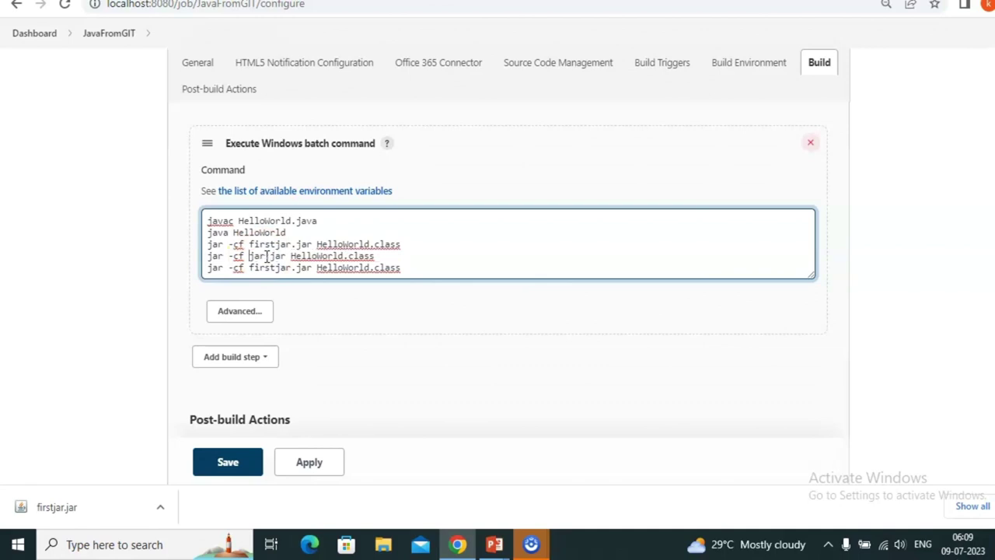
pyautogui.write('Main')
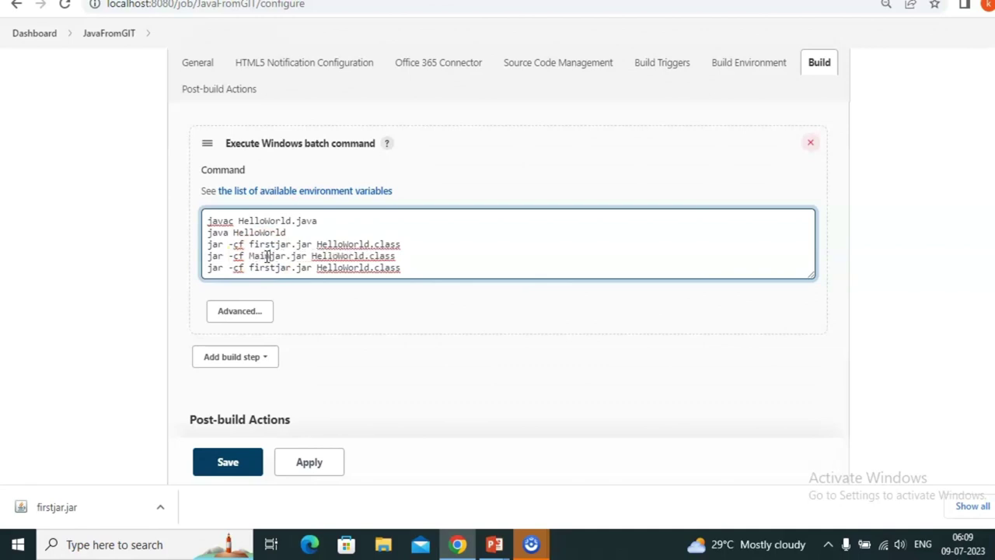
pyautogui.press('BackSpace')
pyautogui.press('BackSpace')
pyautogui.press('BackSpace')
pyautogui.press('BackSpace')
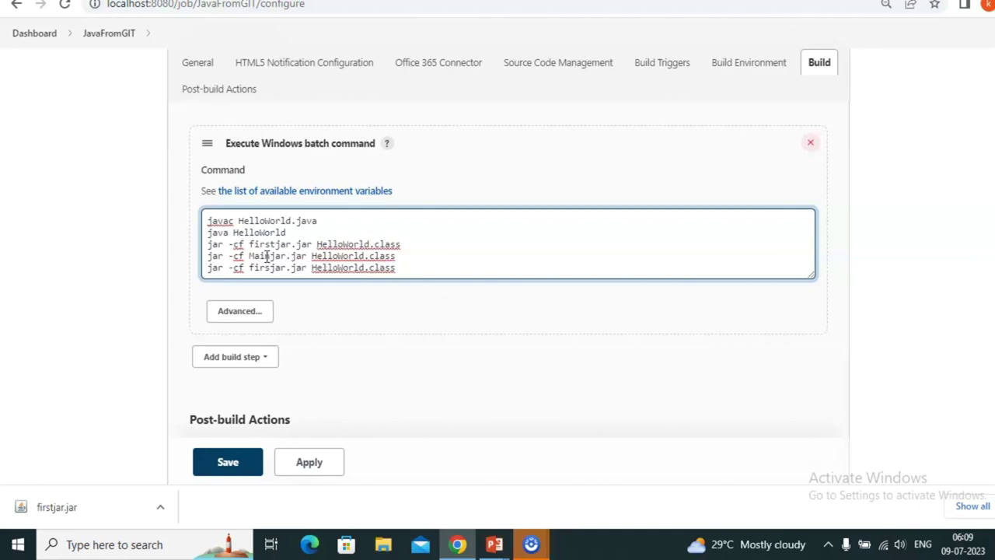
pyautogui.press('BackSpace')
pyautogui.write('Main')
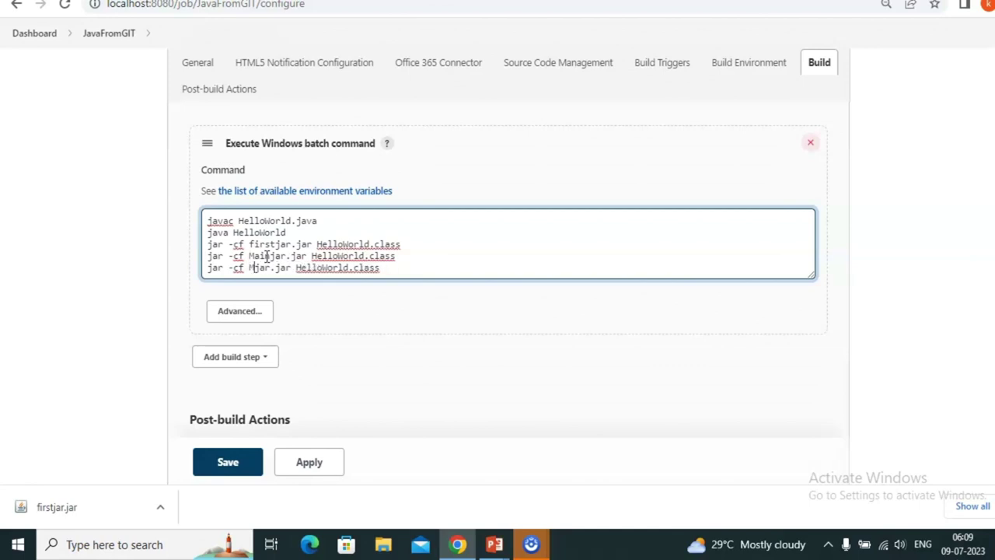
pyautogui.write('n1')
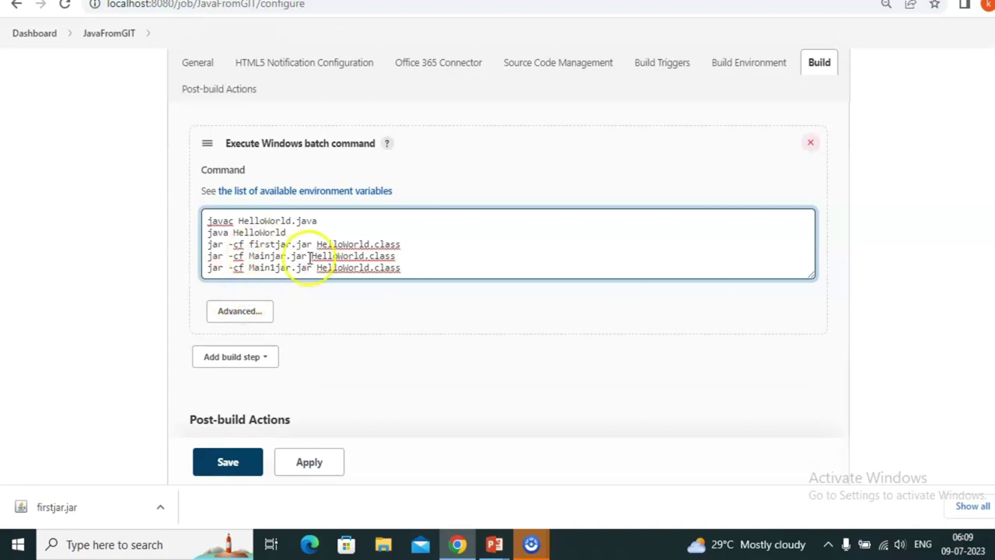
pyautogui.doubleClick(273, 244)
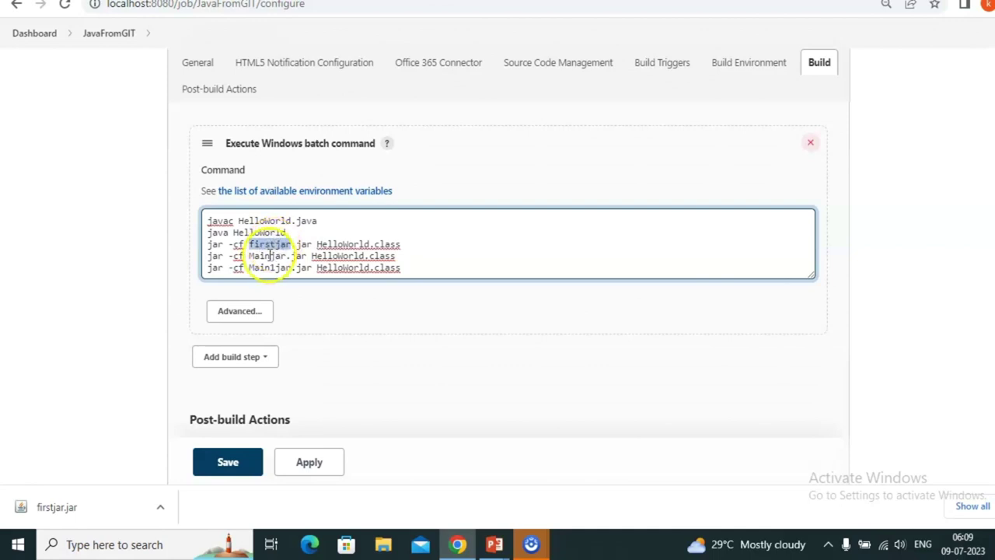
pyautogui.moveTo(249, 256); pyautogui.dragTo(268, 256)
pyautogui.doubleClick(268, 255)
pyautogui.click(269, 267)
pyautogui.doubleClick(269, 267)
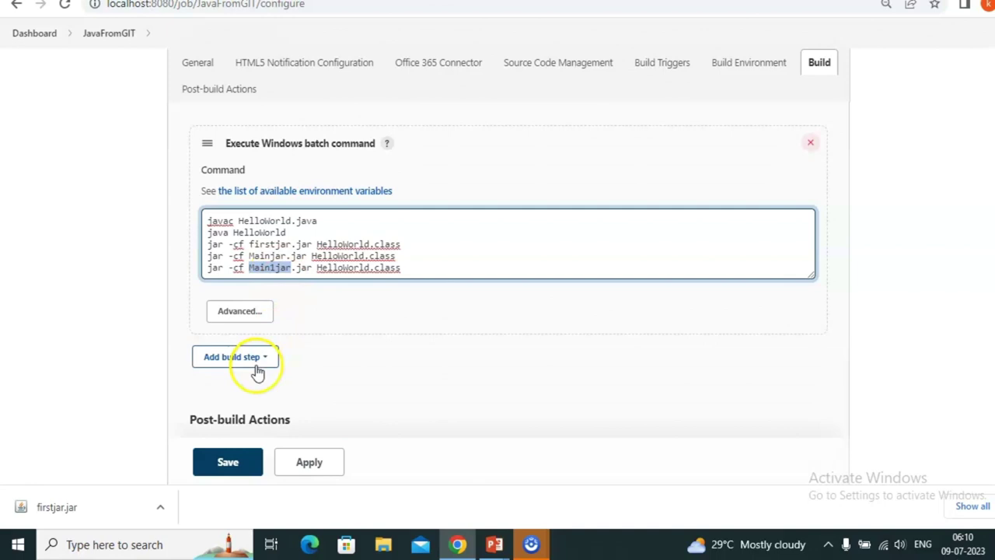
pyautogui.scroll(-4, 406, 300)
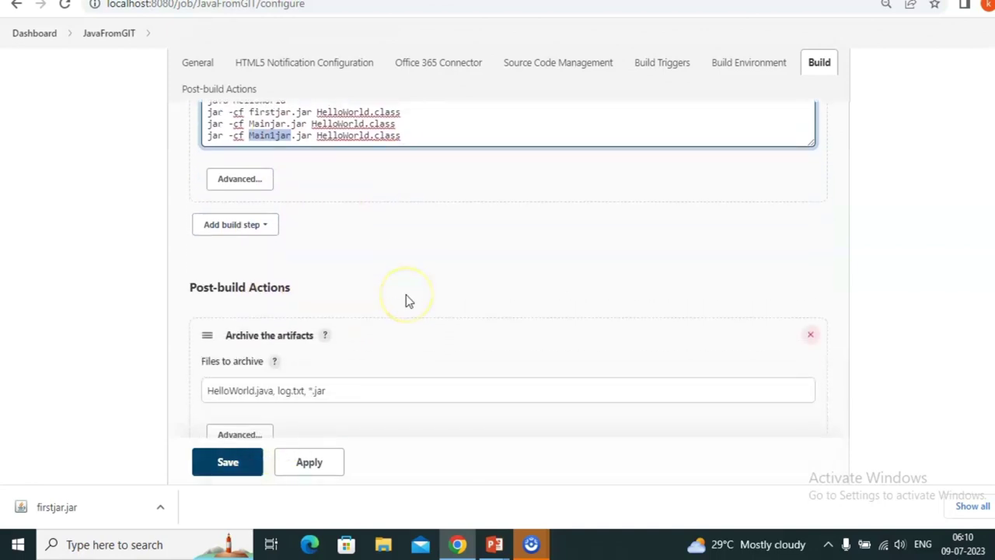
# Change the Files to archive pattern to Ma*.jar.
pyautogui.rightClick(406, 295)
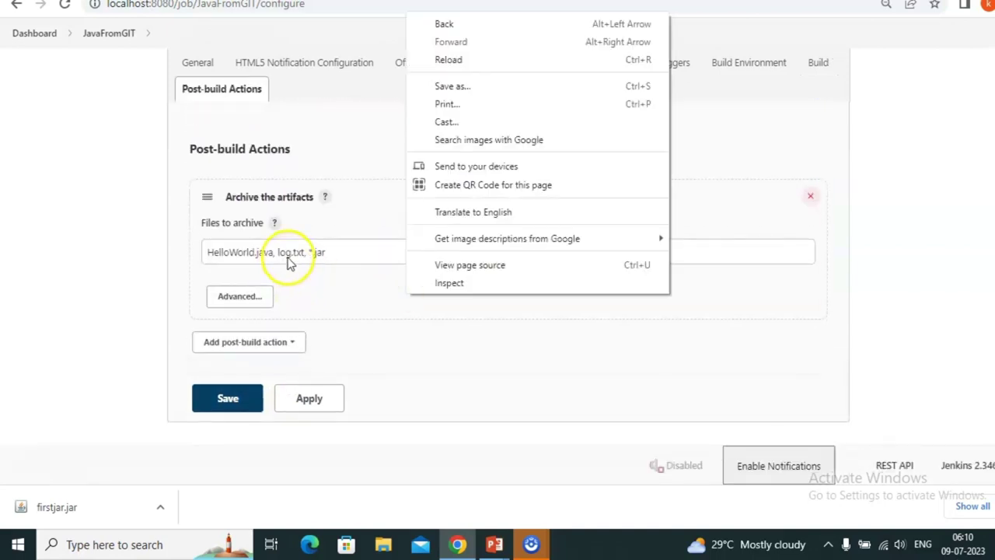
pyautogui.click(312, 252)
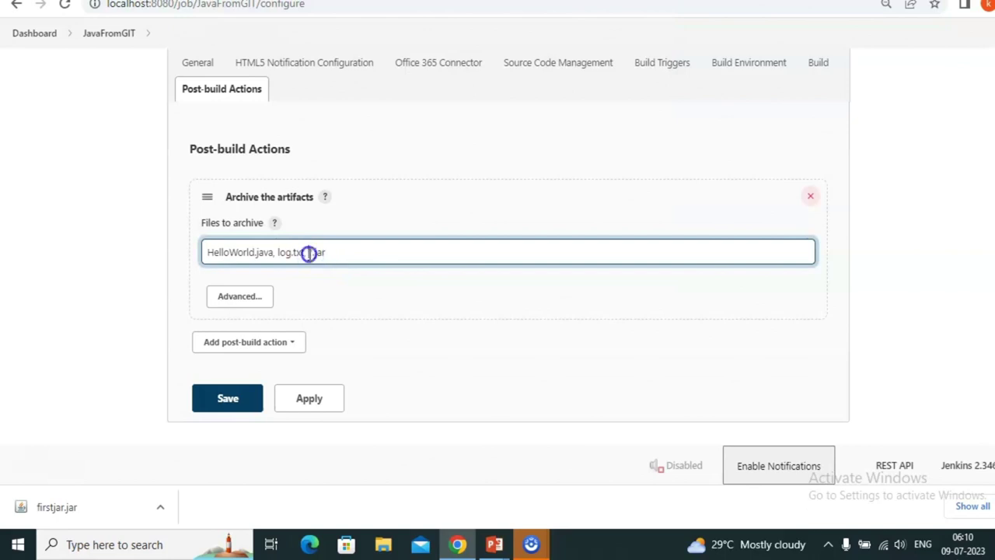
pyautogui.hotkey('shift', 'Home')
pyautogui.press('BackSpace')
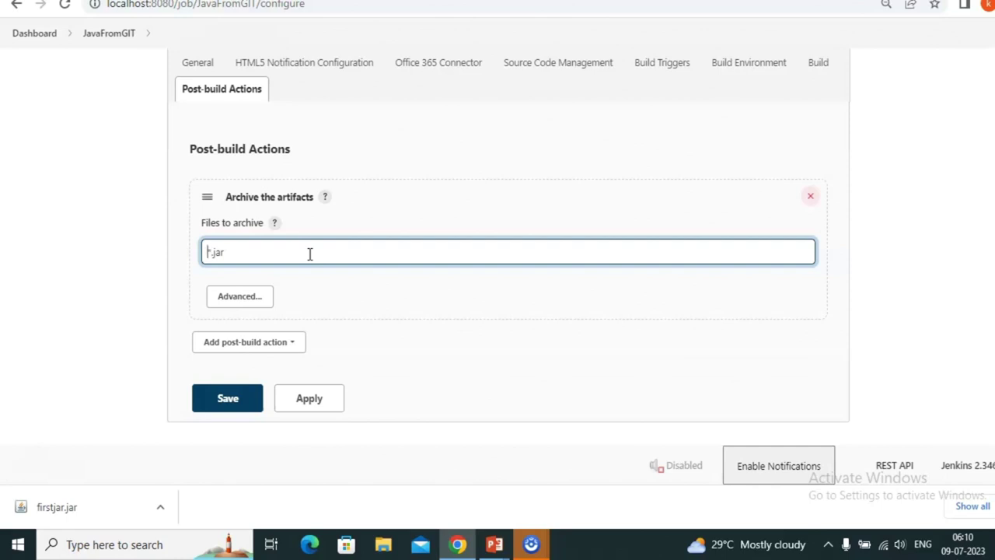
pyautogui.write('Main')
pyautogui.scroll(1, 309, 253)
pyautogui.press('BackSpace')
pyautogui.press('BackSpace')
# Compare the build step's jar commands against the Ma*.jar pattern and save the job.
pyautogui.scroll(5, 310, 254)
pyautogui.click(309, 259)
pyautogui.scroll(-5, 353, 330)
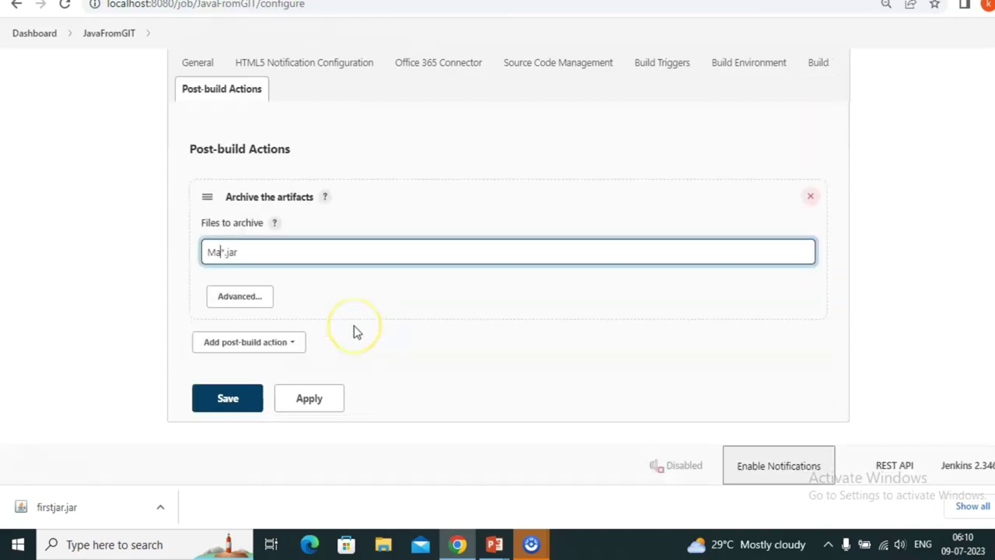
pyautogui.click(249, 272)
pyautogui.scroll(1, 319, 277)
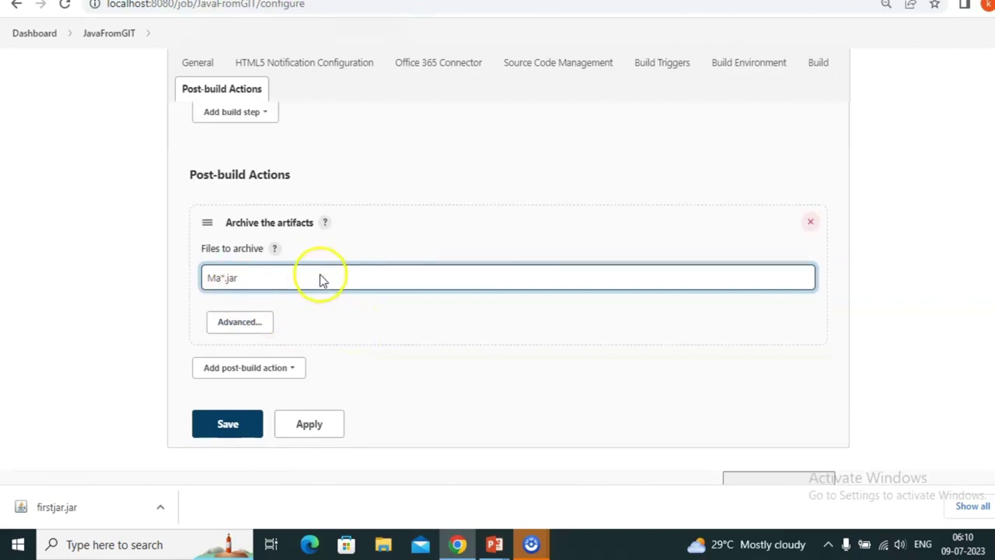
pyautogui.scroll(5, 320, 274)
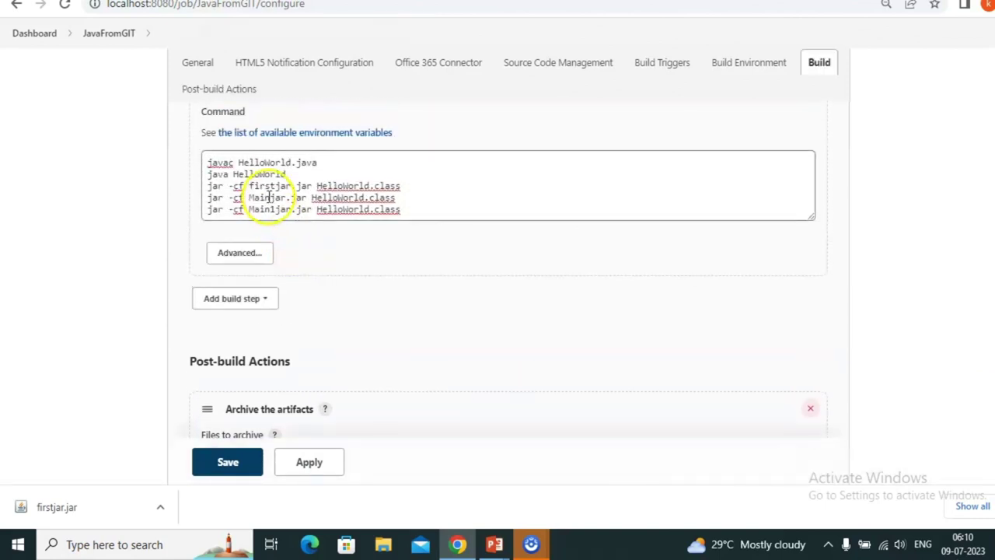
pyautogui.doubleClick(263, 187)
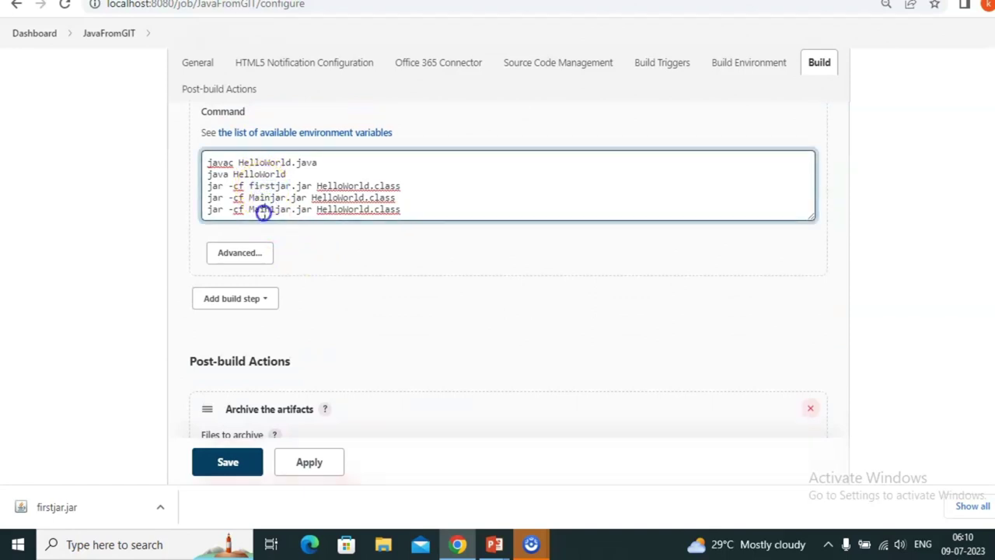
pyautogui.scroll(-2, 264, 210)
pyautogui.click(241, 350)
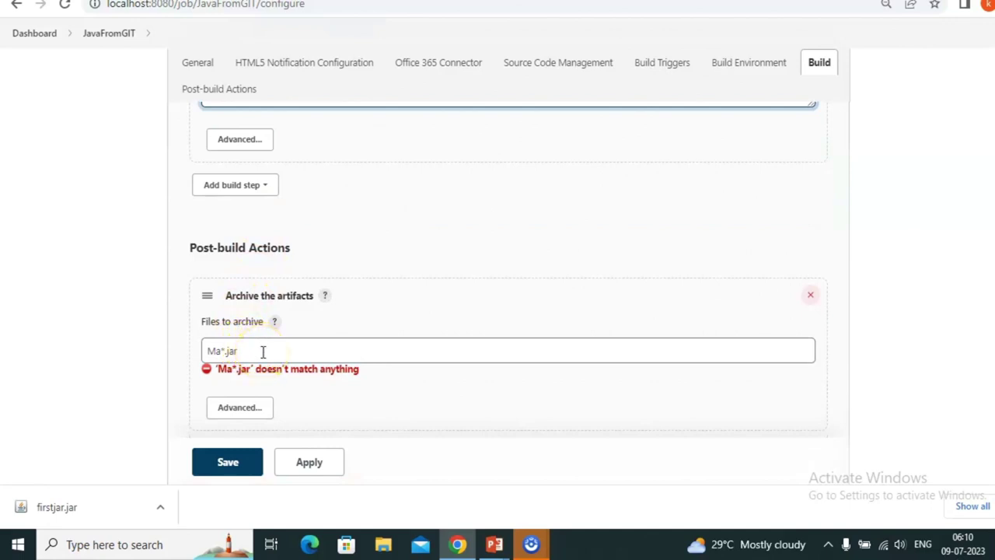
pyautogui.scroll(1, 263, 351)
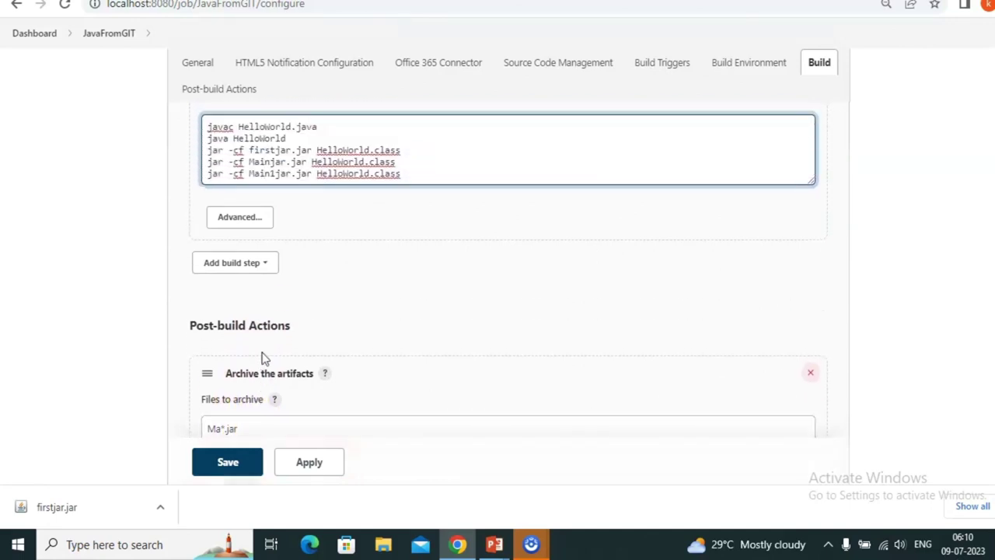
pyautogui.scroll(-1, 263, 356)
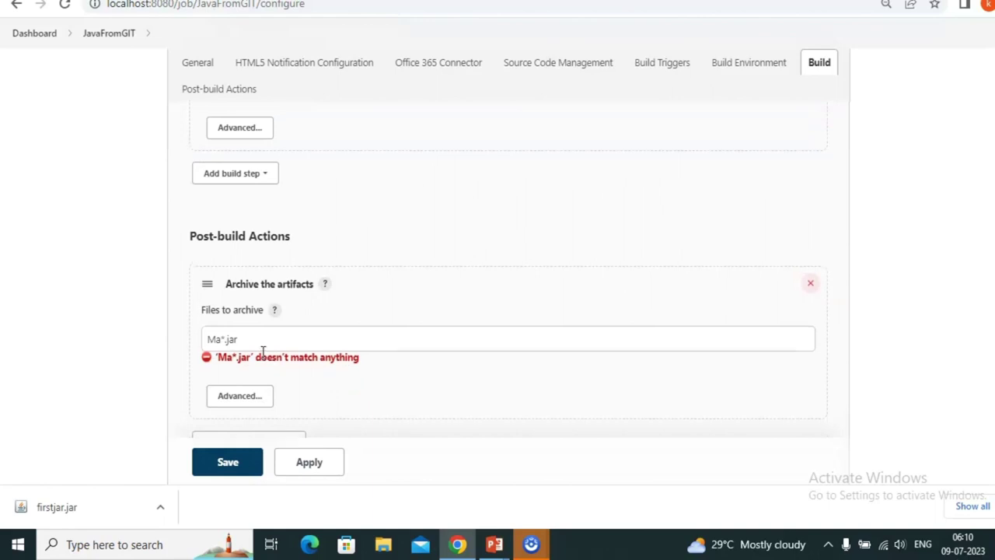
pyautogui.scroll(1, 263, 353)
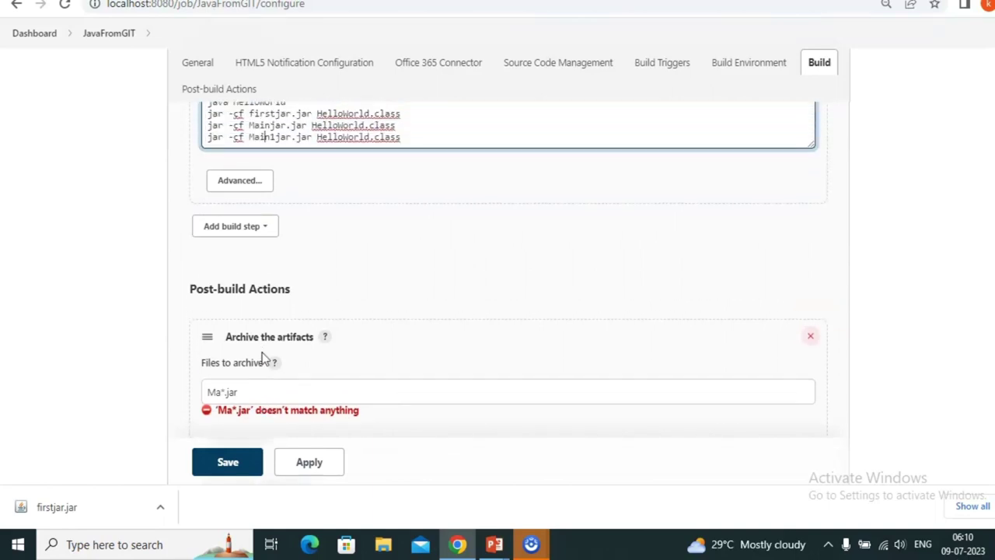
pyautogui.scroll(-1, 263, 357)
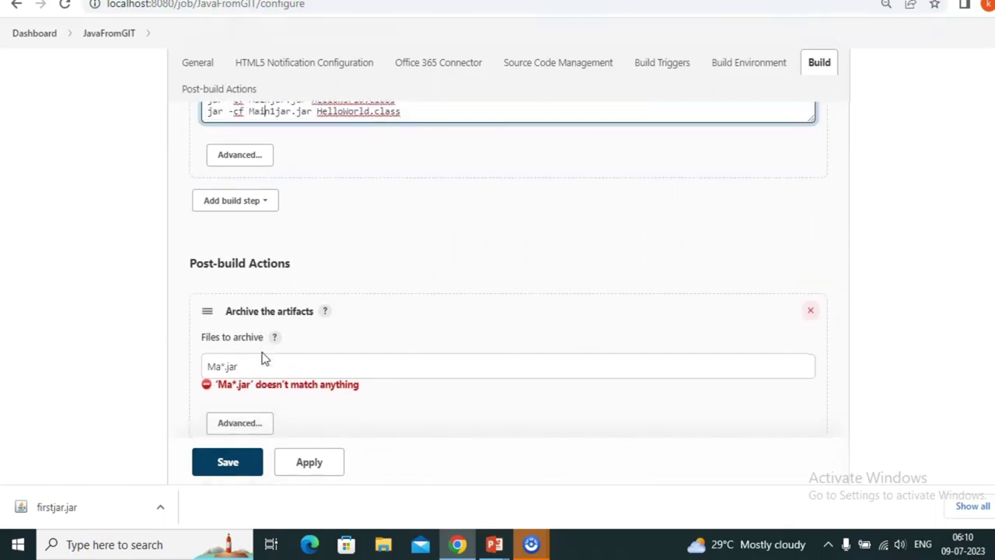
pyautogui.scroll(1, 340, 284)
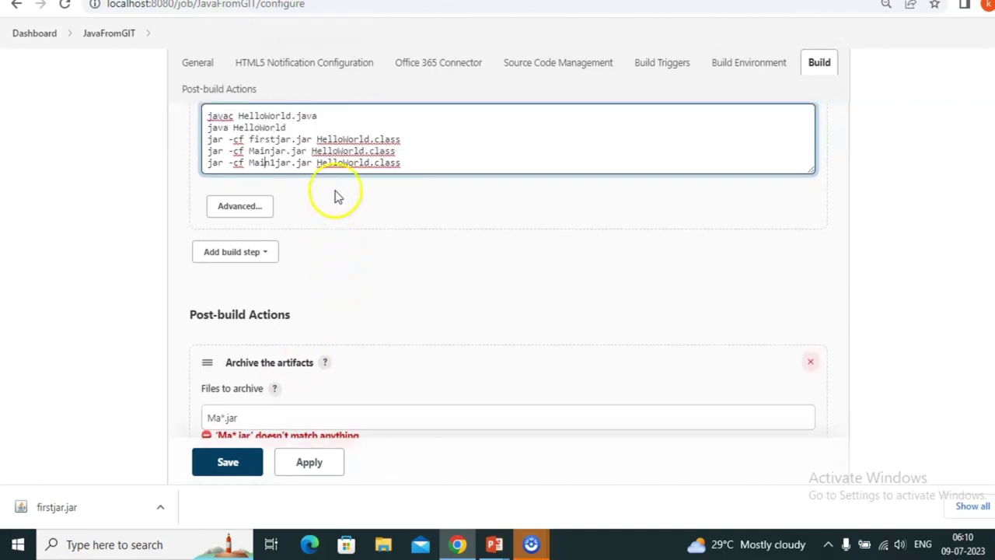
pyautogui.scroll(-2, 289, 384)
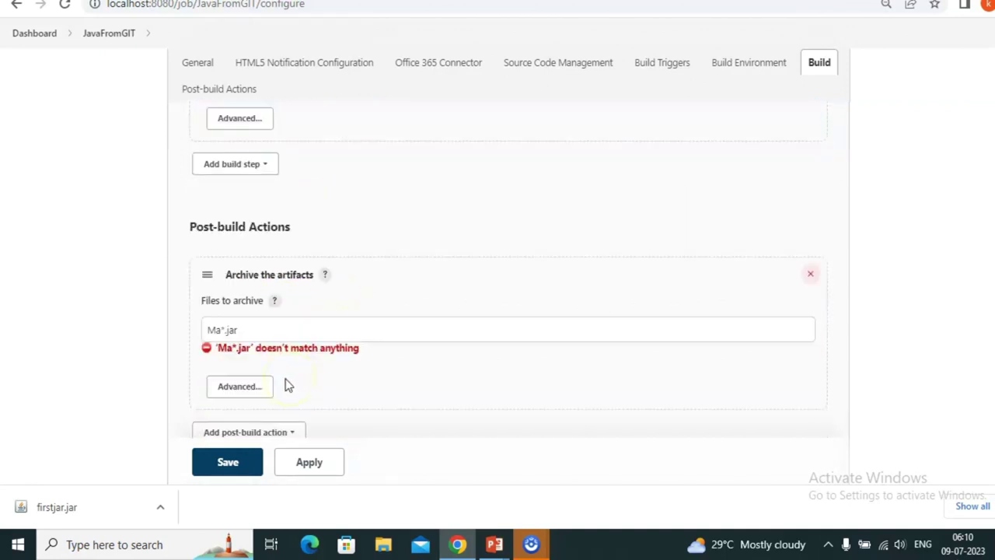
pyautogui.scroll(1, 281, 336)
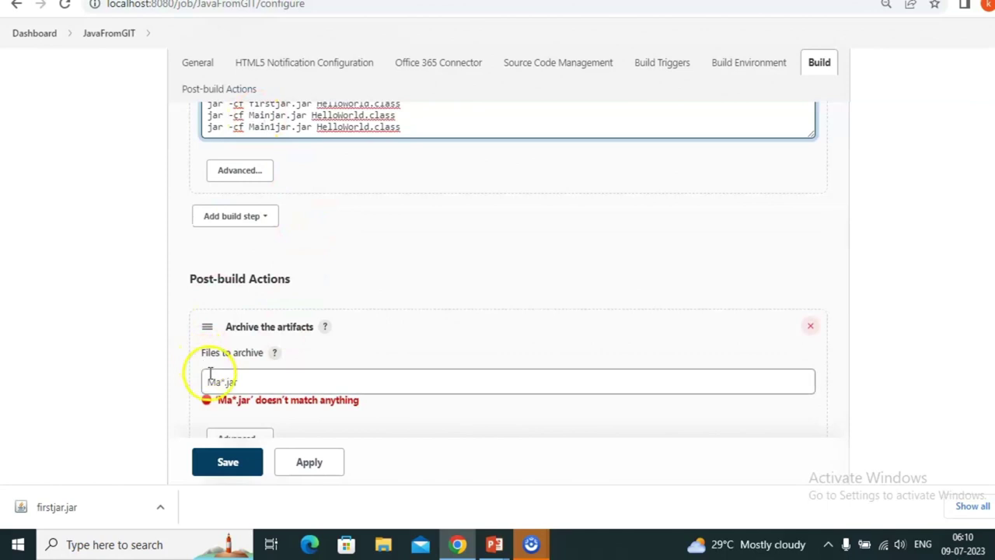
pyautogui.click(234, 464)
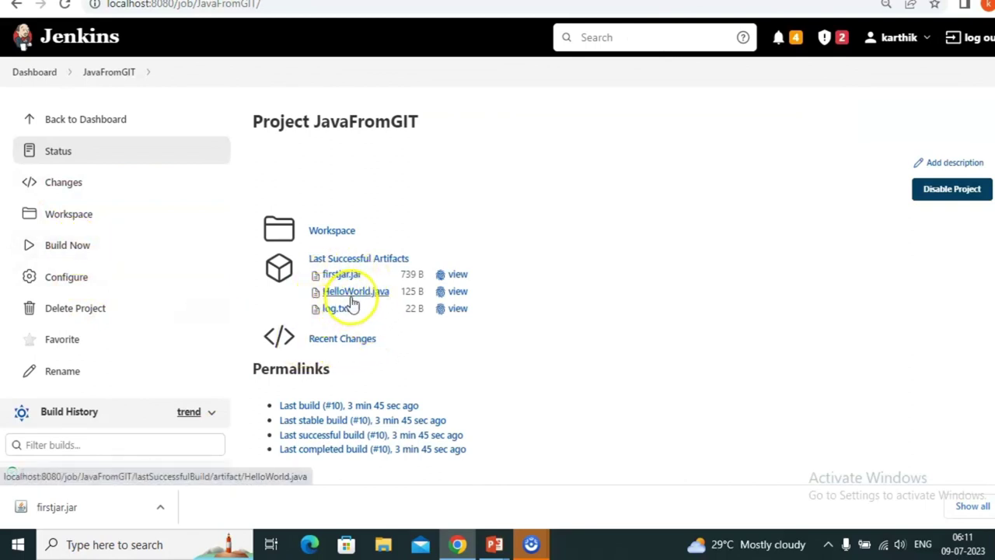
# Run build #11 of JavaFromGIT and reload the project page to see its artifacts.
pyautogui.click(75, 244)
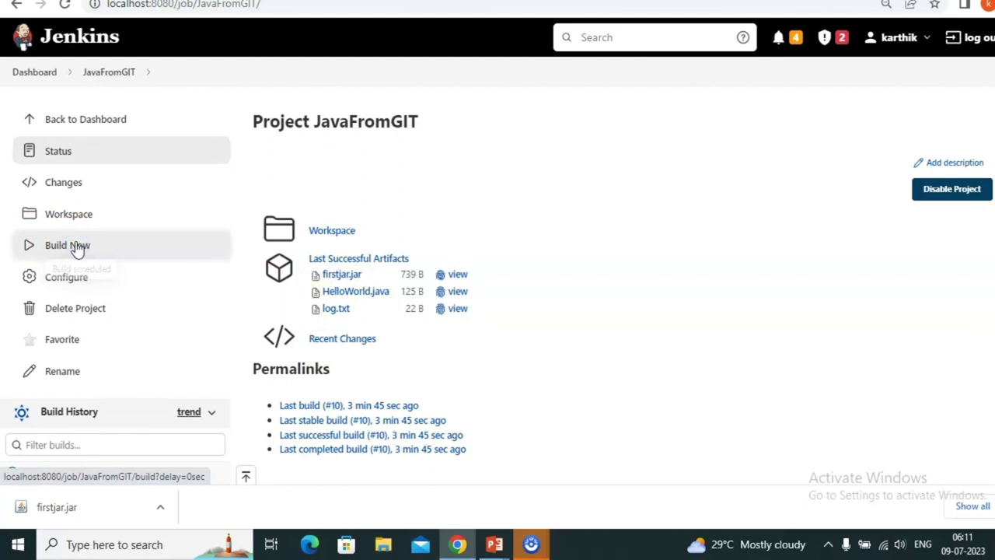
pyautogui.scroll(-1, 78, 249)
pyautogui.click(24, 411)
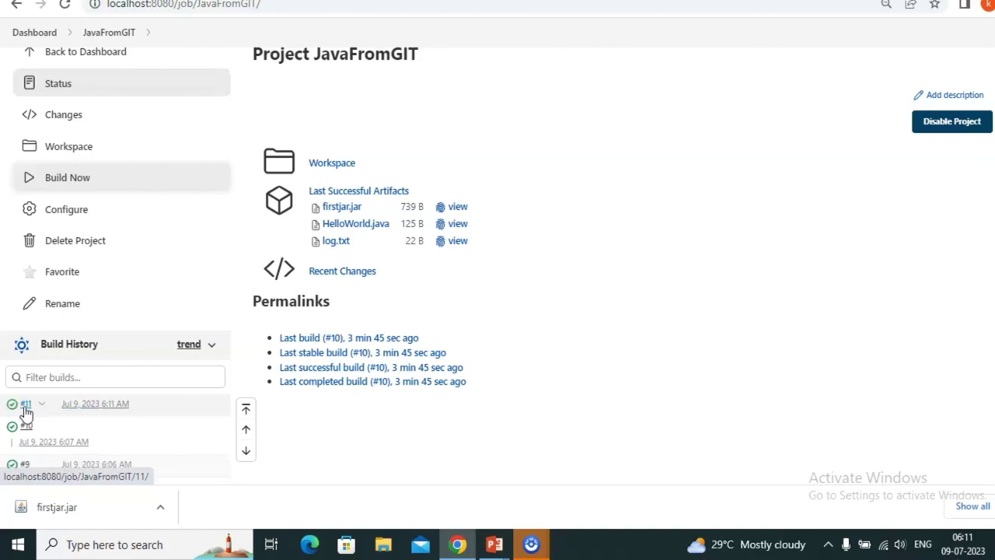
pyautogui.click(65, 7)
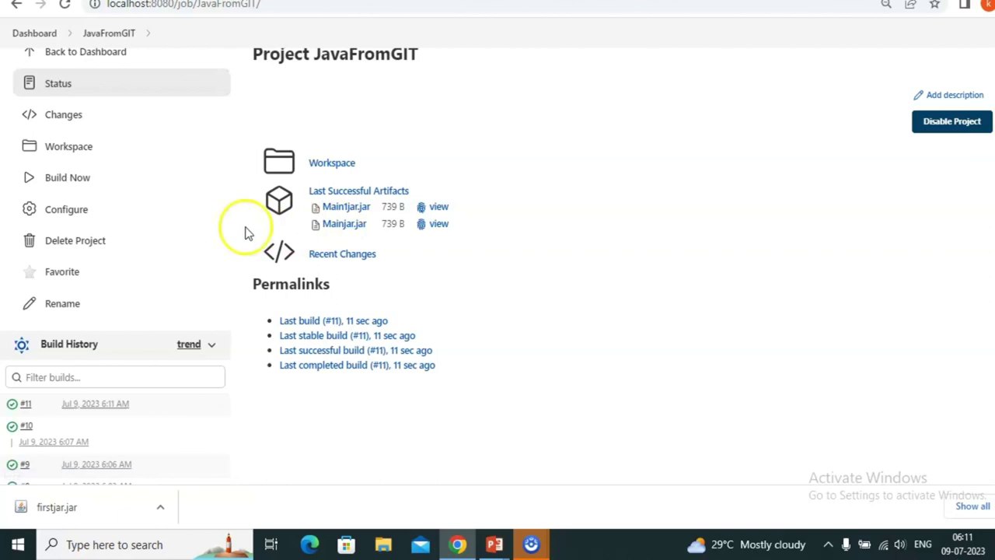
# Download the Main1jar.jar and Mainjar.jar artifacts and return to the presentation.
pyautogui.click(341, 210)
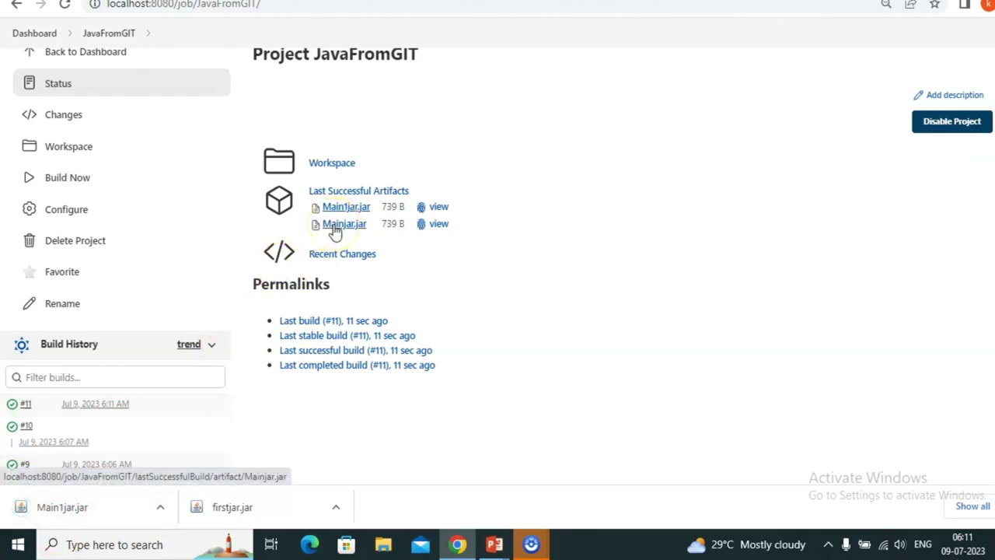
pyautogui.click(344, 226)
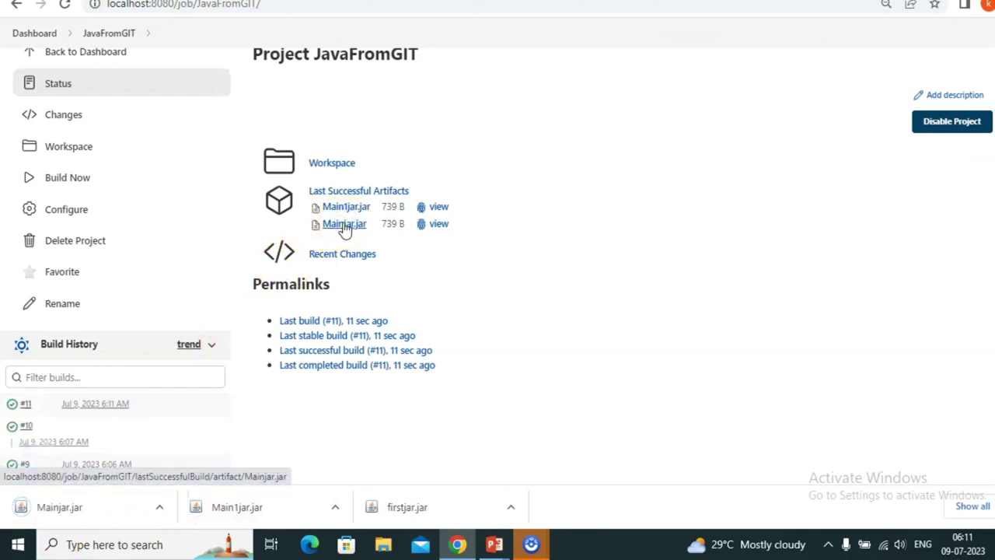
pyautogui.hotkey('alt', 'Tab')
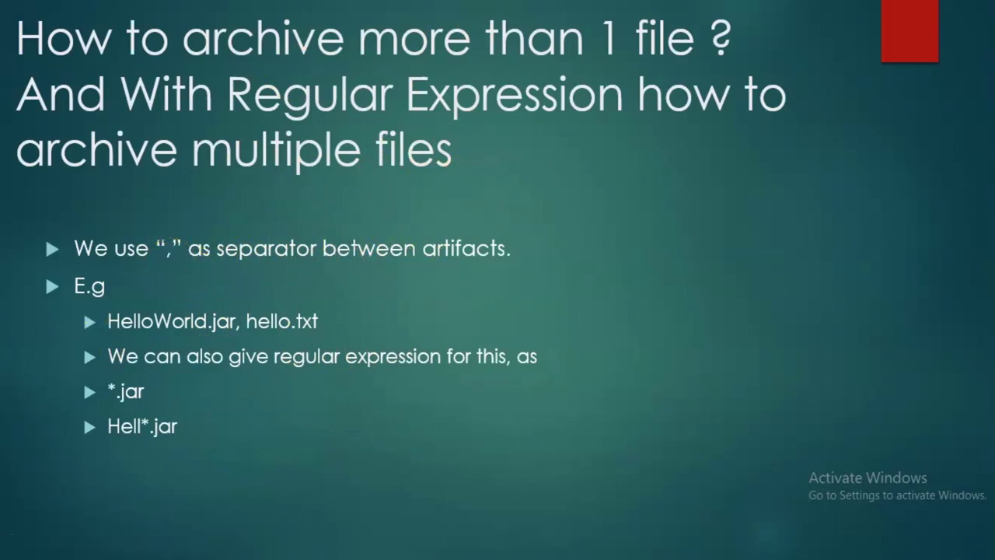
# Advance to the slide on archiving files from a different folder, then return to Jenkins.
pyautogui.click(424, 107)
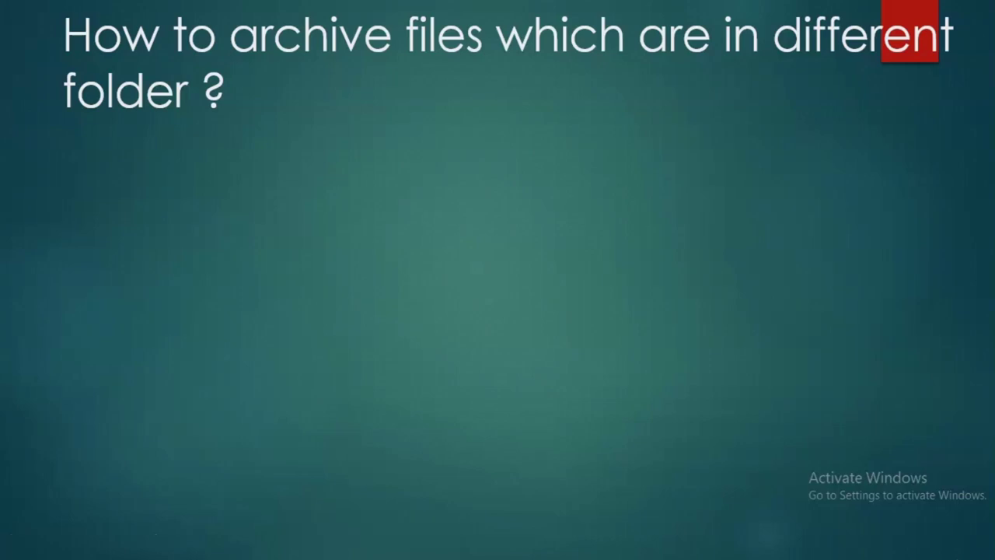
pyautogui.hotkey('alt', 'Tab')
pyautogui.hotkey('alt', 'Tab')
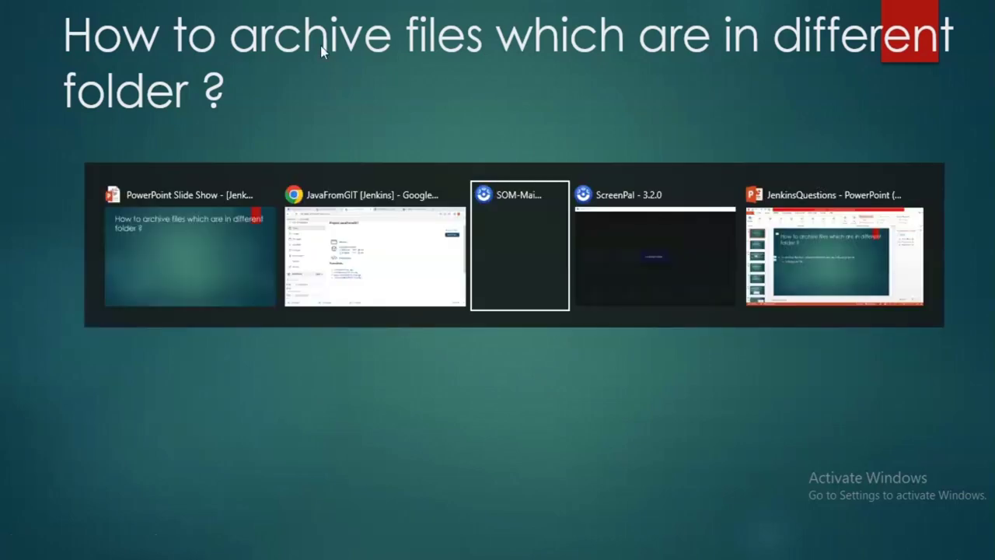
pyautogui.hotkey('alt', 'shift', 'Tab')
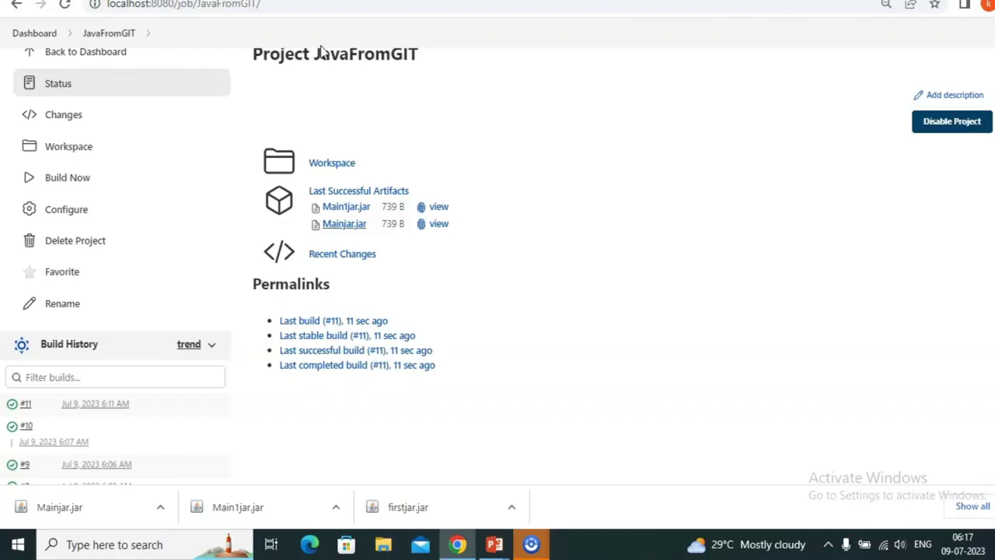
# Open the JavaFromGIT job's workspace file listing.
pyautogui.click(332, 163)
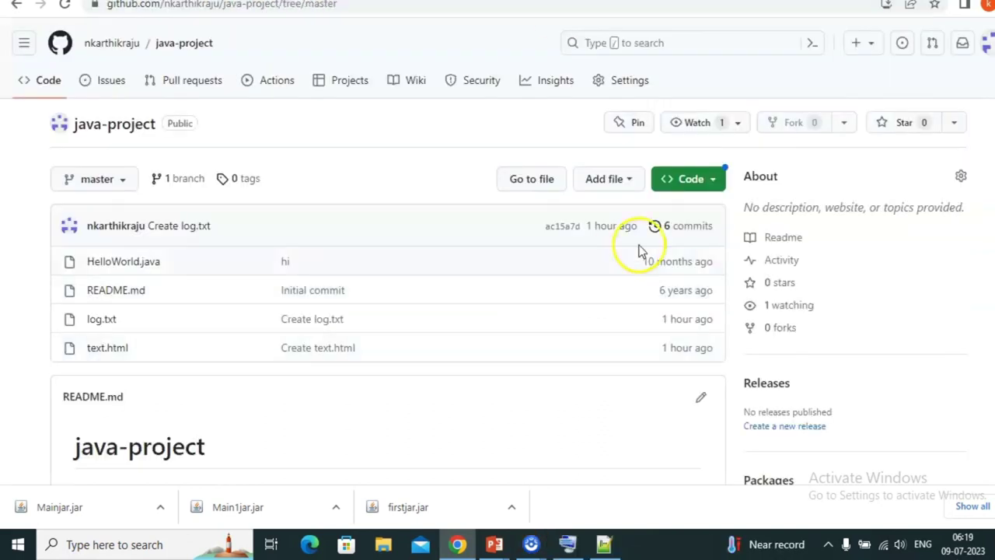
# Start a new GitHub file named code/RefereceLogs.txt in the java-project repository.
pyautogui.click(630, 185)
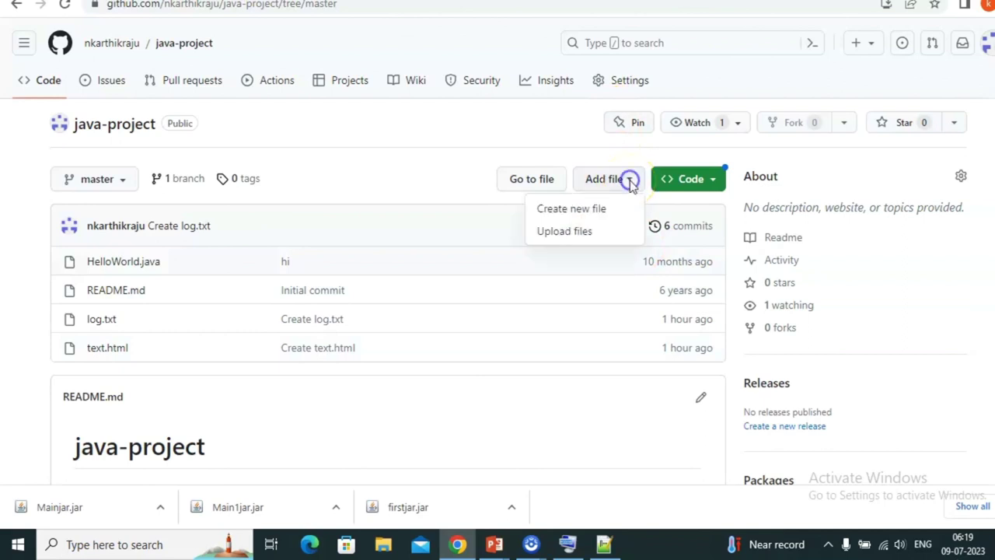
pyautogui.click(600, 211)
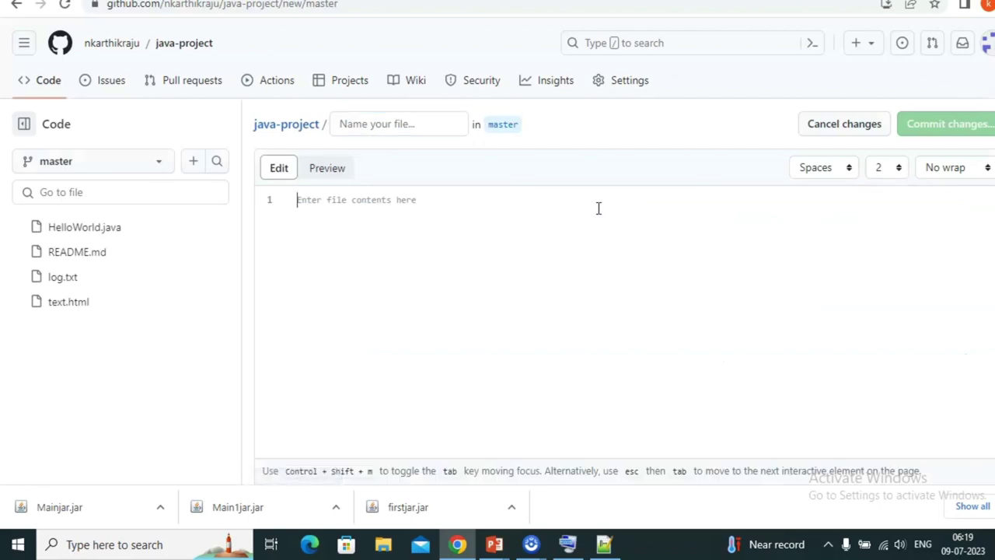
pyautogui.click(381, 122)
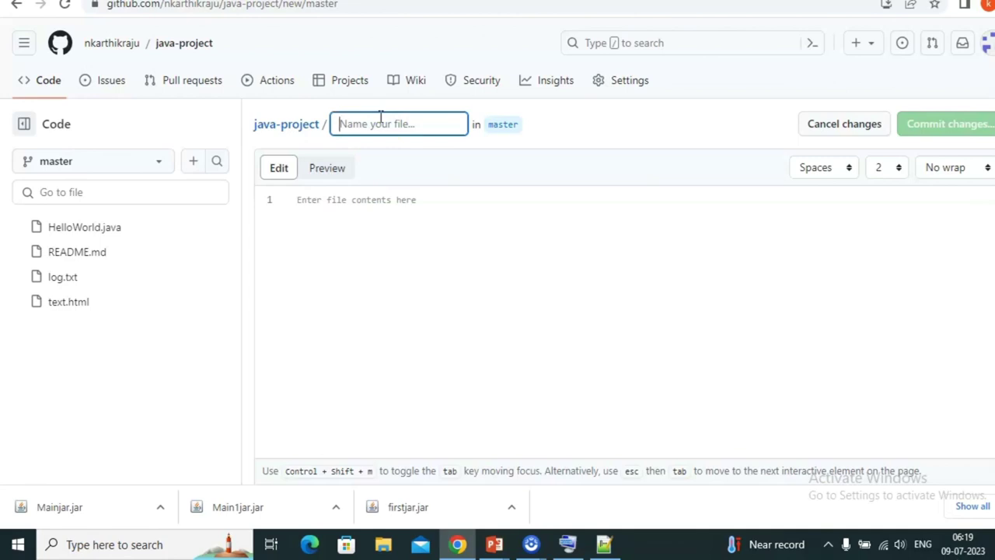
pyautogui.write('code ')
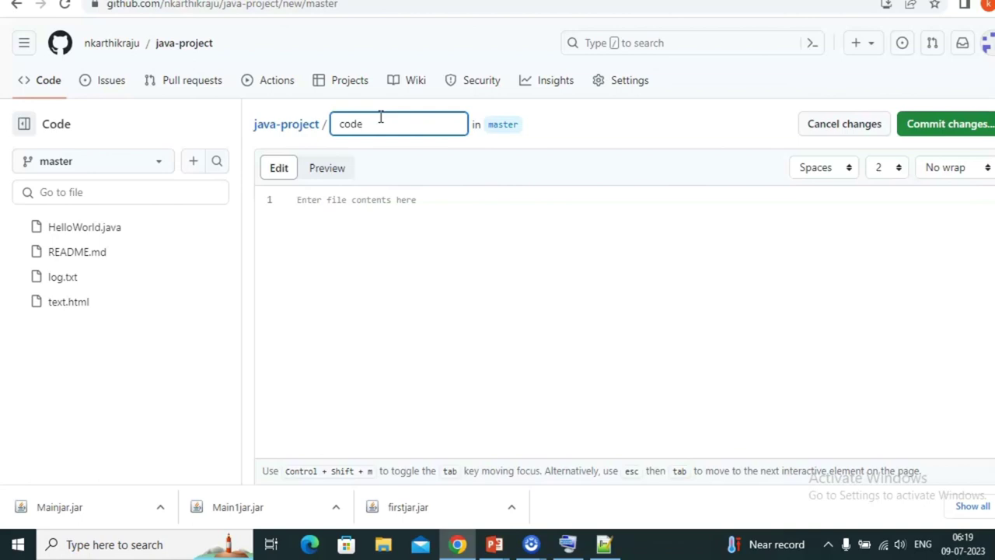
pyautogui.write('/')
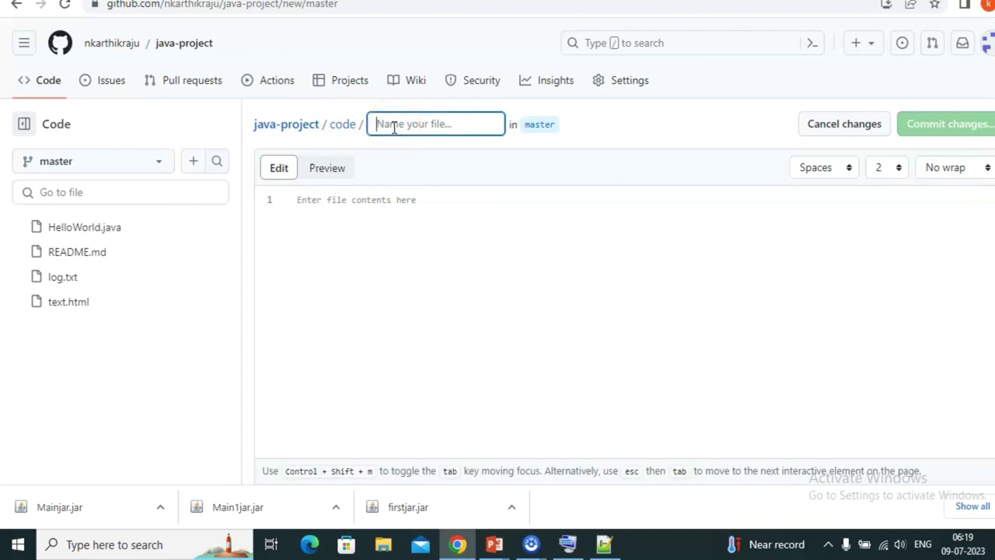
pyautogui.write('lo')
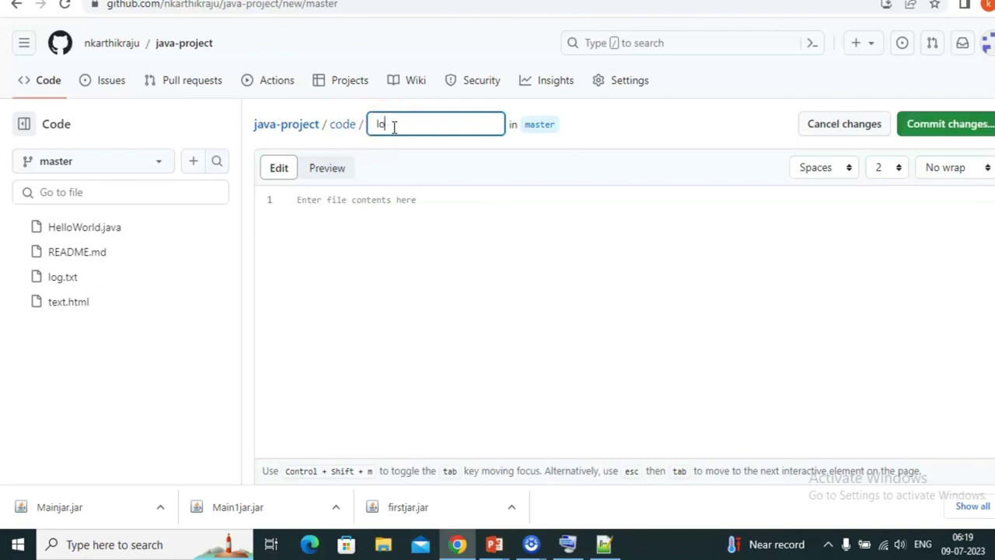
pyautogui.write('hog.')
pyautogui.press('BackSpace')
pyautogui.press('BackSpace')
pyautogui.press('BackSpace')
pyautogui.press('BackSpace')
pyautogui.write('Im')
pyautogui.press('BackSpace')
pyautogui.press('BackSpace')
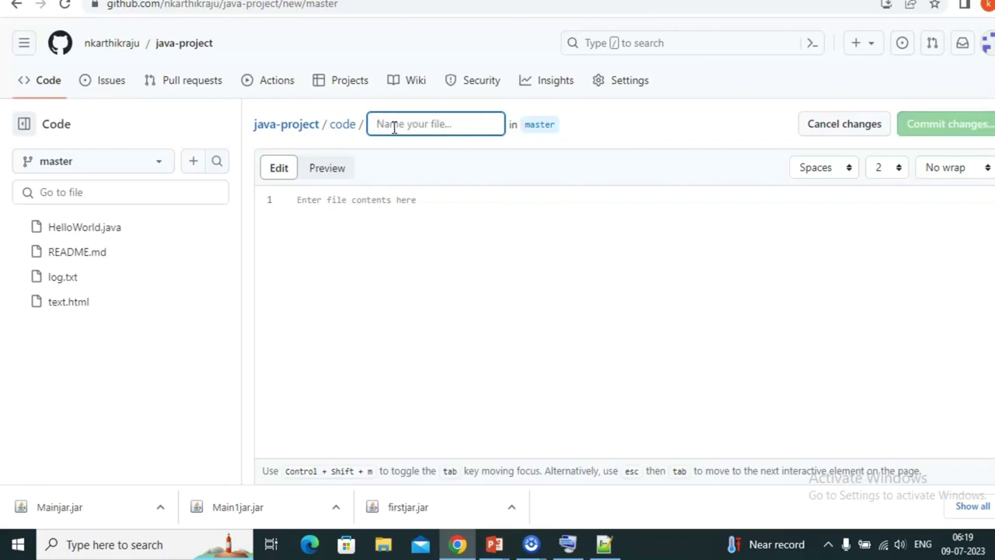
pyautogui.write('Referece')
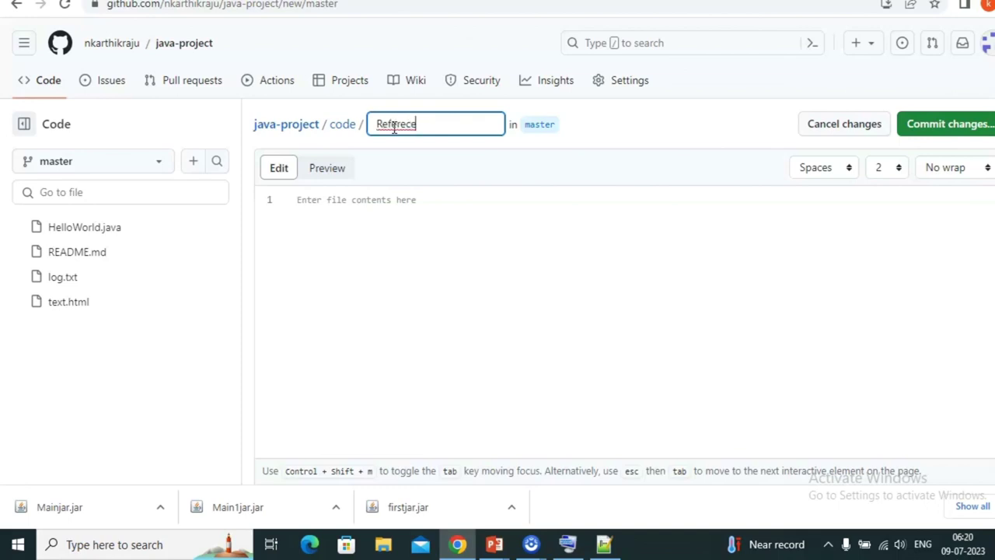
pyautogui.write('Logs.txt')
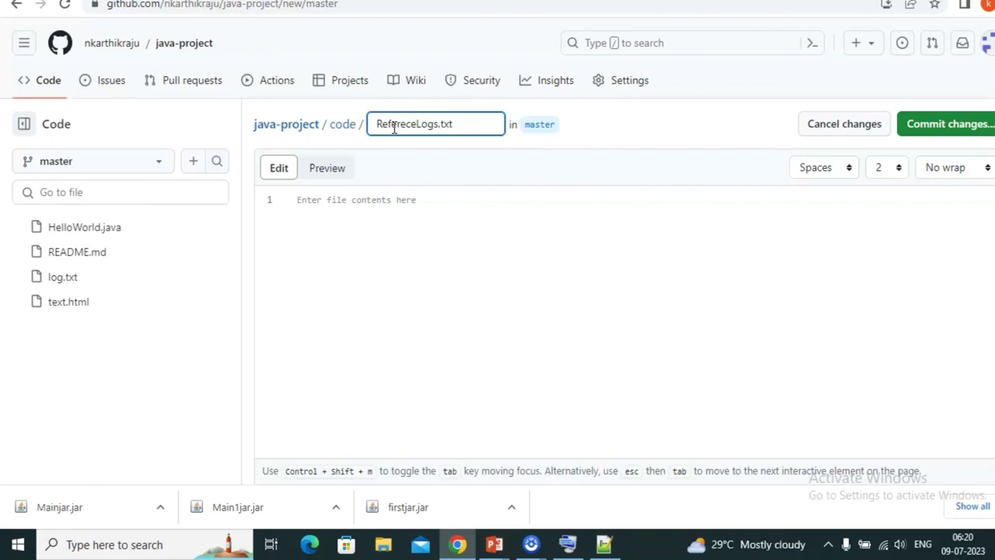
# Enter 'Hello' as its contents, commit it to master, and view the code folder.
pyautogui.click(379, 241)
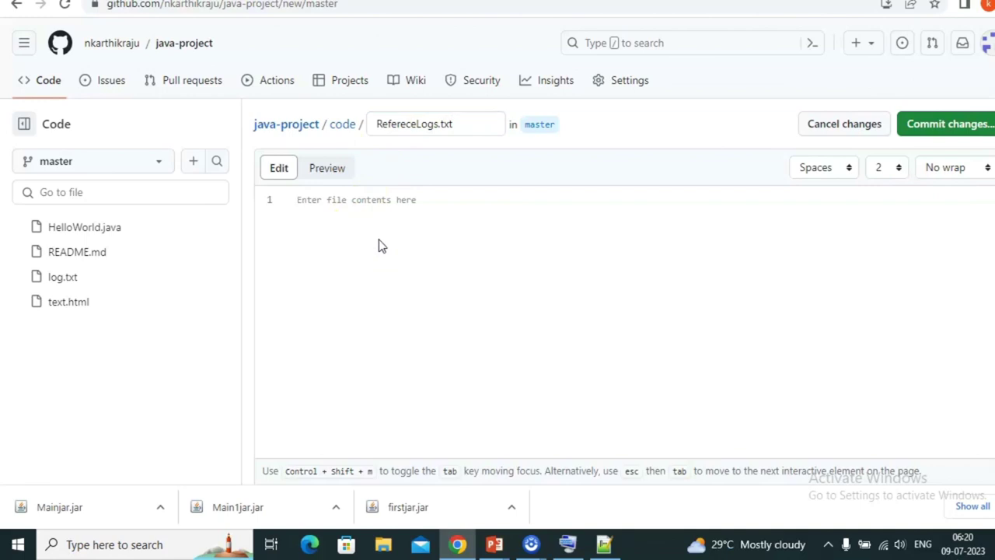
pyautogui.write('Hello')
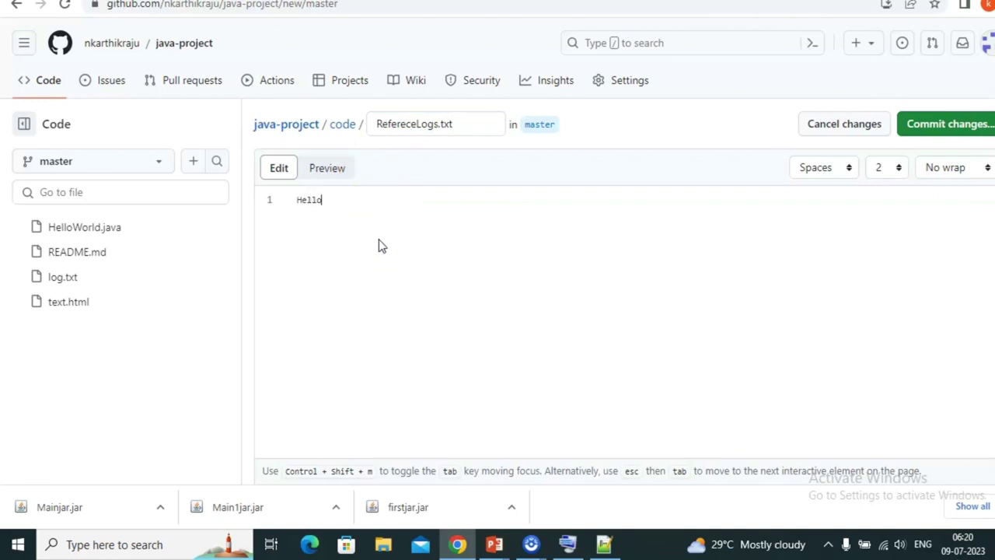
pyautogui.click(943, 129)
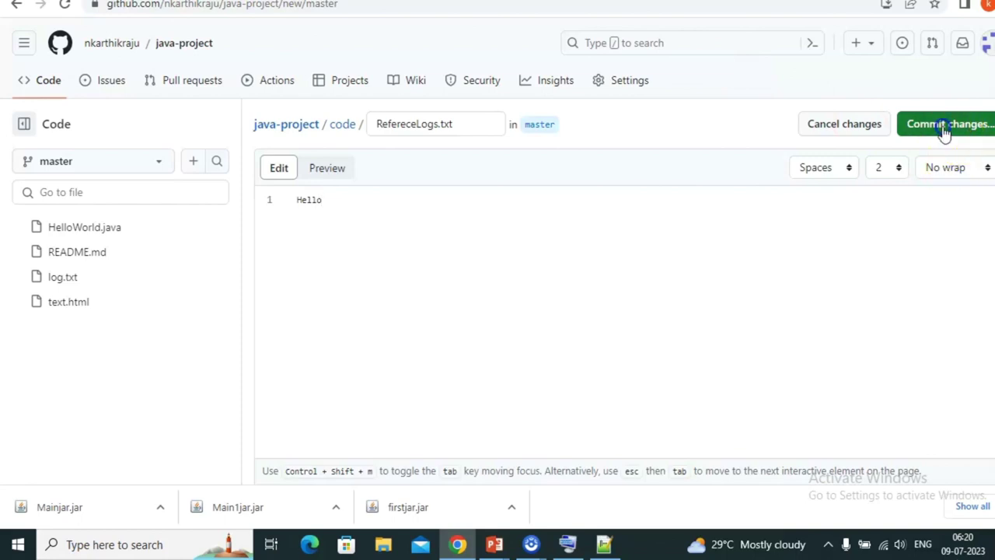
pyautogui.click(626, 420)
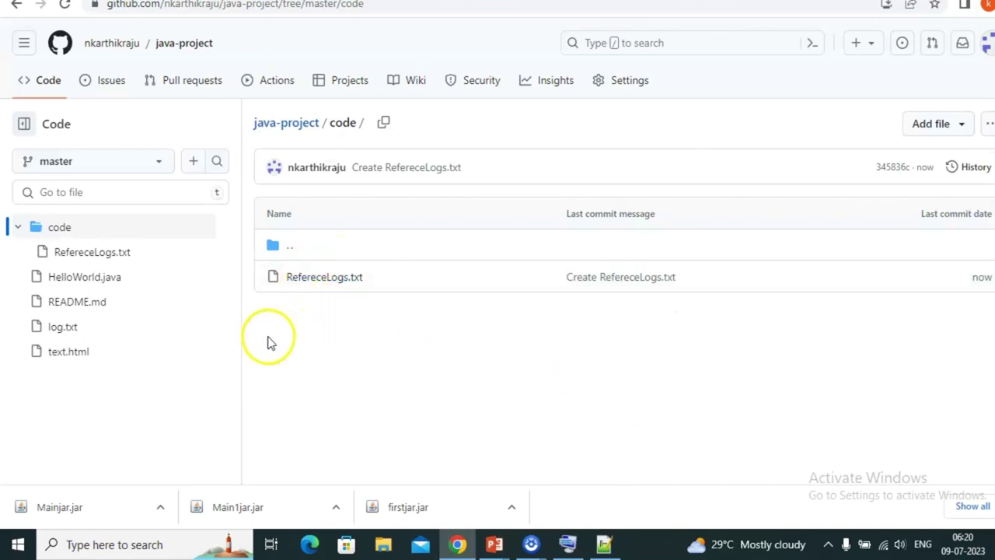
pyautogui.click(77, 229)
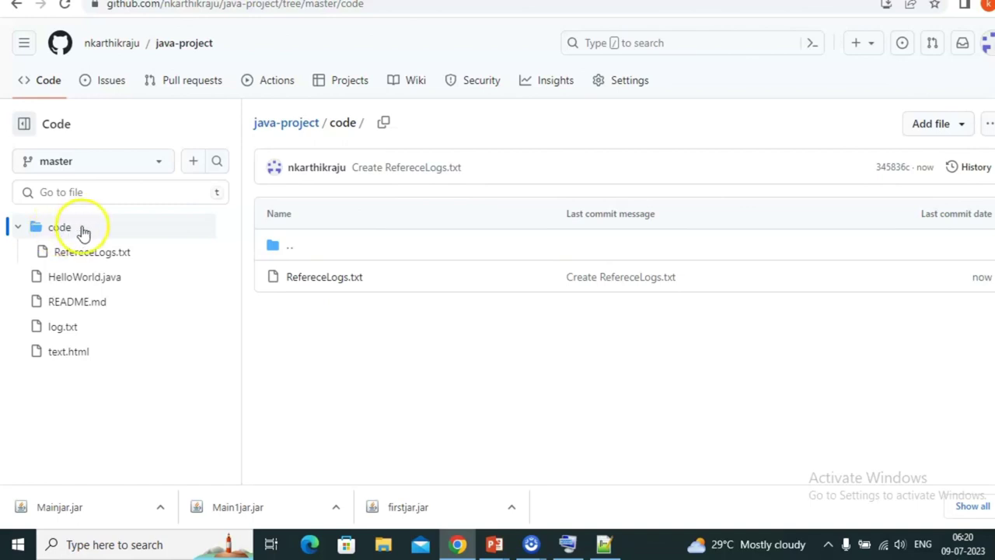
pyautogui.hotkey('alt', 'Tab')
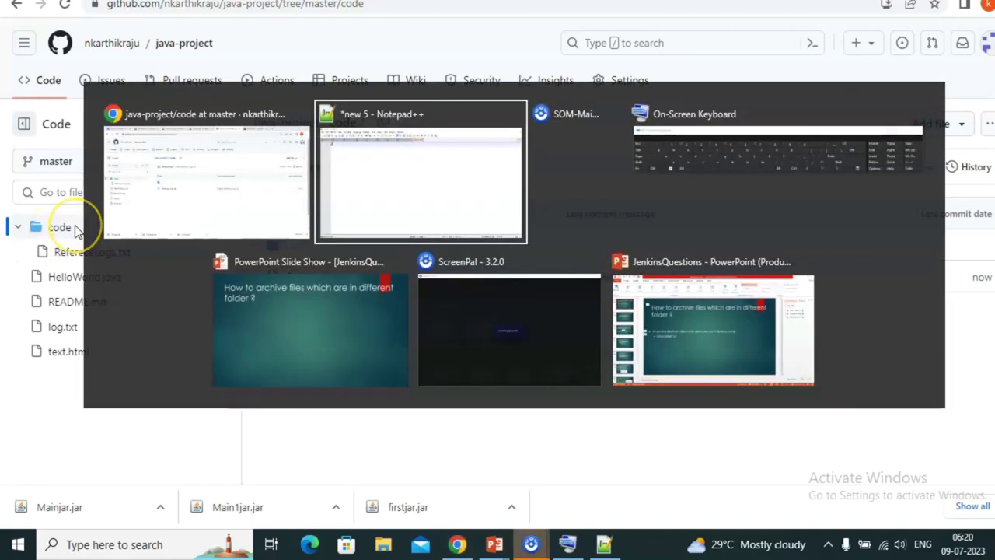
# Reveal both bullets, including the foldername/*.jar syntax, on the archiving slide, then return to the browser.
pyautogui.hotkey('alt', 'Tab')
pyautogui.hotkey('alt', 'Tab')
pyautogui.hotkey('alt', 'Tab')
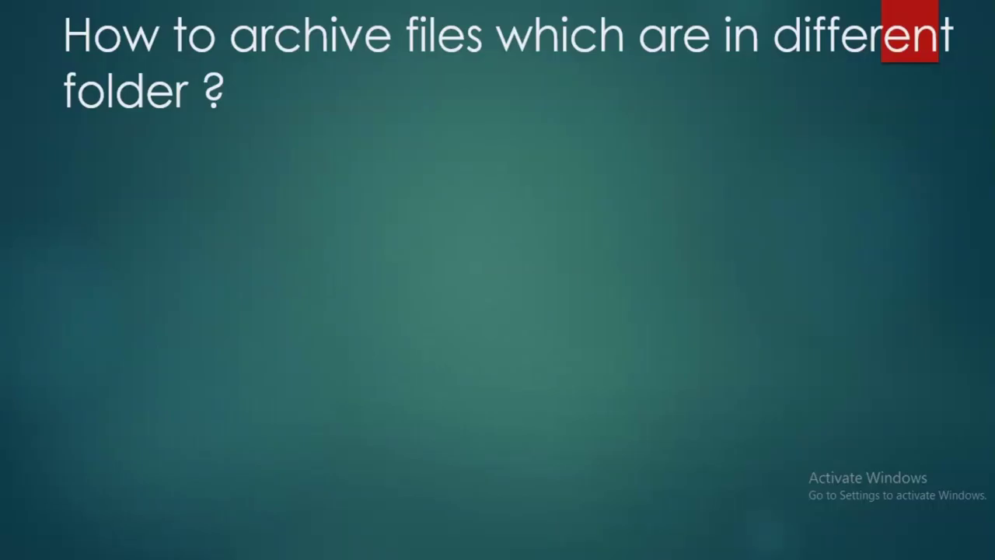
pyautogui.press('Right')
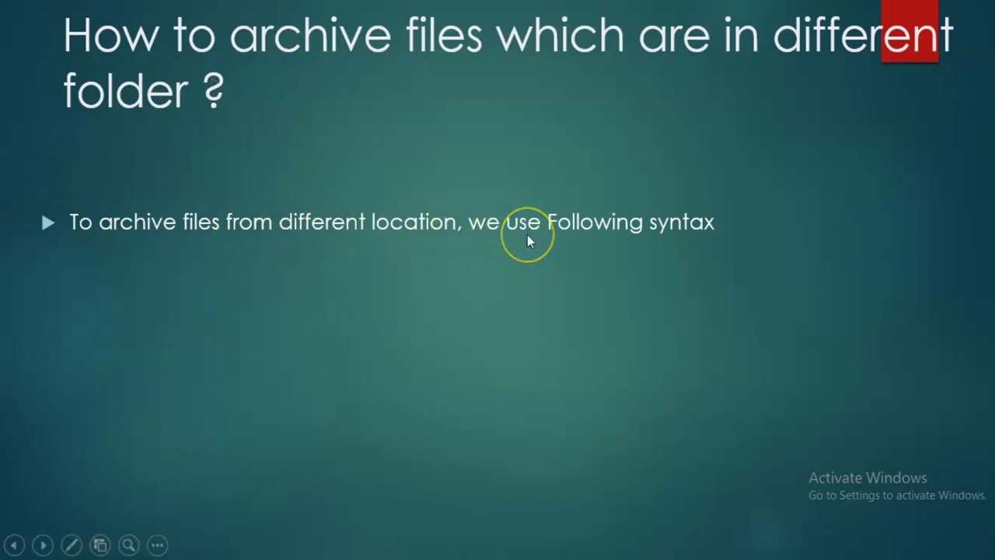
pyautogui.press('Right')
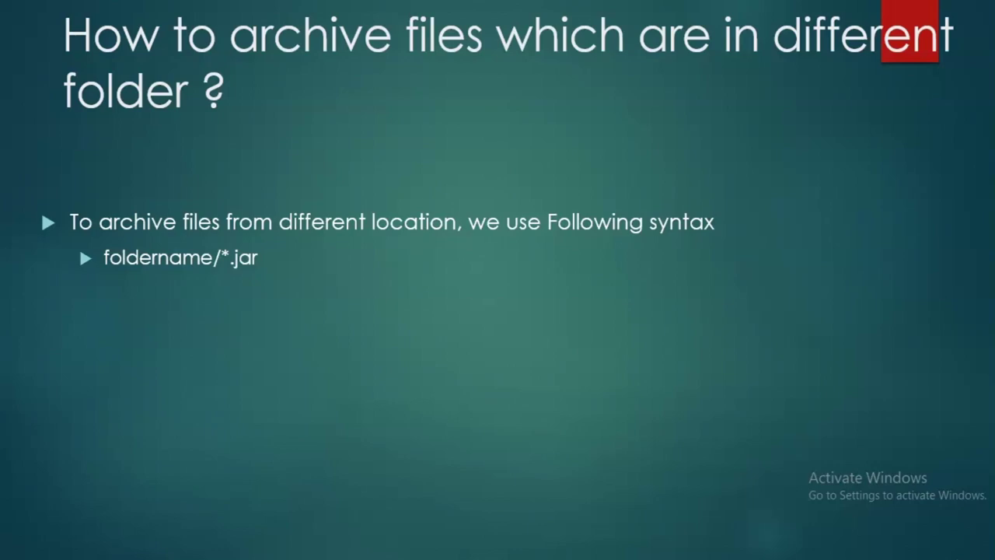
pyautogui.press('Right')
pyautogui.press('Left')
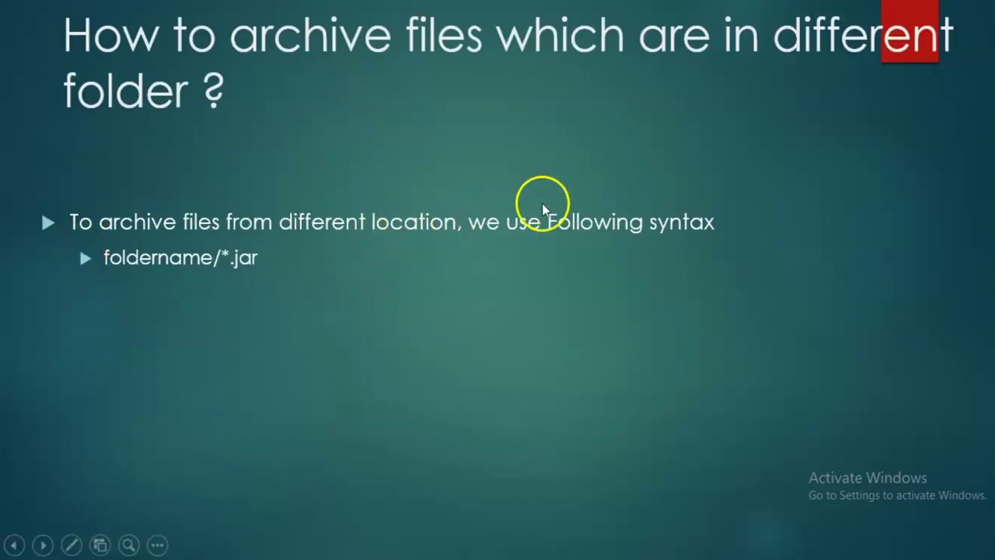
pyautogui.hotkey('alt', 'Tab')
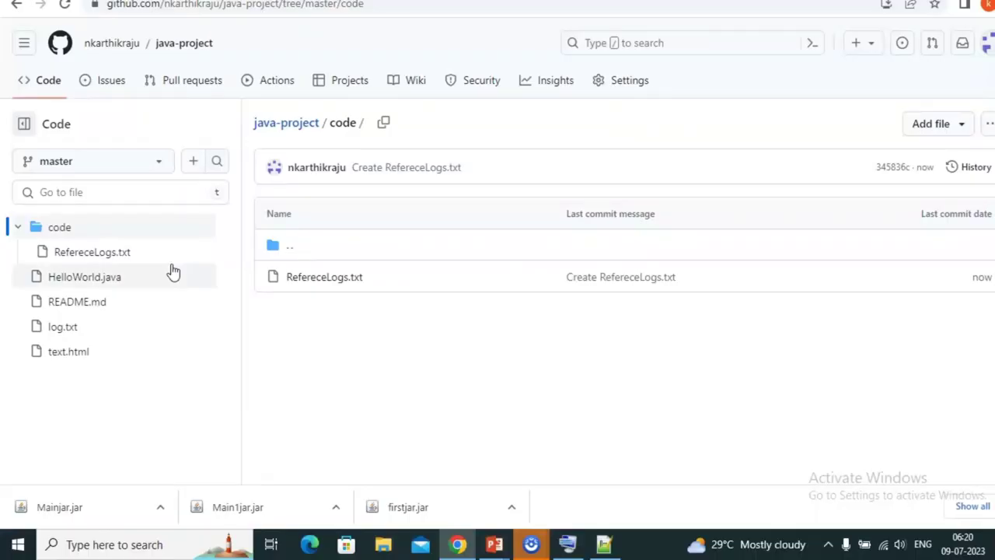
# Replace JavaFromGIT's Files to archive pattern Ma*.jar with code/*.txt.
pyautogui.hotkey('ctrl', 'Tab')
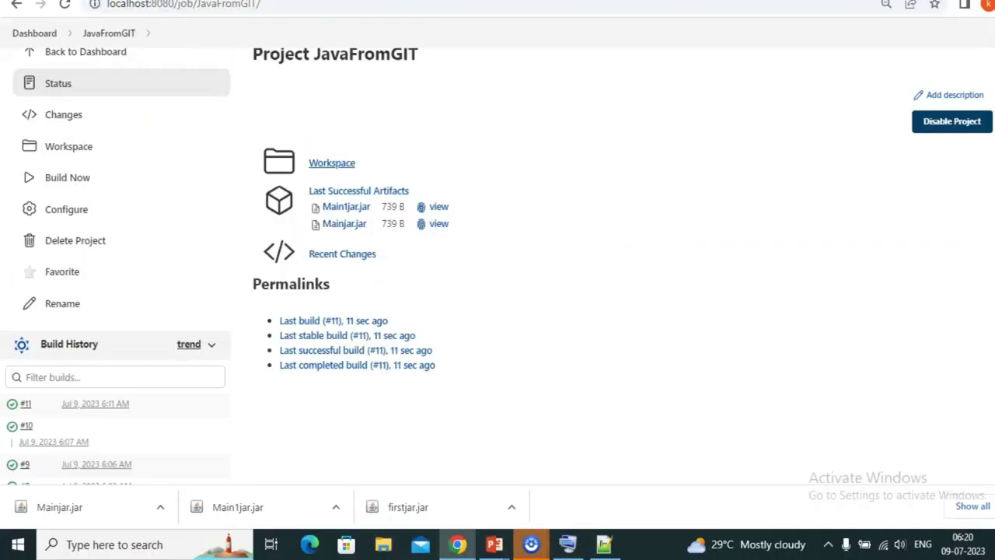
pyautogui.click(67, 210)
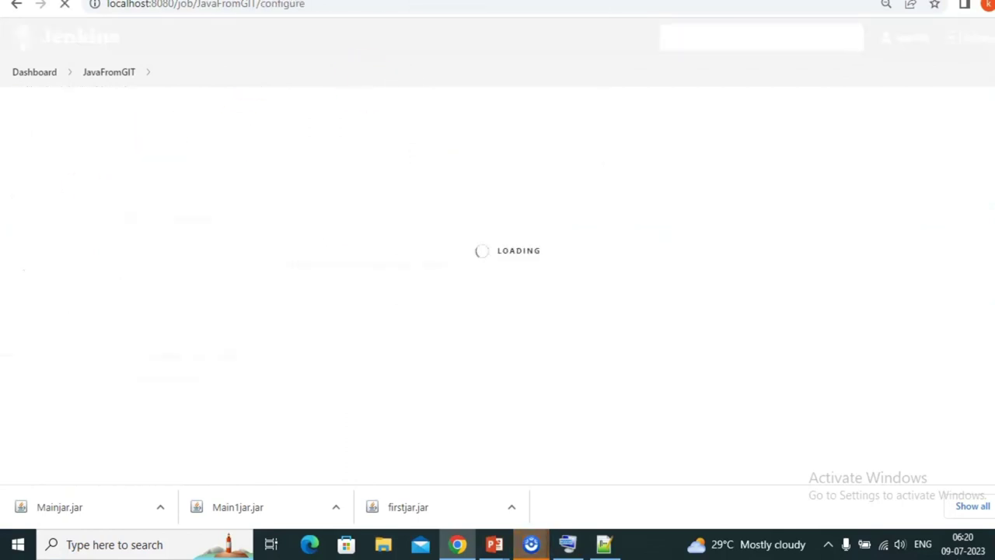
pyautogui.hotkey('ctrl', 'Tab')
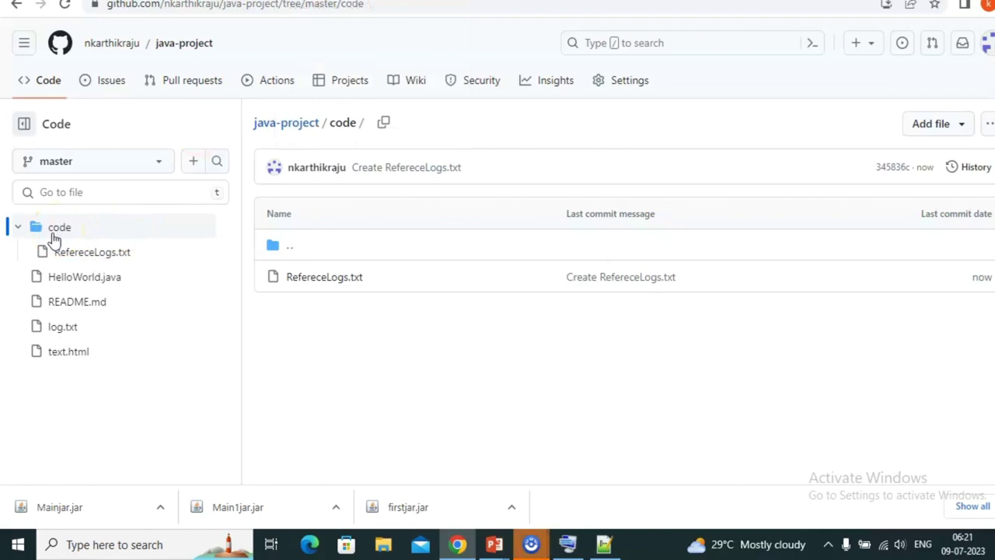
pyautogui.hotkey('ctrl', 'Tab')
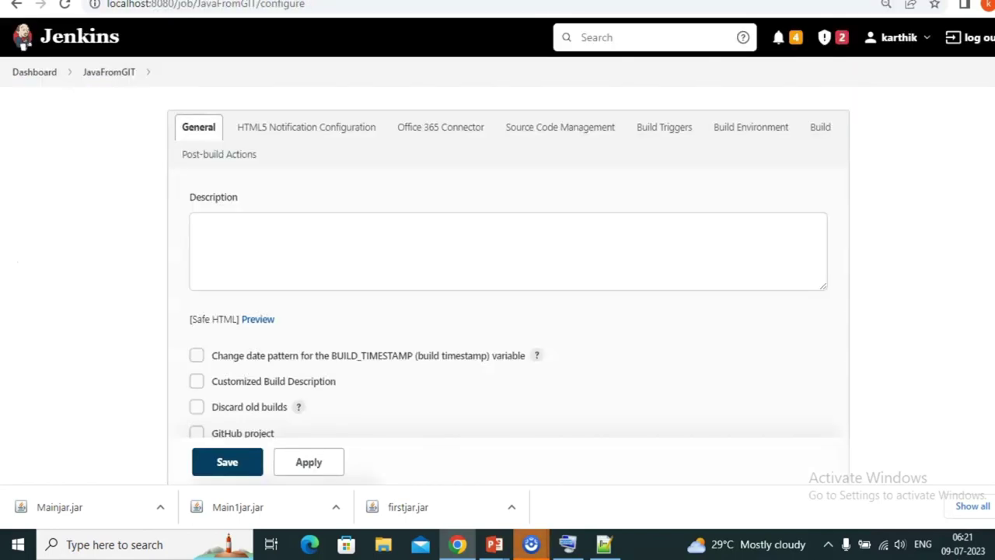
pyautogui.click(257, 167)
pyautogui.click(318, 253)
pyautogui.hotkey('ctrl', 'a')
pyautogui.write('ccde')
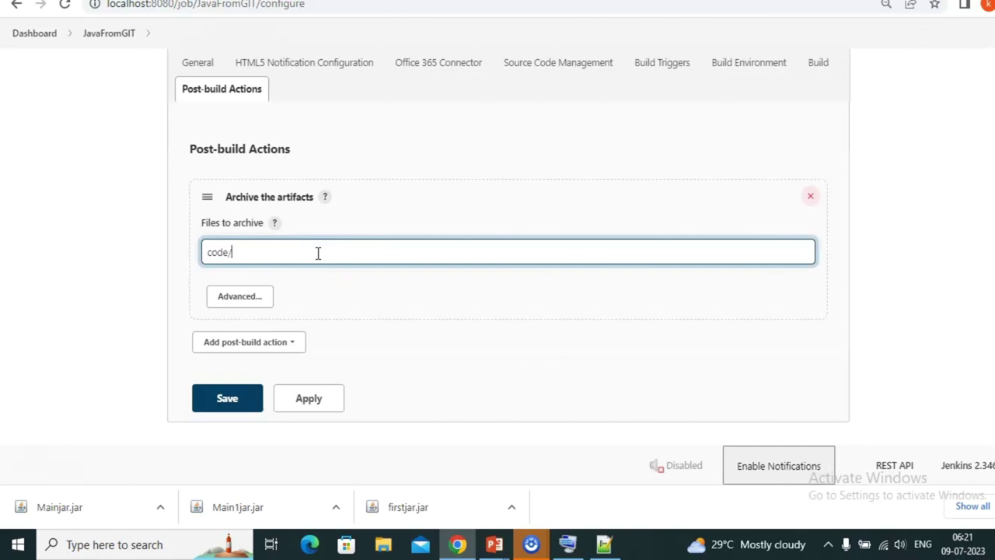
pyautogui.hotkey('ctrl', 'Tab')
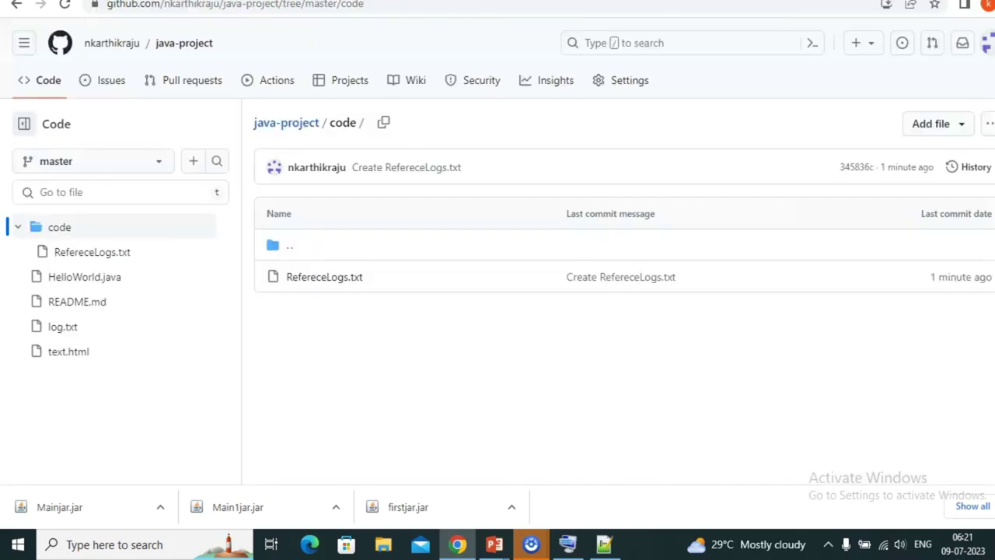
pyautogui.hotkey('ctrl', 'shift', 'Tab')
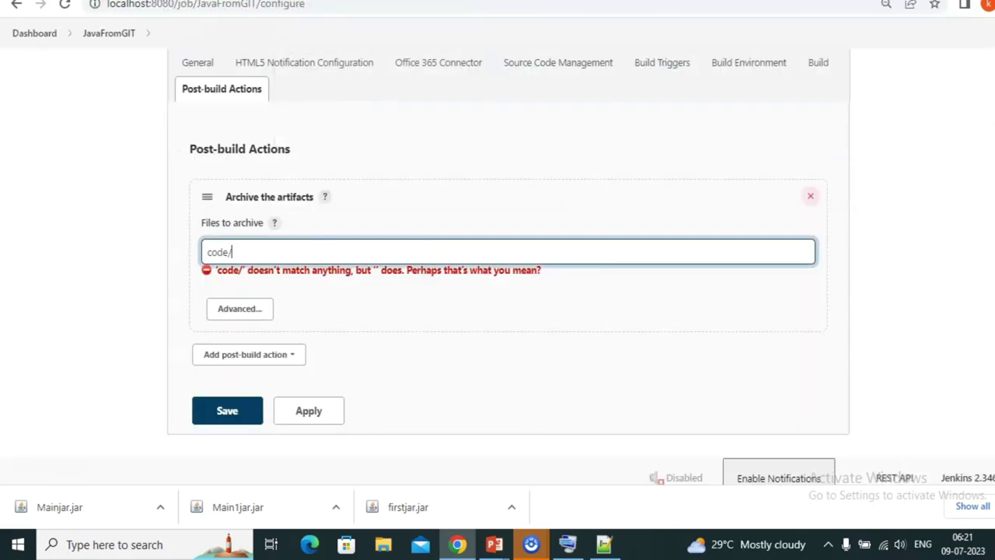
pyautogui.press('Return')
pyautogui.hotkey('alt', 'Left')
# Save the code/*.txt pattern, run build #12 and view its console output.
pyautogui.click(243, 420)
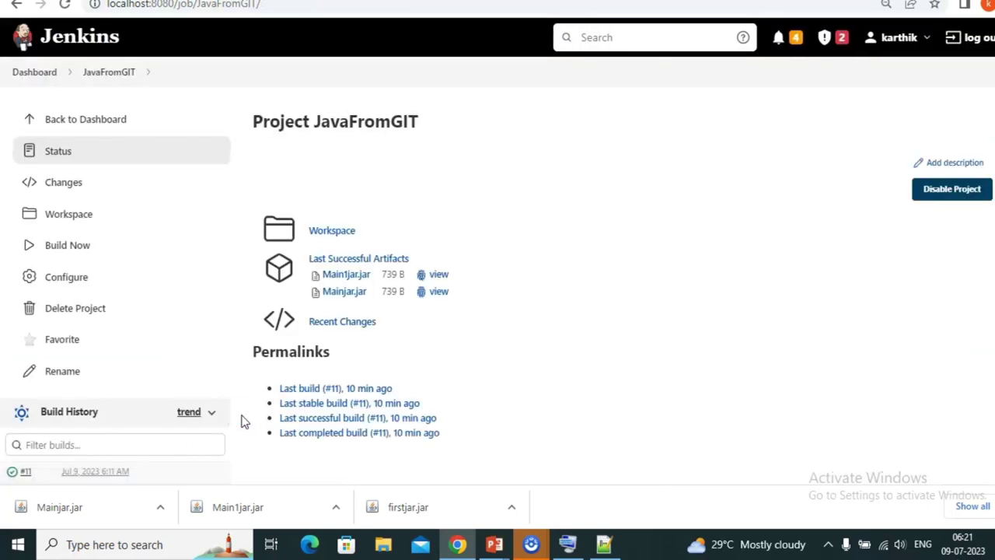
pyautogui.click(68, 247)
pyautogui.scroll(-1, 512, 264)
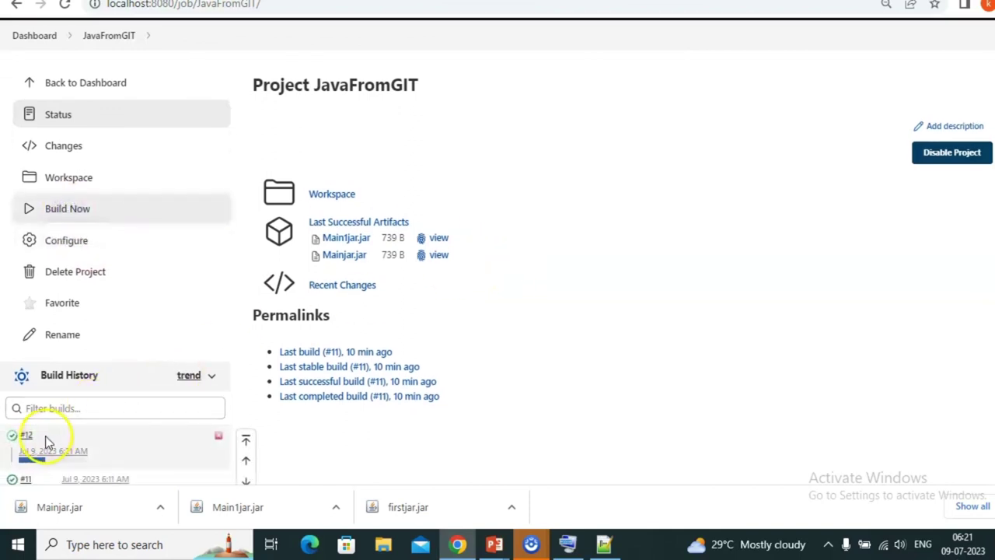
pyautogui.click(29, 437)
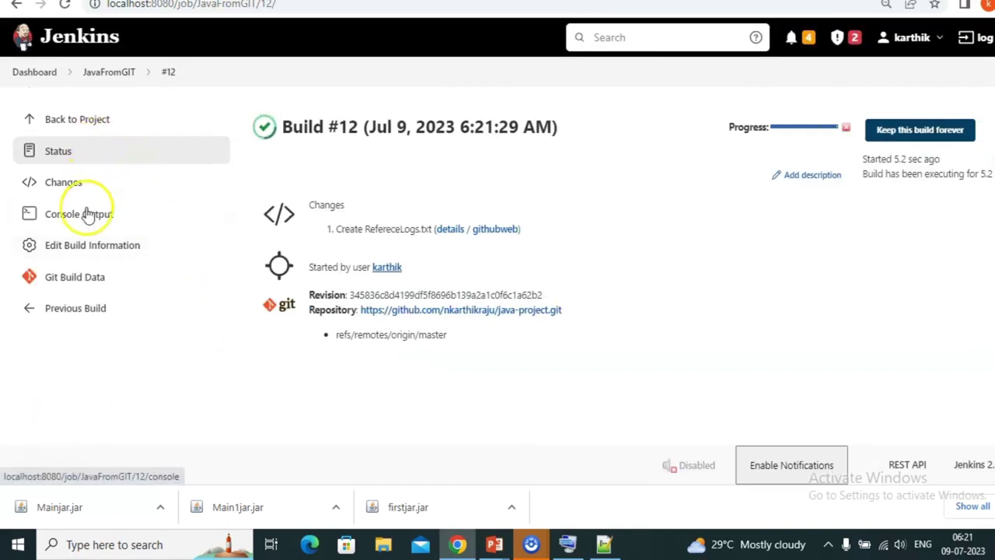
pyautogui.click(91, 220)
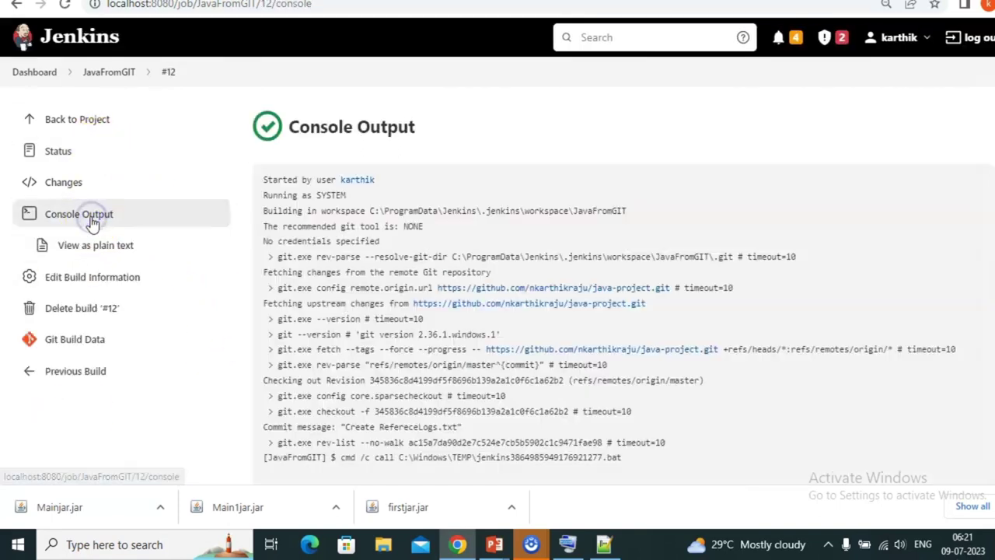
# Return to the JavaFromGIT page and advance the slide show to the case-insensitive archiving slide.
pyautogui.click(102, 72)
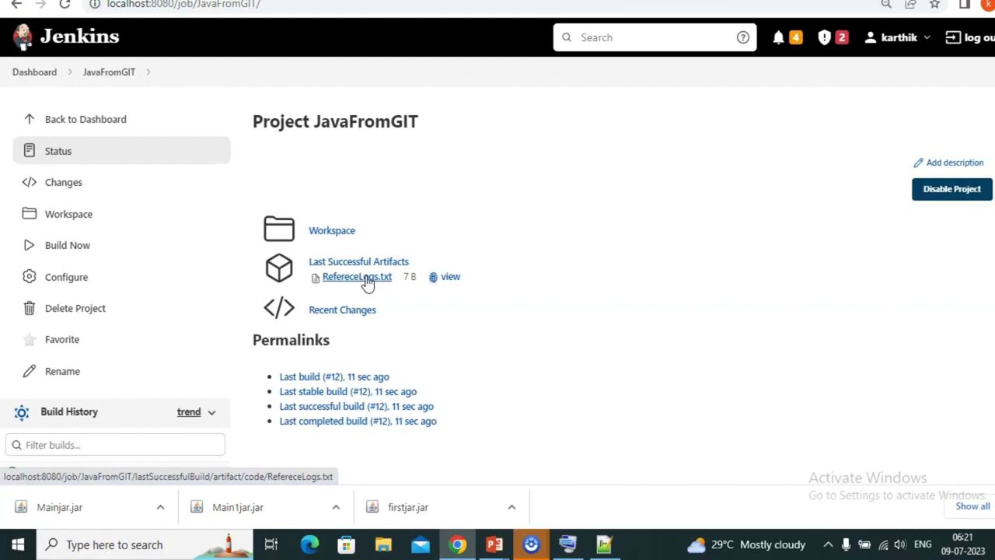
pyautogui.hotkey('alt', 'Tab')
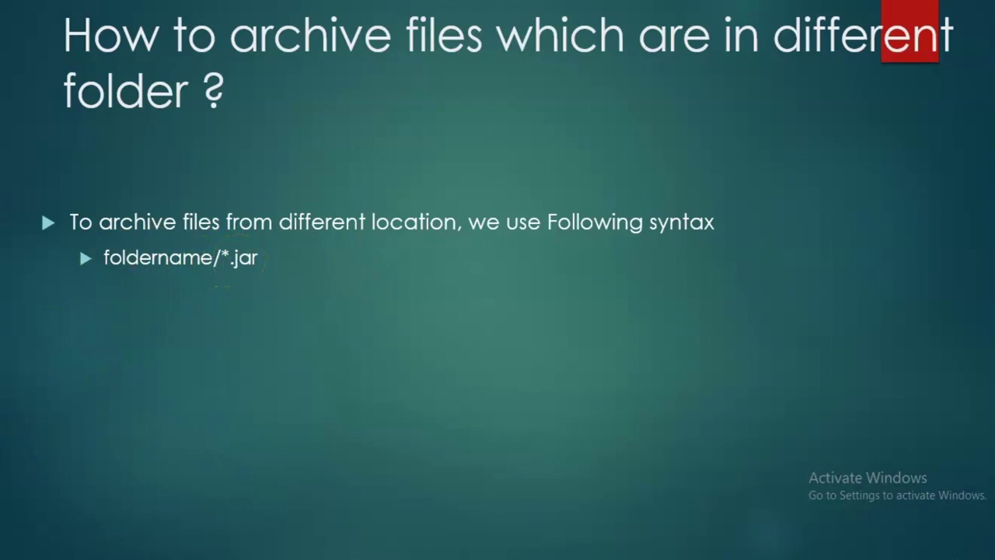
pyautogui.click(345, 129)
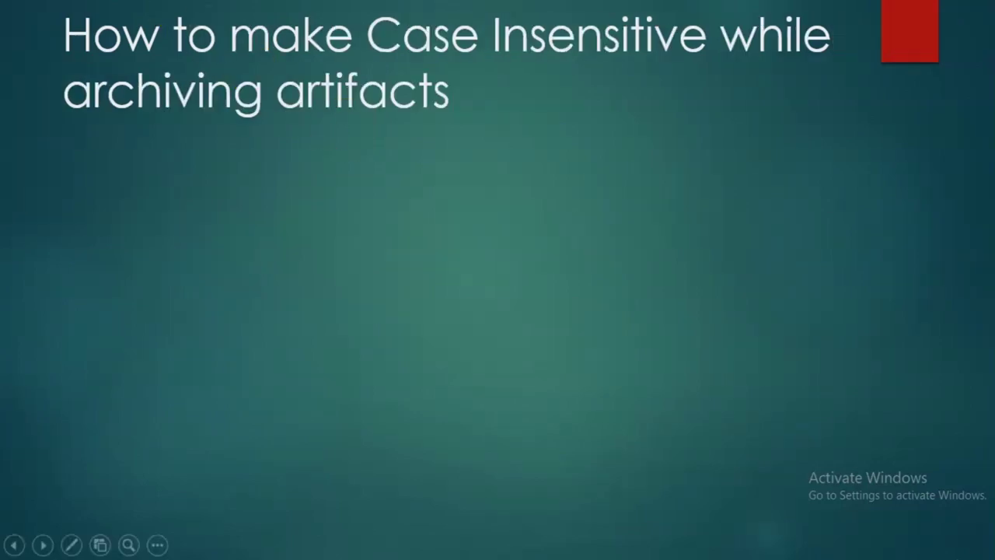
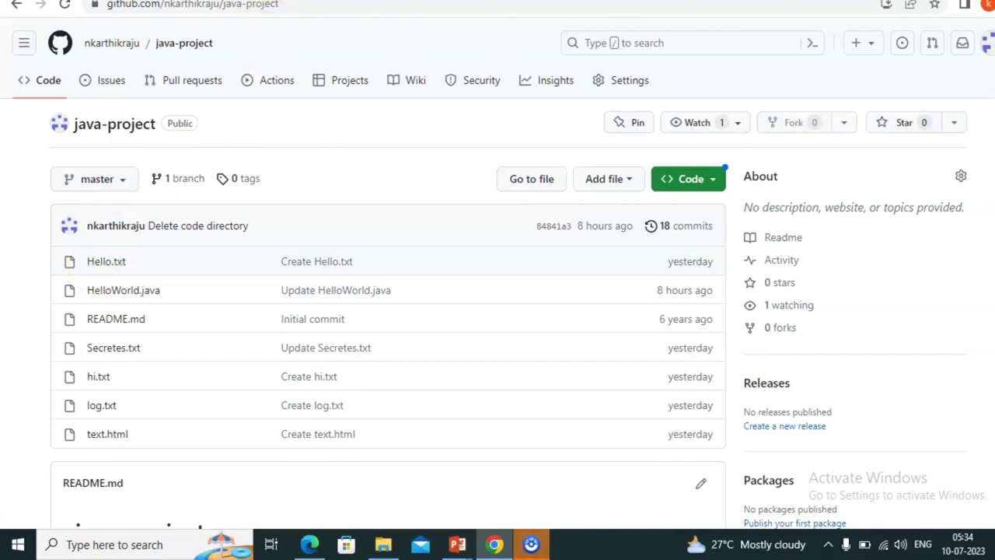
# Change JavaFromGIT's Files to archive pattern from *.jar to Hello.txt and apply it.
pyautogui.hotkey('ctrl', 'Tab')
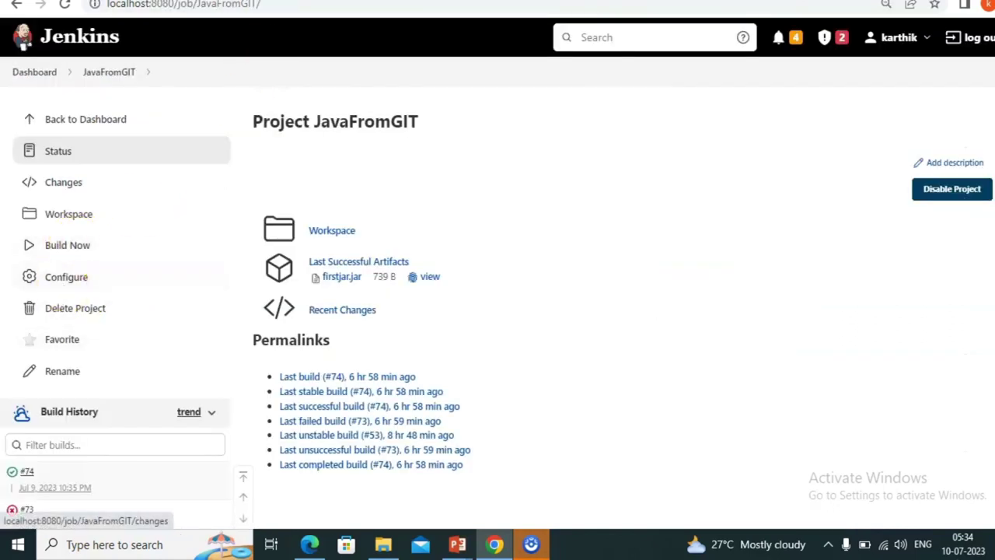
pyautogui.hotkey('ctrl', 'Tab')
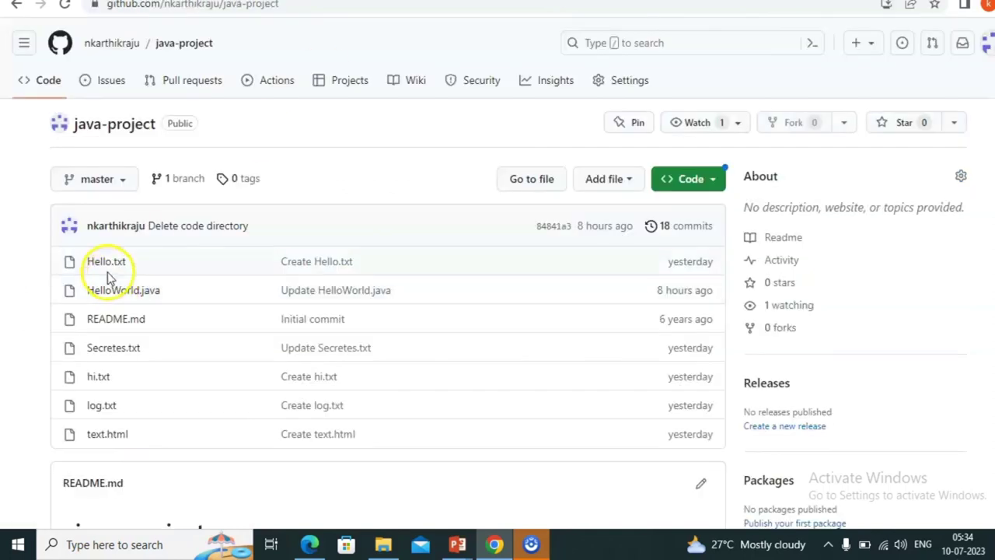
pyautogui.hotkey('ctrl', 'Tab')
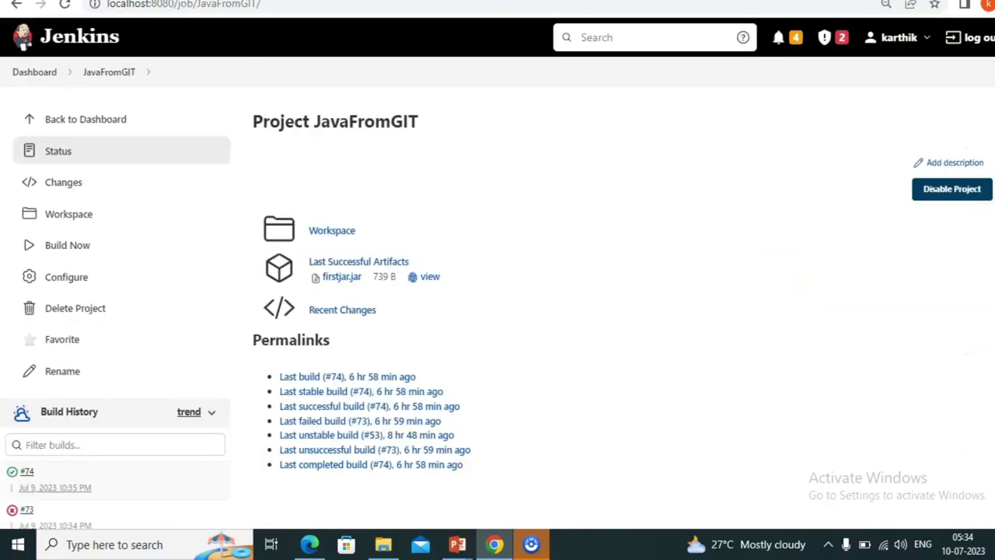
pyautogui.click(73, 278)
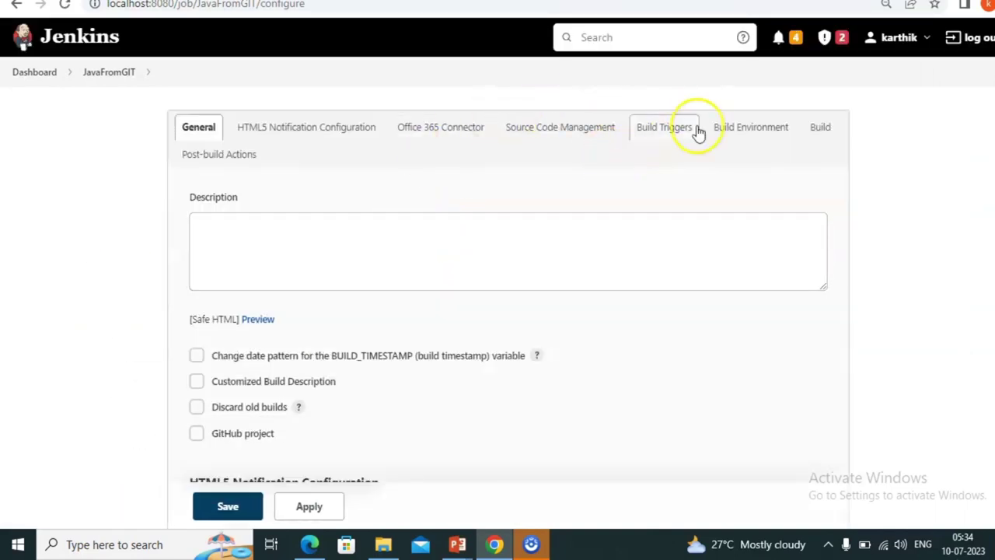
pyautogui.click(219, 155)
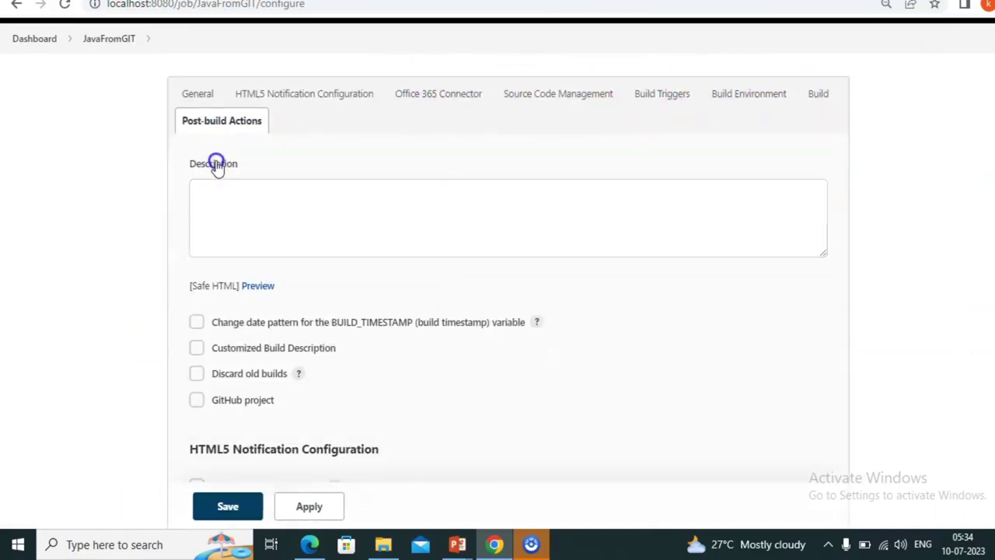
pyautogui.click(266, 296)
pyautogui.press('BackSpace')
pyautogui.press('BackSpace')
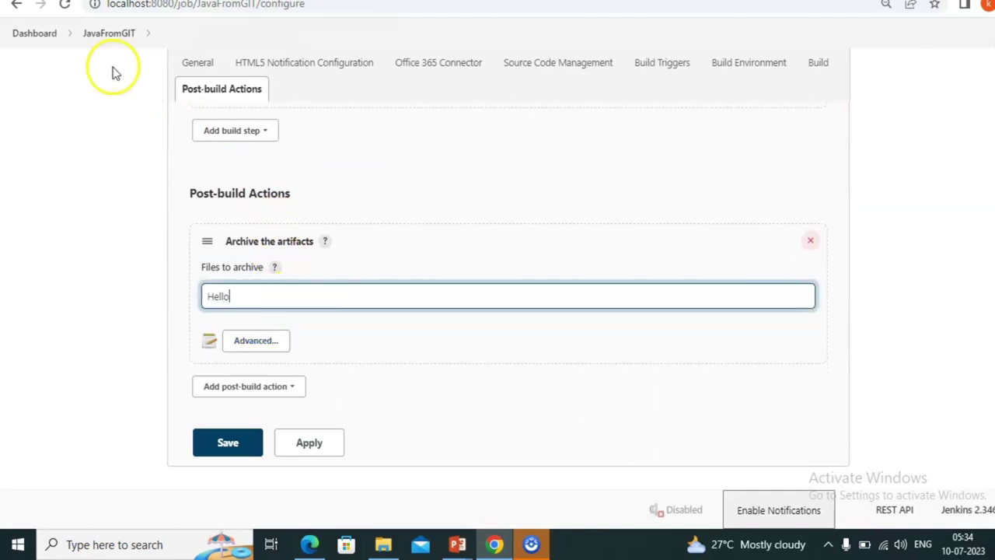
pyautogui.hotkey('ctrl', 'Tab')
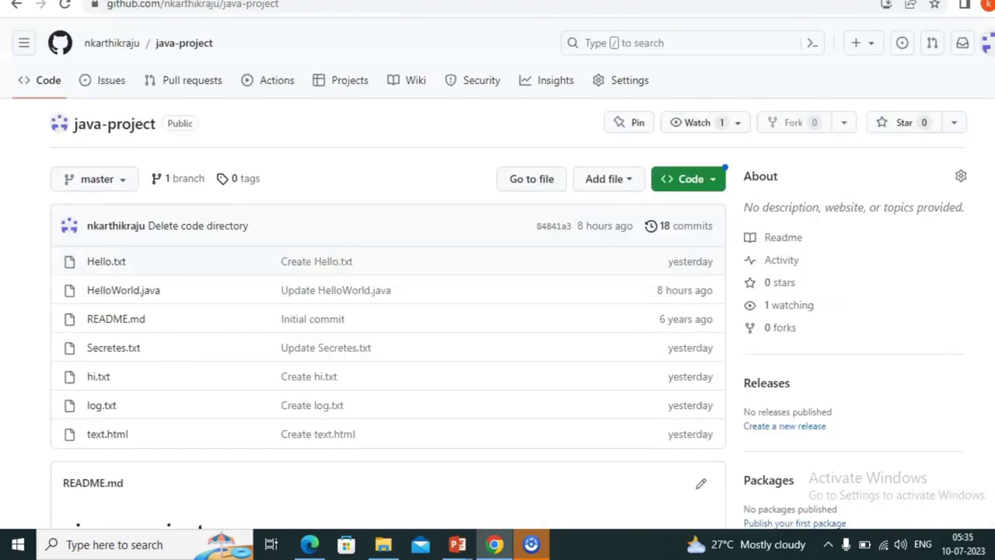
pyautogui.hotkey('ctrl', 'shift', 'Tab')
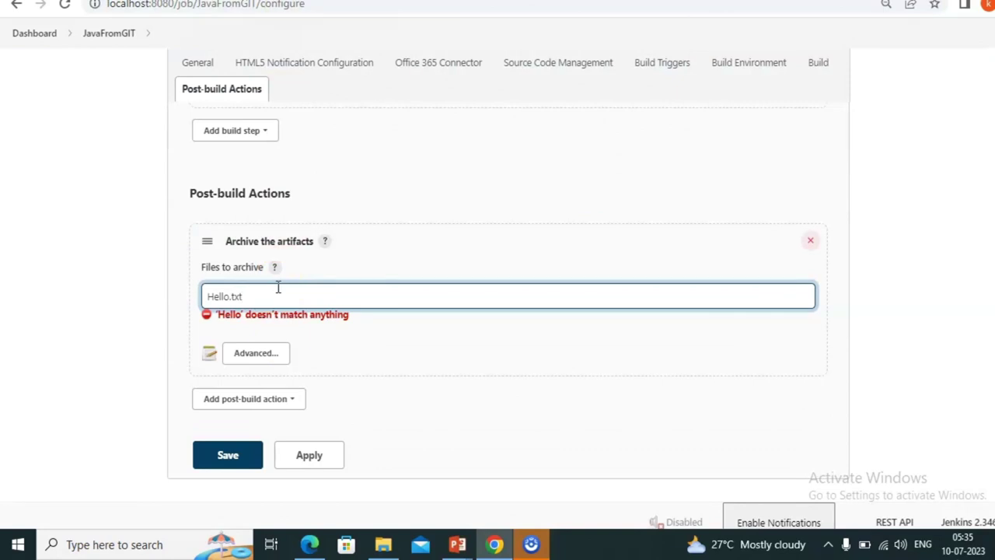
pyautogui.click(317, 459)
pyautogui.click(317, 461)
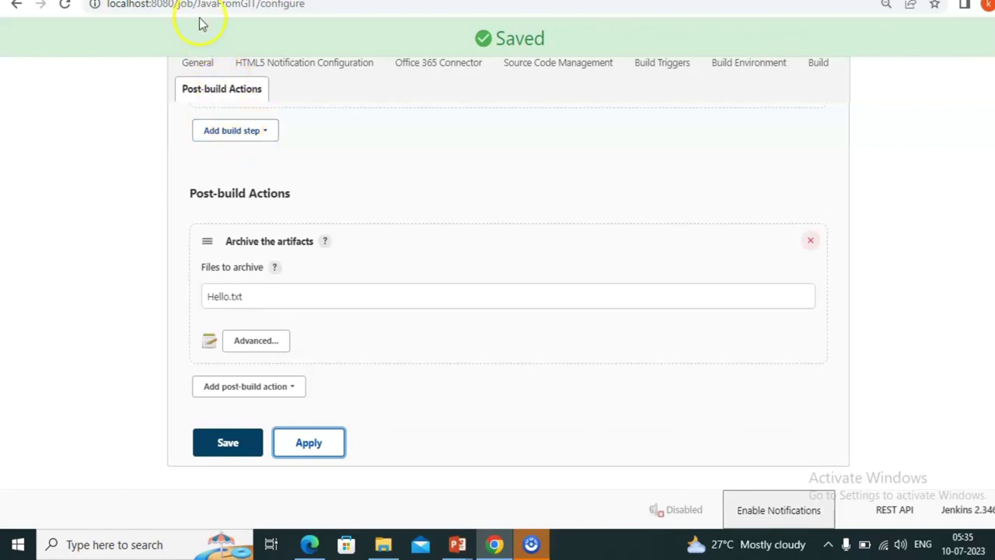
# Run a new JavaFromGIT build and reload to see build #75 archiving Hello.txt.
pyautogui.click(109, 33)
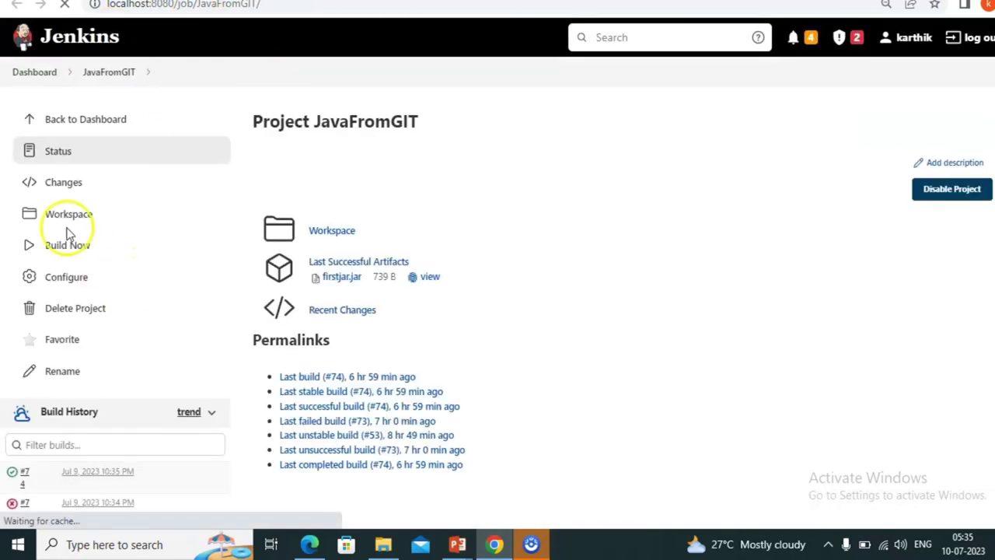
pyautogui.click(56, 245)
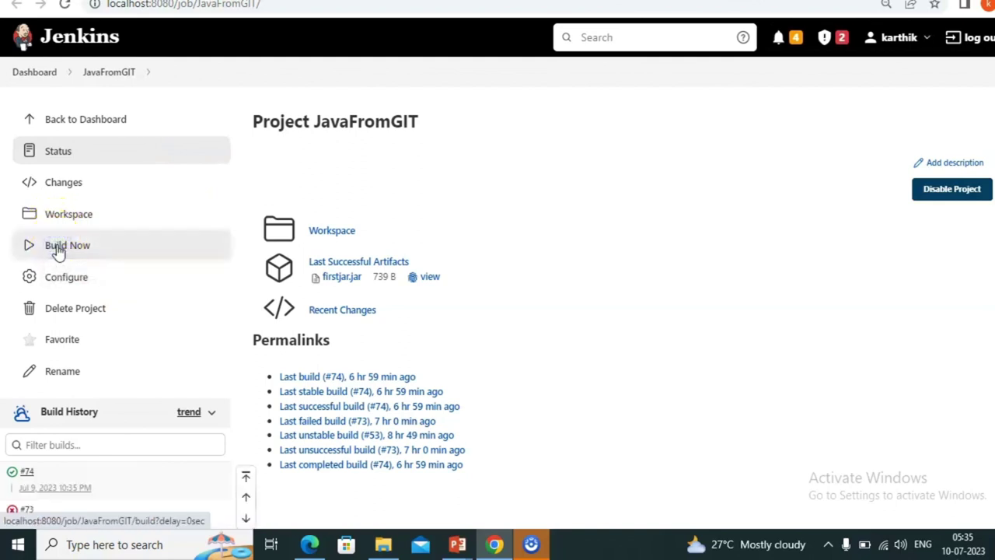
pyautogui.scroll(-2, 615, 333)
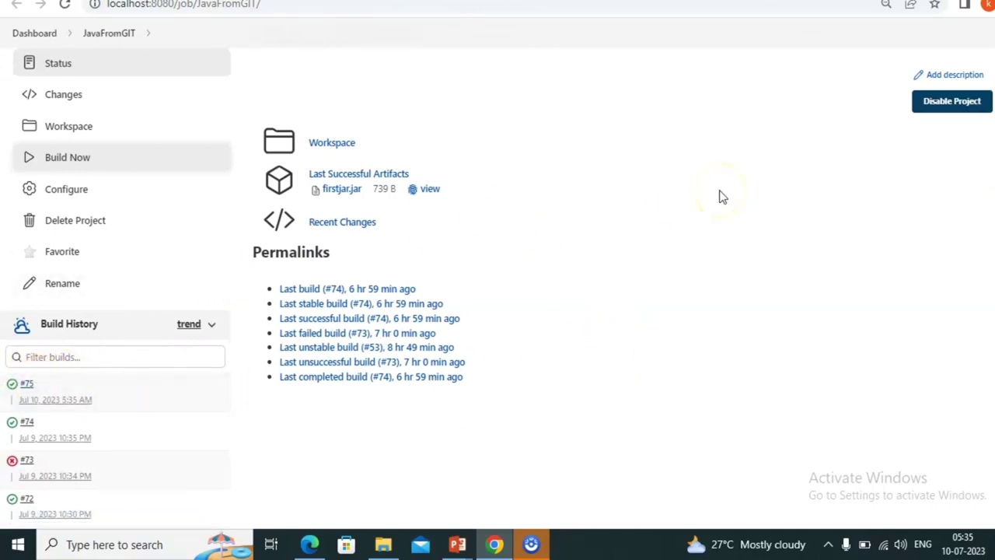
pyautogui.scroll(2, 719, 197)
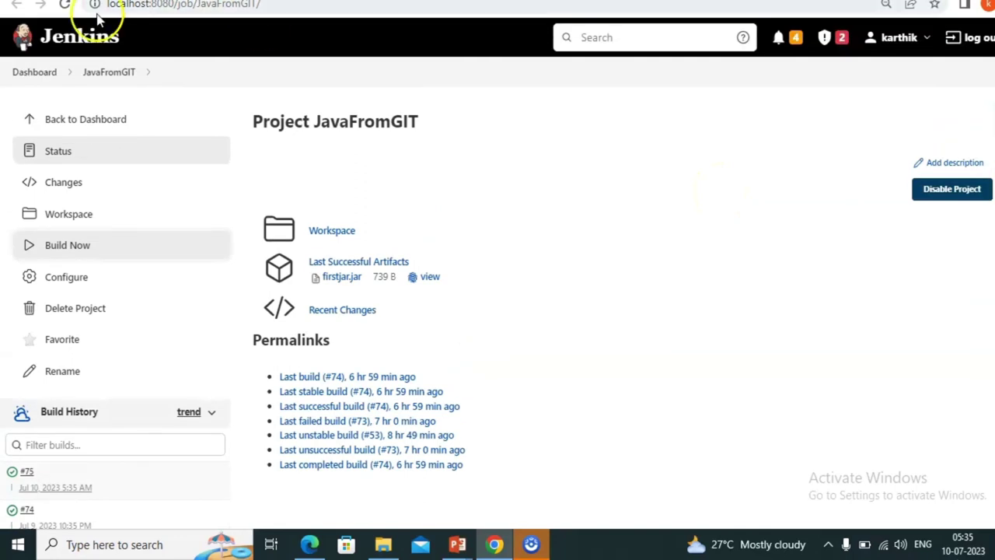
pyautogui.click(66, 6)
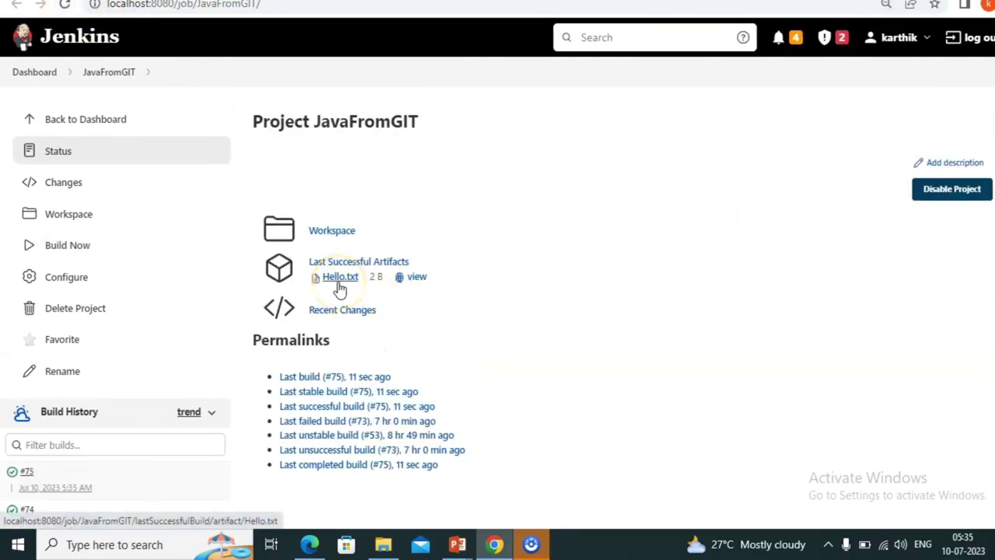
pyautogui.hotkey('ctrl', 'Tab')
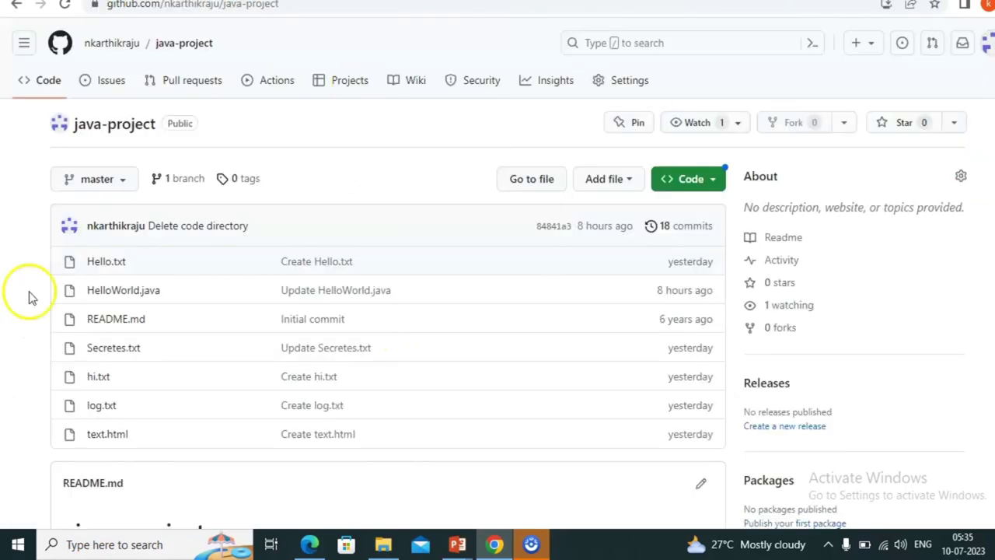
pyautogui.hotkey('ctrl', 'shift', 'Tab')
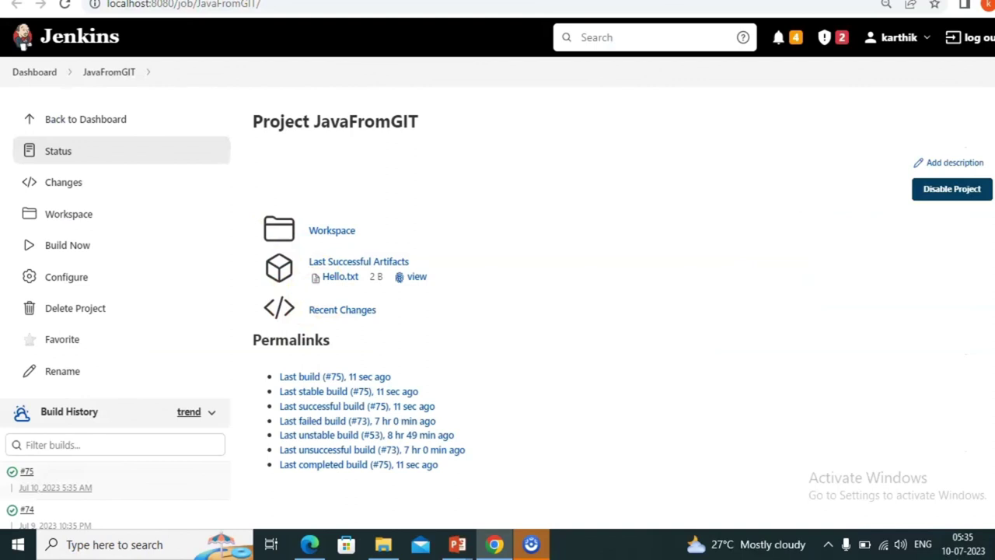
# Change the archive pattern to lowercase hello.txt and apply it.
pyautogui.hotkey('ctrl', 'Tab')
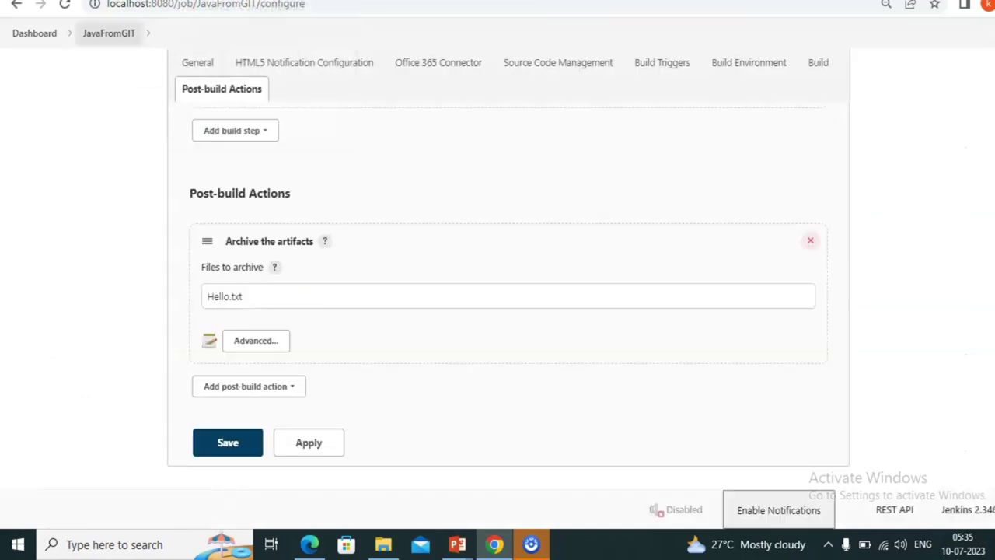
pyautogui.click(217, 301)
pyautogui.press('BackSpace')
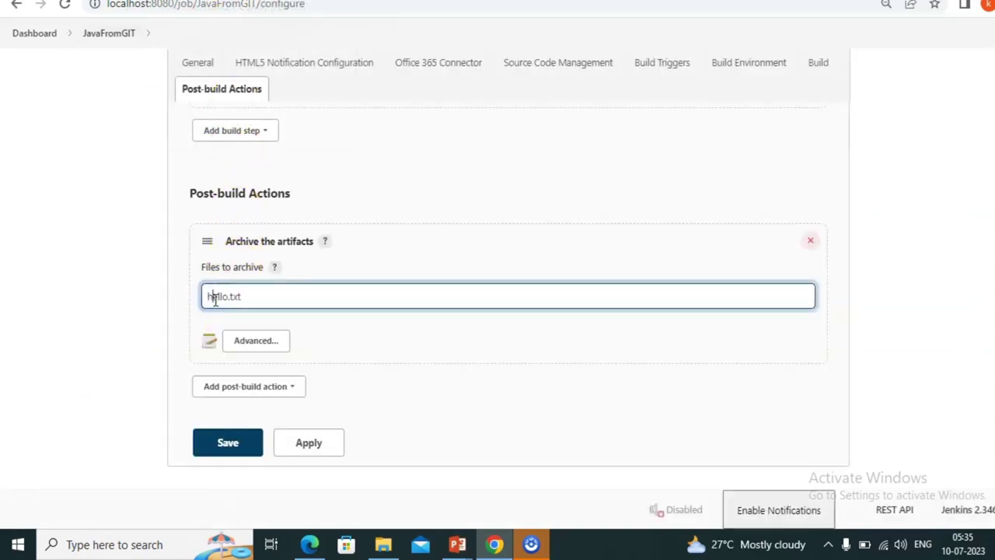
pyautogui.write('h')
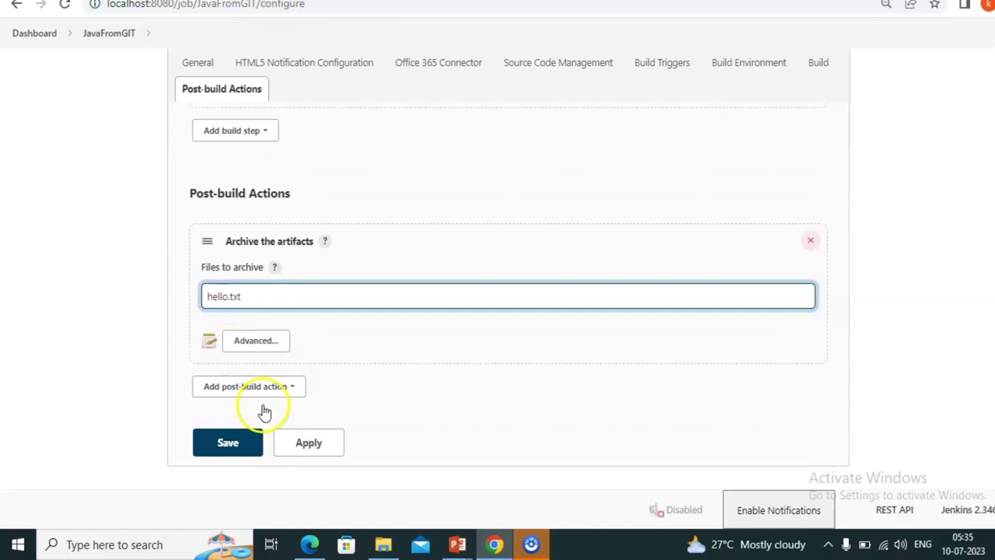
pyautogui.click(315, 443)
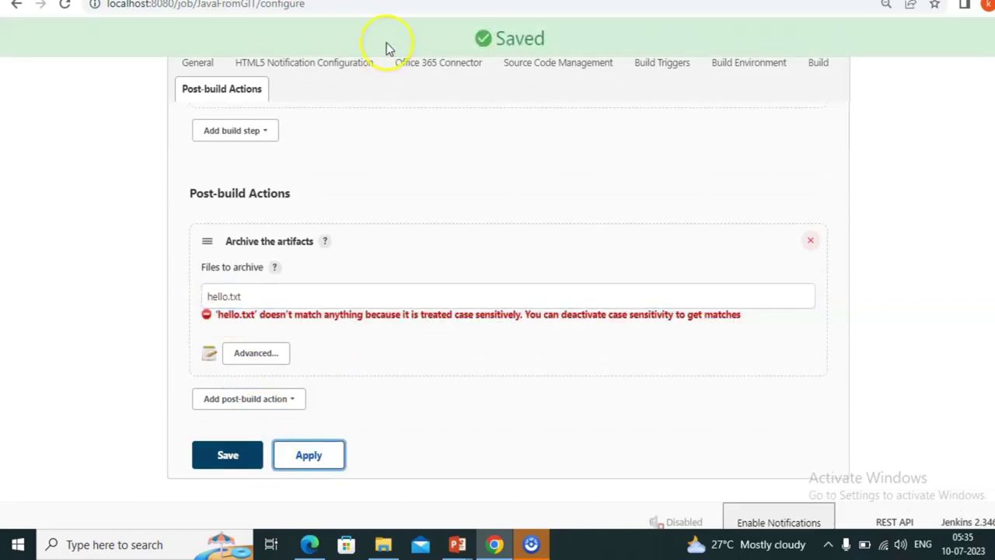
# Run another JavaFromGIT build and open build #76's details.
pyautogui.click(366, 0)
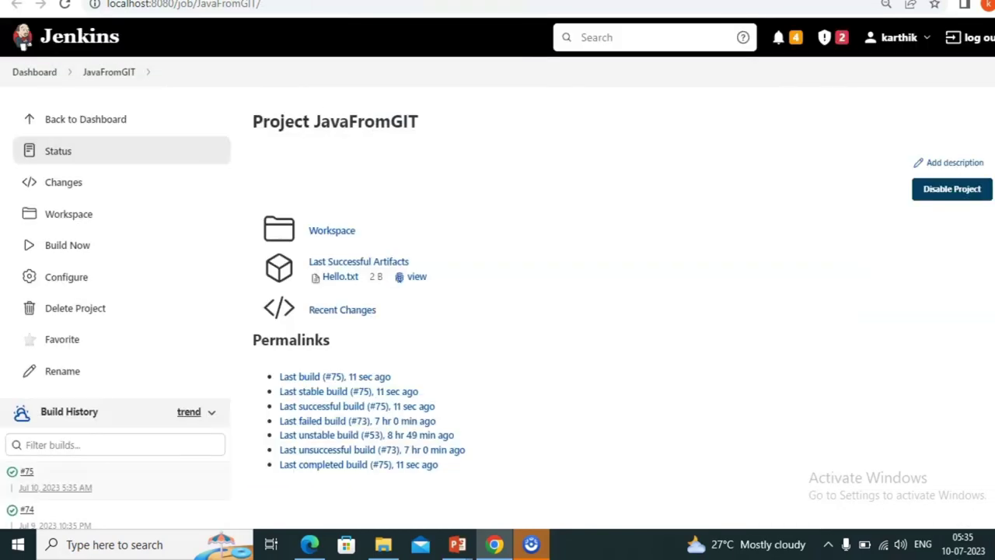
pyautogui.click(74, 248)
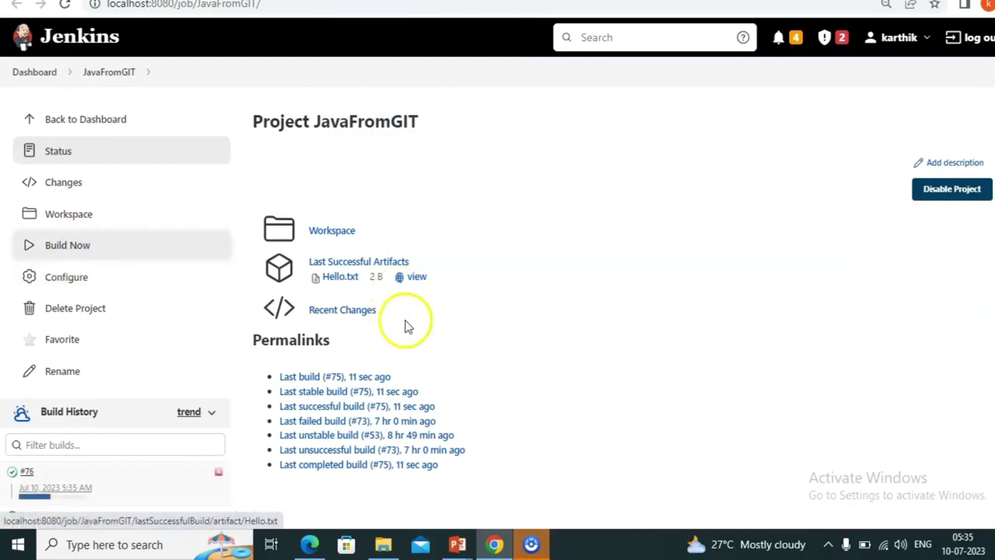
pyautogui.scroll(-2, 589, 333)
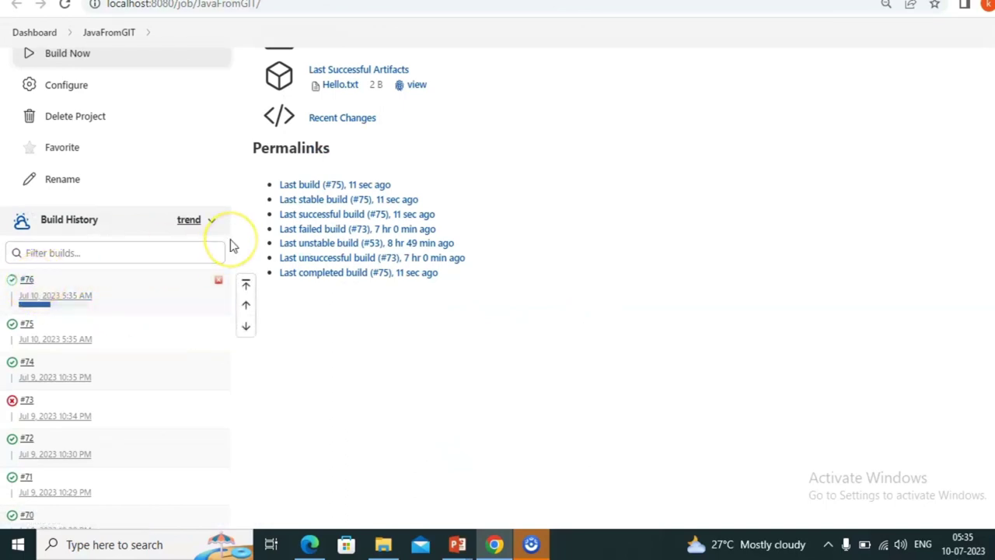
pyautogui.click(26, 281)
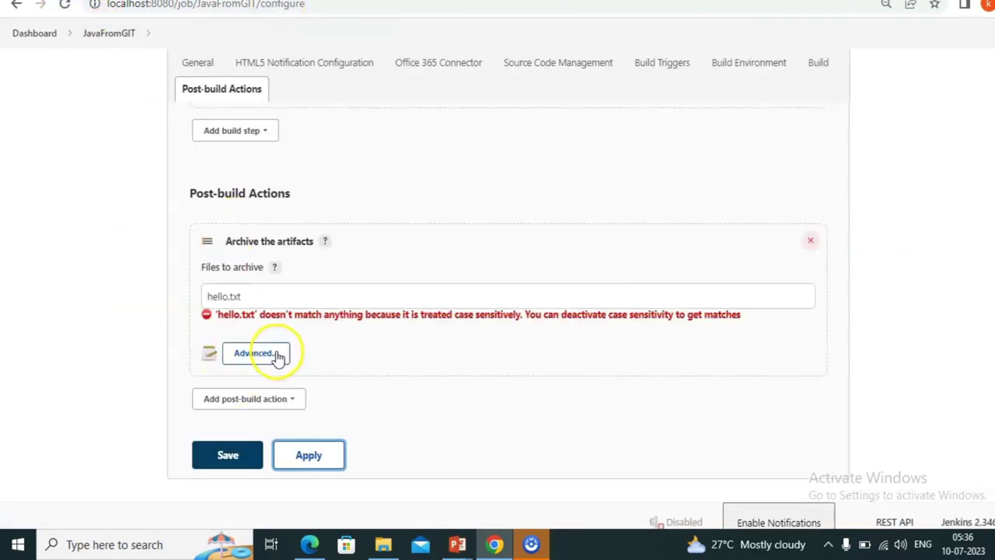
# In the advanced archiving options, make the build fail when nothing is archived, and save.
pyautogui.click(256, 353)
pyautogui.scroll(-1, 397, 358)
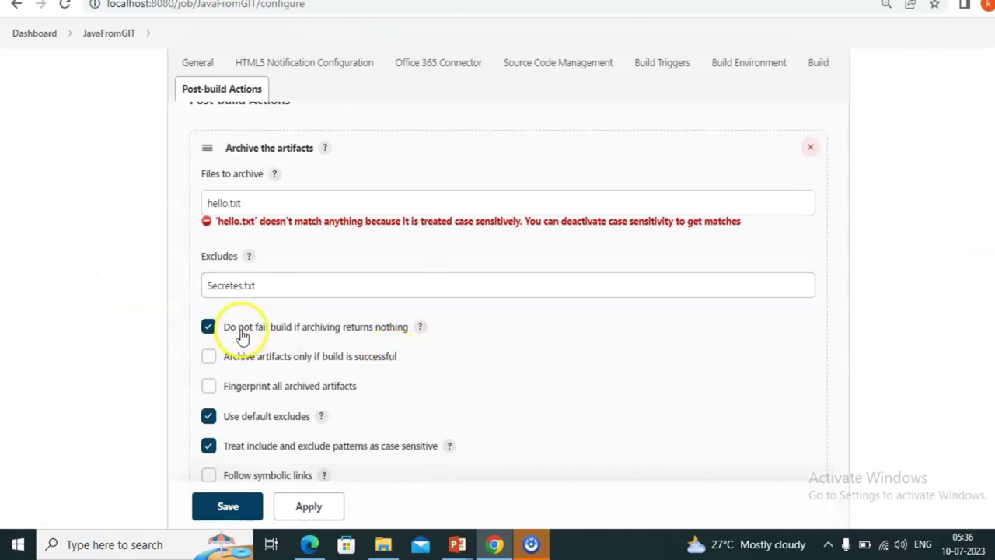
pyautogui.click(210, 327)
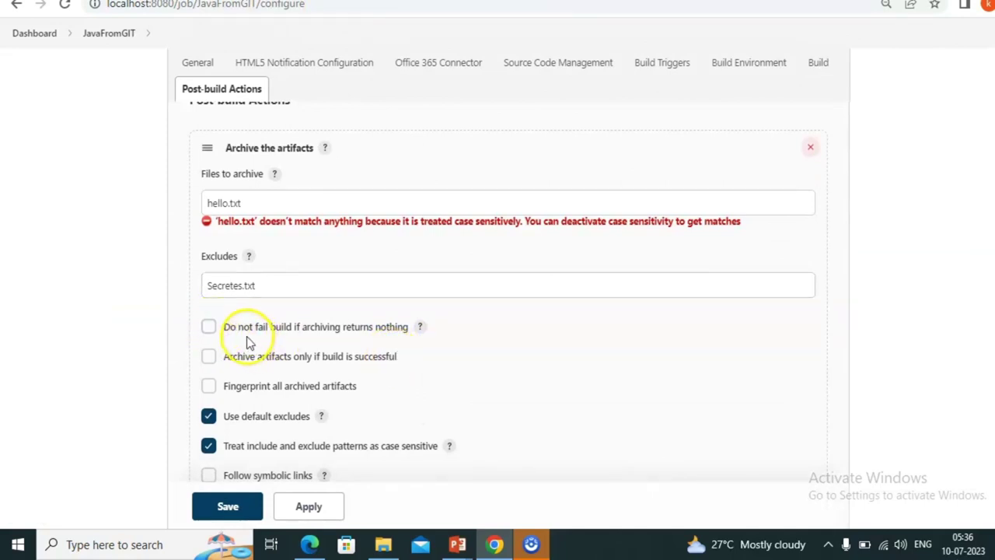
pyautogui.click(289, 513)
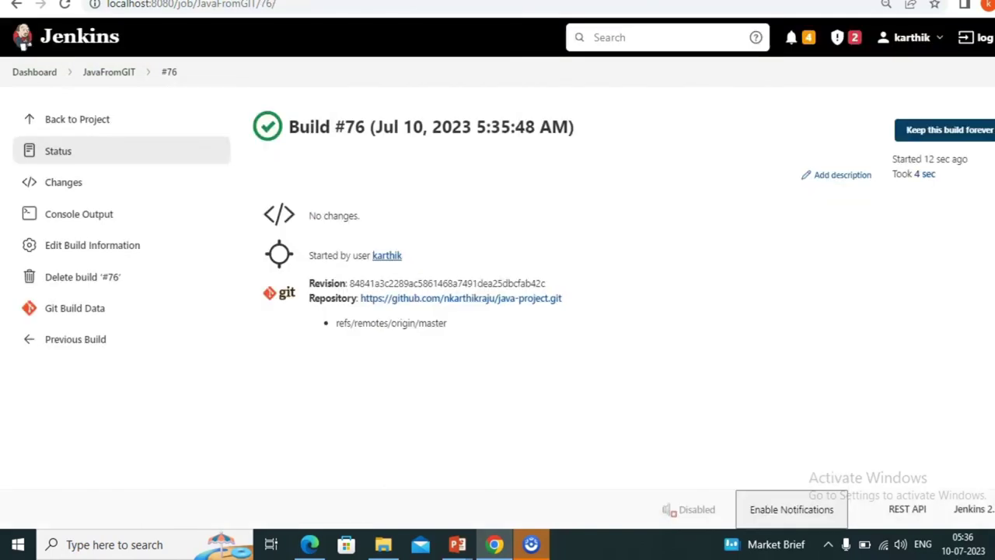
# Run build #77, check its failed result, and return to the project page.
pyautogui.click(115, 71)
pyautogui.click(77, 246)
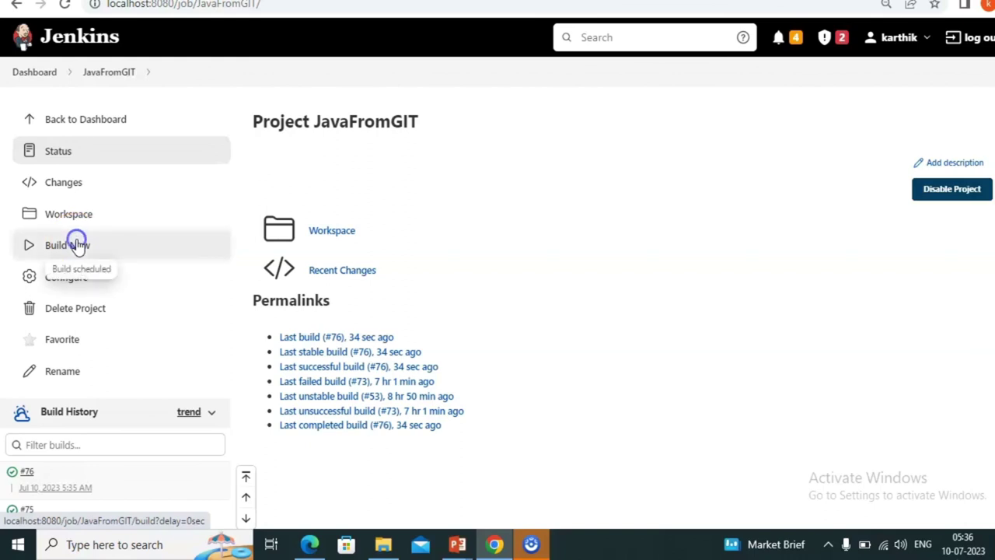
pyautogui.scroll(-1, 311, 313)
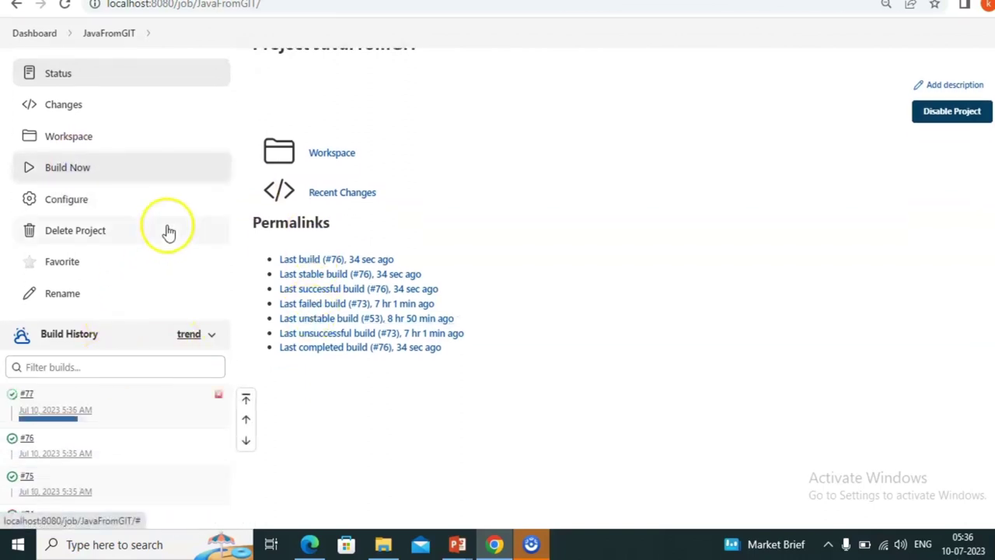
pyautogui.click(27, 397)
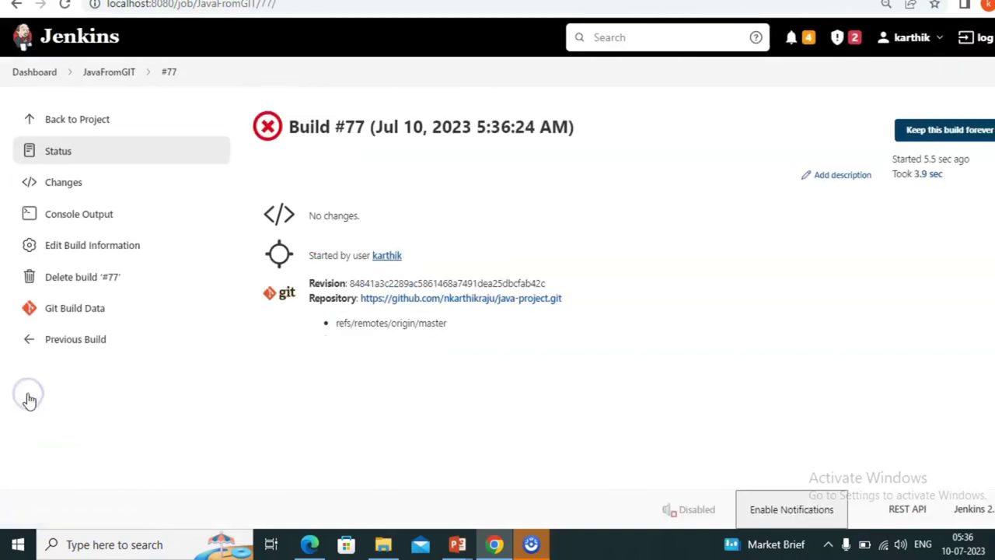
pyautogui.click(113, 74)
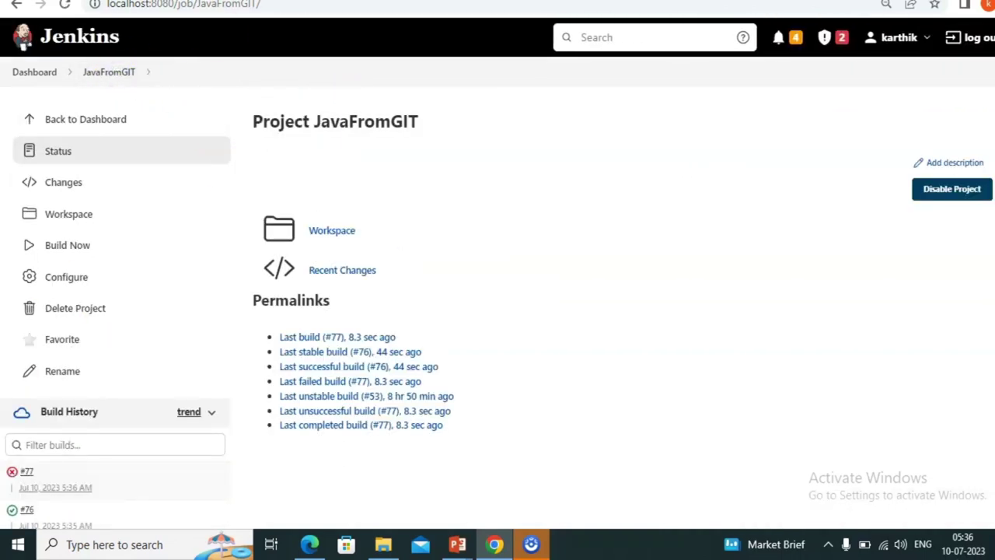
# Point out GitHub's capitalised Hello.txt, then show the case-insensitive archiving slide.
pyautogui.hotkey('ctrl', 'Tab')
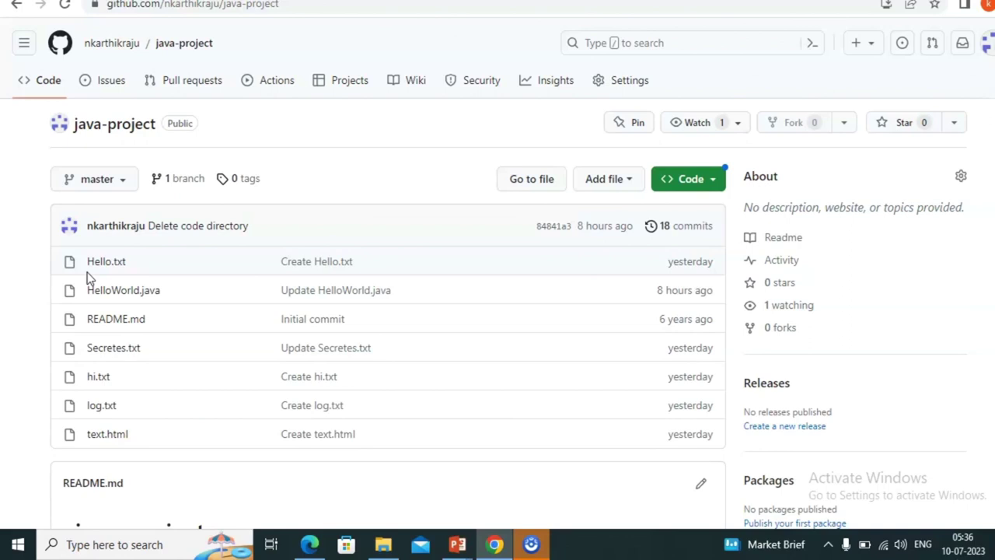
pyautogui.click(113, 266)
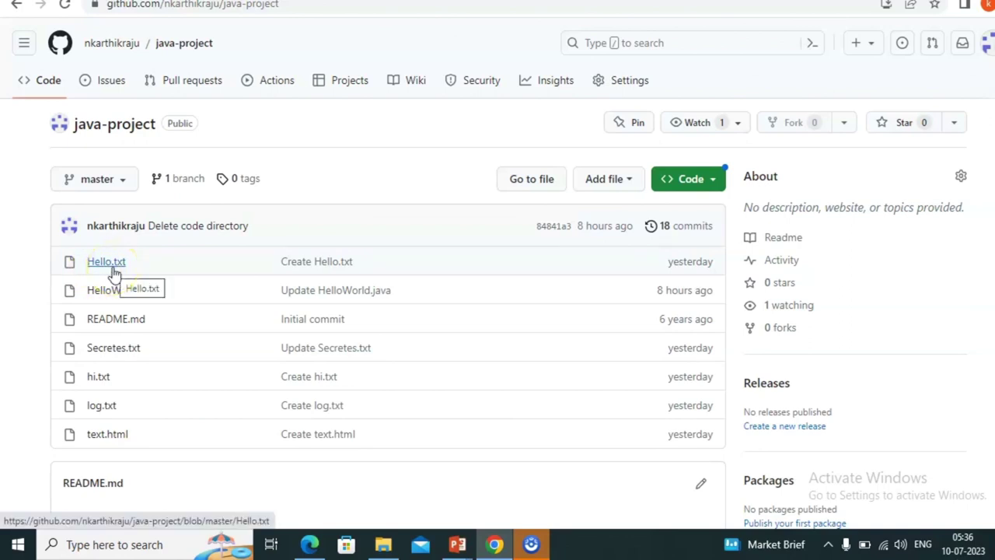
pyautogui.click(102, 271)
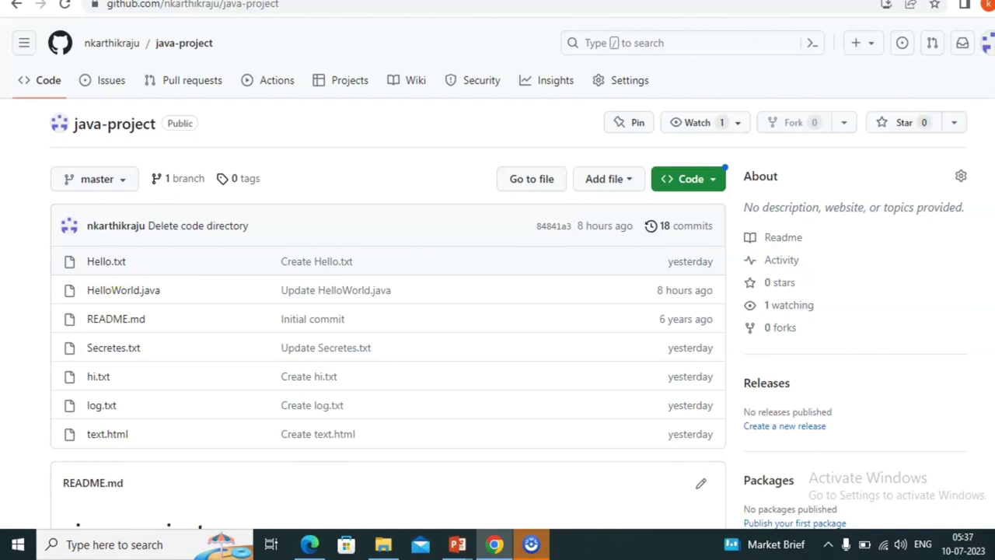
pyautogui.click(225, 0)
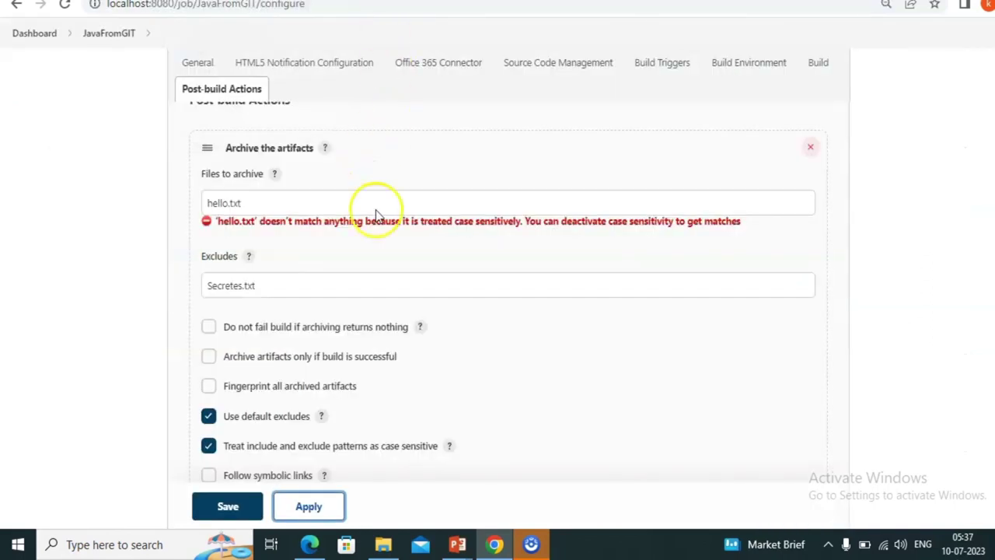
pyautogui.hotkey('alt', 'Tab')
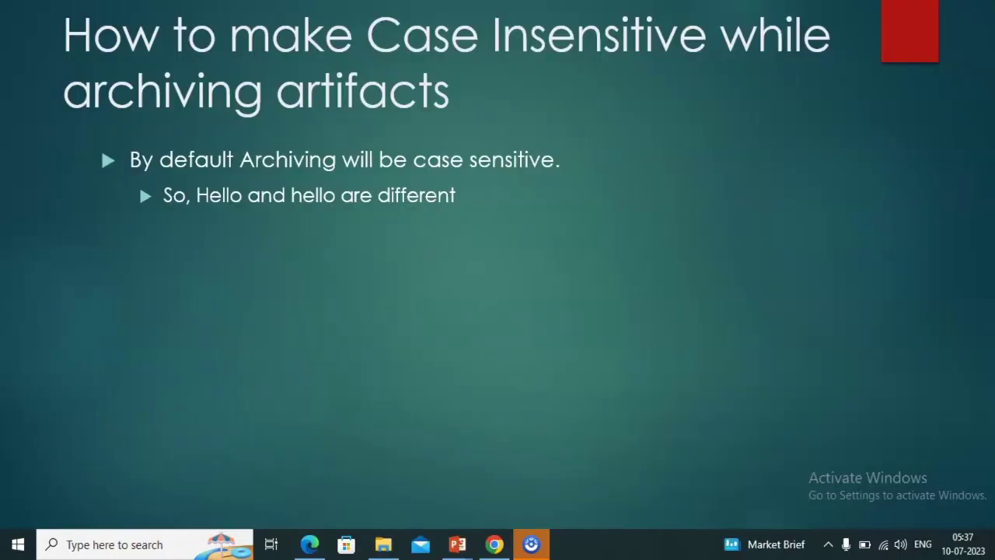
# Reveal the tip about unticking case-sensitive patterns, then scroll to the Jenkins archive checkboxes.
pyautogui.press('Right')
pyautogui.press('Right')
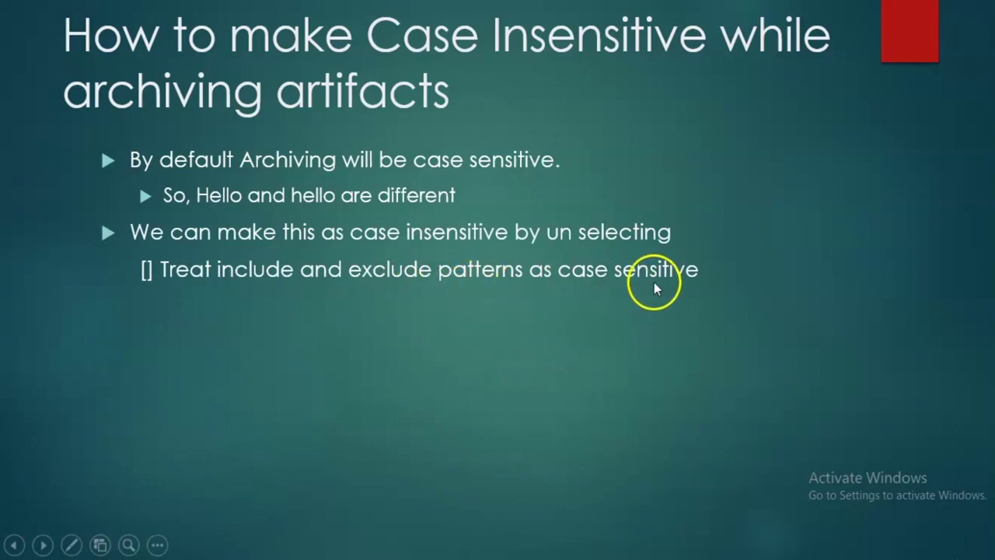
pyautogui.hotkey('alt', 'Tab')
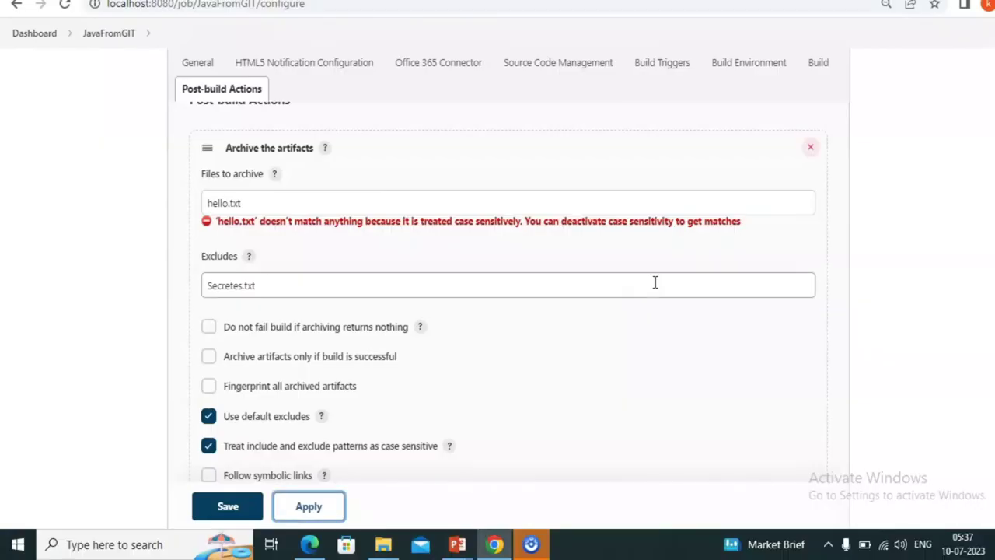
pyautogui.scroll(-3, 411, 308)
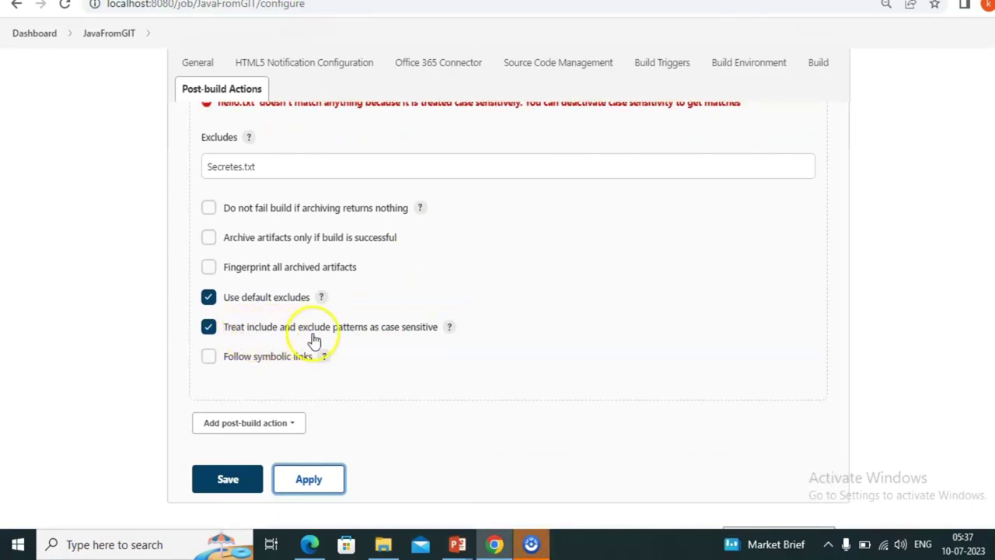
# Untick 'Treat include and exclude patterns as case sensitive', apply, and save the job.
pyautogui.hotkey('alt', 'Tab')
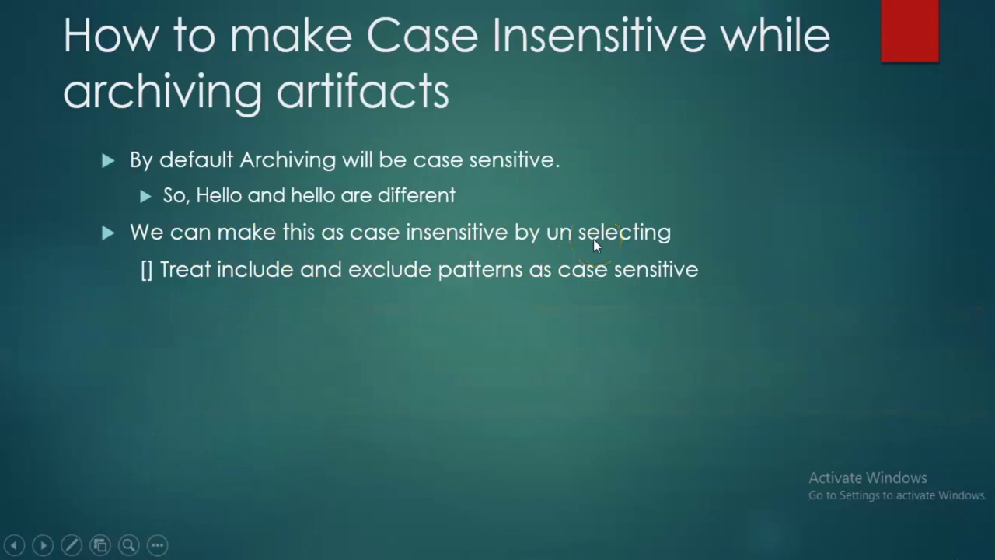
pyautogui.hotkey('alt', 'Tab')
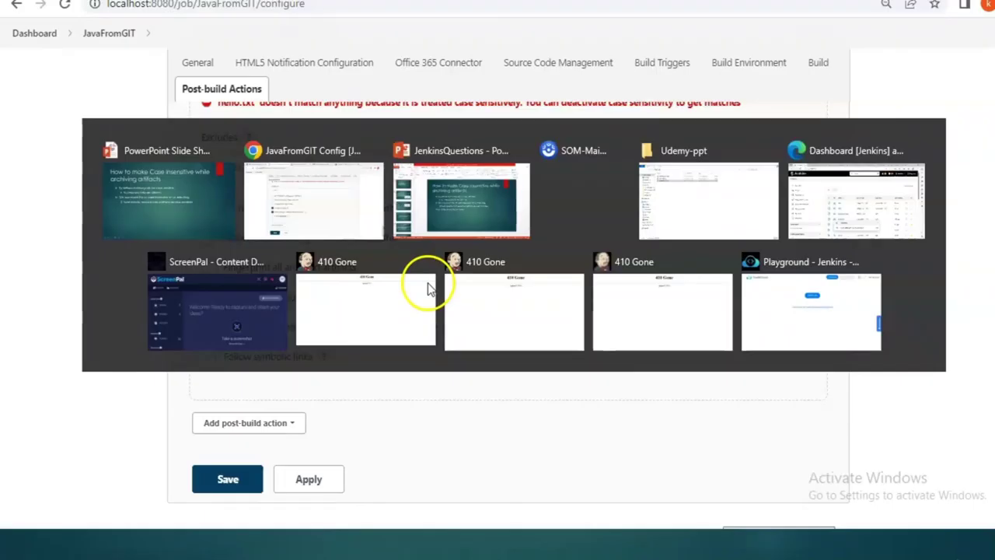
pyautogui.hotkey('alt', 'Tab')
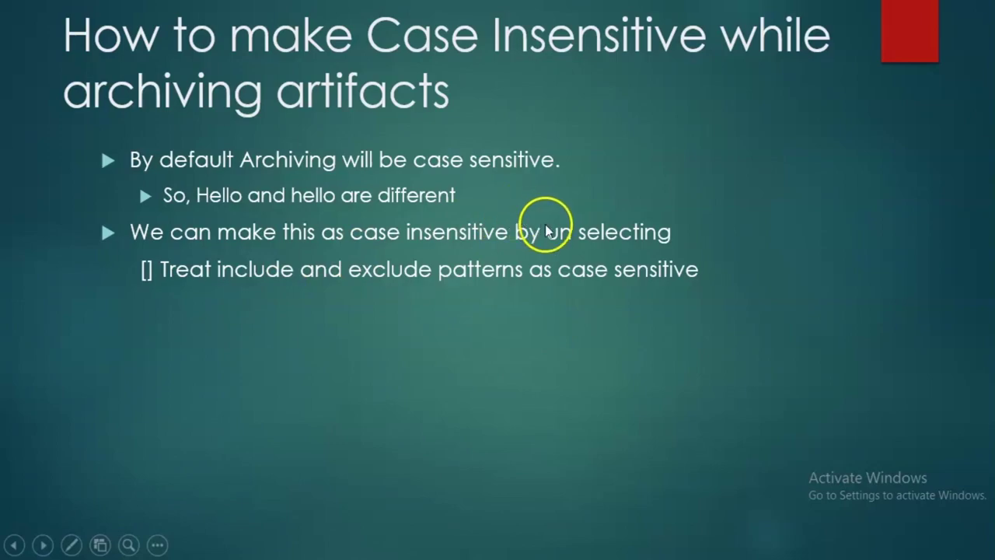
pyautogui.hotkey('alt', 'Tab')
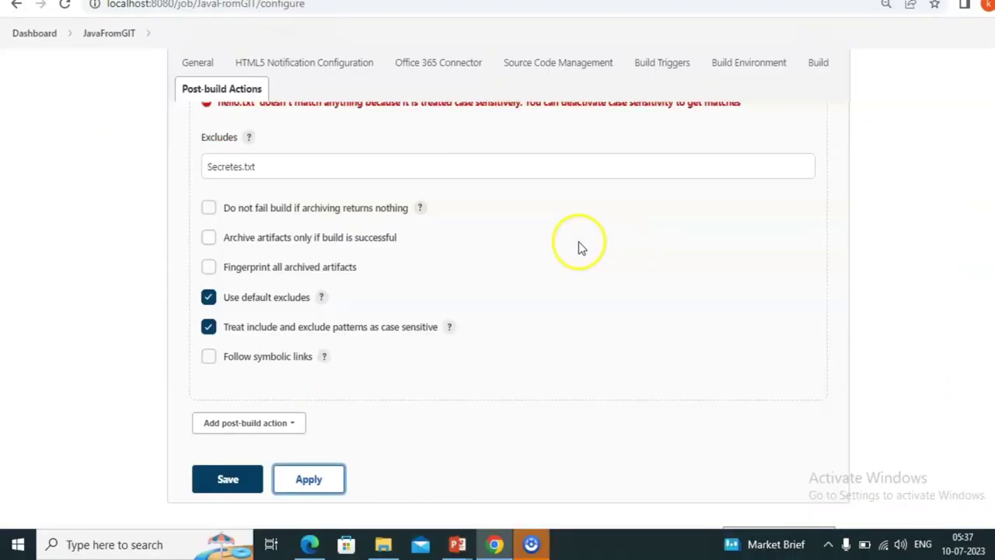
pyautogui.click(208, 328)
pyautogui.click(309, 469)
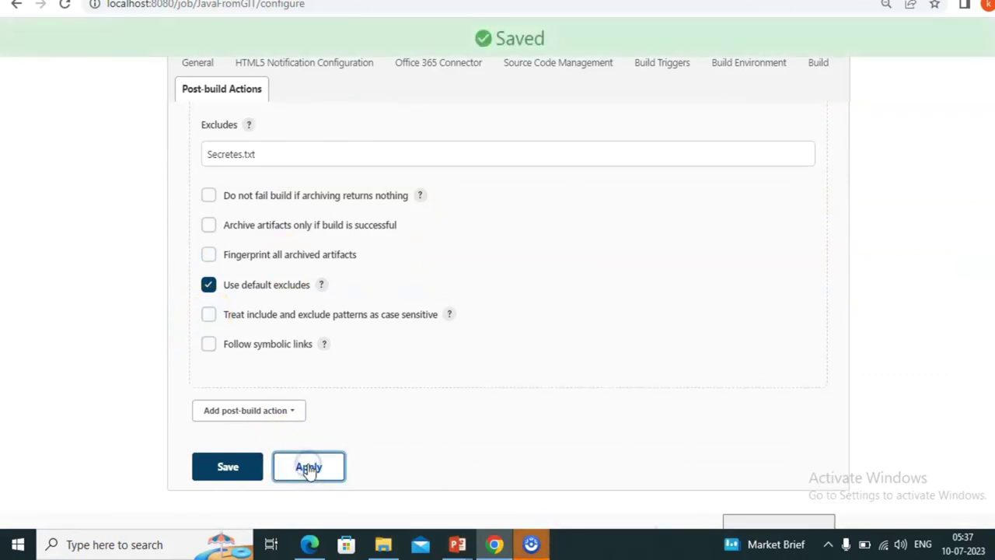
pyautogui.click(228, 467)
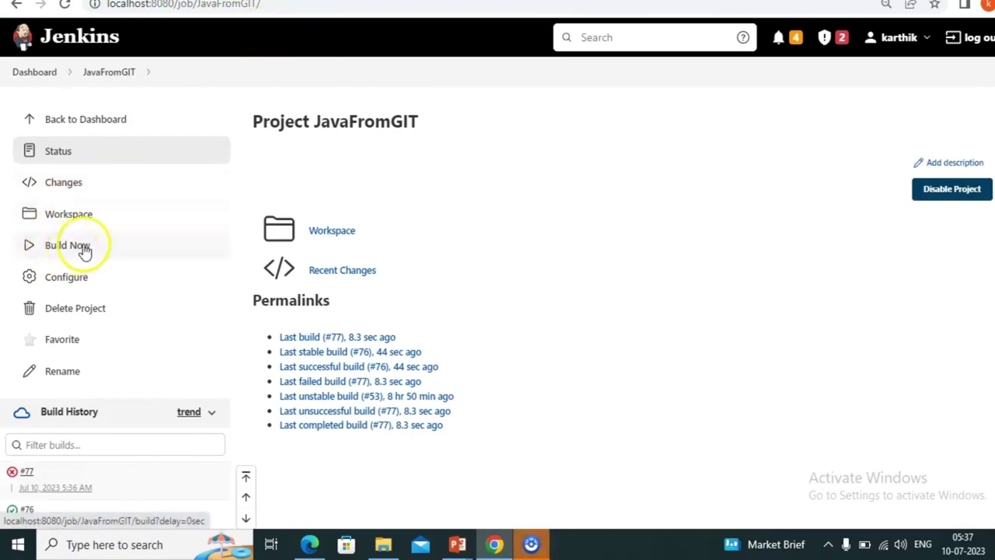
# Run a new build and open build #78 to see Hello.txt archived.
pyautogui.scroll(-2, 166, 260)
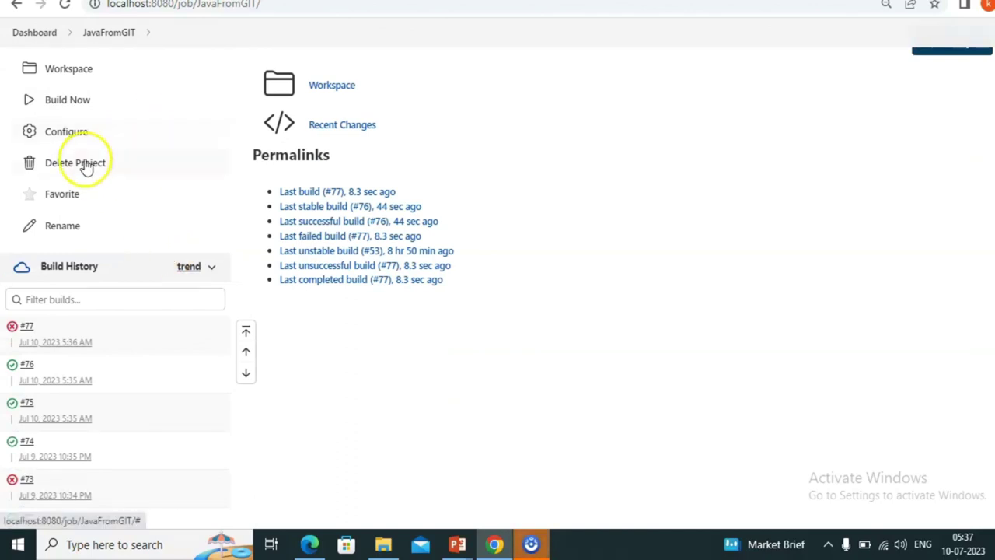
pyautogui.click(72, 107)
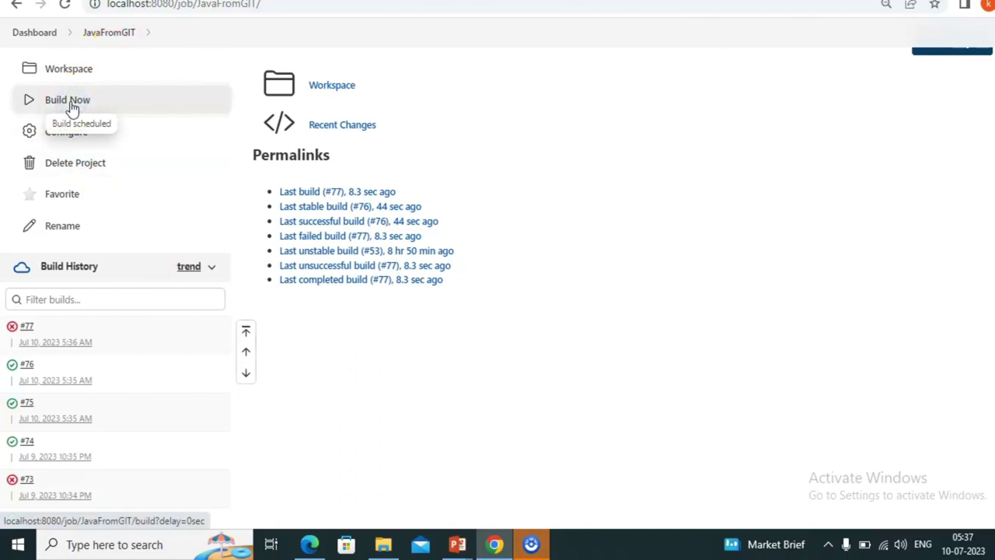
pyautogui.click(104, 65)
pyautogui.click(91, 107)
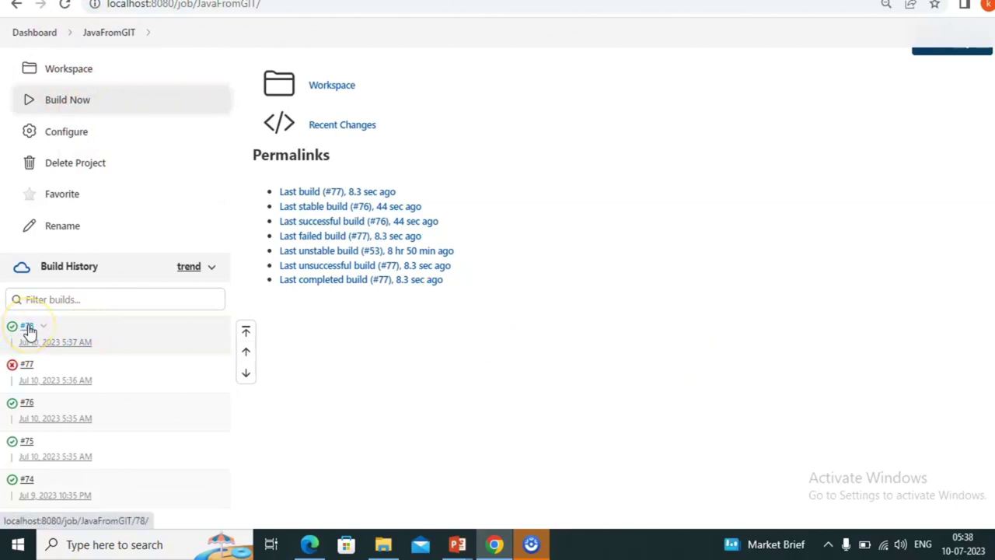
pyautogui.click(27, 327)
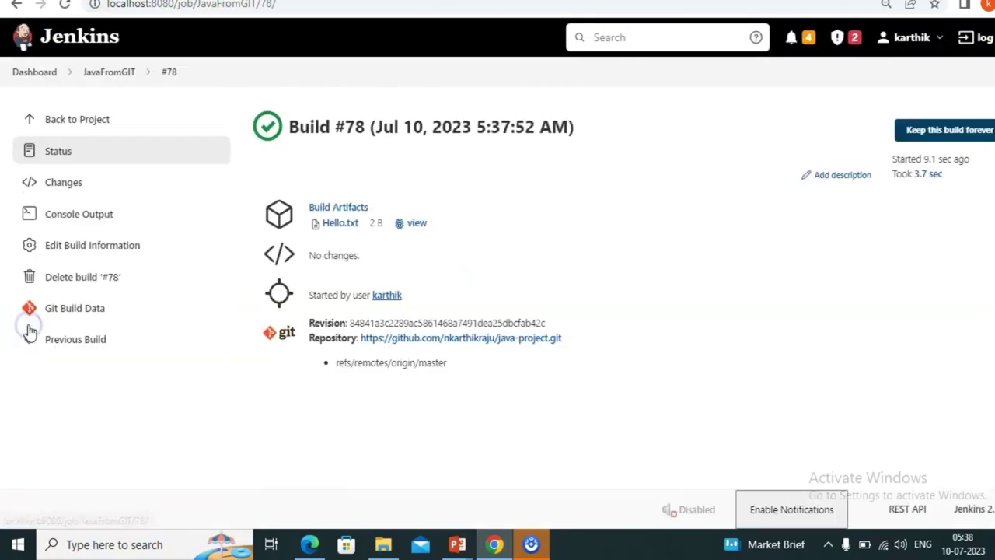
pyautogui.click(66, 5)
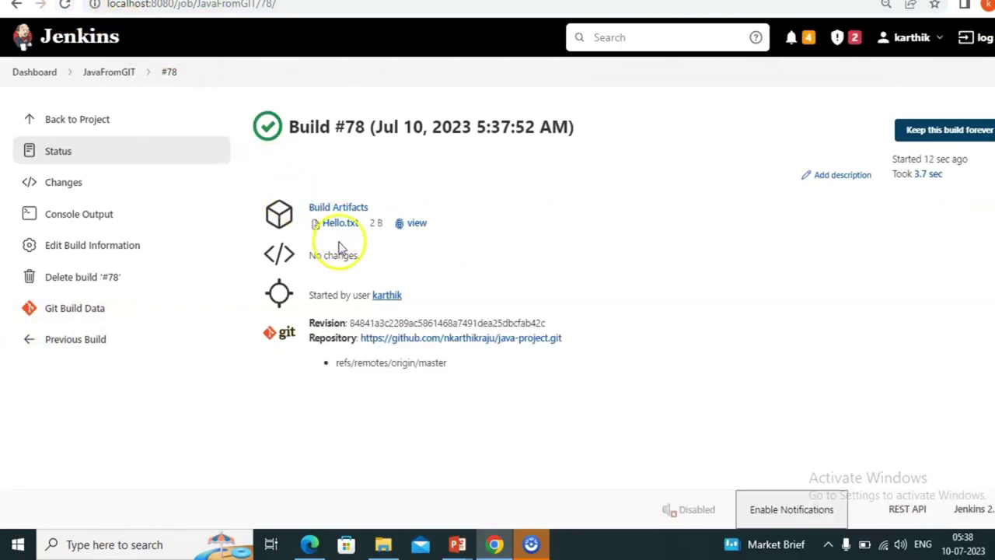
# Compare with build #76's artifacts, then reopen build #78.
pyautogui.click(112, 74)
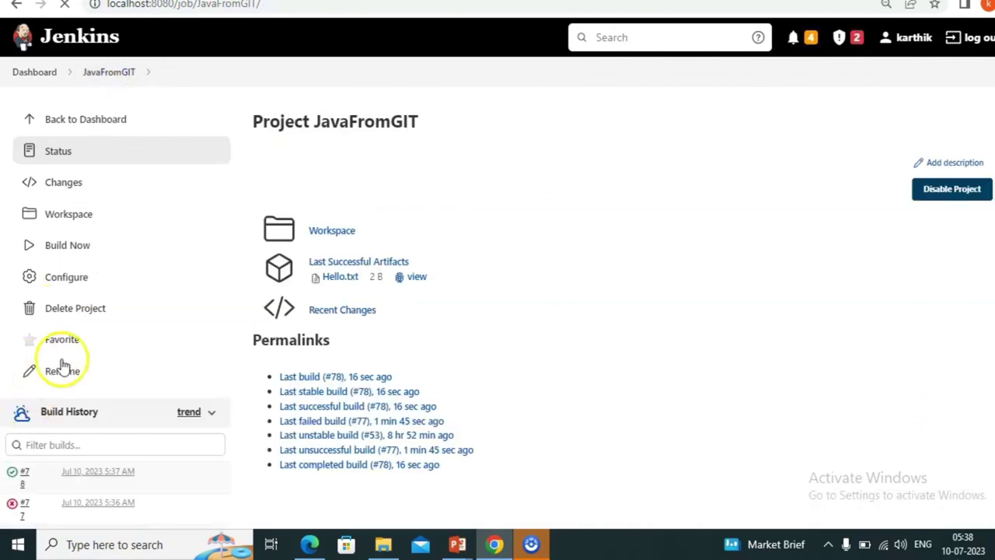
pyautogui.scroll(-3, 64, 363)
pyautogui.click(28, 363)
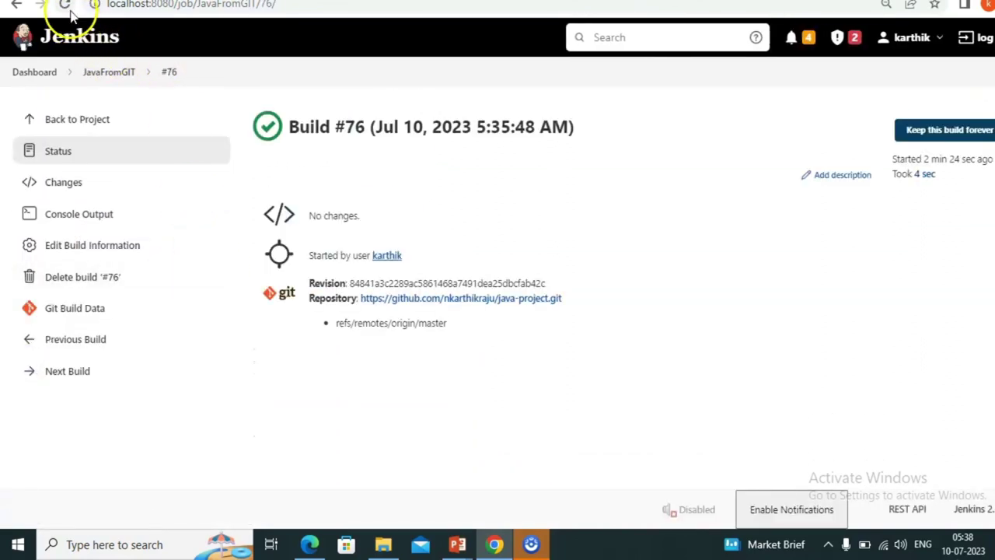
pyautogui.click(126, 73)
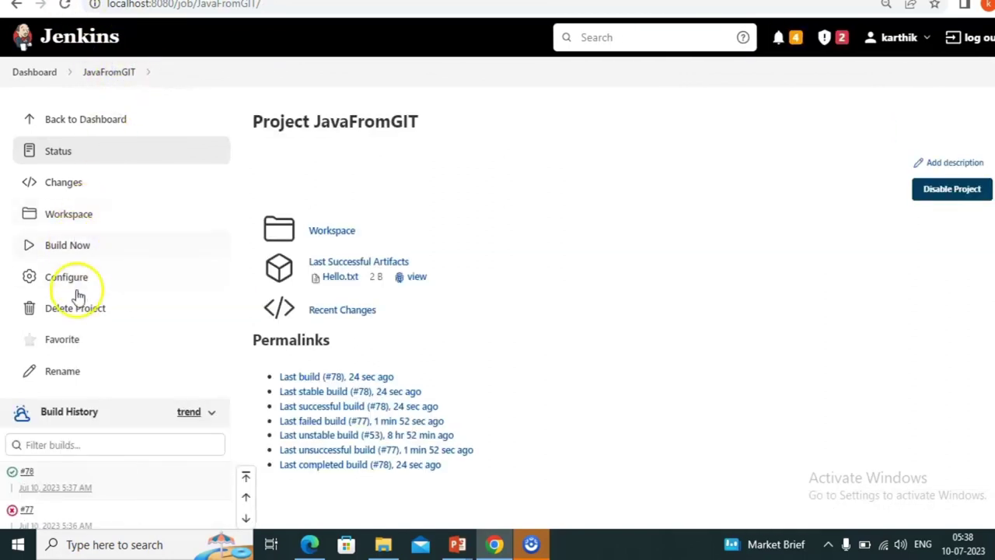
pyautogui.scroll(-2, 78, 288)
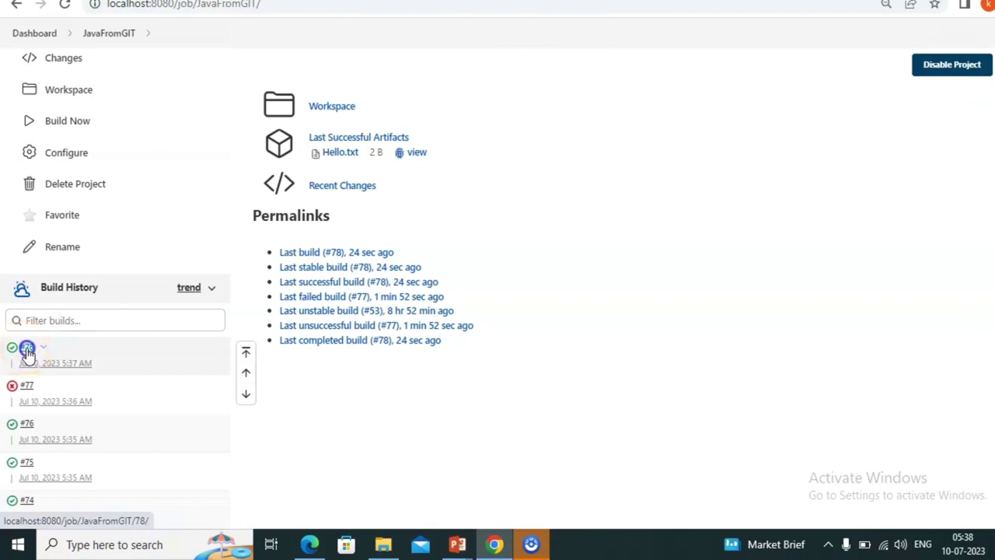
pyautogui.click(26, 350)
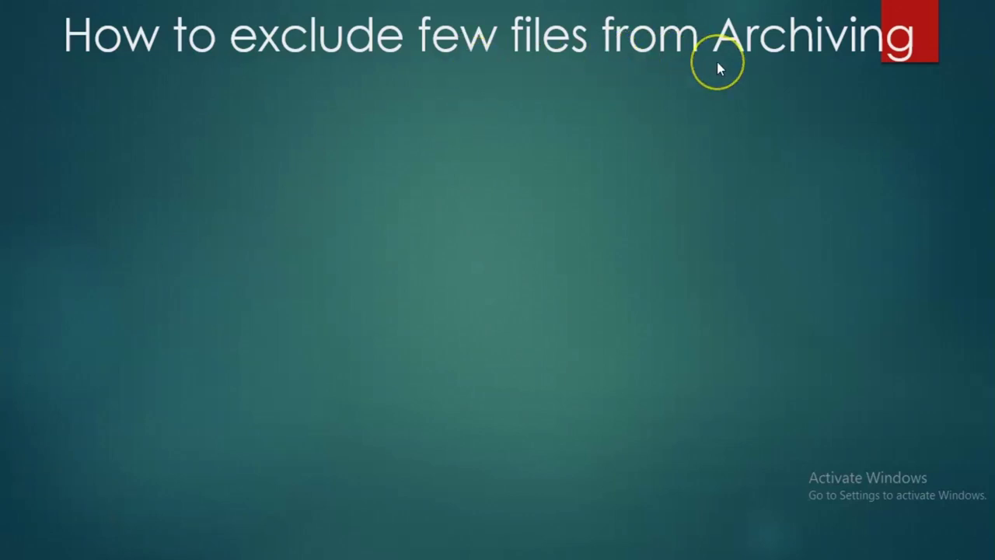
# Show the bullet on excluding secrete.txt from archiving, then bring the Jenkins page forward.
pyautogui.click(598, 160)
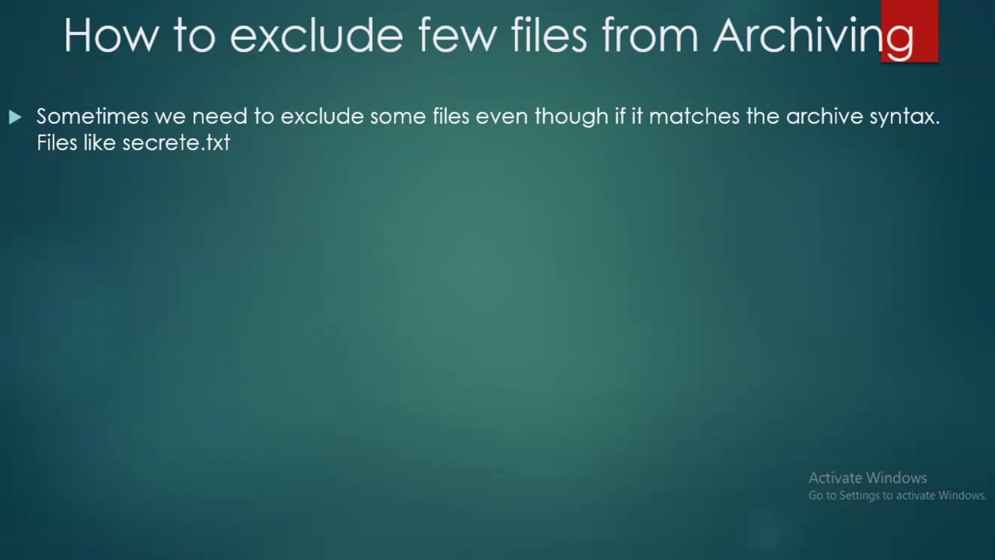
pyautogui.hotkey('alt', 'Tab')
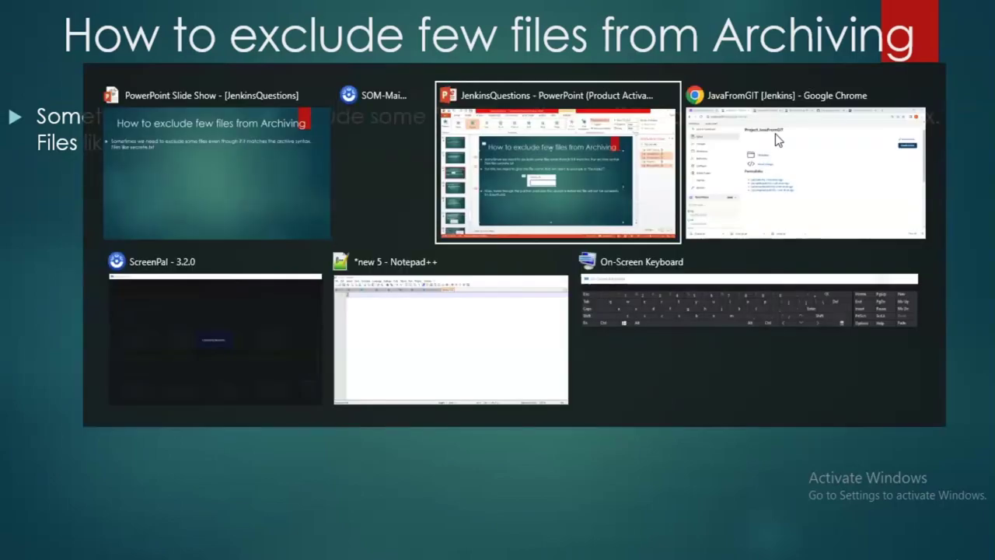
pyautogui.click(777, 140)
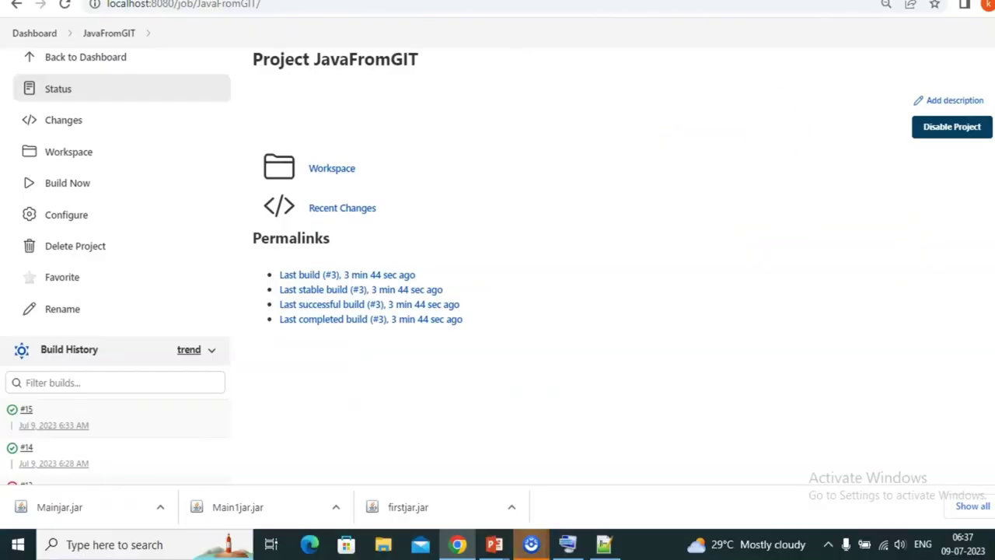
# Open the JavaFromGIT job's Post-build Actions configuration.
pyautogui.click(644, 0)
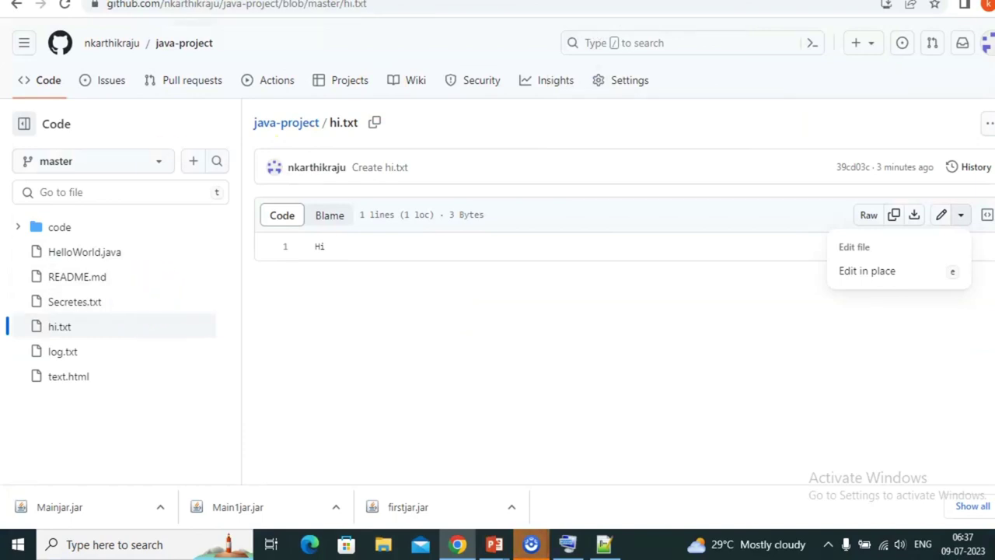
pyautogui.hotkey('ctrl', 'Tab')
pyautogui.click(78, 213)
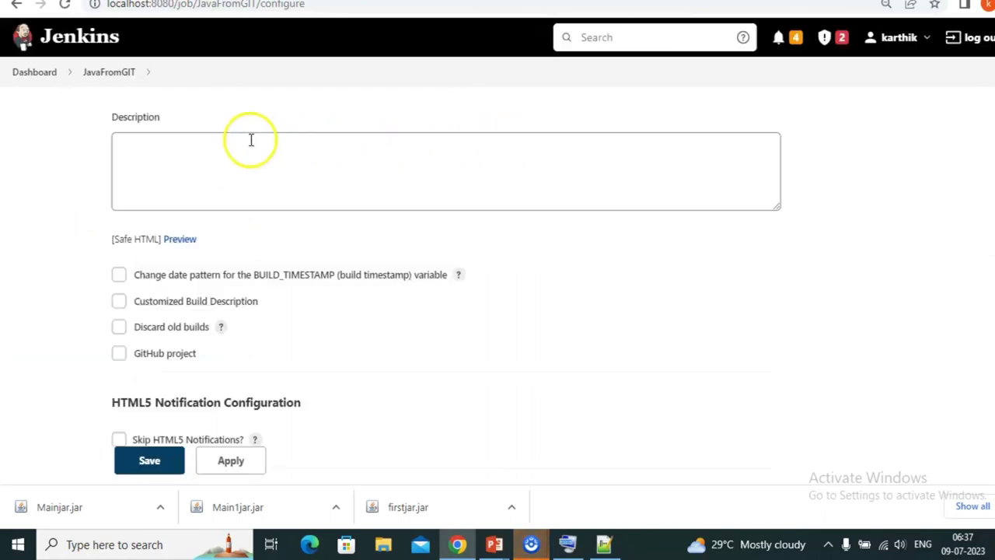
pyautogui.click(238, 164)
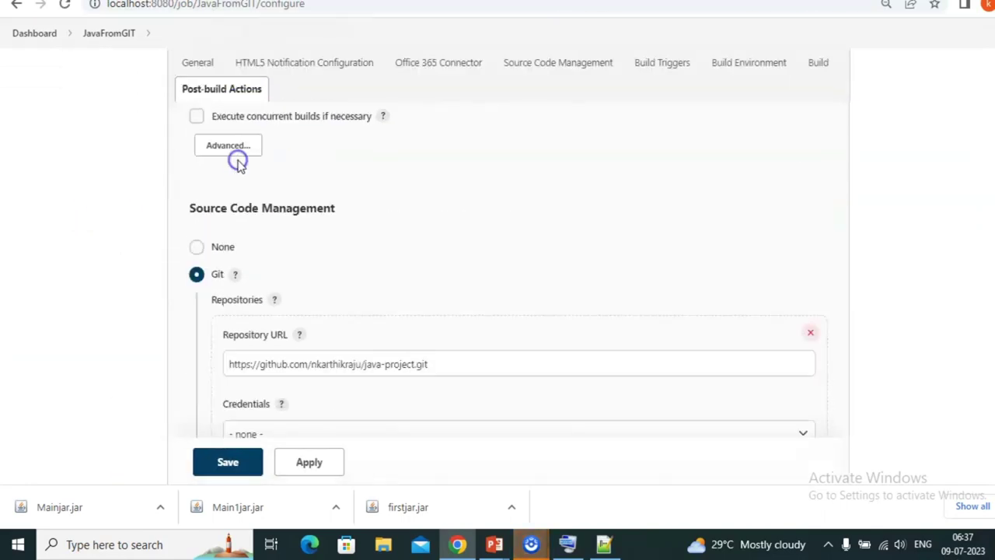
# Start typing '*.j' into Files to archive, then open Secretes.txt on GitHub.
pyautogui.click(280, 251)
pyautogui.write('*.j')
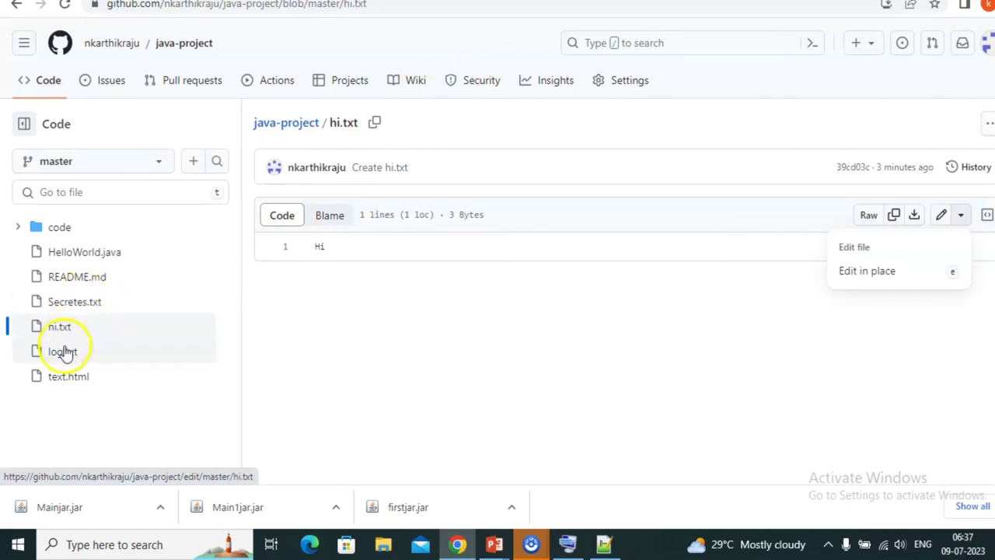
pyautogui.click(80, 309)
pyautogui.click(87, 307)
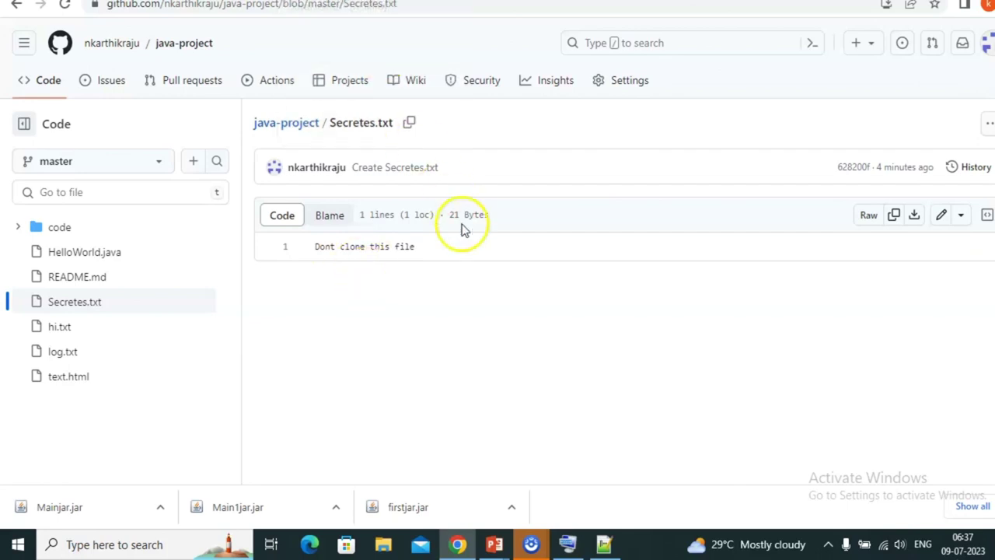
# Add a second line 'also dont archive this file' to Secretes.txt on GitHub.
pyautogui.click(474, 247)
pyautogui.press('t')
pyautogui.click(636, 385)
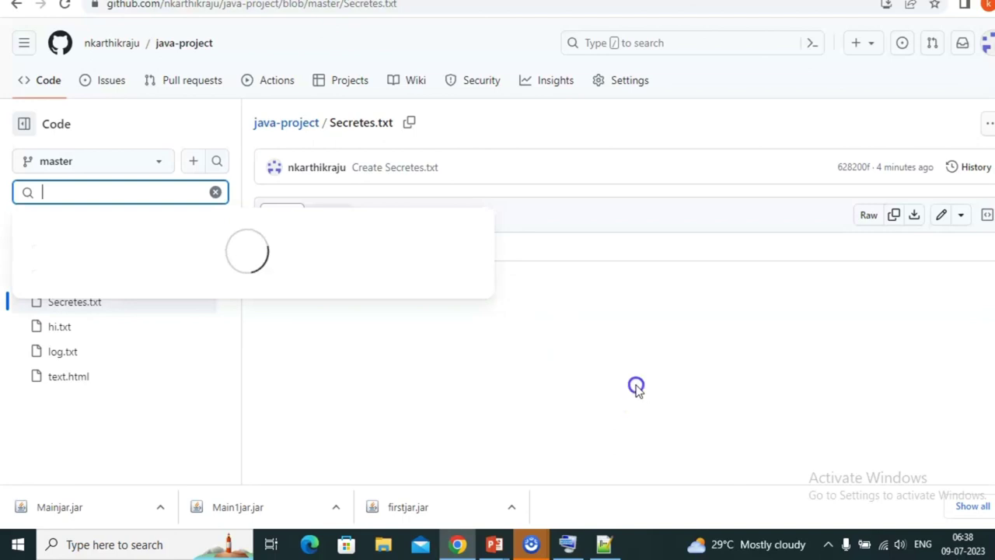
pyautogui.click(503, 250)
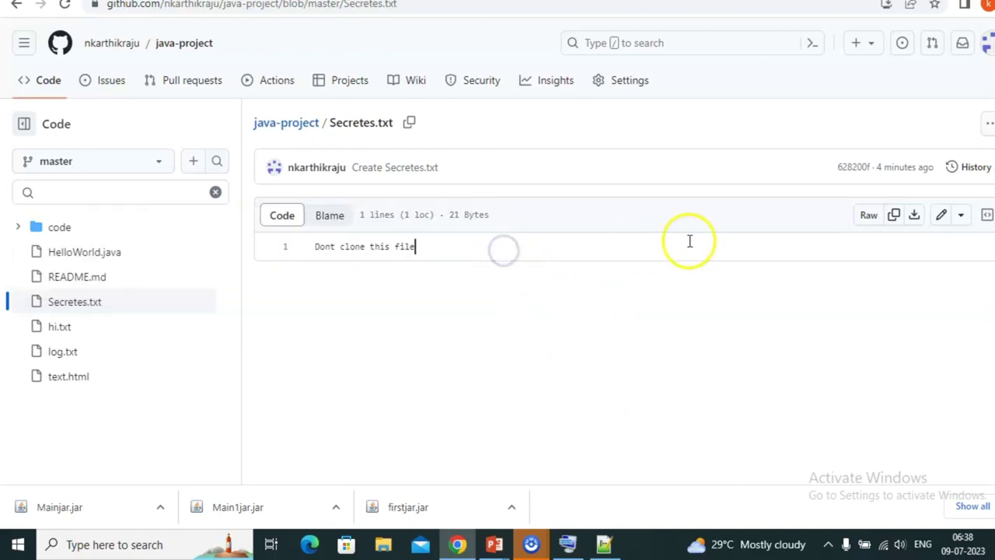
pyautogui.click(941, 216)
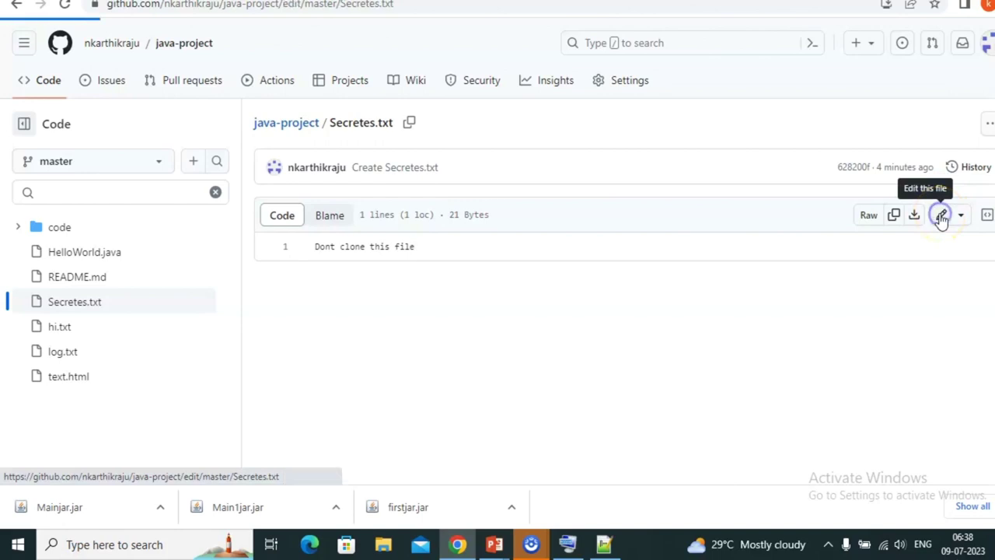
pyautogui.click(464, 211)
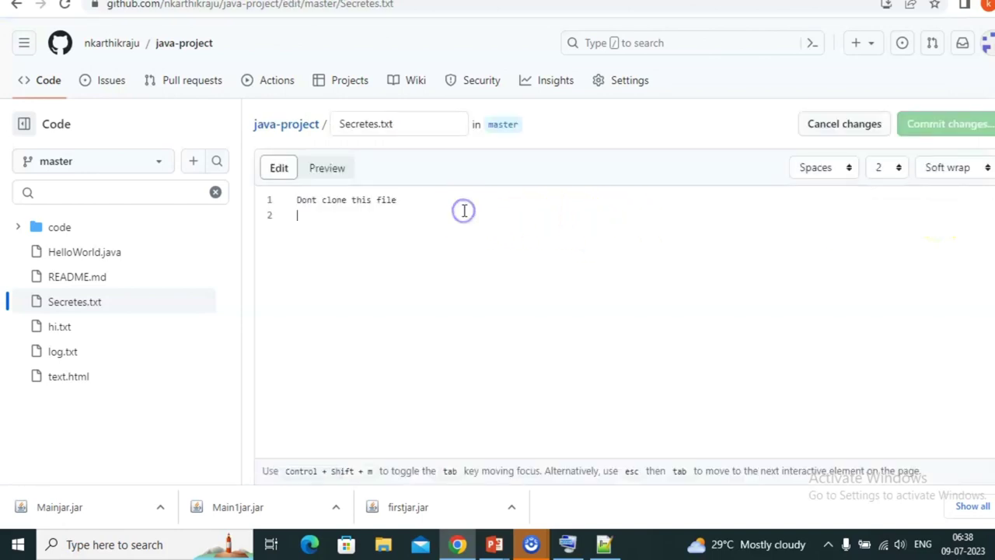
pyautogui.write('also dont archive ths f')
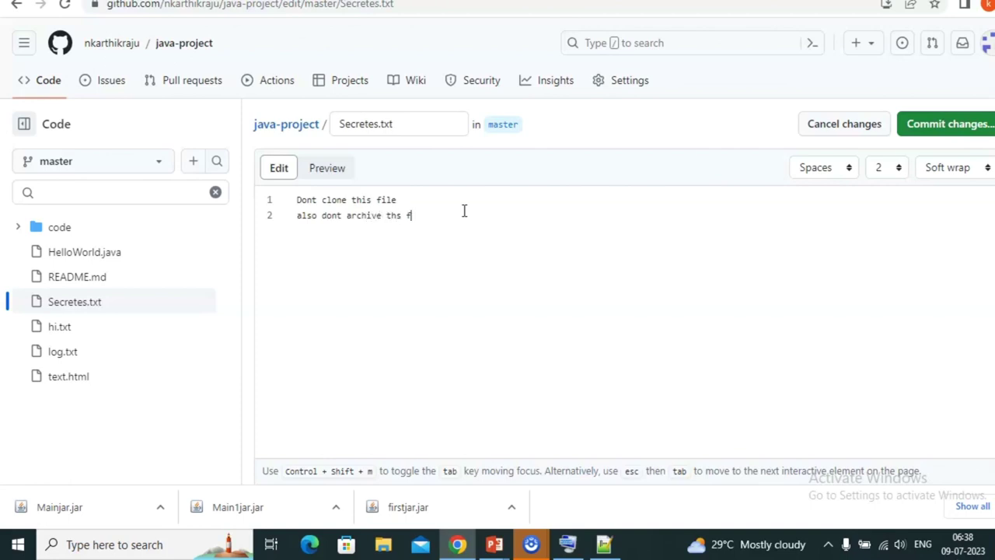
pyautogui.press('BackSpace')
pyautogui.press('BackSpace')
pyautogui.press('BackSpace')
pyautogui.write('is file')
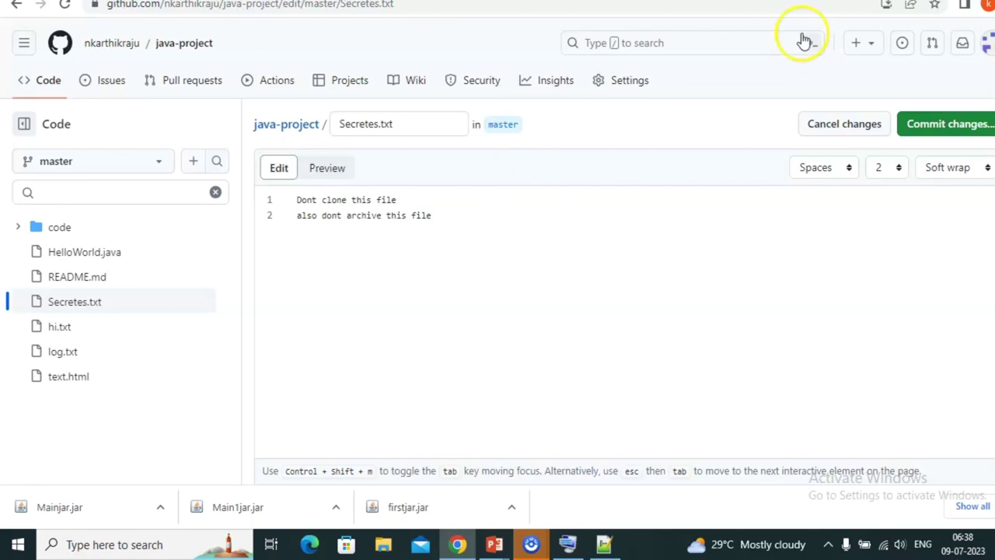
# Commit the Secretes.txt edit directly to master and return to Jenkins.
pyautogui.click(943, 134)
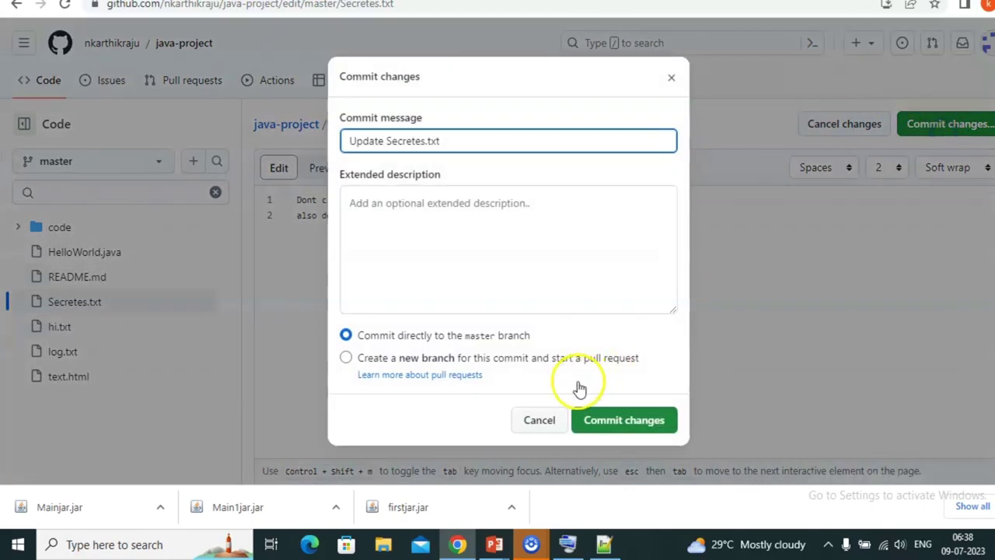
pyautogui.click(603, 427)
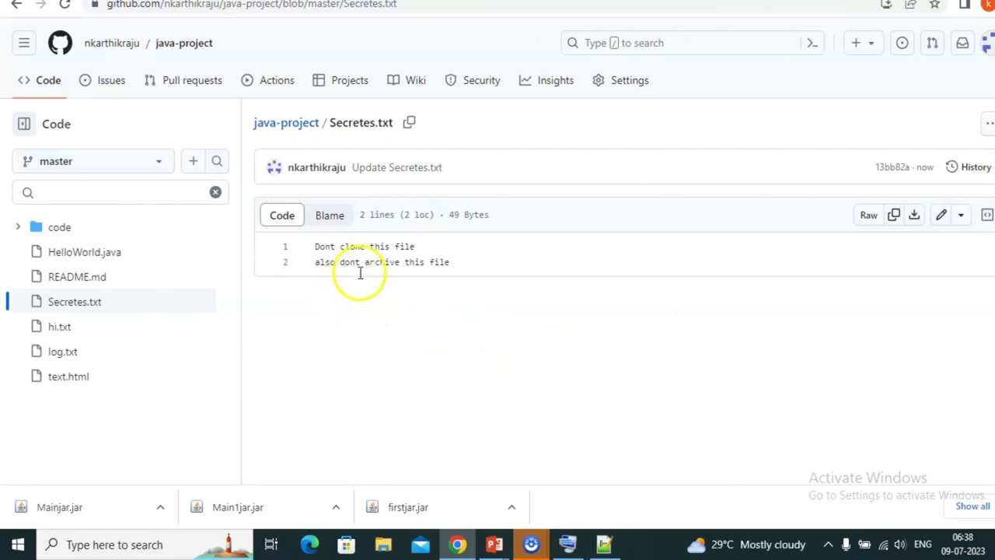
pyautogui.hotkey('ctrl', 'Tab')
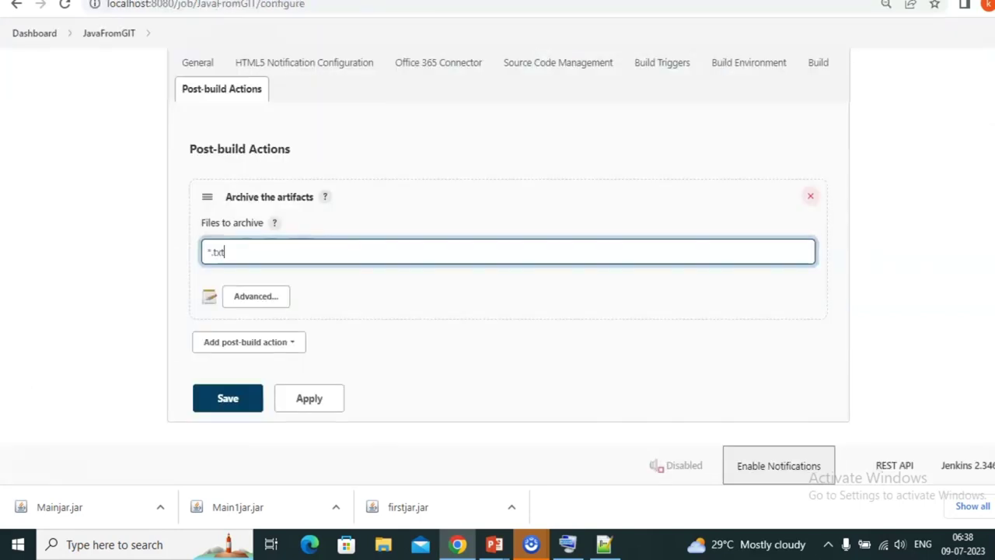
# Save the *.txt archive setting and run build #16 of JavaFromGIT.
pyautogui.click(227, 400)
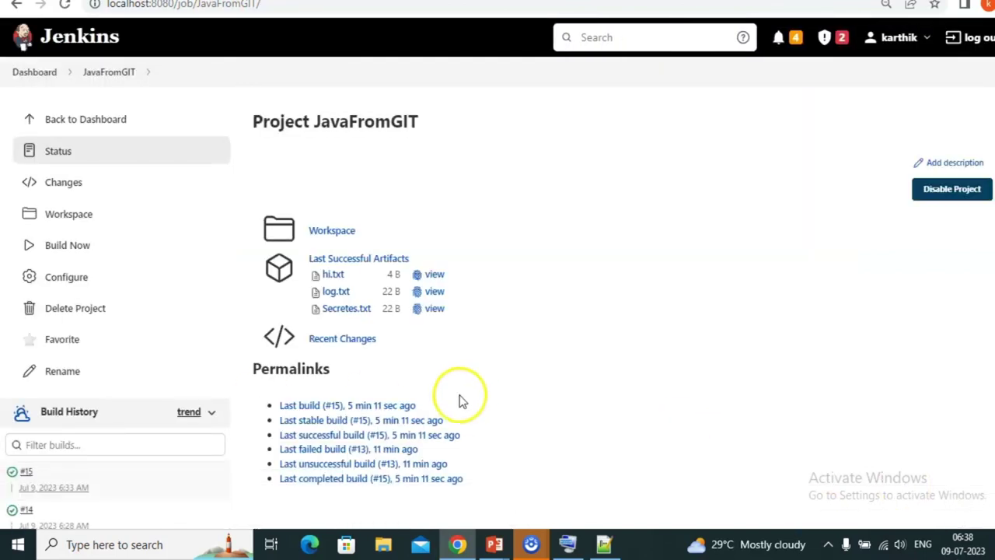
pyautogui.click(79, 251)
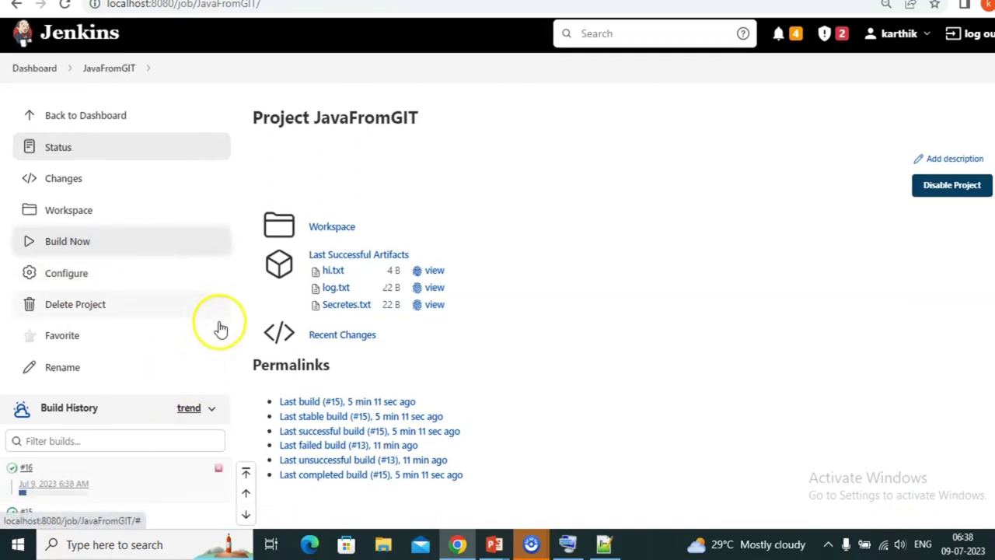
pyautogui.scroll(-1, 218, 326)
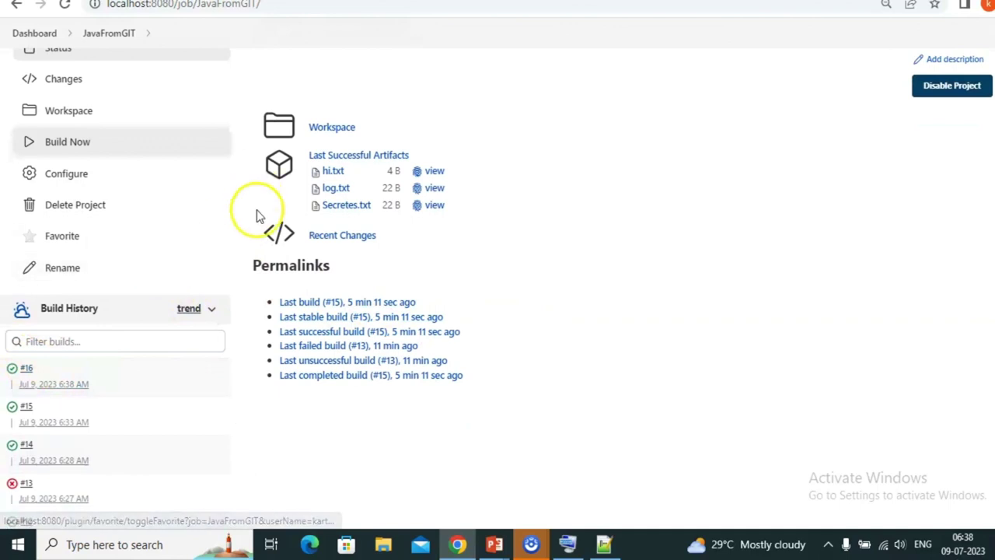
pyautogui.click(64, 4)
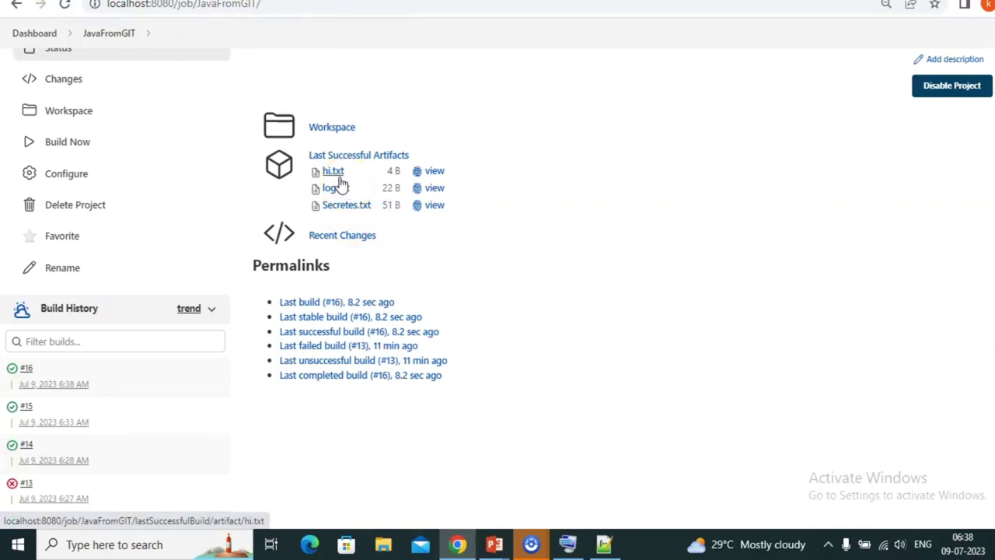
# View build #16's archived 51 B Secretes.txt, then go back to the project page.
pyautogui.click(344, 231)
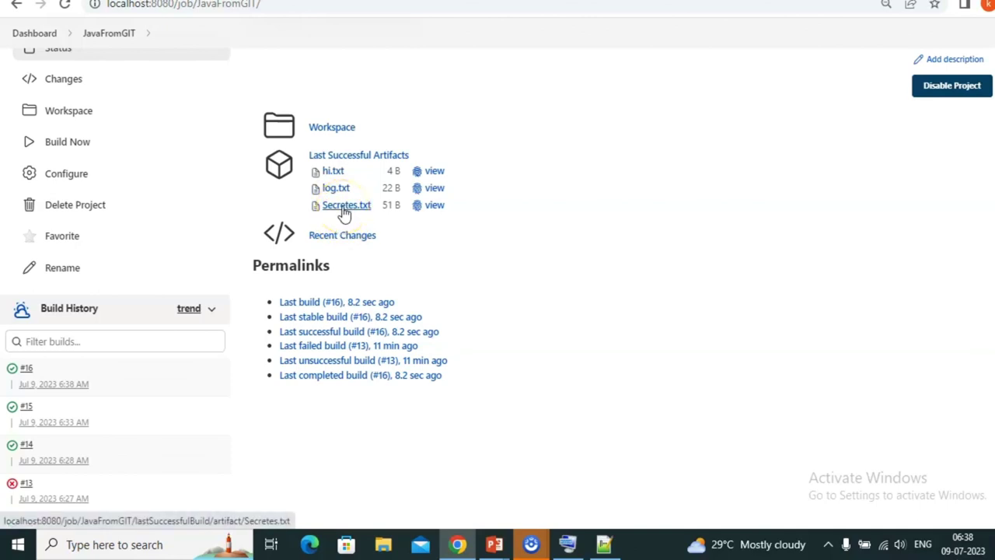
pyautogui.click(344, 211)
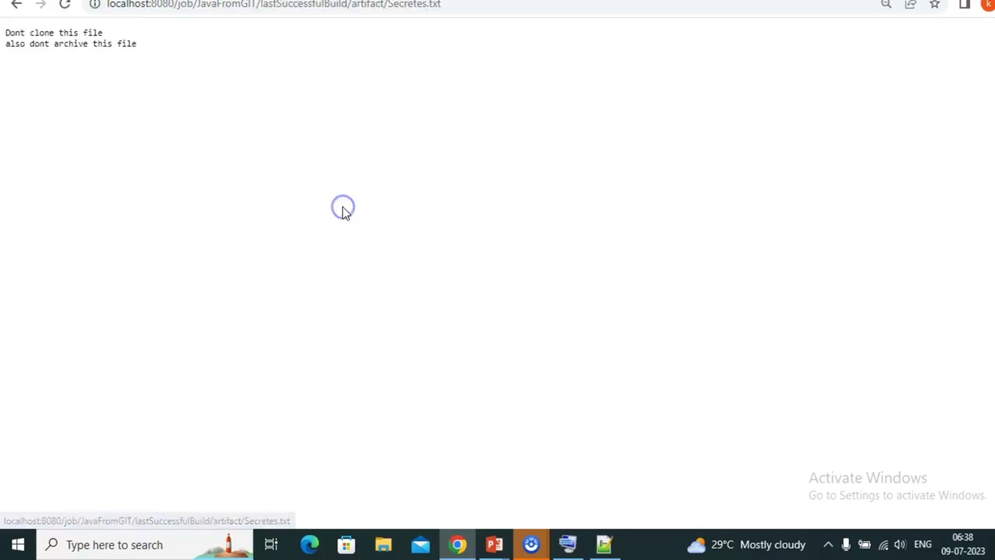
pyautogui.click(17, 6)
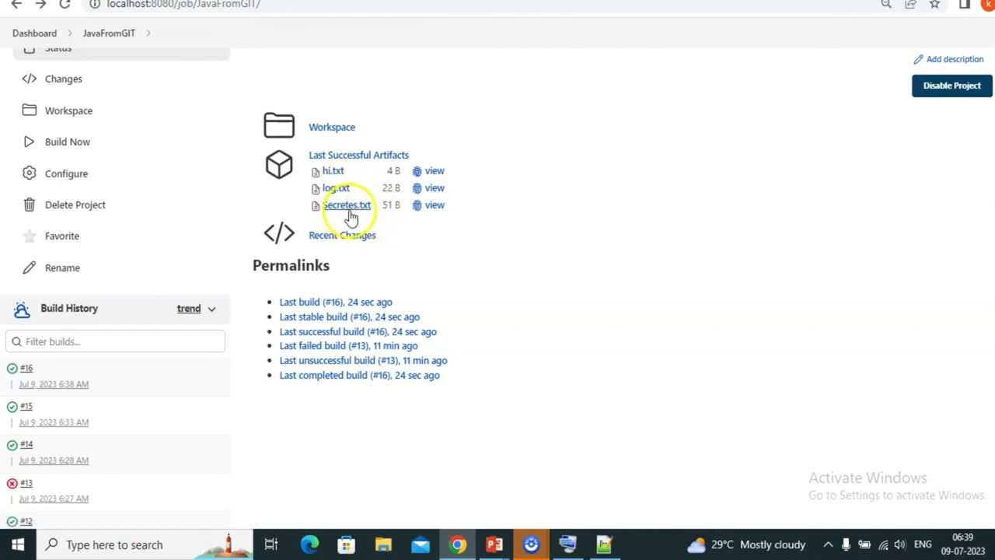
pyautogui.hotkey('alt', 'Tab')
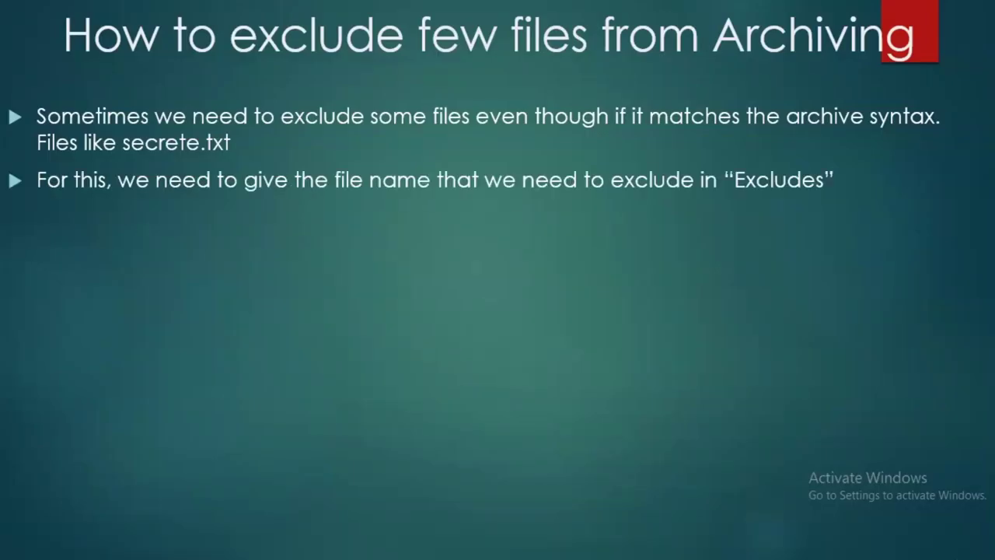
# Show the Excludes field picture on the slide, then reopen JavaFromGIT's configuration in Jenkins.
pyautogui.press('Right')
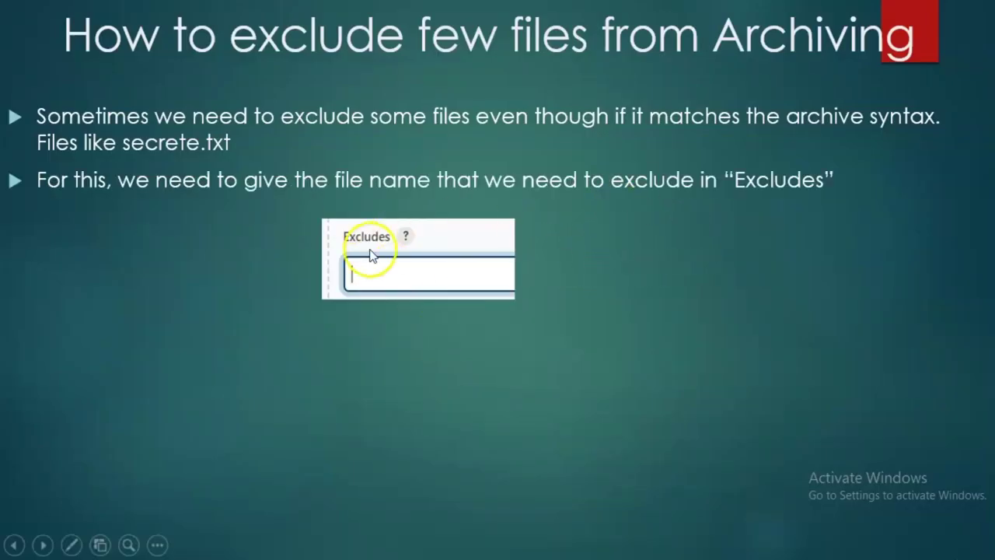
pyautogui.hotkey('alt', 'Tab')
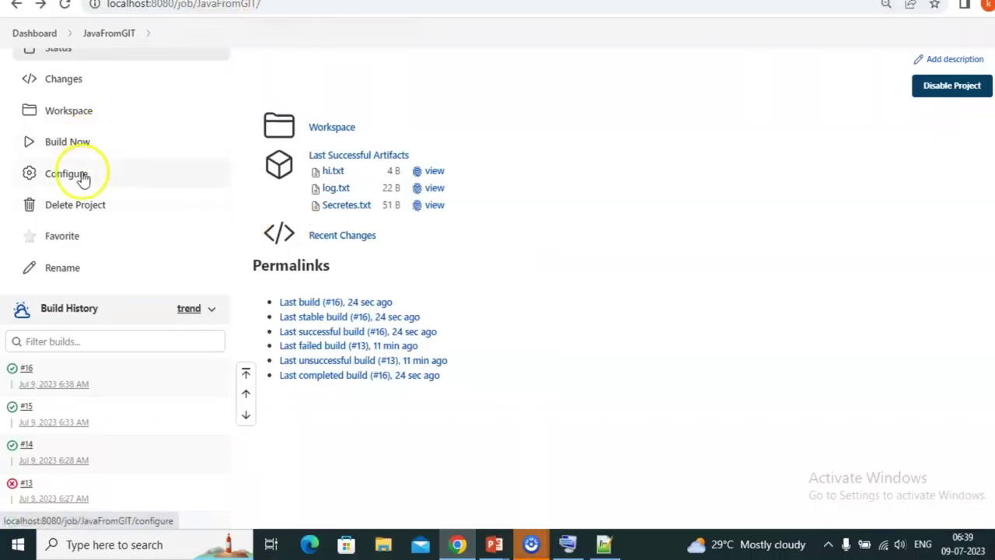
pyautogui.click(83, 177)
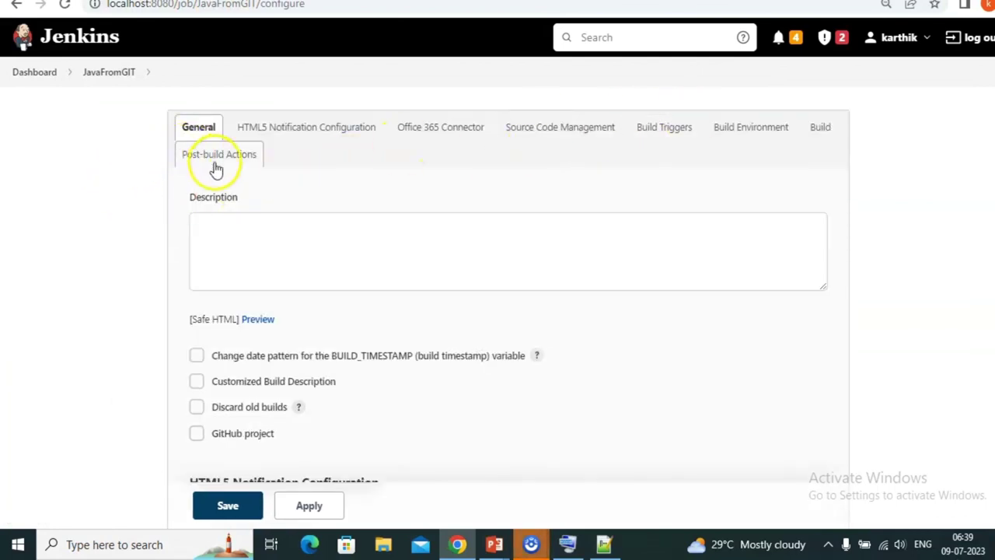
# Expose the Excludes field under Post-build Actions and grab the Secretes.txt file name from GitHub.
pyautogui.click(215, 164)
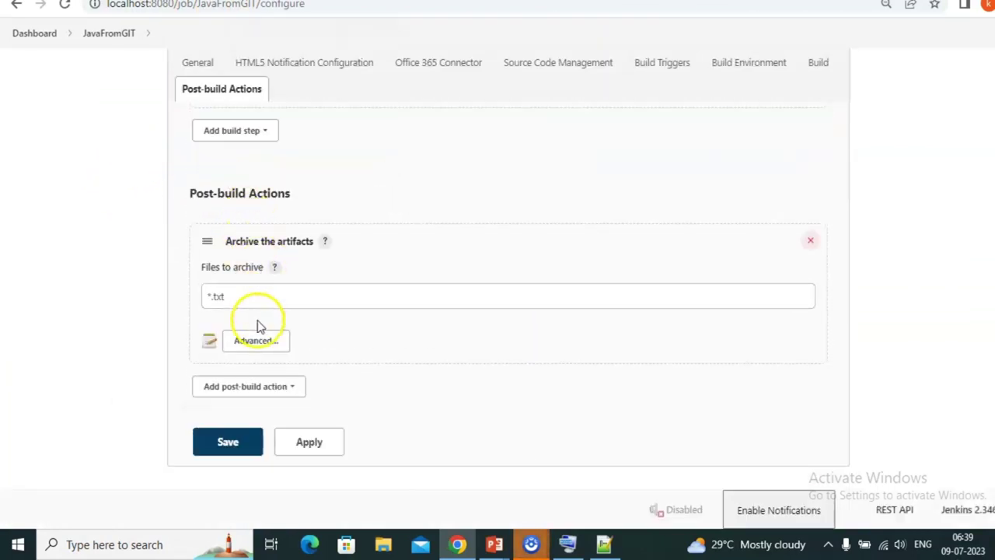
pyautogui.click(256, 342)
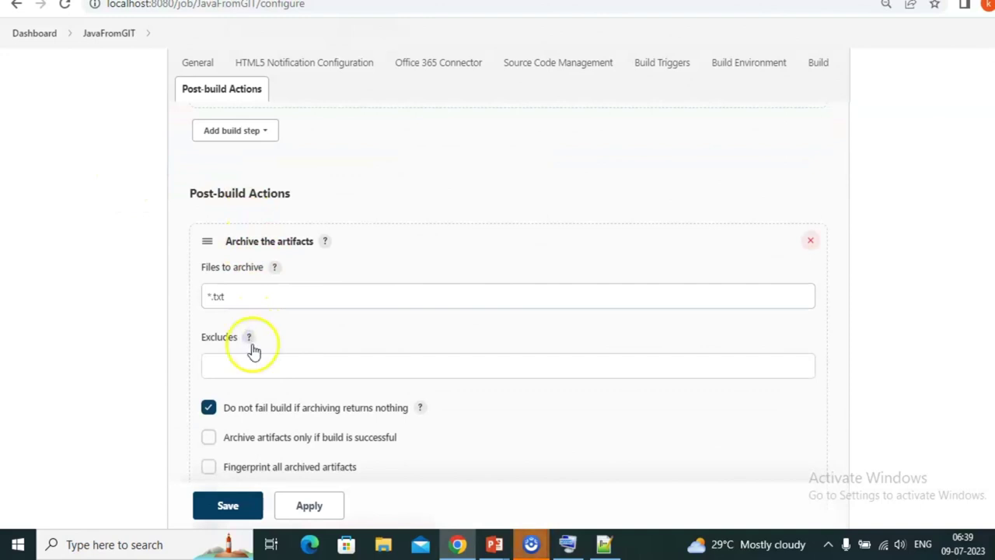
pyautogui.scroll(-3, 244, 351)
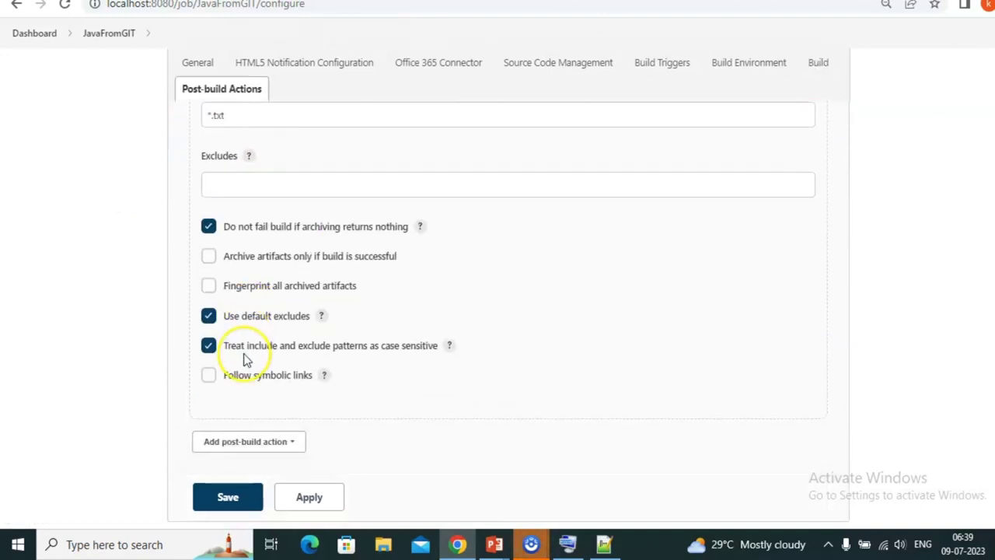
pyautogui.click(243, 183)
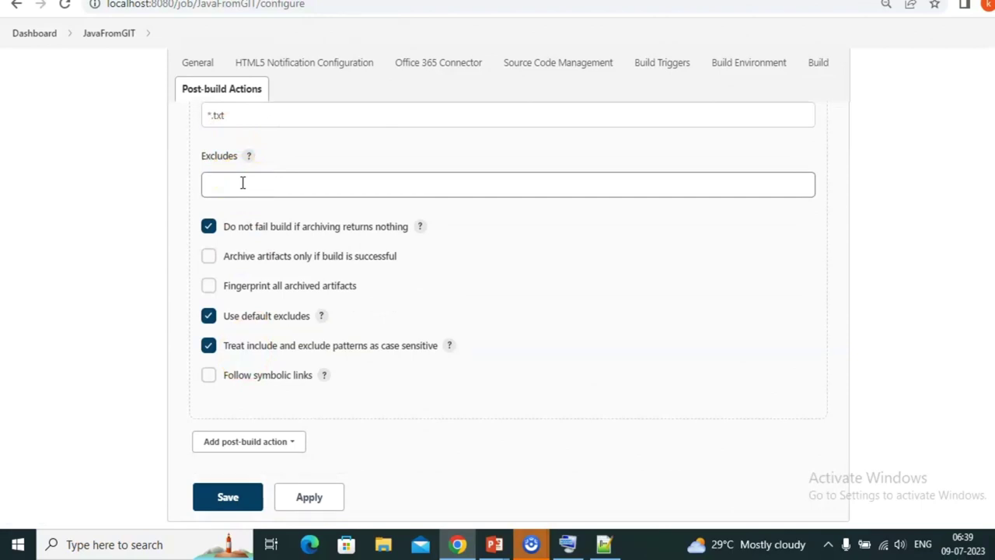
pyautogui.click(243, 183)
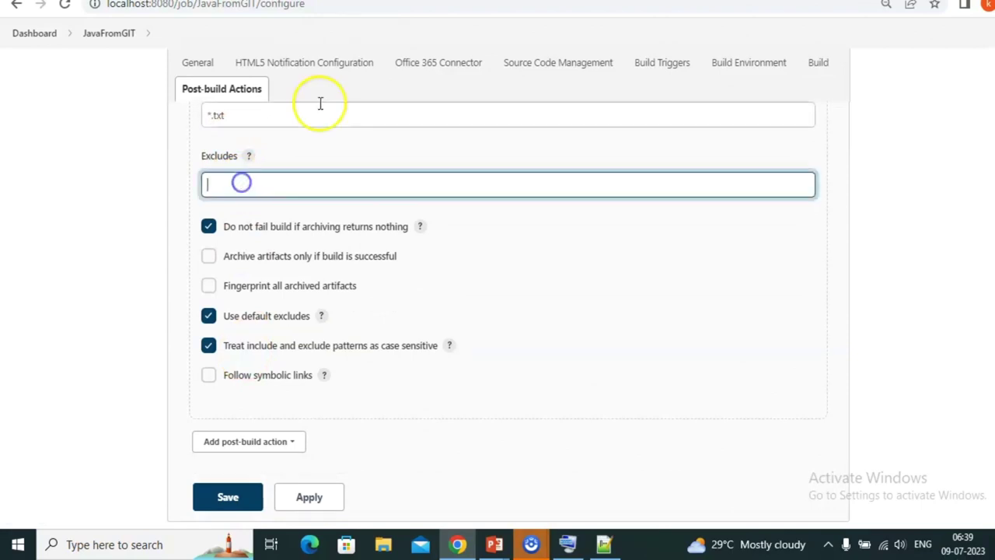
pyautogui.hotkey('ctrl', 'Tab')
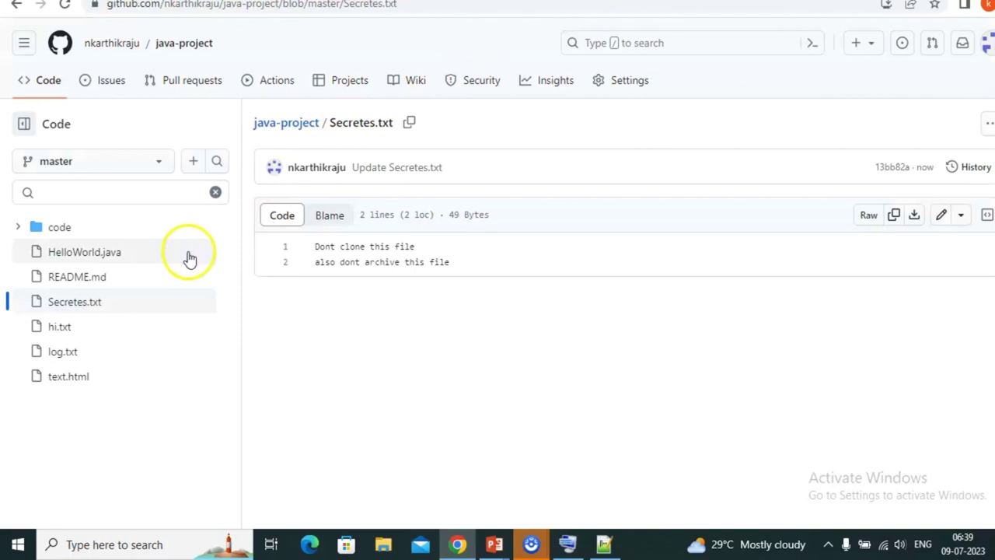
pyautogui.moveTo(117, 311); pyautogui.dragTo(49, 307)
pyautogui.hotkey('ctrl', 'c')
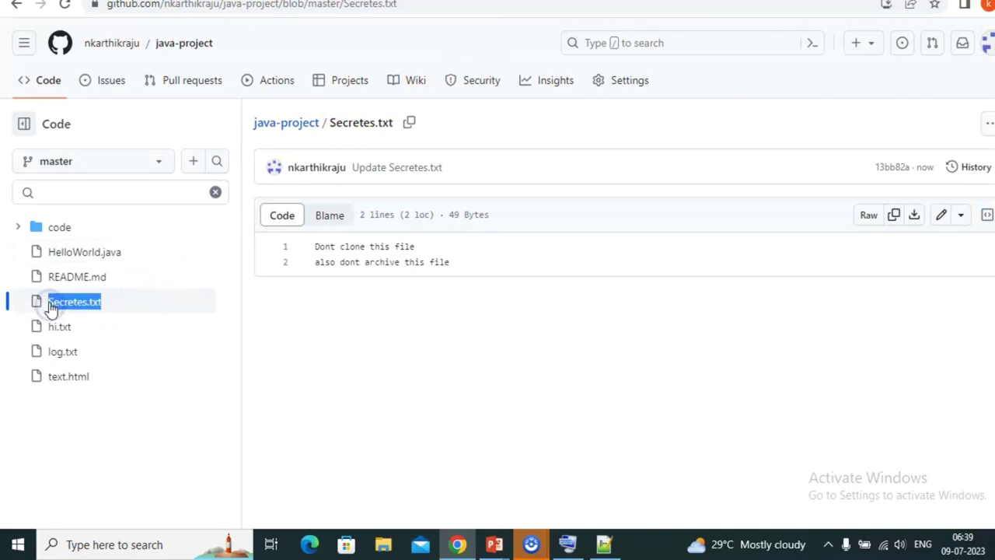
pyautogui.hotkey('ctrl', 'shift', 'Tab')
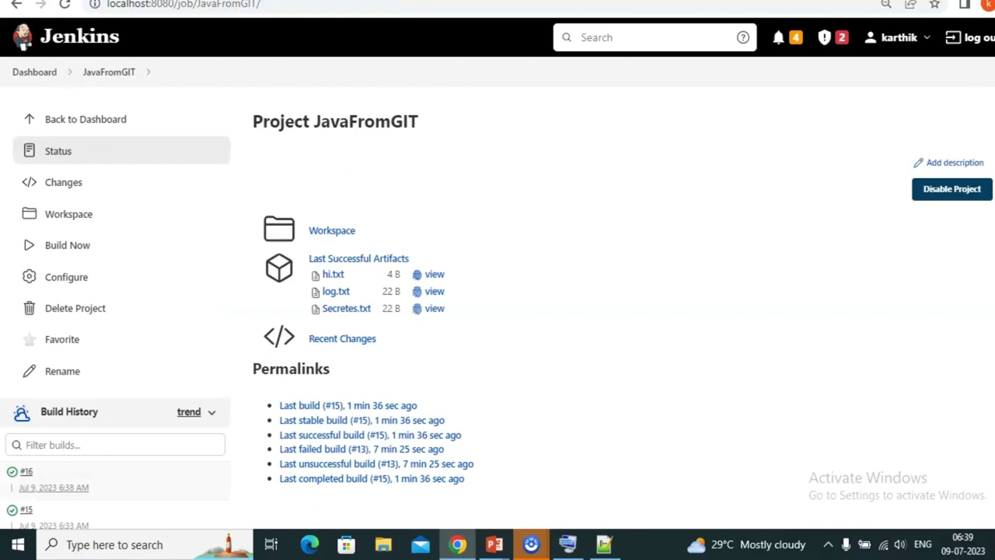
# Enter Secretes.txt in the archive Excludes field and save the job.
pyautogui.hotkey('ctrl', 'shift', 'Tab')
pyautogui.hotkey('ctrl', 'v')
pyautogui.click(236, 496)
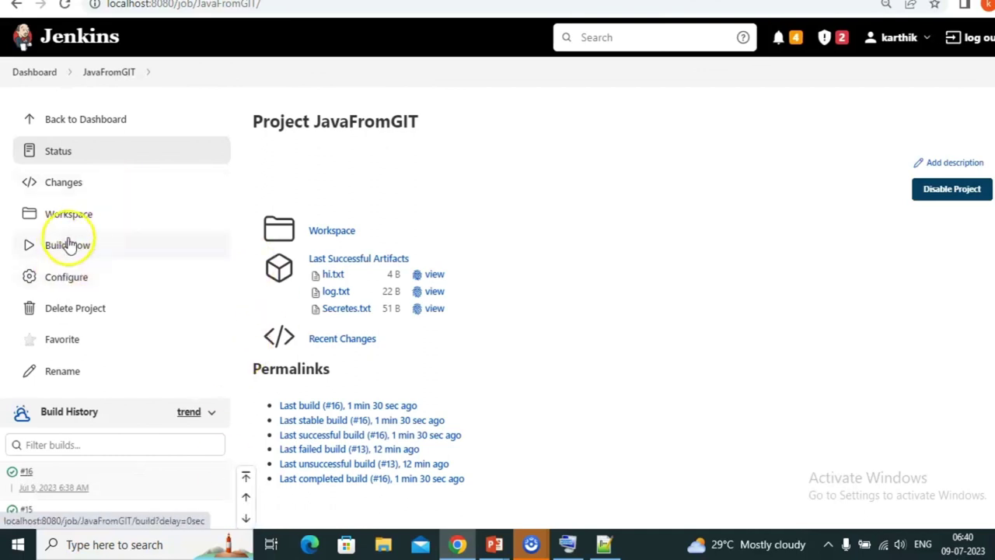
# Run build #17 and confirm its artifacts are only hi.txt and log.txt.
pyautogui.click(70, 247)
pyautogui.scroll(-1, 75, 255)
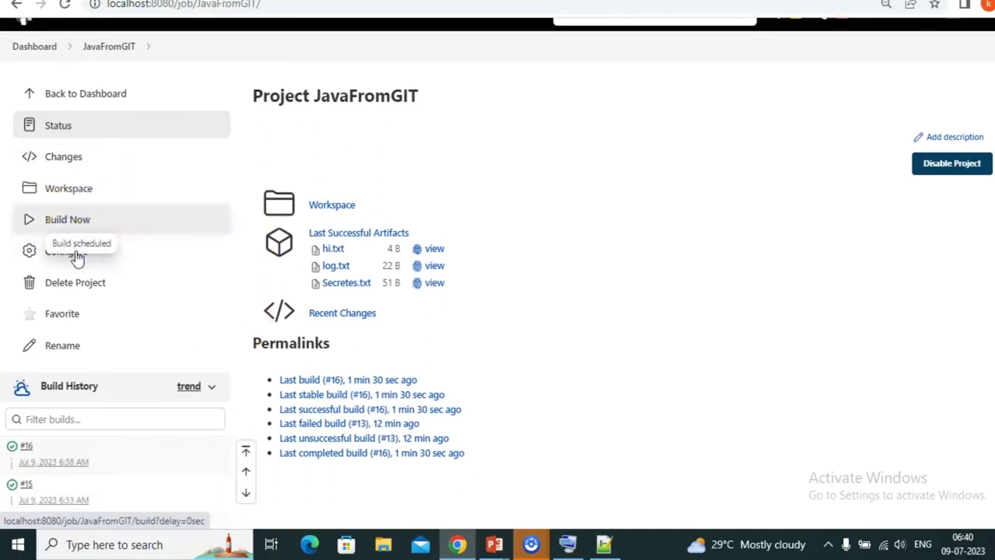
pyautogui.scroll(-1, 76, 255)
pyautogui.click(74, 256)
pyautogui.click(166, 376)
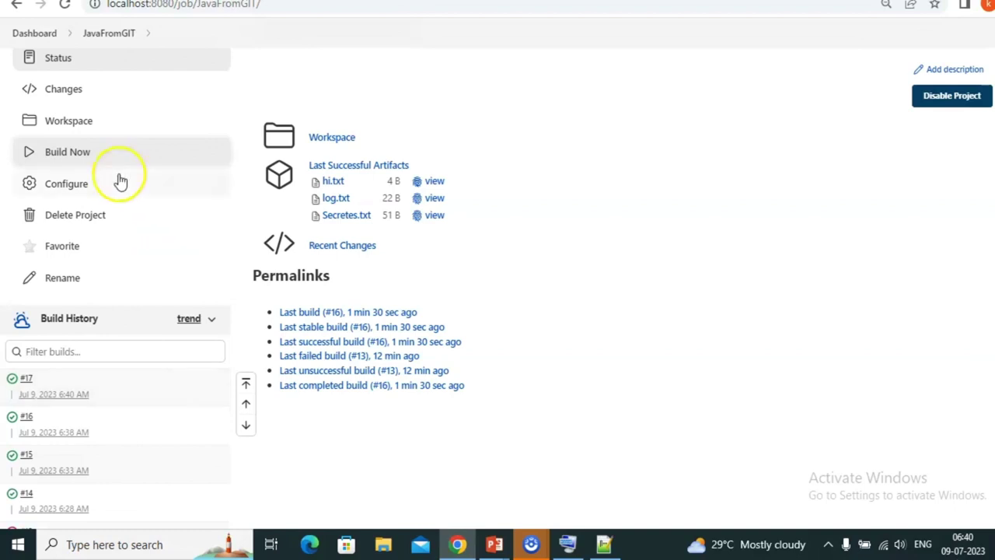
pyautogui.click(66, 6)
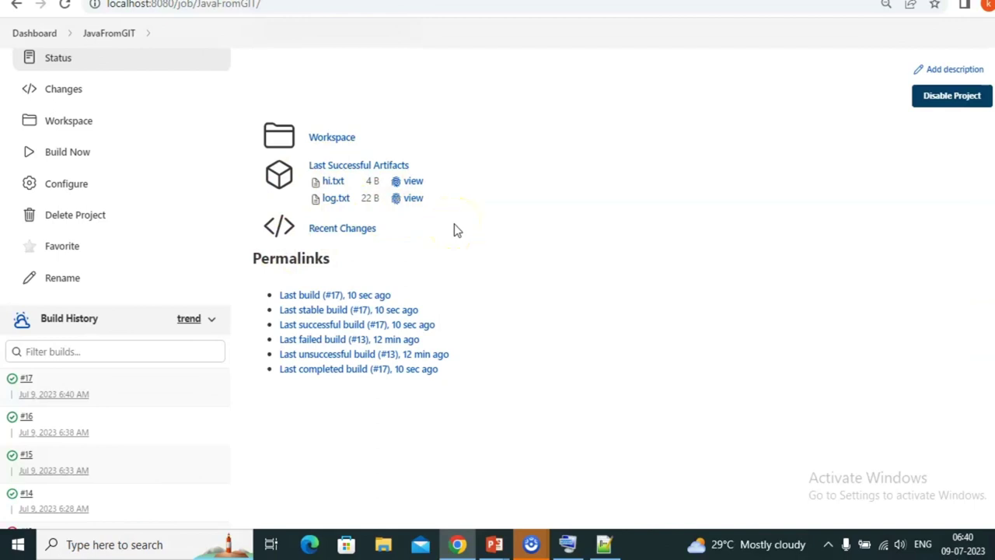
pyautogui.hotkey('alt', 'Tab')
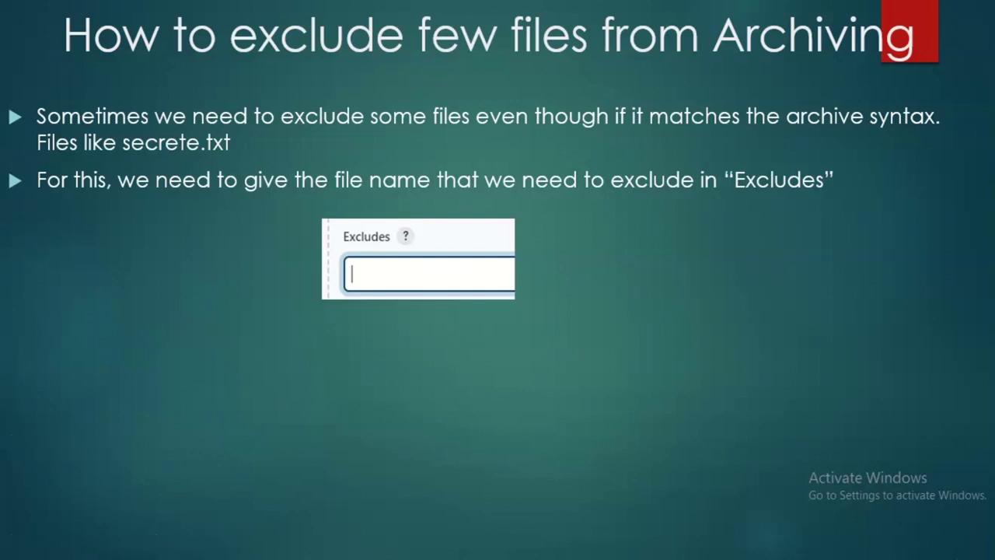
# Advance to the 'What if the given Artifact is not available' slide, then return to Jenkins.
pyautogui.click(118, 73)
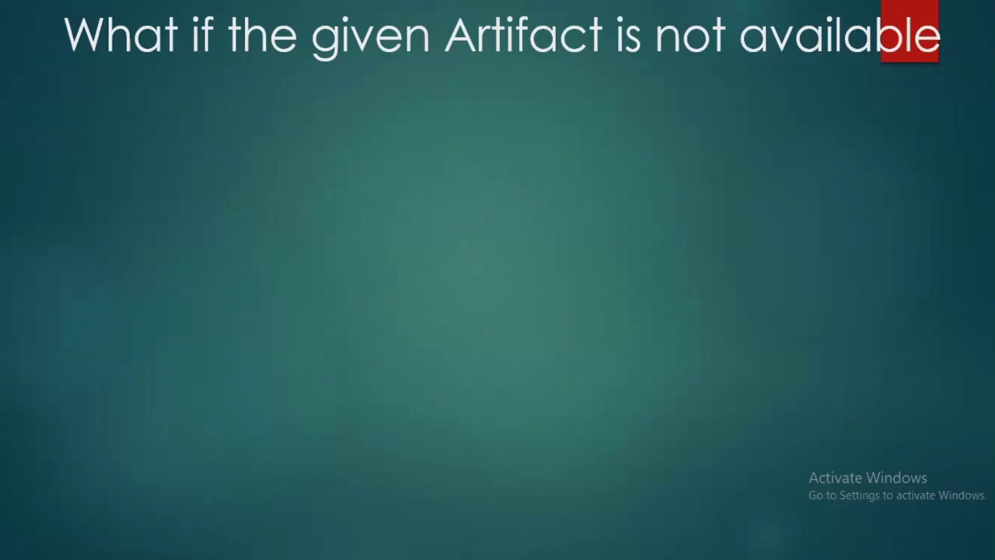
pyautogui.hotkey('alt', 'Tab')
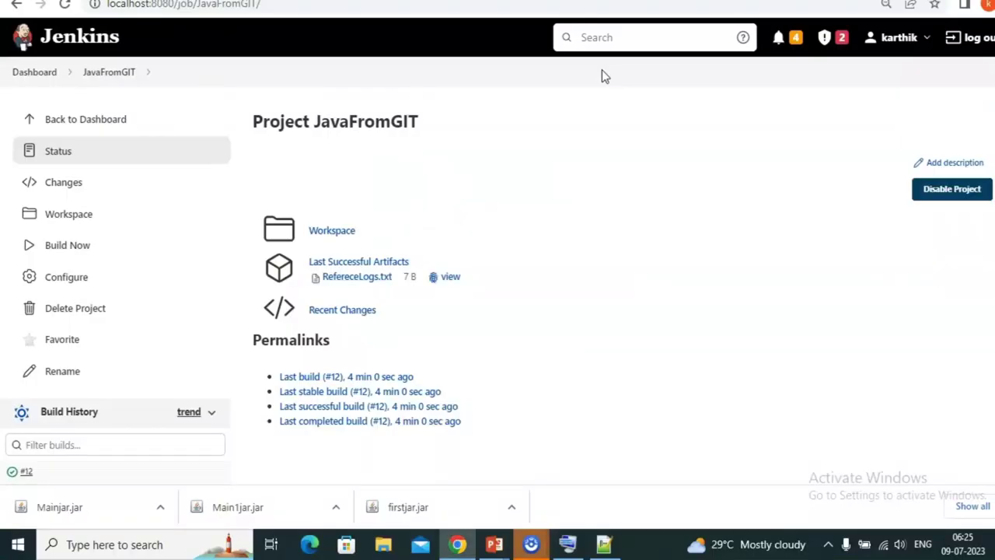
# Change JavaFromGIT's Files to archive from code/*.txt to Hi.txt.
pyautogui.click(66, 280)
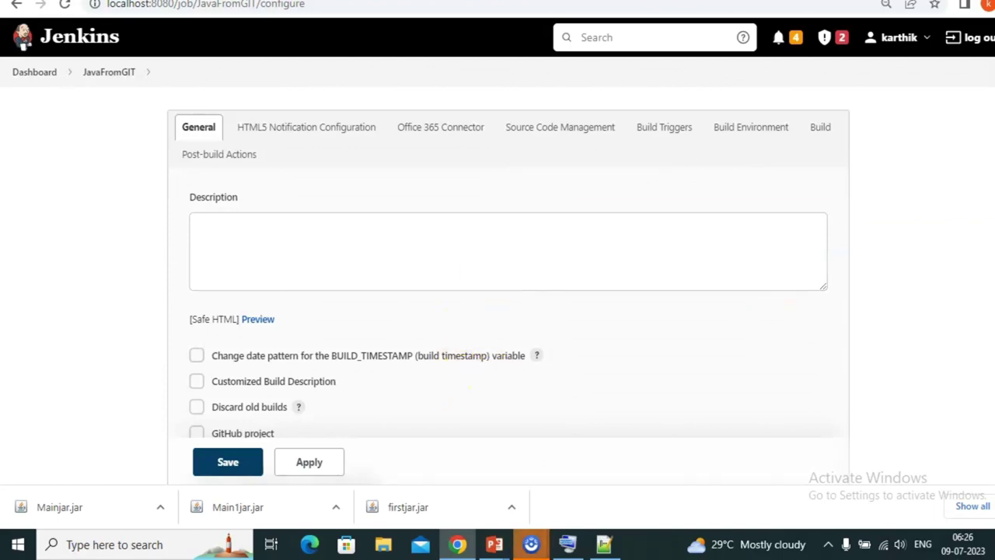
pyautogui.scroll(-1, 497, 272)
pyautogui.scroll(-20, 498, 272)
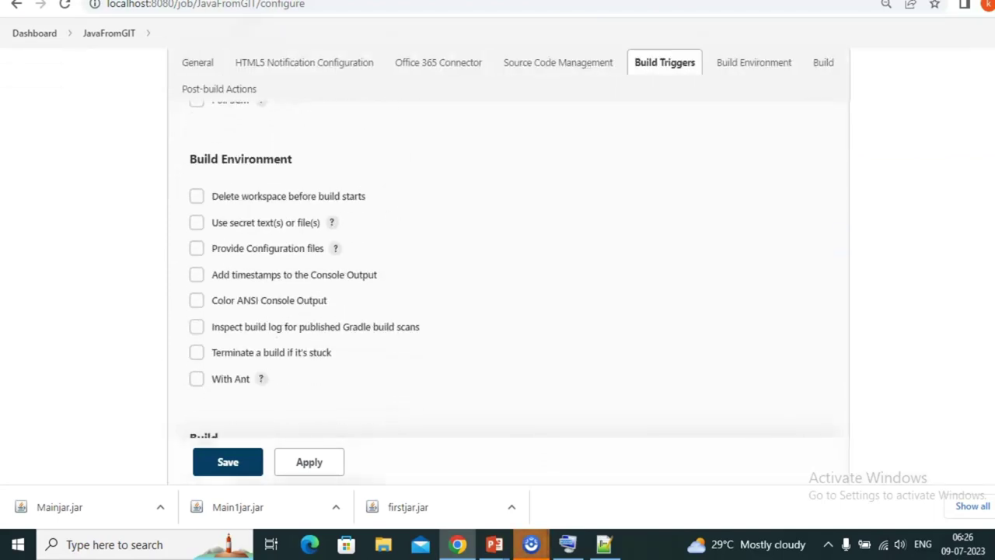
pyautogui.scroll(-5, 498, 272)
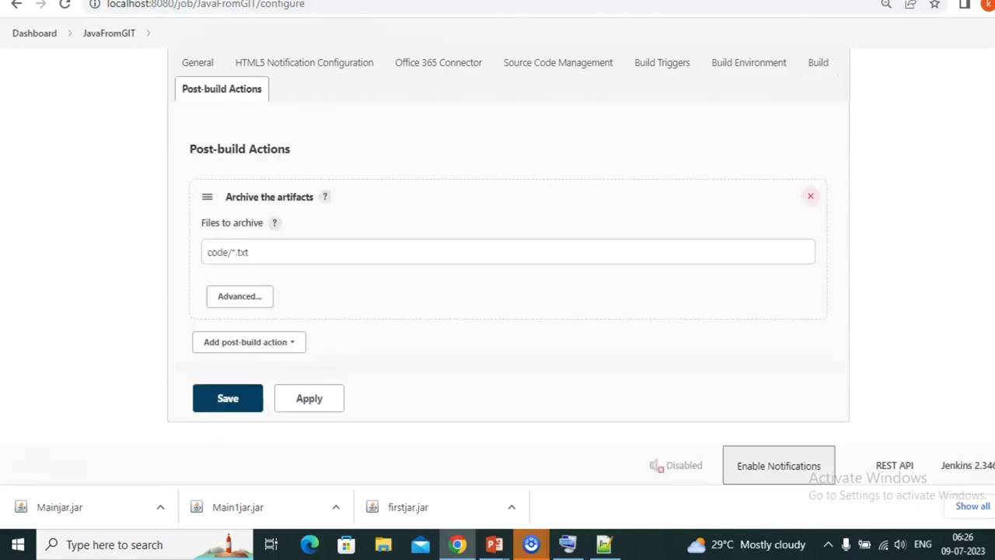
pyautogui.click(348, 256)
pyautogui.press('BackSpace')
pyautogui.press('BackSpace')
pyautogui.press('BackSpace')
pyautogui.press('BackSpace')
pyautogui.press('BackSpace')
pyautogui.press('BackSpace')
pyautogui.press('BackSpace')
pyautogui.press('BackSpace')
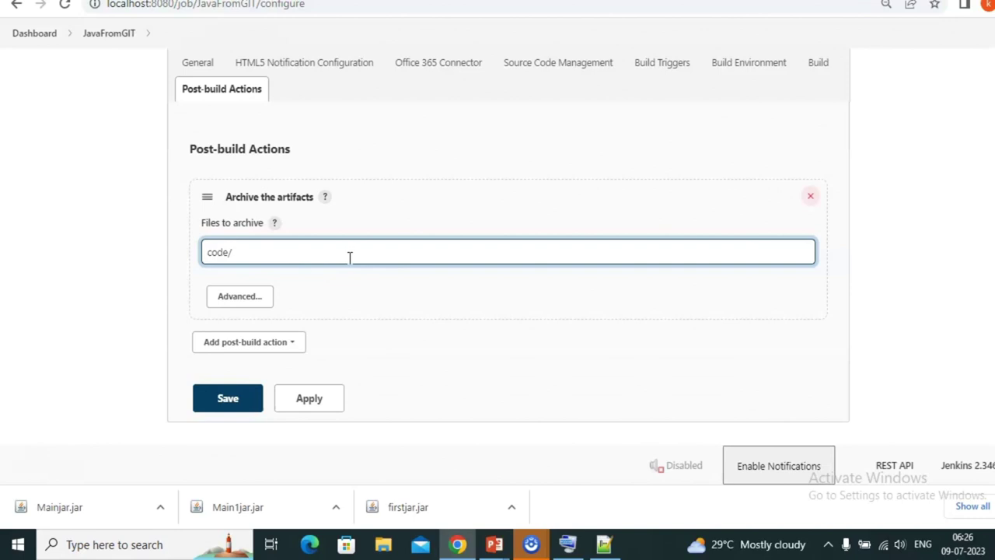
pyautogui.press('BackSpace')
pyautogui.press('BackSpace')
pyautogui.write('Hi')
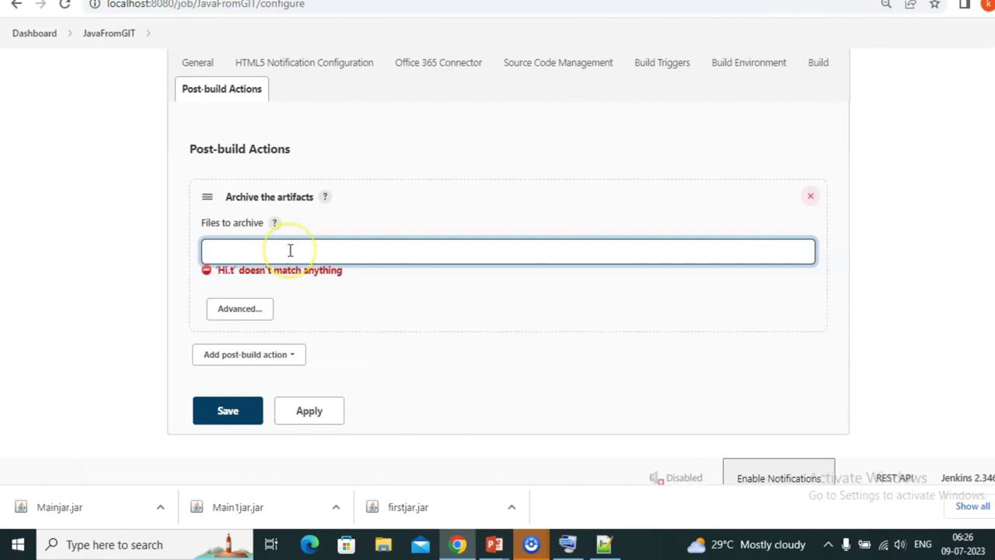
pyautogui.write('.txt')
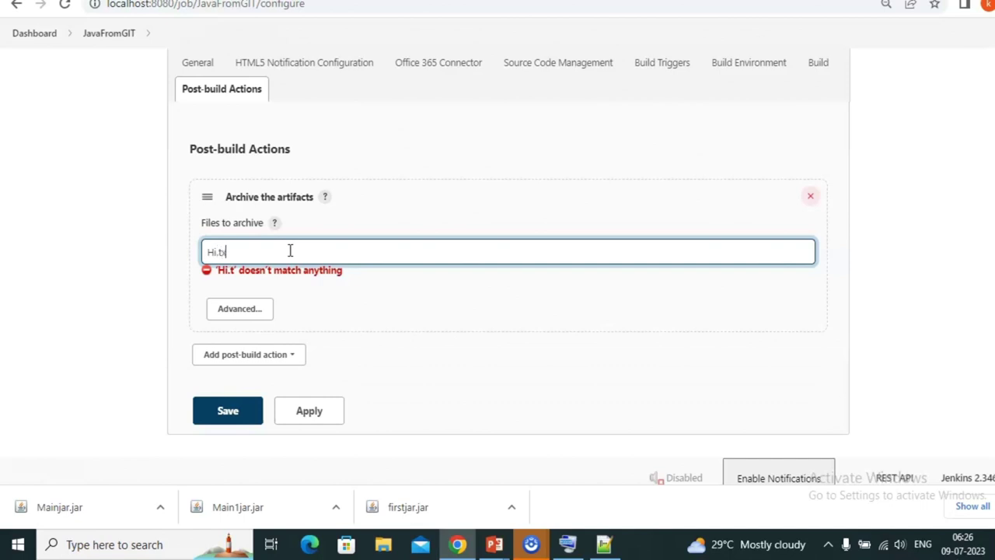
pyautogui.click(311, 412)
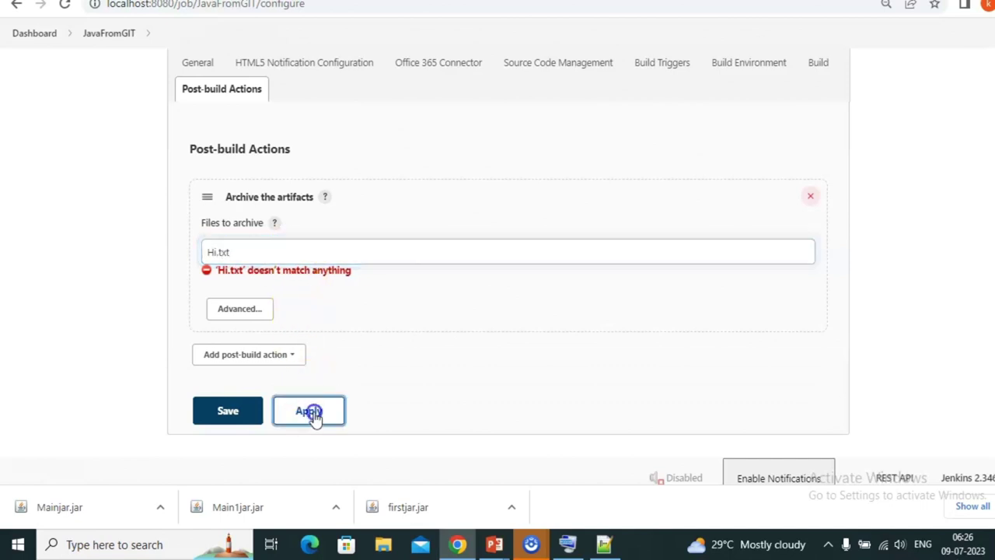
# Replace the archive pattern with errors.log, apply, and save the configuration.
pyautogui.click(236, 255)
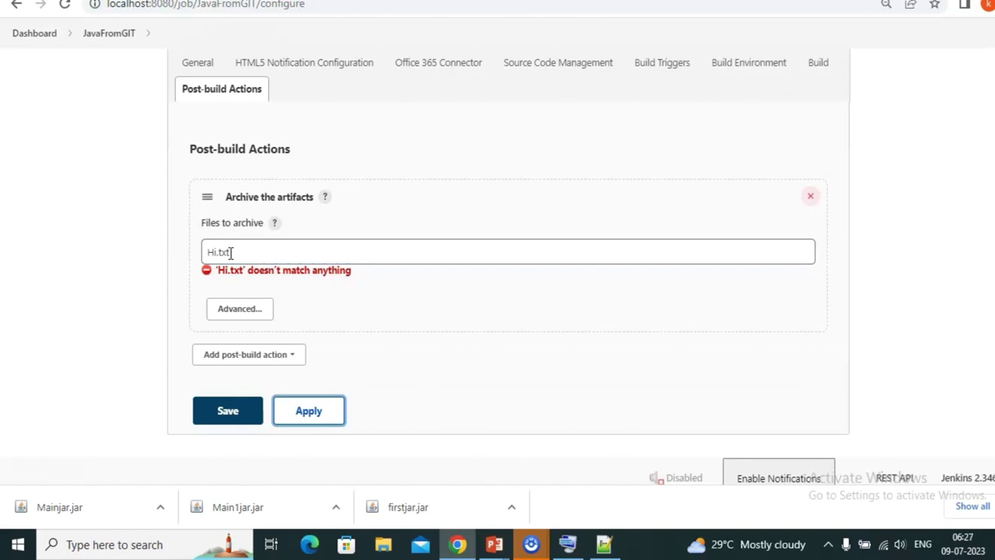
pyautogui.doubleClick(231, 253)
pyautogui.press('BackSpace')
pyautogui.write('enrors.txt')
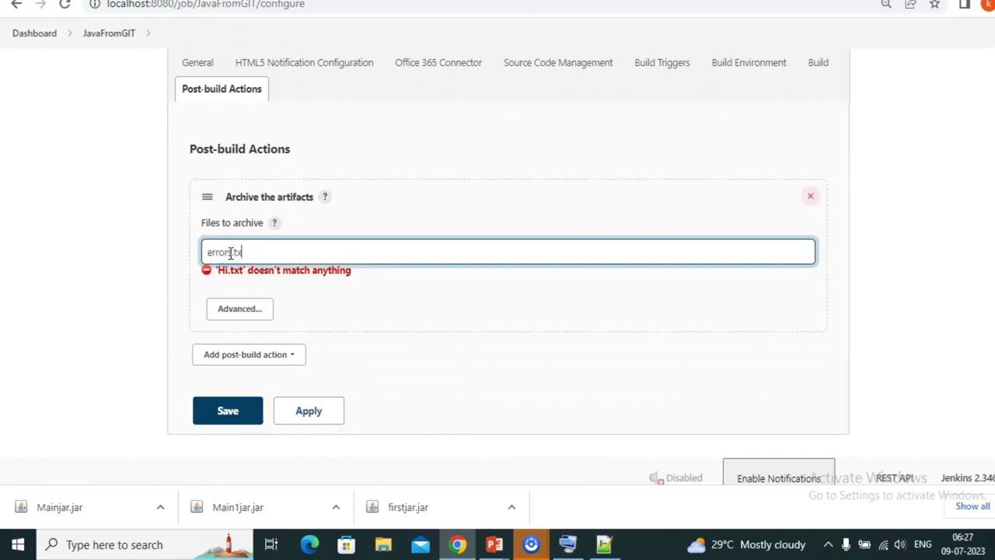
pyautogui.press('BackSpace')
pyautogui.press('BackSpace')
pyautogui.press('BackSpace')
pyautogui.press('BackSpace')
pyautogui.write('.log')
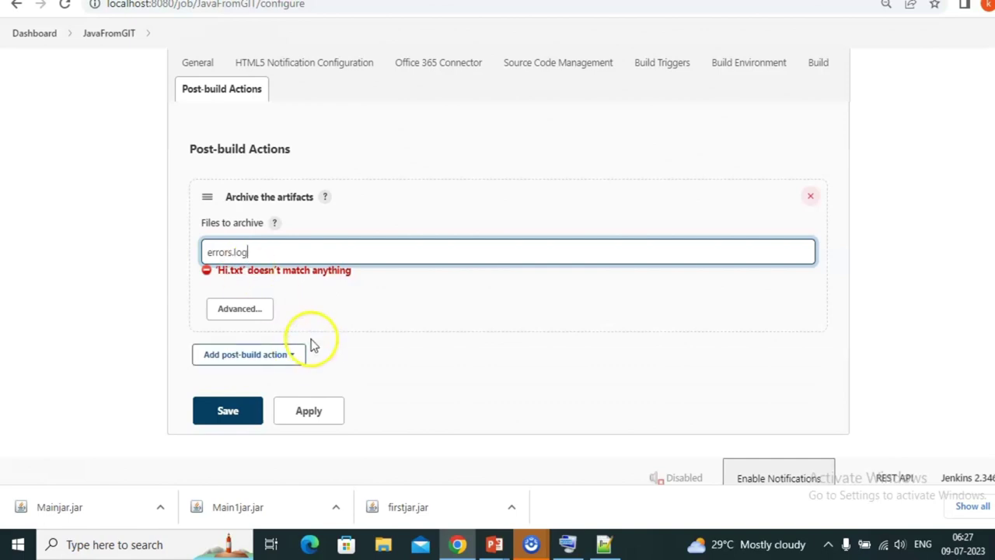
pyautogui.click(316, 420)
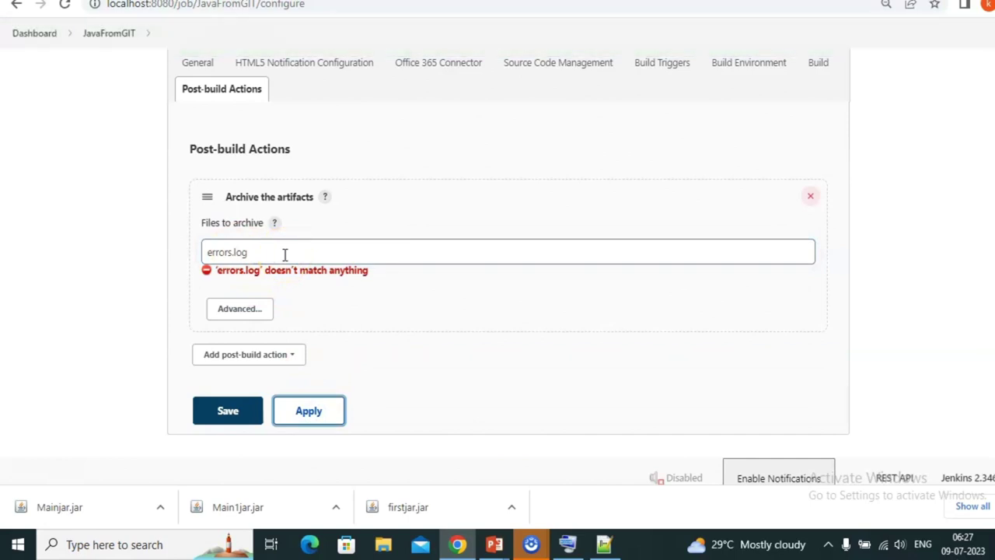
pyautogui.click(307, 412)
pyautogui.click(255, 418)
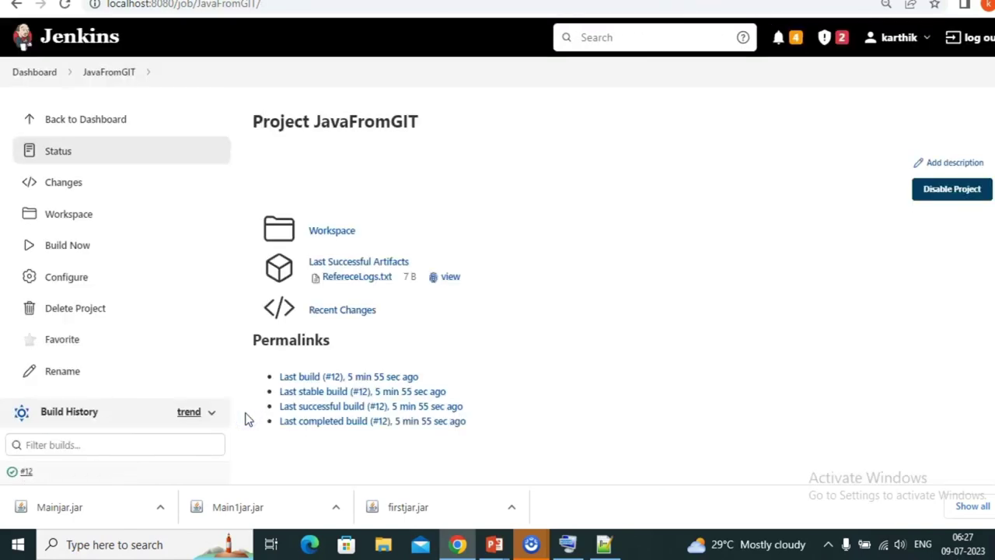
# Run failed build #13, read its console log about errors.log, then reveal the slide's first bullet.
pyautogui.click(70, 246)
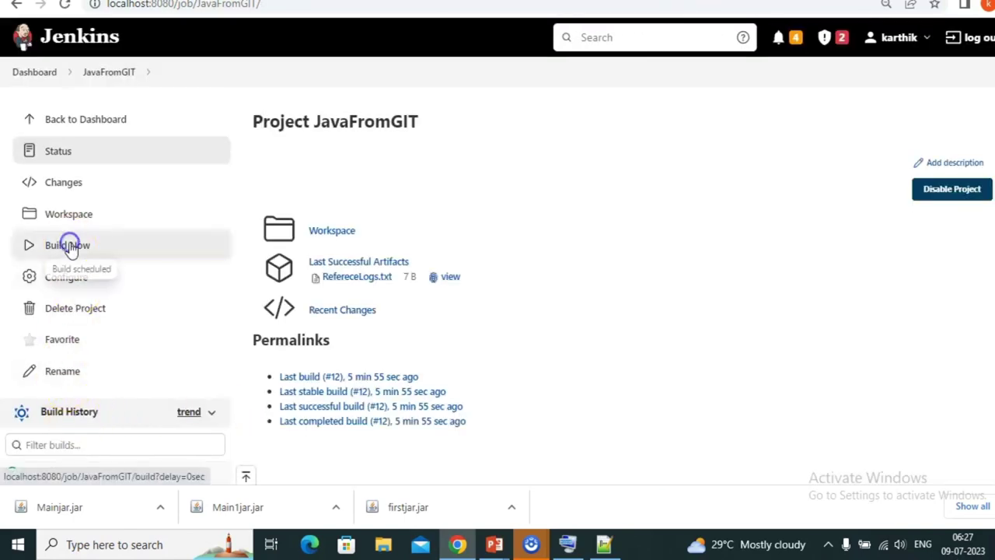
pyautogui.scroll(-2, 590, 342)
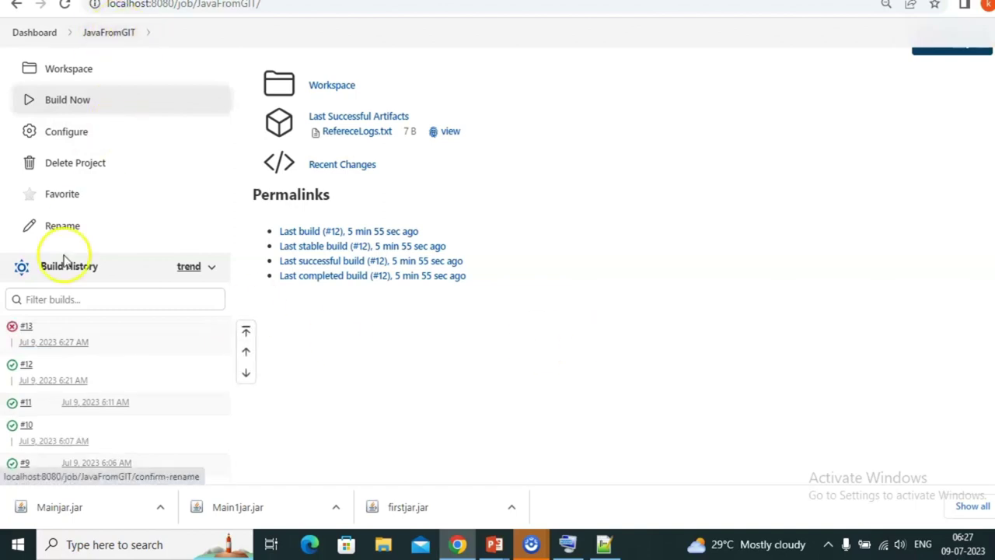
pyautogui.click(26, 327)
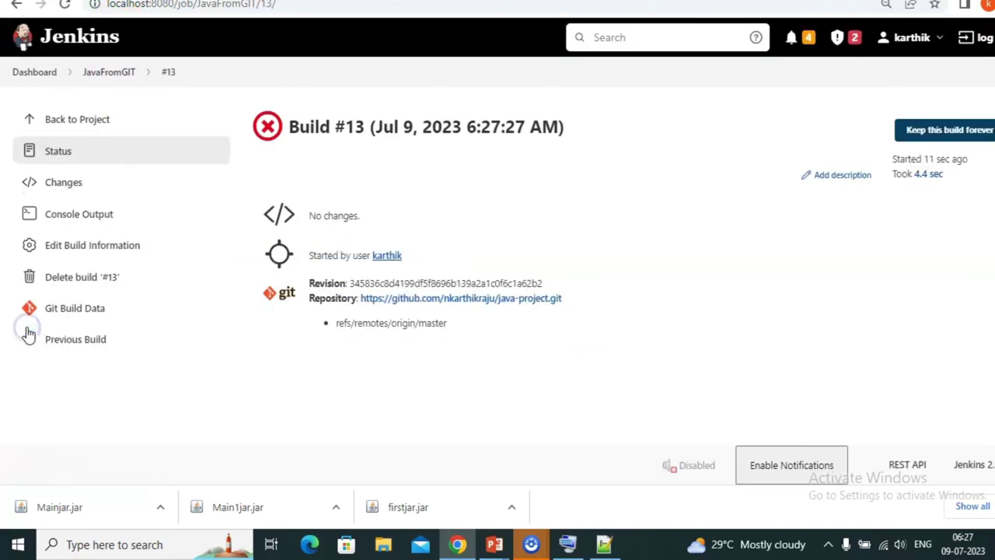
pyautogui.click(79, 212)
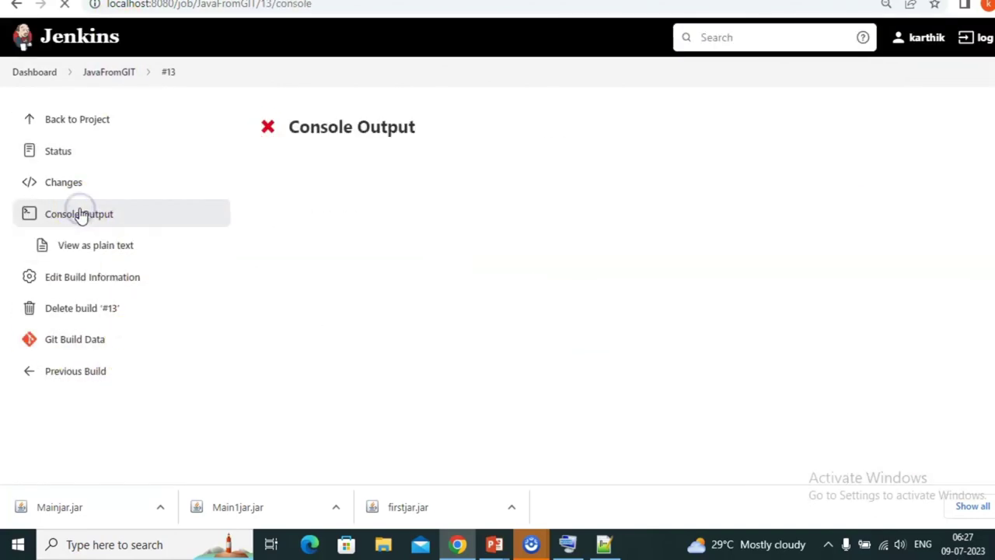
pyautogui.scroll(-3, 363, 346)
pyautogui.scroll(-2, 365, 338)
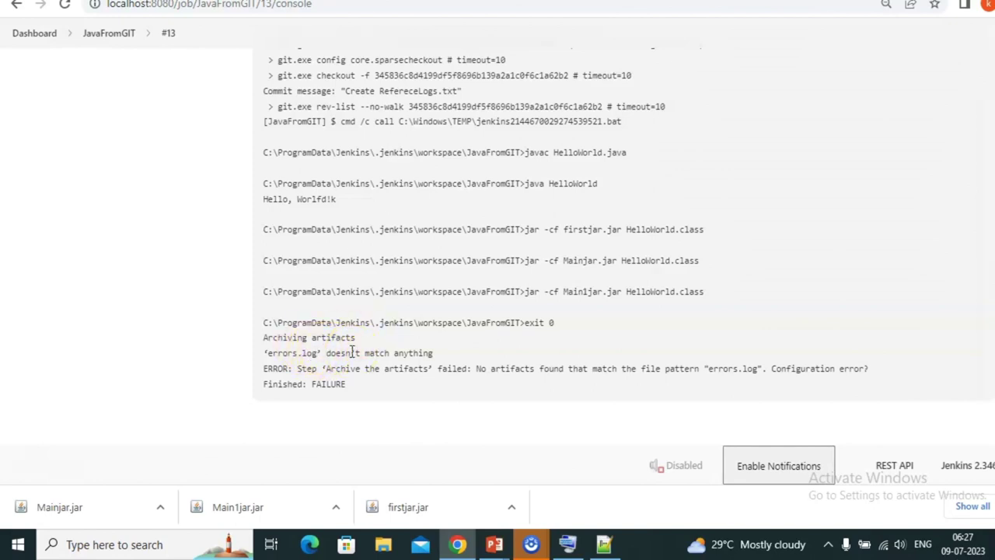
pyautogui.hotkey('alt', 'Tab')
pyautogui.press('Right')
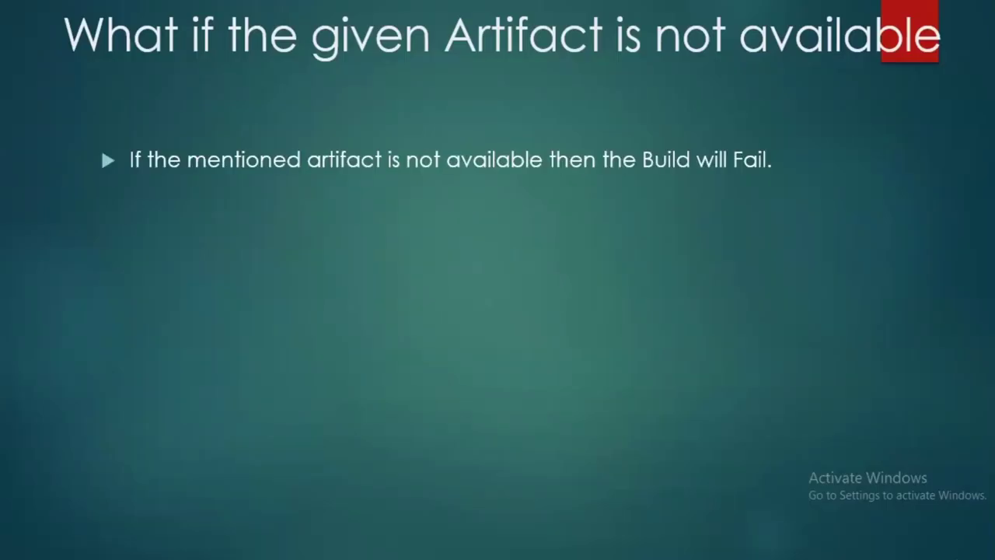
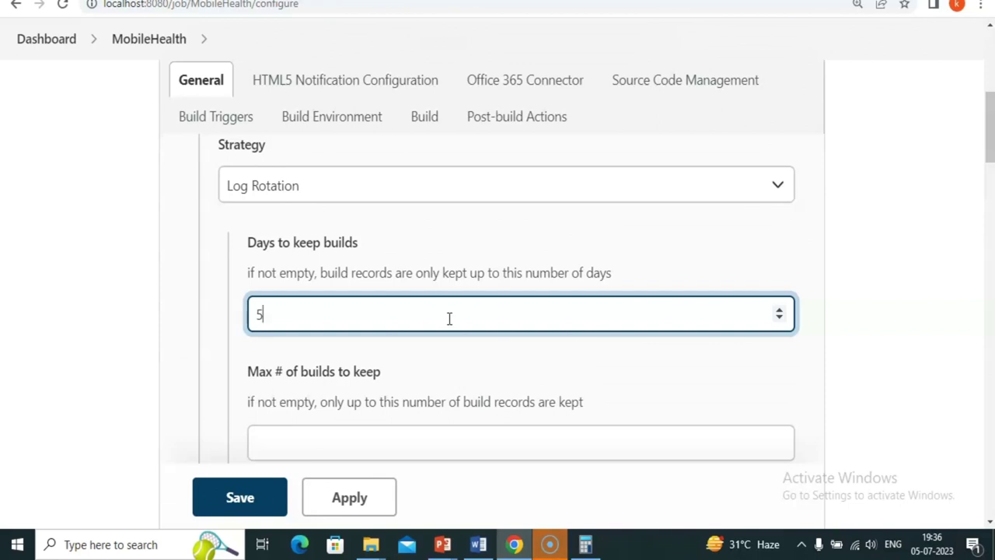
# Bring the Word document forward and add blank lines below the 500 X 3000 calculation.
pyautogui.click(478, 542)
pyautogui.press('Return')
pyautogui.press('Return')
pyautogui.press('Return')
pyautogui.press('Return')
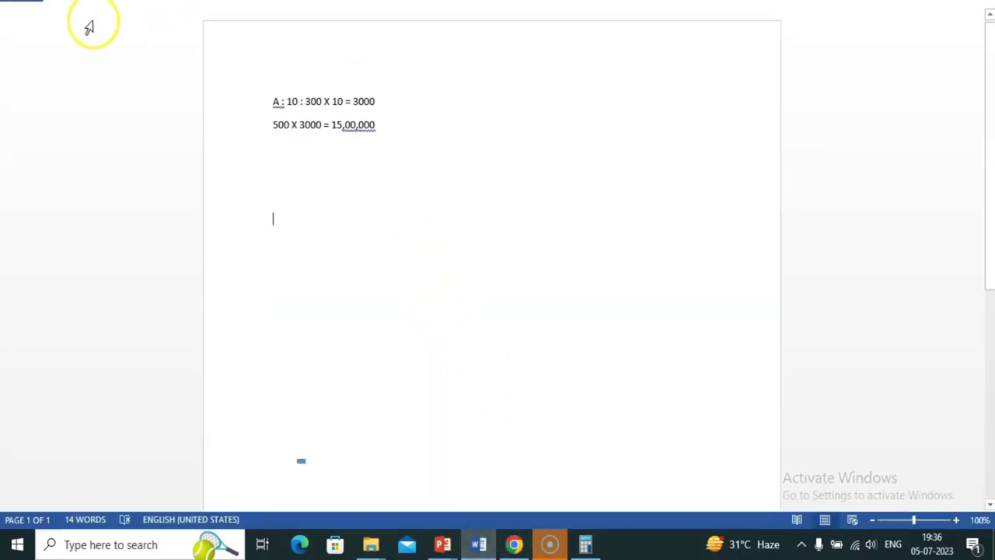
# Draw a rounded rectangle below the text and label it Sunday with a second line.
pyautogui.click(70, 0)
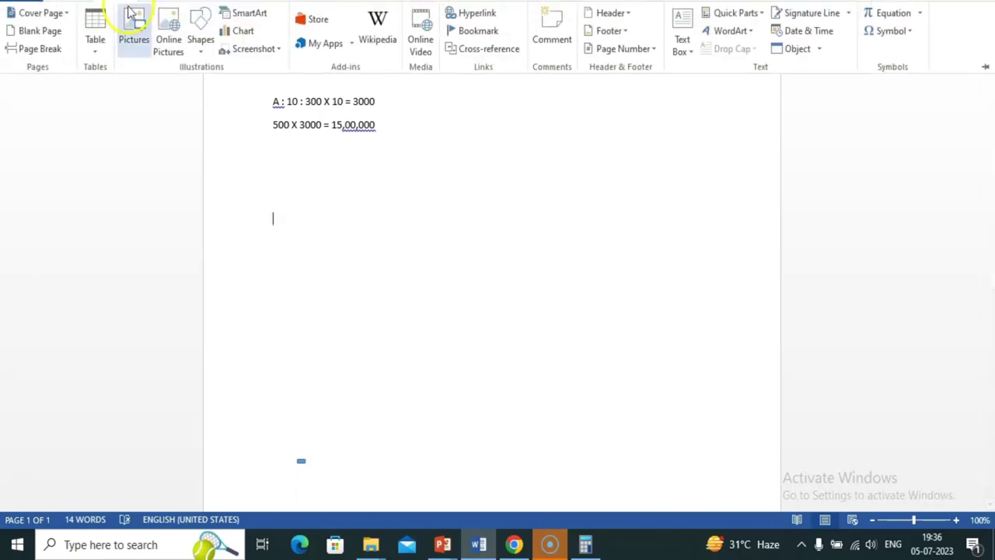
pyautogui.click(199, 33)
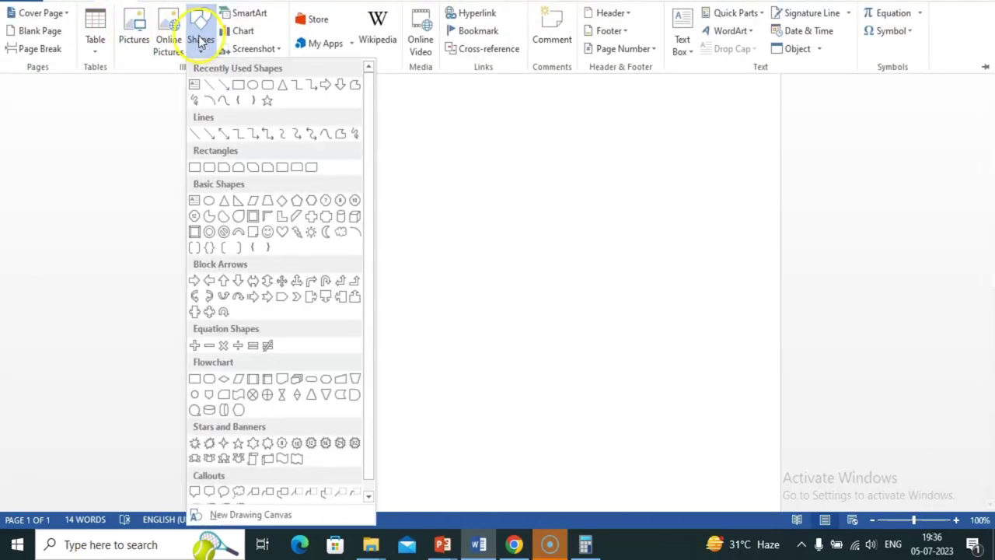
pyautogui.click(268, 85)
pyautogui.moveTo(392, 423); pyautogui.dragTo(488, 473)
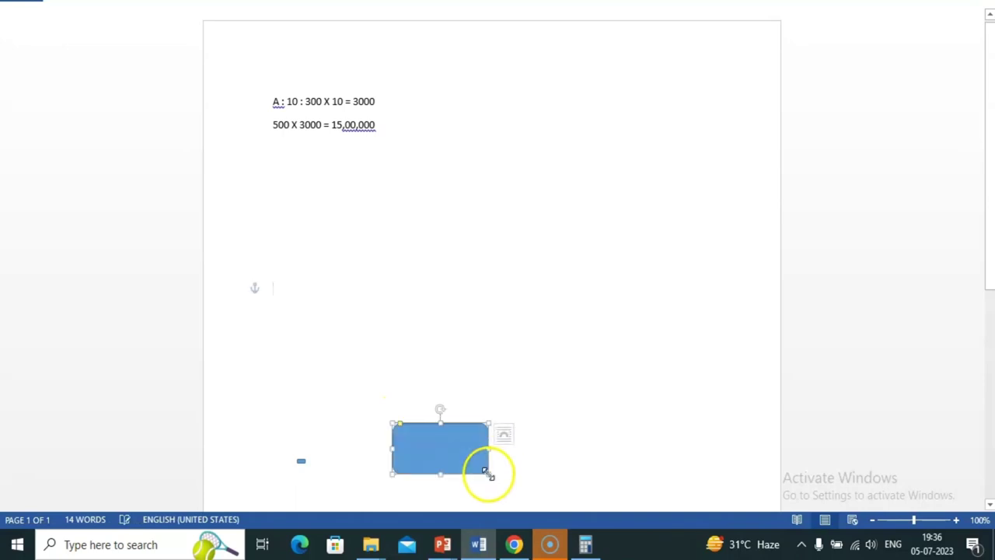
pyautogui.write('Sunday')
pyautogui.press('Return')
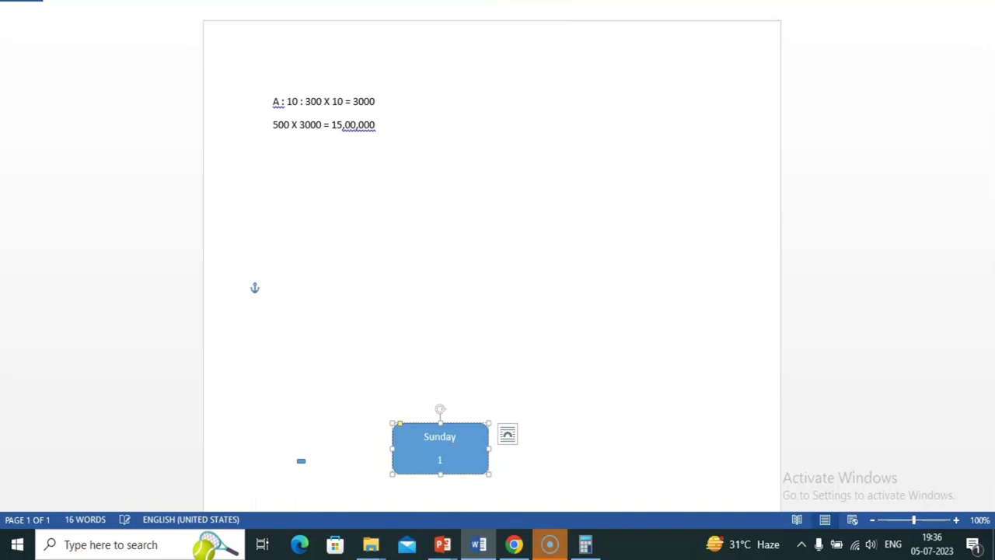
# Duplicate the Sunday box above it as Monday, and number the Sunday box 2.
pyautogui.click(393, 433)
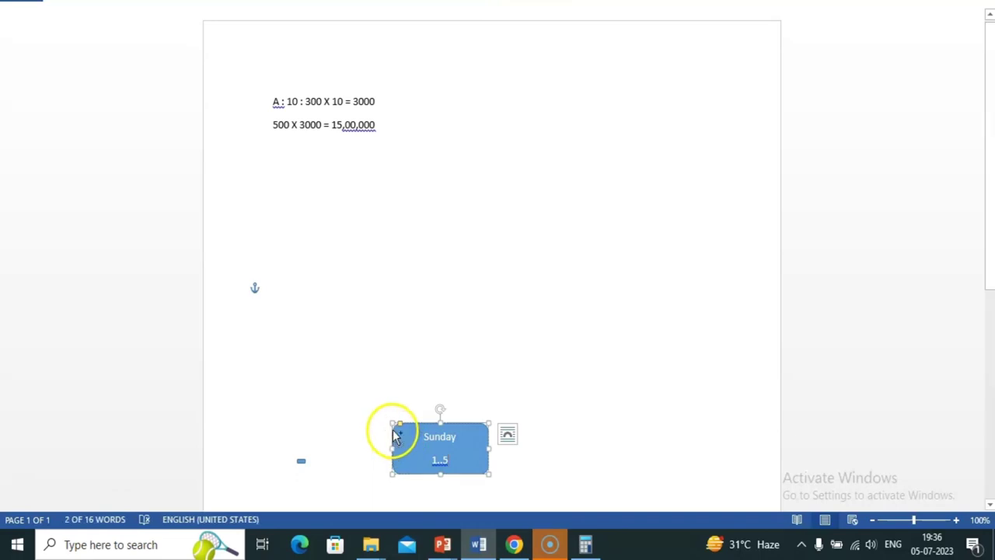
pyautogui.hotkey('ctrl', 'c')
pyautogui.hotkey('ctrl', 'v')
pyautogui.moveTo(421, 443); pyautogui.dragTo(411, 369)
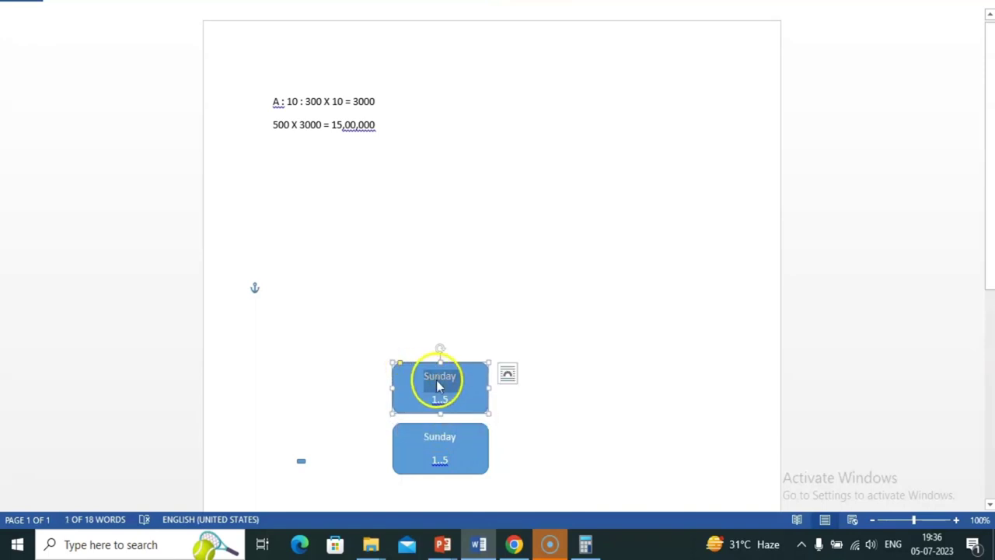
pyautogui.write('Monday')
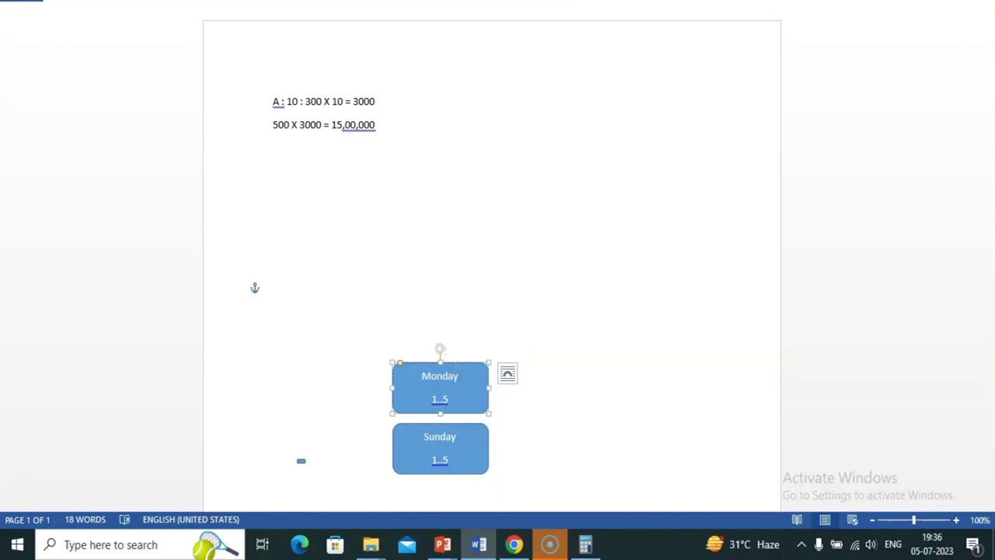
pyautogui.click(456, 436)
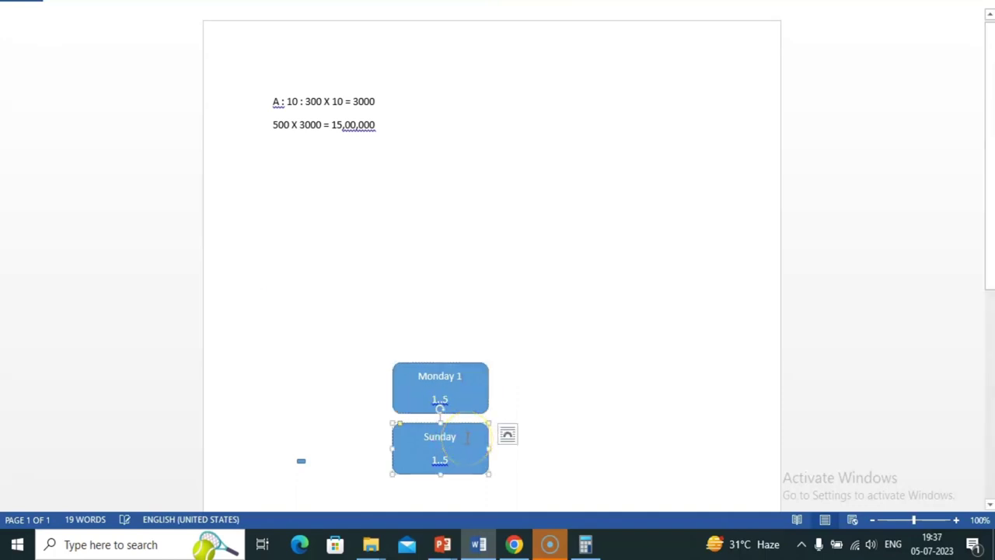
pyautogui.write('2')
pyautogui.moveTo(437, 420); pyautogui.dragTo(398, 377)
# Paste another copy on top of the stack and rename it Tuesday.
pyautogui.click(398, 367)
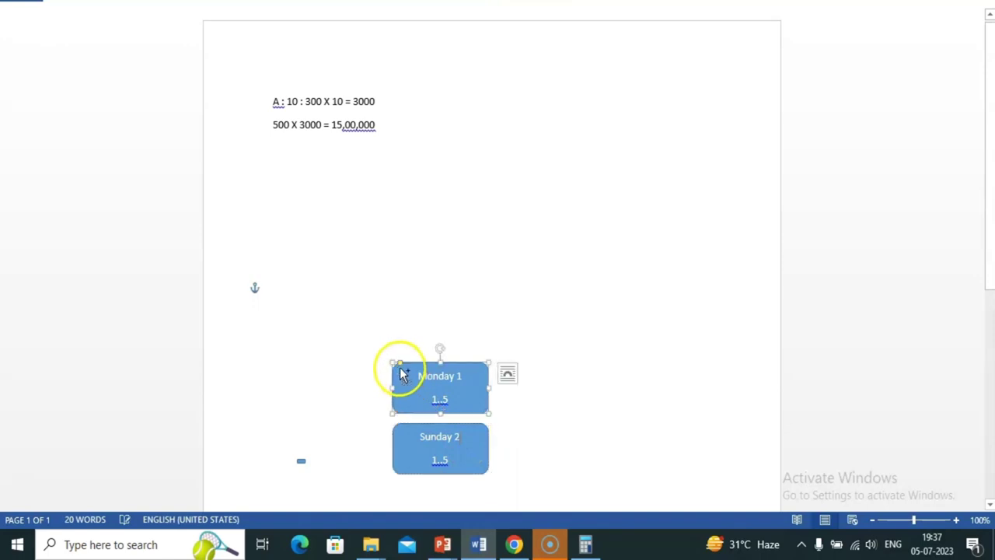
pyautogui.hotkey('ctrl', 'v')
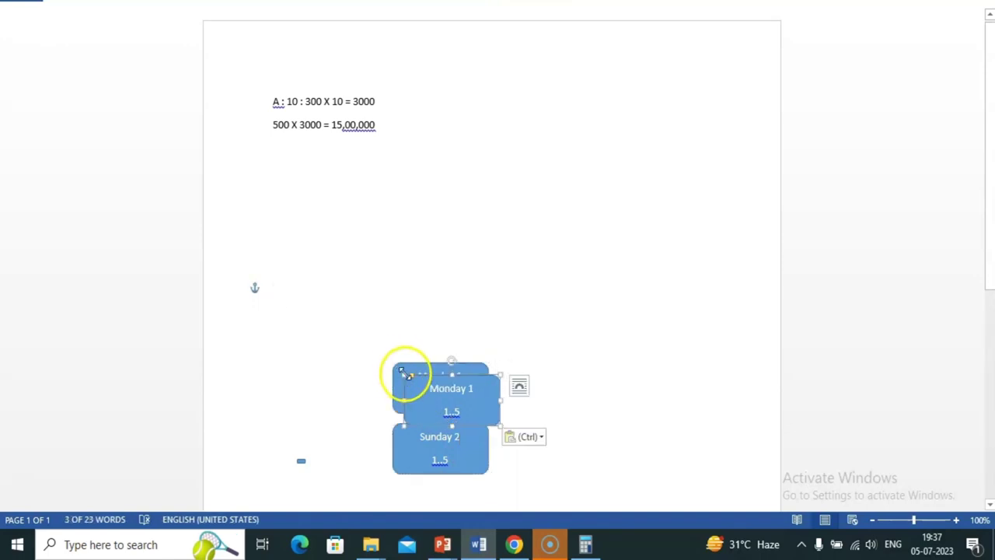
pyautogui.moveTo(412, 381); pyautogui.dragTo(394, 301)
pyautogui.doubleClick(431, 313)
pyautogui.write('Tuesday')
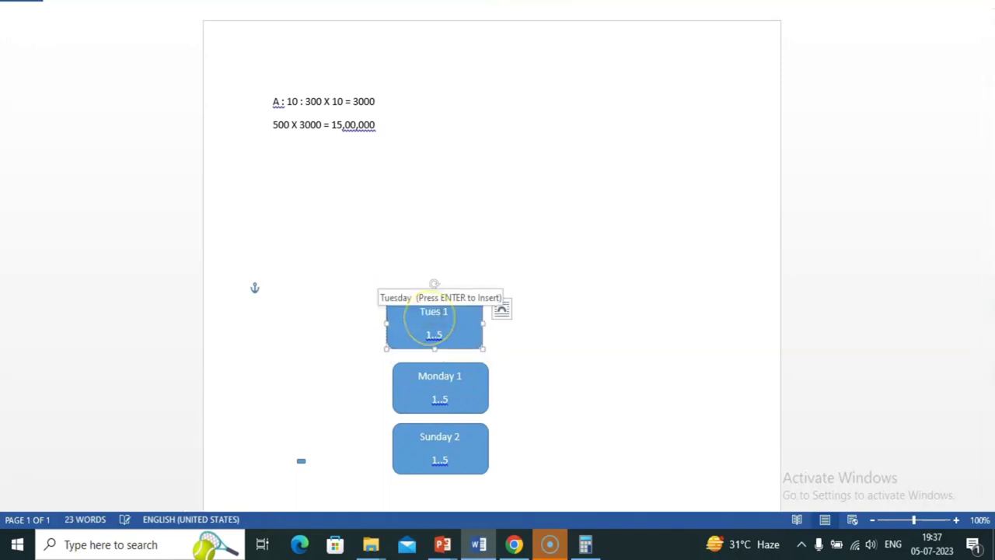
# Renumber the Monday box to 2 and clear the old number on the Sunday box.
pyautogui.click(464, 379)
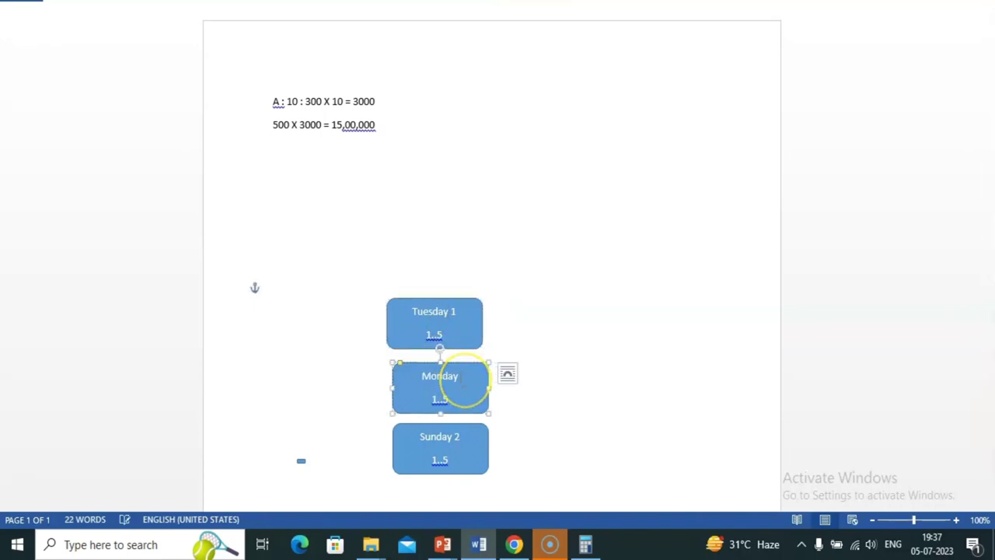
pyautogui.press('BackSpace')
pyautogui.write('2')
pyautogui.click(466, 442)
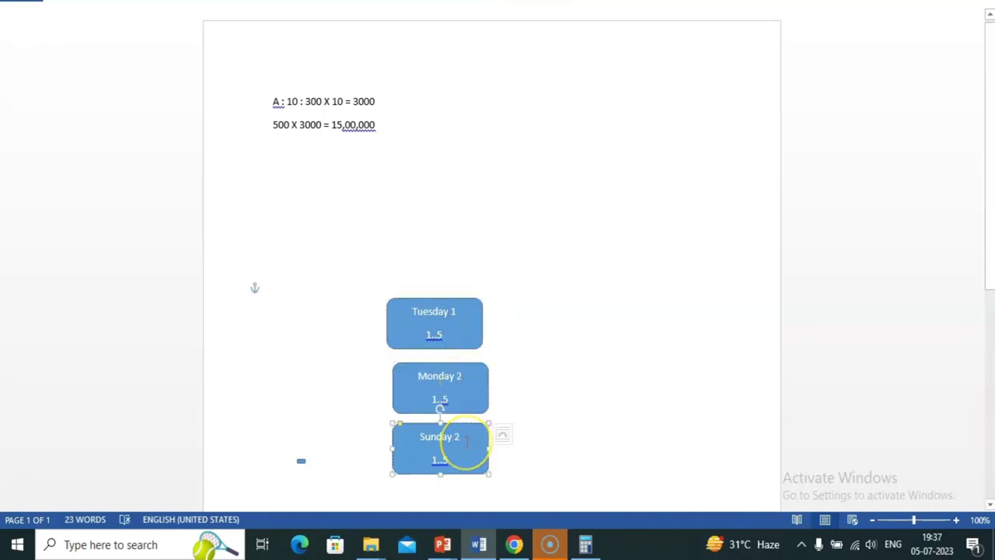
pyautogui.press('BackSpace')
# Number Sunday 3, then duplicate the Tuesday box on top and rename it Wednesday.
pyautogui.write('3')
pyautogui.click(404, 297)
pyautogui.hotkey('ctrl', 'c')
pyautogui.hotkey('ctrl', 'v')
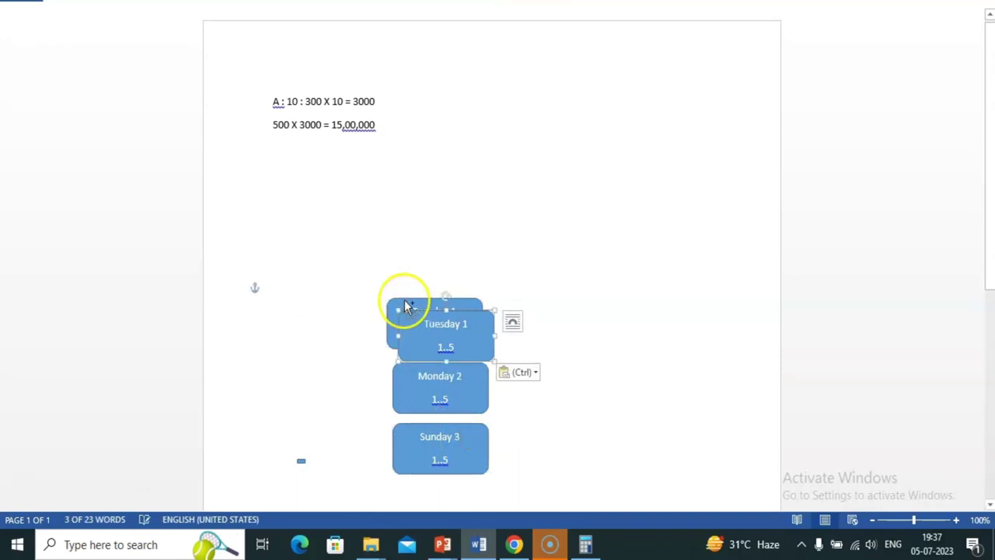
pyautogui.moveTo(412, 315); pyautogui.dragTo(407, 233)
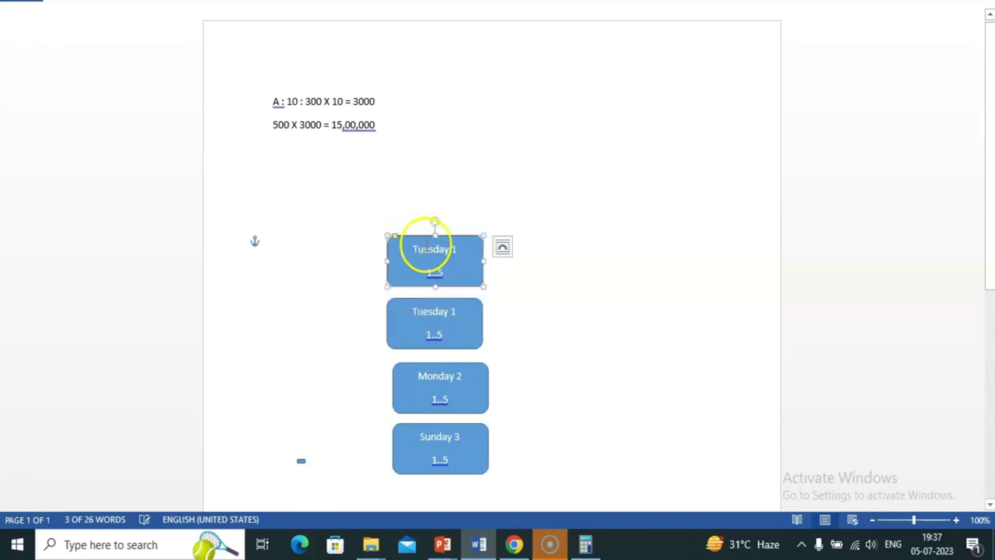
pyautogui.doubleClick(426, 248)
pyautogui.write('Wed')
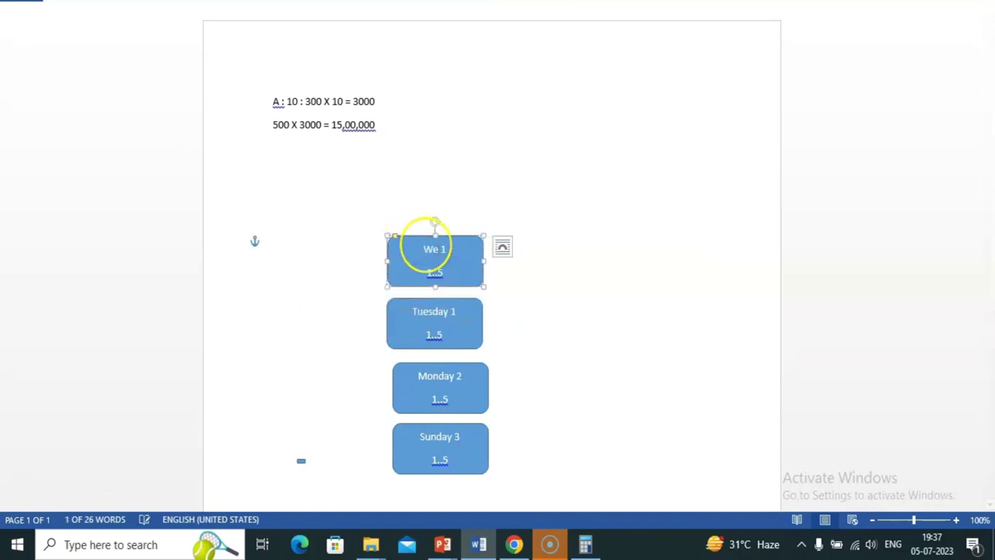
pyautogui.write('nes')
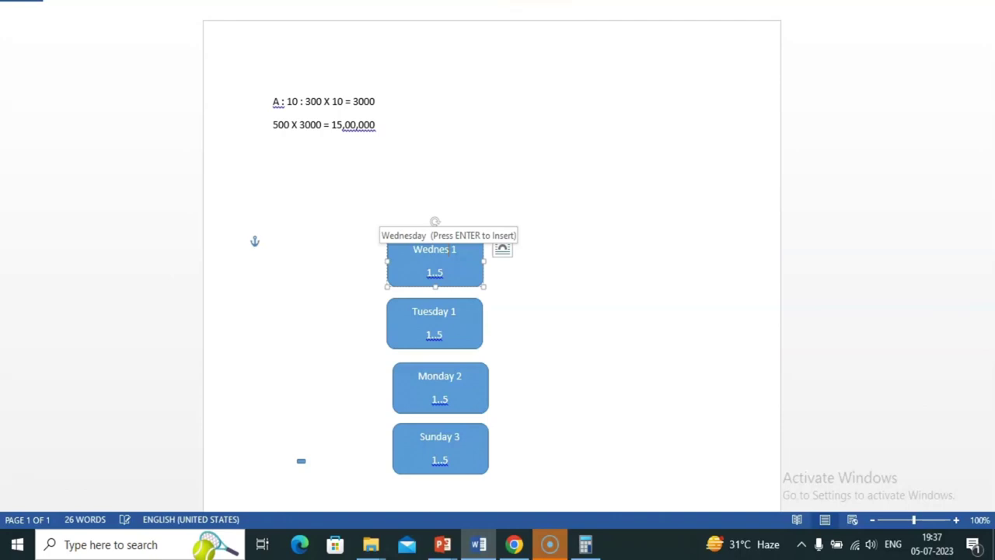
pyautogui.write('day')
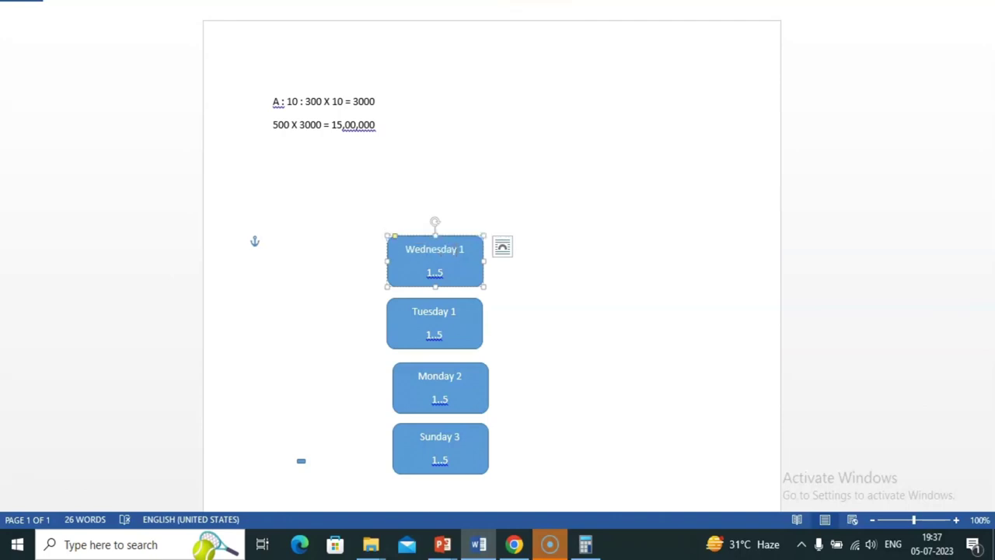
# Renumber the boxes to Tuesday 2, Monday 3 and Sunday 4.
pyautogui.click(454, 313)
pyautogui.press('BackSpace')
pyautogui.write('2')
pyautogui.click(466, 376)
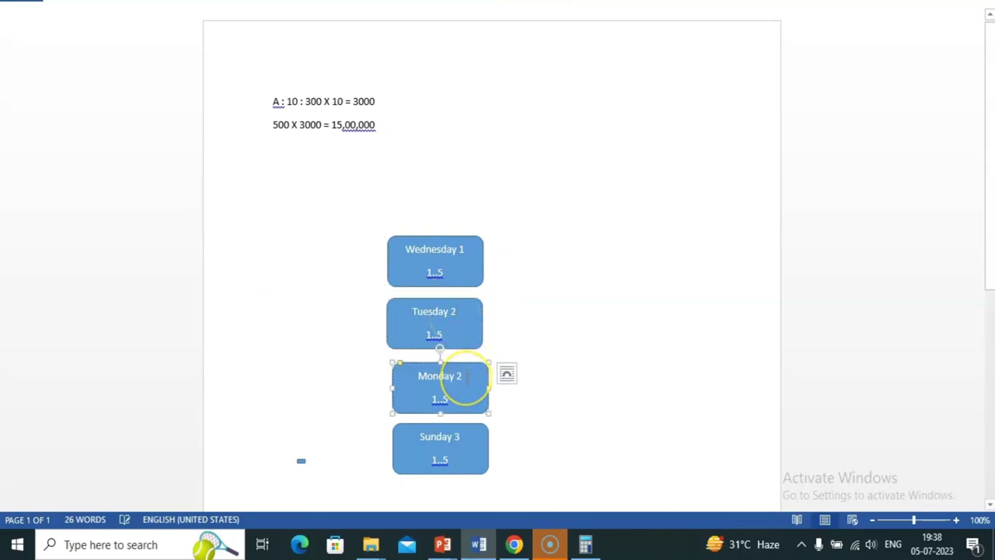
pyautogui.press('BackSpace')
pyautogui.write('3')
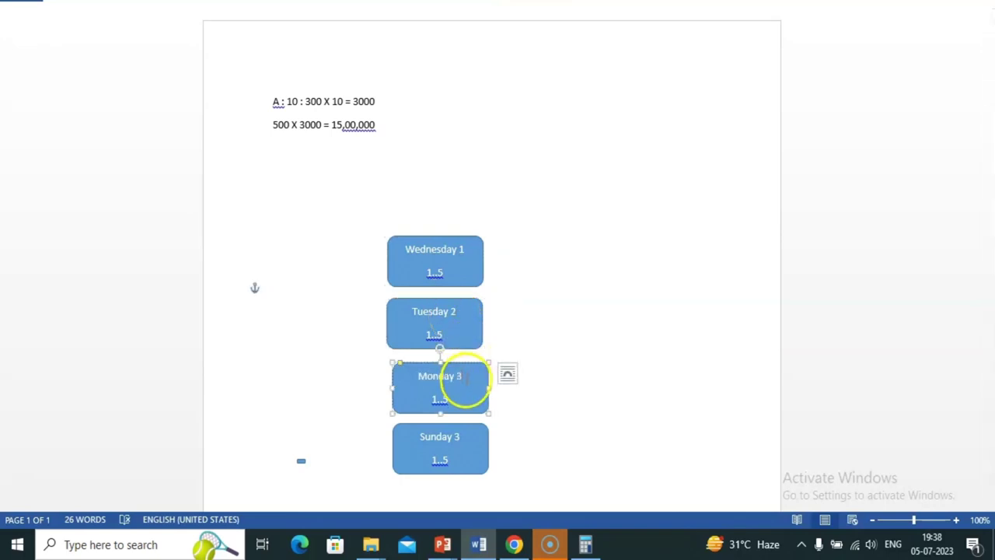
pyautogui.click(466, 430)
pyautogui.press('BackSpace')
pyautogui.write('4')
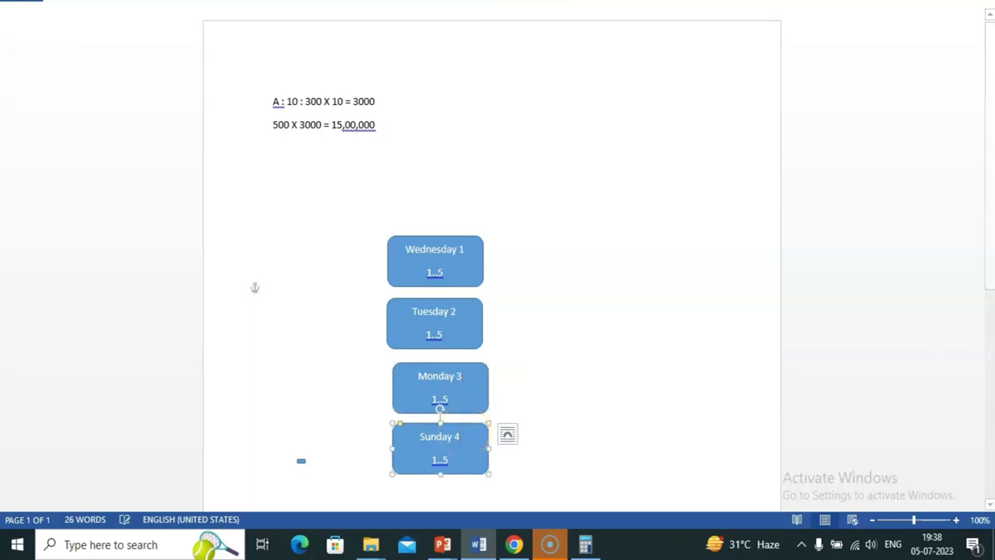
# Duplicate the Wednesday box onto the top of the stack and rename it Friday.
pyautogui.click(400, 240)
pyautogui.hotkey('ctrl', 'c')
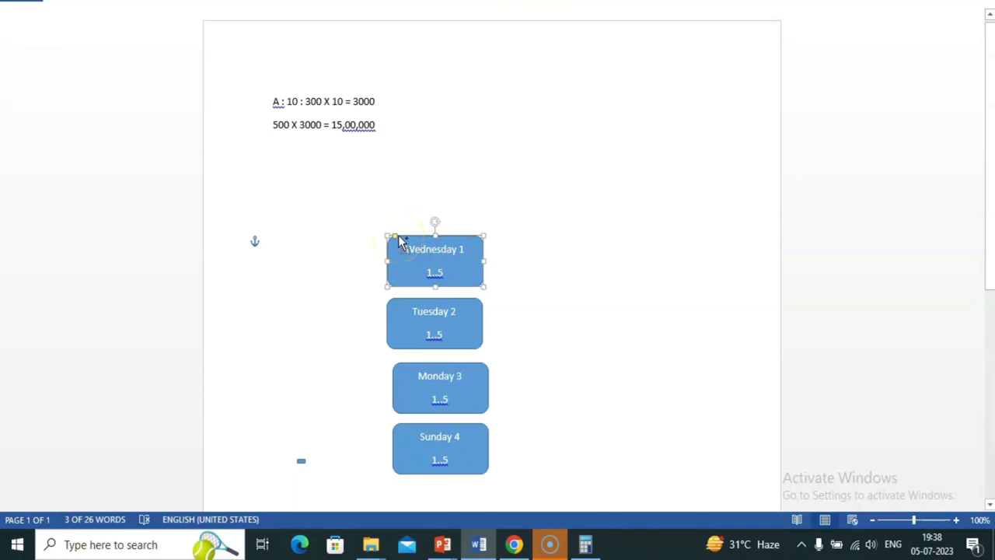
pyautogui.hotkey('ctrl', 'v')
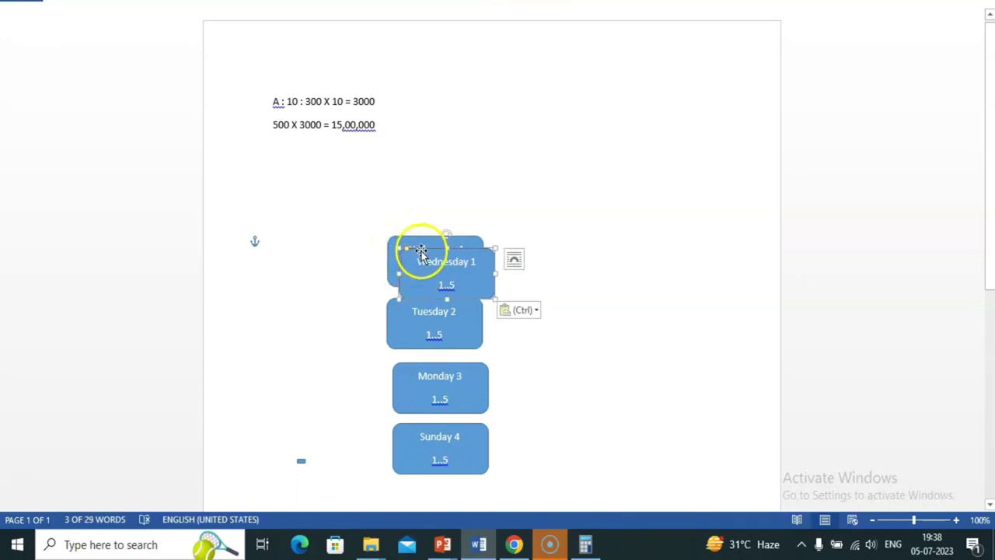
pyautogui.moveTo(422, 256); pyautogui.dragTo(413, 158)
pyautogui.doubleClick(433, 180)
pyautogui.write('Fri')
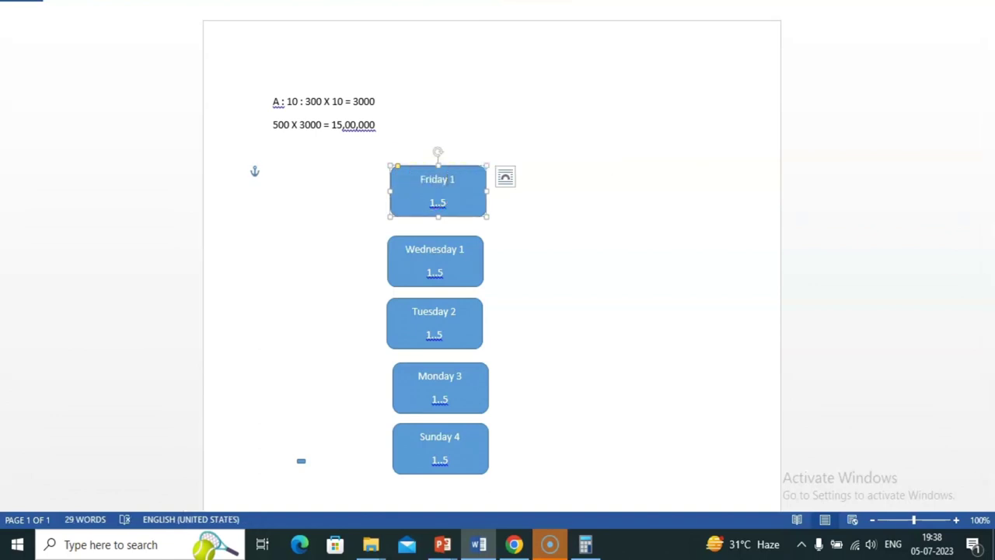
# Renumber to Wednesday 3, Tuesday 4 and Monday 5, and clear Monday's 1..5 range.
pyautogui.click(471, 253)
pyautogui.doubleClick(464, 248)
pyautogui.write('3')
pyautogui.click(460, 311)
pyautogui.press('BackSpace')
pyautogui.write('4')
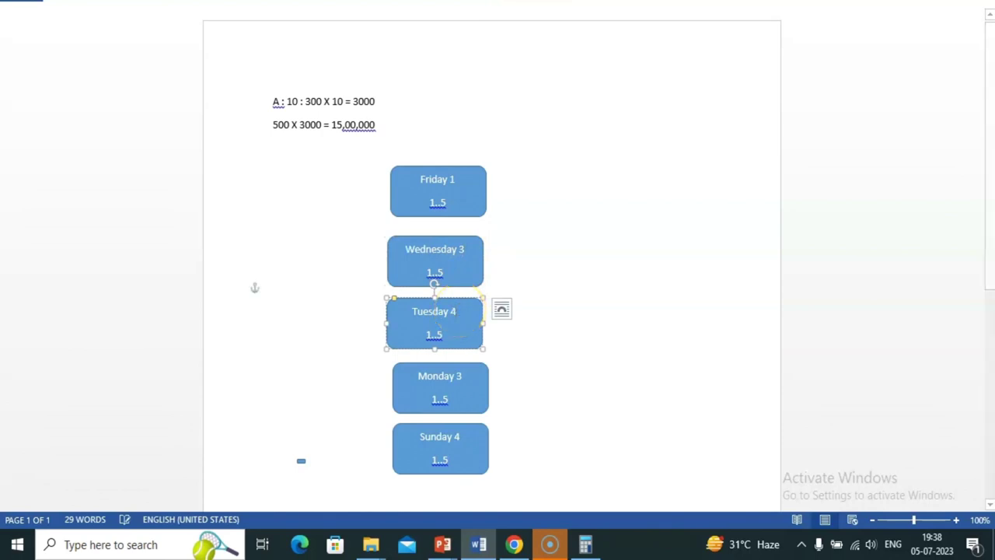
pyautogui.click(460, 378)
pyautogui.press('BackSpace')
pyautogui.write('5')
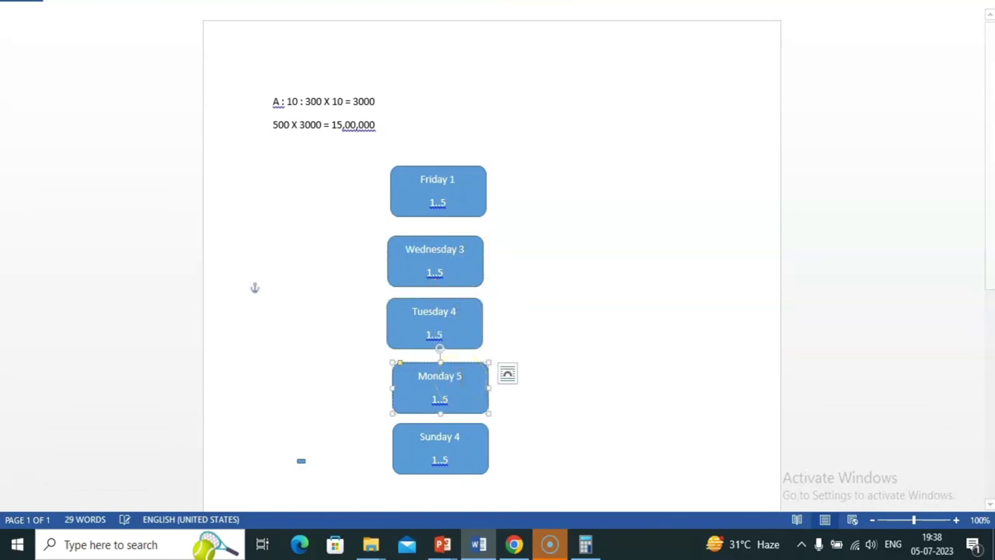
pyautogui.click(441, 397)
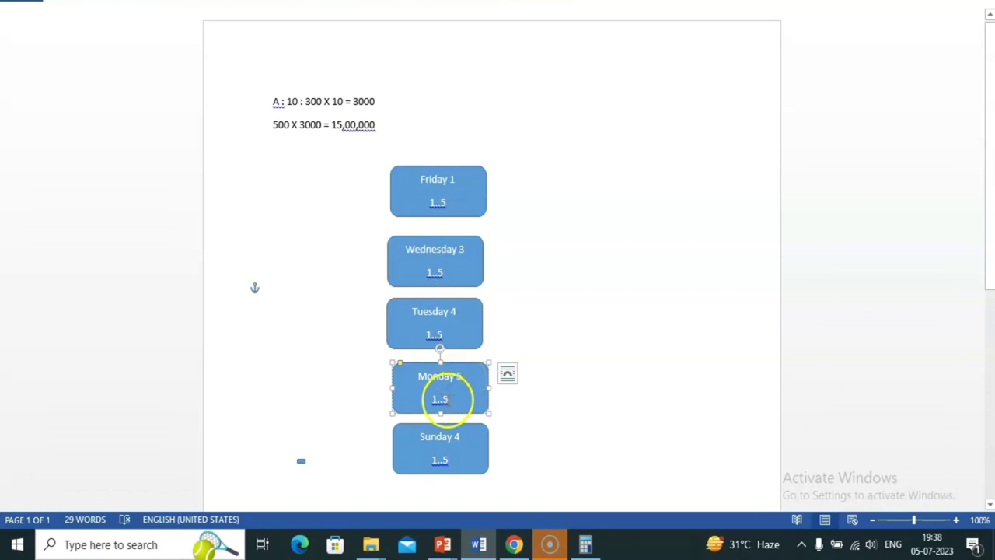
pyautogui.press('BackSpace')
pyautogui.press('BackSpace')
pyautogui.press('BackSpace')
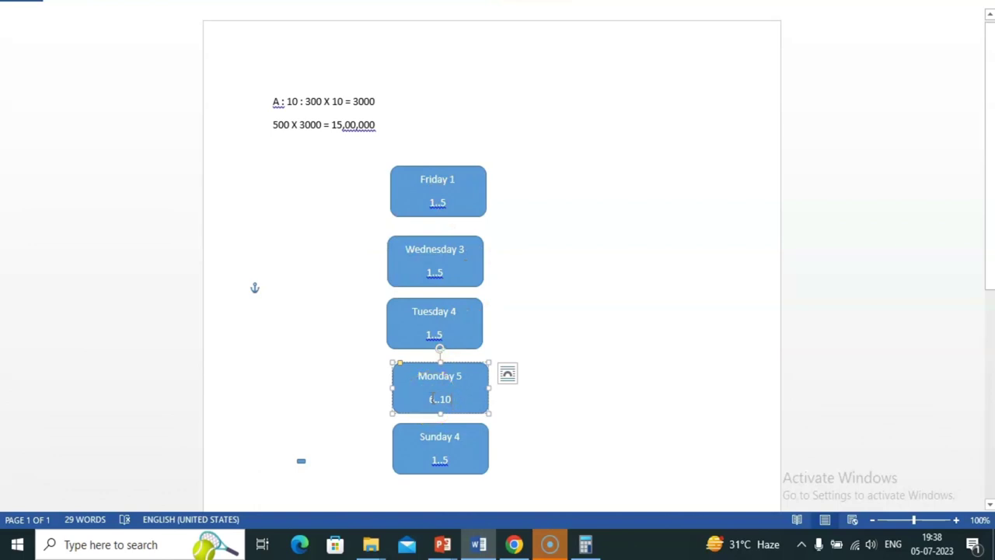
# Renumber the Sunday box to 6 and return to the Jenkins window.
pyautogui.click(471, 438)
pyautogui.press('BackSpace')
pyautogui.write('6')
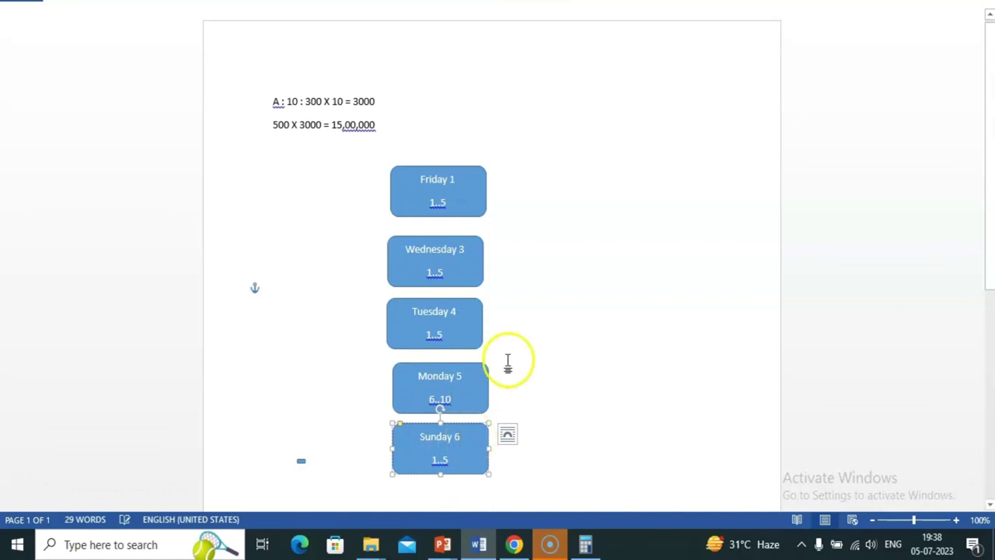
pyautogui.hotkey('alt', 'Tab')
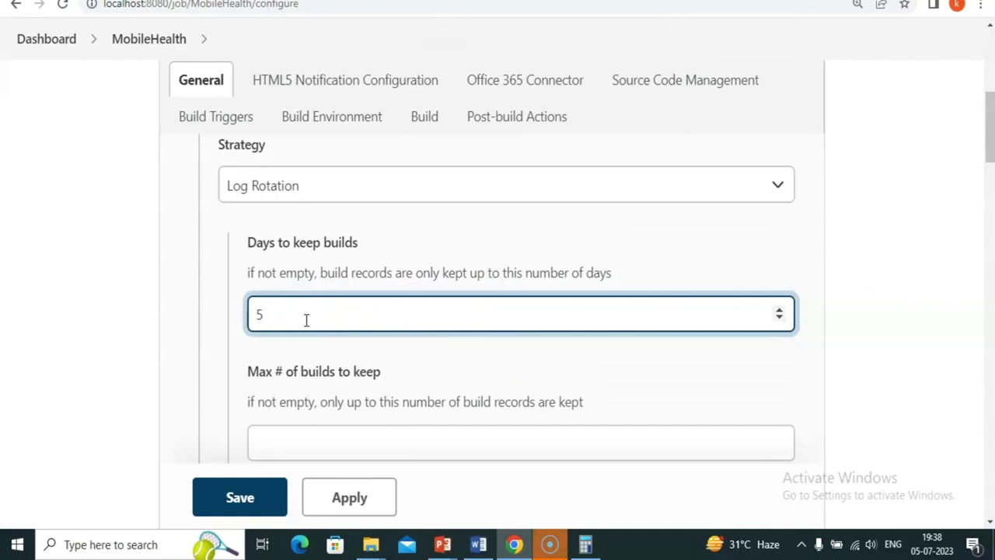
# Bring the Word document with the day-box stack back in front of Chrome.
pyautogui.hotkey('alt', 'Tab')
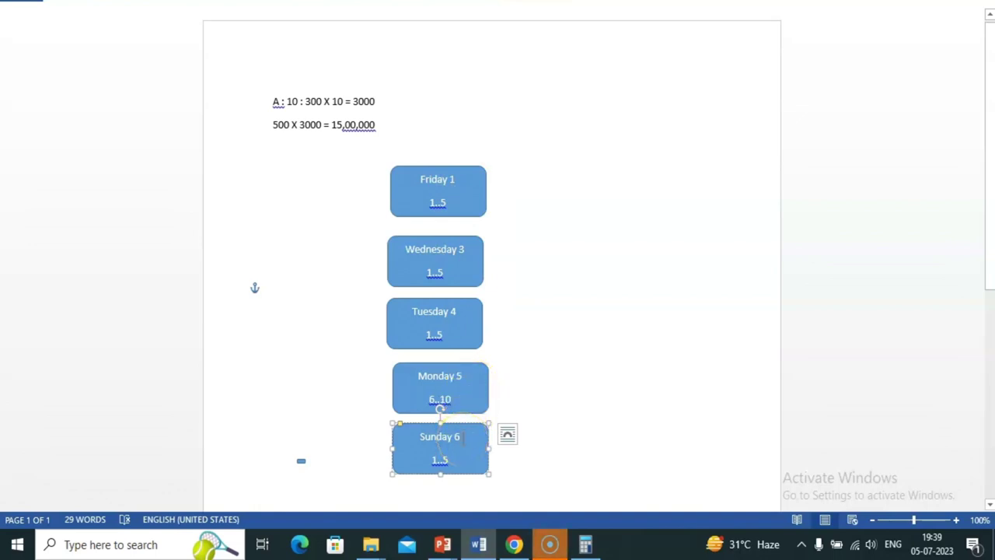
# Remove the Sunday 6 box from the stack, then go back to the Jenkins window.
pyautogui.click(394, 428)
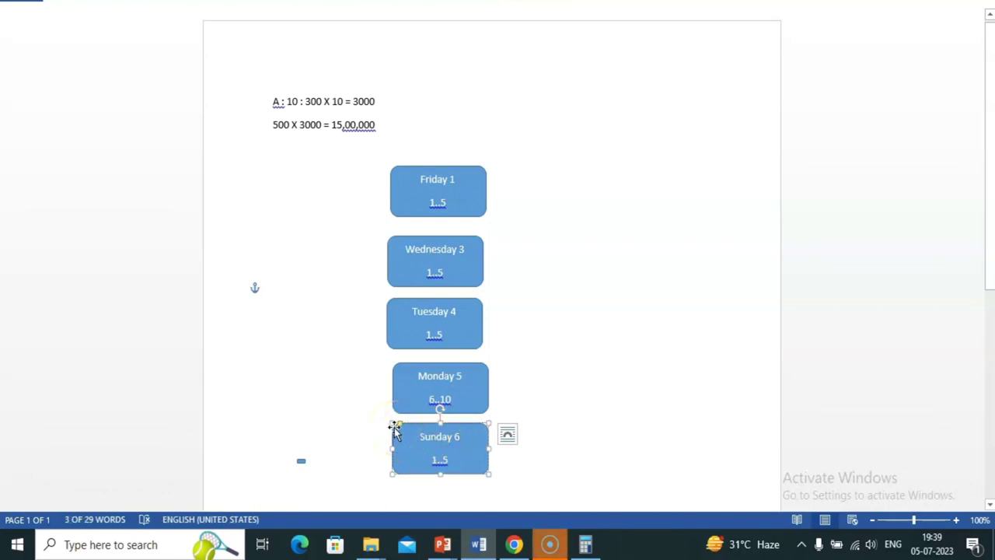
pyautogui.press('Delete')
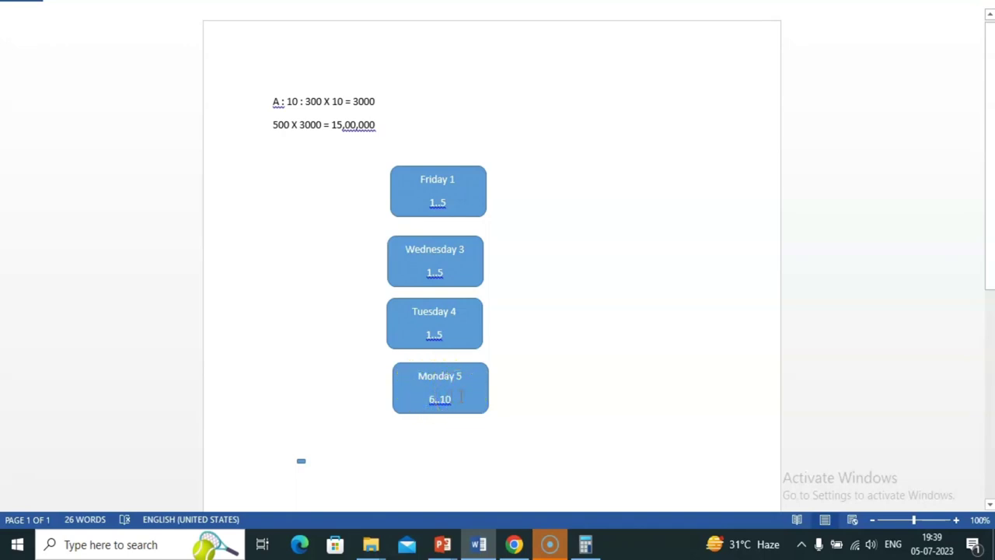
pyautogui.hotkey('alt', 'Tab')
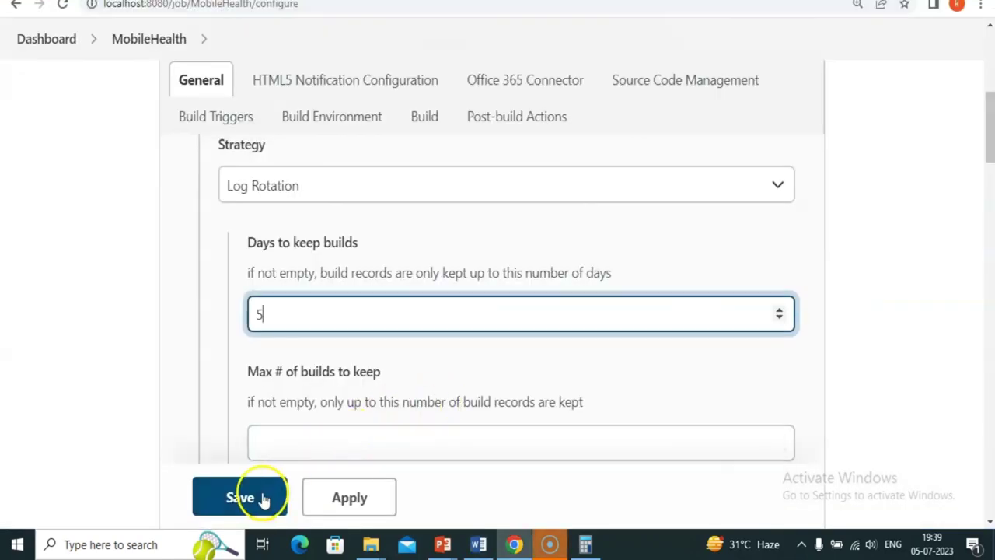
# Save the MobileHealth job configuration and inspect build #30 in the history.
pyautogui.click(255, 499)
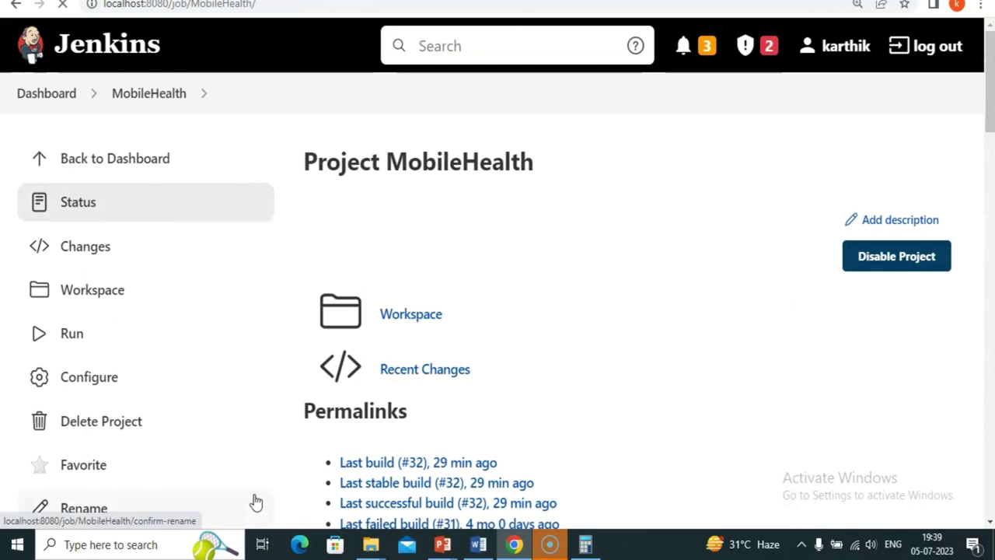
pyautogui.scroll(-6, 253, 503)
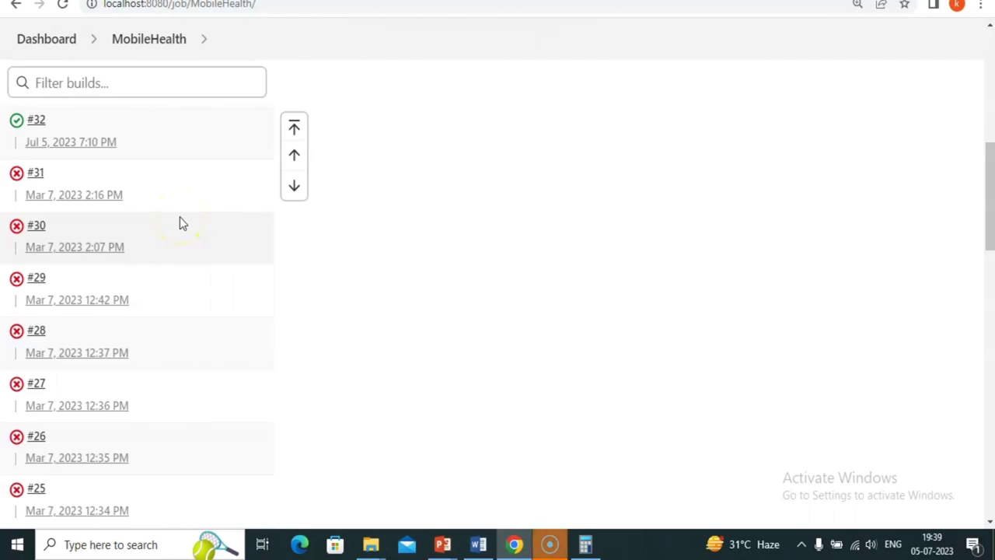
pyautogui.doubleClick(141, 216)
# Scroll through the MobileHealth build history and reopen the job's Configure page.
pyautogui.scroll(-1, 142, 215)
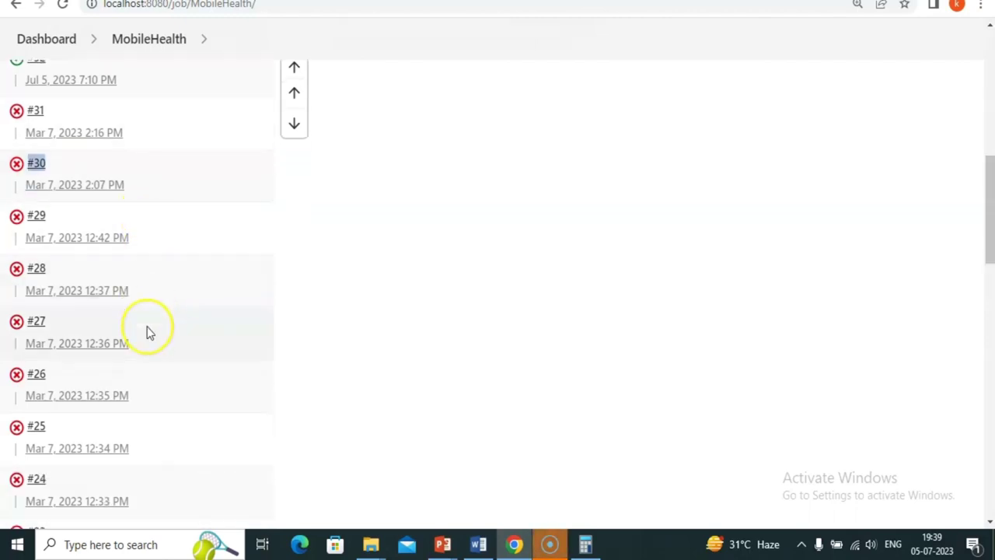
pyautogui.scroll(-2, 147, 331)
pyautogui.scroll(1, 117, 360)
pyautogui.scroll(-6, 118, 360)
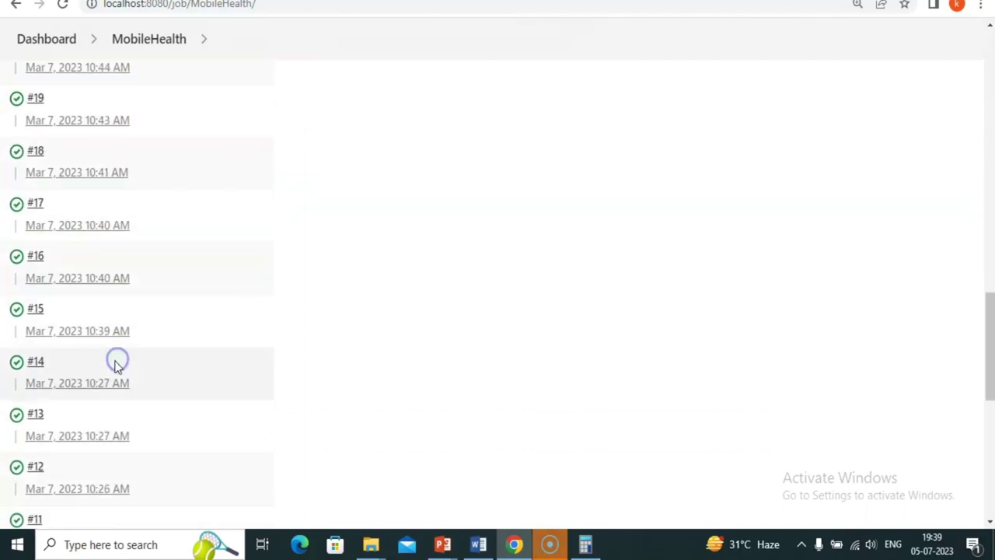
pyautogui.scroll(1, 115, 364)
pyautogui.scroll(-4, 115, 364)
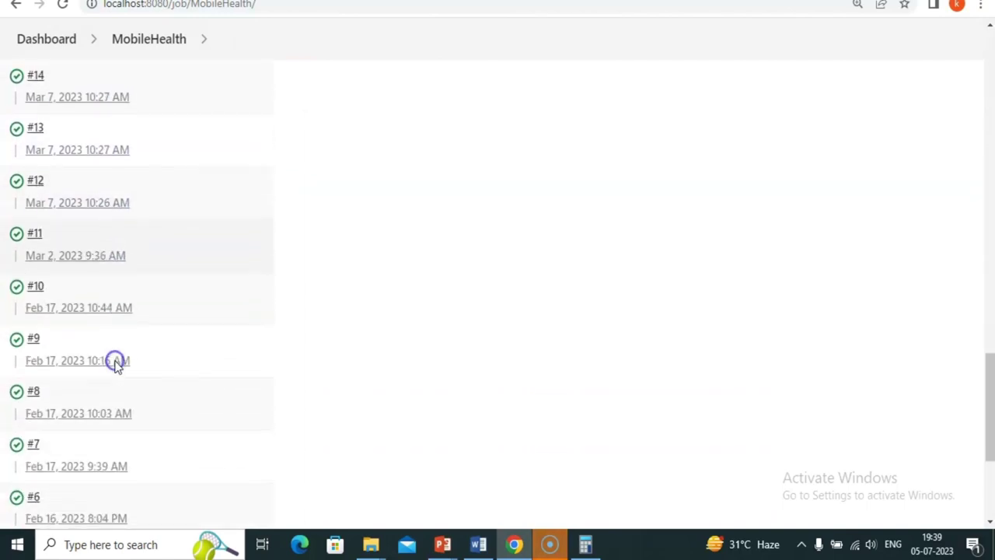
pyautogui.scroll(-1, 108, 367)
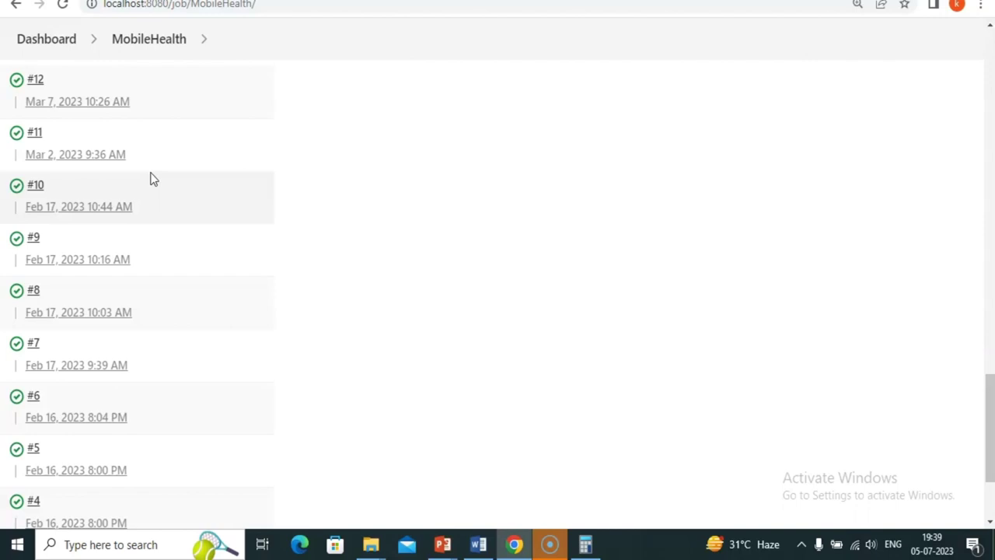
pyautogui.scroll(15, 158, 217)
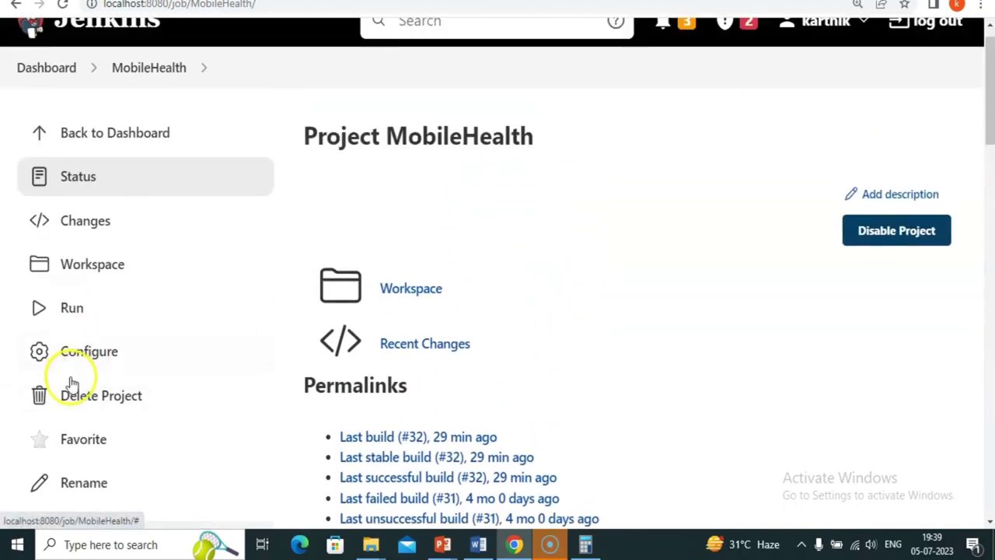
pyautogui.click(91, 356)
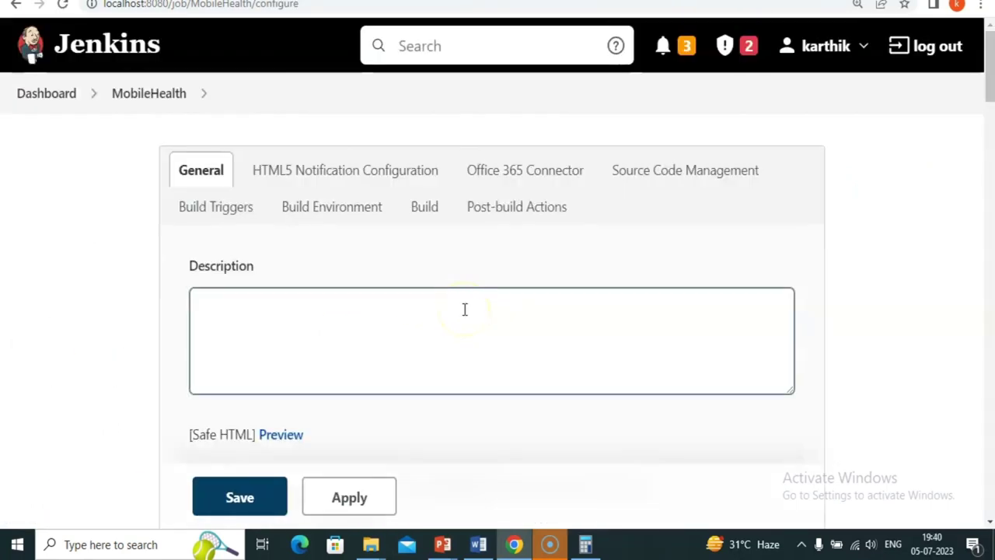
# Pick the Log Rotation discard strategy, edit the days-to-keep-builds value, and save the job.
pyautogui.scroll(-3, 464, 311)
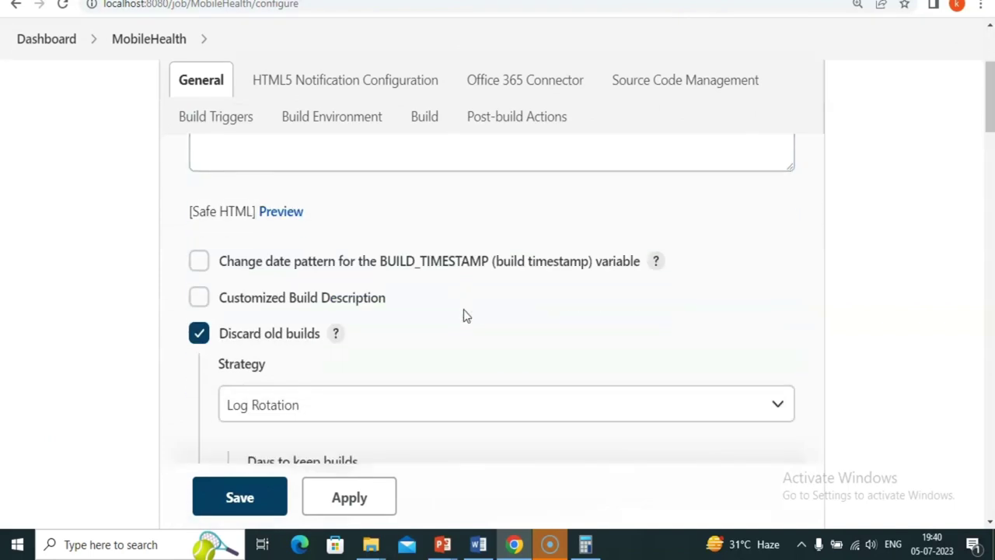
pyautogui.click(411, 401)
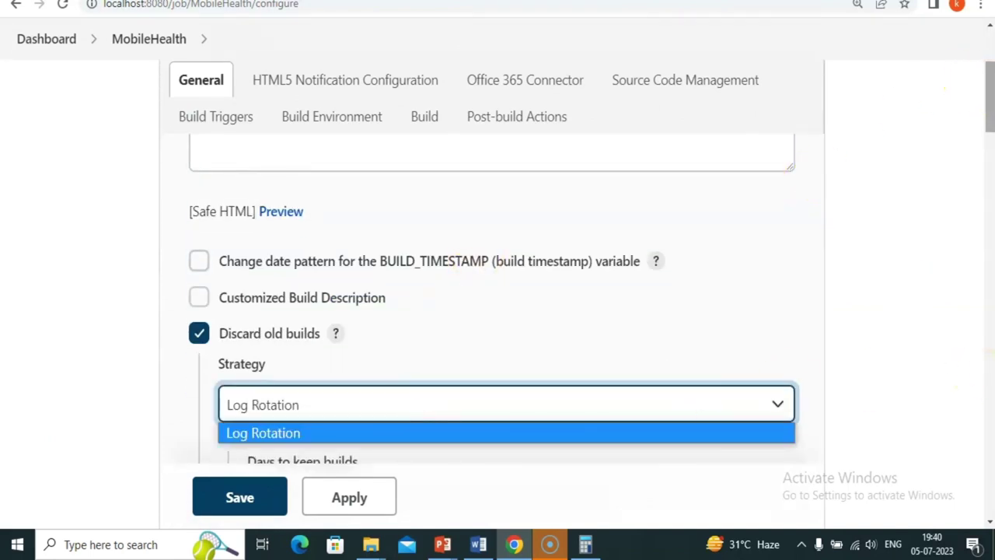
pyautogui.moveTo(988, 89); pyautogui.dragTo(986, 129)
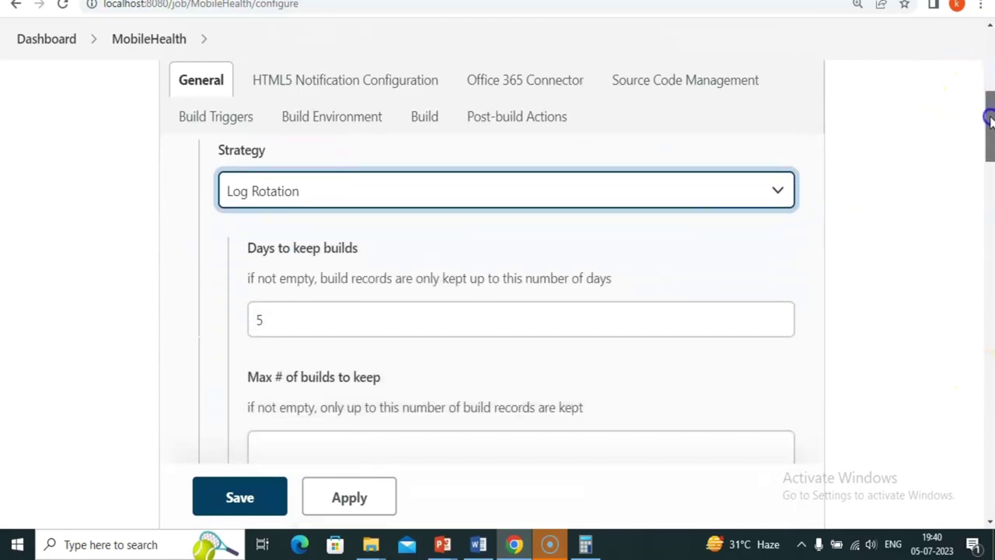
pyautogui.click(316, 328)
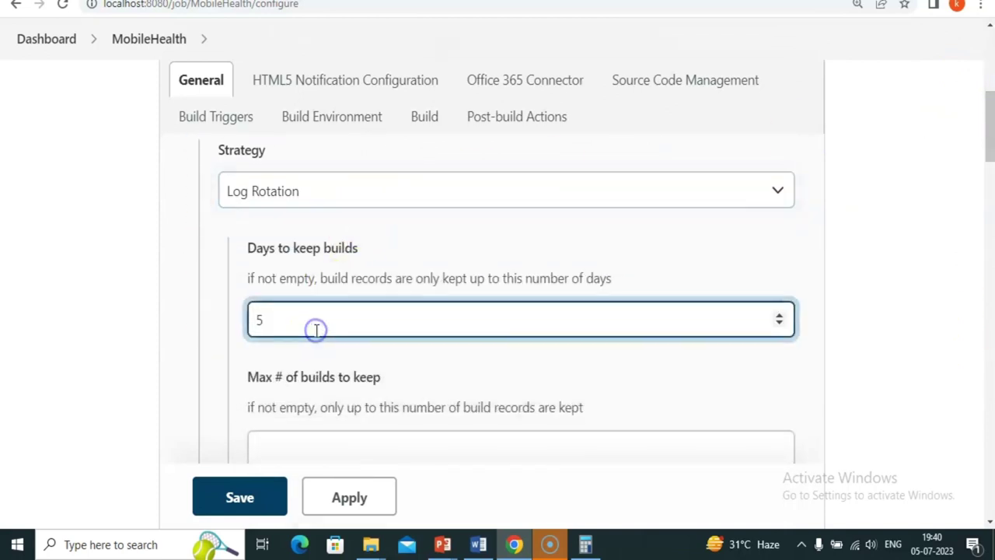
pyautogui.click(240, 496)
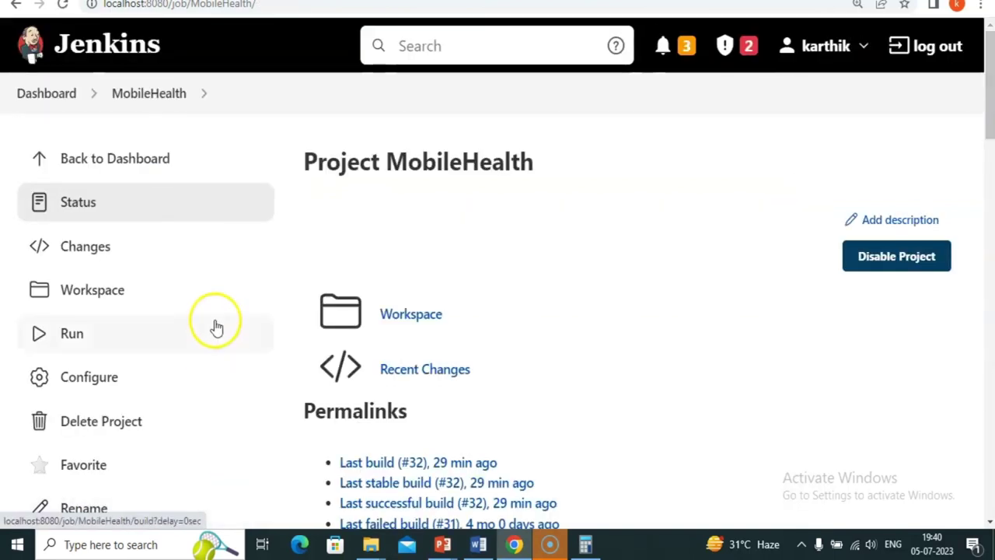
# Trigger a new MobileHealth build and reload so only builds #12 onward remain.
pyautogui.scroll(-20, 216, 325)
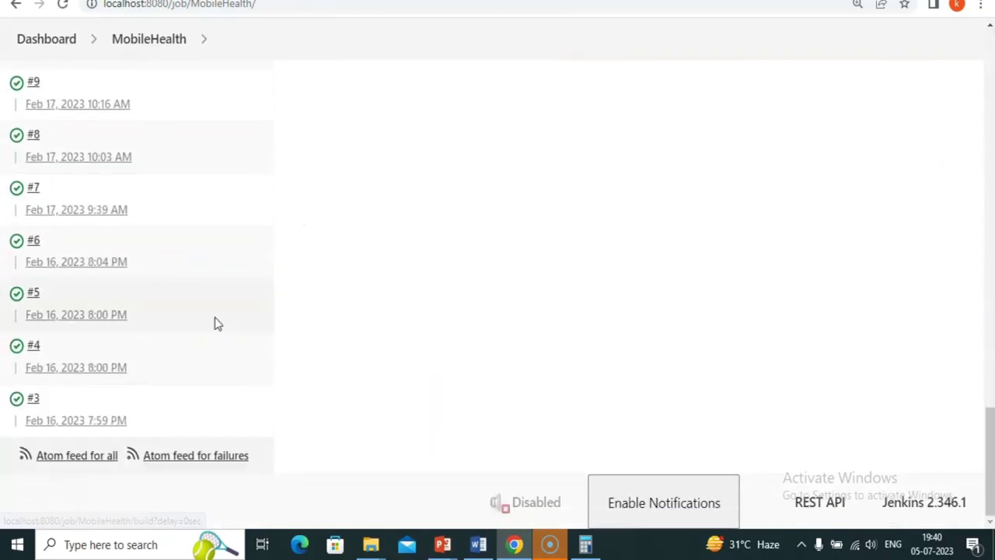
pyautogui.scroll(2, 217, 325)
pyautogui.tripleClick(216, 322)
pyautogui.scroll(1, 216, 324)
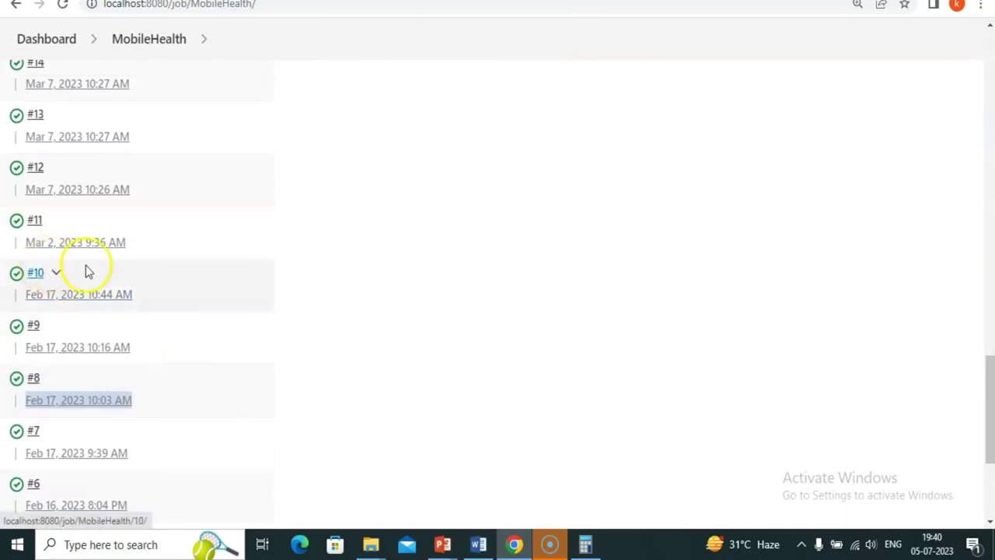
pyautogui.scroll(12, 323, 294)
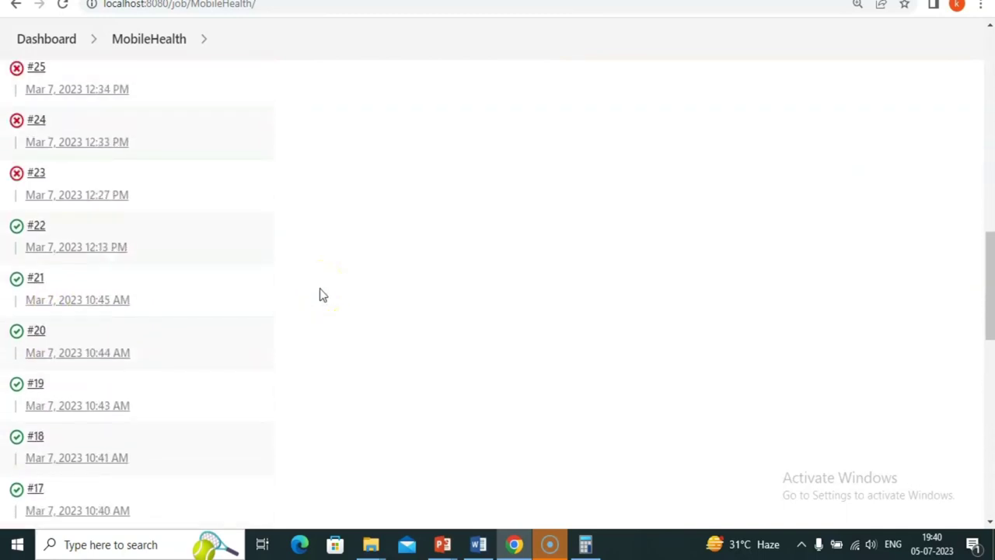
pyautogui.scroll(5, 322, 293)
pyautogui.click(64, 271)
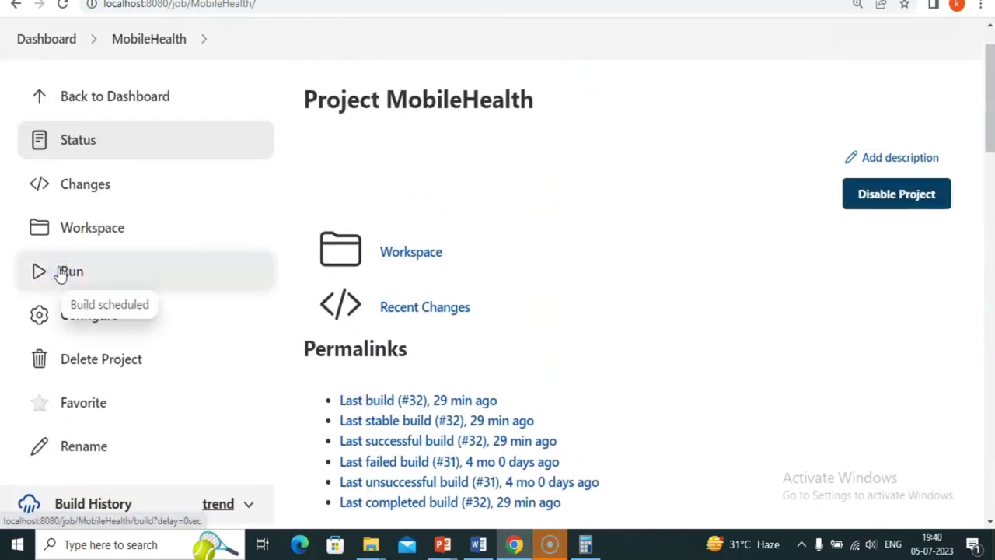
pyautogui.scroll(-5, 518, 366)
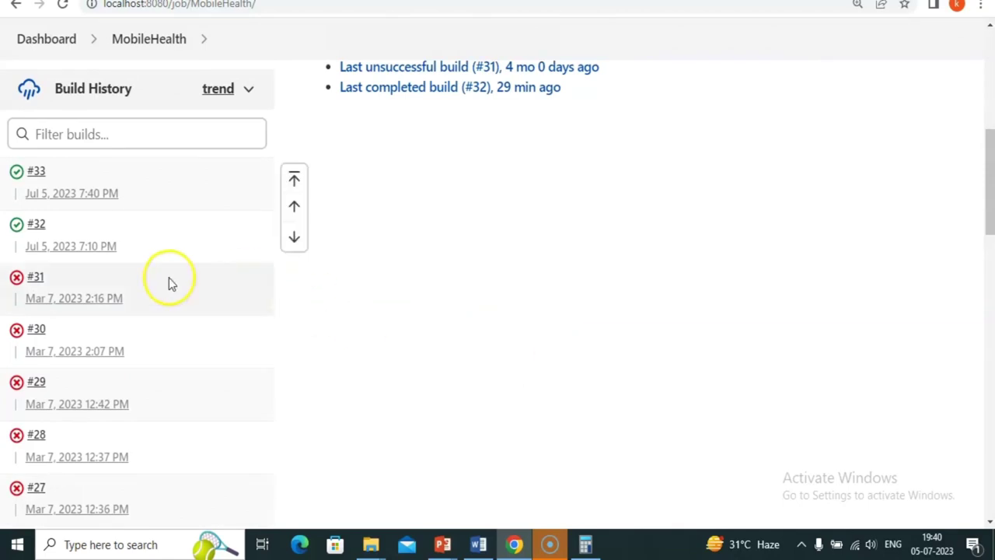
pyautogui.scroll(-15, 171, 283)
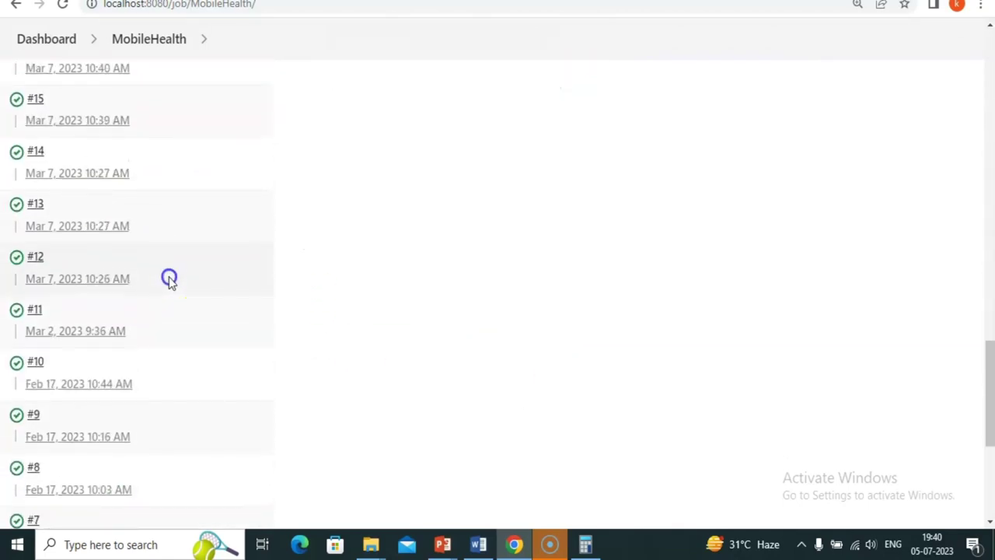
pyautogui.click(61, 9)
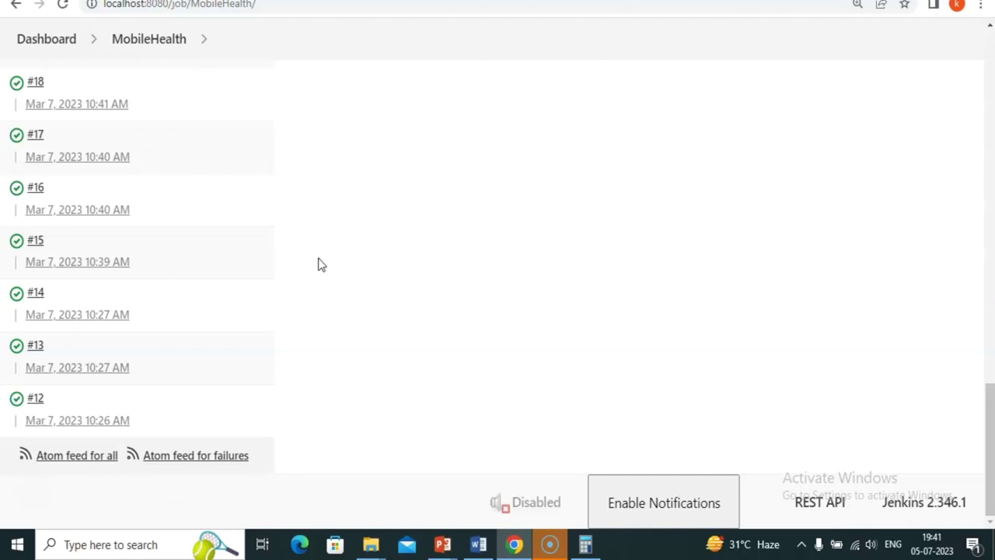
# Advance the slide to show the 'Deleting Based on Count' bullet, then return to Jenkins.
pyautogui.hotkey('alt', 'Tab')
pyautogui.hotkey('alt', 'Tab')
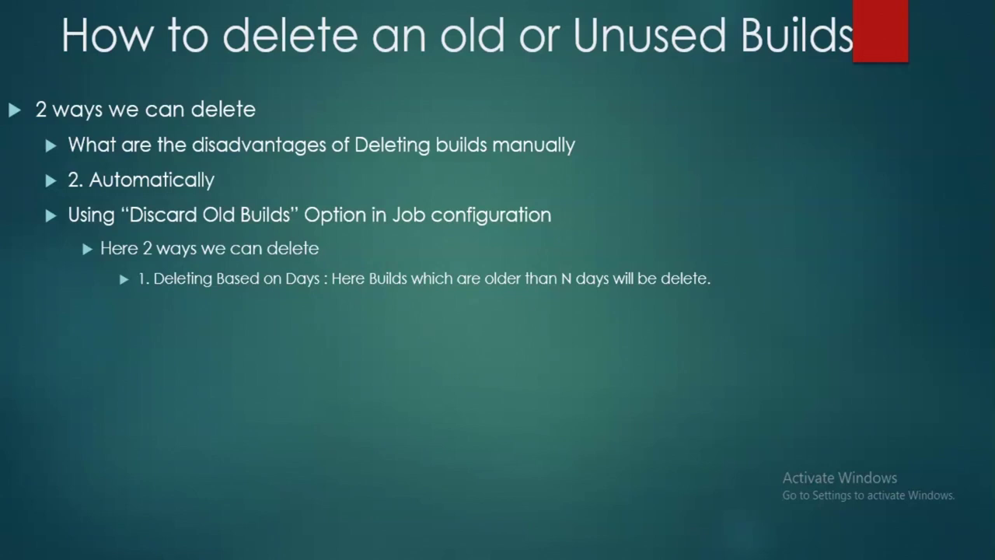
pyautogui.press('Right')
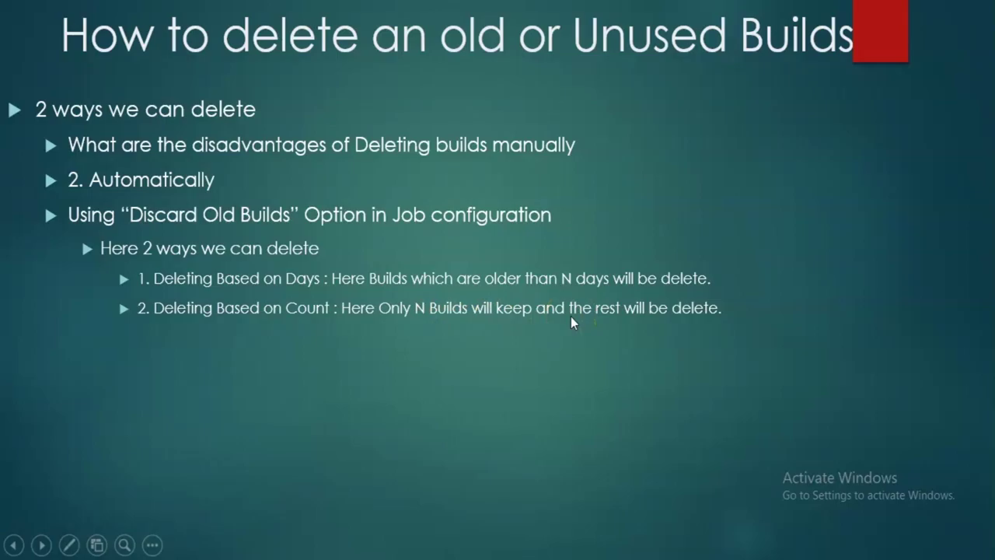
pyautogui.hotkey('alt', 'Tab')
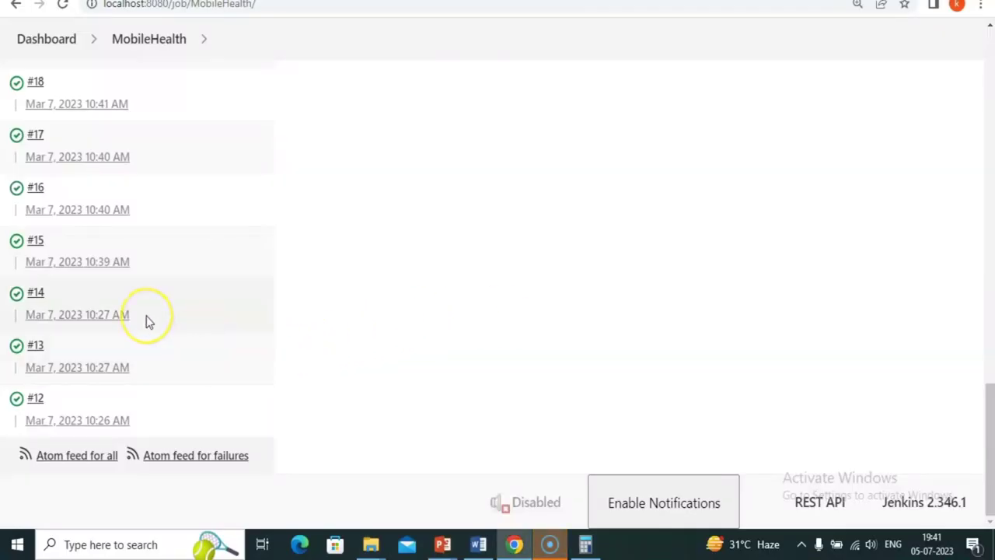
# Review the MobileHealth build history around build #25 and bring the job page back in front.
pyautogui.scroll(3, 148, 321)
pyautogui.scroll(8, 147, 320)
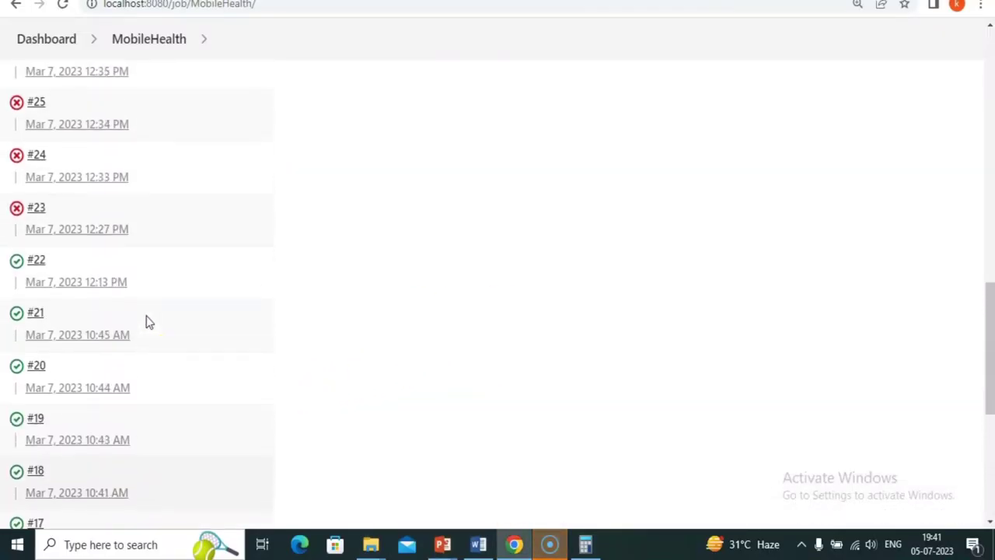
pyautogui.scroll(2, 148, 322)
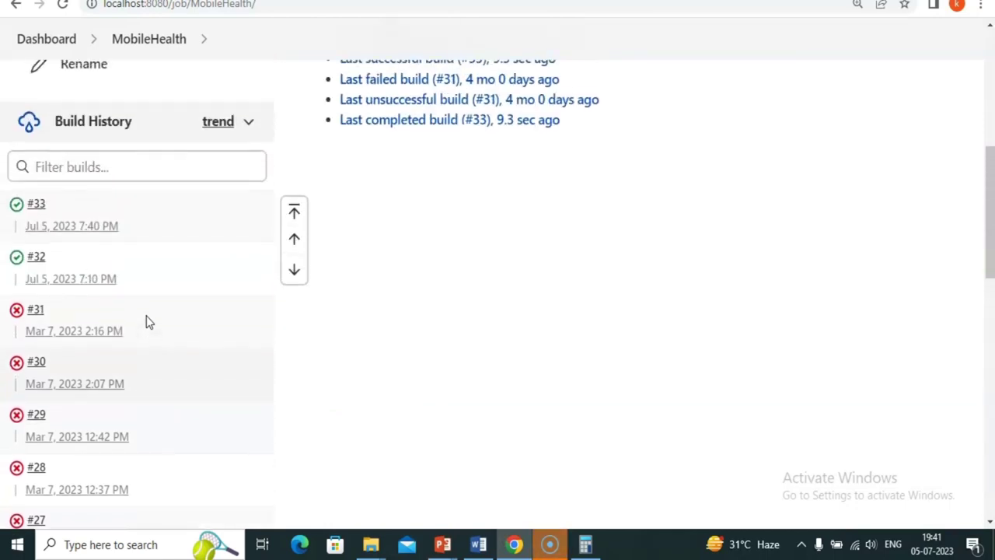
pyautogui.scroll(-1, 147, 322)
pyautogui.scroll(-4, 148, 321)
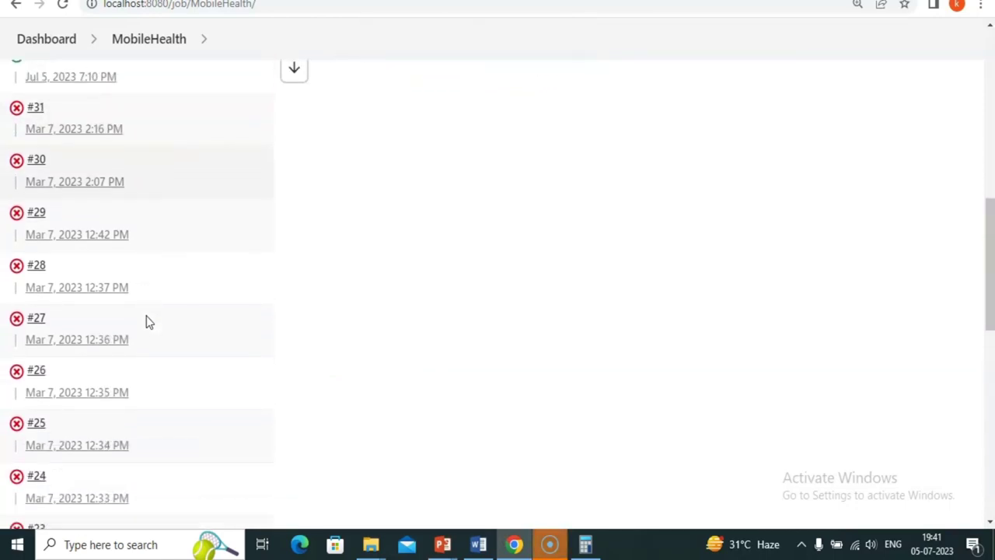
pyautogui.tripleClick(133, 377)
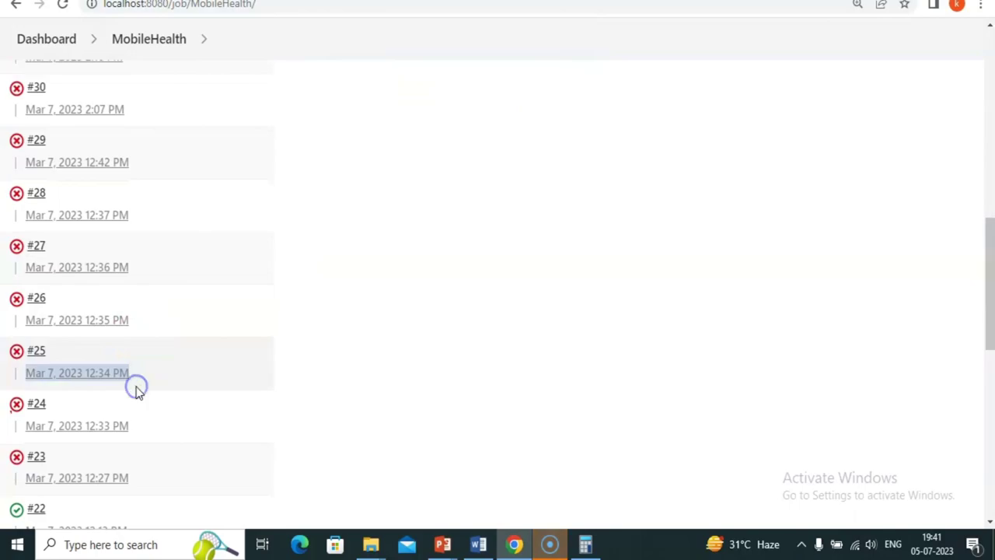
pyautogui.scroll(3, 135, 386)
pyautogui.hotkey('alt', 'Tab')
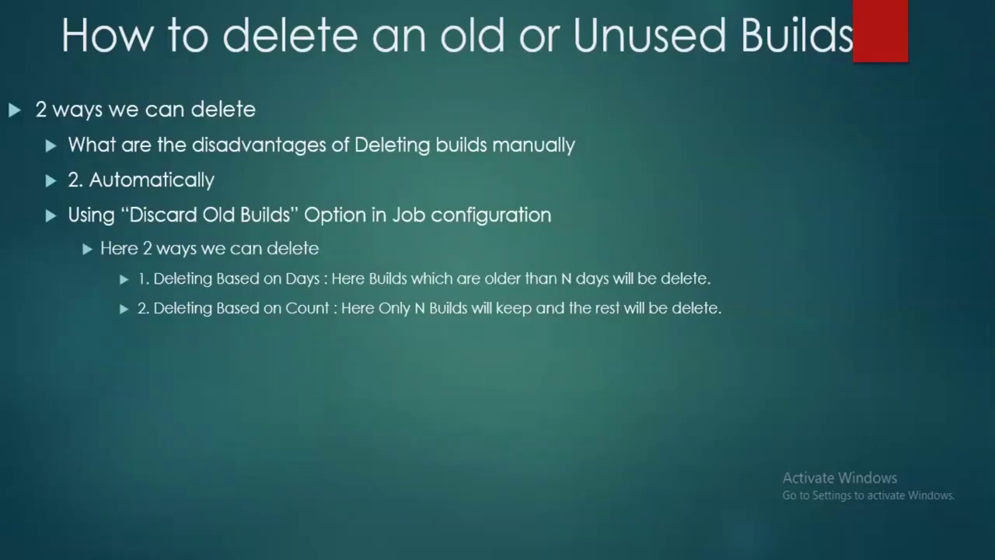
pyautogui.hotkey('alt', 'Tab')
pyautogui.click(227, 288)
pyautogui.scroll(10, 225, 287)
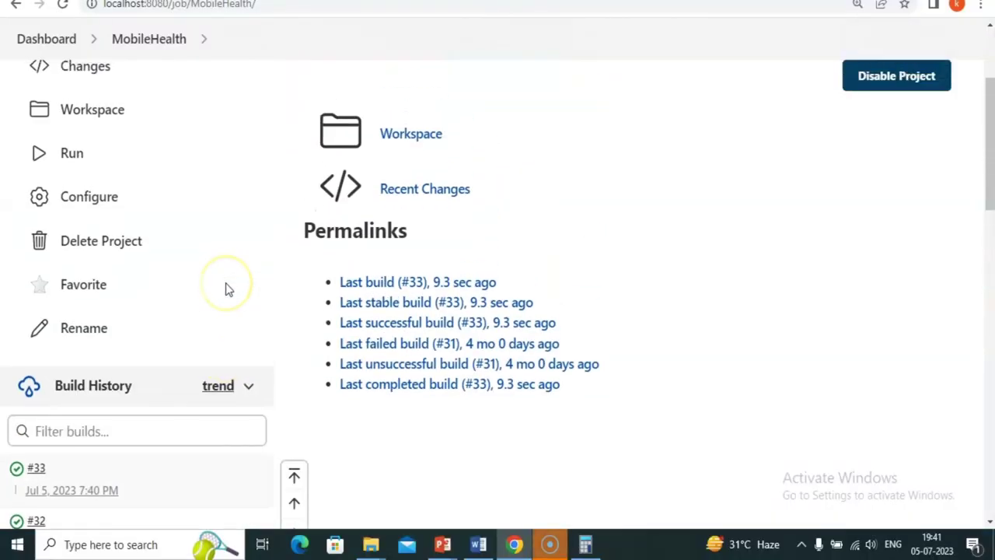
# Clear MobileHealth's Days to keep builds, set Max # of builds to keep to 15, and save.
pyautogui.click(112, 301)
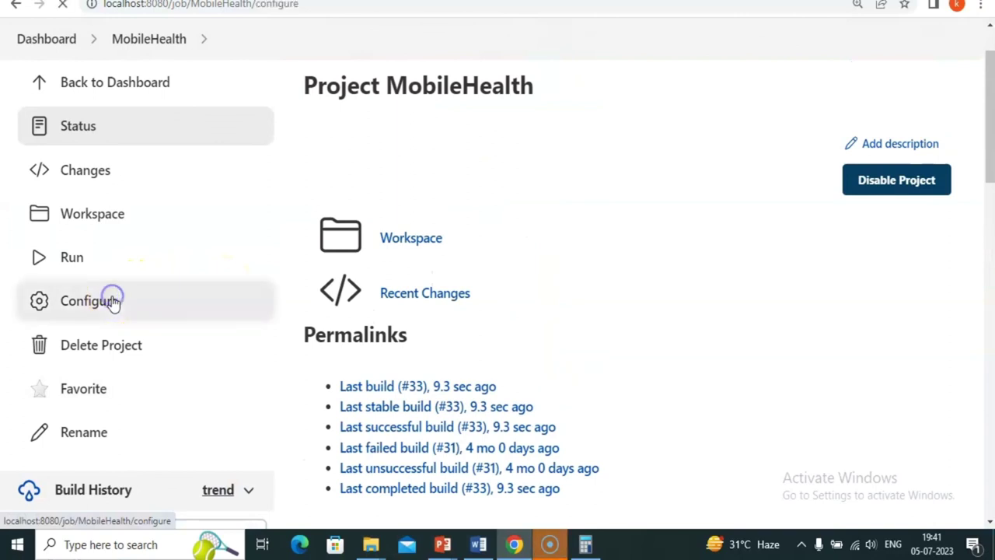
pyautogui.scroll(-10, 518, 294)
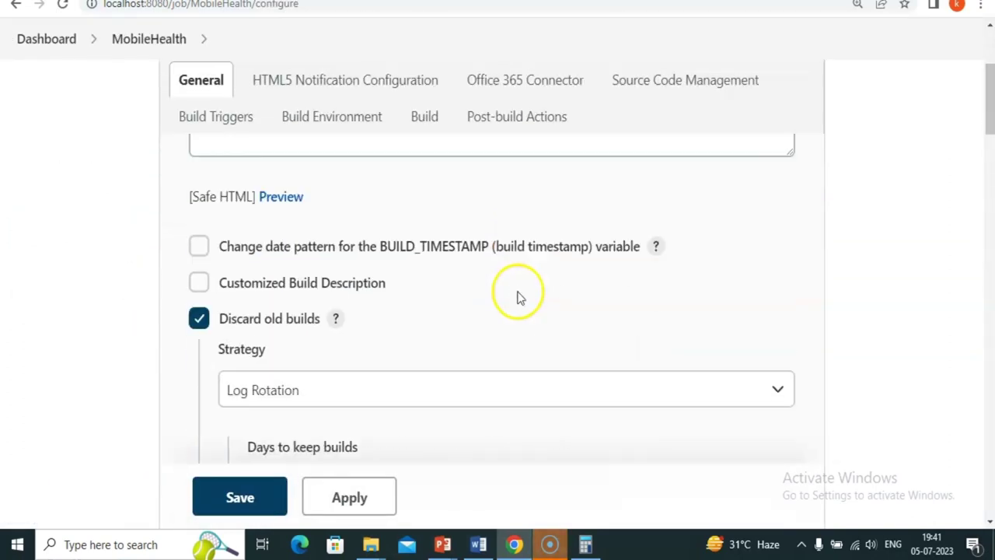
pyautogui.scroll(1, 518, 298)
pyautogui.click(343, 230)
pyautogui.press('BackSpace')
pyautogui.press('BackSpace')
pyautogui.press('BackSpace')
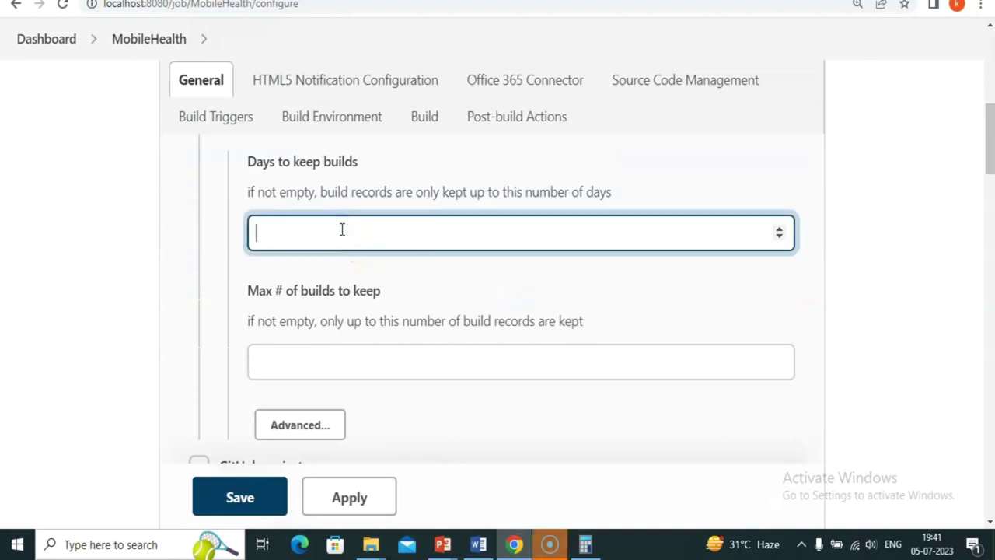
pyautogui.click(321, 367)
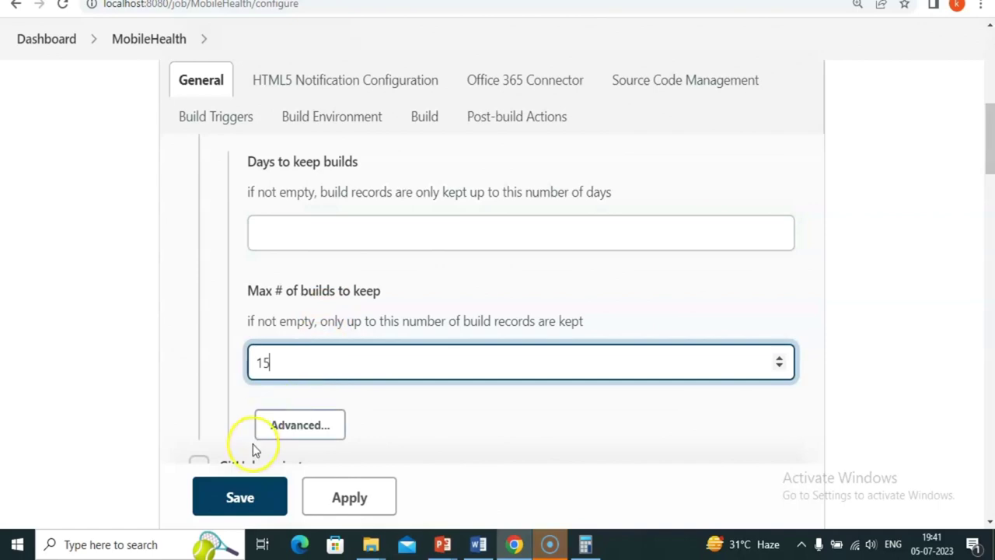
pyautogui.click(253, 493)
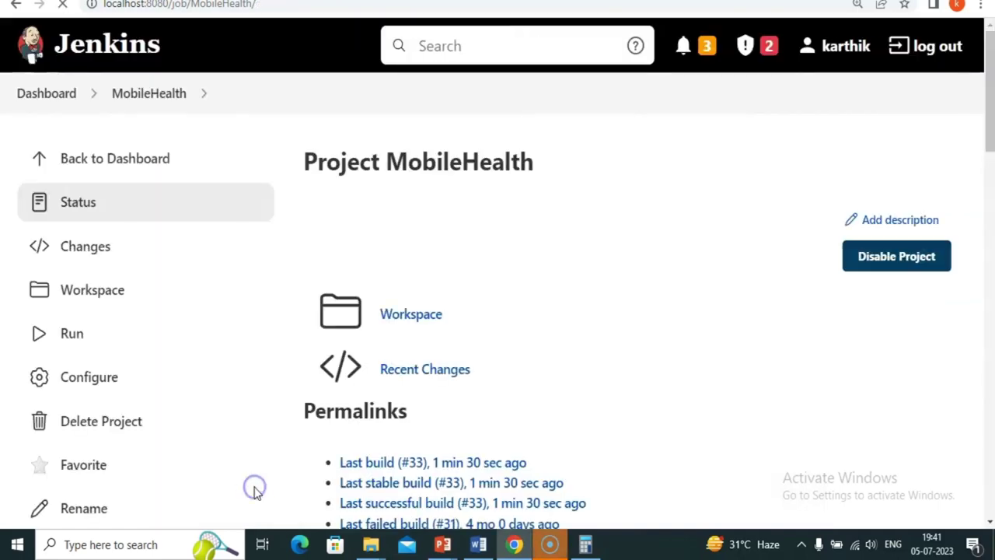
# Look over the MobileHealth job page, briefly visiting its rename page before returning.
pyautogui.scroll(-10, 255, 493)
pyautogui.scroll(3, 255, 493)
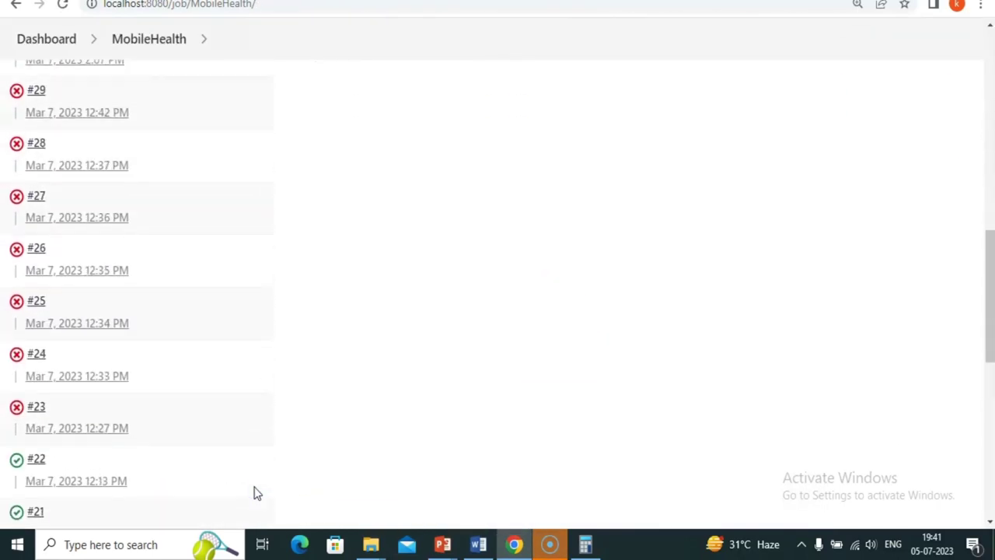
pyautogui.scroll(-4, 255, 493)
pyautogui.scroll(-3, 256, 493)
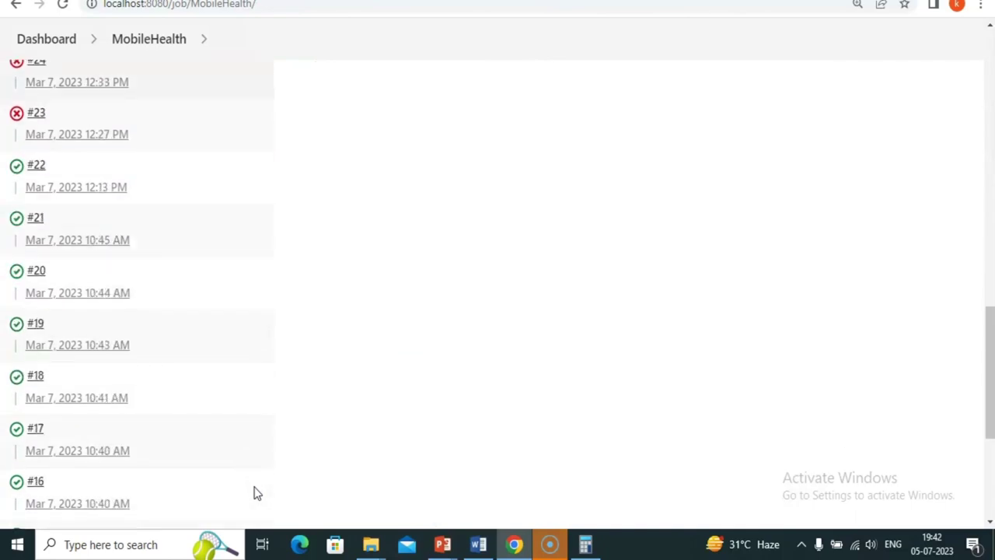
pyautogui.scroll(-3, 256, 493)
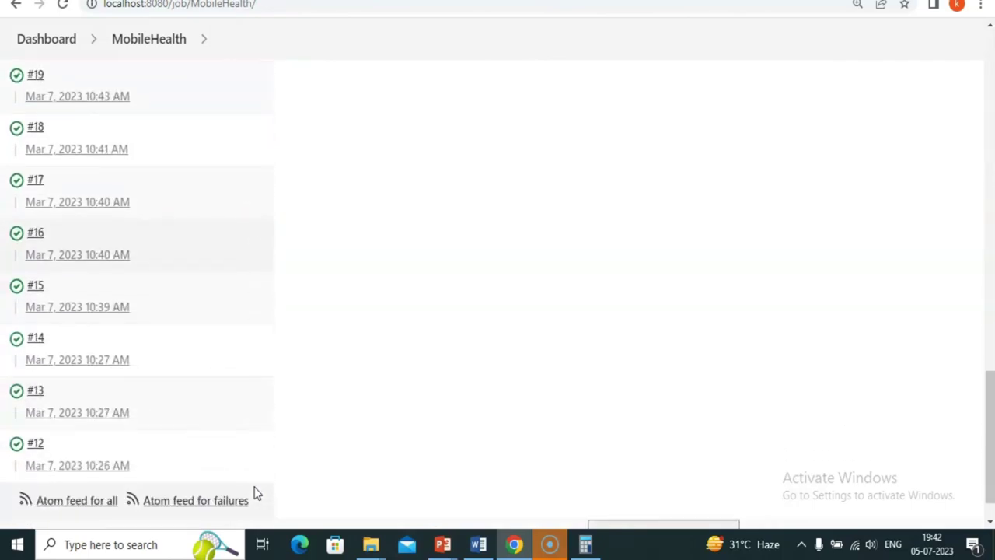
pyautogui.click(255, 488)
pyautogui.scroll(15, 257, 493)
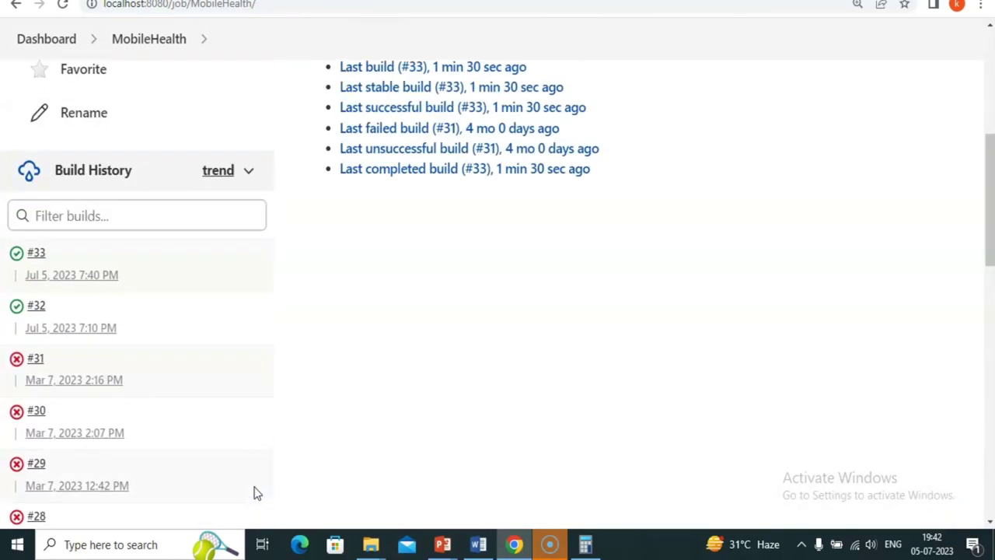
pyautogui.scroll(-4, 257, 493)
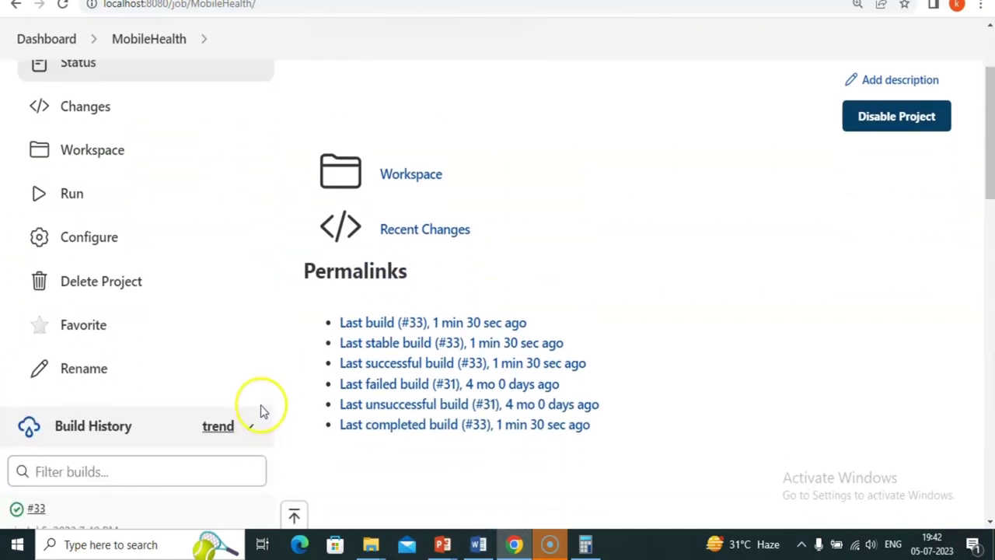
pyautogui.click(272, 363)
pyautogui.click(124, 94)
# Run two new MobileHealth builds, #34 and #35.
pyautogui.scroll(-1, 173, 277)
pyautogui.click(173, 272)
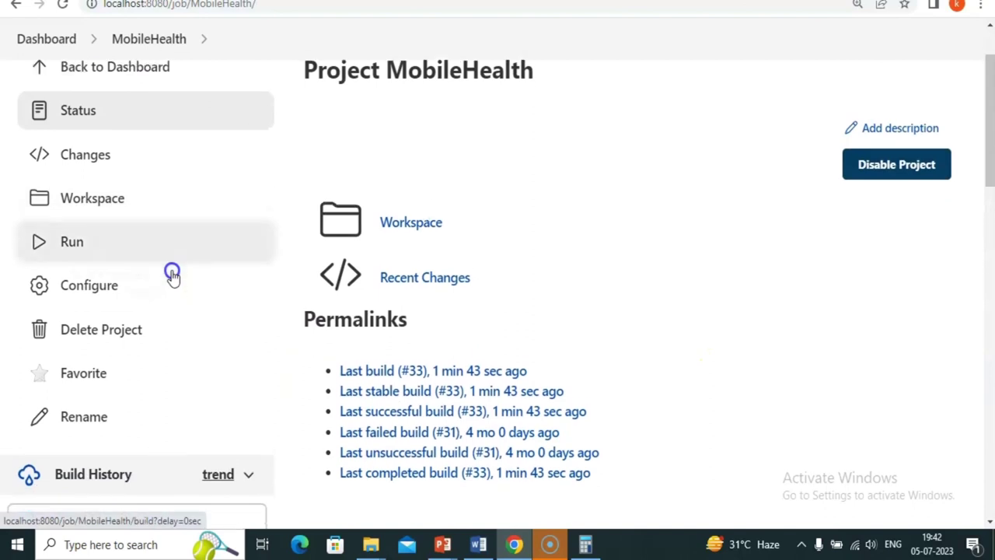
pyautogui.scroll(-4, 174, 273)
pyautogui.scroll(3, 173, 277)
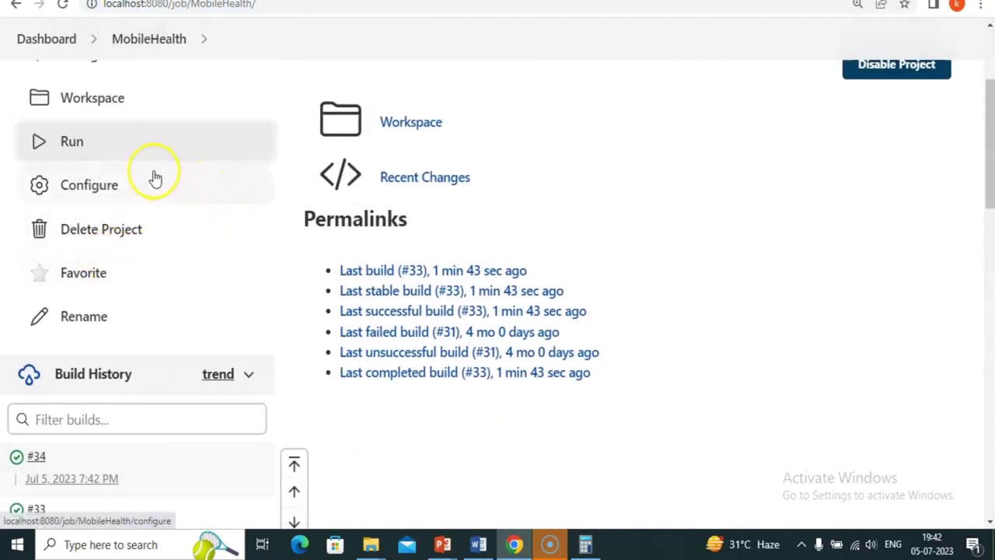
pyautogui.click(83, 149)
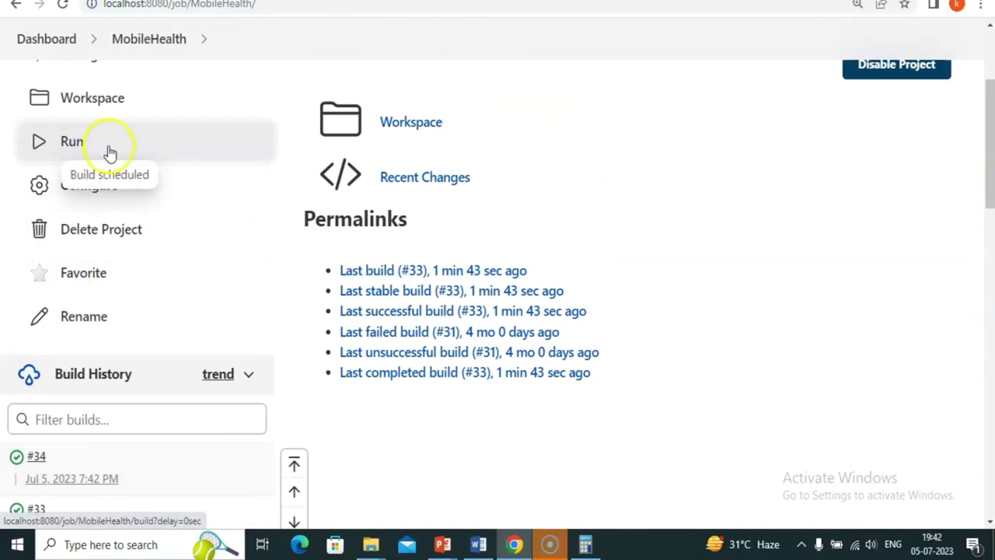
# Scroll the Build History to confirm it now ends at build #21.
pyautogui.scroll(-3, 599, 366)
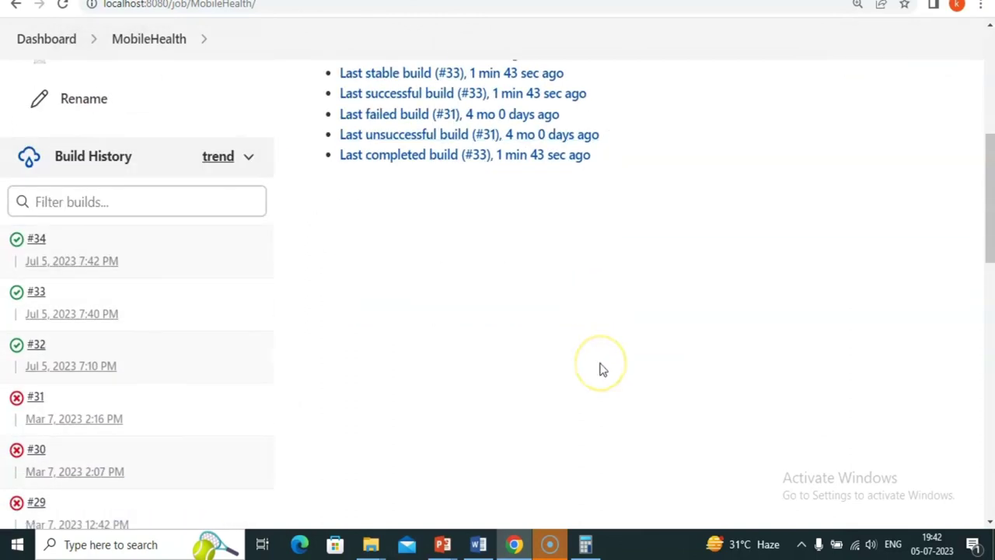
pyautogui.scroll(-6, 600, 368)
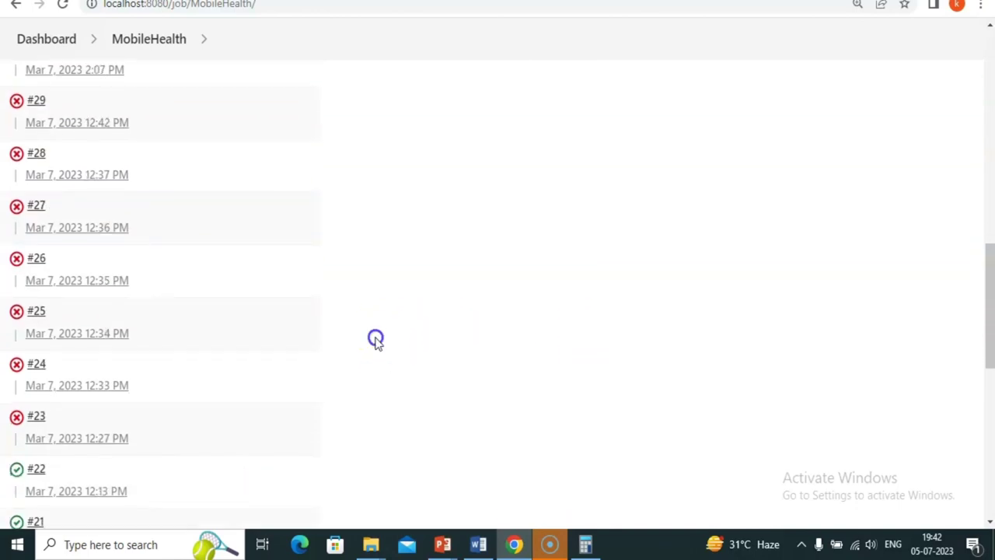
pyautogui.scroll(-2, 269, 359)
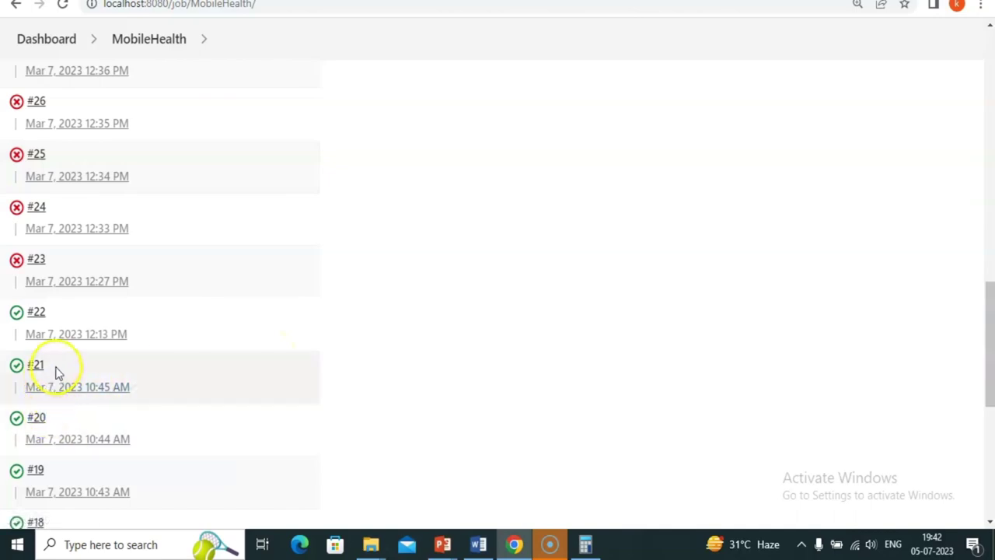
pyautogui.scroll(1, 58, 404)
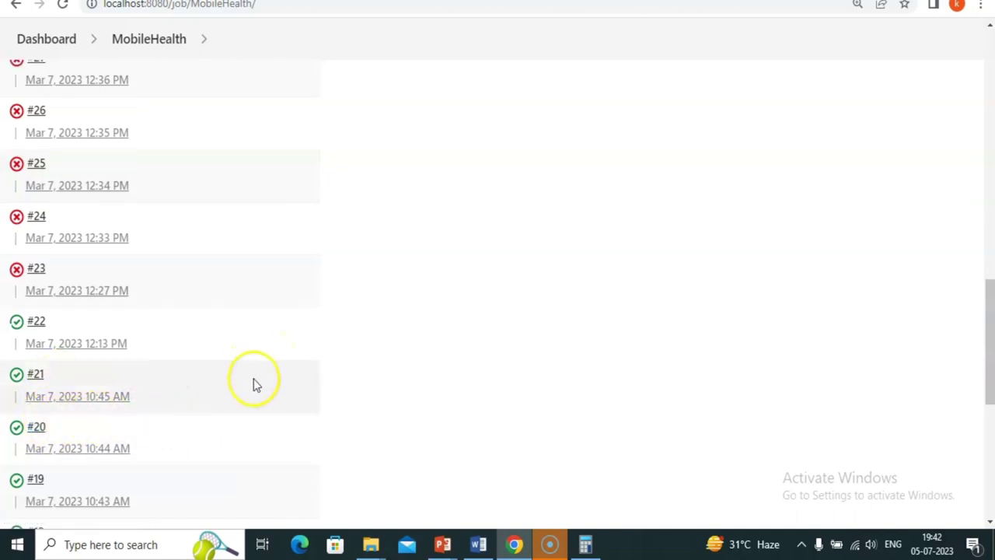
pyautogui.scroll(10, 256, 384)
pyautogui.scroll(-3, 253, 382)
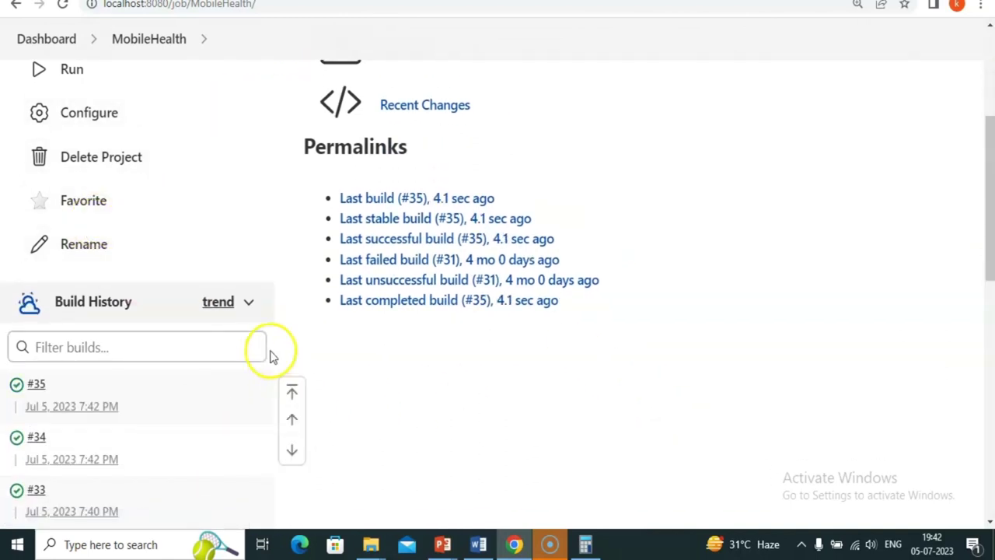
pyautogui.scroll(-10, 282, 322)
pyautogui.moveTo(276, 322); pyautogui.dragTo(330, 99)
pyautogui.click(487, 313)
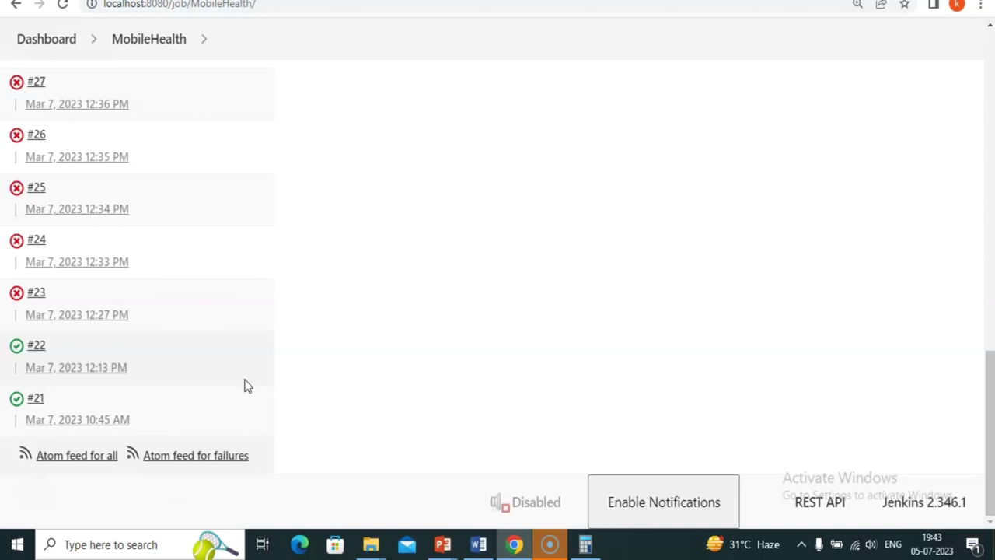
# Type 5 into Days to keep builds, then go to MobileHealth's Build History via the breadcrumb.
pyautogui.hotkey('alt', 'Tab')
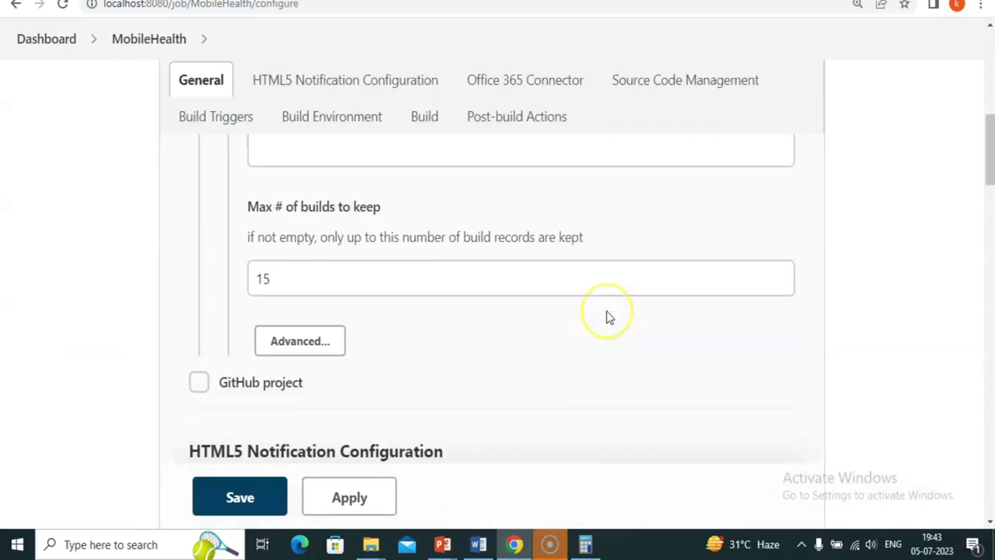
pyautogui.click(373, 236)
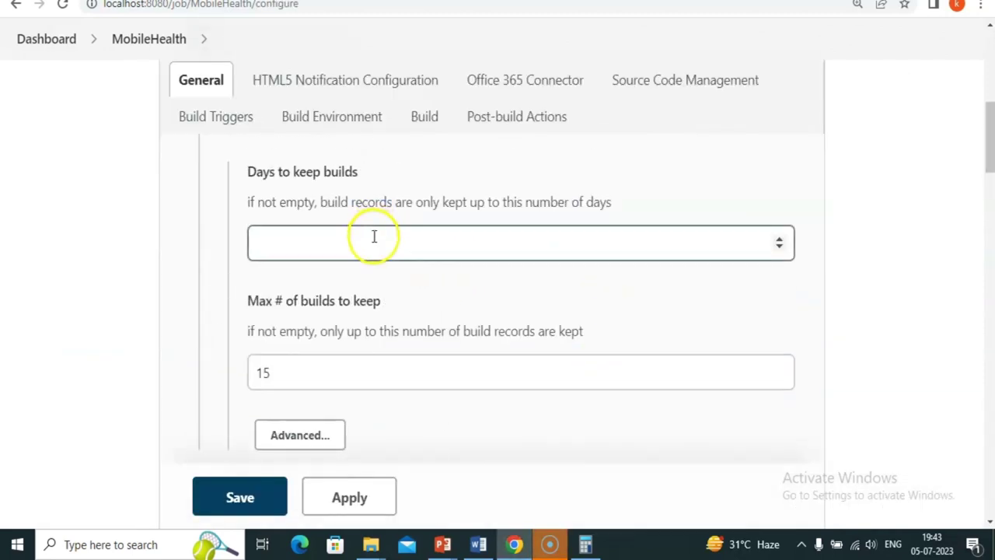
pyautogui.write('5')
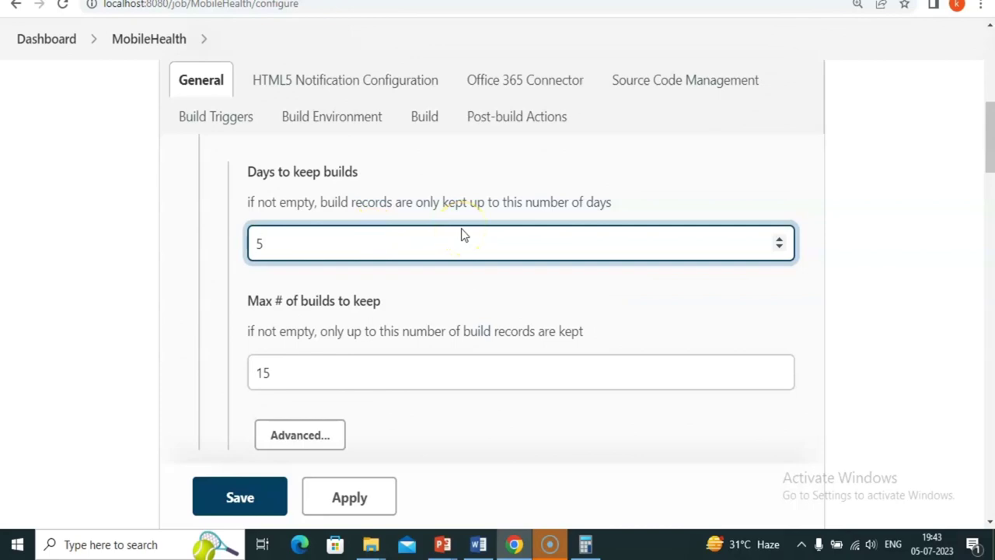
pyautogui.hotkey('alt', 'Tab')
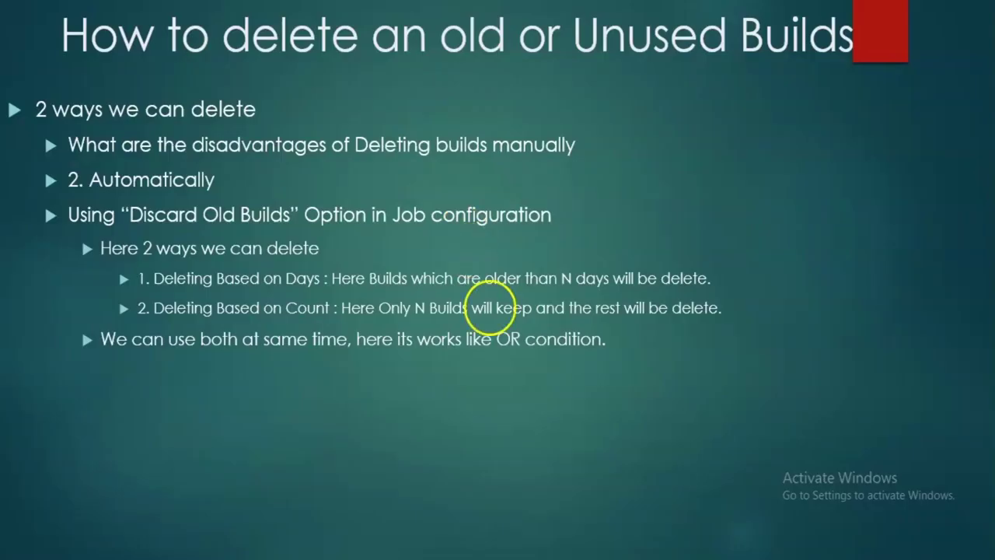
pyautogui.hotkey('alt', 'Tab')
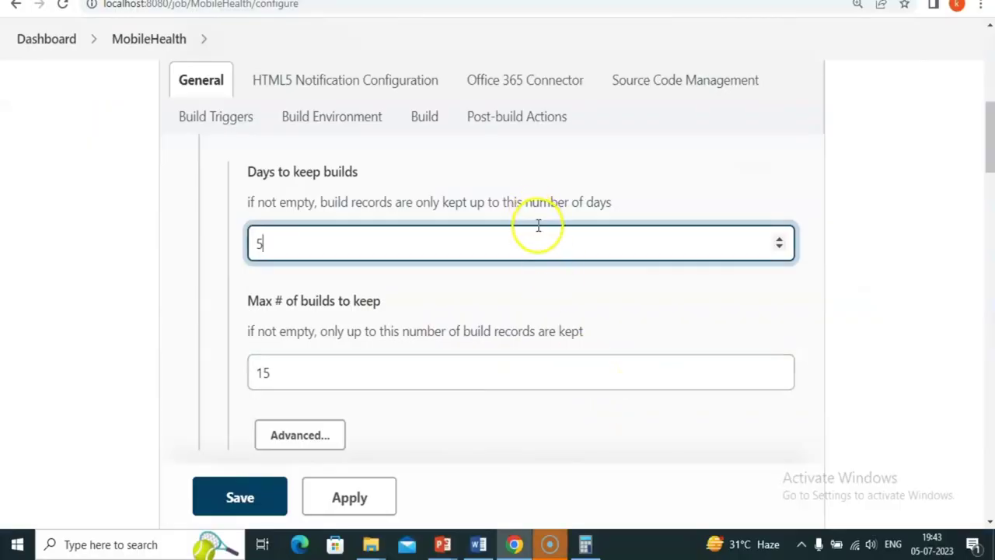
pyautogui.click(431, 241)
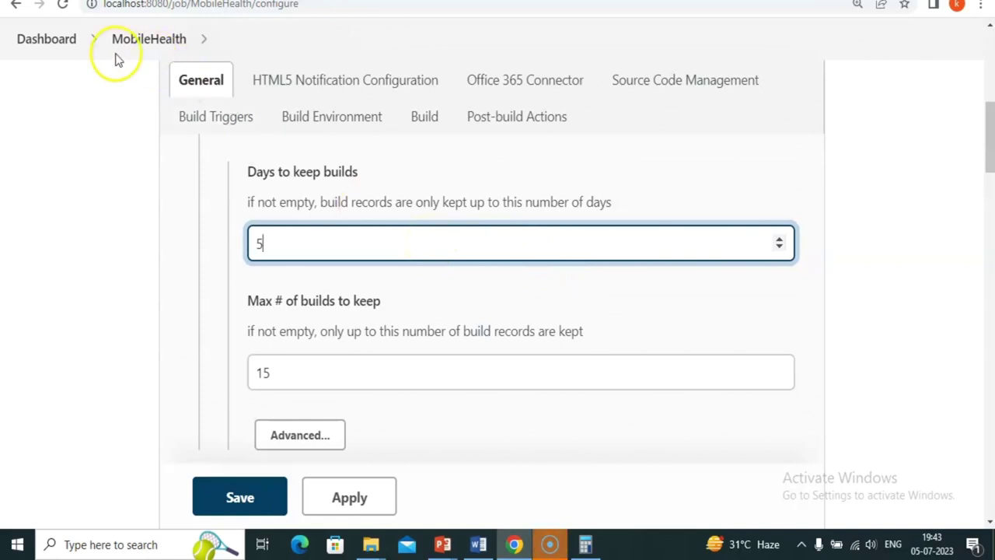
pyautogui.click(151, 40)
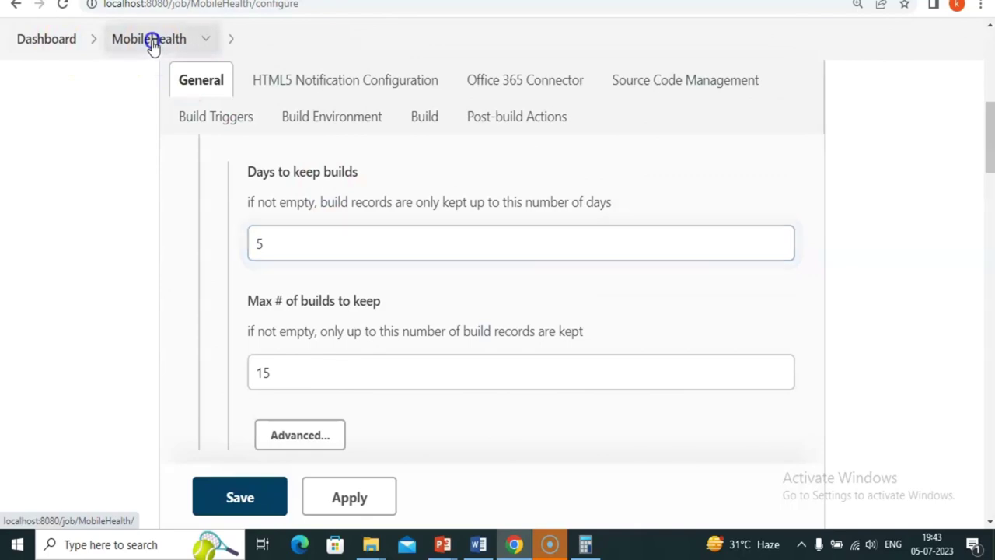
pyautogui.scroll(-10, 382, 202)
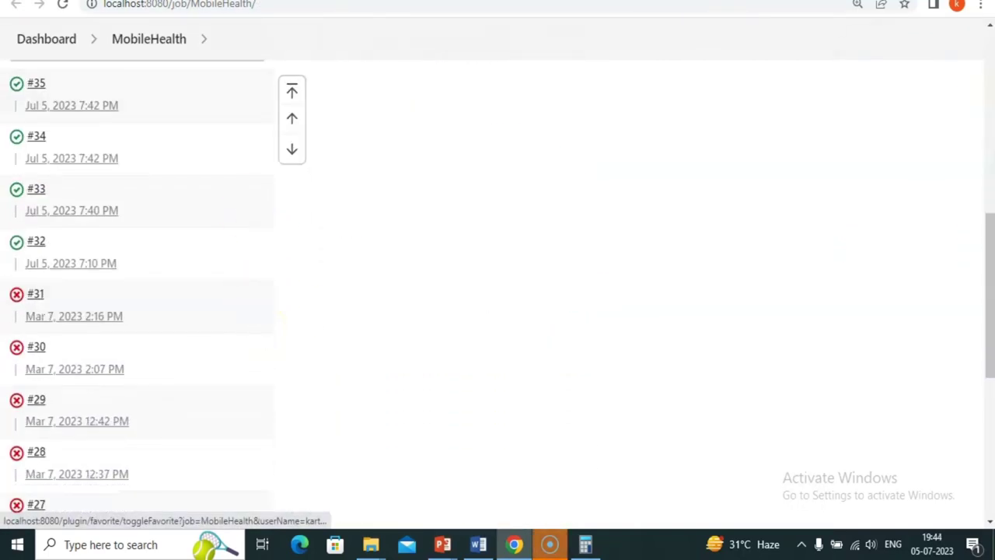
pyautogui.hotkey('alt', 'Left')
pyautogui.click(356, 504)
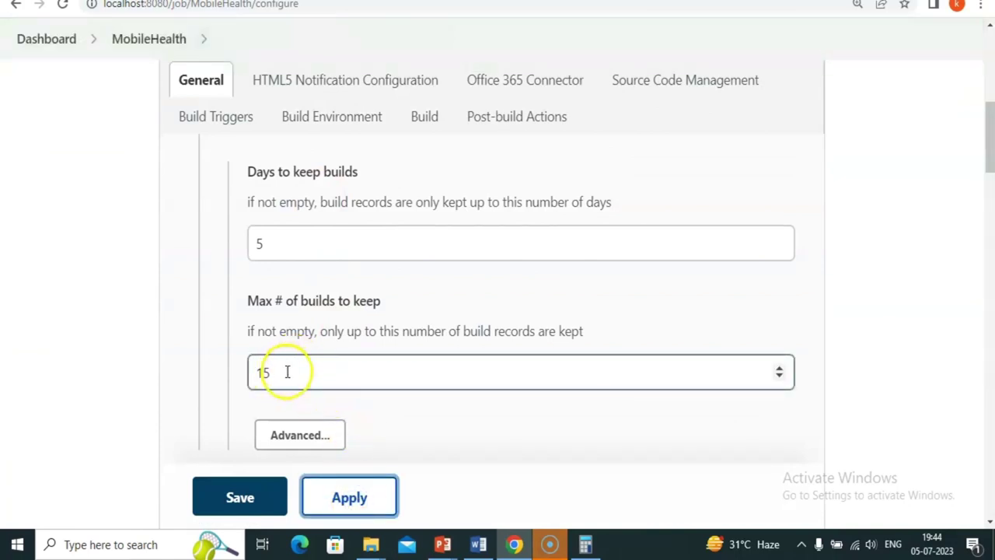
pyautogui.hotkey('alt', 'Right')
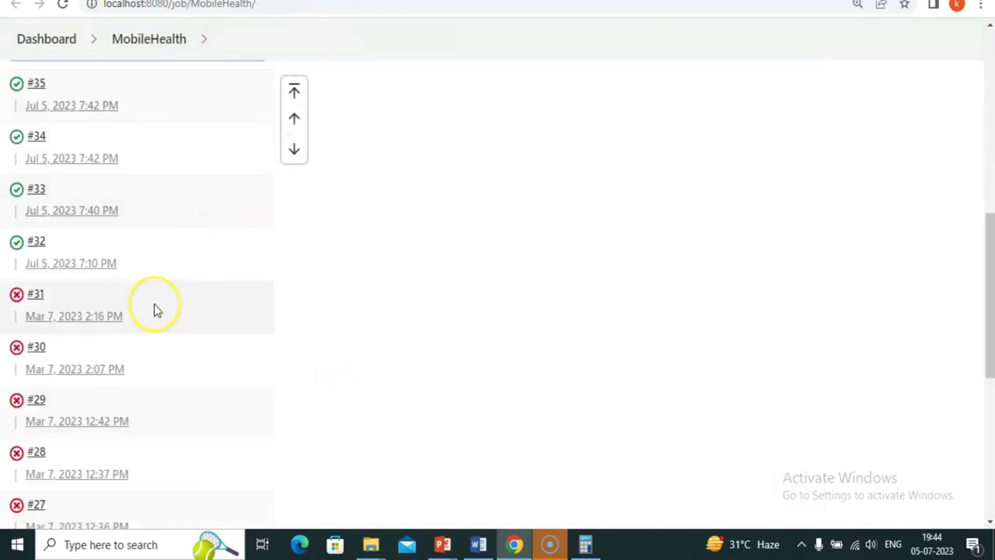
pyautogui.scroll(-5, 154, 308)
pyautogui.scroll(-1, 154, 311)
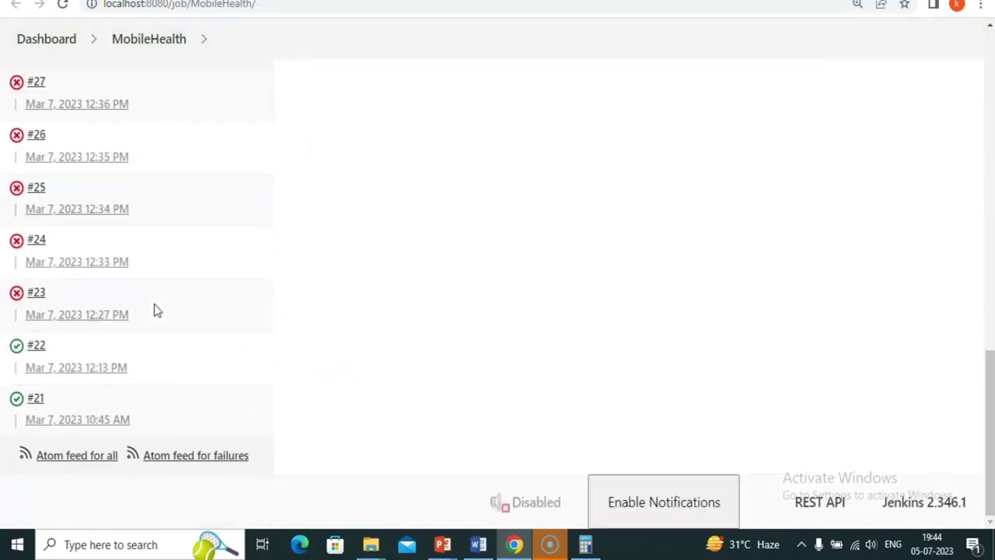
pyautogui.scroll(3, 153, 310)
pyautogui.click(229, 83)
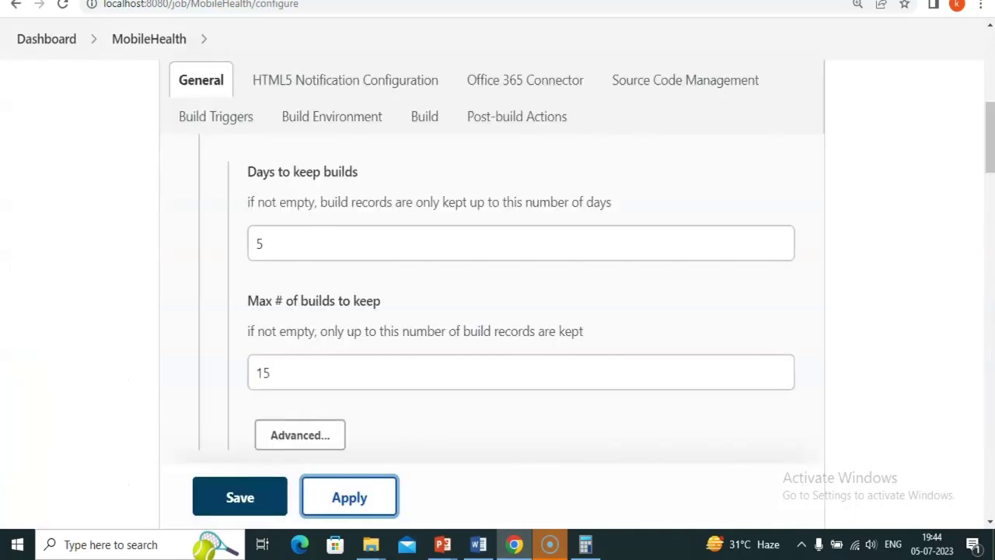
pyautogui.click(277, 247)
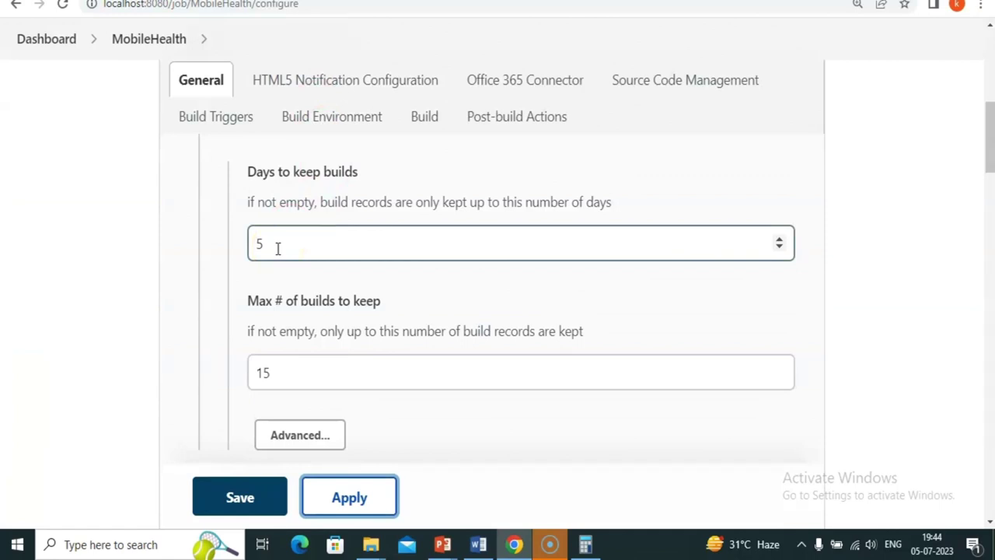
pyautogui.hotkey('alt', 'Left')
pyautogui.click(180, 202)
pyautogui.scroll(4, 153, 272)
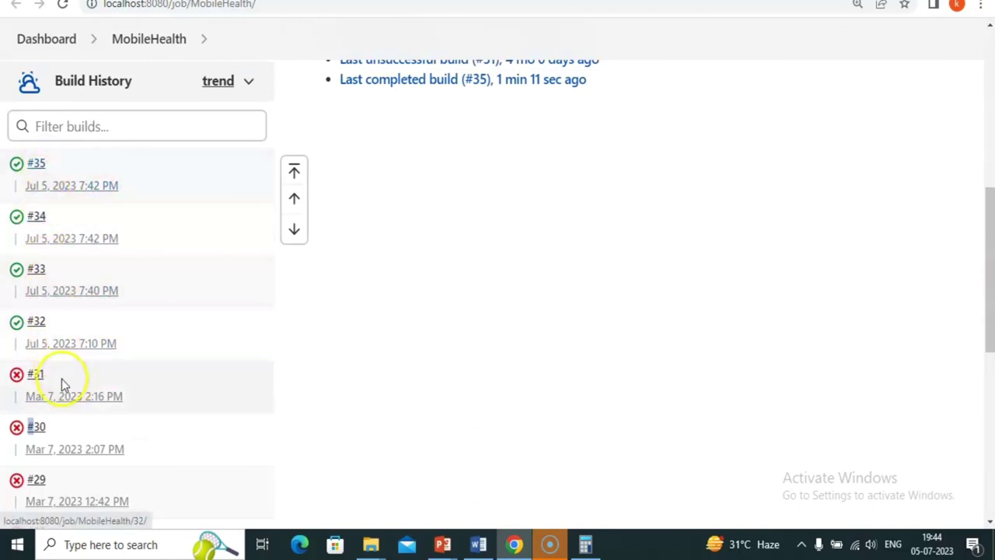
pyautogui.click(256, 7)
pyautogui.click(277, 248)
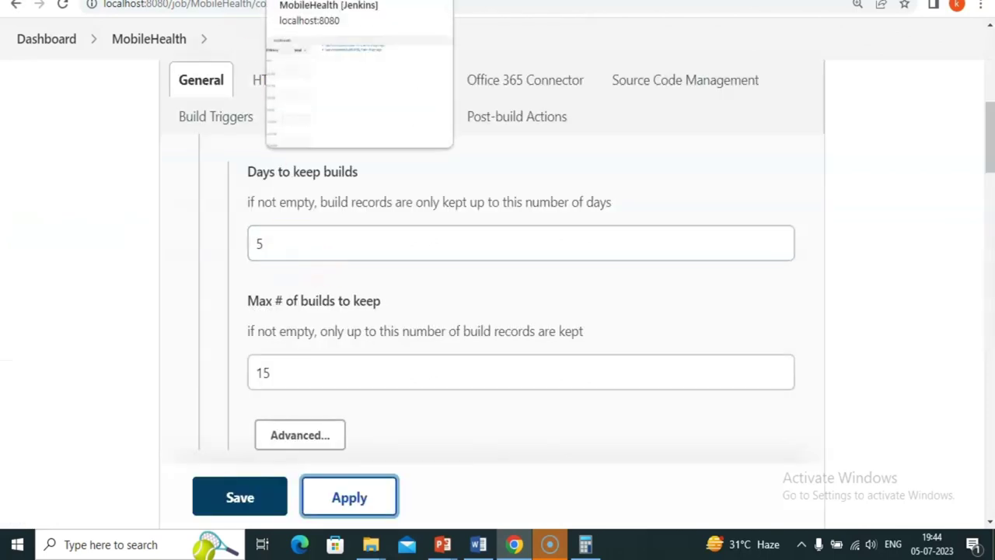
pyautogui.click(374, 2)
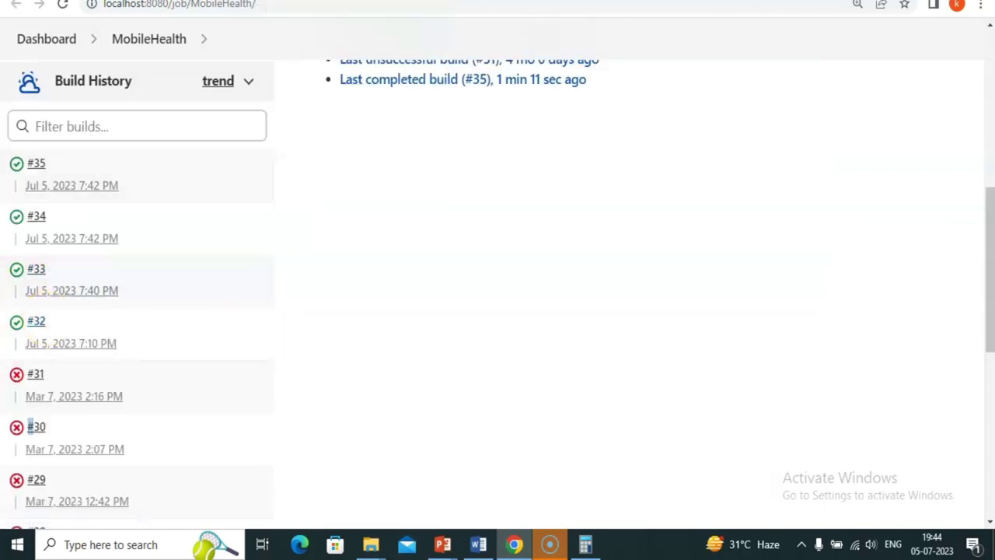
pyautogui.click(256, 6)
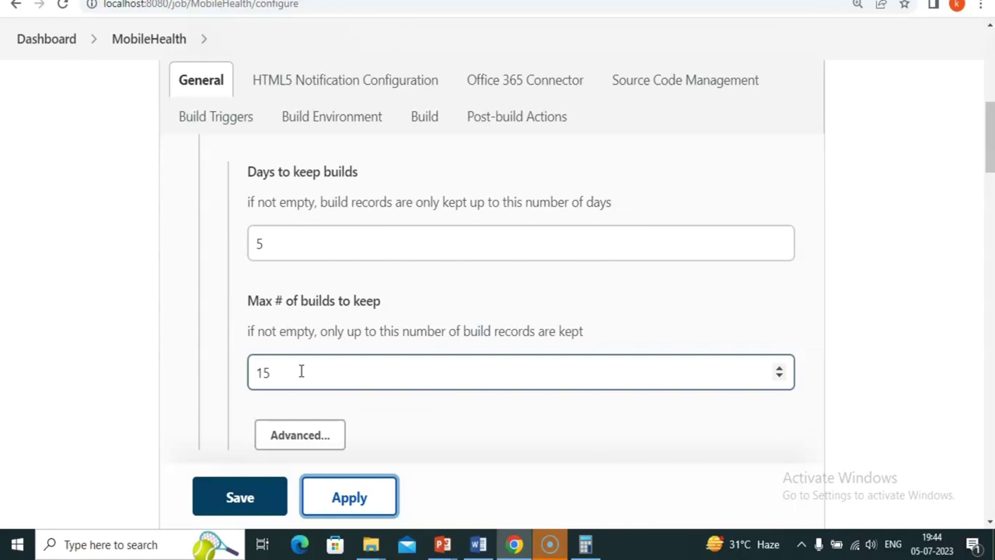
# Review the Days to keep builds and Max # of builds to keep values.
pyautogui.click(320, 236)
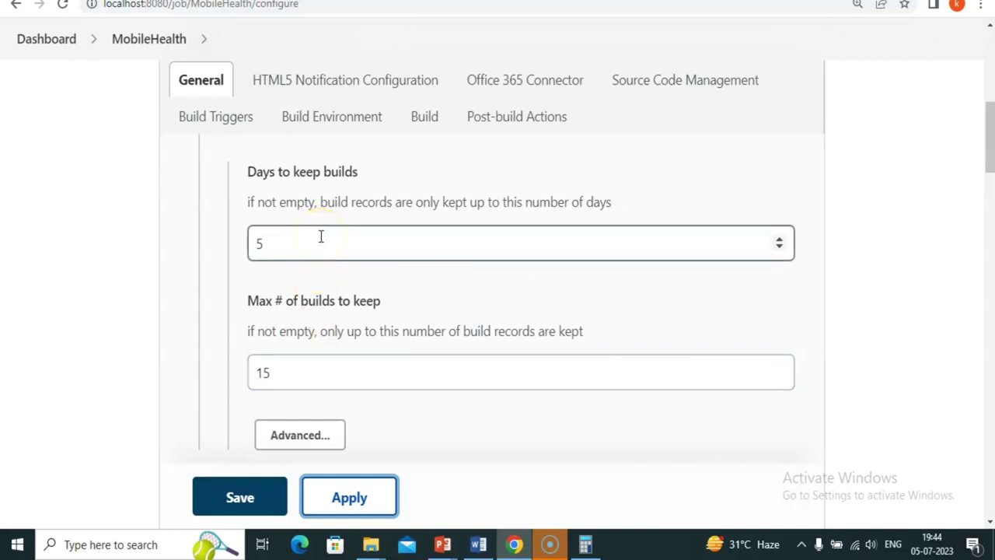
pyautogui.click(336, 386)
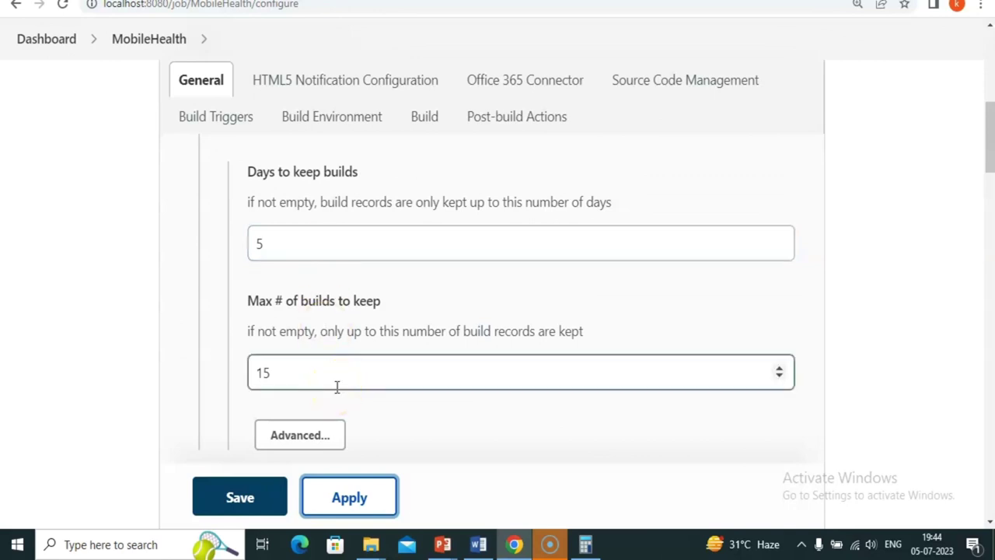
pyautogui.click(325, 371)
pyautogui.click(325, 258)
pyautogui.click(331, 92)
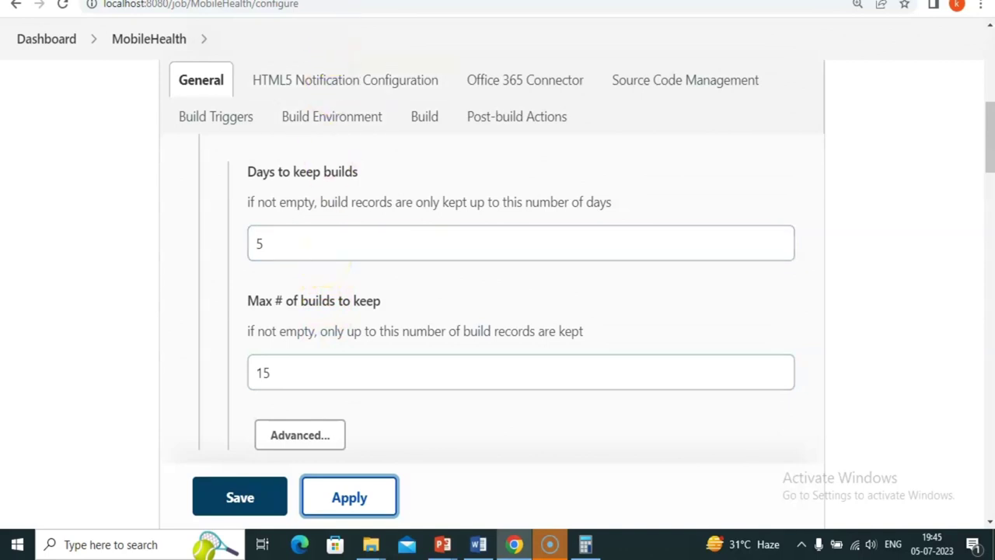
pyautogui.click(340, 353)
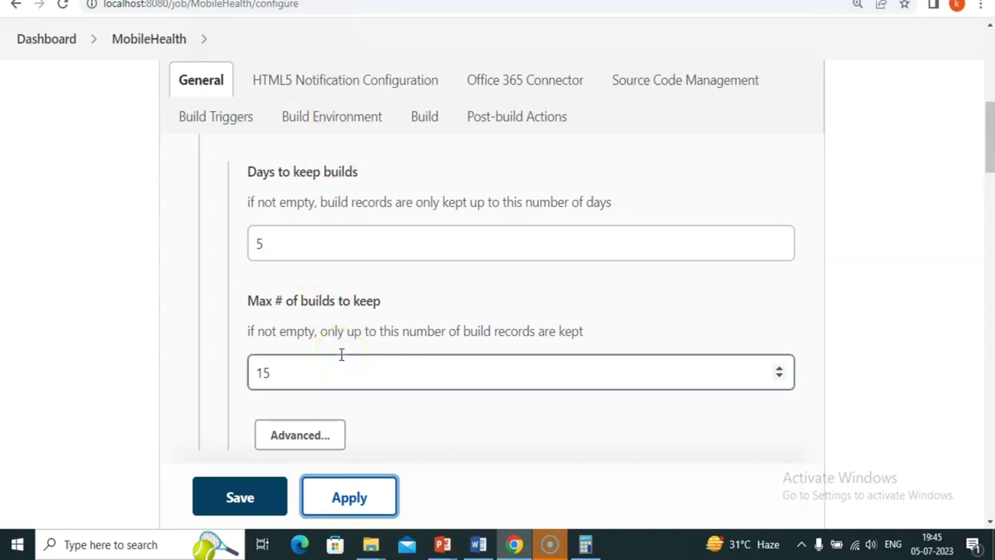
pyautogui.click(308, 251)
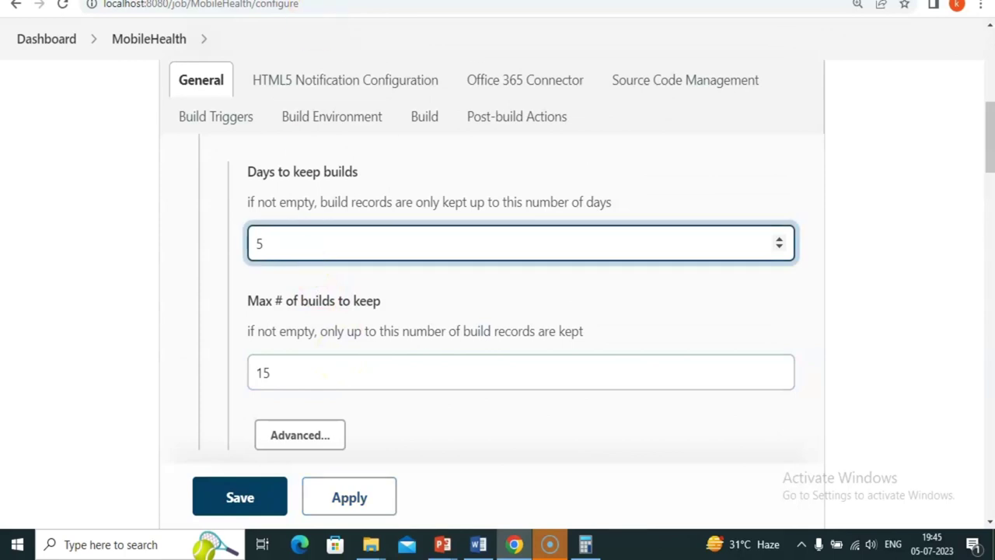
# Return to the MobileHealth job page, where new build #36 tops the history.
pyautogui.press('Return')
pyautogui.press('Return')
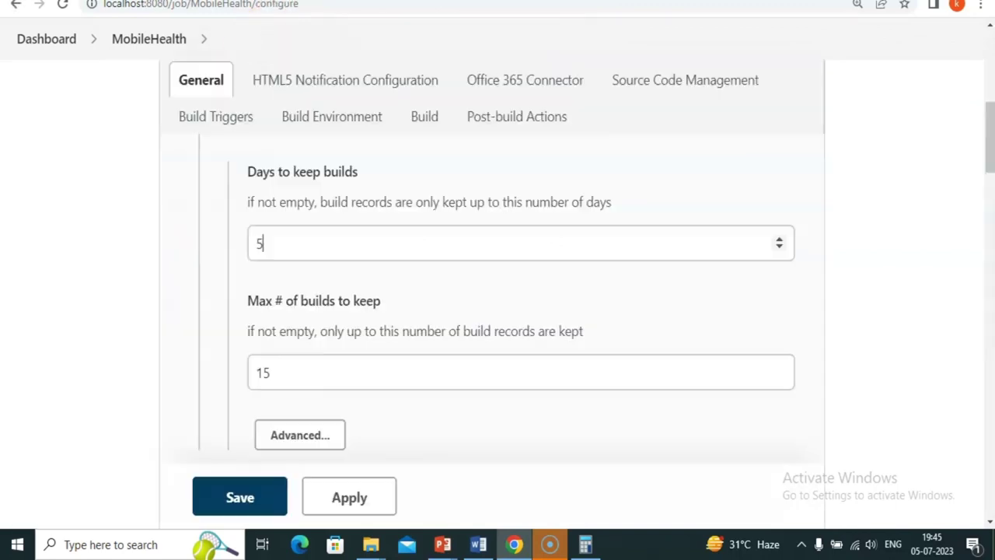
pyautogui.click(298, 248)
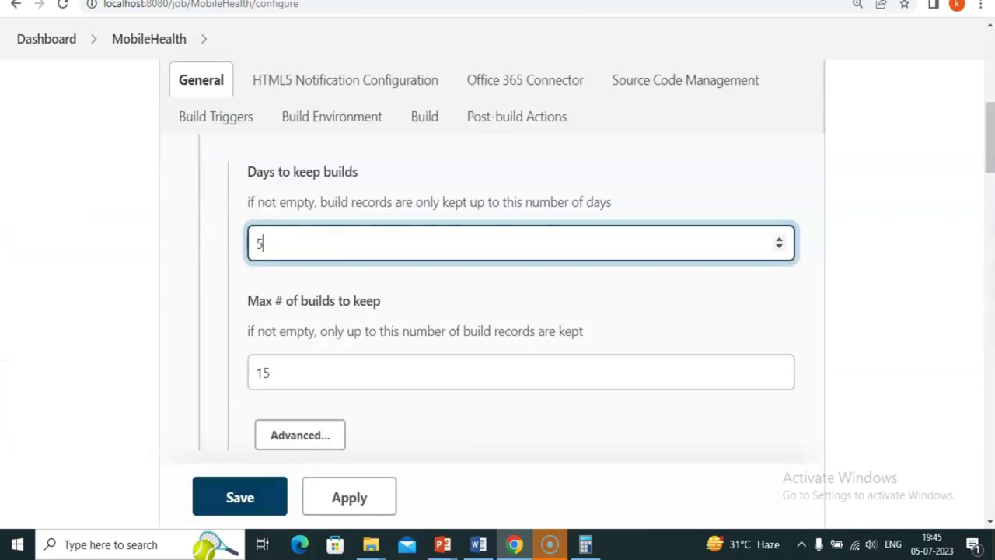
pyautogui.click(334, 238)
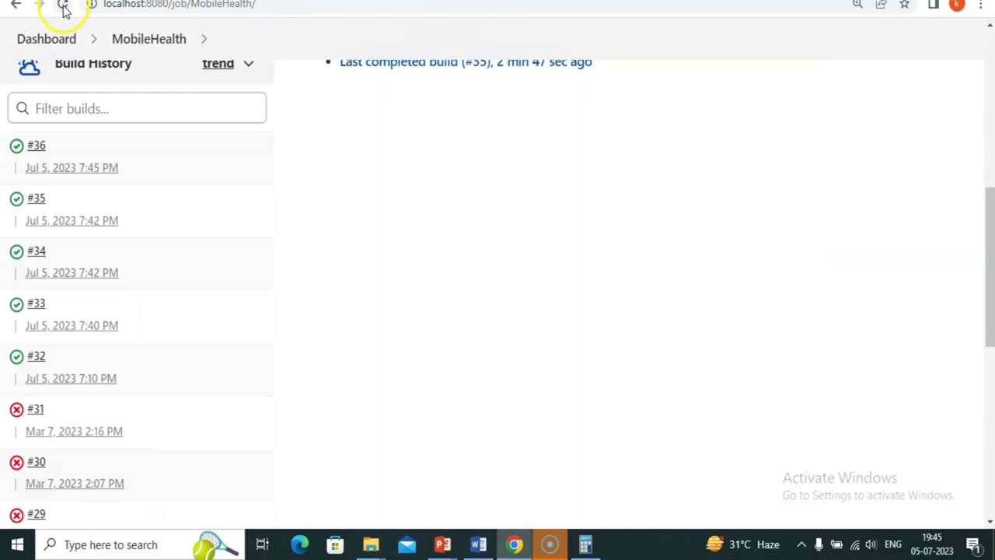
# Reload the MobileHealth page and schedule build #37 from the sidebar.
pyautogui.click(63, 6)
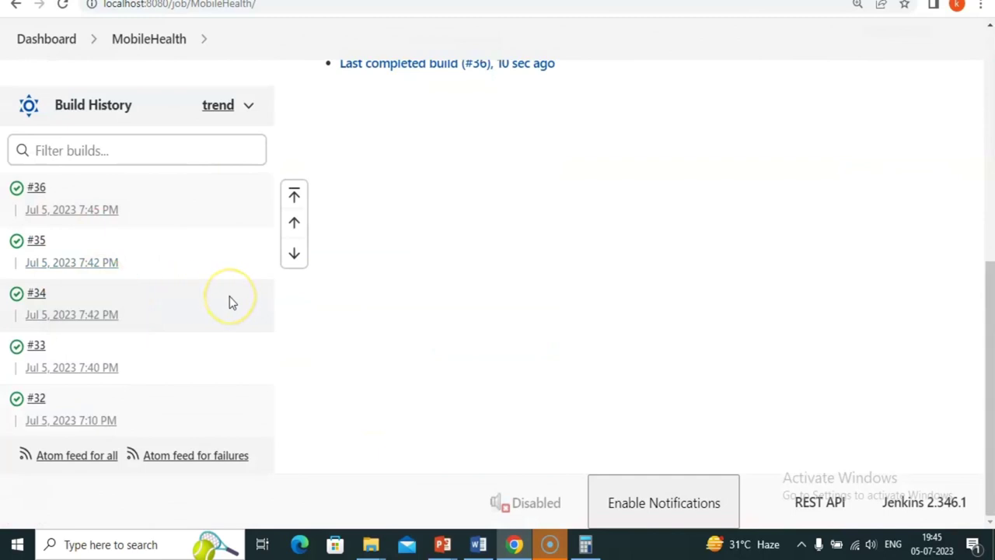
pyautogui.scroll(4, 230, 296)
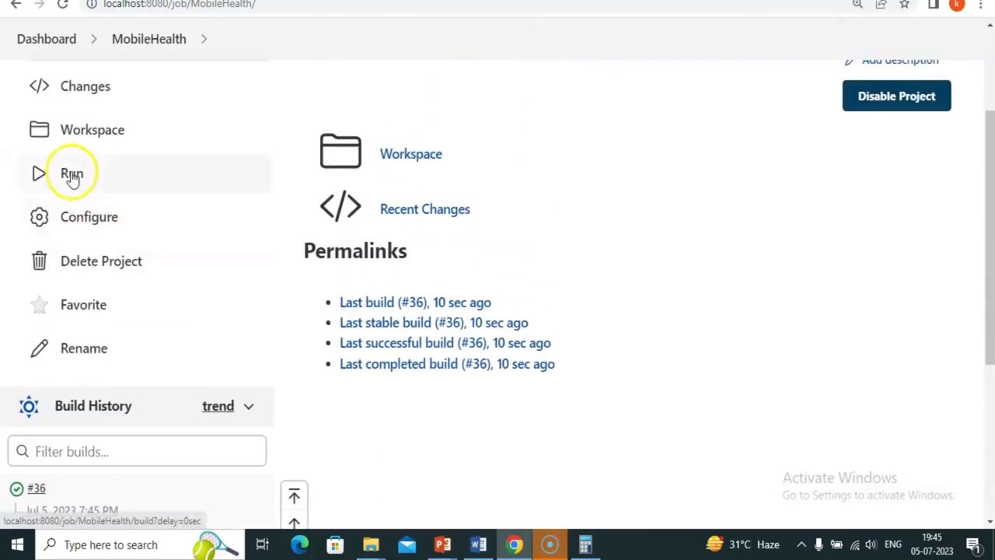
pyautogui.click(71, 174)
pyautogui.moveTo(557, 382); pyautogui.dragTo(544, 311)
pyautogui.scroll(-1, 546, 311)
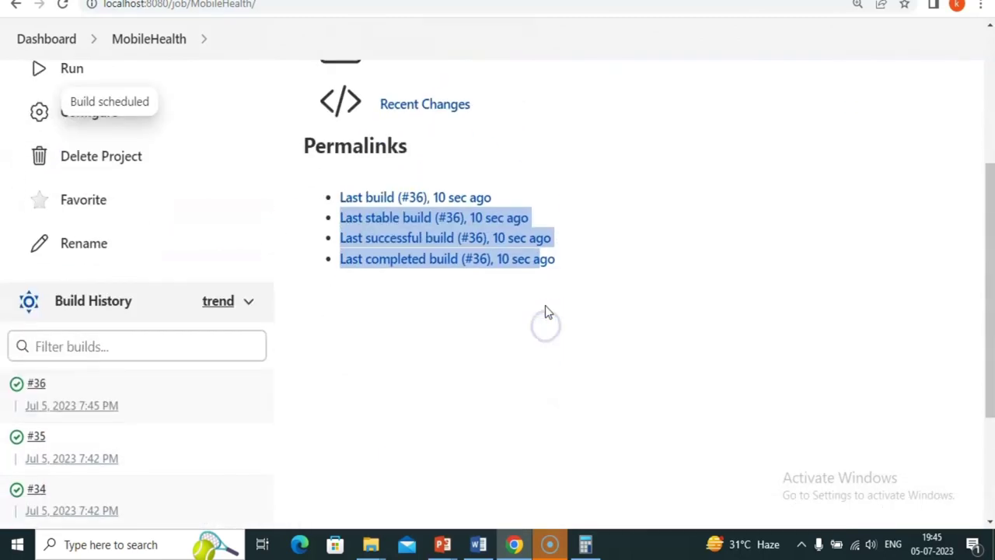
pyautogui.scroll(-3, 546, 311)
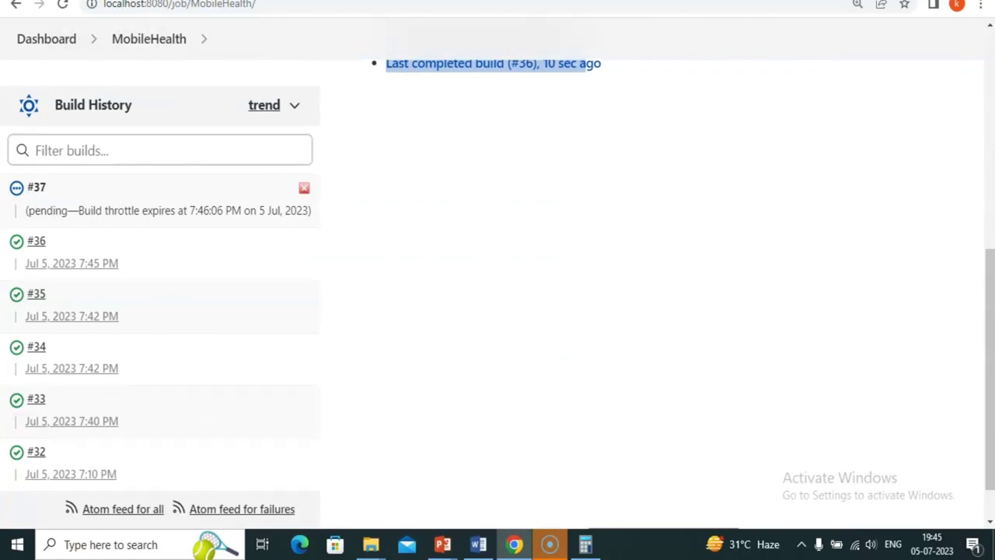
pyautogui.click(295, 1)
pyautogui.scroll(8, 334, 163)
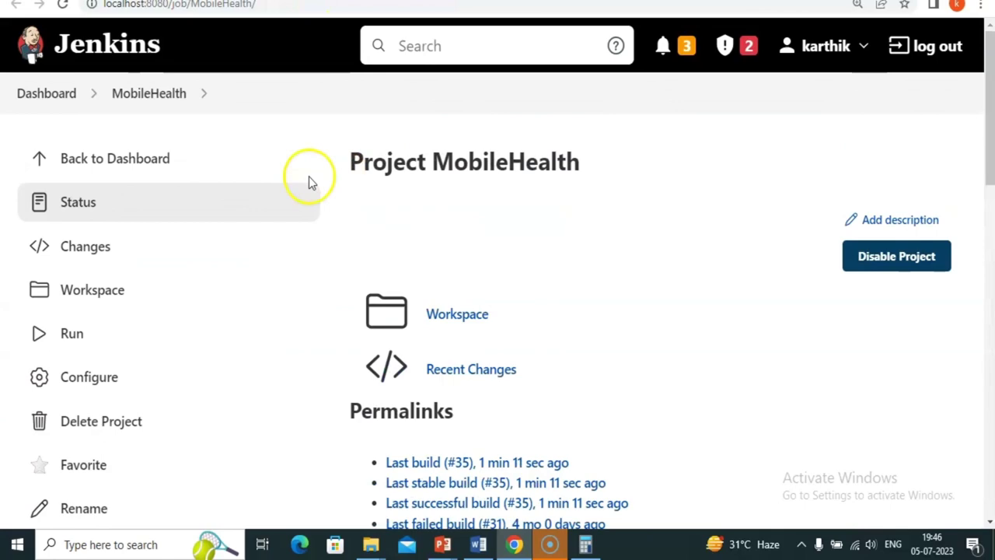
# Change MobileHealth's Max # of builds to keep from 15 to 2 and save.
pyautogui.click(80, 381)
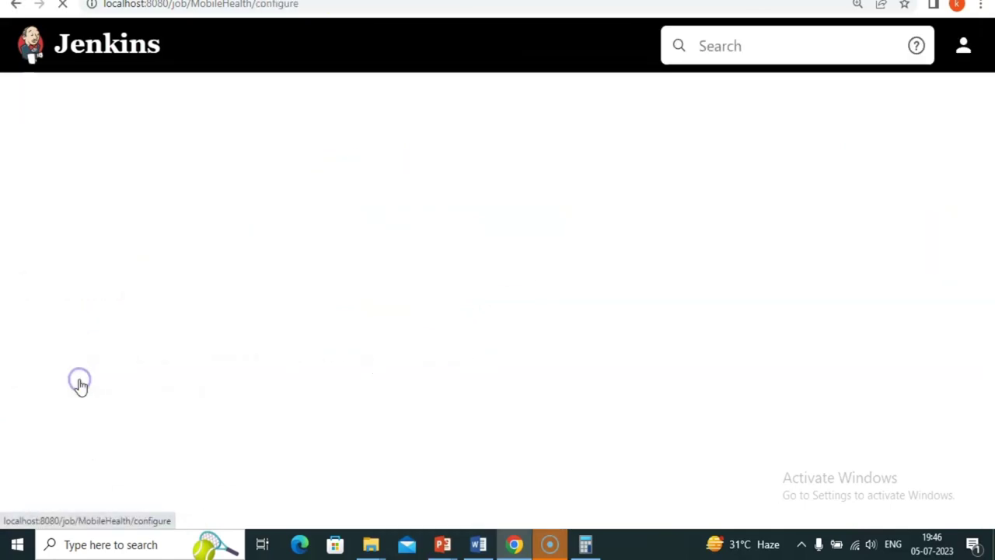
pyautogui.scroll(-3, 386, 329)
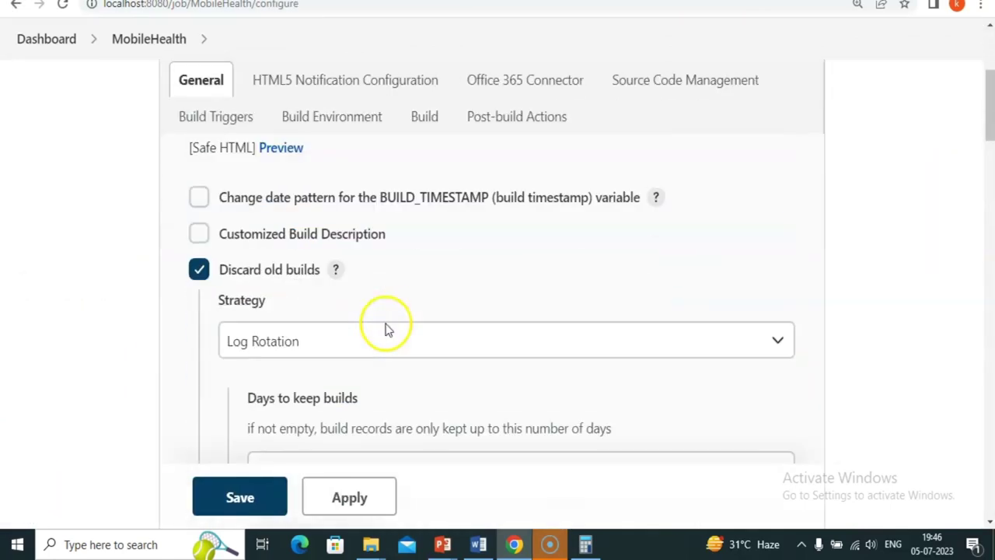
pyautogui.scroll(-6, 386, 329)
pyautogui.scroll(2, 382, 324)
pyautogui.click(317, 296)
pyautogui.press('BackSpace')
pyautogui.press('BackSpace')
pyautogui.write('2')
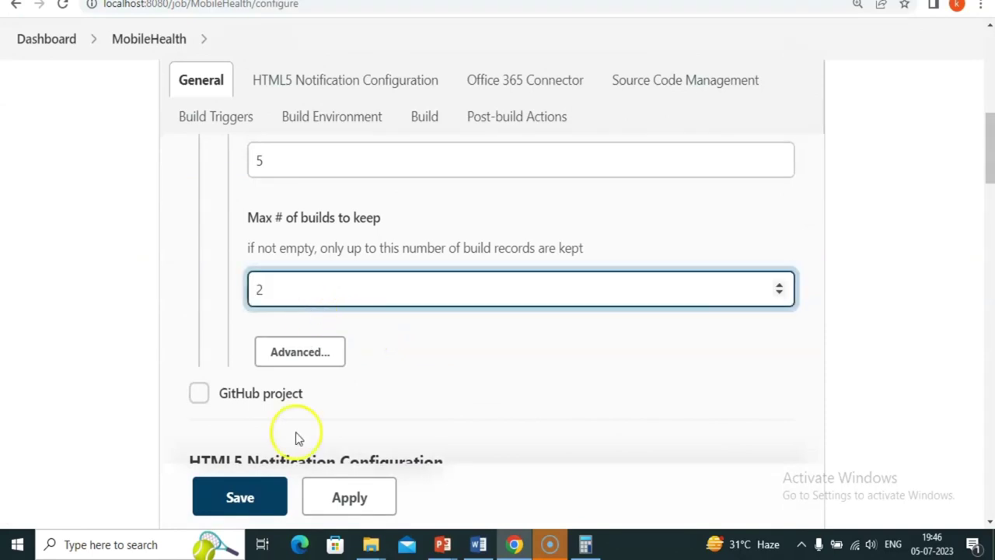
pyautogui.click(263, 505)
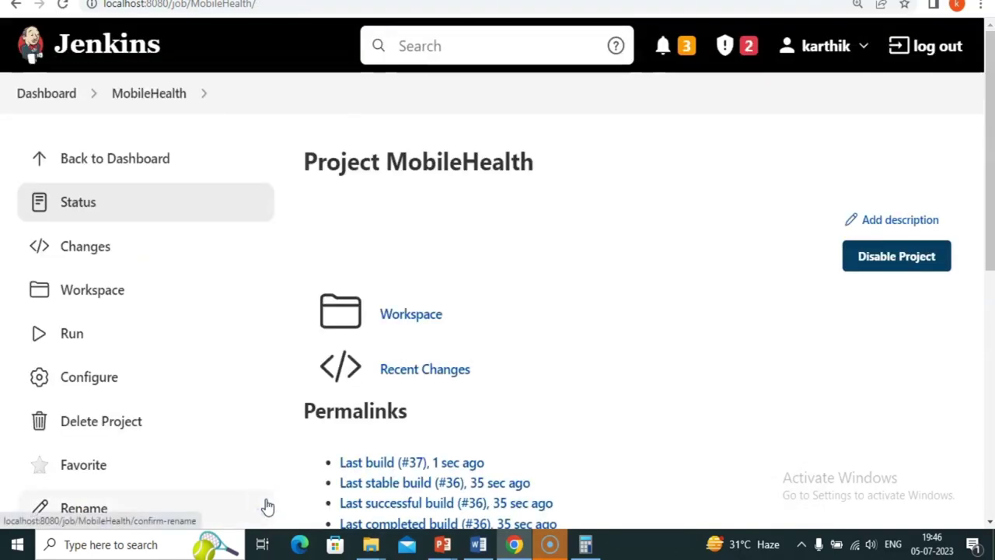
pyautogui.scroll(-6, 267, 507)
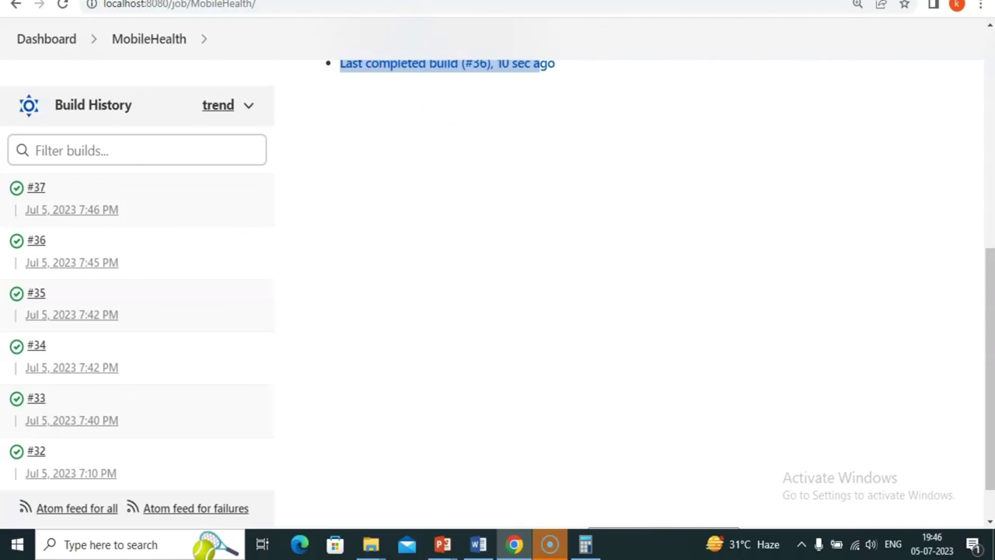
pyautogui.scroll(-1, 484, 148)
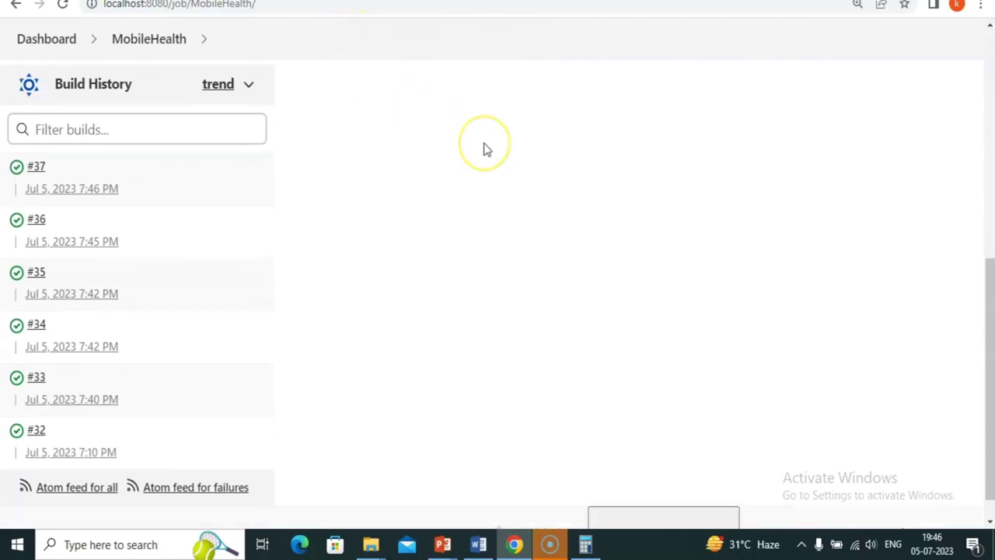
pyautogui.scroll(1, 483, 148)
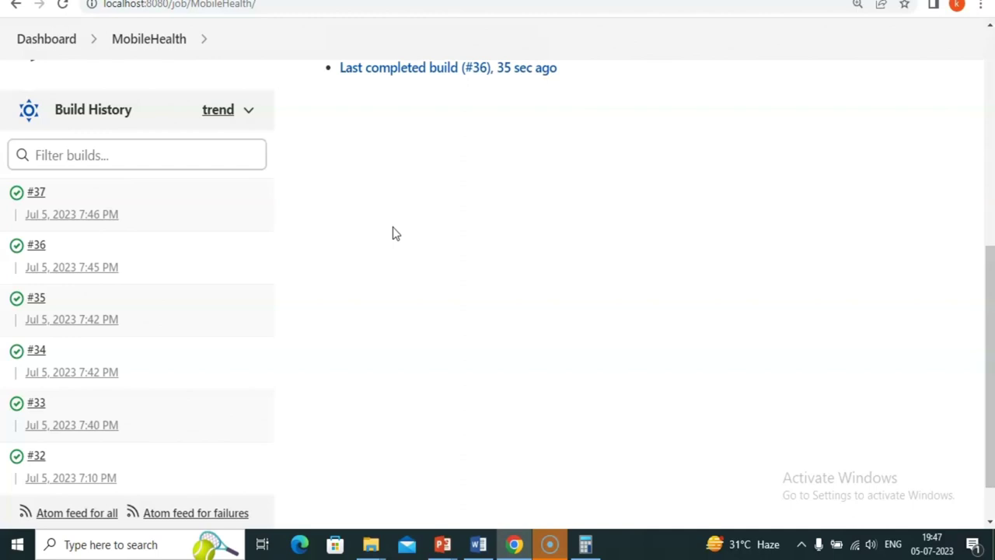
pyautogui.scroll(4, 395, 234)
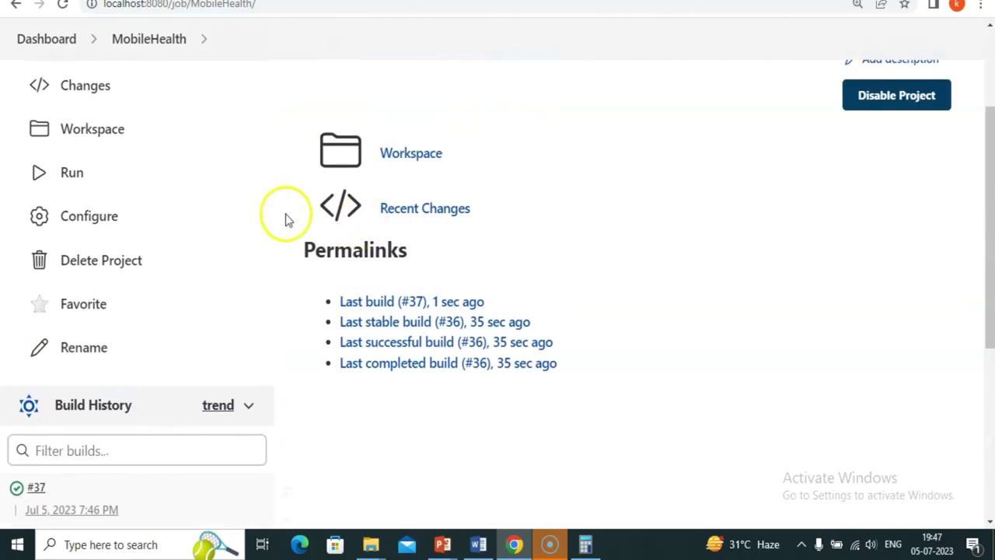
# Run build #38, reload to confirm only #37 and #38 remain, then show the recap slide.
pyautogui.click(74, 176)
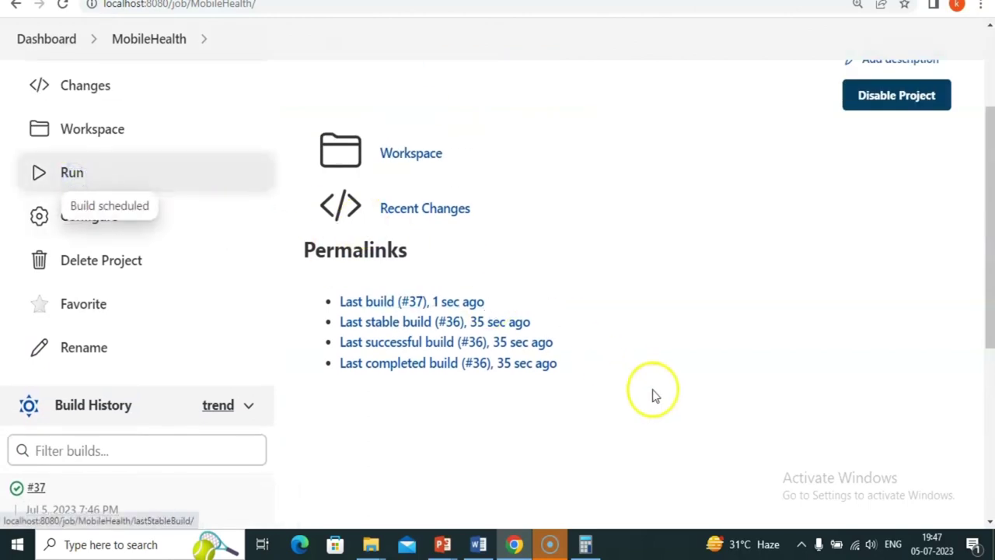
pyautogui.scroll(-3, 653, 395)
pyautogui.scroll(-1, 653, 394)
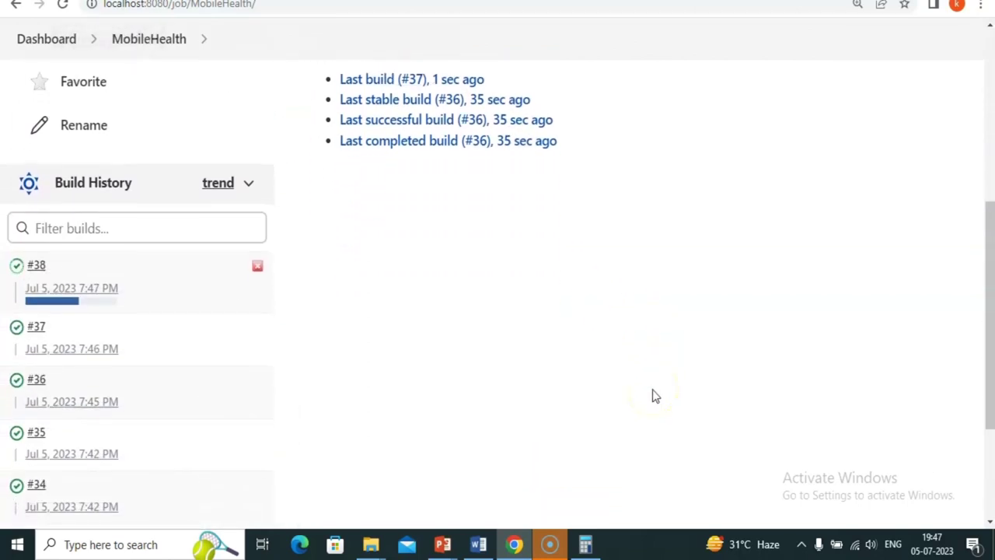
pyautogui.scroll(-5, 653, 395)
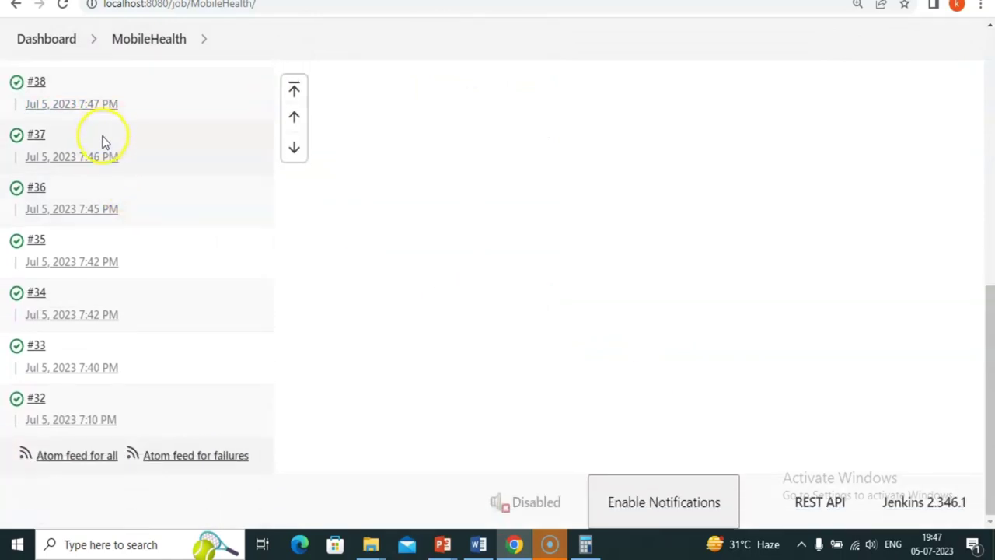
pyautogui.click(64, 6)
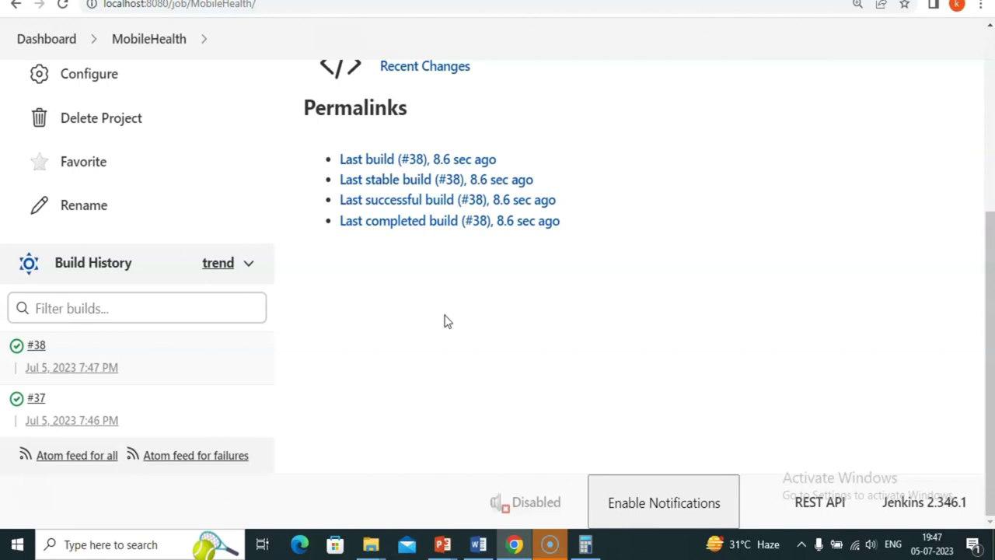
pyautogui.middleClick(293, 381)
pyautogui.click(668, 225)
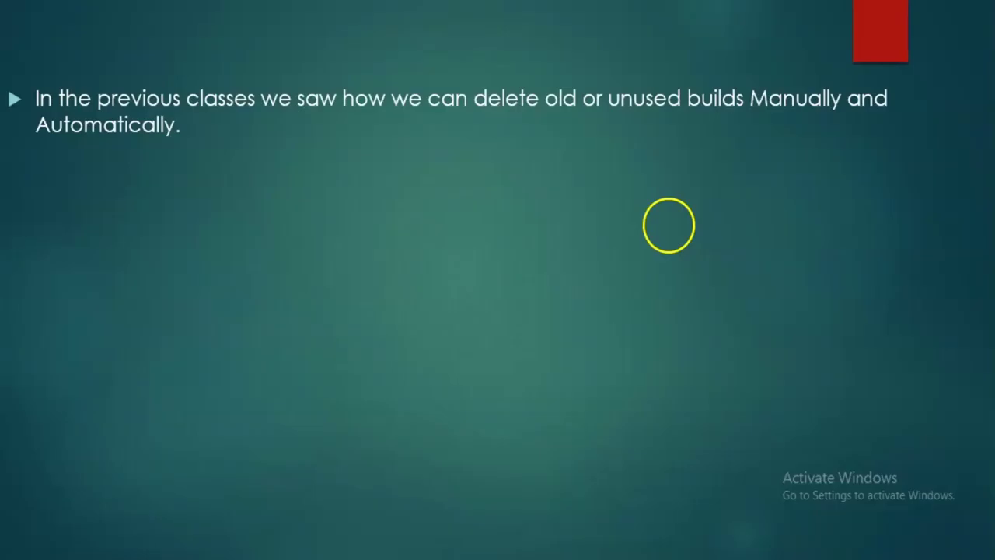
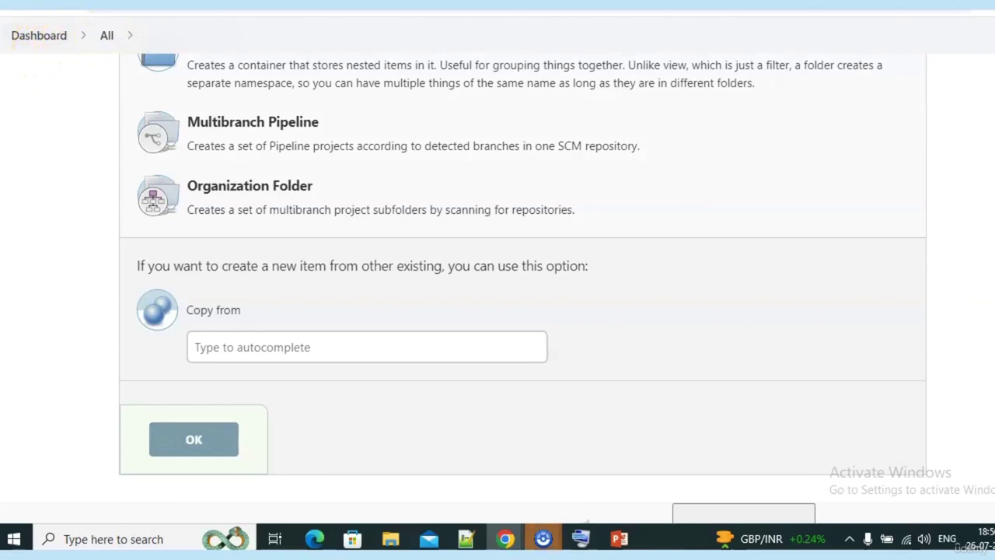
# Zoom out the New Item page and return to the Jenkins dashboard.
pyautogui.hotkey('ctrl', '-')
pyautogui.click(16, 43)
# Create a freestyle project named 'Freestyle' and go to its Build configuration section.
pyautogui.click(44, 37)
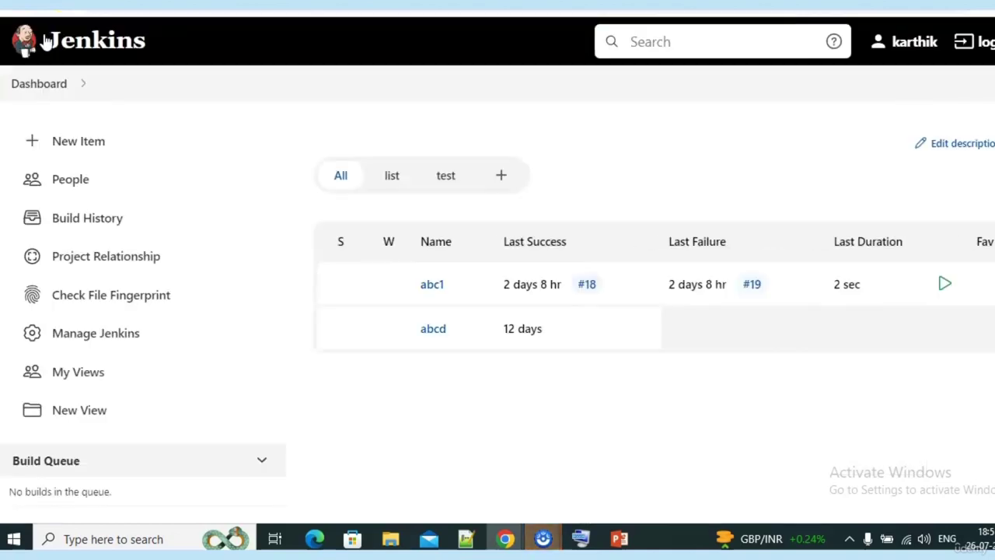
pyautogui.click(87, 144)
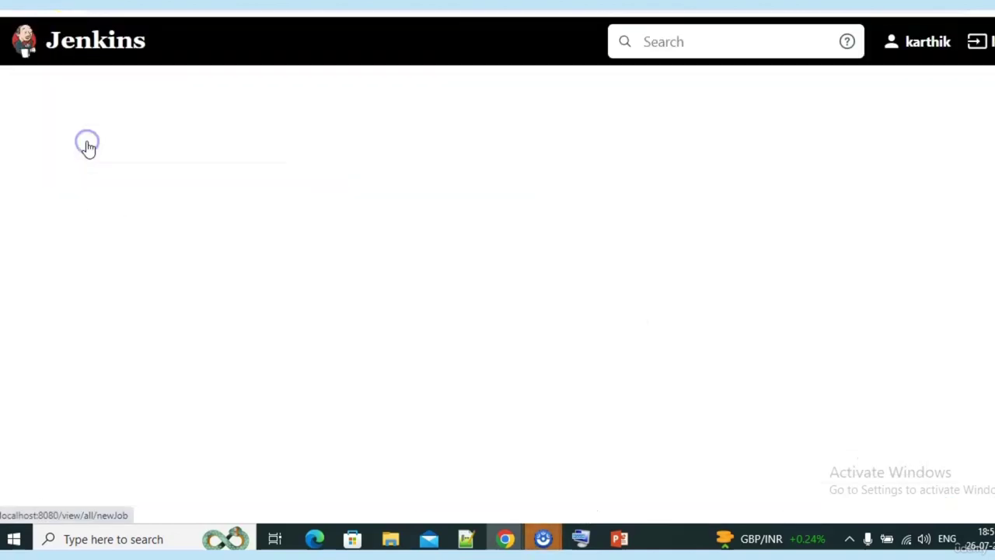
pyautogui.write('Freestr')
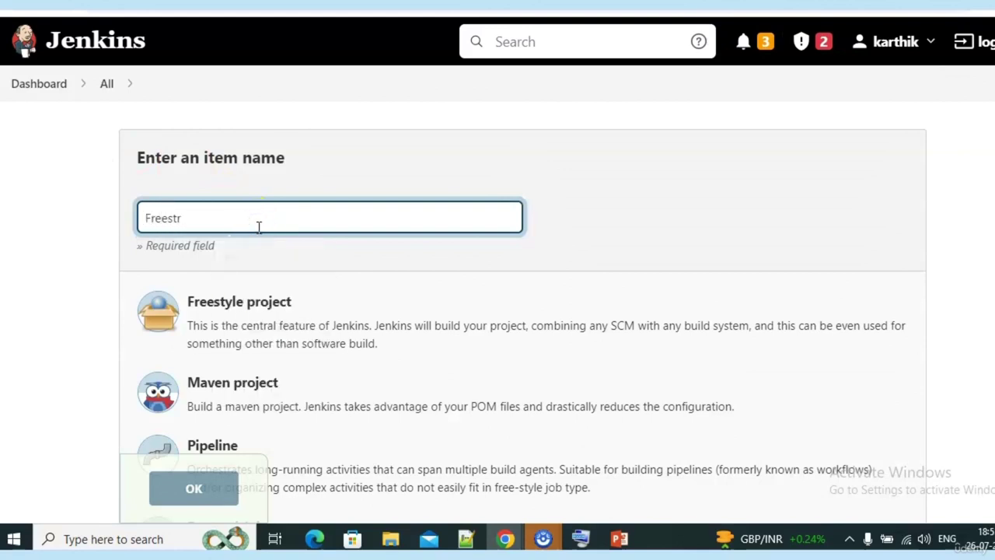
pyautogui.press('BackSpace')
pyautogui.write('yle')
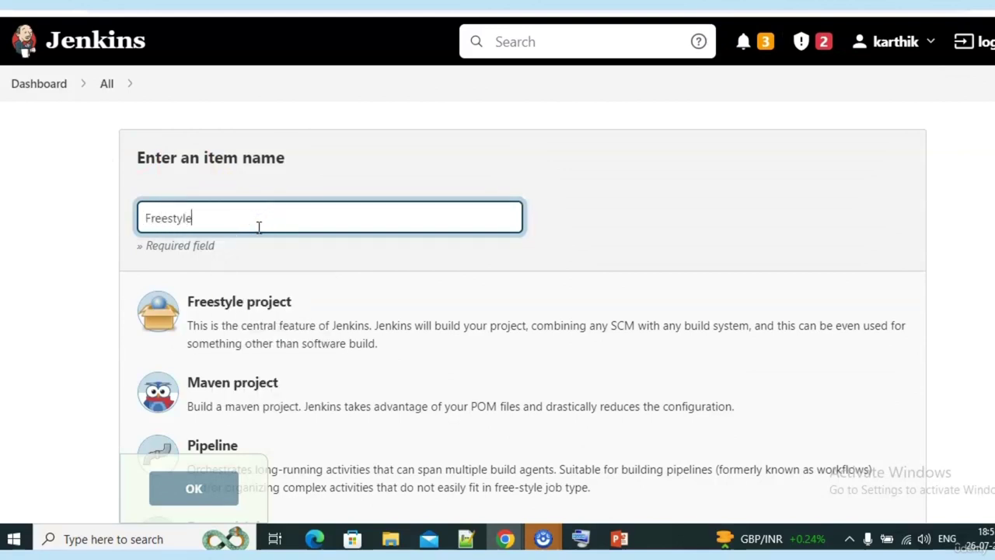
pyautogui.click(243, 317)
pyautogui.click(202, 495)
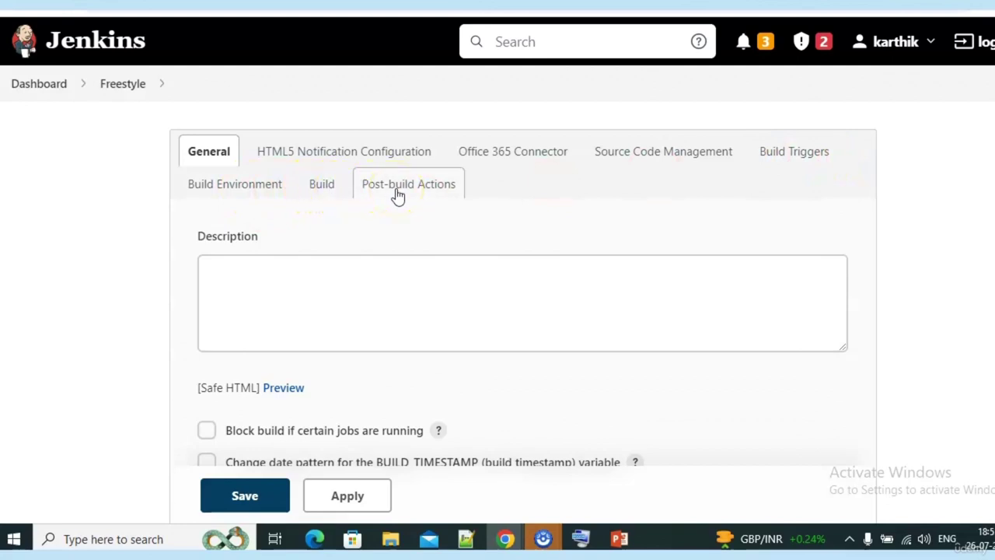
pyautogui.click(325, 186)
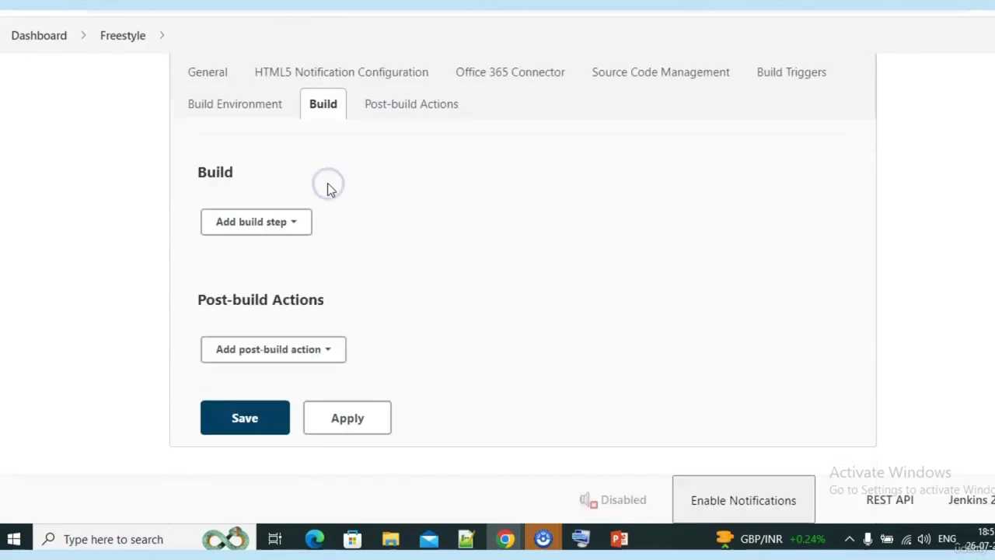
# Add an Execute Windows batch command step with echo "hello this freestyle Job" and save.
pyautogui.click(283, 222)
pyautogui.click(298, 283)
pyautogui.click(348, 340)
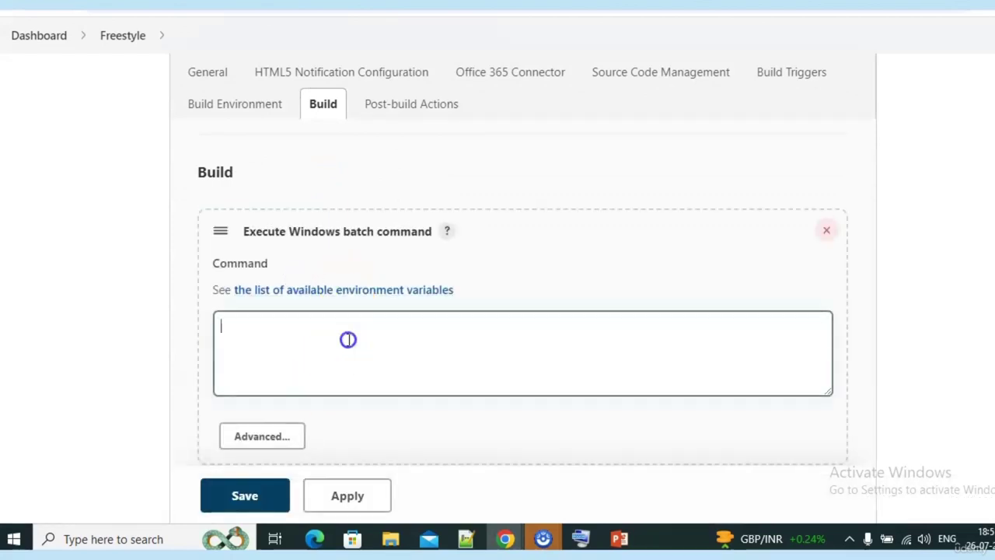
pyautogui.write('echo ')
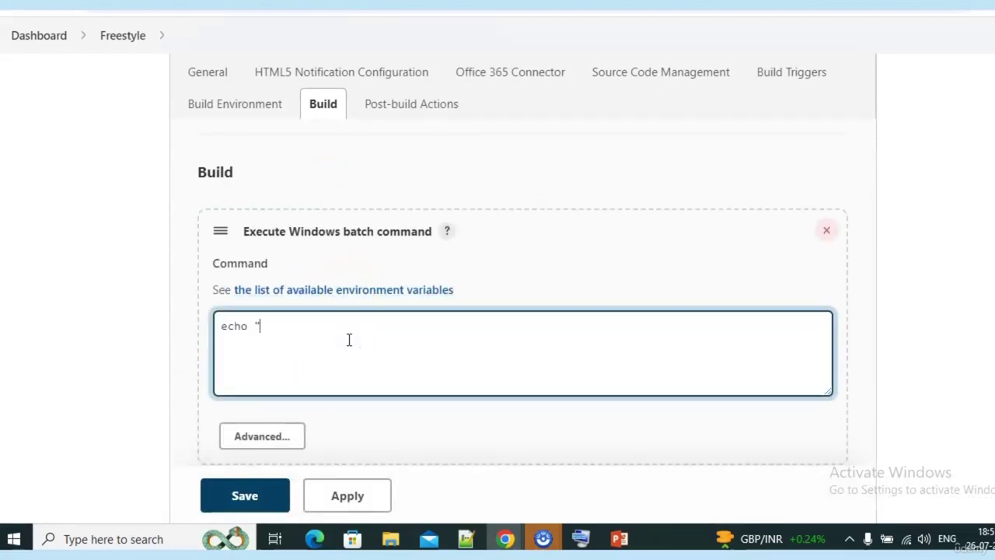
pyautogui.write('"hello this freestyle Job"')
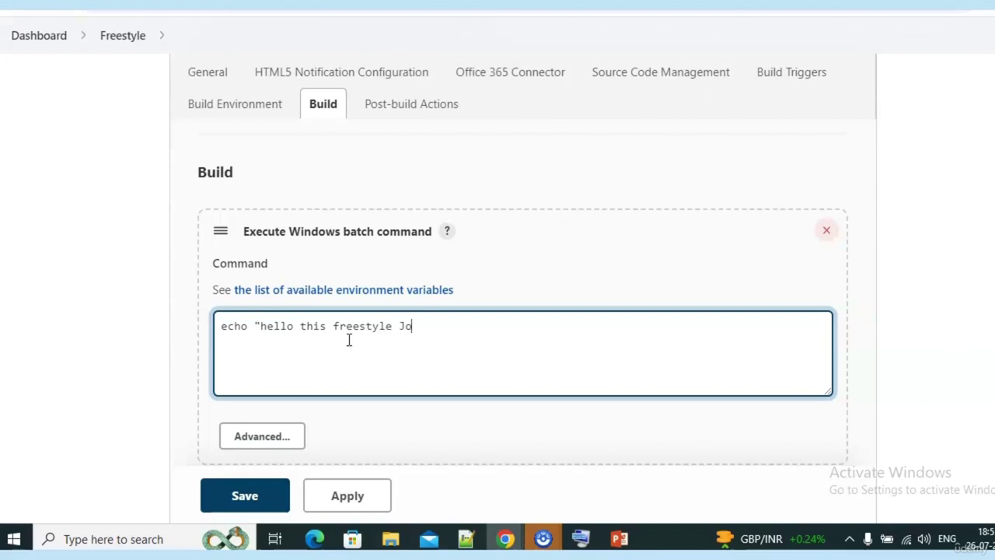
pyautogui.click(262, 495)
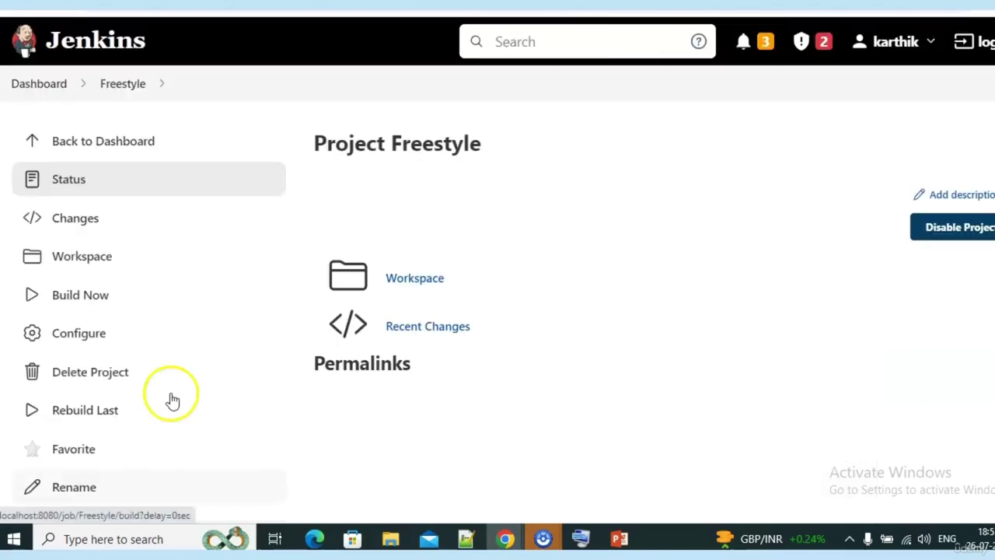
# Build the Freestyle job now and view the console log of build #1.
pyautogui.click(81, 302)
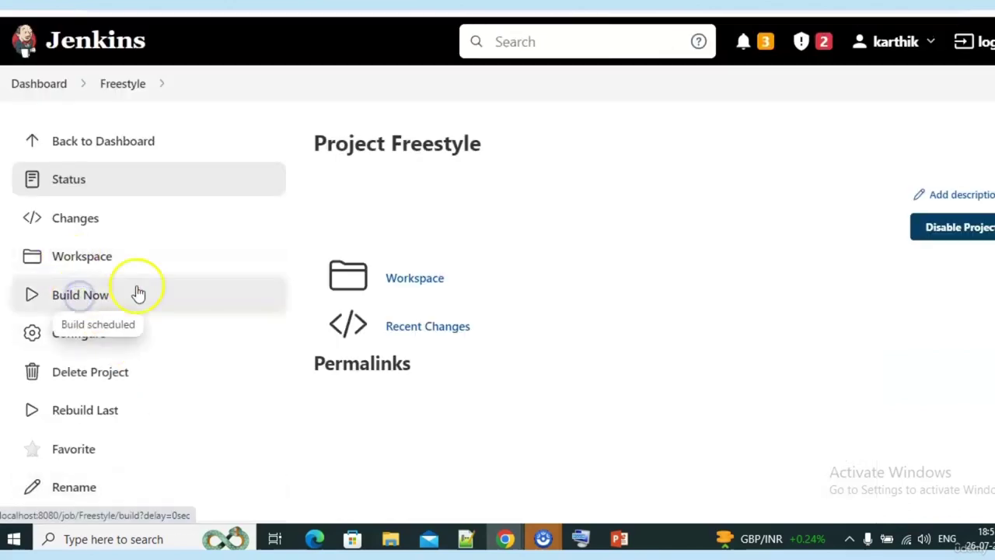
pyautogui.scroll(-3, 200, 277)
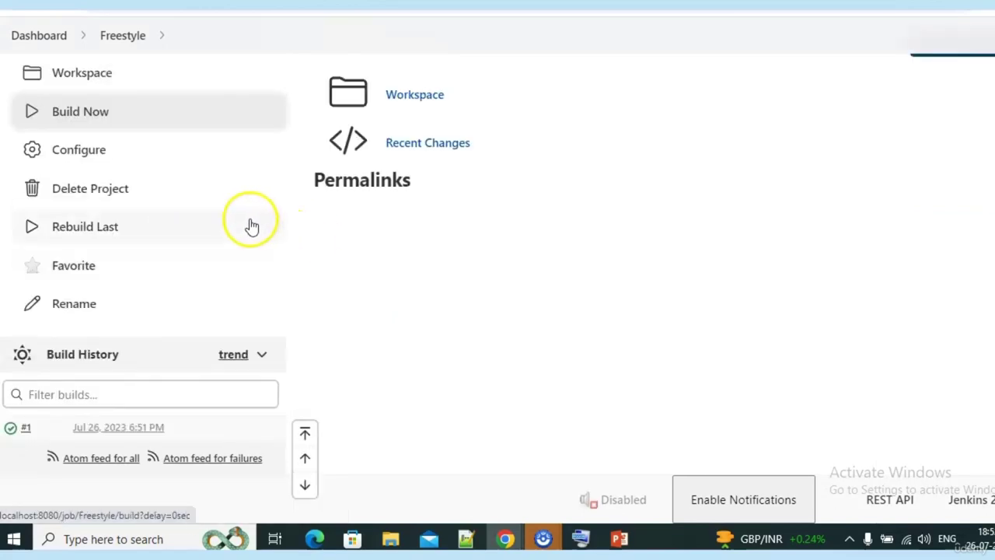
pyautogui.click(25, 429)
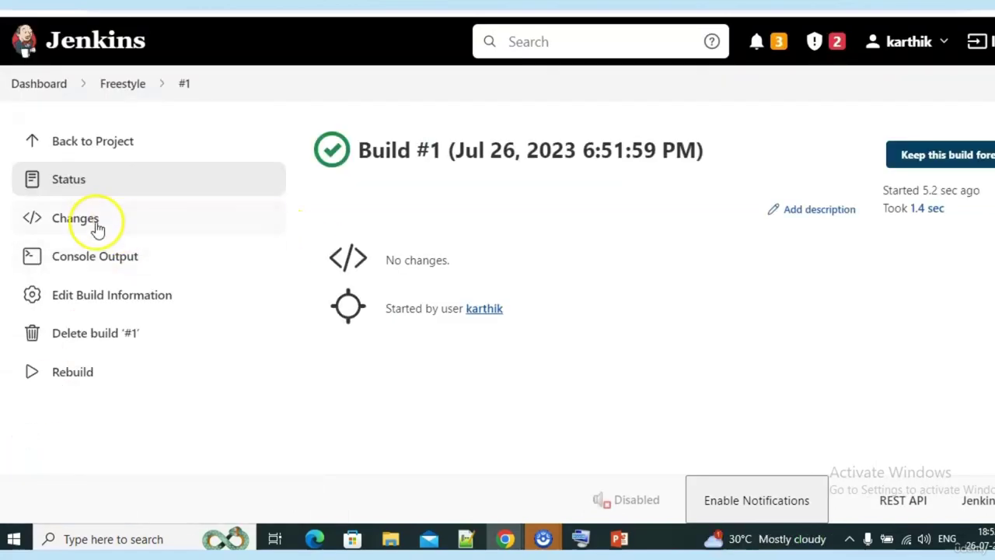
pyautogui.click(92, 256)
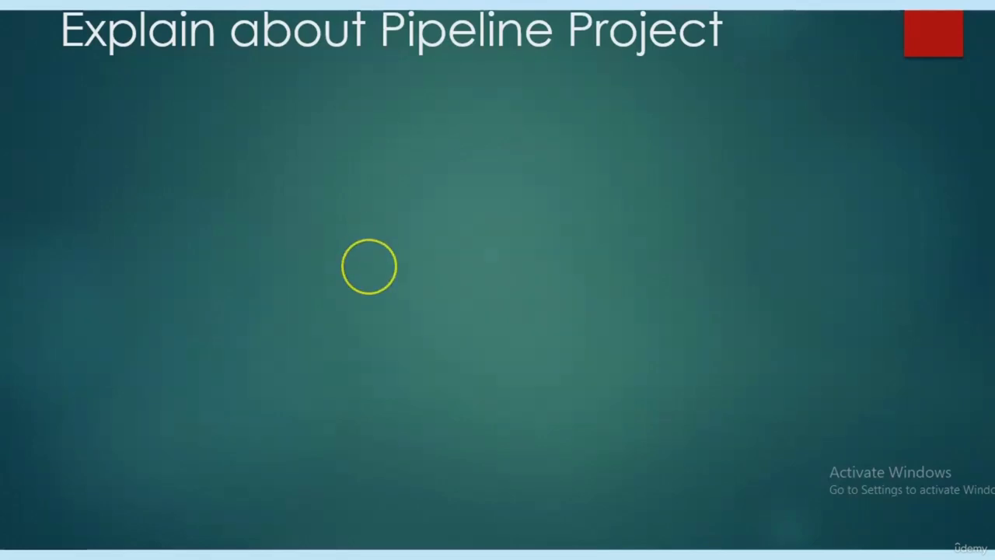
# Reveal the slide's three bullet points and Pipeline screenshot, then switch back to Jenkins.
pyautogui.click(369, 267)
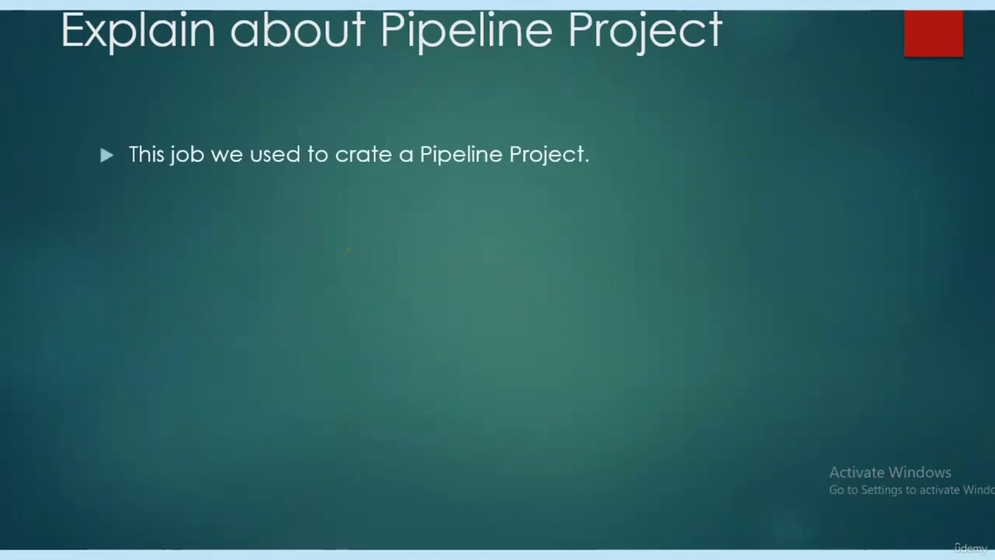
pyautogui.click(194, 190)
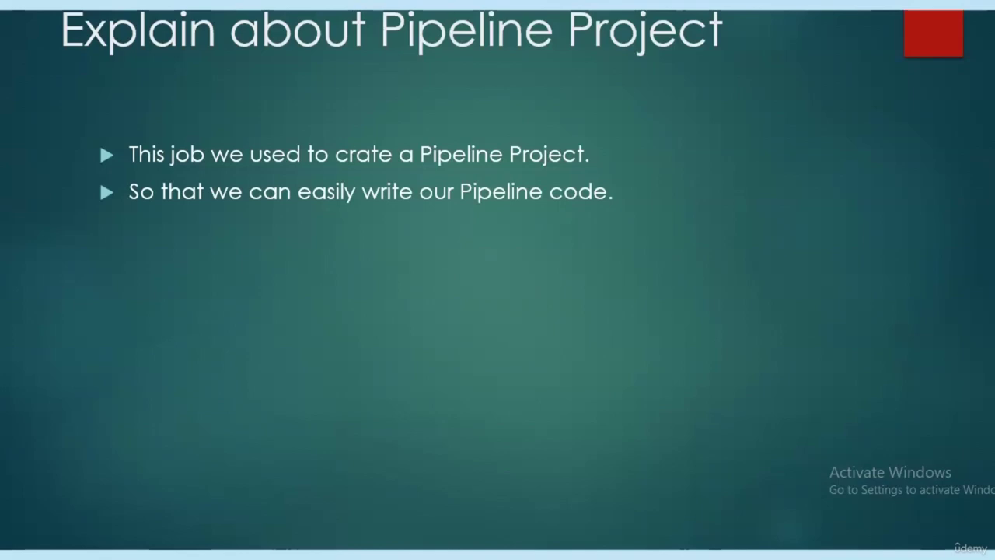
pyautogui.click(562, 256)
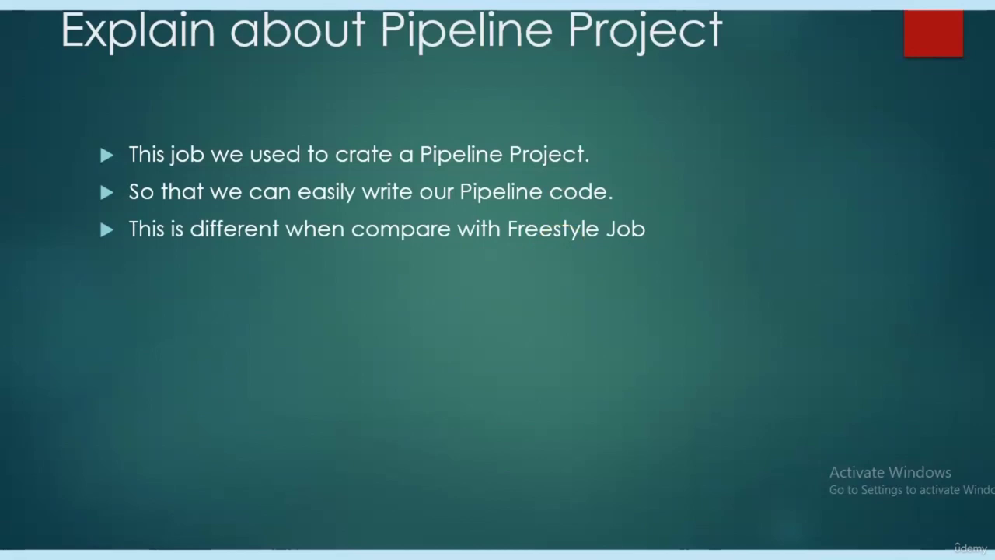
pyautogui.press('Right')
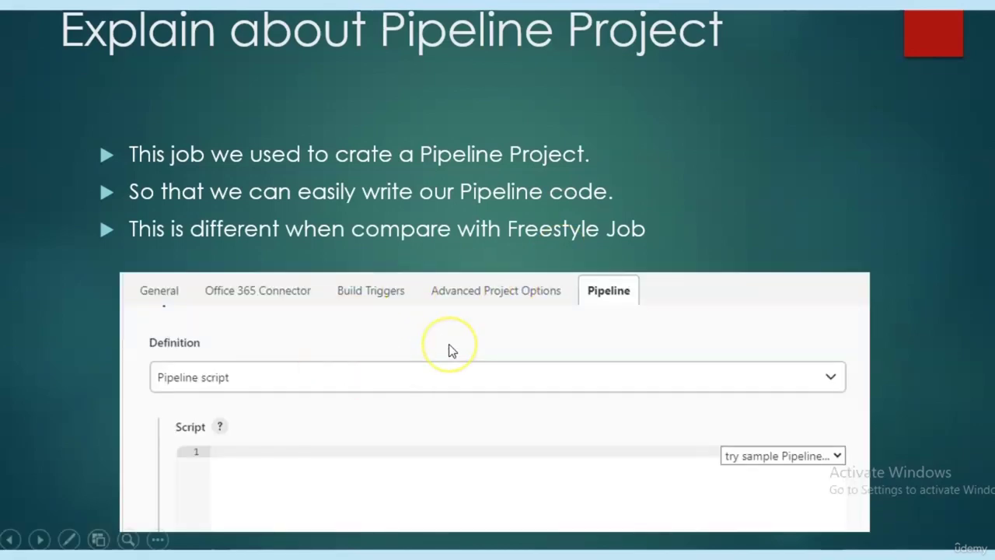
pyautogui.hotkey('alt', 'Tab')
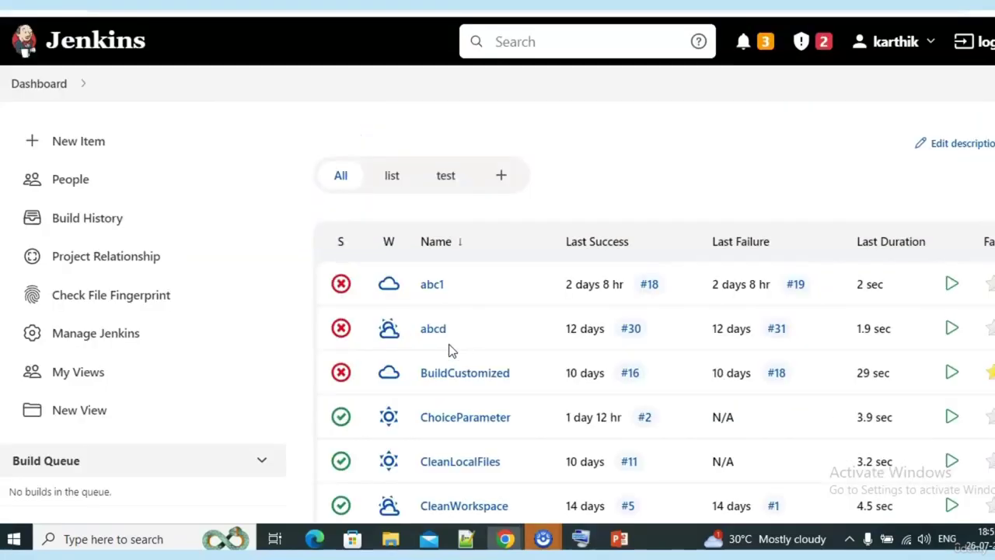
# Create a Pipeline item named 'pipelineproject' and open its configuration.
pyautogui.click(80, 140)
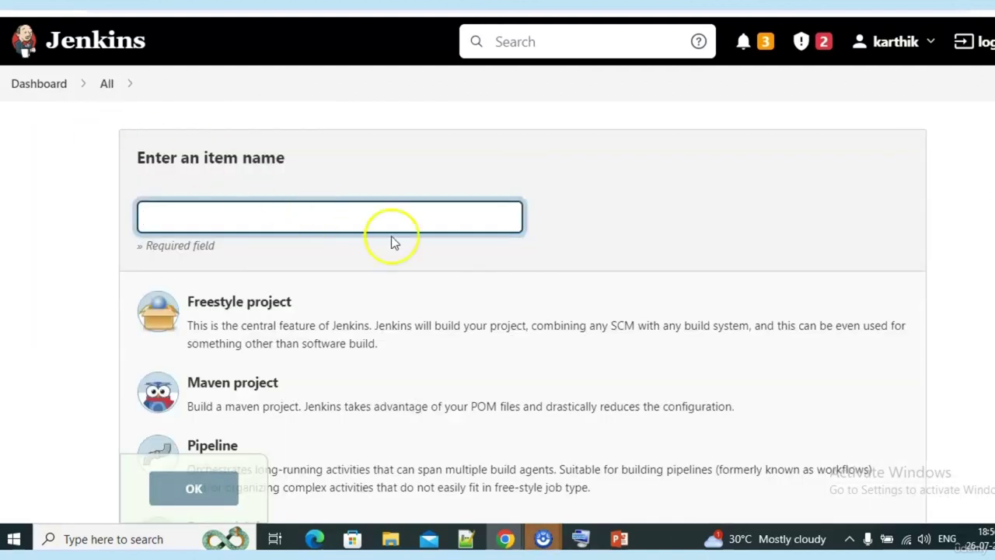
pyautogui.click(317, 208)
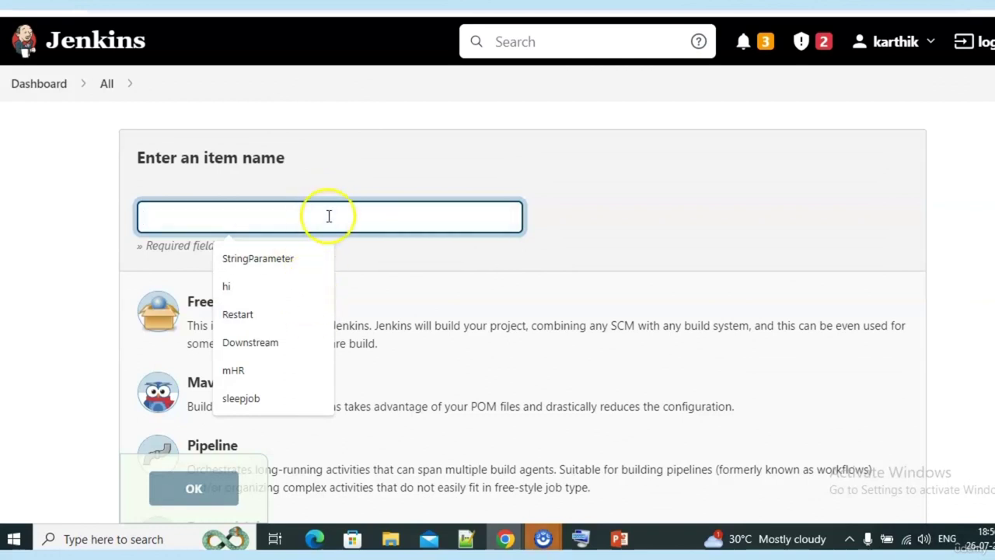
pyautogui.click(331, 215)
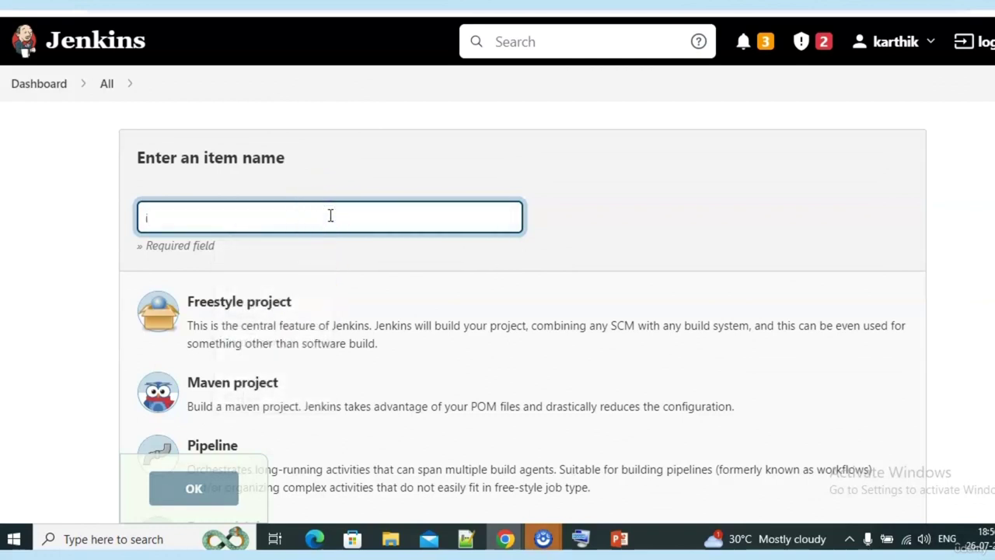
pyautogui.write('pipelineproject')
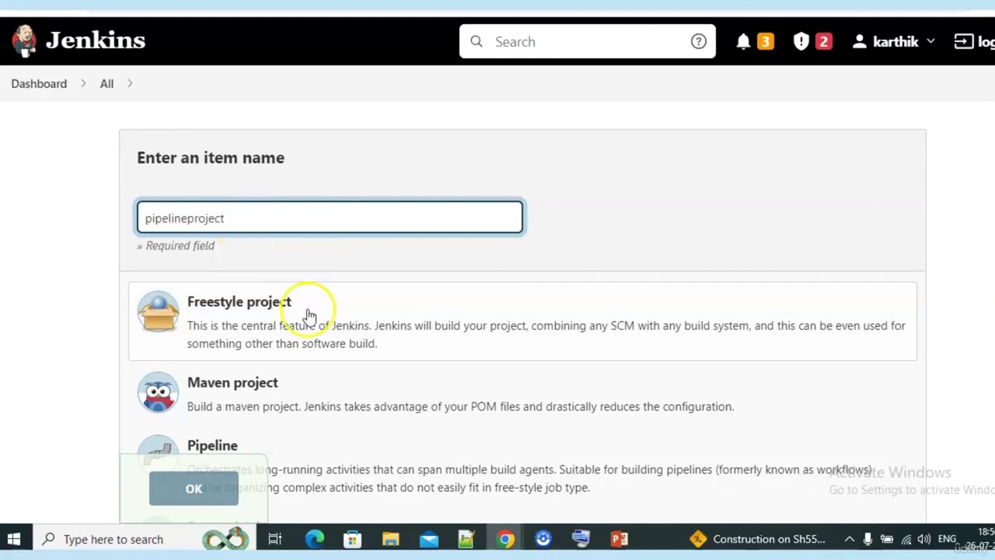
pyautogui.scroll(-2, 307, 325)
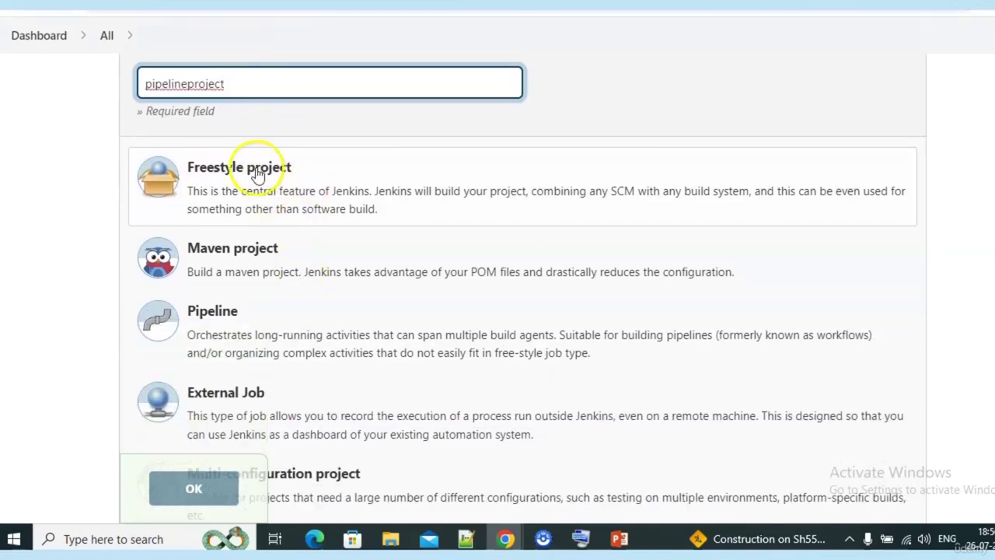
pyautogui.click(227, 332)
pyautogui.click(198, 487)
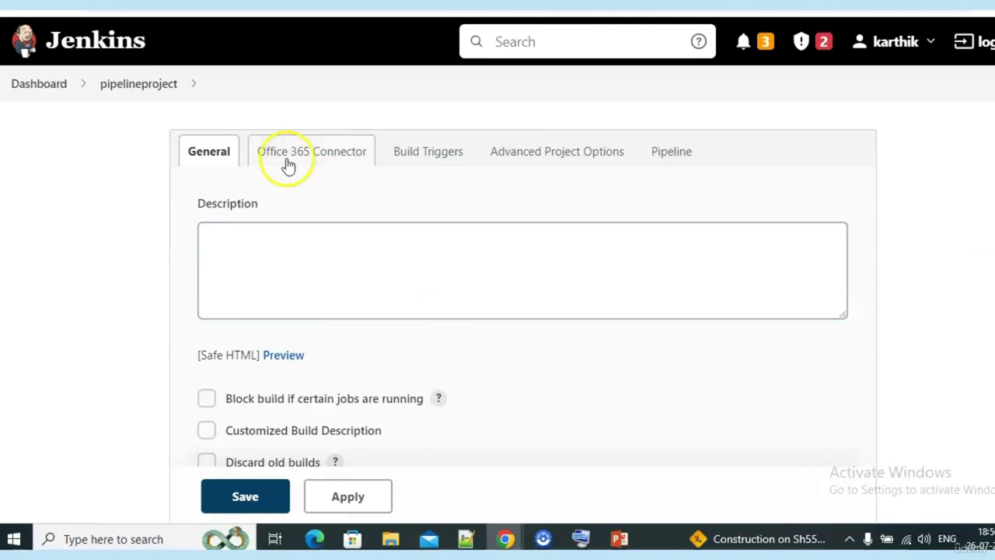
# View pipelineproject's Pipeline section, then create a freestyle job named 'ex'.
pyautogui.click(686, 157)
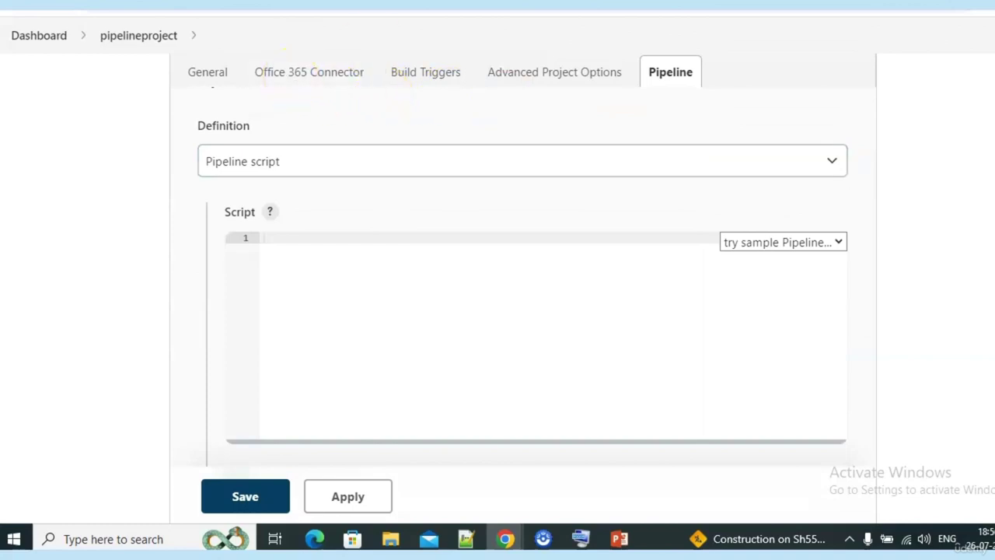
pyautogui.click(39, 35)
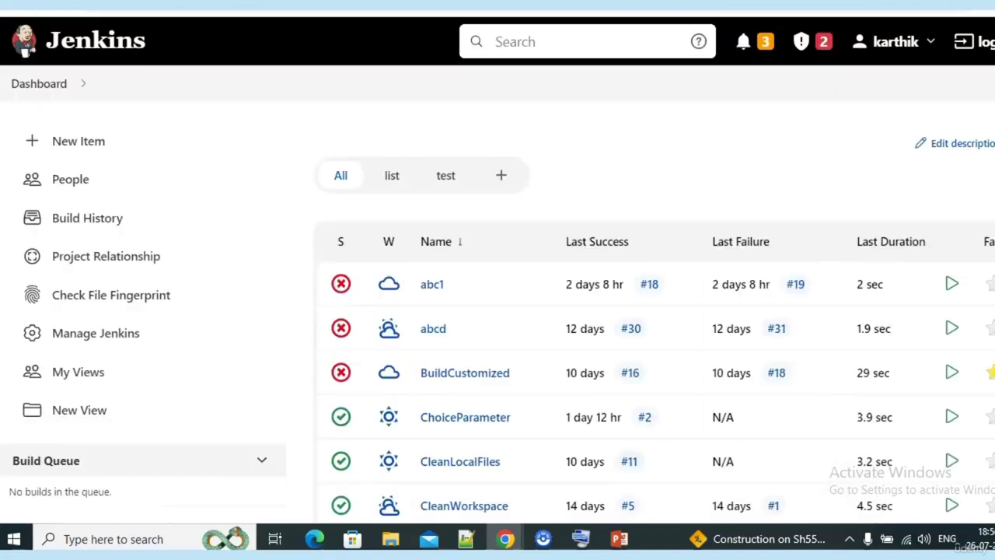
pyautogui.click(70, 148)
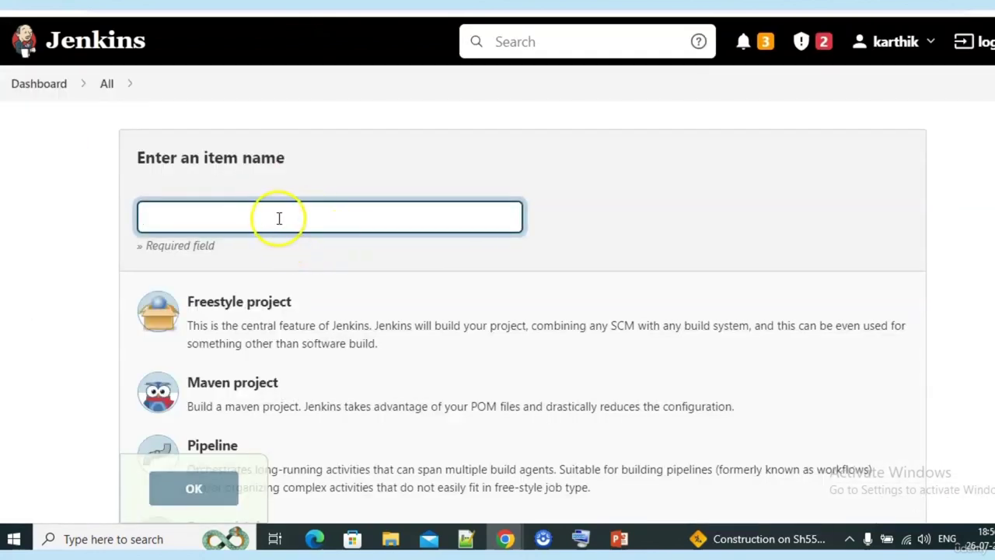
pyautogui.click(277, 217)
pyautogui.write('ex')
pyautogui.click(243, 318)
pyautogui.click(192, 492)
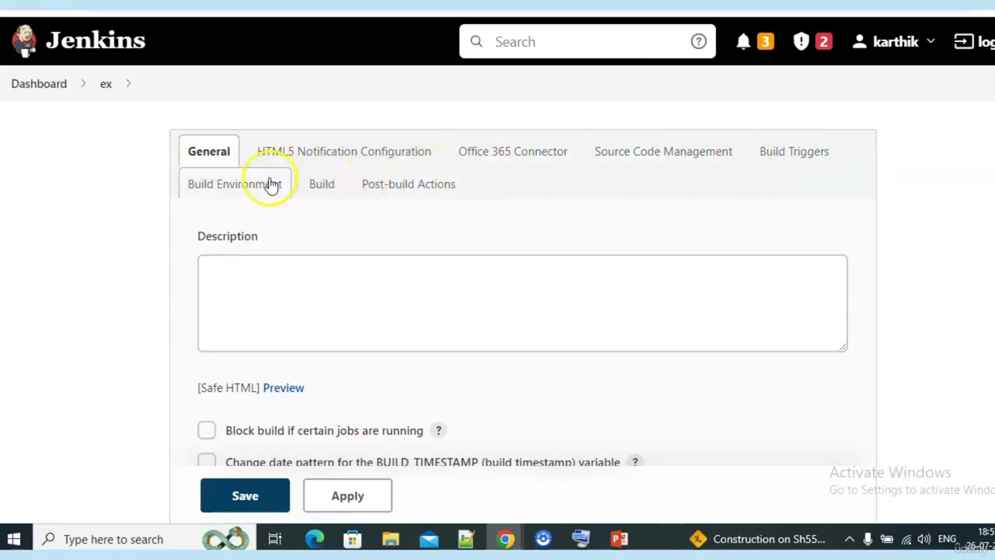
# Paste the tutorial's Hello World pipeline script into pipelineproject, save, and start a build.
pyautogui.click(459, 3)
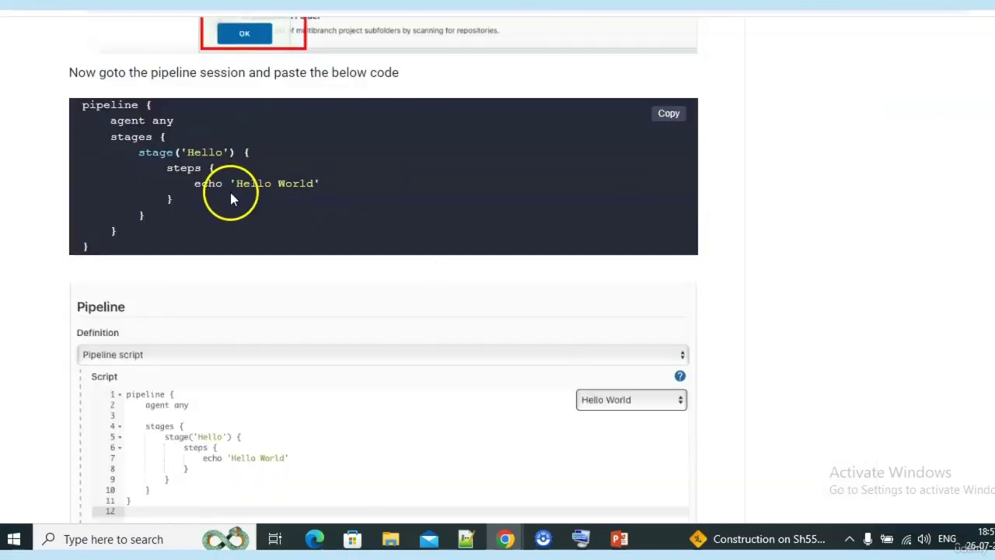
pyautogui.moveTo(97, 215); pyautogui.dragTo(81, 118)
pyautogui.hotkey('ctrl', 'c')
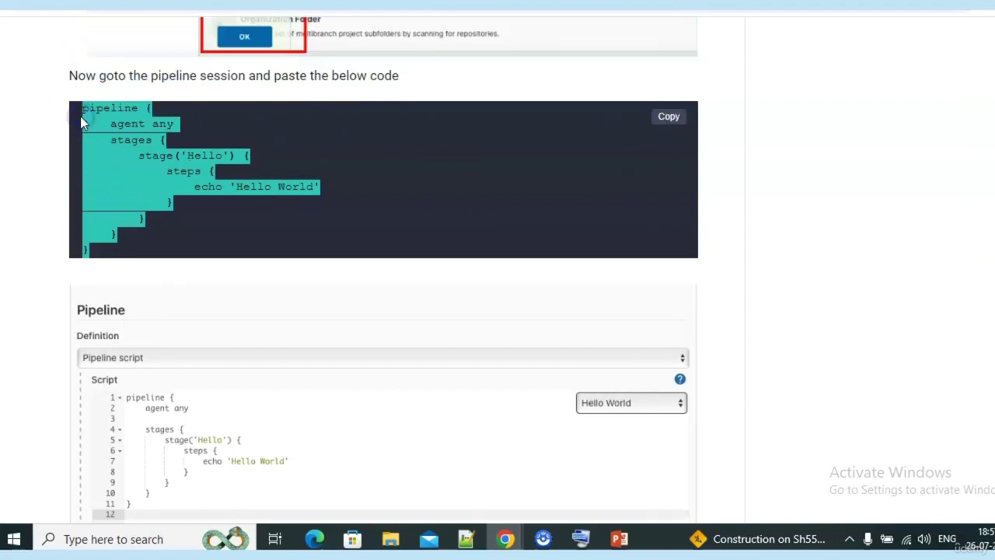
pyautogui.hotkey('alt', 'Tab')
pyautogui.click(334, 248)
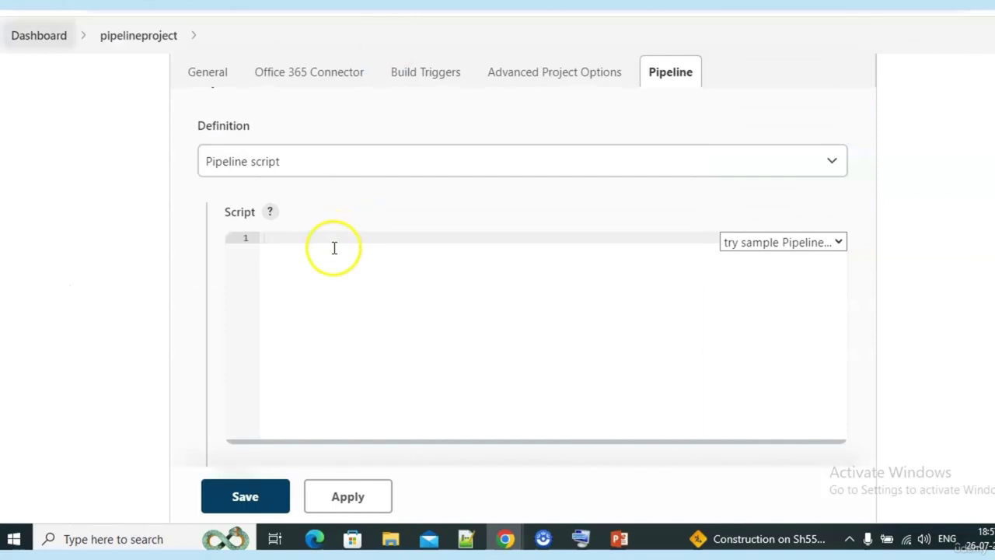
pyautogui.hotkey('ctrl', 'v')
pyautogui.click(256, 496)
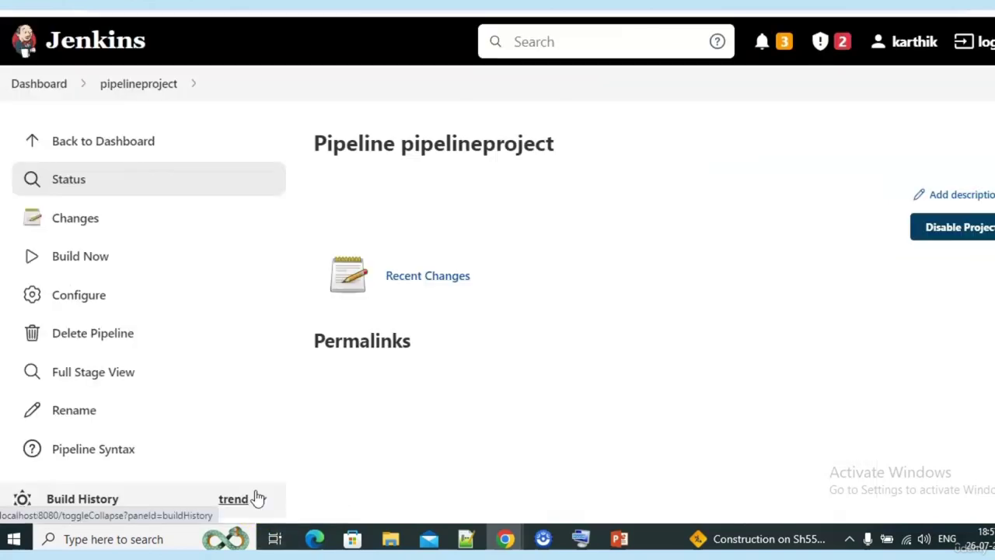
pyautogui.click(81, 257)
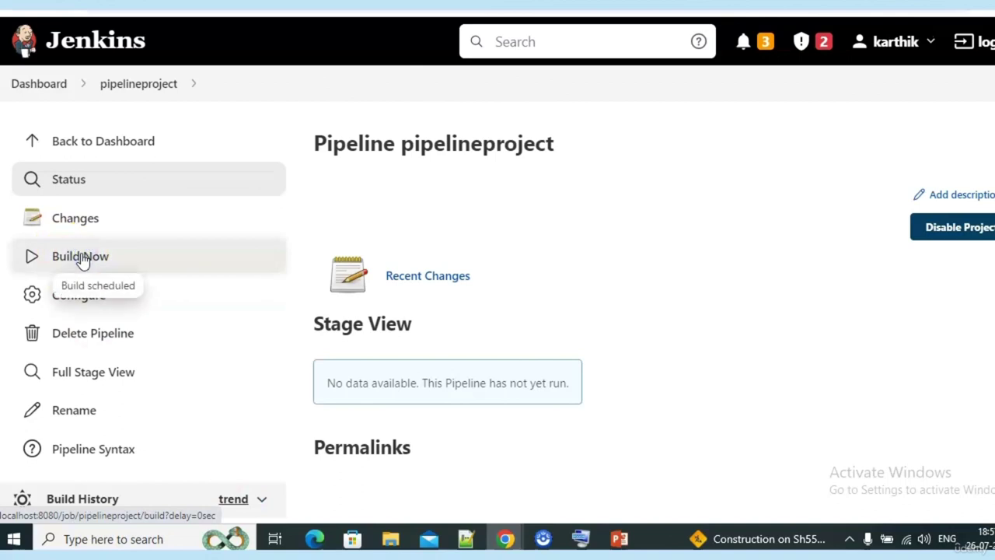
# Check pipelineproject build #1's console output, then switch to the ChoiceParameter project page.
pyautogui.scroll(-3, 207, 275)
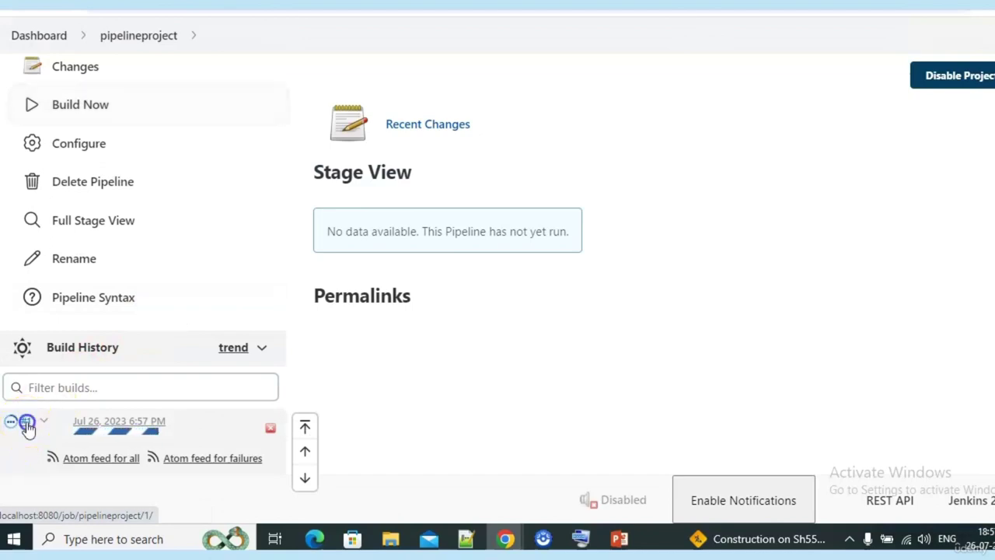
pyautogui.click(27, 425)
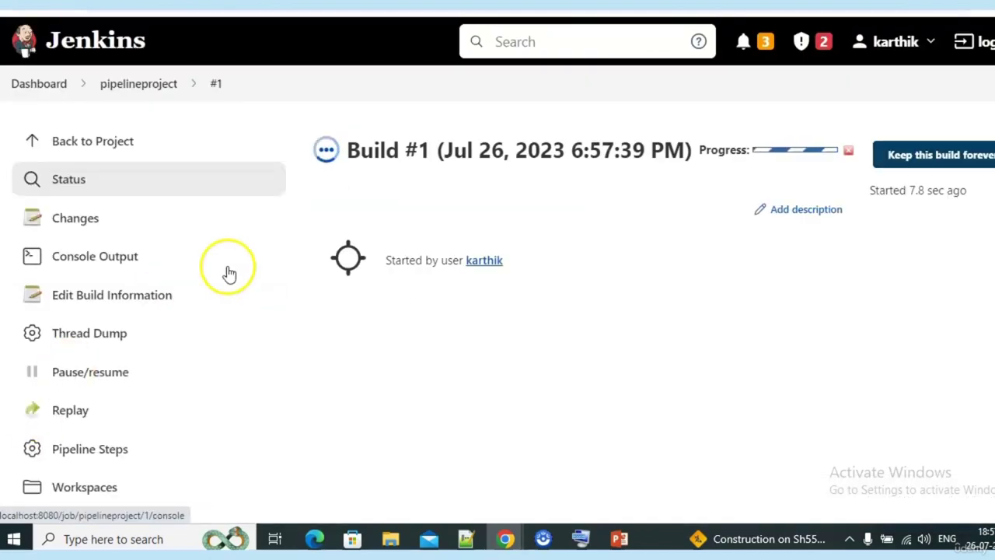
pyautogui.click(109, 256)
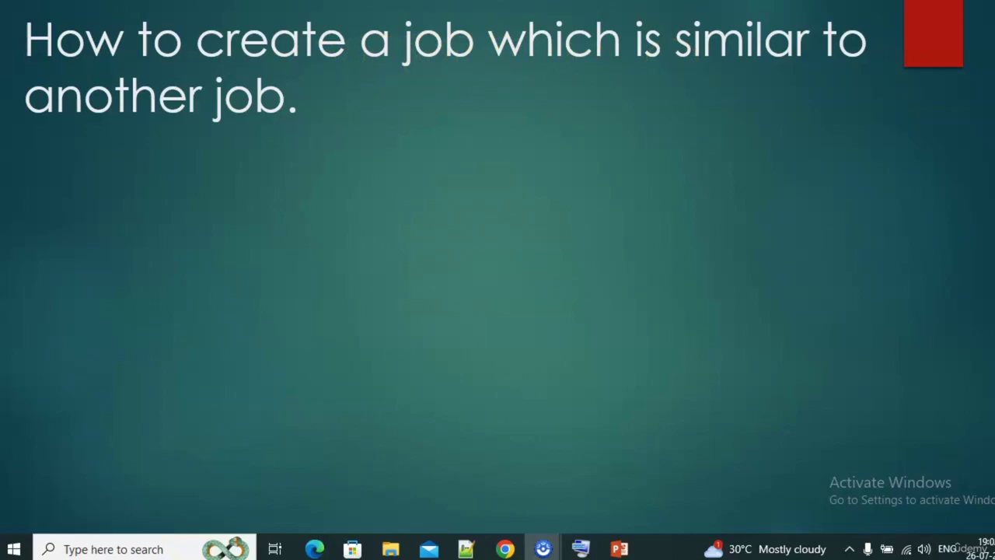
pyautogui.hotkey('alt', 'Tab')
pyautogui.hotkey('alt', 'Tab')
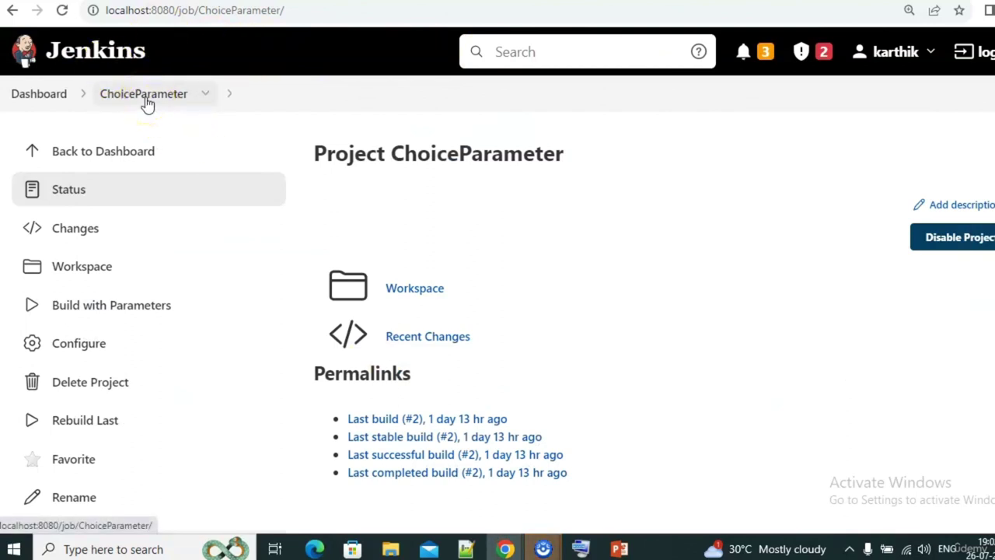
# Scroll through ChoiceParameter's choice parameters, build triggers and Git repository URL, then return to the dashboard.
pyautogui.click(93, 343)
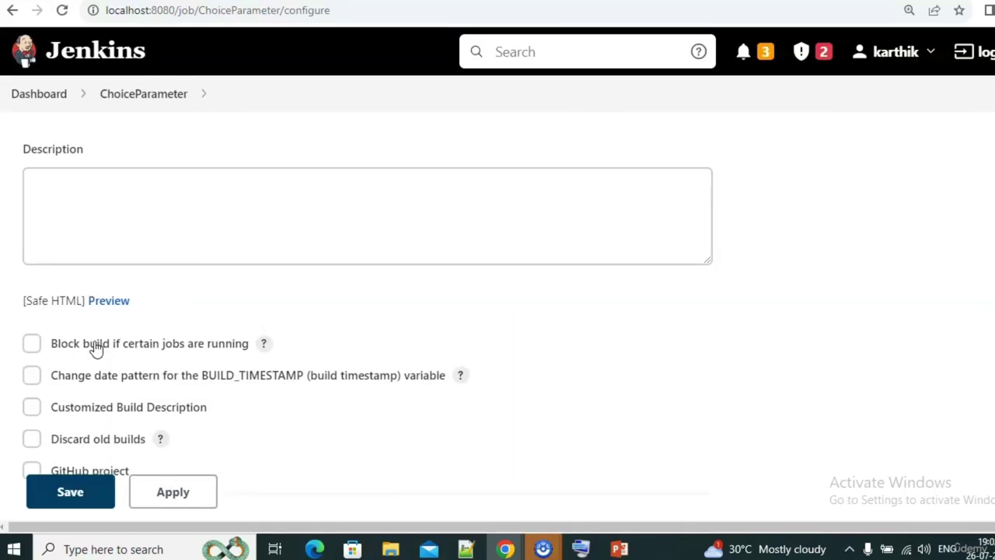
pyautogui.click(526, 324)
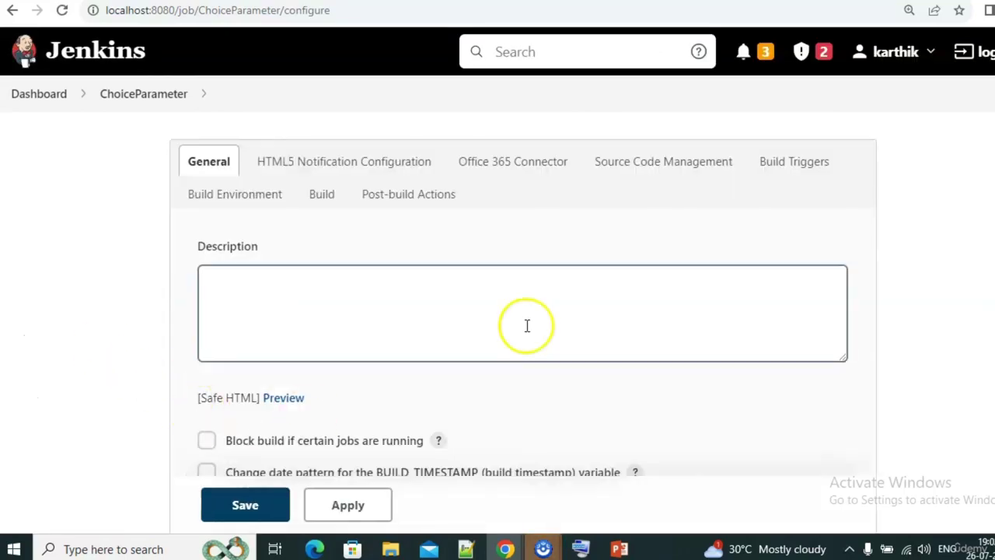
pyautogui.scroll(-5, 527, 326)
pyautogui.scroll(-5, 526, 333)
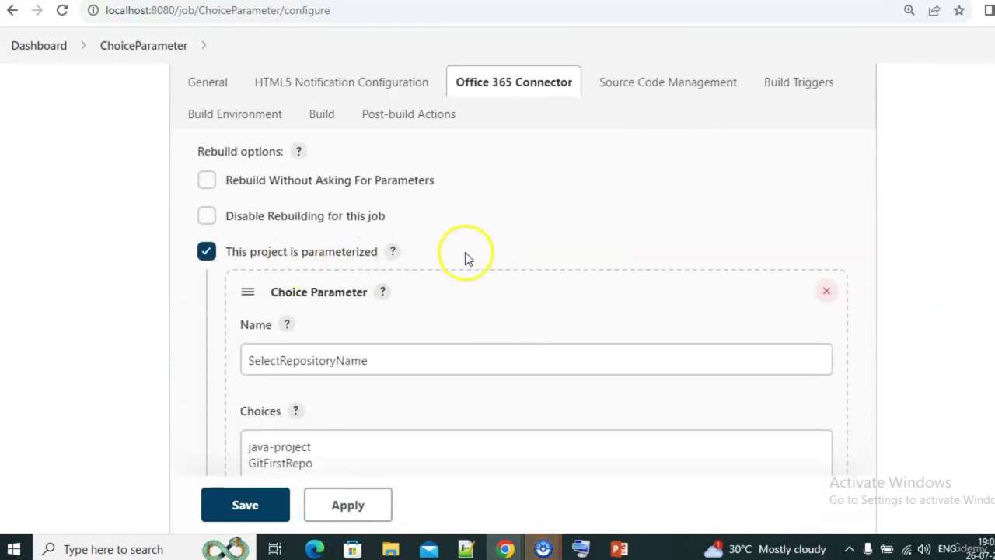
pyautogui.scroll(-10, 478, 266)
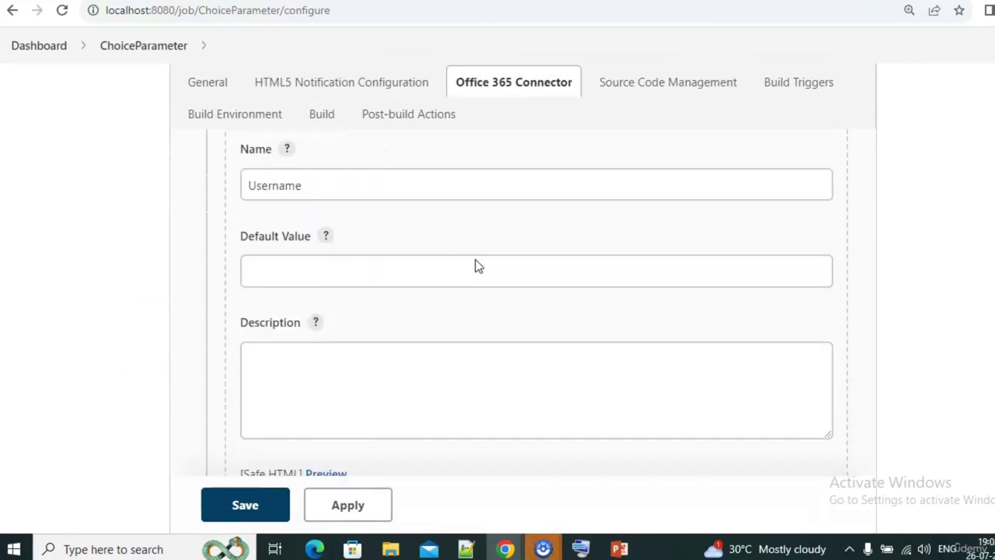
pyautogui.scroll(-3, 475, 265)
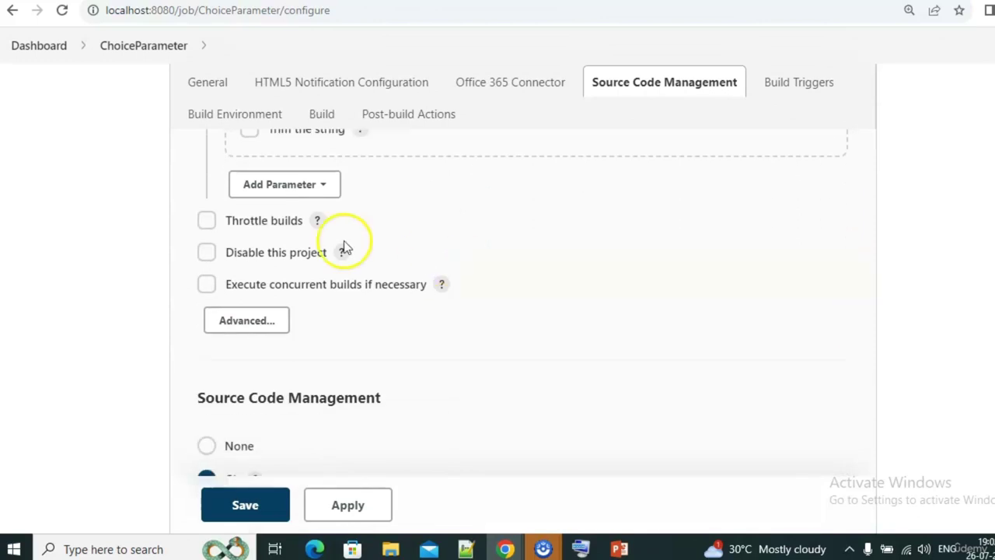
pyautogui.scroll(-3, 329, 253)
pyautogui.scroll(-2, 326, 257)
pyautogui.scroll(-3, 408, 268)
pyautogui.scroll(-5, 411, 278)
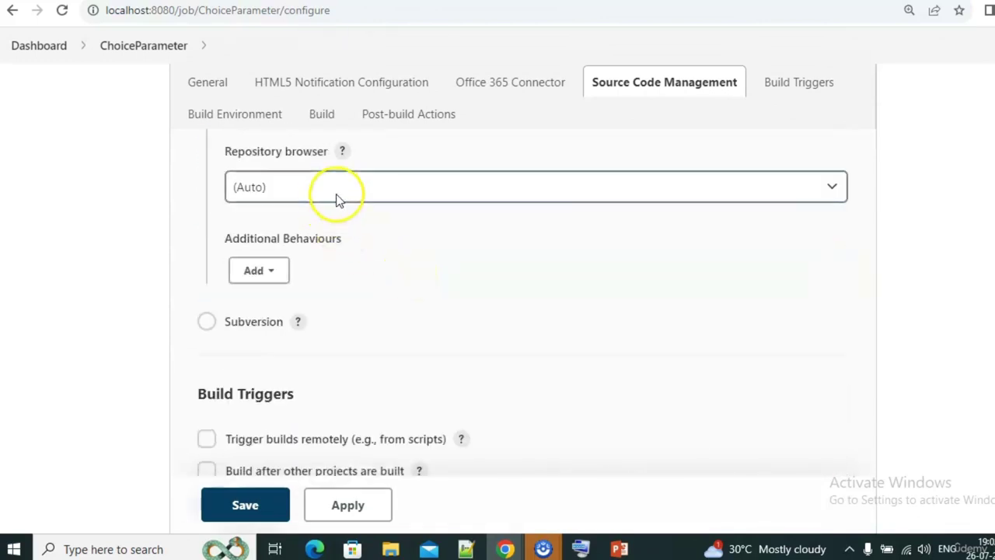
pyautogui.scroll(-3, 518, 259)
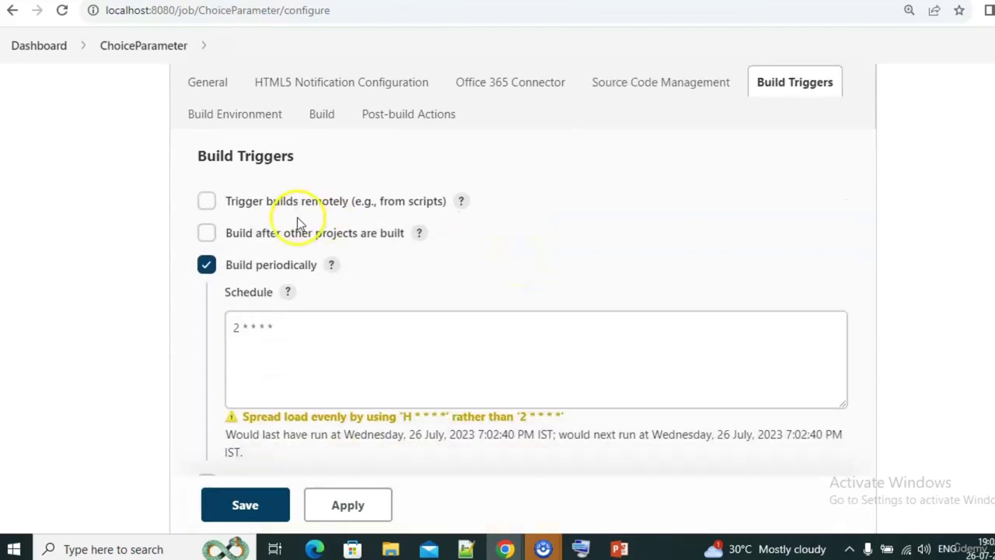
pyautogui.scroll(-1, 459, 288)
pyautogui.scroll(-8, 340, 361)
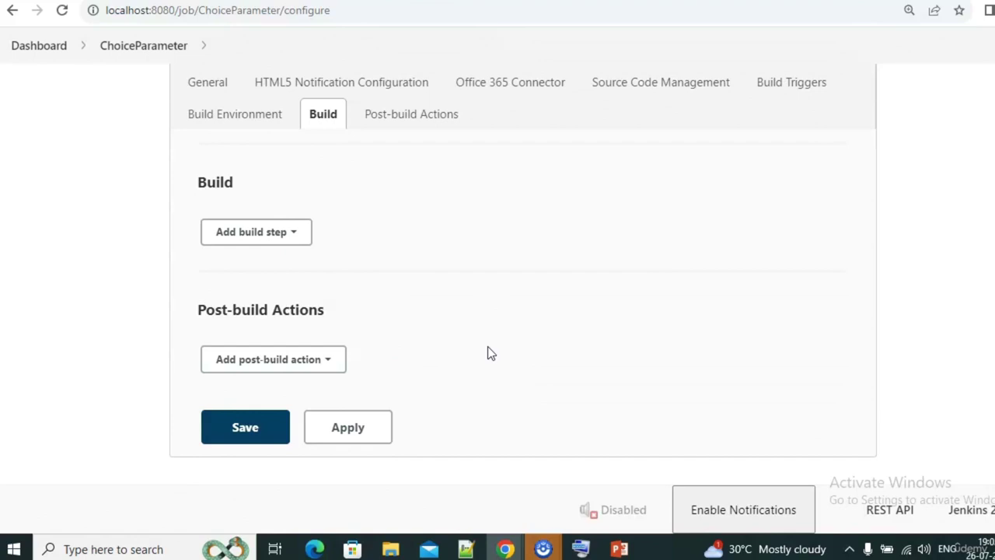
pyautogui.scroll(8, 495, 296)
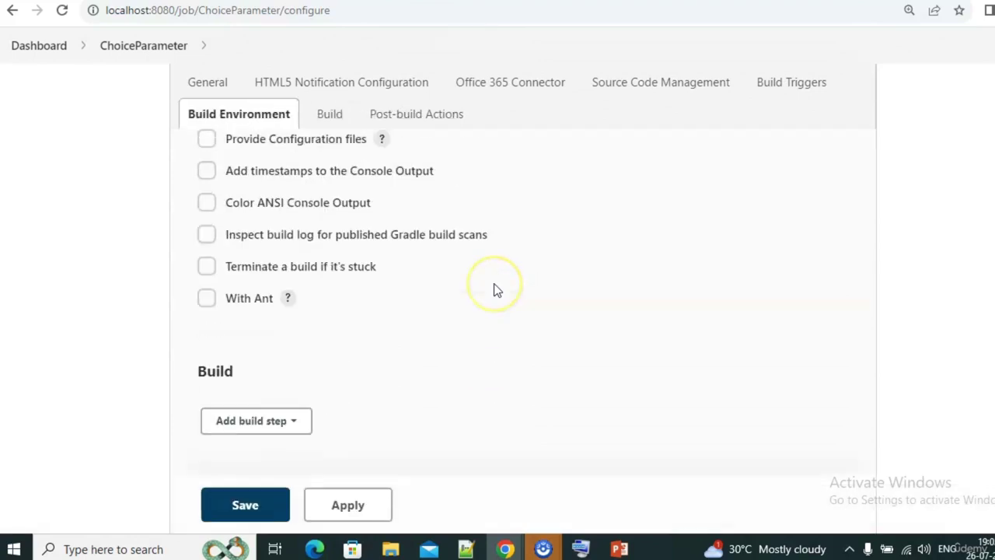
pyautogui.scroll(5, 494, 283)
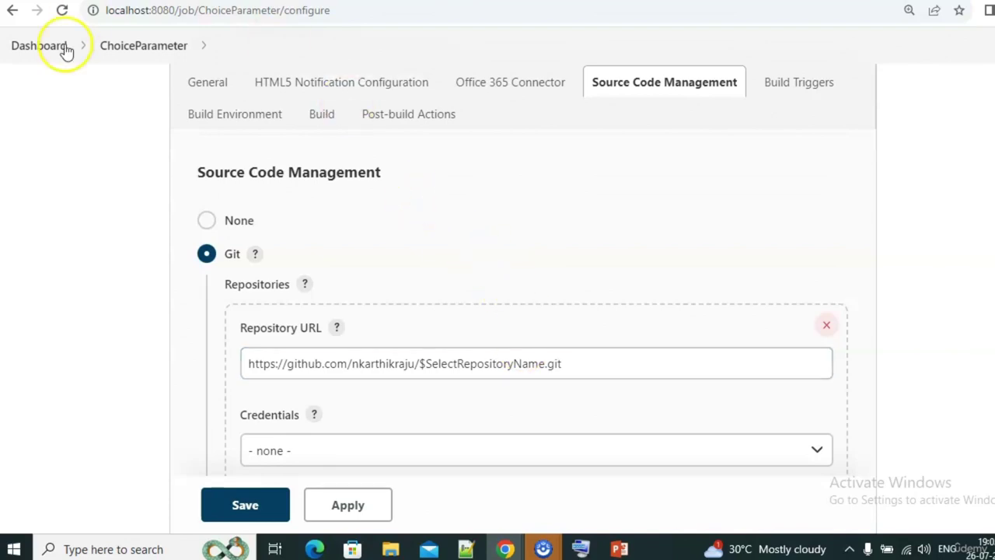
pyautogui.click(38, 45)
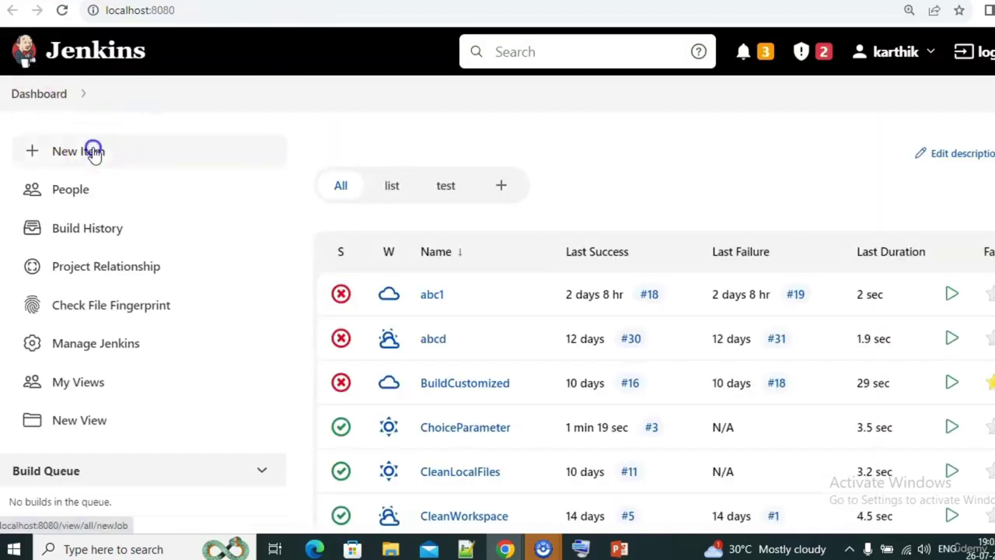
# Start a new item named 'ChoiceParameter1', pasting 'ChoiceParameter' and appending 1, as a Freestyle project.
pyautogui.click(92, 149)
pyautogui.click(322, 233)
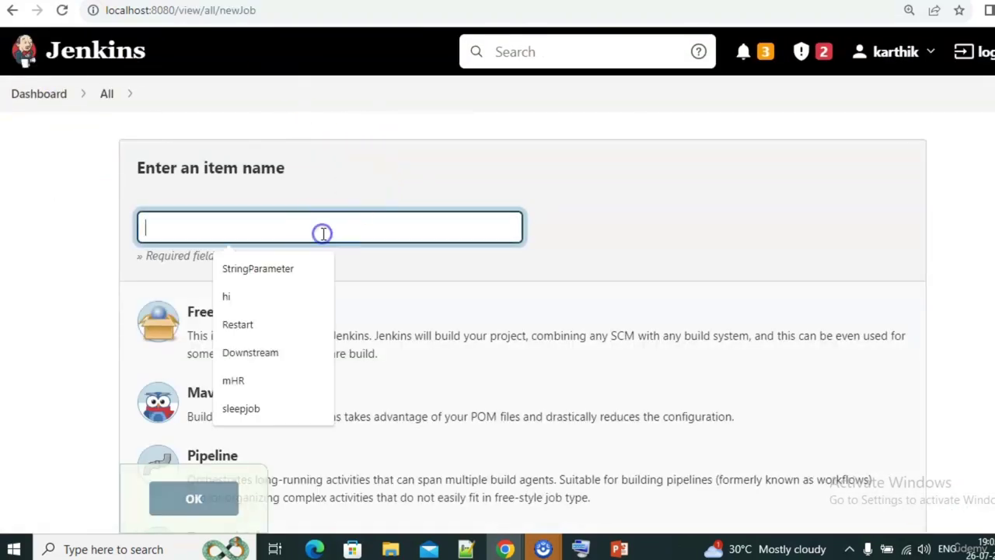
pyautogui.write('Das')
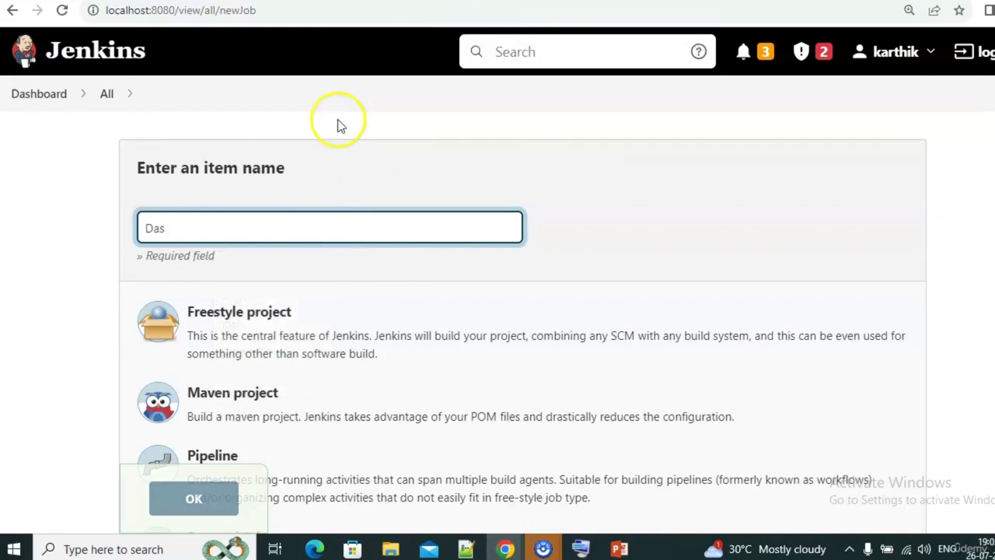
pyautogui.press('BackSpace')
pyautogui.press('BackSpace')
pyautogui.press('BackSpace')
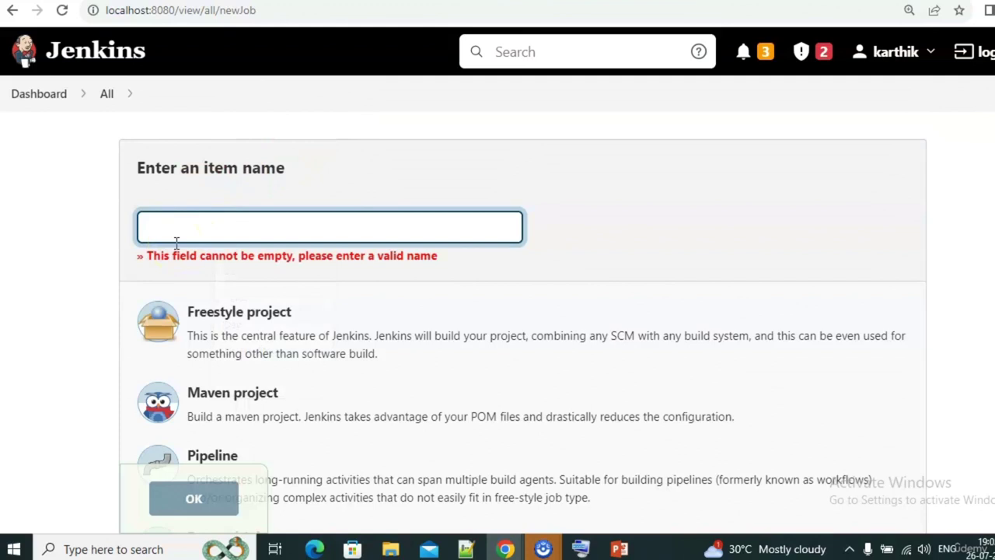
pyautogui.write('ChoiceParameter')
pyautogui.write('1')
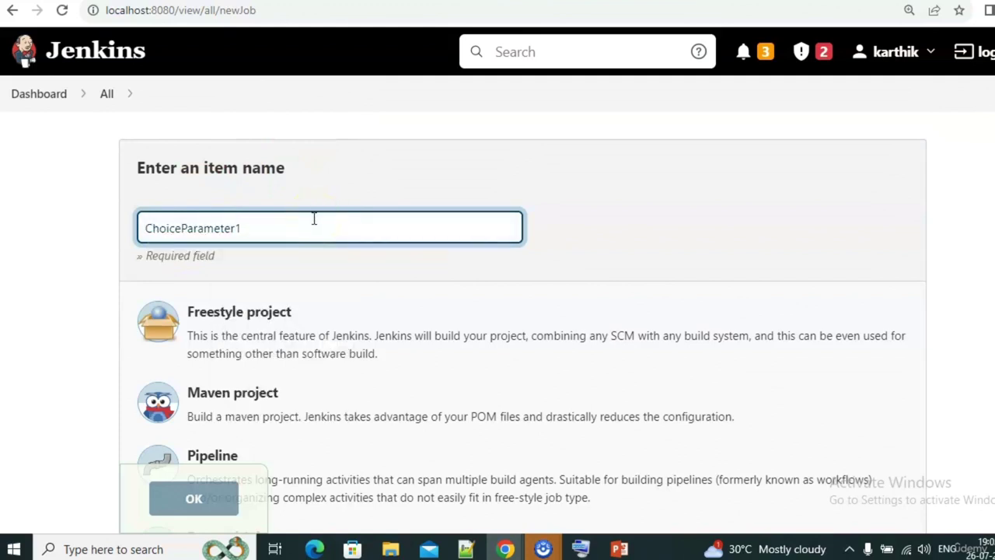
pyautogui.click(245, 335)
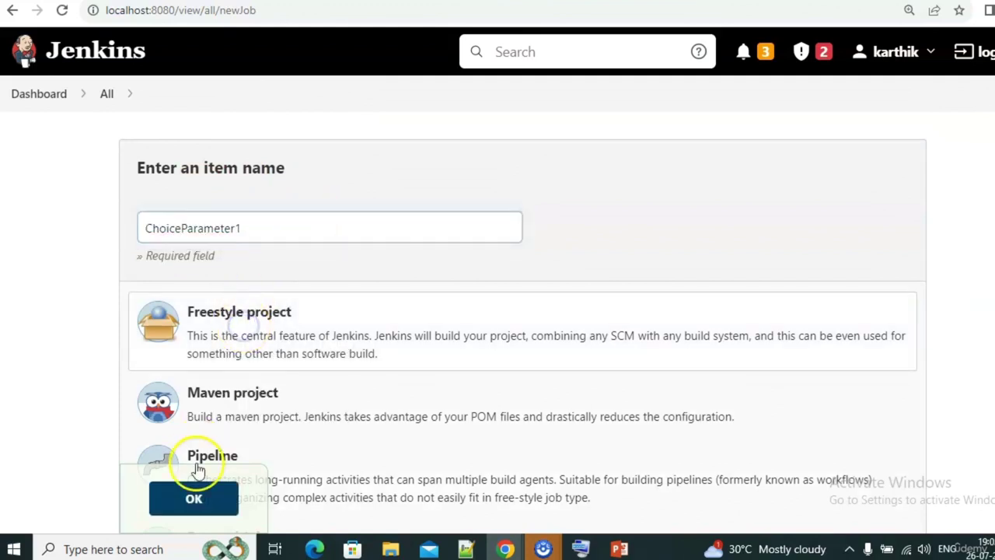
pyautogui.click(193, 498)
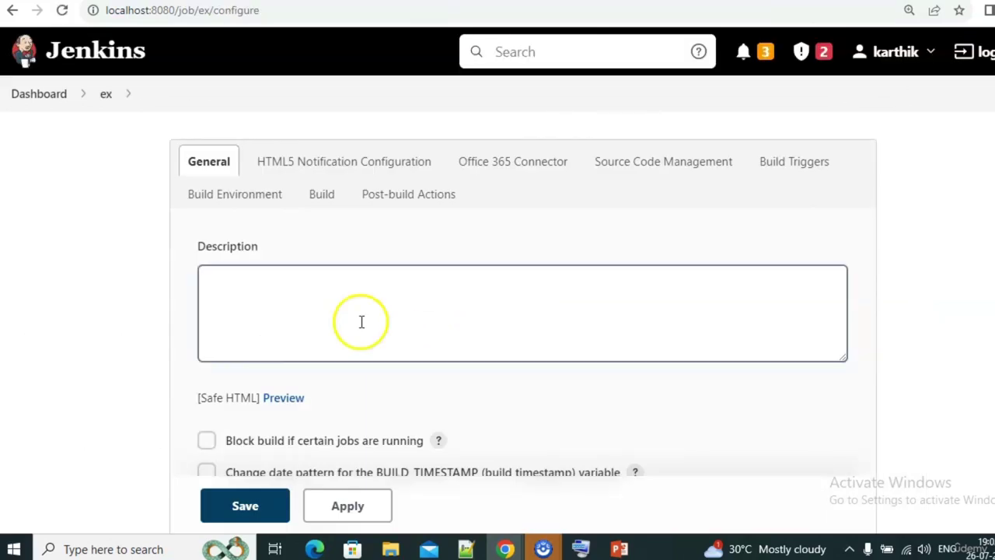
# Select the SelectRepositoryName parameter name in the ChoiceParameter job's configuration to copy it.
pyautogui.scroll(-5, 362, 321)
pyautogui.scroll(-8, 362, 327)
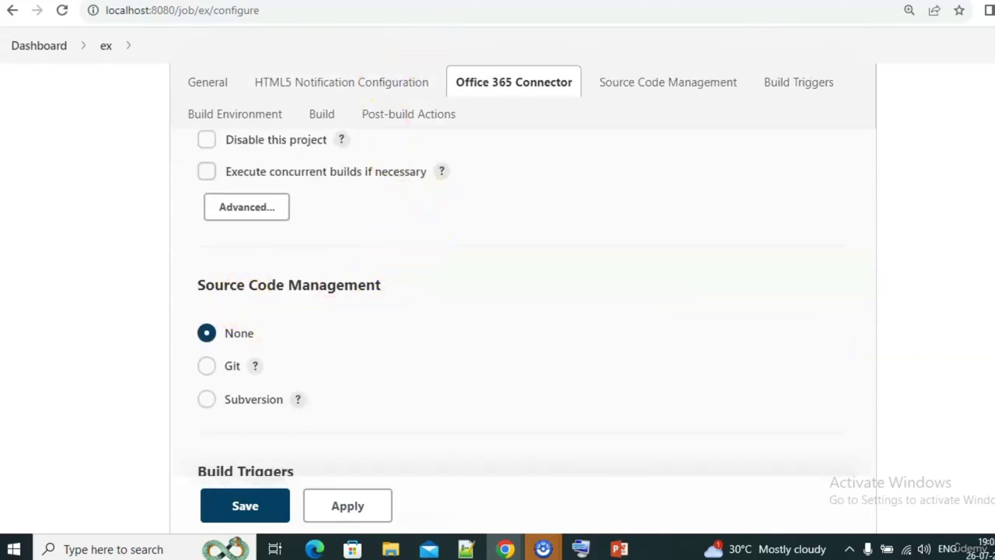
pyautogui.hotkey('ctrl', 'Tab')
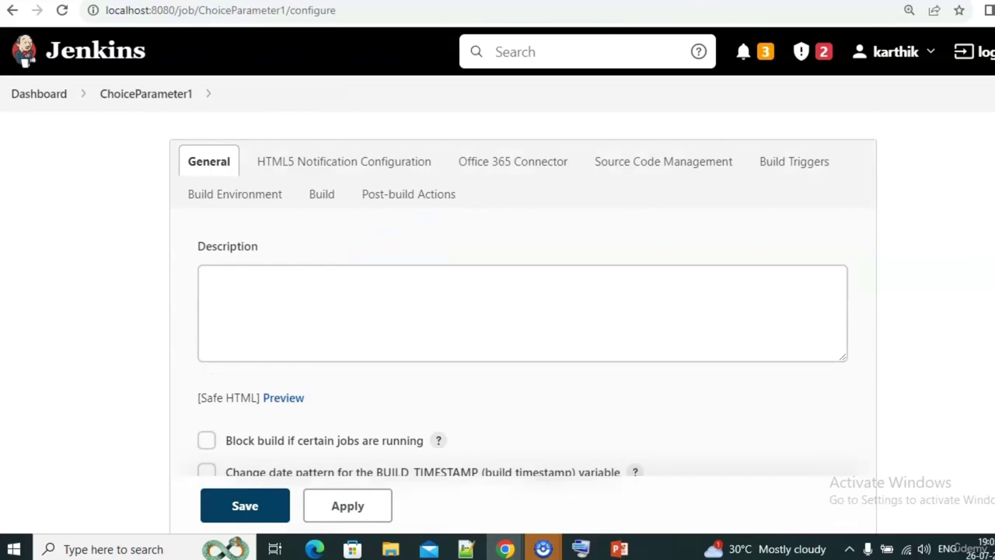
pyautogui.hotkey('ctrl', 'Tab')
pyautogui.scroll(10, 393, 240)
pyautogui.scroll(-4, 393, 240)
pyautogui.scroll(-4, 393, 241)
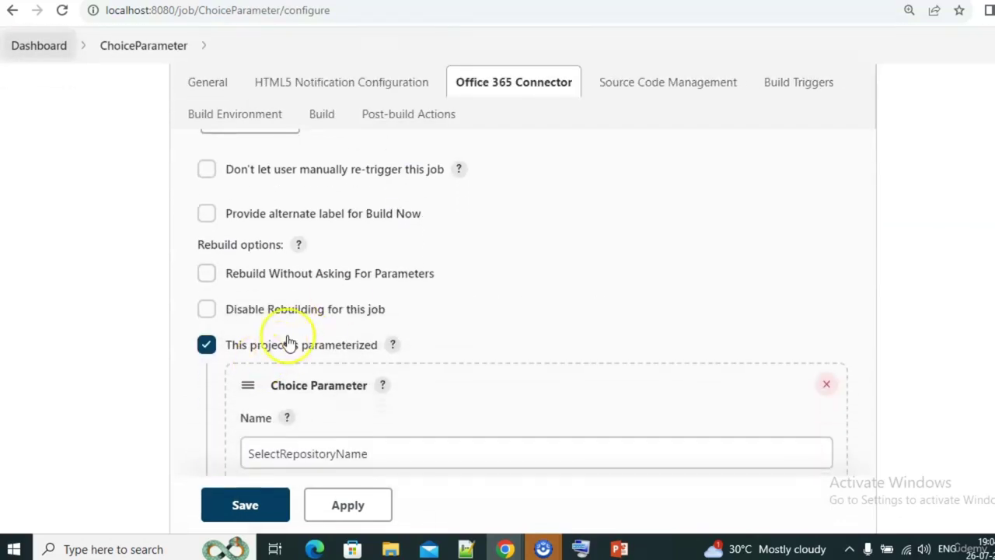
pyautogui.hotkey('ctrl', 'Tab')
pyautogui.scroll(-2, 317, 260)
pyautogui.scroll(-3, 319, 256)
pyautogui.scroll(1, 323, 261)
pyautogui.scroll(-4, 321, 260)
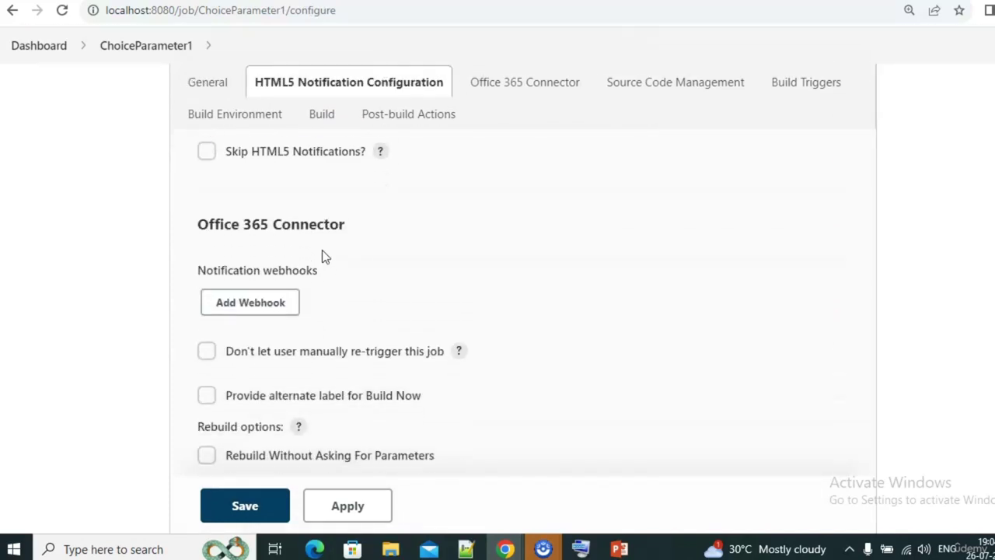
pyautogui.scroll(-2, 324, 257)
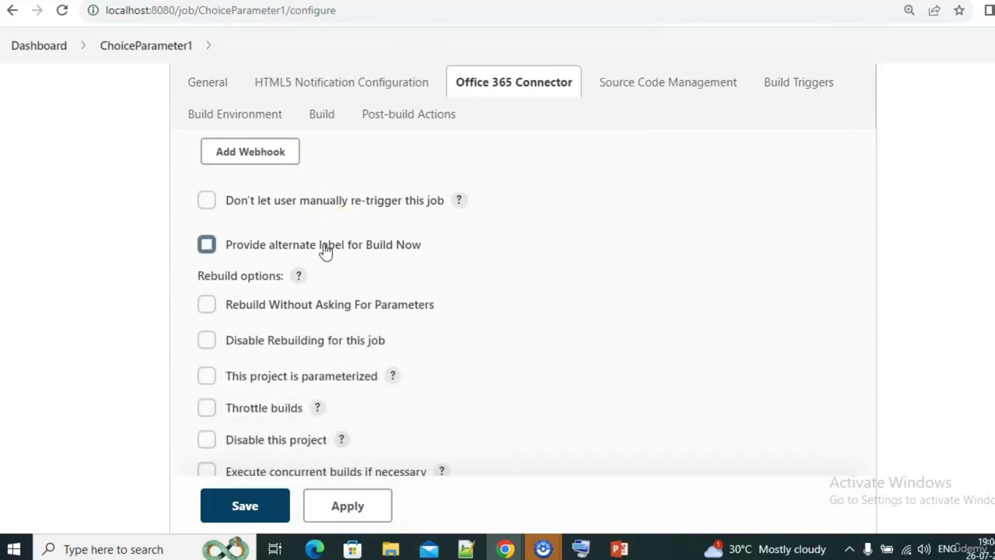
pyautogui.scroll(-6, 226, 350)
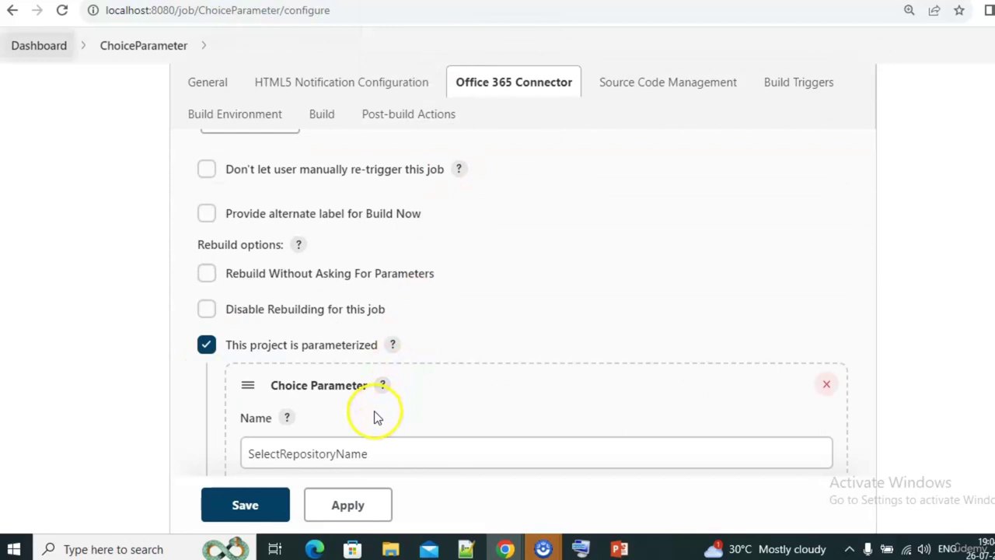
pyautogui.doubleClick(318, 450)
pyautogui.hotkey('ctrl', 'c')
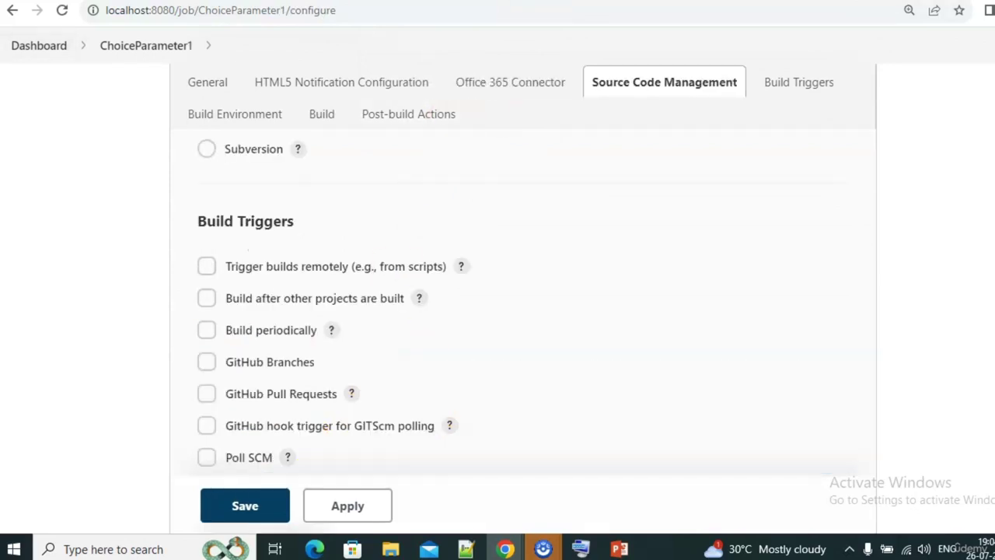
# Add a Choice Parameter to ChoiceParameter1 with the pasted name SelectRepositoryName.
pyautogui.scroll(-1, 284, 338)
pyautogui.scroll(3, 283, 336)
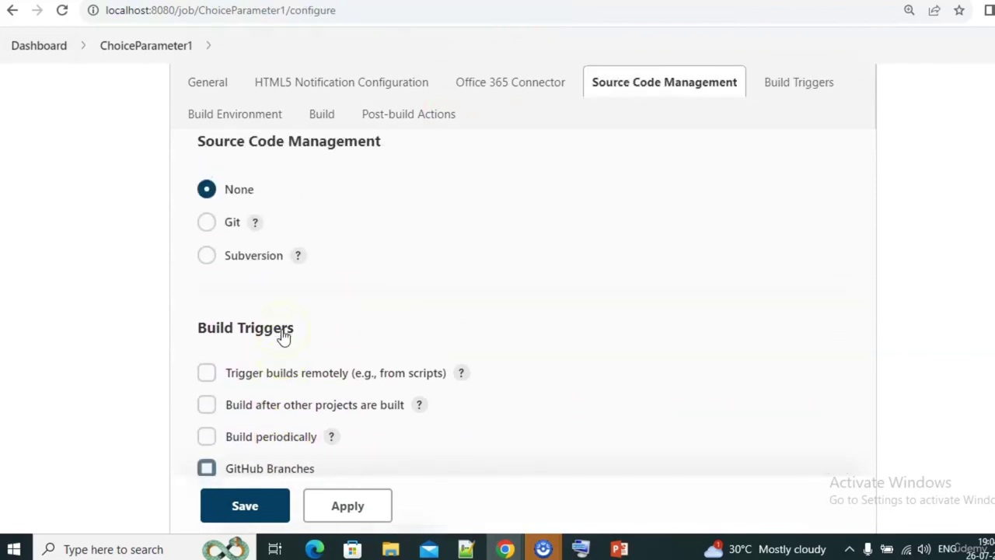
pyautogui.scroll(3, 283, 336)
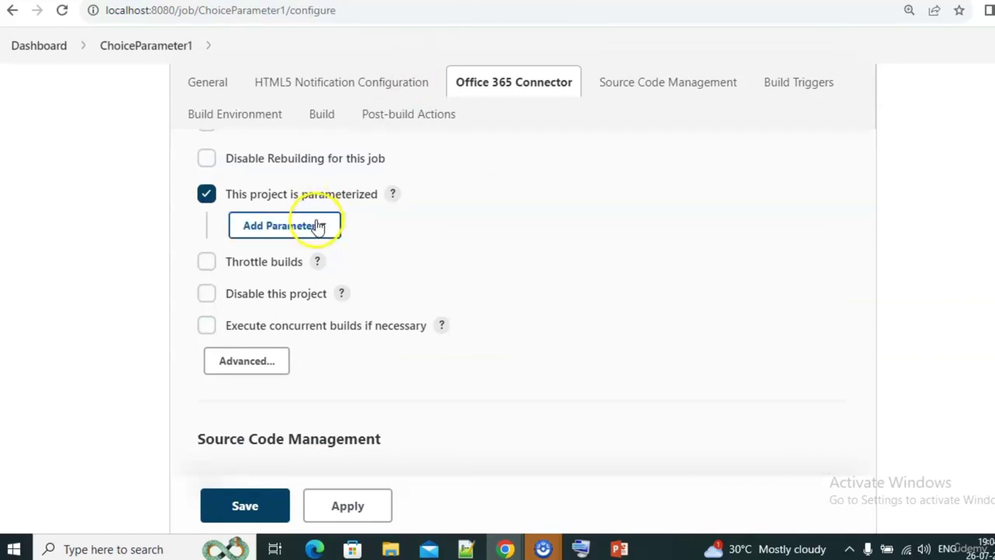
pyautogui.click(319, 225)
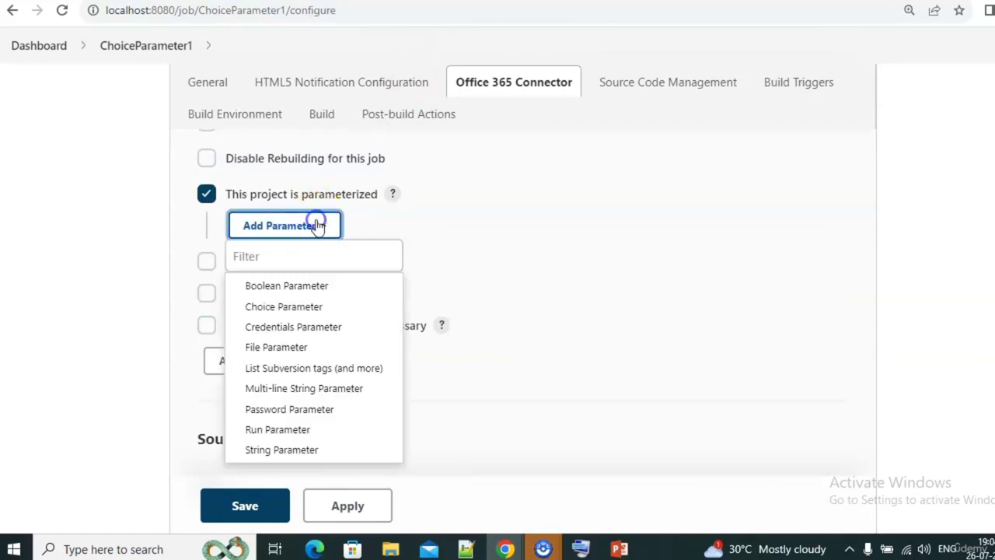
pyautogui.click(307, 308)
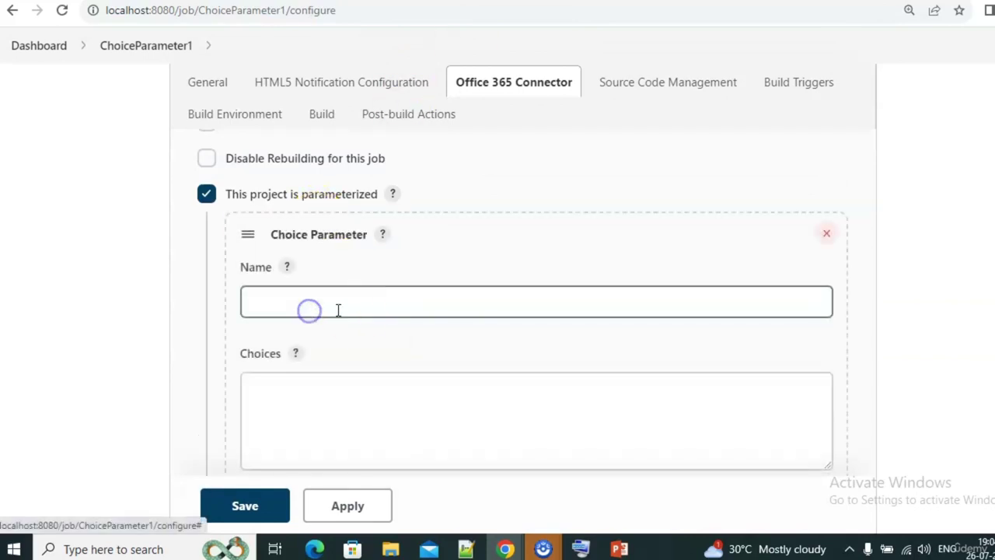
pyautogui.click(360, 310)
pyautogui.hotkey('ctrl', 'v')
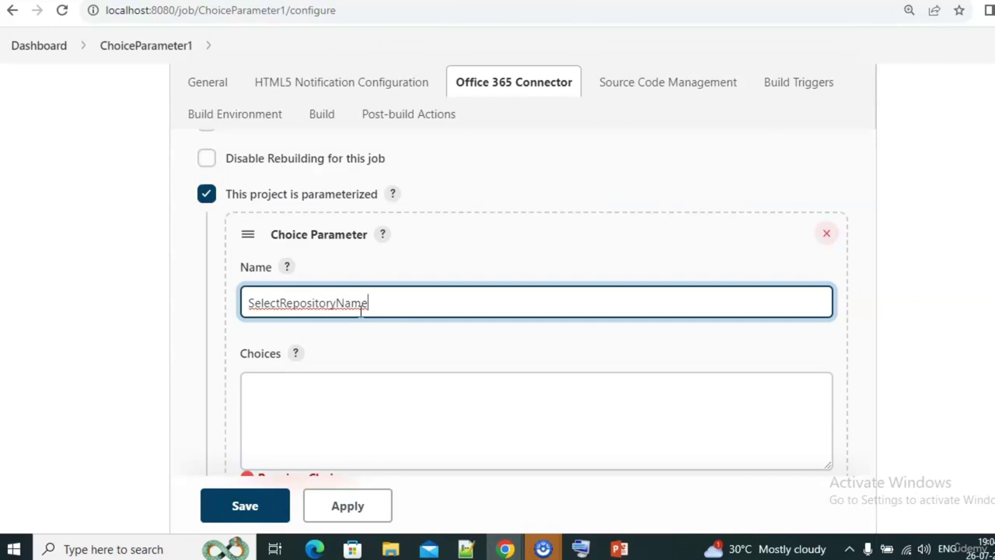
pyautogui.click(420, 2)
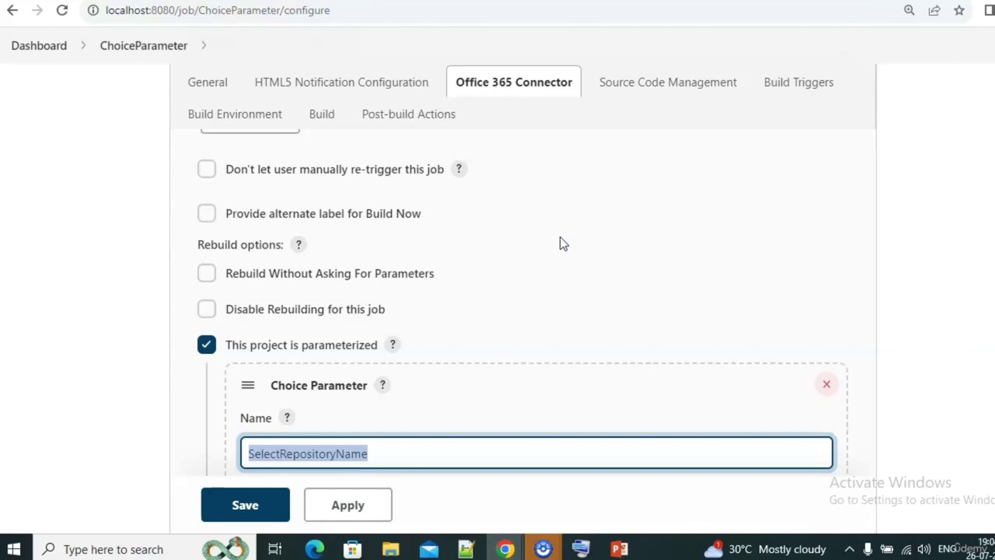
pyautogui.hotkey('alt', 'Tab')
pyautogui.hotkey('alt', 'Tab')
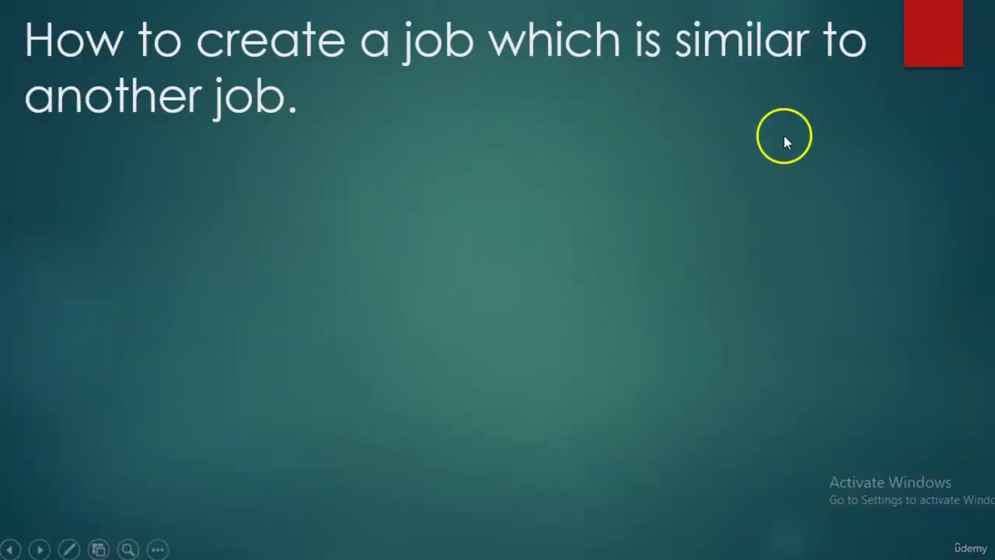
pyautogui.click(422, 254)
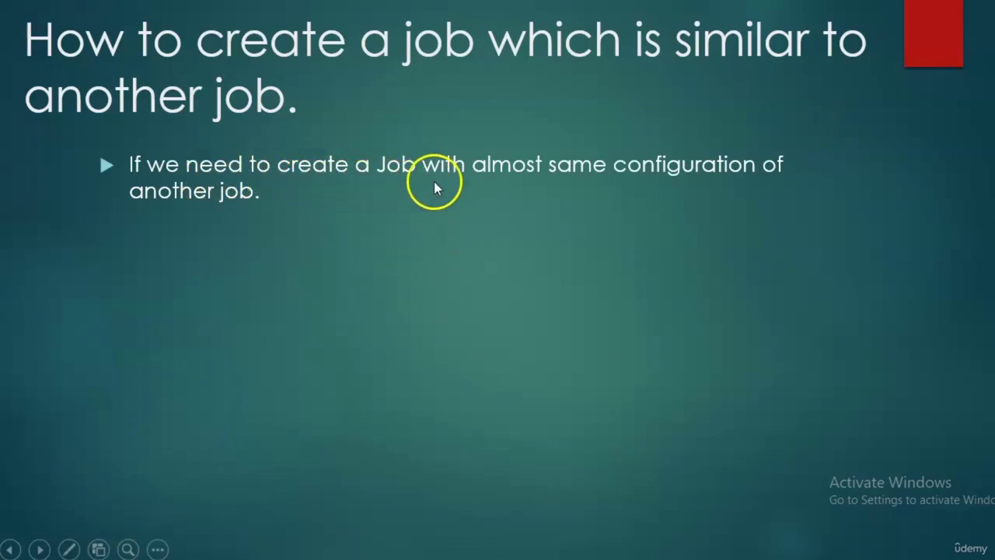
pyautogui.click(708, 185)
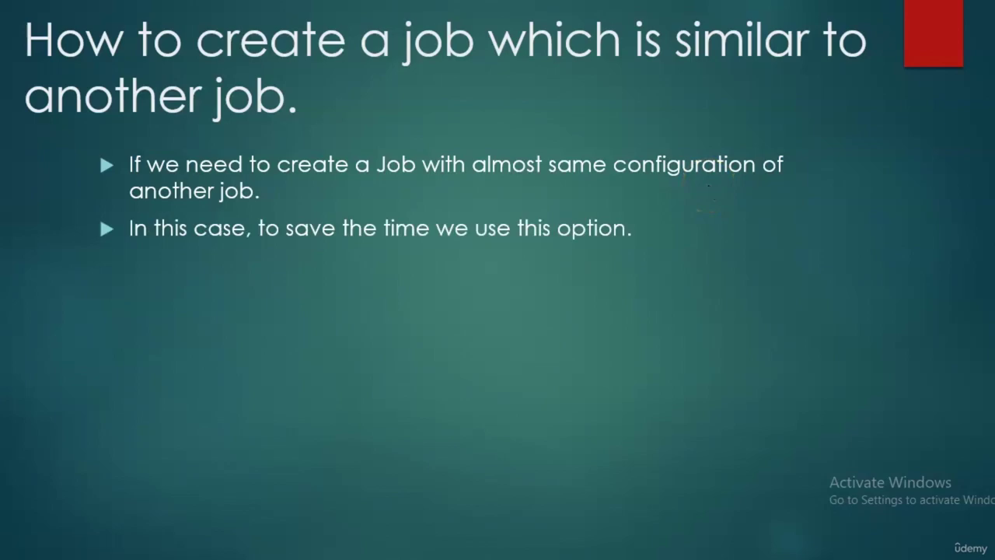
pyautogui.click(494, 244)
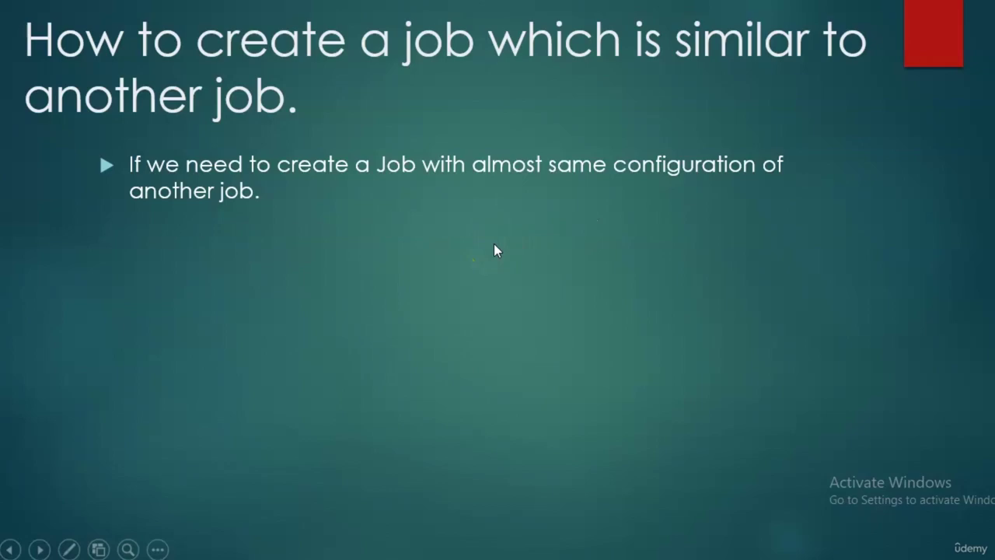
pyautogui.click(155, 173)
pyautogui.click(267, 89)
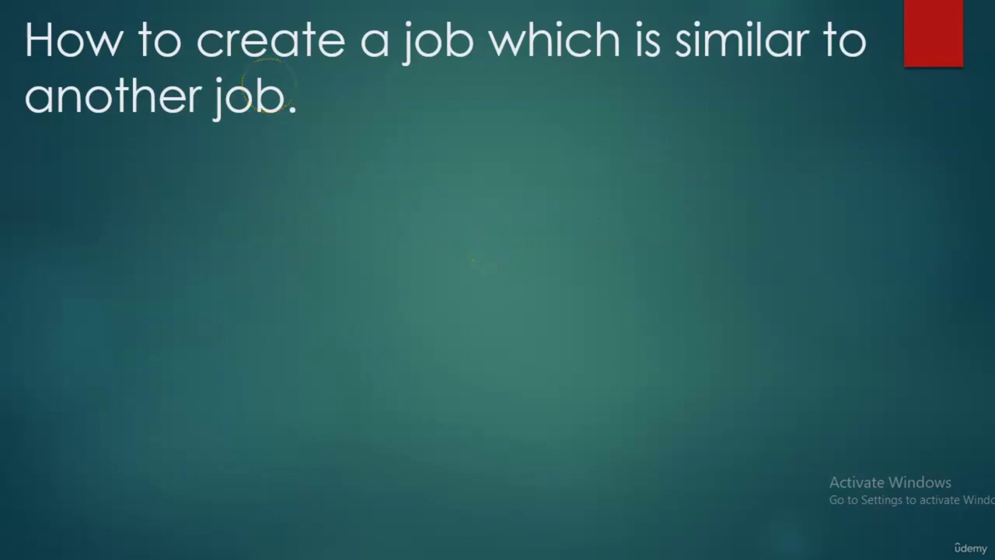
pyautogui.hotkey('alt', 'Tab')
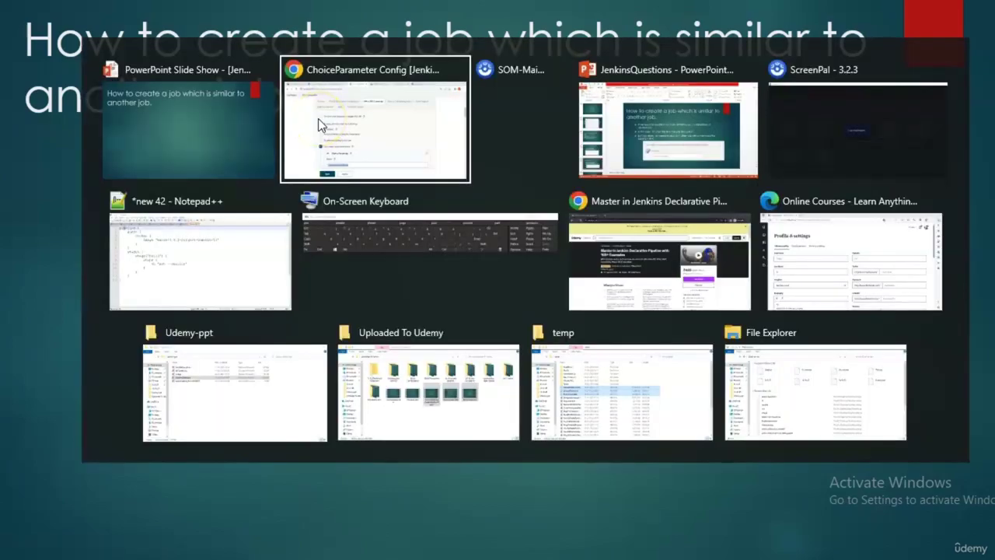
pyautogui.click(318, 118)
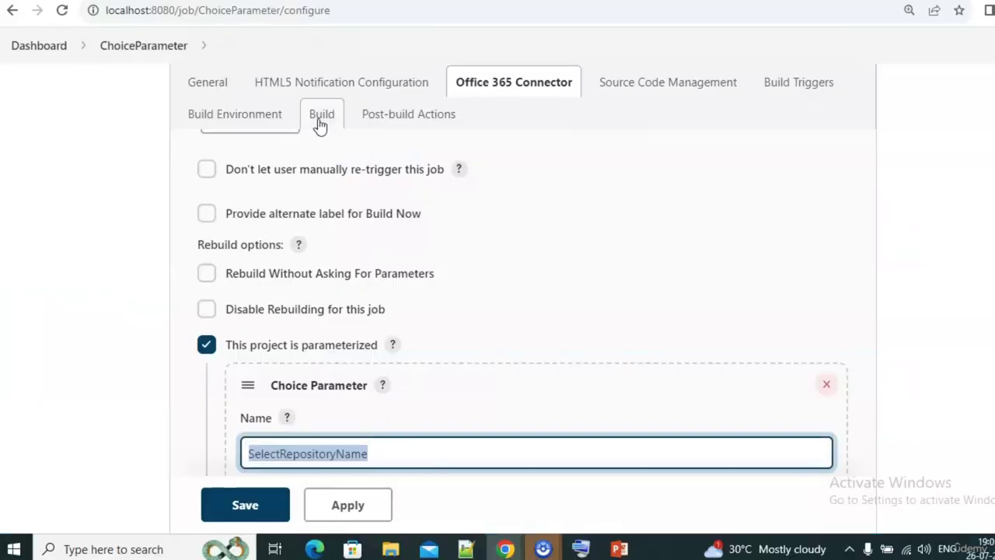
# Start a new Jenkins item from the dashboard and name it ChoiceParameter2.
pyautogui.click(39, 56)
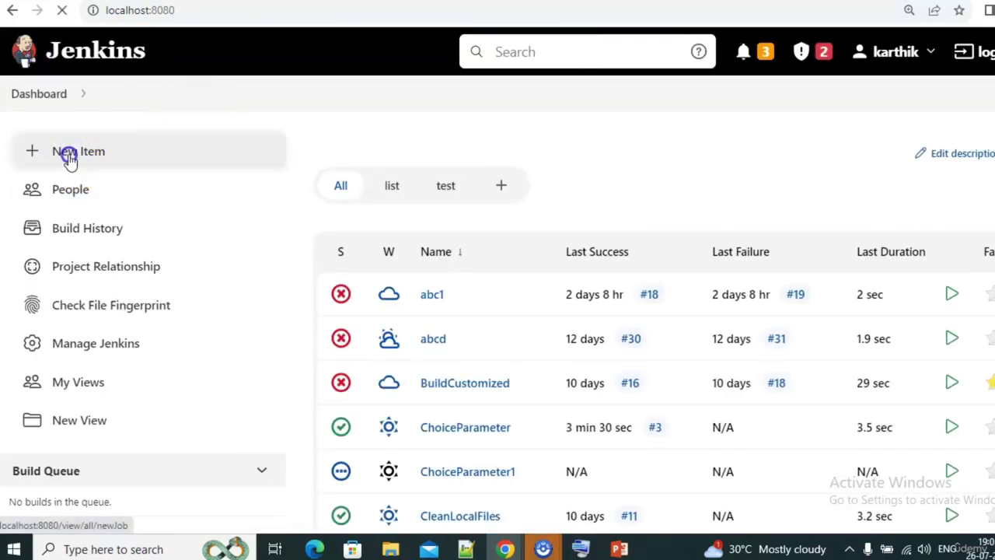
pyautogui.click(69, 155)
pyautogui.click(298, 235)
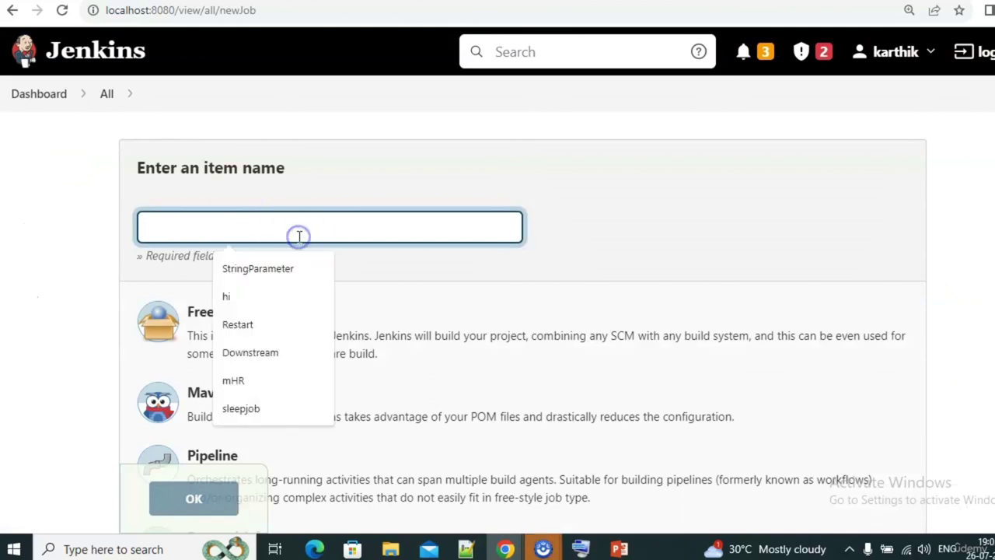
pyautogui.write('C')
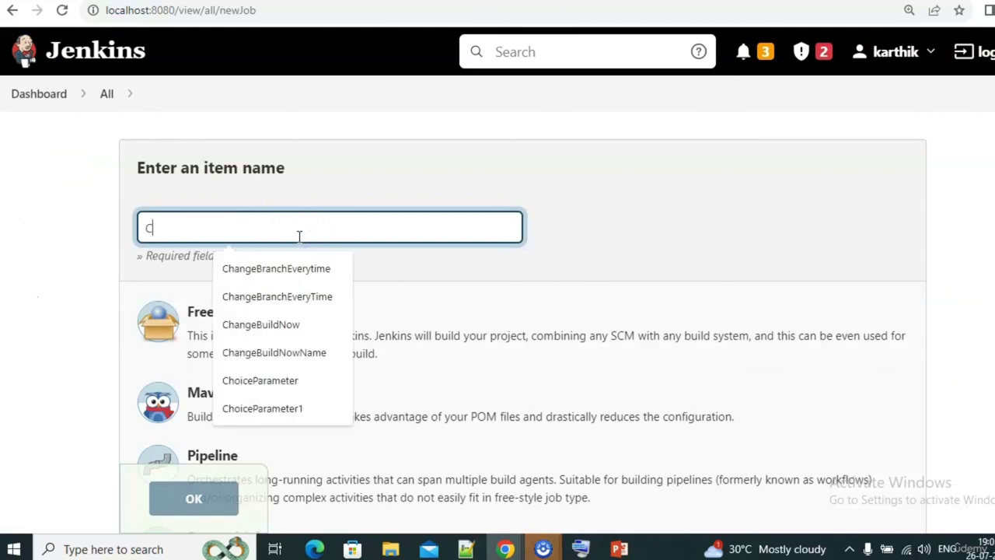
pyautogui.write('hoice')
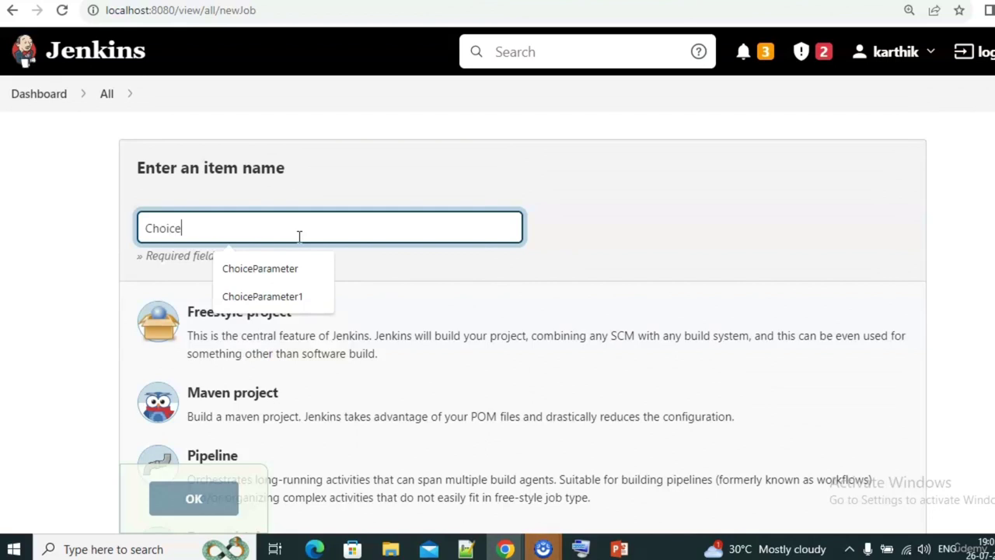
pyautogui.press('Down')
pyautogui.press('Down')
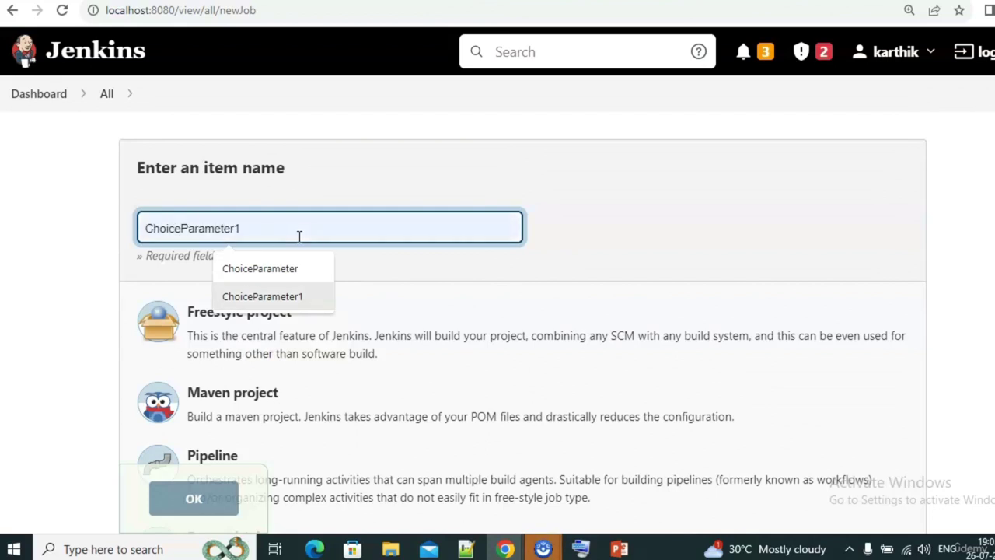
pyautogui.press('Down')
pyautogui.press('Down')
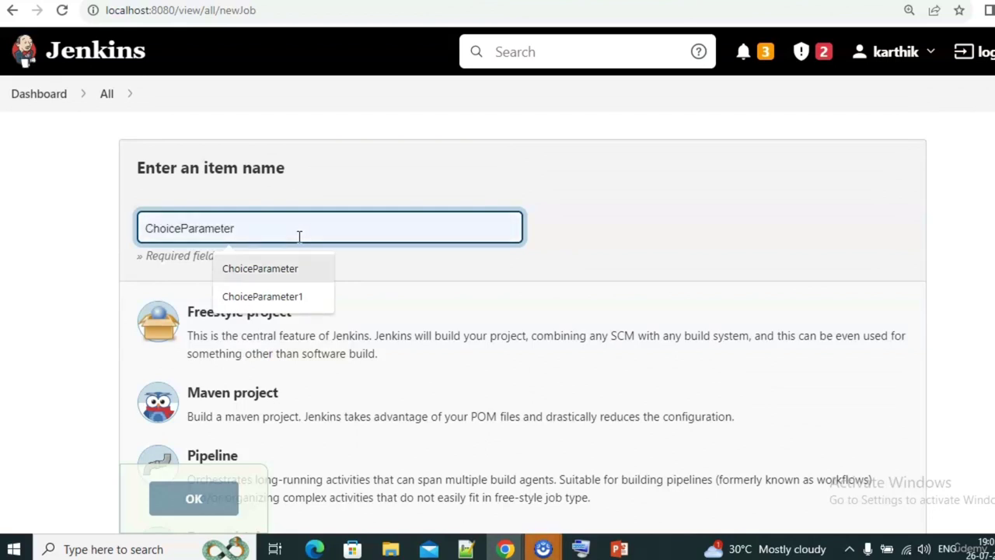
pyautogui.press('Return')
pyautogui.write('2')
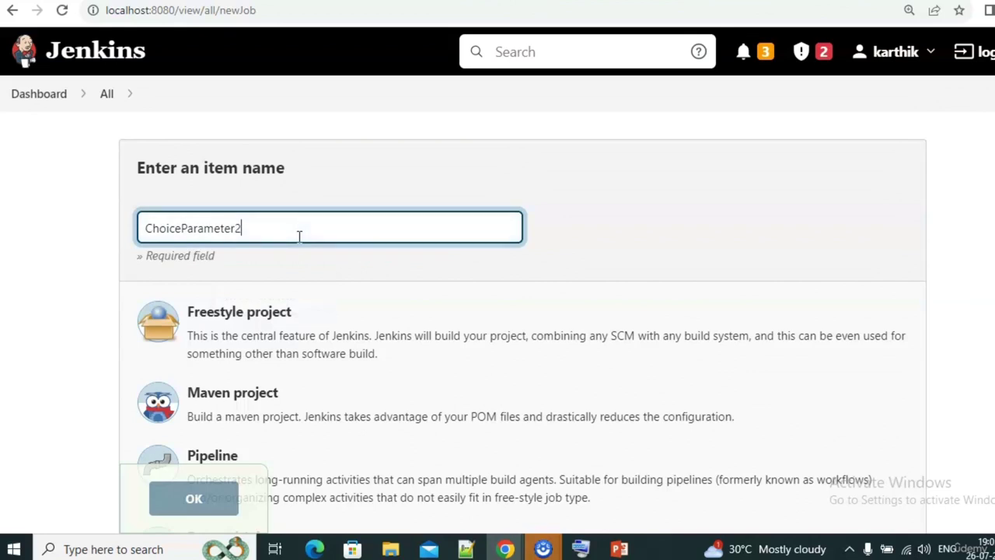
pyautogui.scroll(-1, 366, 296)
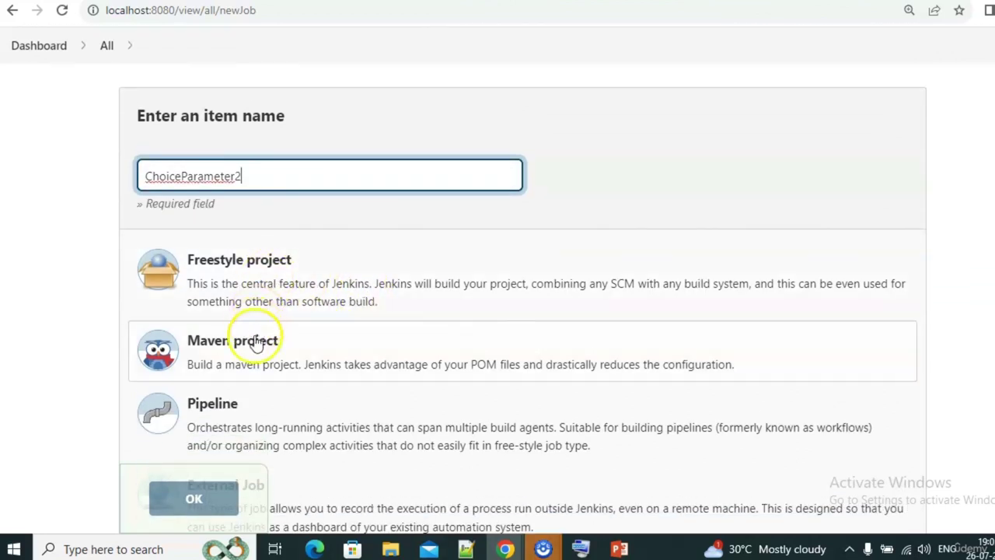
pyautogui.scroll(-8, 257, 420)
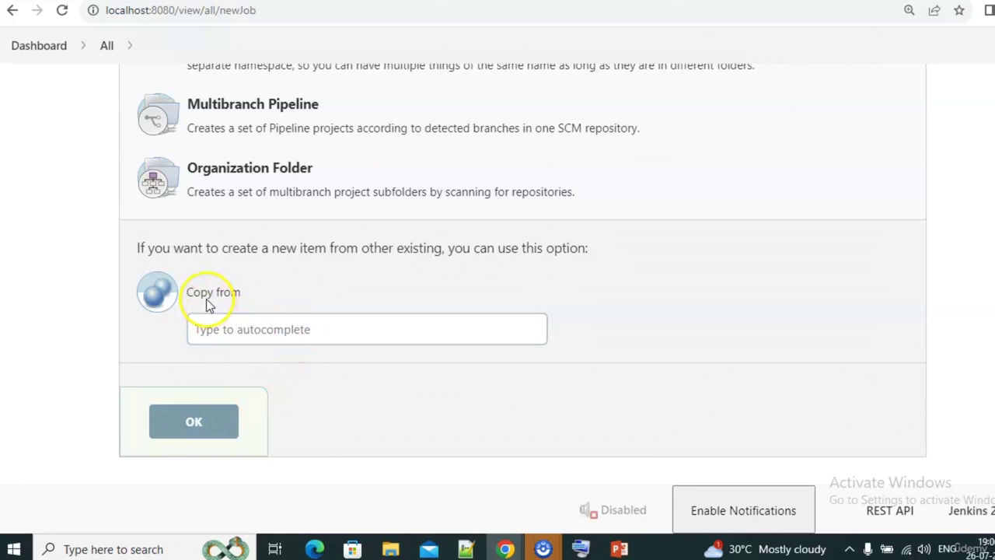
# Set Copy from to the ChoiceParameter job and create the new job.
pyautogui.click(253, 335)
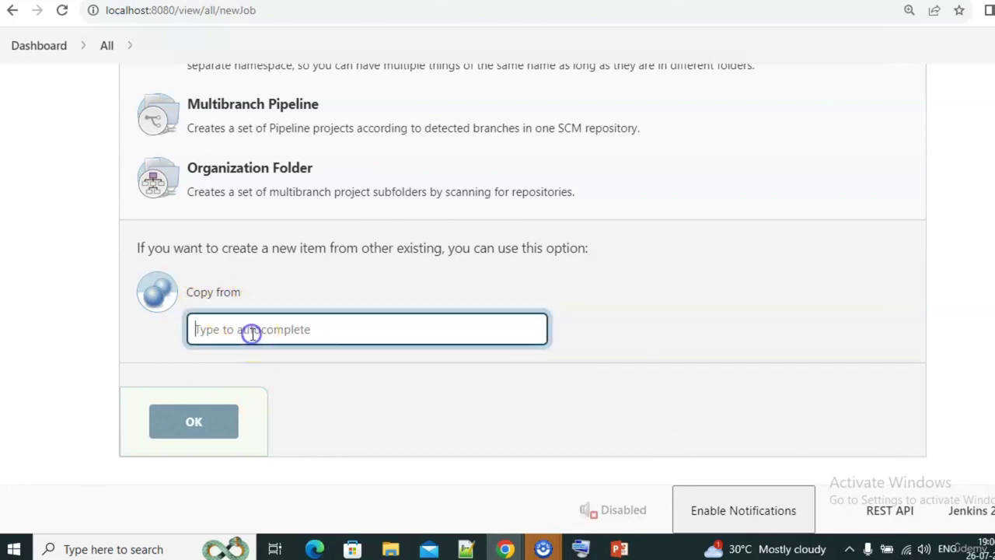
pyautogui.write('Cho')
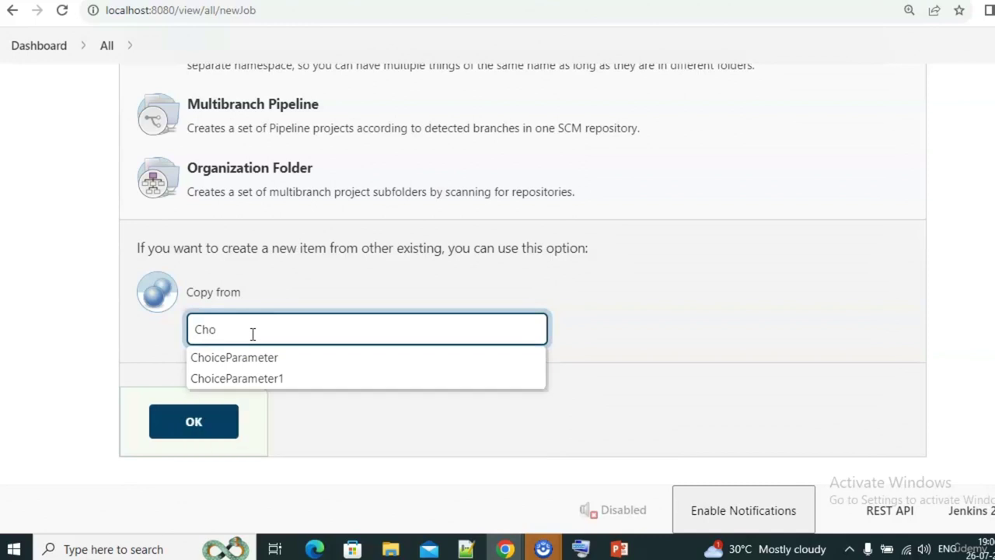
pyautogui.press('Down')
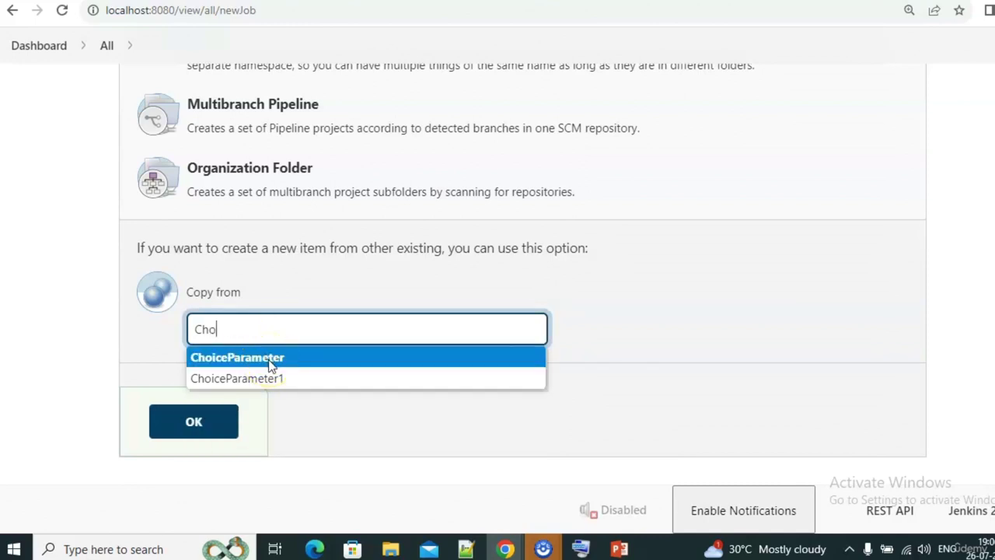
pyautogui.click(269, 360)
pyautogui.click(194, 420)
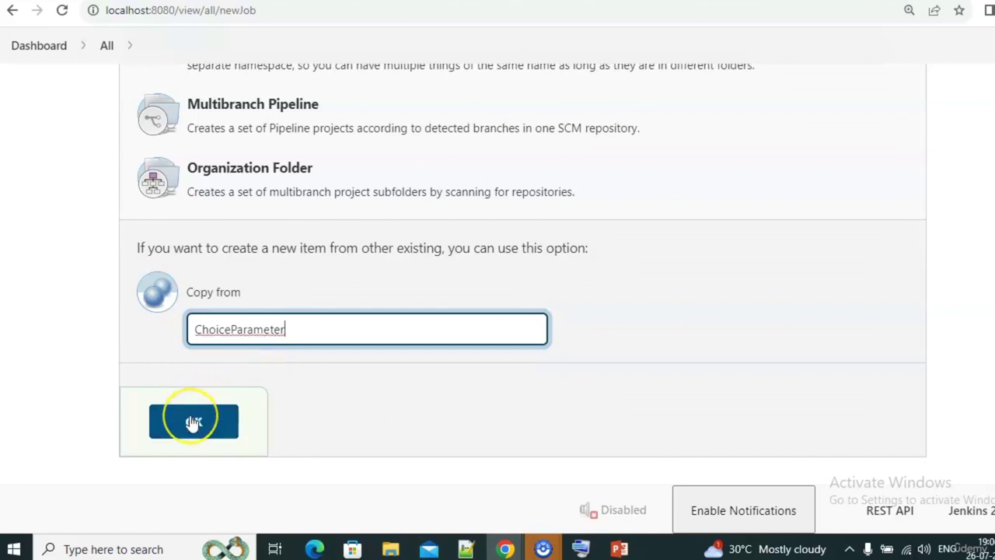
pyautogui.click(193, 422)
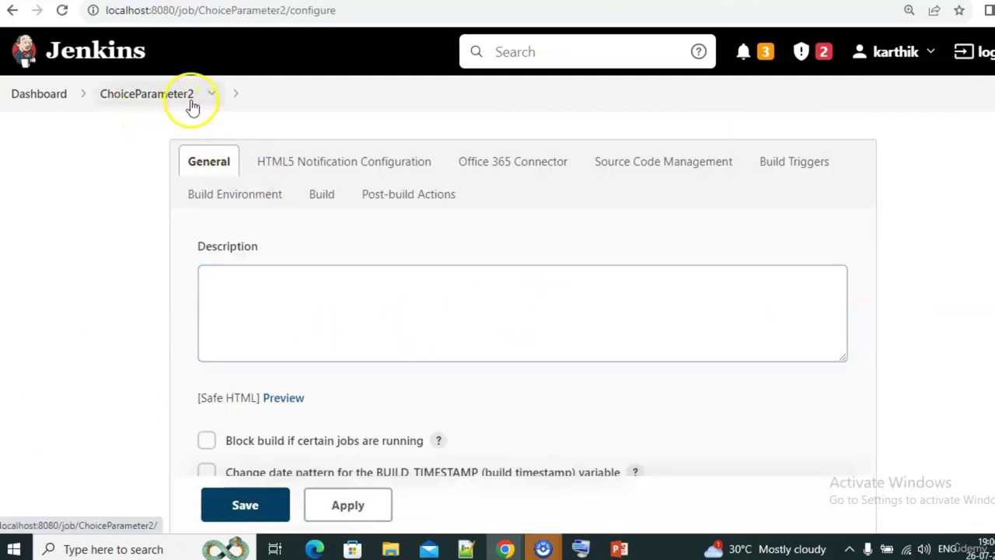
pyautogui.scroll(-2, 426, 357)
pyautogui.scroll(-8, 426, 358)
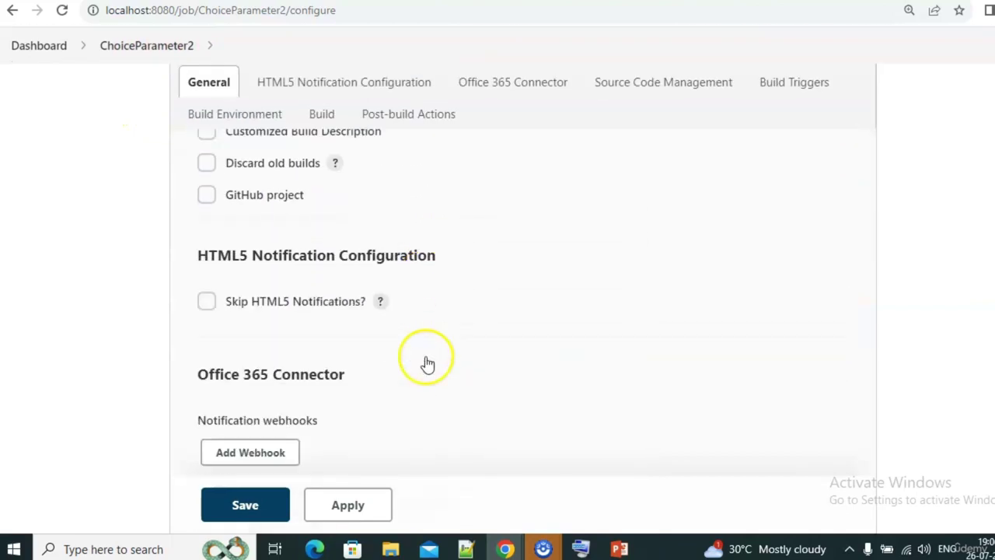
pyautogui.scroll(-6, 426, 357)
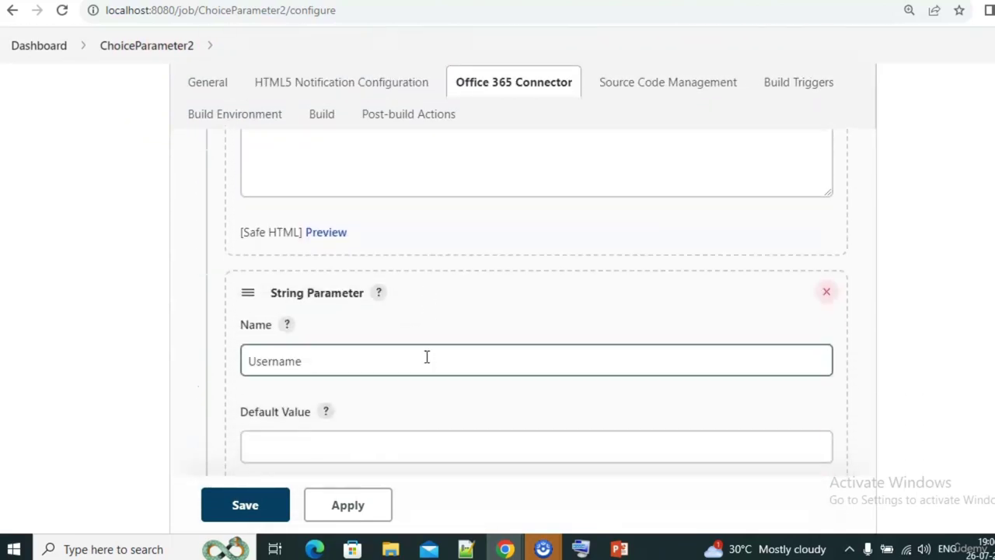
pyautogui.scroll(-5, 426, 357)
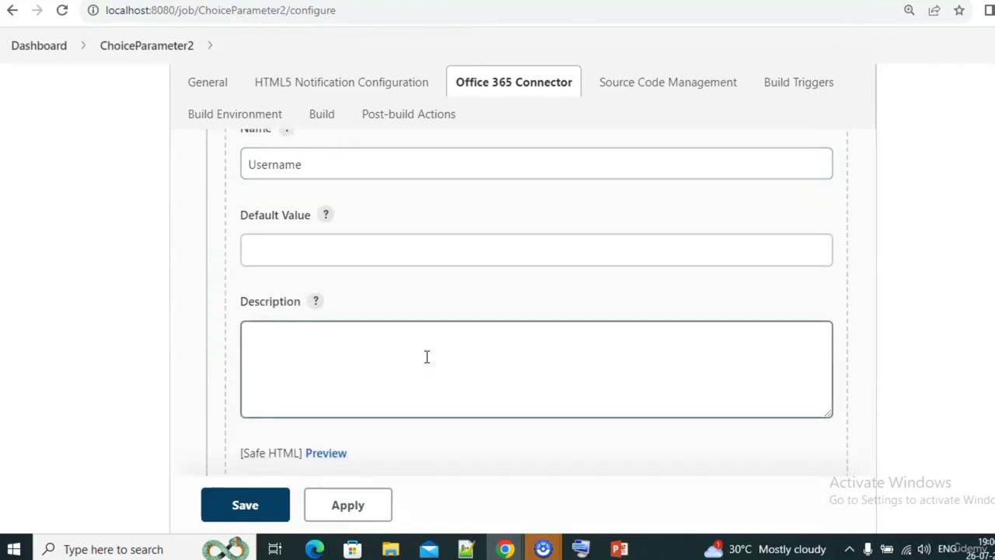
pyautogui.scroll(-3, 426, 357)
pyautogui.click(583, 429)
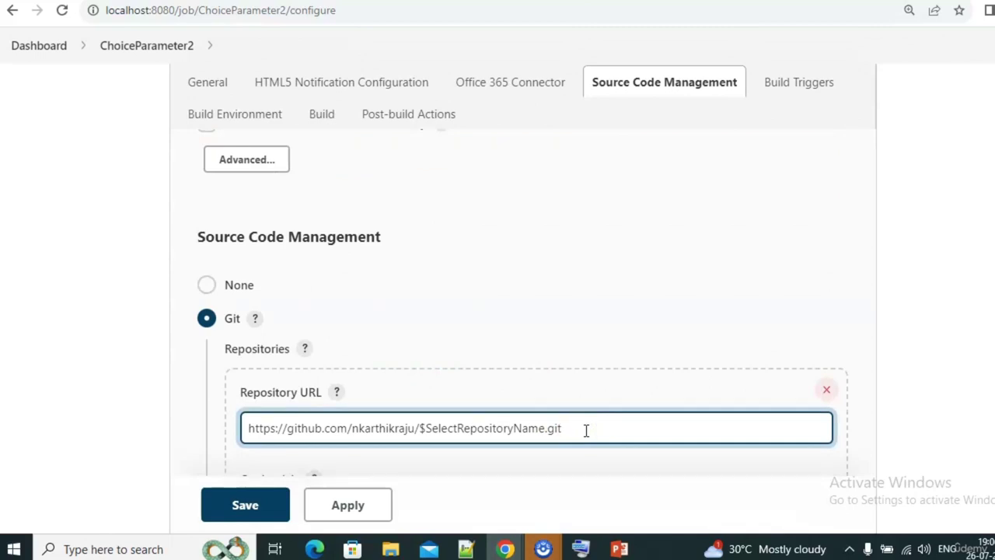
pyautogui.scroll(-10, 586, 430)
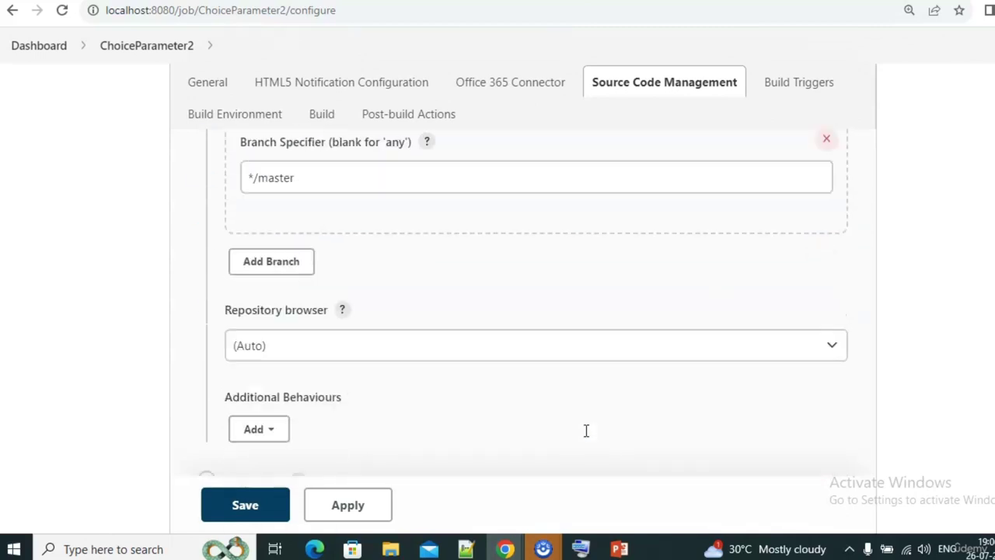
pyautogui.scroll(-12, 586, 431)
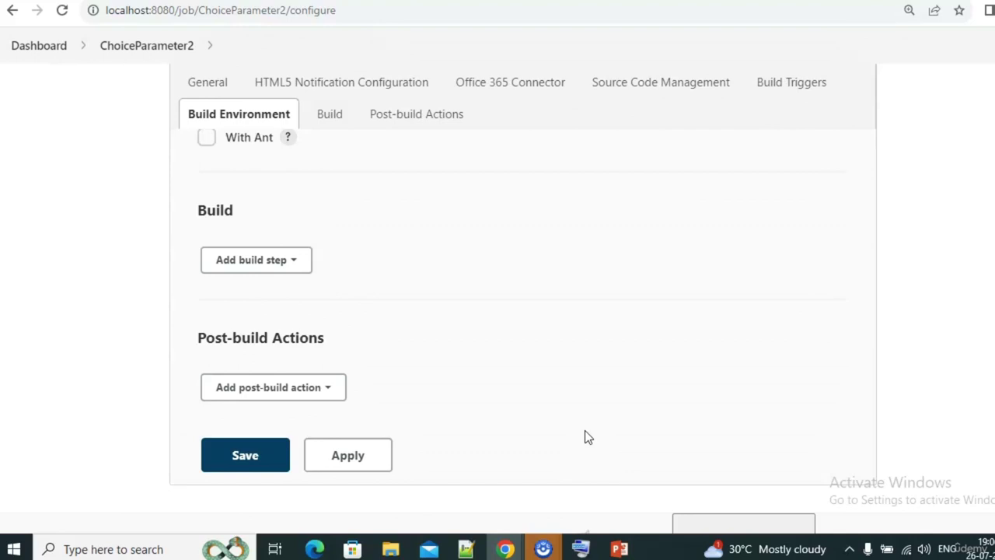
pyautogui.click(238, 450)
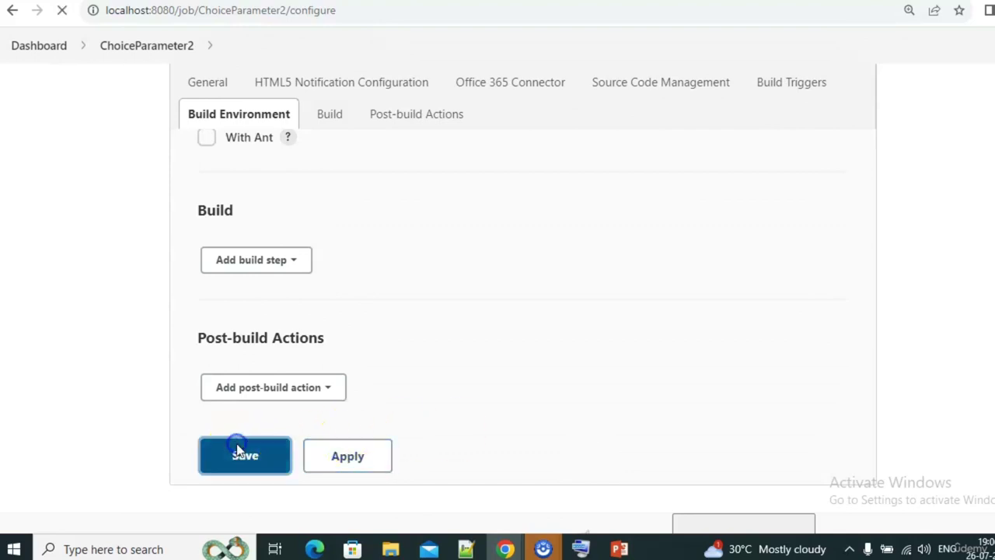
# Return to the slideshow and reveal both bullets of the 'What is the use of Throttle' slide.
pyautogui.hotkey('alt', 'Tab')
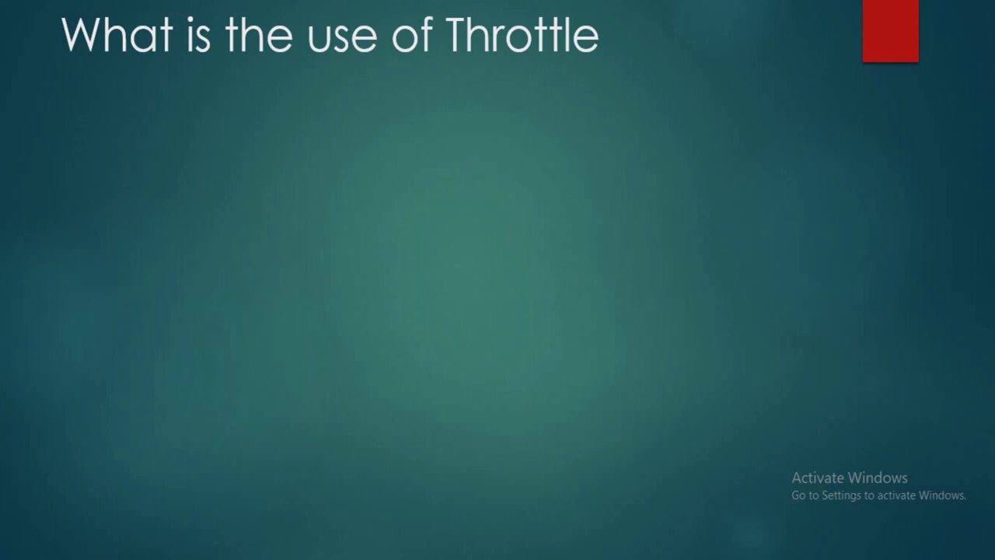
pyautogui.press('Right')
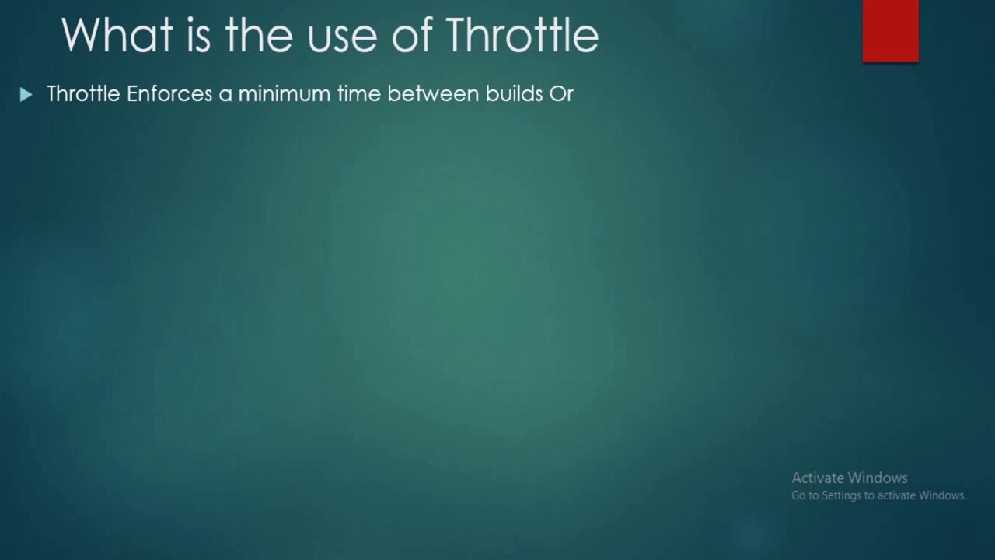
pyautogui.press('Right')
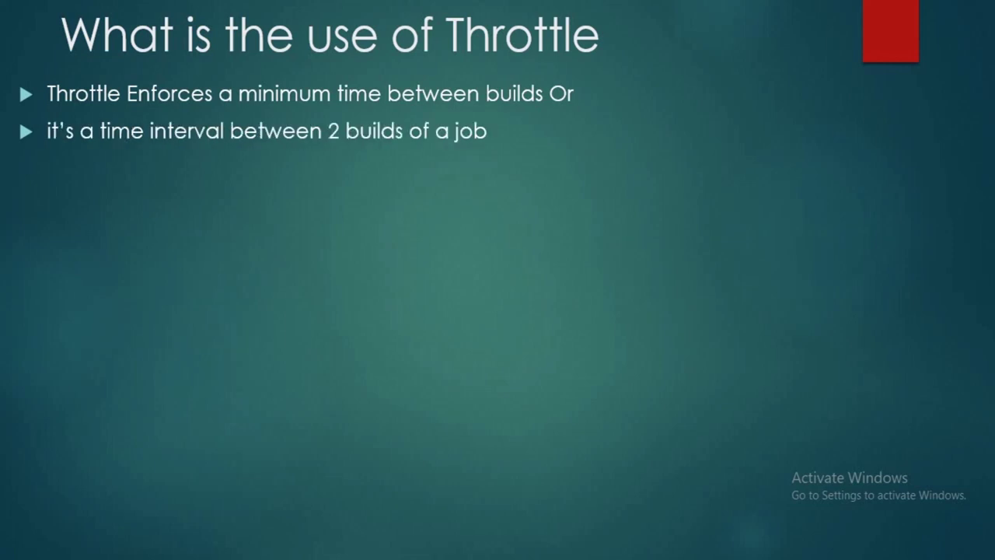
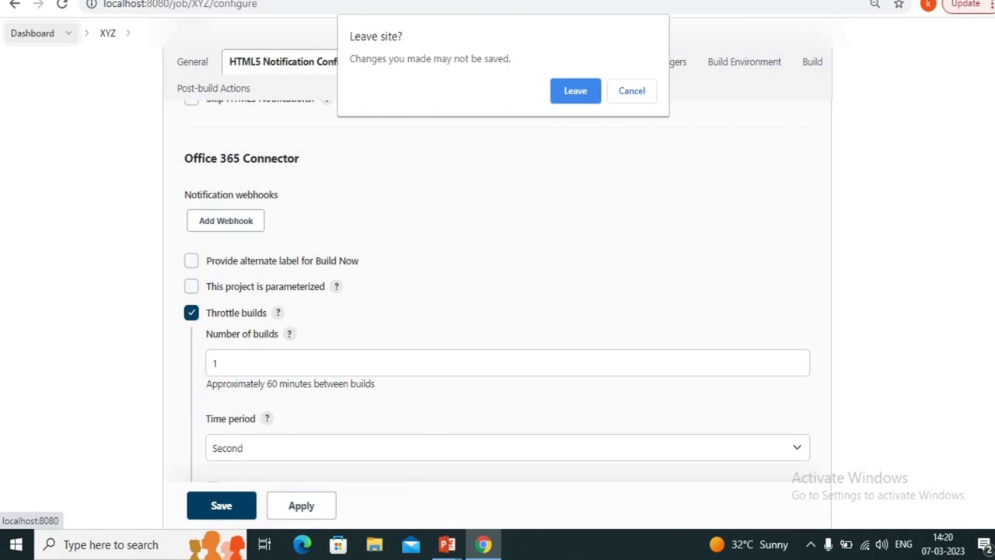
# Discard the unsaved XYZ configuration changes and open the Project XYZ page from the dashboard.
pyautogui.click(573, 100)
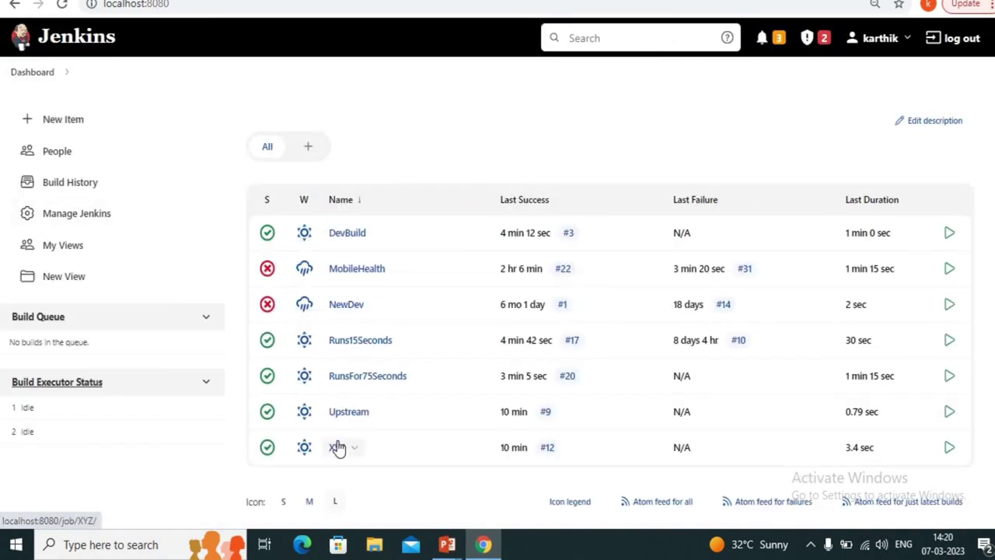
pyautogui.click(337, 448)
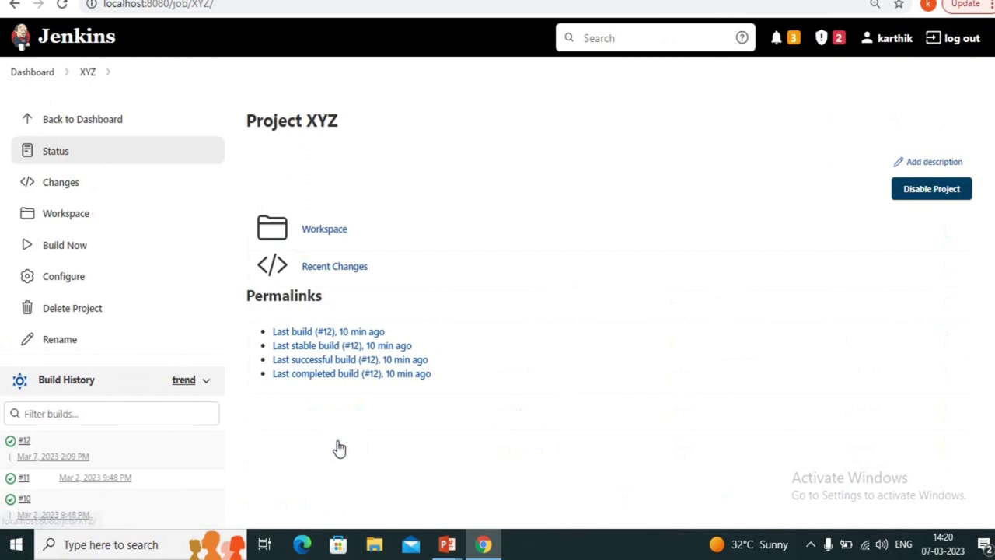
# Queue five more XYZ builds (#13 through #17), then open the job's configuration.
pyautogui.click(66, 250)
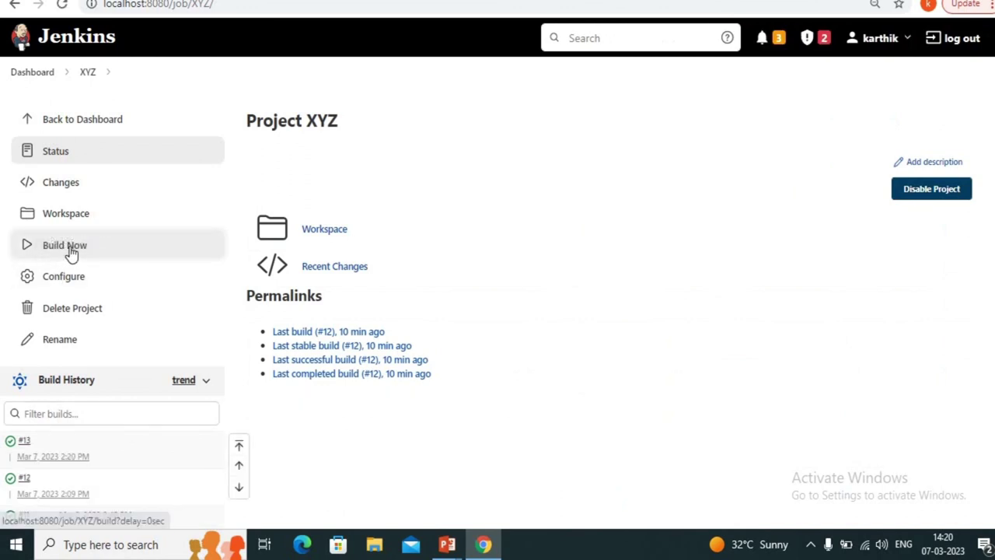
pyautogui.click(69, 247)
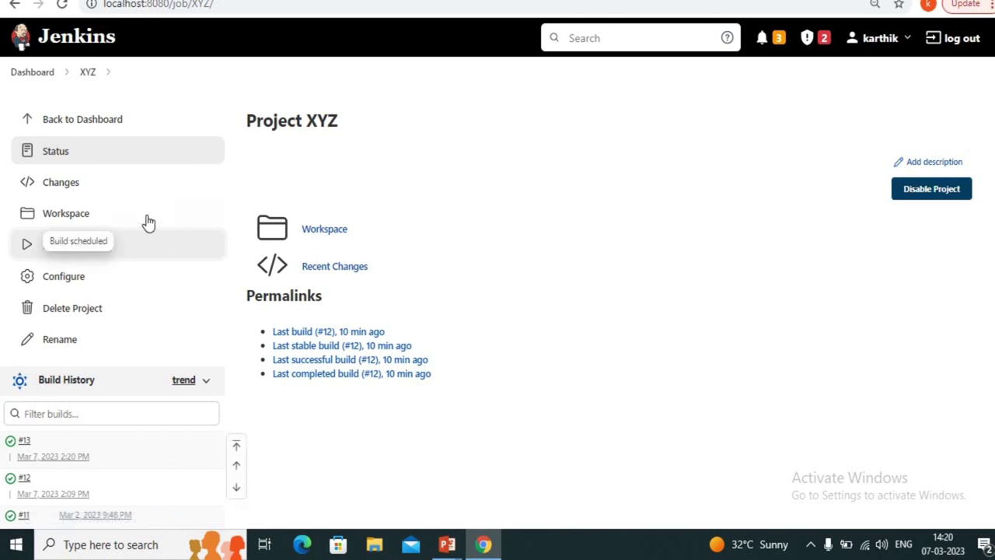
pyautogui.doubleClick(59, 249)
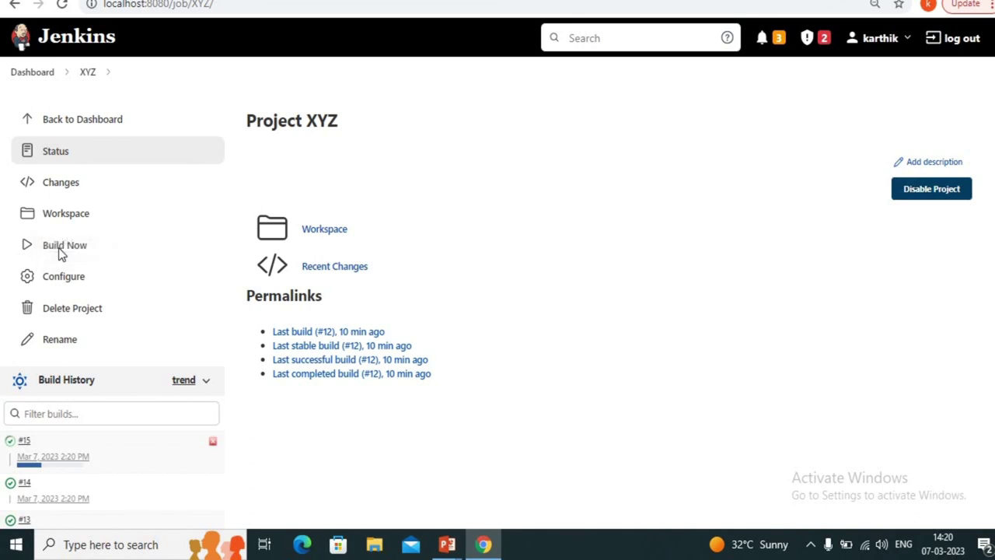
pyautogui.click(60, 250)
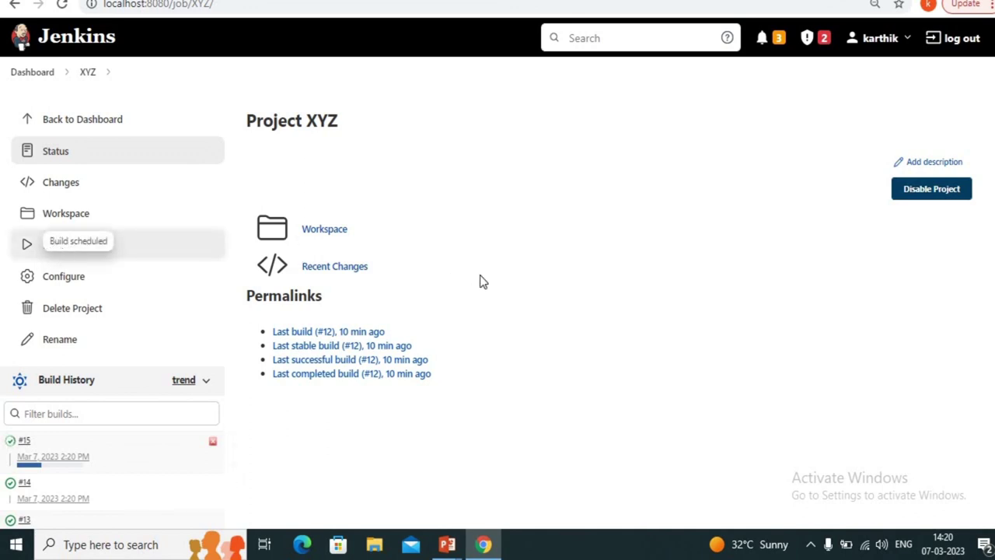
pyautogui.scroll(-2, 480, 282)
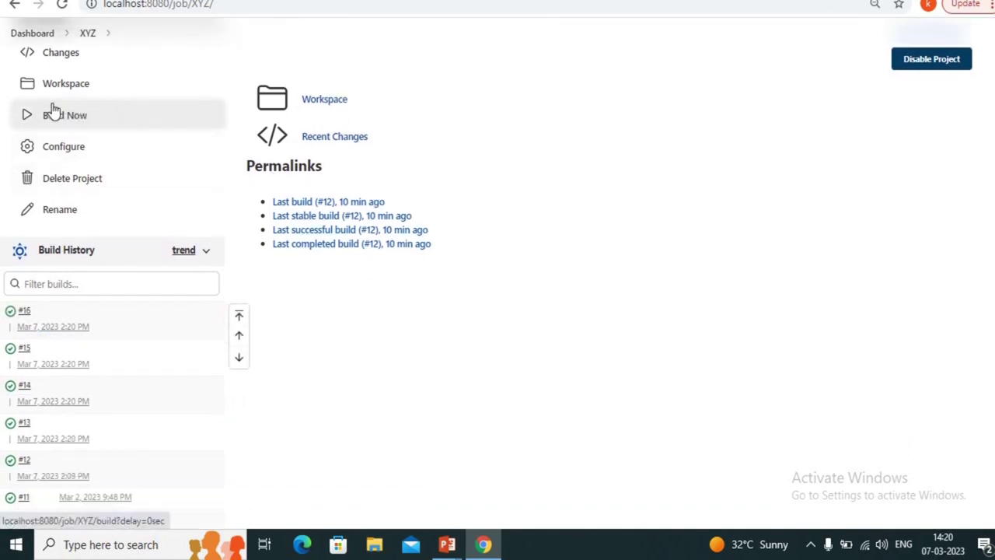
pyautogui.click(59, 112)
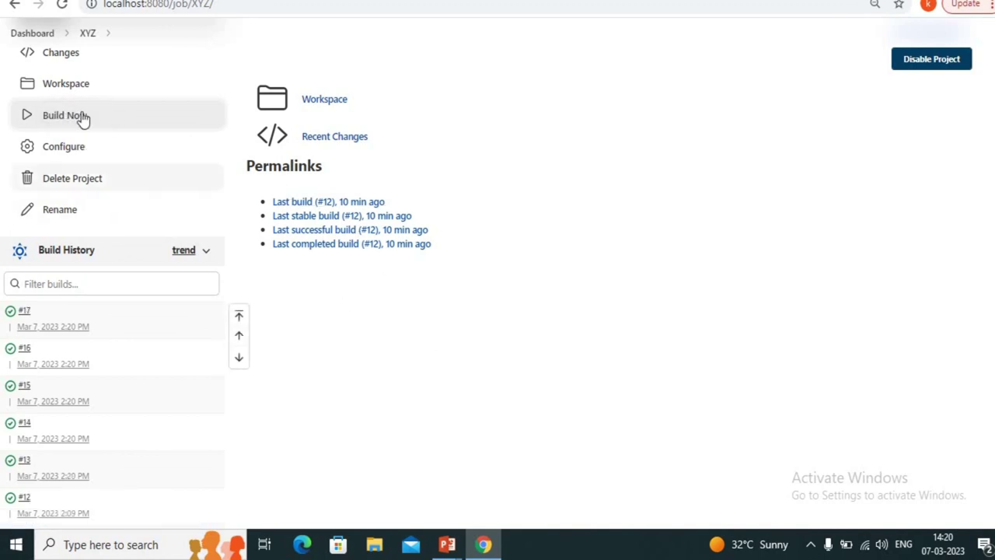
pyautogui.scroll(1, 78, 164)
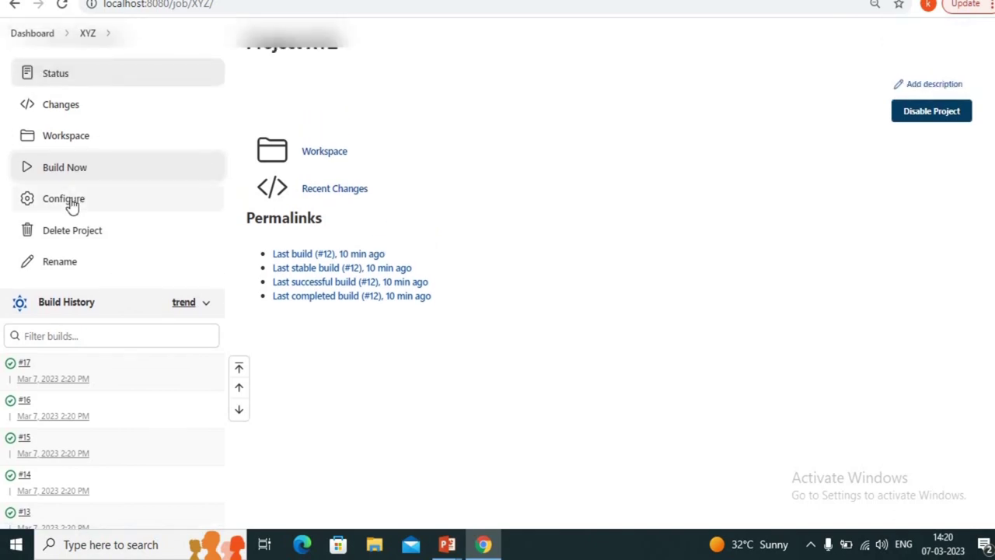
pyautogui.click(72, 205)
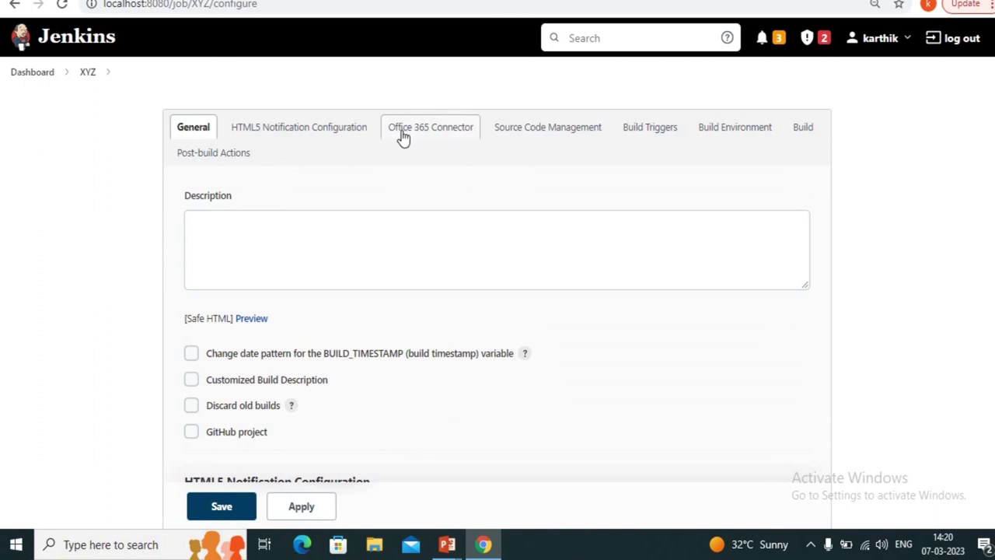
# Enable Throttle builds on XYZ with Number of builds 2 and Time period Minute, then save.
pyautogui.click(403, 135)
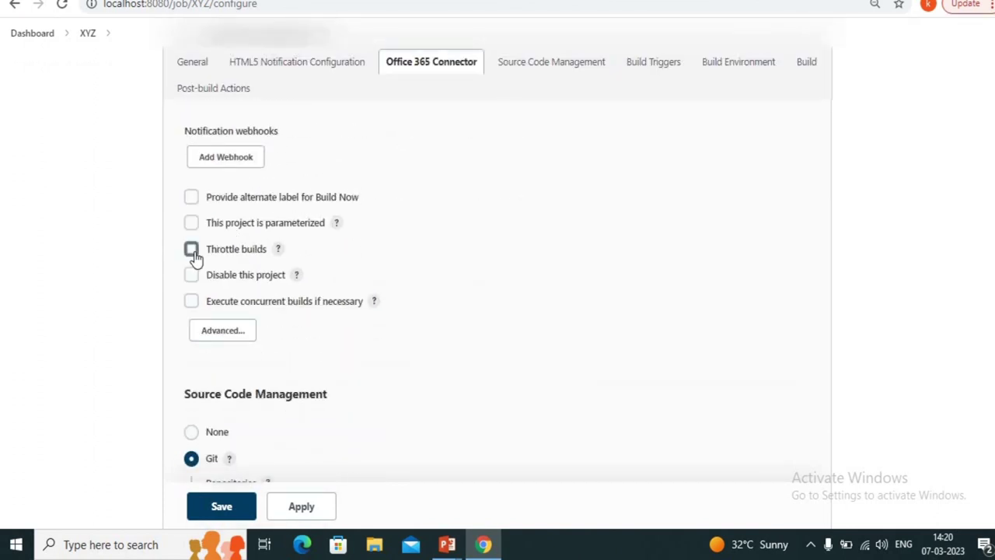
pyautogui.click(191, 250)
pyautogui.click(249, 306)
pyautogui.press('BackSpace')
pyautogui.write('2')
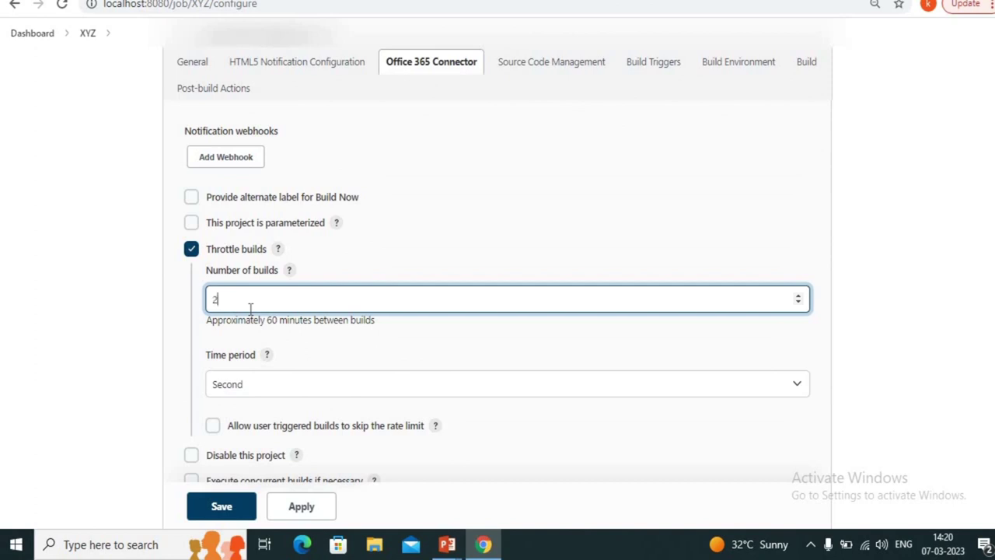
pyautogui.click(799, 389)
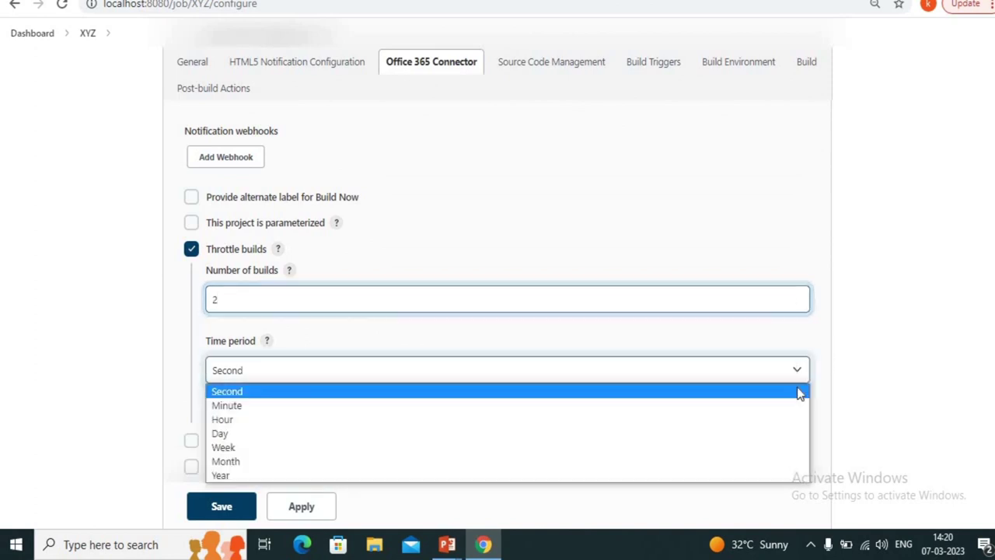
pyautogui.click(358, 415)
pyautogui.click(223, 506)
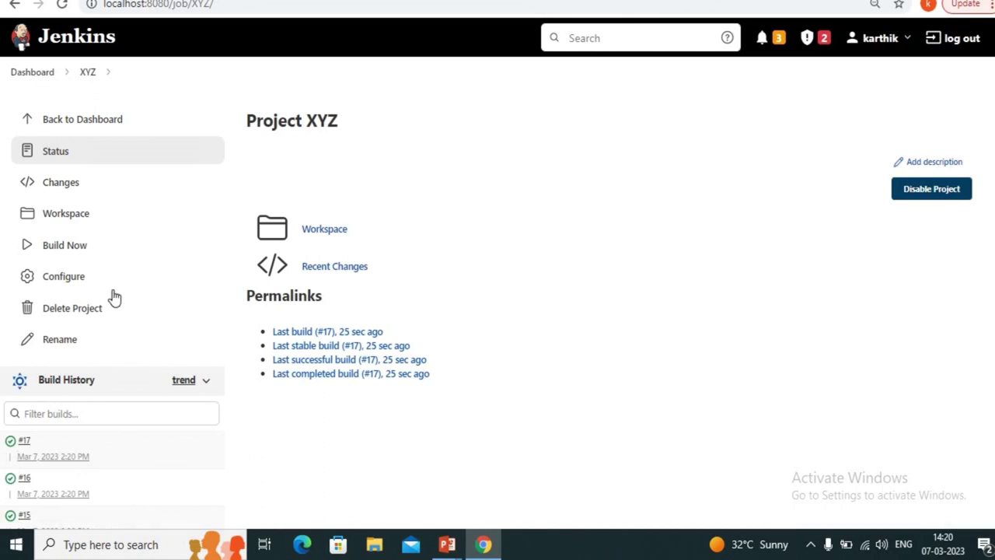
# Trigger XYZ builds #18 and #19 to watch #19 wait on the throttle, then return to the dashboard.
pyautogui.click(71, 251)
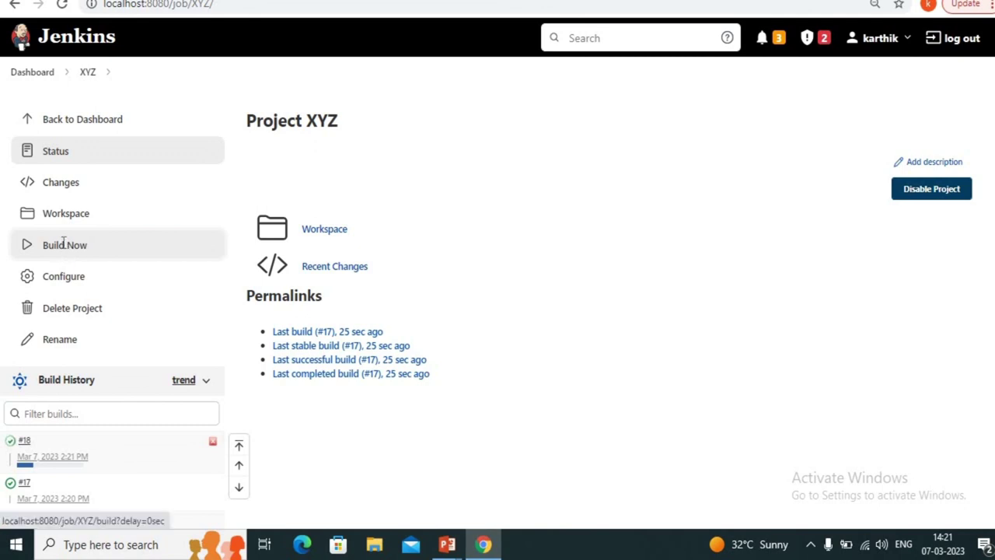
pyautogui.click(63, 246)
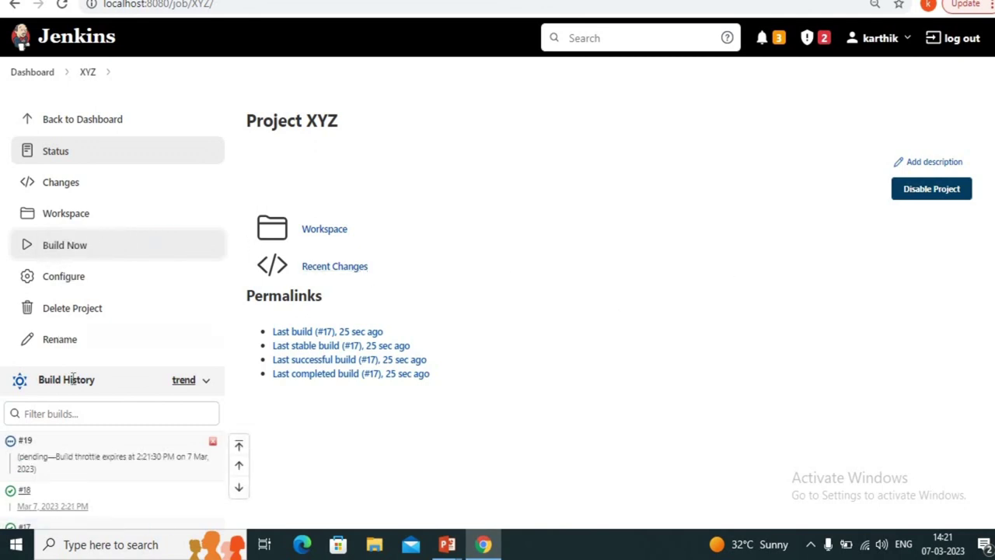
pyautogui.scroll(-2, 182, 409)
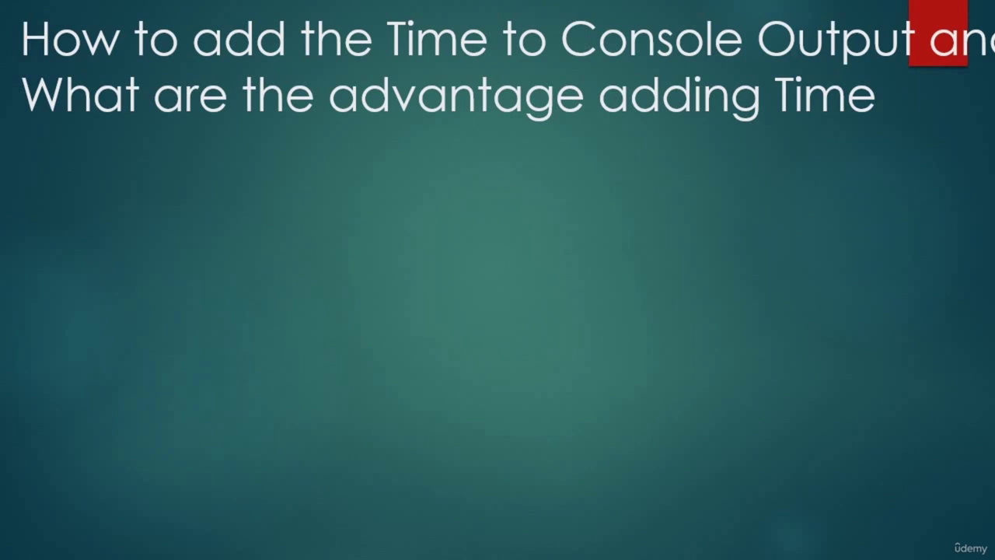
pyautogui.hotkey('alt', 'Tab')
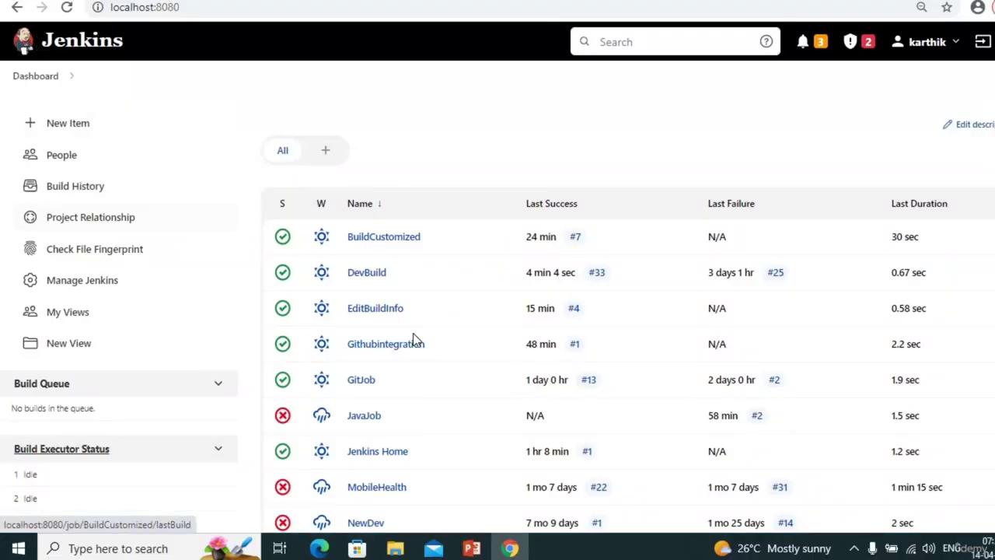
# Open the console output of Runs15Seconds build #19, showing its log without timestamps.
pyautogui.scroll(-5, 408, 343)
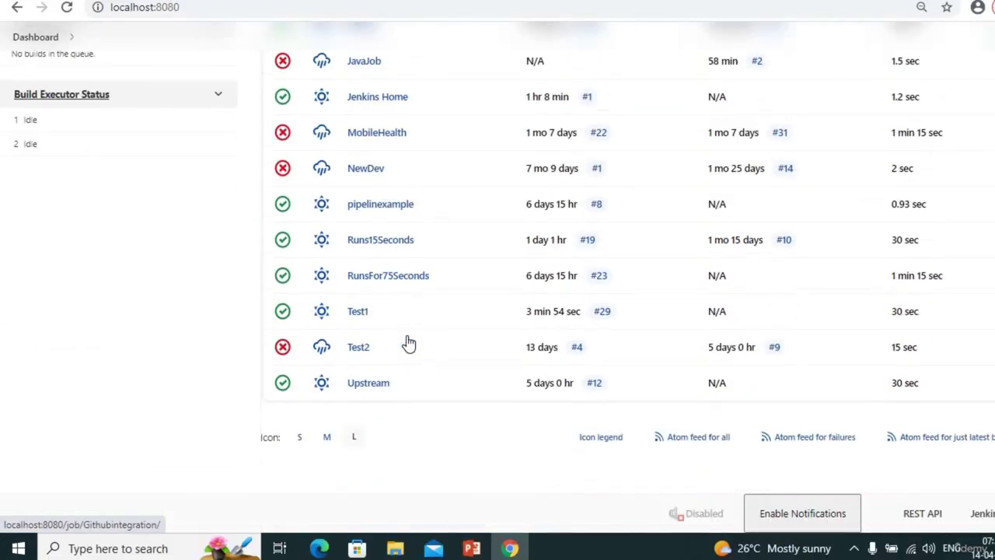
pyautogui.click(373, 241)
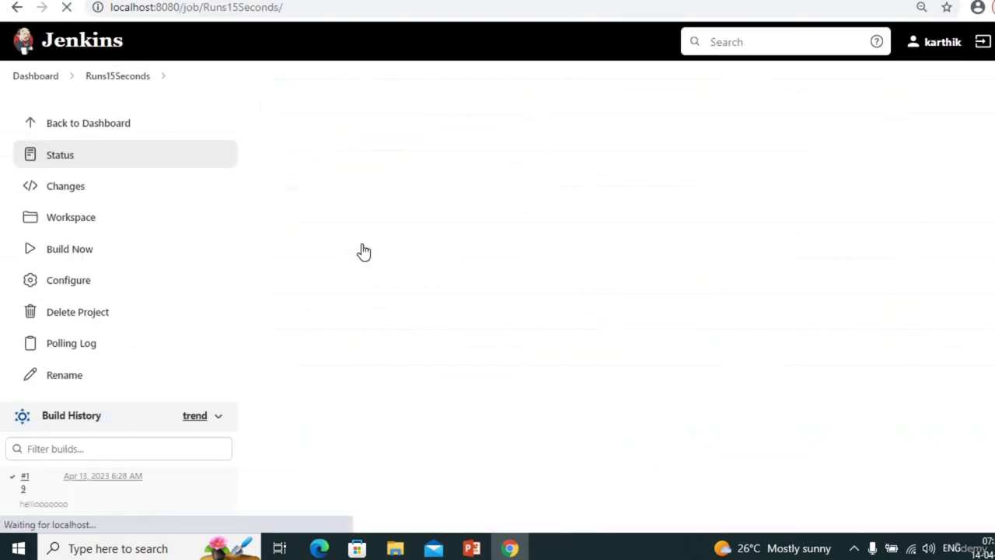
pyautogui.click(28, 477)
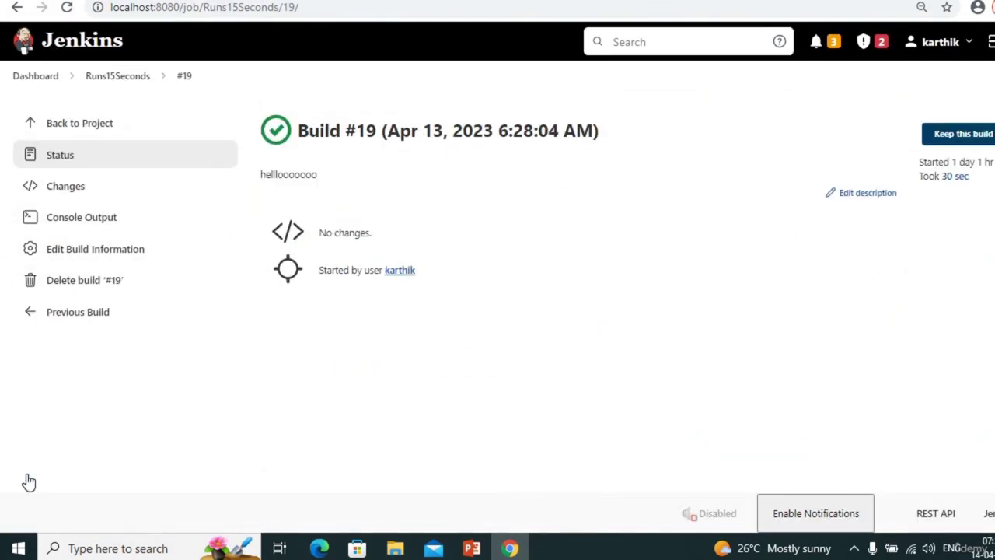
pyautogui.click(94, 216)
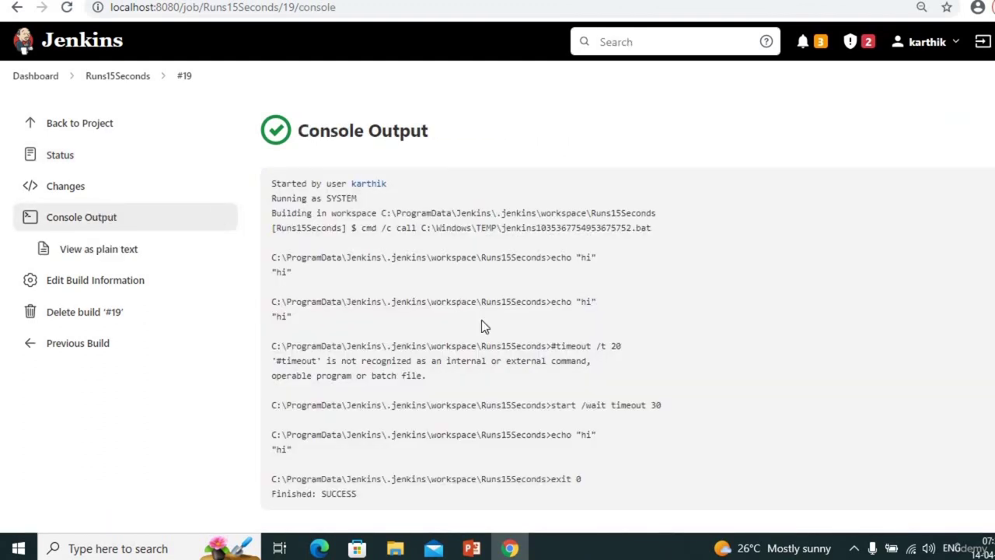
pyautogui.scroll(-1, 481, 326)
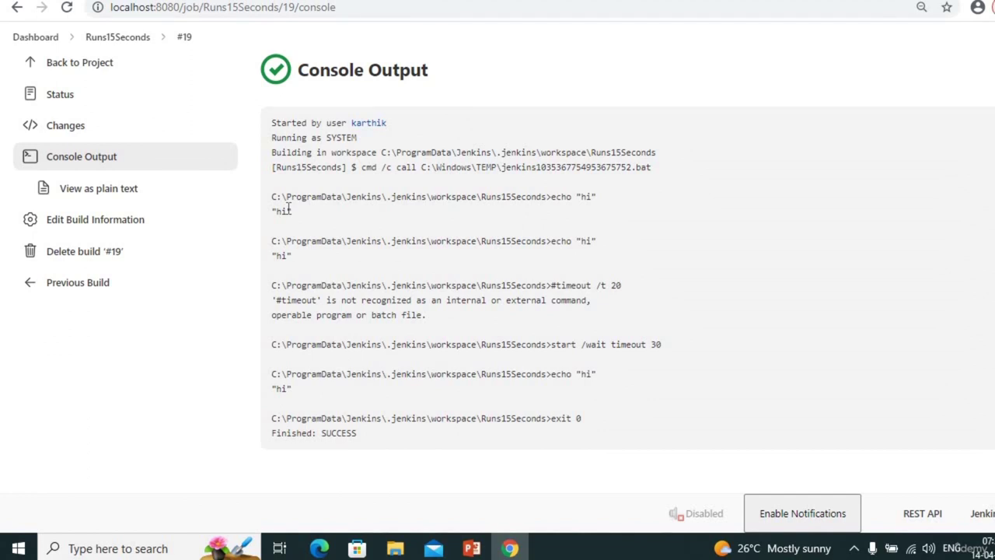
# Reveal the four timestamp bullets and the Build Environment screenshot on the slide, then return to Jenkins.
pyautogui.hotkey('alt', 'Tab')
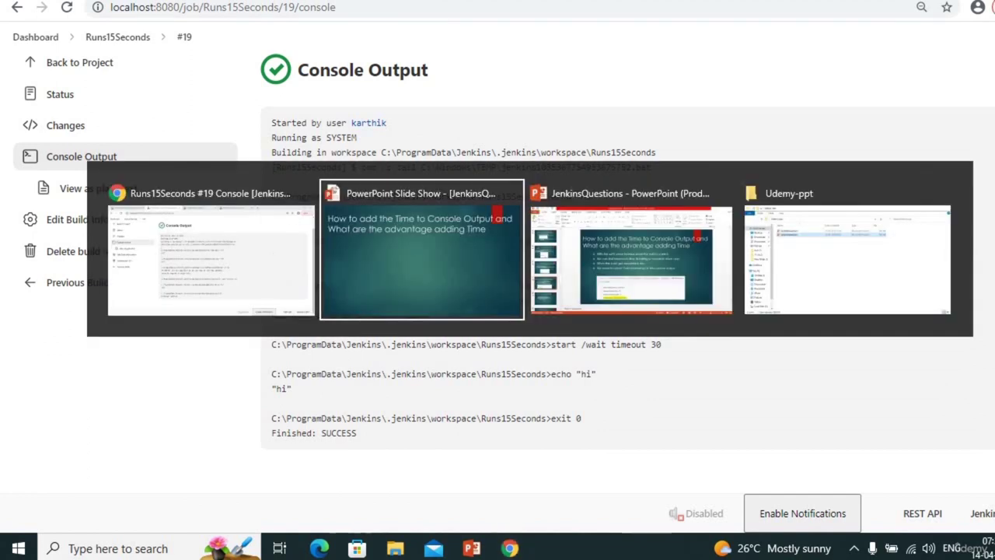
pyautogui.press('Right')
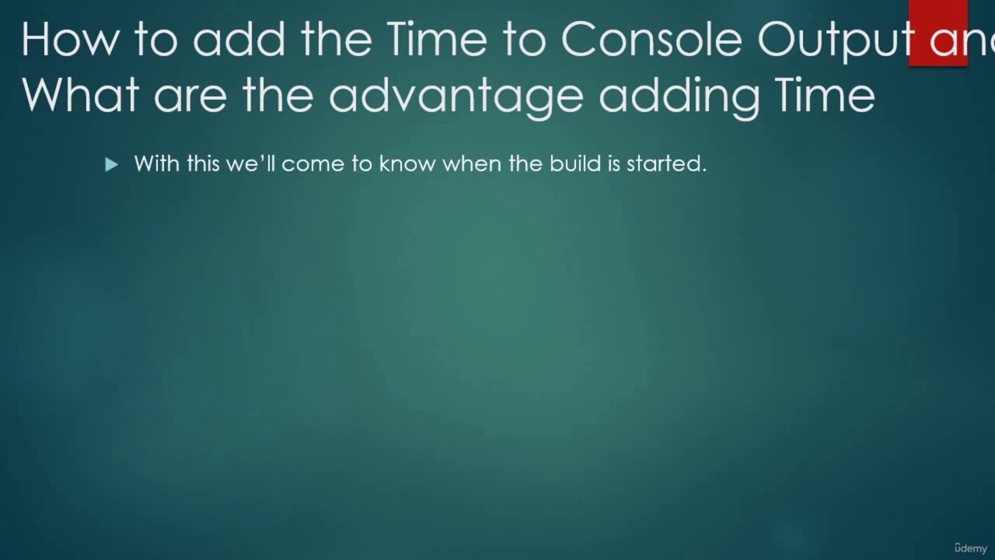
pyautogui.press('Right')
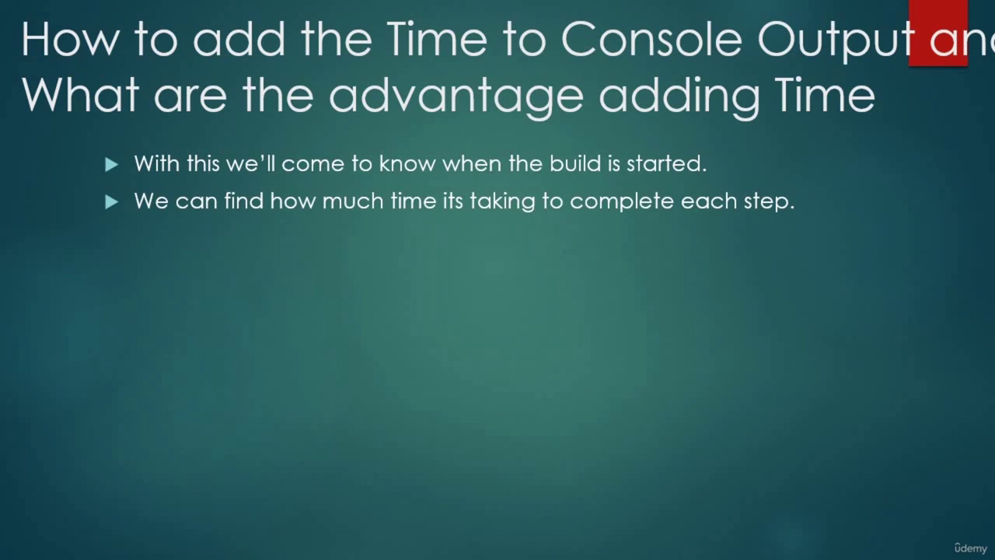
pyautogui.press('Right')
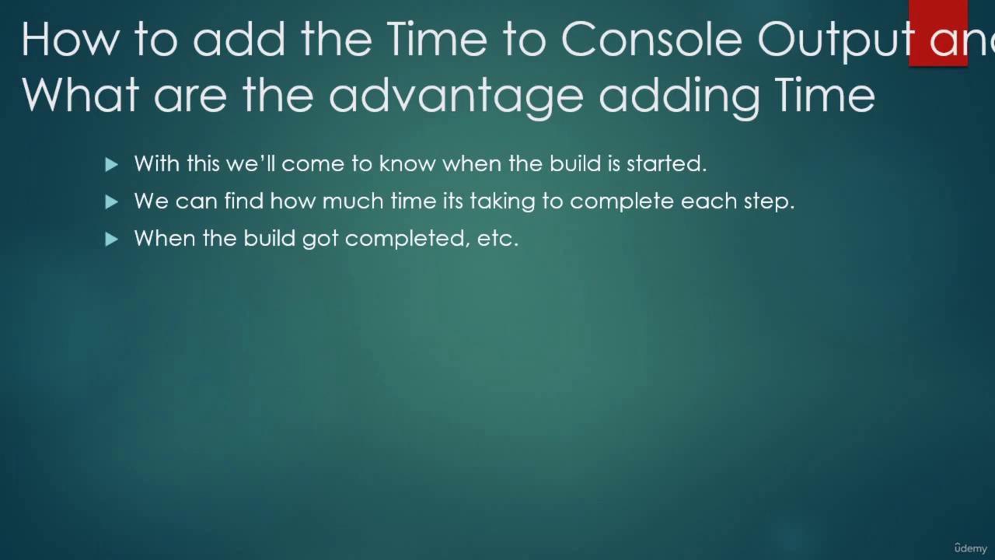
pyautogui.press('Right')
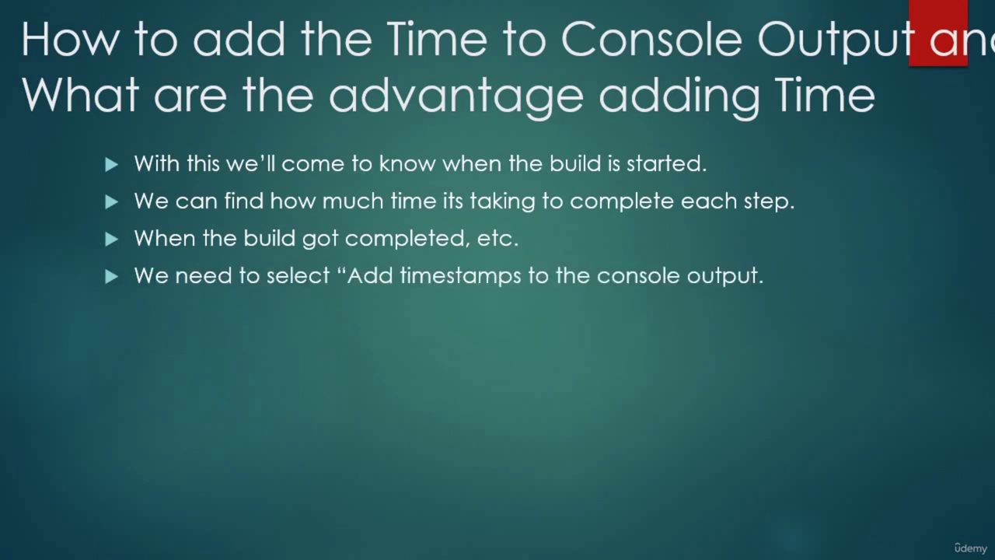
pyautogui.press('Right')
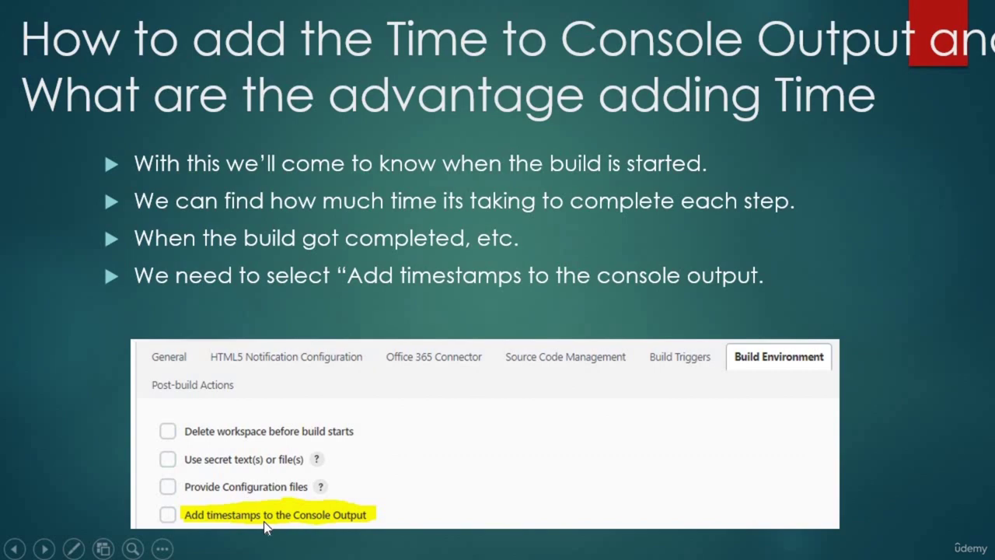
pyautogui.hotkey('alt', 'Tab')
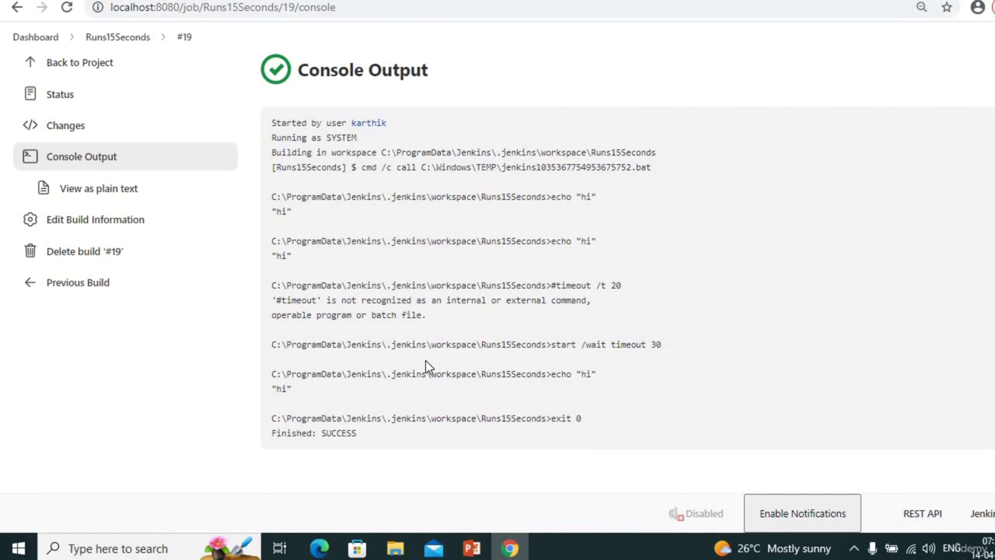
# In the Runs15Seconds configuration, tick 'Add timestamps to the Console Output' under Build Environment.
pyautogui.click(118, 39)
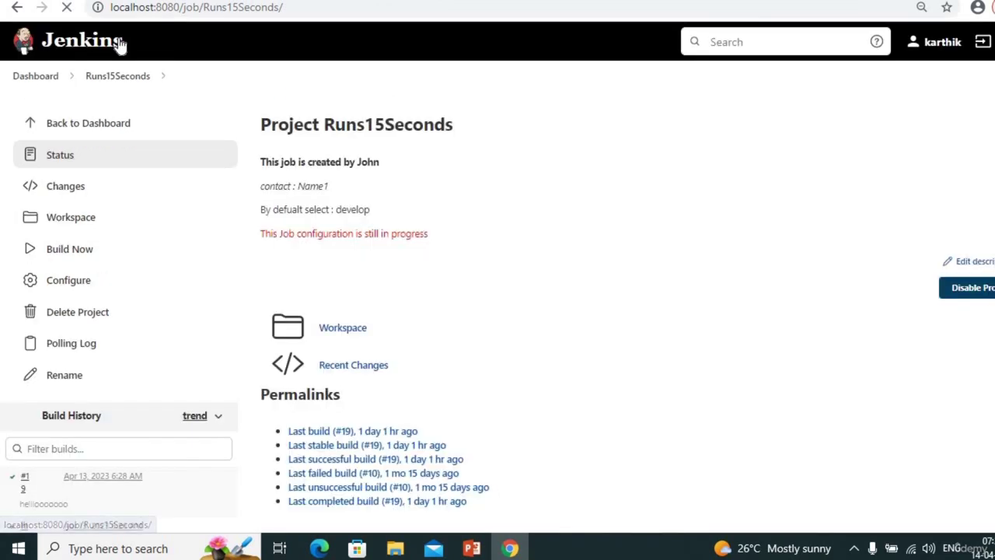
pyautogui.click(78, 286)
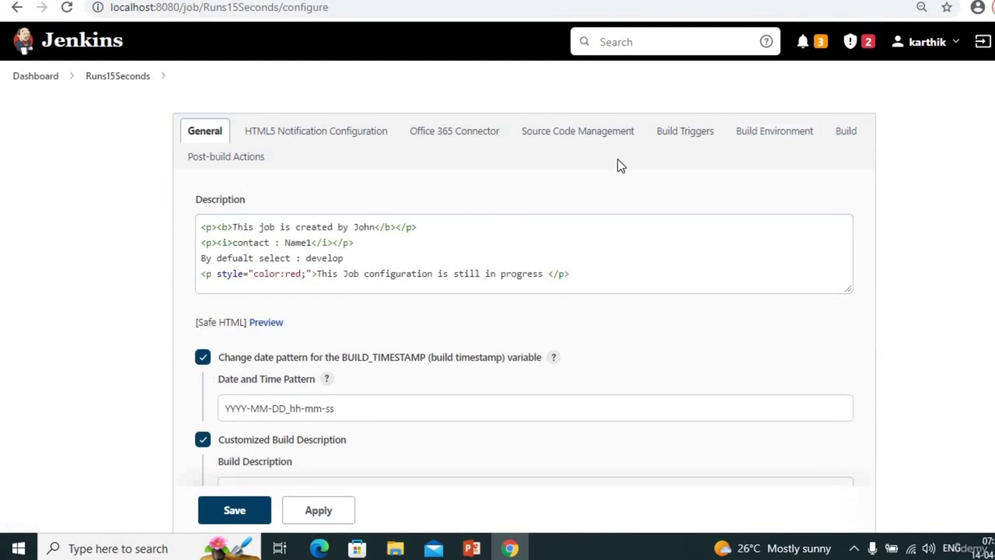
pyautogui.hotkey('alt', 'Tab')
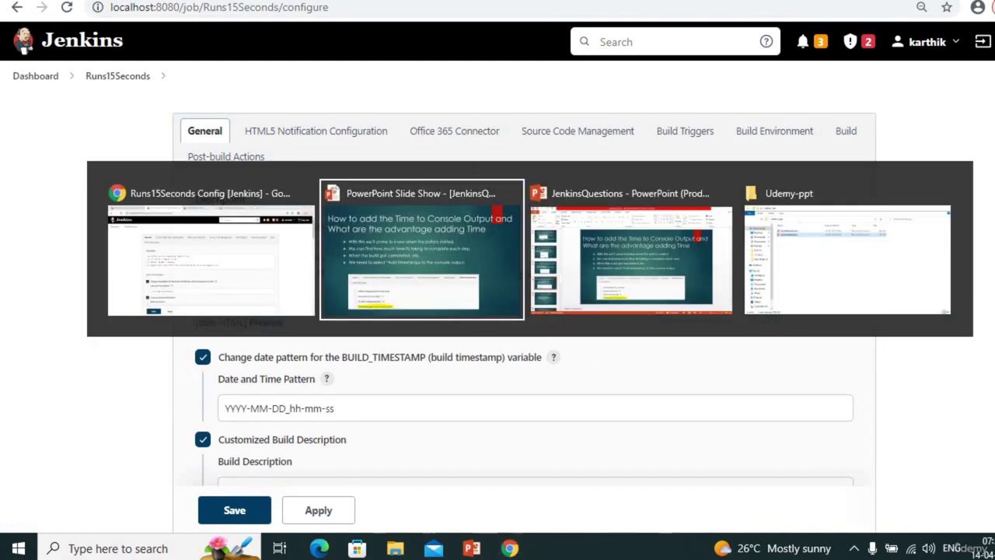
pyautogui.hotkey('alt', 'Tab')
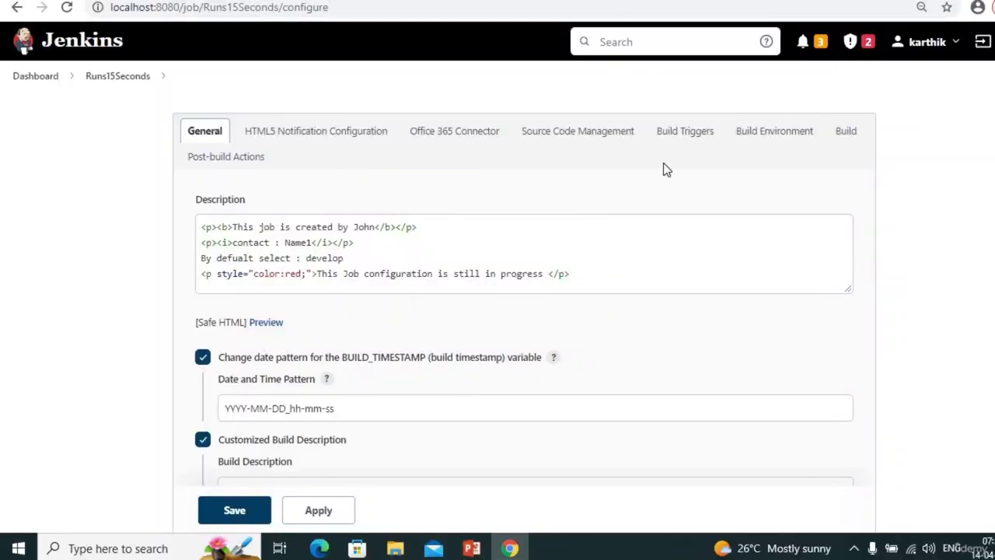
pyautogui.click(757, 138)
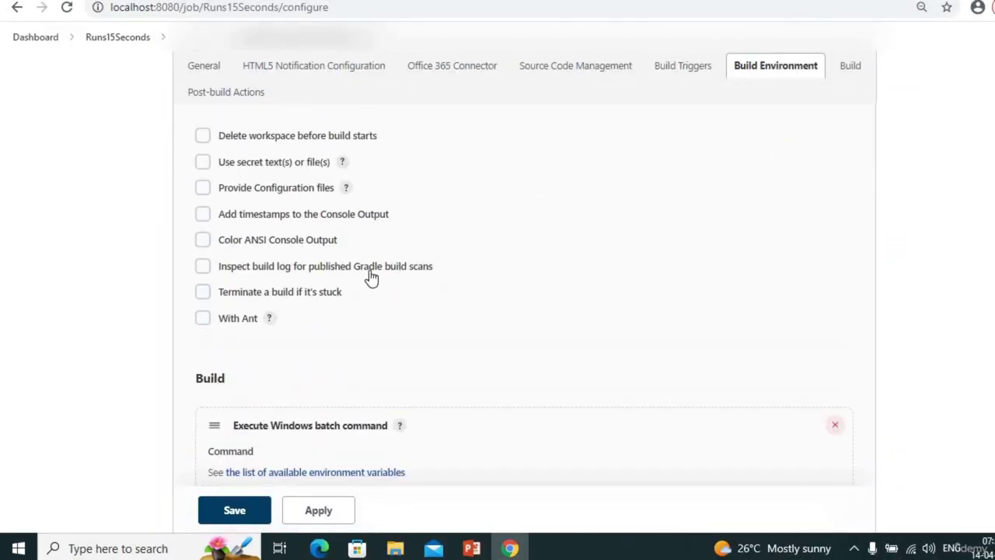
pyautogui.click(201, 216)
pyautogui.hotkey('alt', 'Tab')
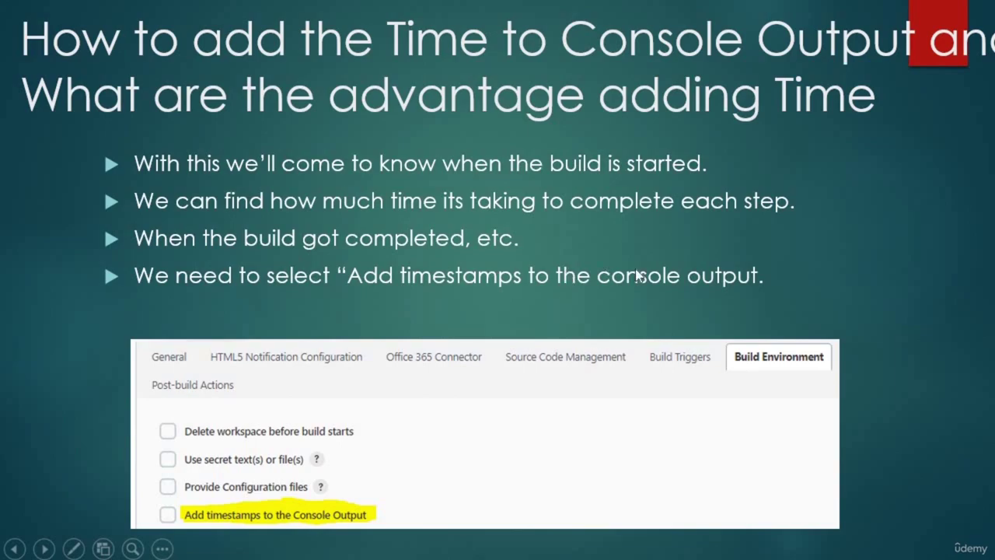
pyautogui.hotkey('alt', 'Tab')
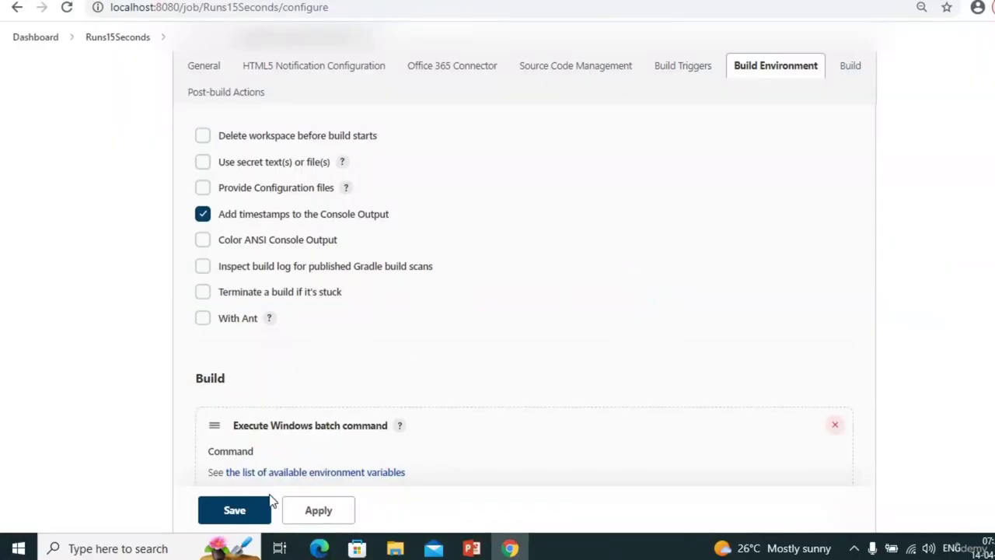
# Save Runs15Seconds, run build #20, and view its console output with timestamped lines.
pyautogui.click(234, 513)
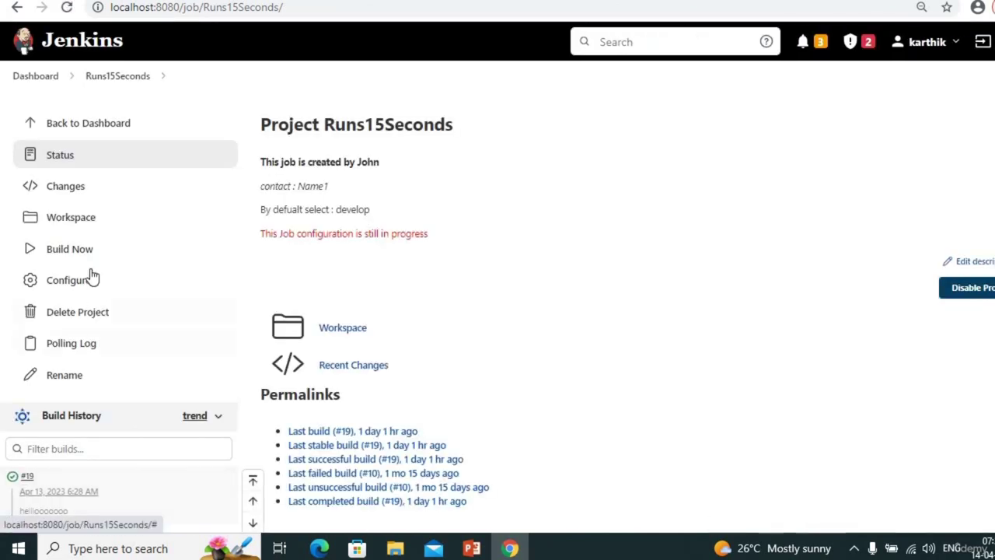
pyautogui.click(77, 249)
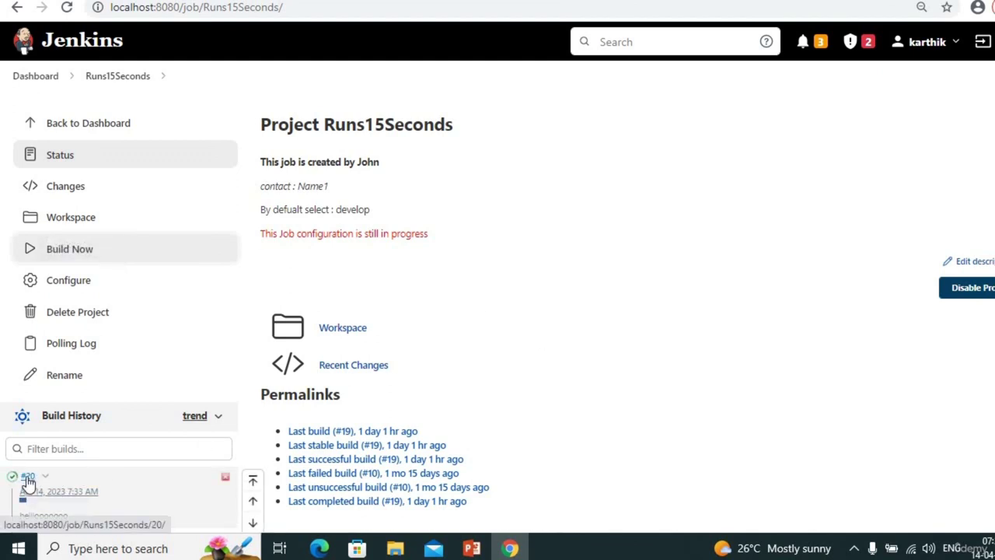
pyautogui.click(28, 477)
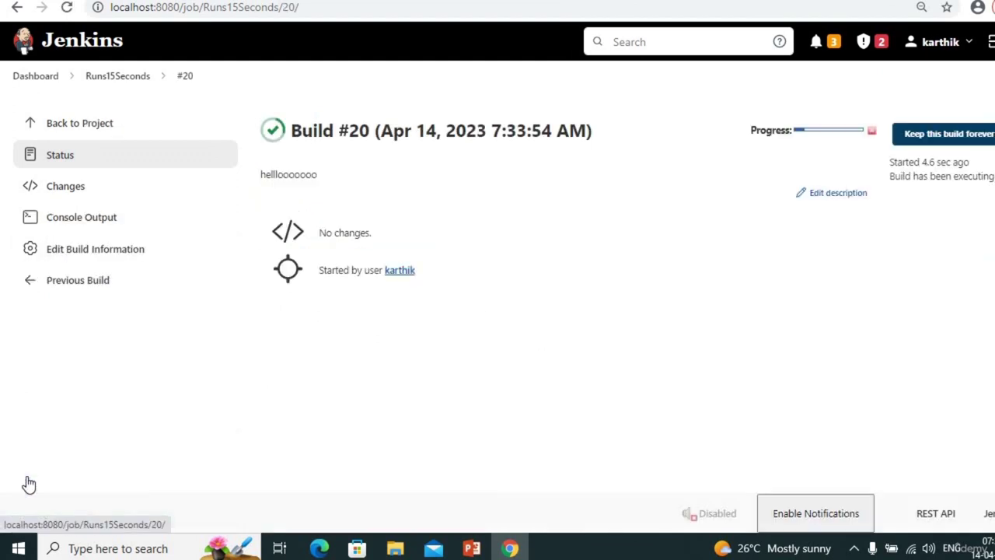
pyautogui.click(86, 227)
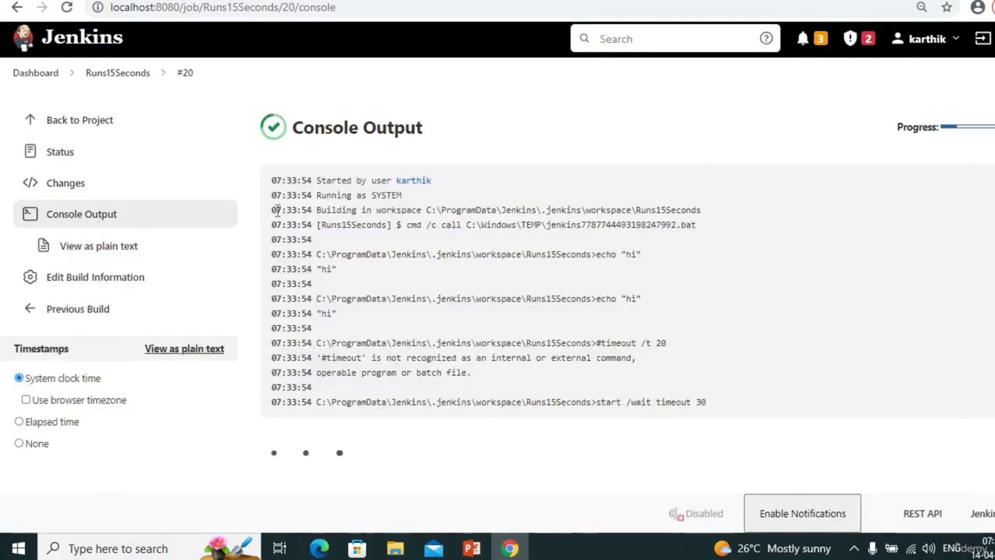